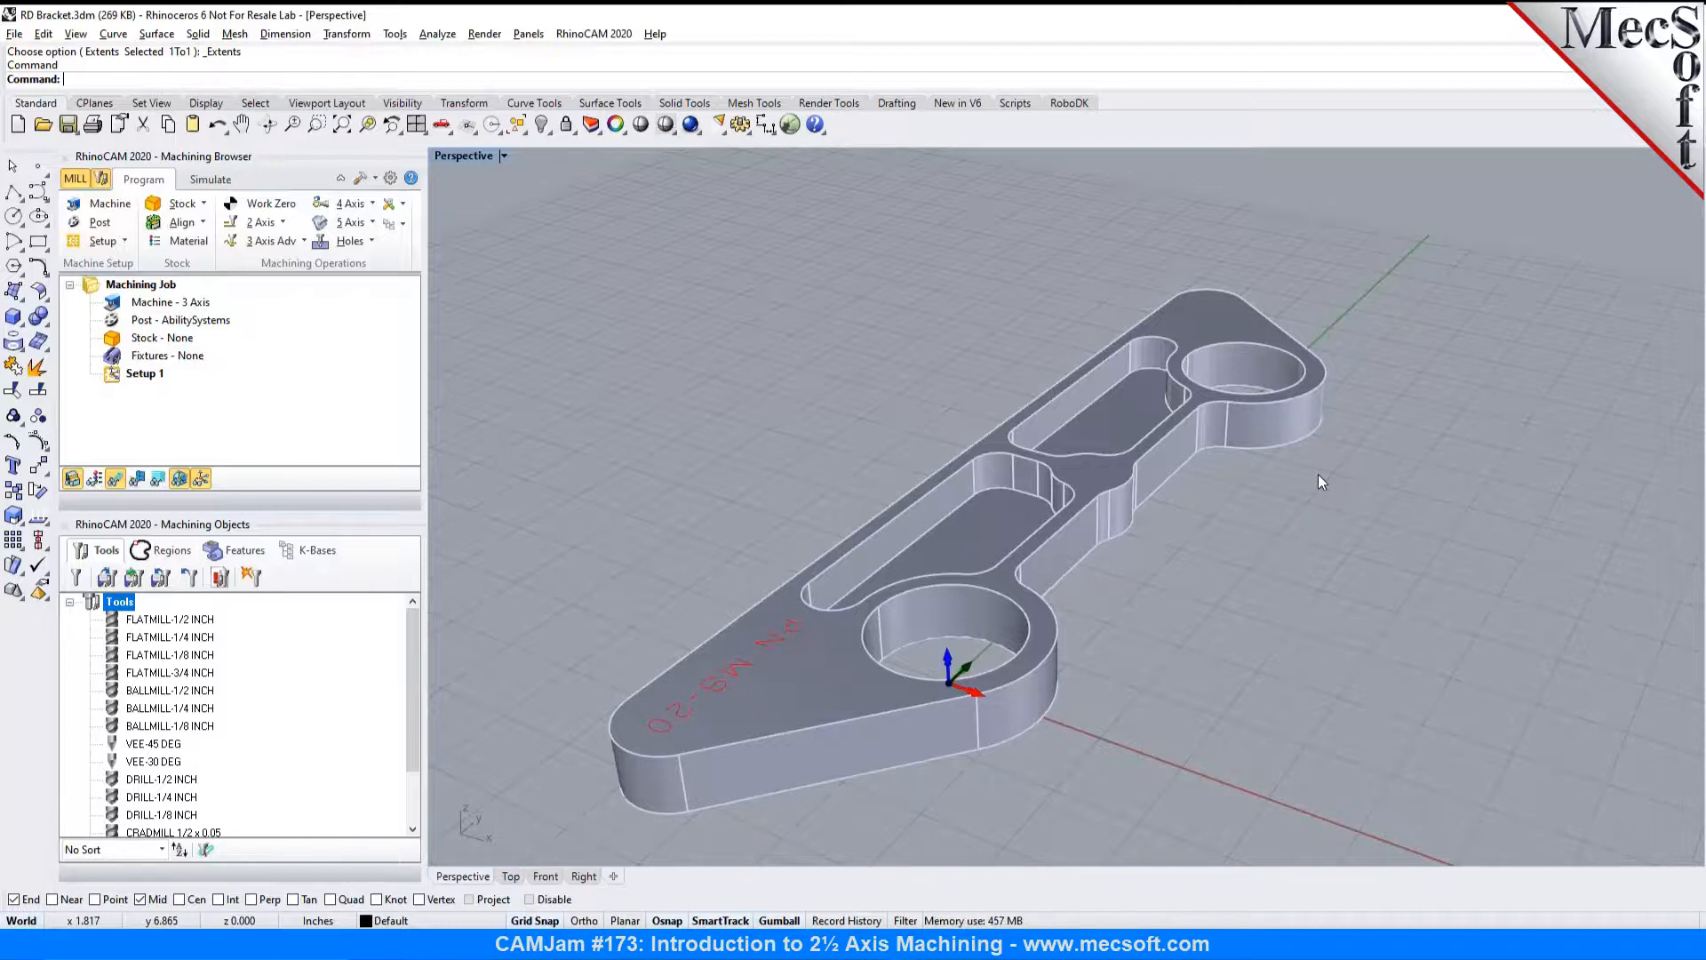
right_click_drag(1128, 564, 1086, 561)
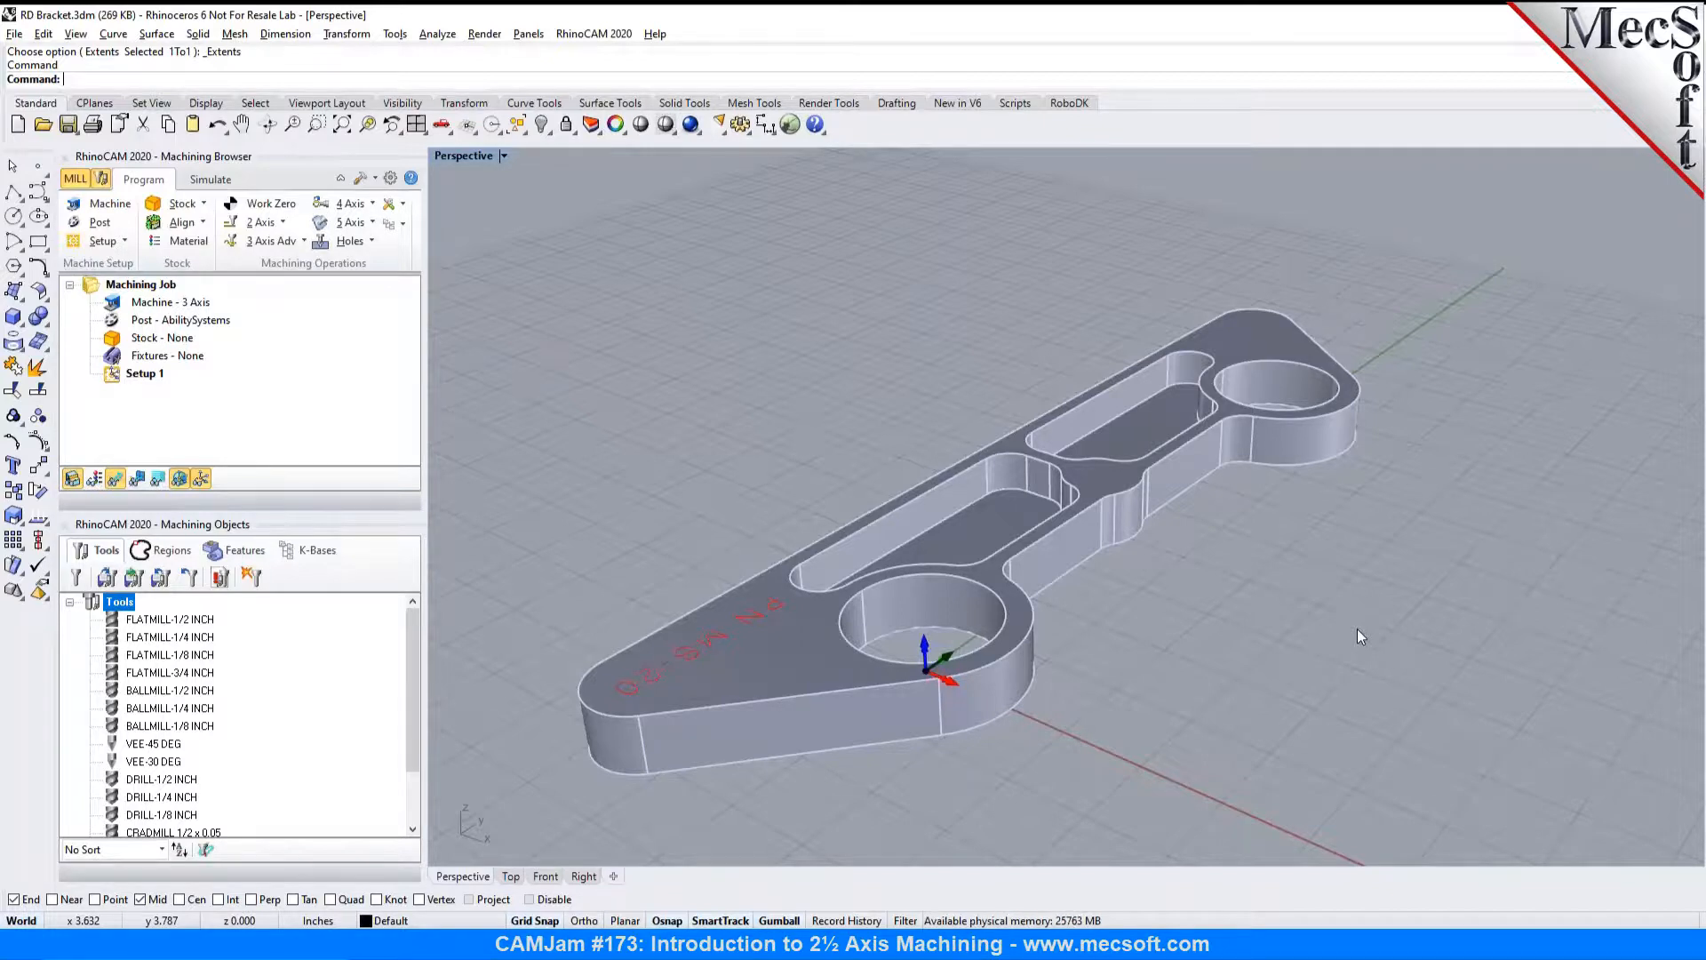
left_click(416, 126)
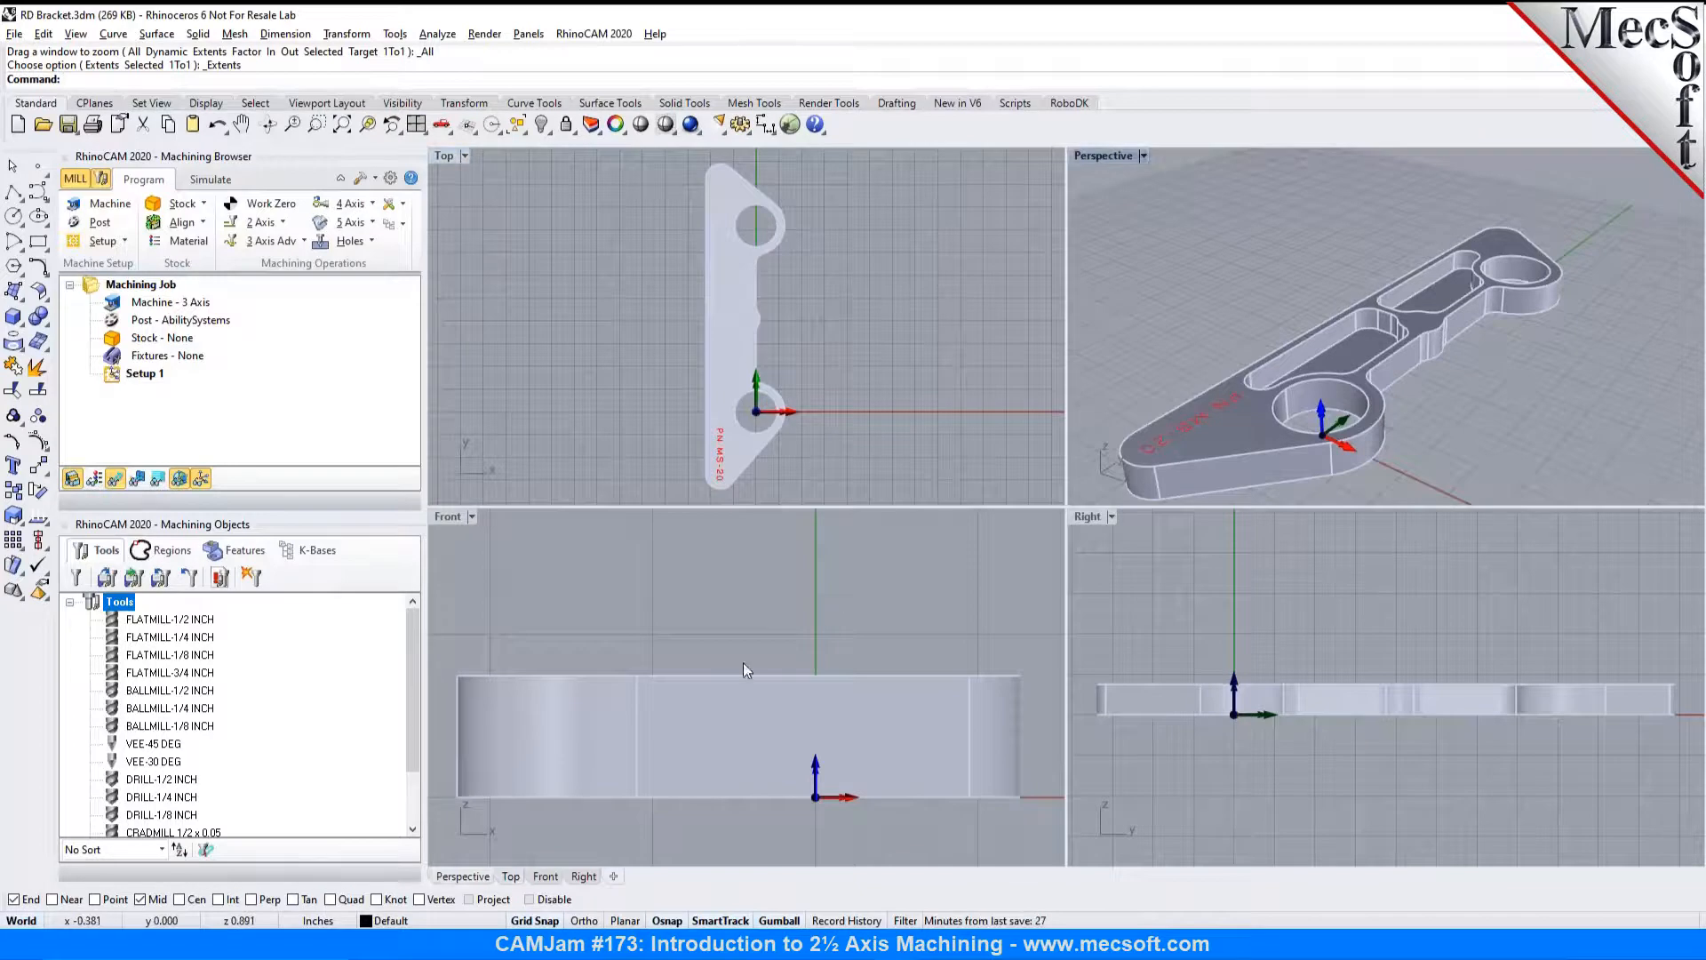
scroll(1265, 584, "down", 5)
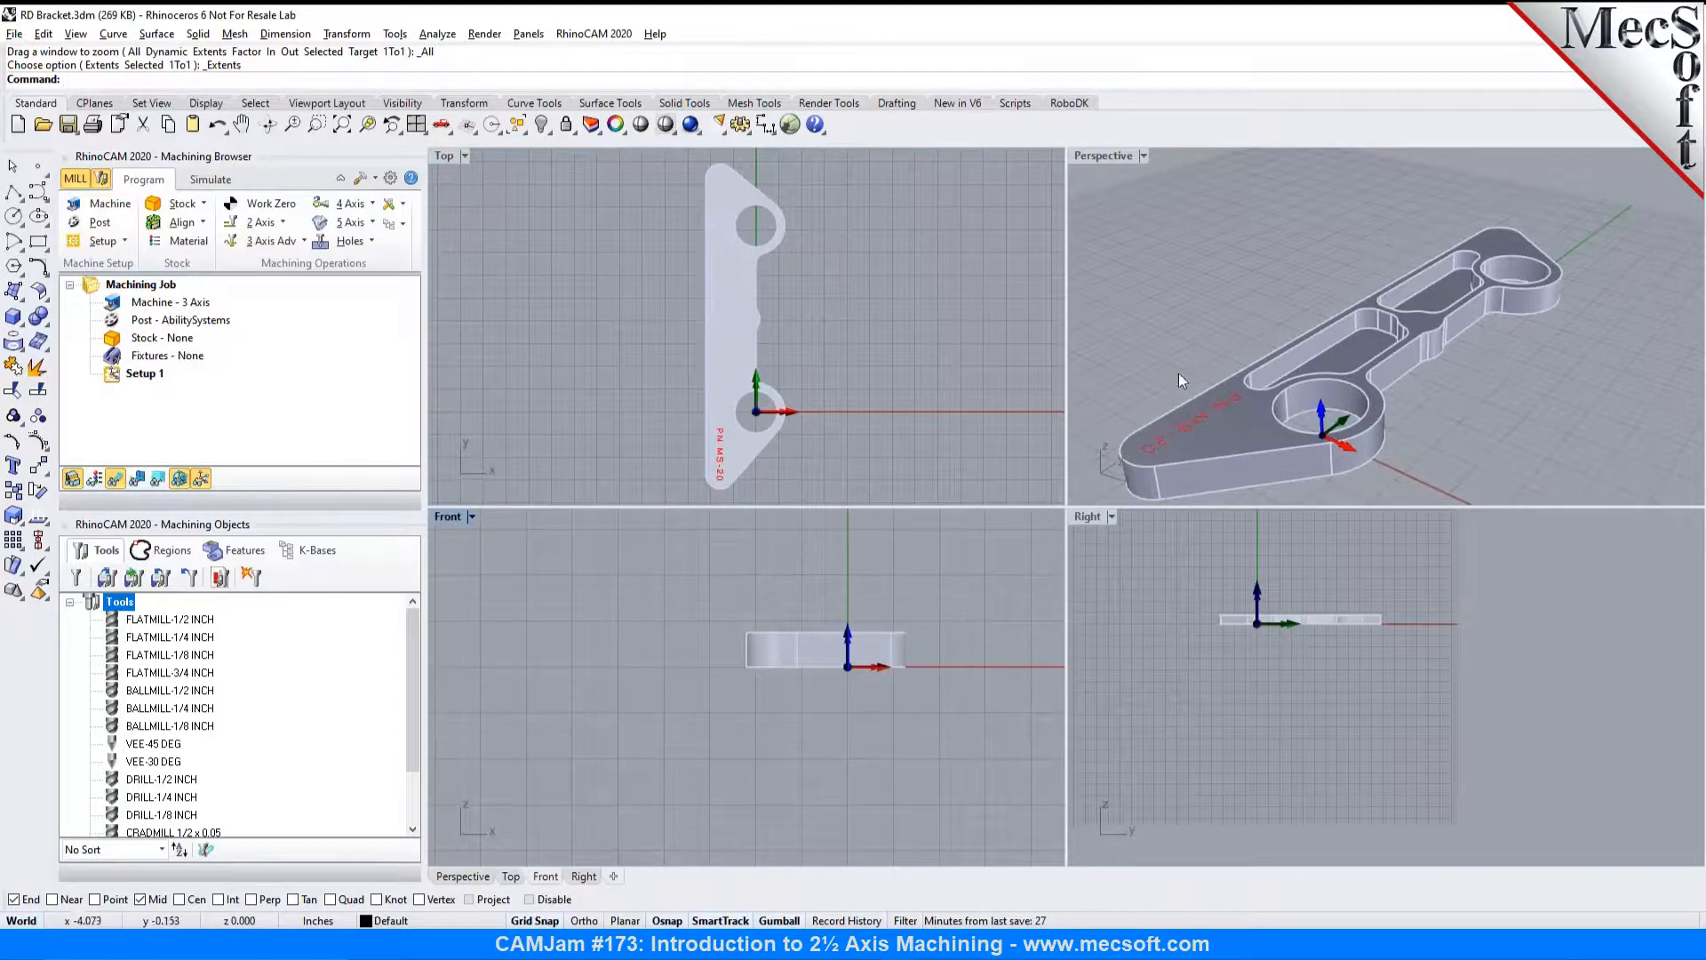
double_click(1118, 157)
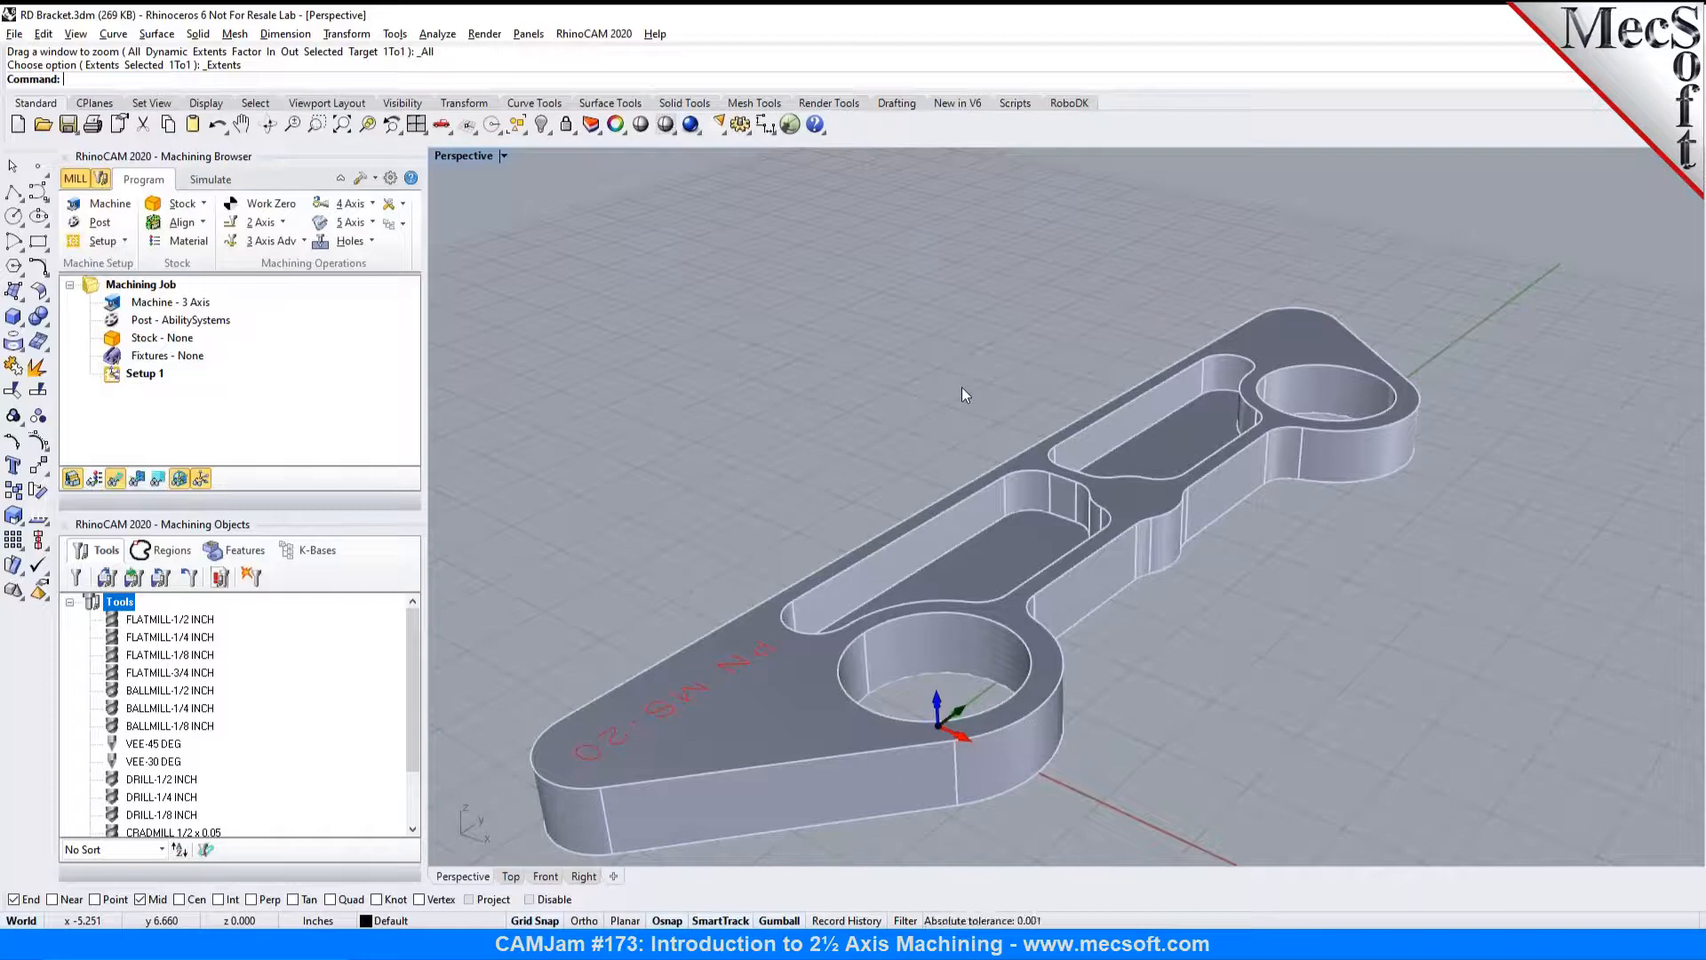
Step: Rotate all the bracket geometry 90° in the top view with the gumball, and undo that rotation
left_click(511, 876)
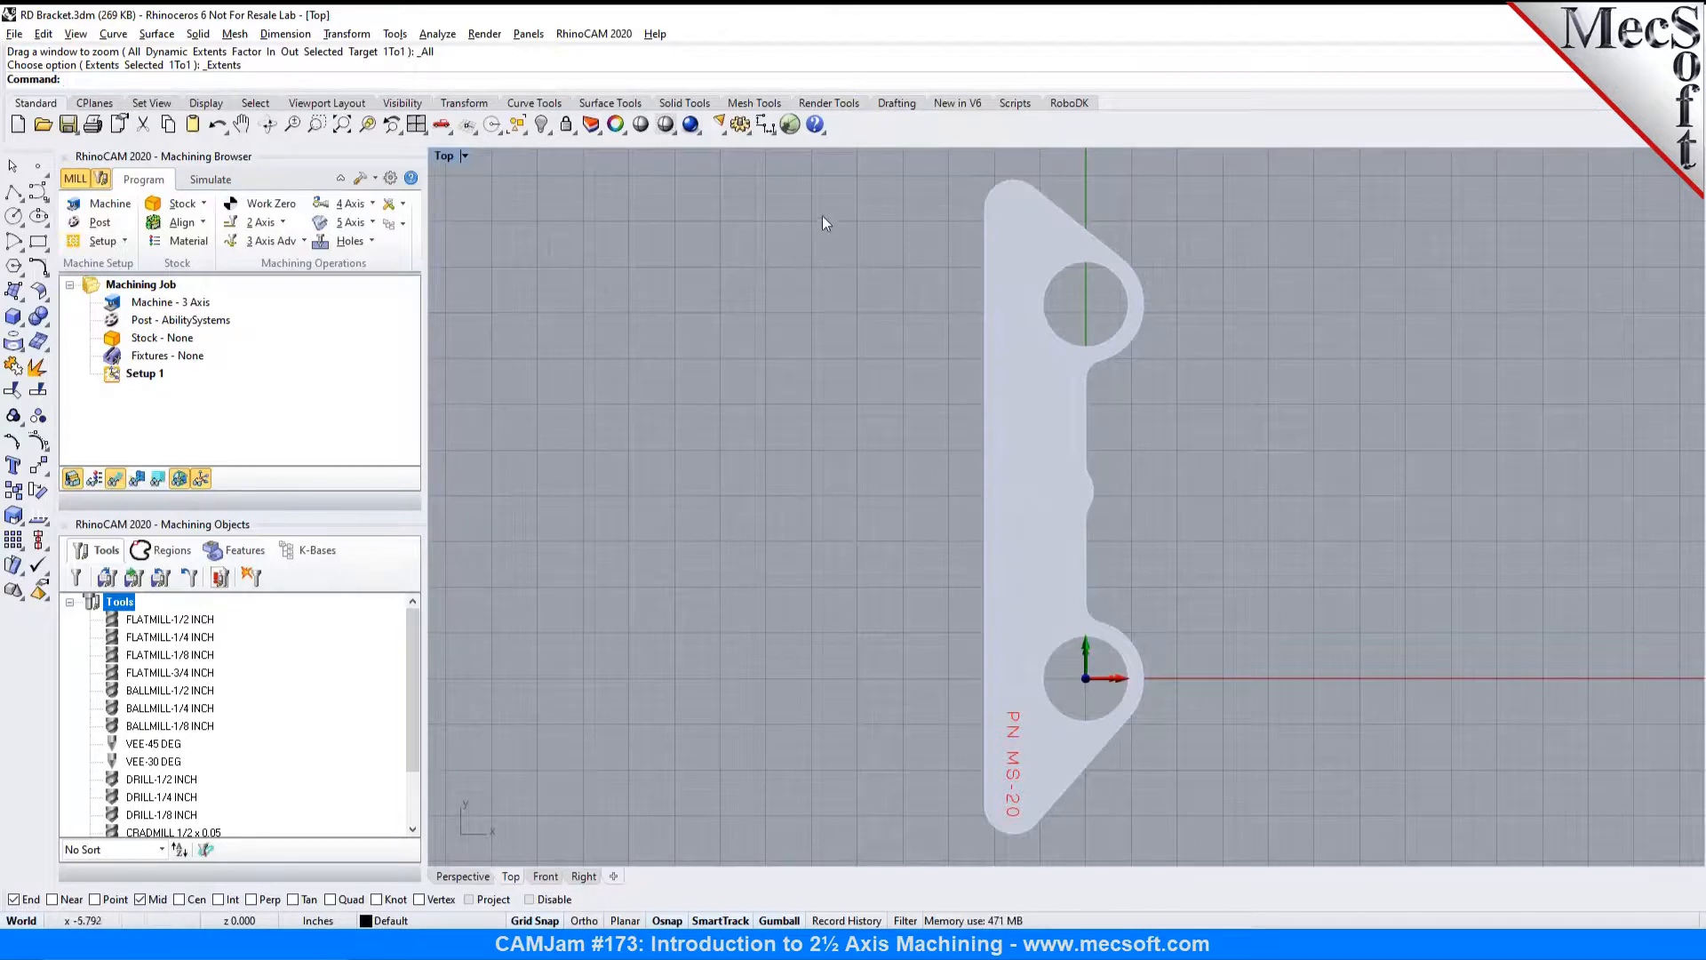
left_click_drag(853, 162, 1295, 750)
scroll(1266, 622, "down", 3)
scroll(1264, 520, "up", 3)
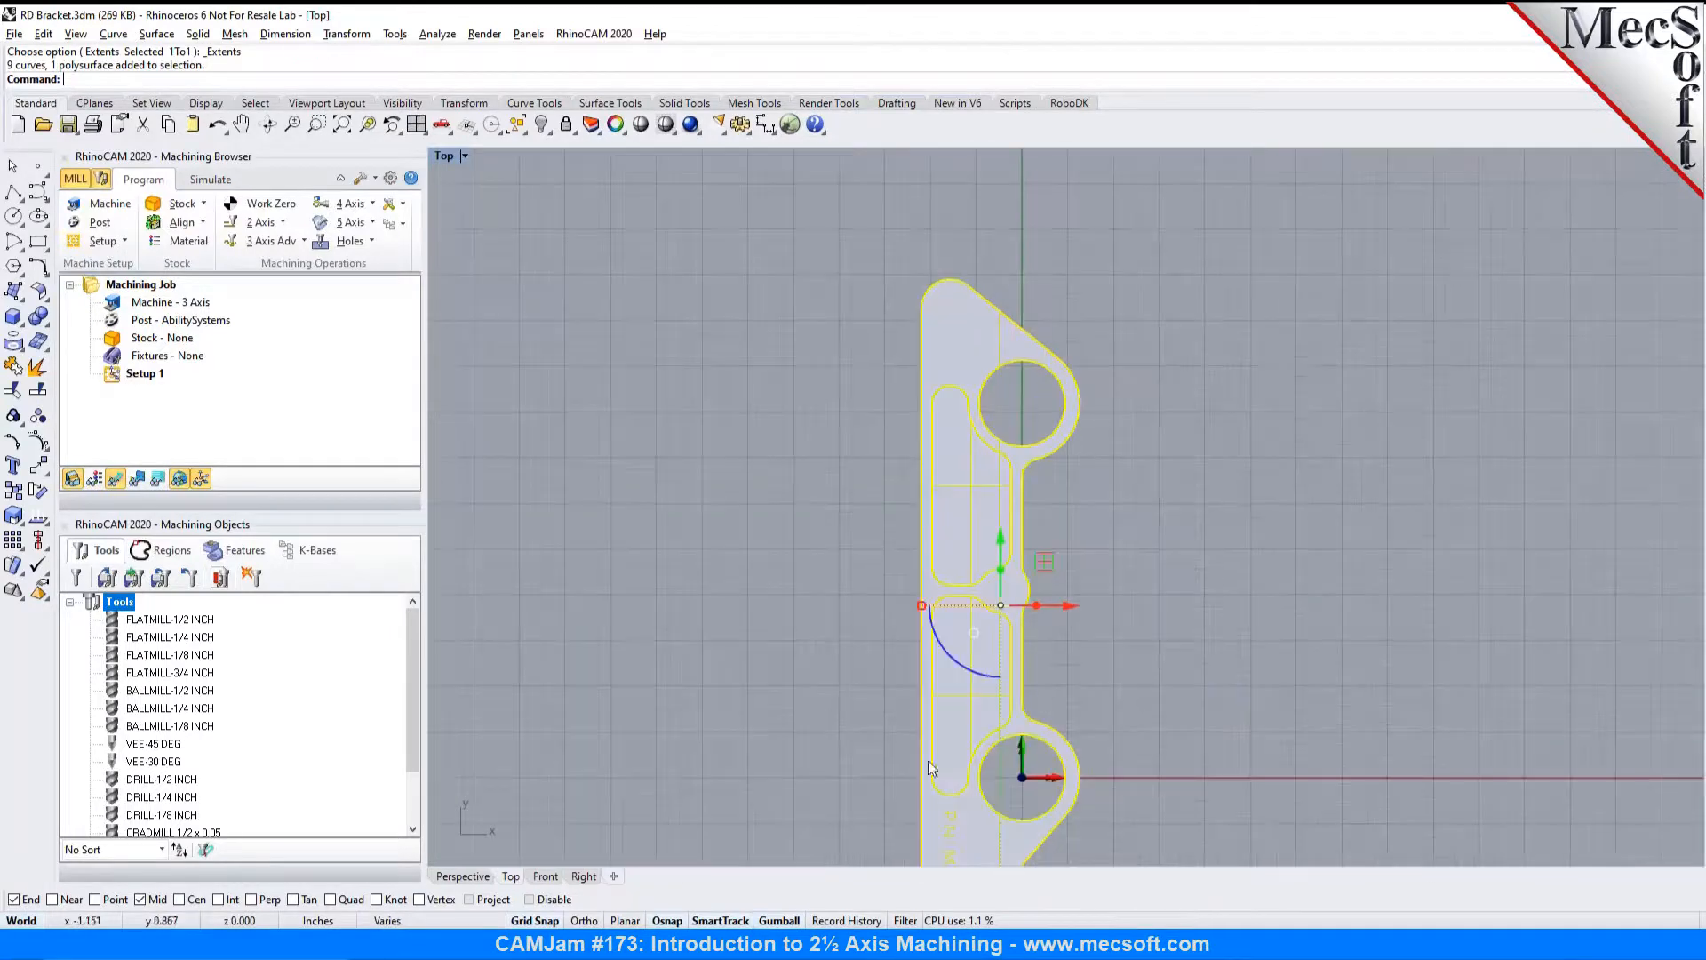
left_click(962, 668)
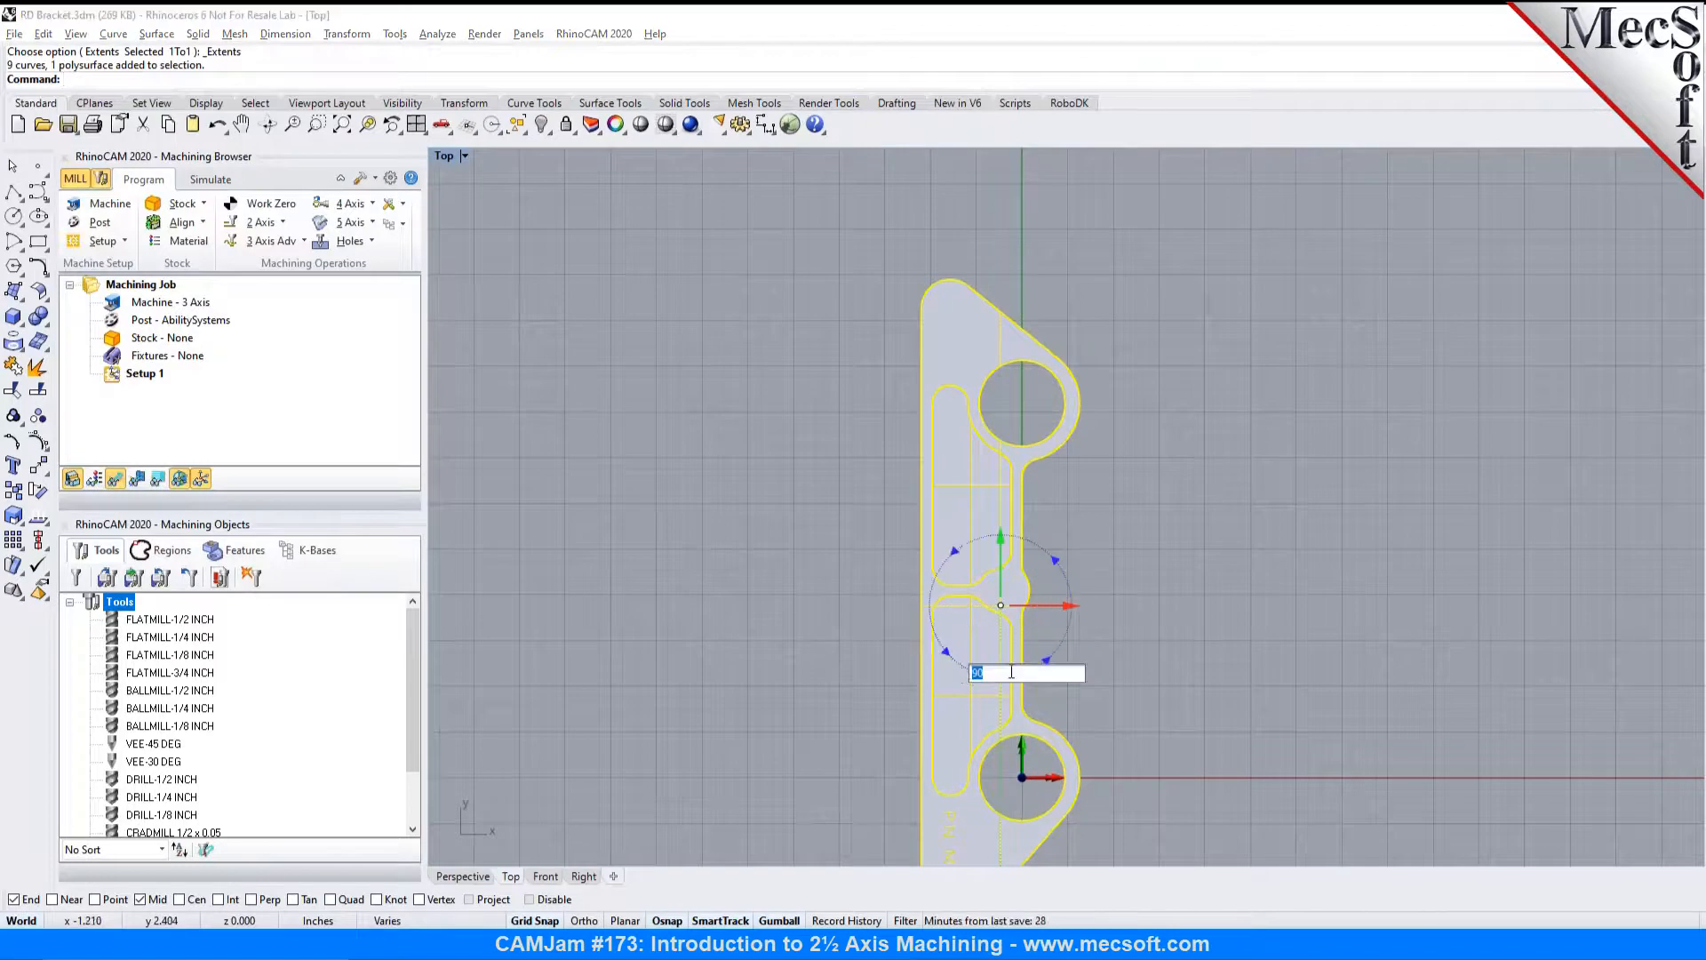
key("Return")
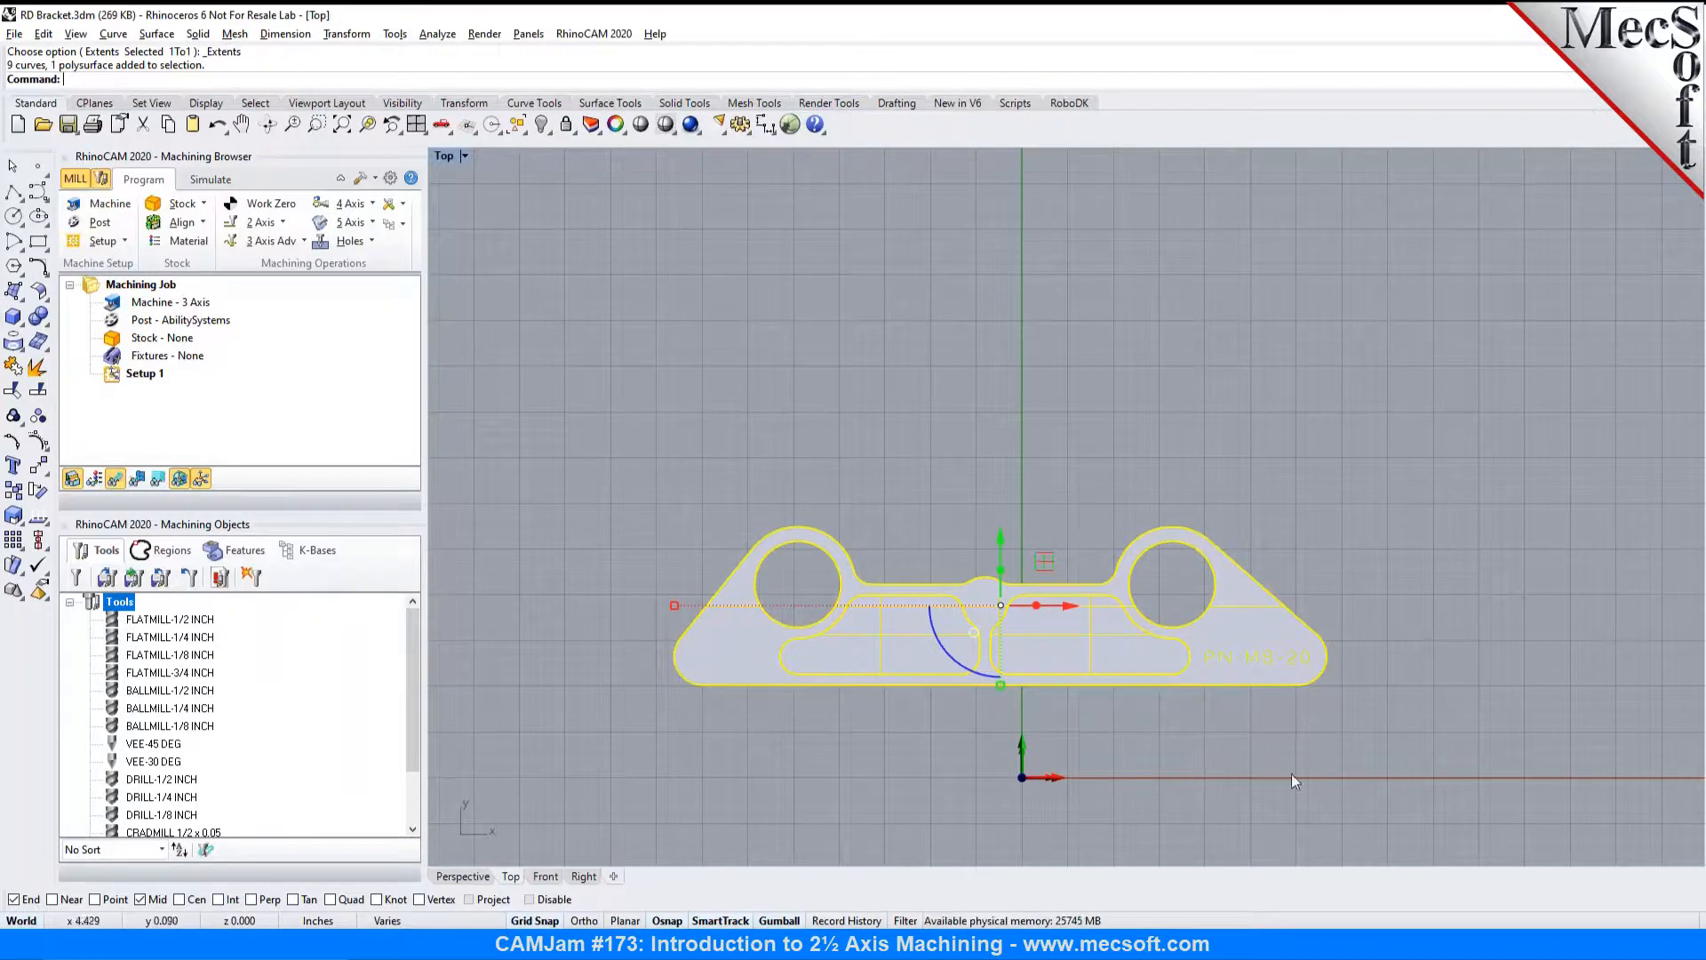
key("Escape")
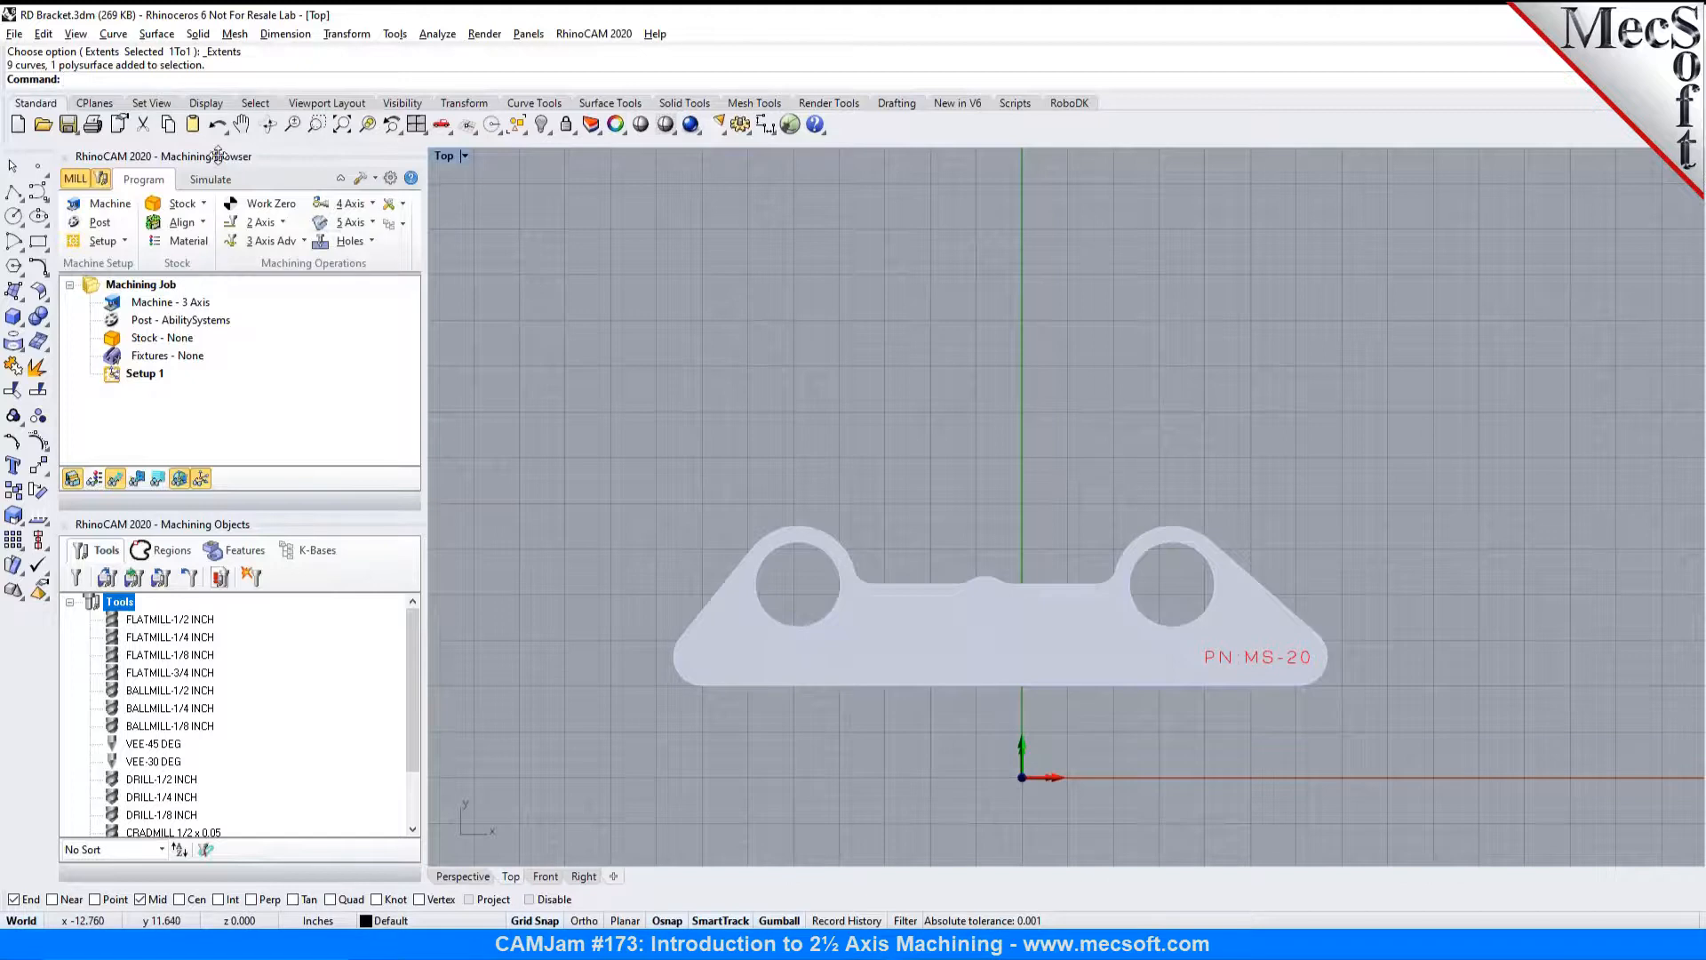
left_click(216, 125)
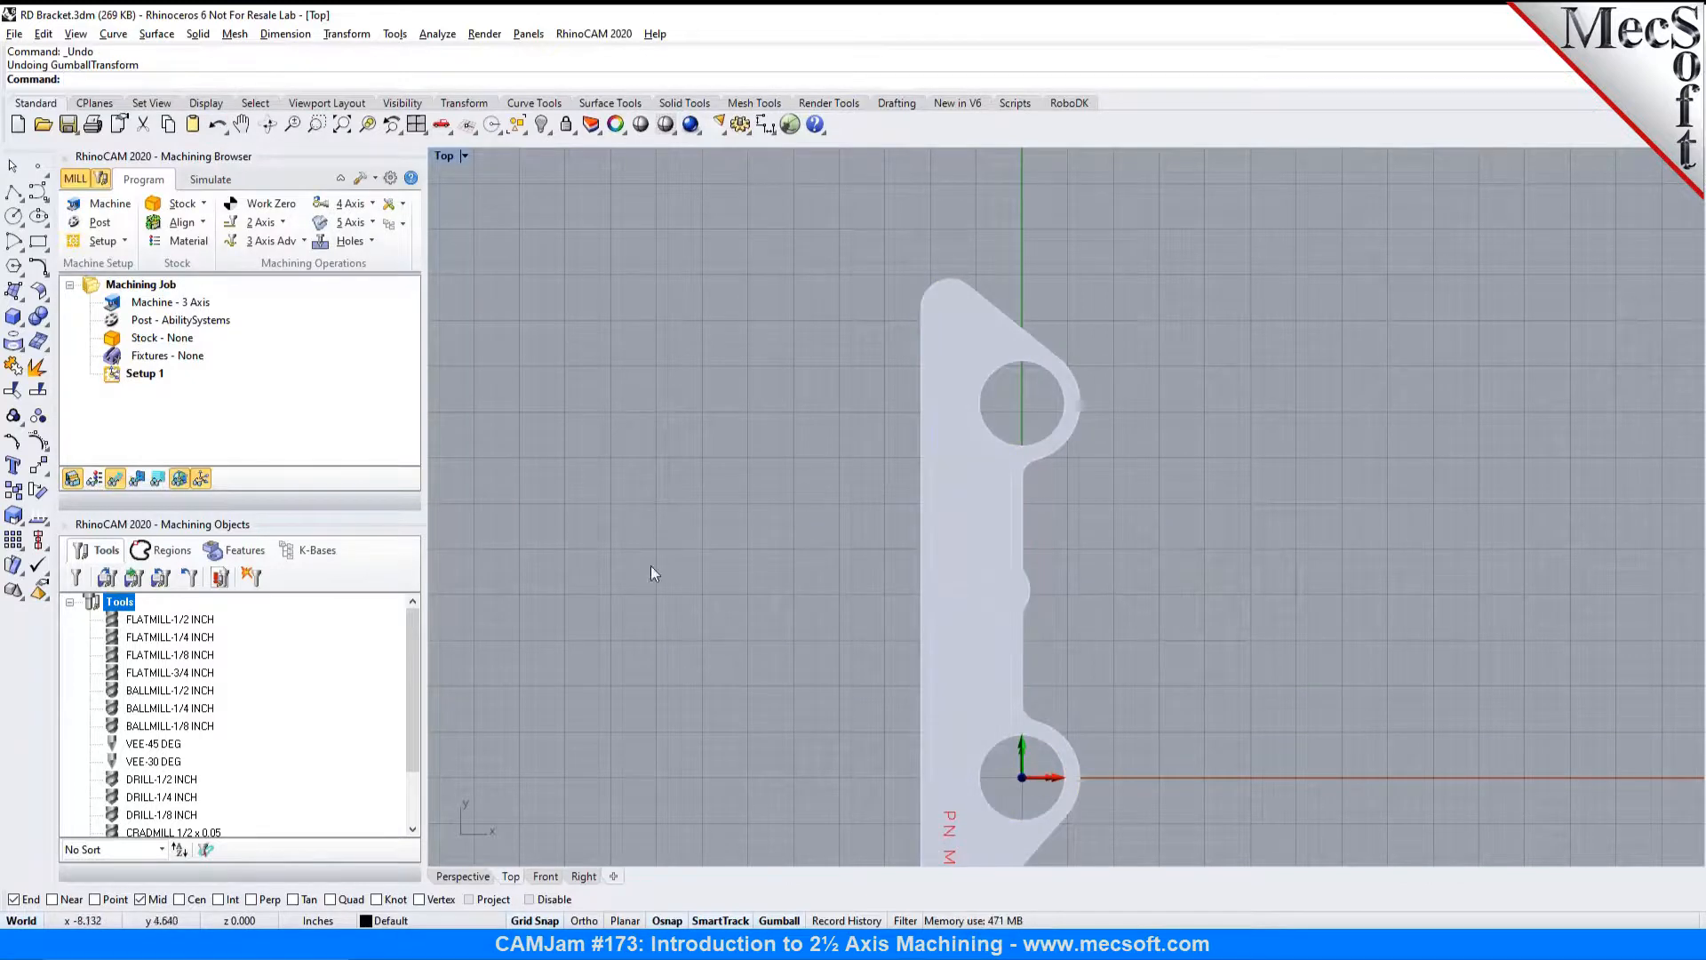
Step: Reorient the part geometry with Orient Part, using a spin angle of -90 about the Z axis
left_click(464, 876)
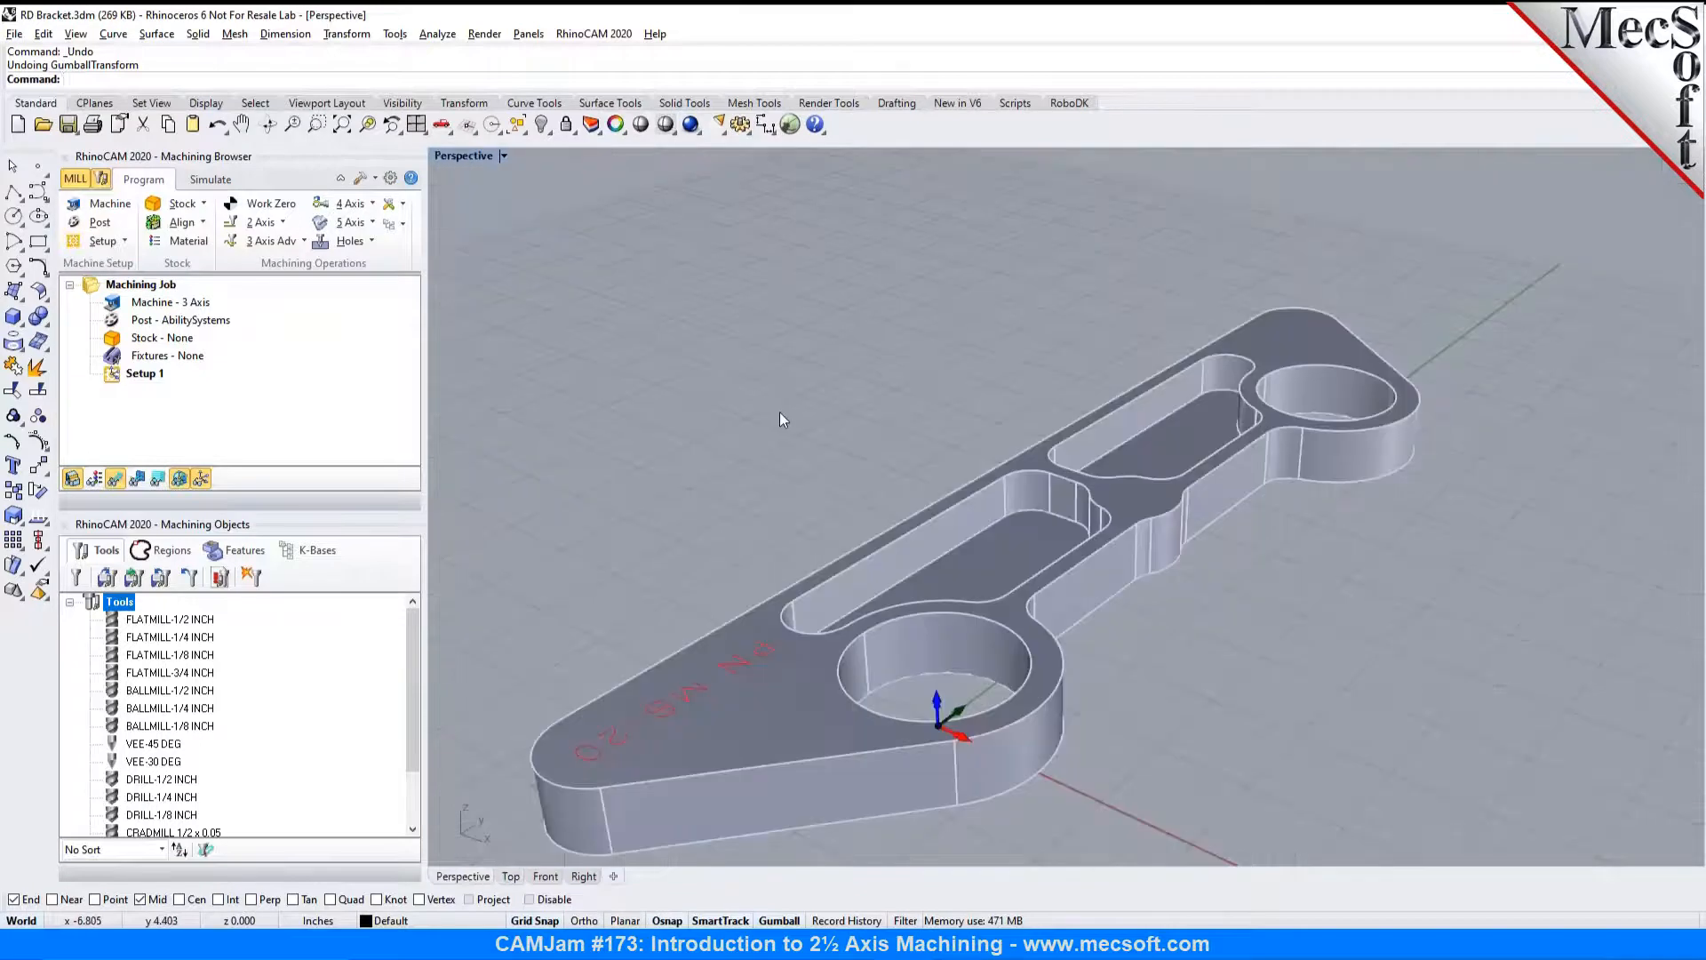
scroll(1018, 392, "down", 3)
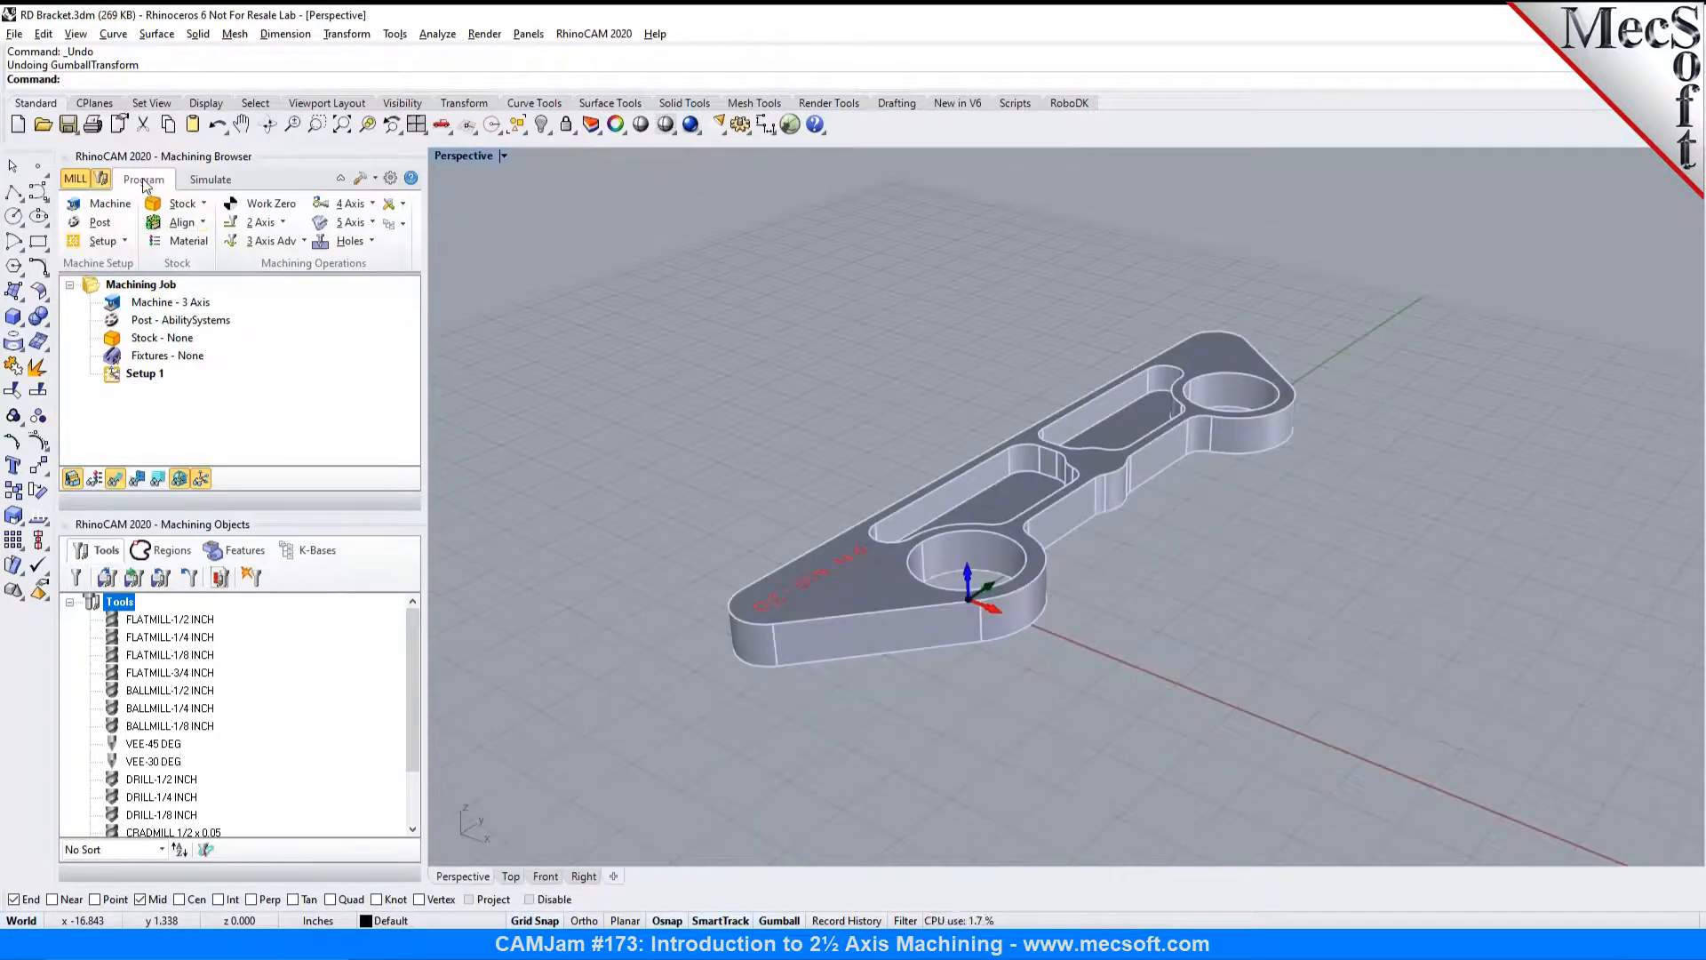
left_click(126, 241)
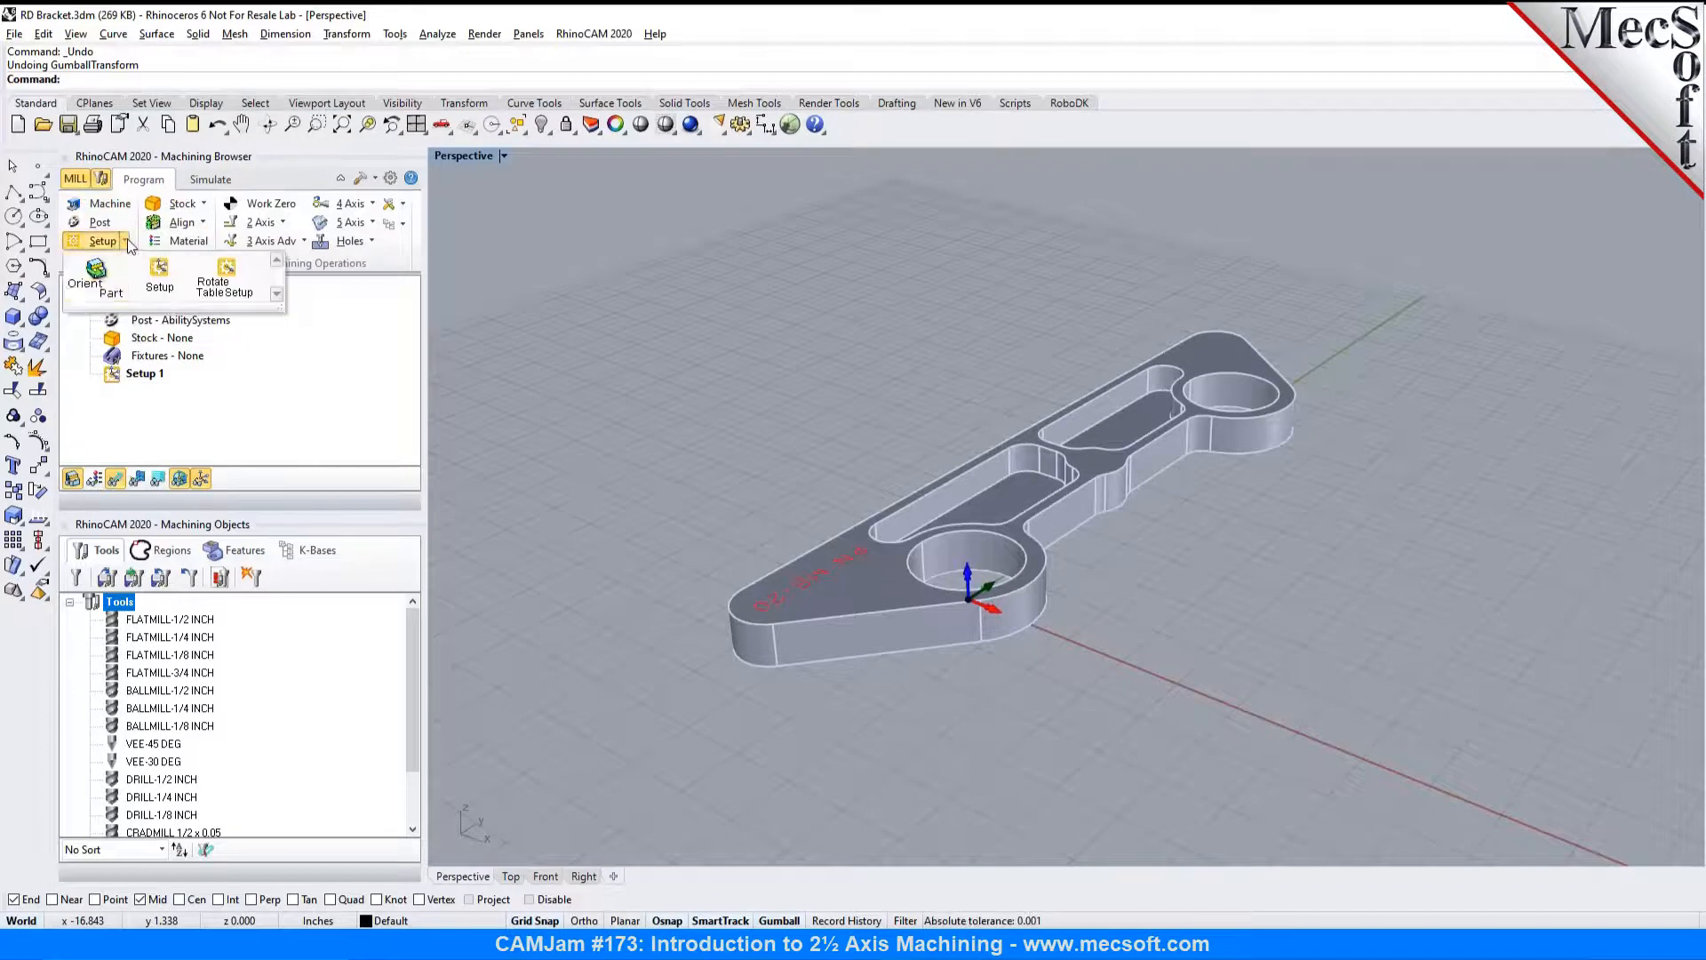
left_click(99, 292)
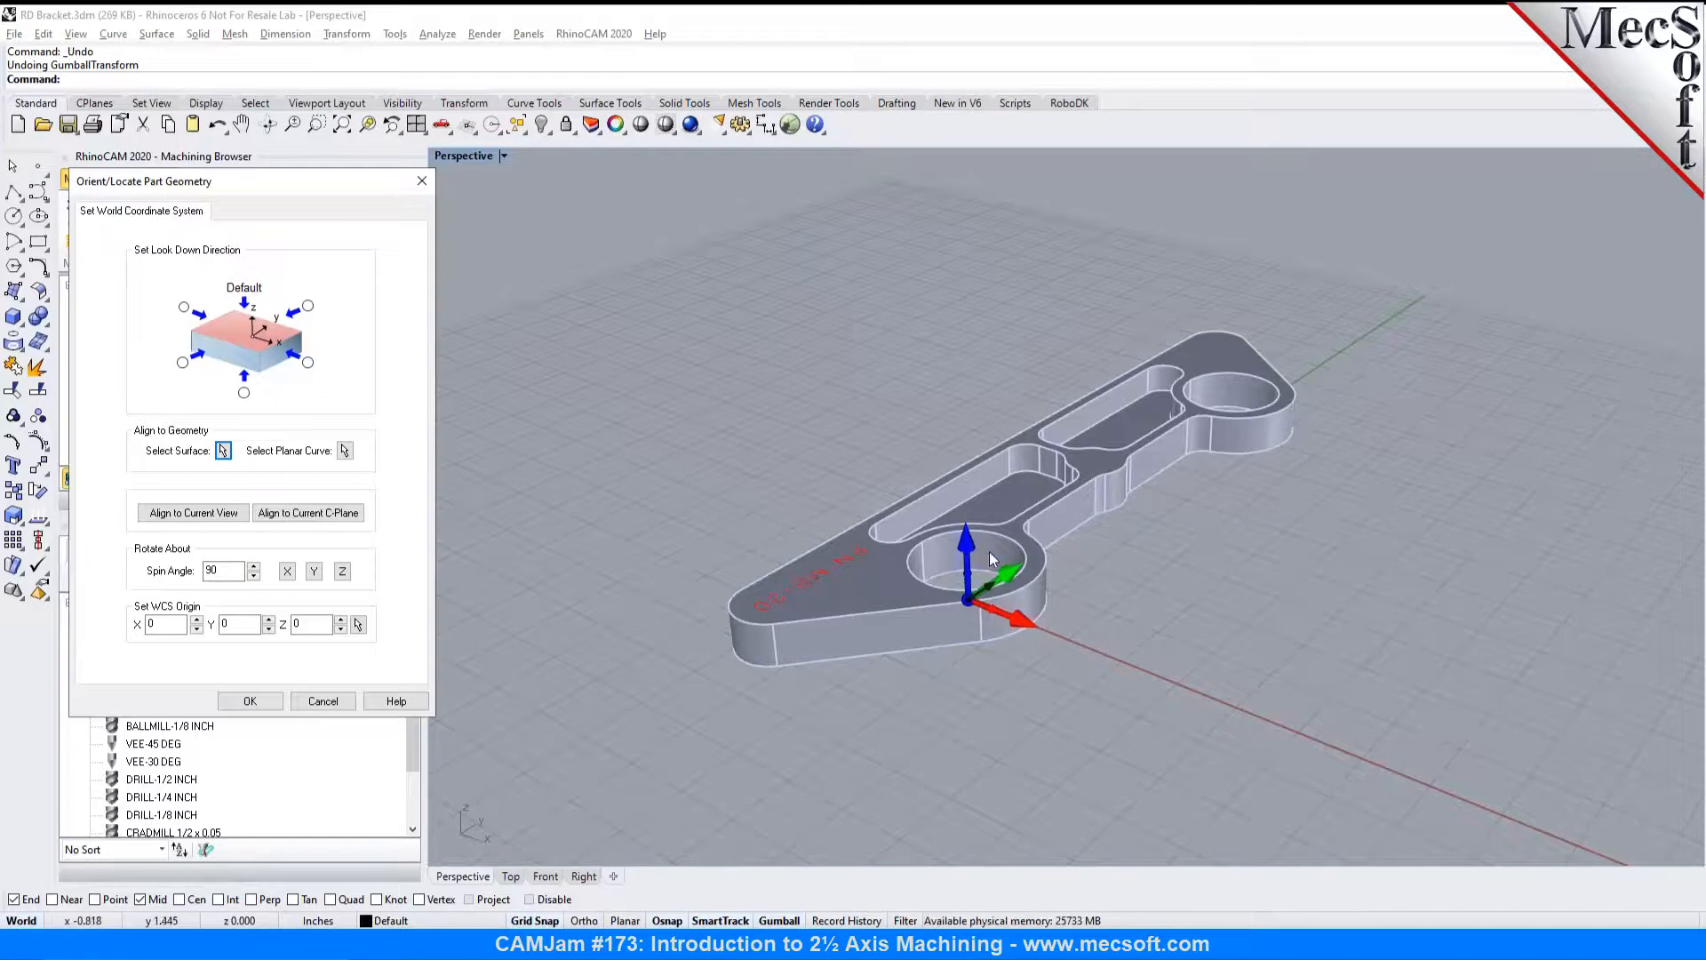
left_click(204, 574)
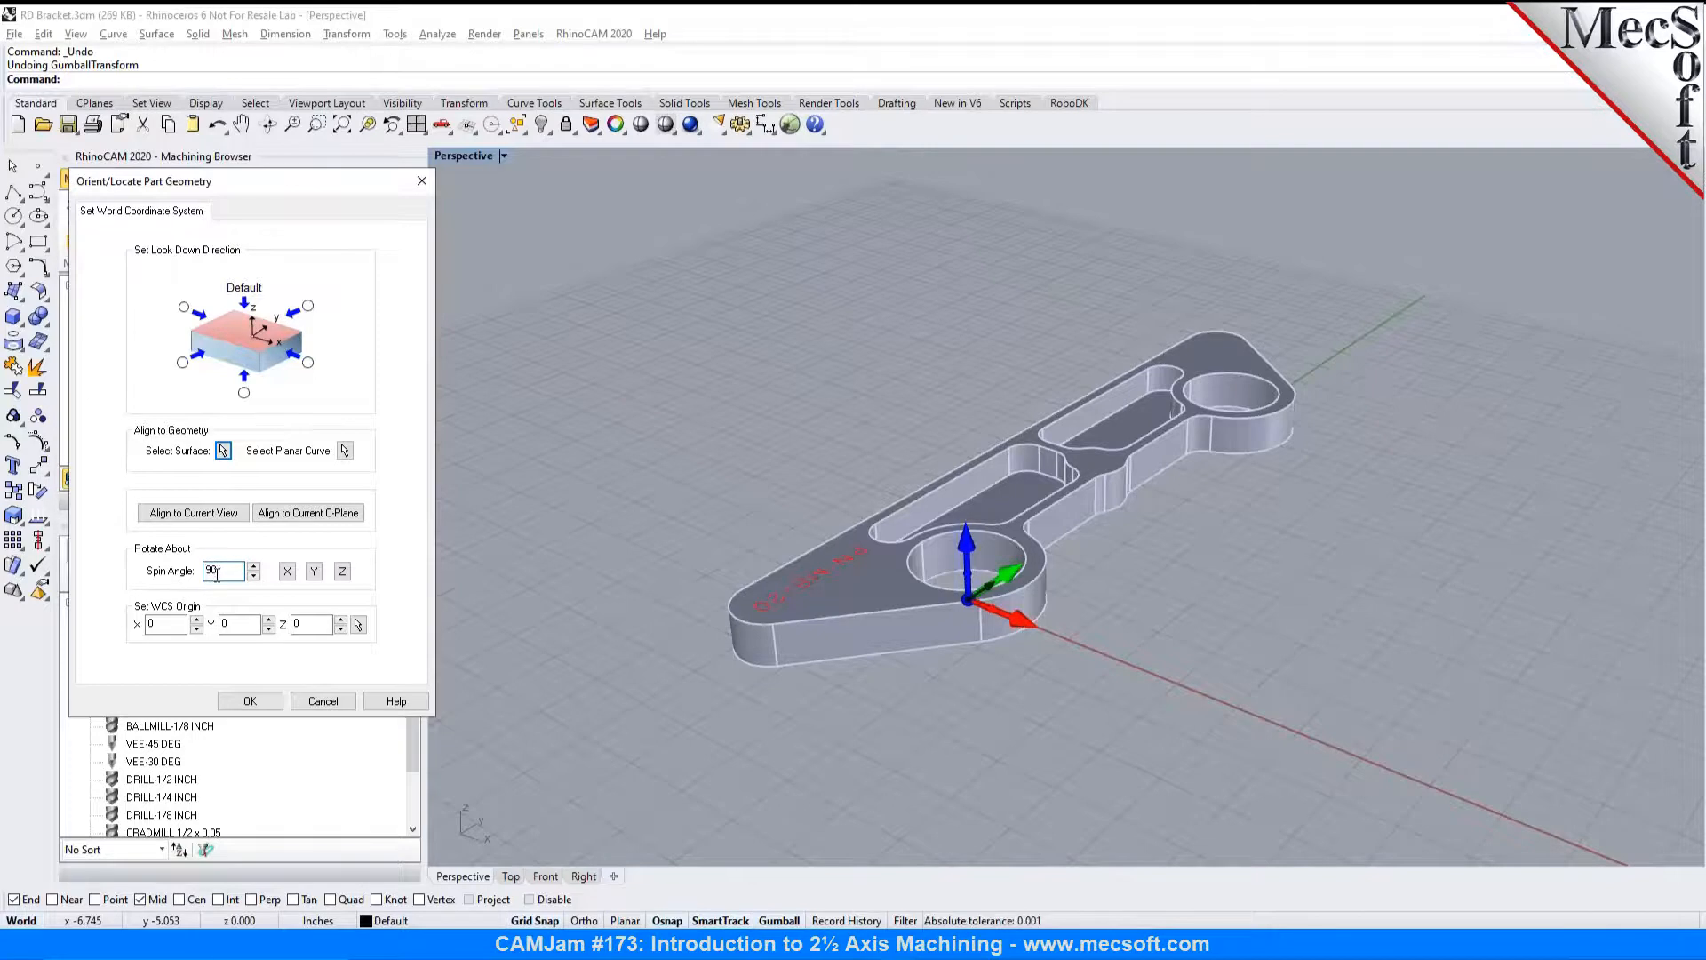
type("-")
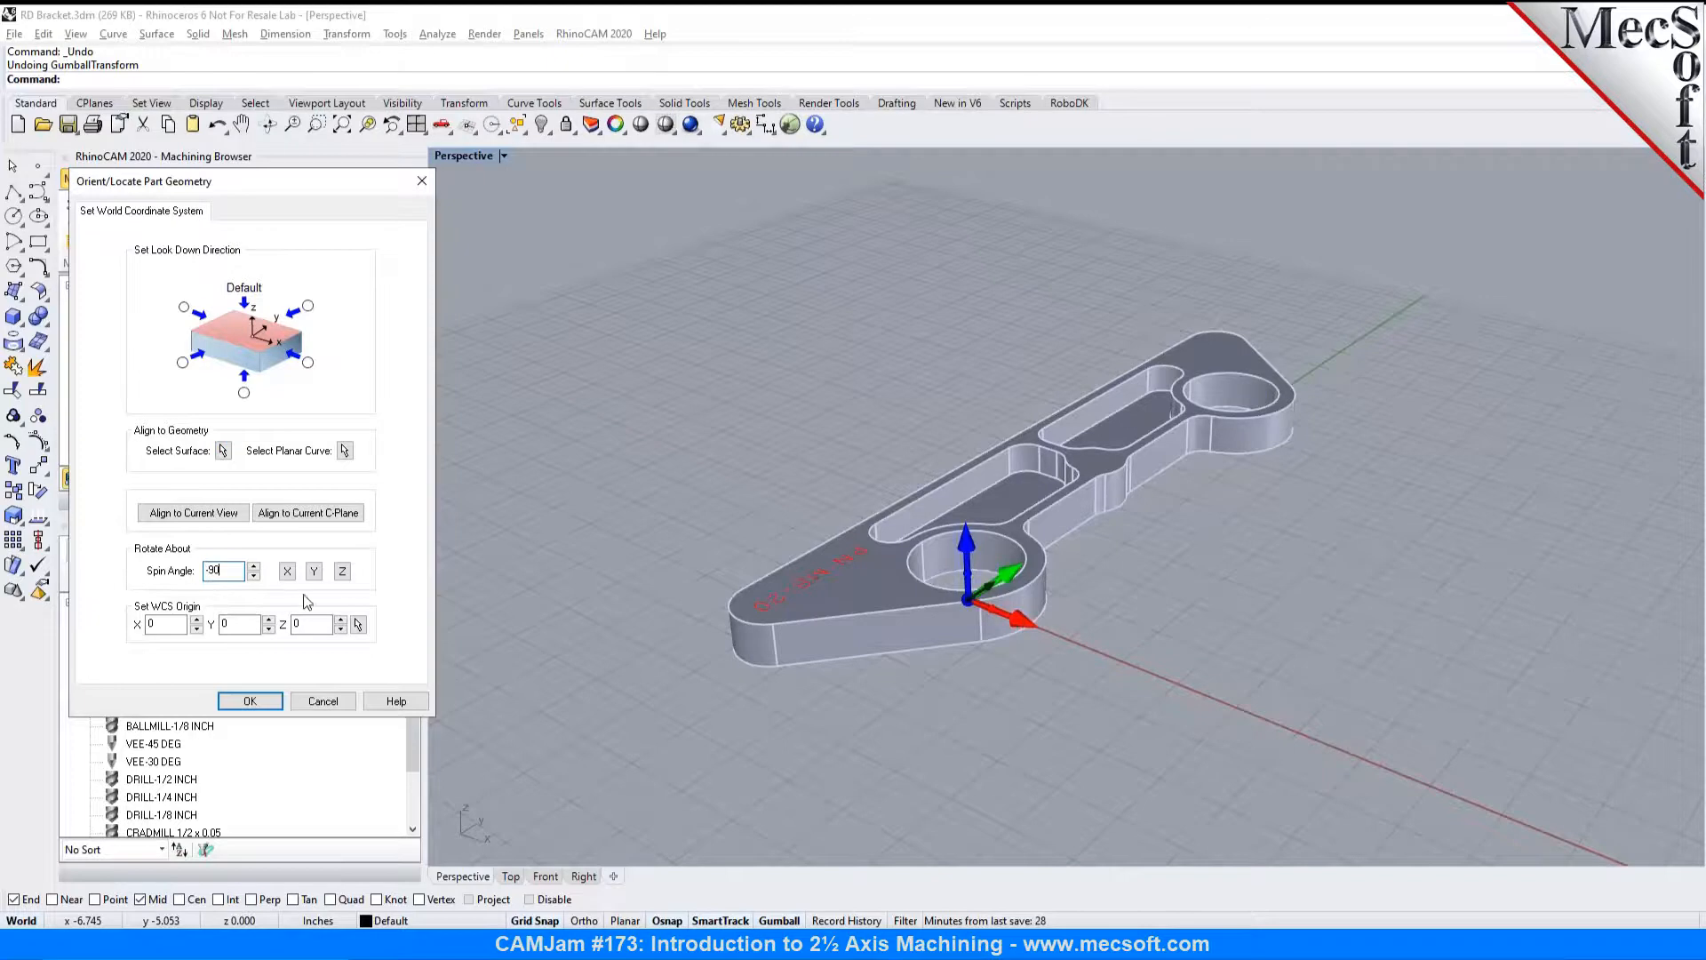
left_click(343, 573)
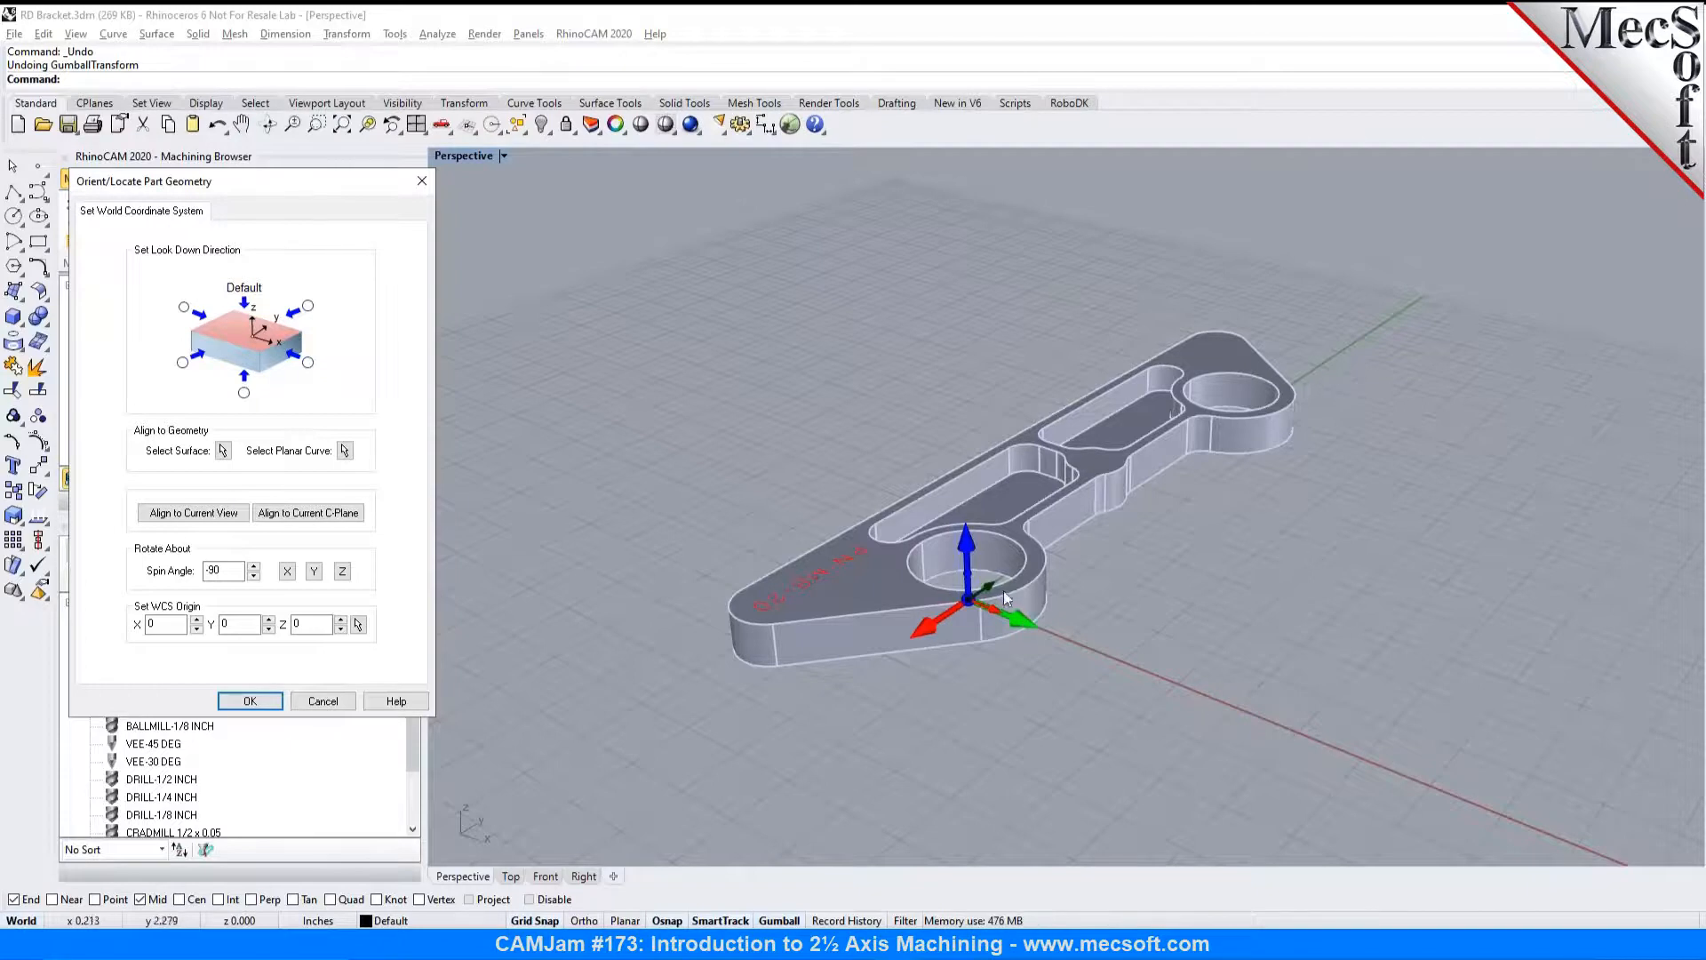
left_click(259, 706)
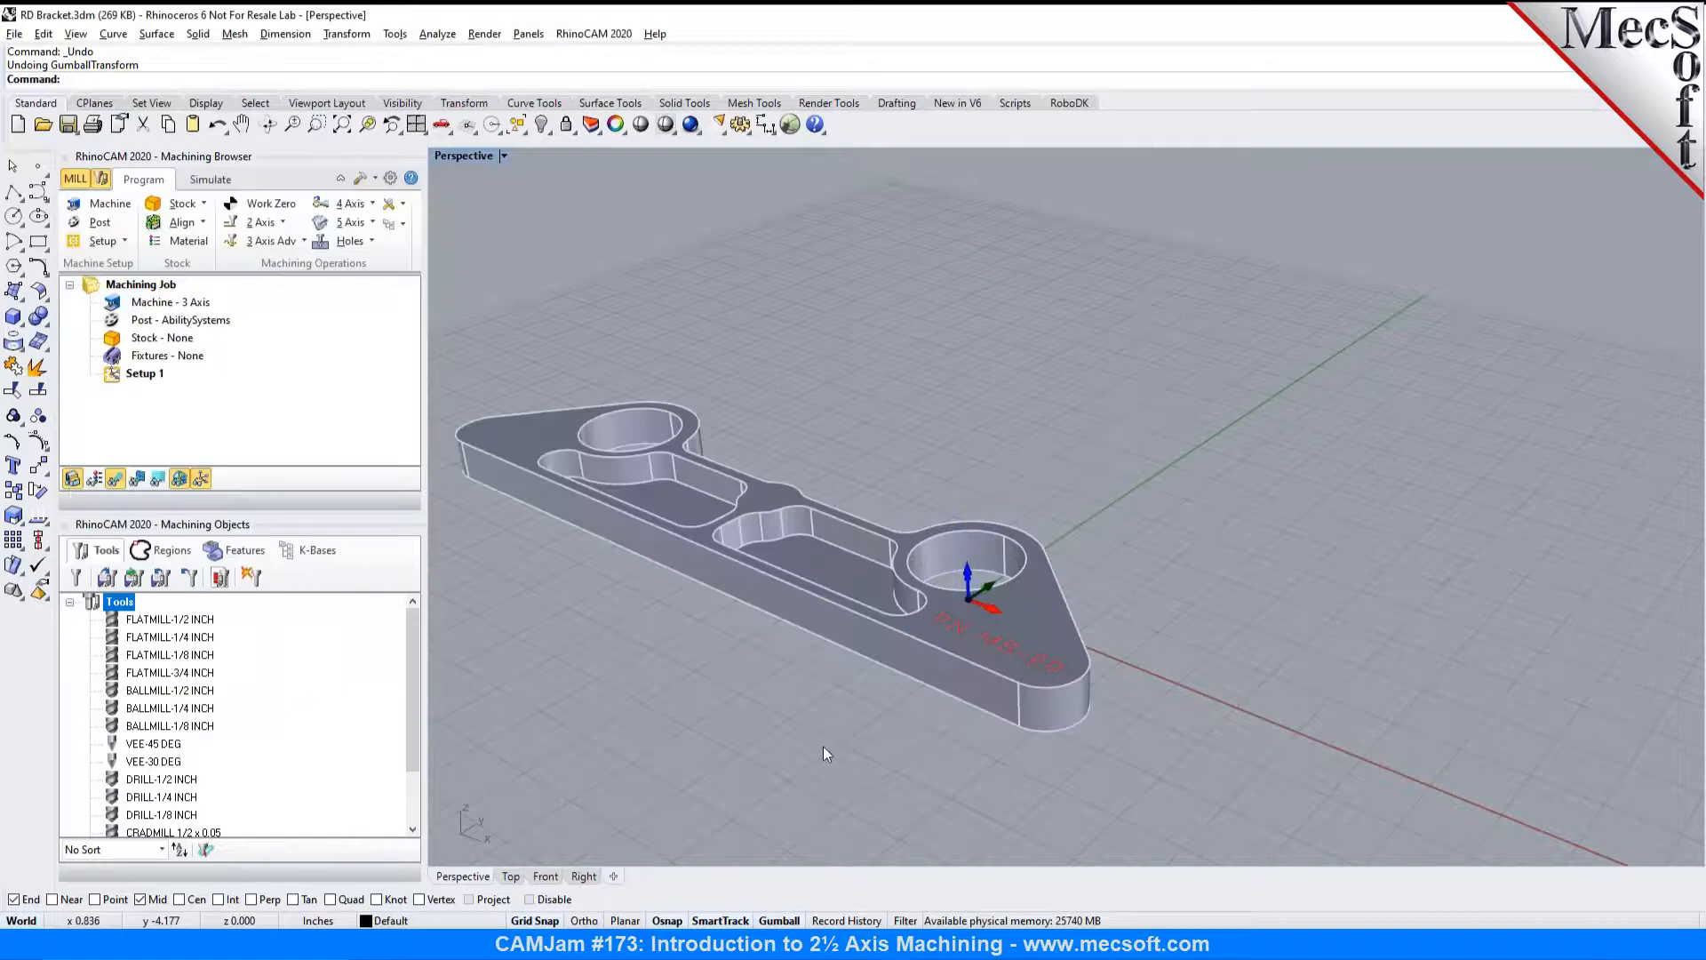
Step: Examine the bracket's new orientation relative to the world axes in the top and perspective views
left_click(512, 876)
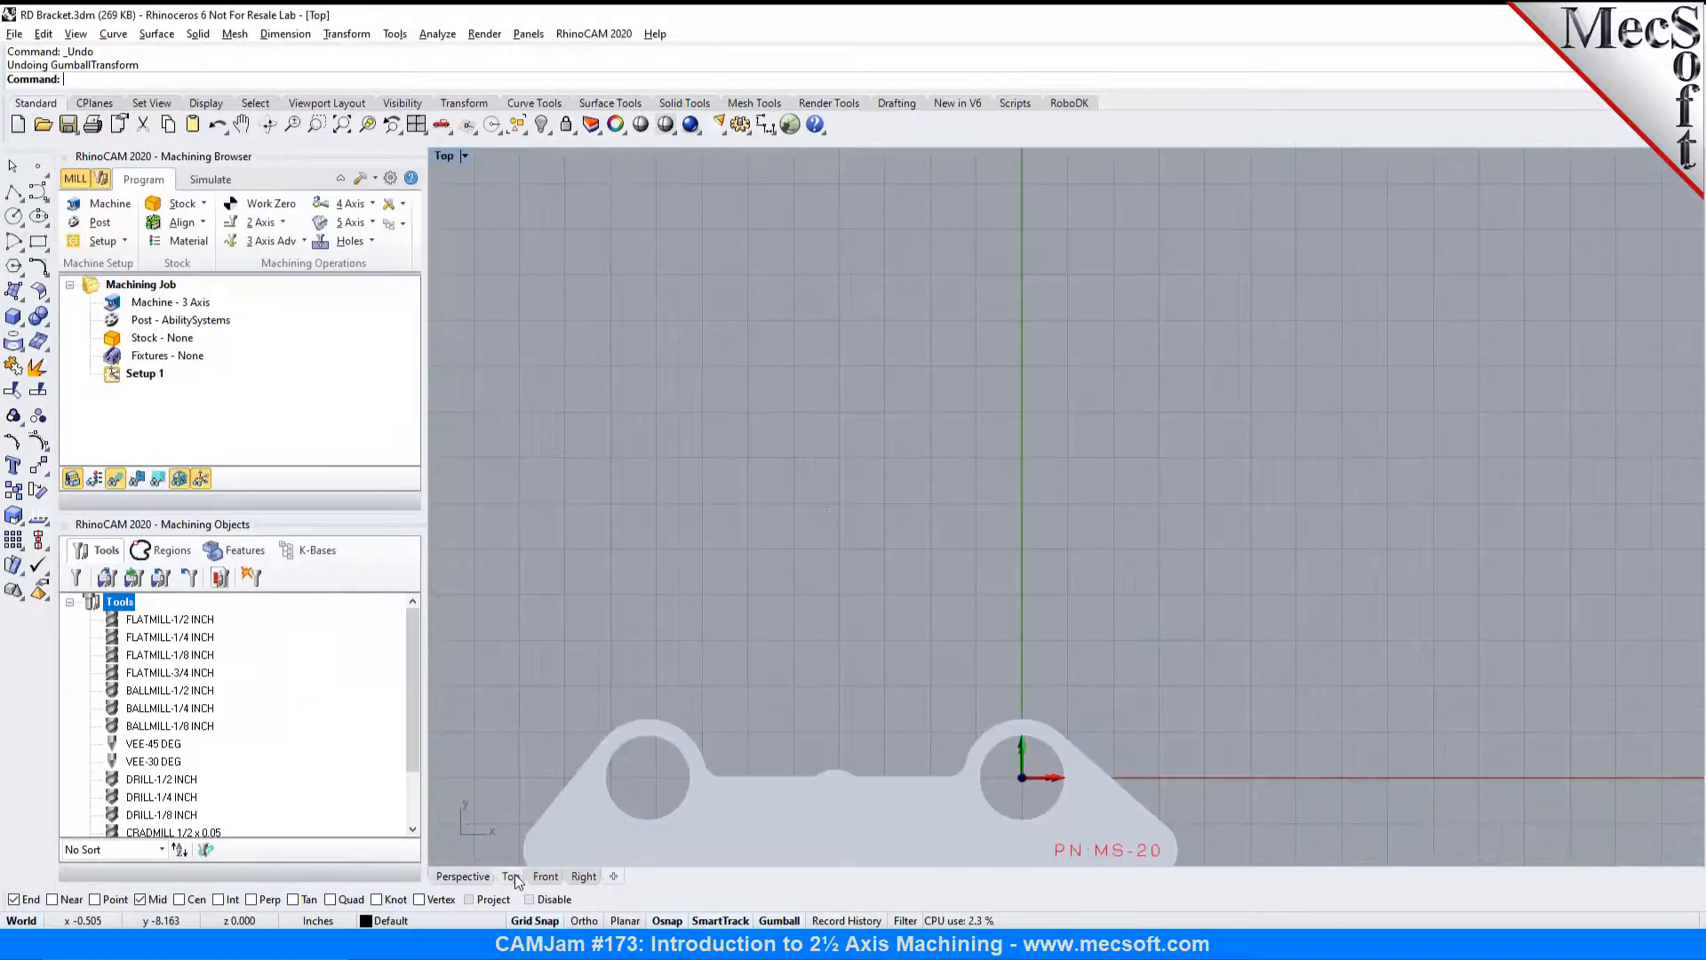
scroll(857, 435, "down", 2)
scroll(1003, 611, "up", 2)
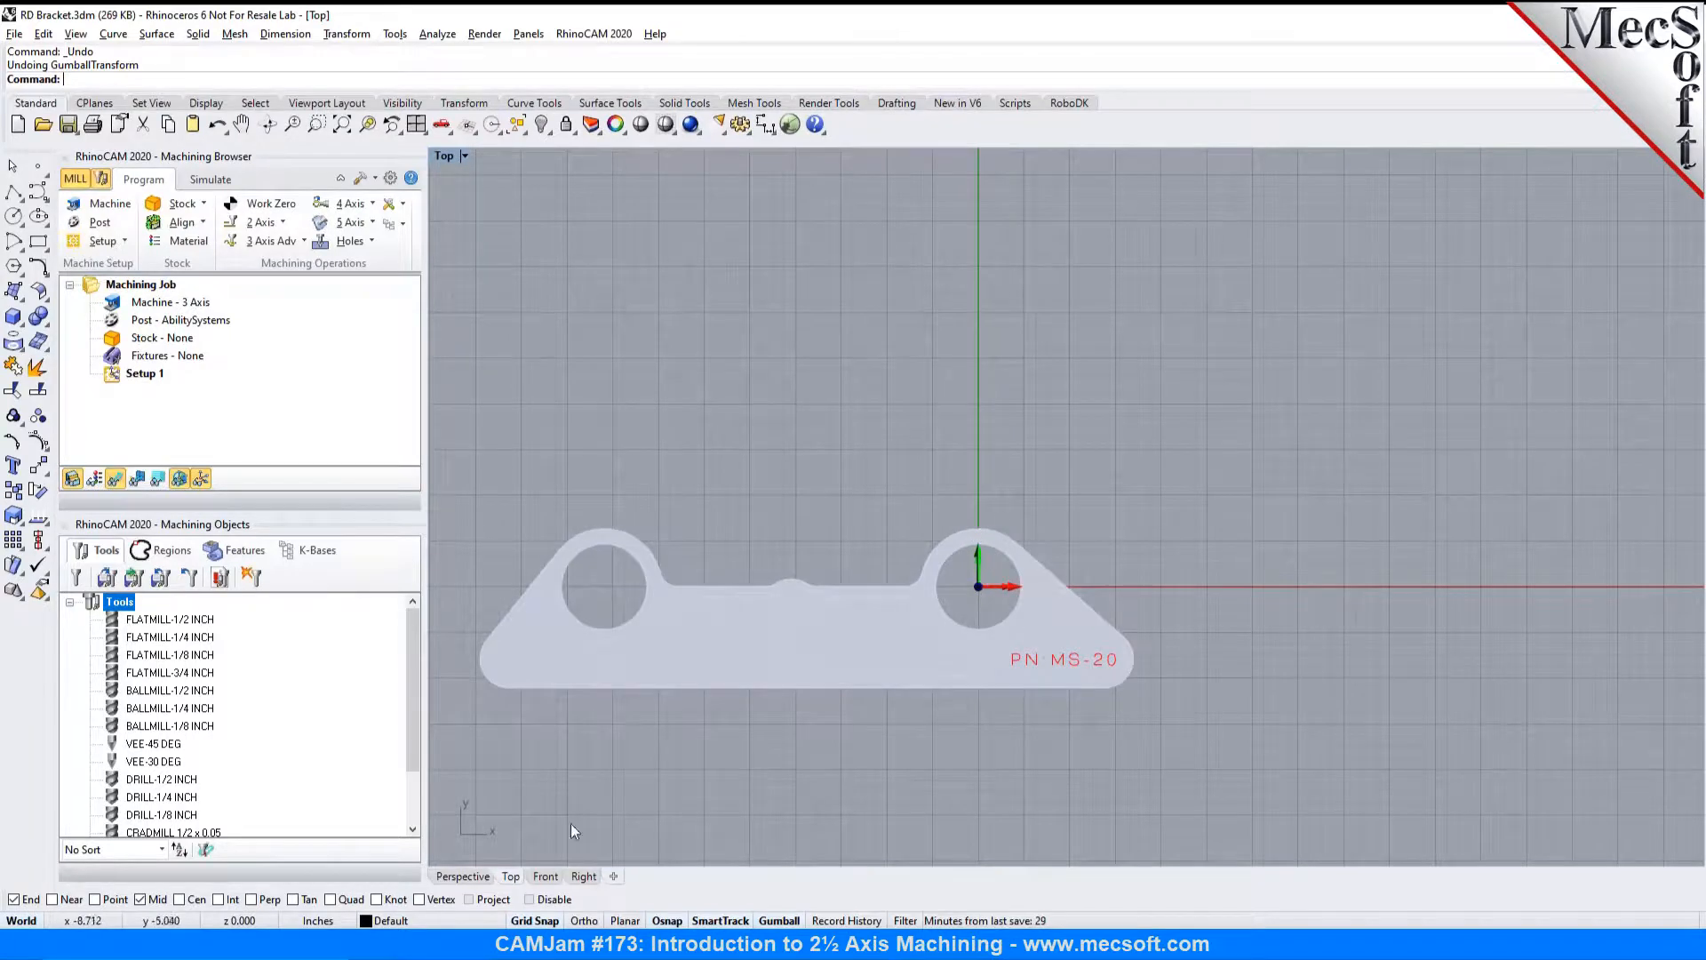
left_click(464, 876)
scroll(986, 605, "up", 3)
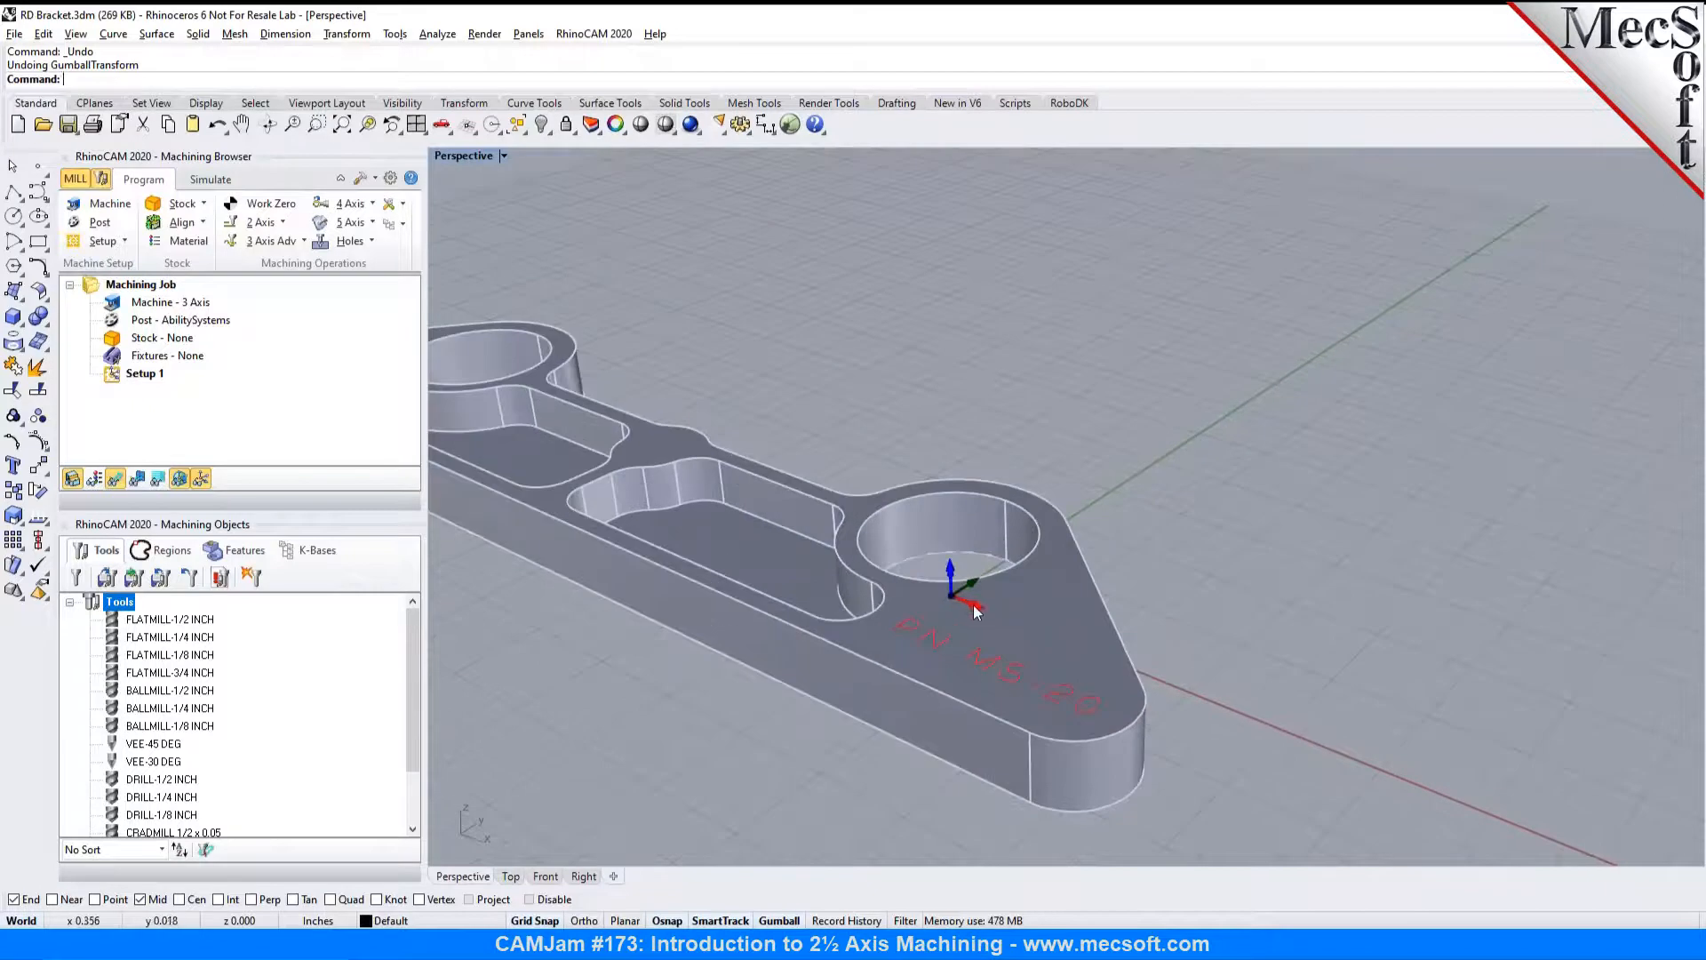
scroll(989, 606, "down", 3)
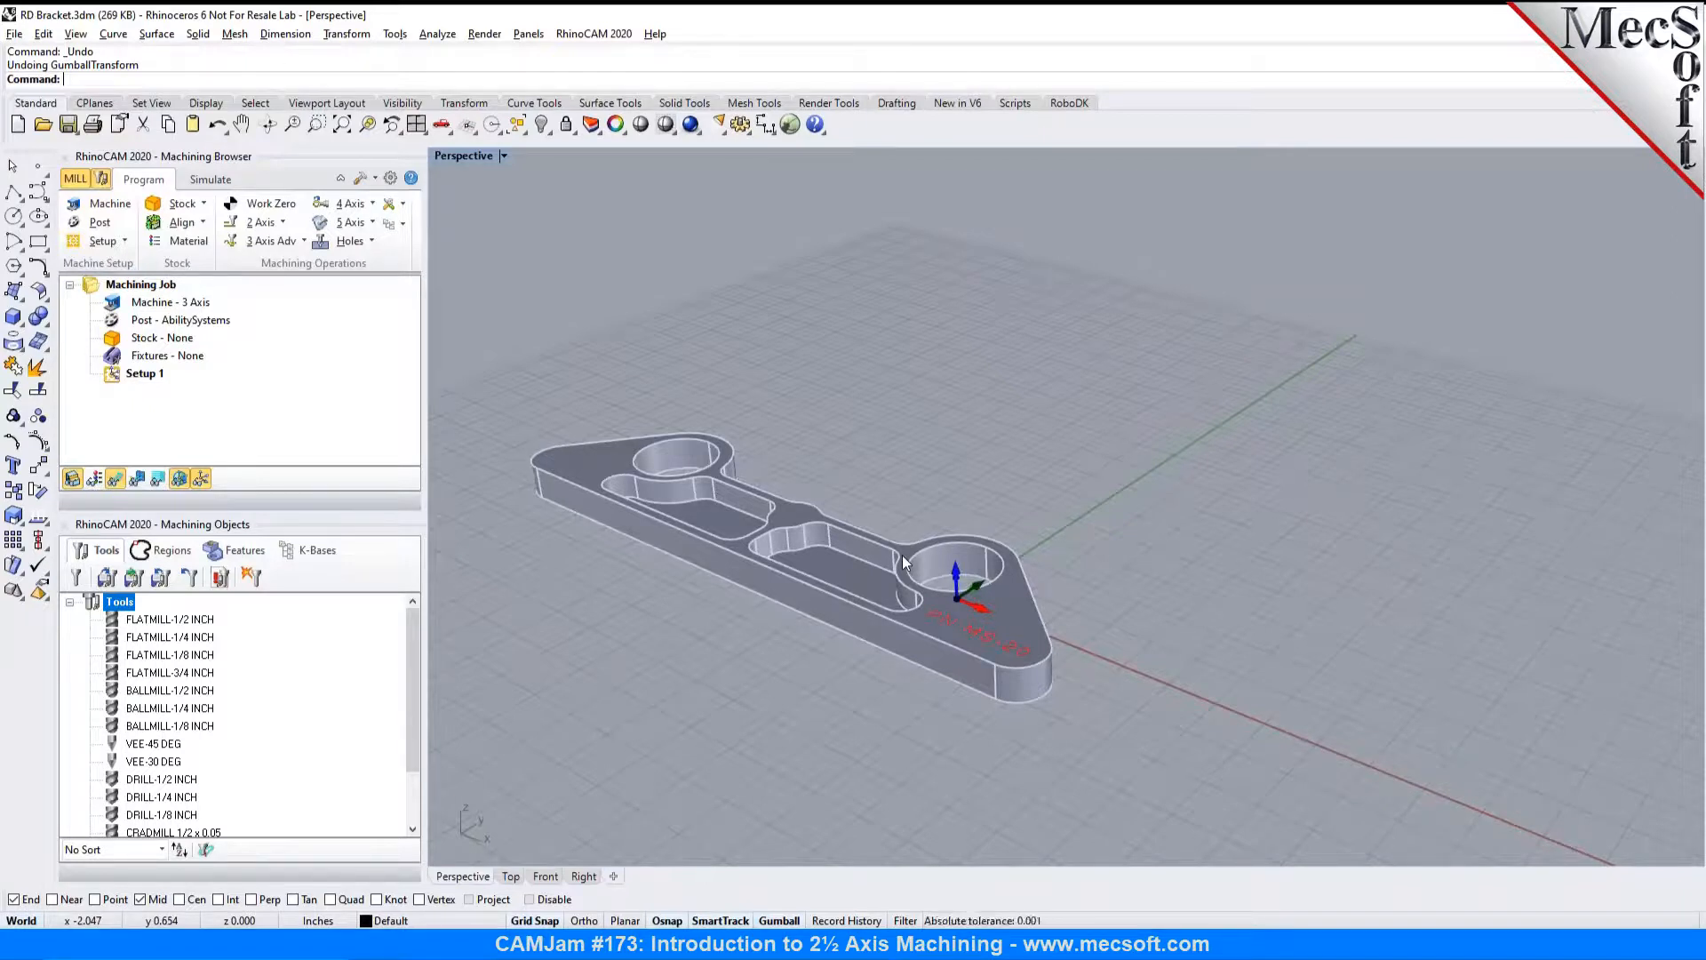
left_click(123, 242)
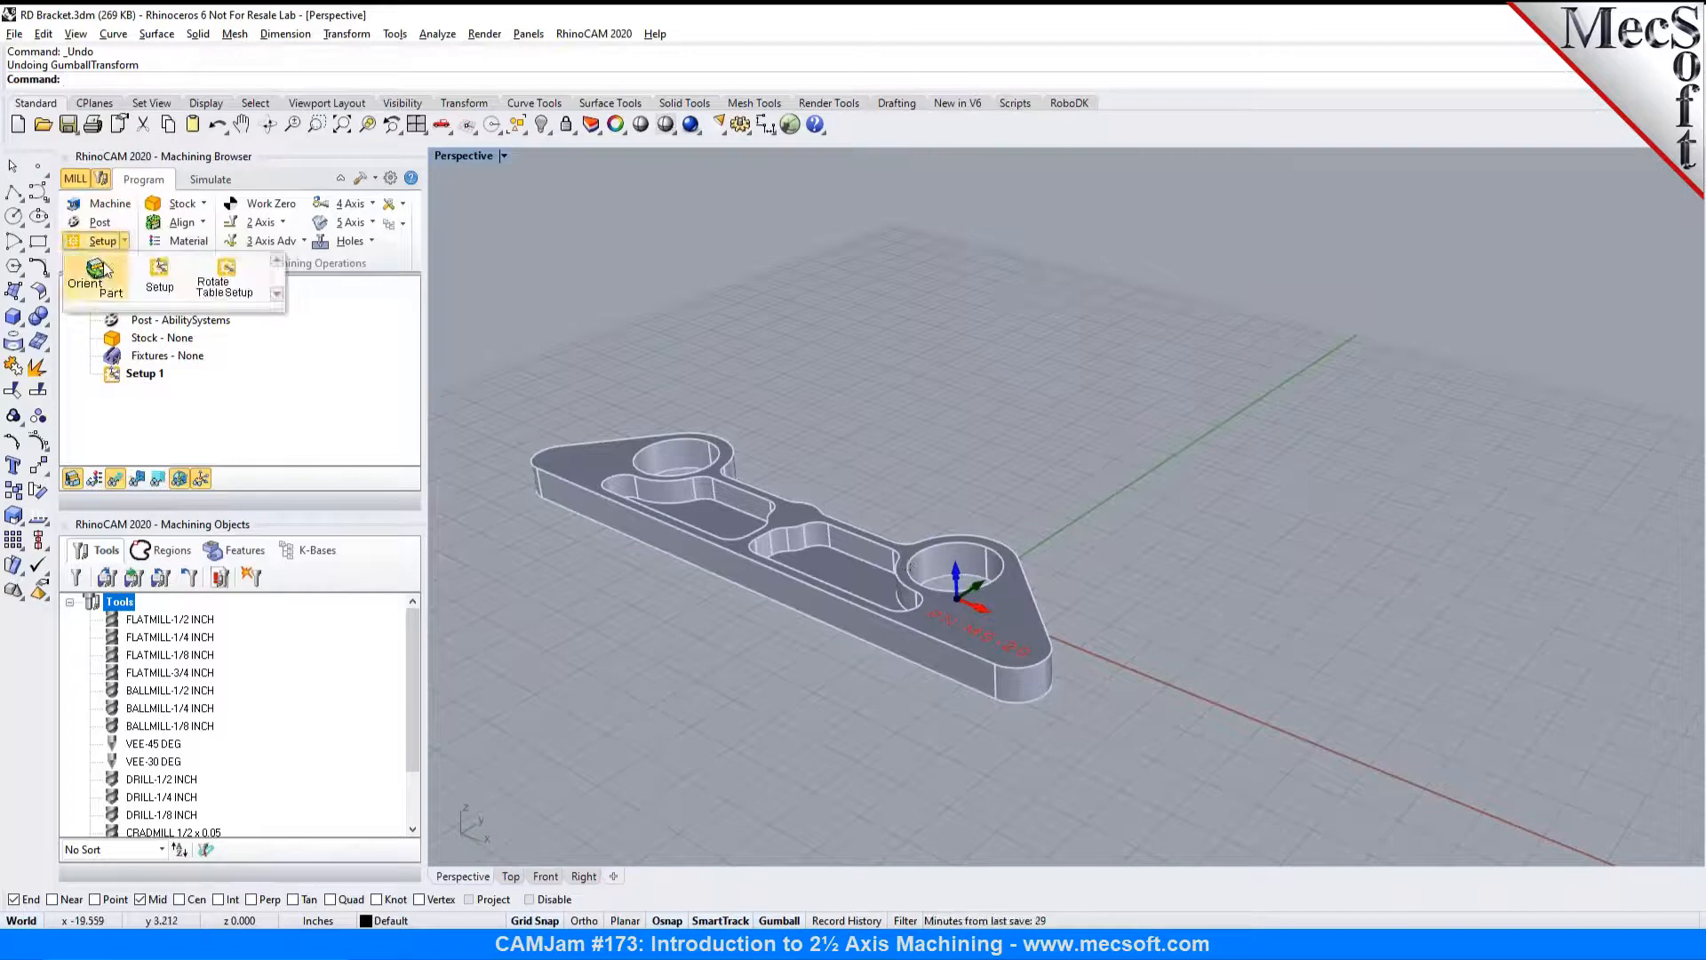
left_click(768, 336)
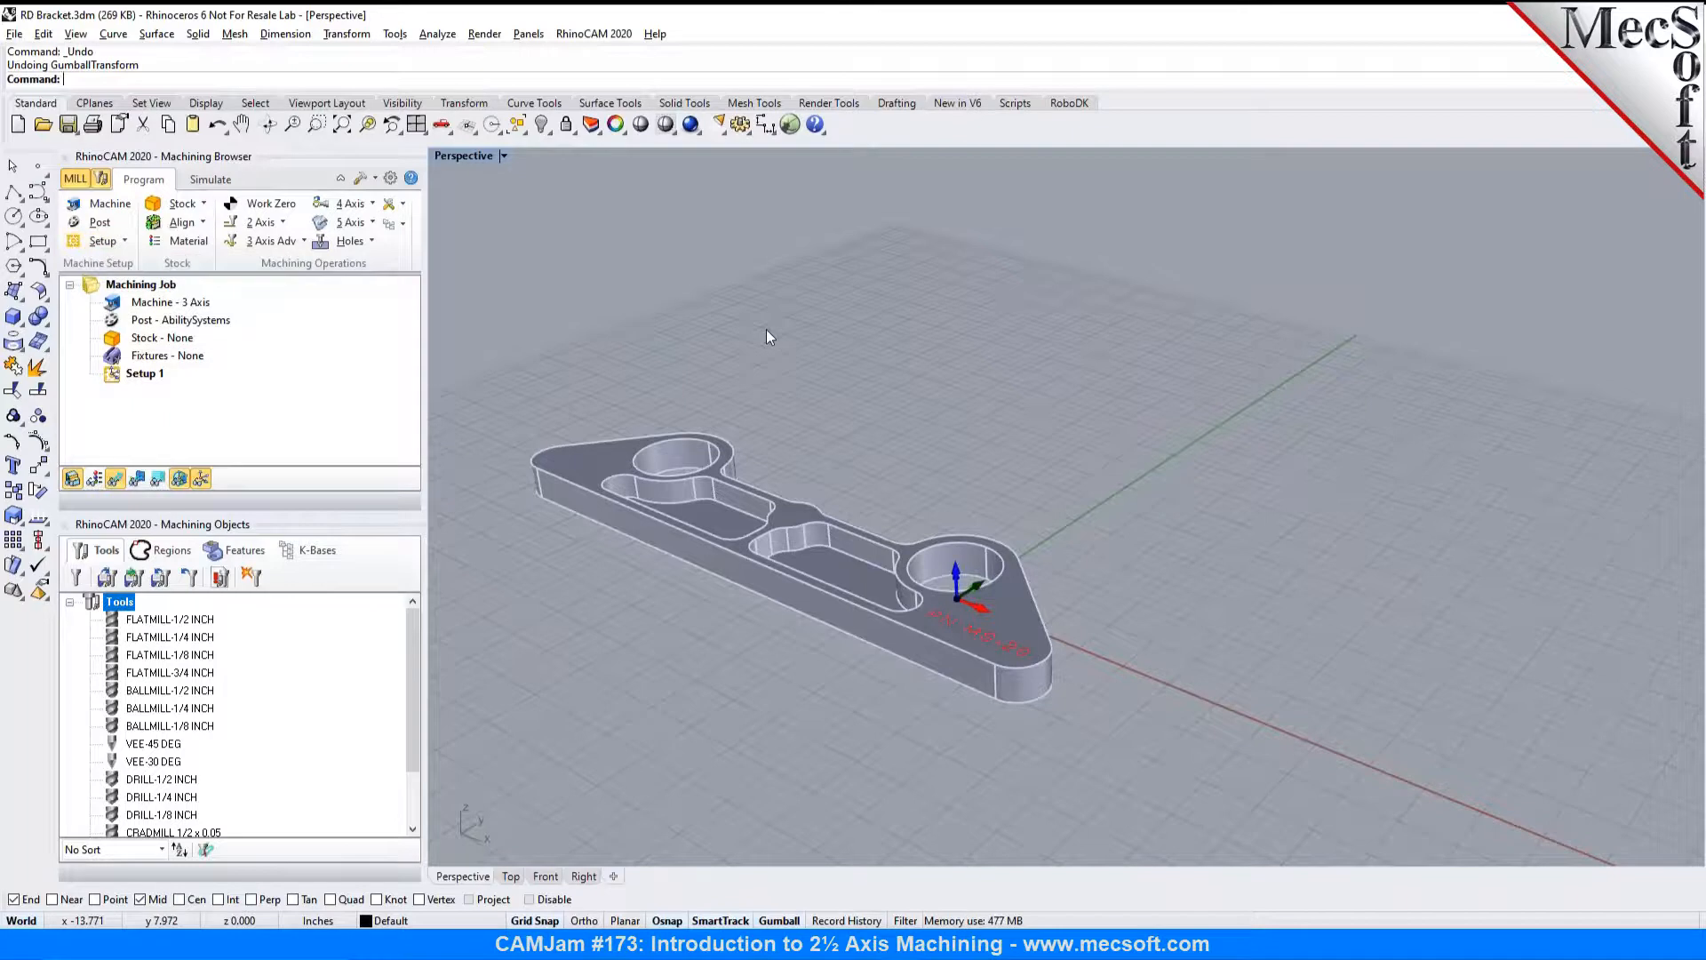
Step: Locate the world coordinate system origin on the part box, with zero face Lowest Z and zero position South West
left_click(520, 878)
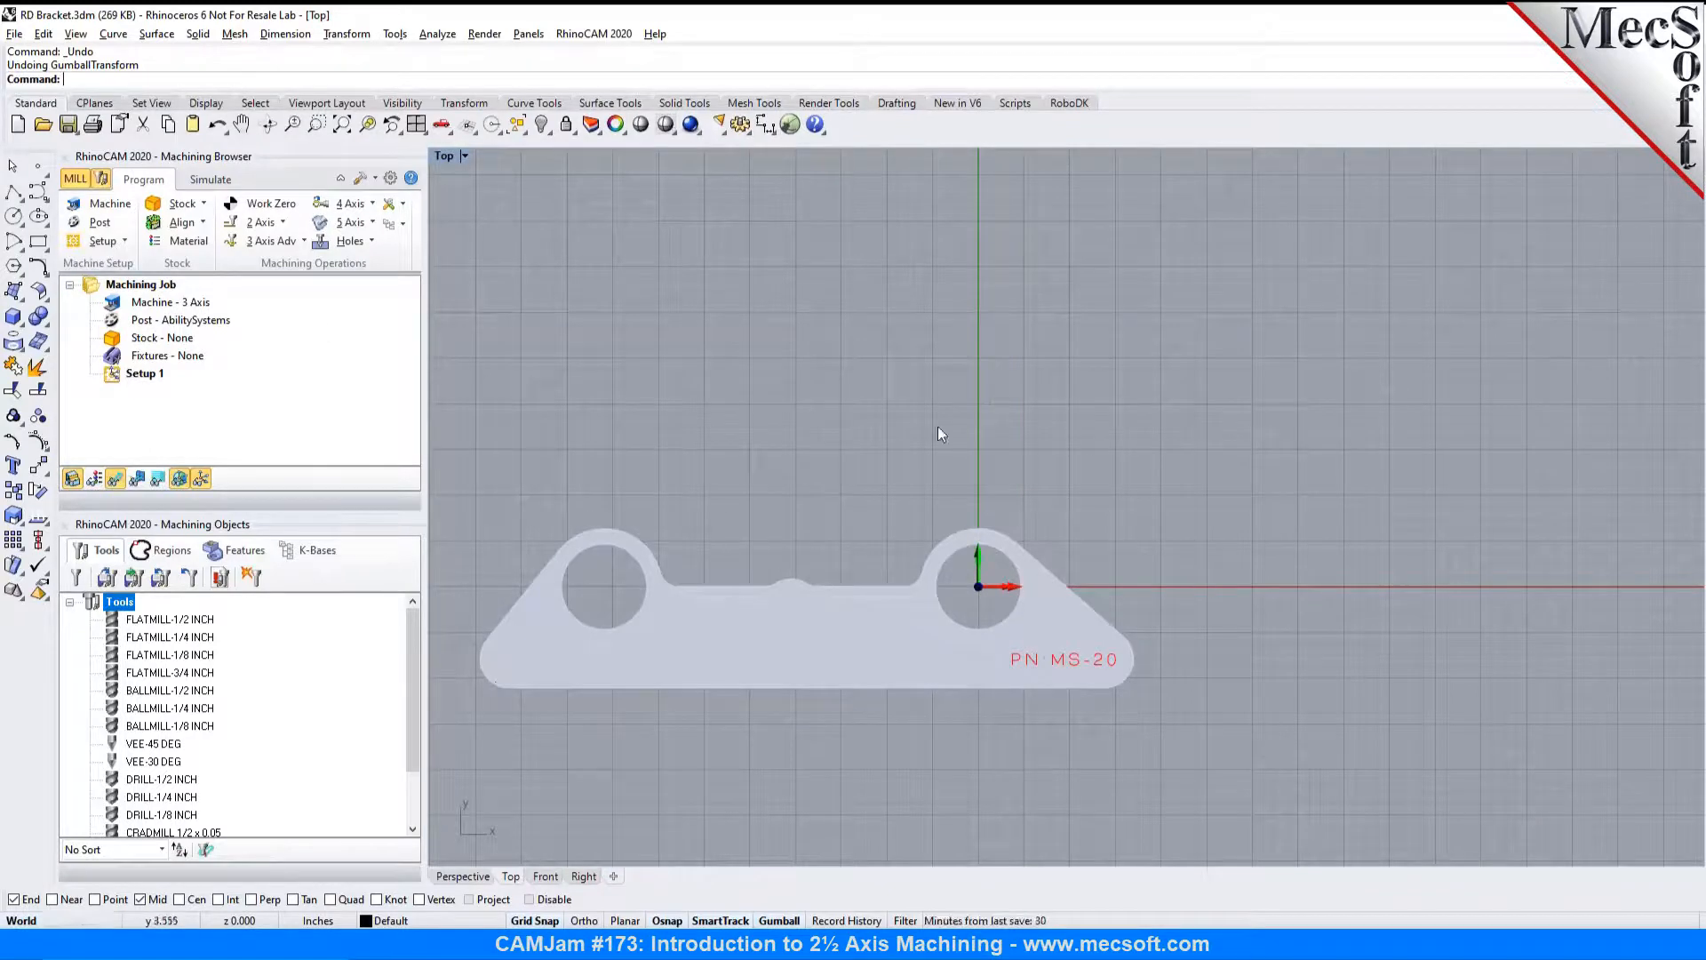
left_click(203, 224)
left_click(238, 254)
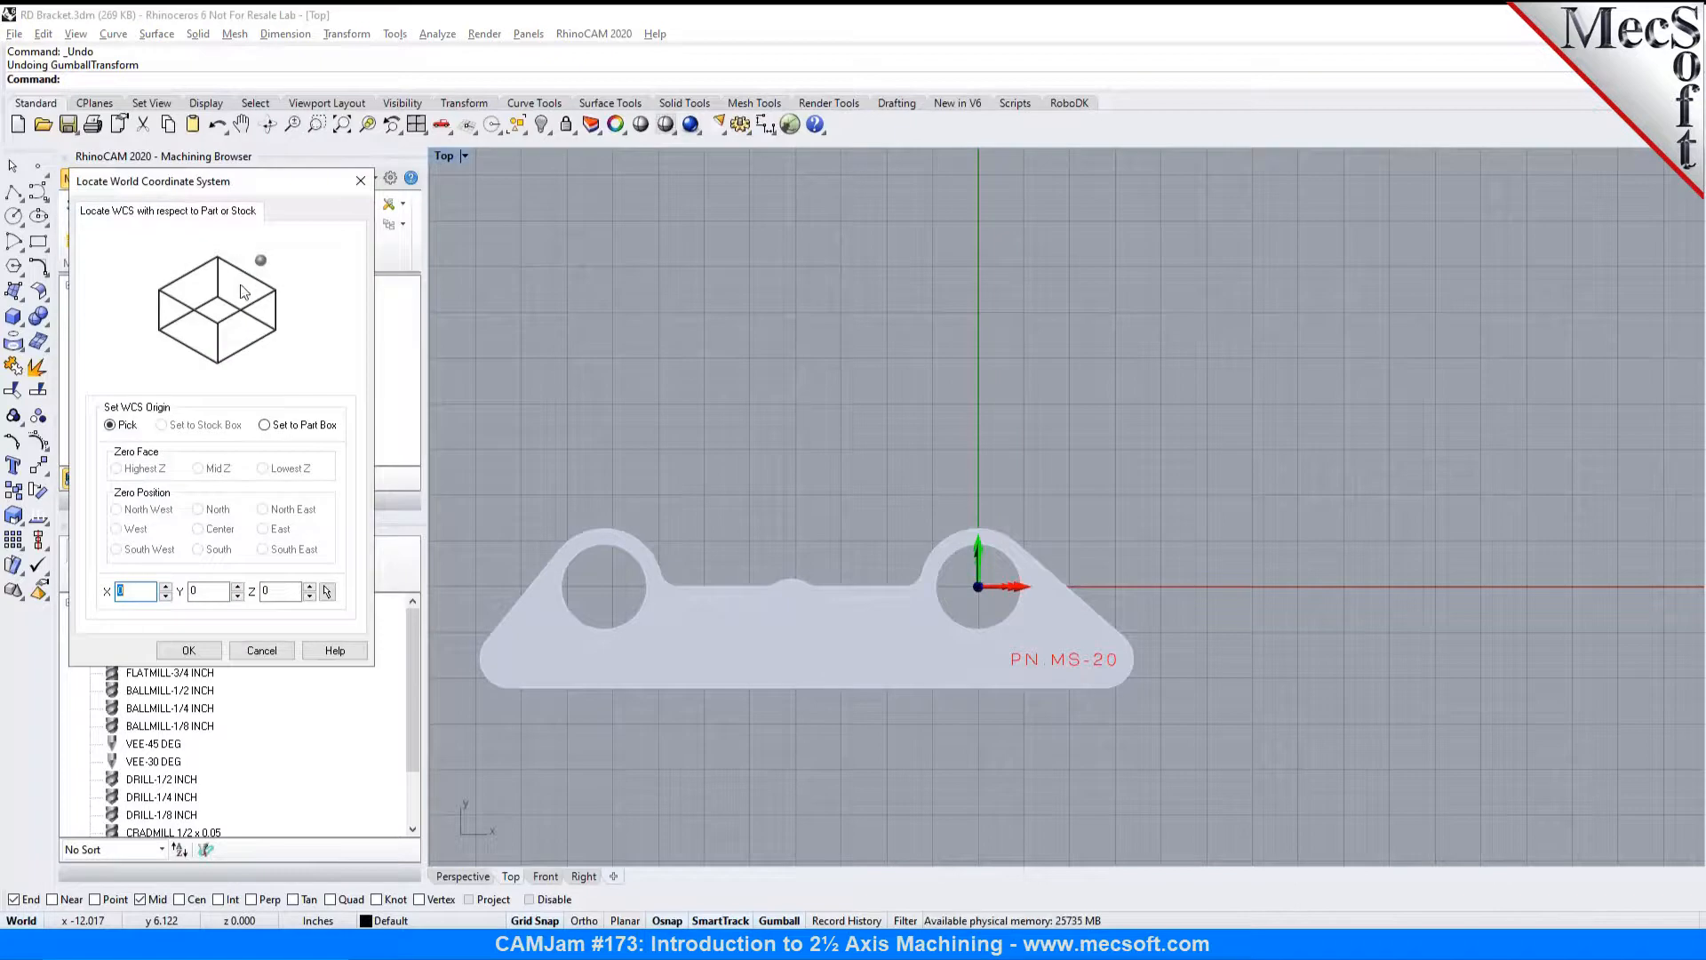
left_click(273, 428)
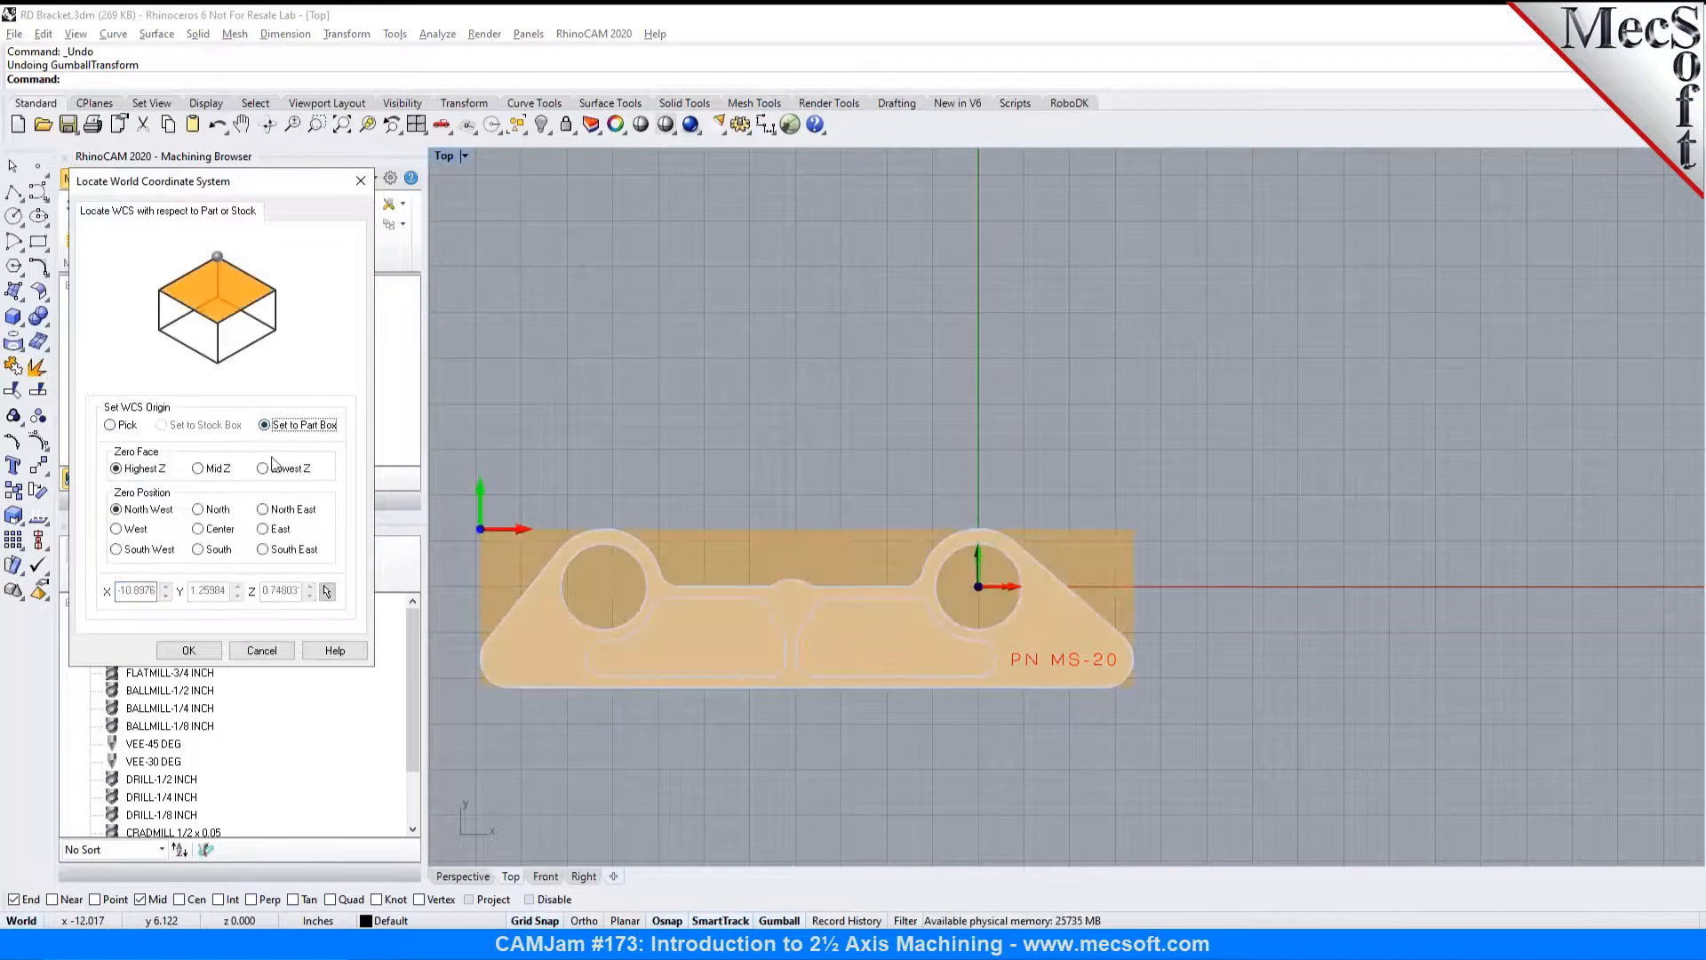
left_click(272, 469)
left_click(130, 551)
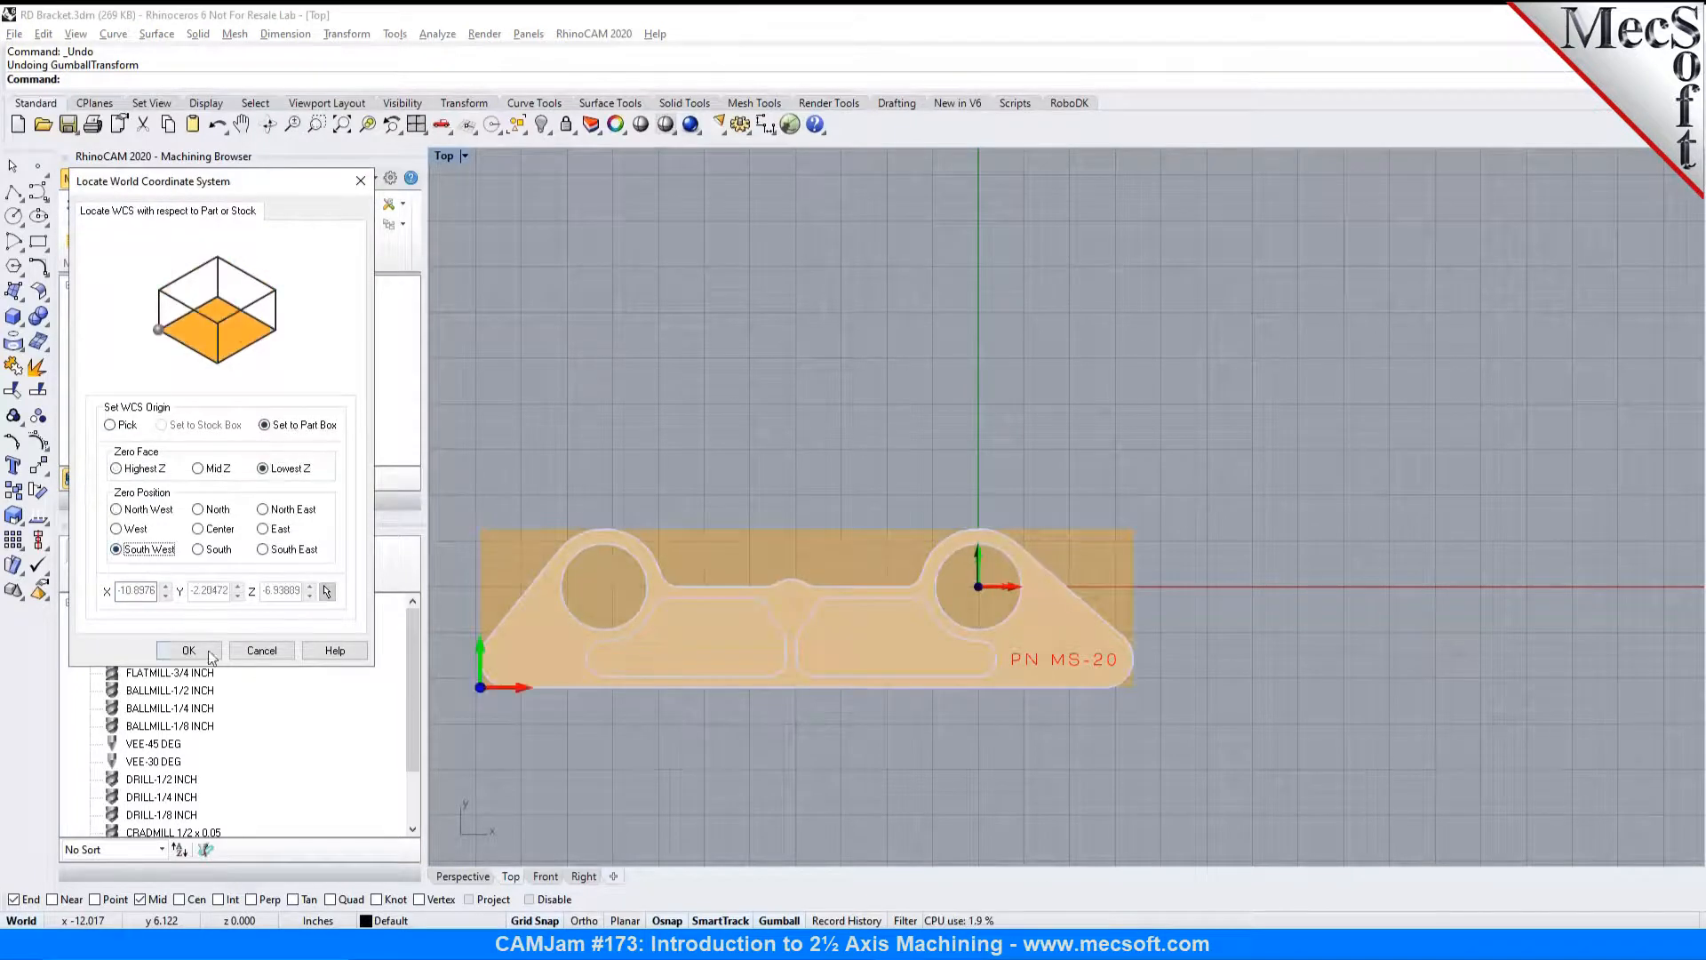
left_click(189, 652)
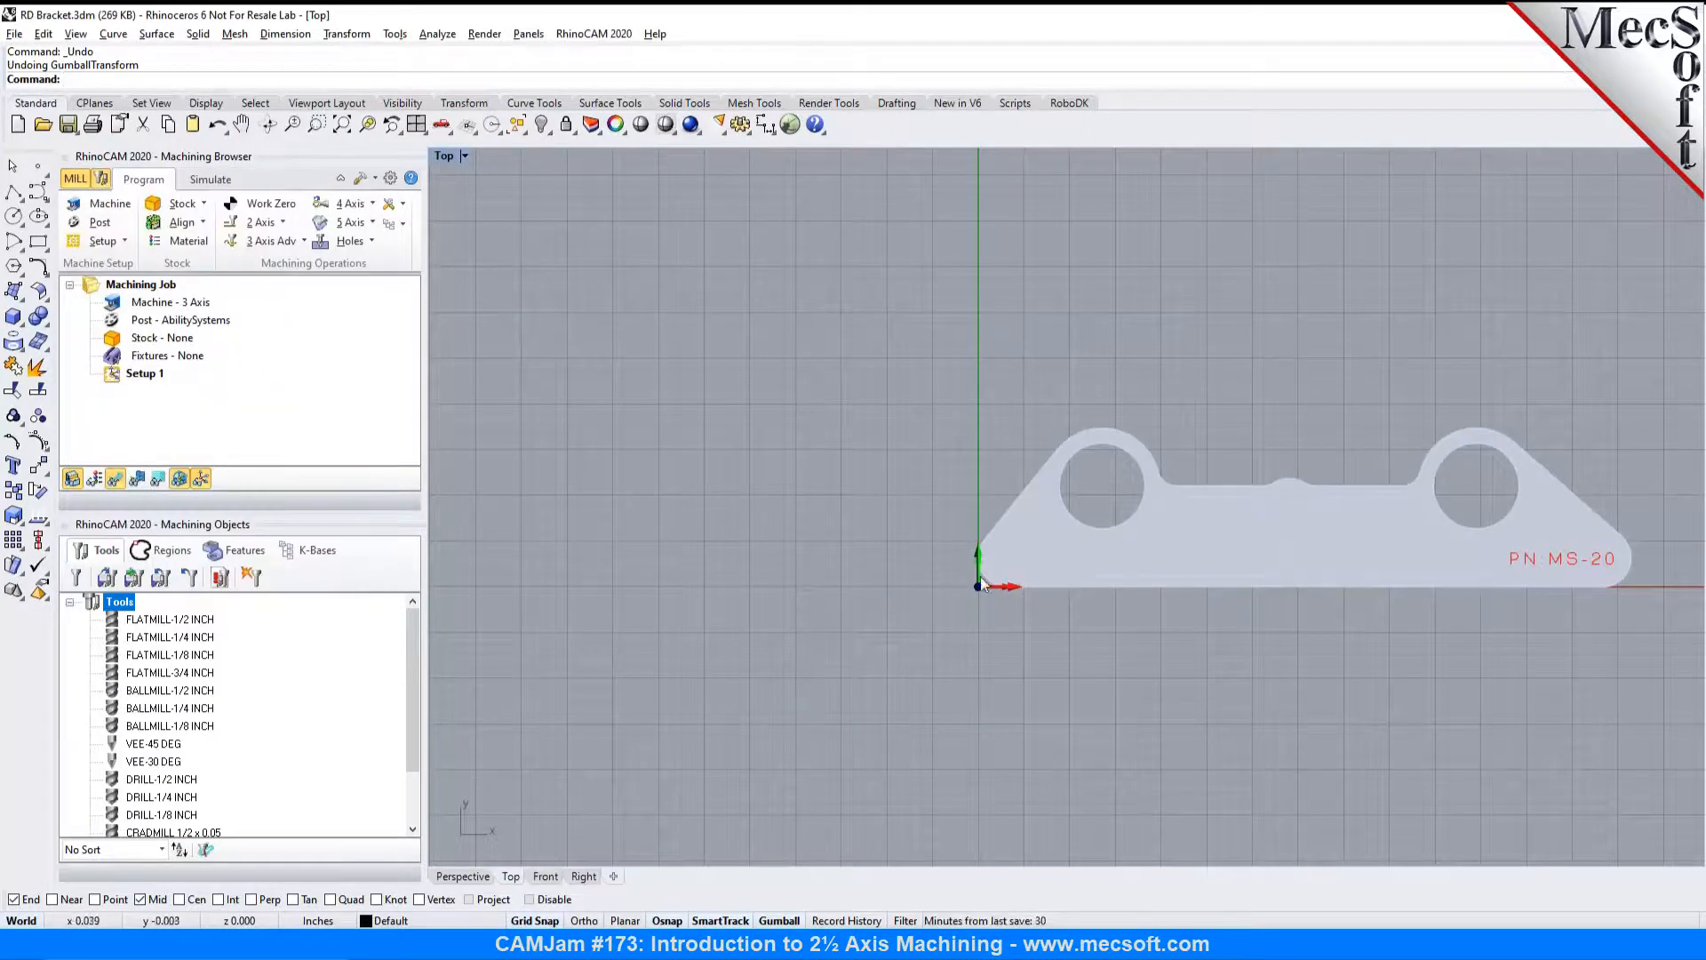
Step: Inspect where the world origin sits on the bracket's corner in the perspective and top views
left_click(460, 877)
scroll(871, 613, "down", 3)
scroll(873, 595, "up", 2)
scroll(1167, 747, "up", 3)
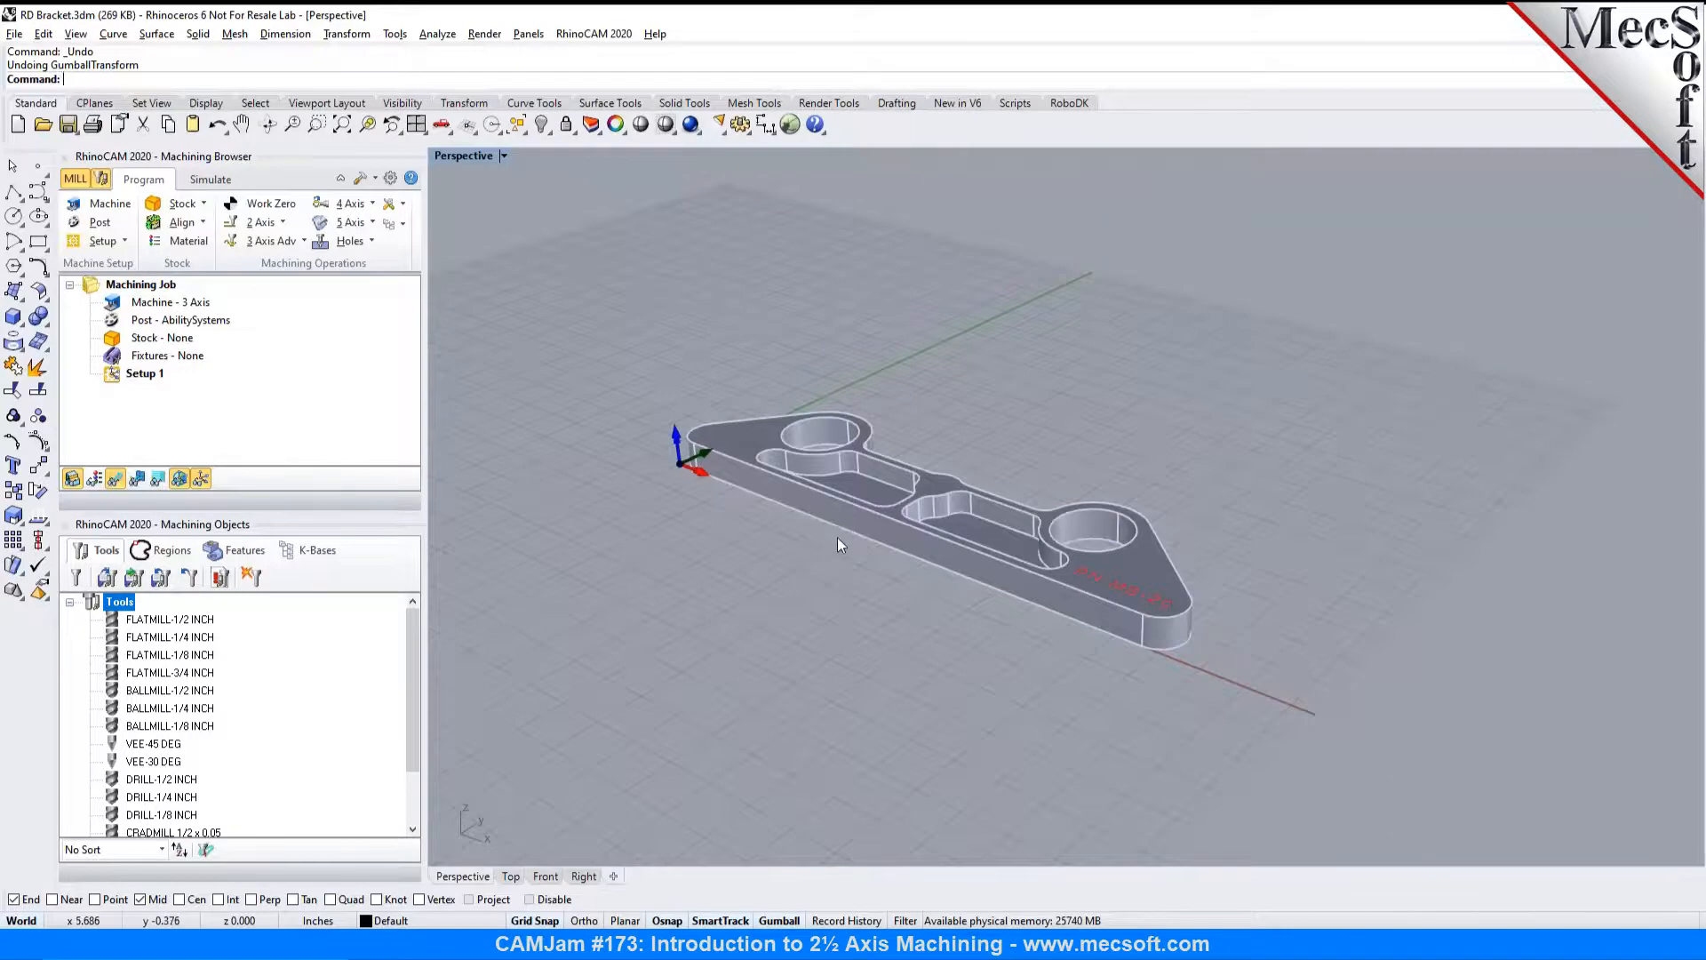
scroll(838, 536, "up", 2)
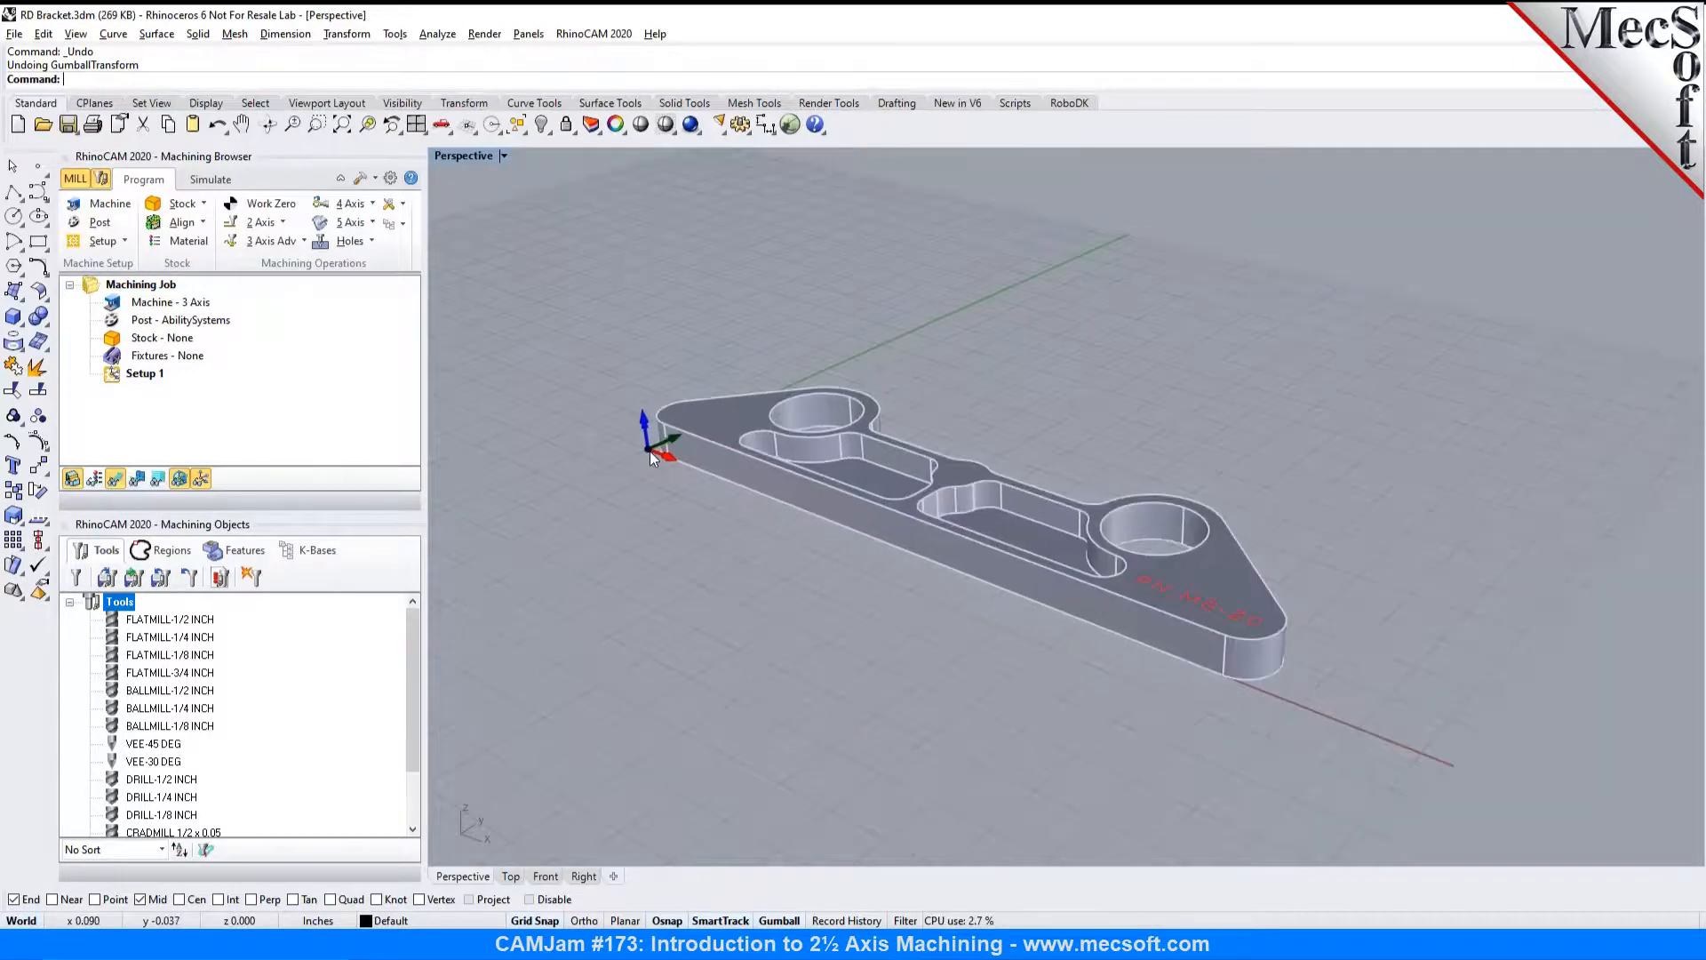
scroll(649, 451, "up", 2)
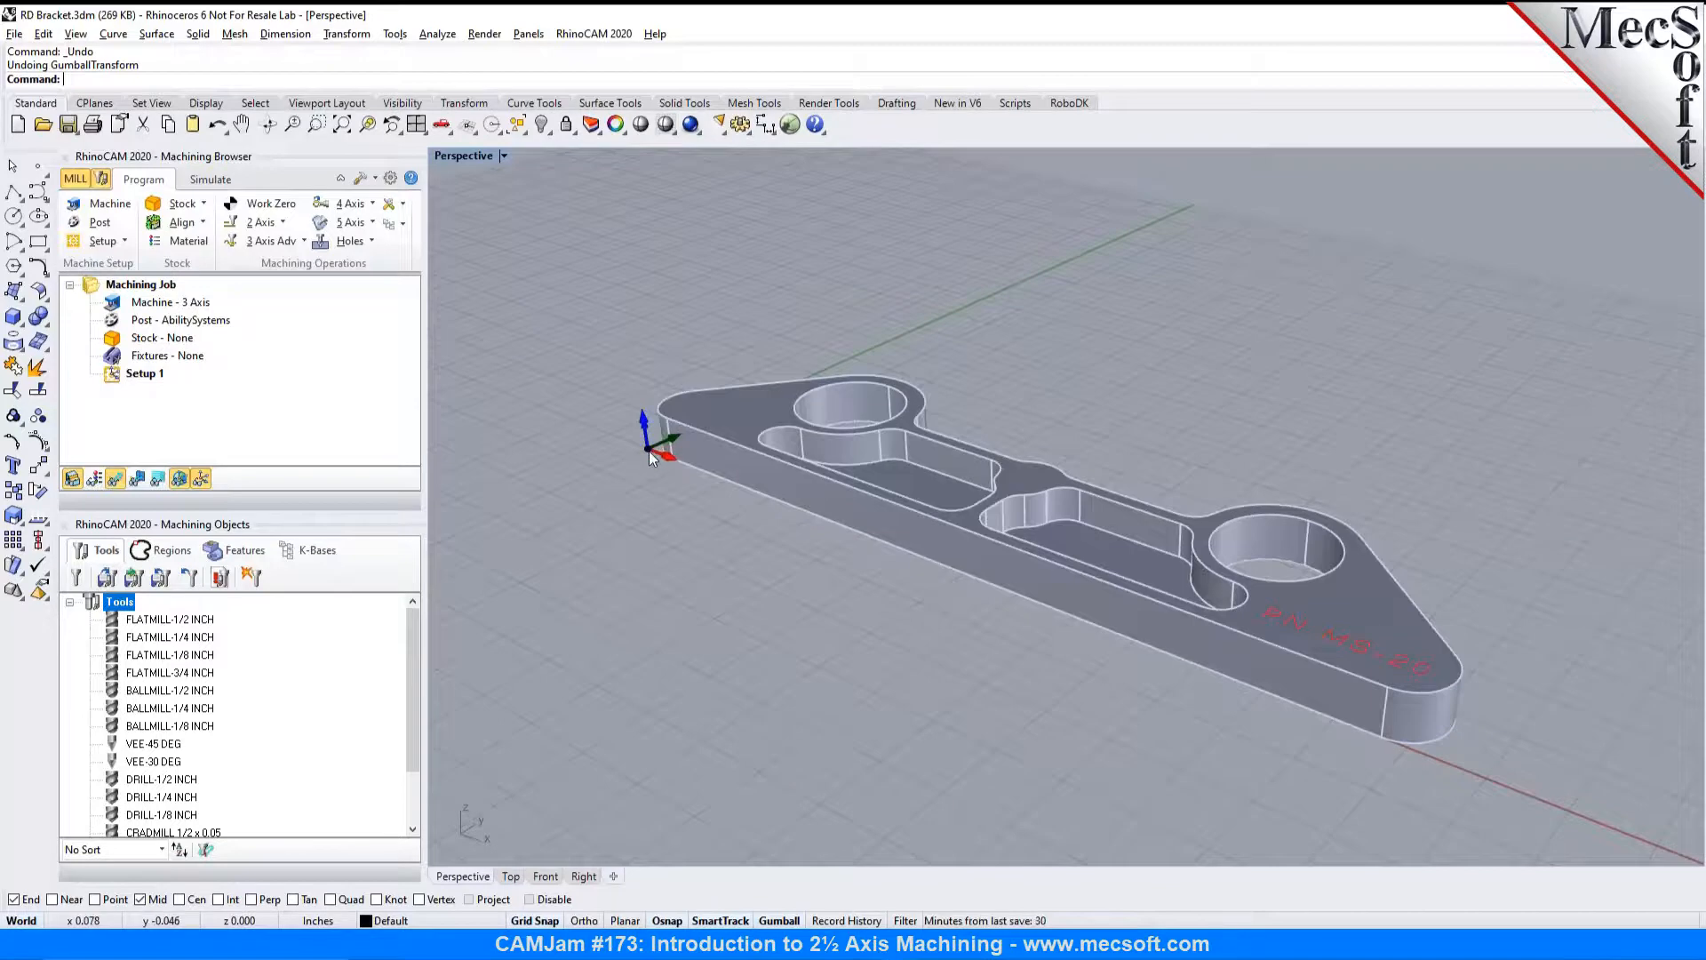
right_click_drag(656, 460, 946, 604)
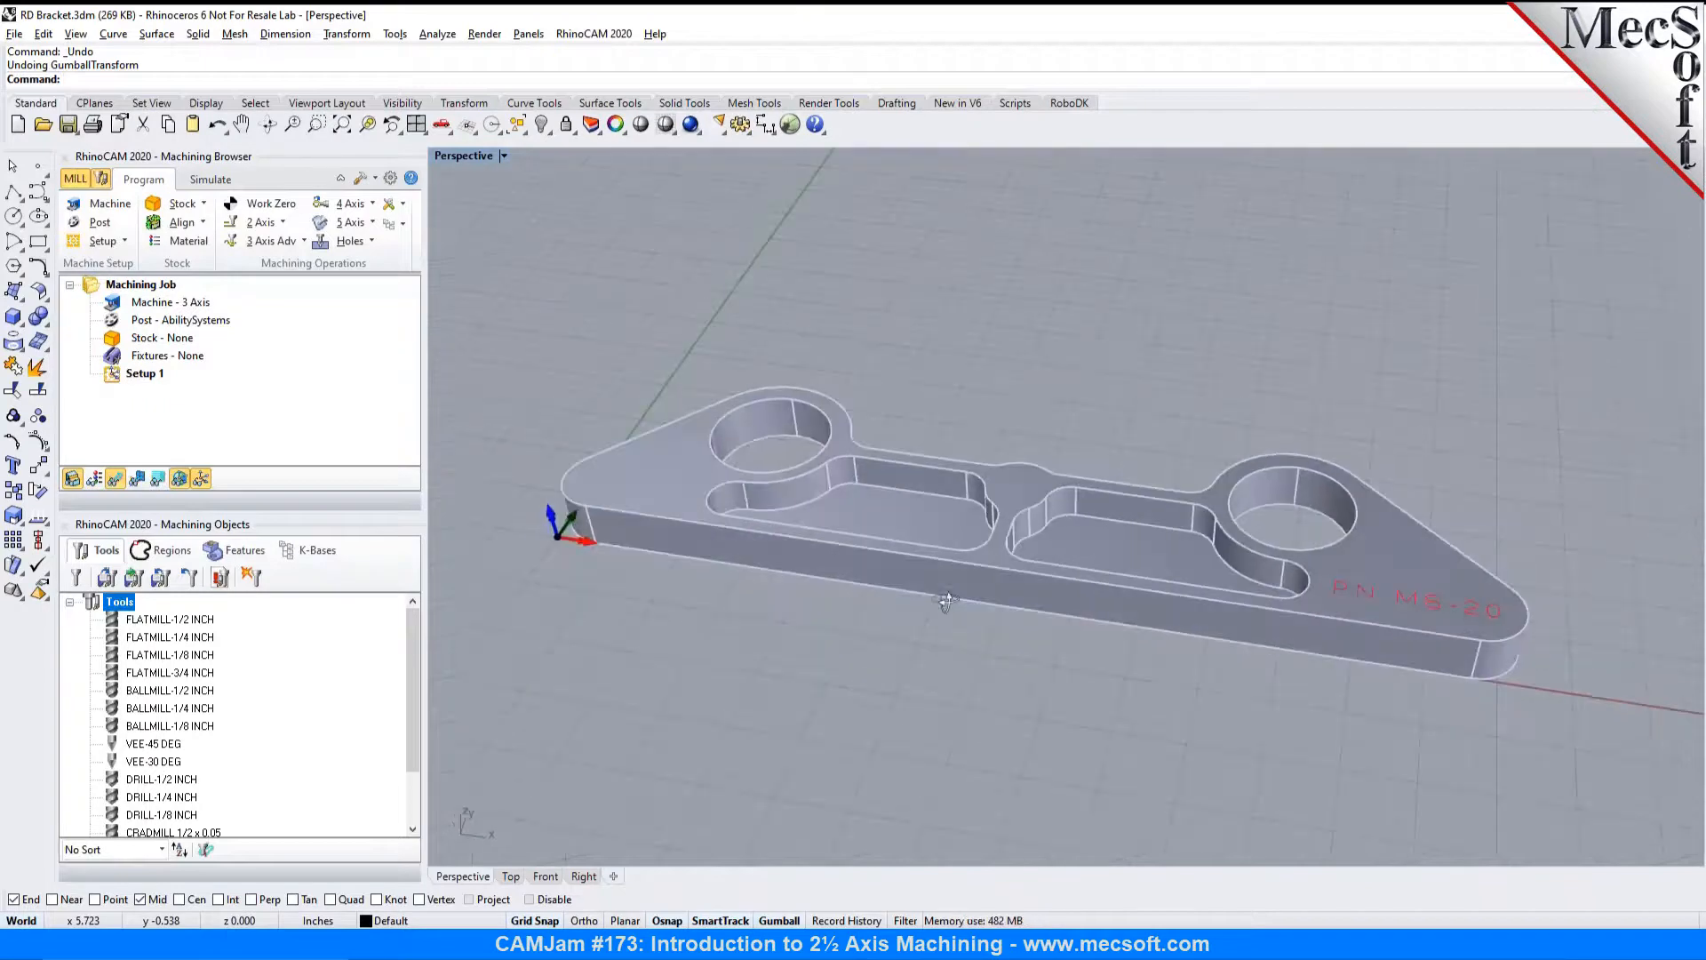
left_click(510, 877)
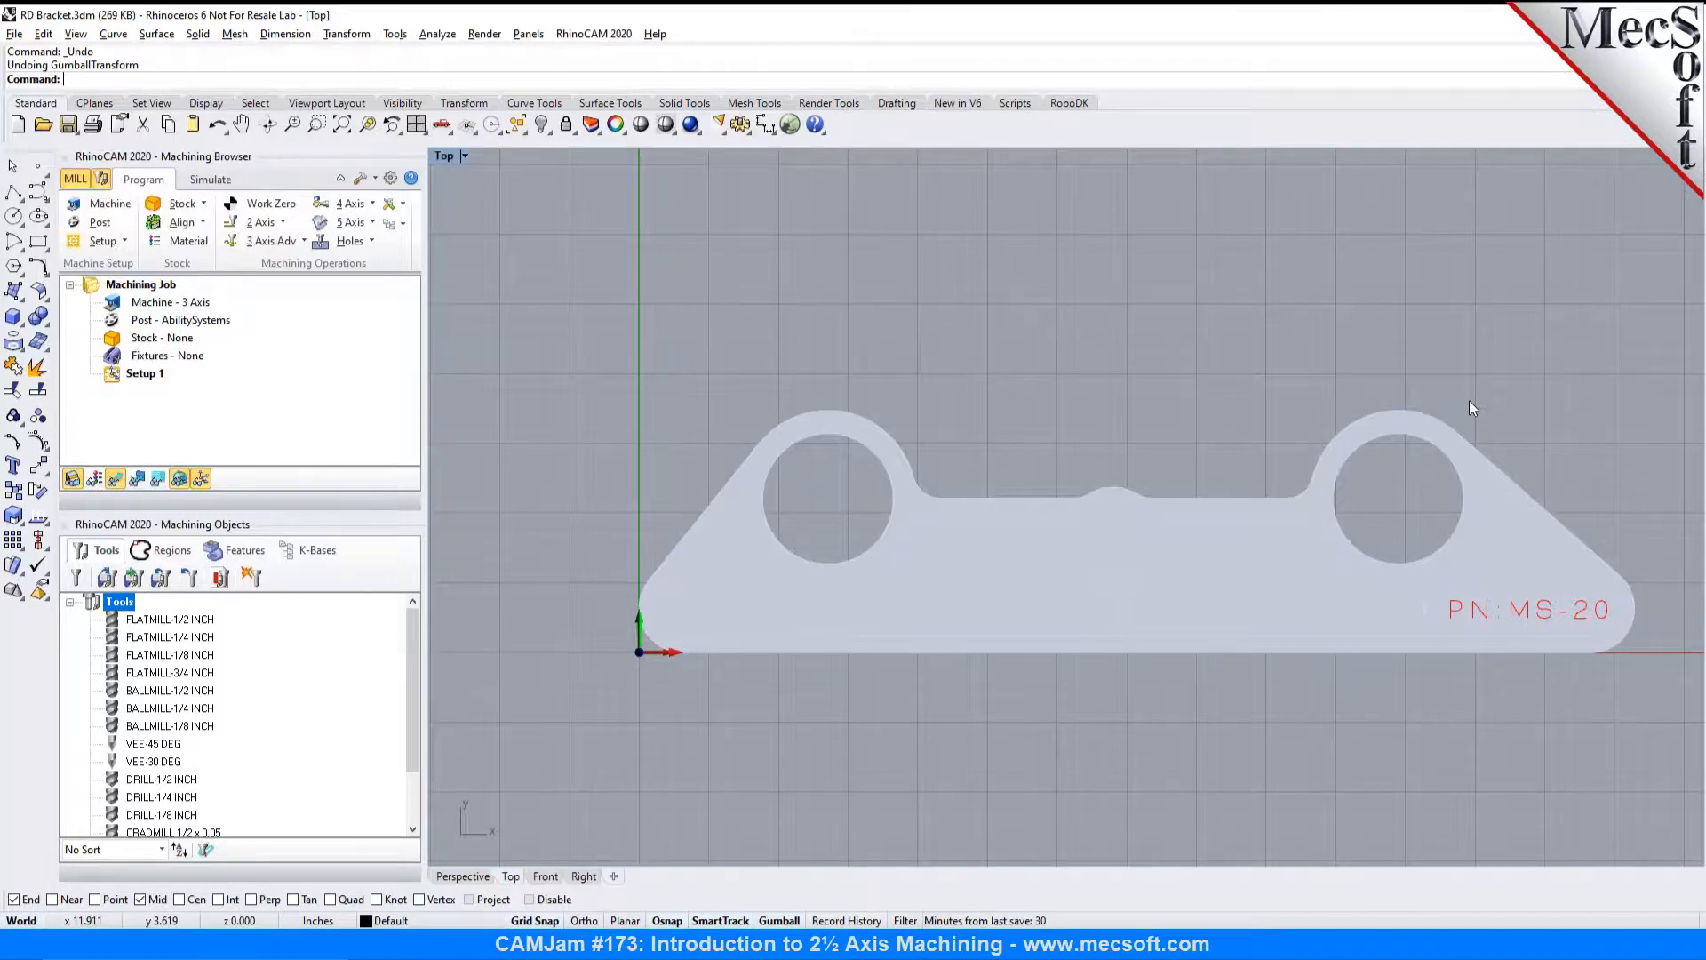
left_click(463, 877)
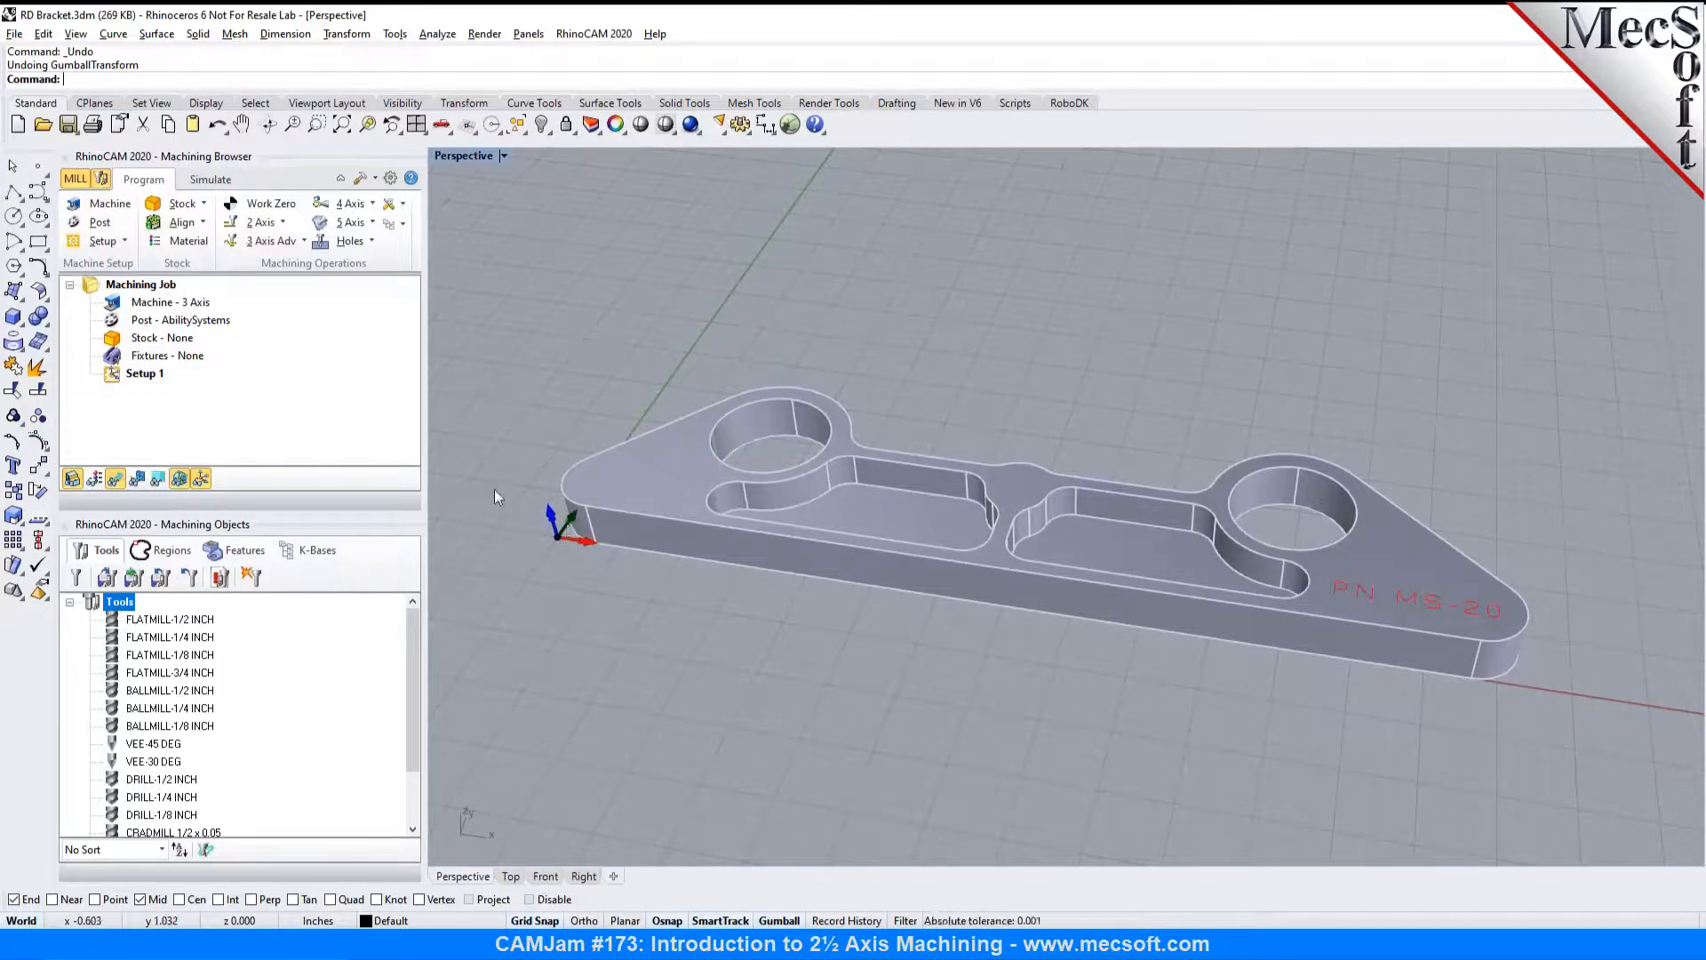
Step: Select Setup 1 and check the world origin against the bracket's lower corner in the top view, returning to the perspective view
left_click(142, 374)
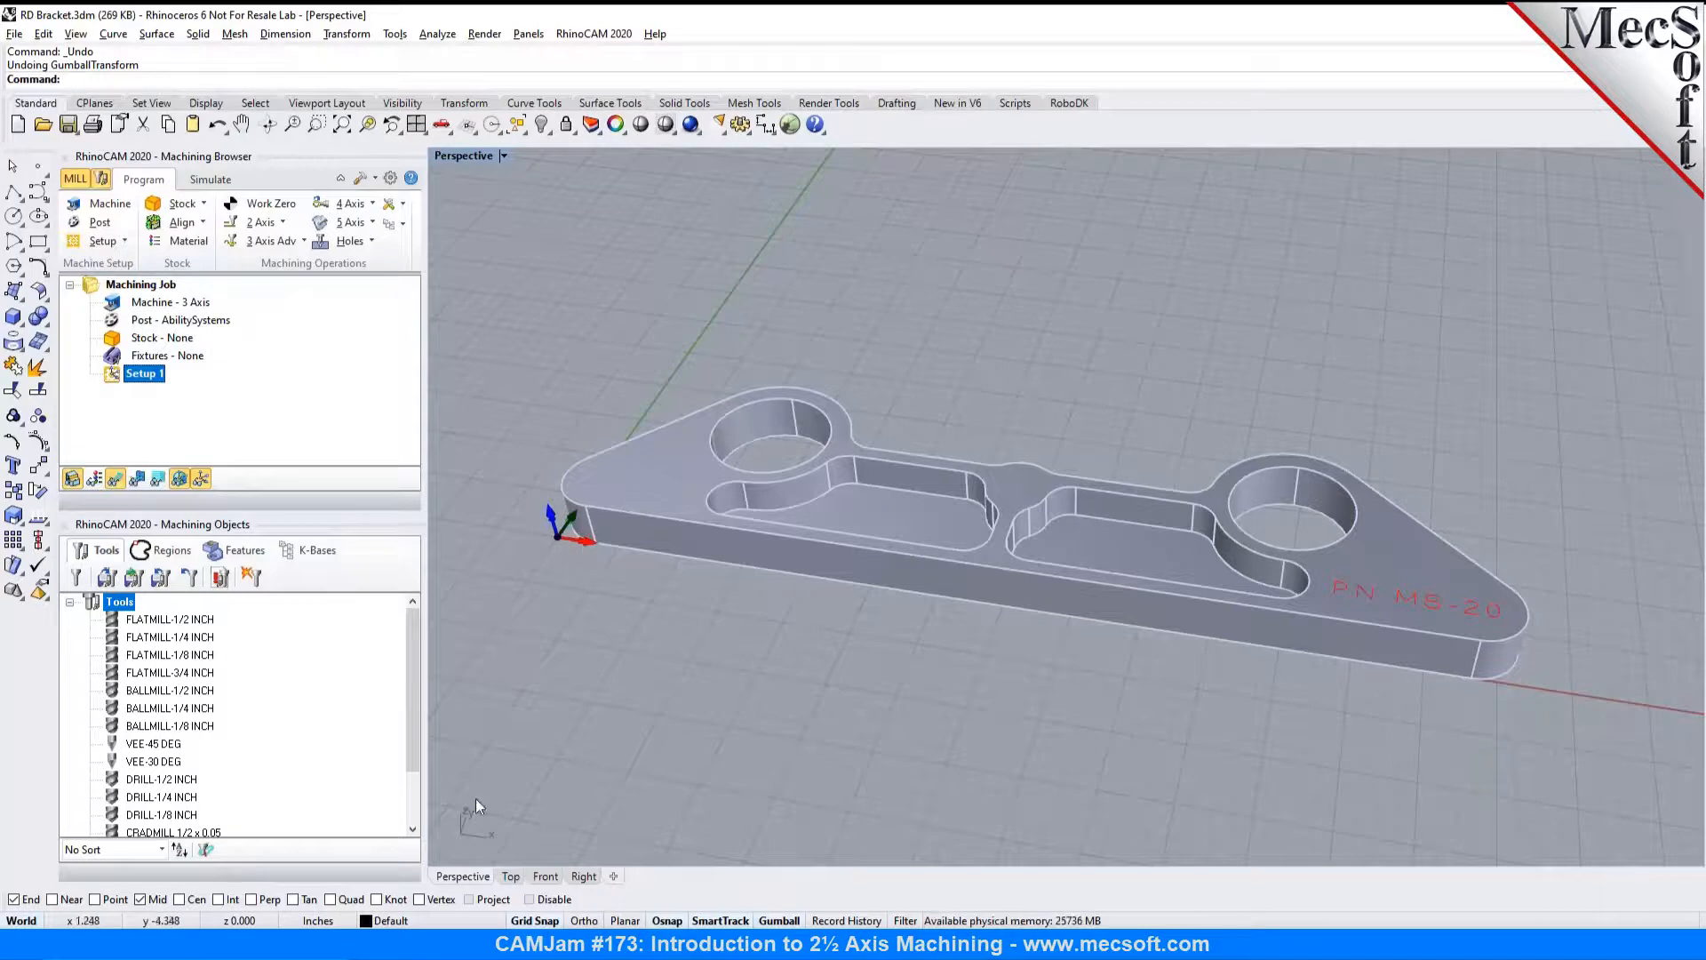
left_click(510, 877)
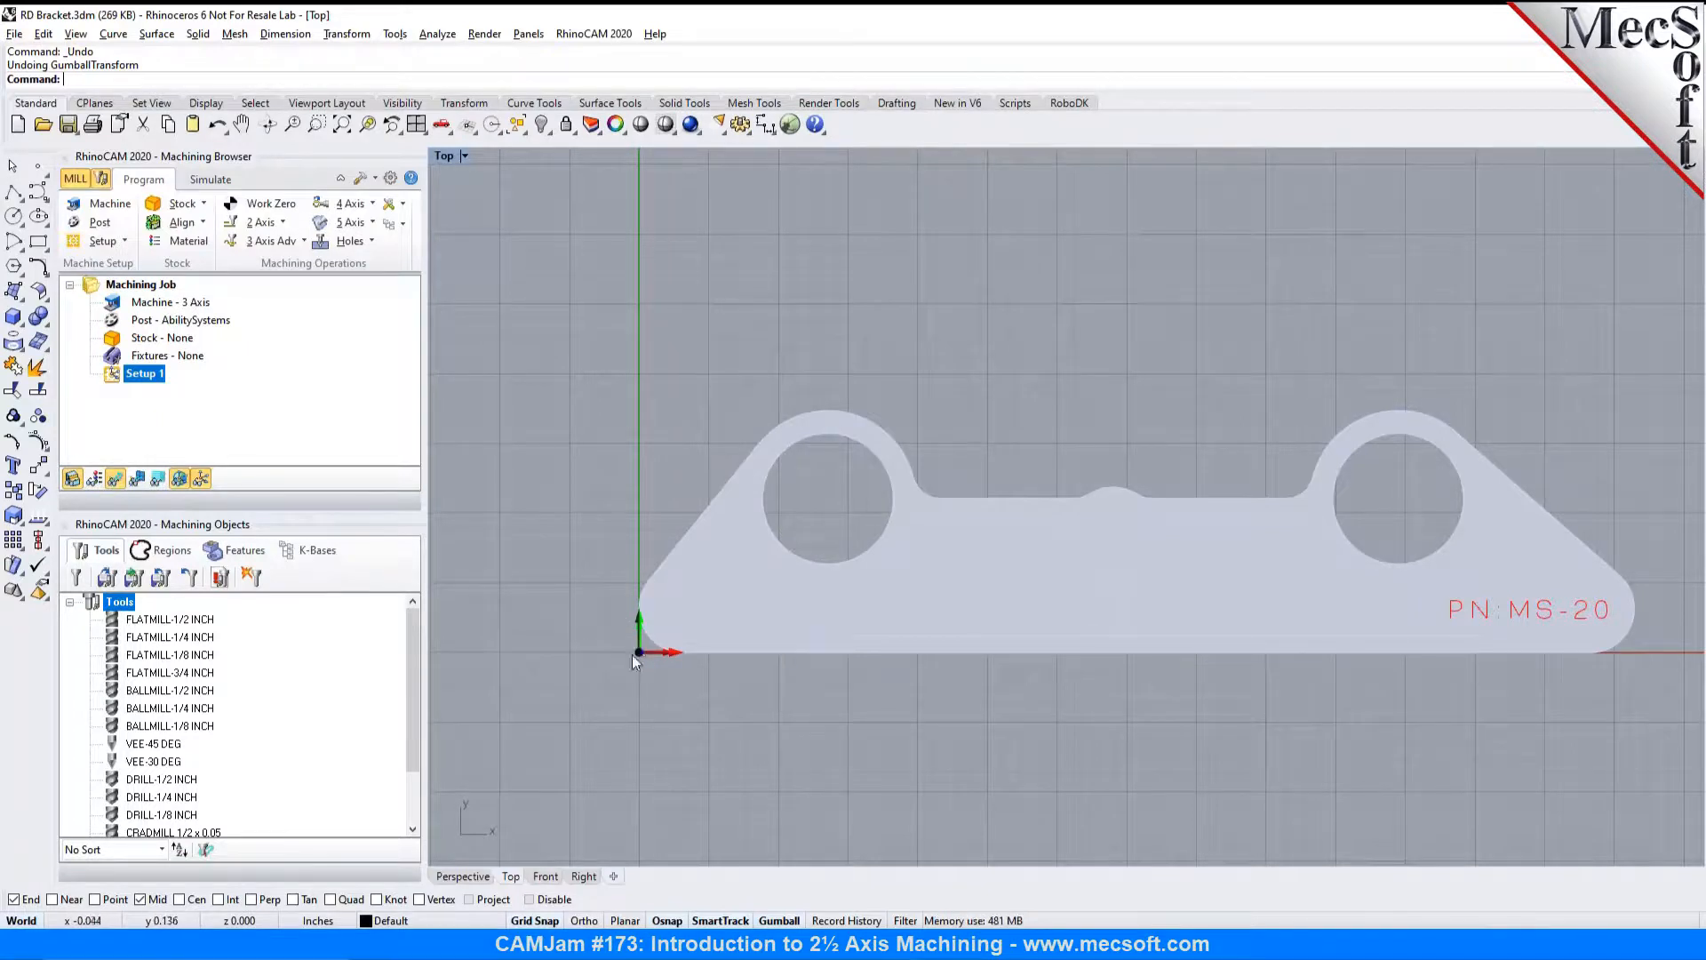
left_click(463, 877)
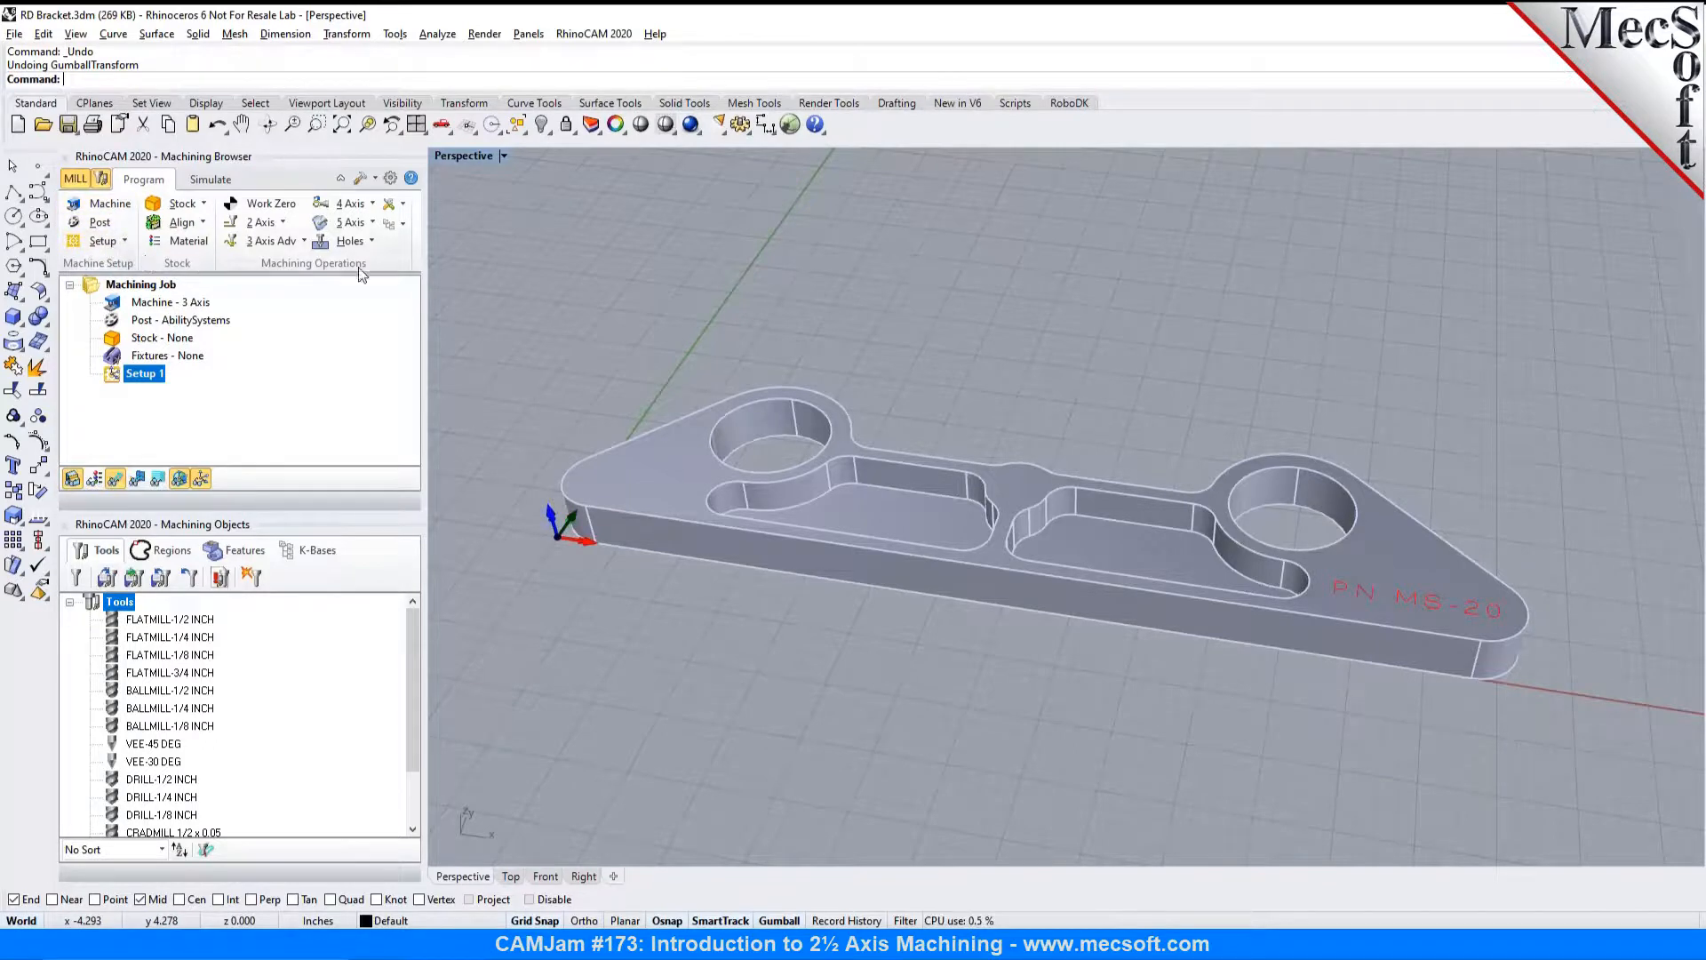
Step: Define the machine tool manually as a 3 Axis machine
left_click(125, 211)
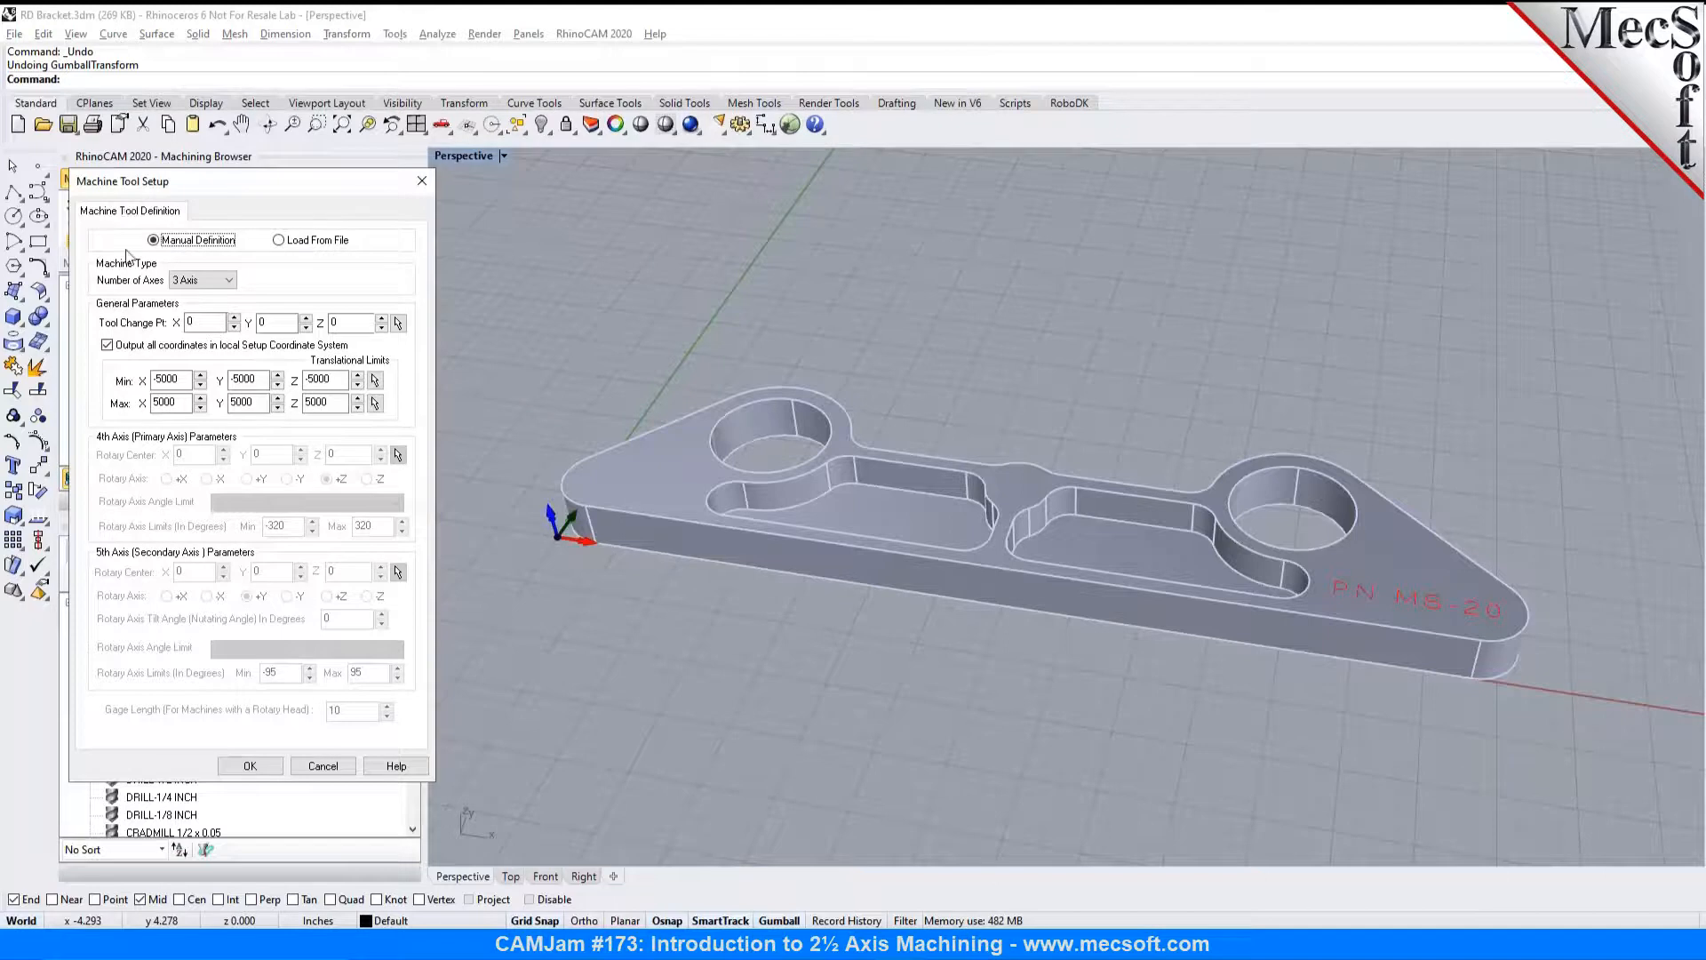
left_click(228, 283)
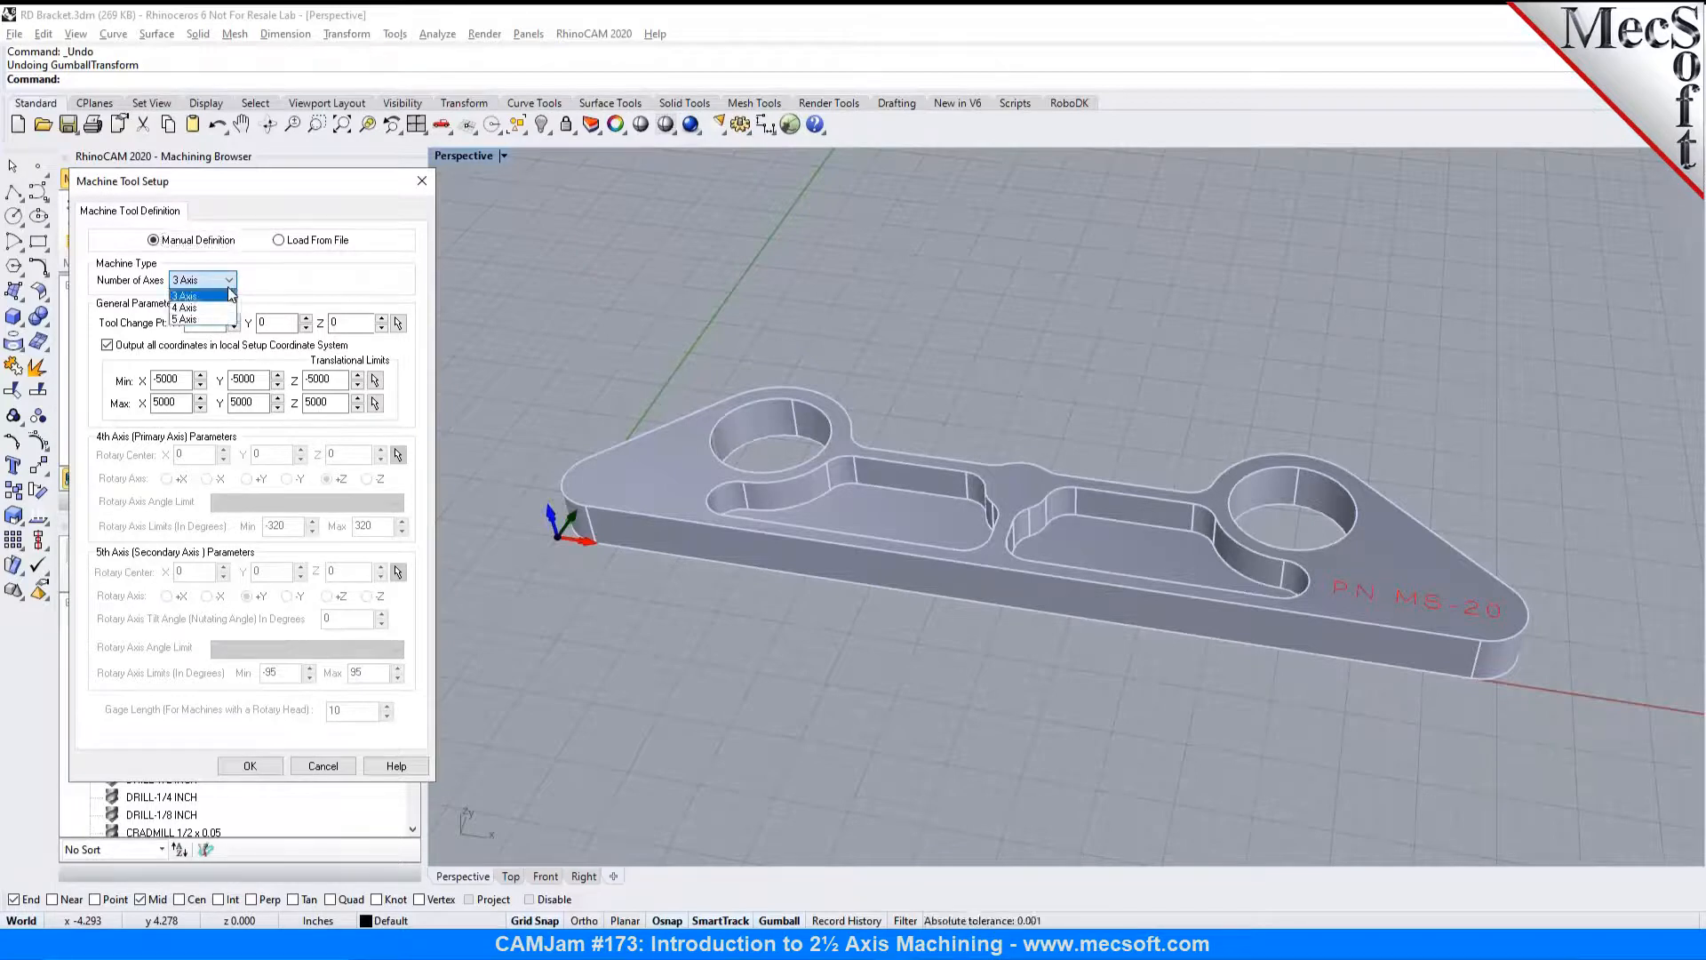
left_click(230, 294)
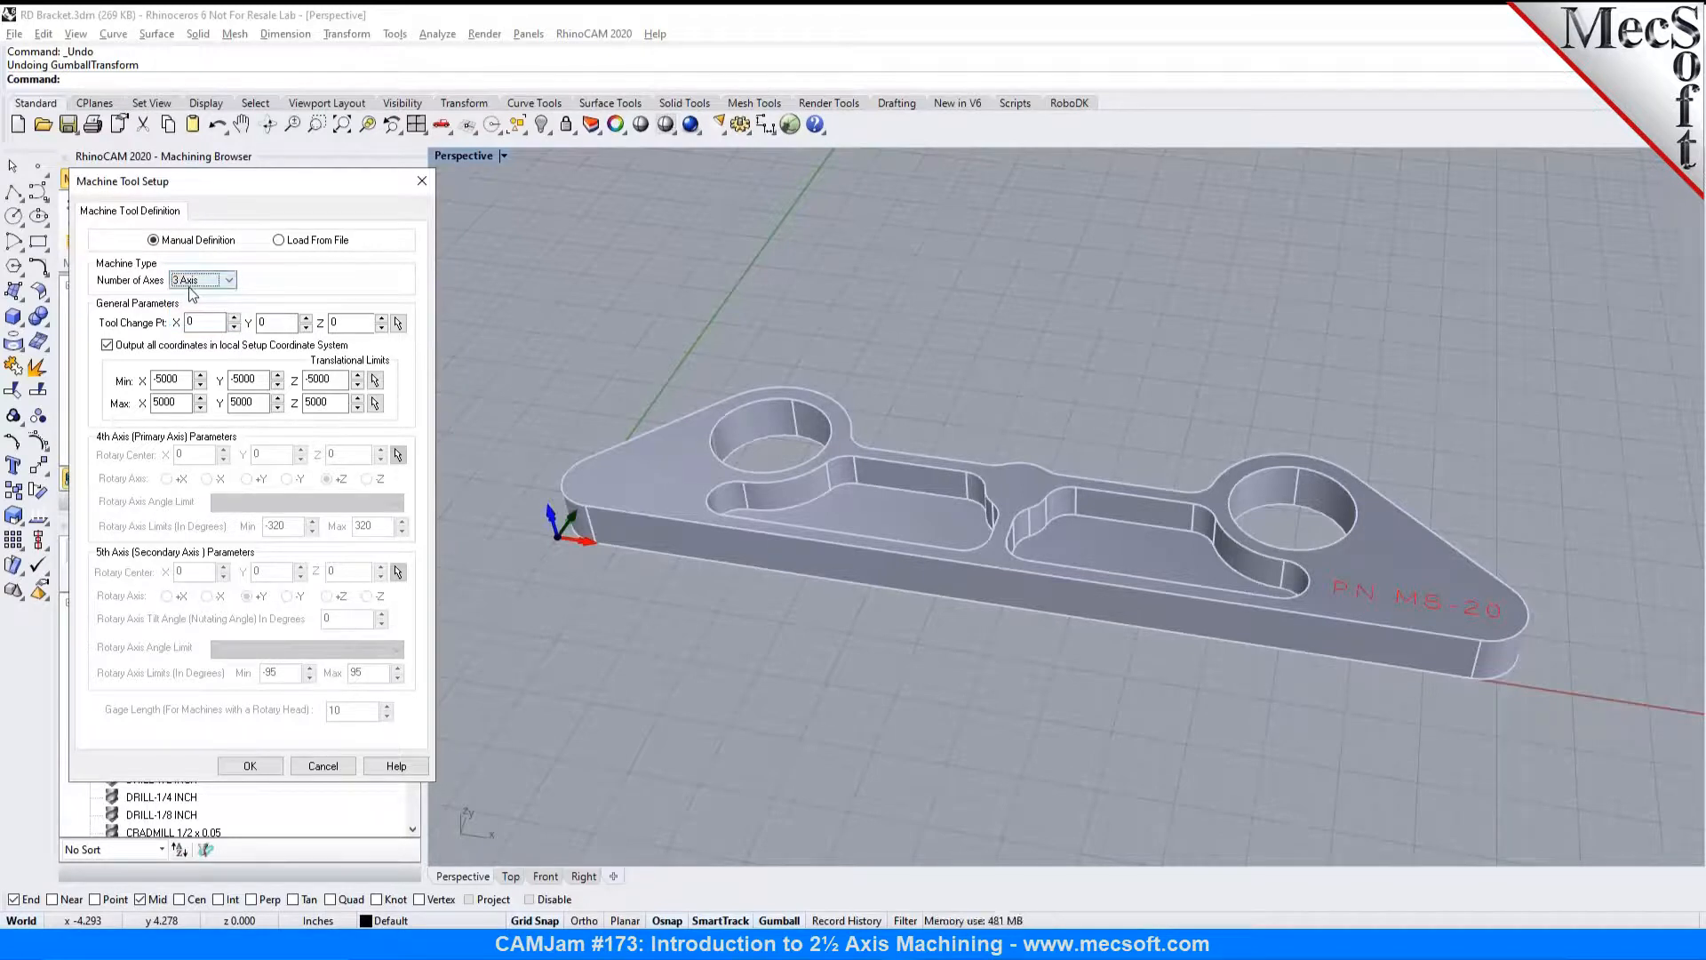
left_click(250, 765)
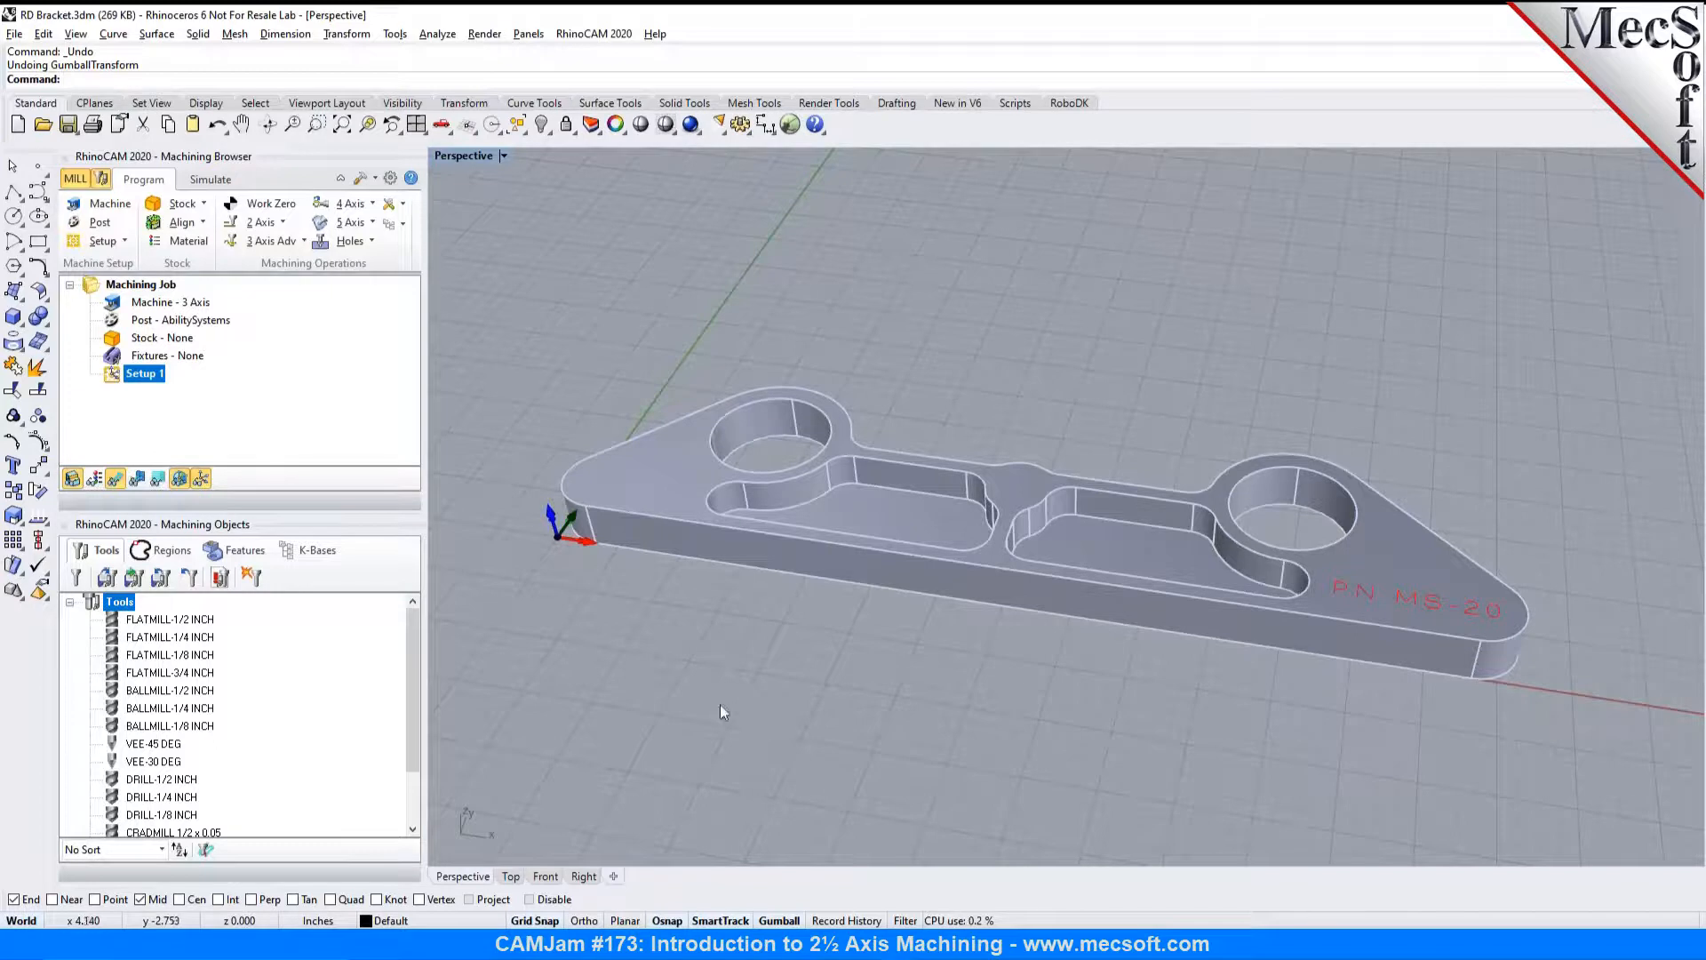
Step: Choose Fanuc0m as the current post-processor for the machining job
left_click(92, 224)
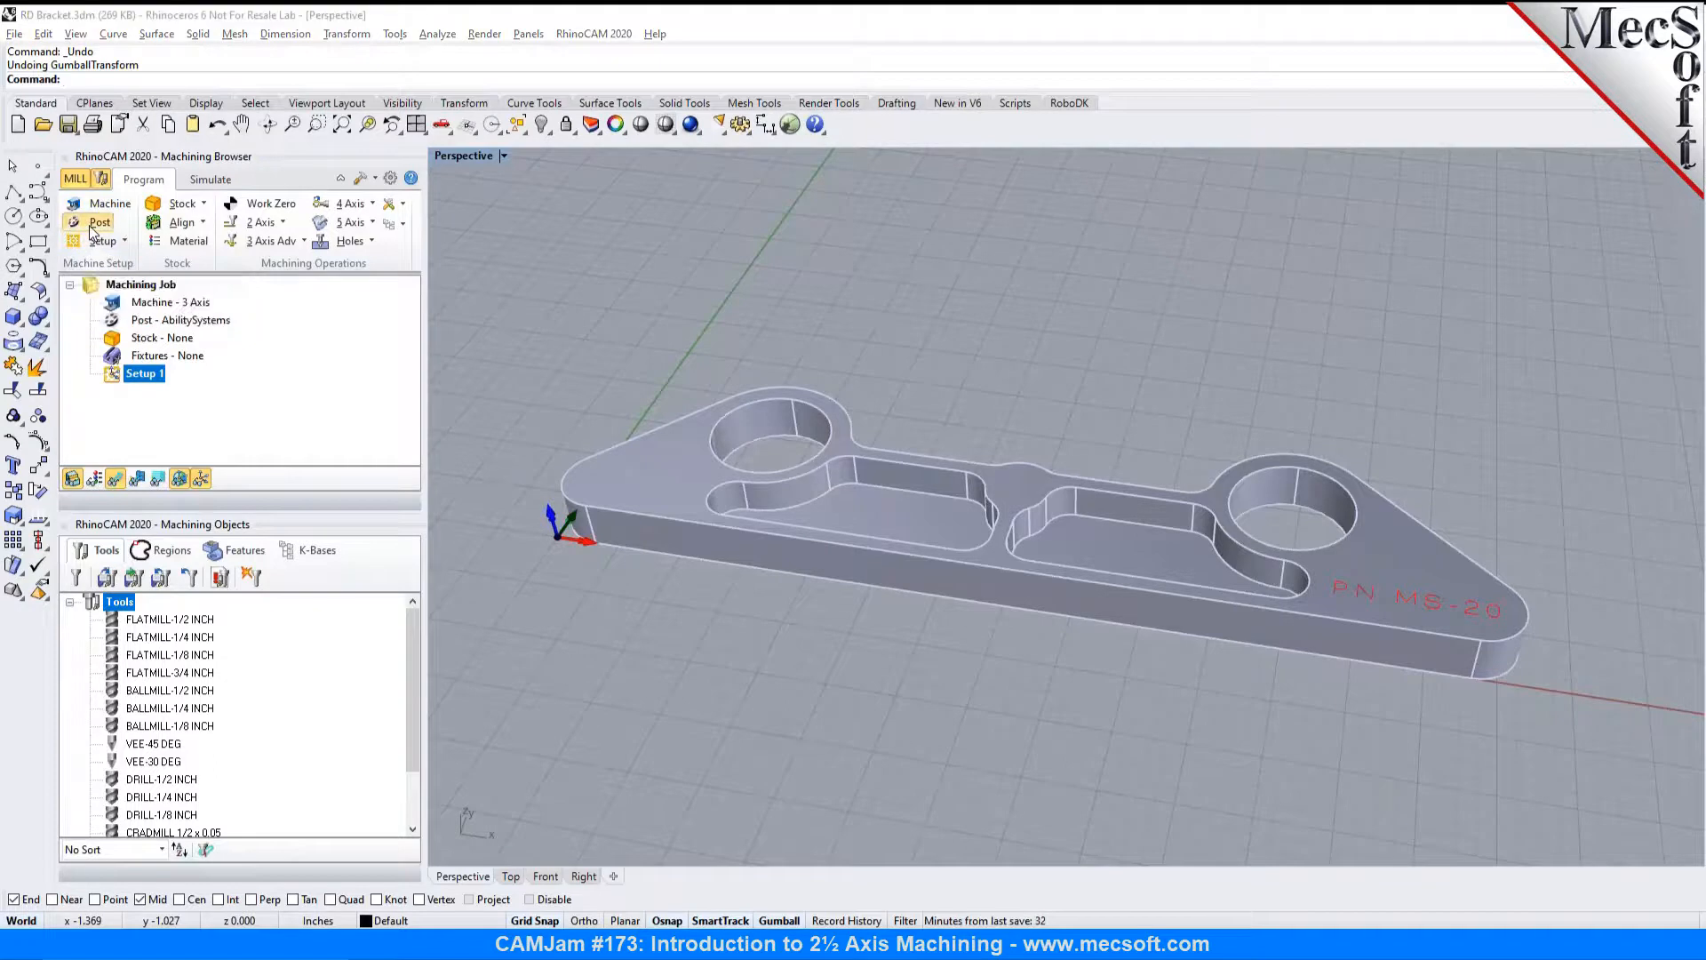
left_click(317, 257)
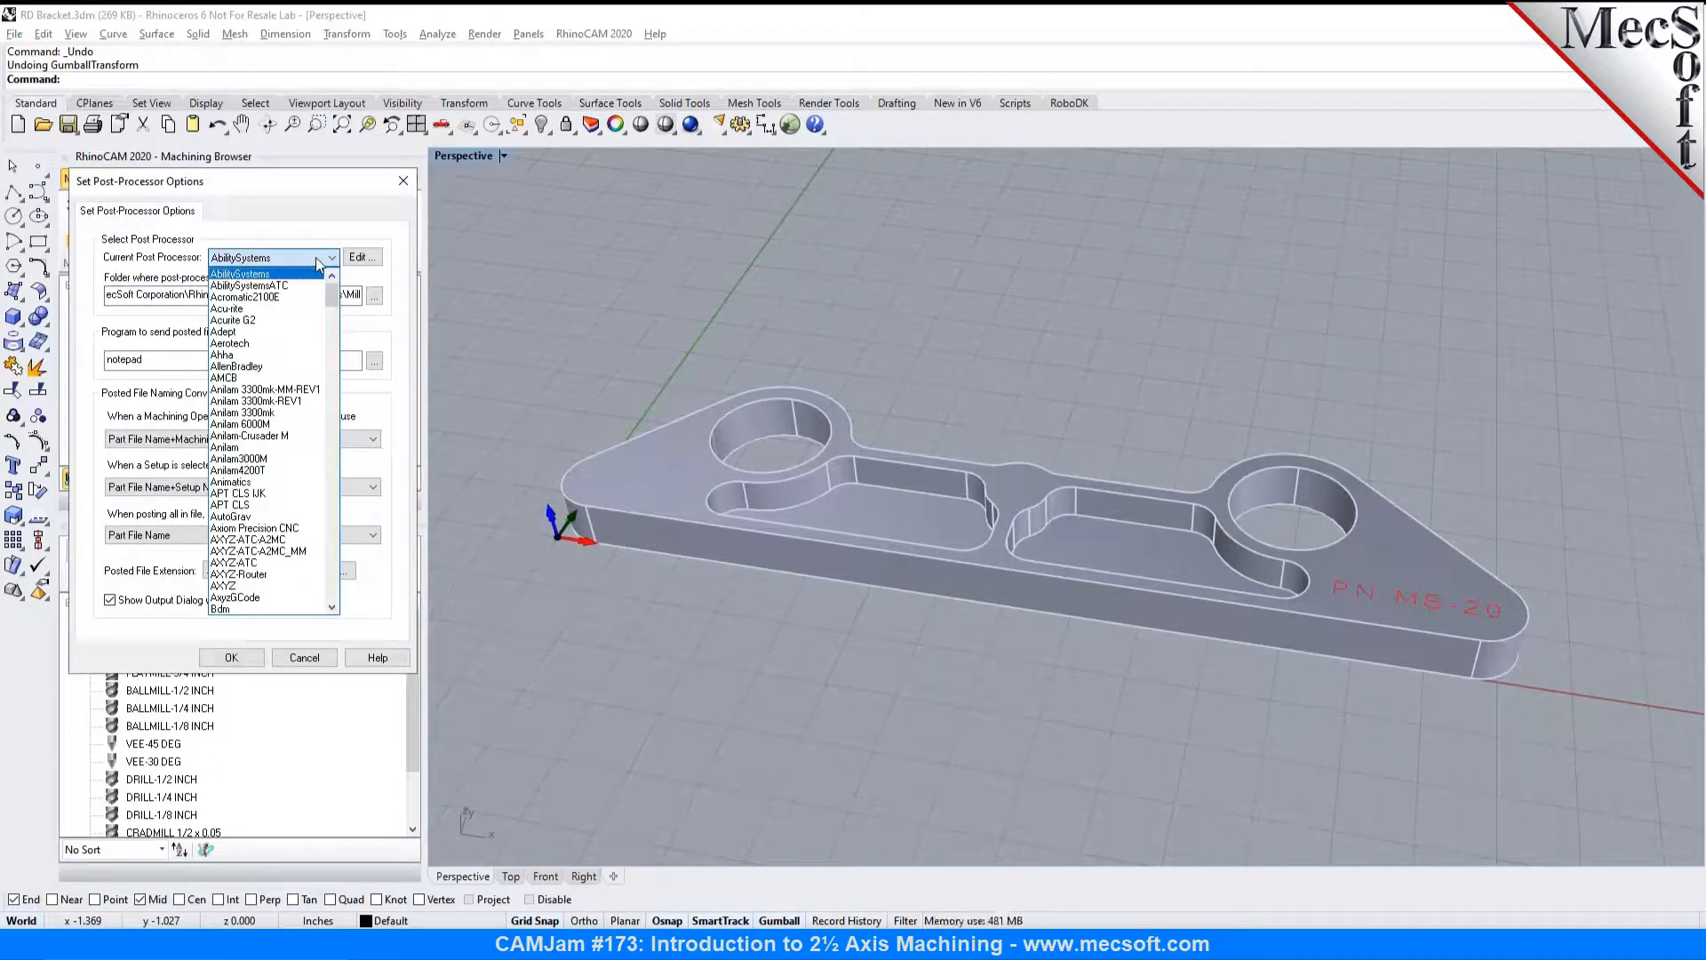
left_click_drag(333, 293, 319, 378)
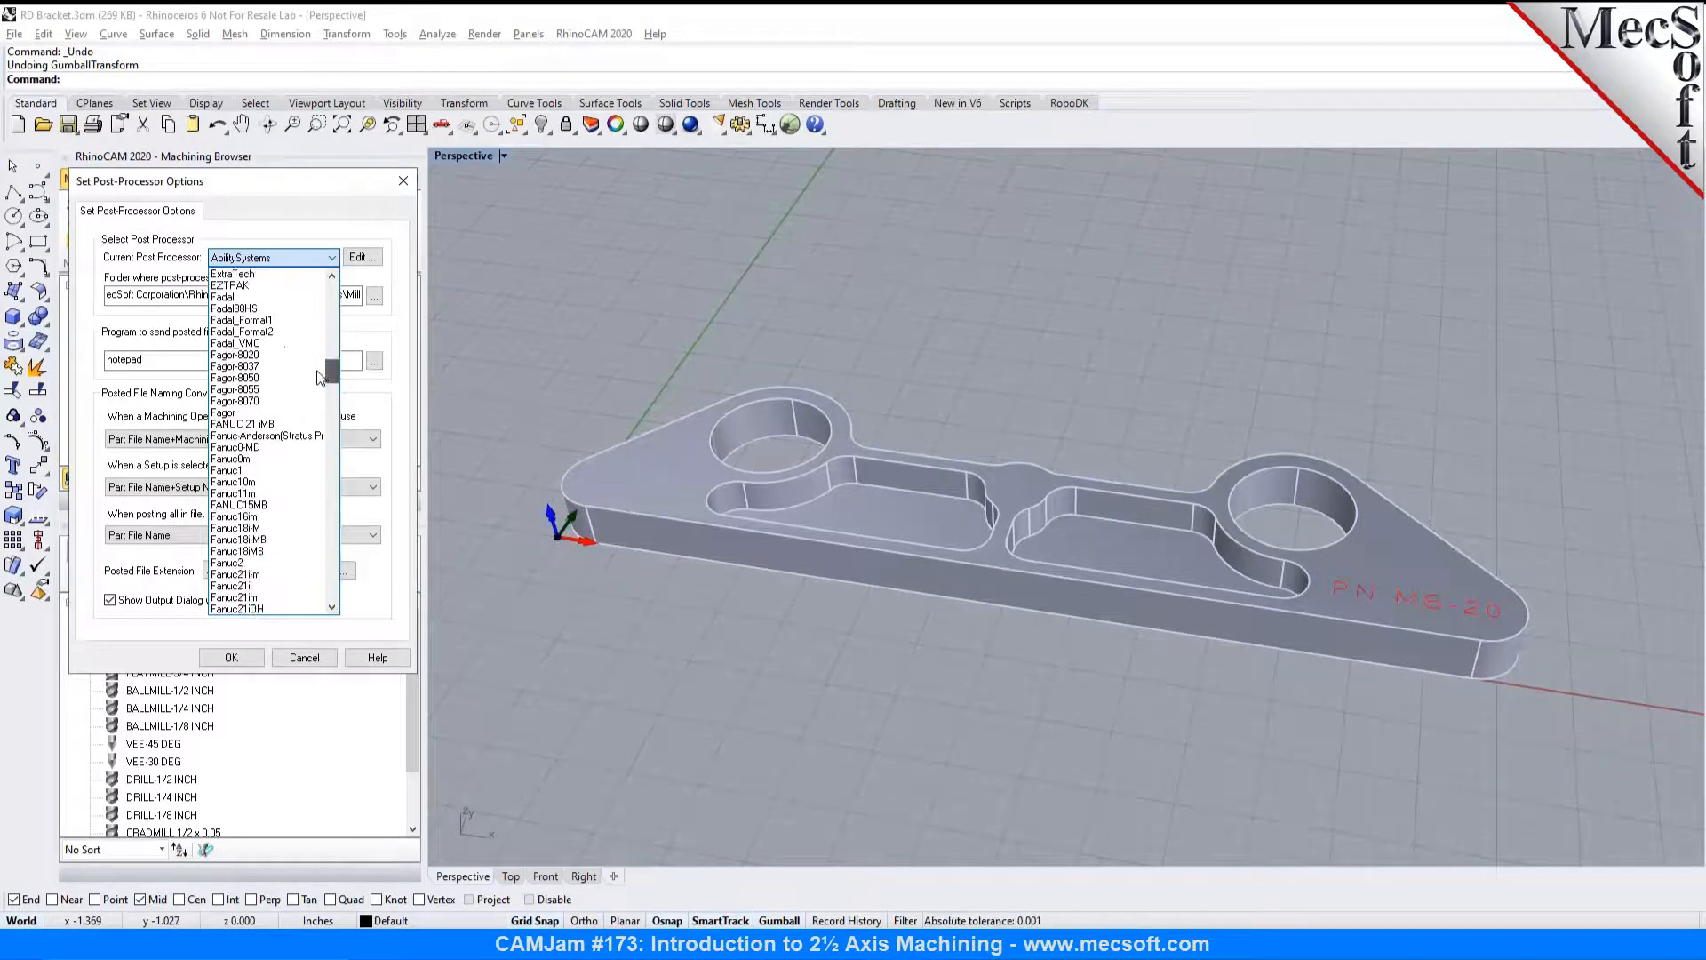
left_click(286, 459)
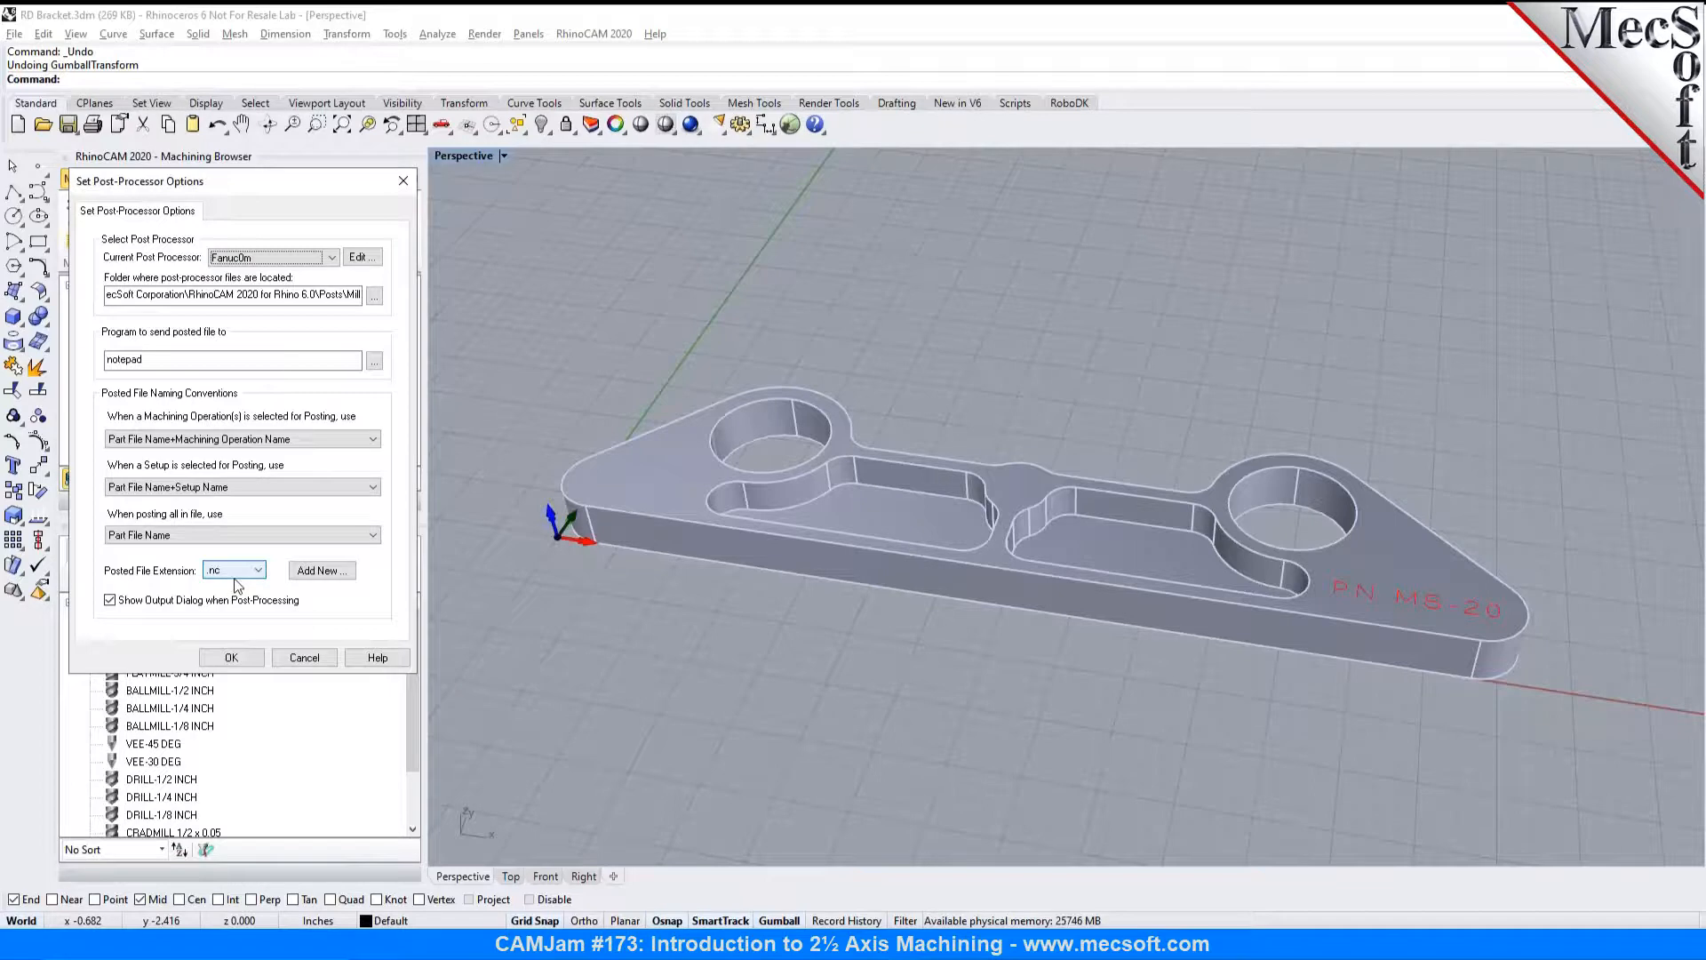
Step: Review the posted file extension choices, keep .nc without adding a new extension, and accept the post-processor options
left_click(258, 573)
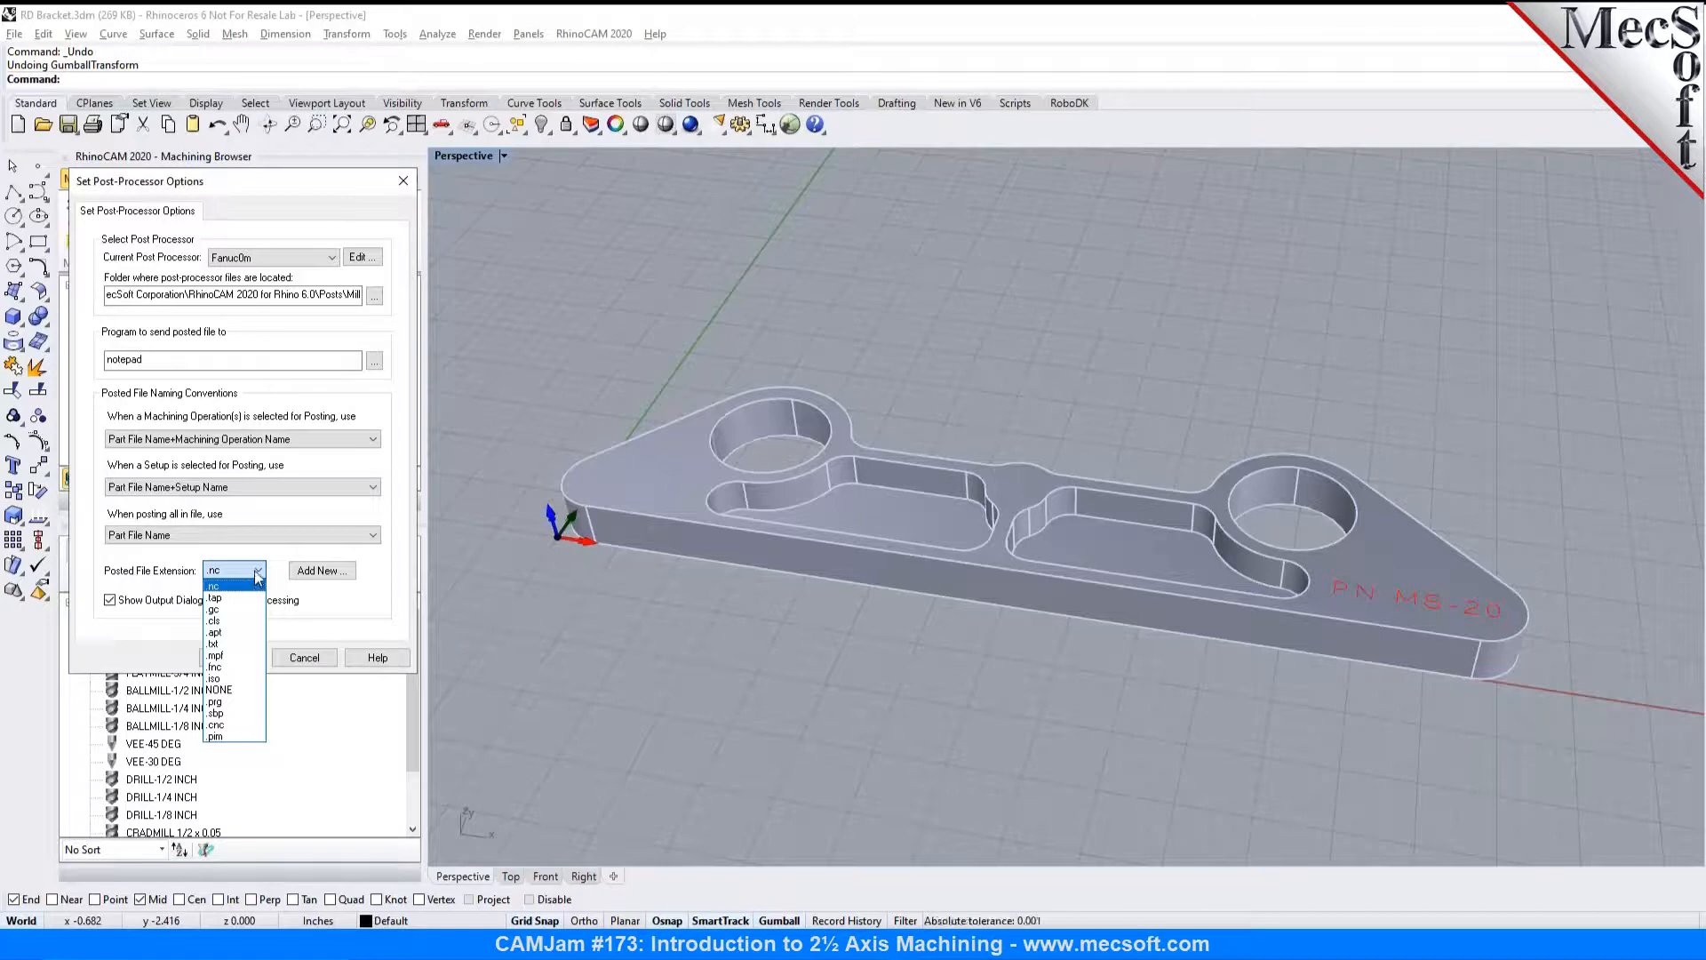
left_click(258, 576)
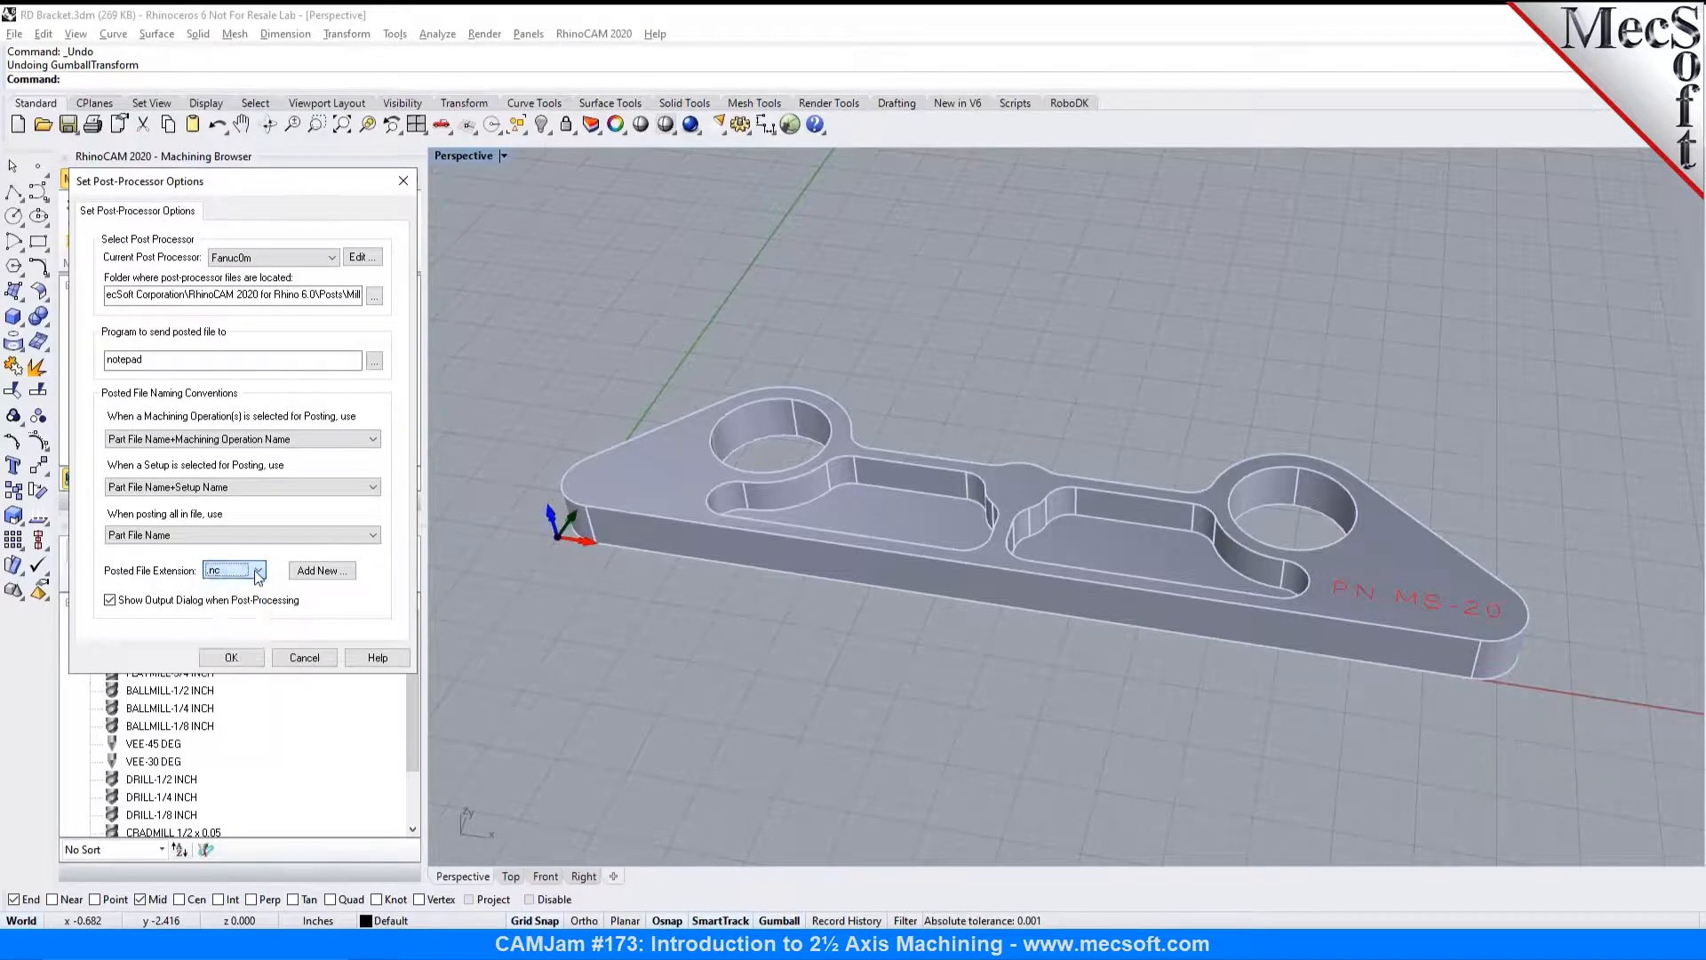
left_click(321, 572)
left_click(316, 454)
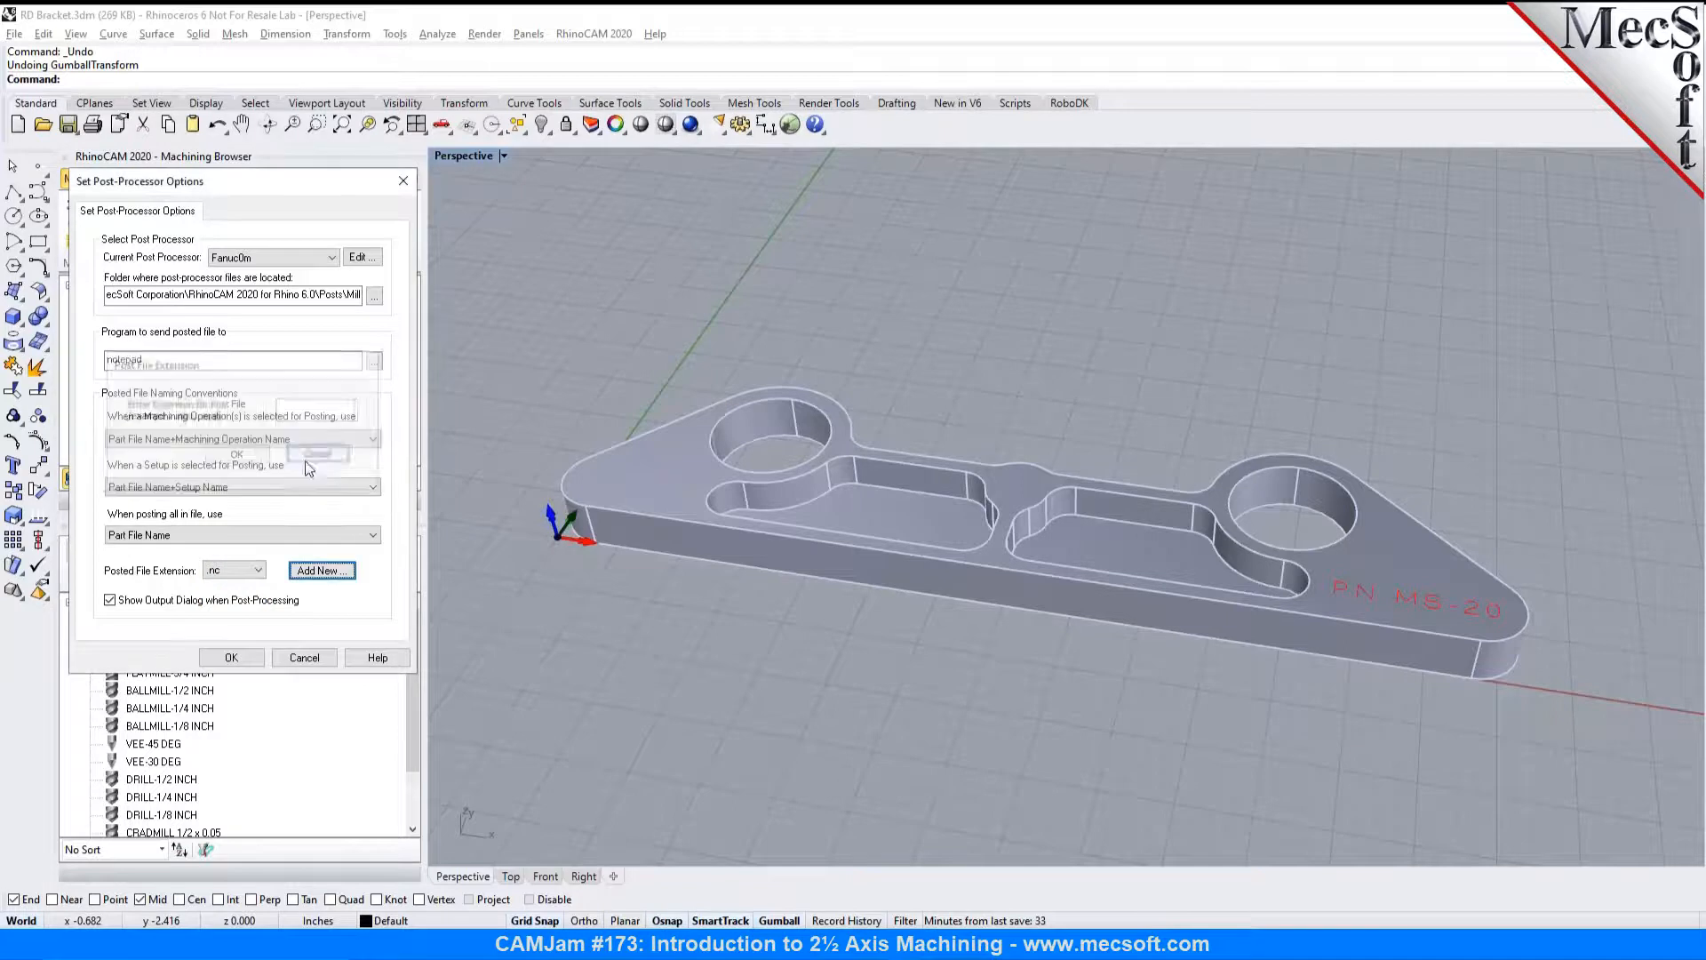
left_click(230, 657)
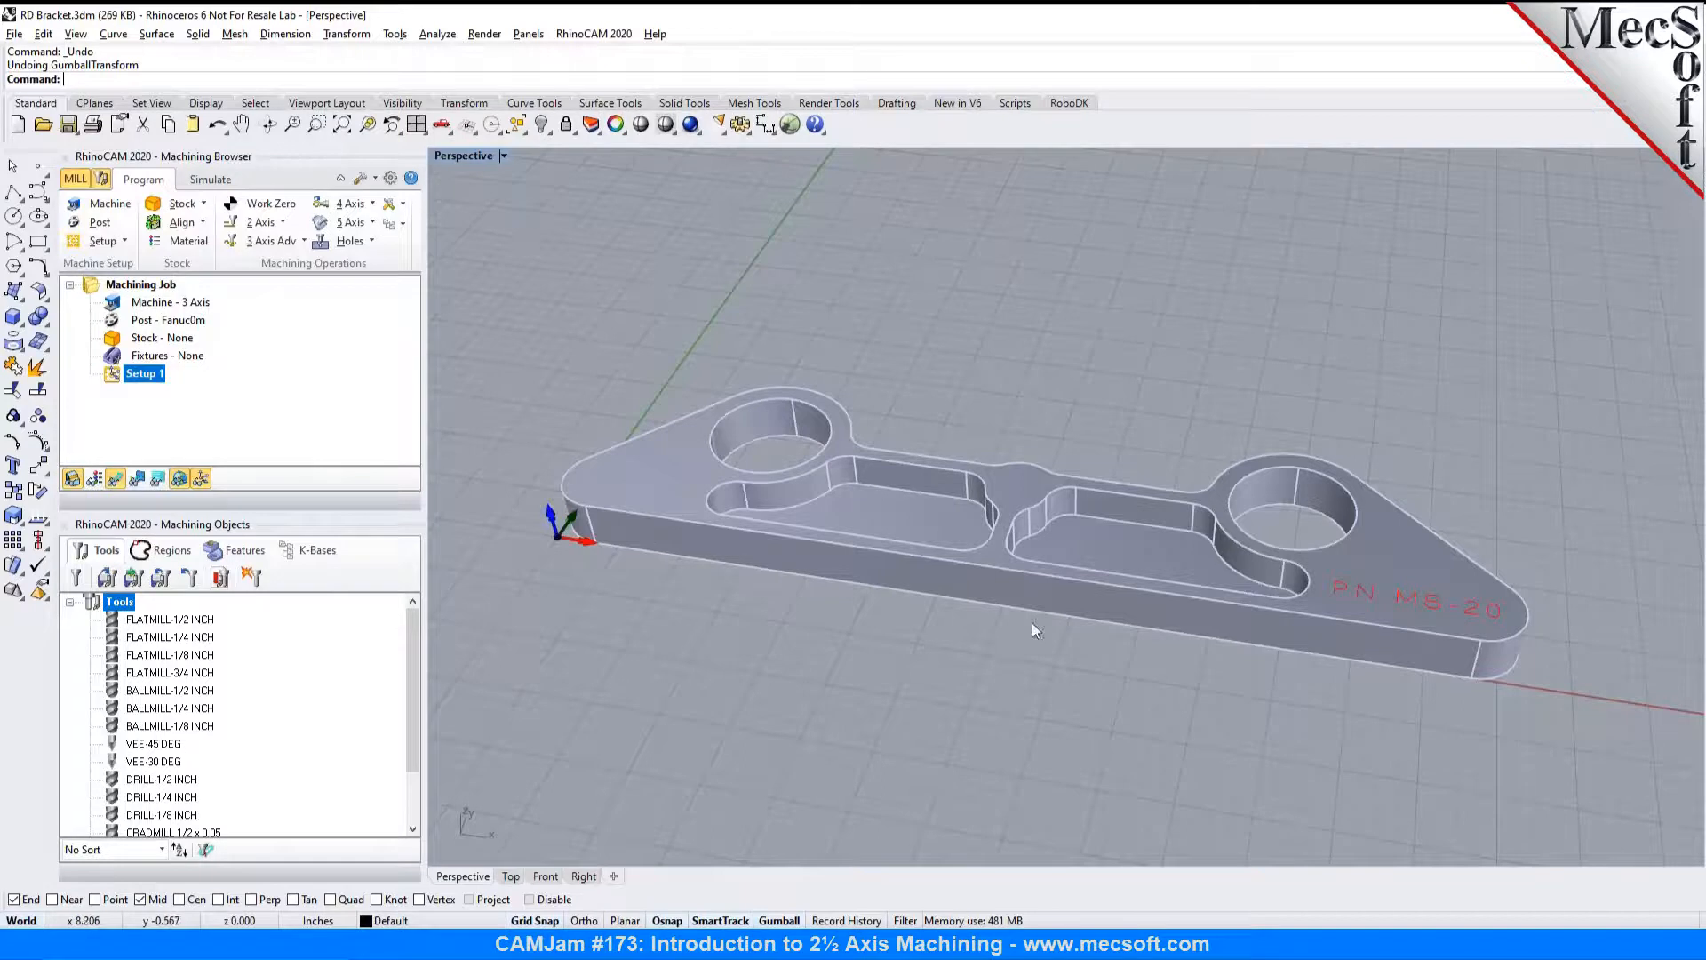
Step: Create a box stock around the bracket with length 15, width 3.5 and height 3/4 inch
left_click(203, 203)
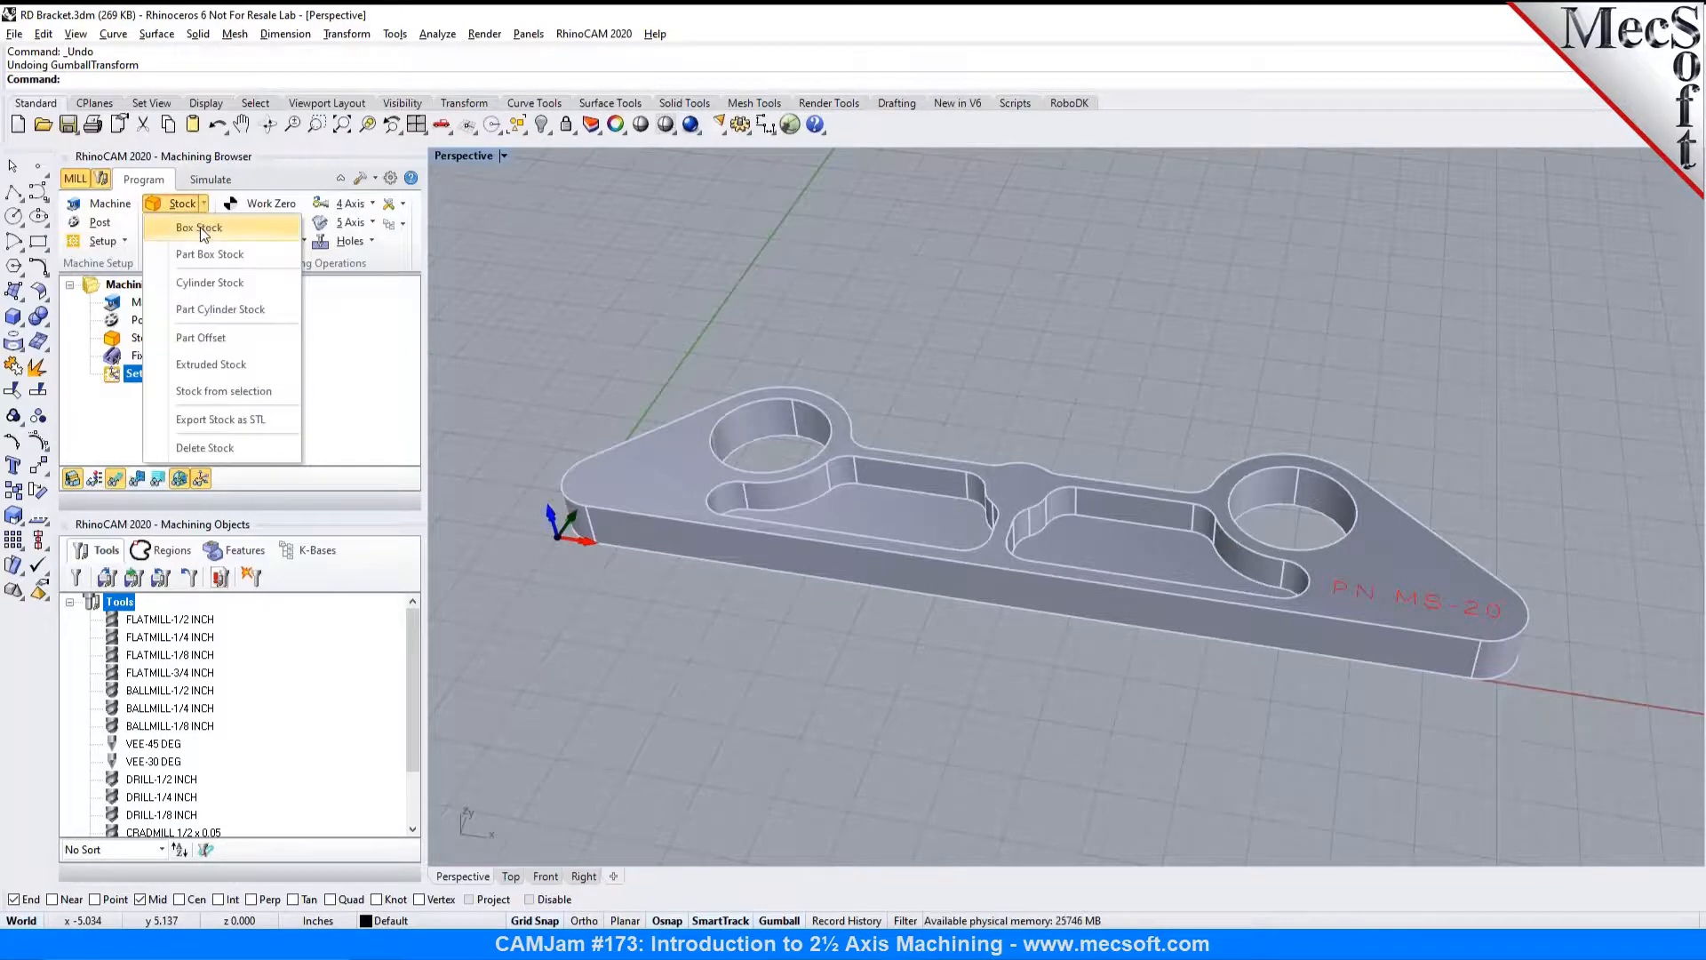
left_click(200, 227)
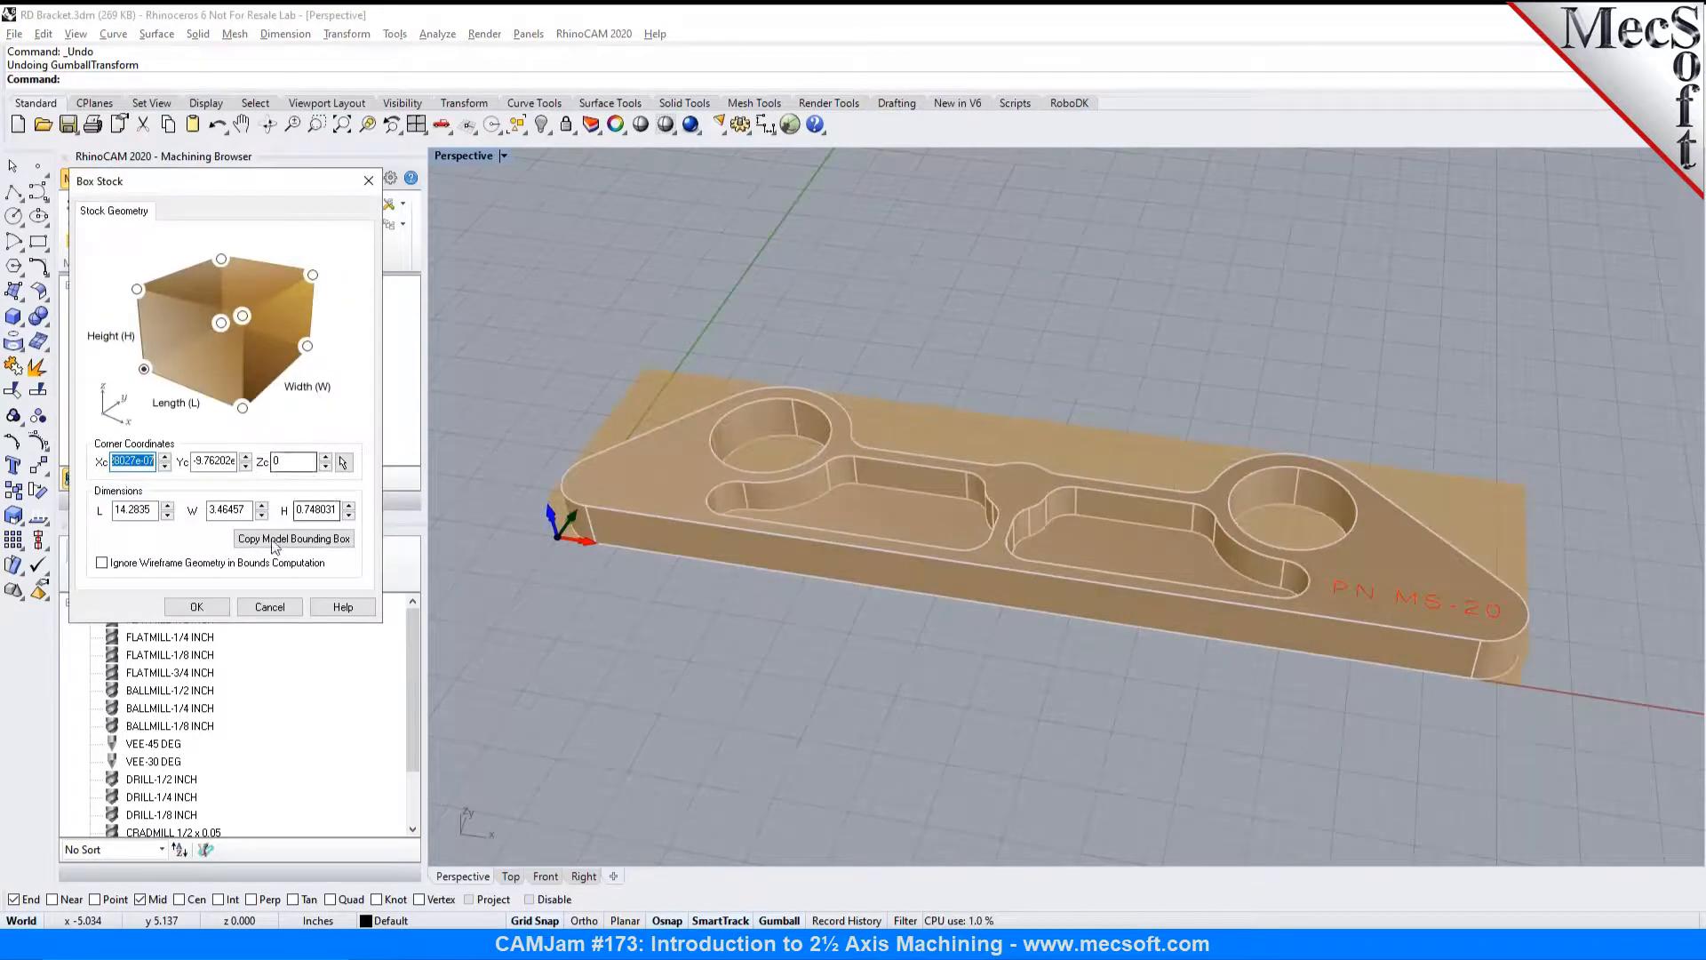
left_click_drag(154, 510, 111, 512)
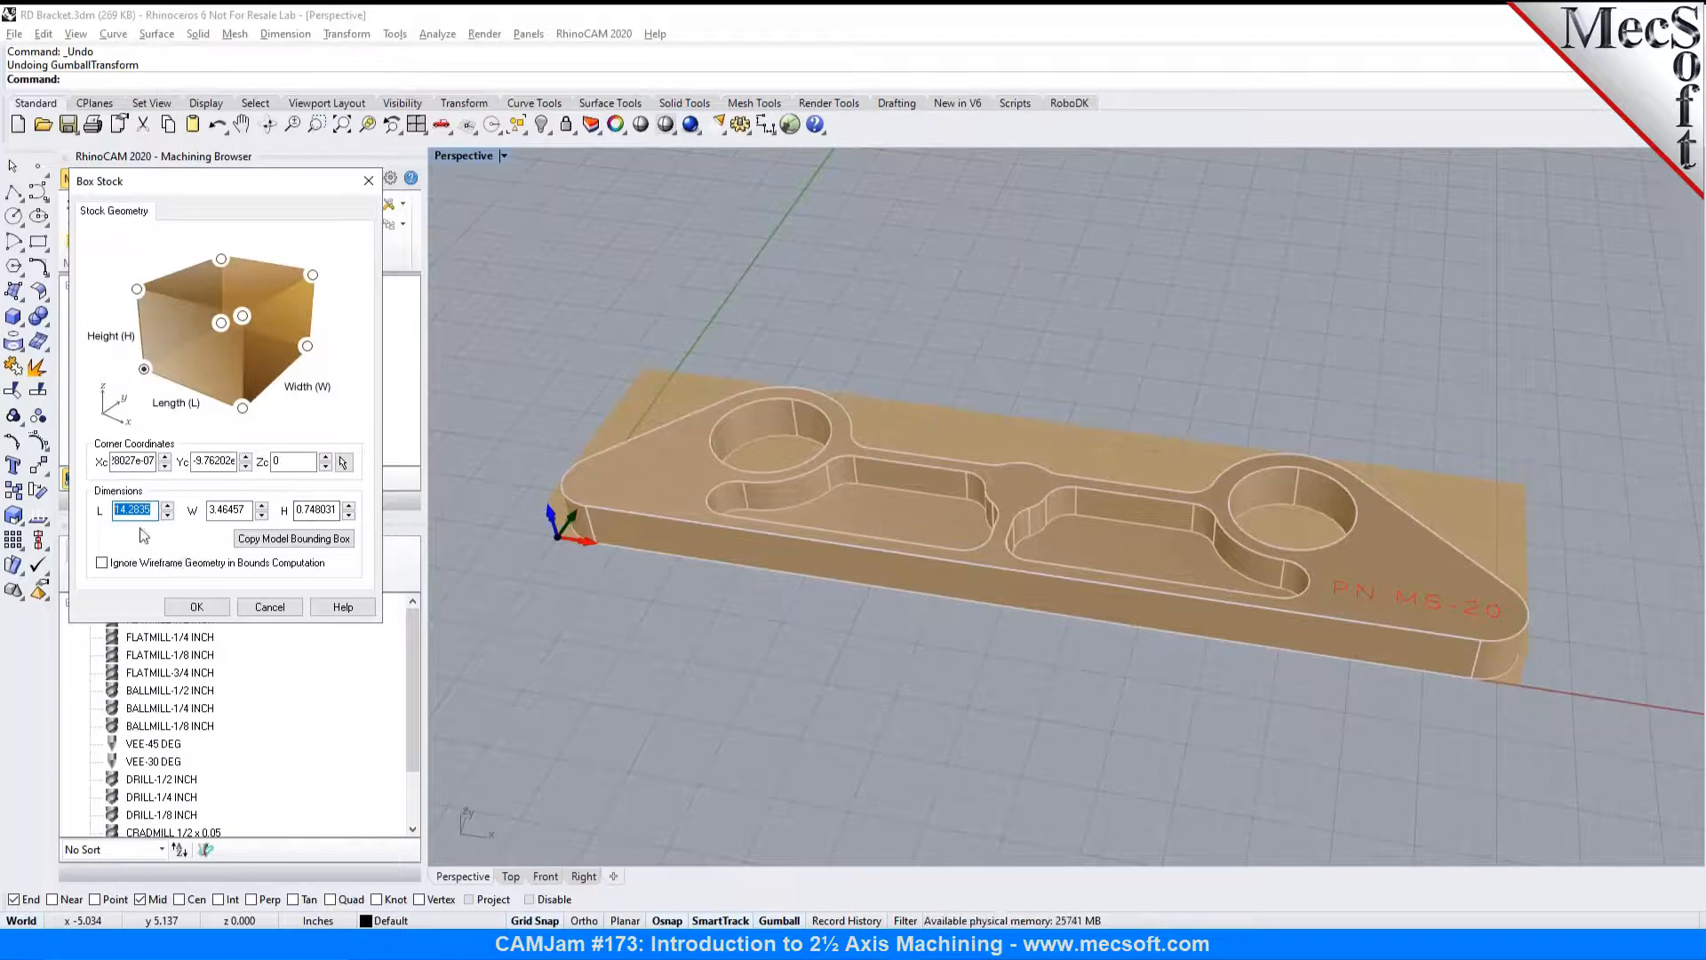
type("15")
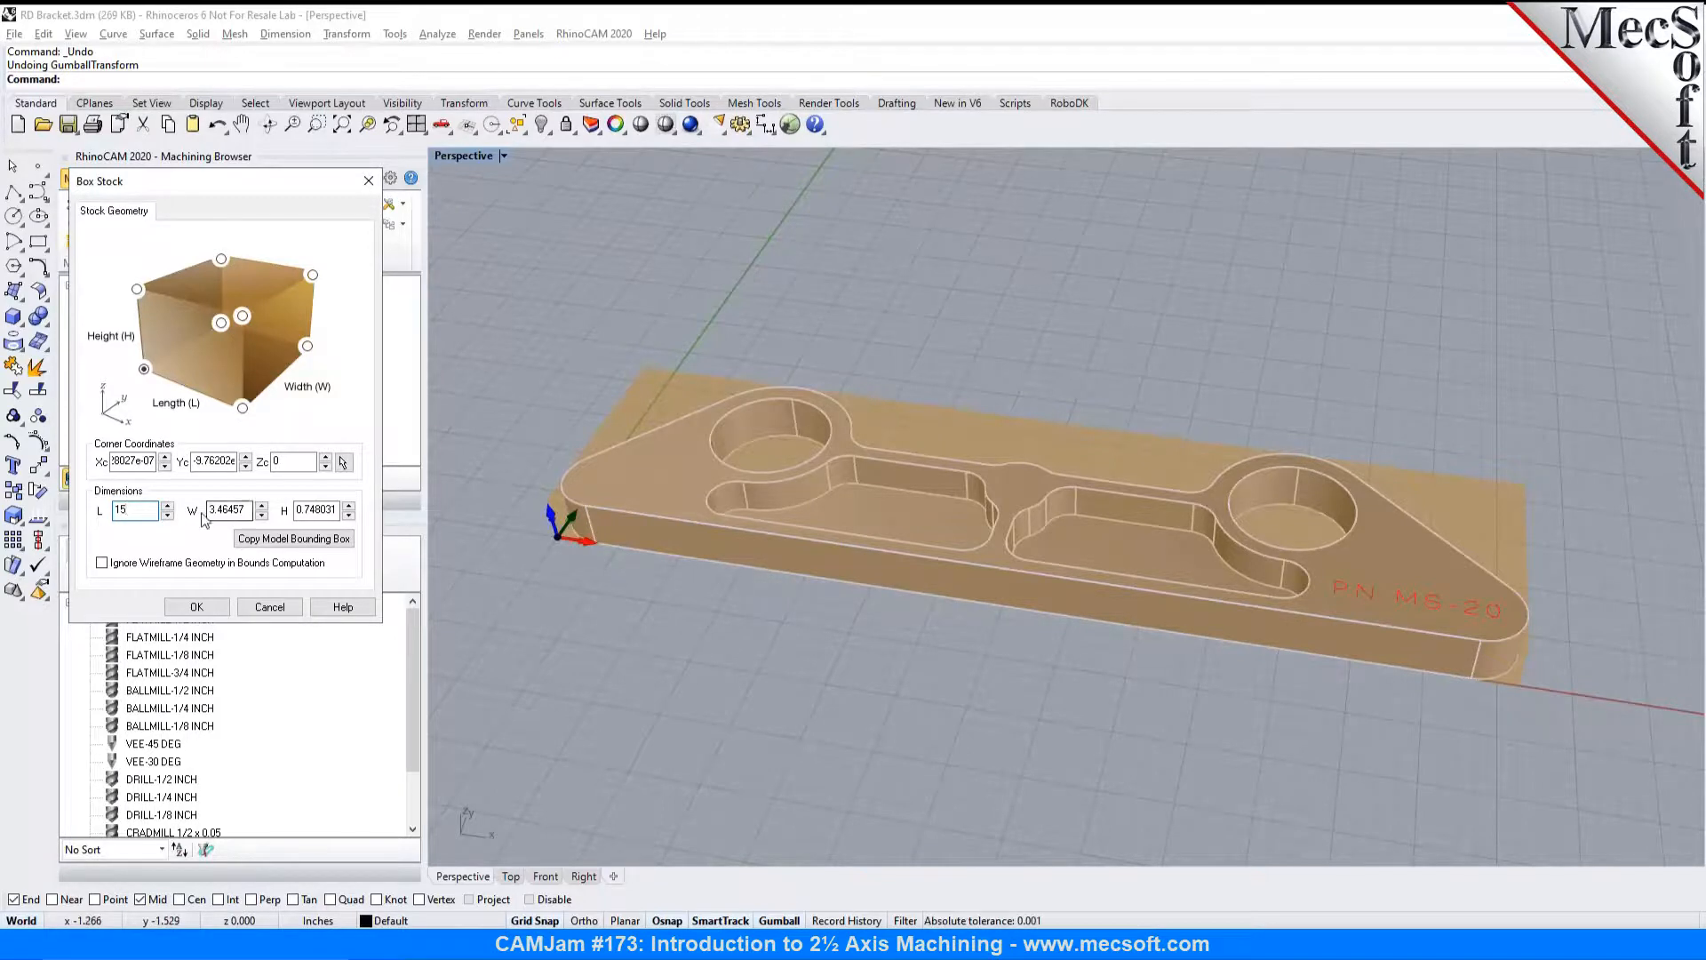
key("Tab")
type("3.5")
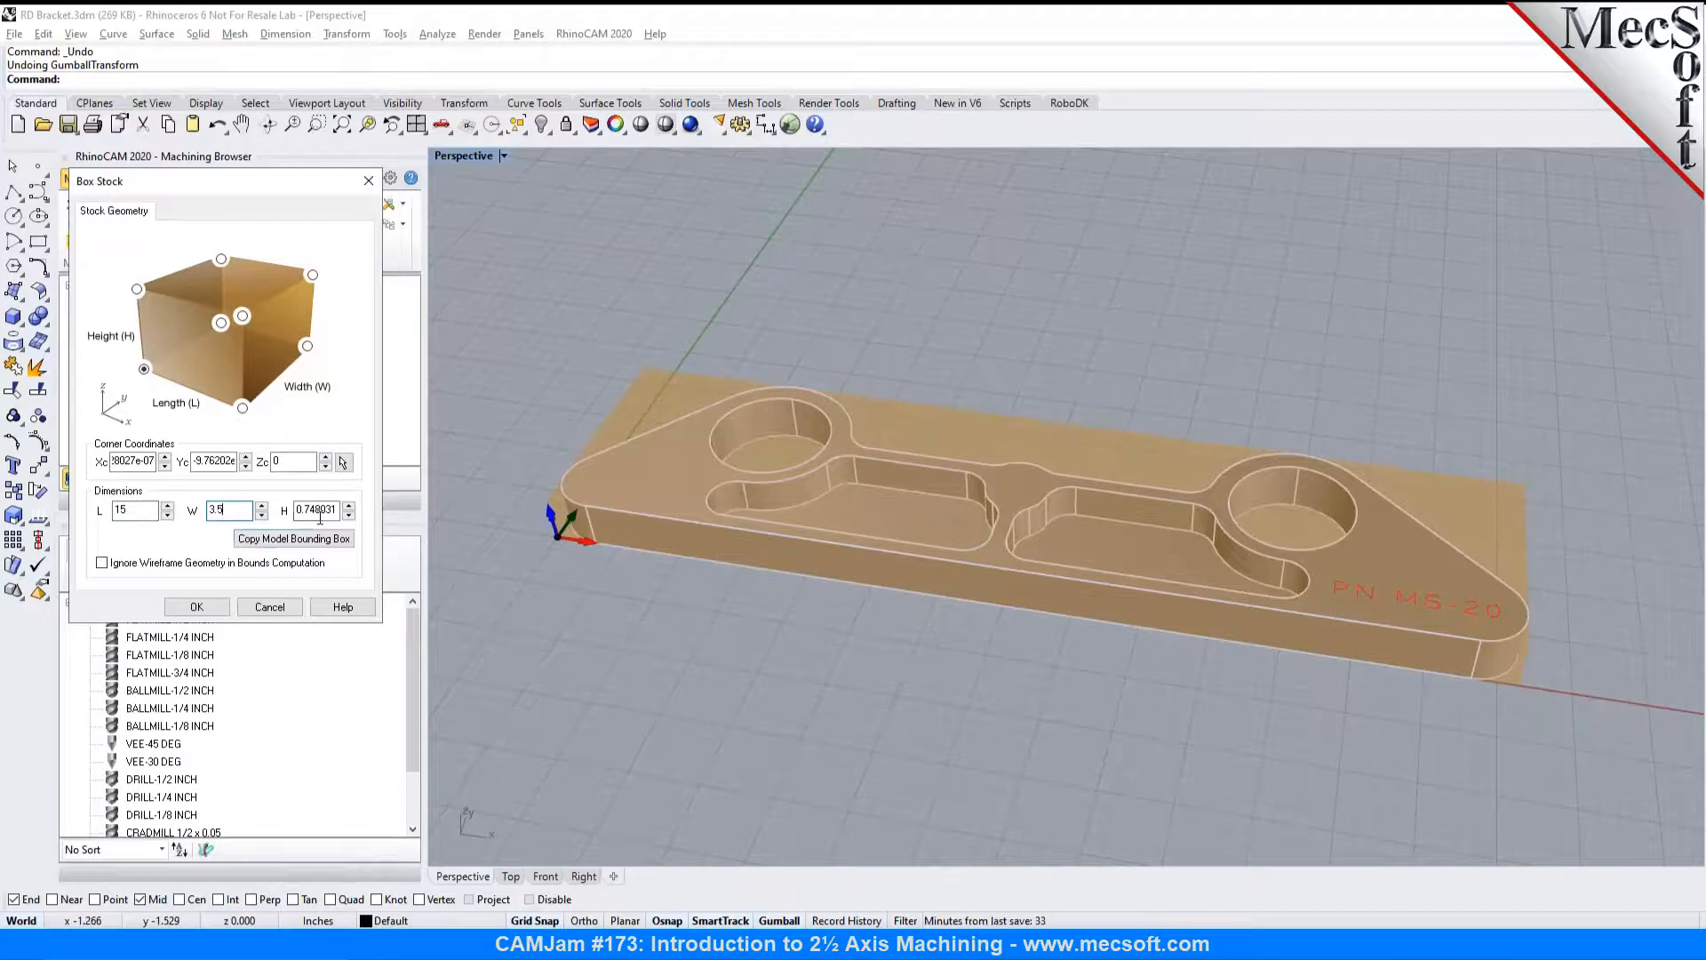
double_click(294, 509)
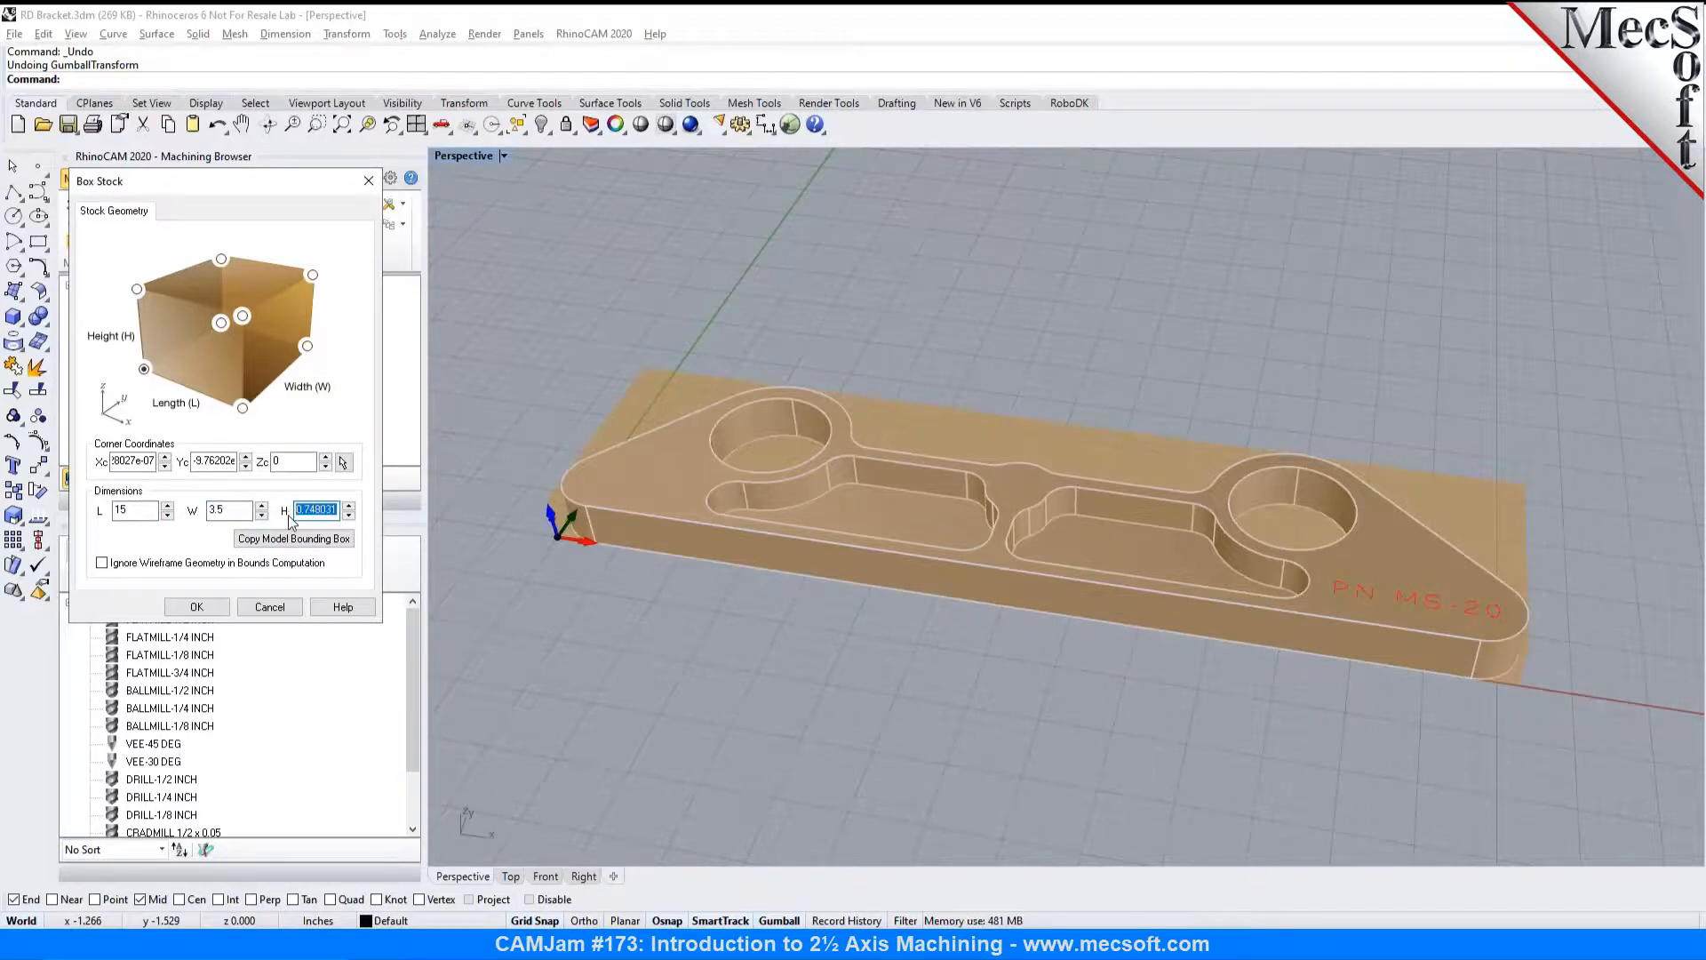
type("3/4")
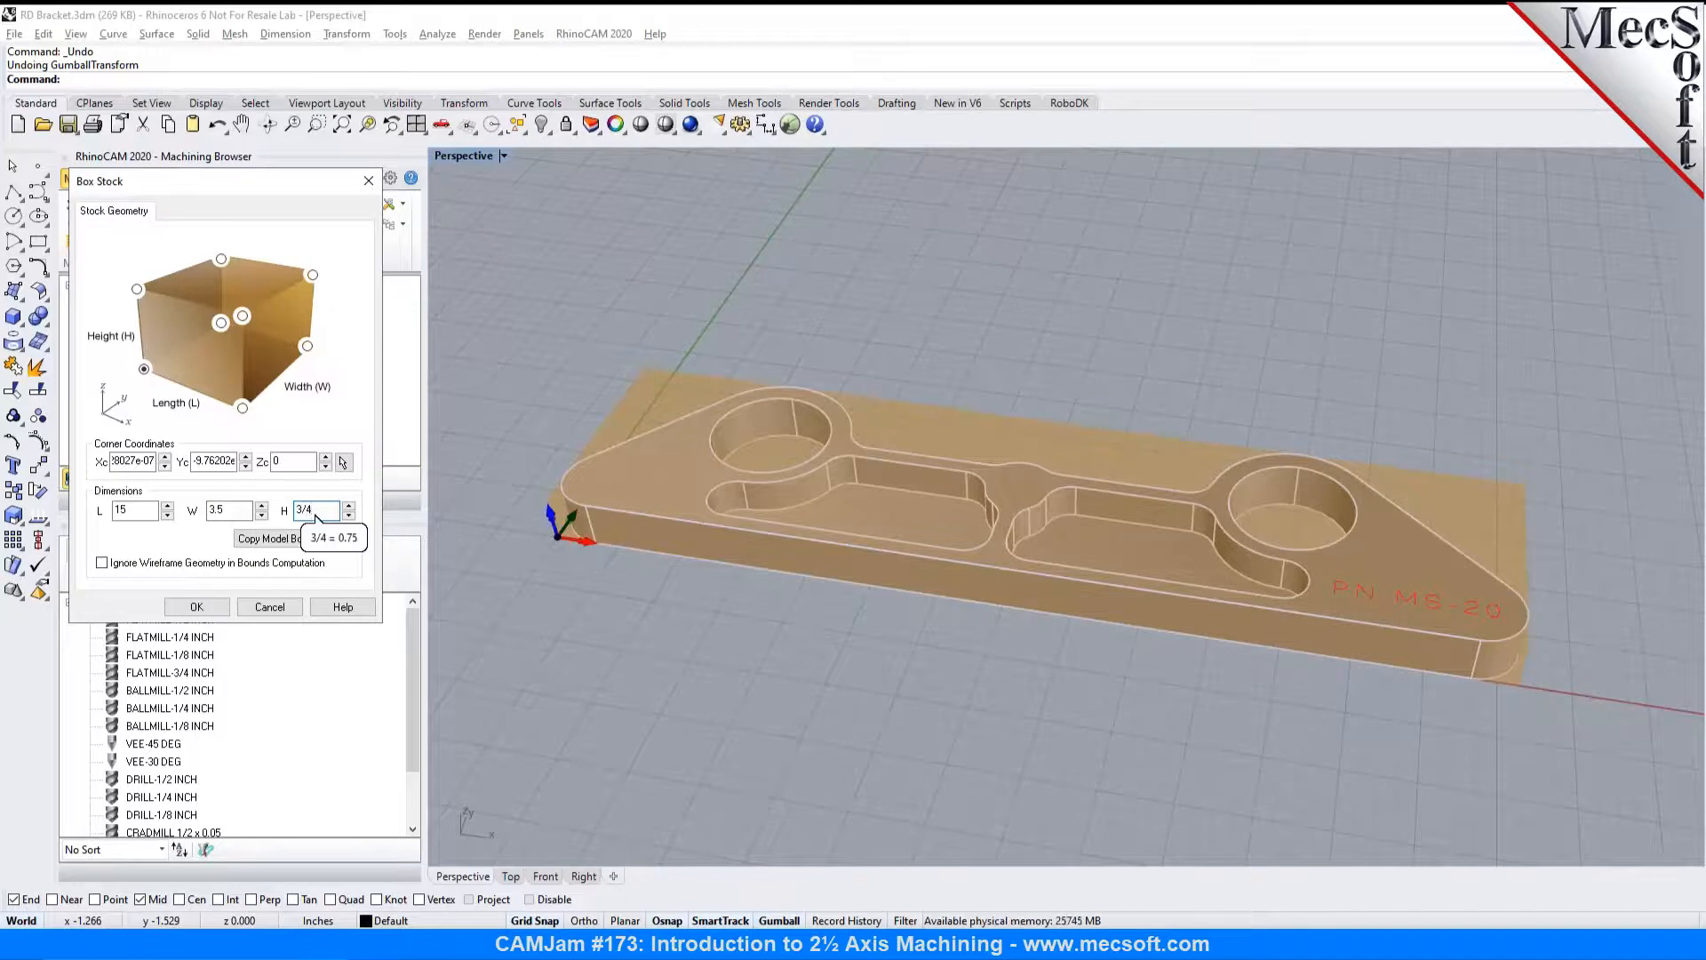
key("Return")
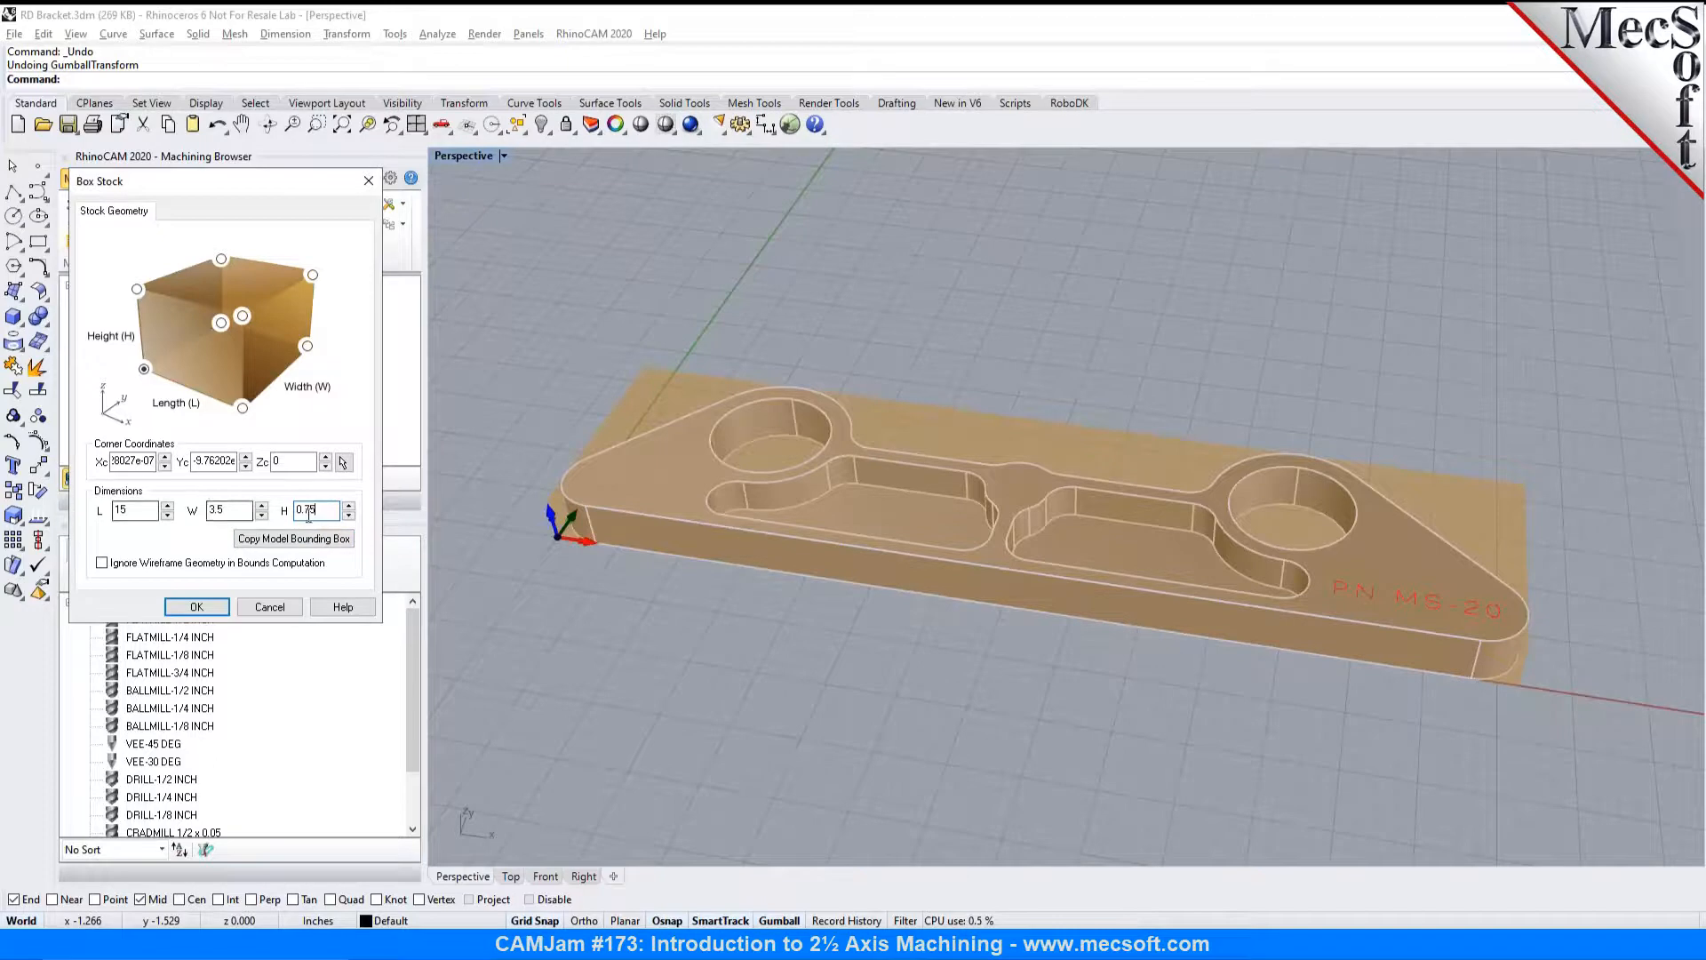
left_click(210, 609)
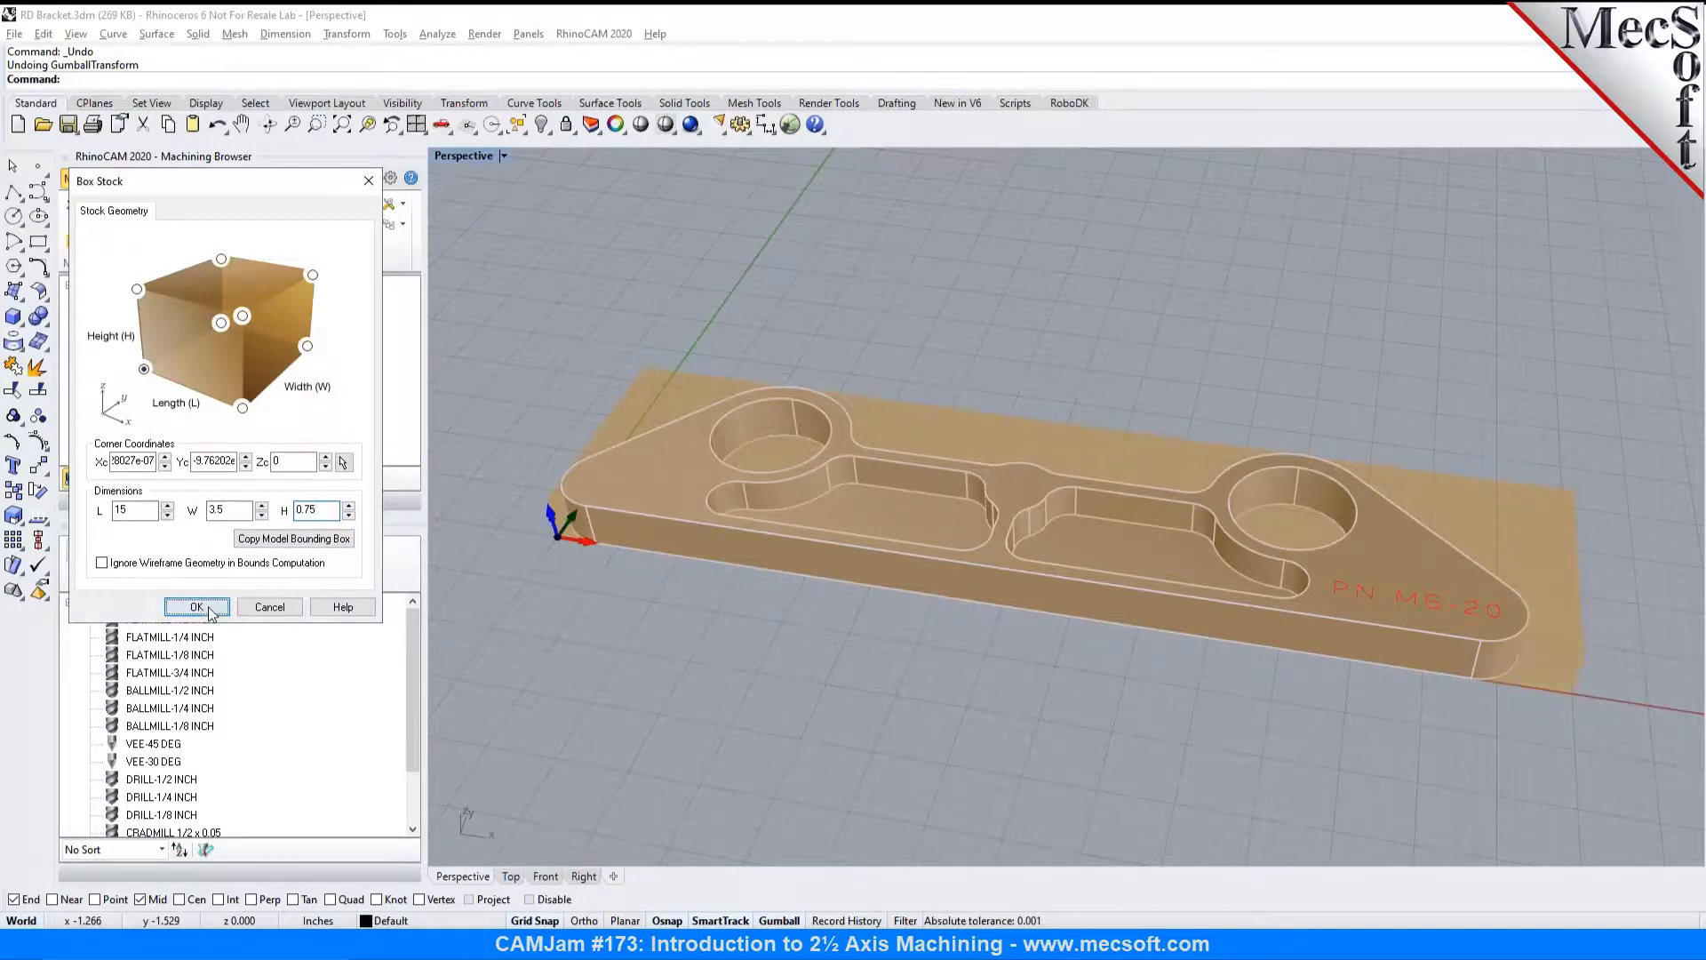
Step: Compare the box stock with the bracket outline in the top view by hiding and showing the stock
left_click(510, 875)
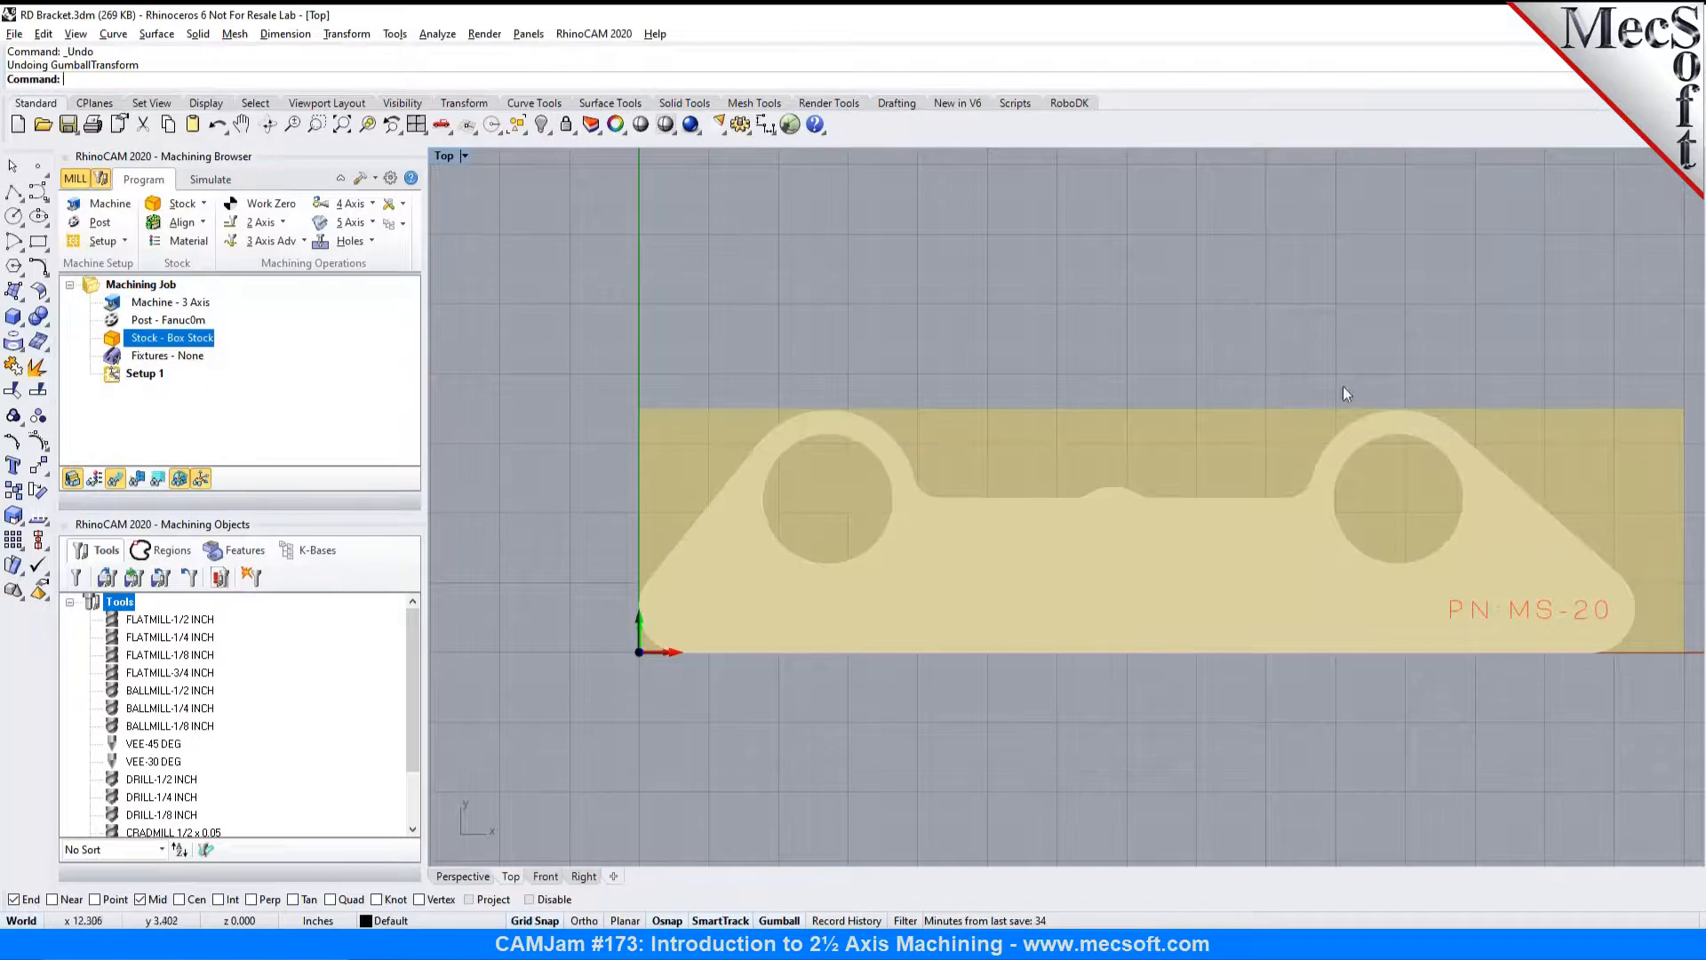
left_click(72, 480)
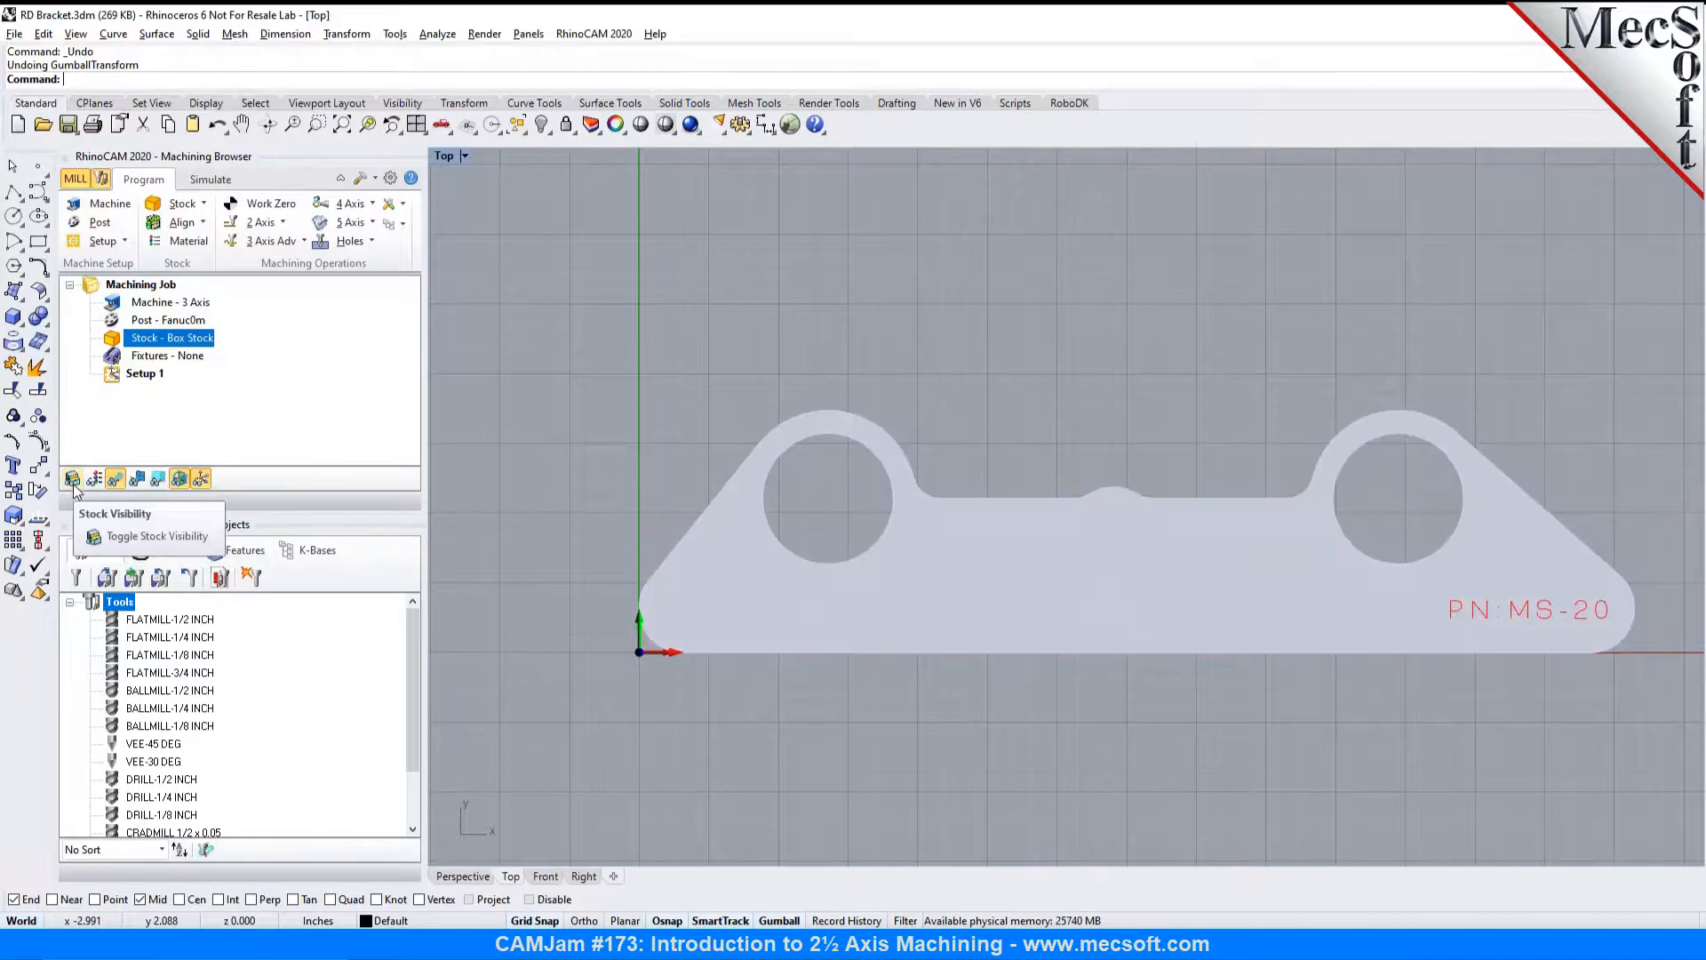
left_click(73, 481)
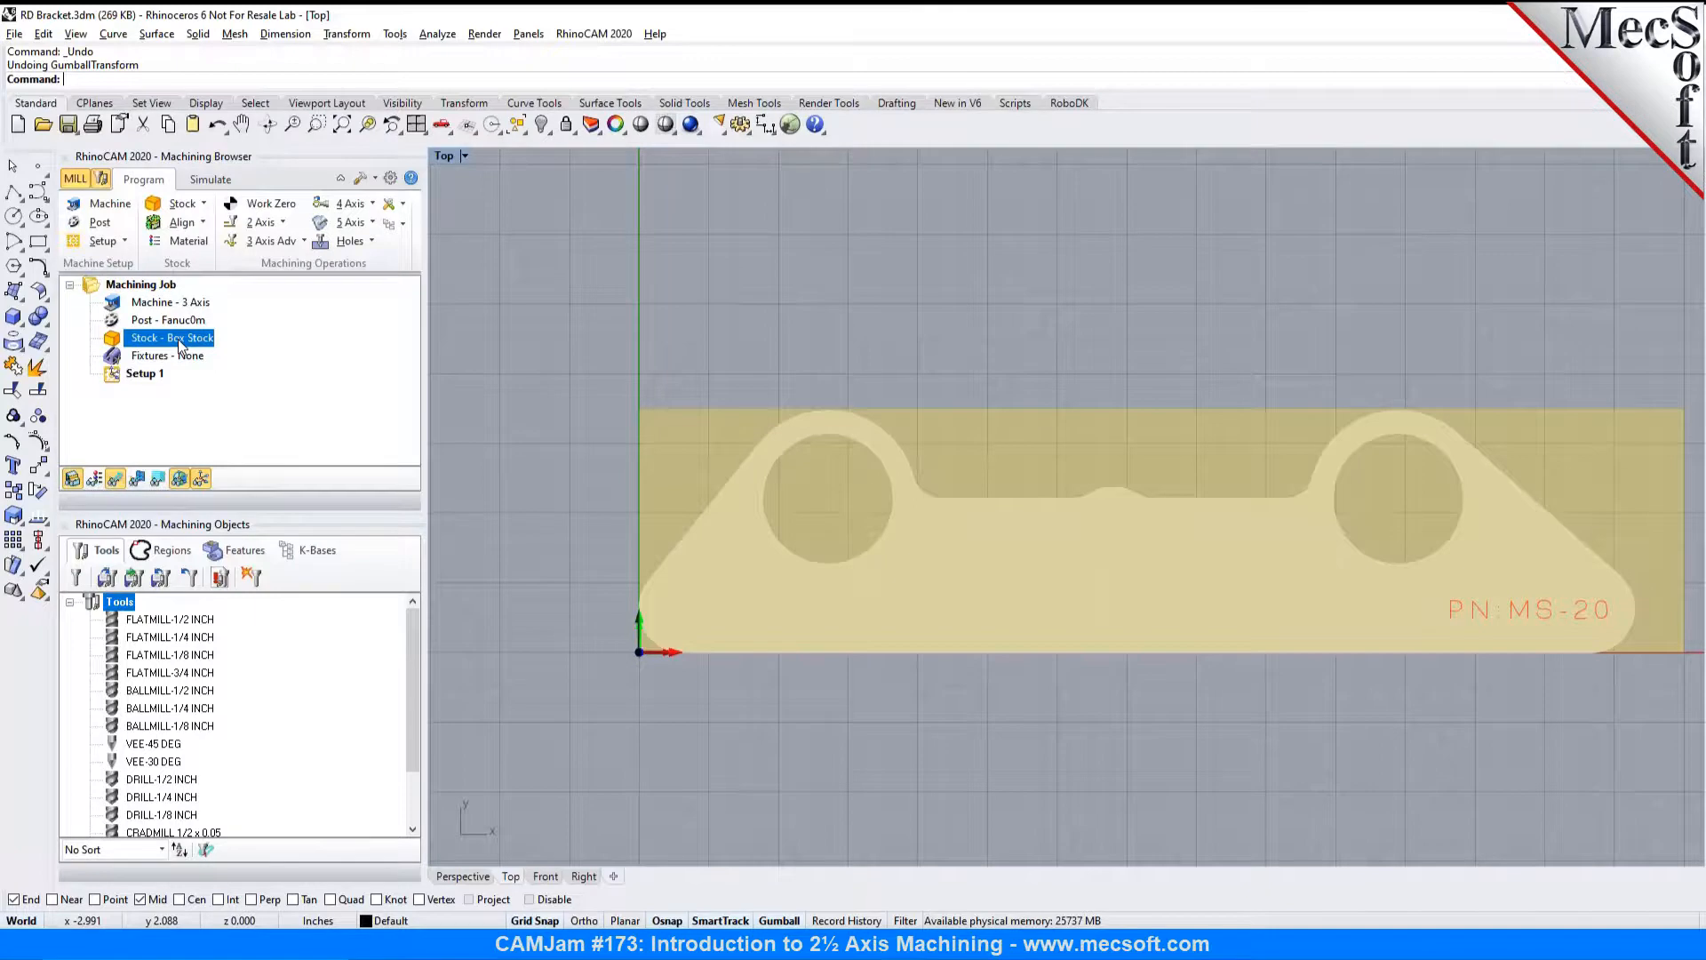
Step: Set up a Part Box Stock with offsets of 0.1 in X, 0.2 in Y and 0.05 in Z
left_click(202, 208)
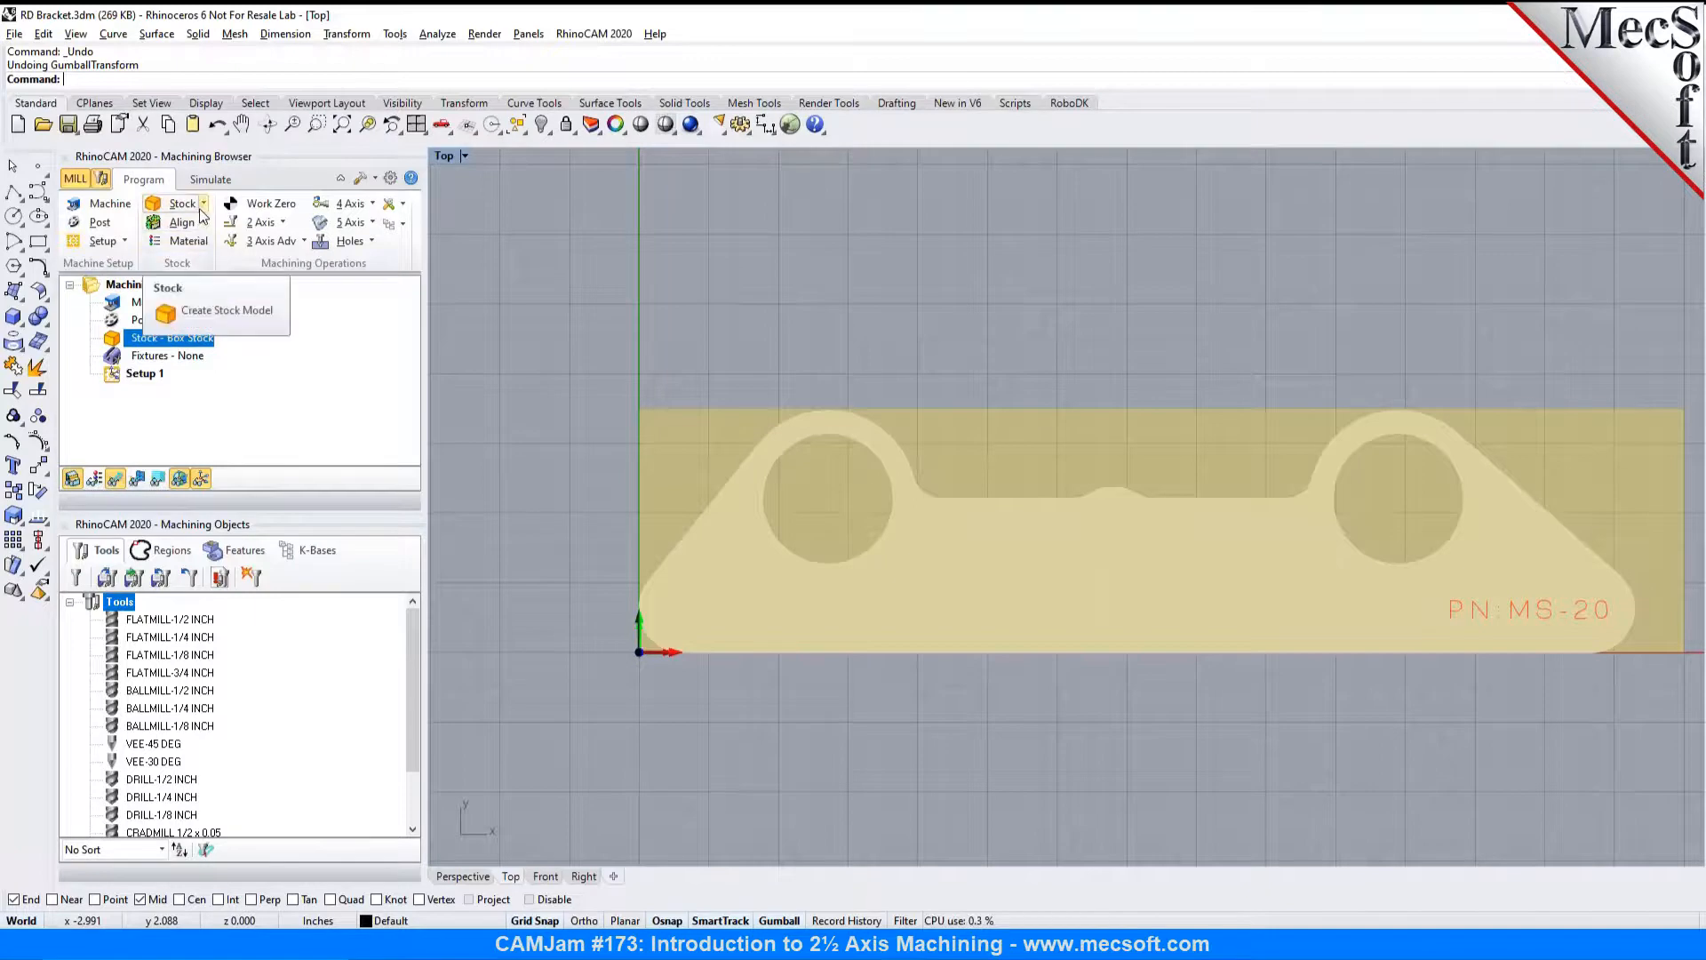
left_click(201, 207)
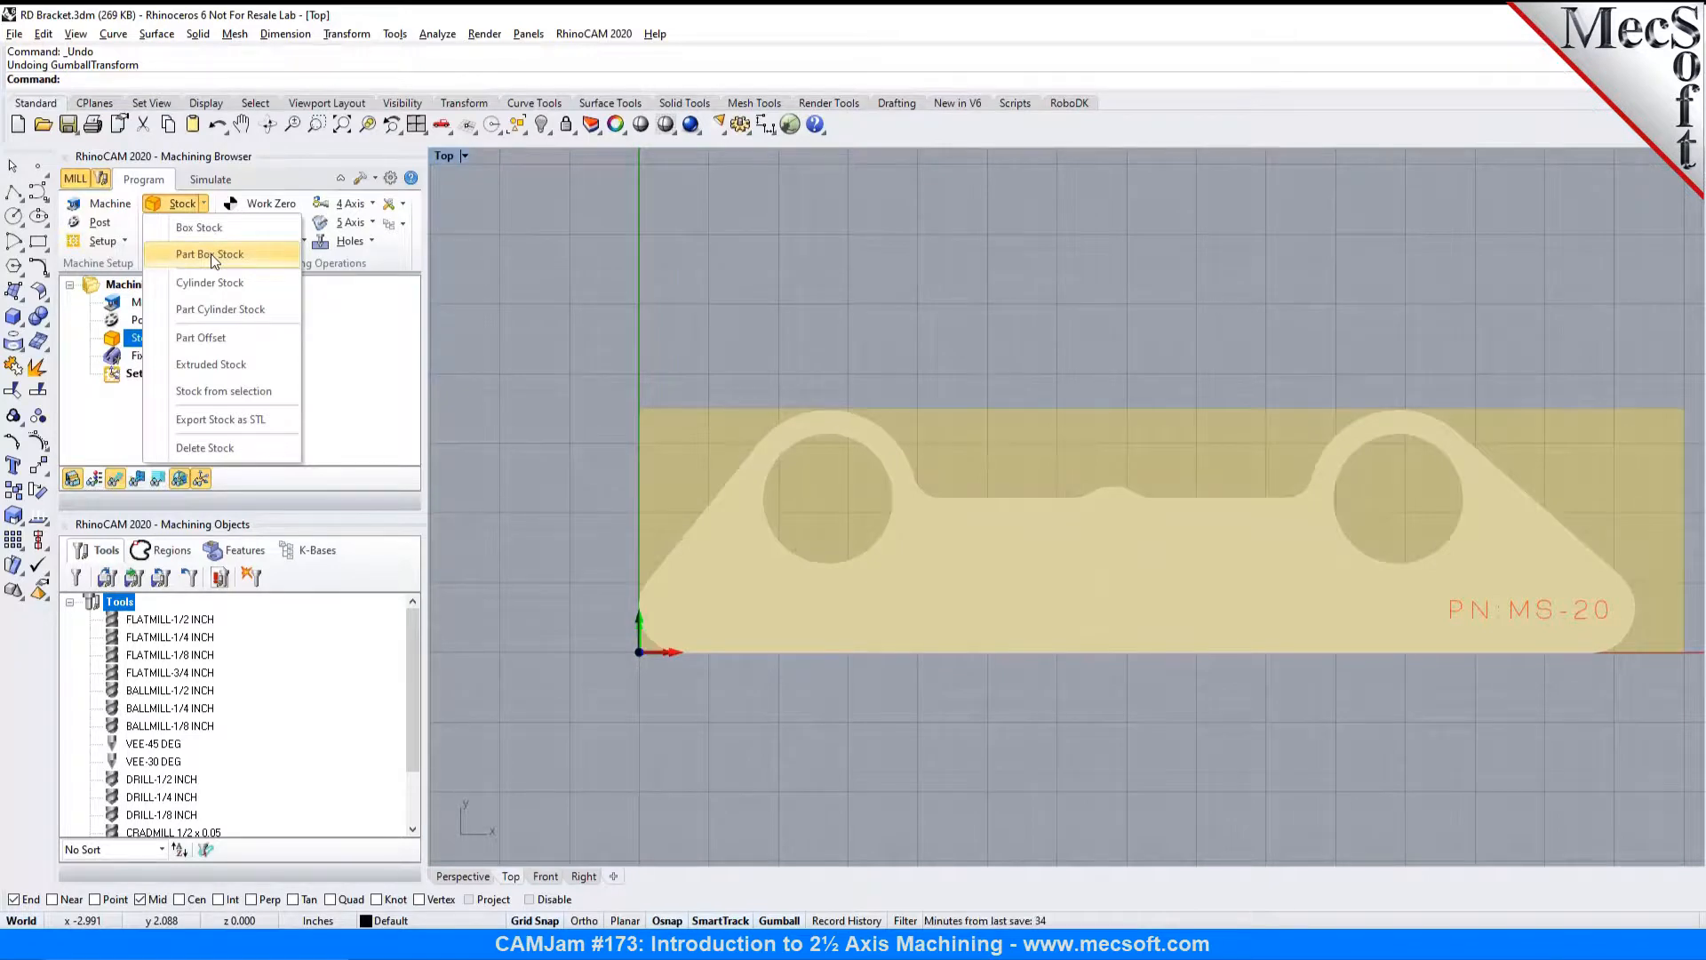
left_click(210, 254)
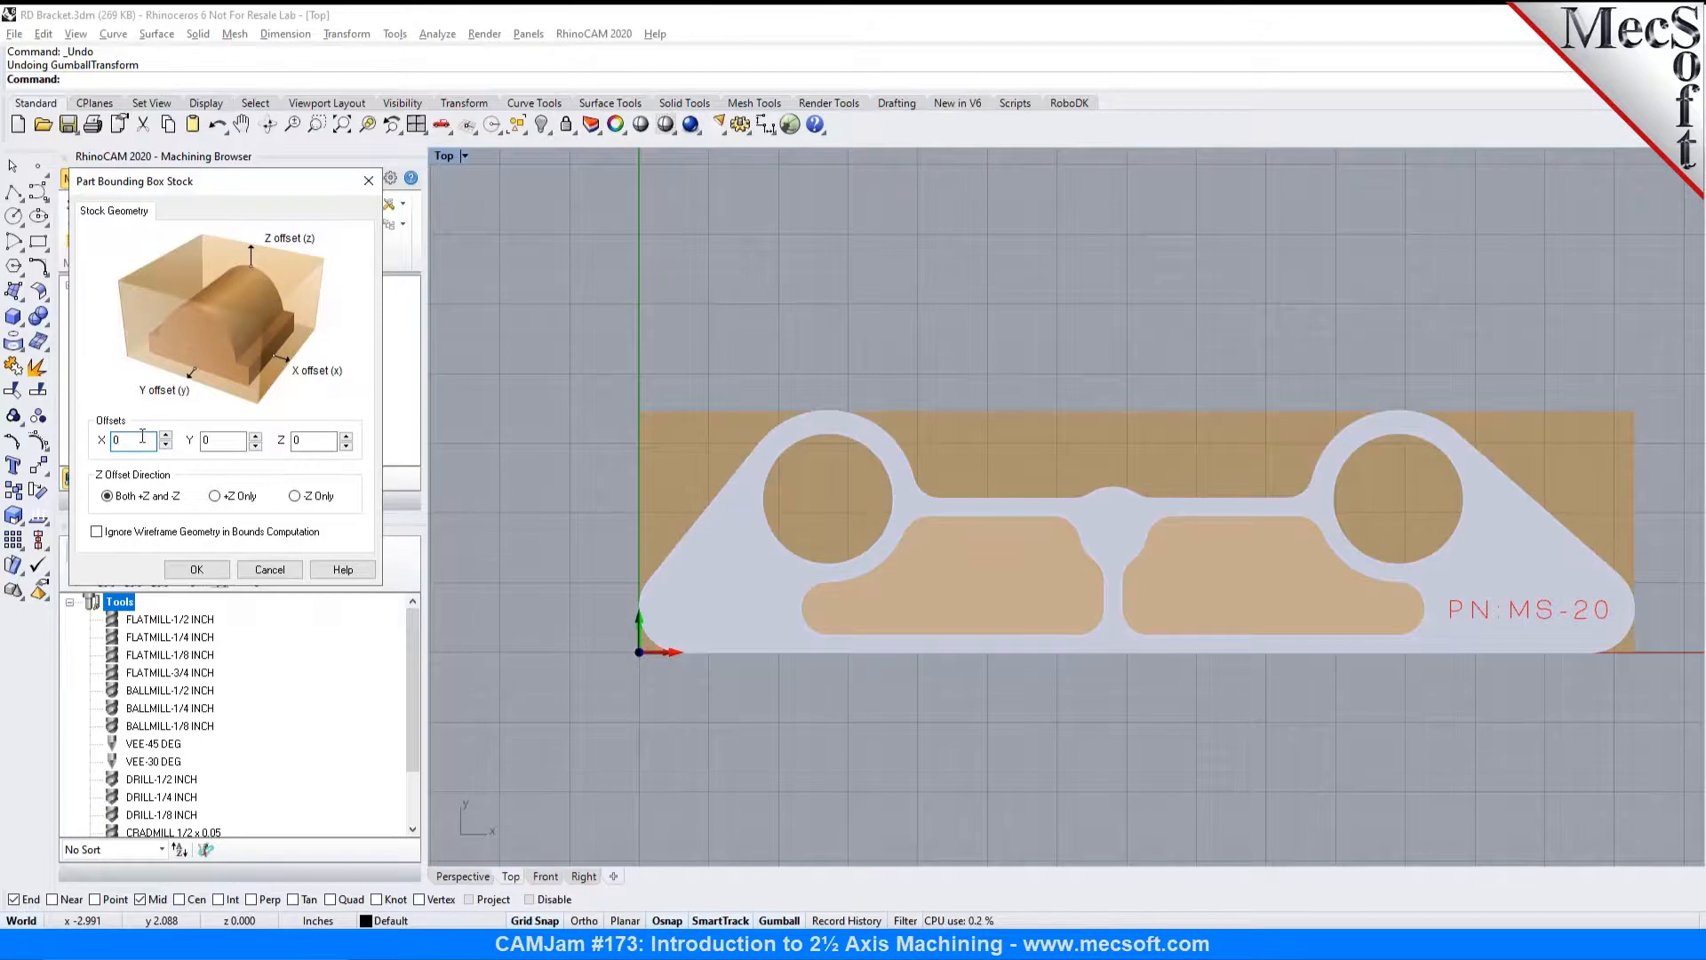
left_click(165, 437)
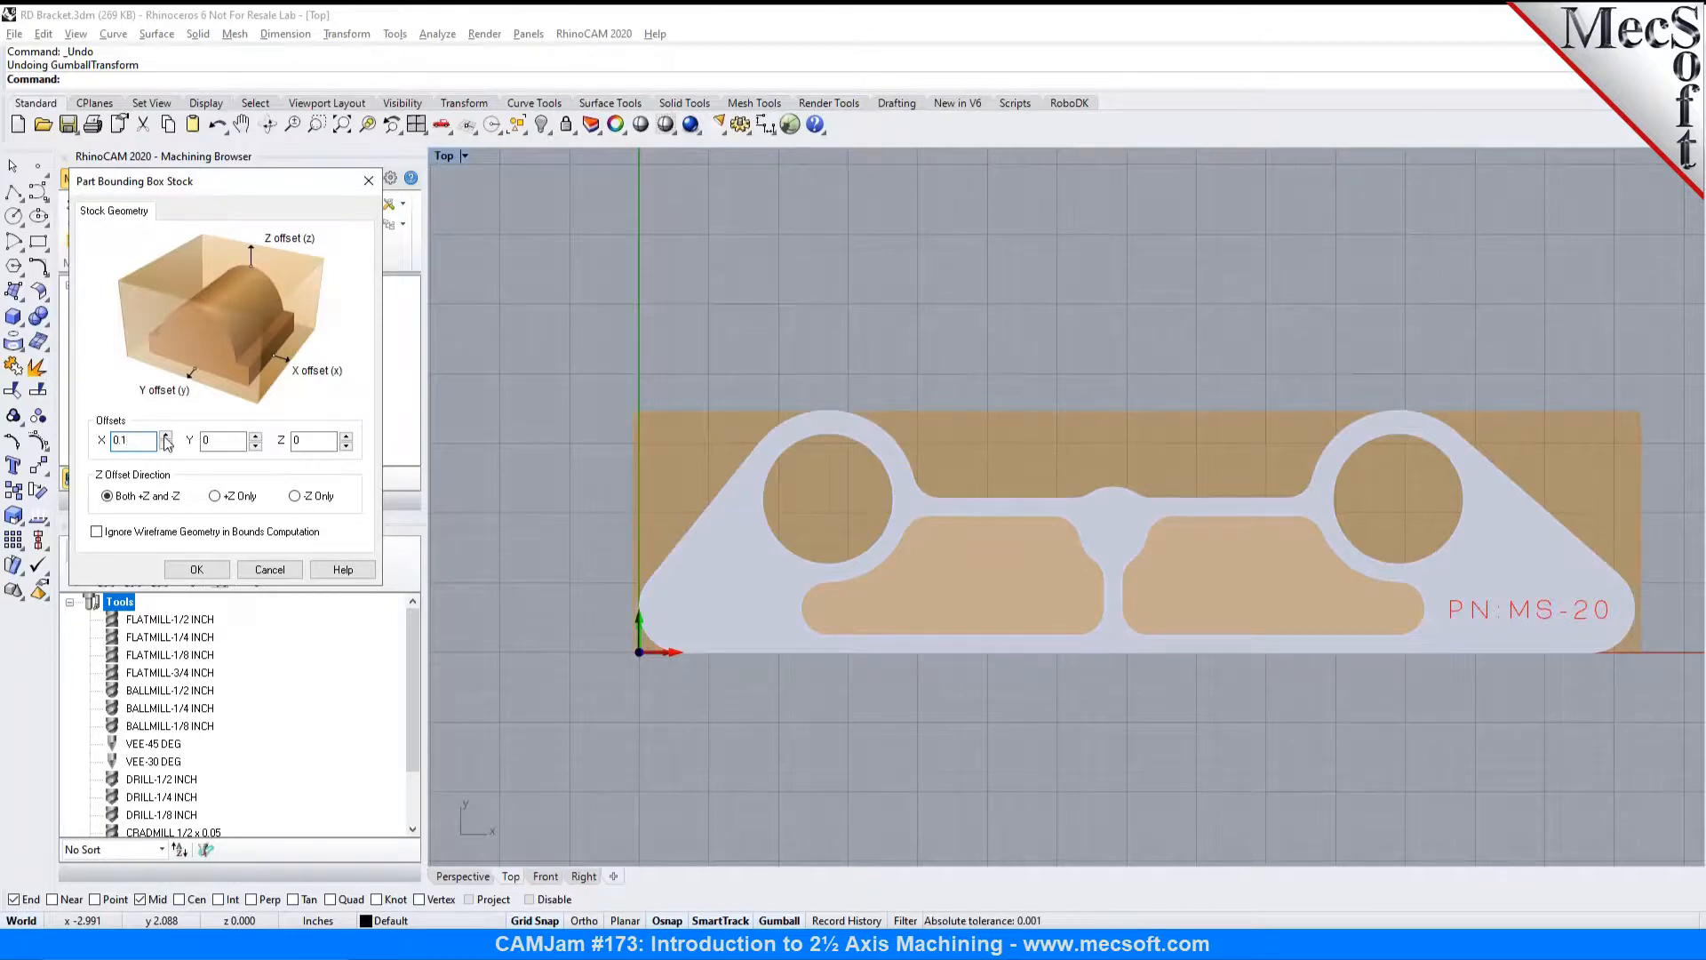
left_click(256, 437)
left_click(256, 437)
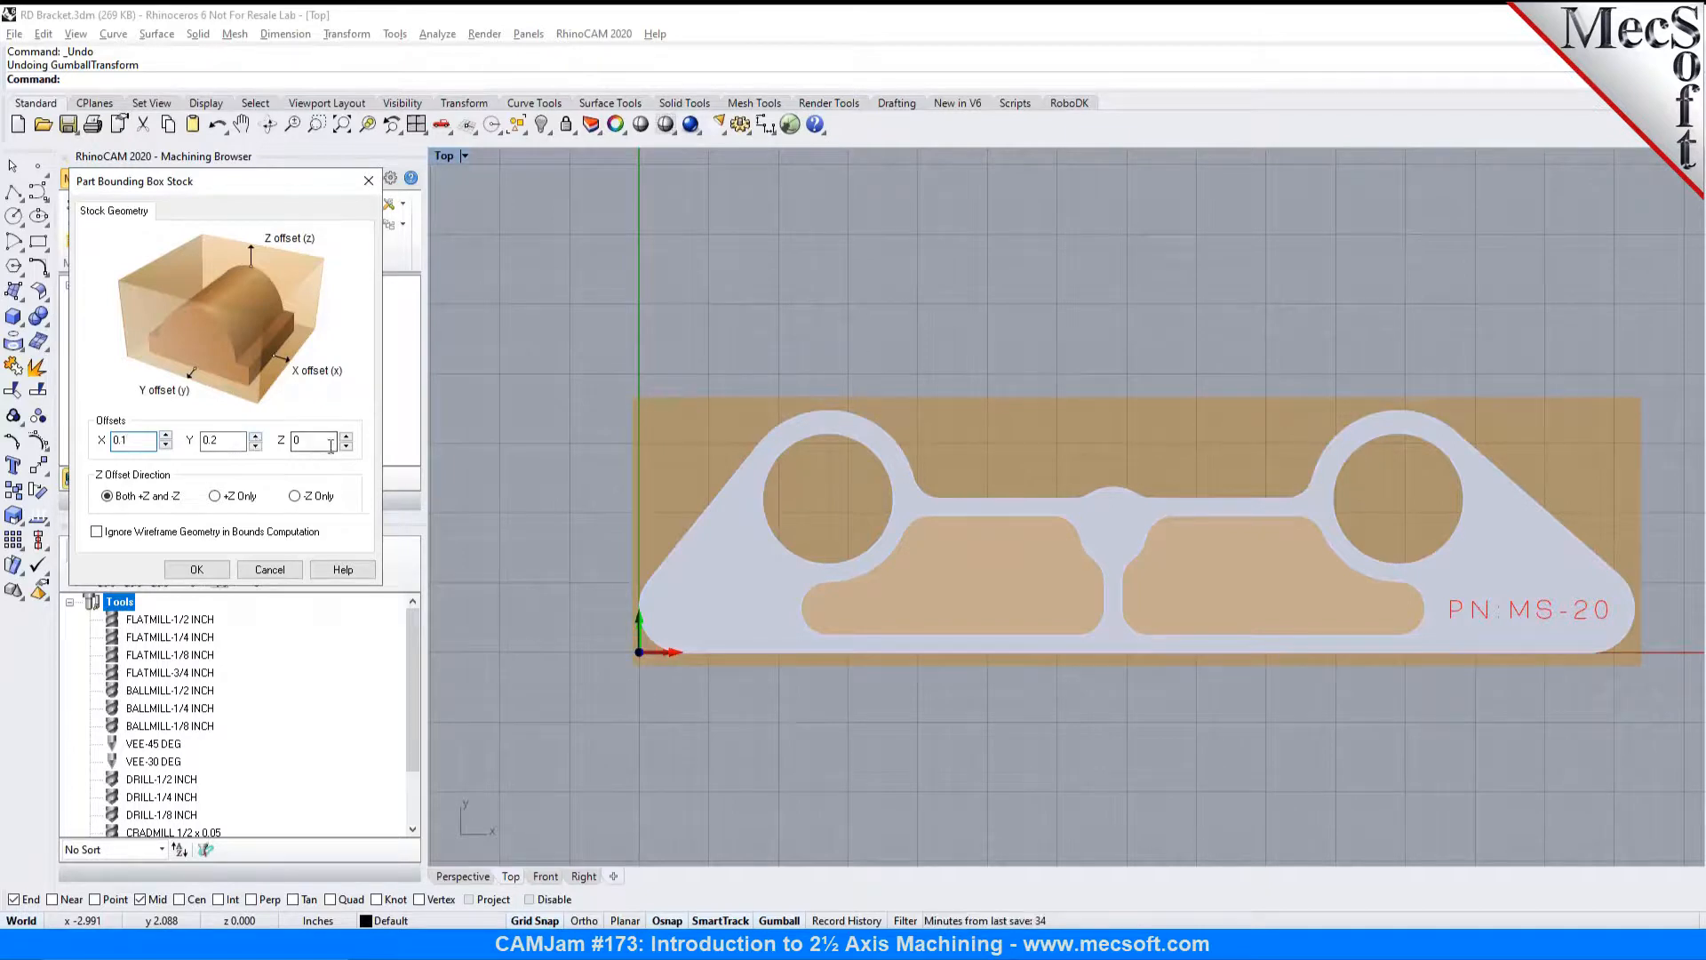
left_click(296, 440)
Step: Examine the stock's Z offset in the front view and set the Z offset direction to +Z Only
left_click(546, 876)
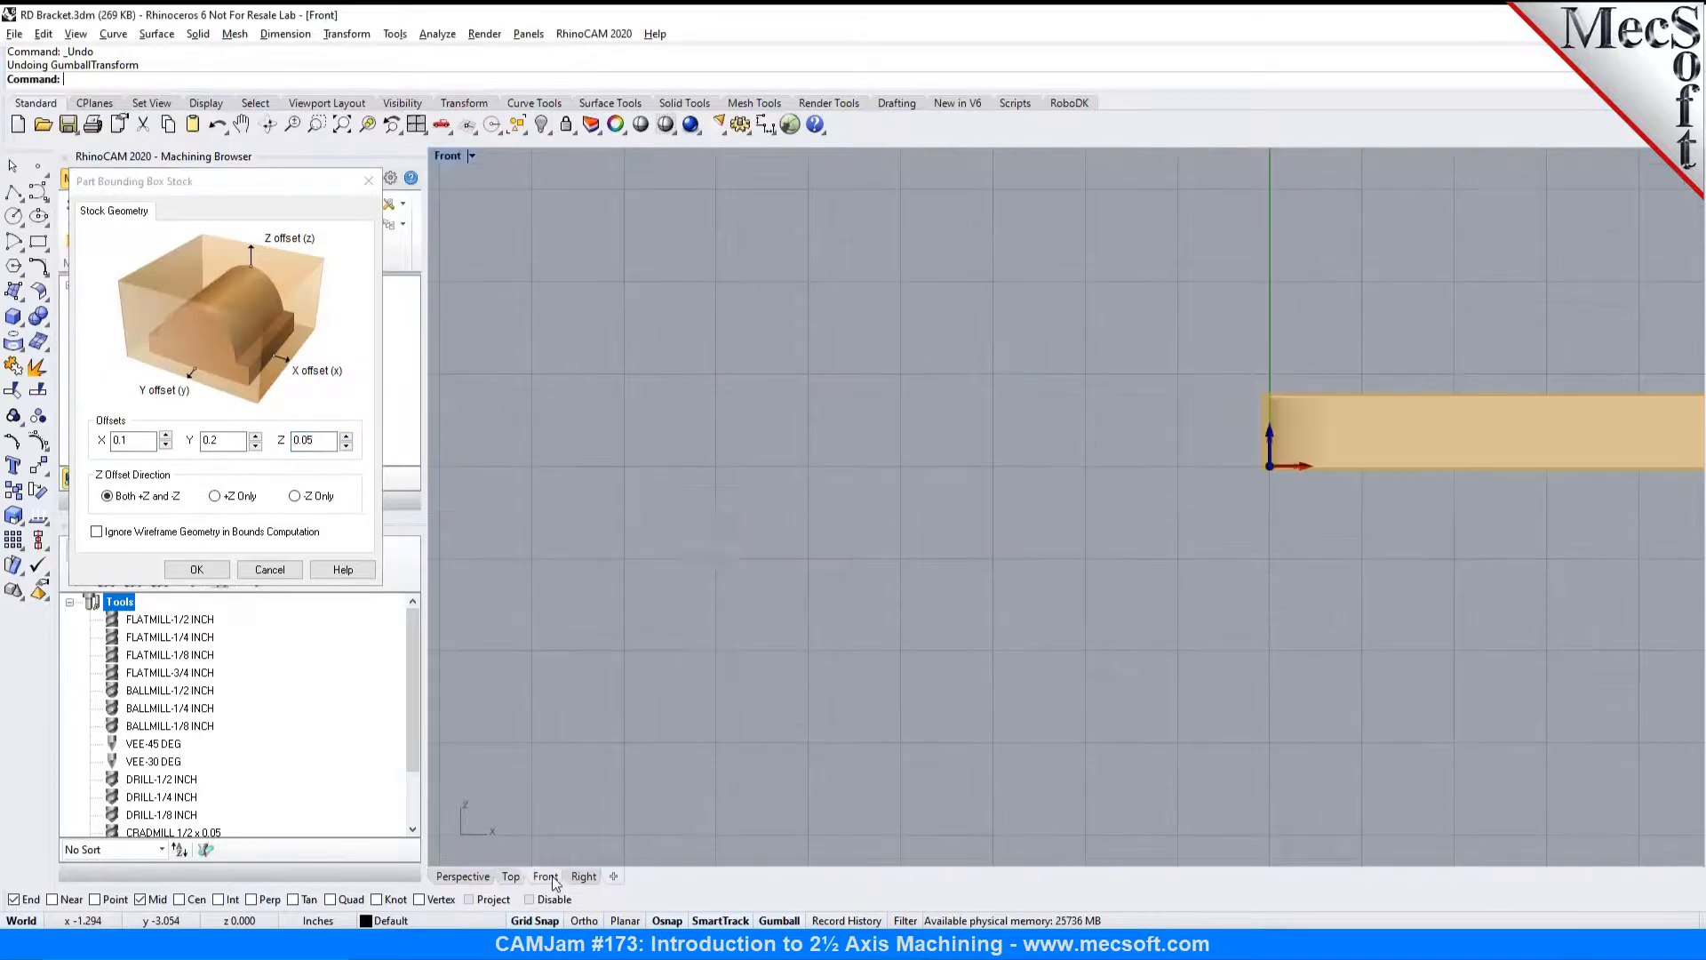
scroll(713, 554, "down", 12)
scroll(878, 558, "up", 20)
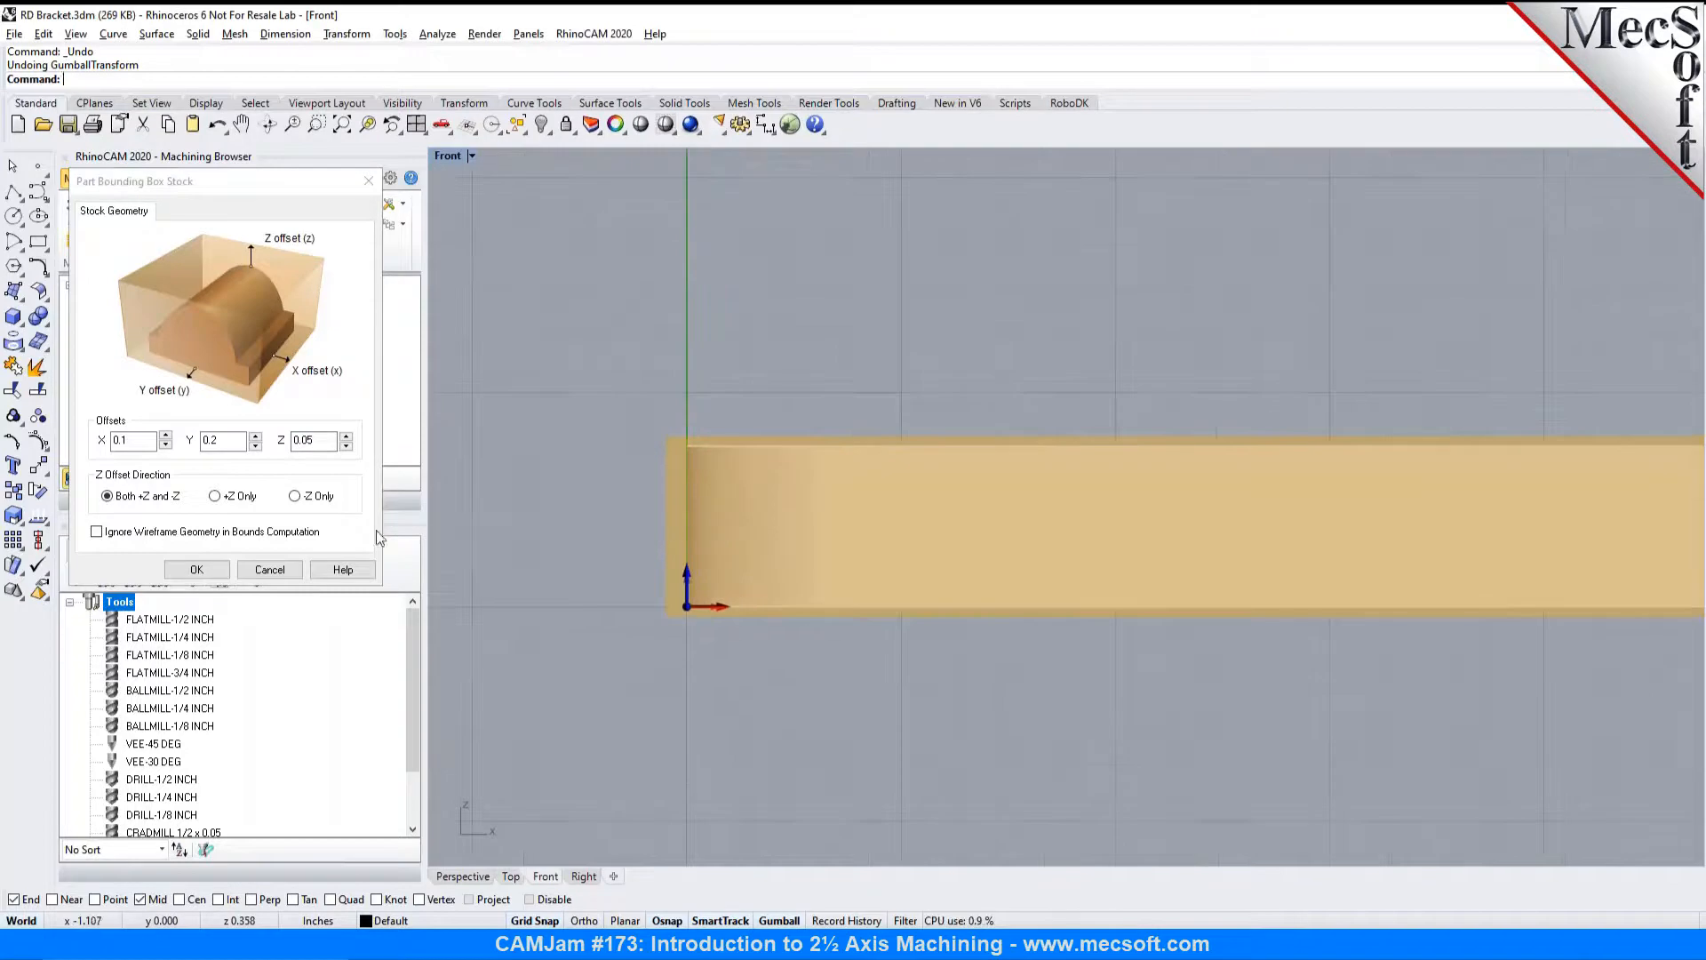
left_click(214, 497)
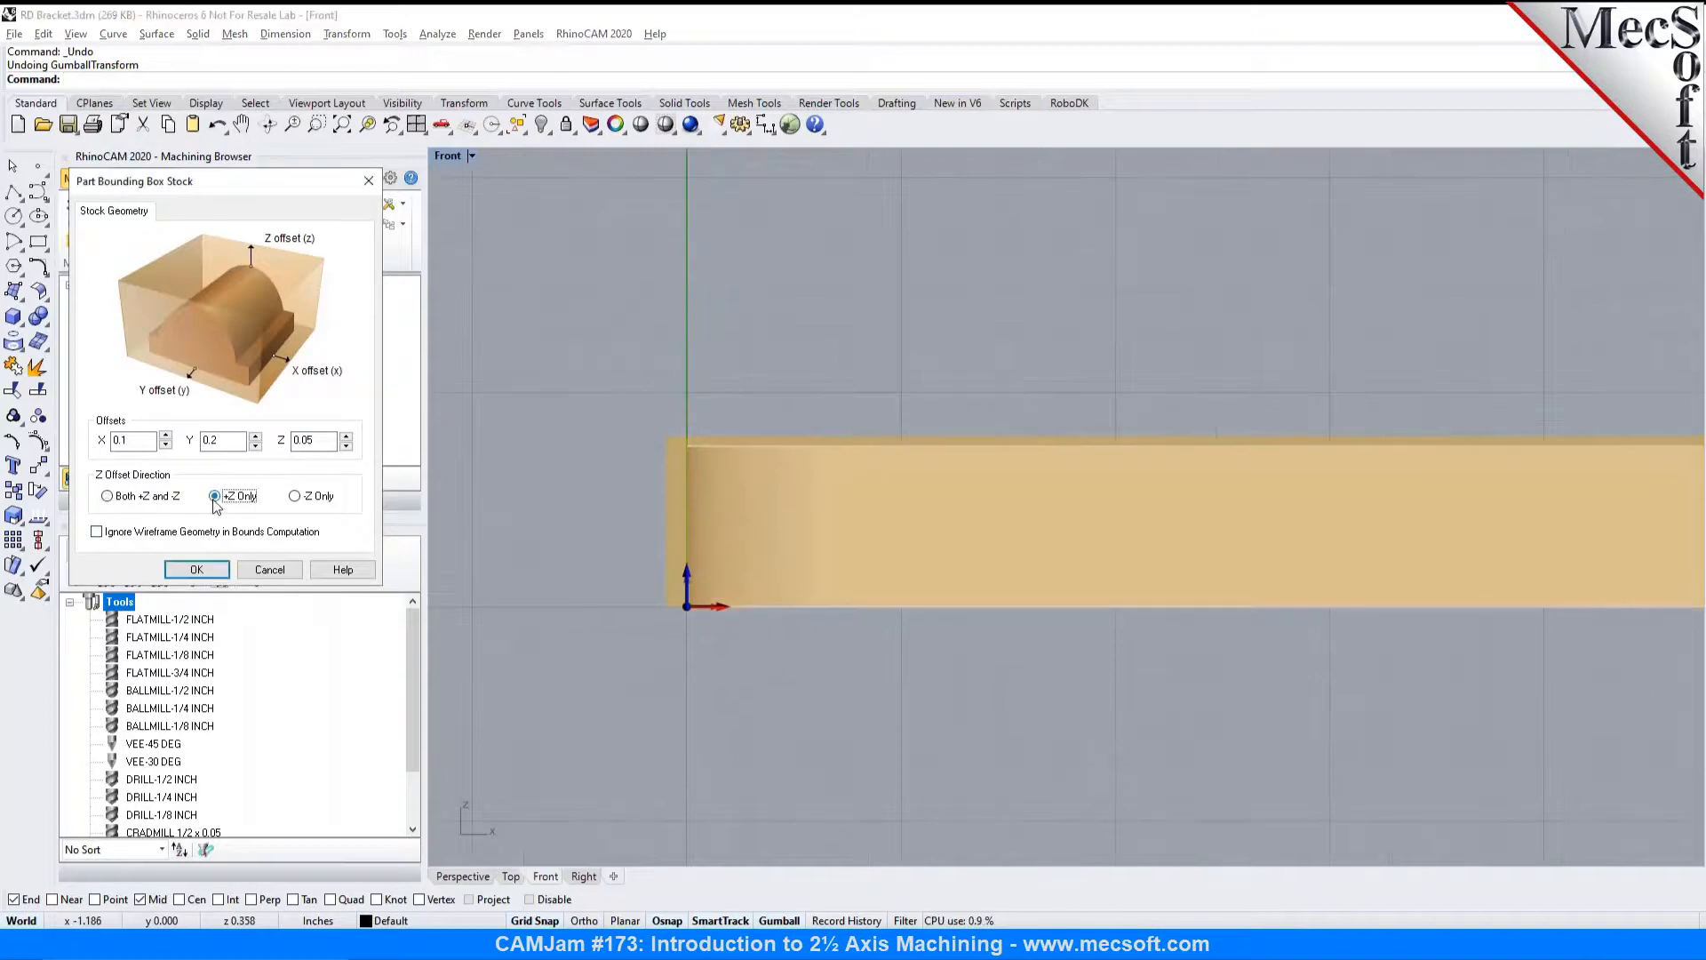
Step: Preview the -Z Only and Both +Z and -Z offset directions, and discard the part bounding box stock changes
left_click(296, 497)
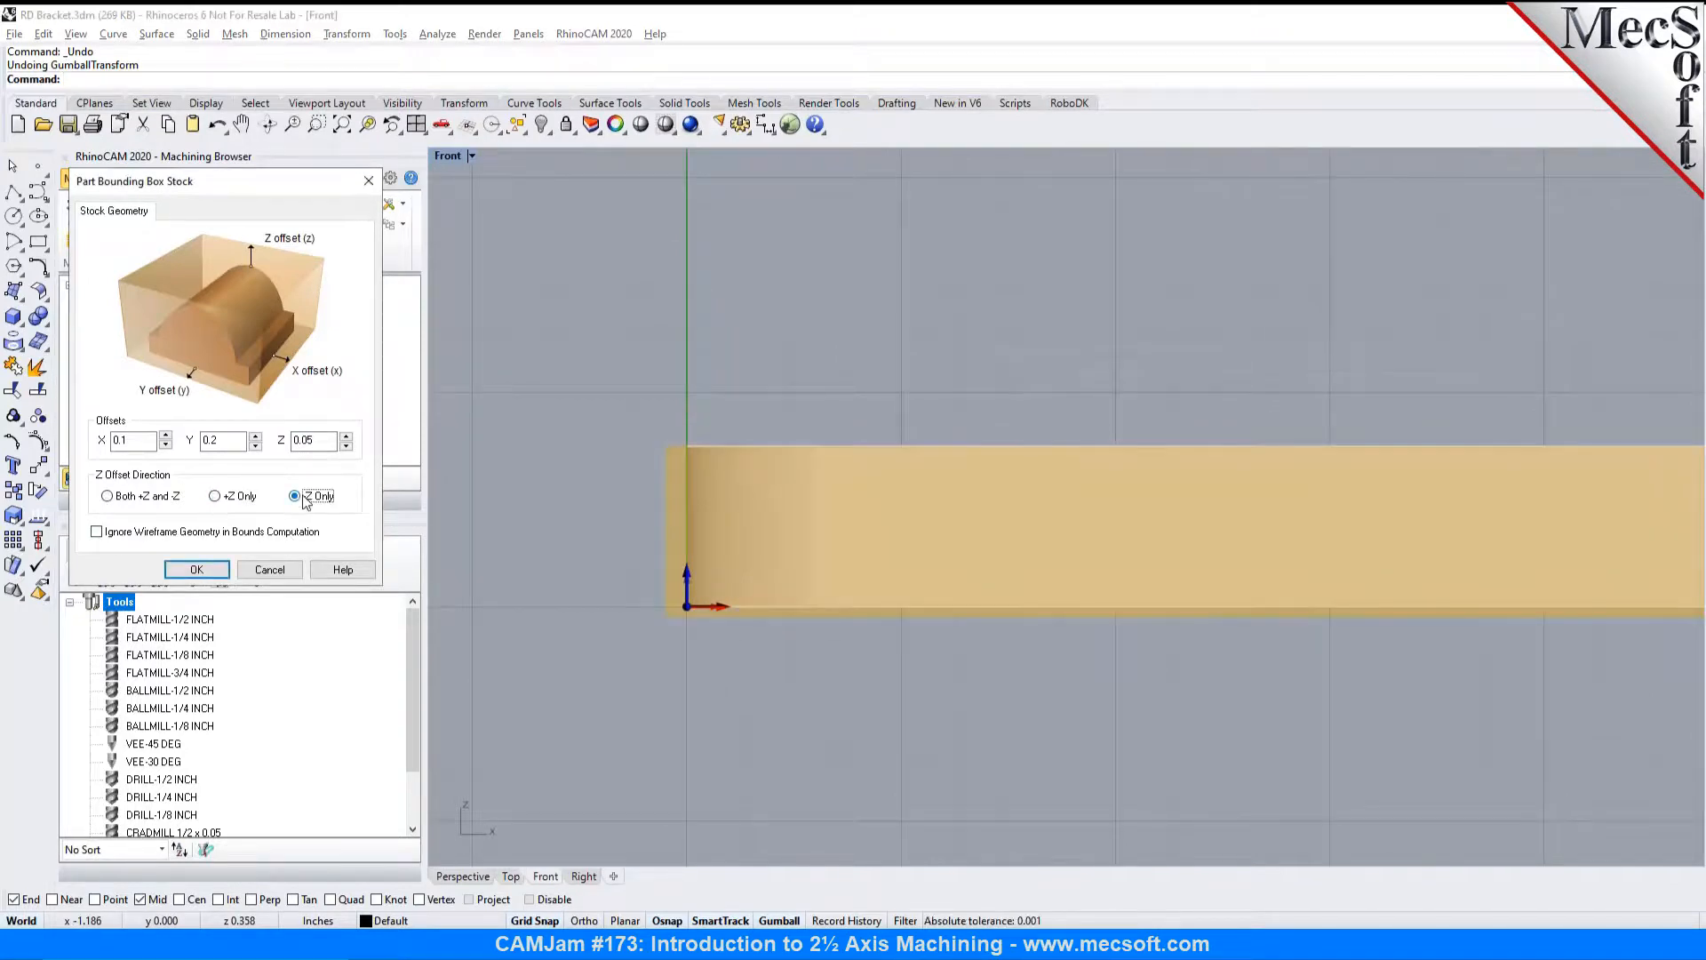
left_click(138, 498)
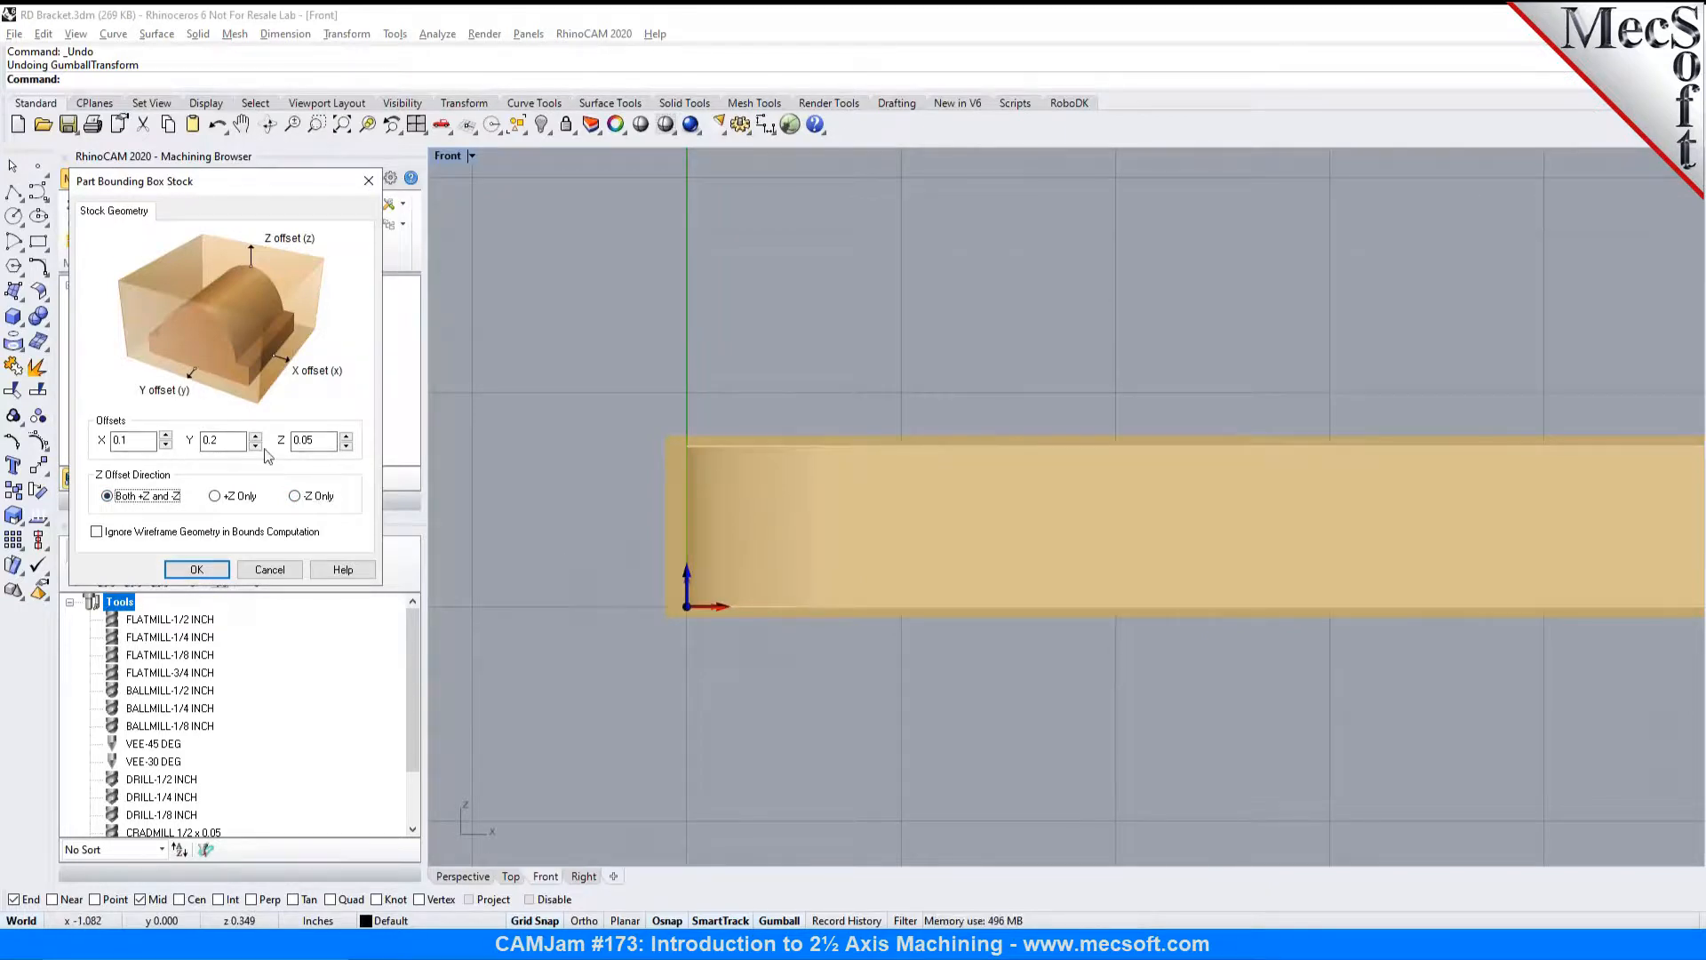
left_click(290, 572)
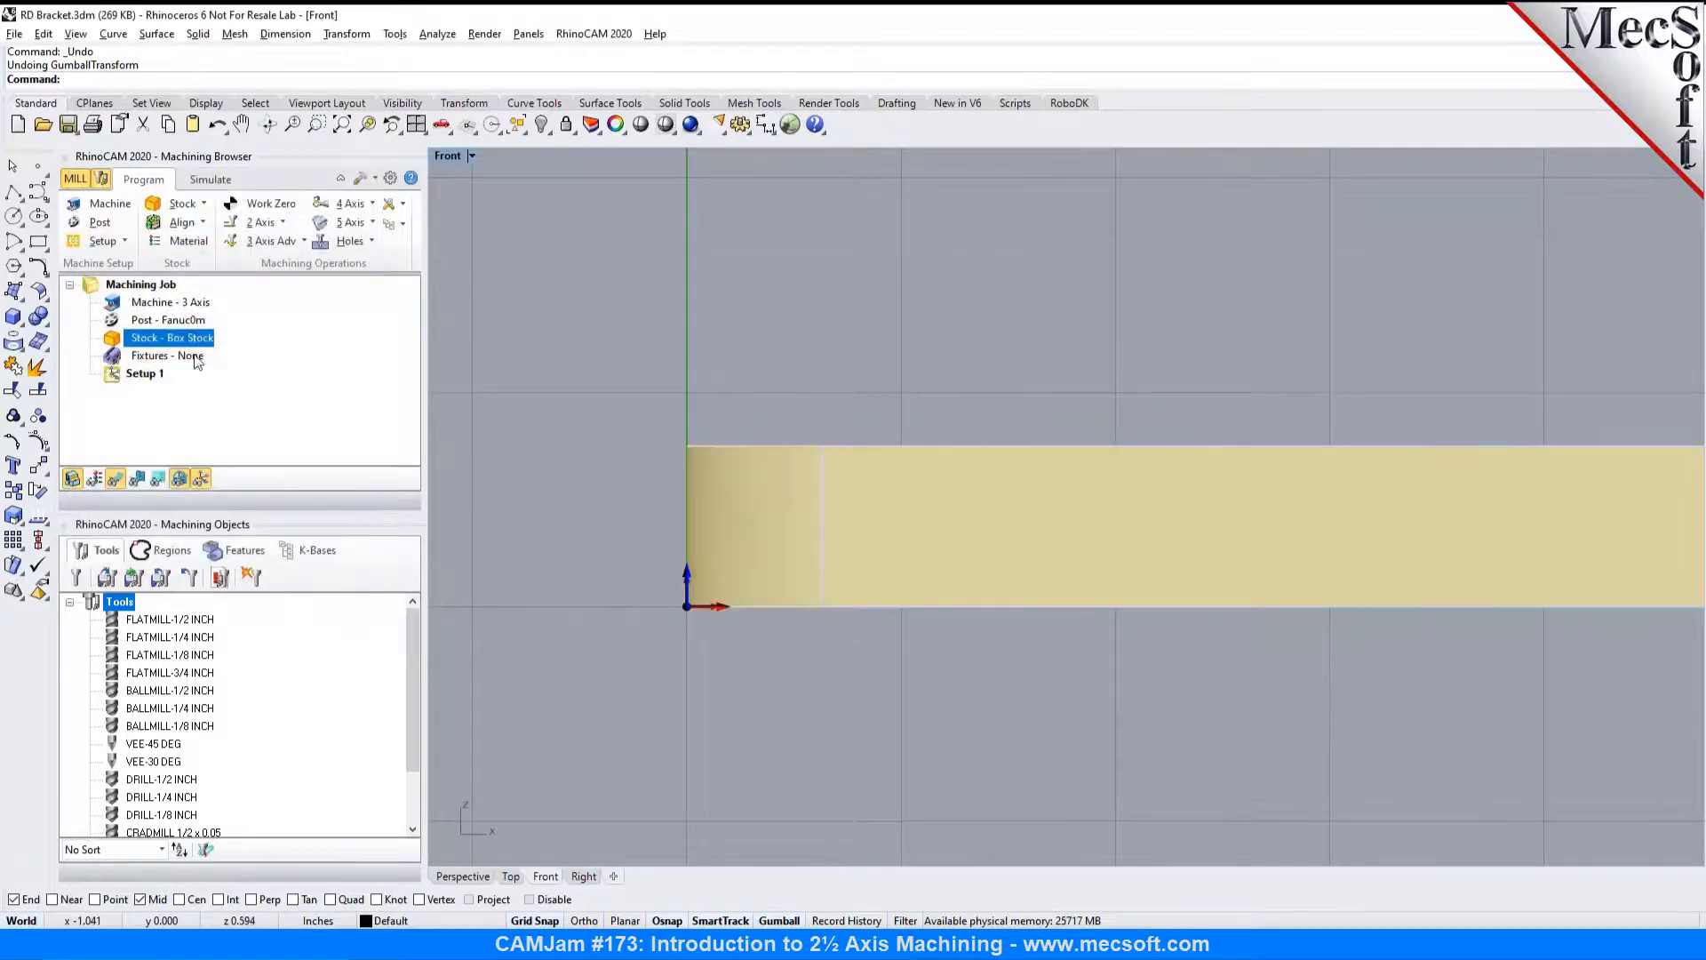
Step: Define the stock as a Box Stock with length 15, width 3.5 and height 0.75, checking it in the top view
left_click(202, 203)
left_click(201, 228)
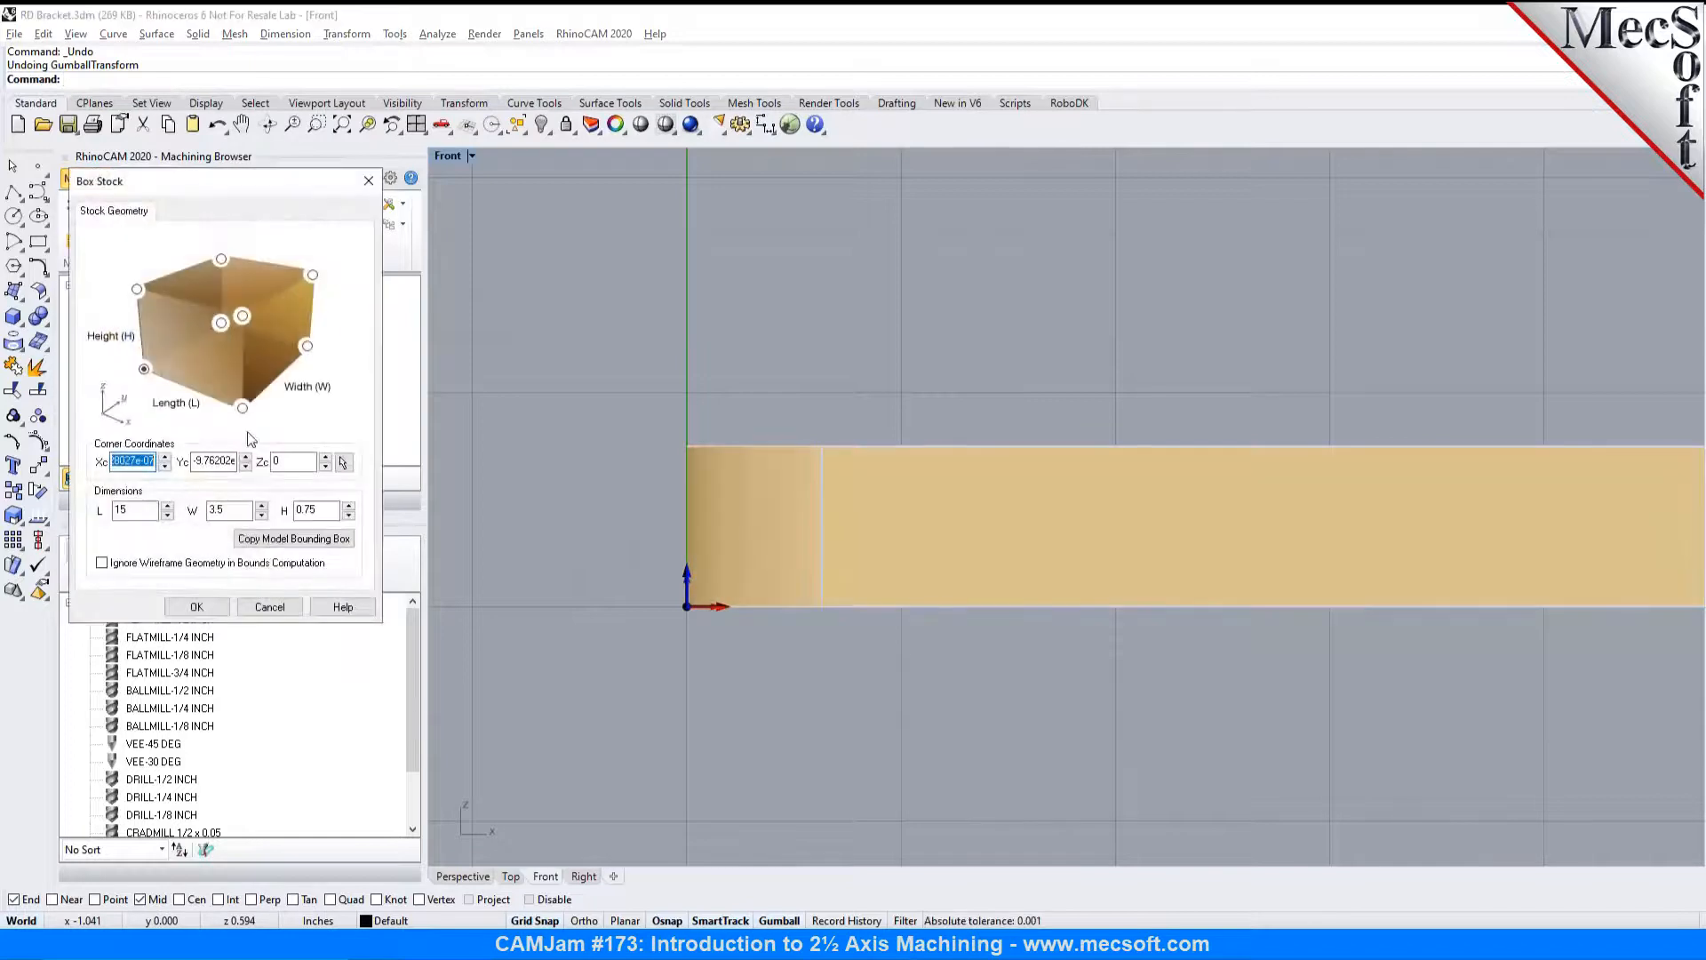
left_click(509, 875)
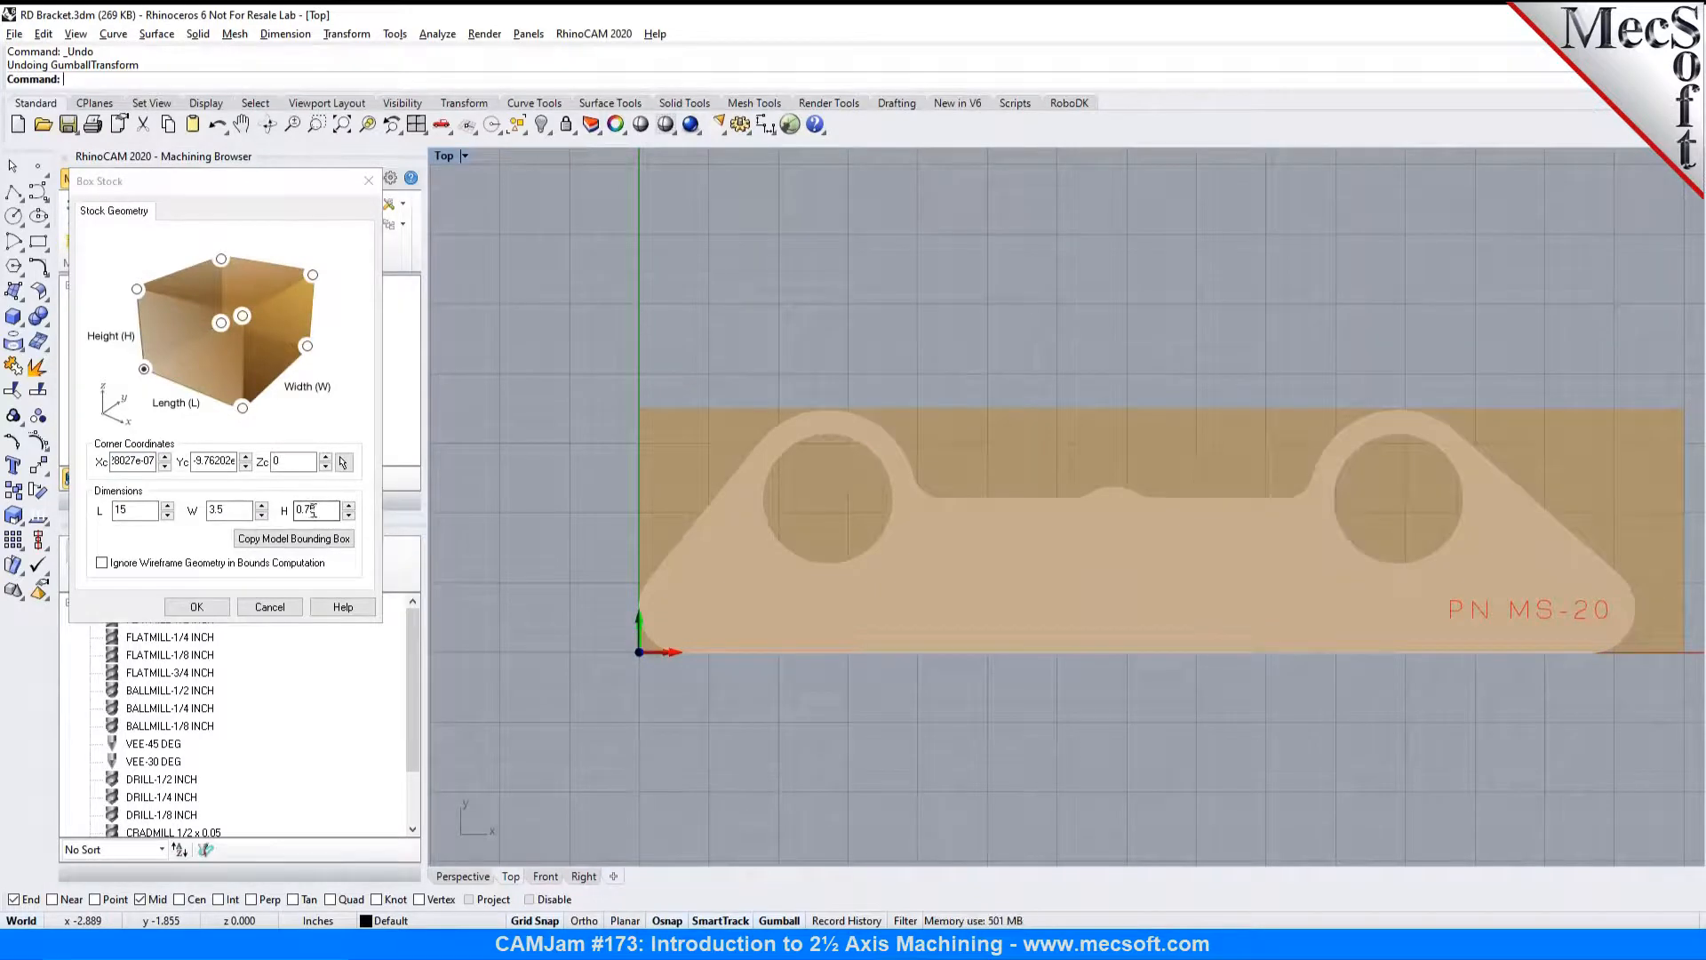
left_click(221, 614)
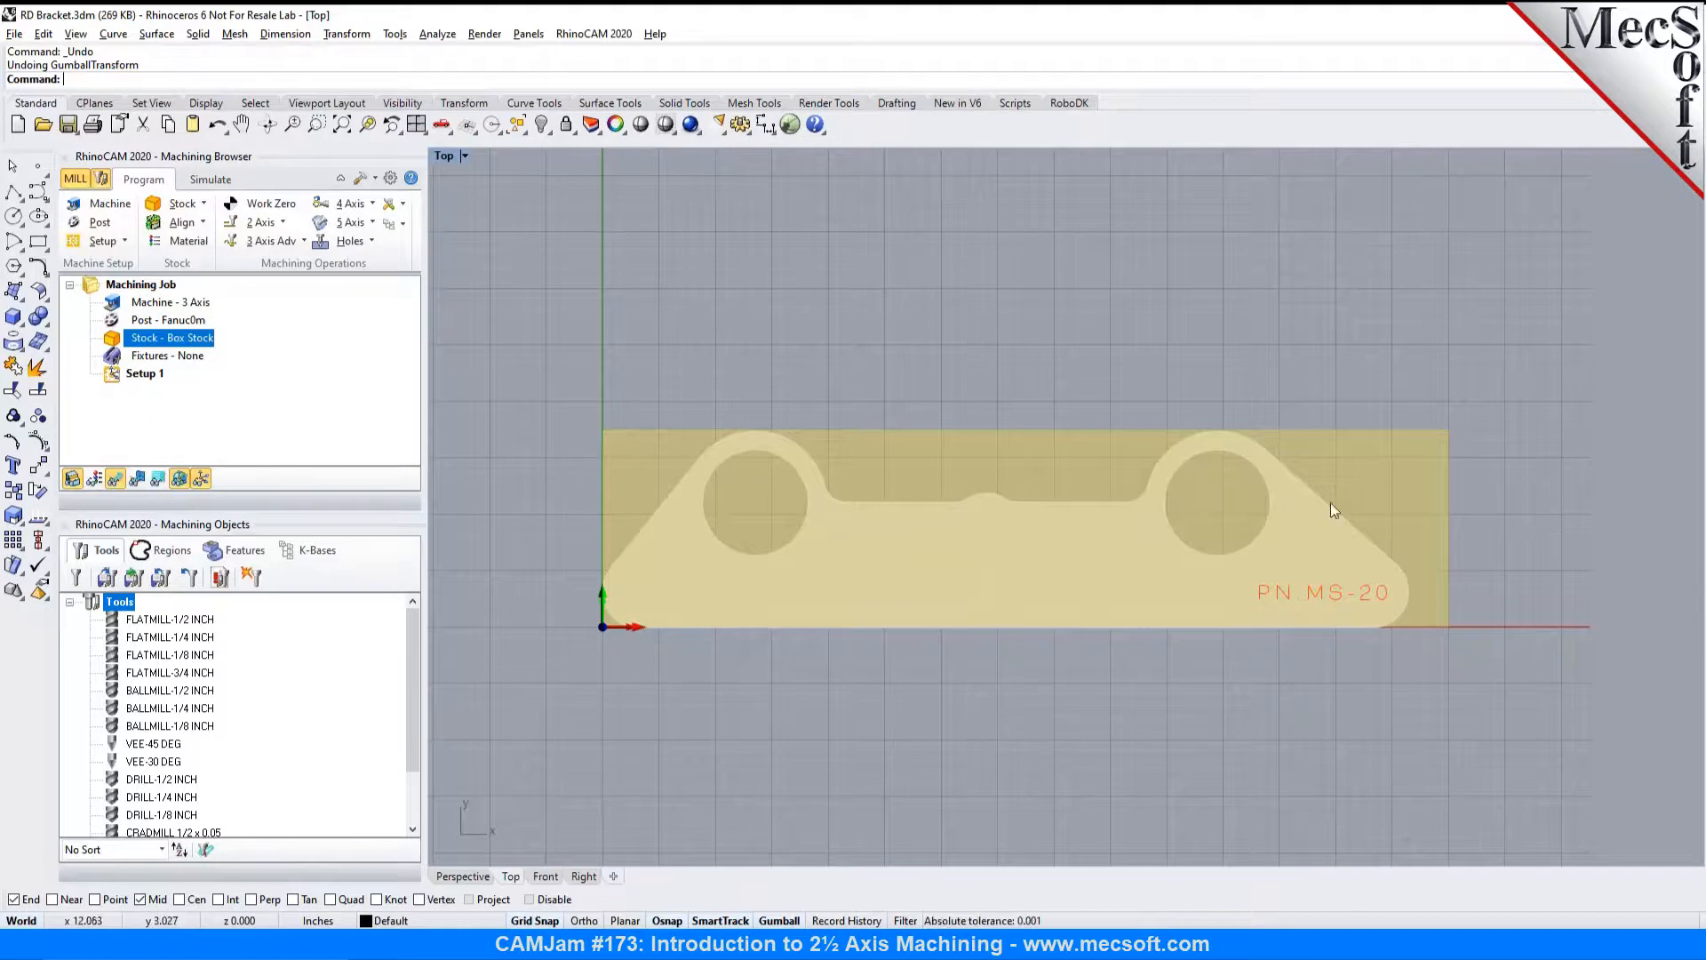
Step: Start aligning the stock to the part and set its Z alignment to Bottom, checking the thin gap in the front view
left_click(202, 223)
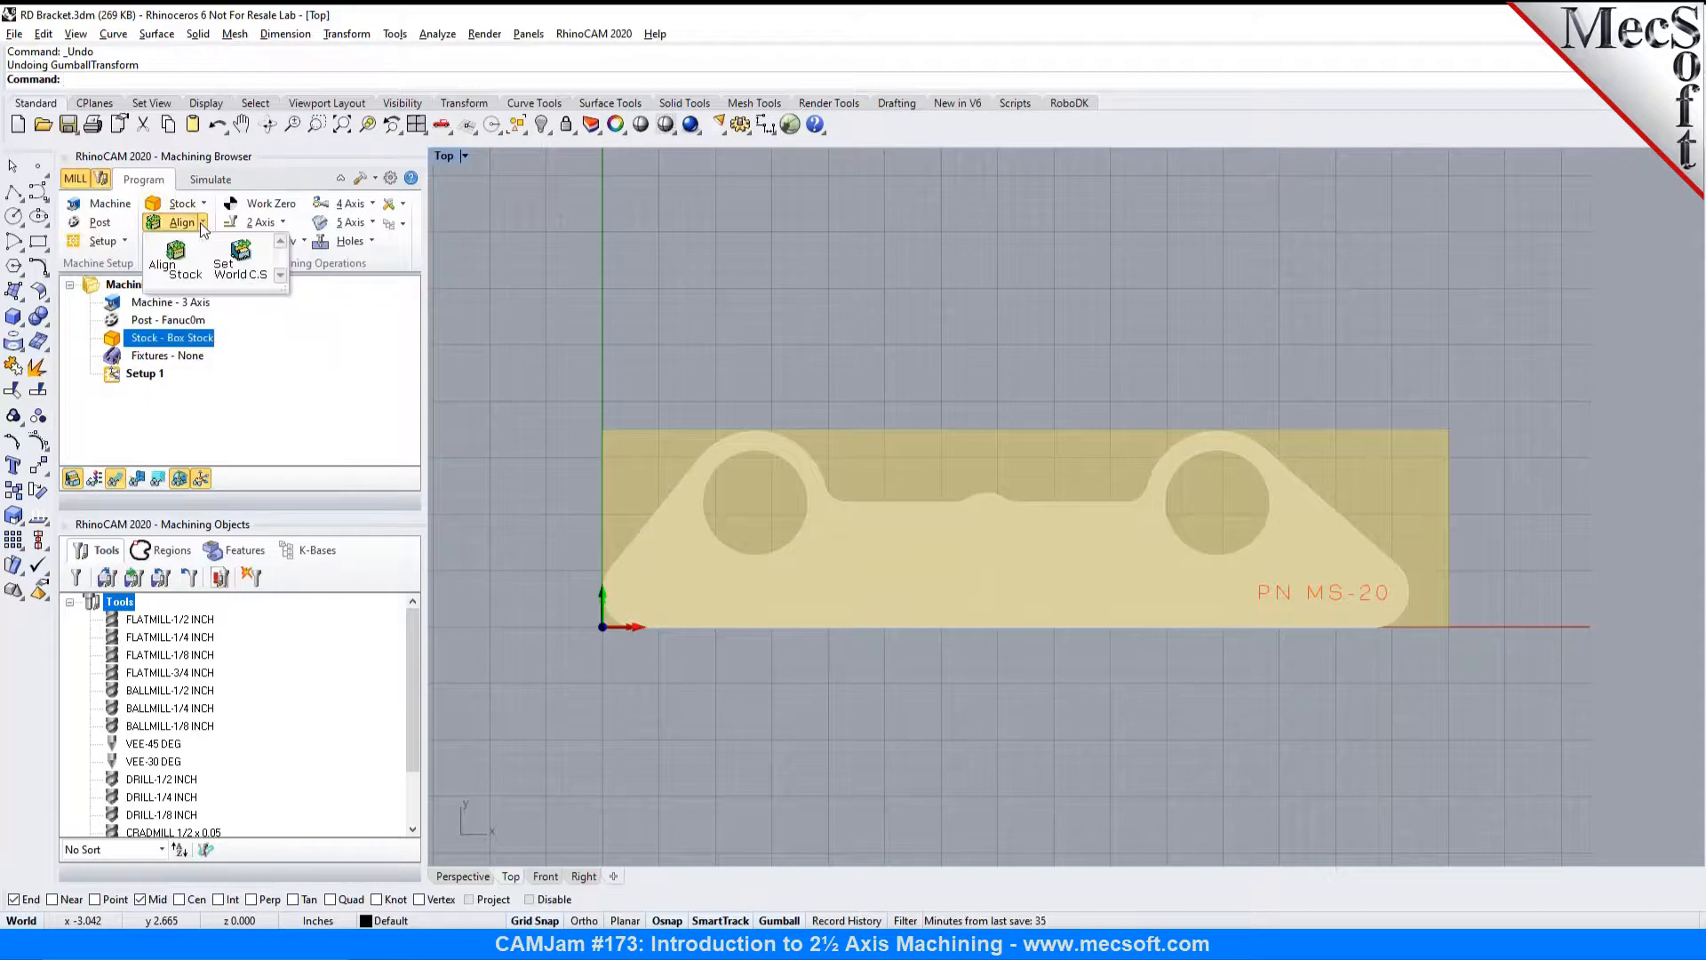
left_click(183, 267)
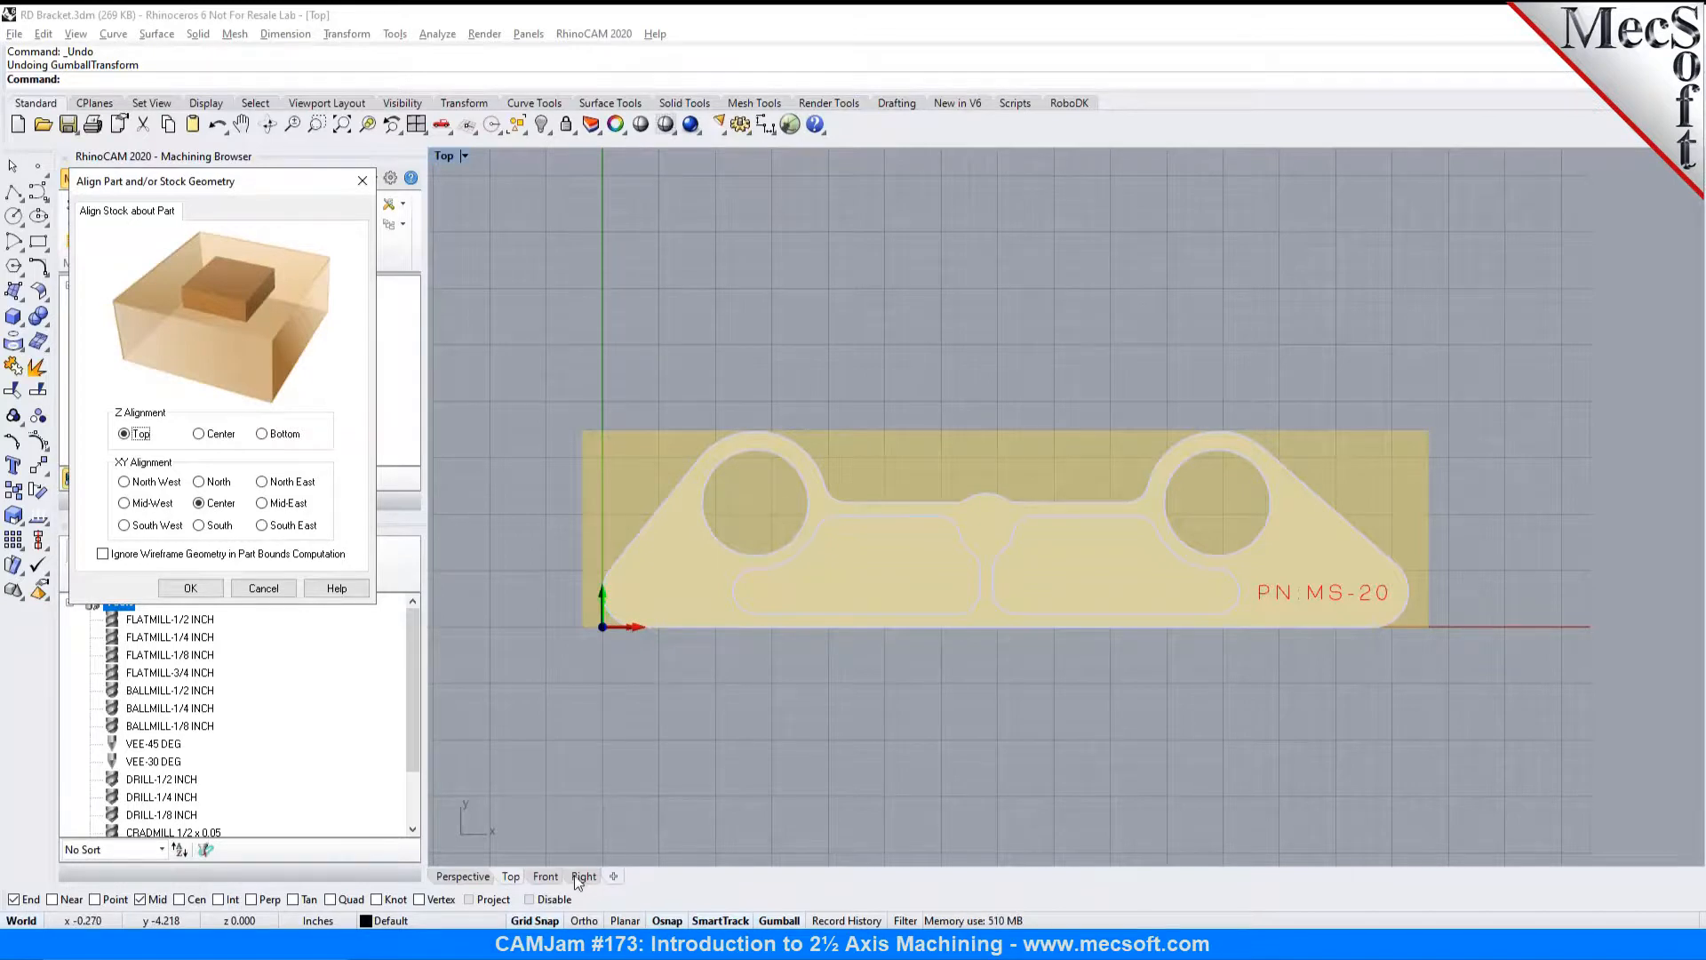
left_click(548, 877)
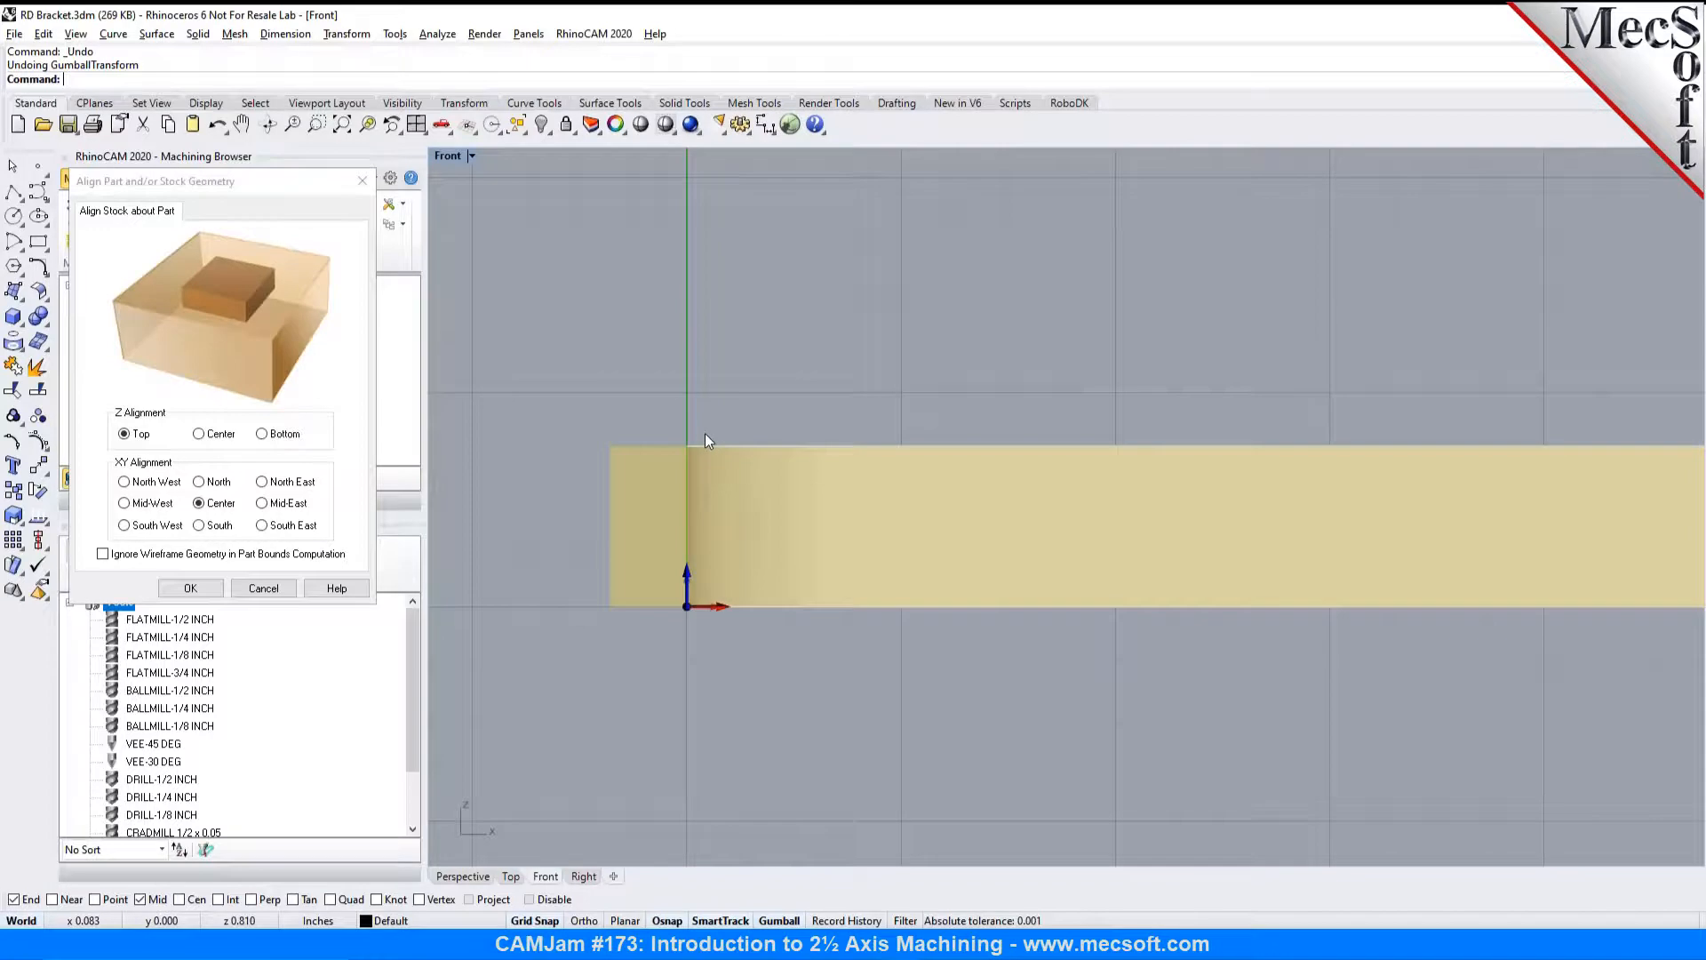
left_click(262, 435)
scroll(689, 449, "up", 3)
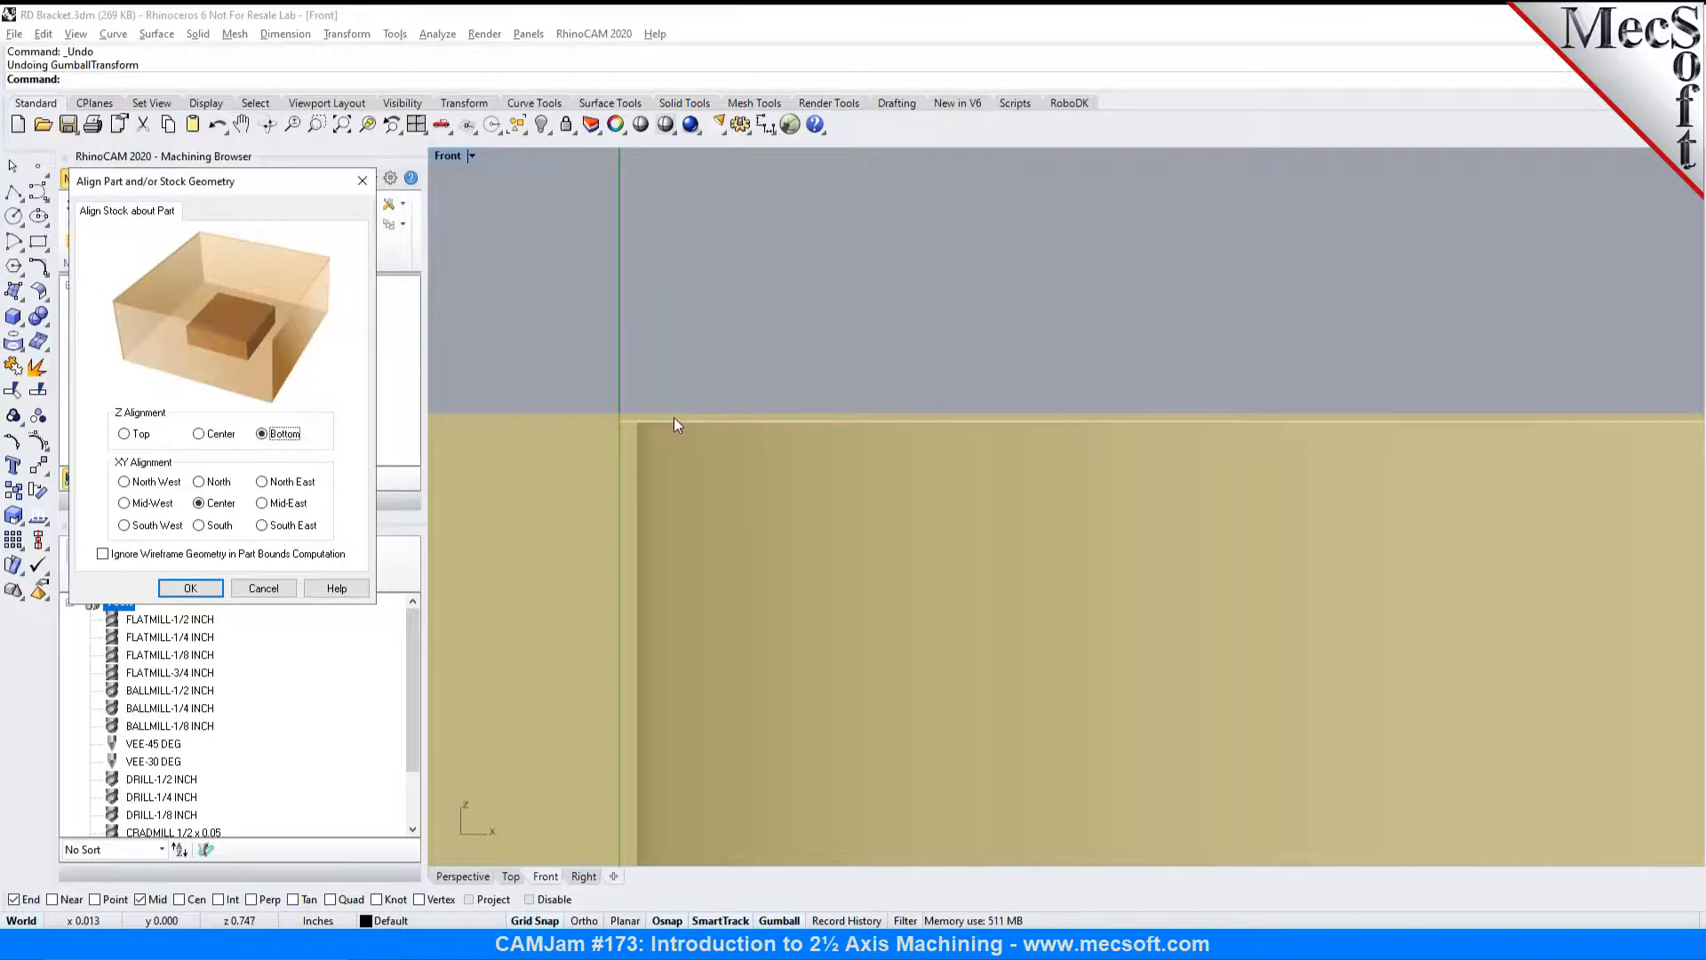
scroll(606, 363, "down", 3)
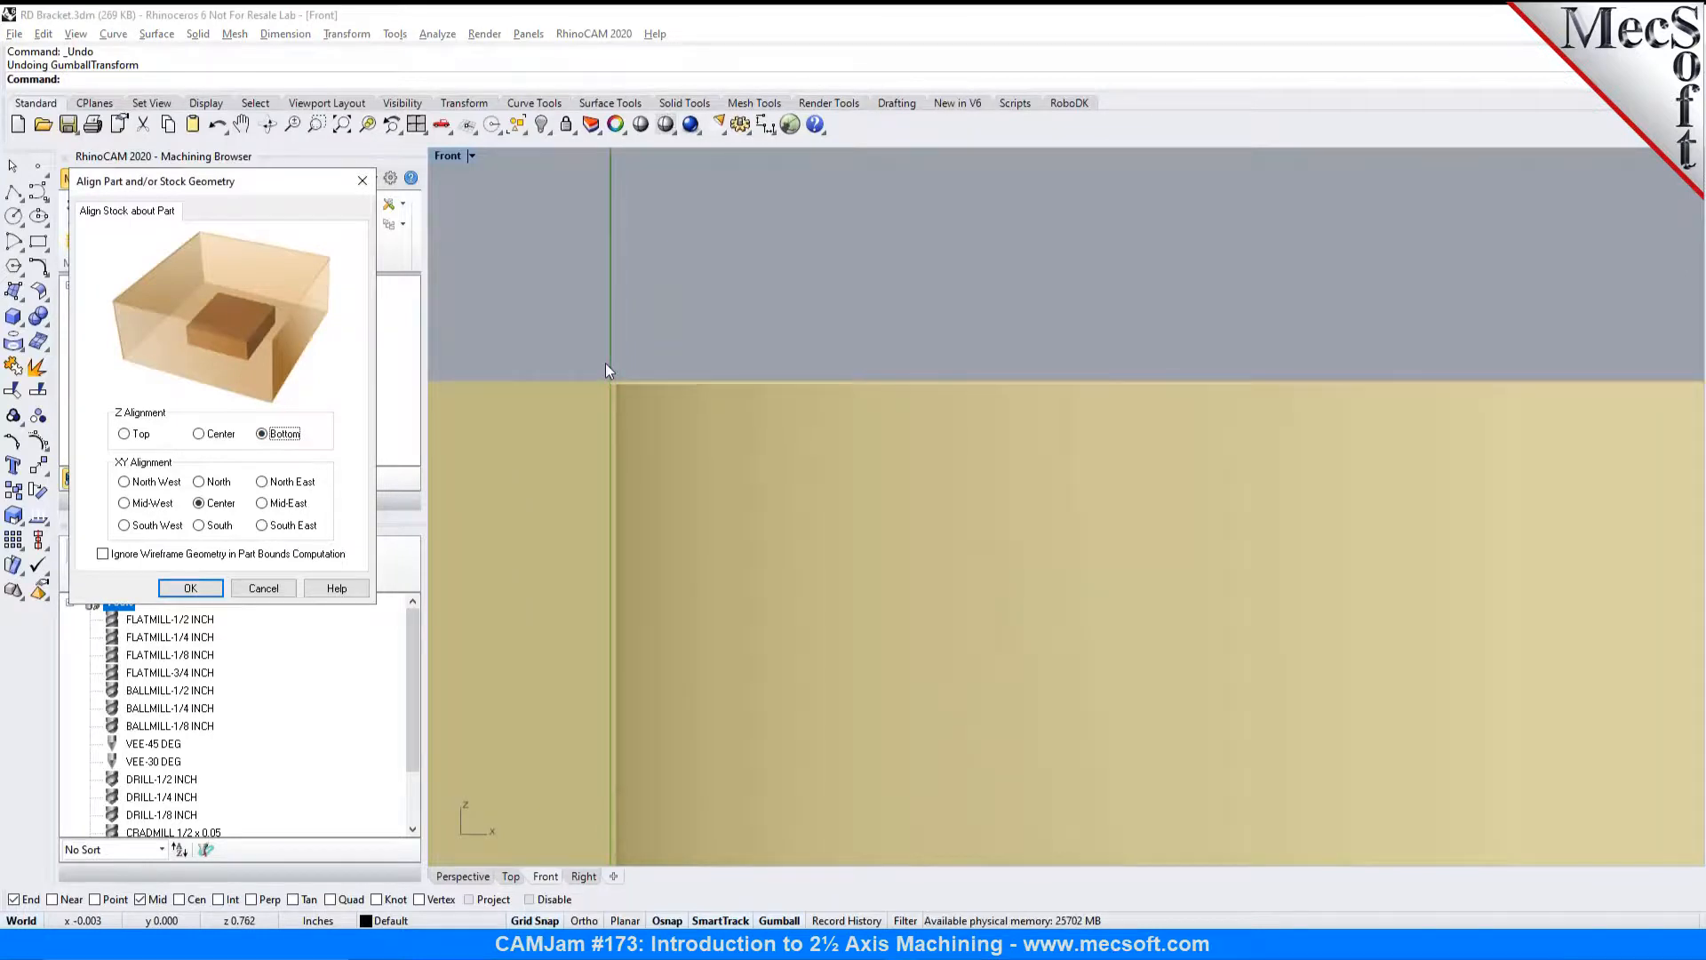
scroll(608, 362, "down", 3)
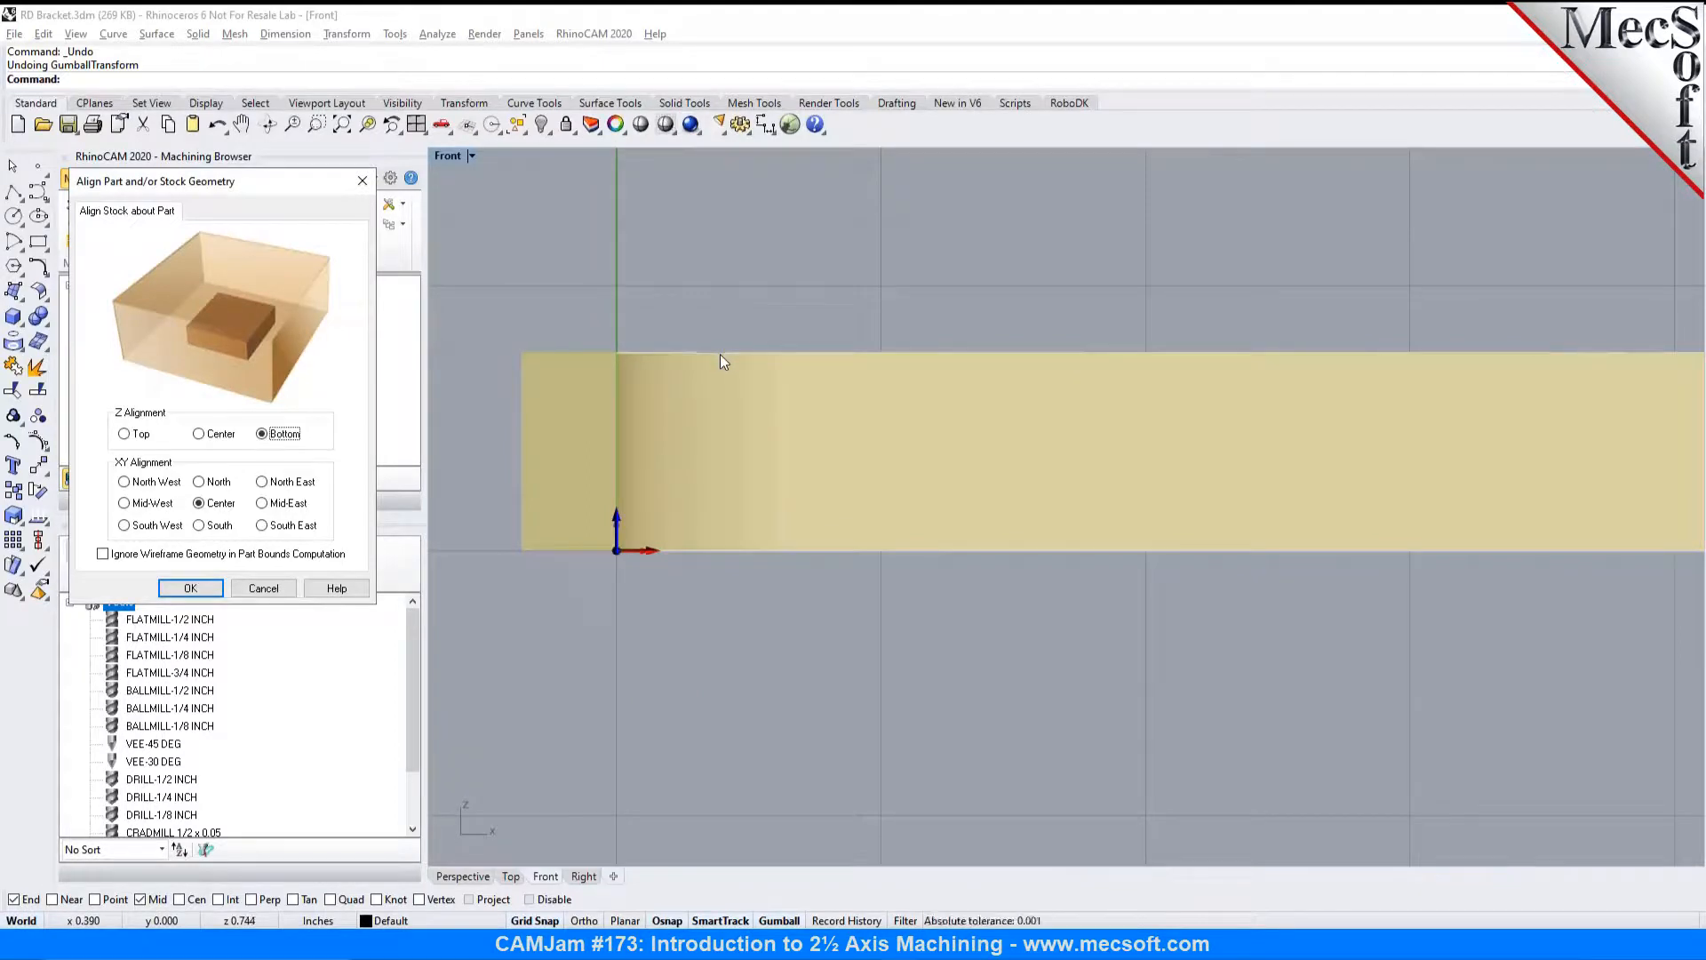
Step: Preview the Mid-West, South West, South, South East and Mid-East XY alignments in the top view, and apply the Center alignment
left_click(511, 876)
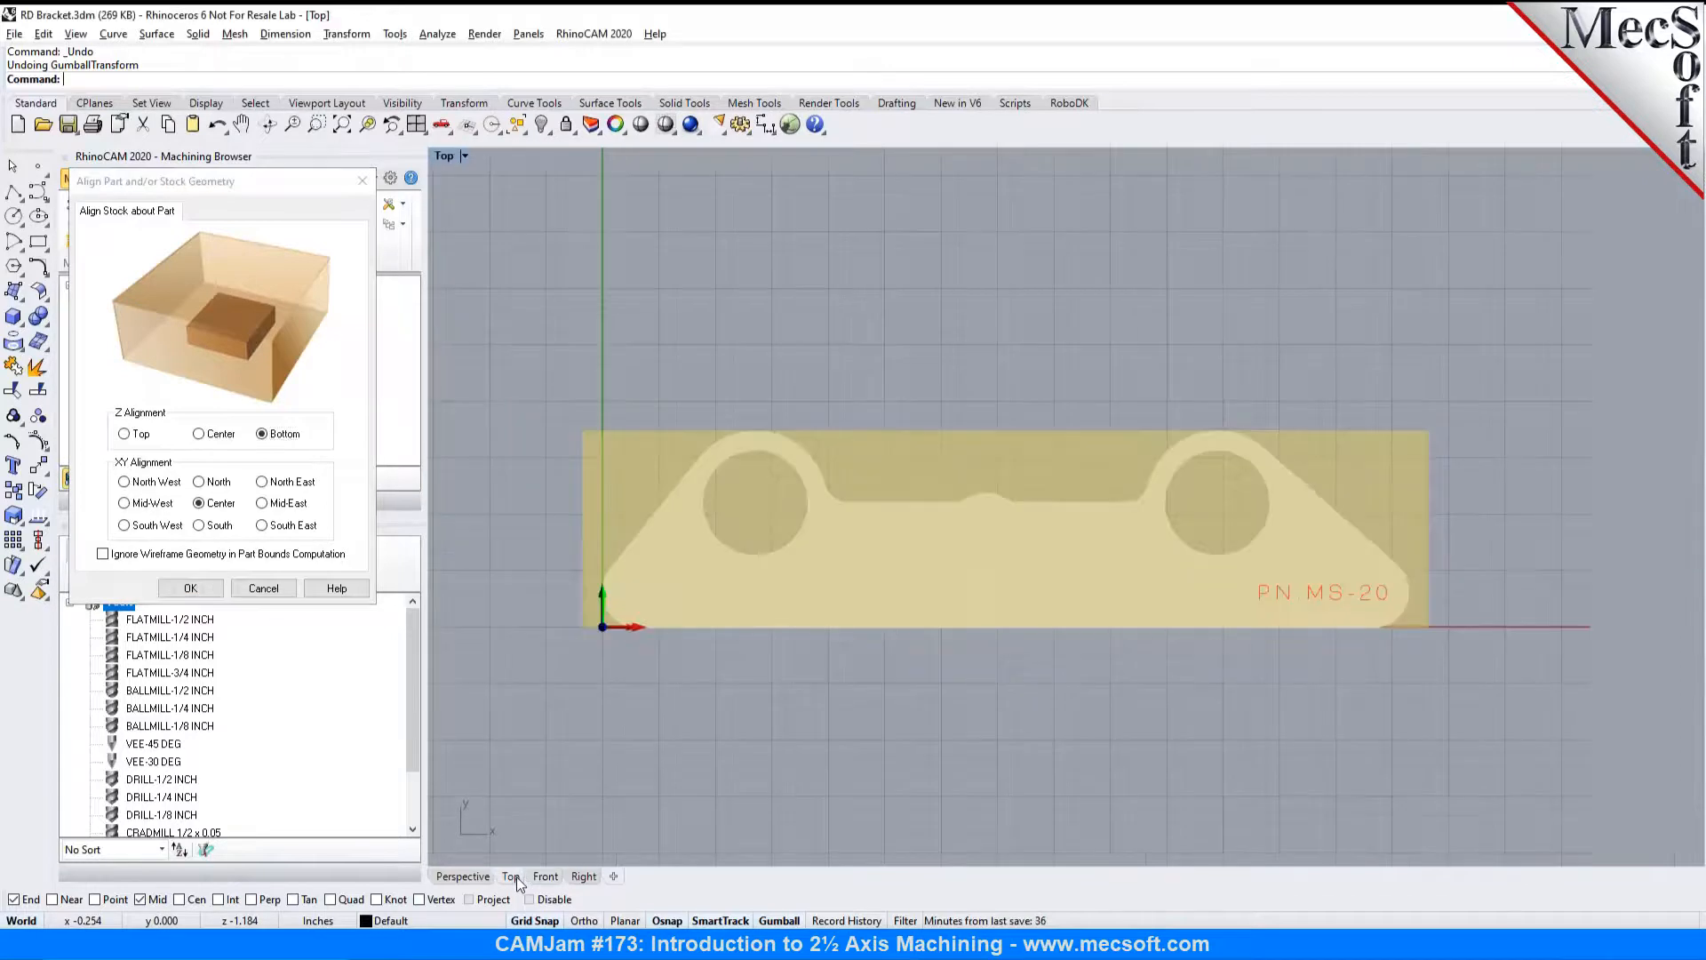
left_click(211, 511)
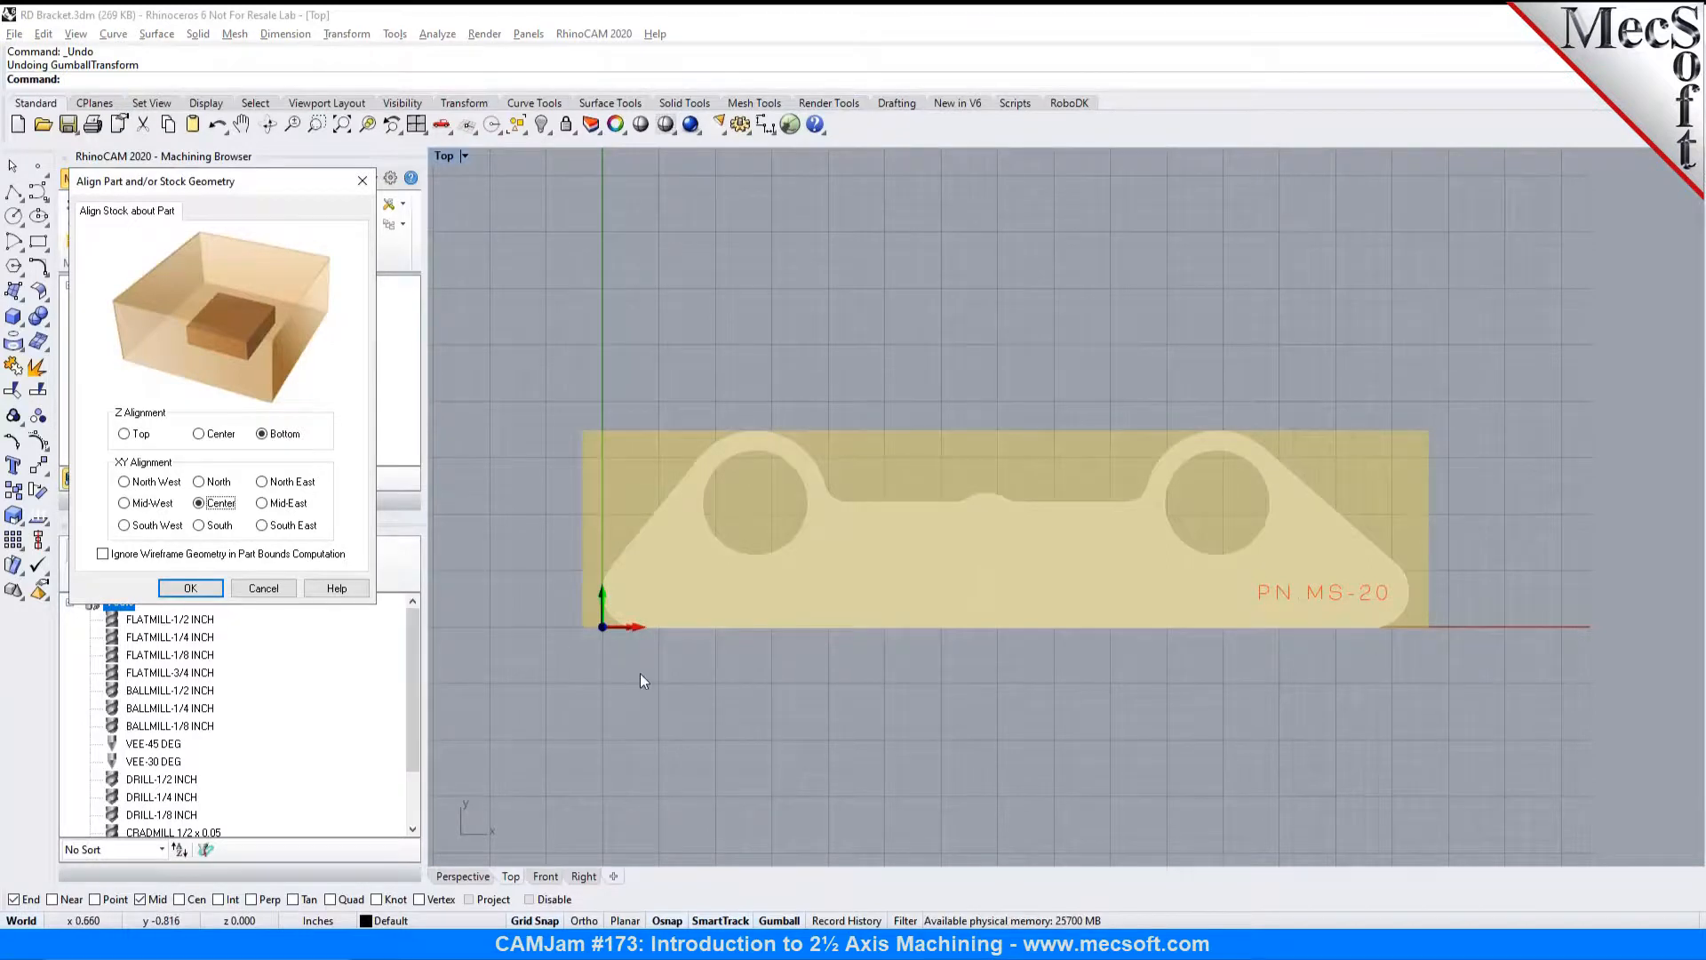
left_click(125, 503)
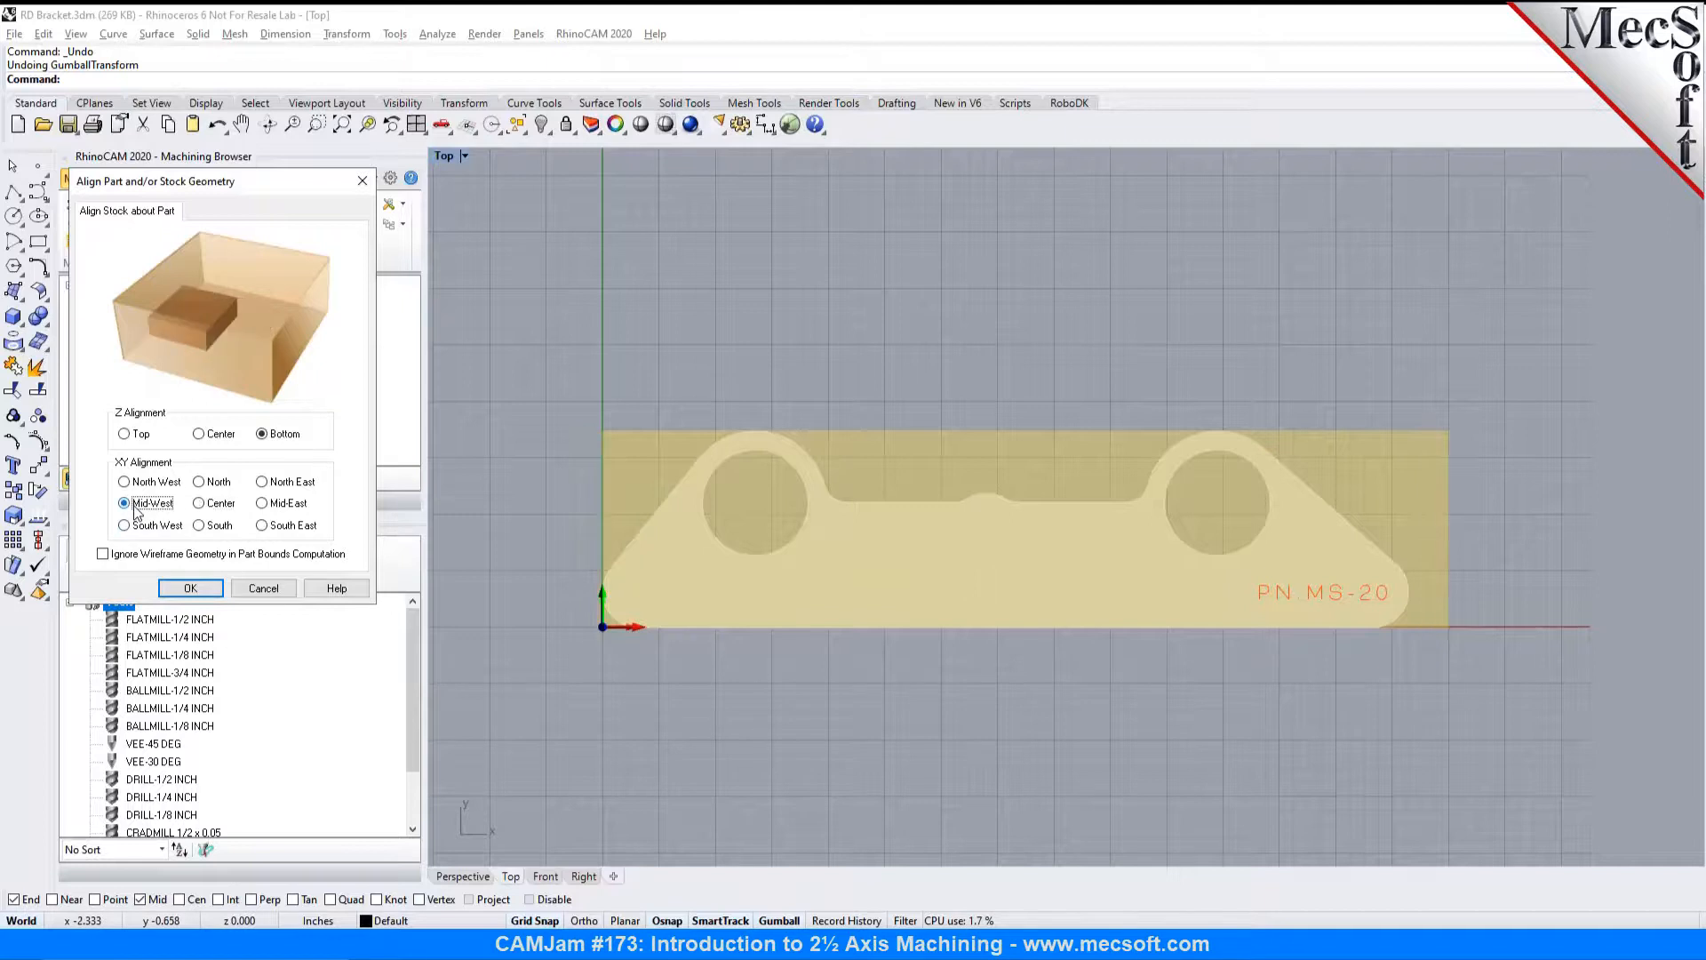
left_click(134, 526)
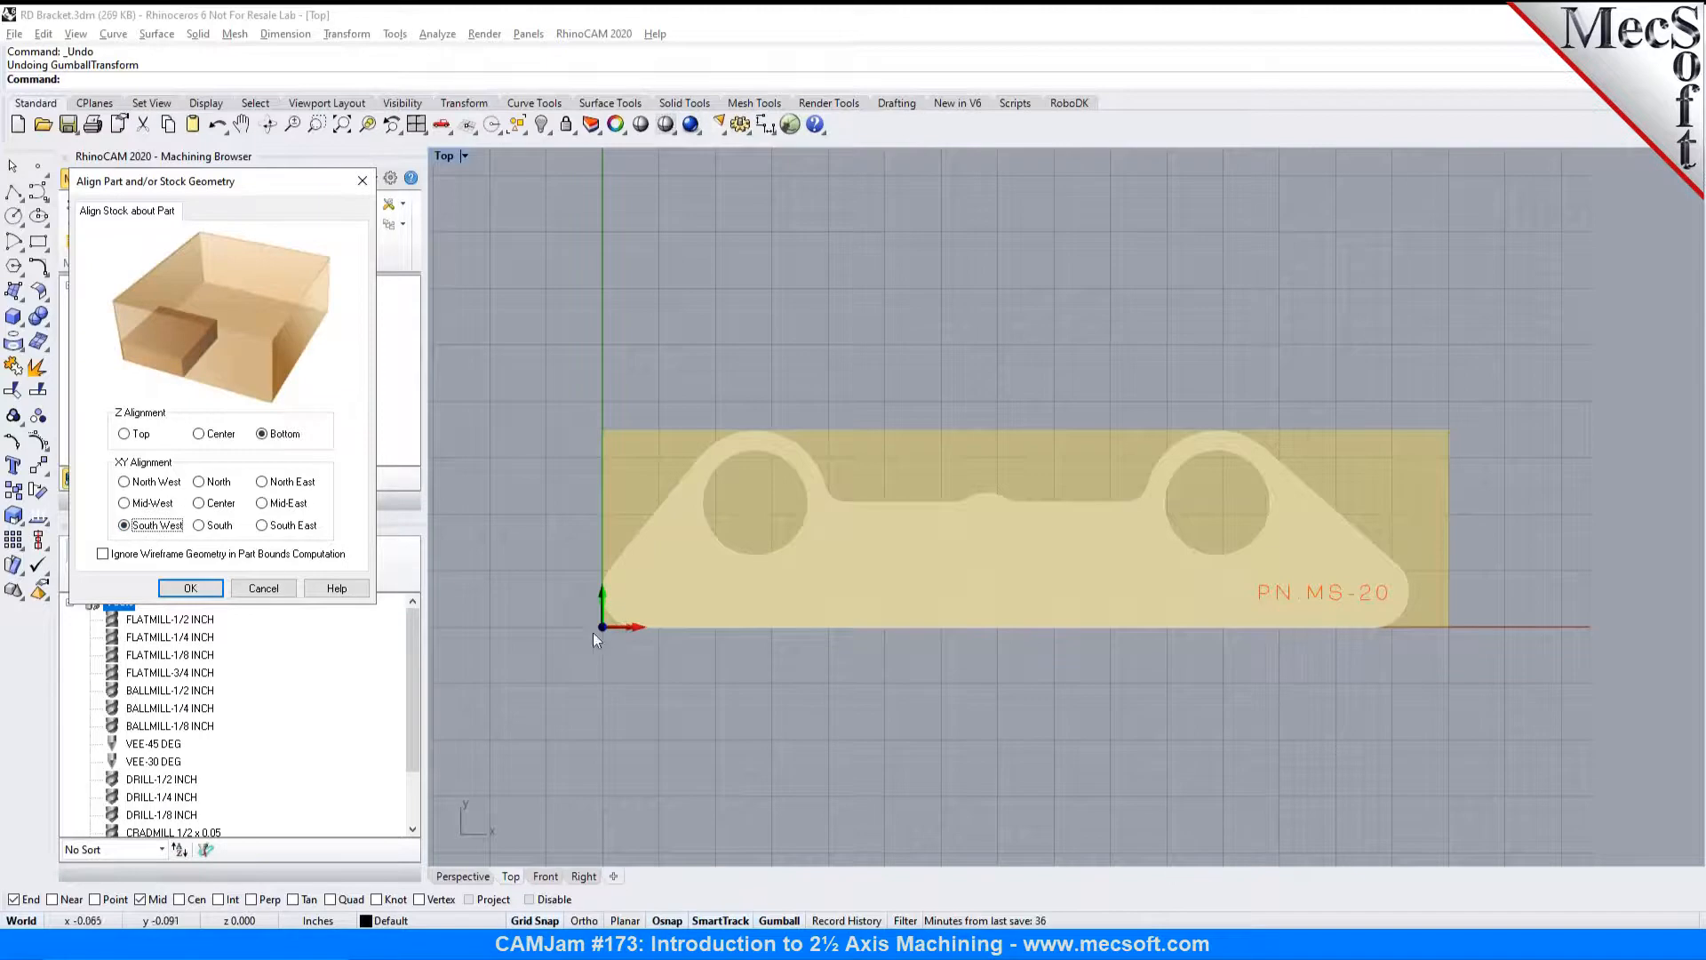
left_click(219, 527)
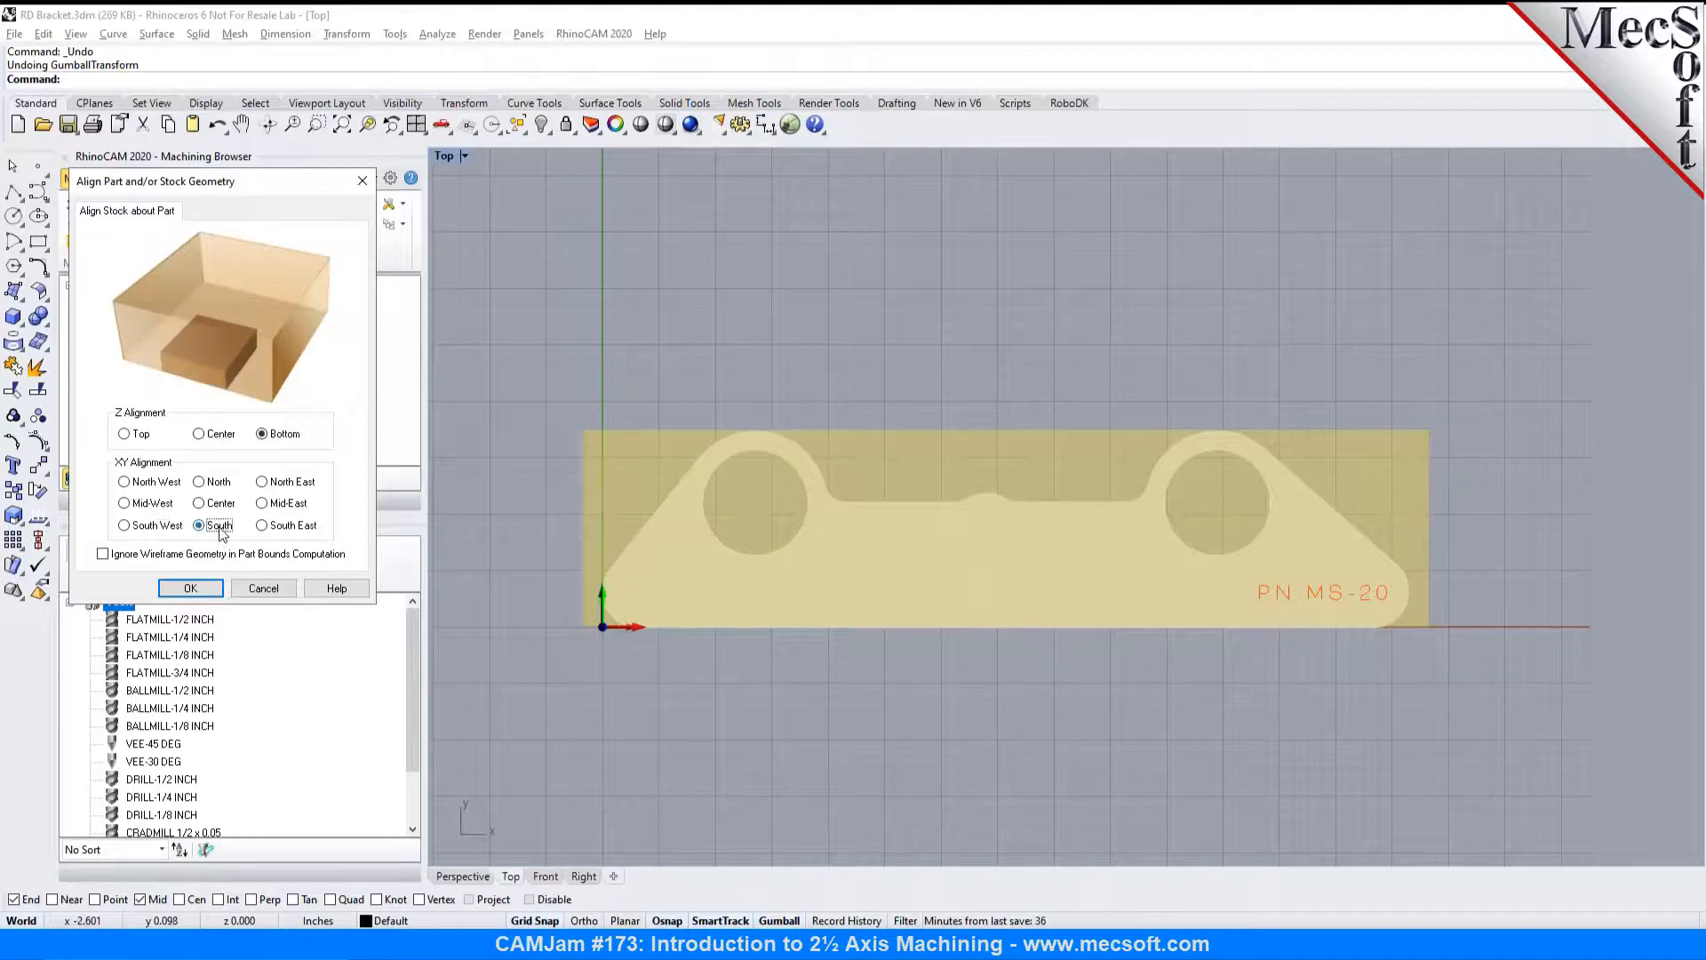
left_click(275, 526)
left_click(275, 504)
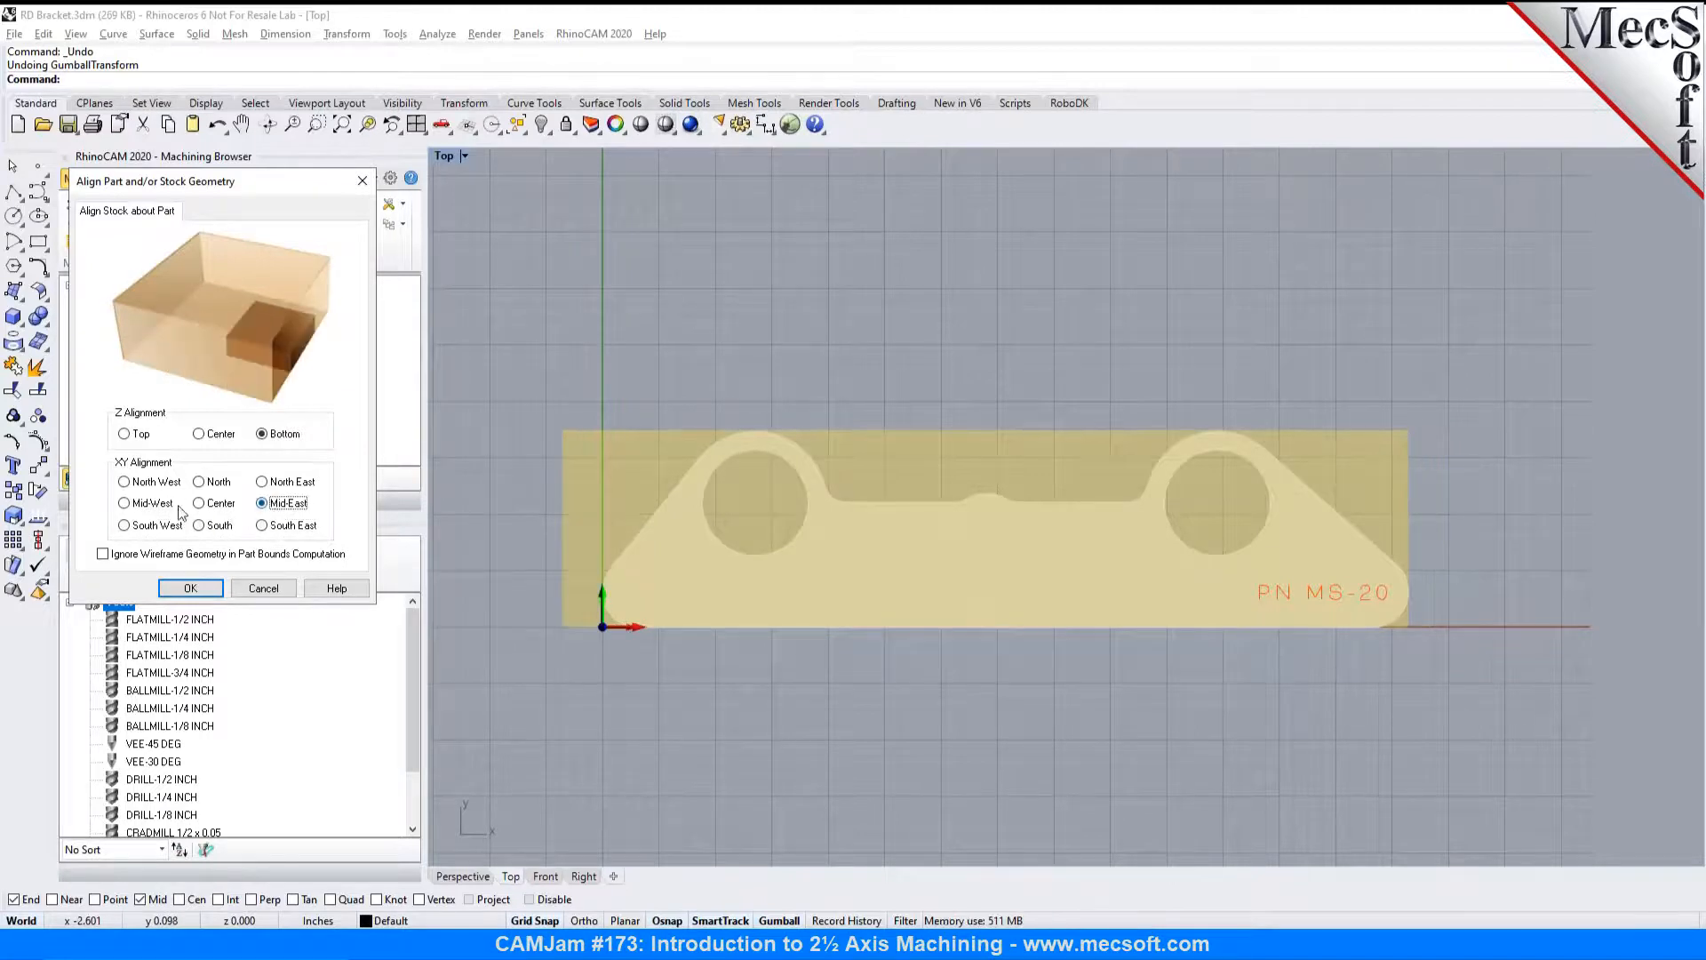
left_click(205, 504)
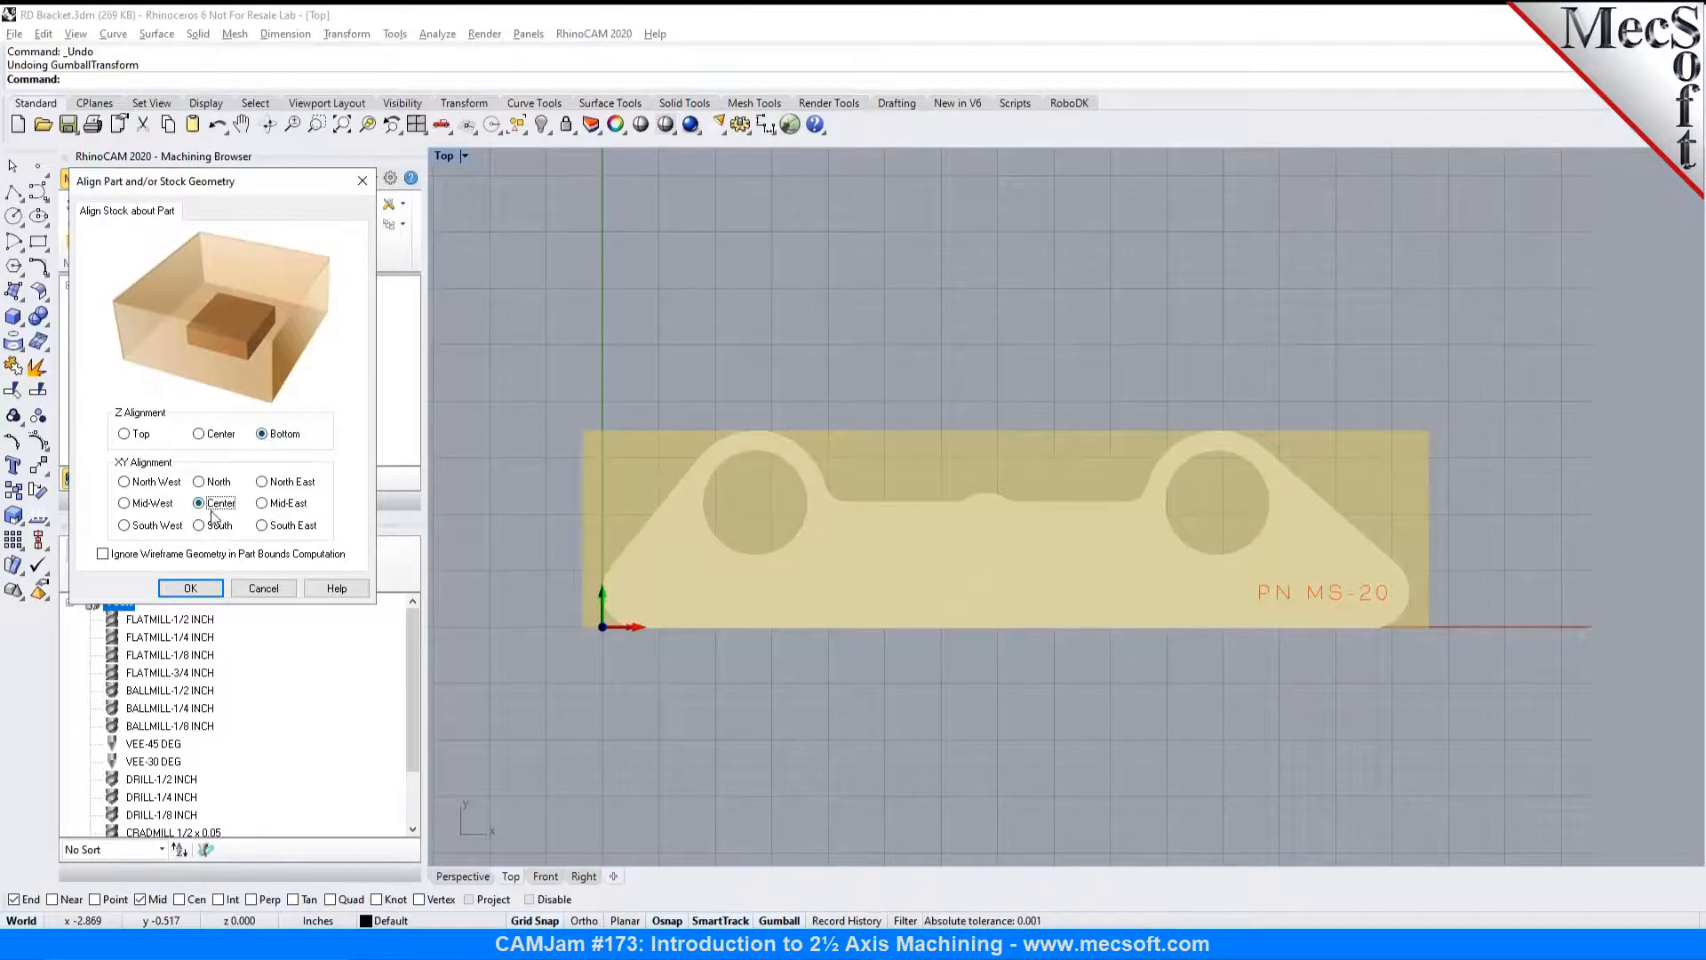
left_click(190, 588)
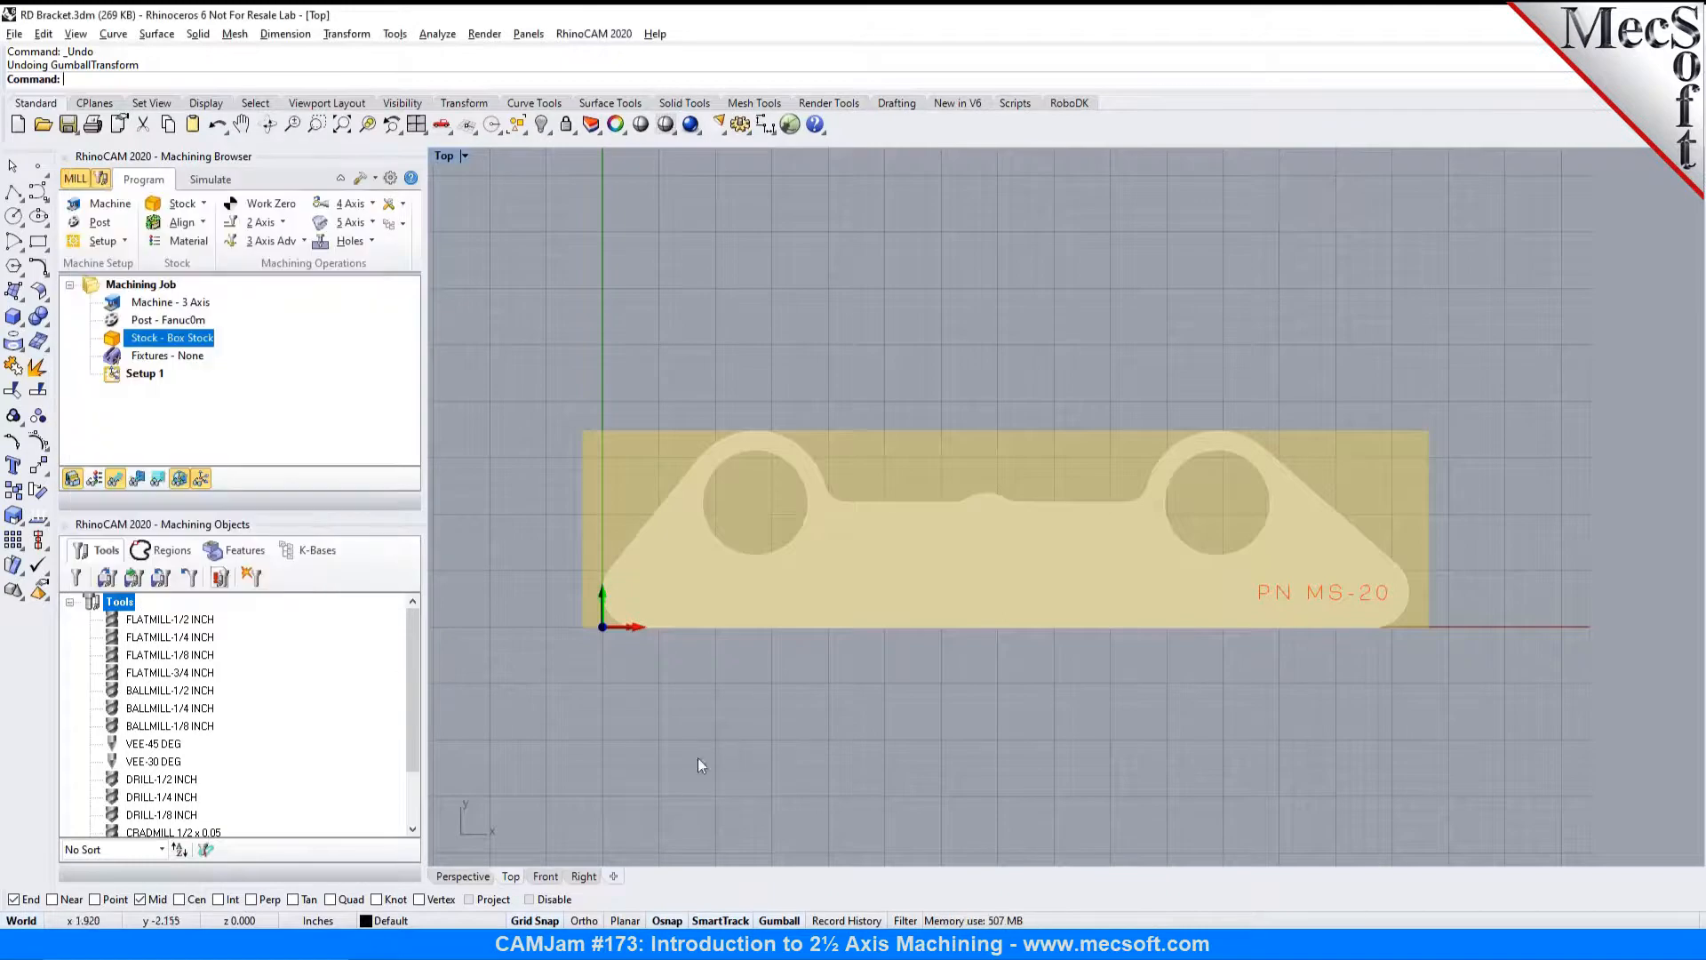
Step: Examine the aligned stock around the bracket in the perspective view and in the simulation display
left_click(463, 877)
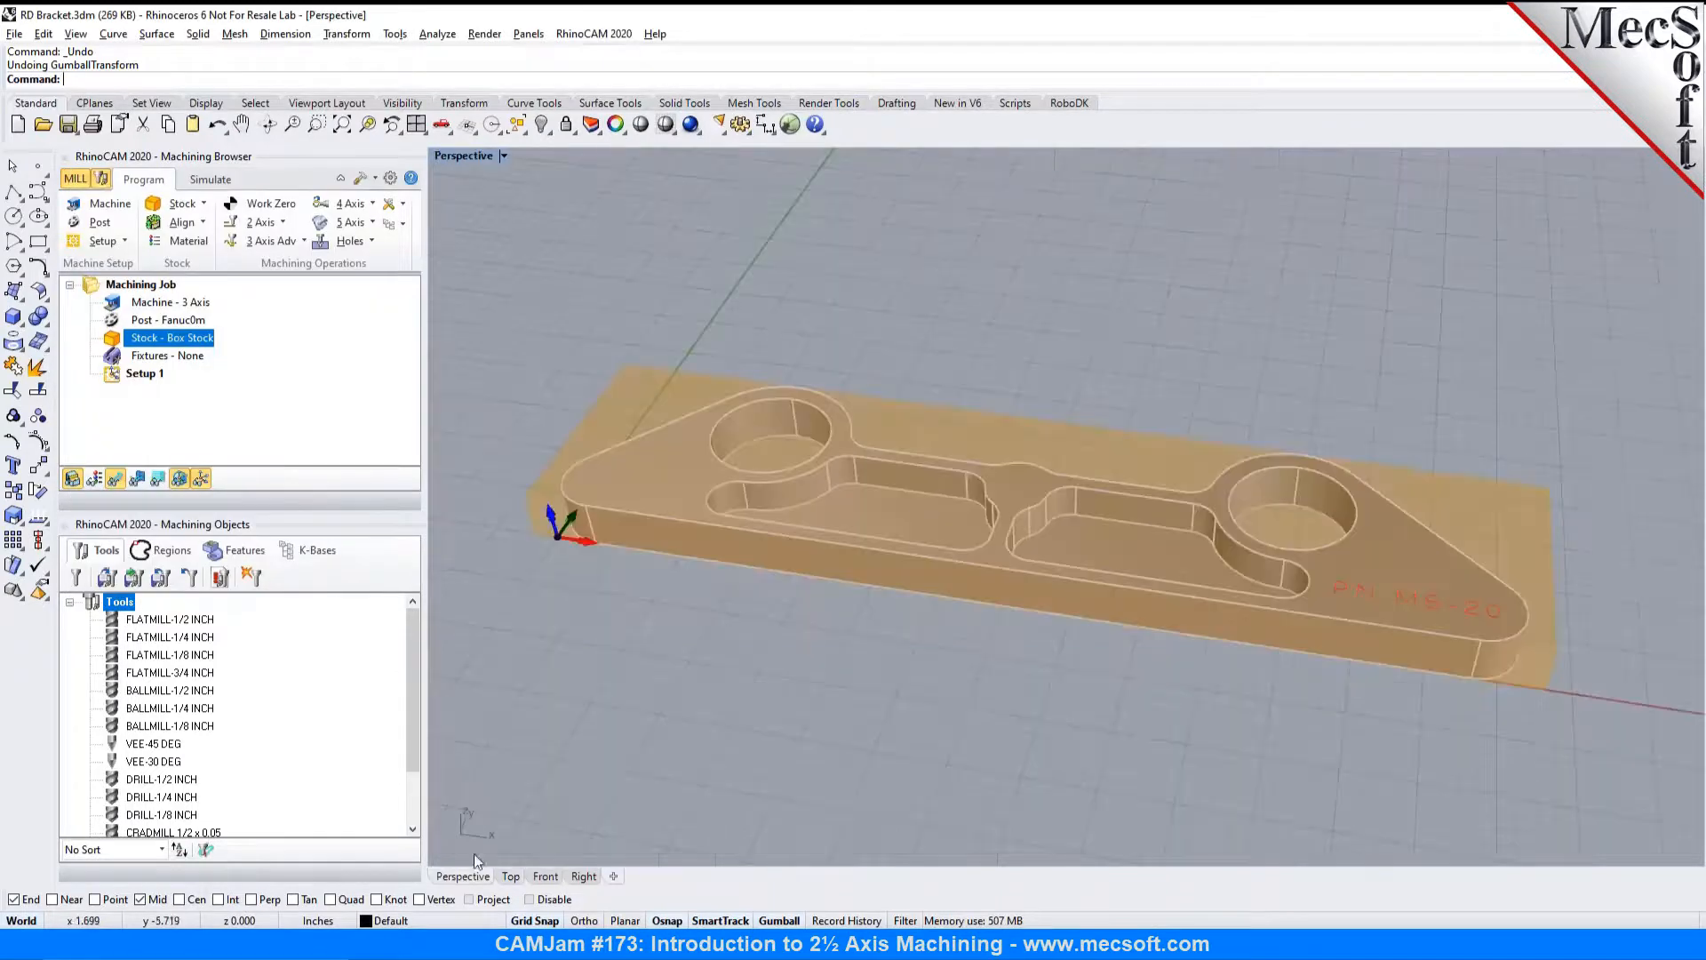
right_click_drag(864, 702, 793, 643)
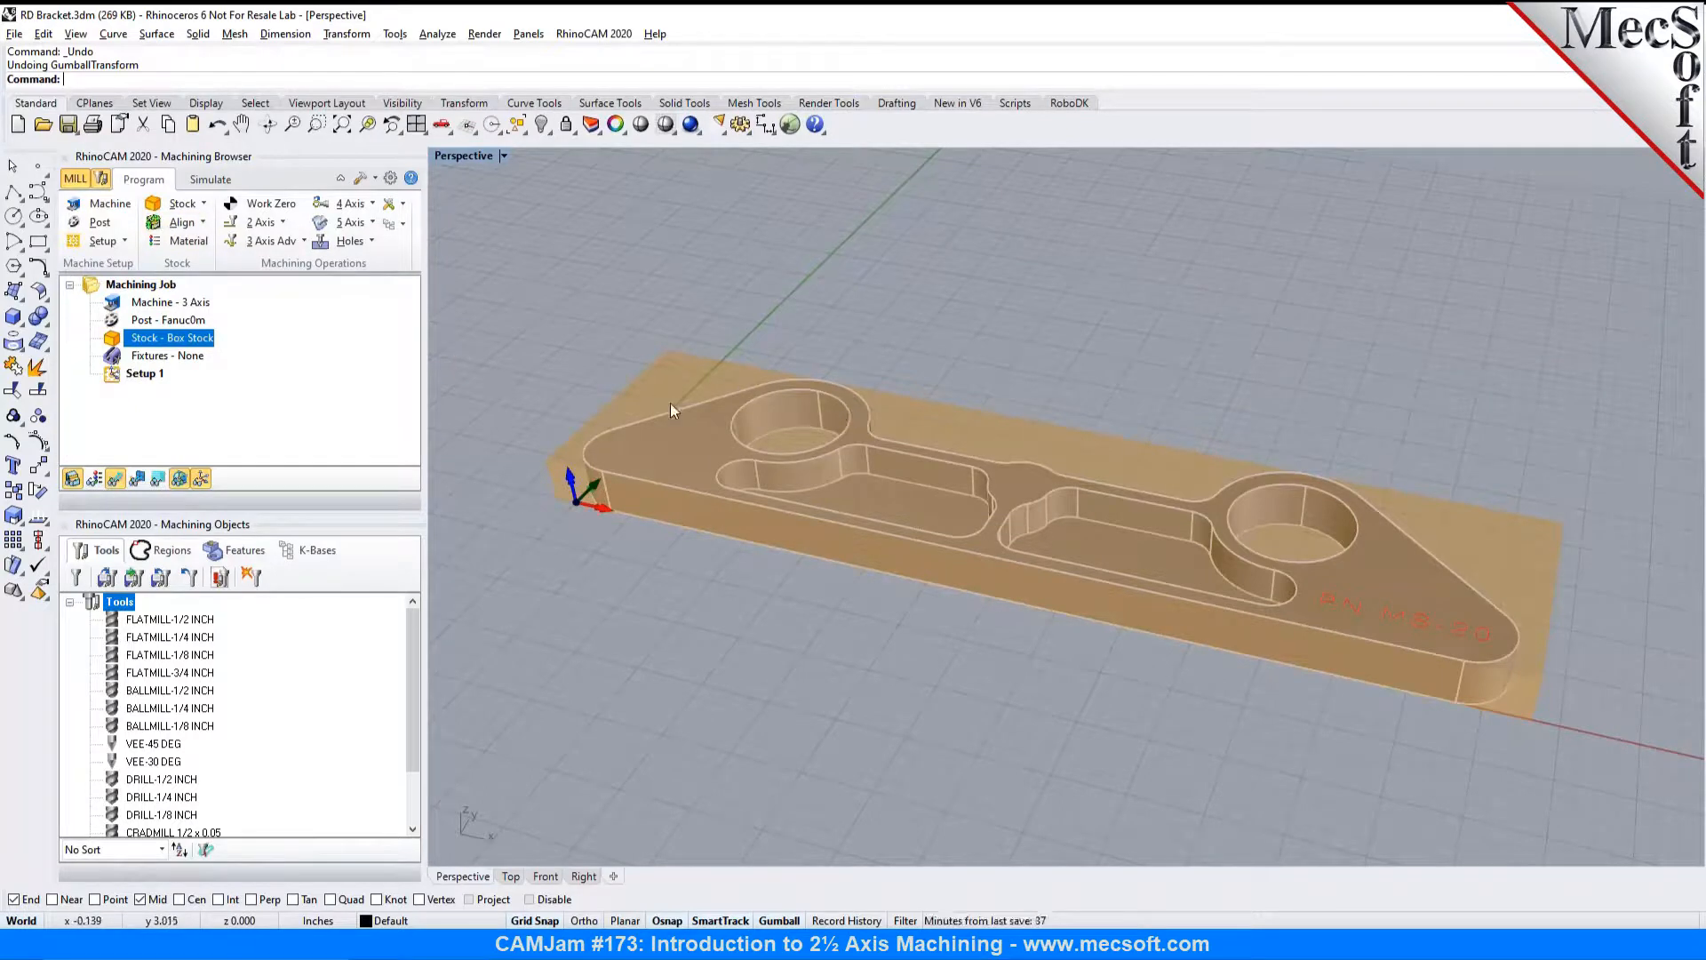
left_click(208, 181)
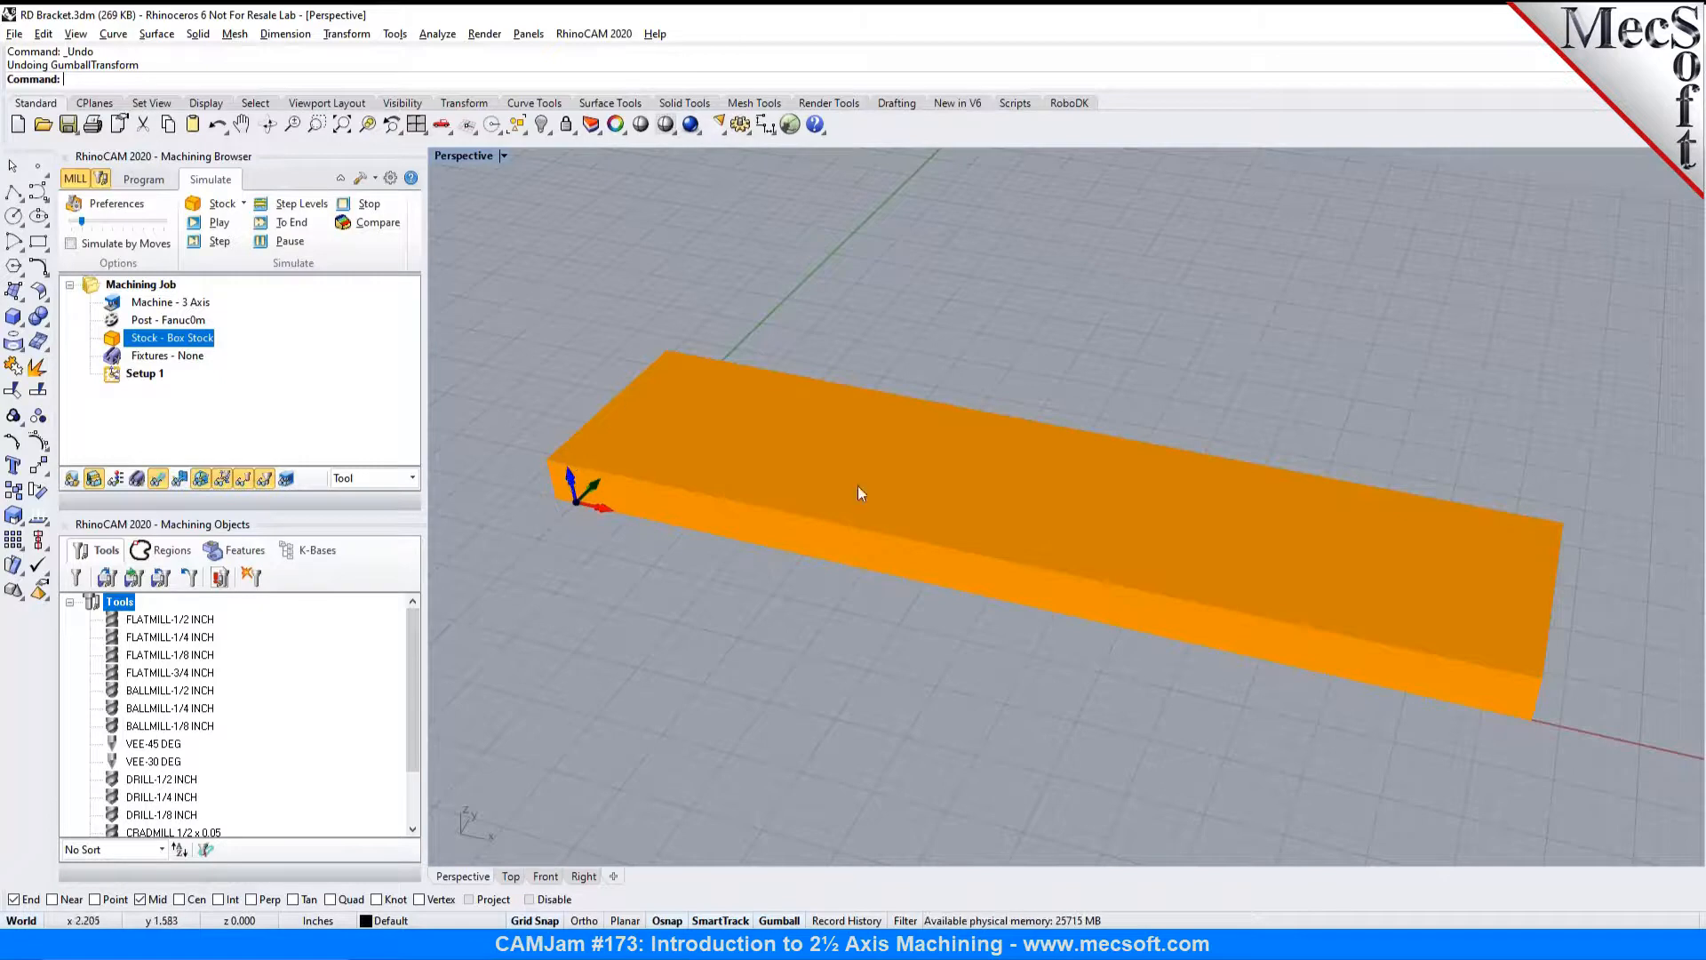
left_click(142, 180)
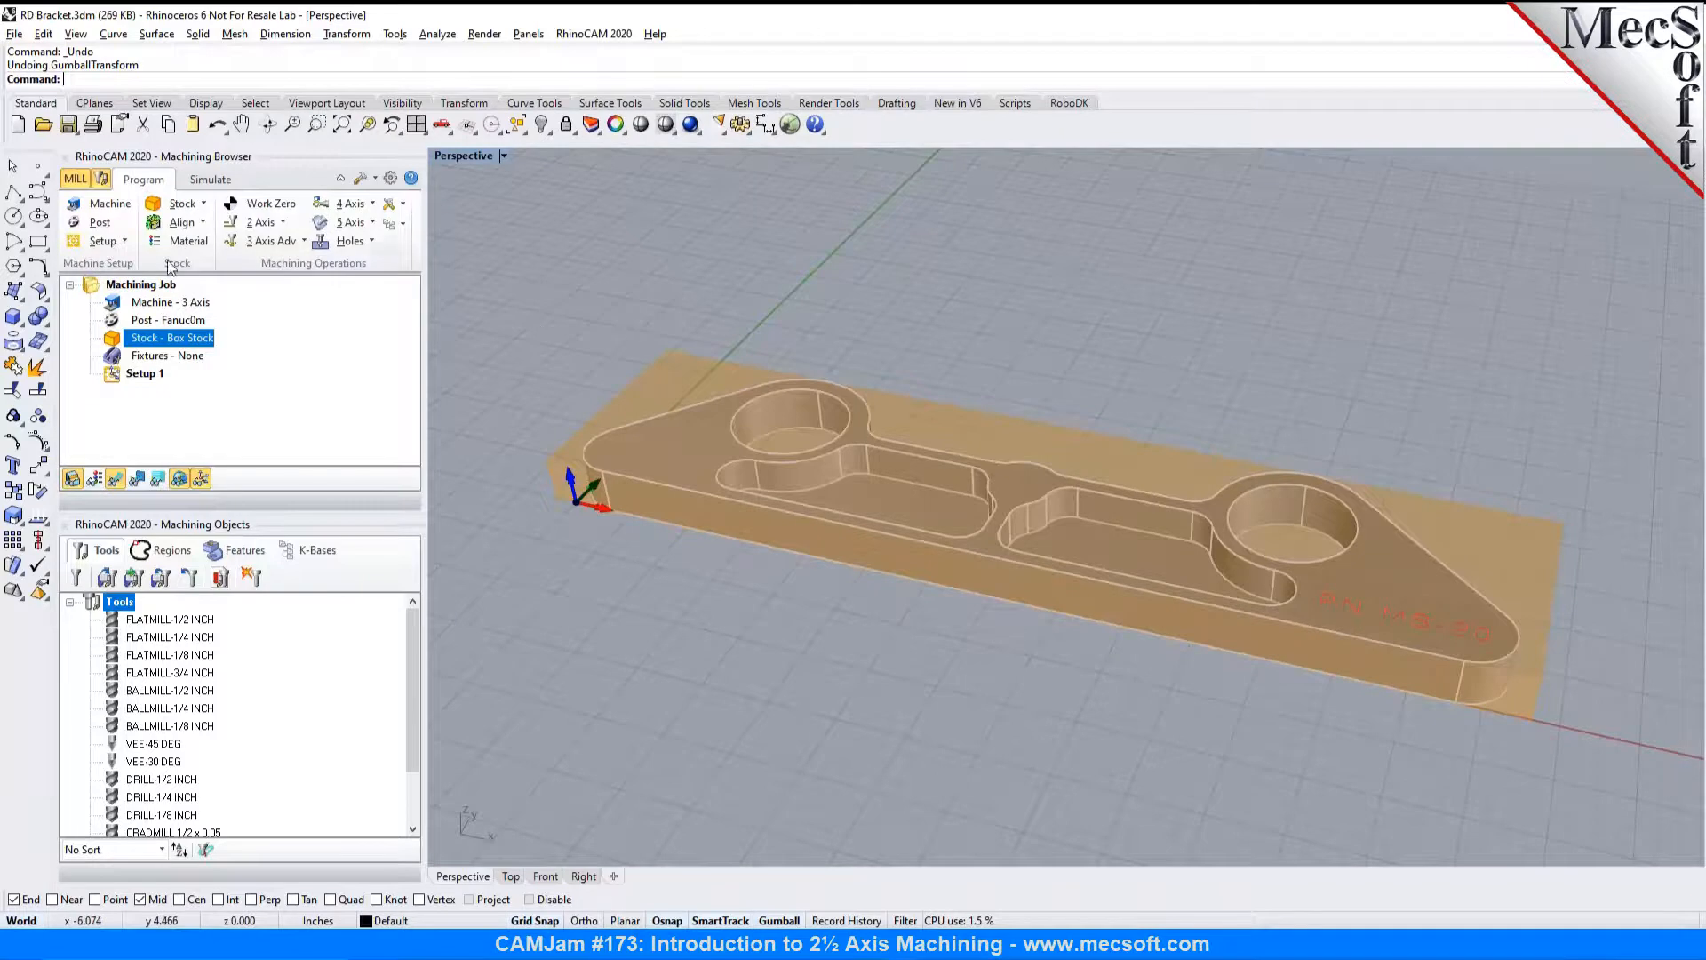
Step: Compare the stock box and part box origins, and set the WCS origin to the stock box at Highest Z, South West
left_click(203, 223)
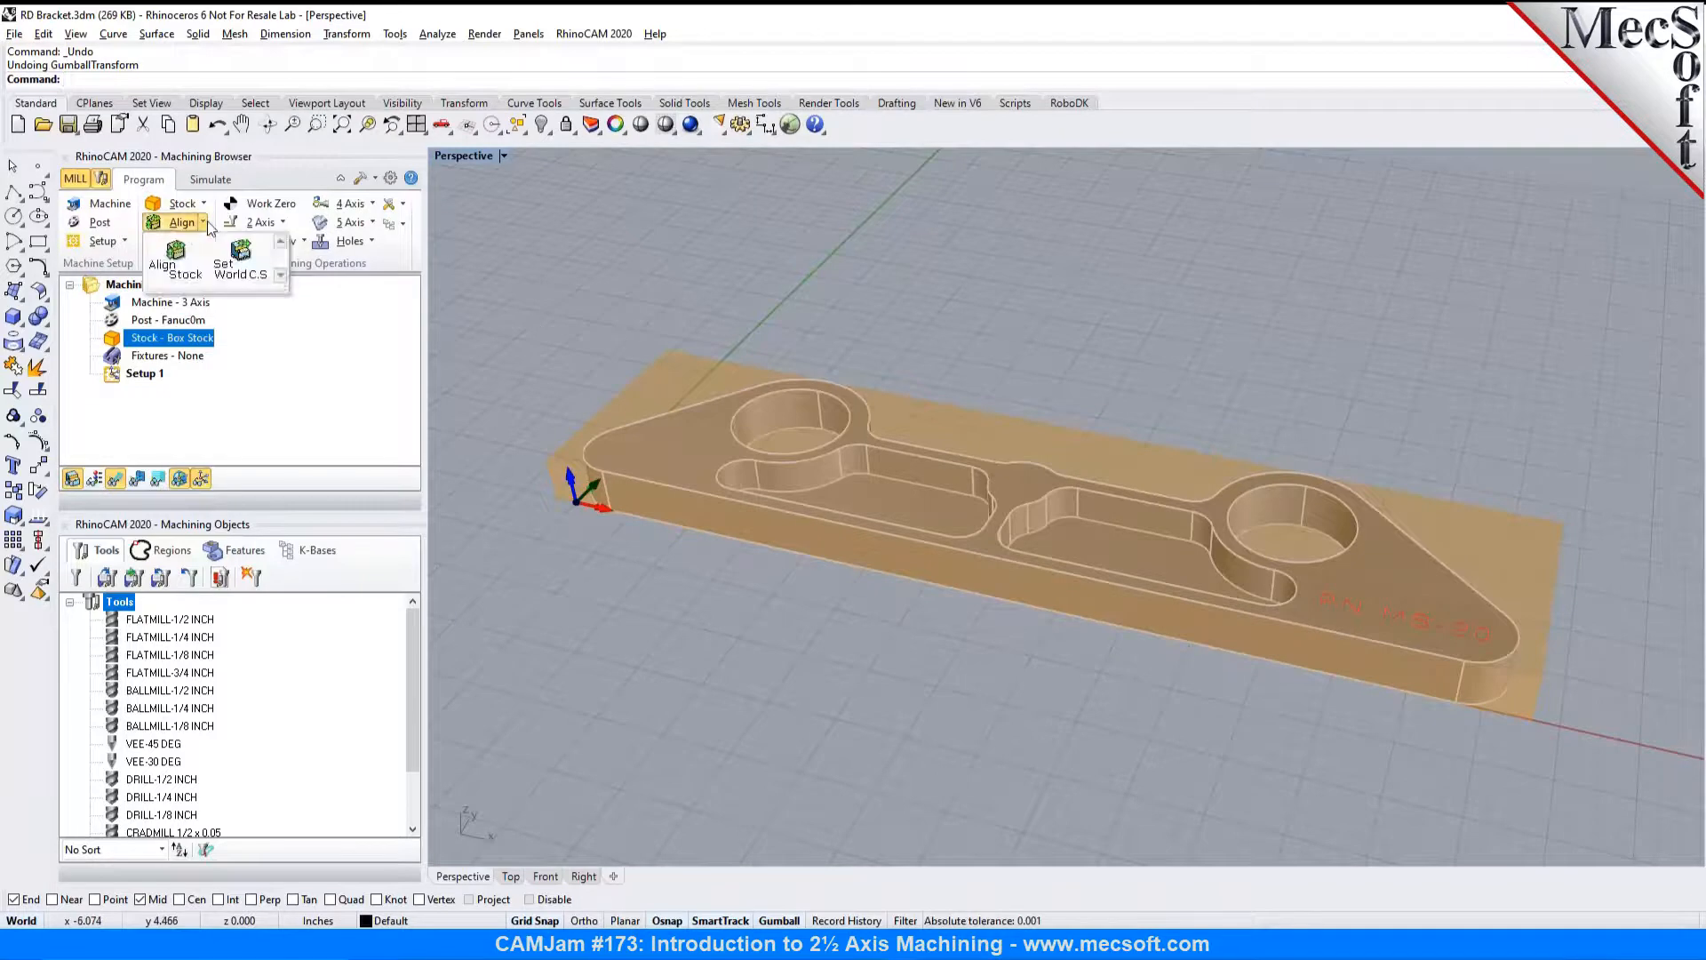
left_click(238, 266)
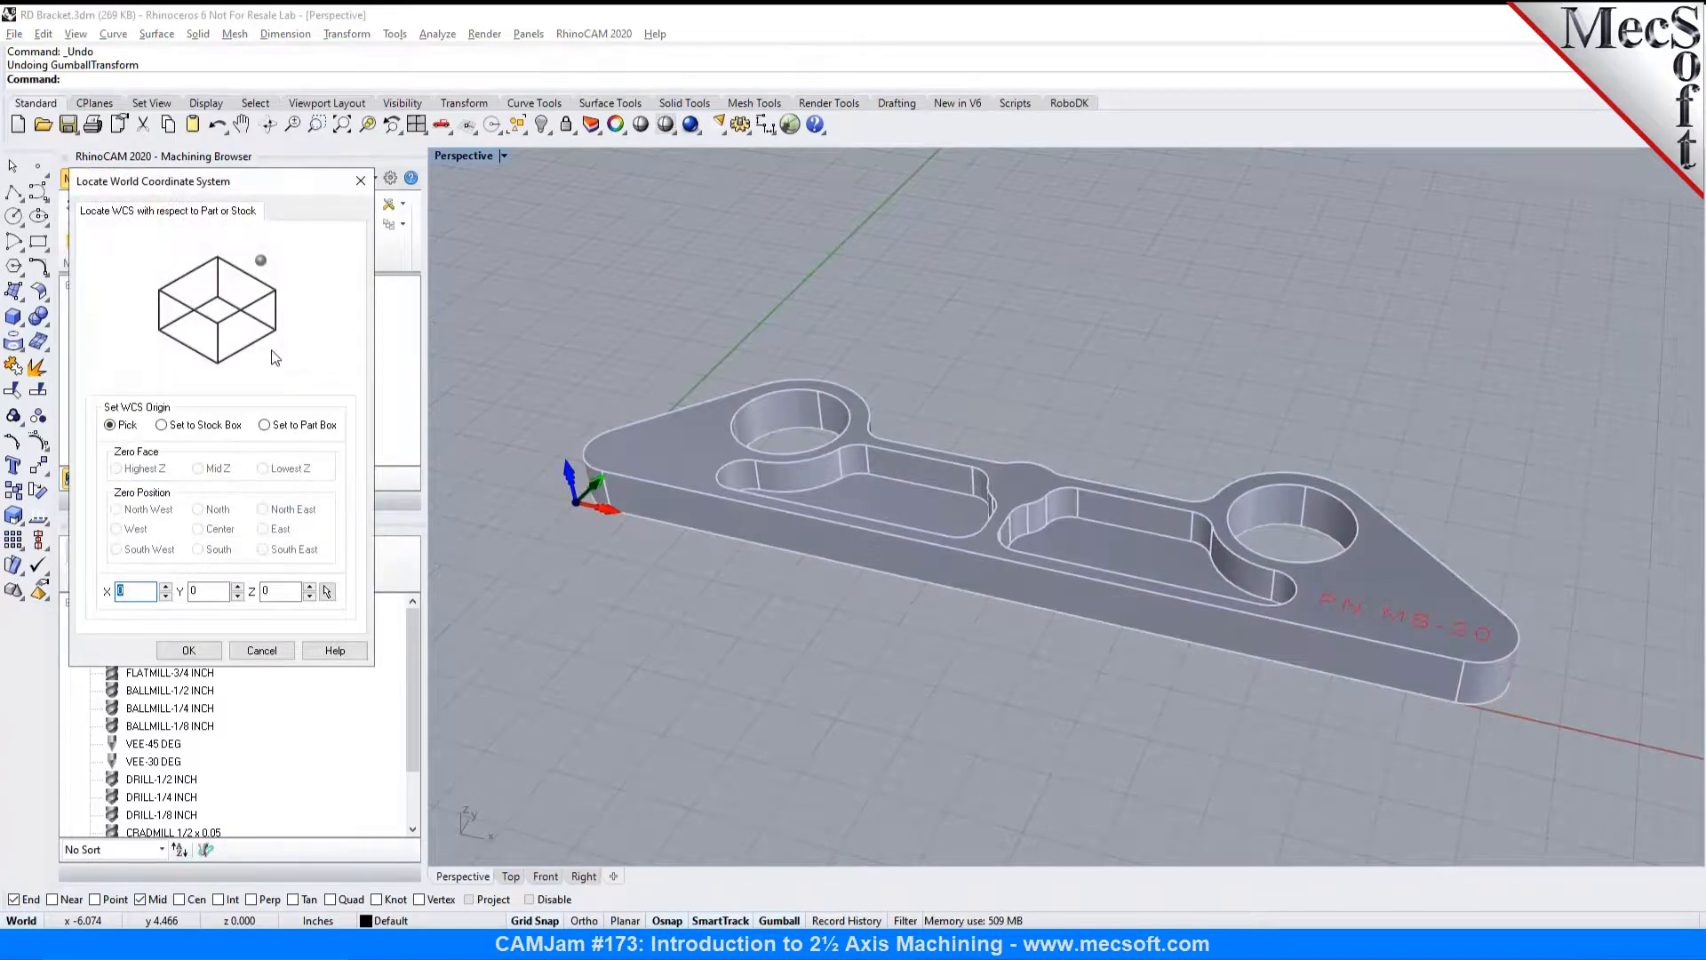
left_click(168, 428)
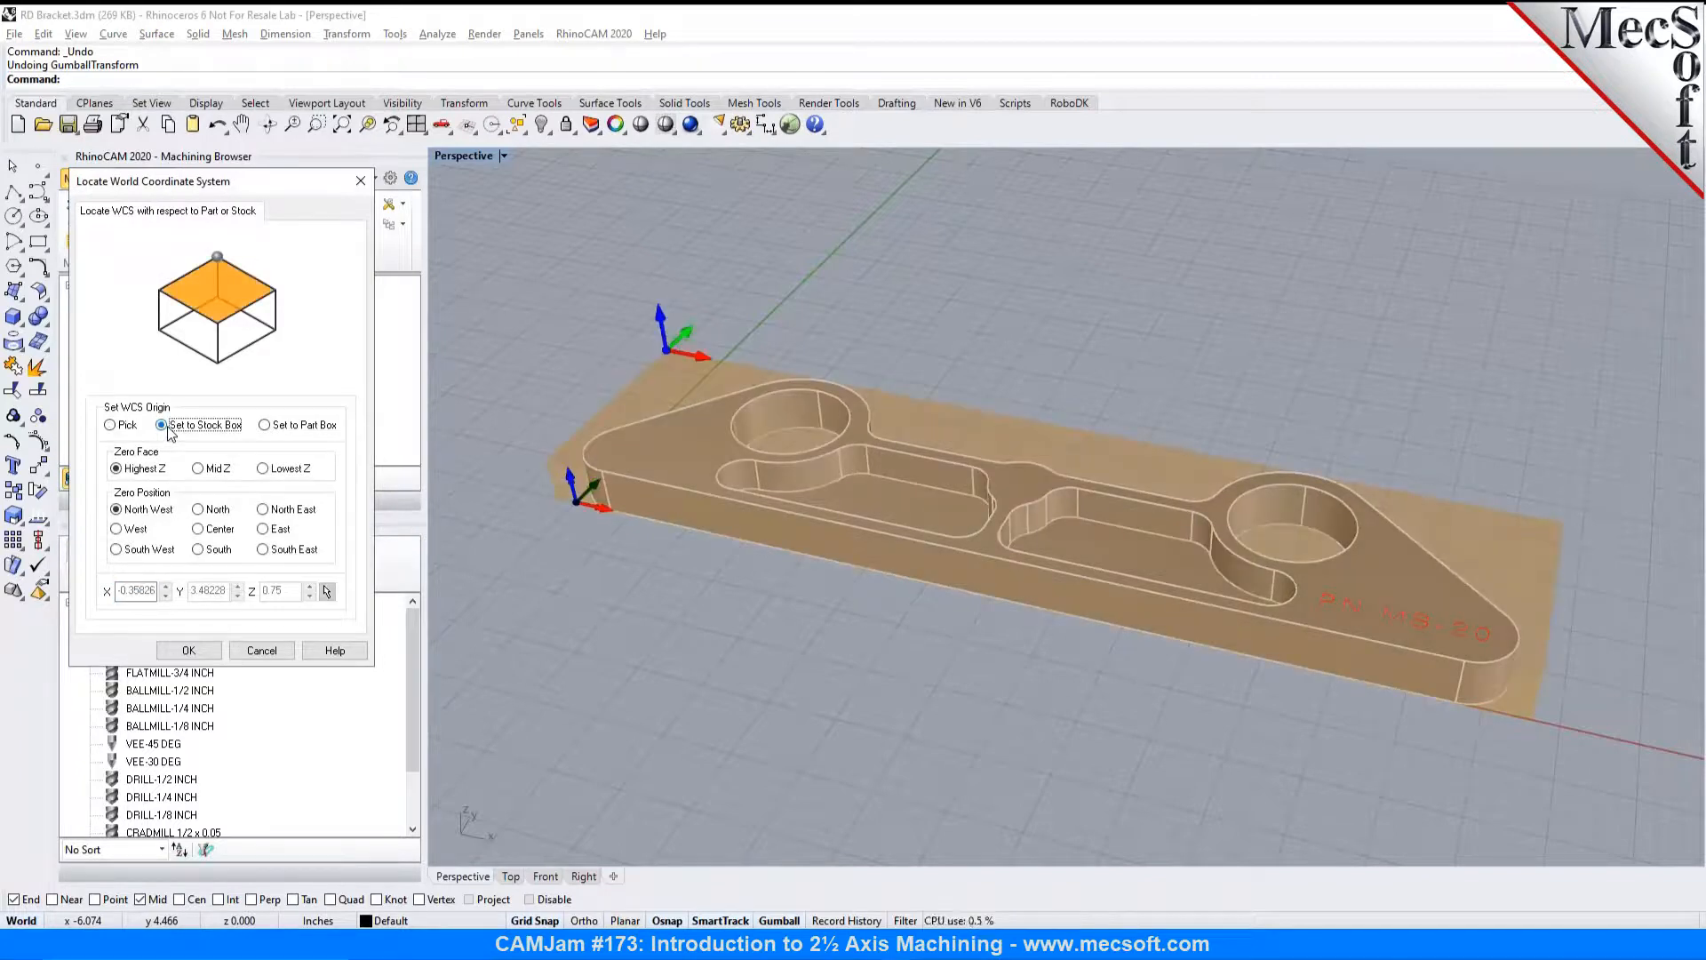
left_click(265, 425)
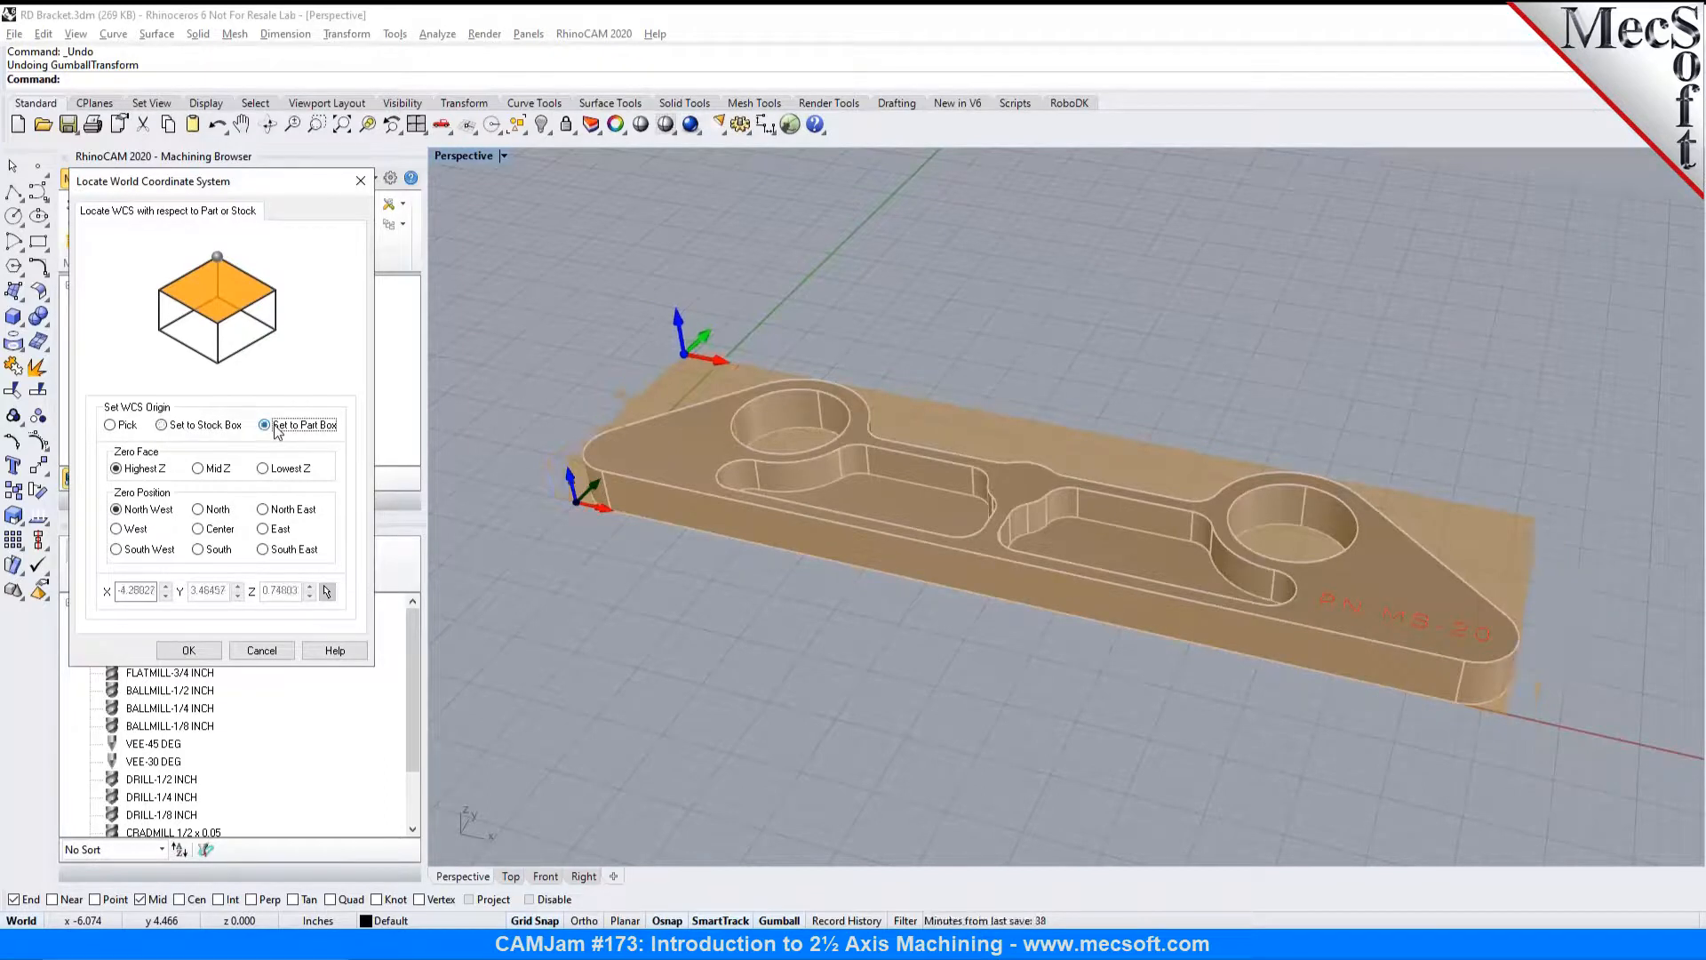
left_click(181, 427)
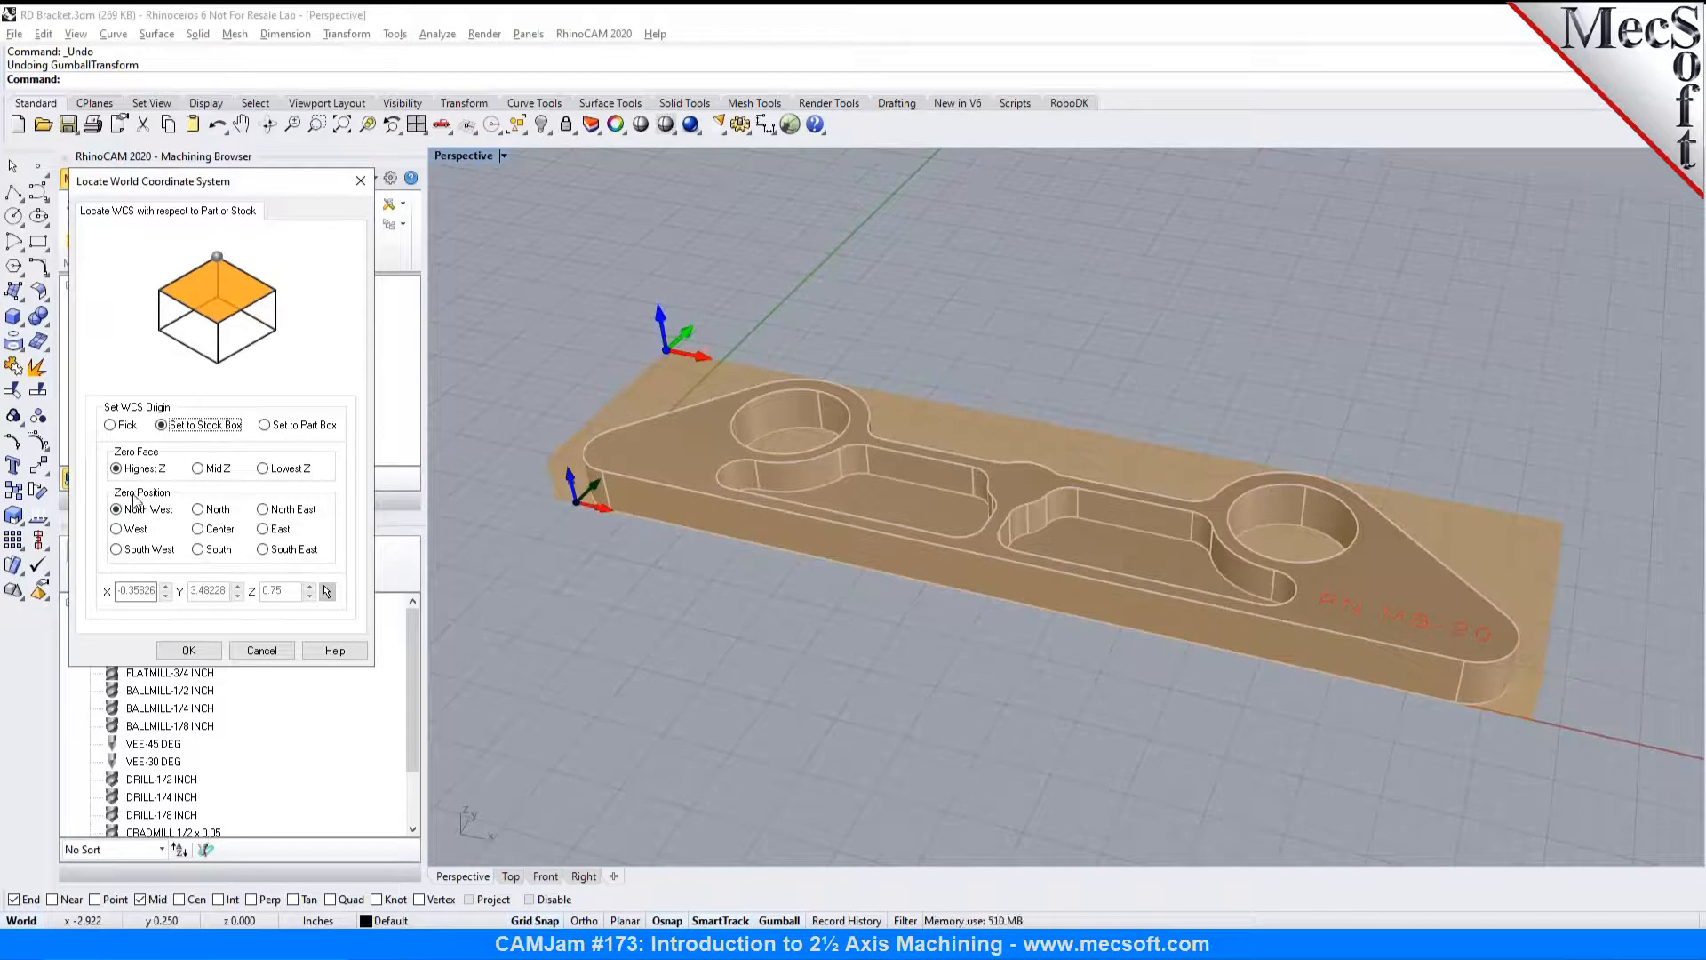
left_click(117, 550)
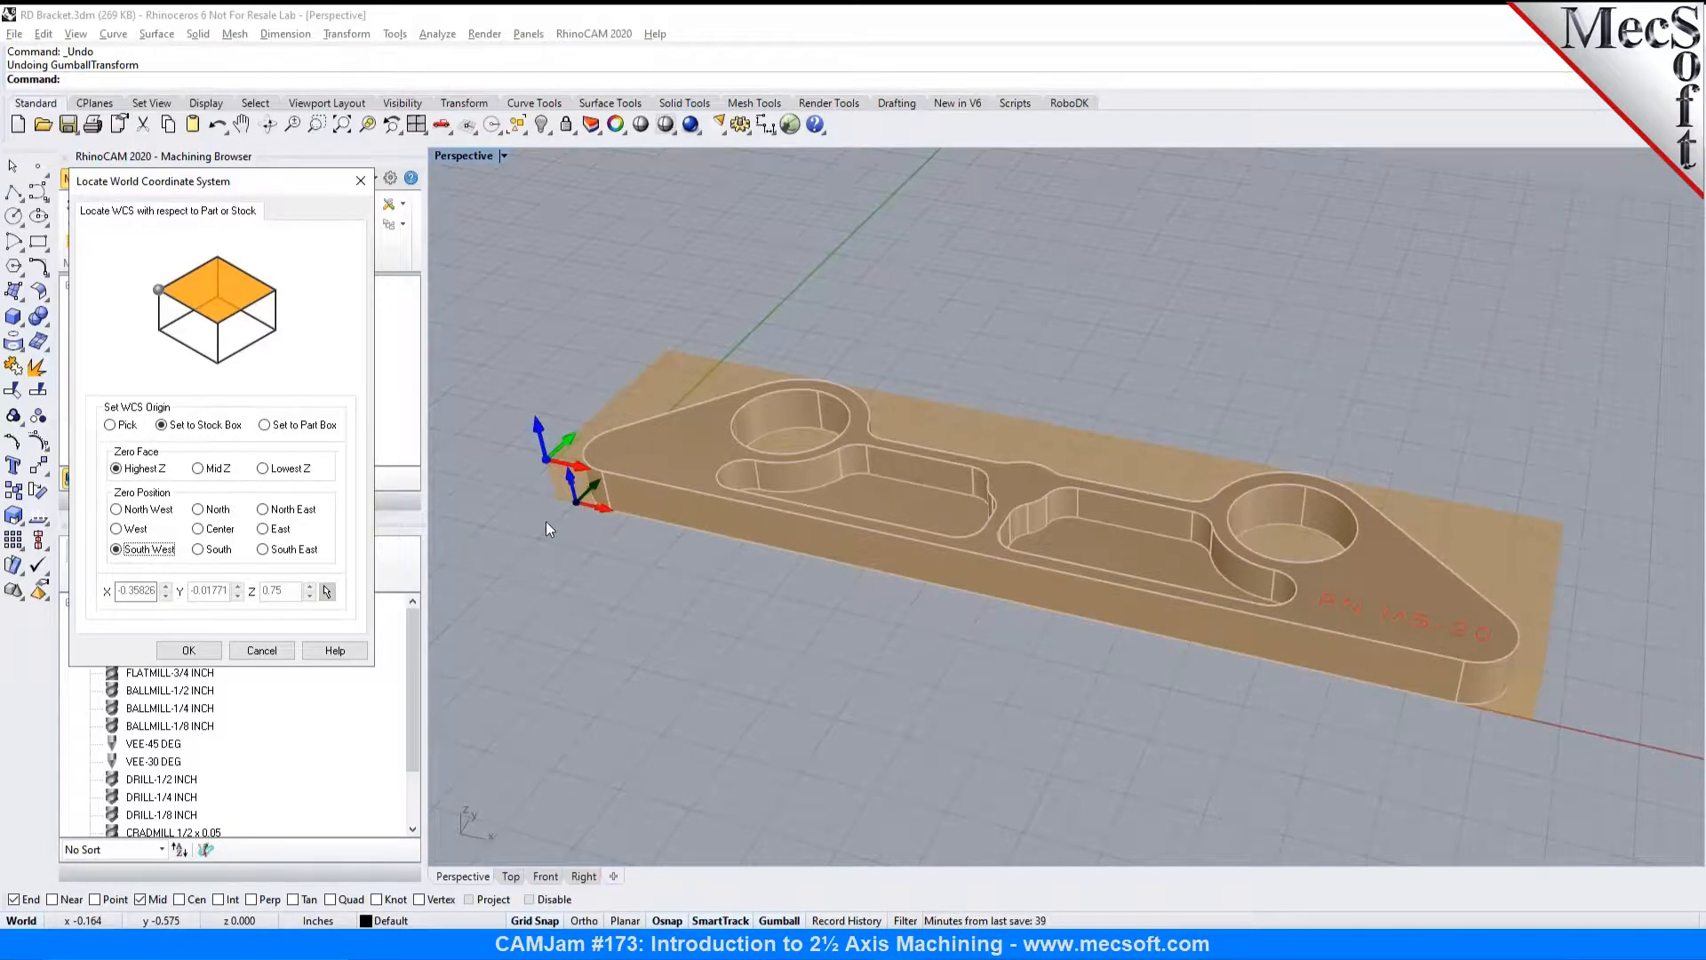
left_click(189, 651)
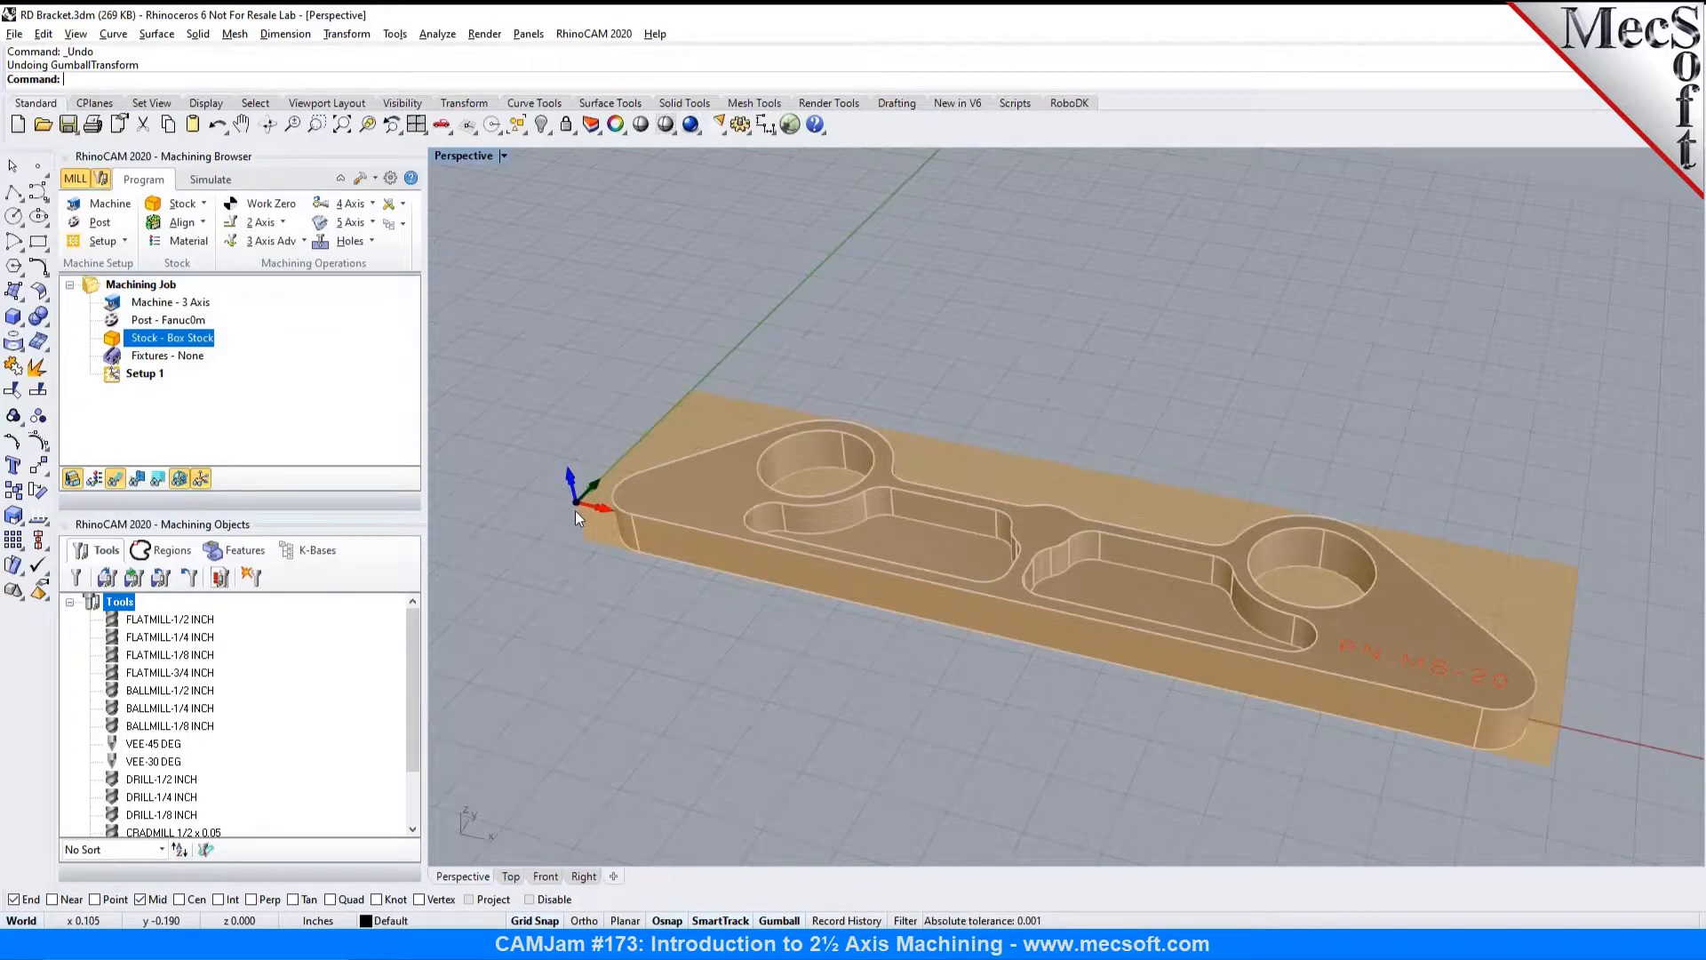
Step: Examine the origin at the stock corner in the simulation display, and return to the programming view of the bracket
left_click(222, 181)
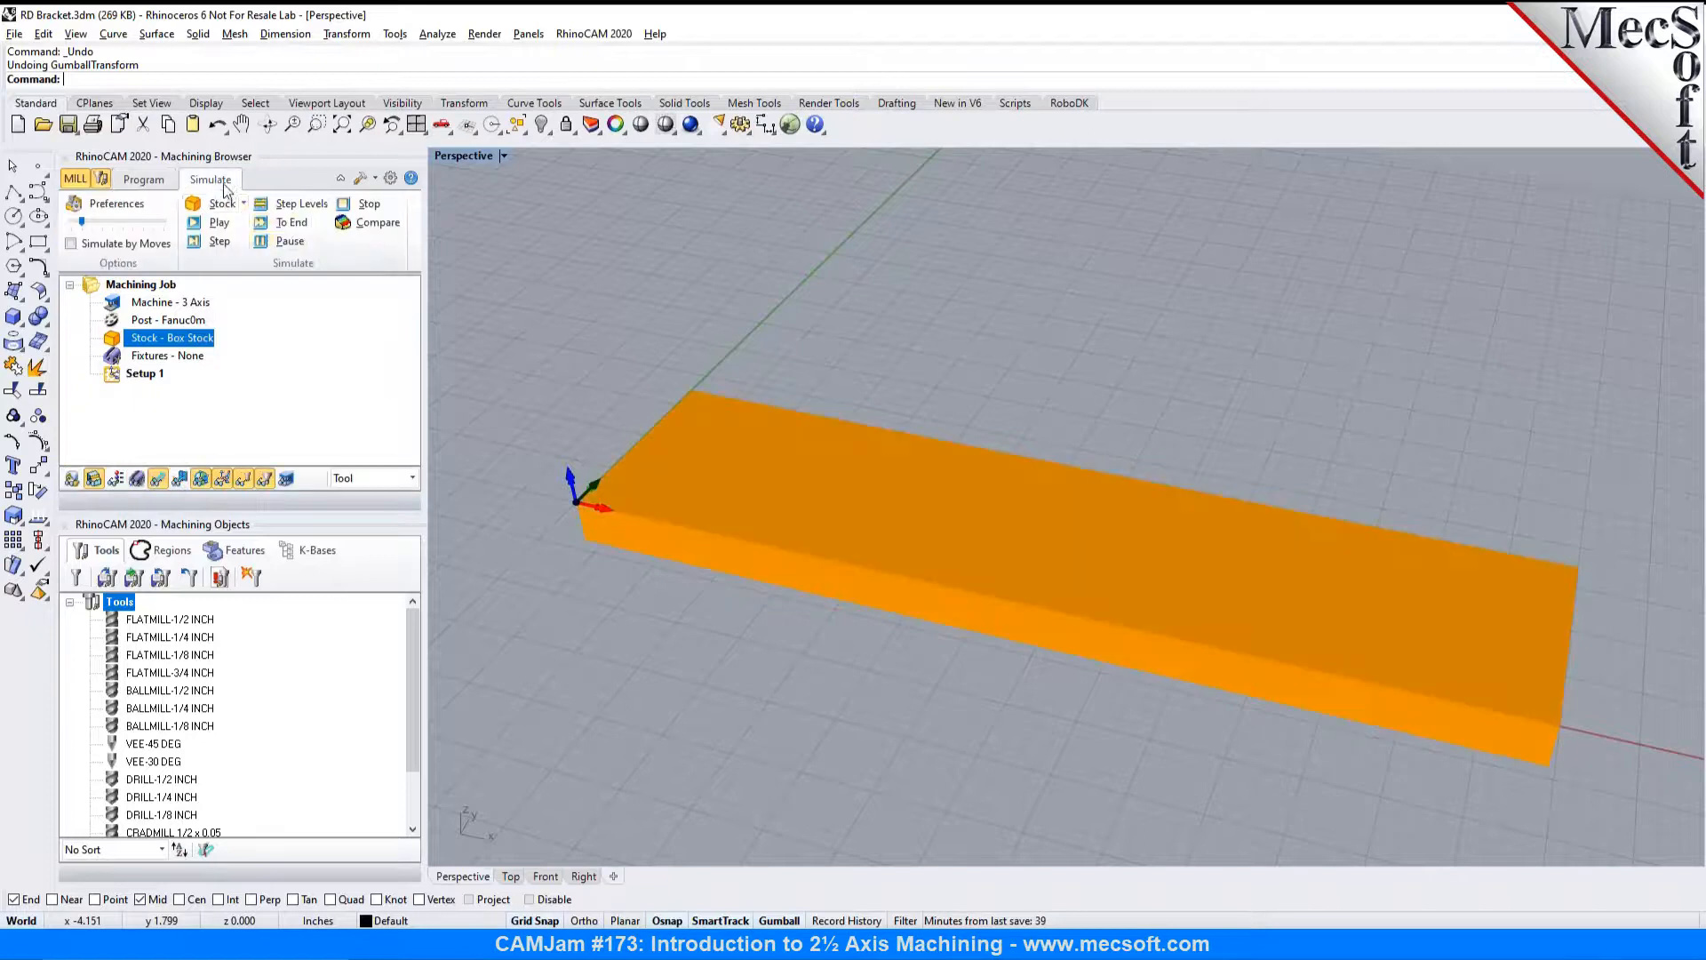
scroll(577, 510, "up", 3)
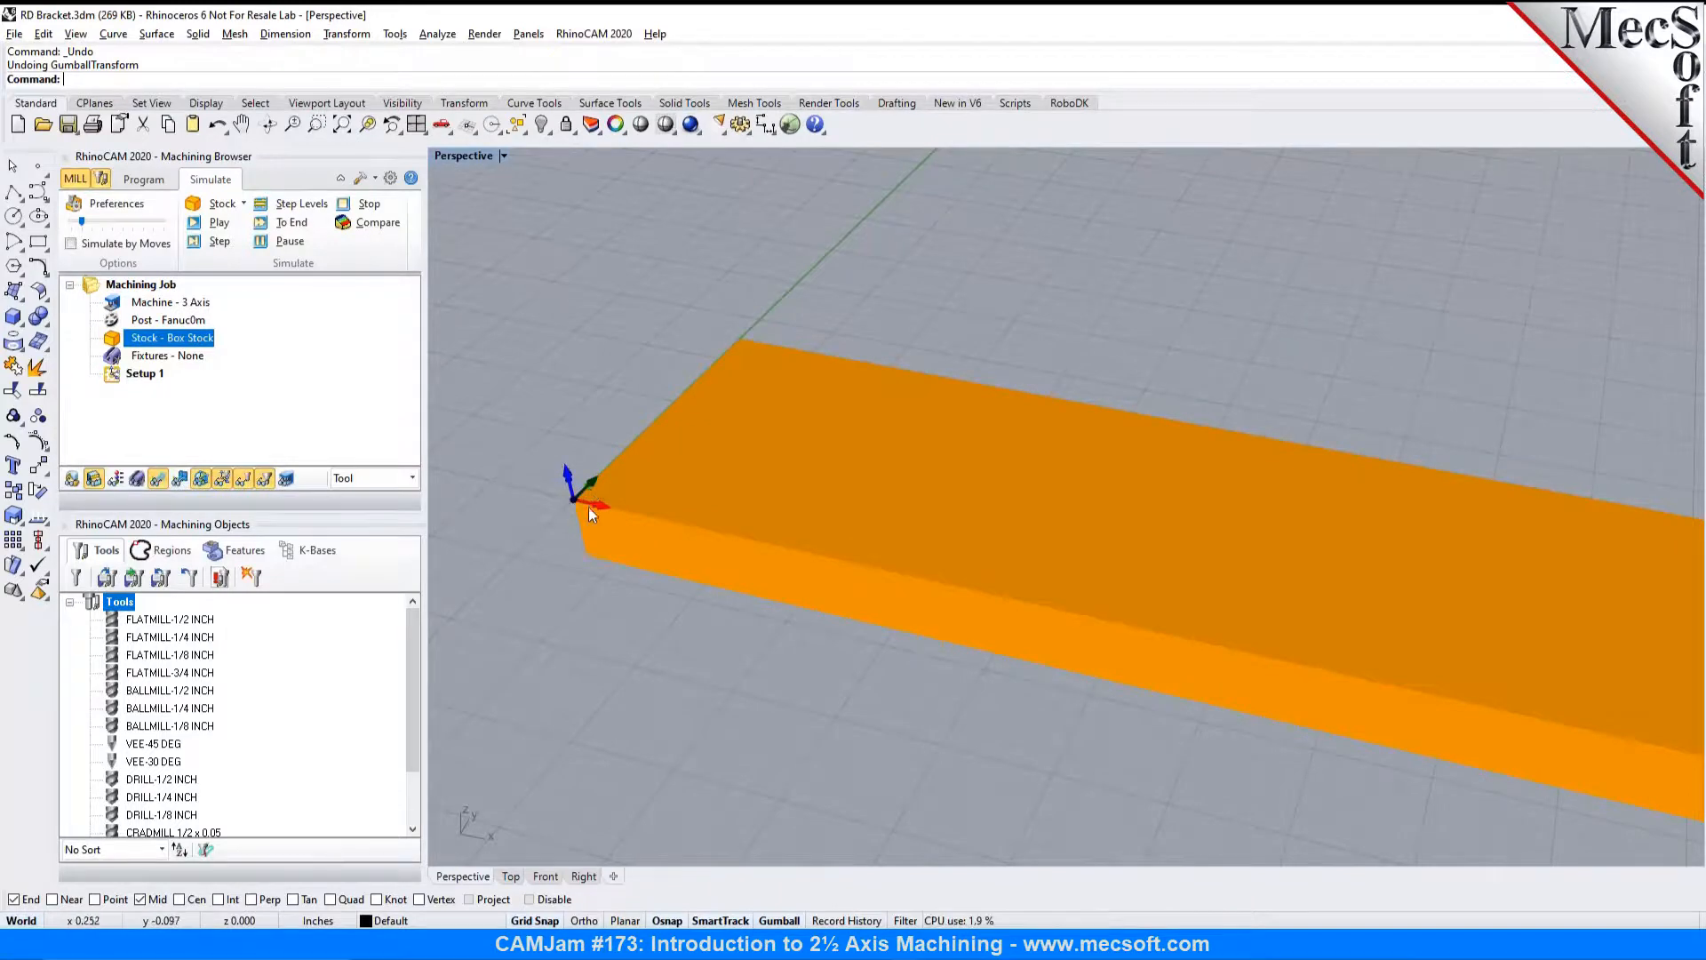
left_click(143, 178)
scroll(500, 459, "down", 3)
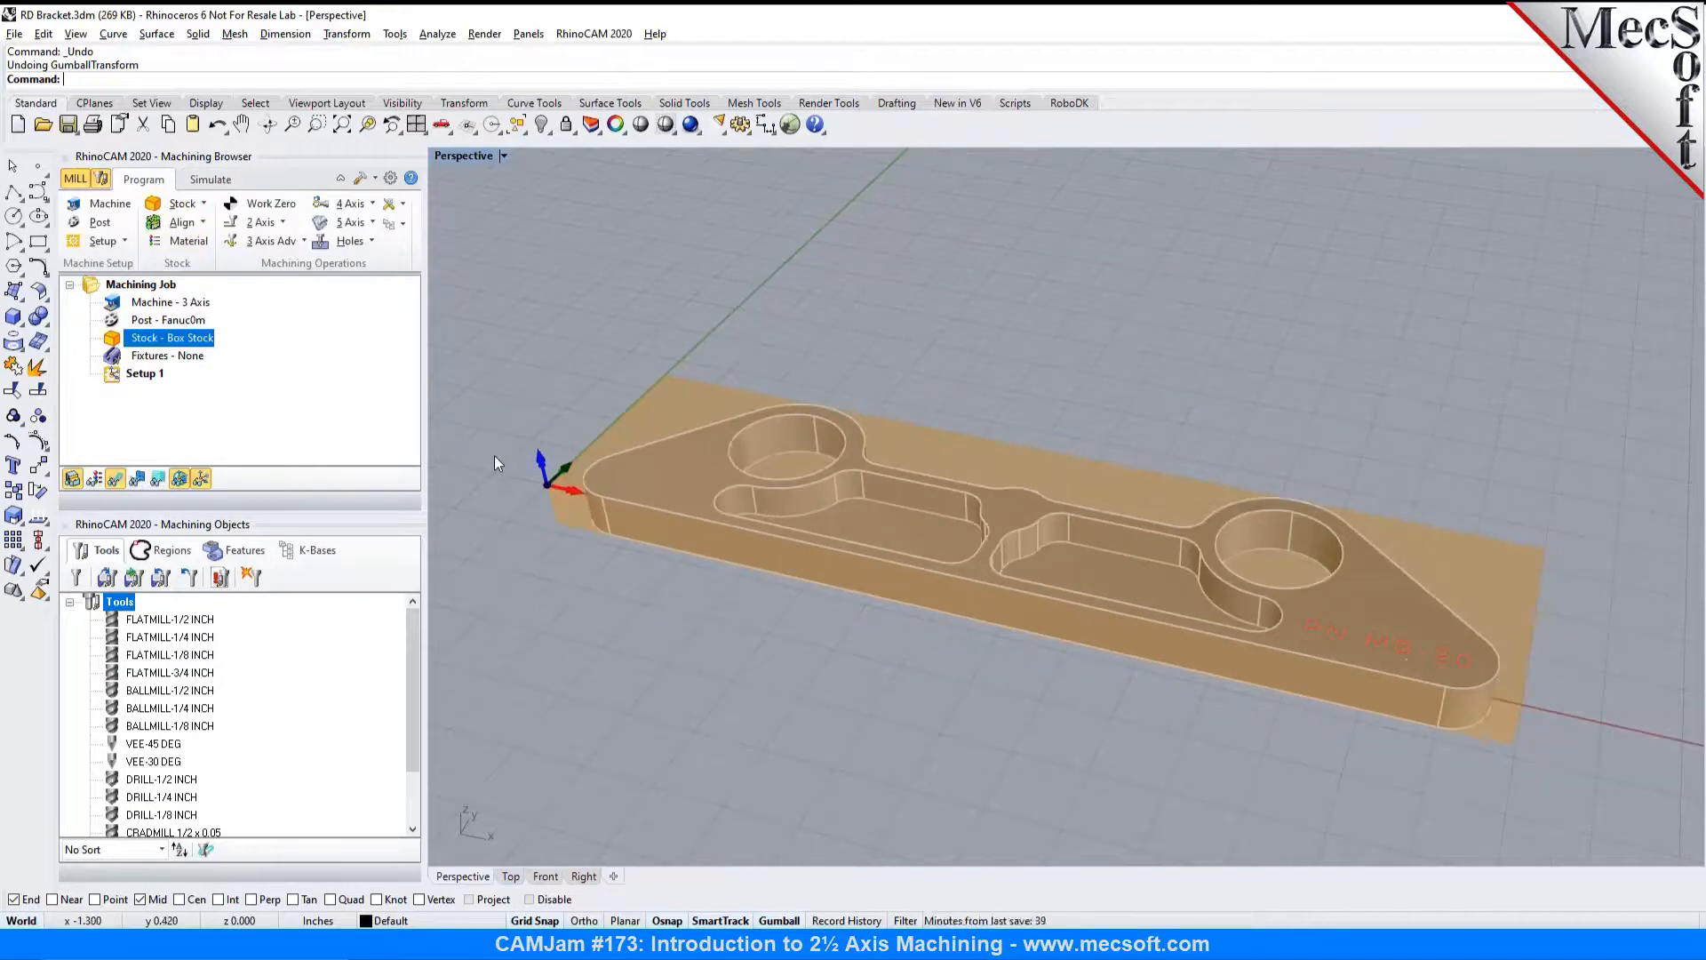
scroll(494, 455, "down", 1)
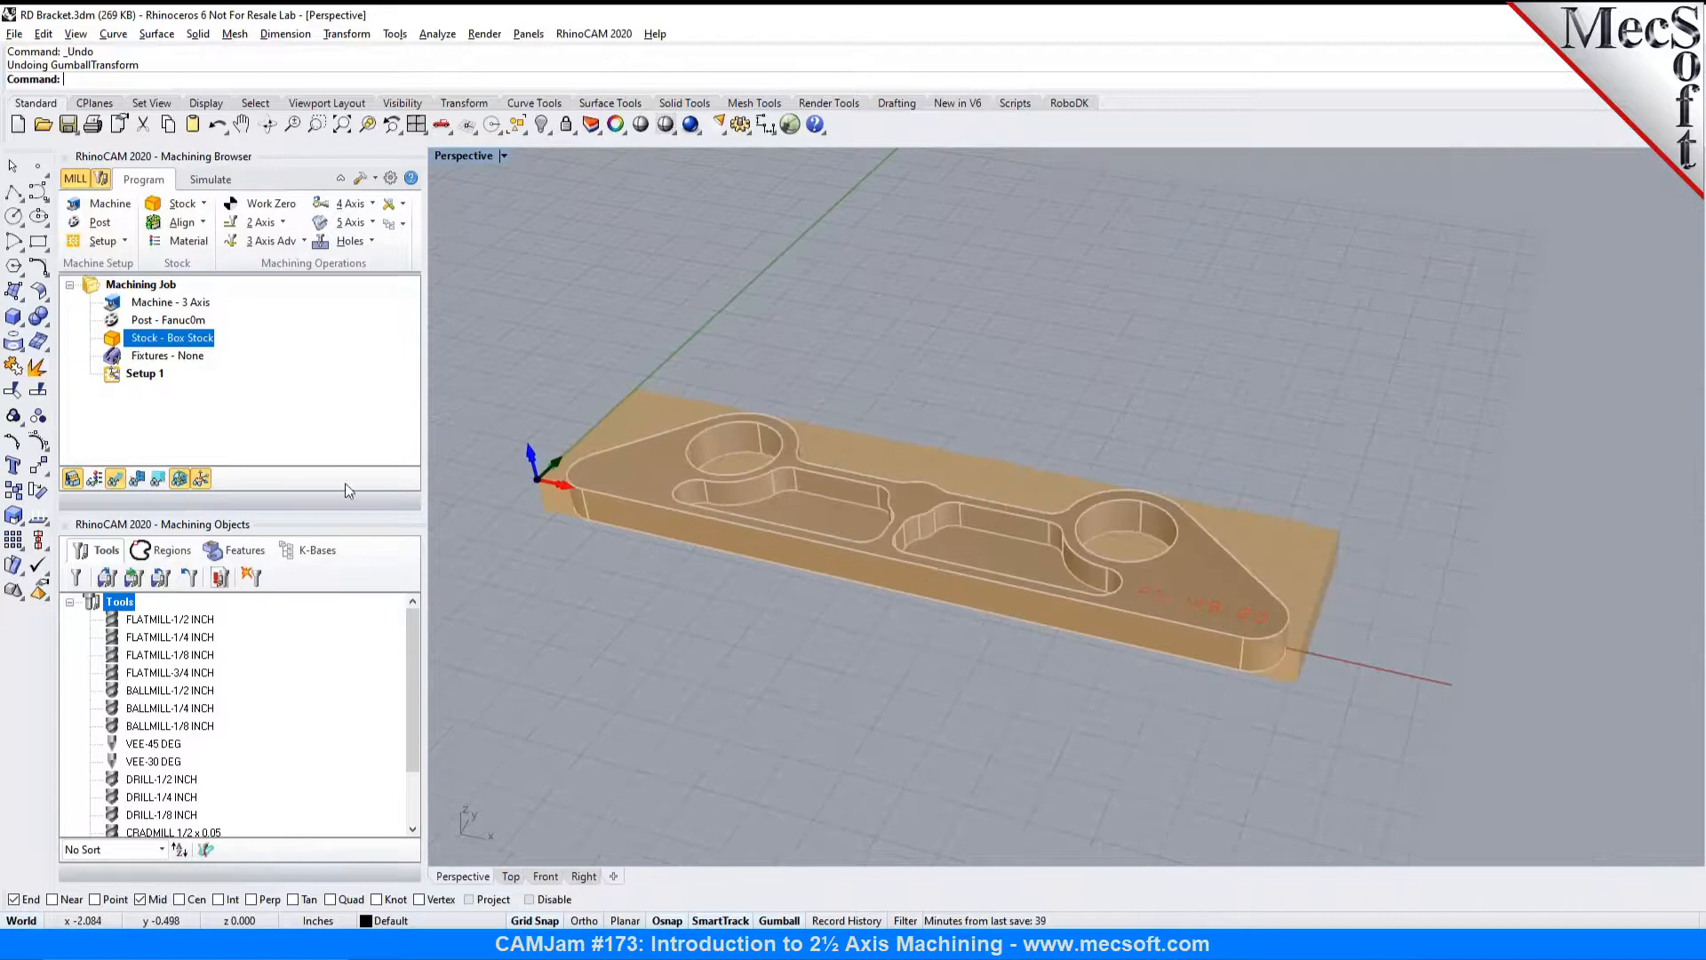
Step: Toggle the display of the machine and world coordinate systems to compare their locations at the stock corner
left_click(201, 481)
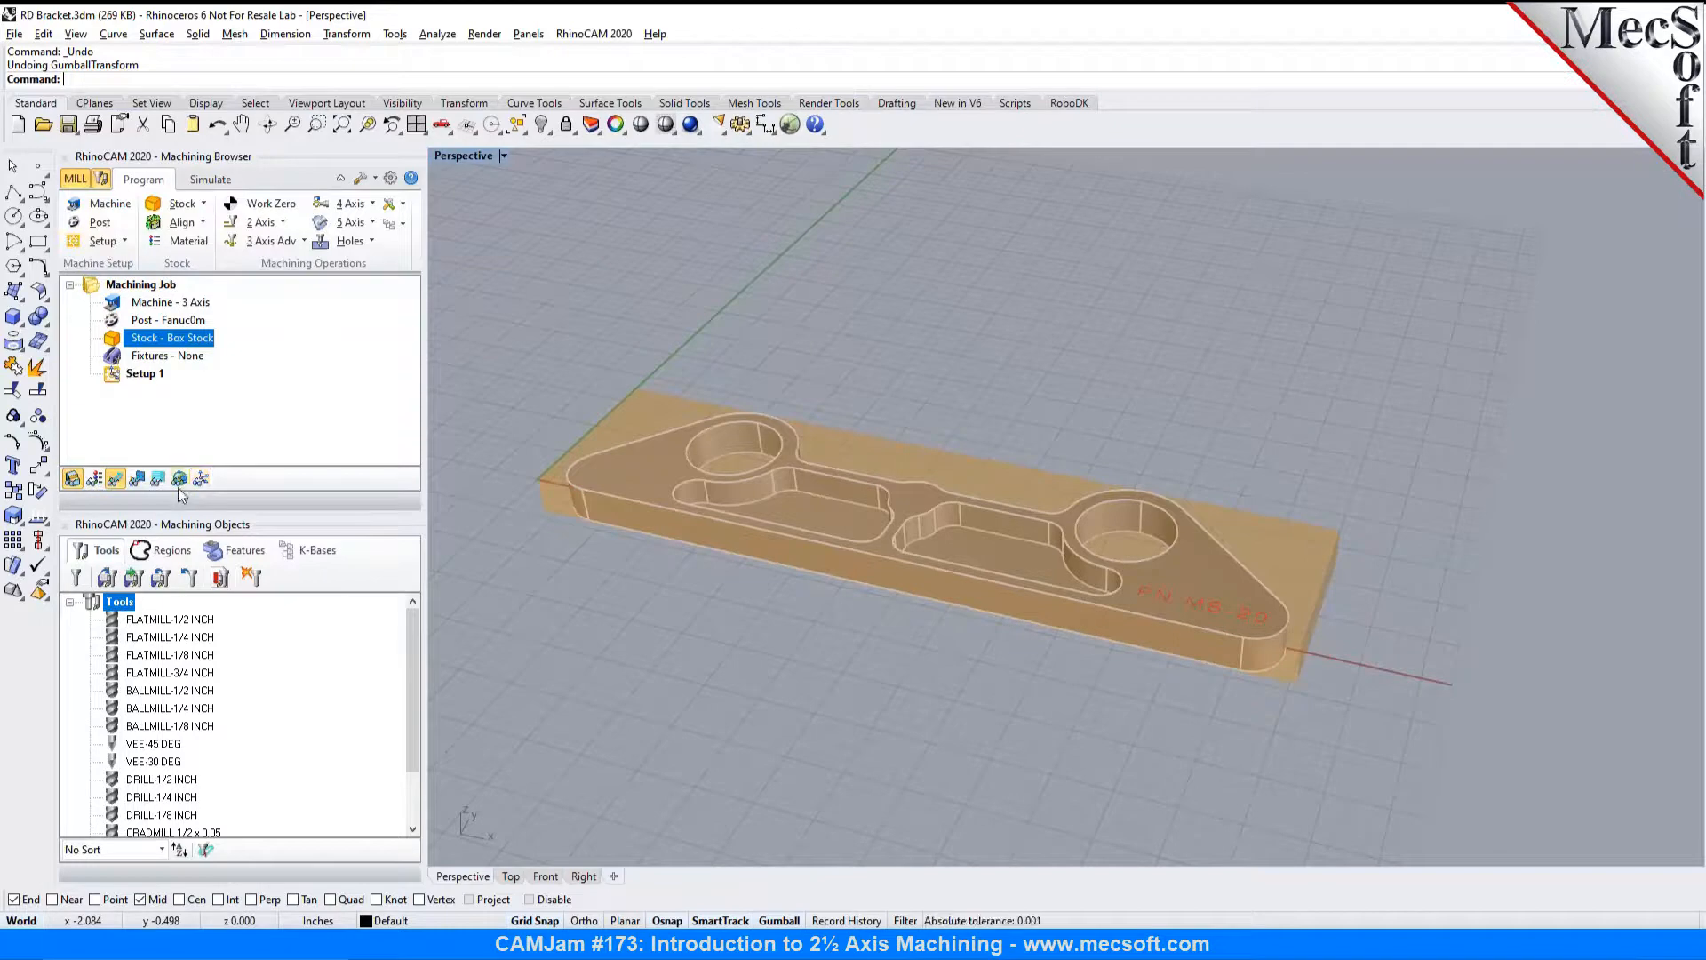
left_click(177, 483)
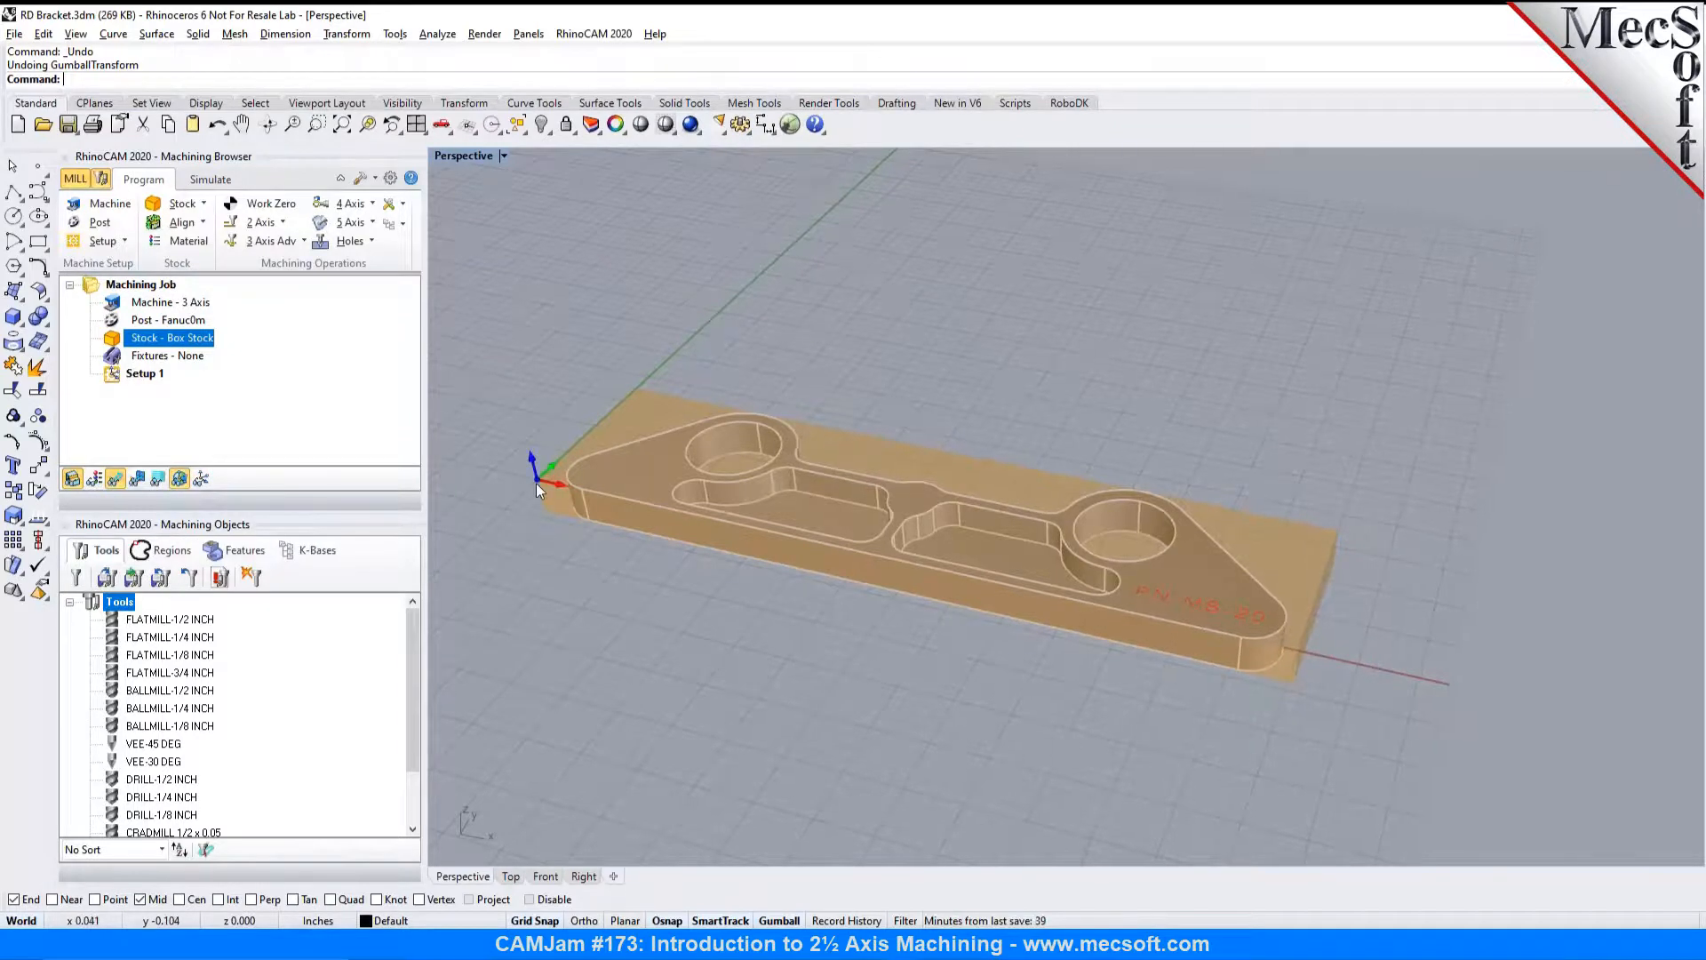
left_click(201, 481)
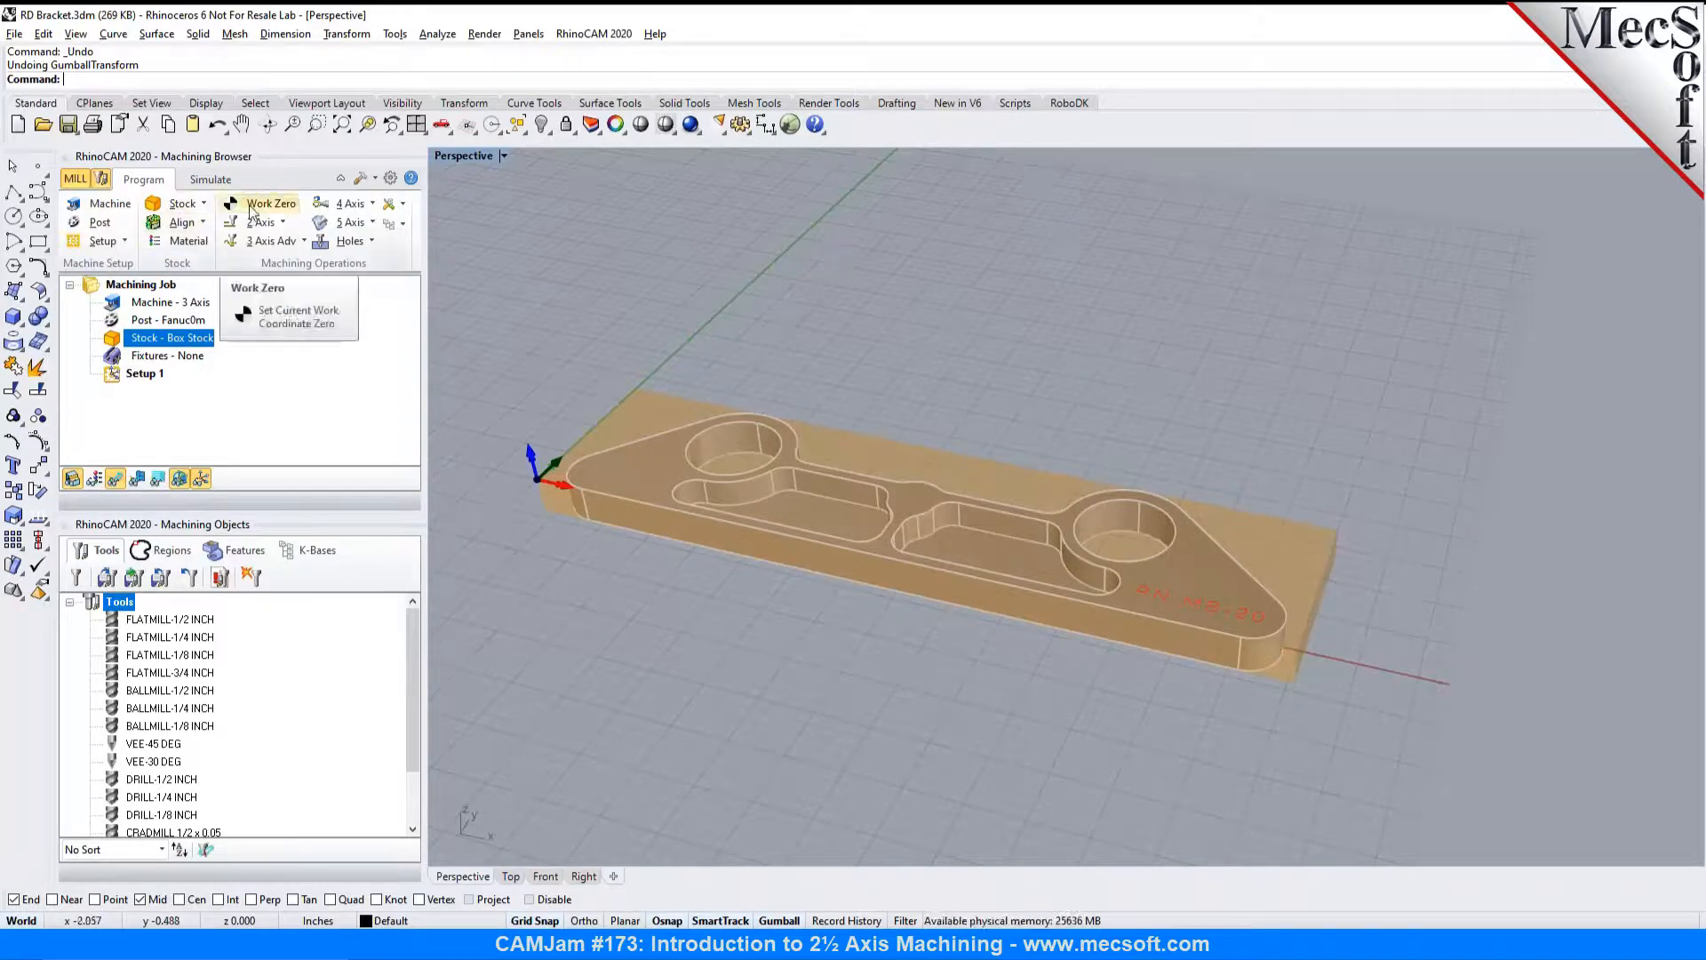
Step: Generate a work zero set to the stock box at Highest Z, North West
left_click(182, 222)
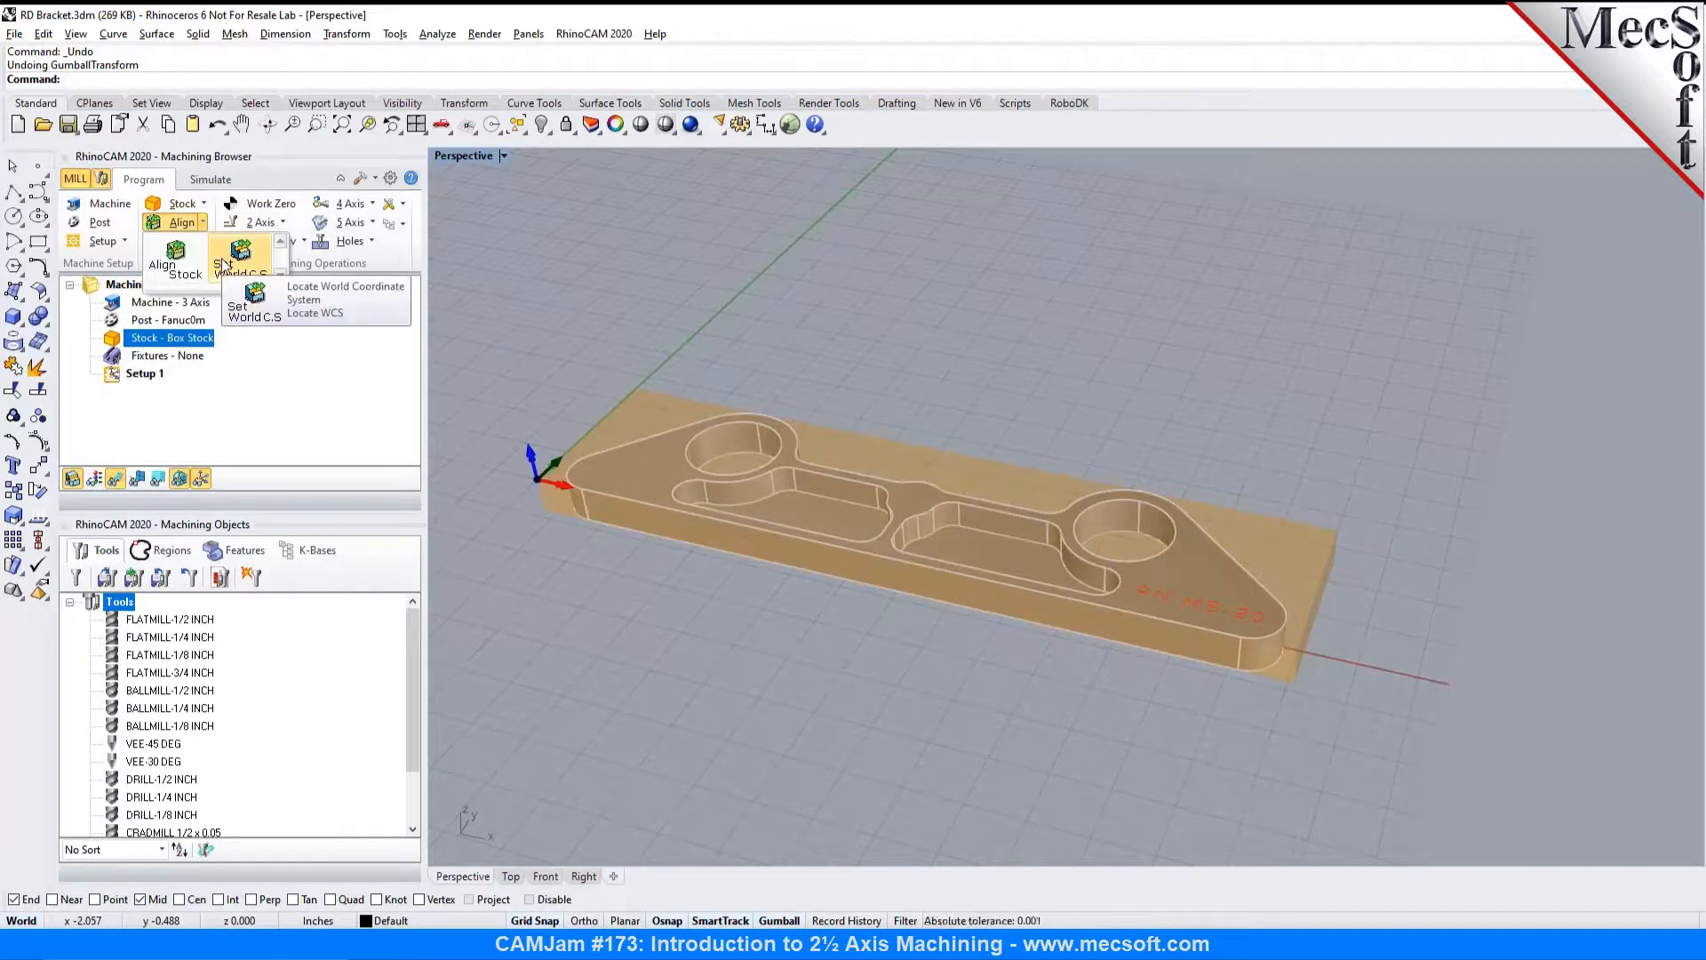
left_click(291, 202)
left_click(293, 207)
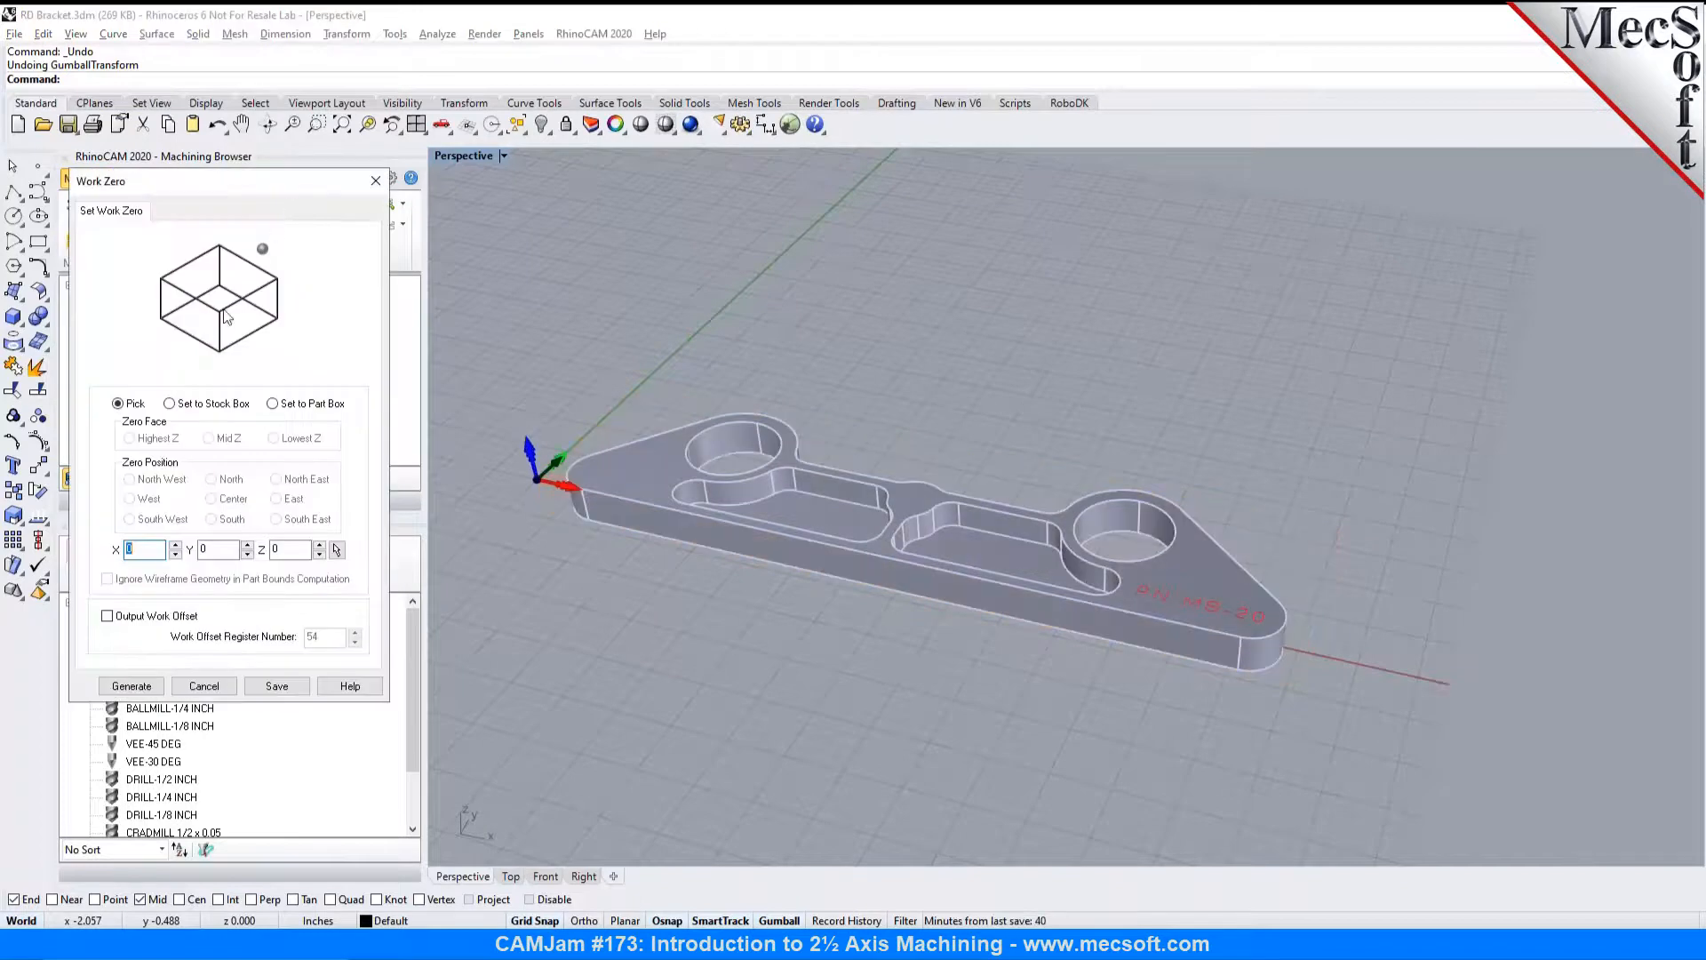
left_click(185, 406)
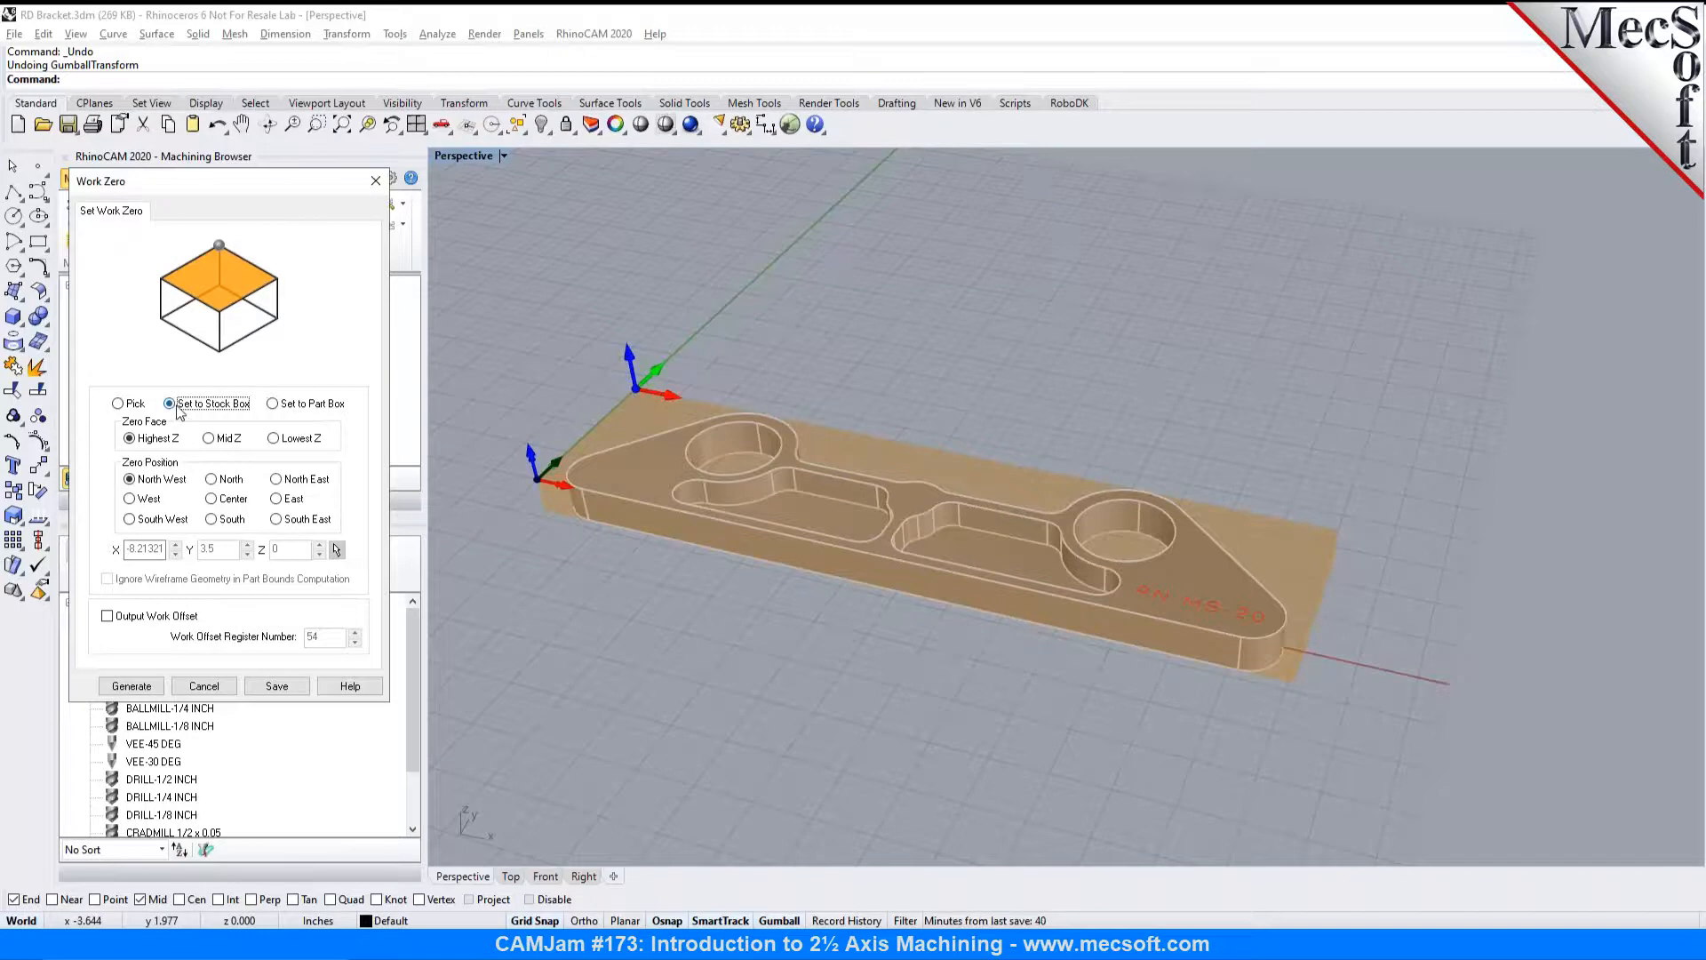
left_click(152, 691)
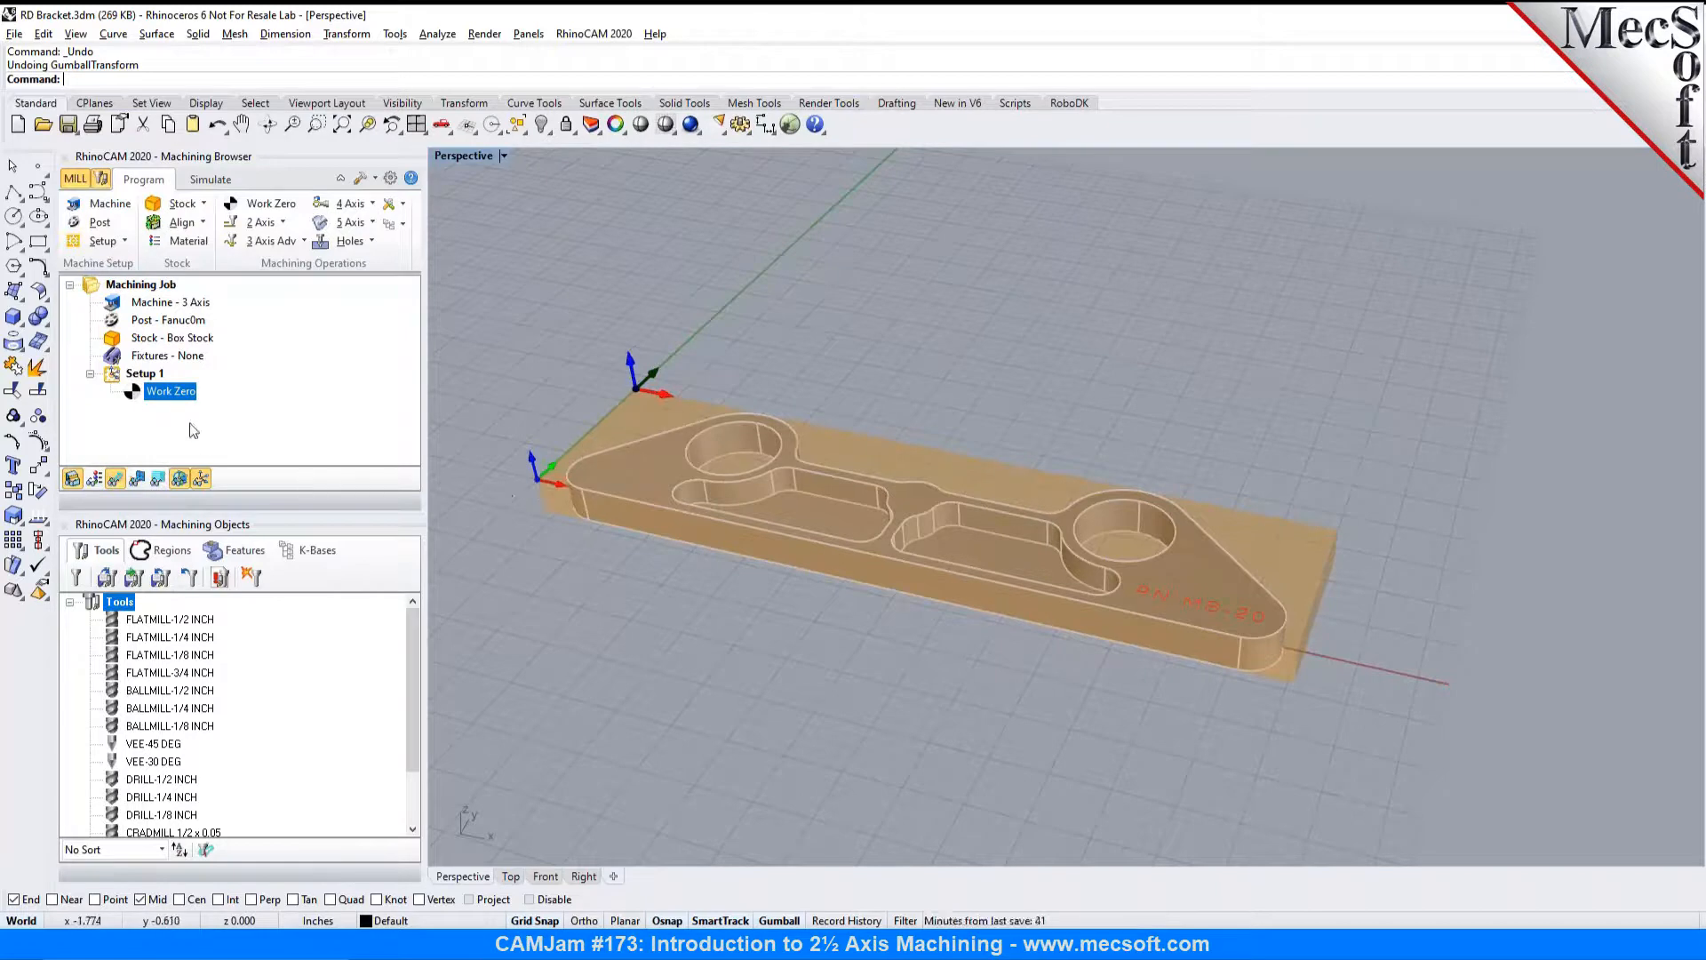
Step: Change the work zero position to South West of the stock box and enable its work offset output
double_click(133, 393)
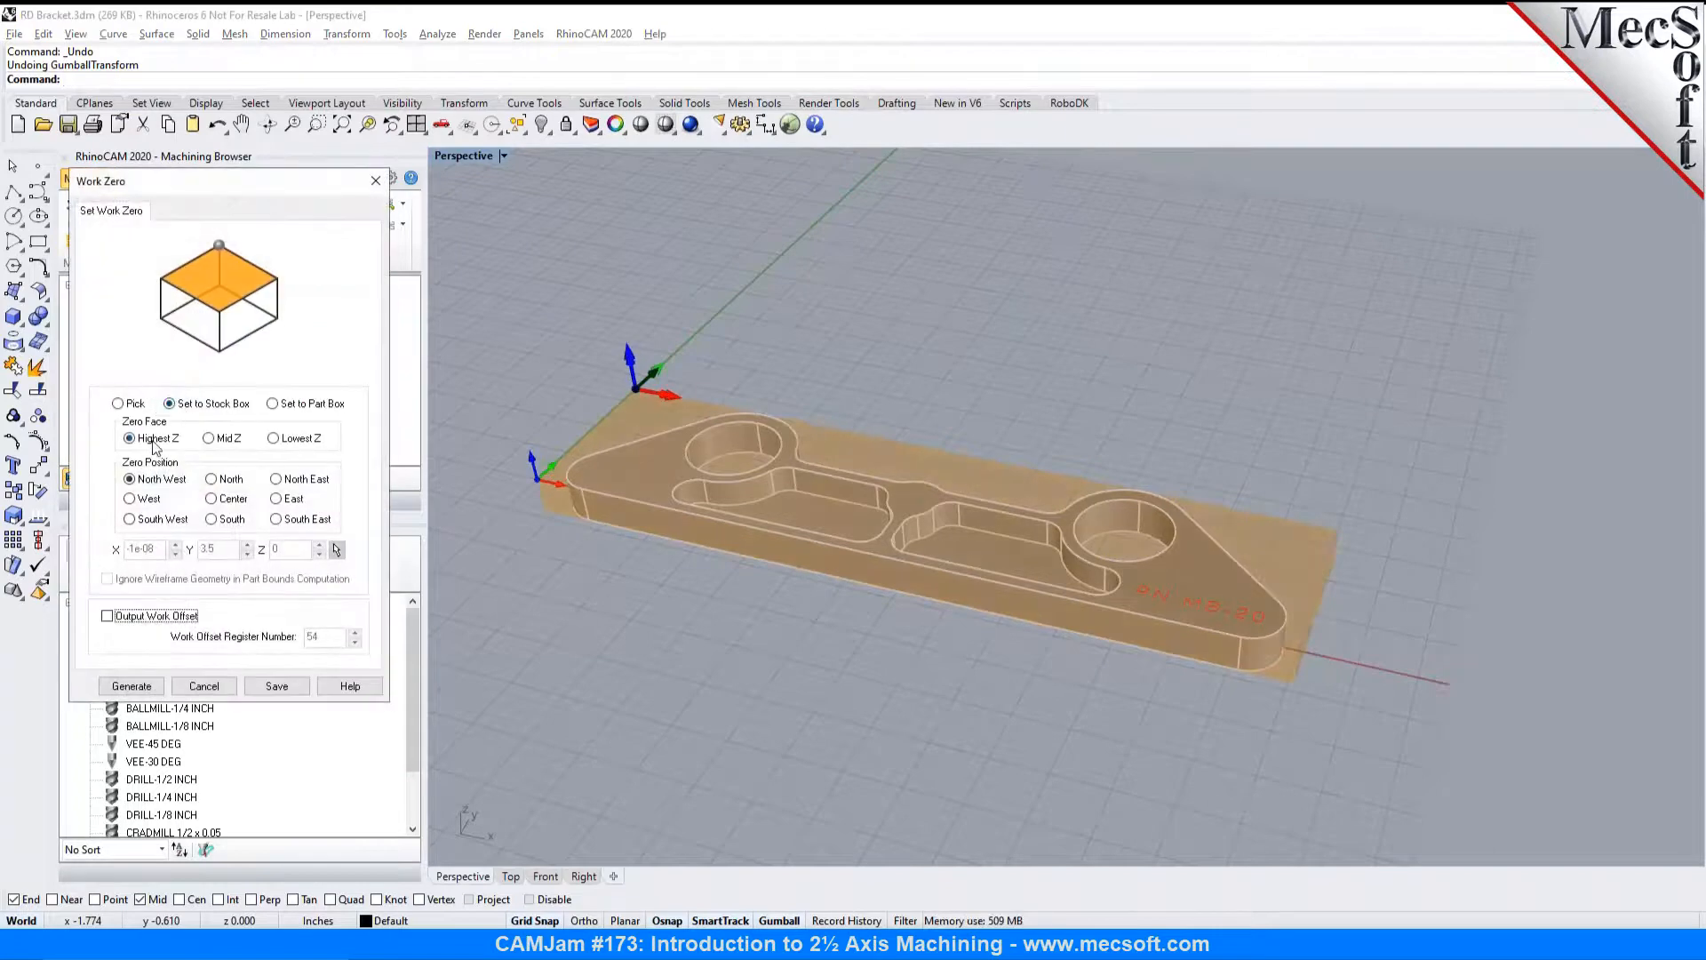
left_click(131, 520)
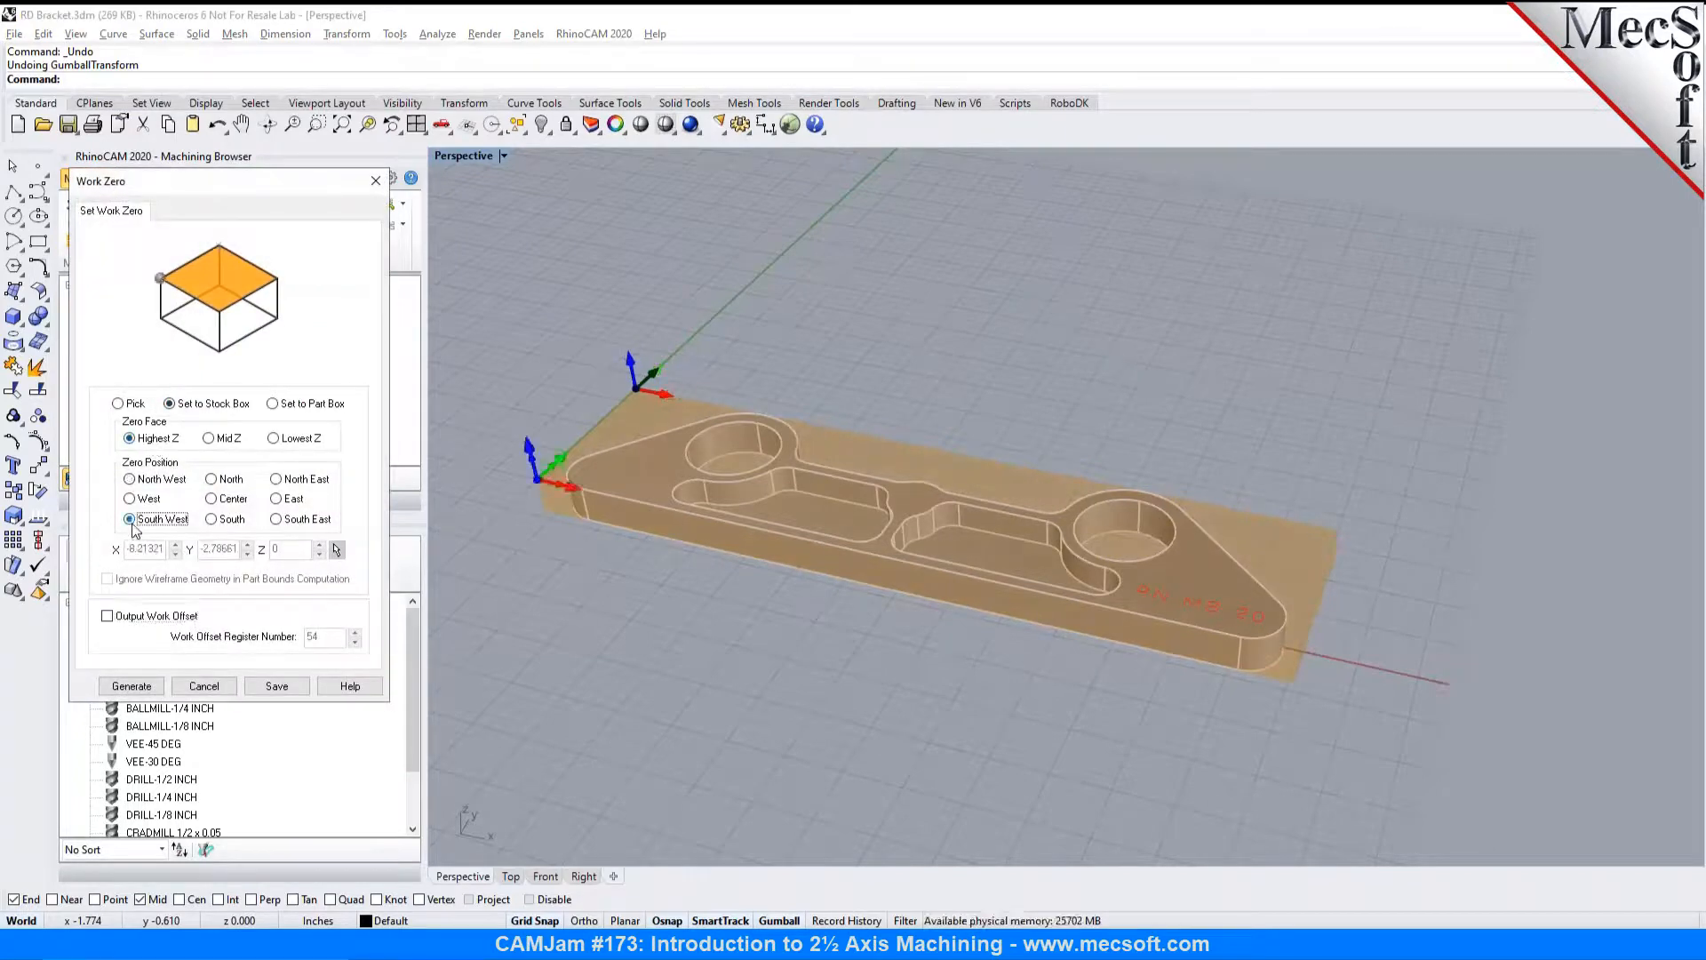
left_click(136, 686)
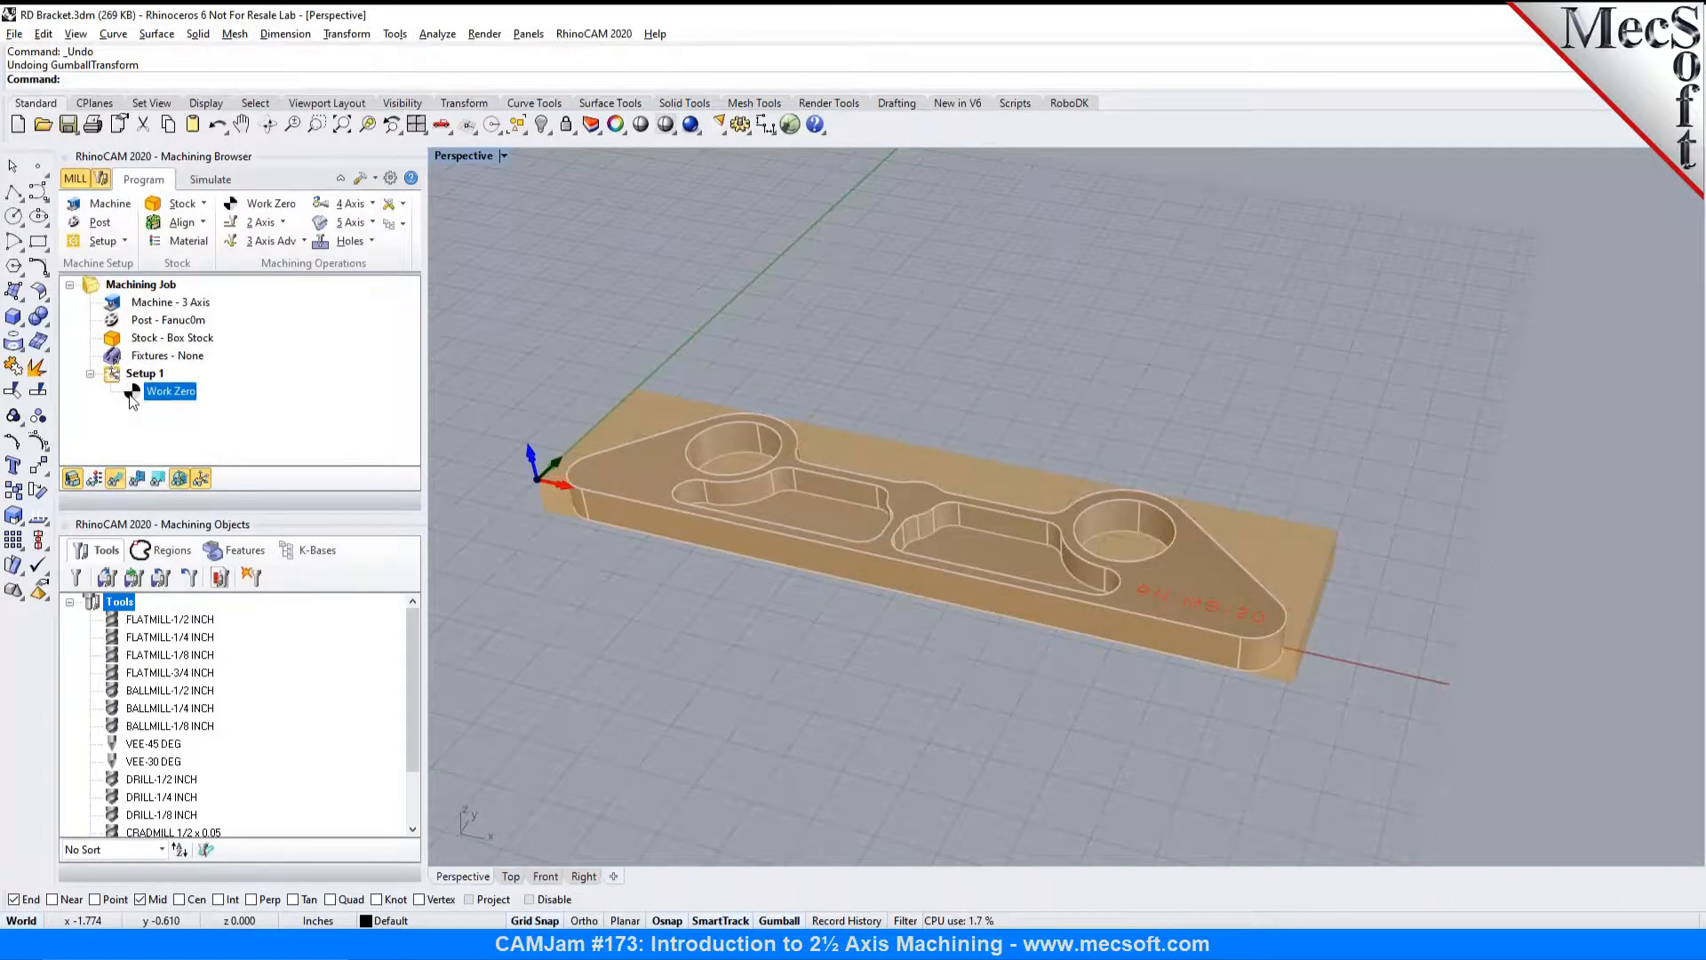
double_click(131, 396)
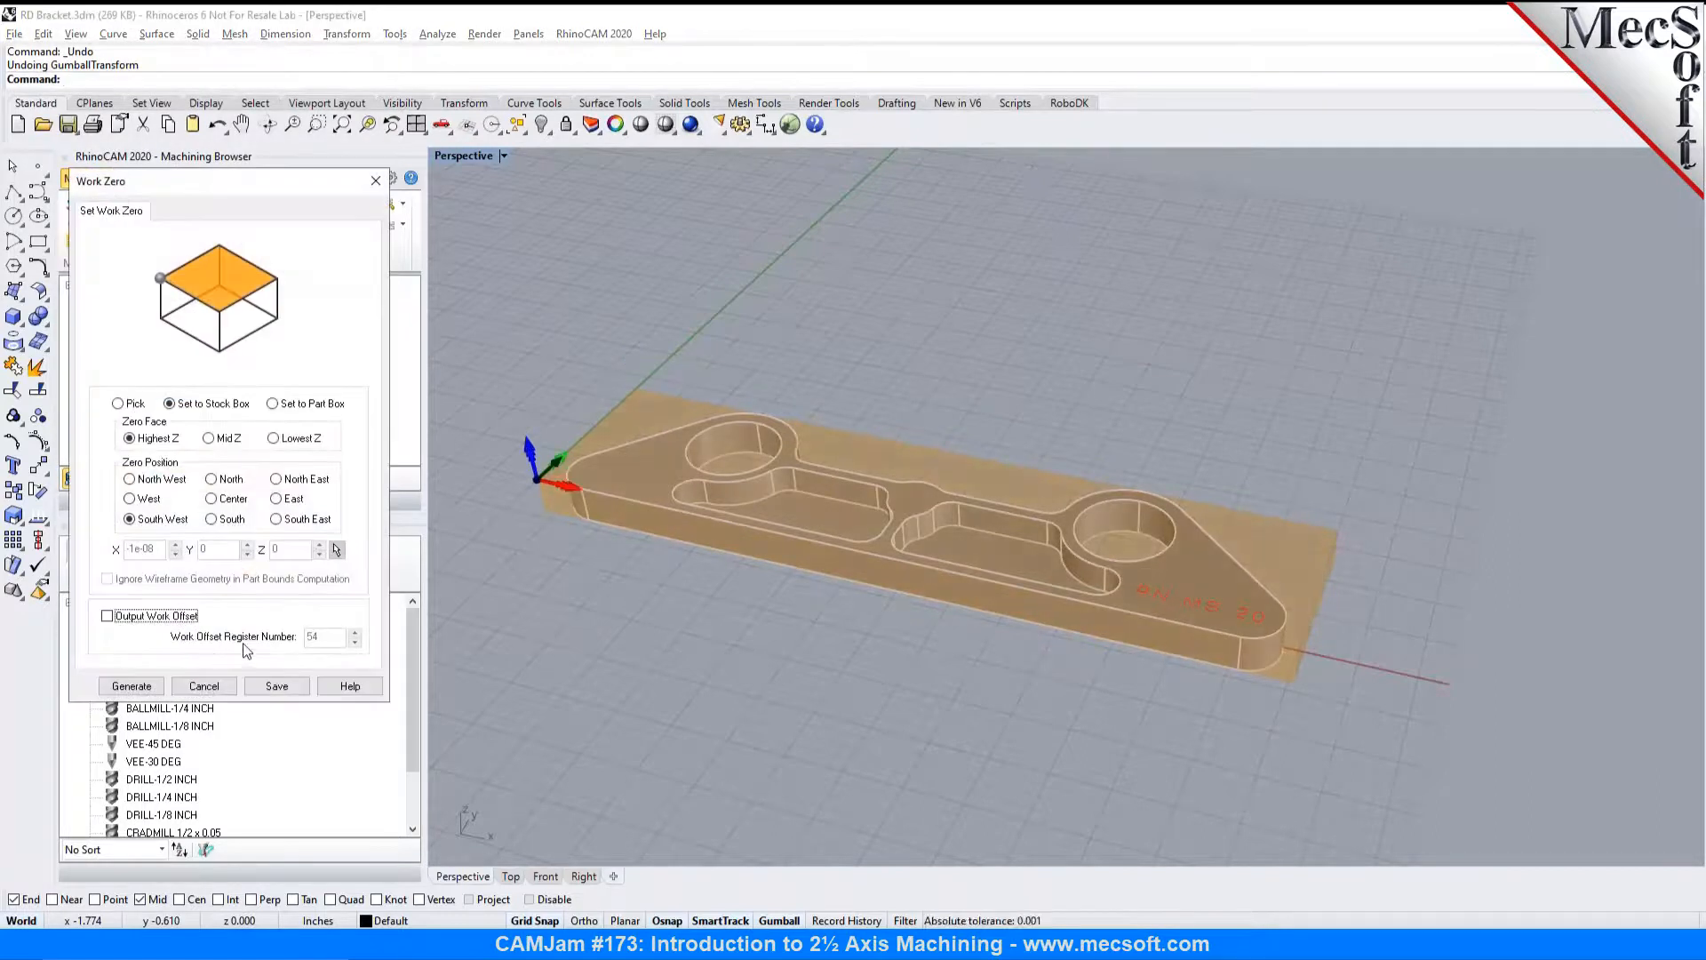
left_click(184, 625)
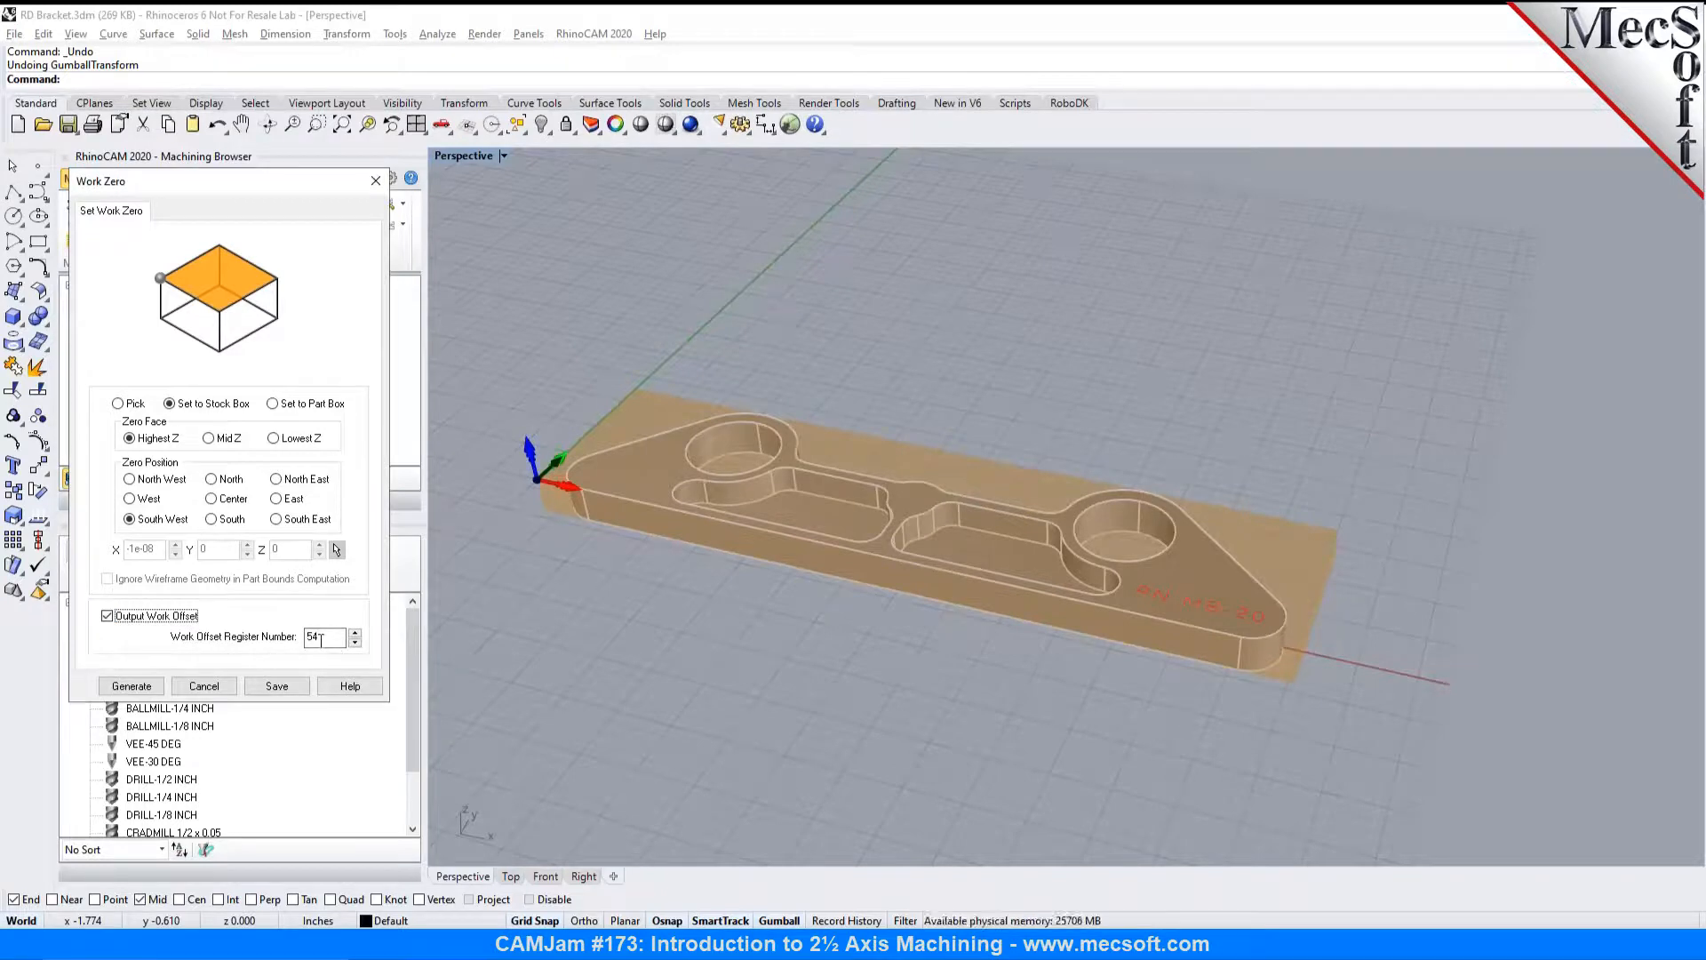
left_click(153, 684)
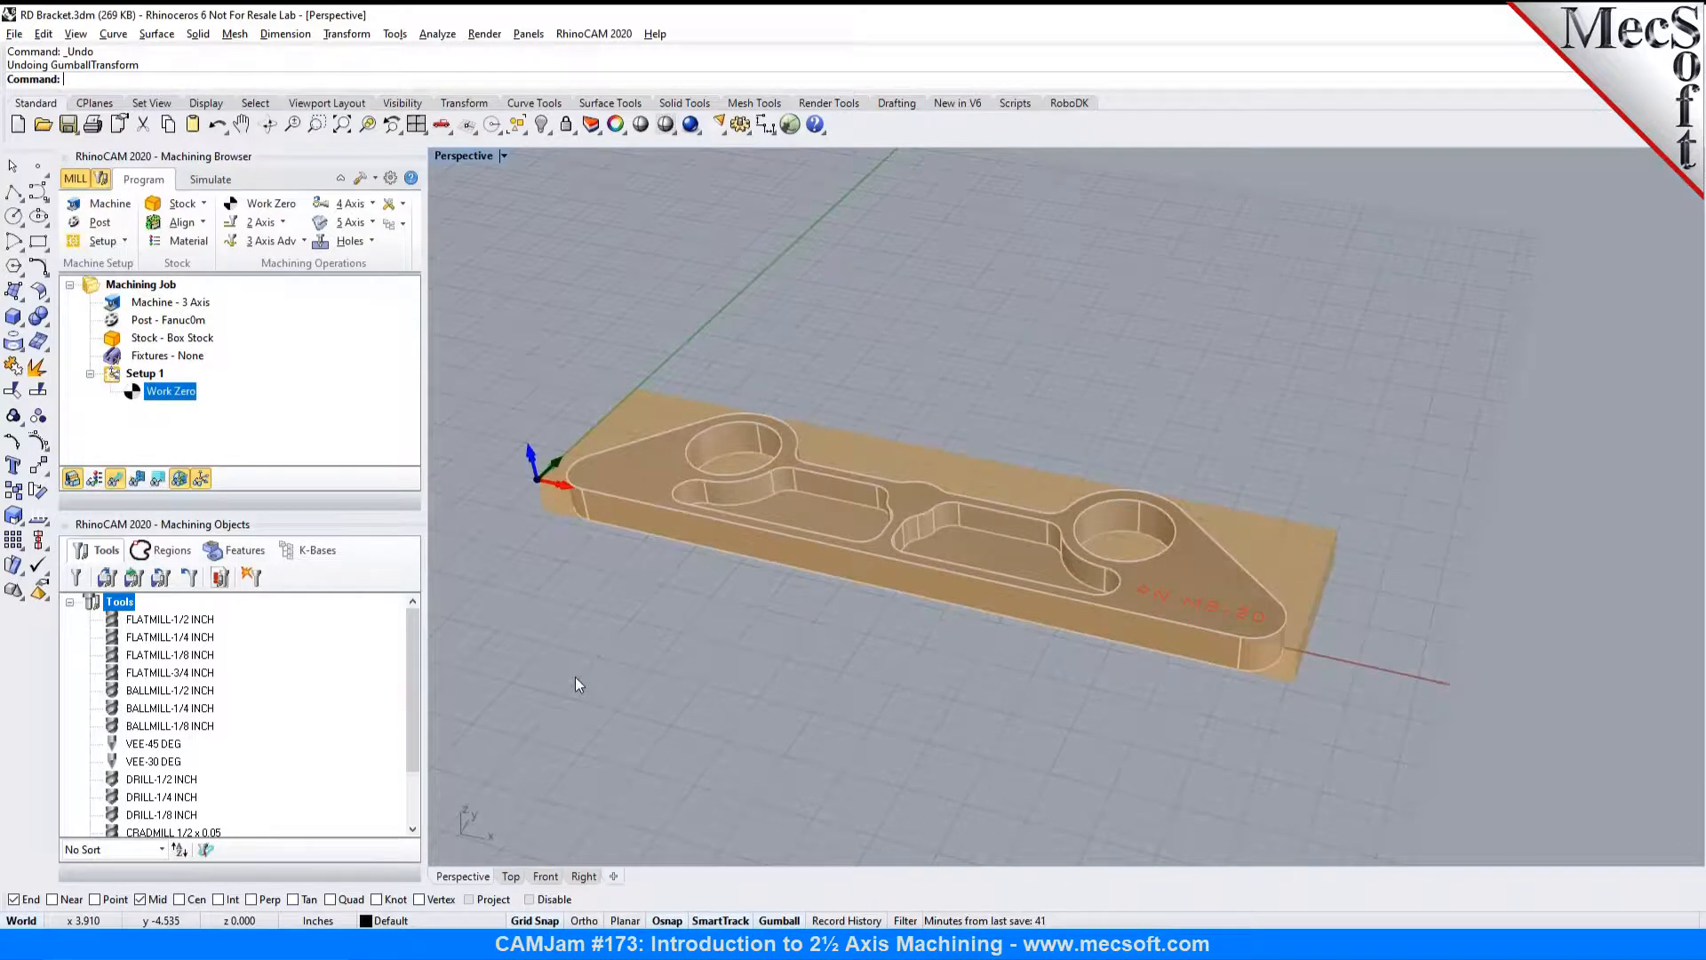
Step: Start a 2½ axis Facing operation and select FACEMILL-2.5 INCH as its tool
left_click(283, 224)
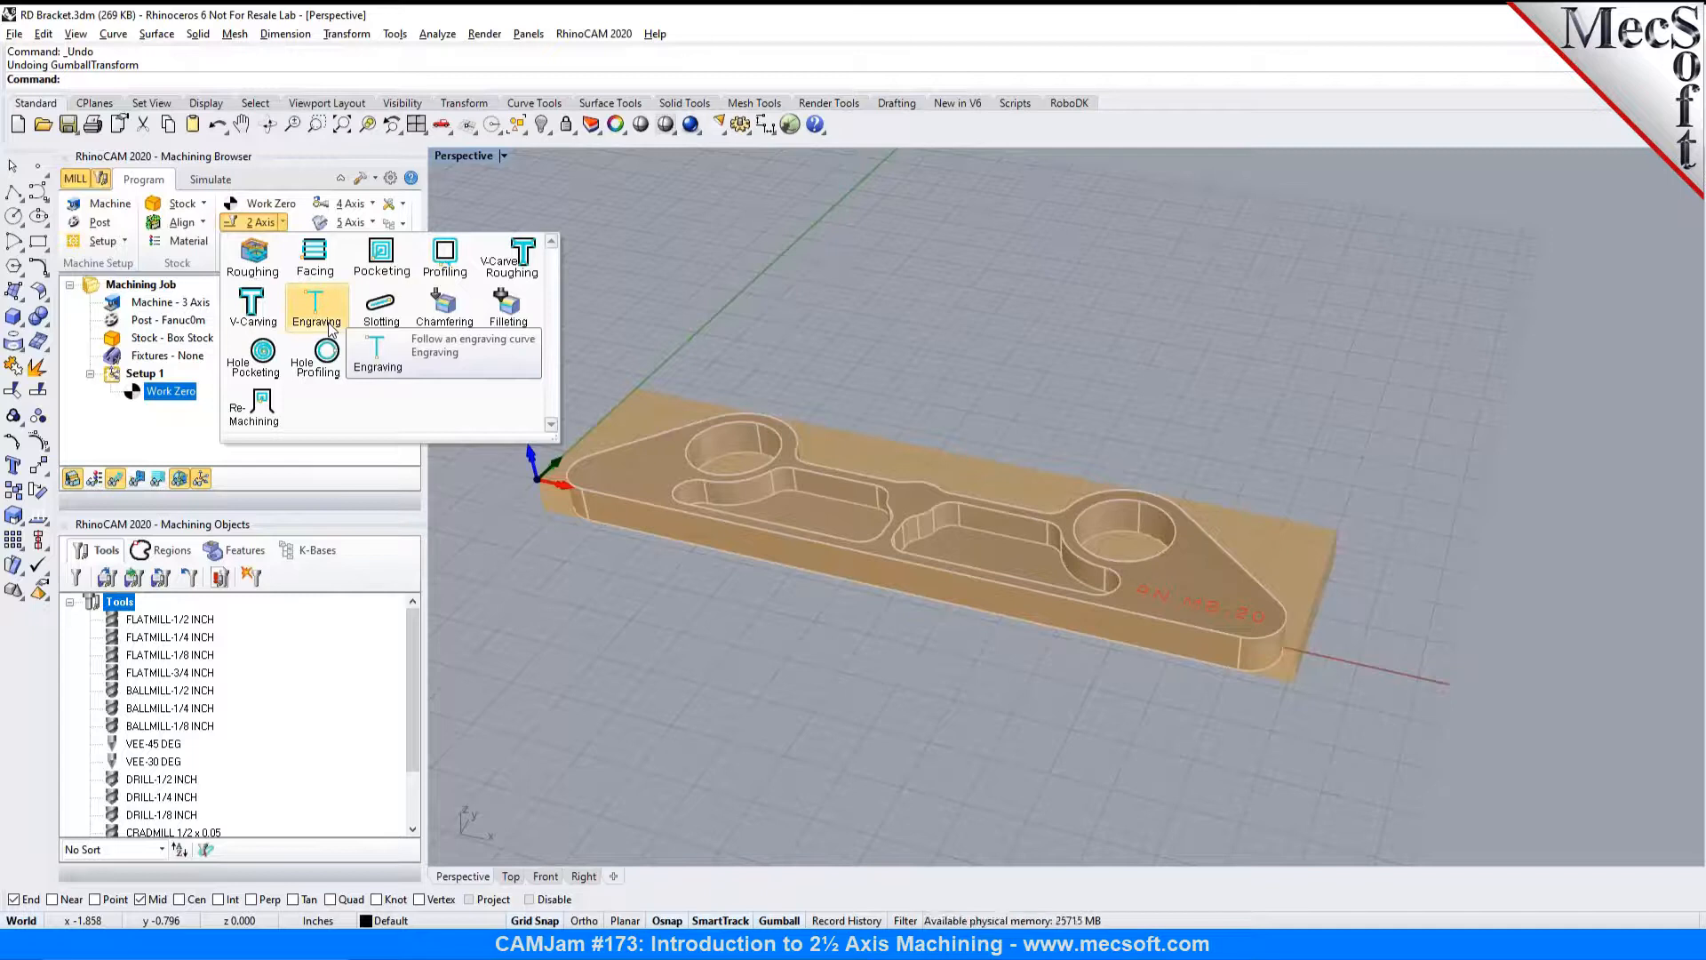
left_click(331, 267)
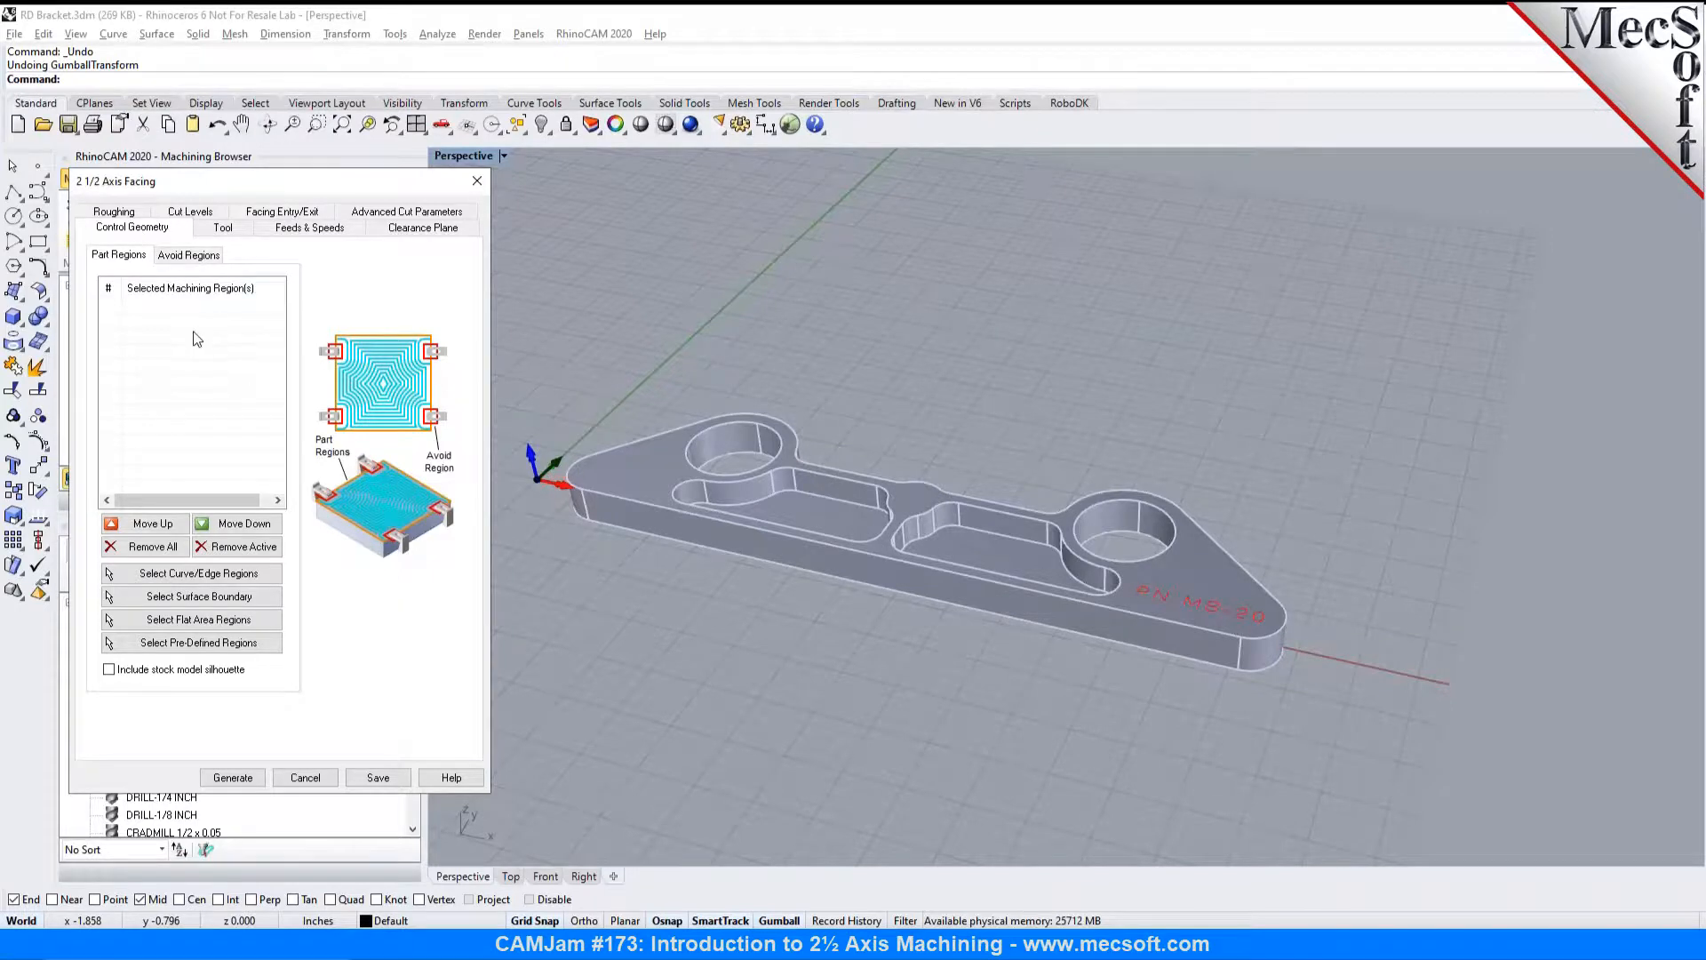
left_click(221, 229)
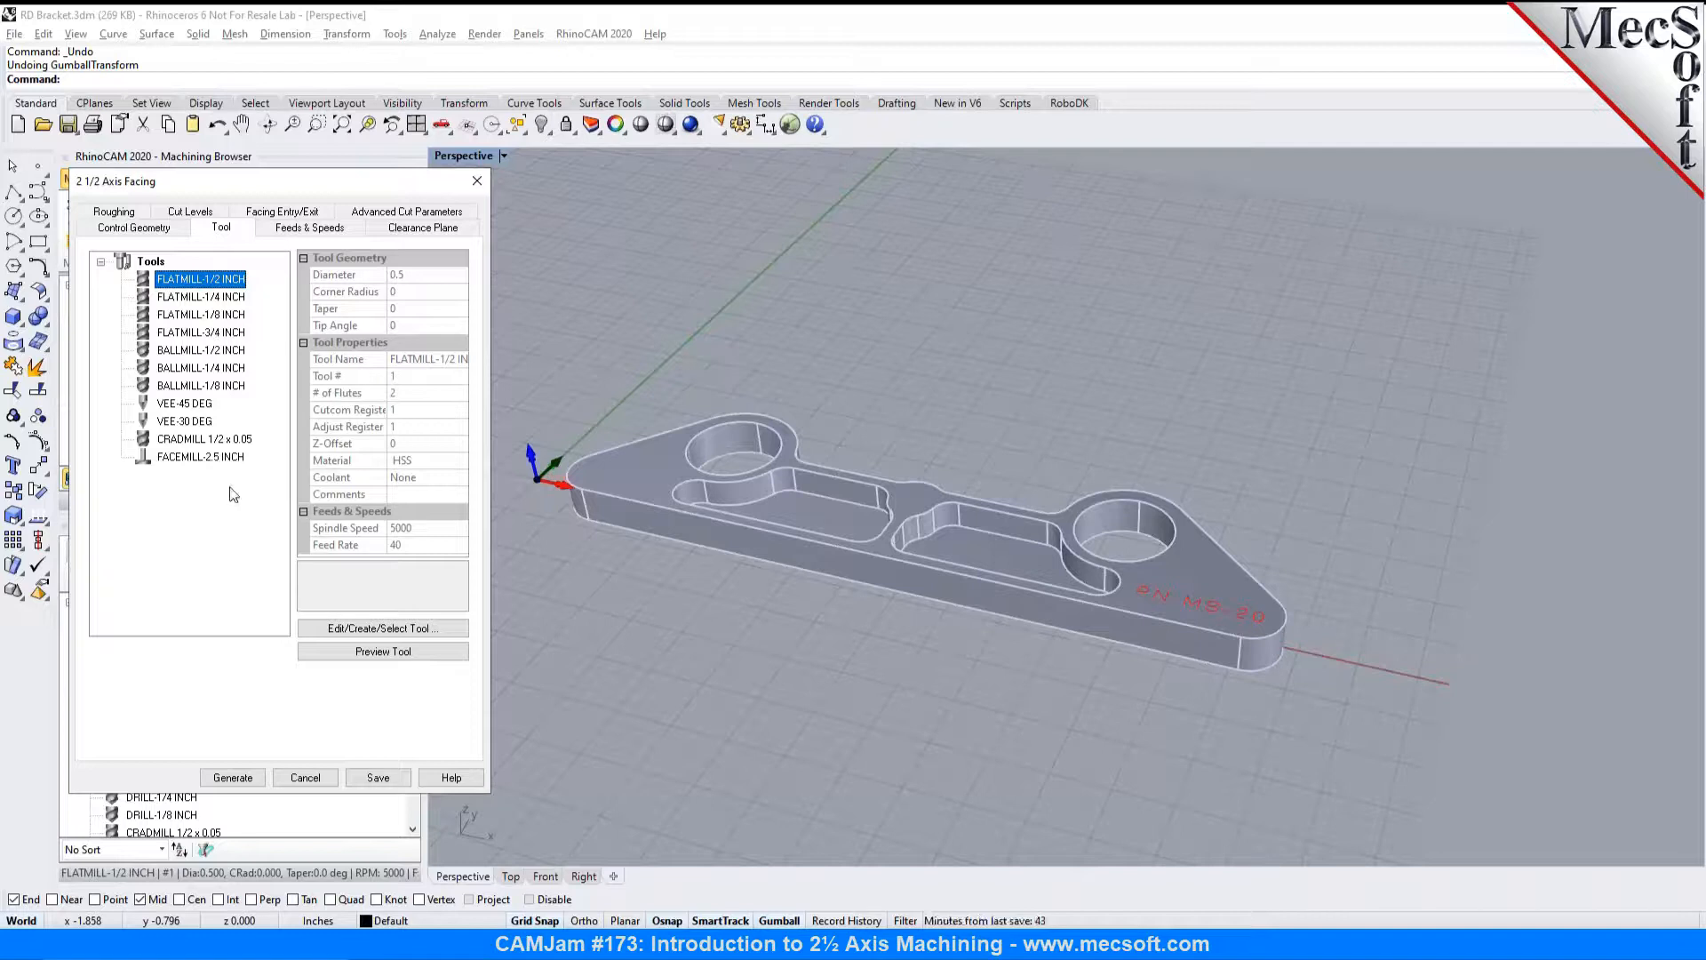
left_click(174, 459)
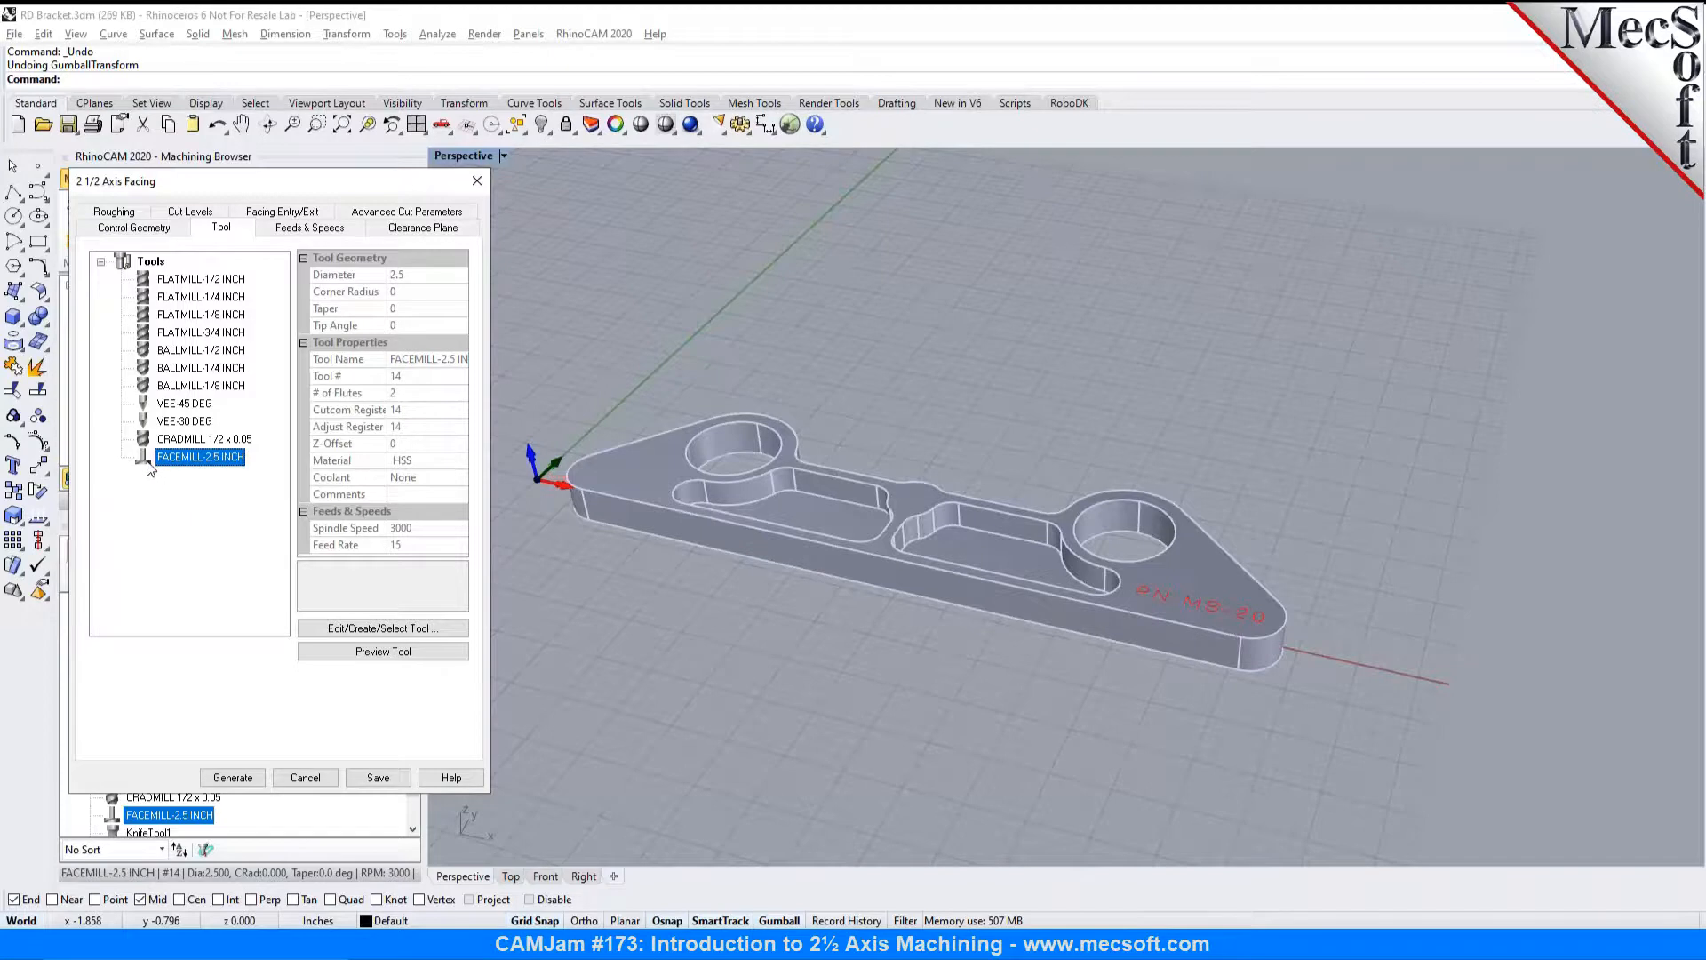
Step: Examine the face mill's properties and compare its feeds and speeds with those of the facing operation
double_click(149, 460)
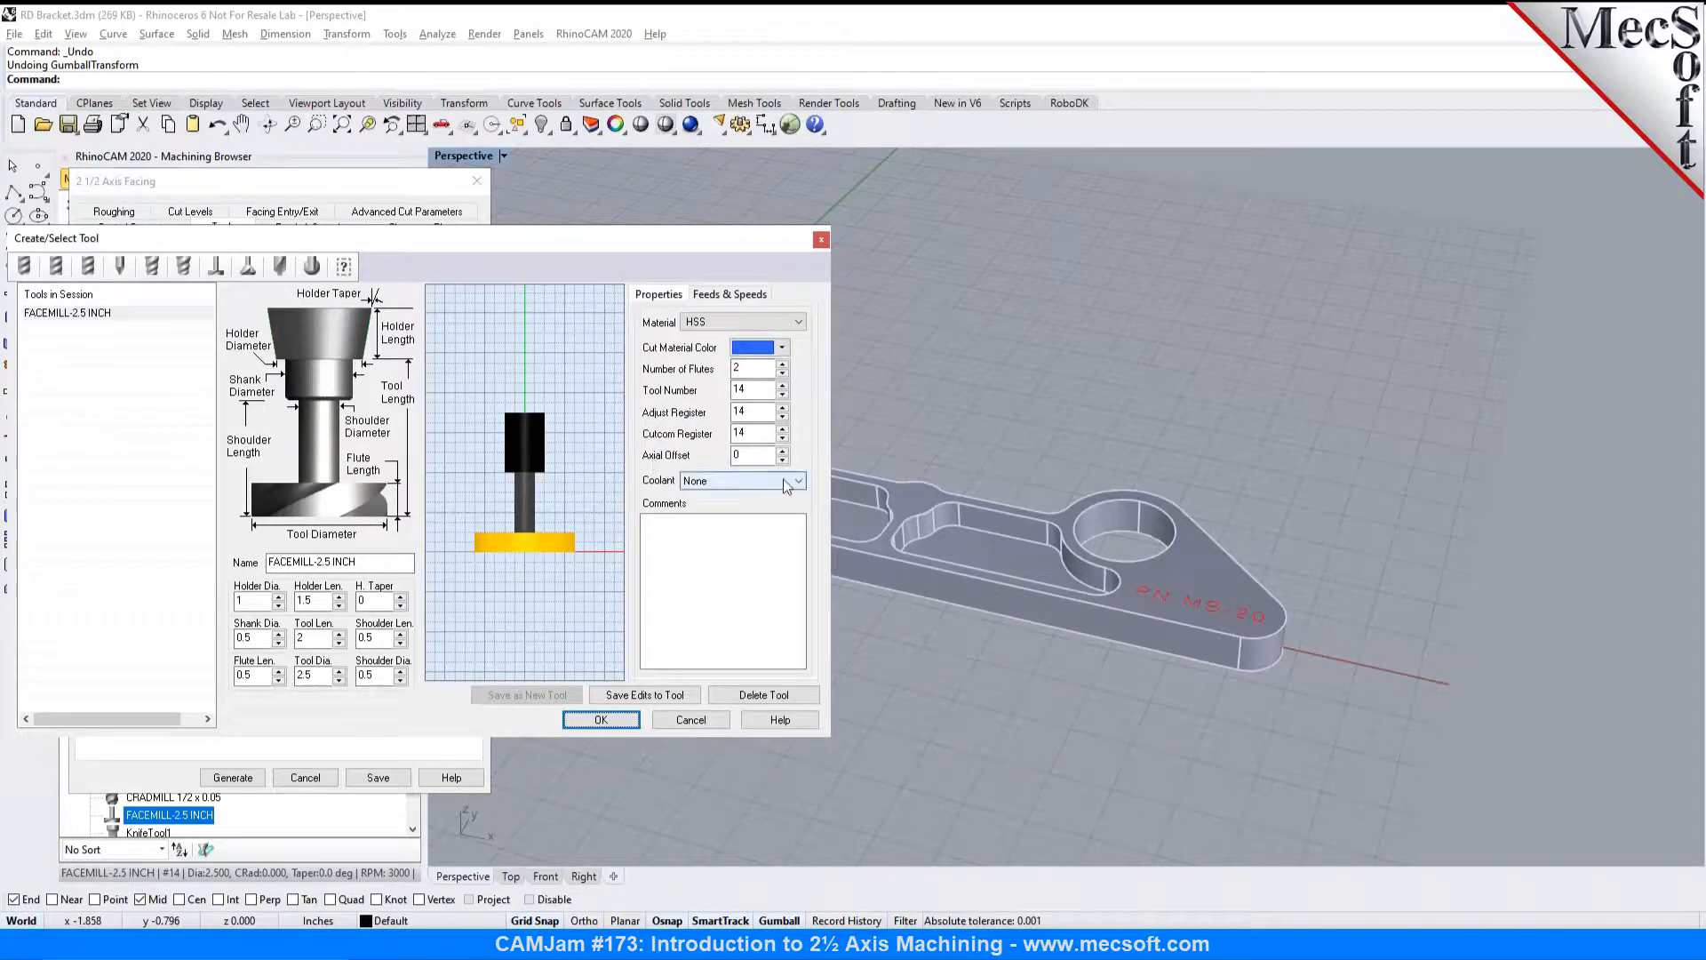
left_click(762, 296)
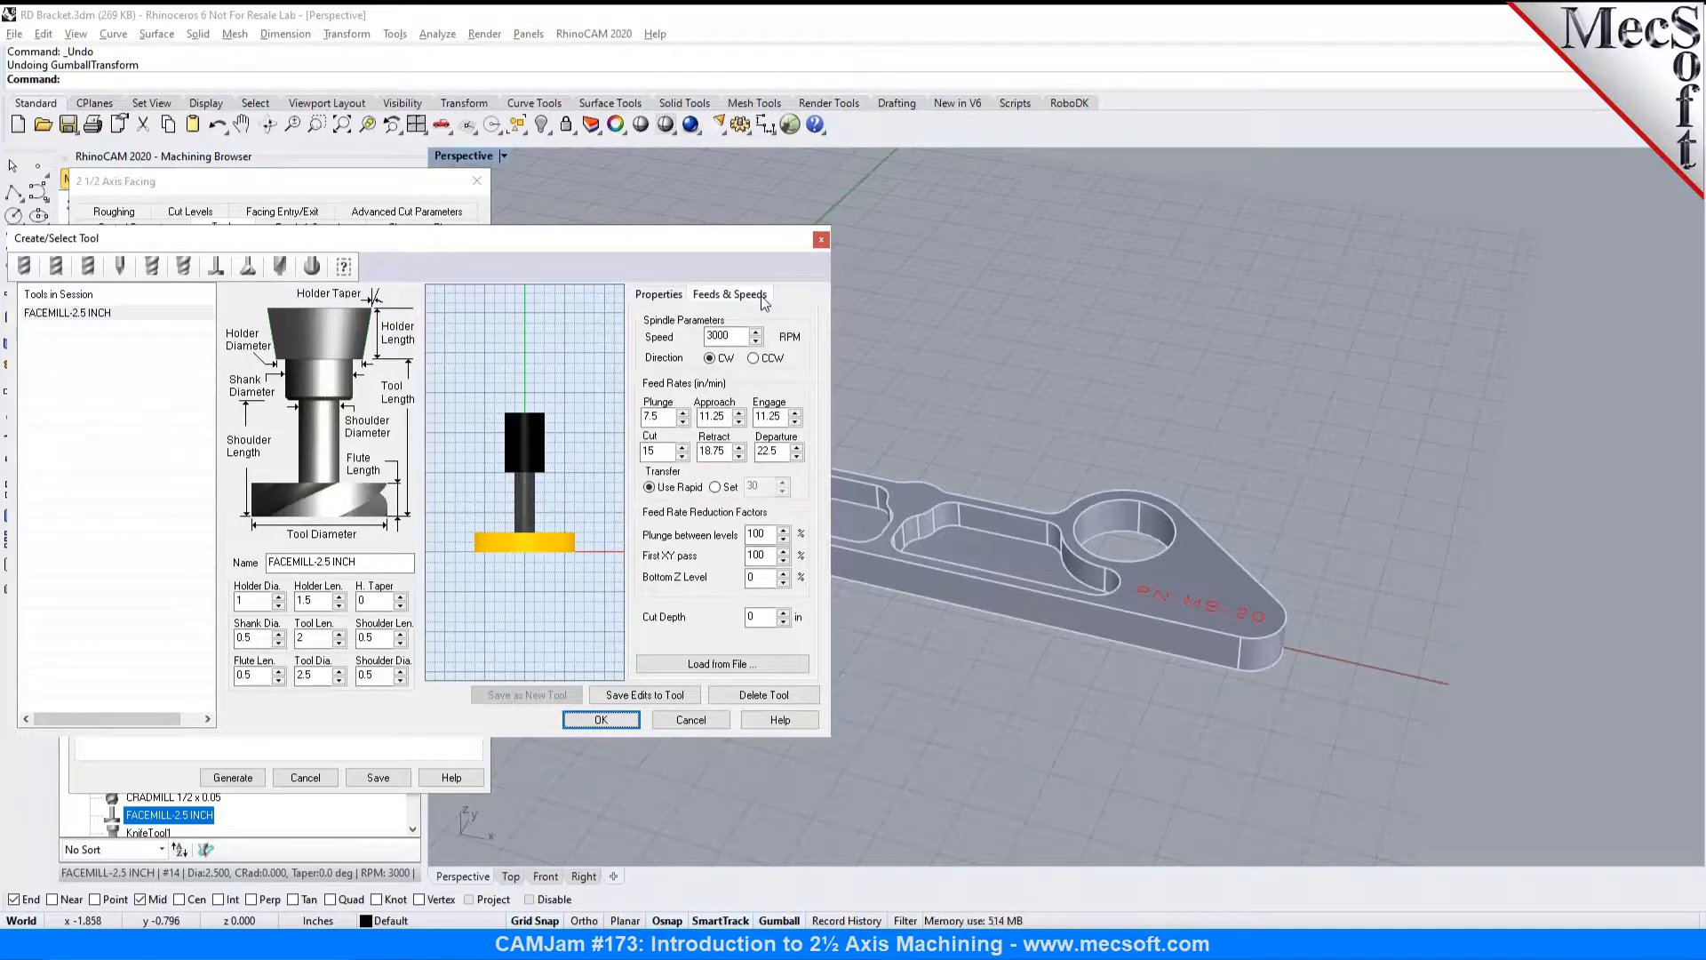
left_click(647, 301)
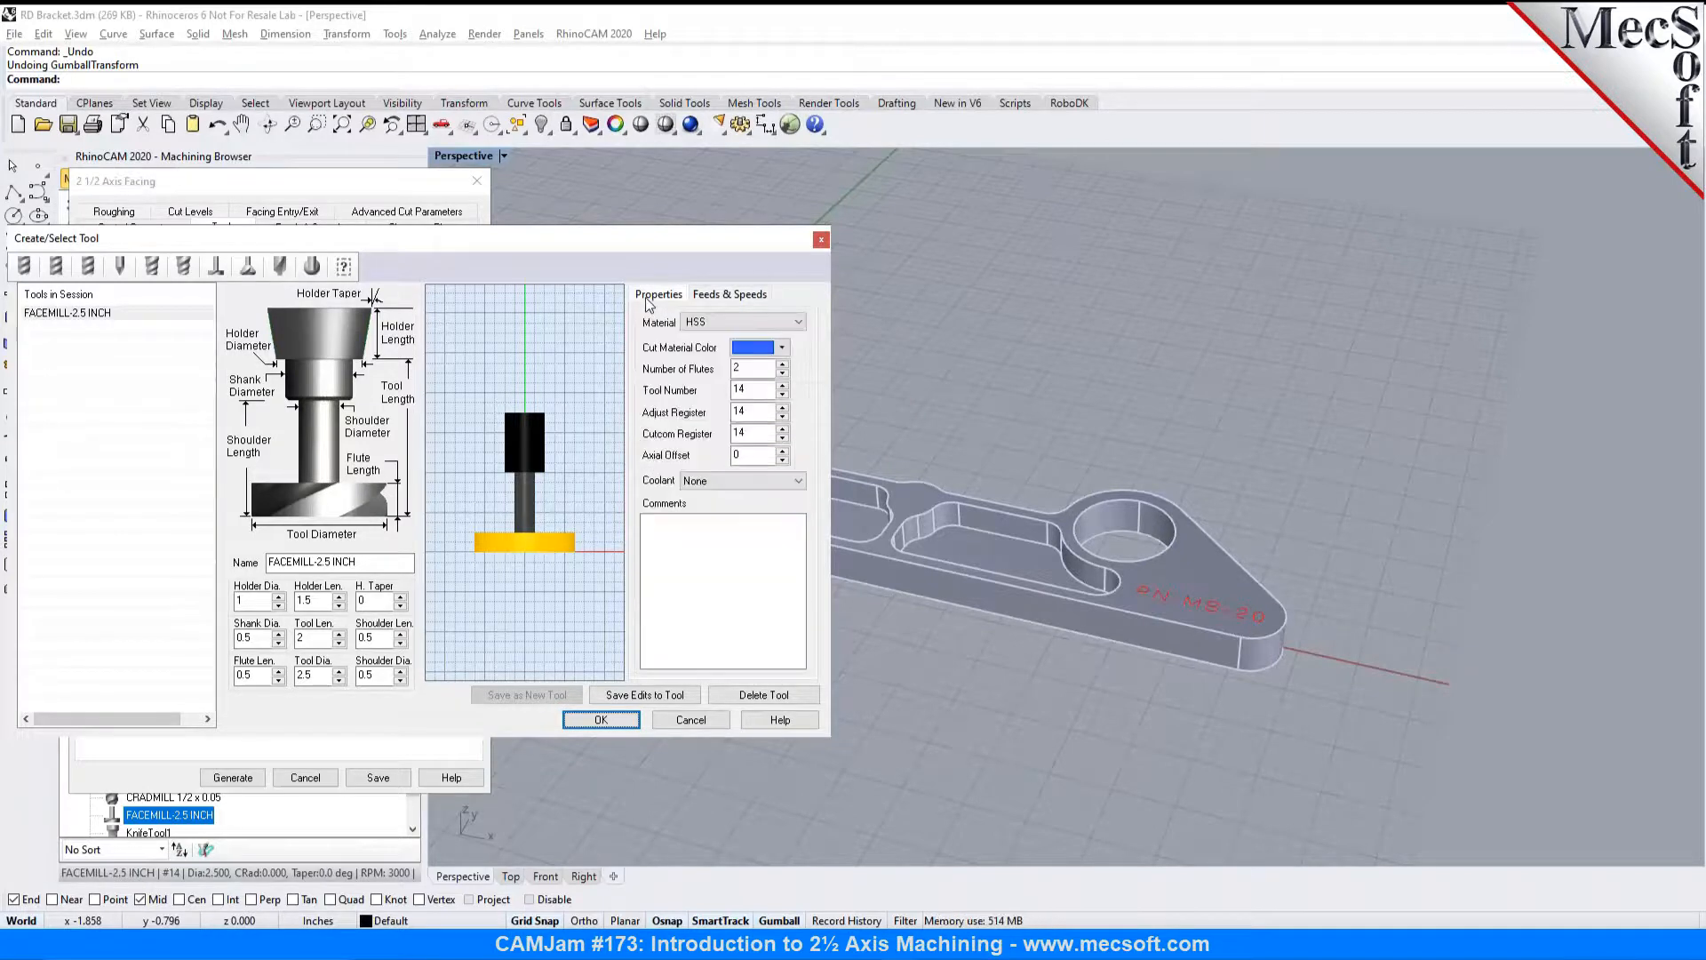
left_click(600, 721)
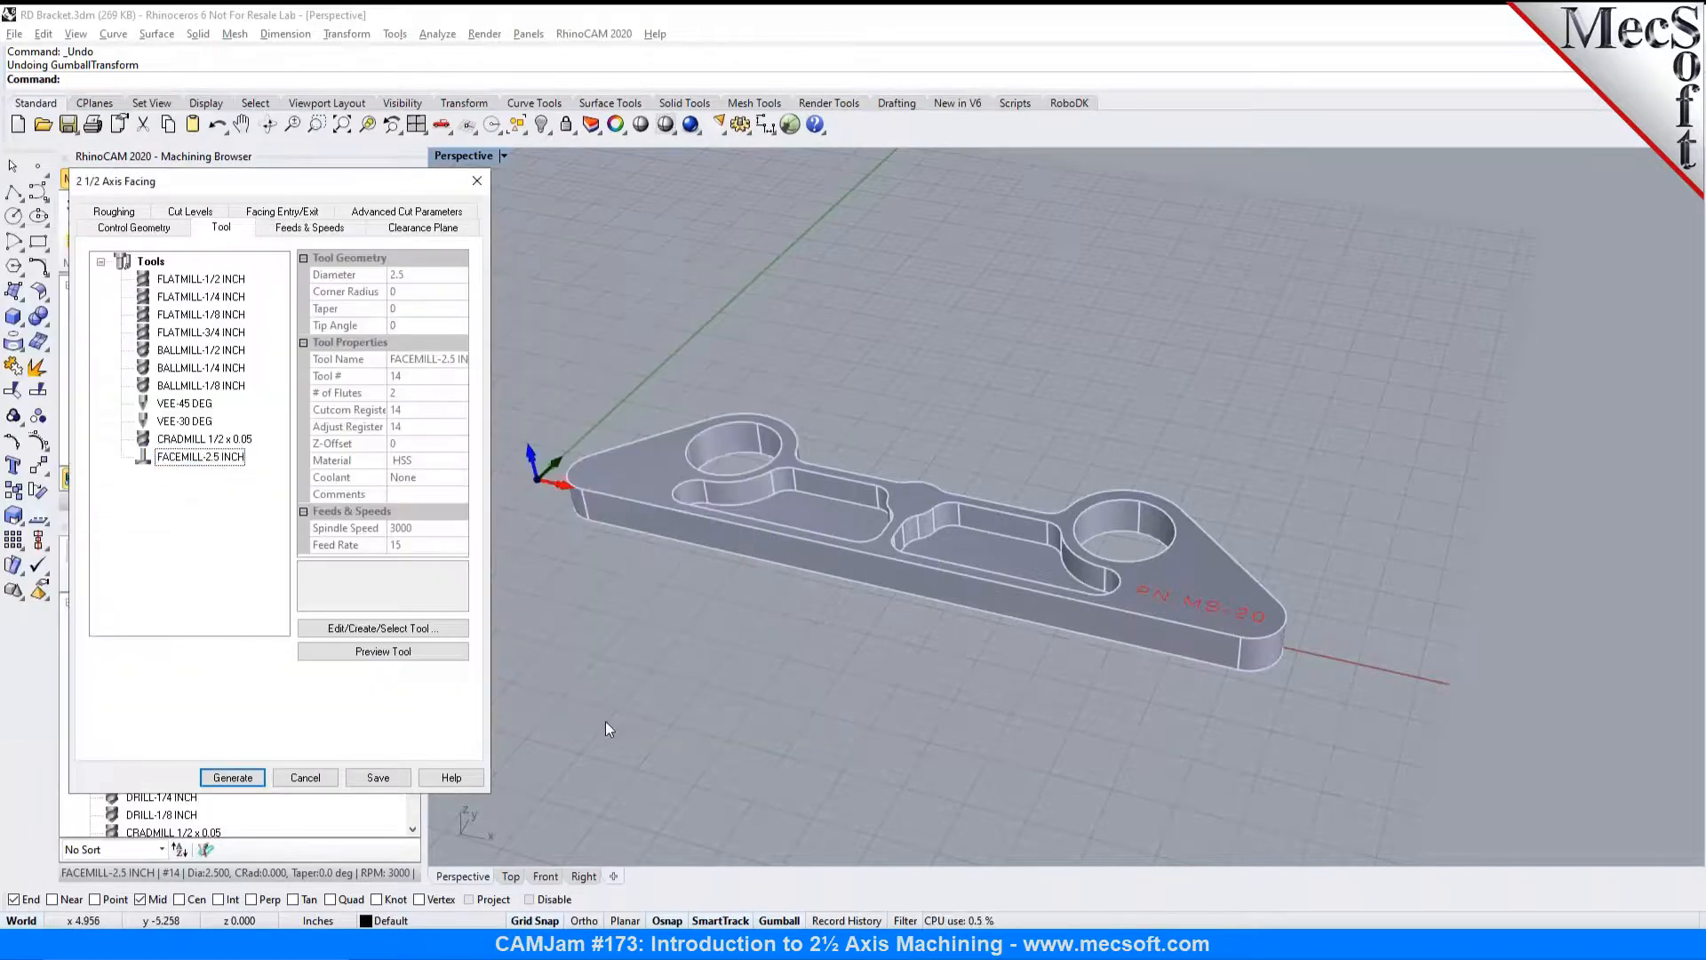
left_click(326, 228)
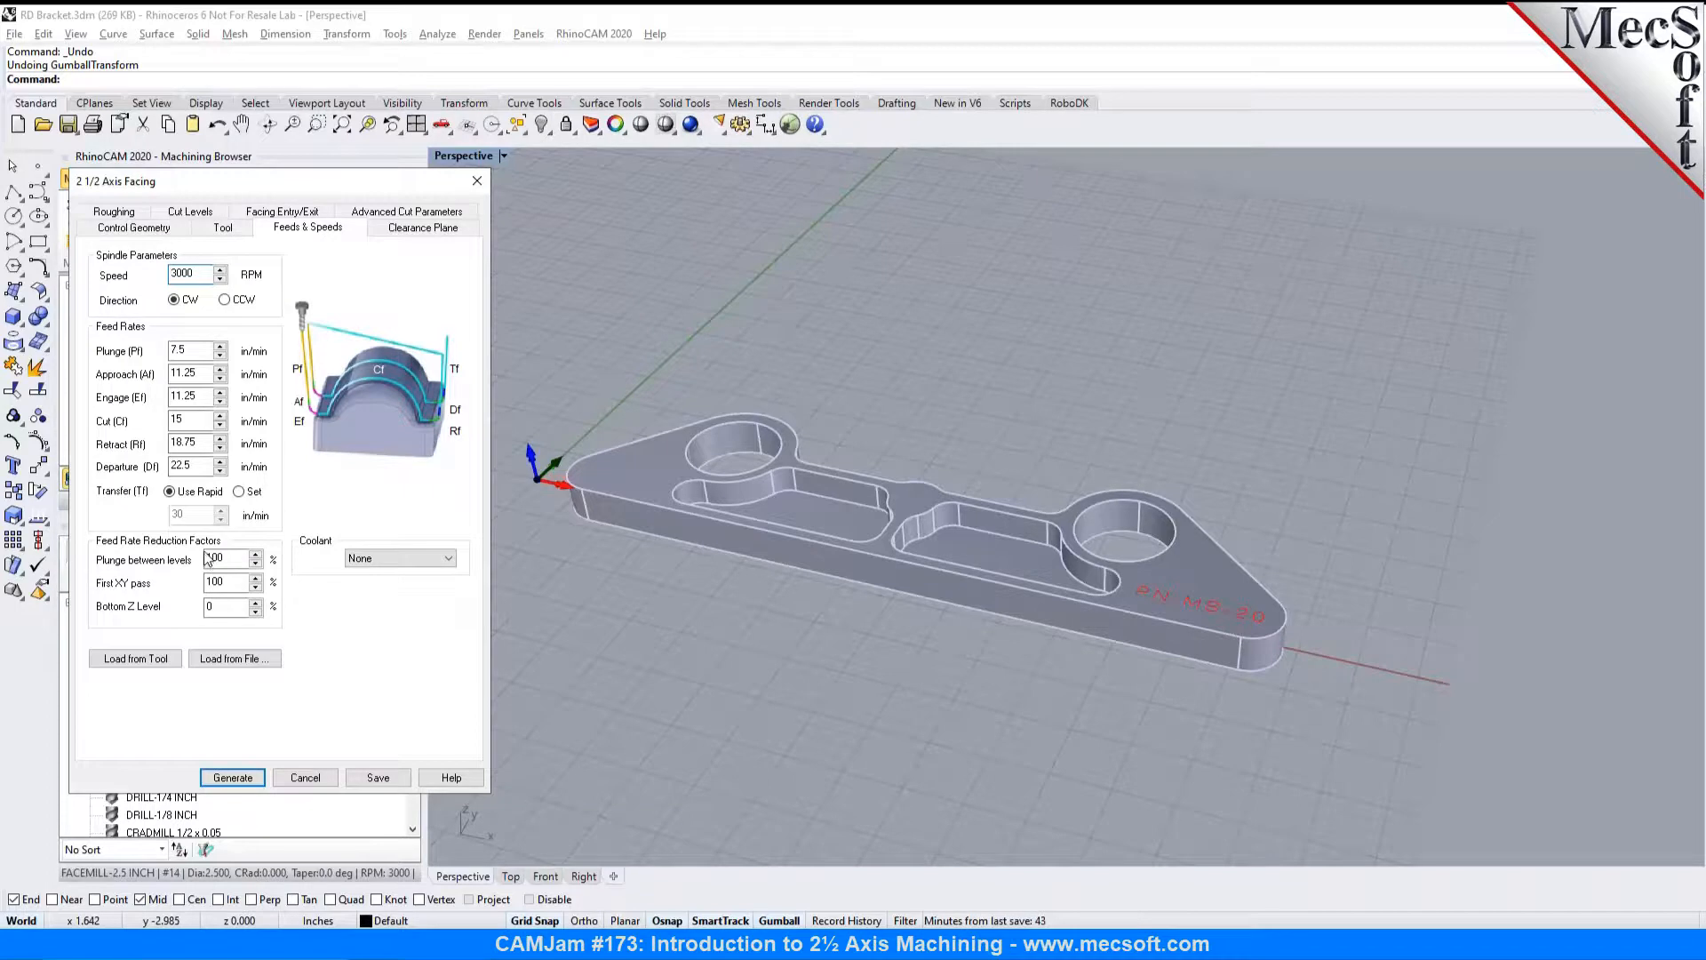
left_click(223, 228)
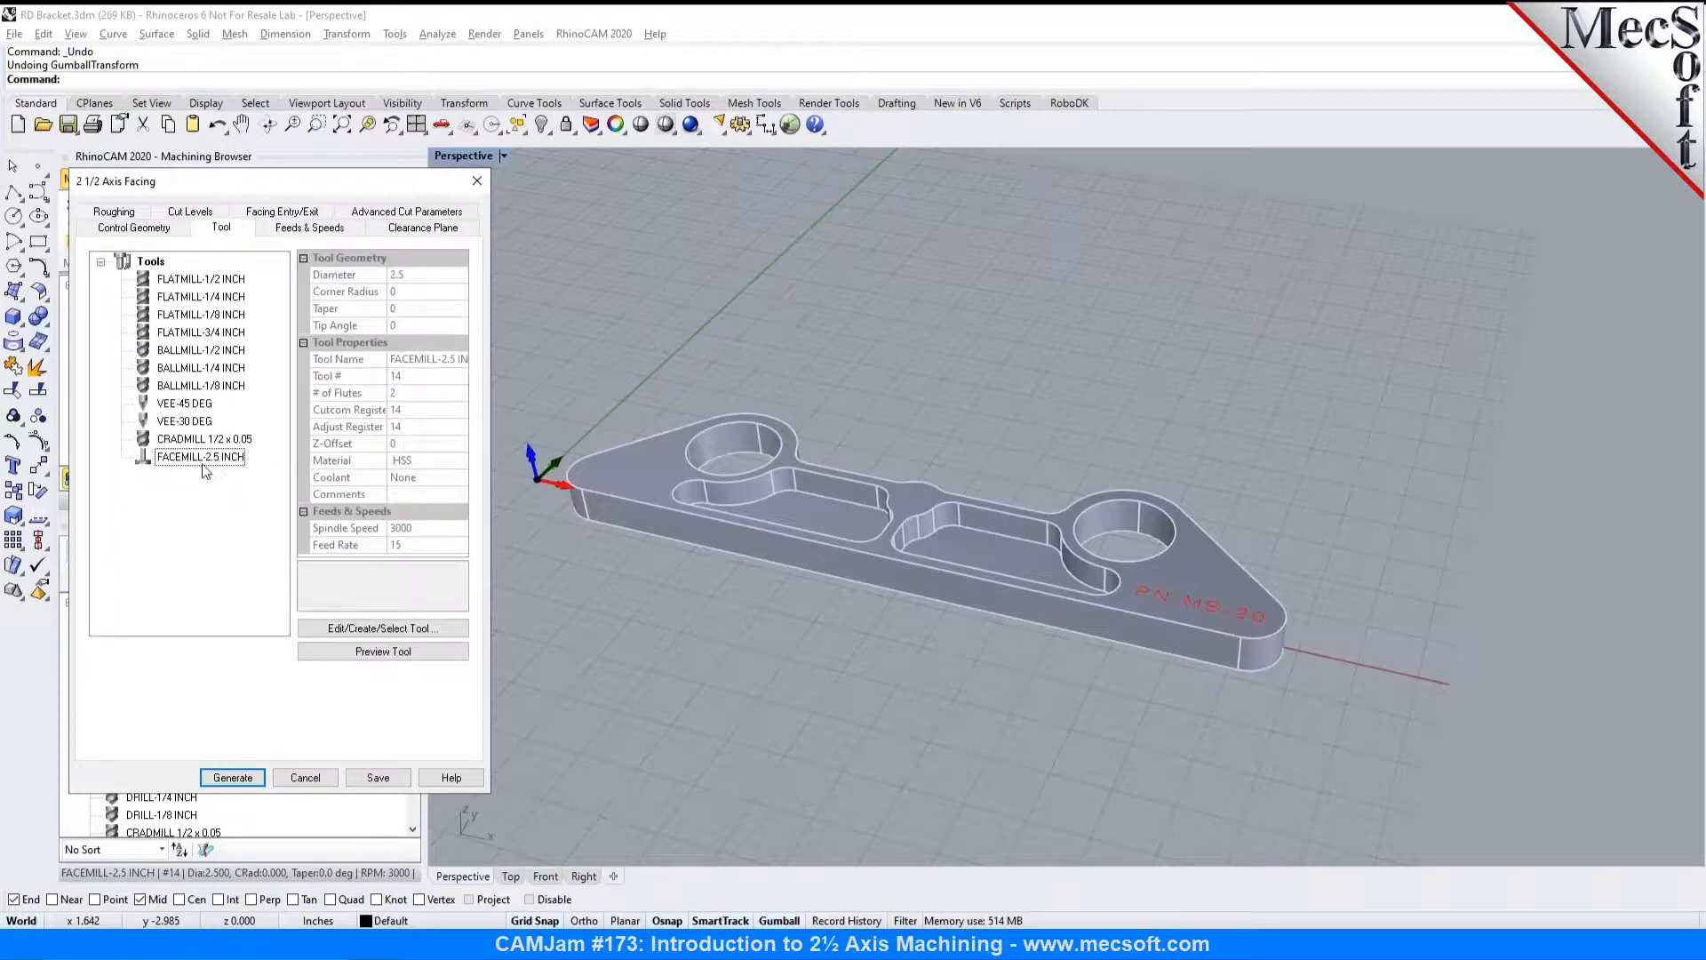
left_click(309, 227)
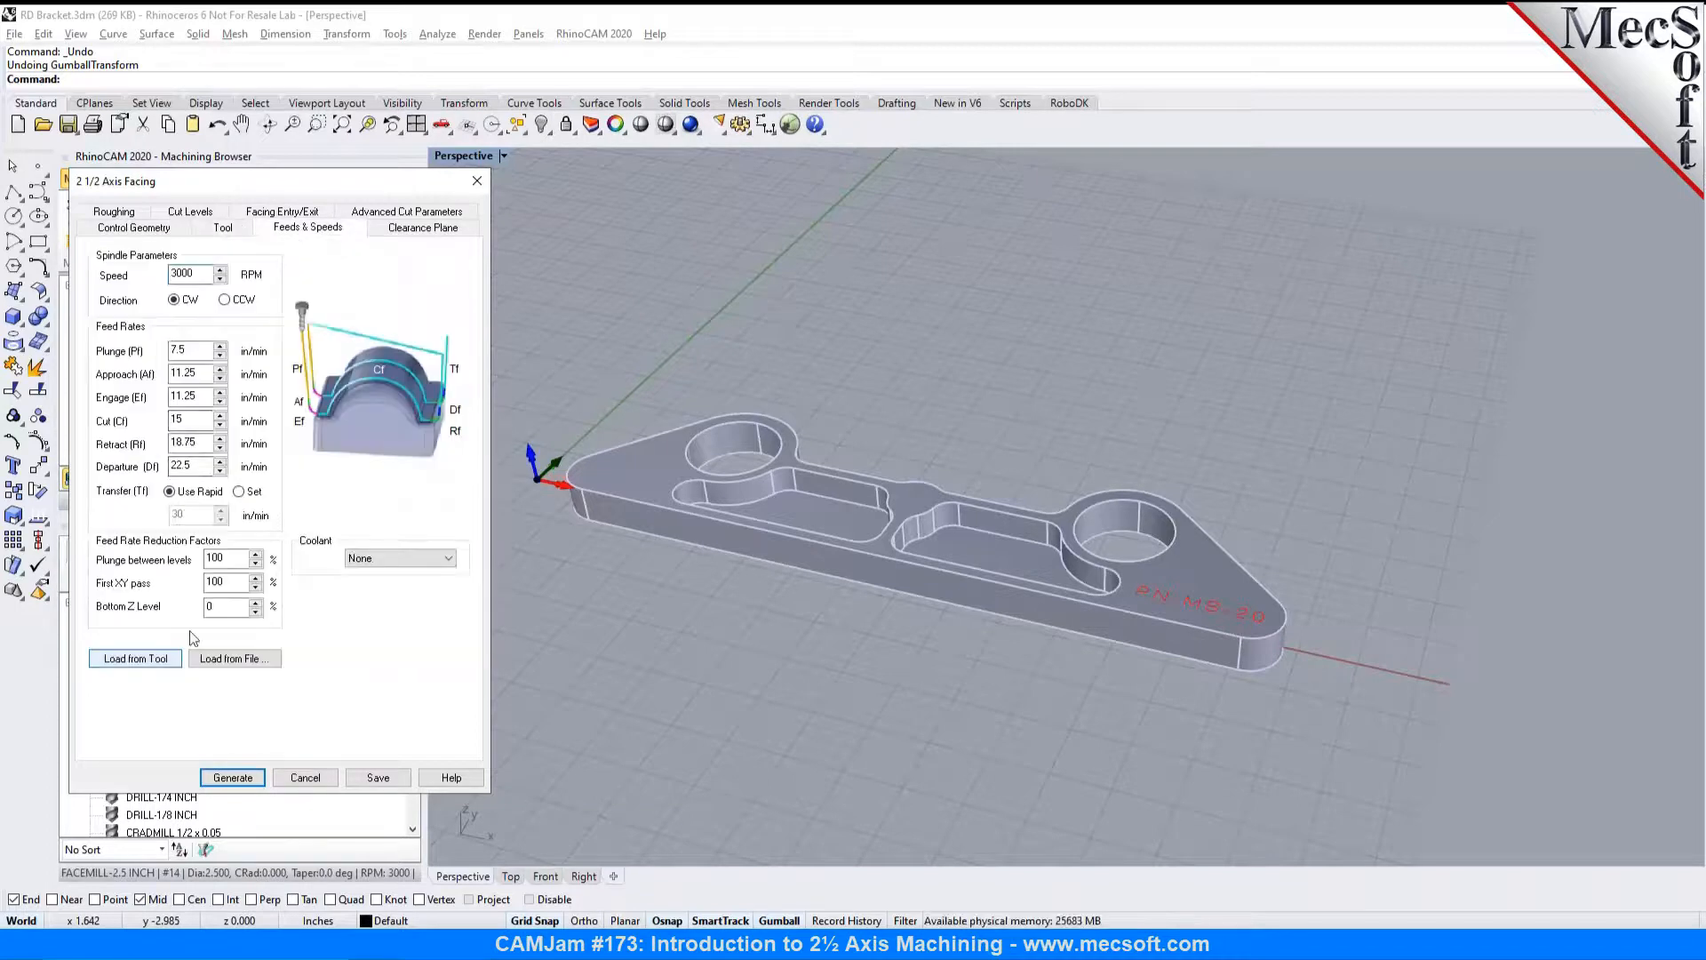
Step: Examine the facing operation's automatic clearance plane above the bracket
left_click(409, 229)
right_click_drag(887, 546, 869, 523)
scroll(785, 544, "up", 2)
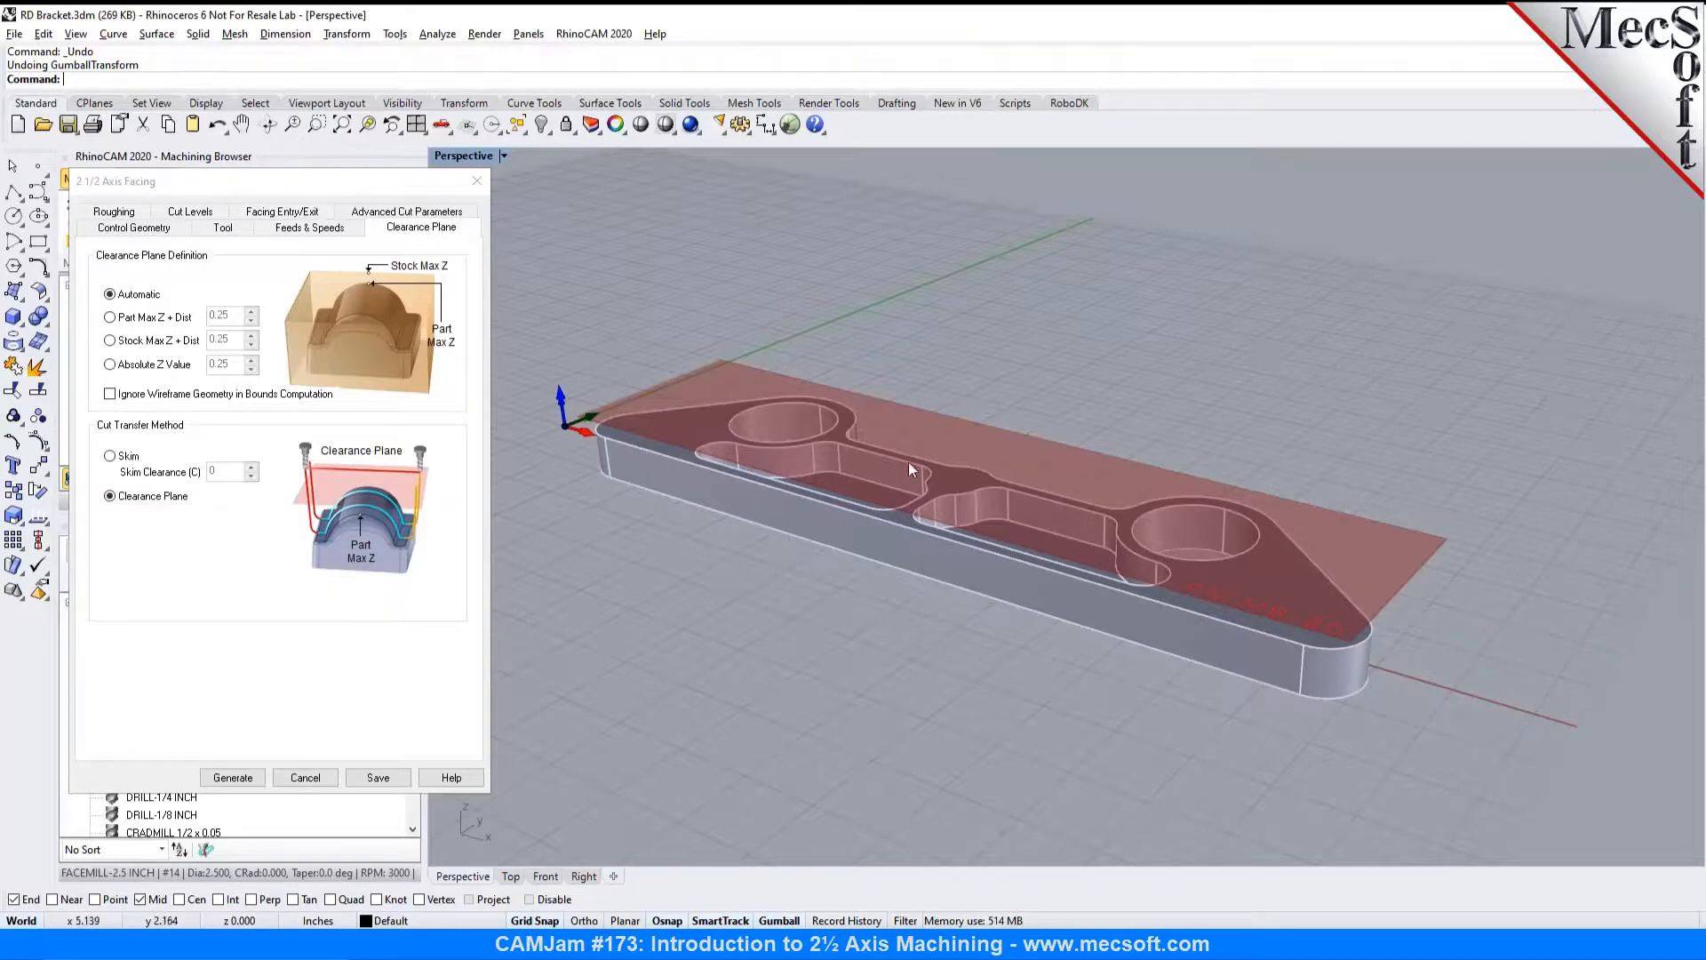
mouse_move(786, 569)
right_mouse_down()
mouse_move(784, 533)
mouse_move(771, 579)
right_mouse_up()
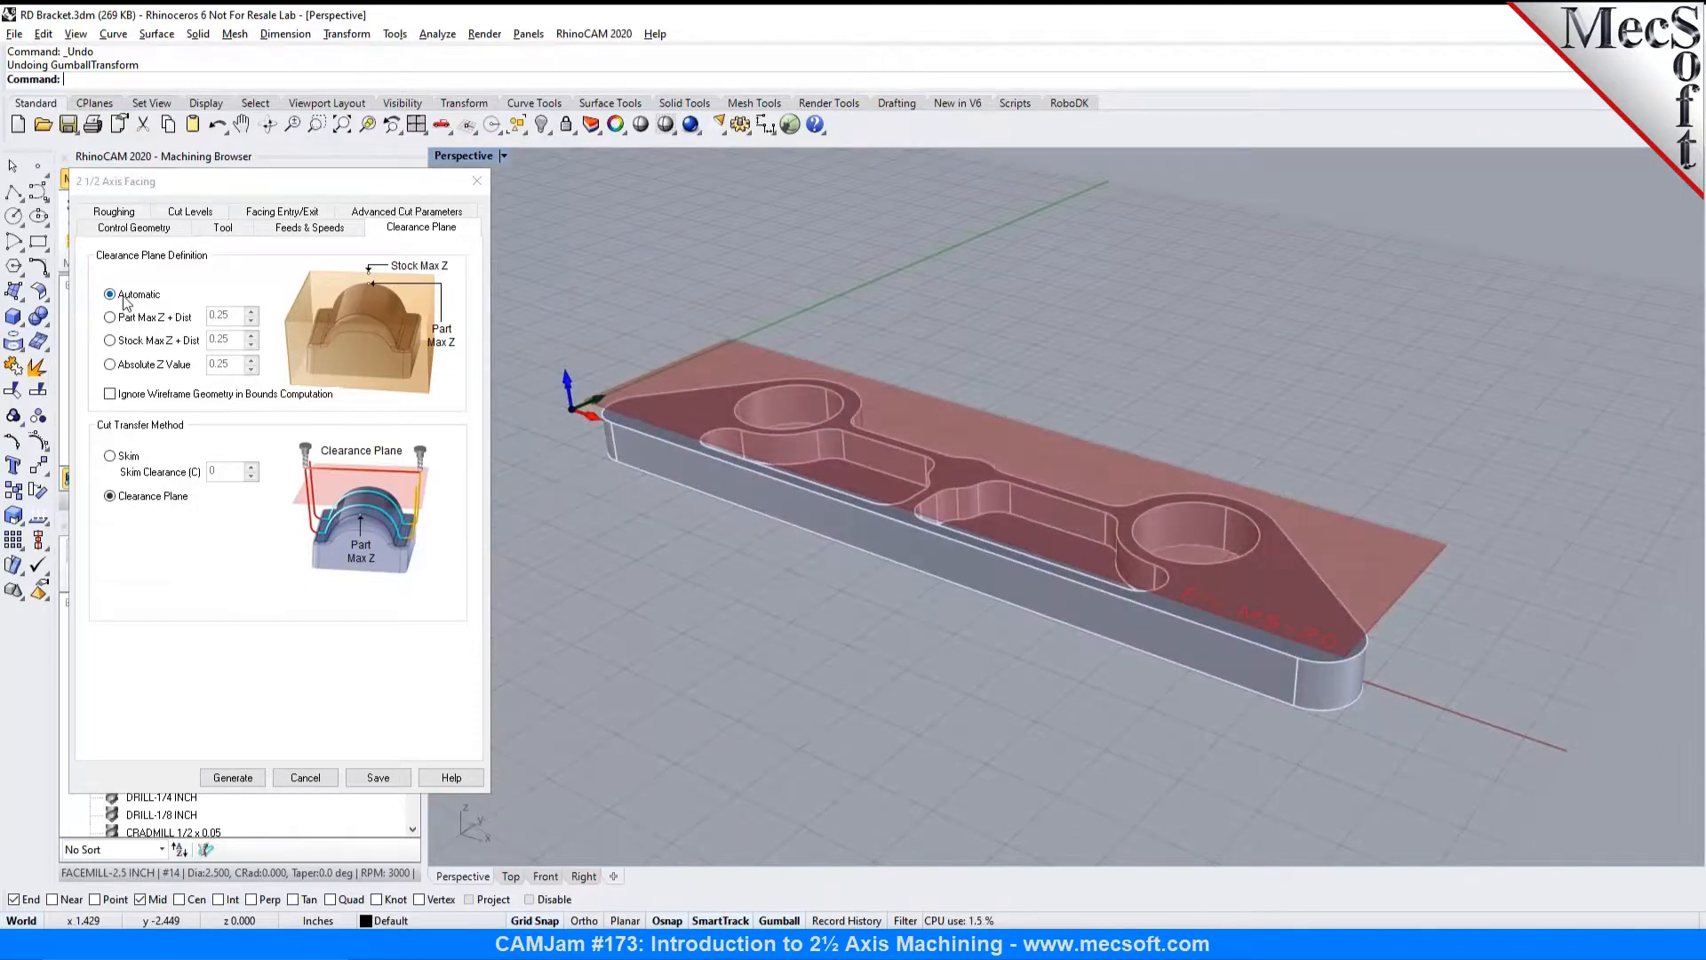
Step: Preview a Stock Max Z + Dist clearance plane at distances between 0.75 and 0.25, and return to the Automatic definition
left_click(110, 341)
left_click(251, 337)
left_click(250, 337)
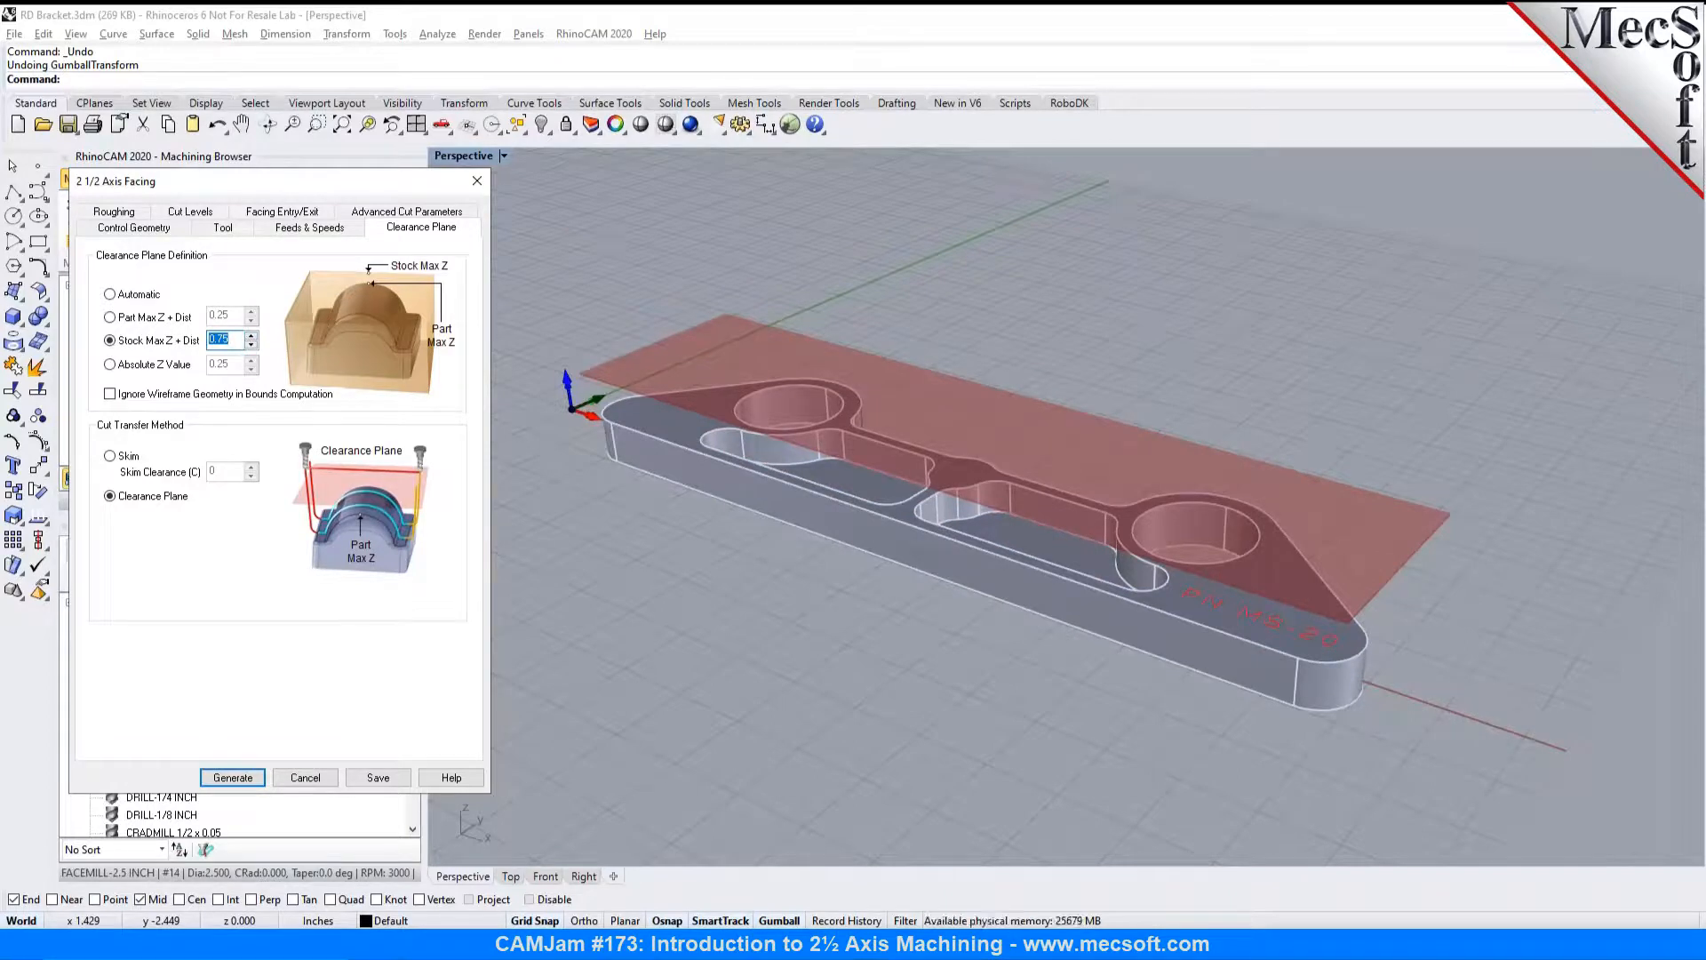
left_click(252, 350)
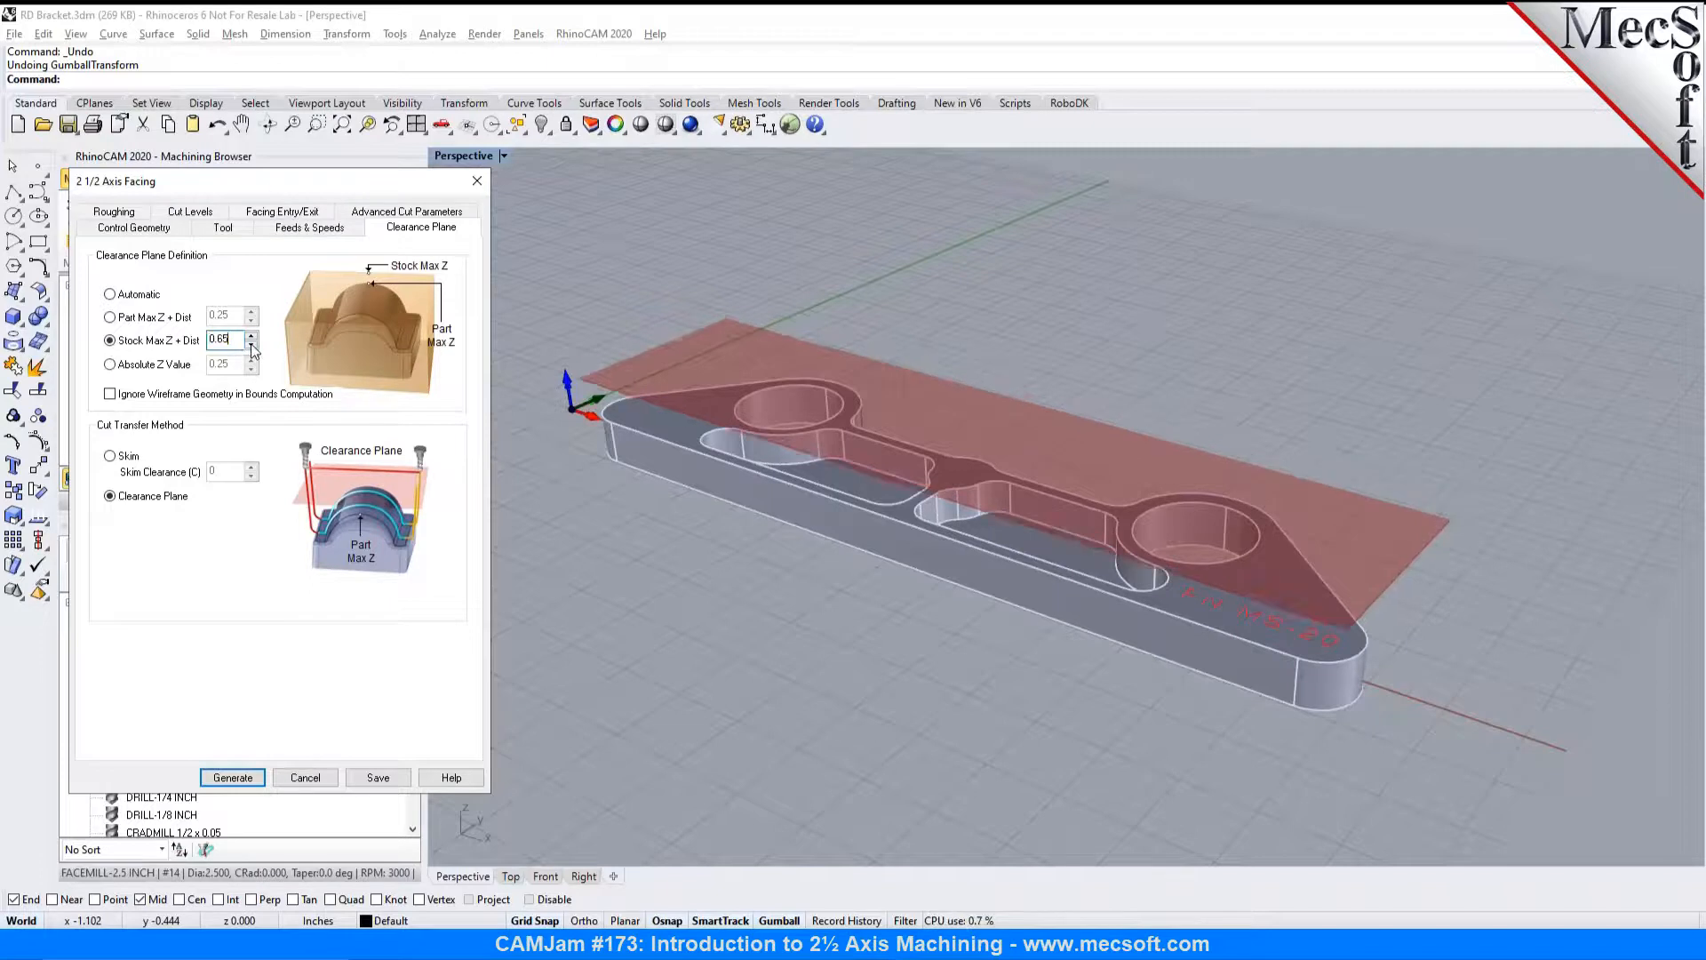
left_click(252, 349)
left_click(252, 349)
left_click(253, 349)
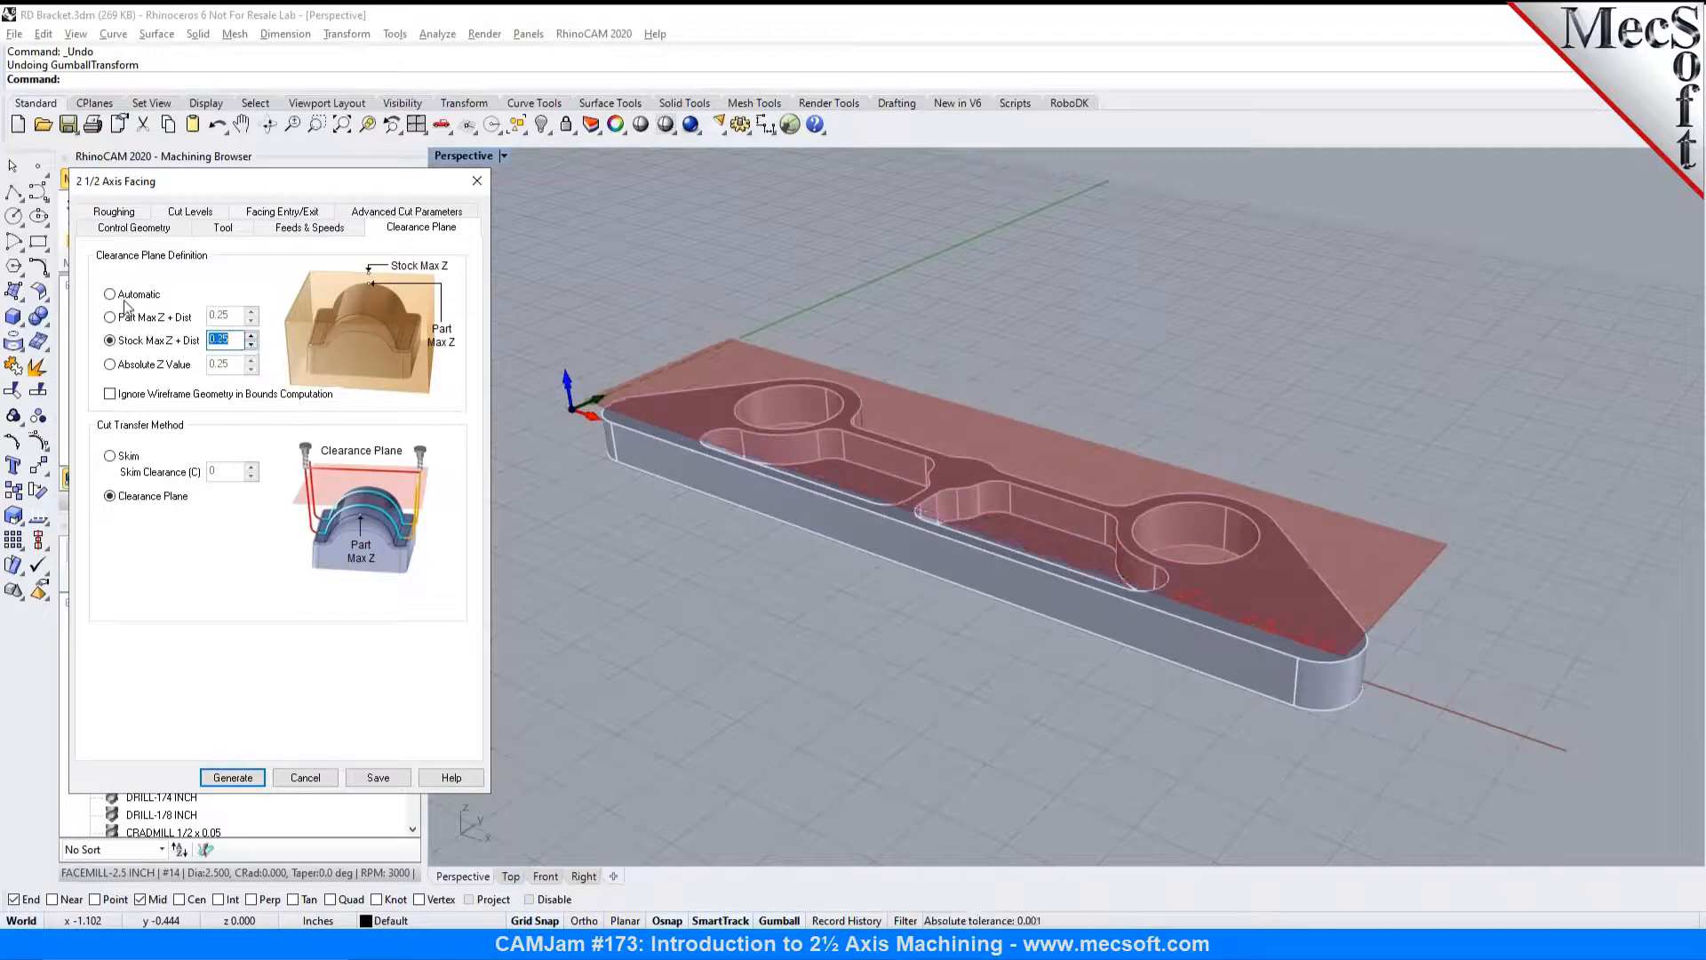
left_click(125, 301)
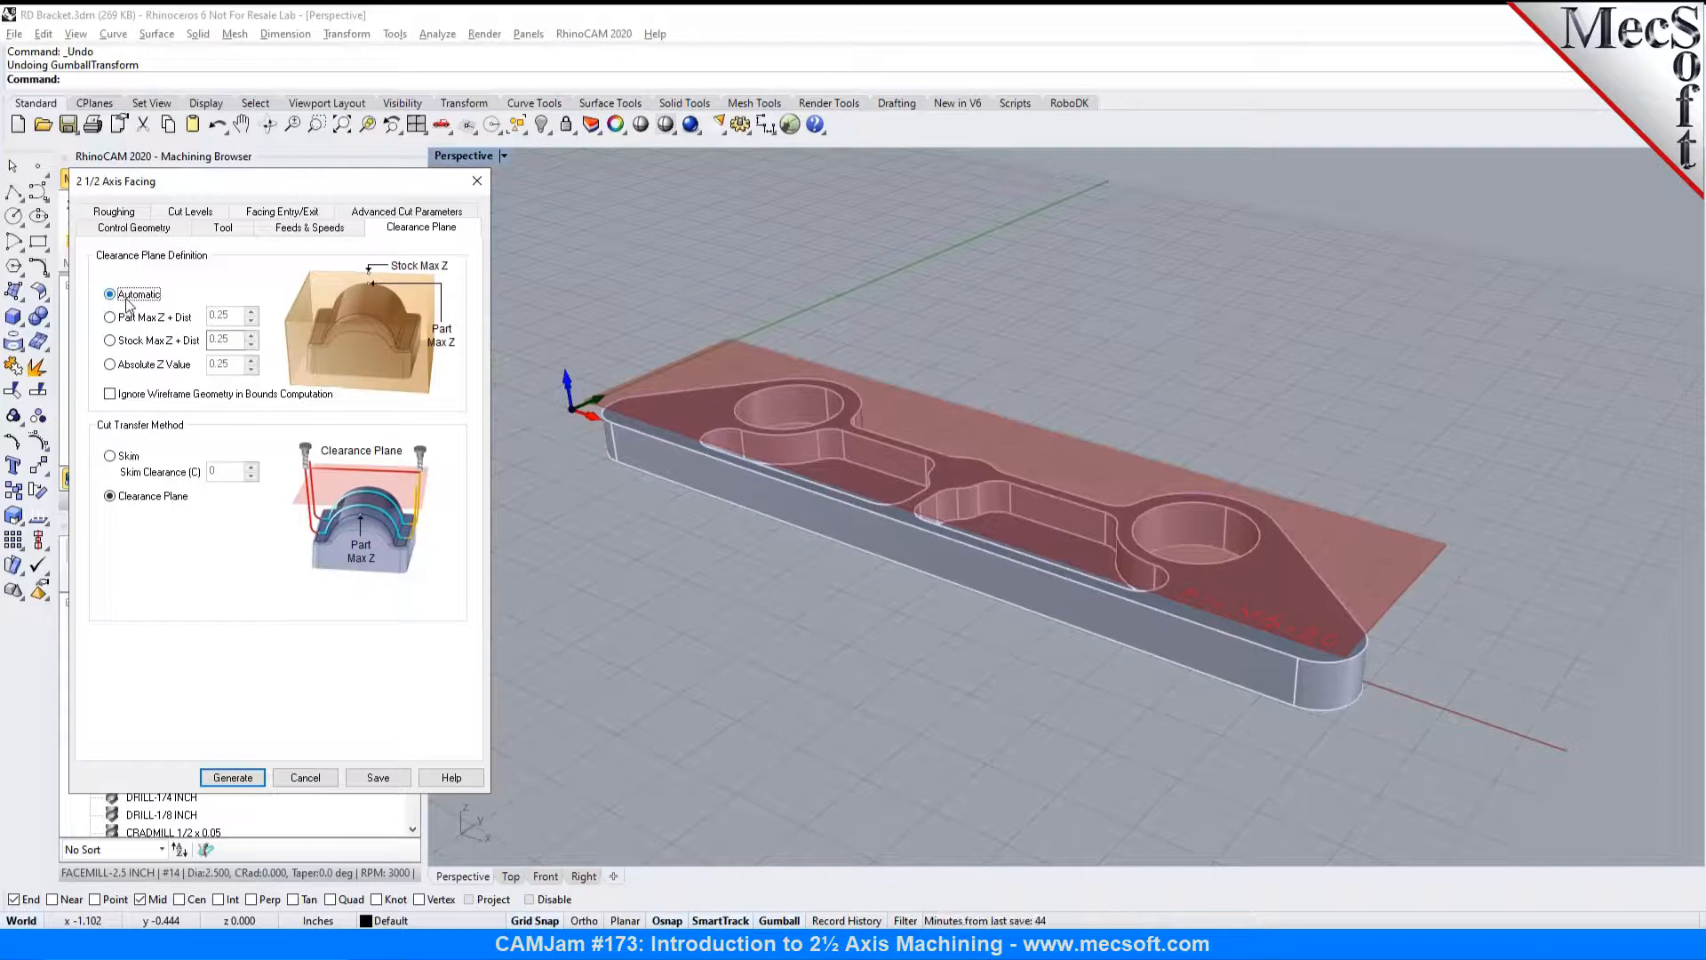
Step: Set the facing roughing parameters to a stock of 0, Linear Cuts and a stepover of 50% of the tool diameter
left_click(126, 214)
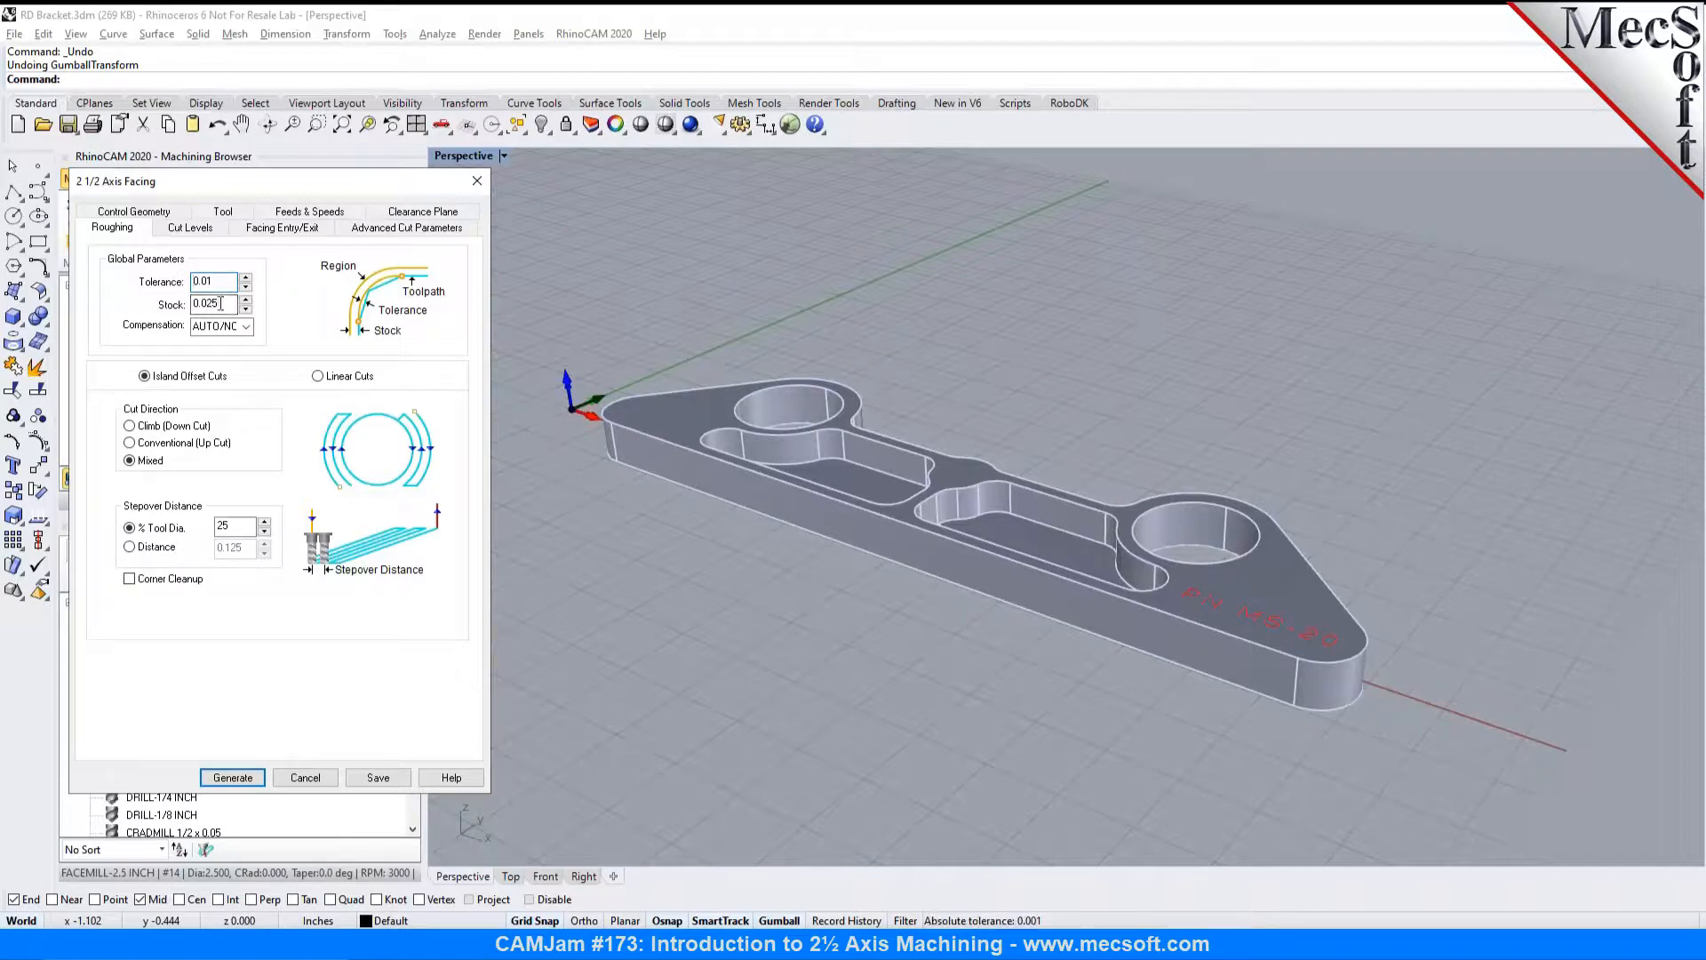
left_click_drag(225, 305, 152, 312)
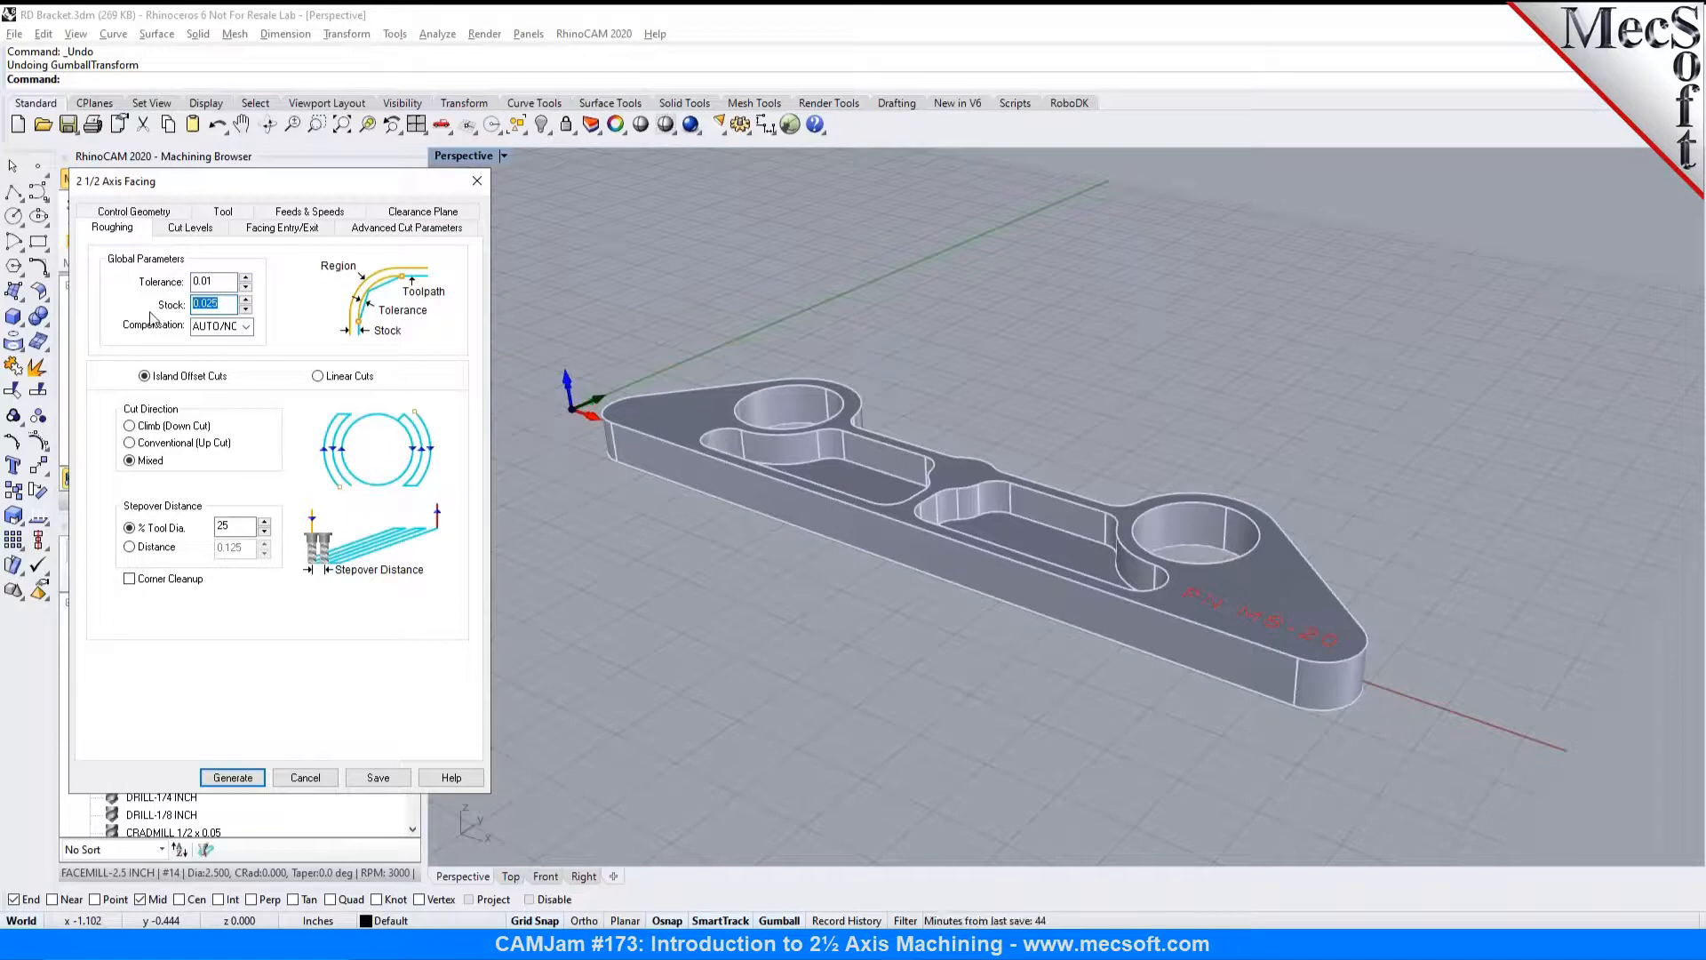
type("0")
left_click(319, 376)
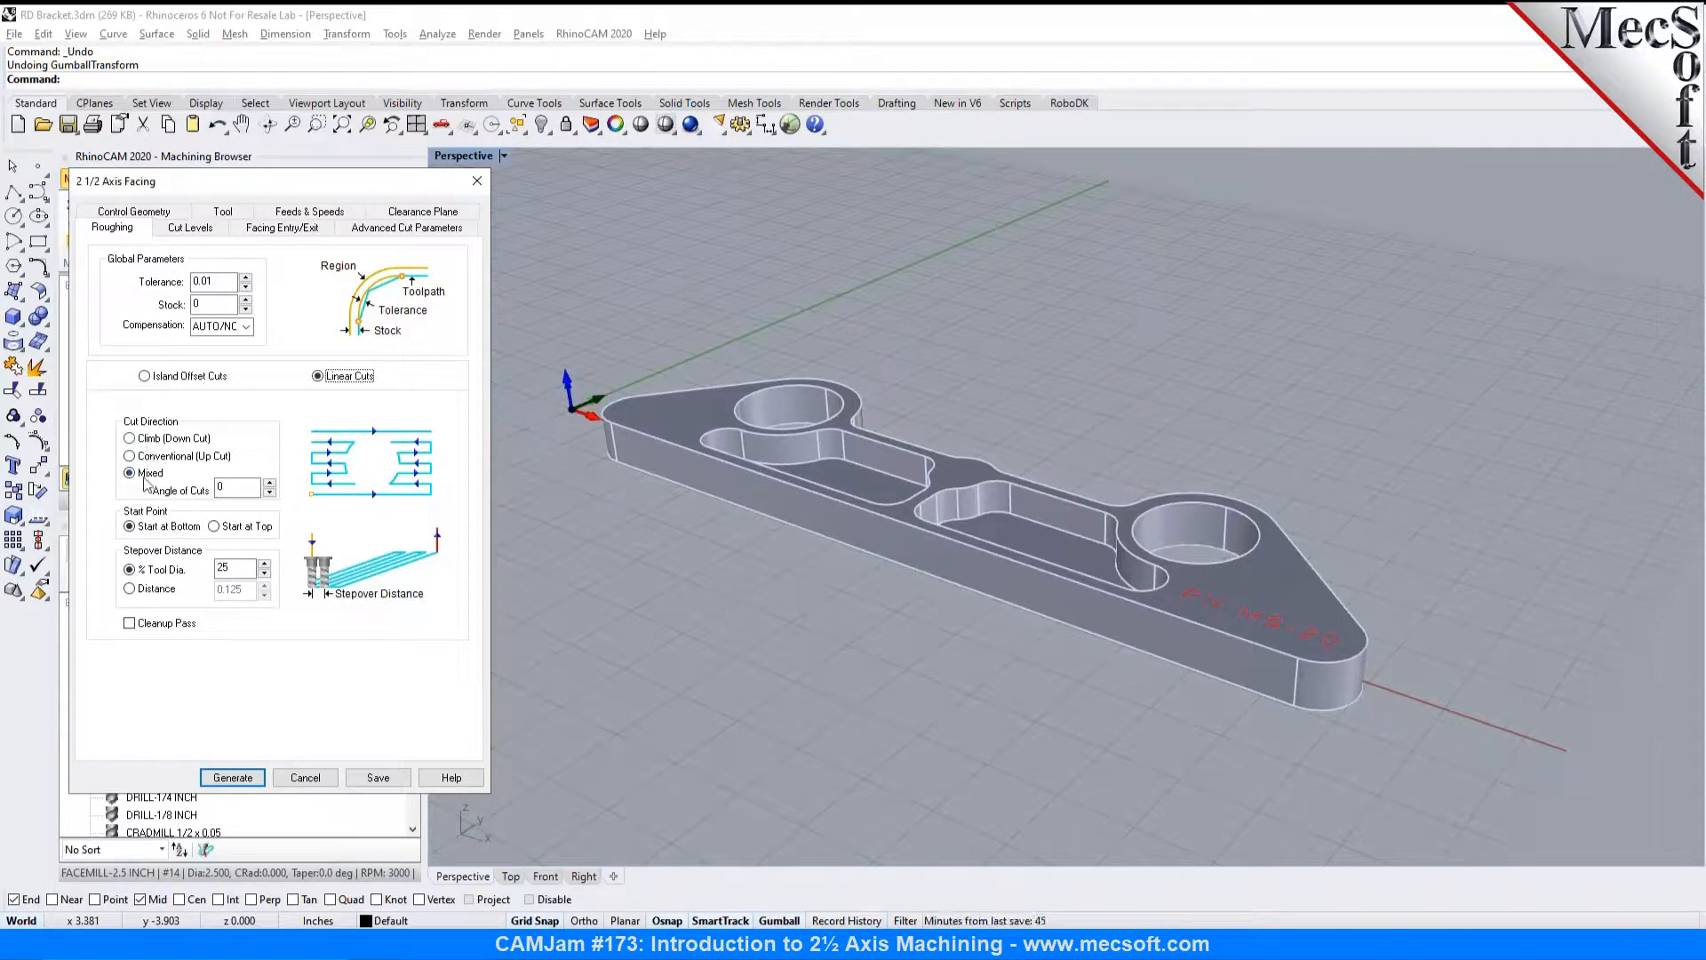
double_click(224, 568)
type("5")
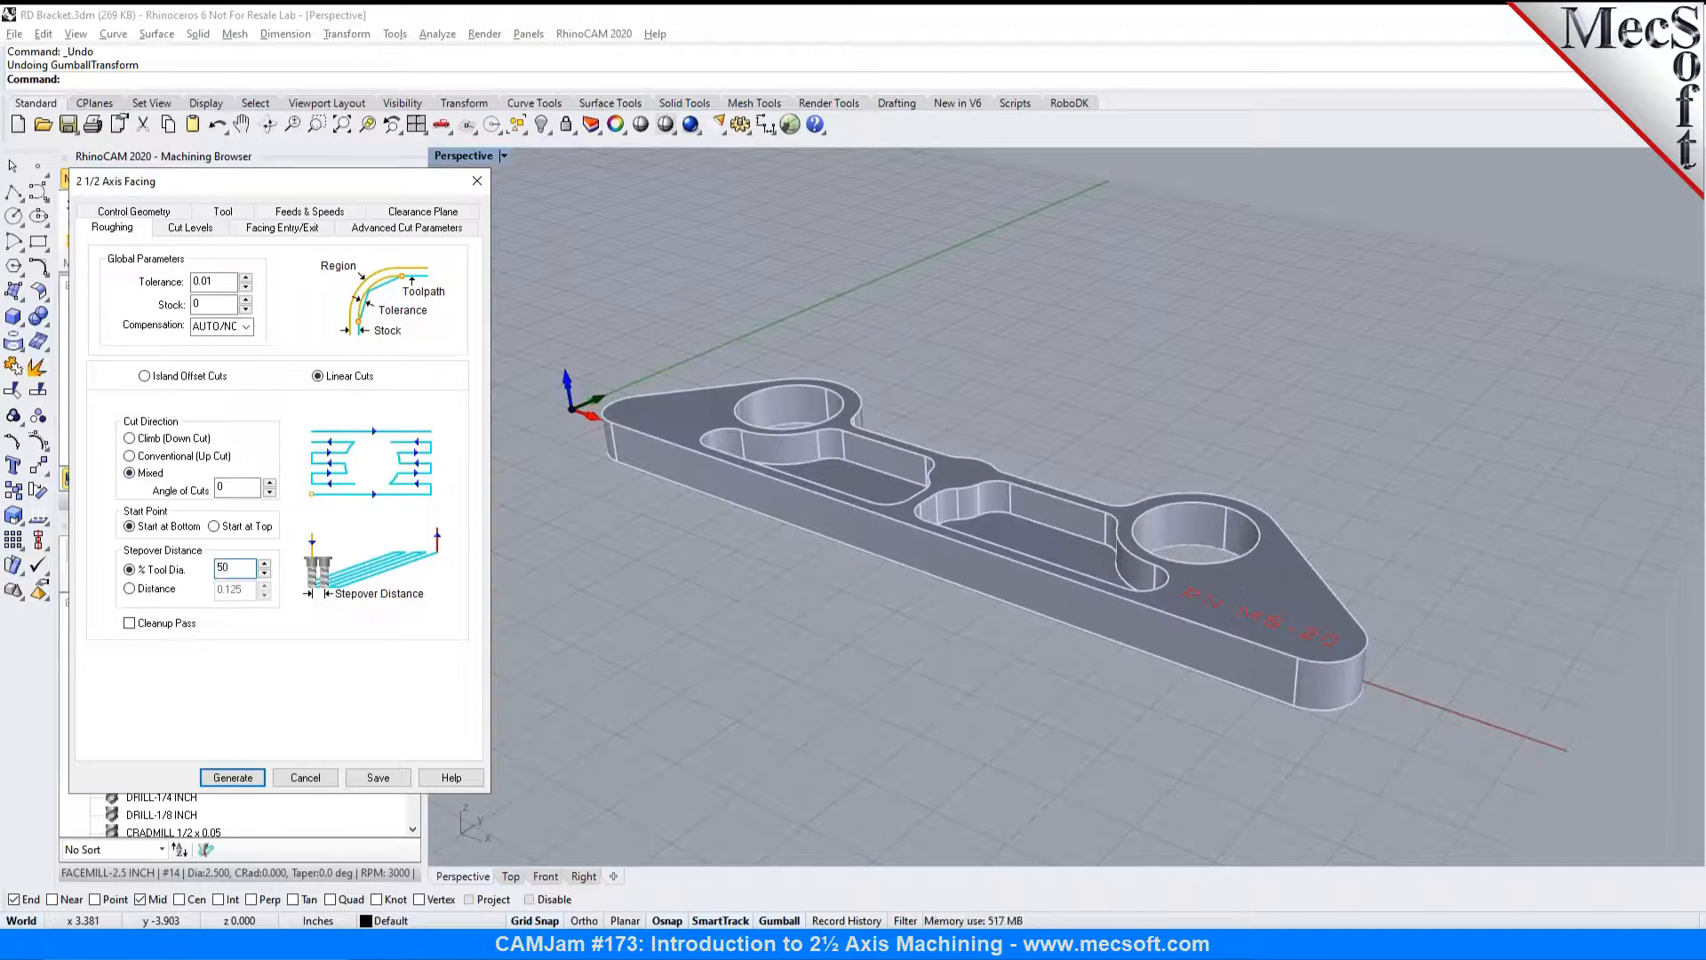
Step: Set the facing entry motion to Lines & Arcs with a linear engage of length 0 and angle 0
left_click(190, 229)
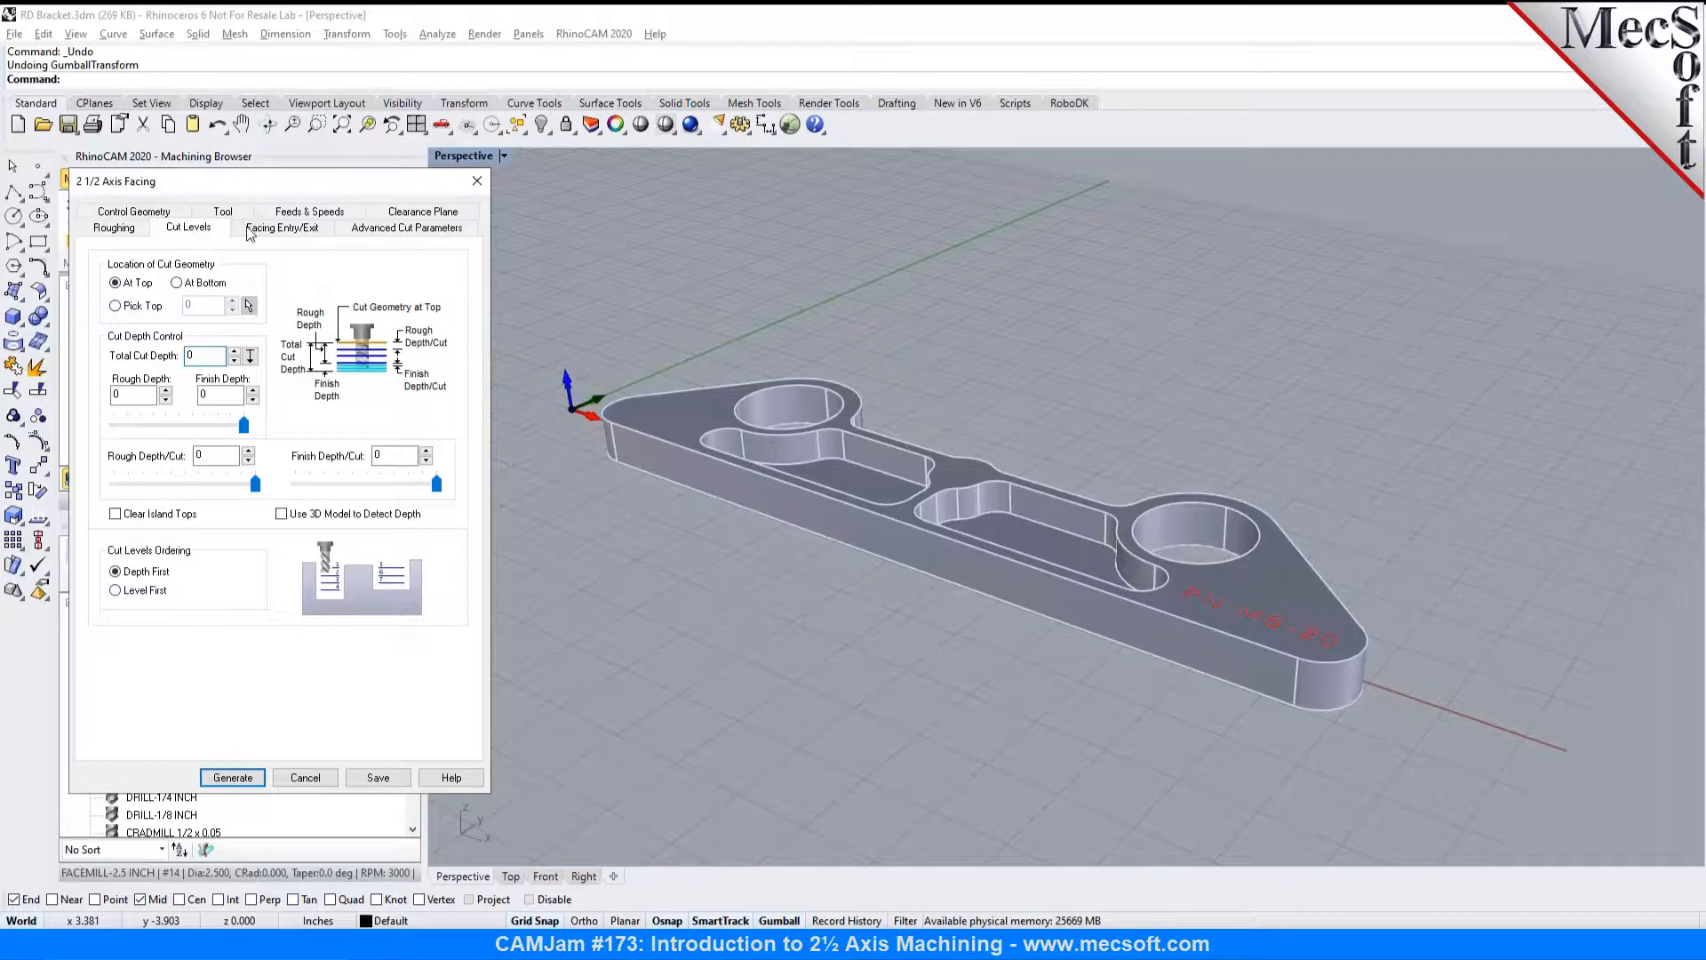
left_click(271, 231)
left_click(111, 262)
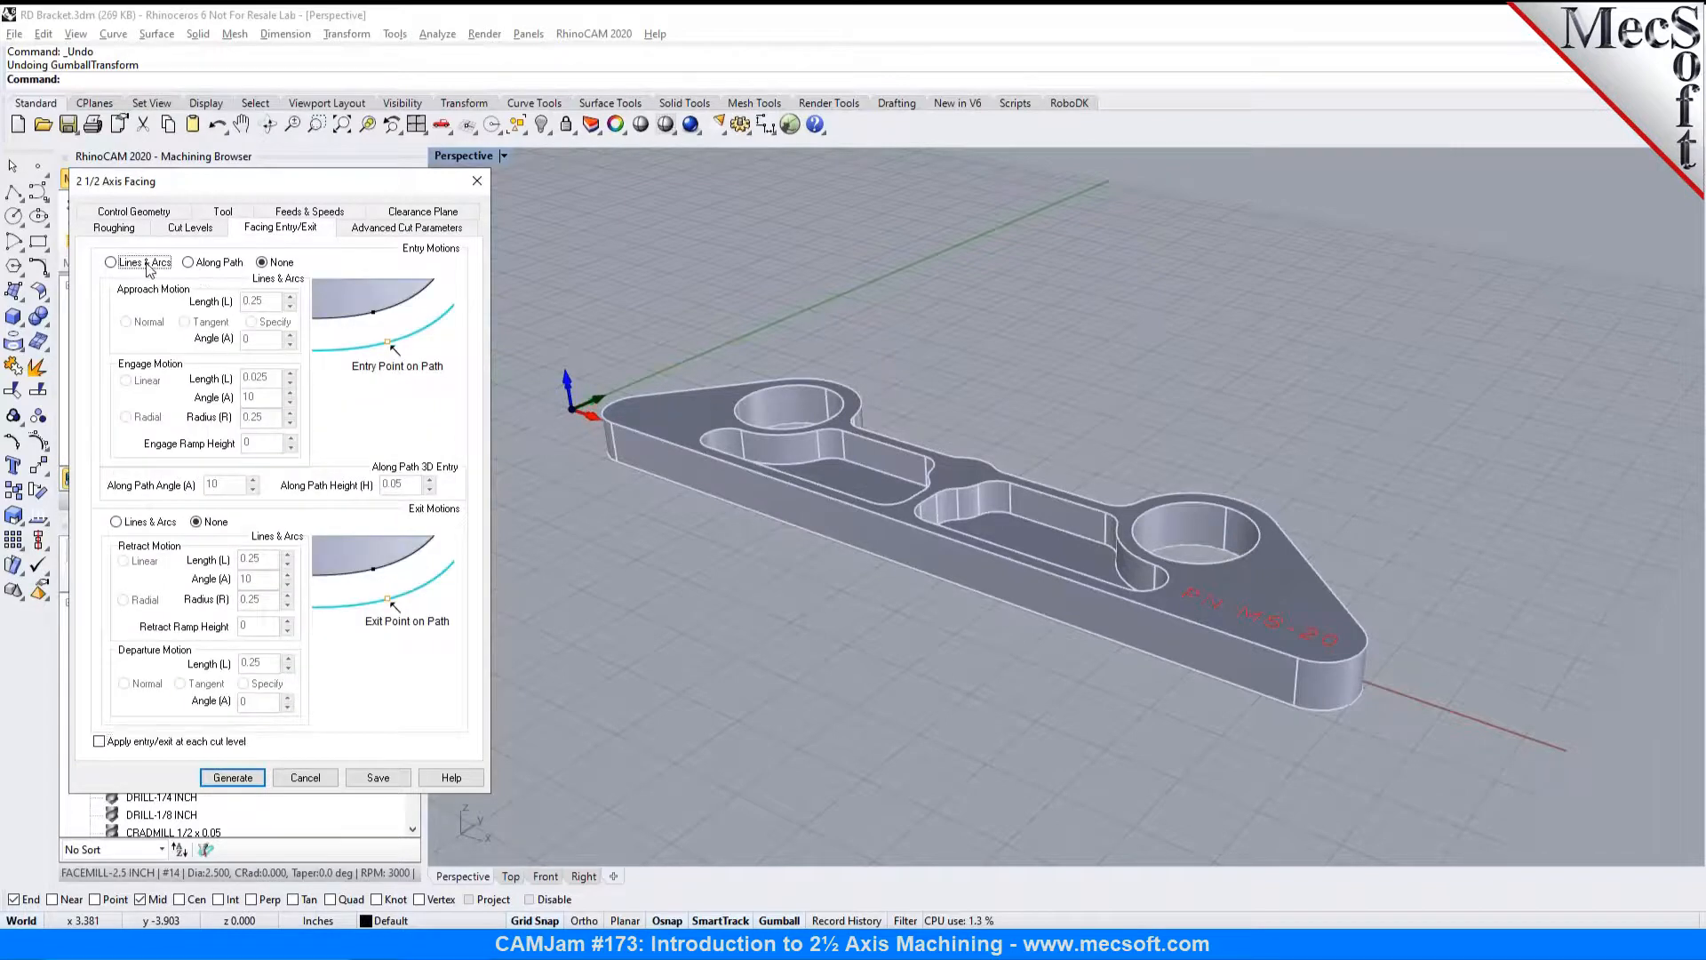
left_click(125, 381)
double_click(256, 377)
type("0")
double_click(252, 397)
type("0")
Step: Set the exit to Lines & Arcs with linear retract length 0 and angle 0, then generate the facing toolpath from the stock silhouette
left_click(117, 522)
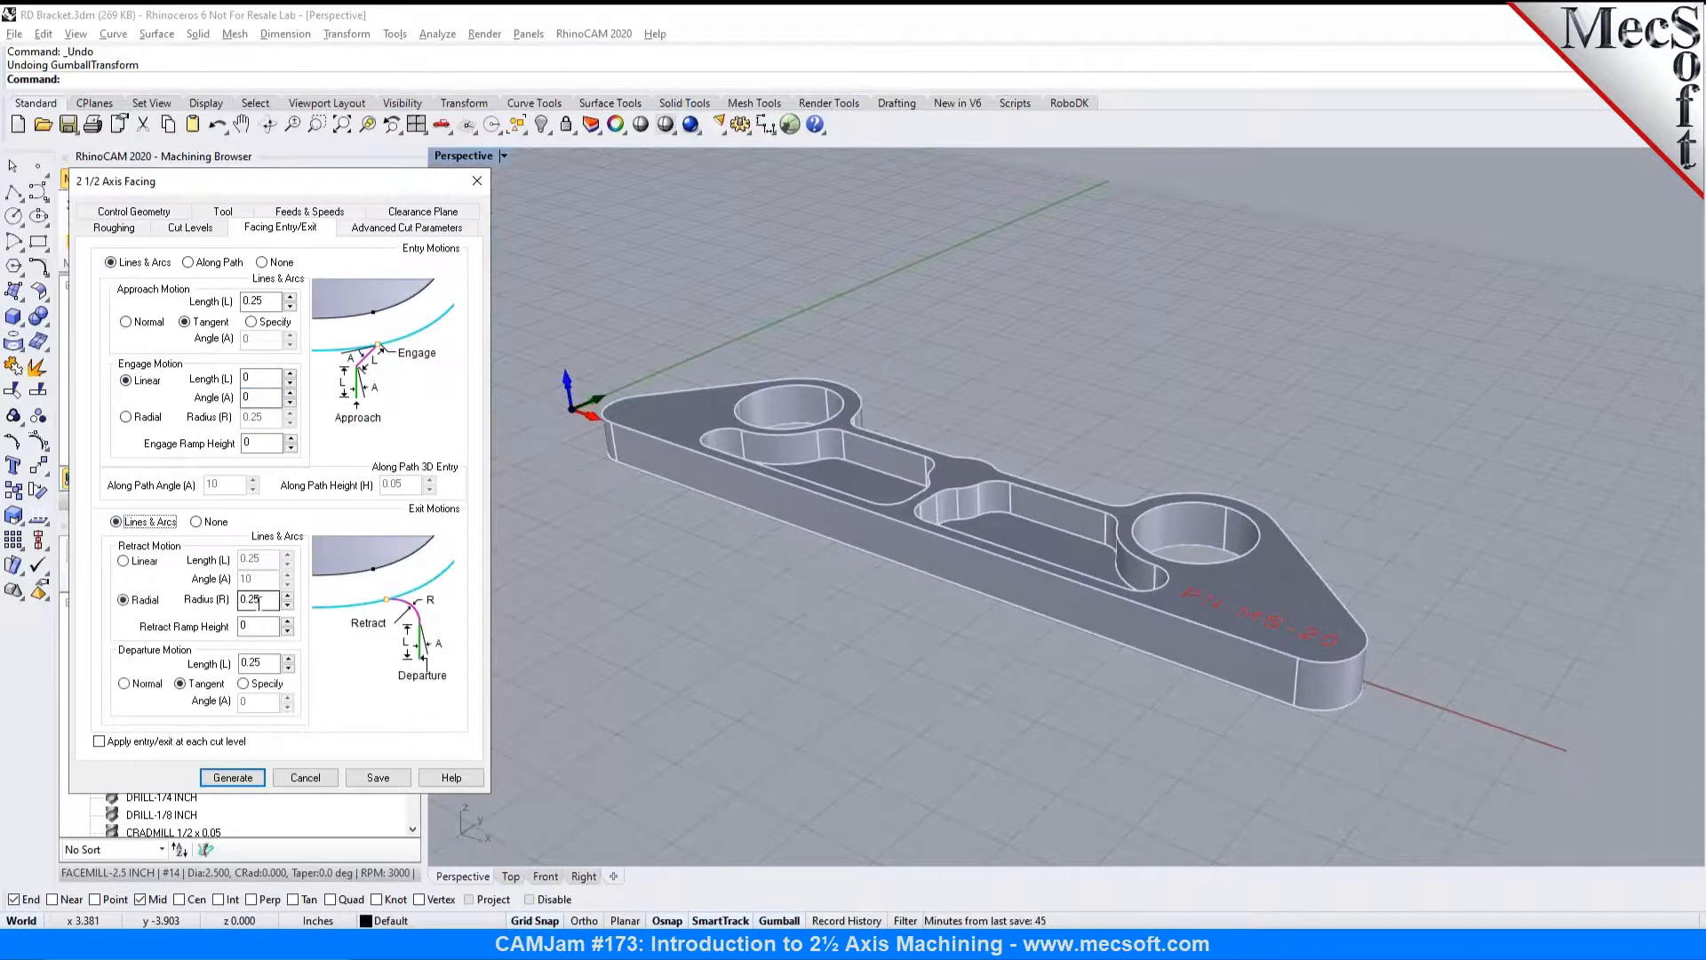
left_click(136, 561)
double_click(250, 558)
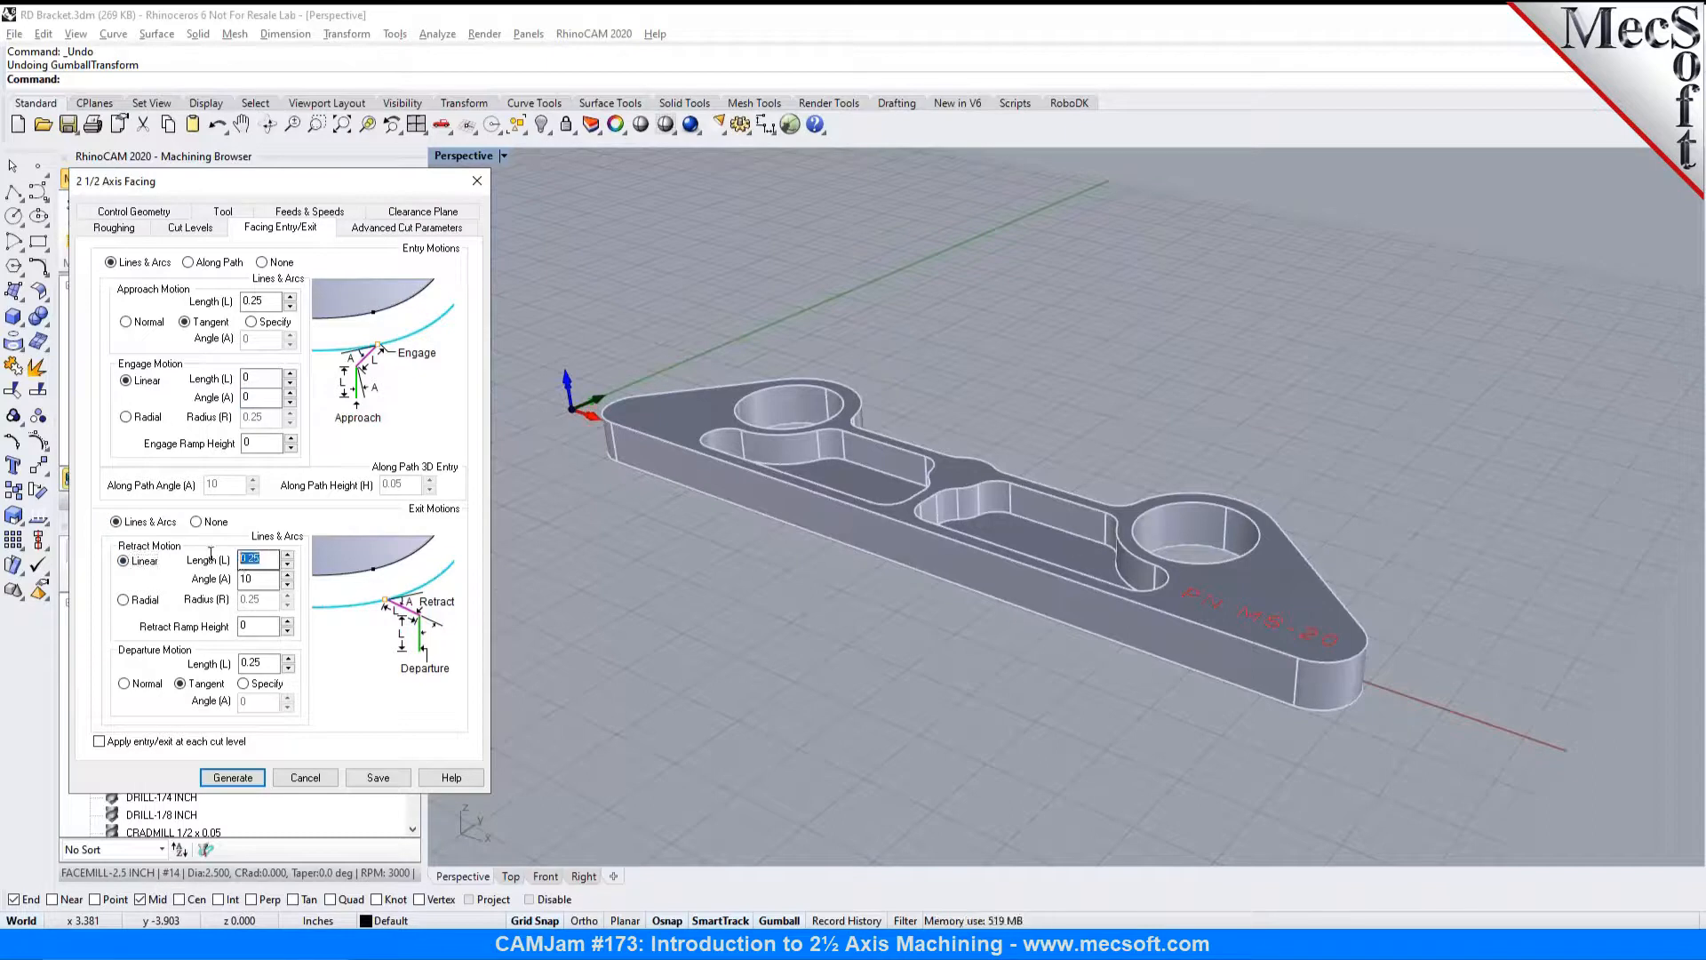
type("0")
double_click(246, 579)
type("0")
left_click(238, 779)
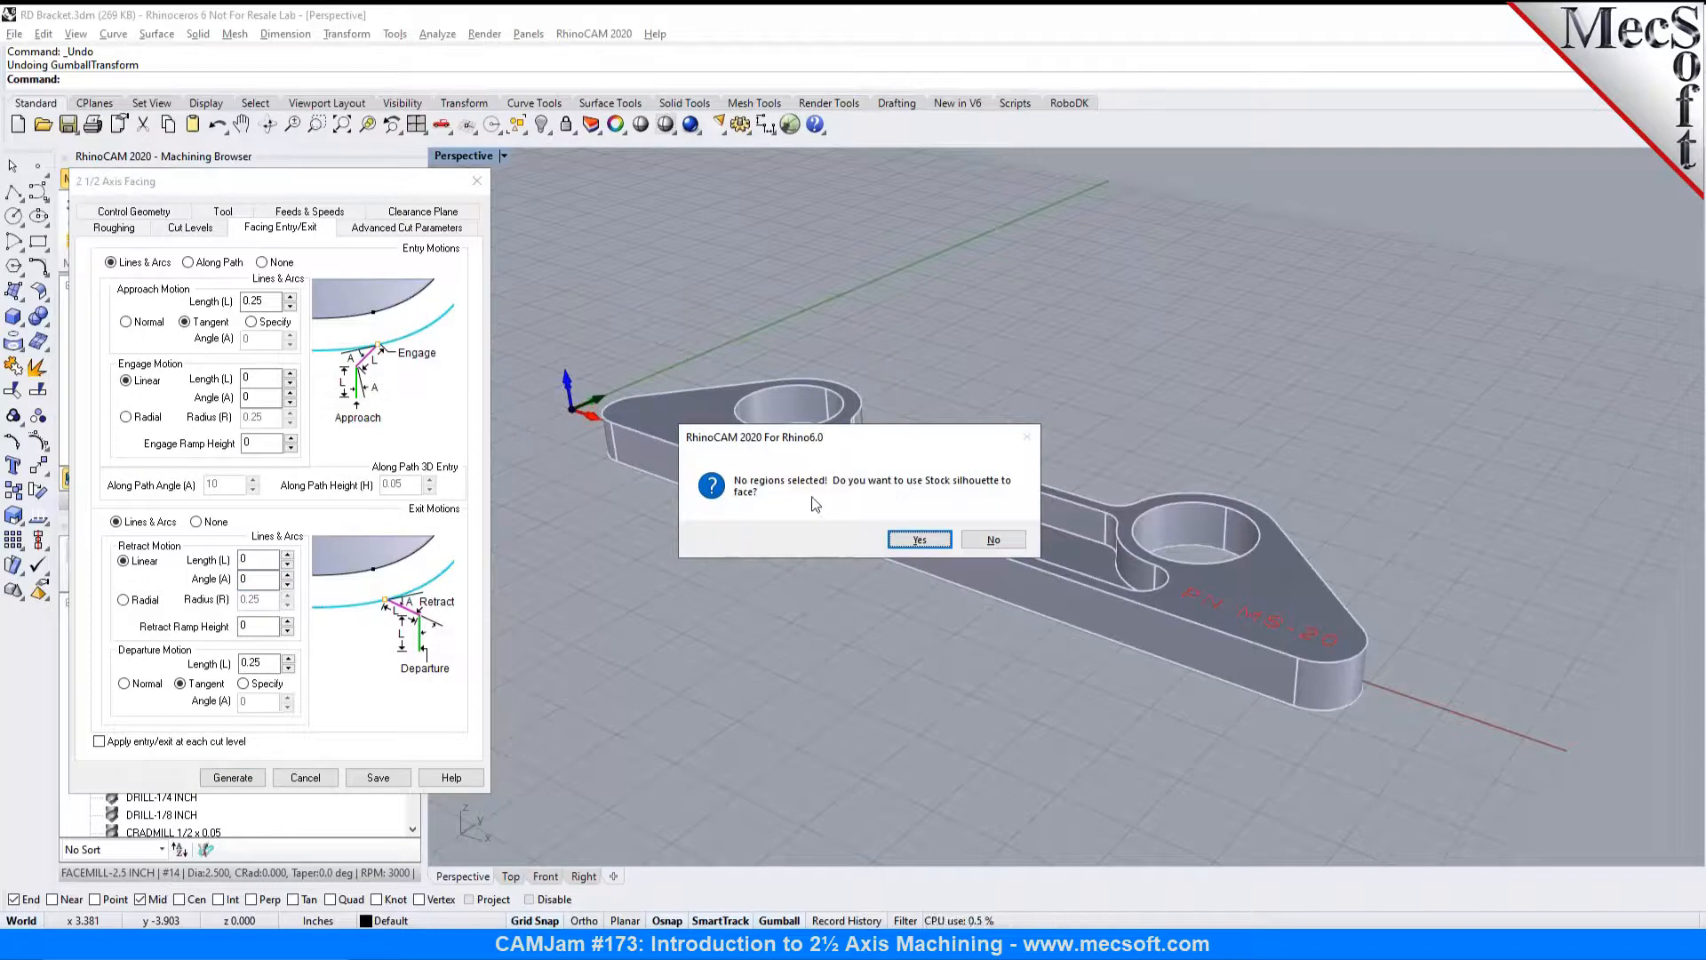
left_click(918, 540)
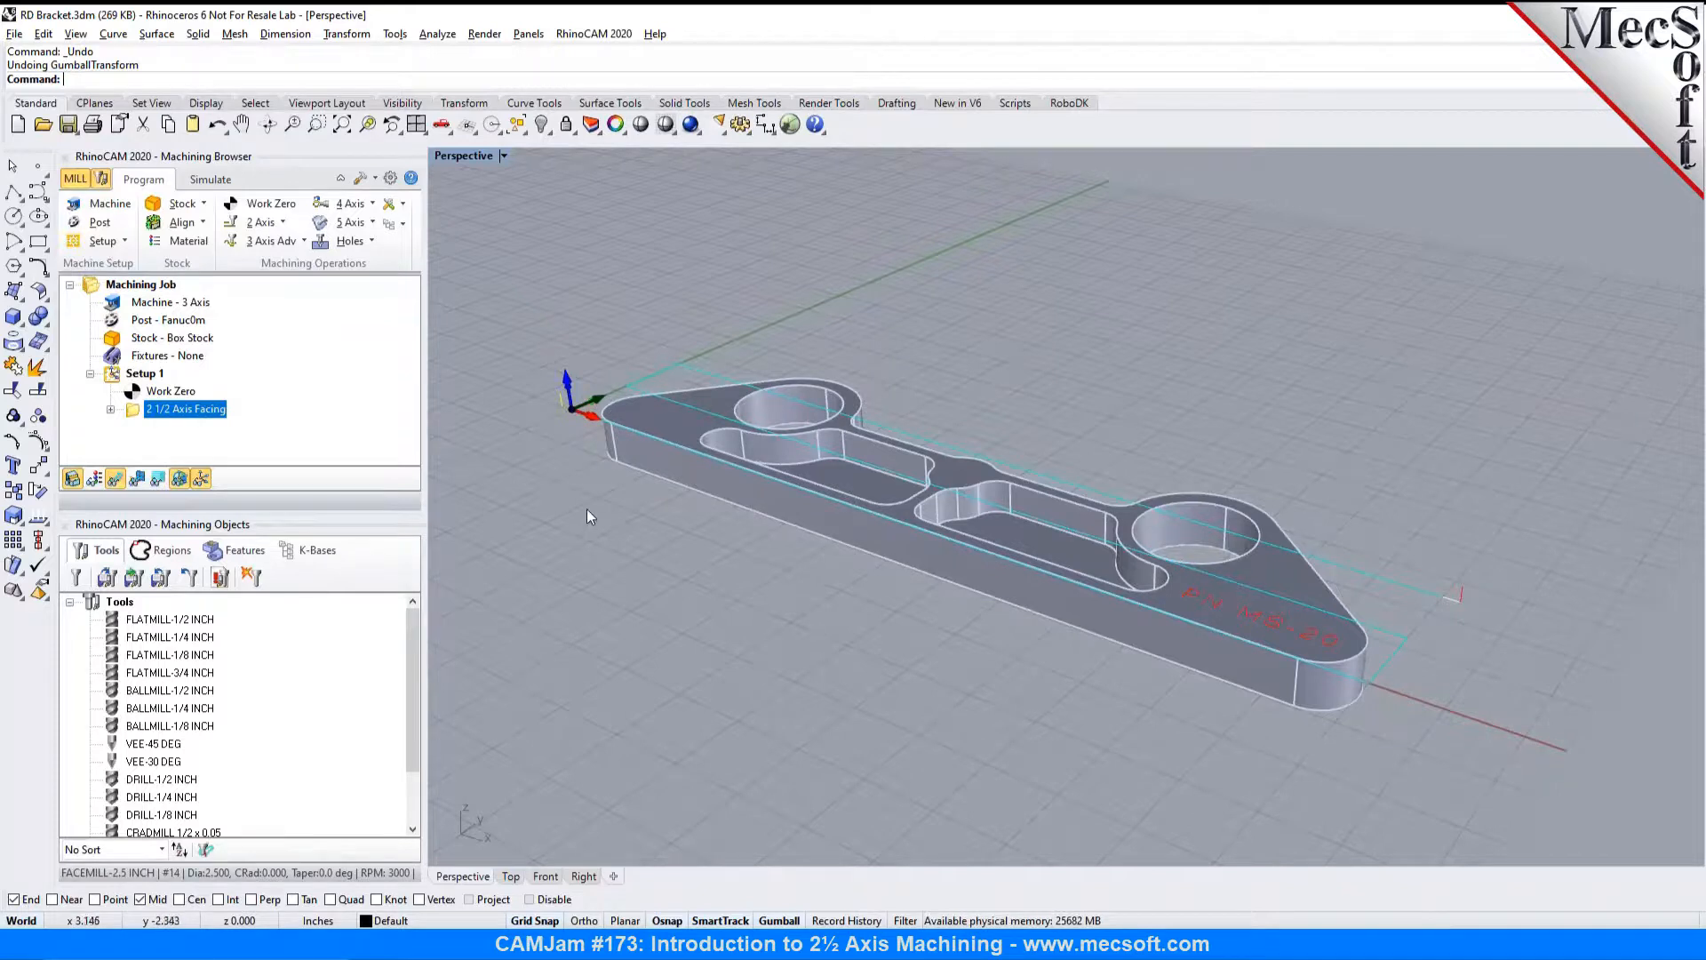
Step: Simulate the facing operation, pausing partway to adjust the simulation speed before playing the rest
left_click(210, 181)
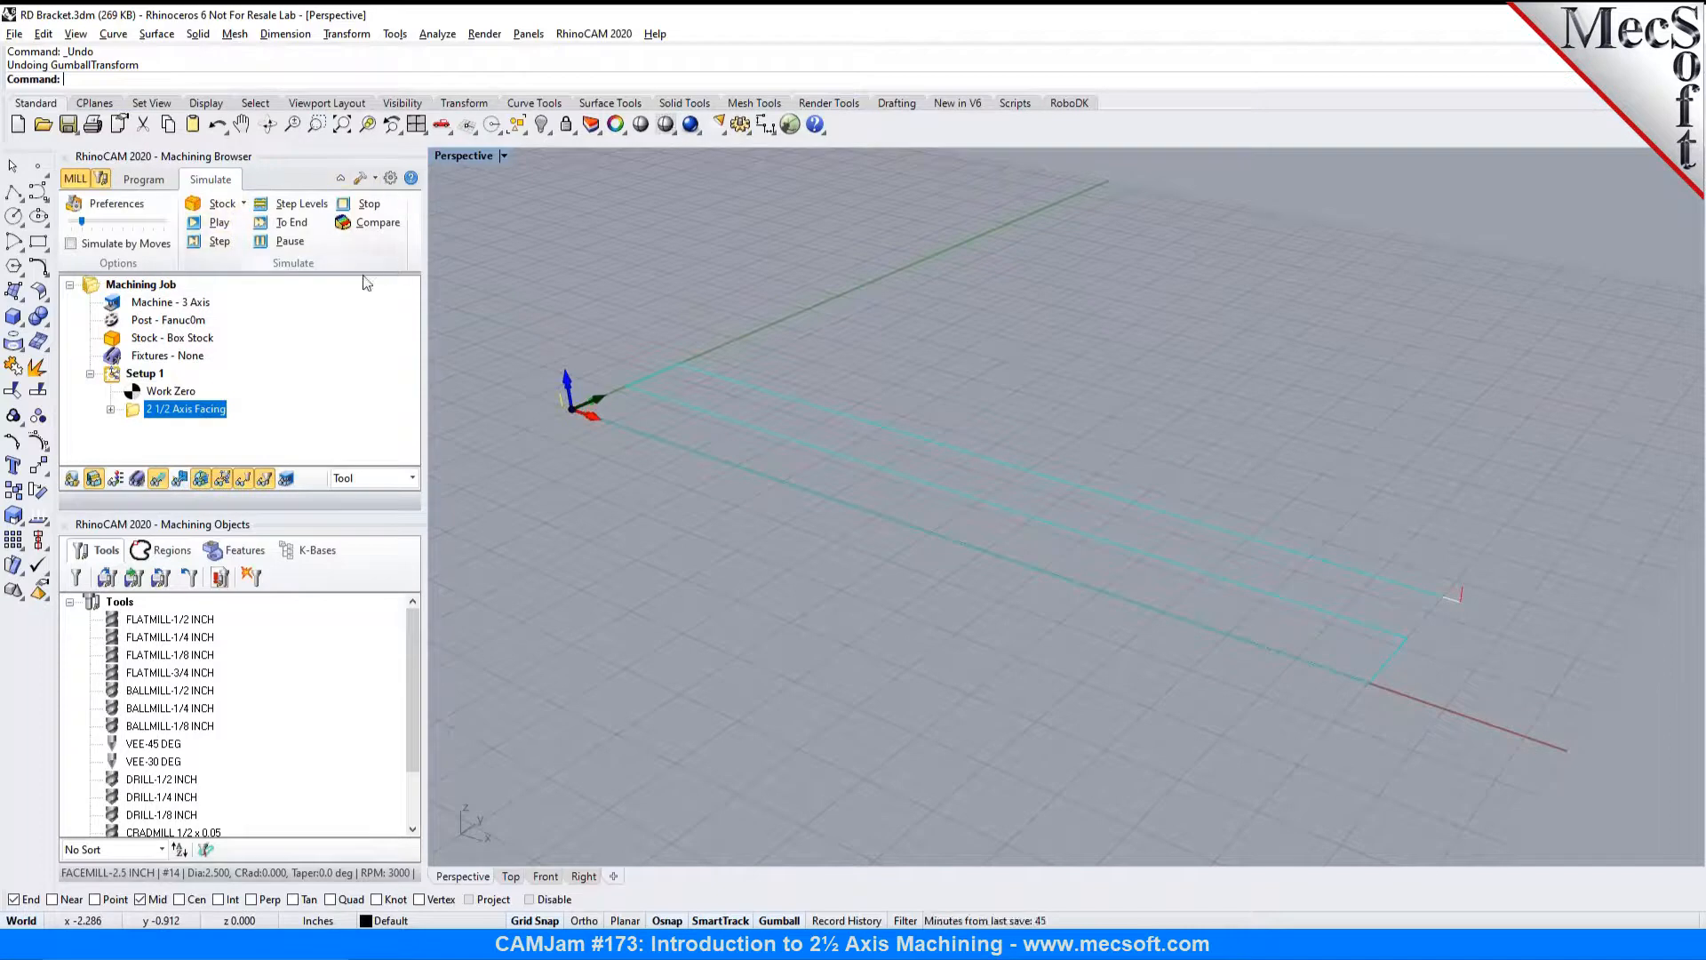
left_click(193, 220)
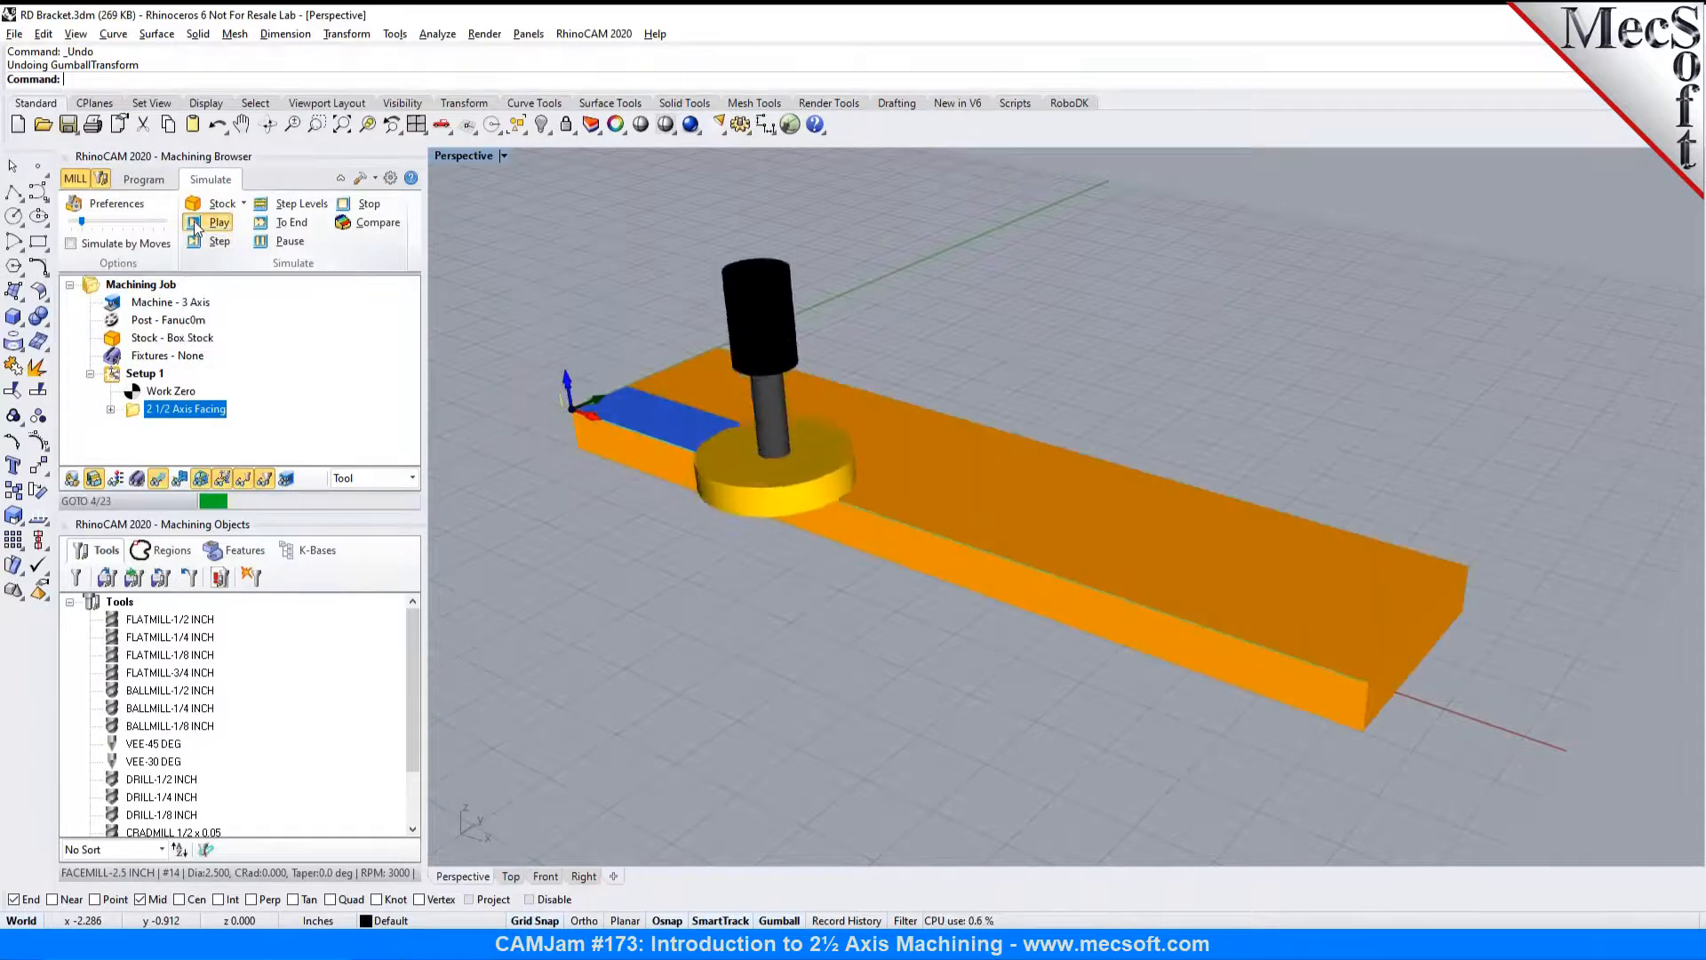
left_click(263, 242)
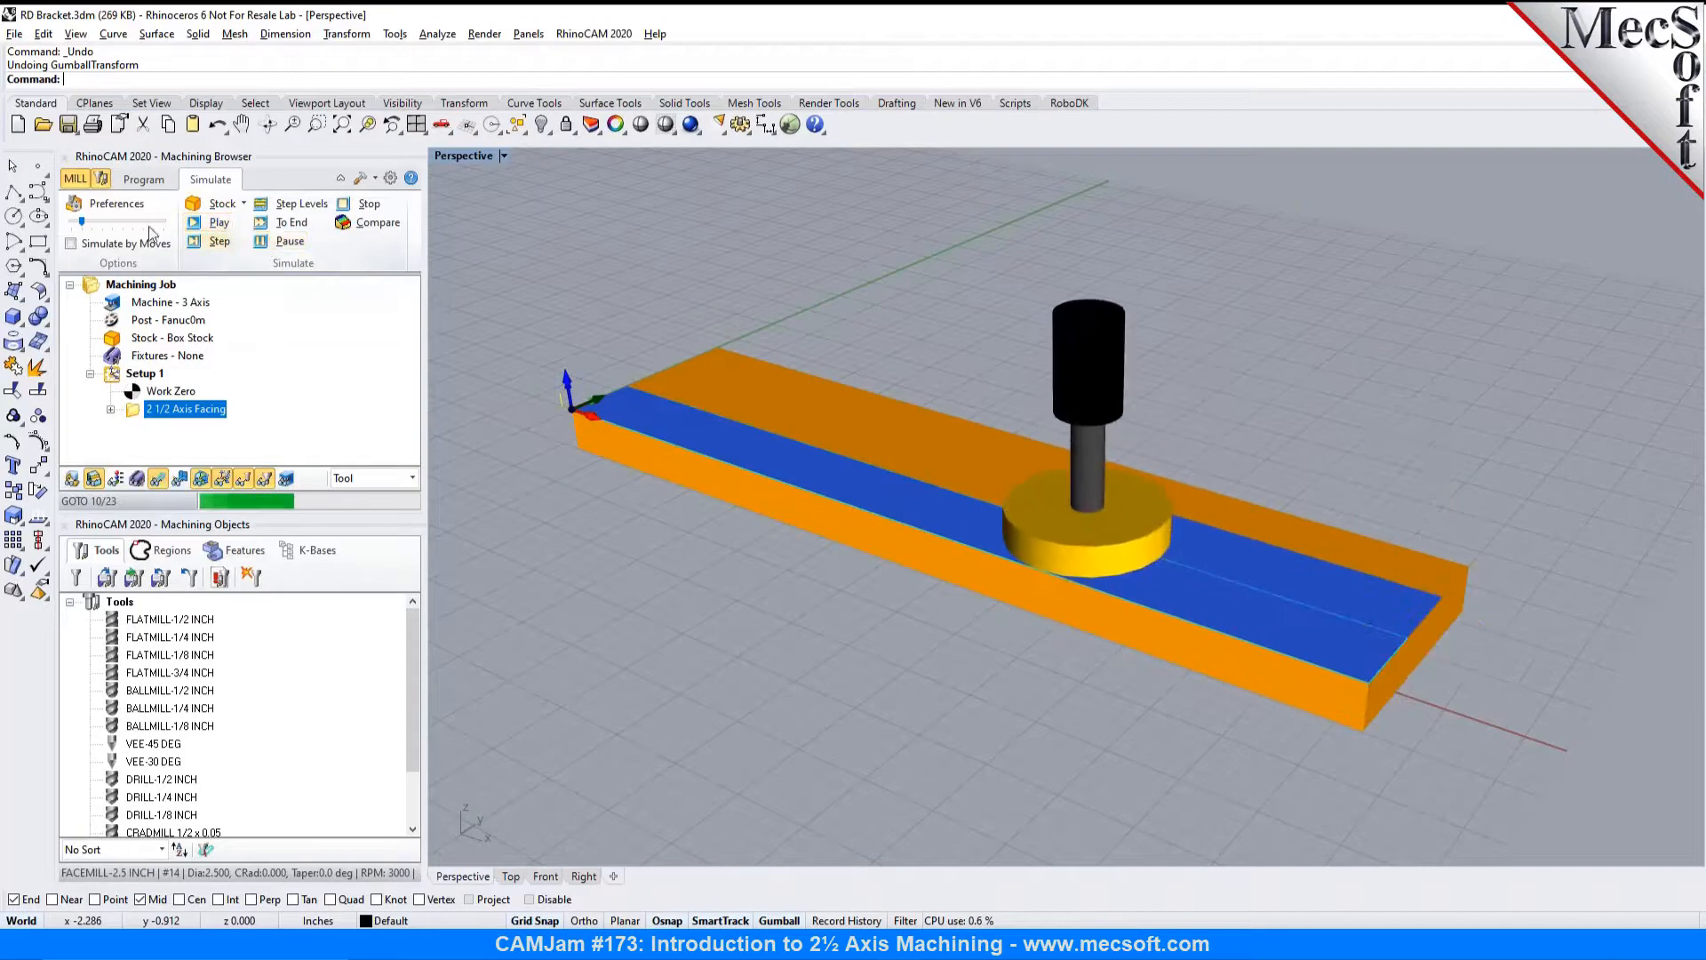
mouse_move(87, 222)
left_mouse_down()
mouse_move(122, 222)
mouse_move(103, 223)
left_mouse_up()
left_click(204, 226)
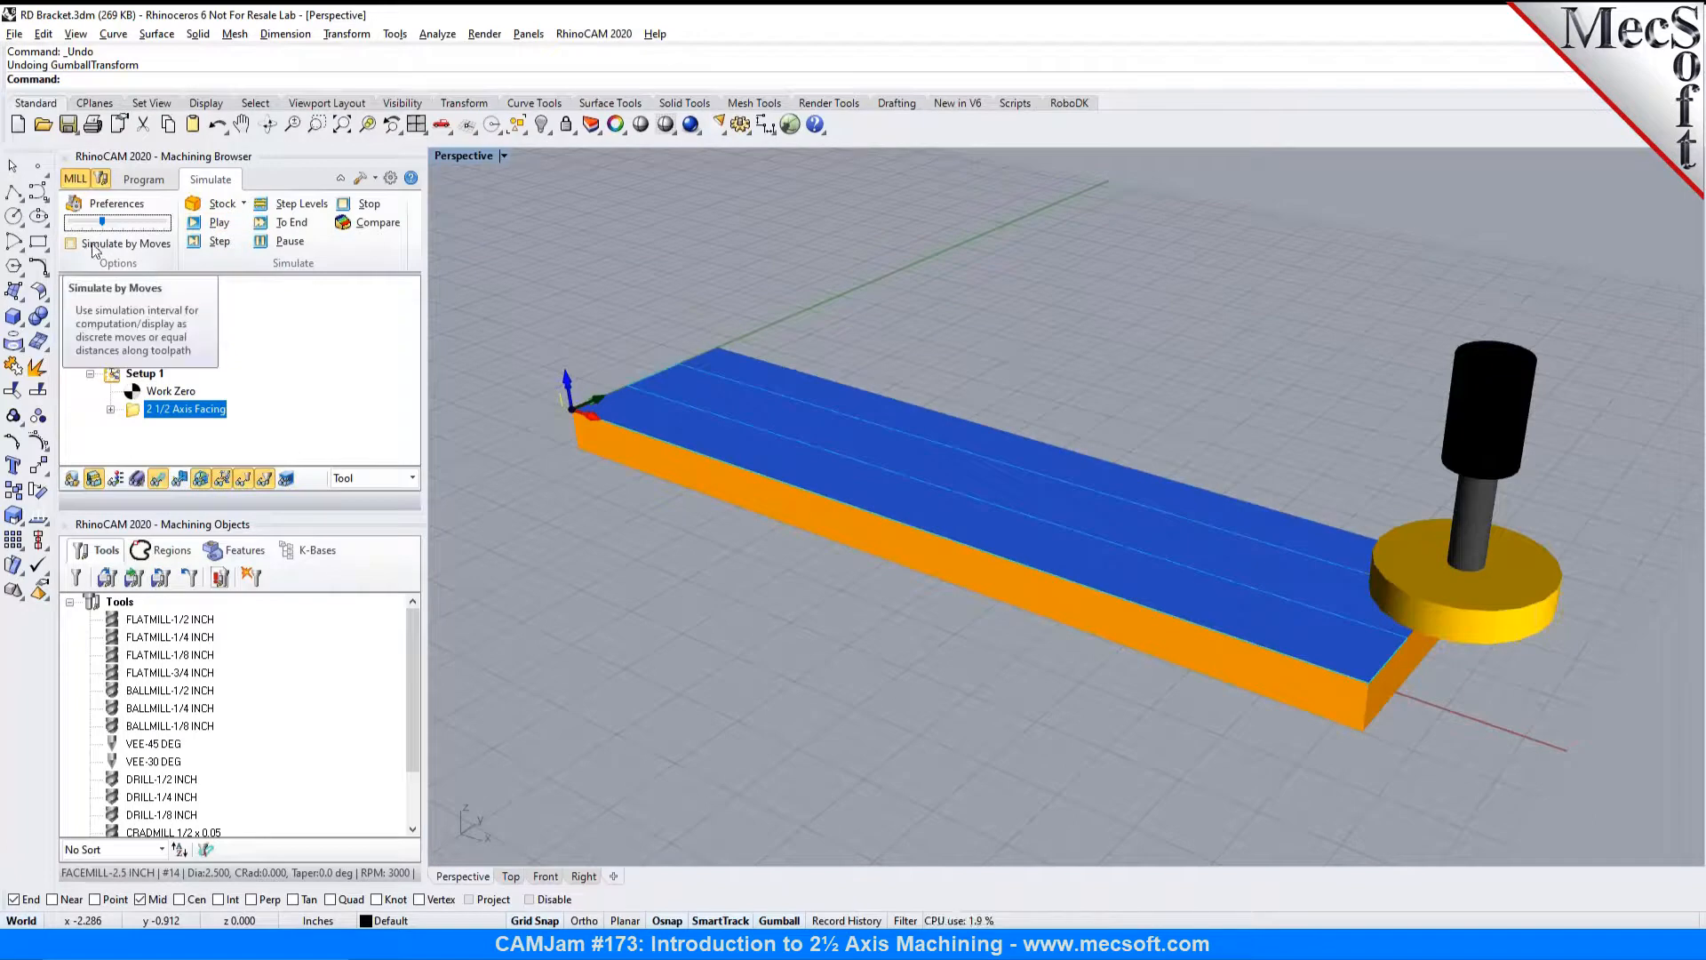
Step: Try the Simulate by Moves option, turn it off again, set the simulation speed to its lowest, and replay the facing simulation
left_click(94, 249)
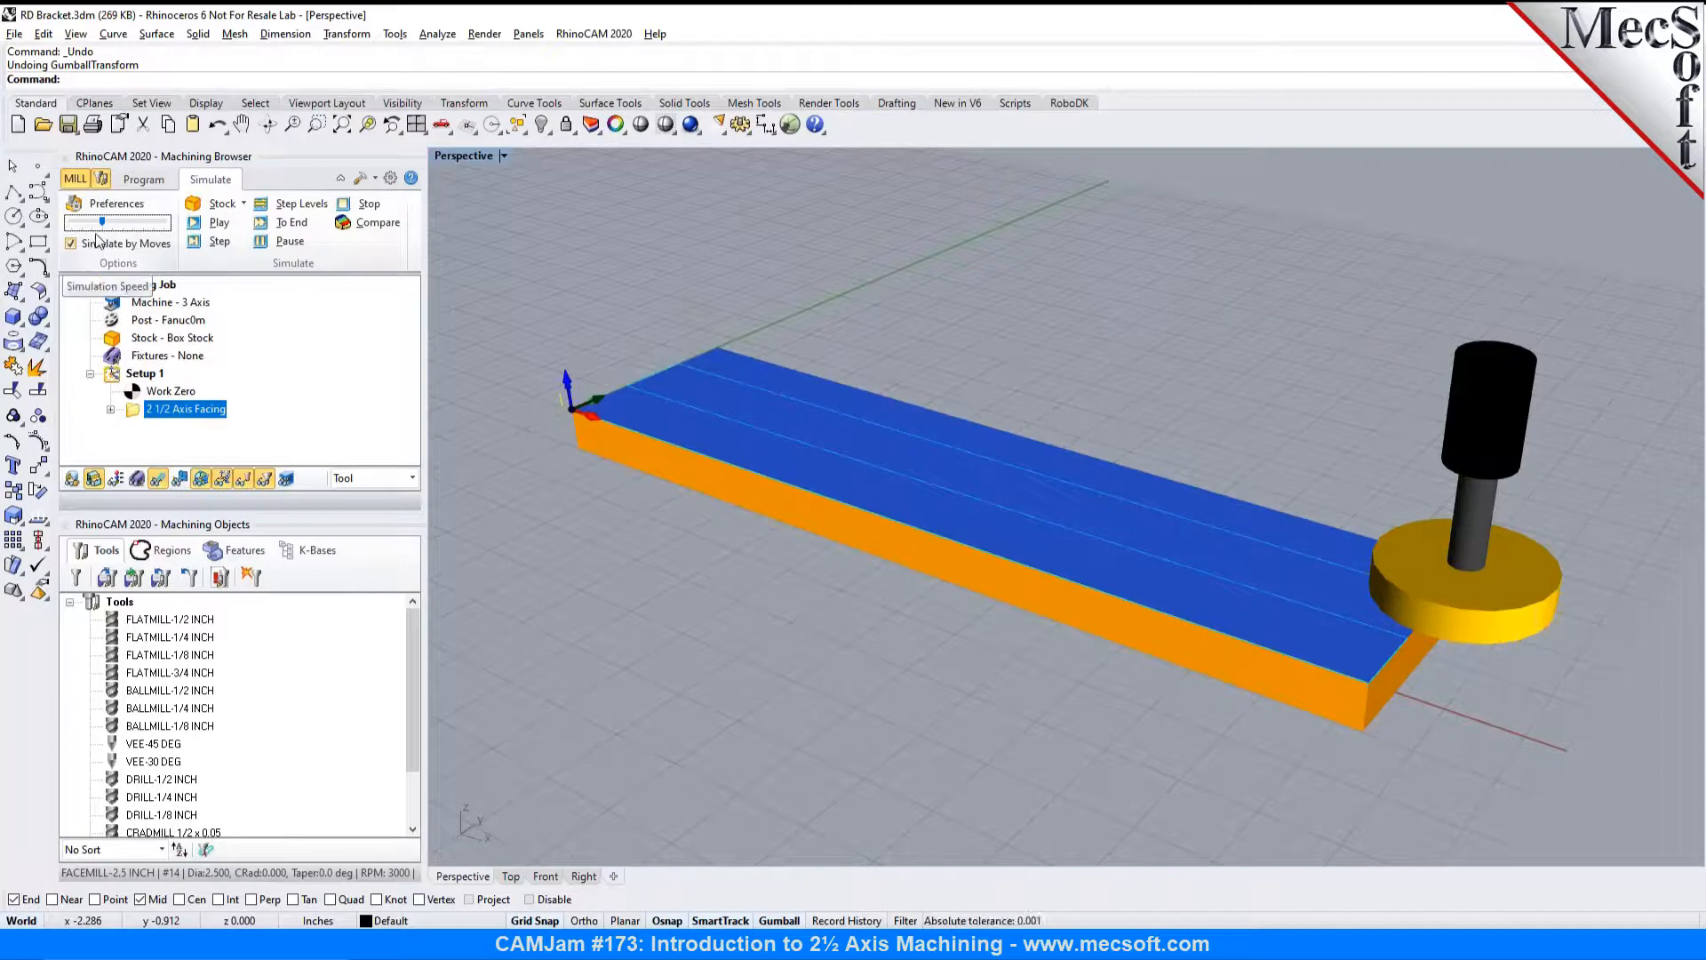
left_click(96, 238)
left_click_drag(101, 224, 70, 224)
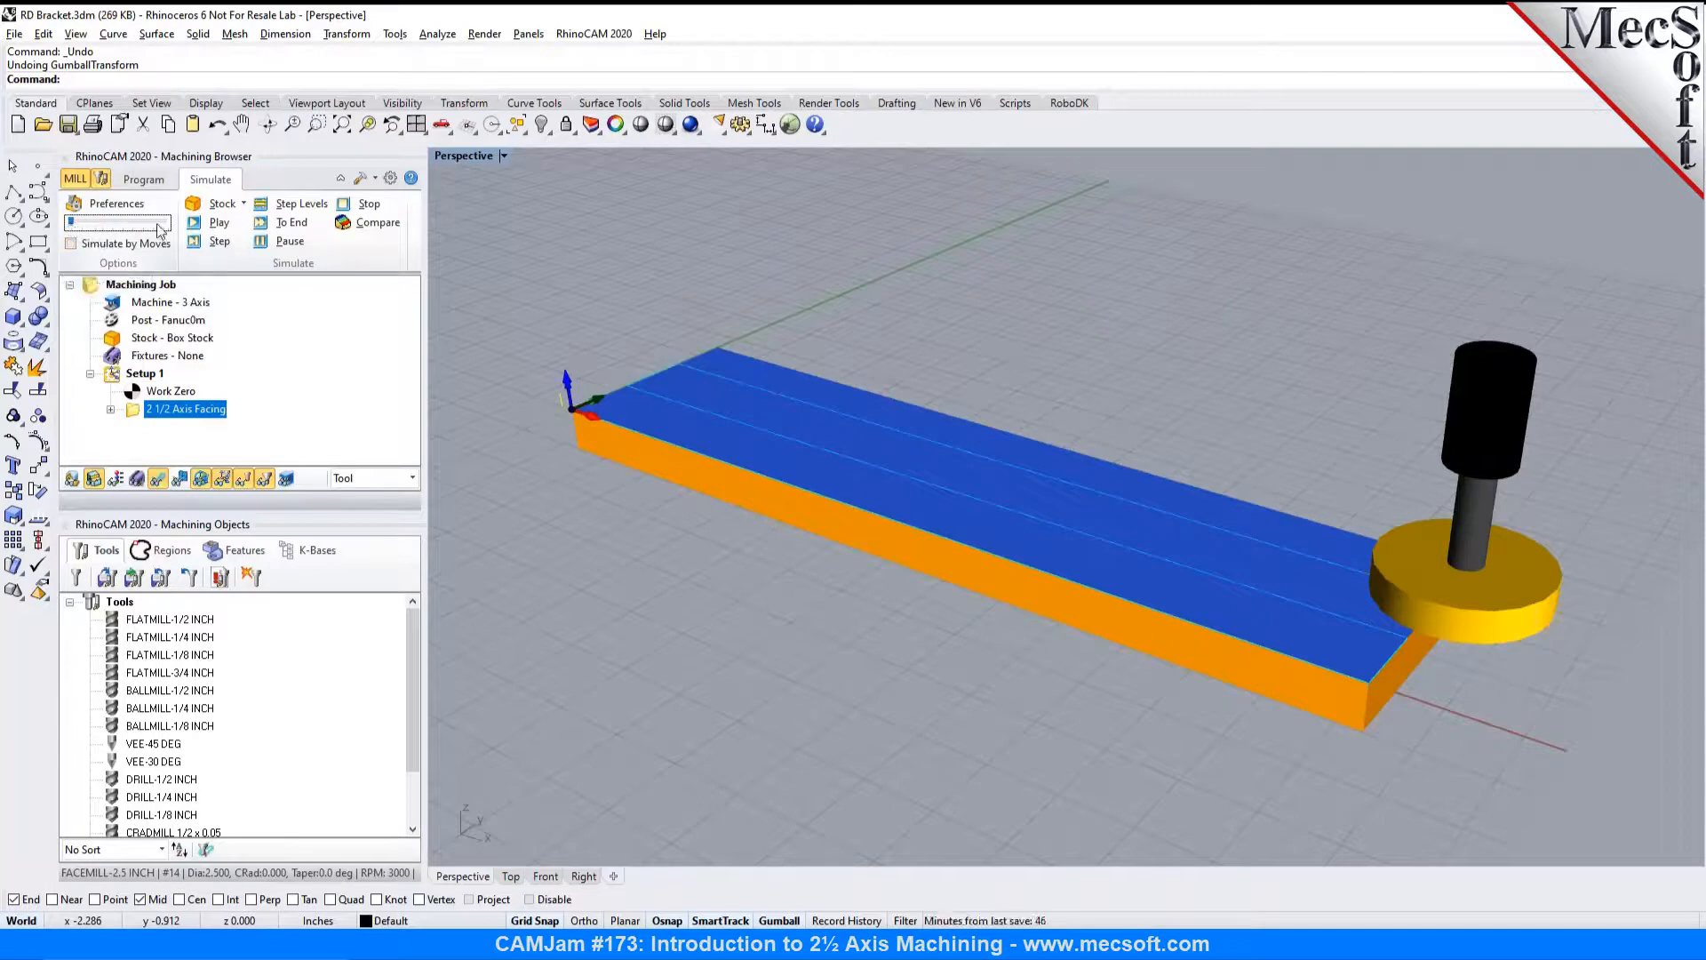
left_click(219, 223)
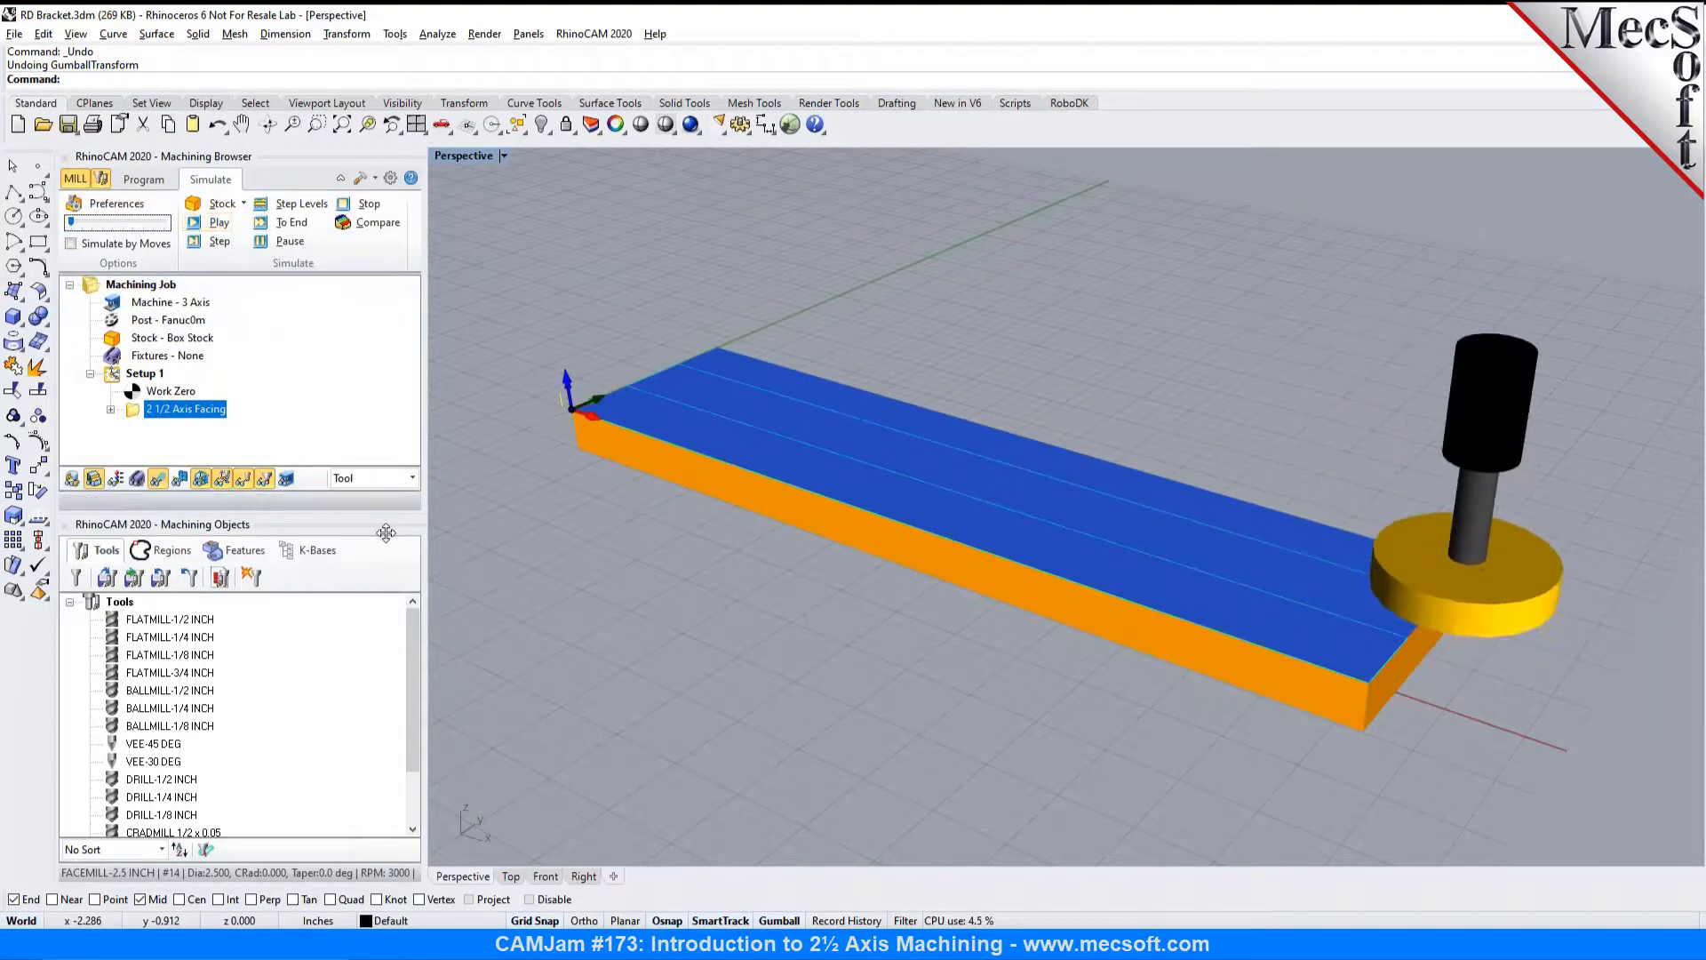
Step: Inspect the faced stock up close and compare it with the bracket and toolpath back in the programming view
scroll(594, 411, "up", 4)
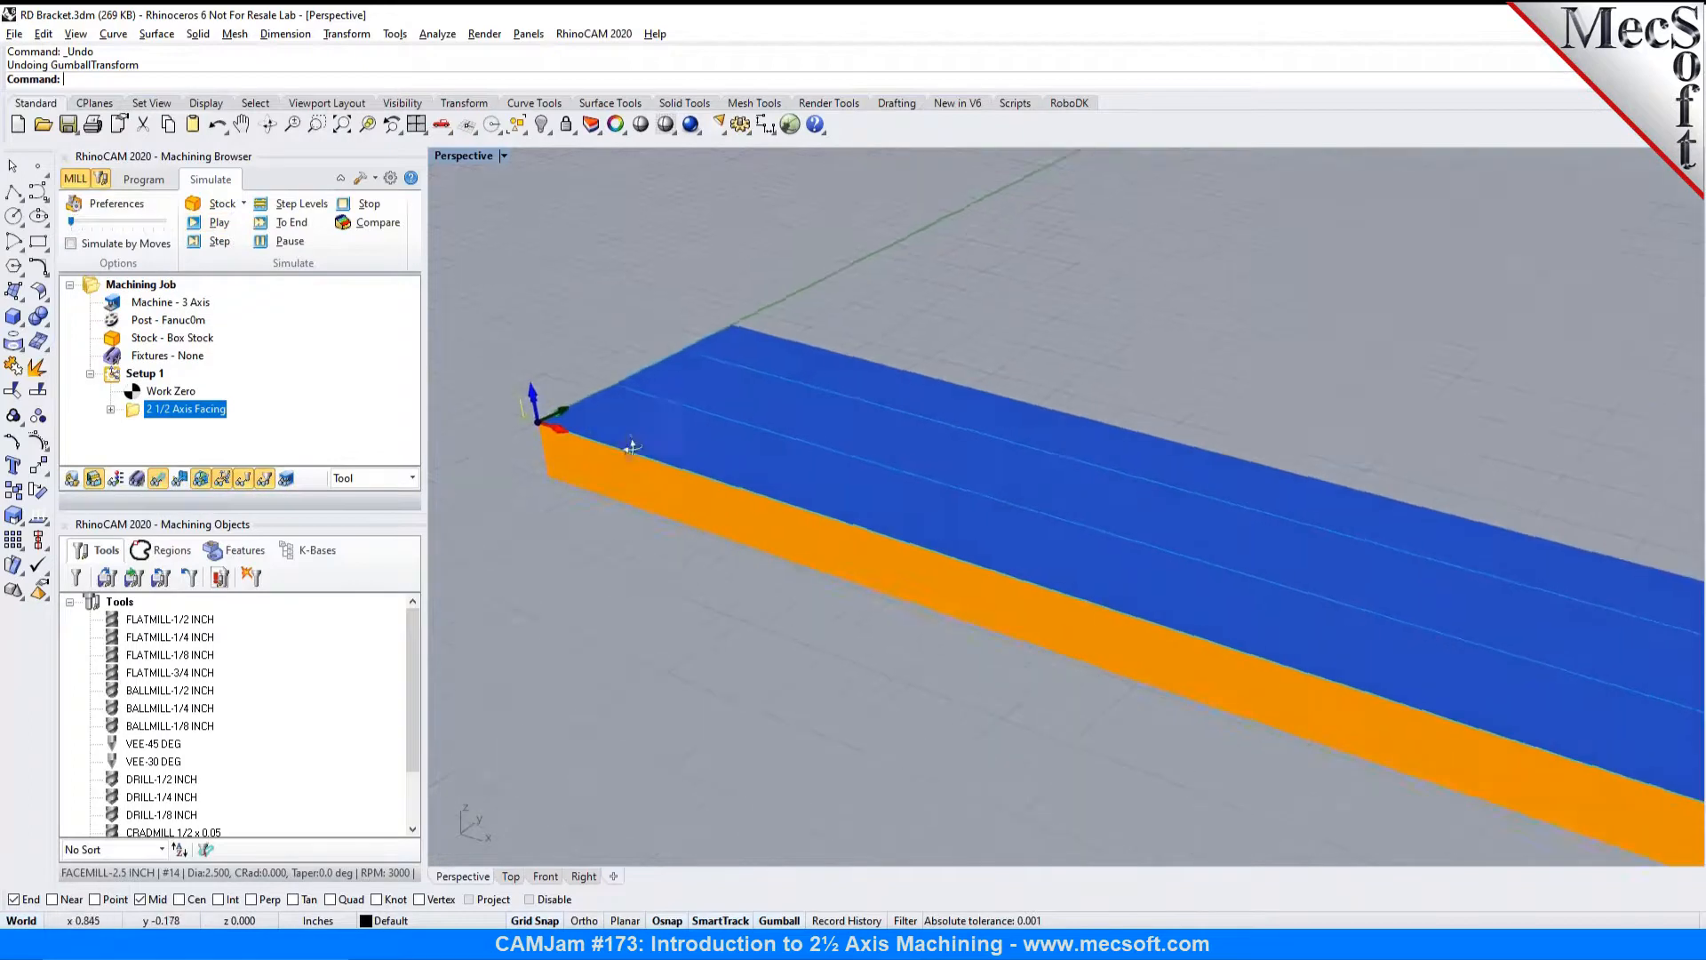
scroll(632, 446, "down", 3)
scroll(627, 436, "up", 3)
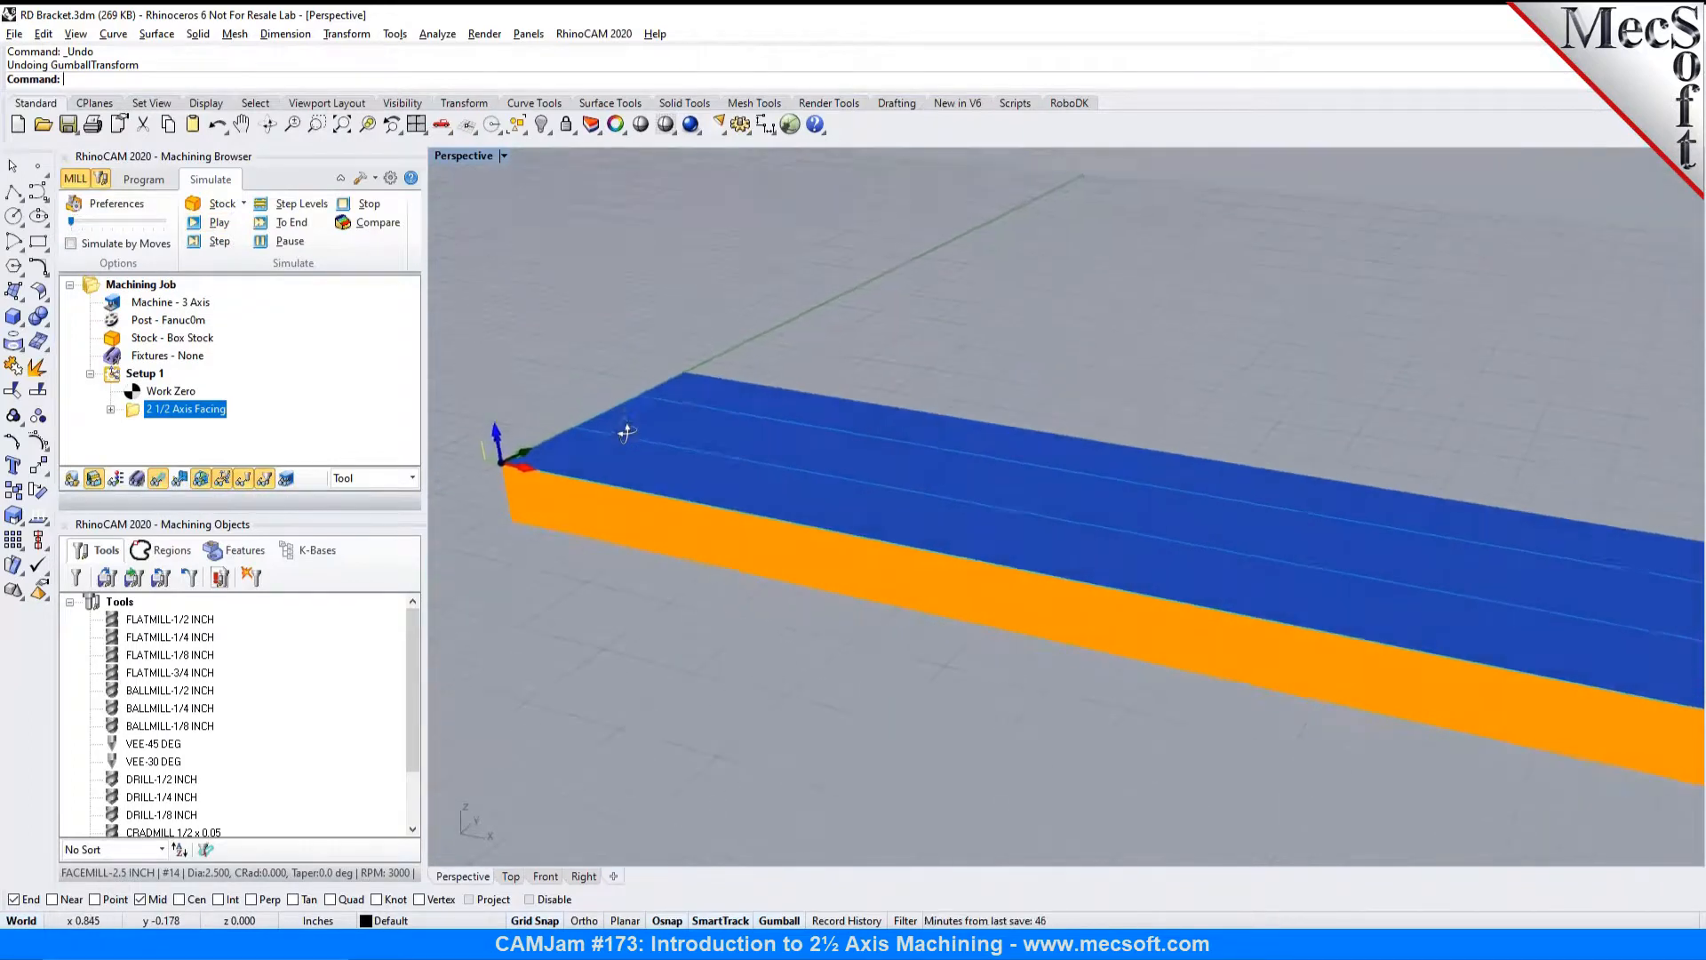
left_click(147, 180)
scroll(541, 467, "up", 3)
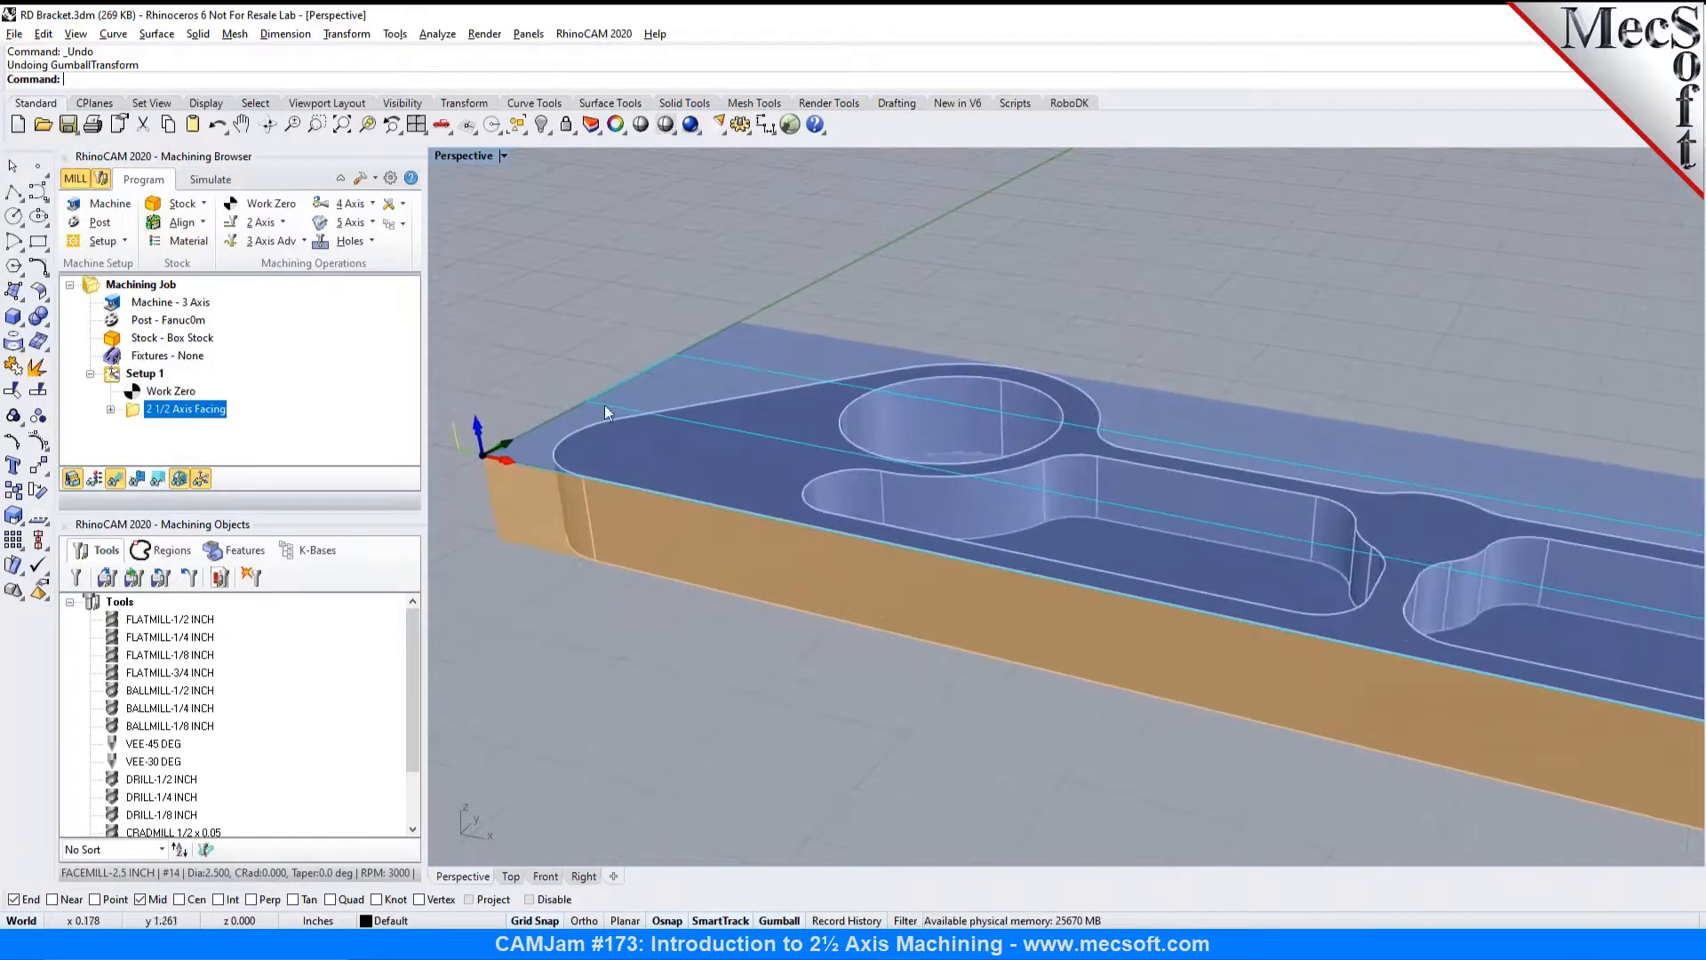
scroll(652, 382, "down", 3)
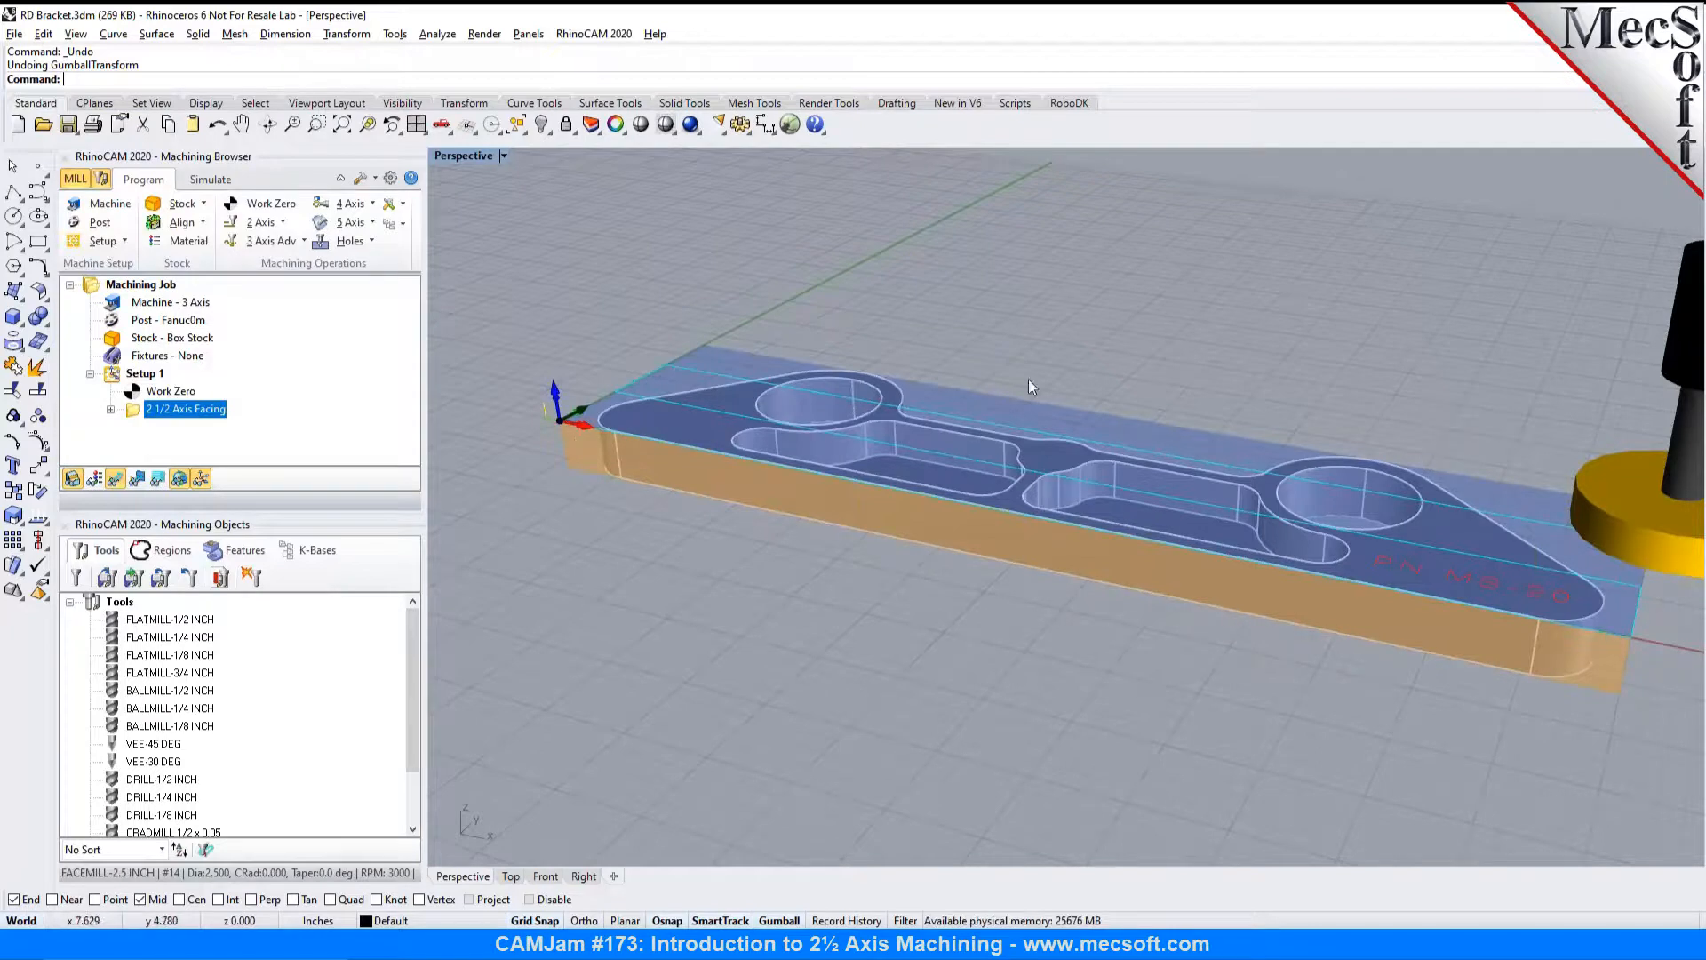
scroll(667, 382, "down", 2)
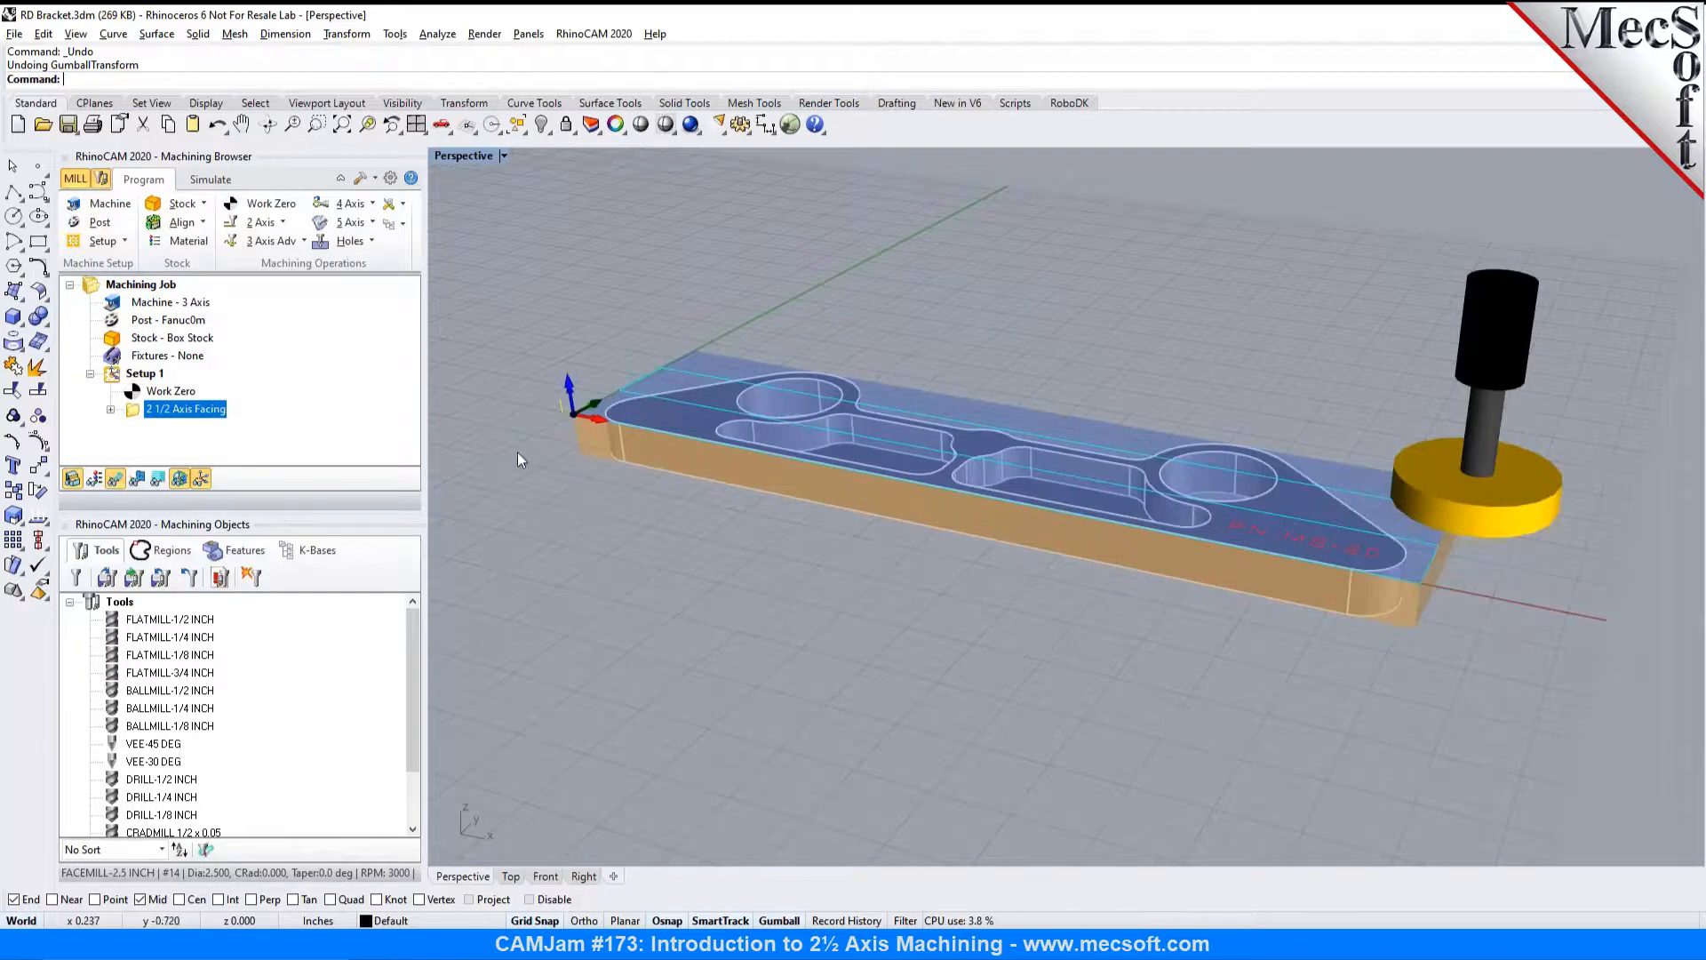
Step: Check the facing toolpath's Z level and the operation's cut level settings, and regenerate the operation
left_click(156, 482)
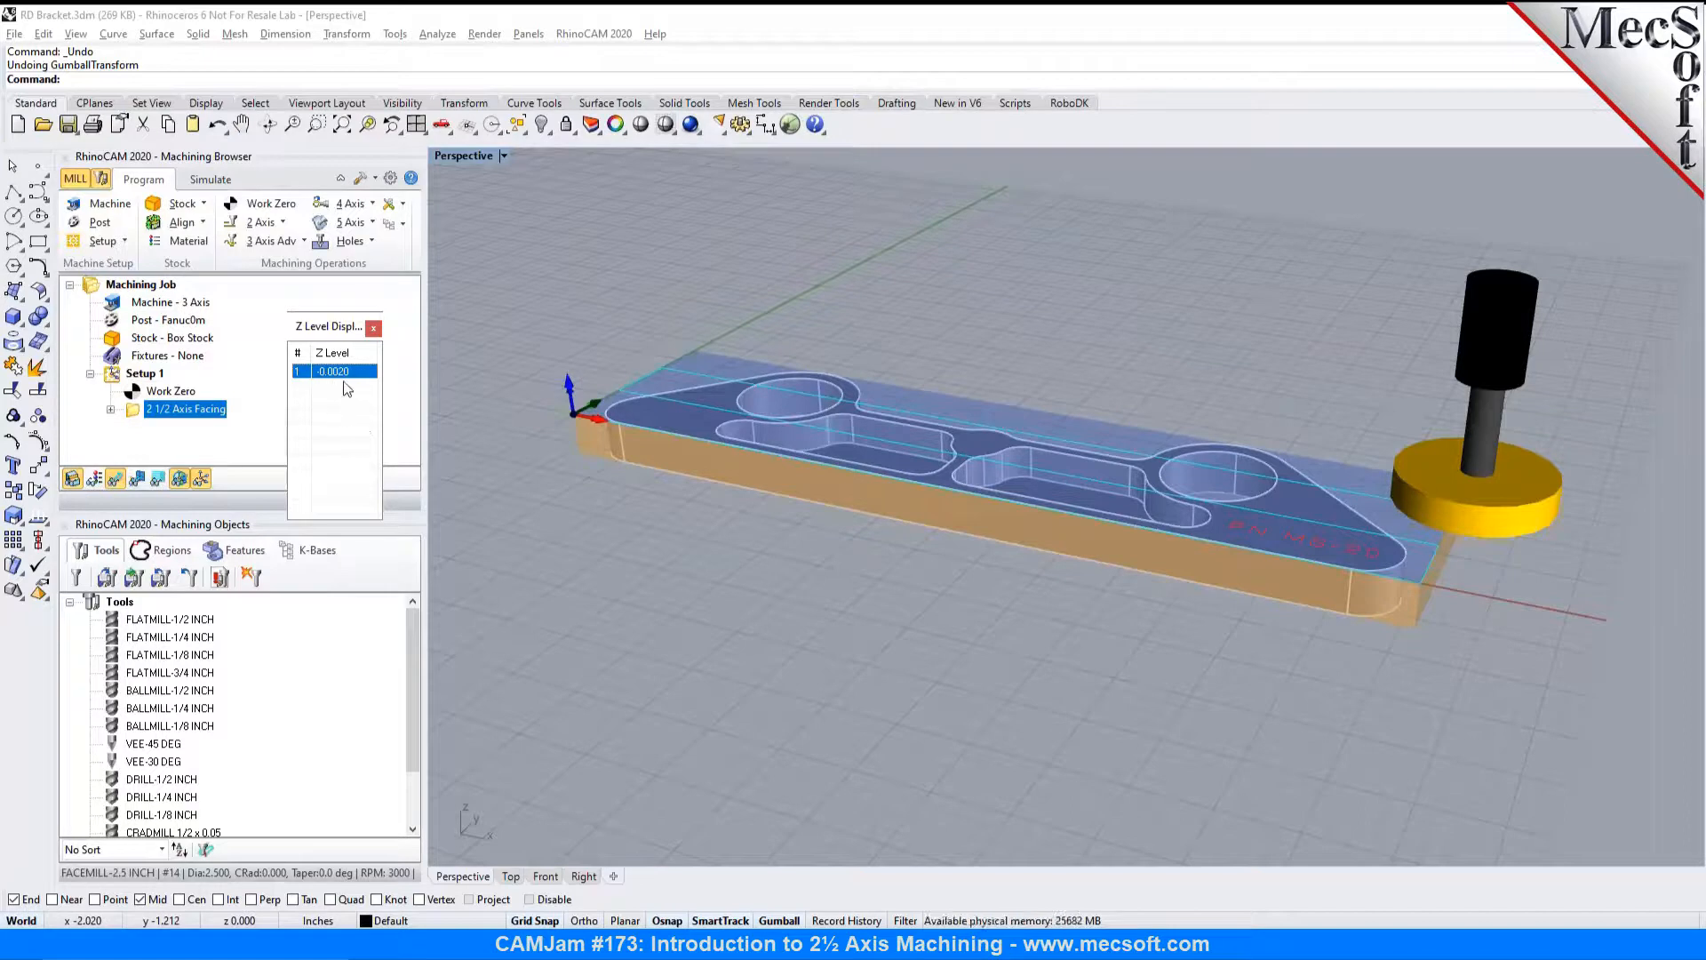
left_click(377, 331)
double_click(135, 414)
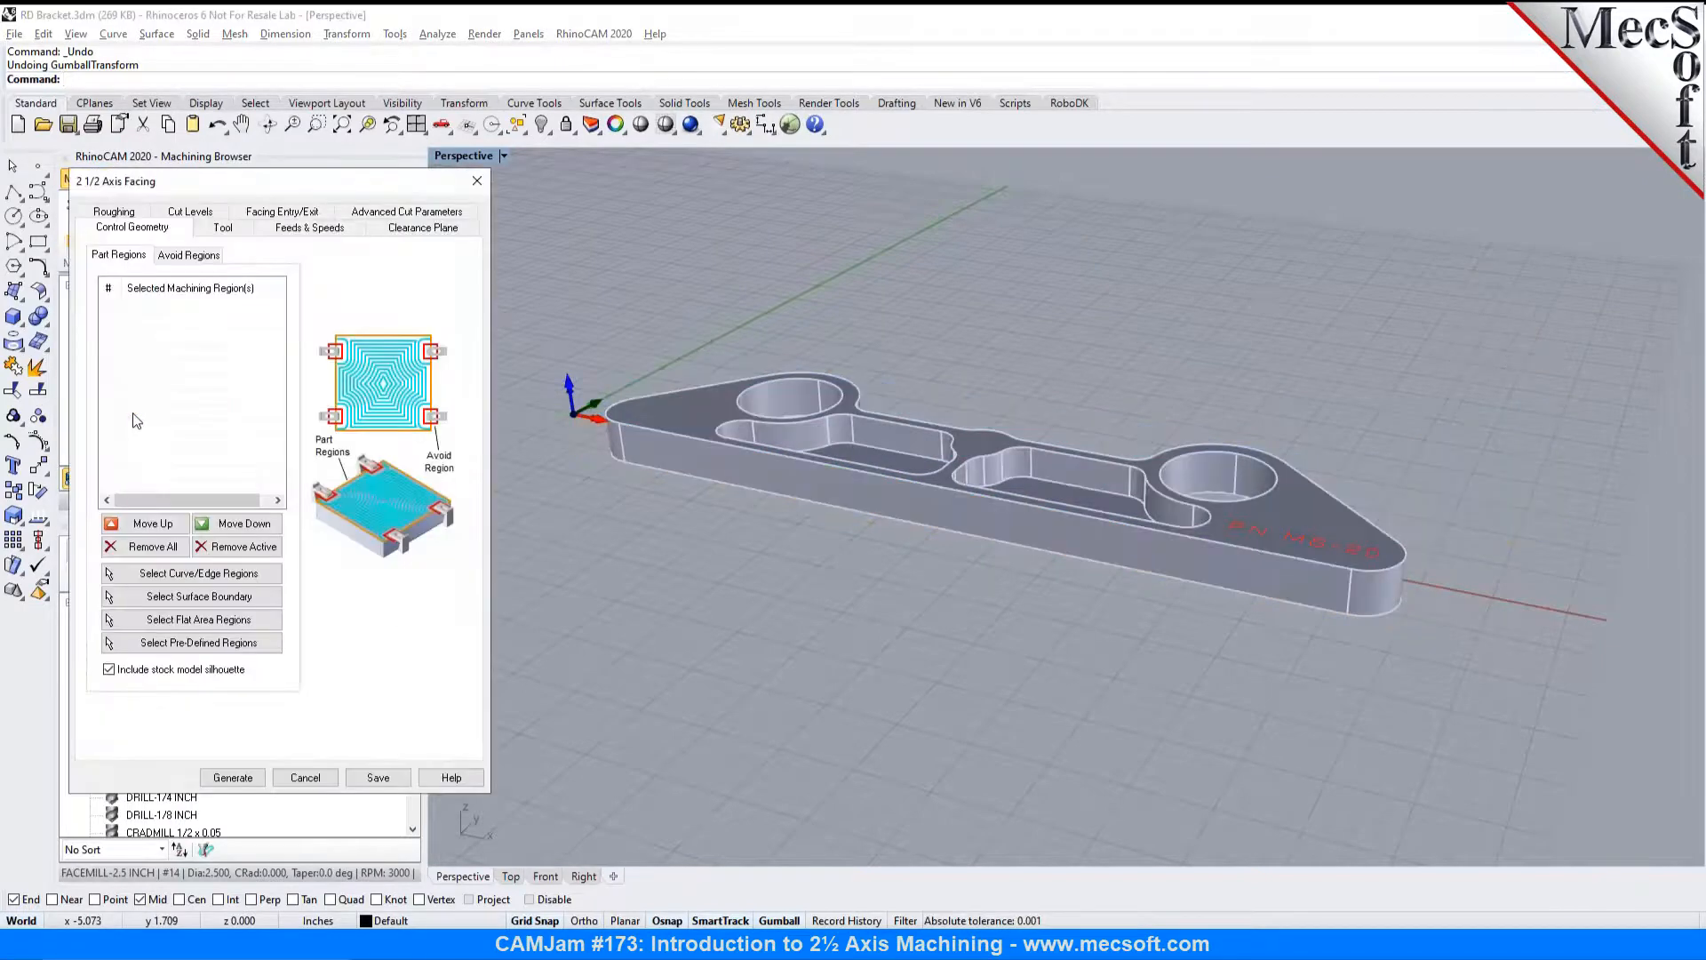
left_click(191, 212)
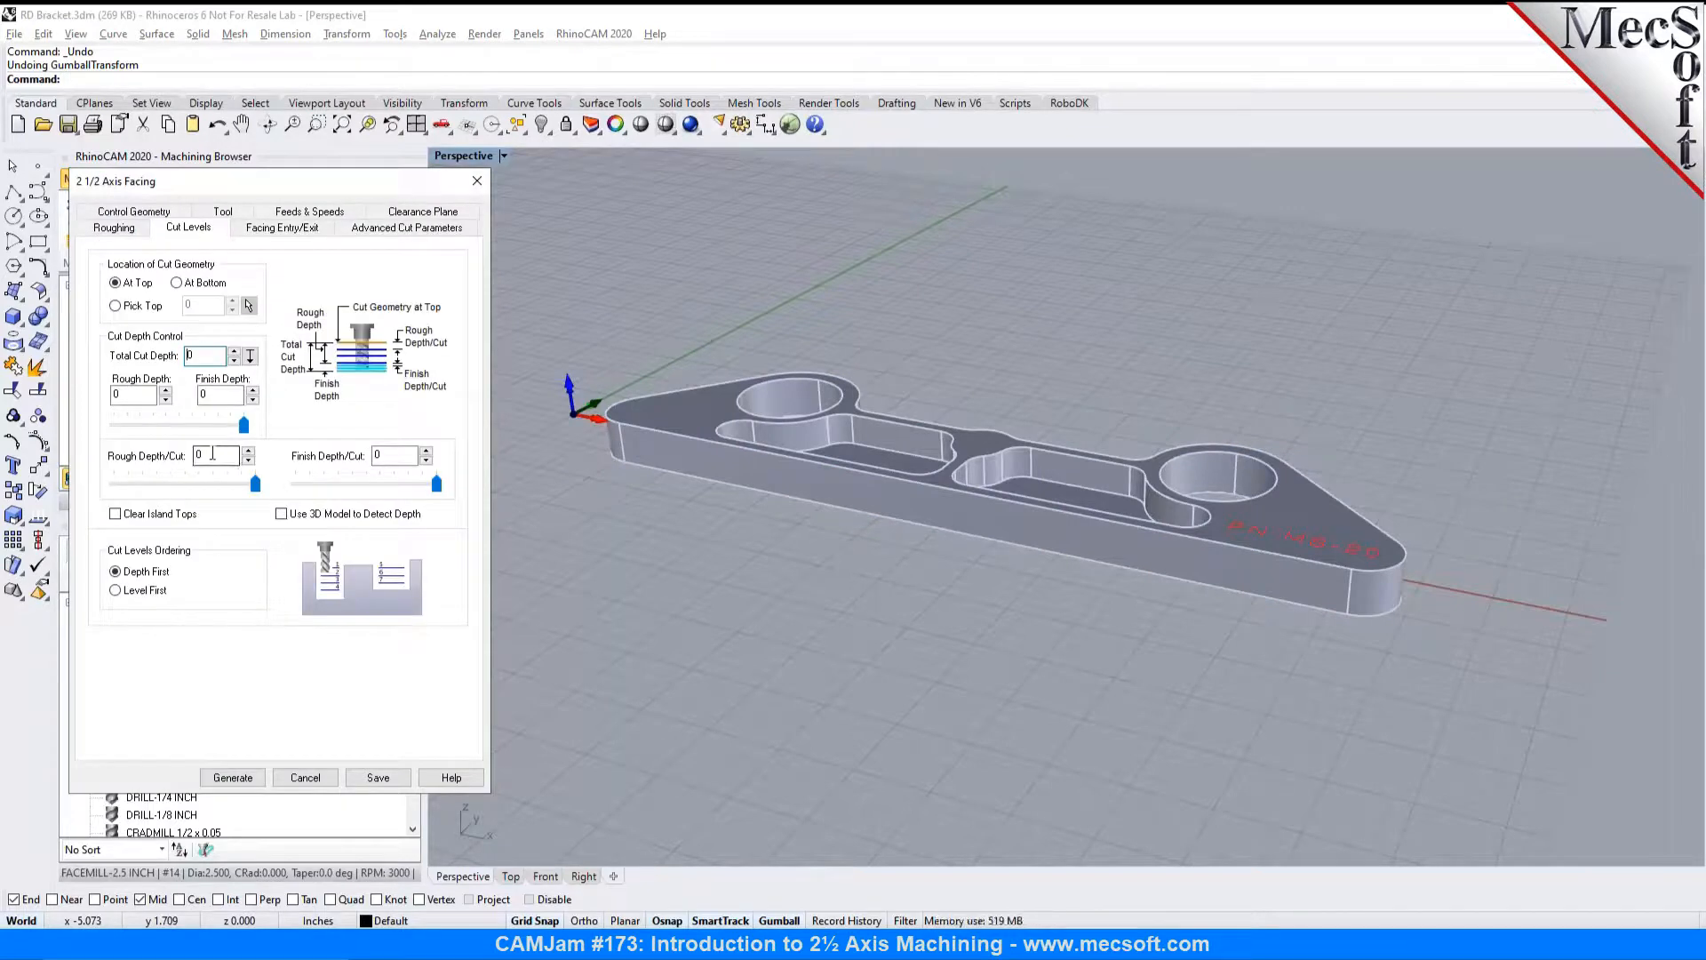
left_click(233, 778)
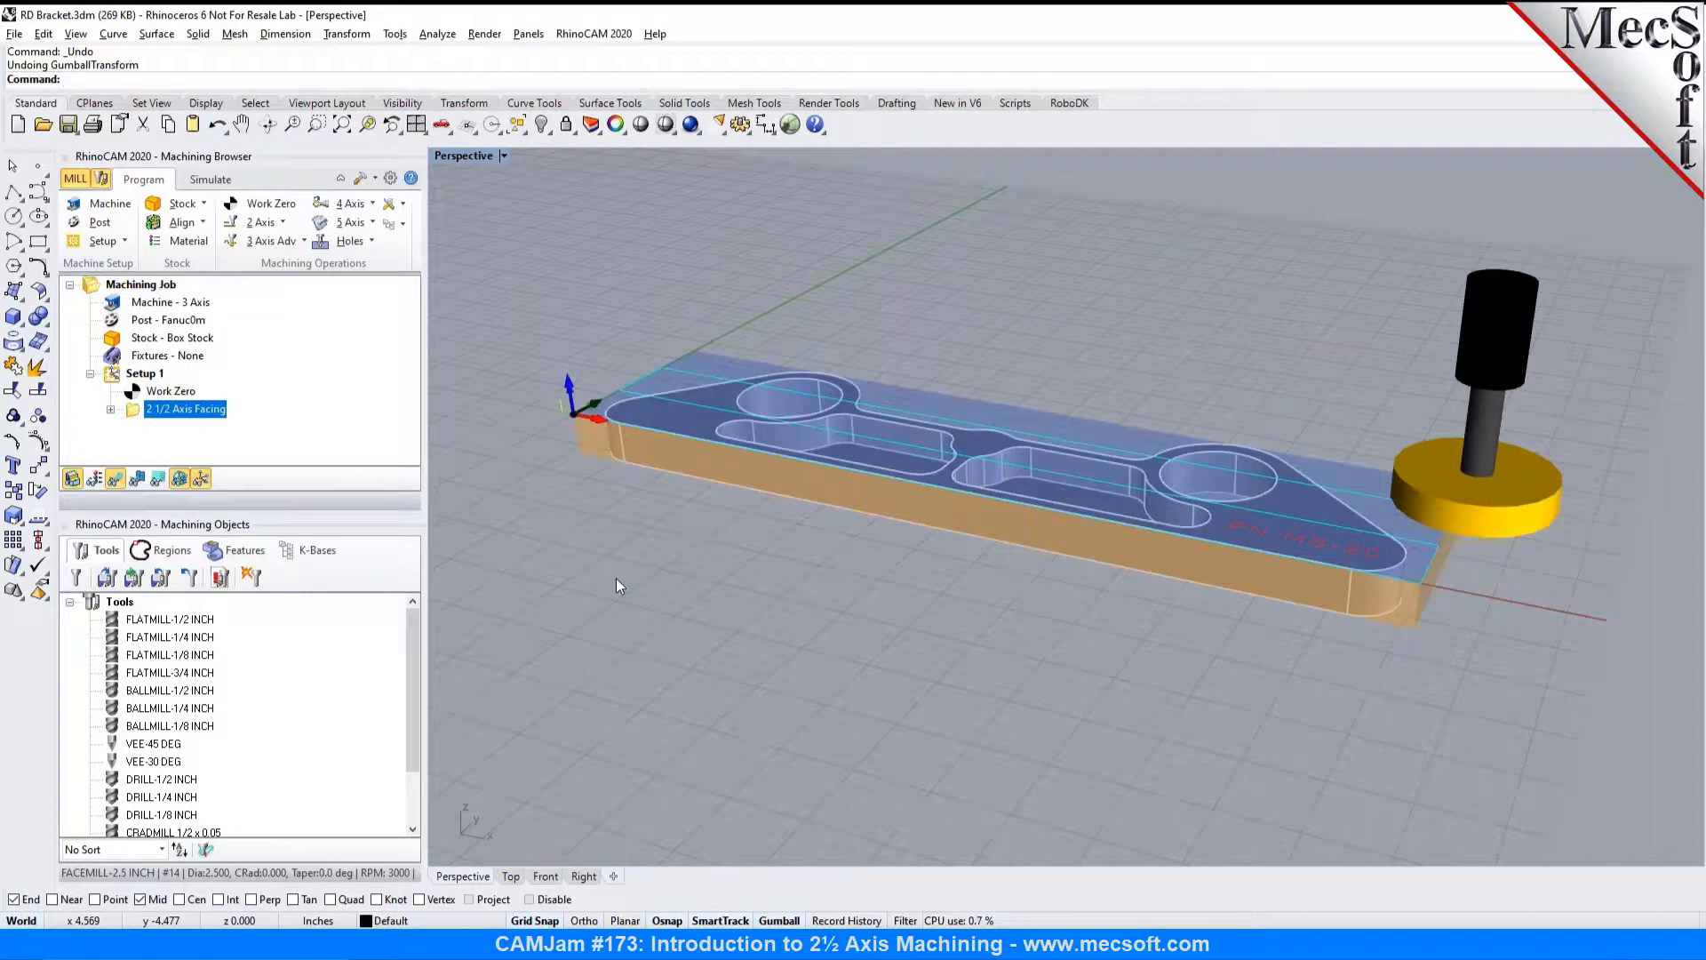
Step: Hide the facing toolpath and stock model so the bracket's pockets can be seen clearly
right_click_drag(643, 553, 770, 480)
scroll(718, 285, "up", 2)
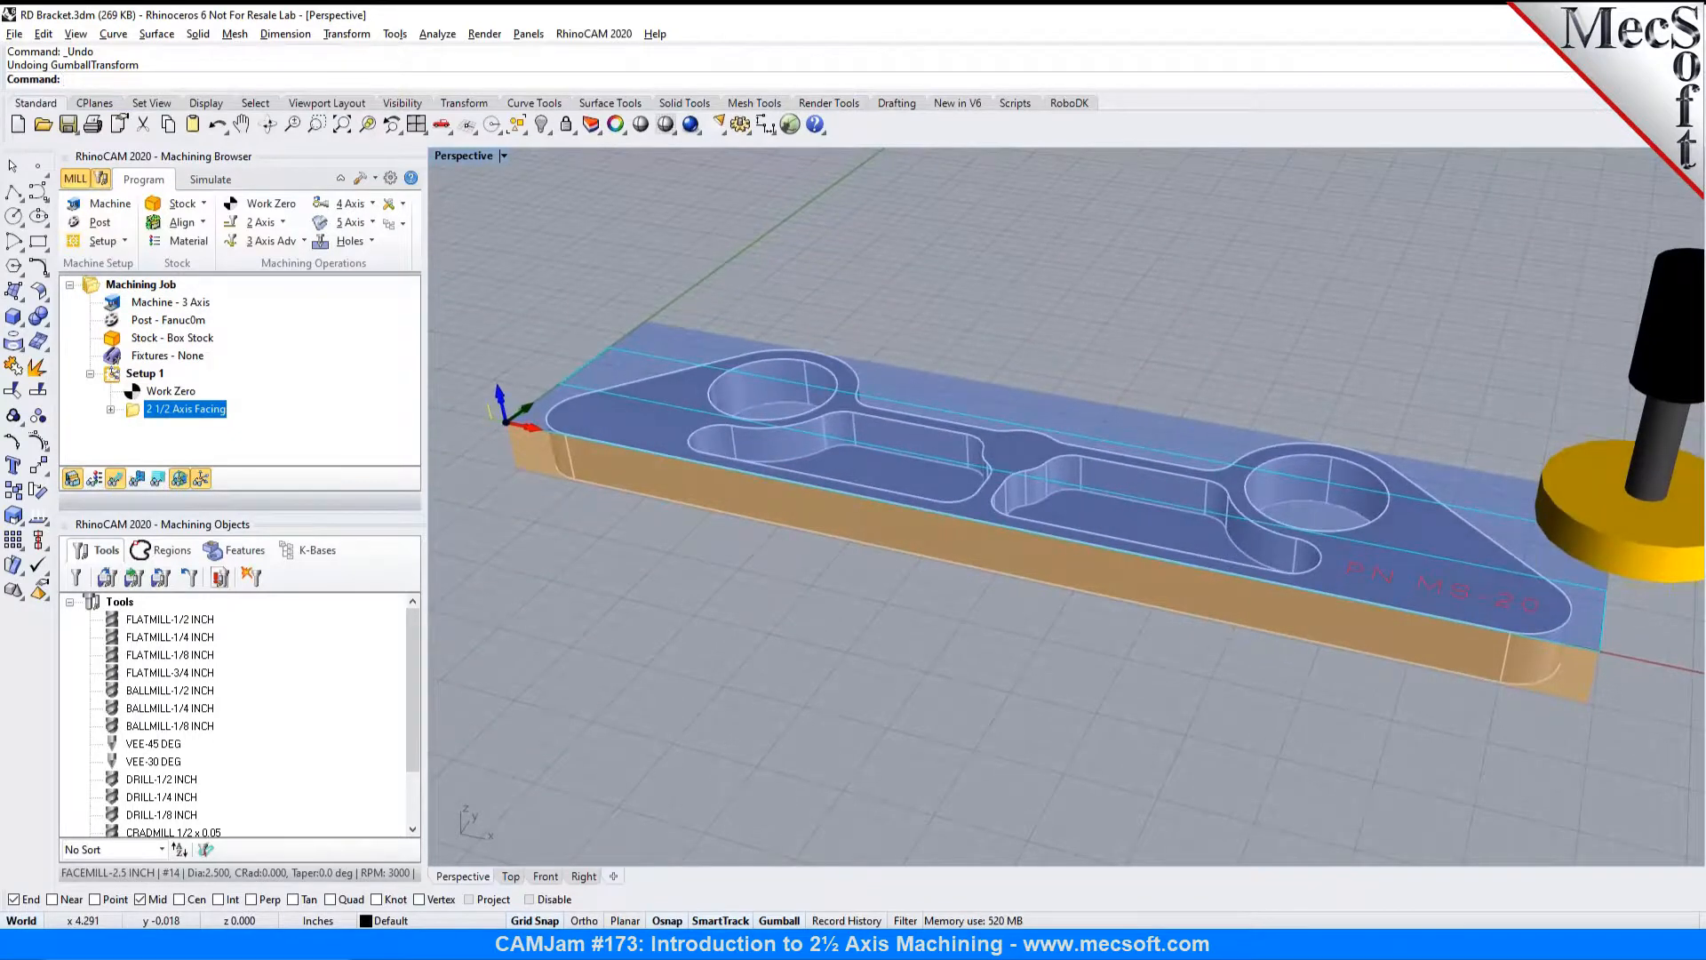
left_click(72, 480)
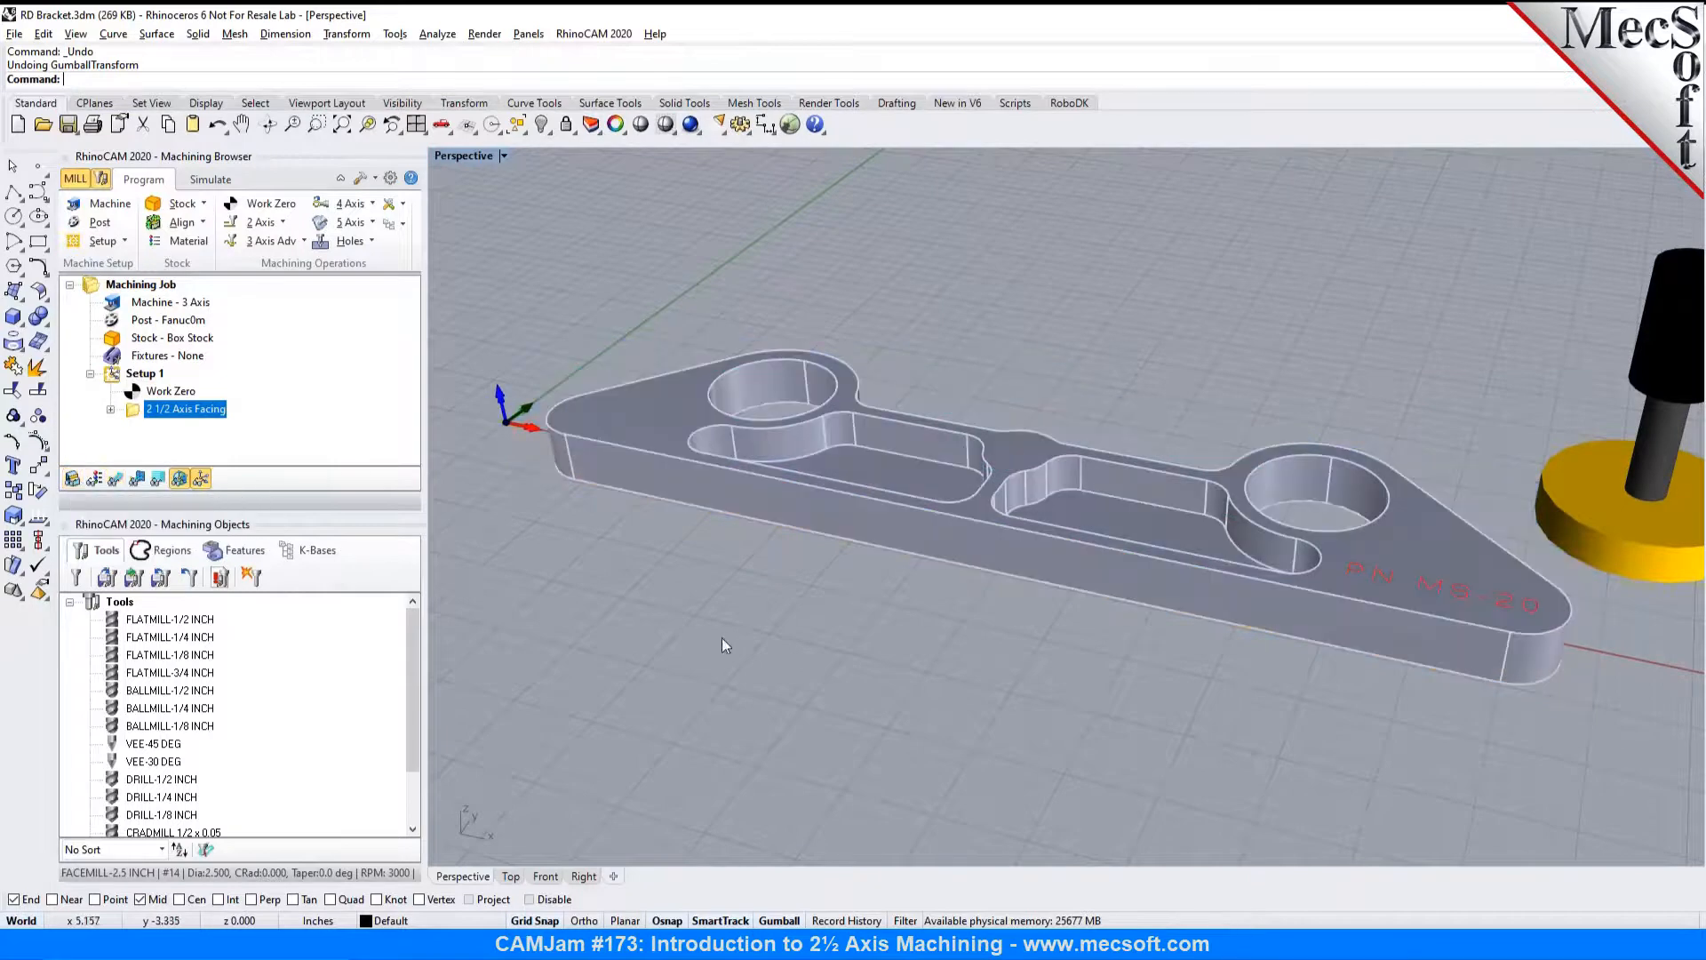
right_click_drag(791, 595, 821, 637)
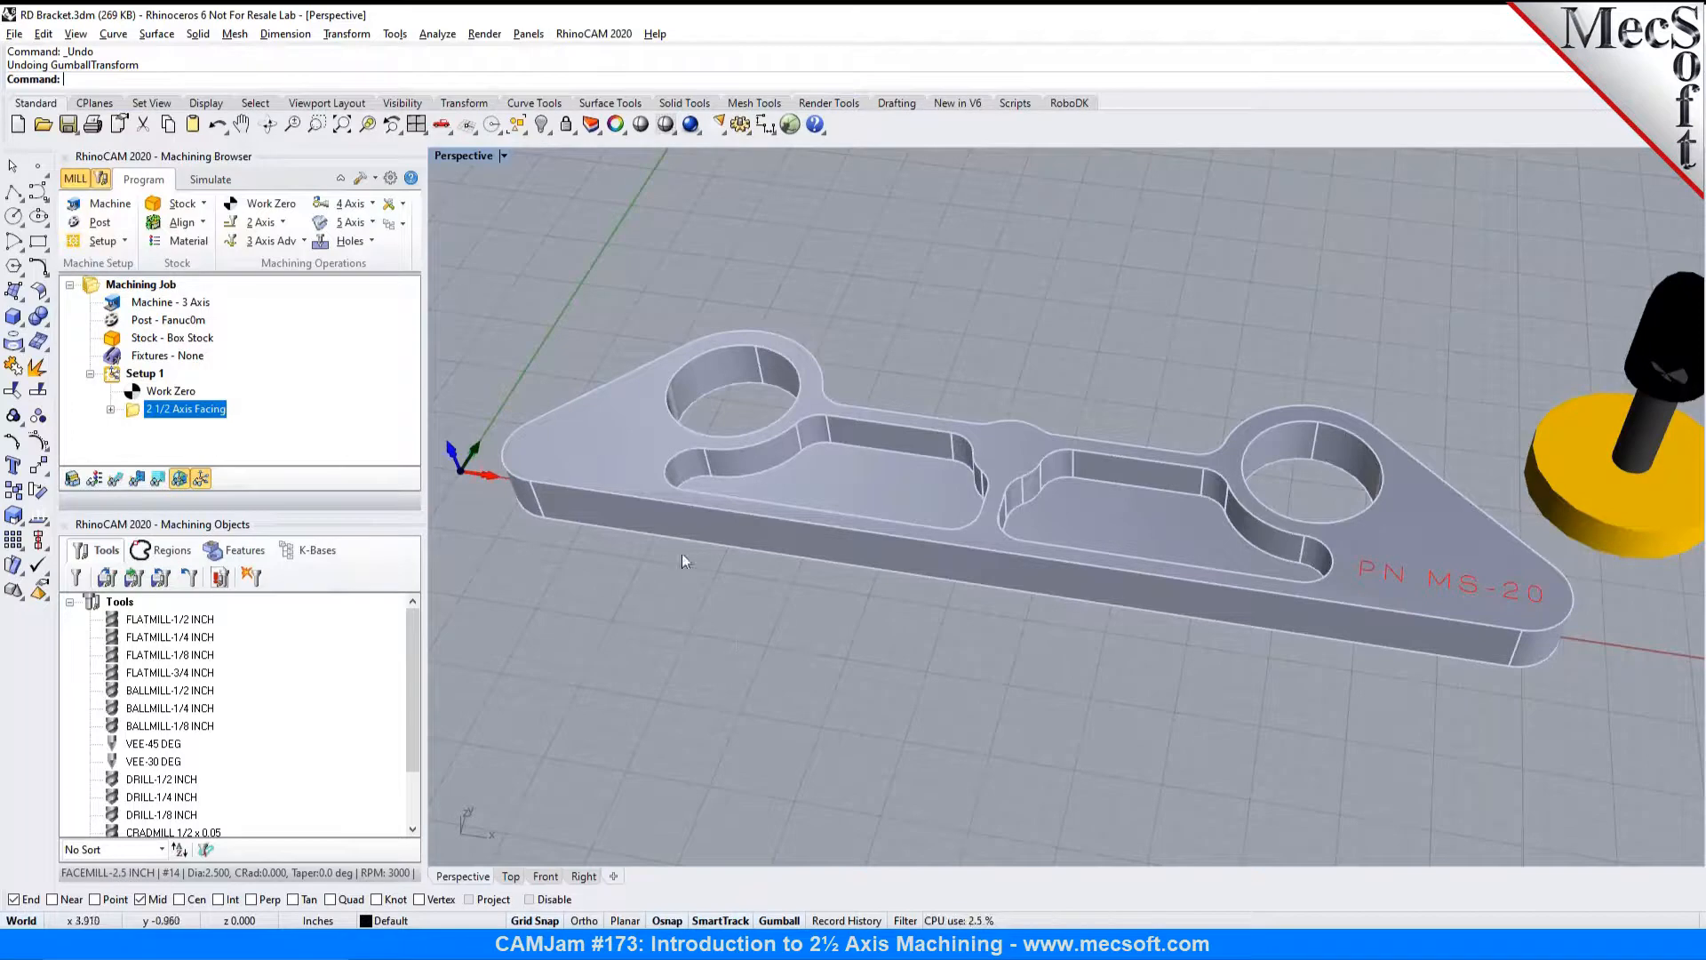
Step: Create a 2½ axis Pocketing operation and chain-select by tangency the top edges of the pocket nearest the origin as its region
left_click(283, 224)
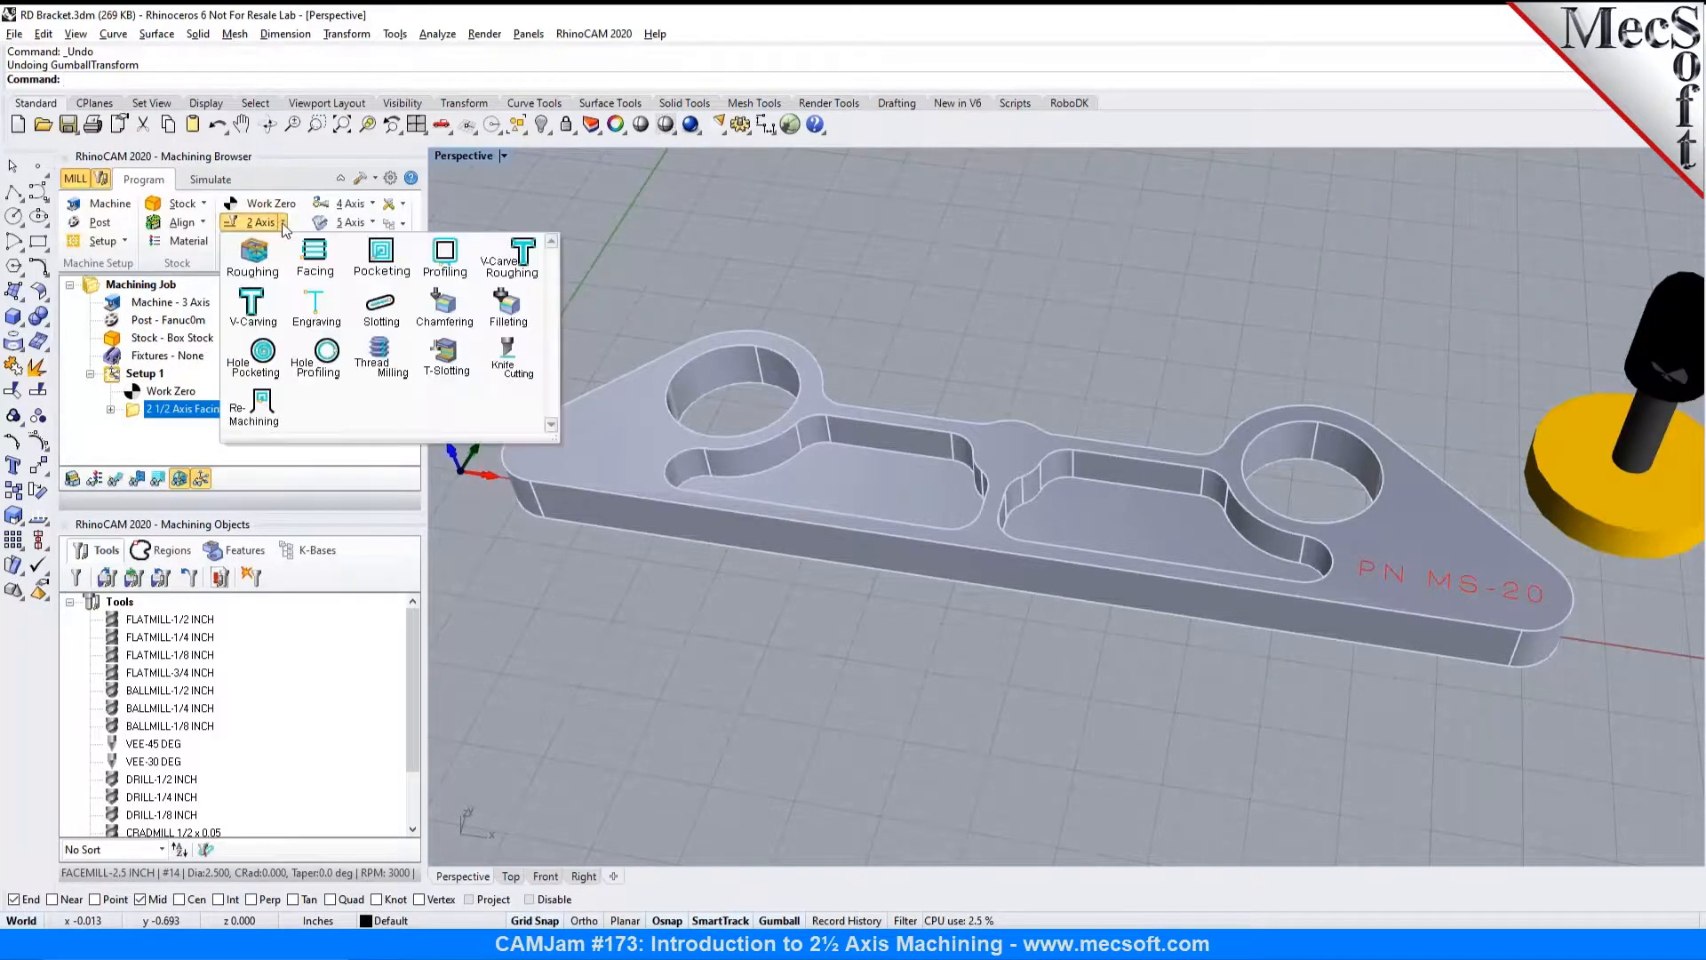
left_click(382, 258)
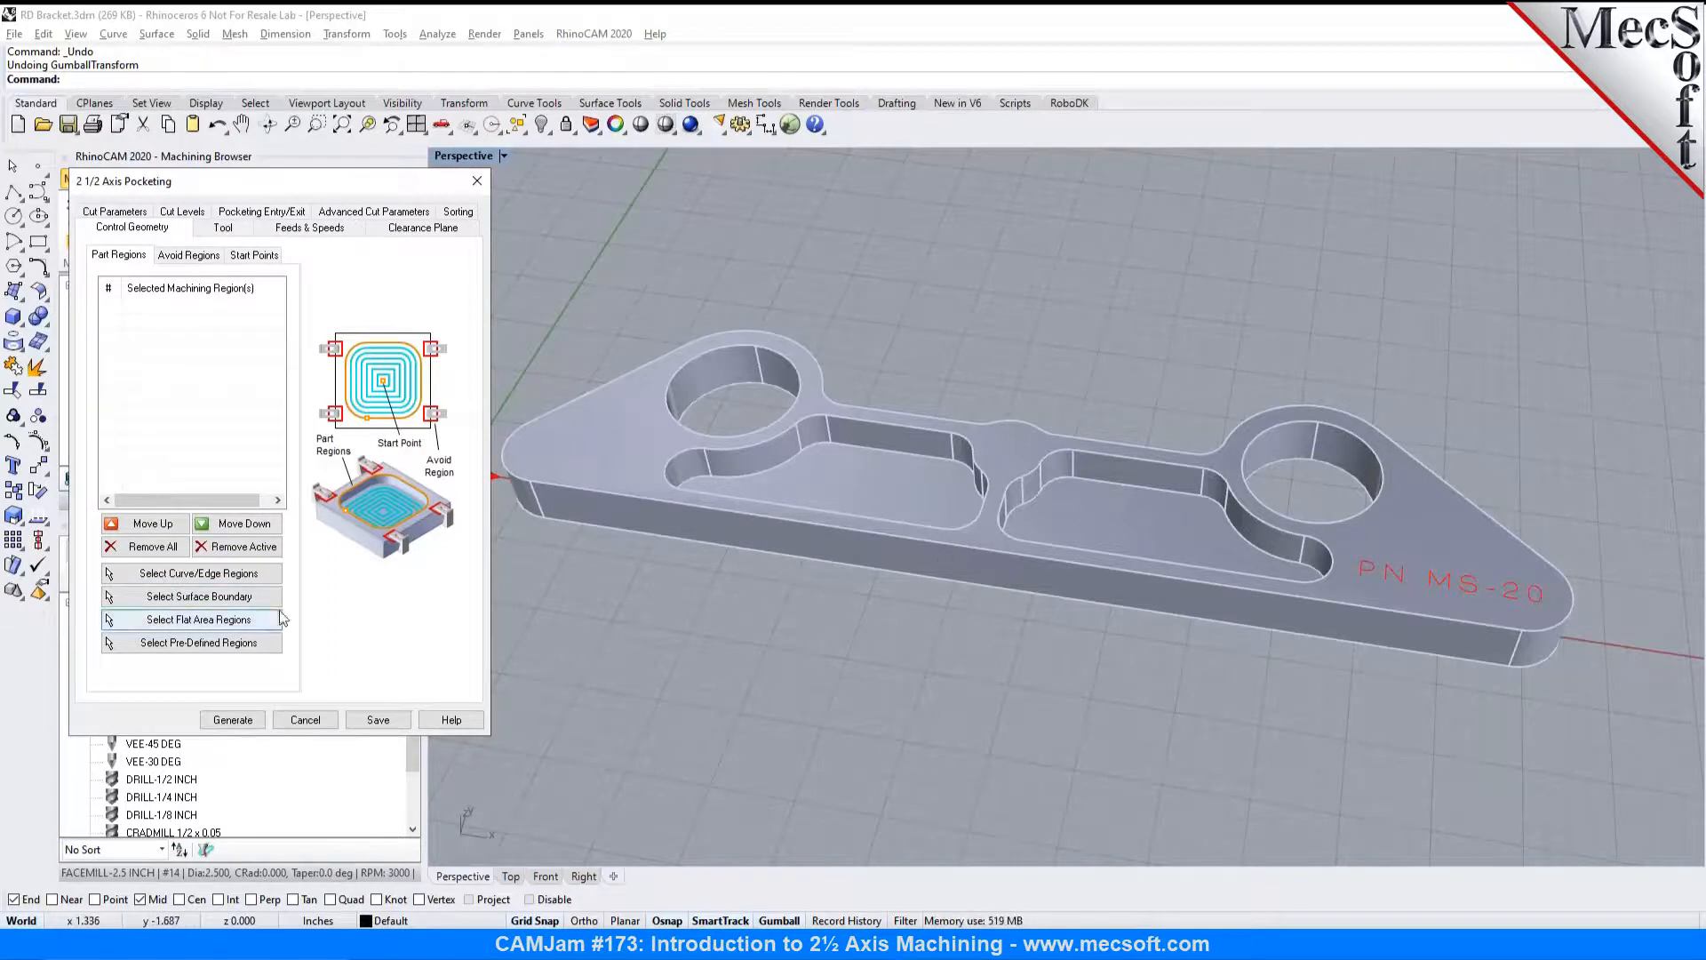
left_click(169, 574)
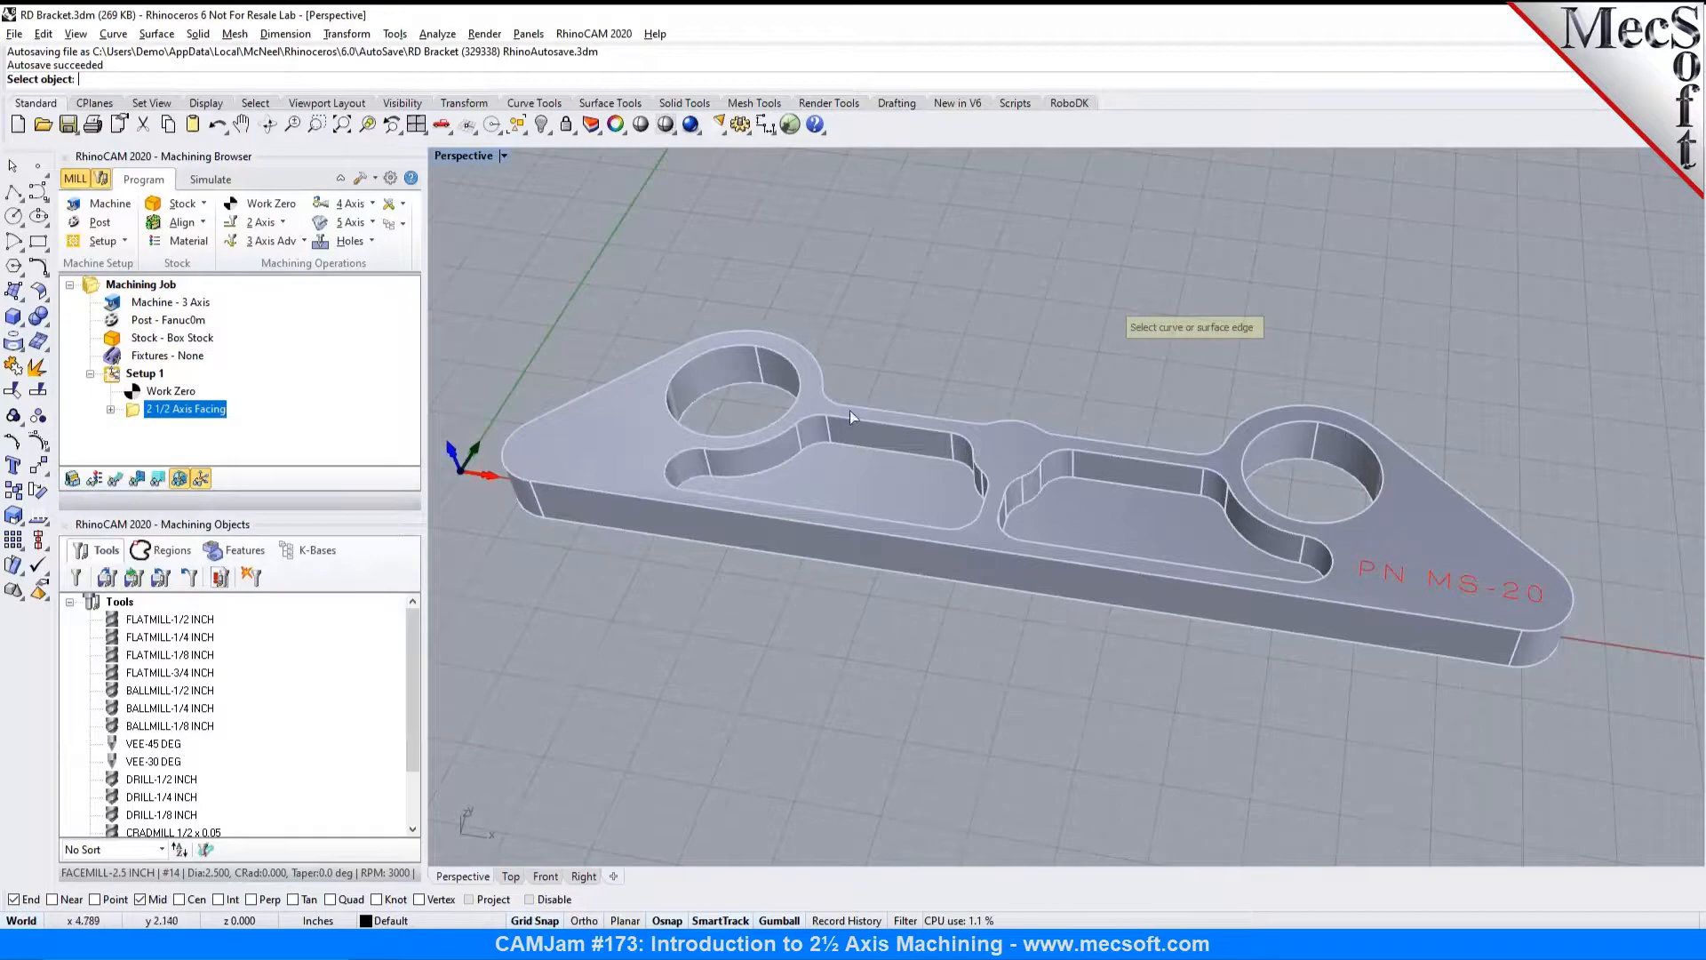
scroll(713, 514, "up", 4)
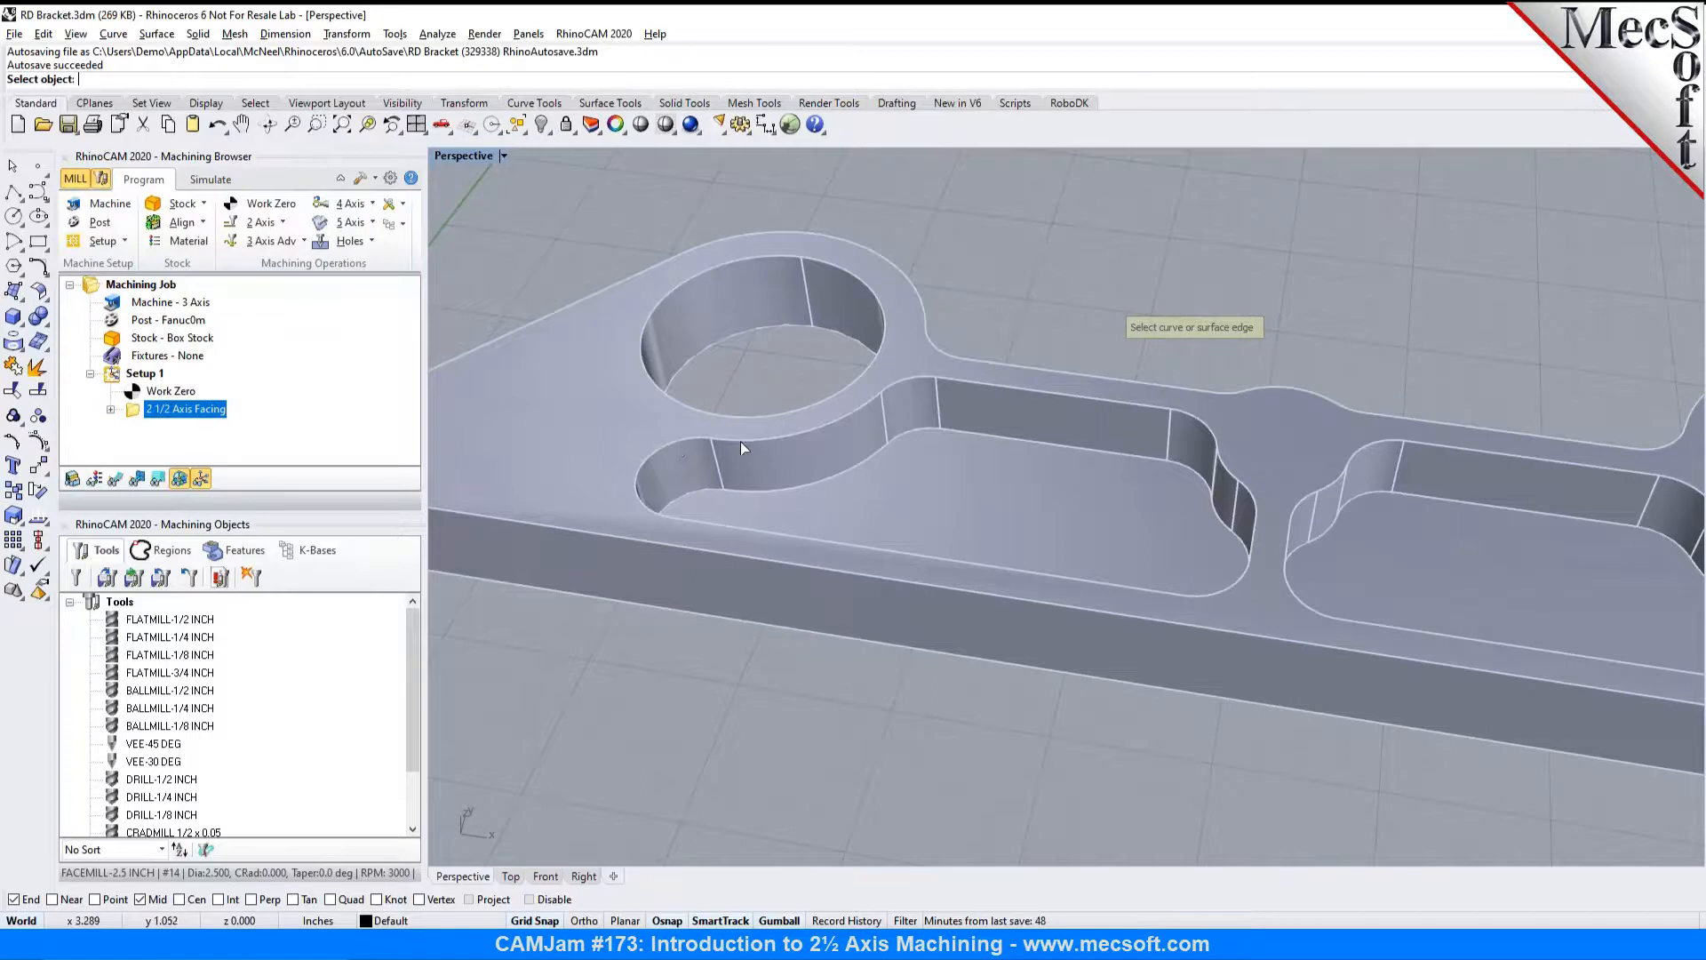
scroll(742, 447, "down", 2)
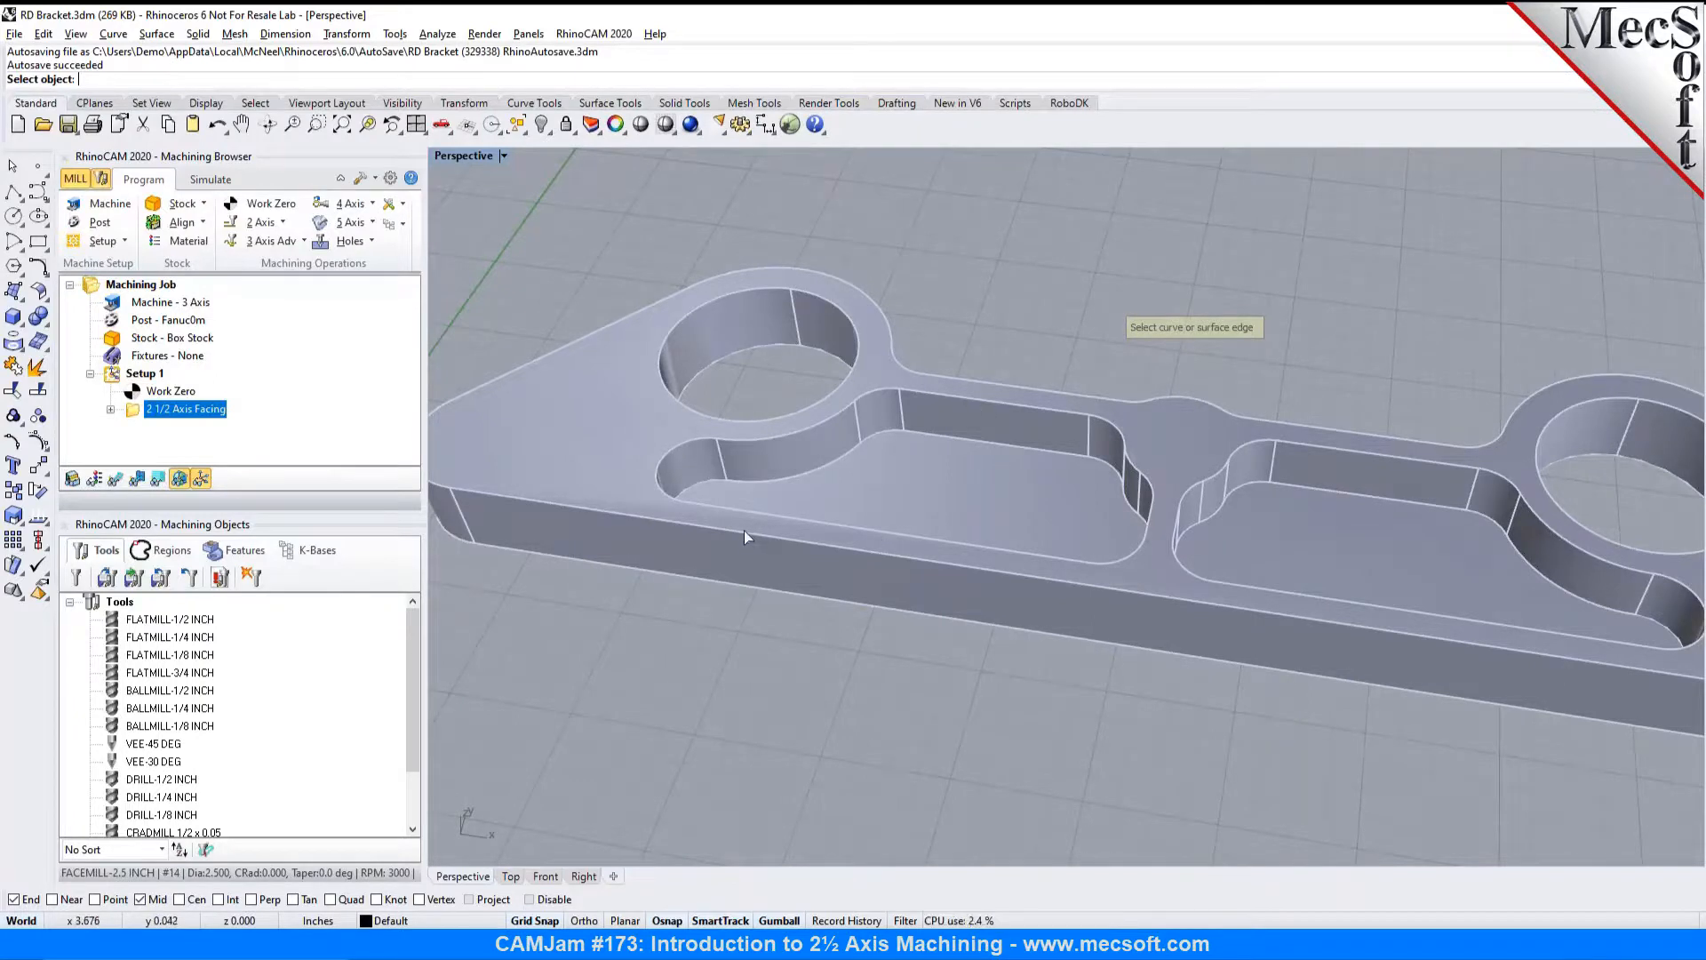
left_click(258, 104)
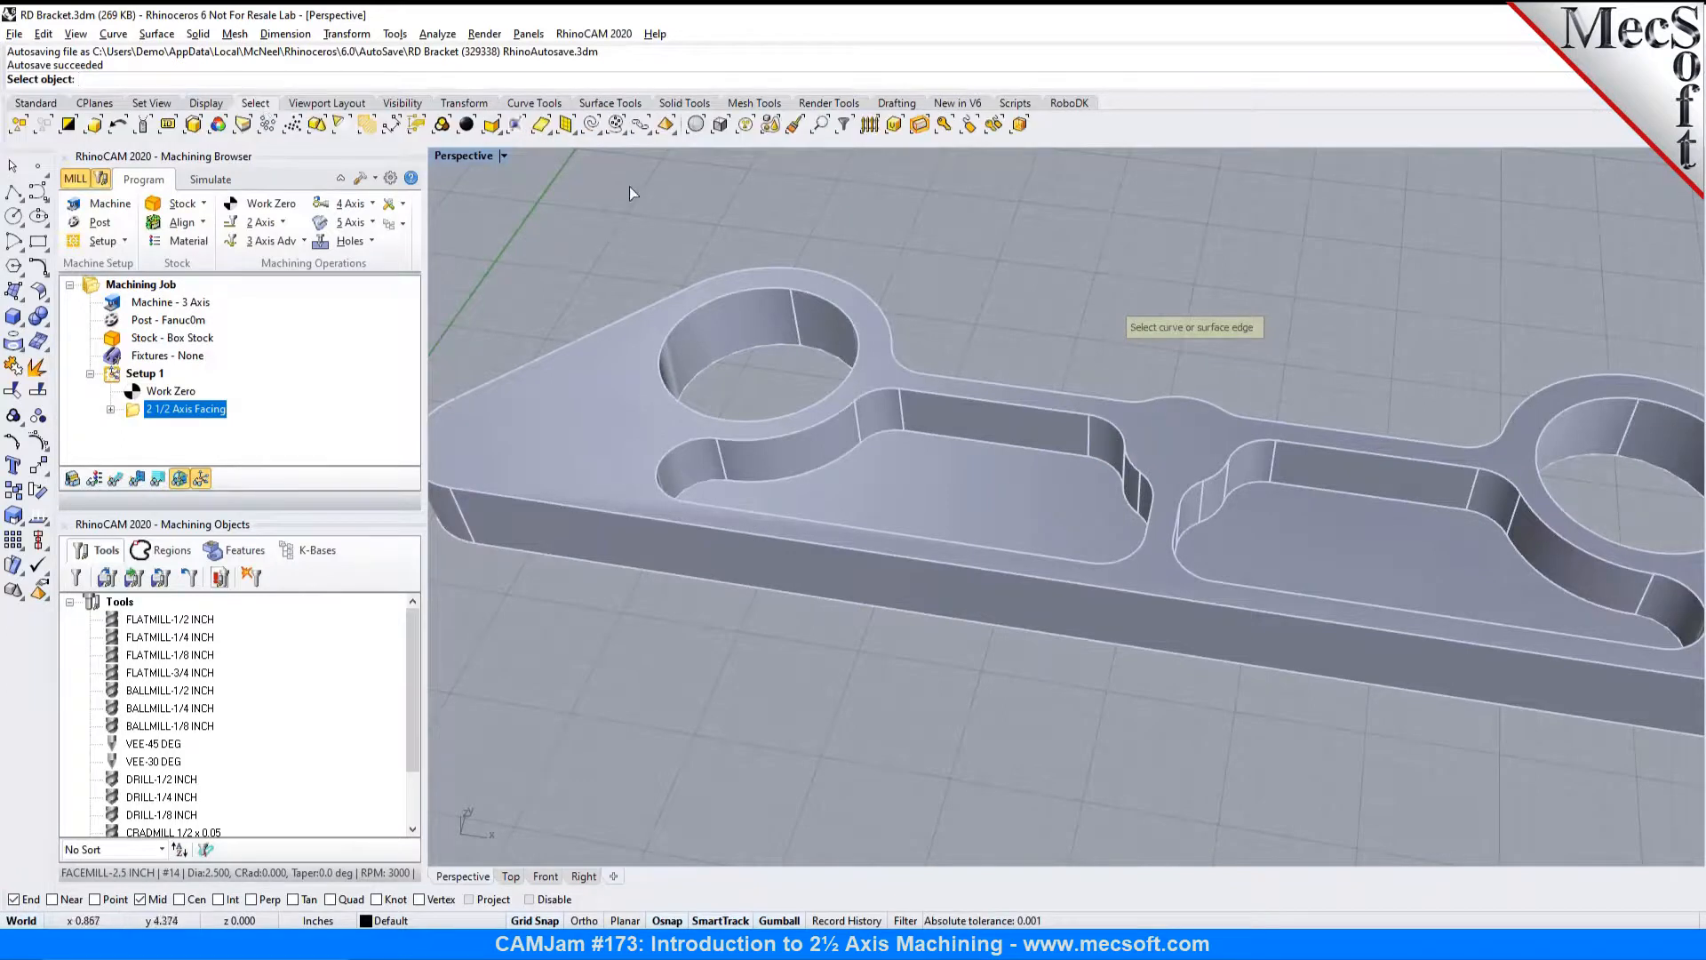
left_click(640, 127)
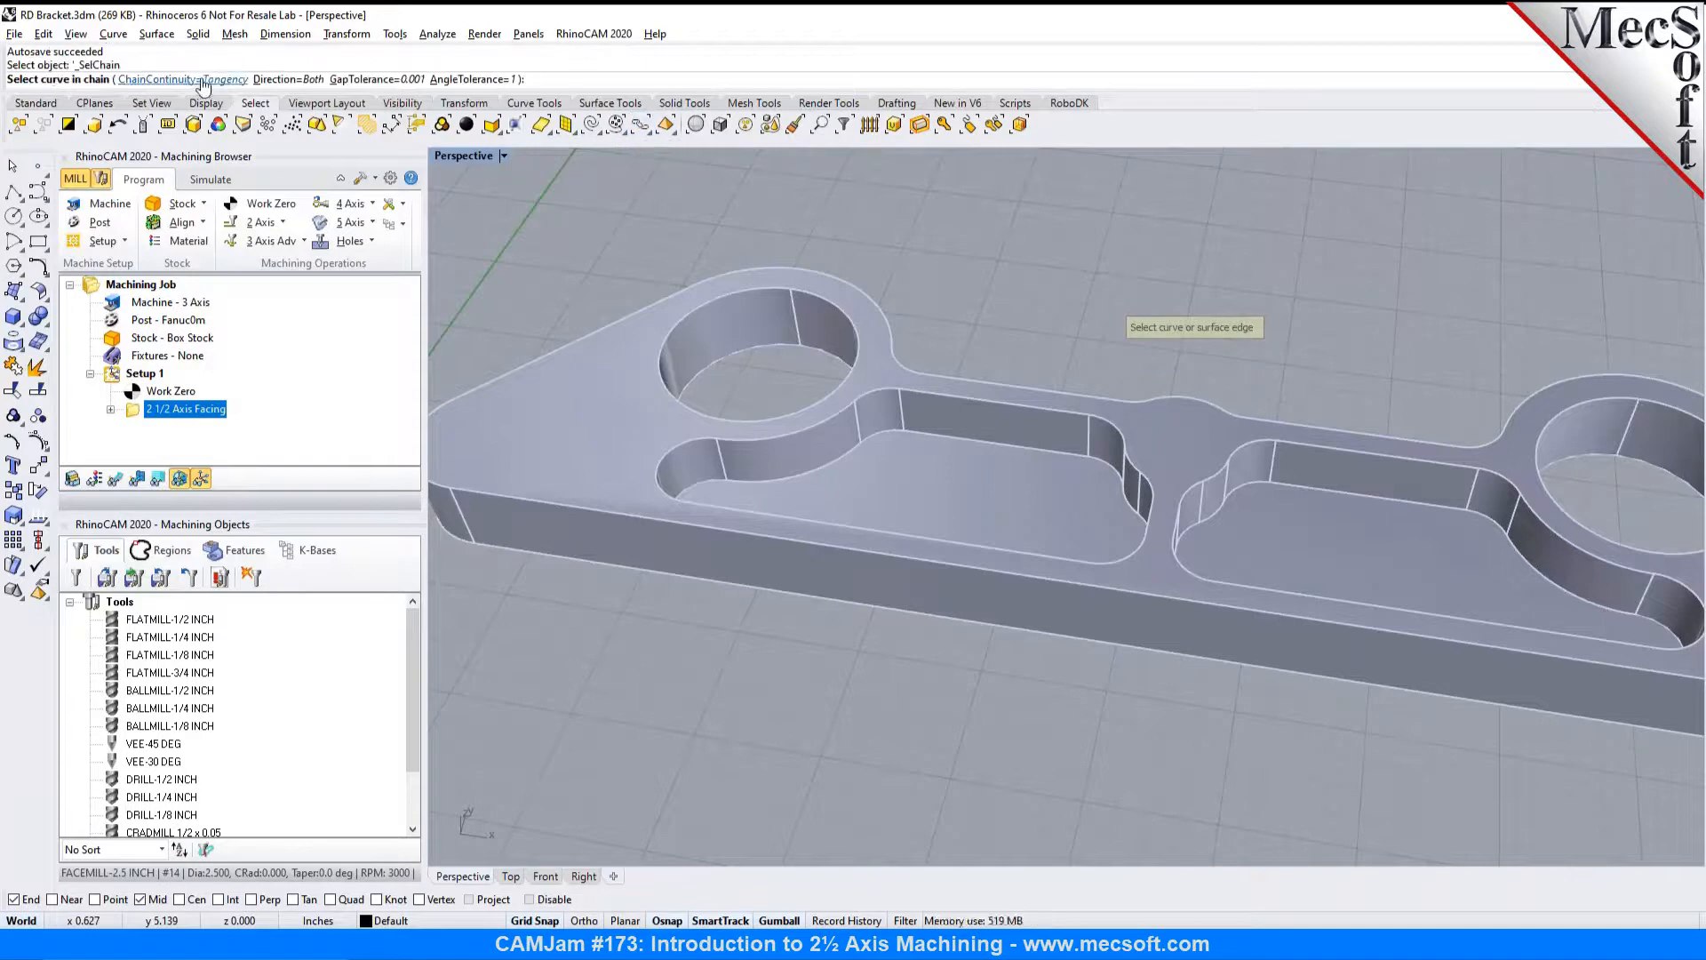
left_click(690, 446)
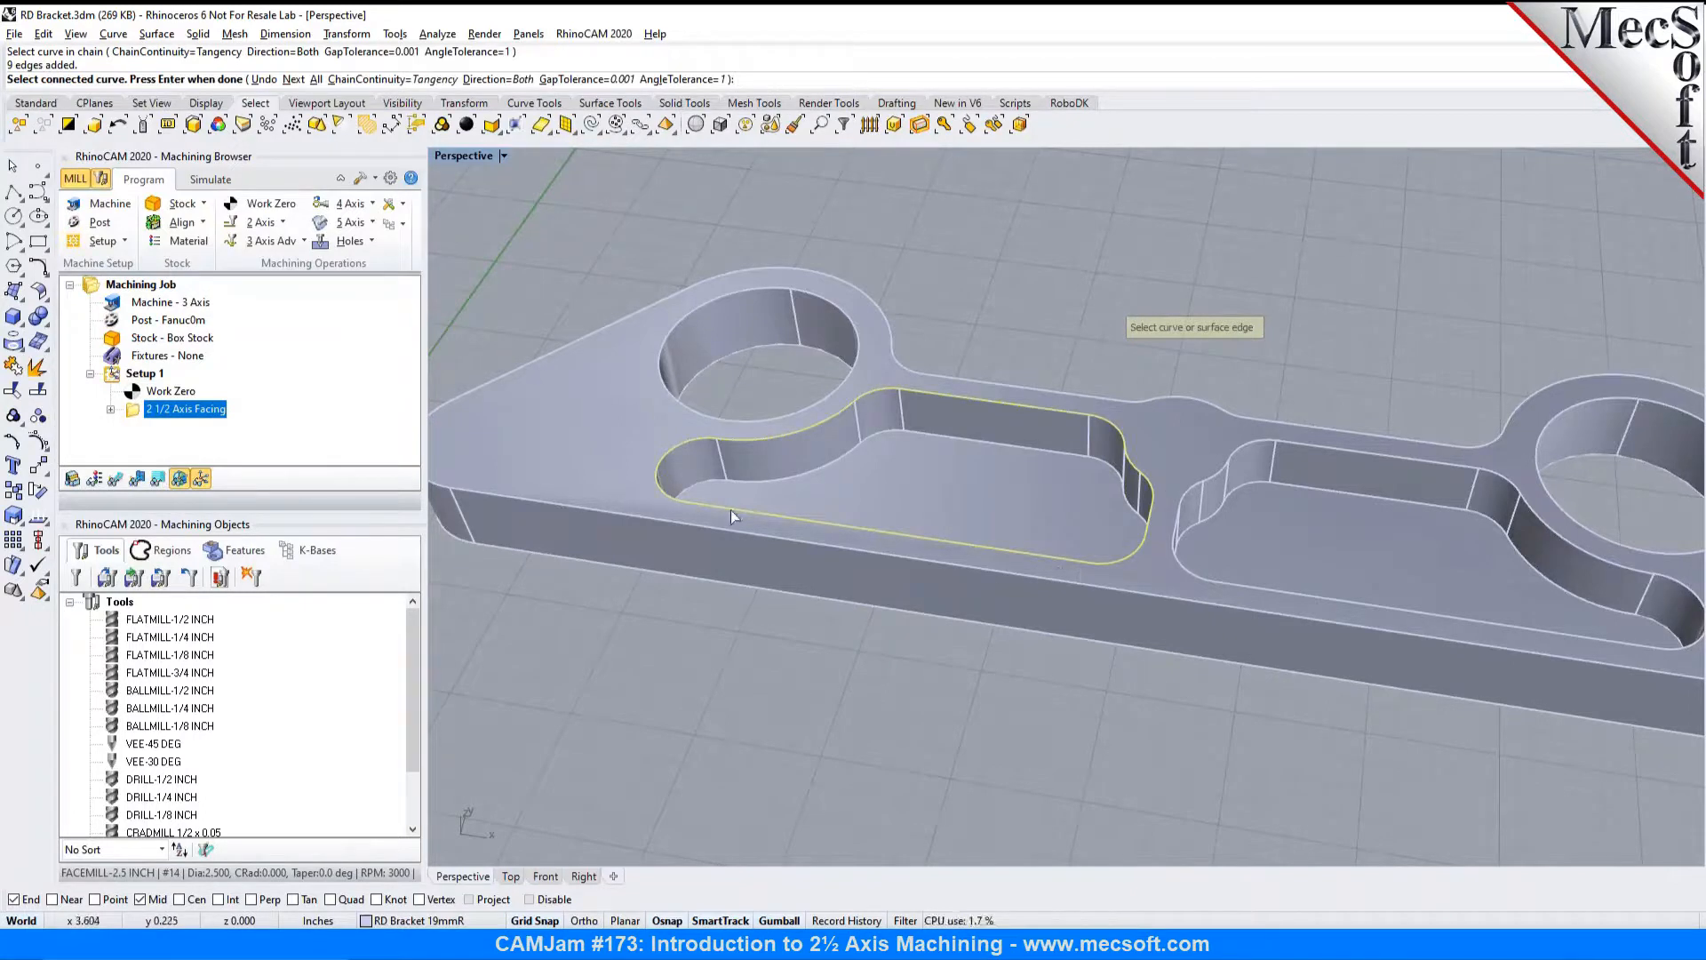
key("Return")
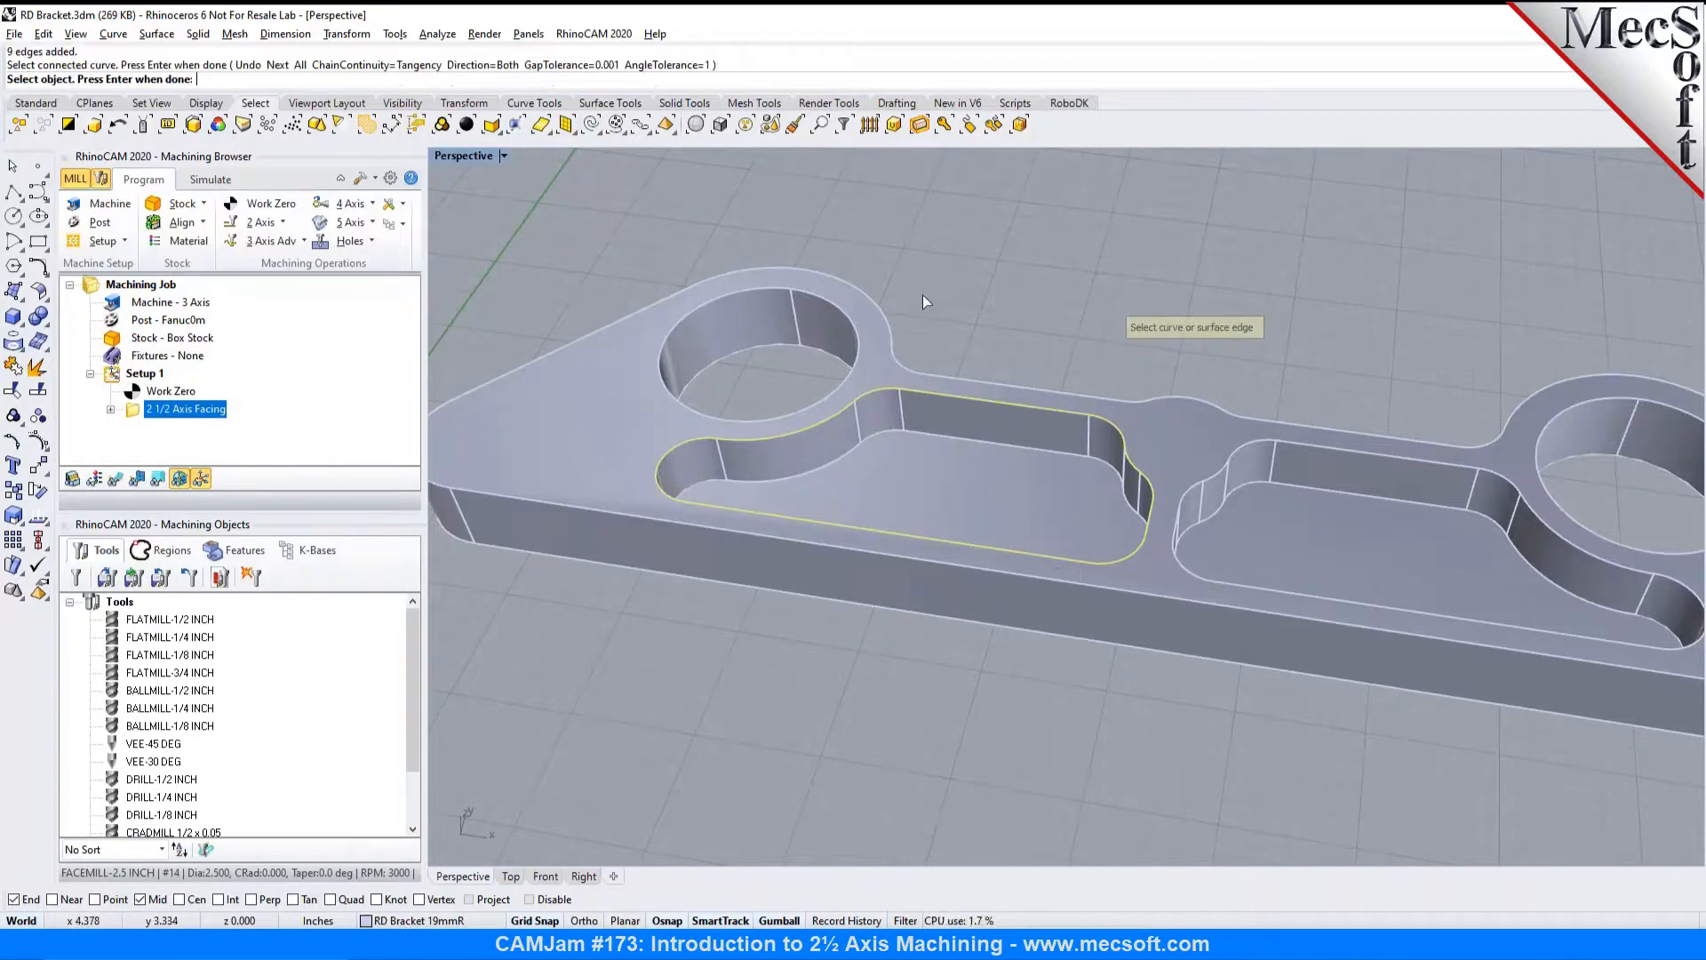
Step: Chain-select by tangency the top edges of the second pocket, finish the region selection, and check the listed machining regions
left_click(640, 130)
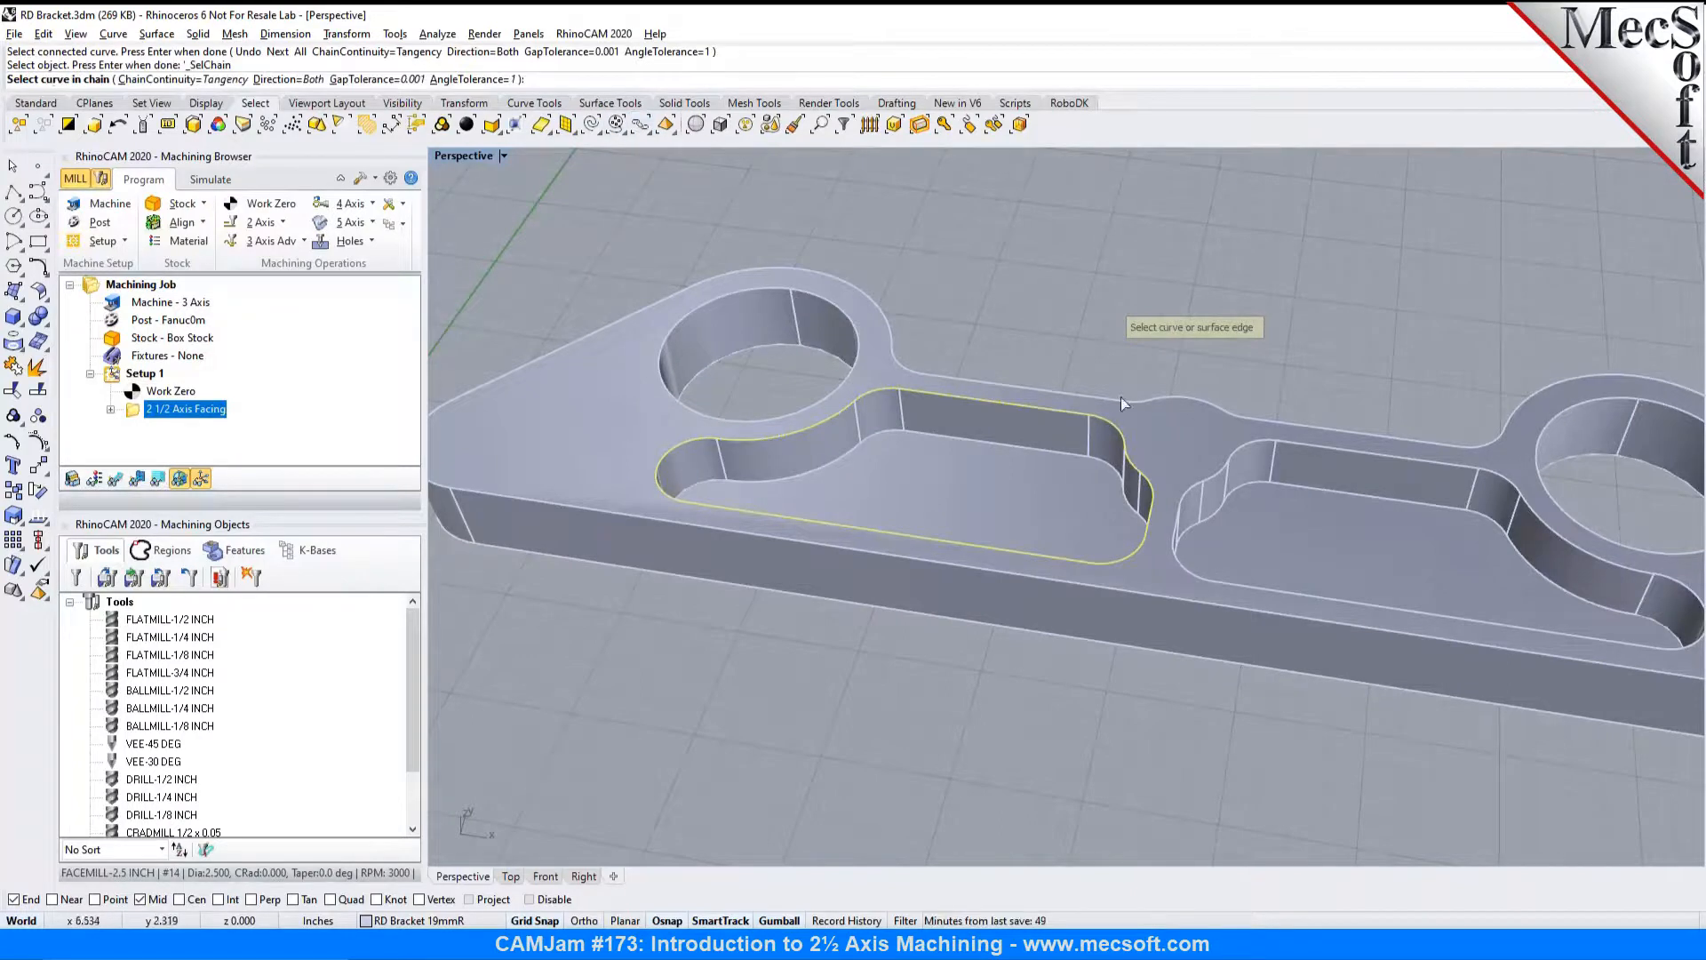
left_click(1238, 451)
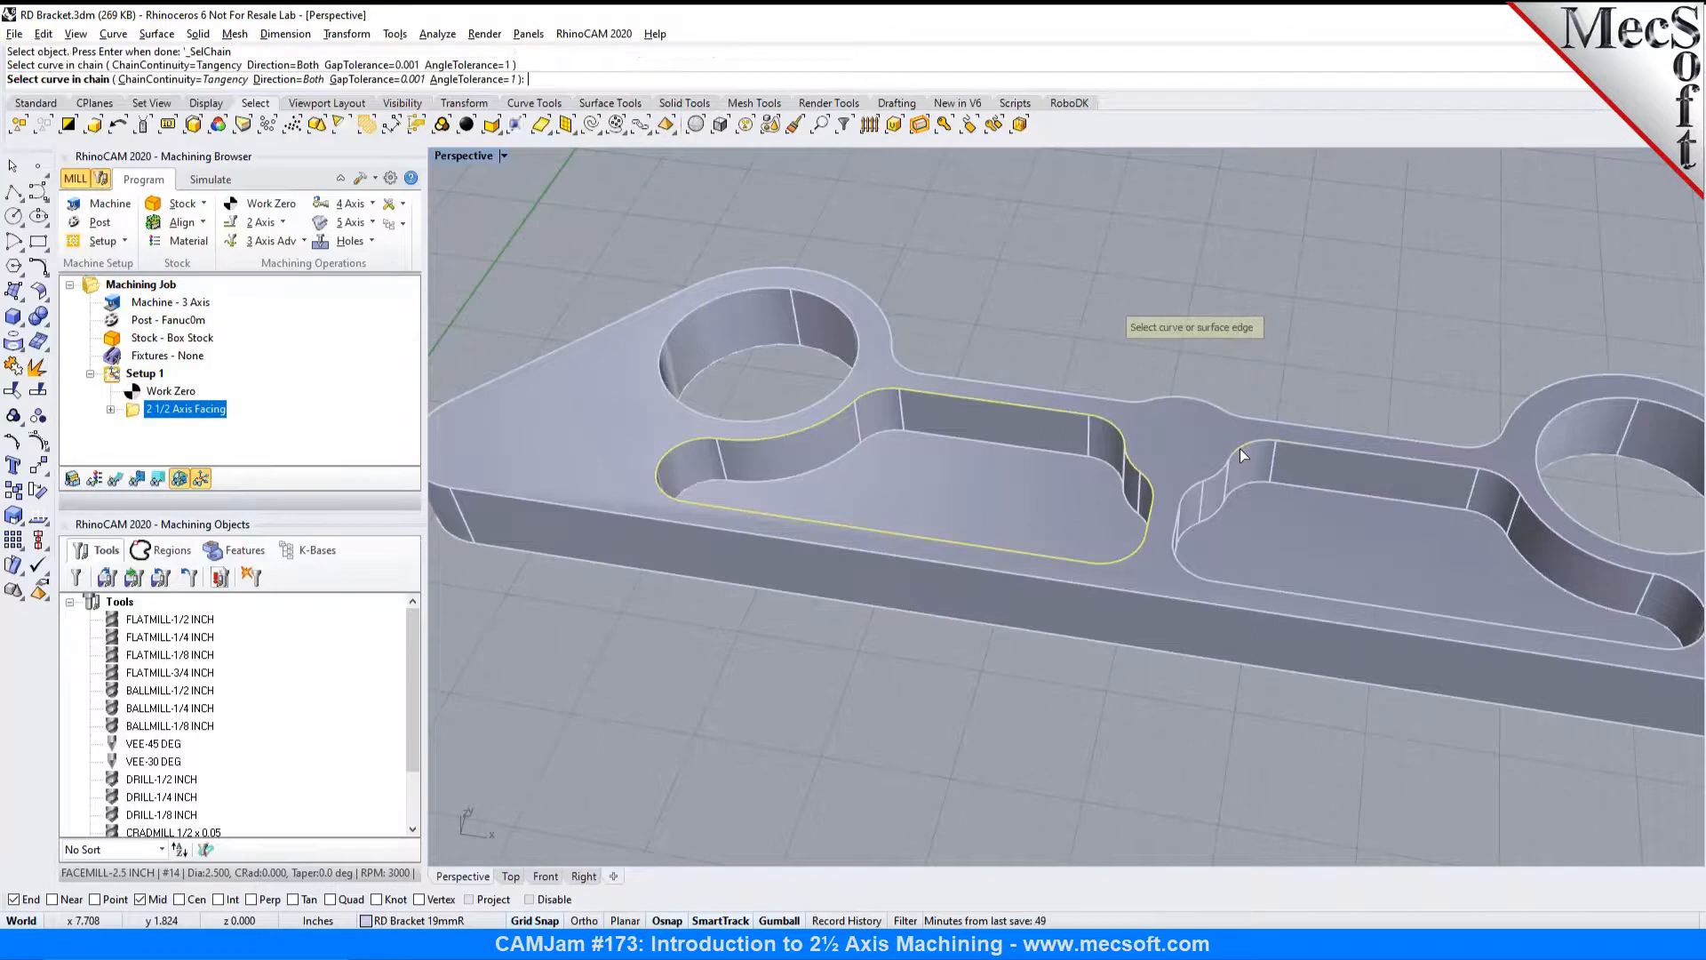
scroll(1163, 499, "down", 3)
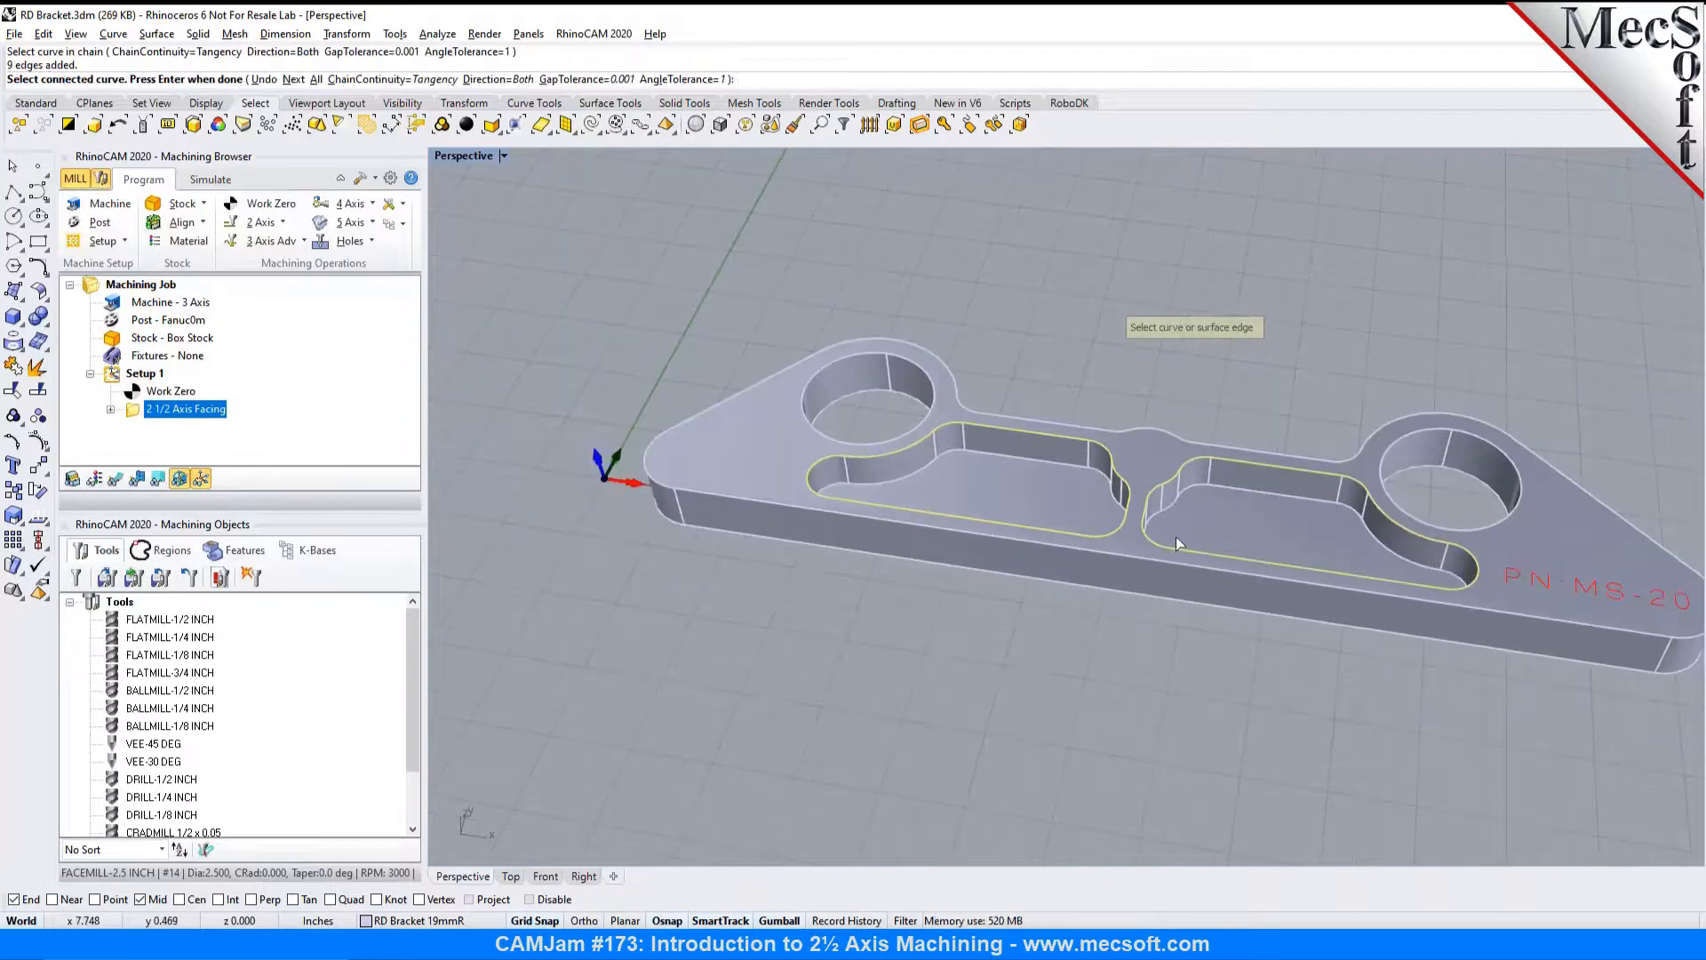
key("Return")
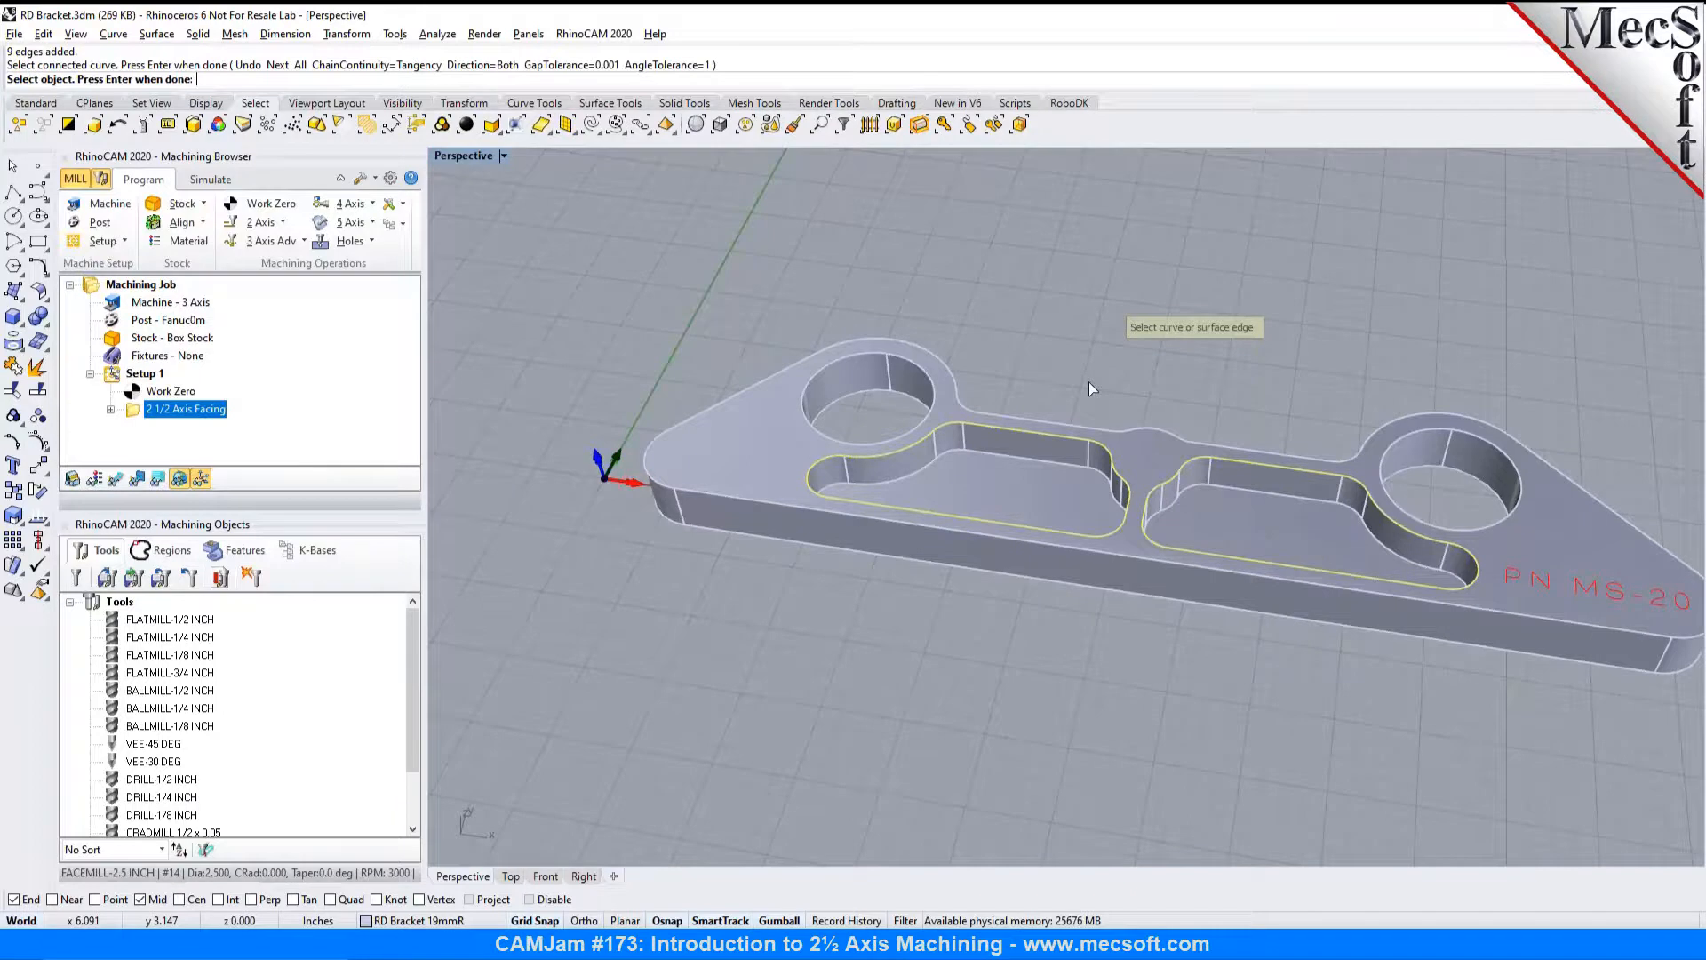
key("Return")
scroll(1432, 503, "up", 2)
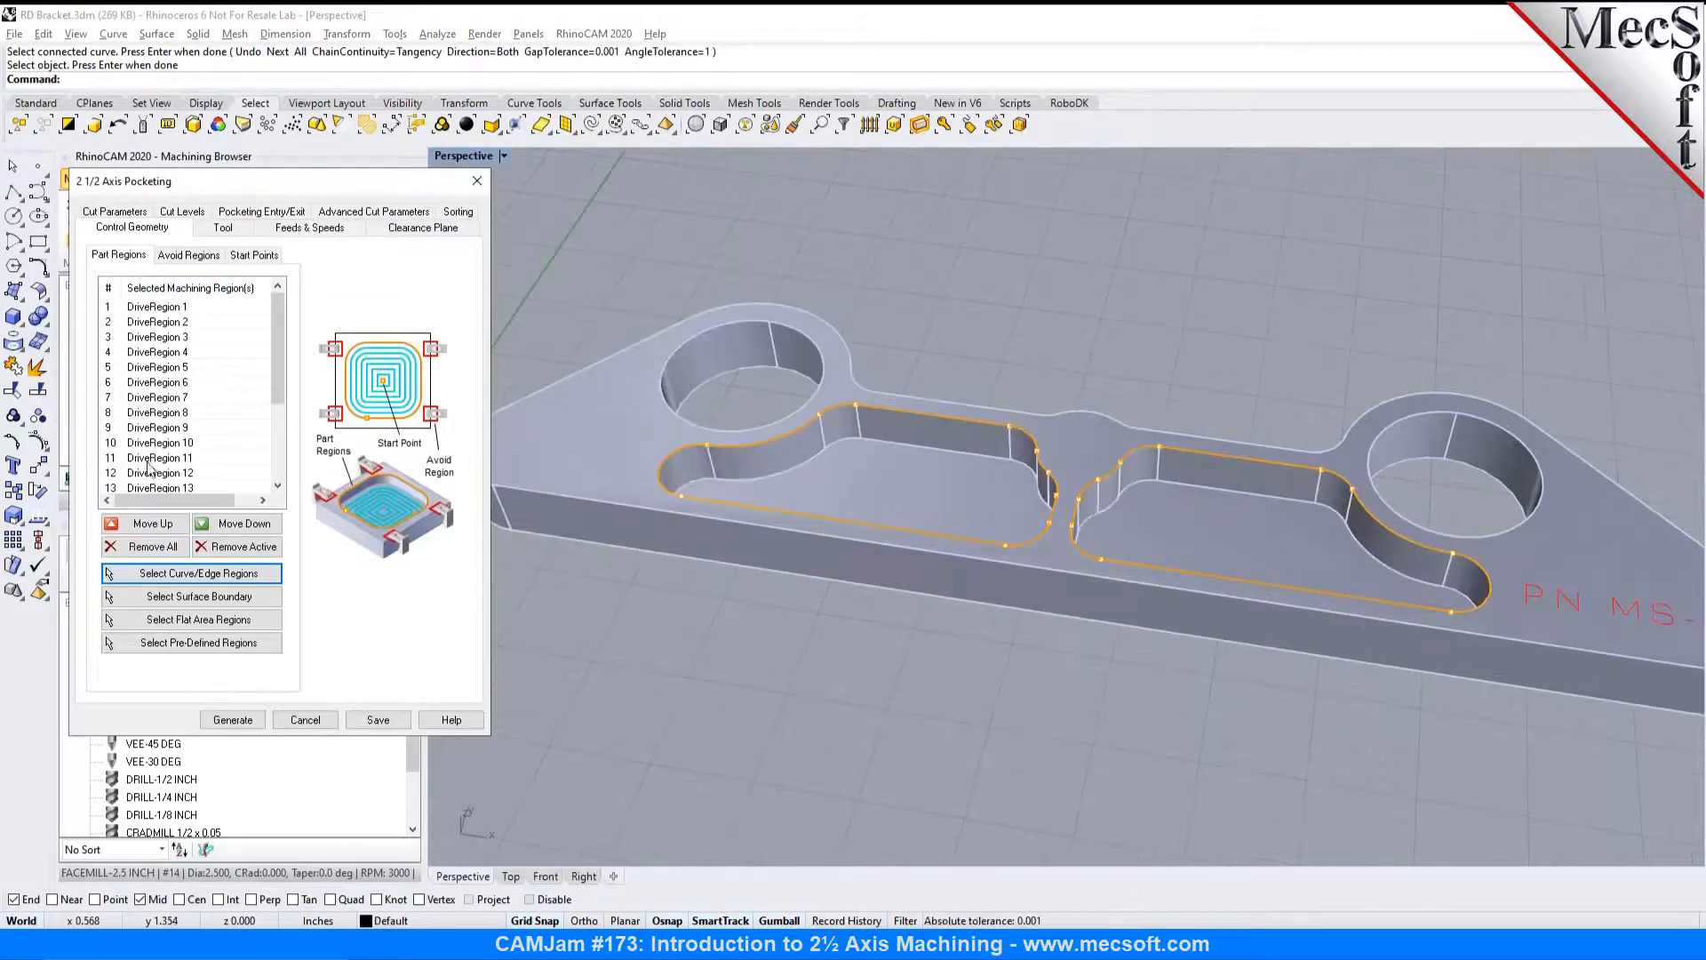
mouse_move(278, 382)
left_mouse_down()
mouse_move(278, 456)
mouse_move(278, 373)
left_mouse_up()
Step: Assign the FLATMILL-1/2 INCH tool to the pocketing operation and load the feeds and speeds from the tool
left_click(222, 228)
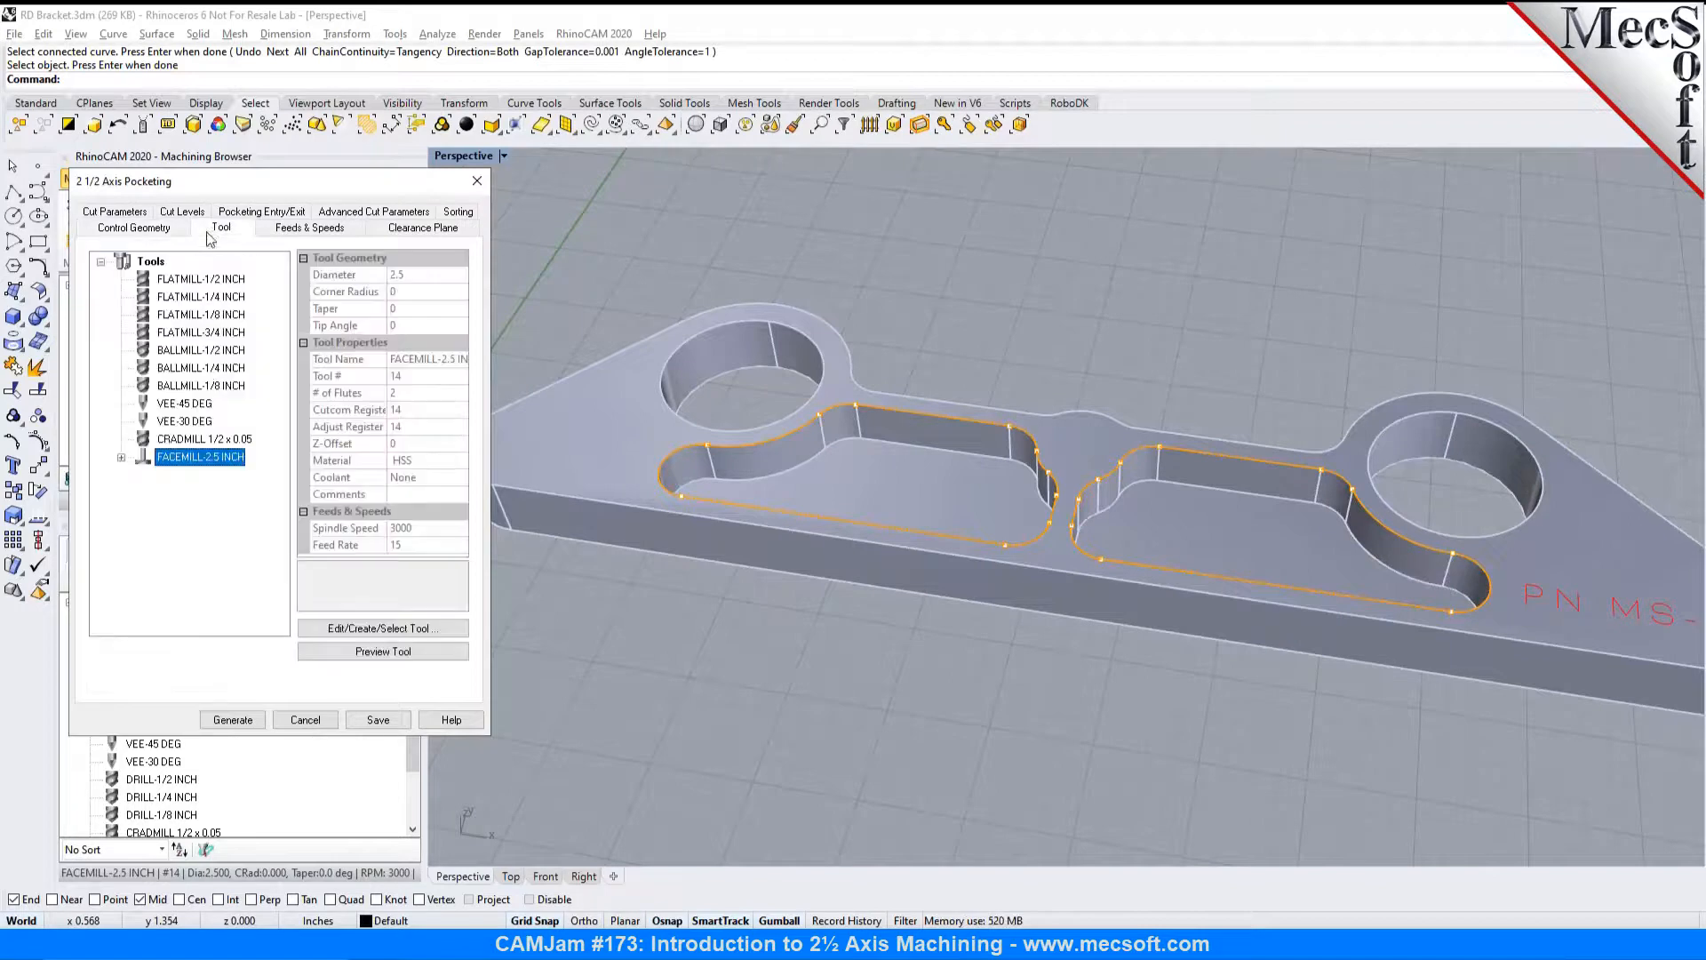
left_click(186, 281)
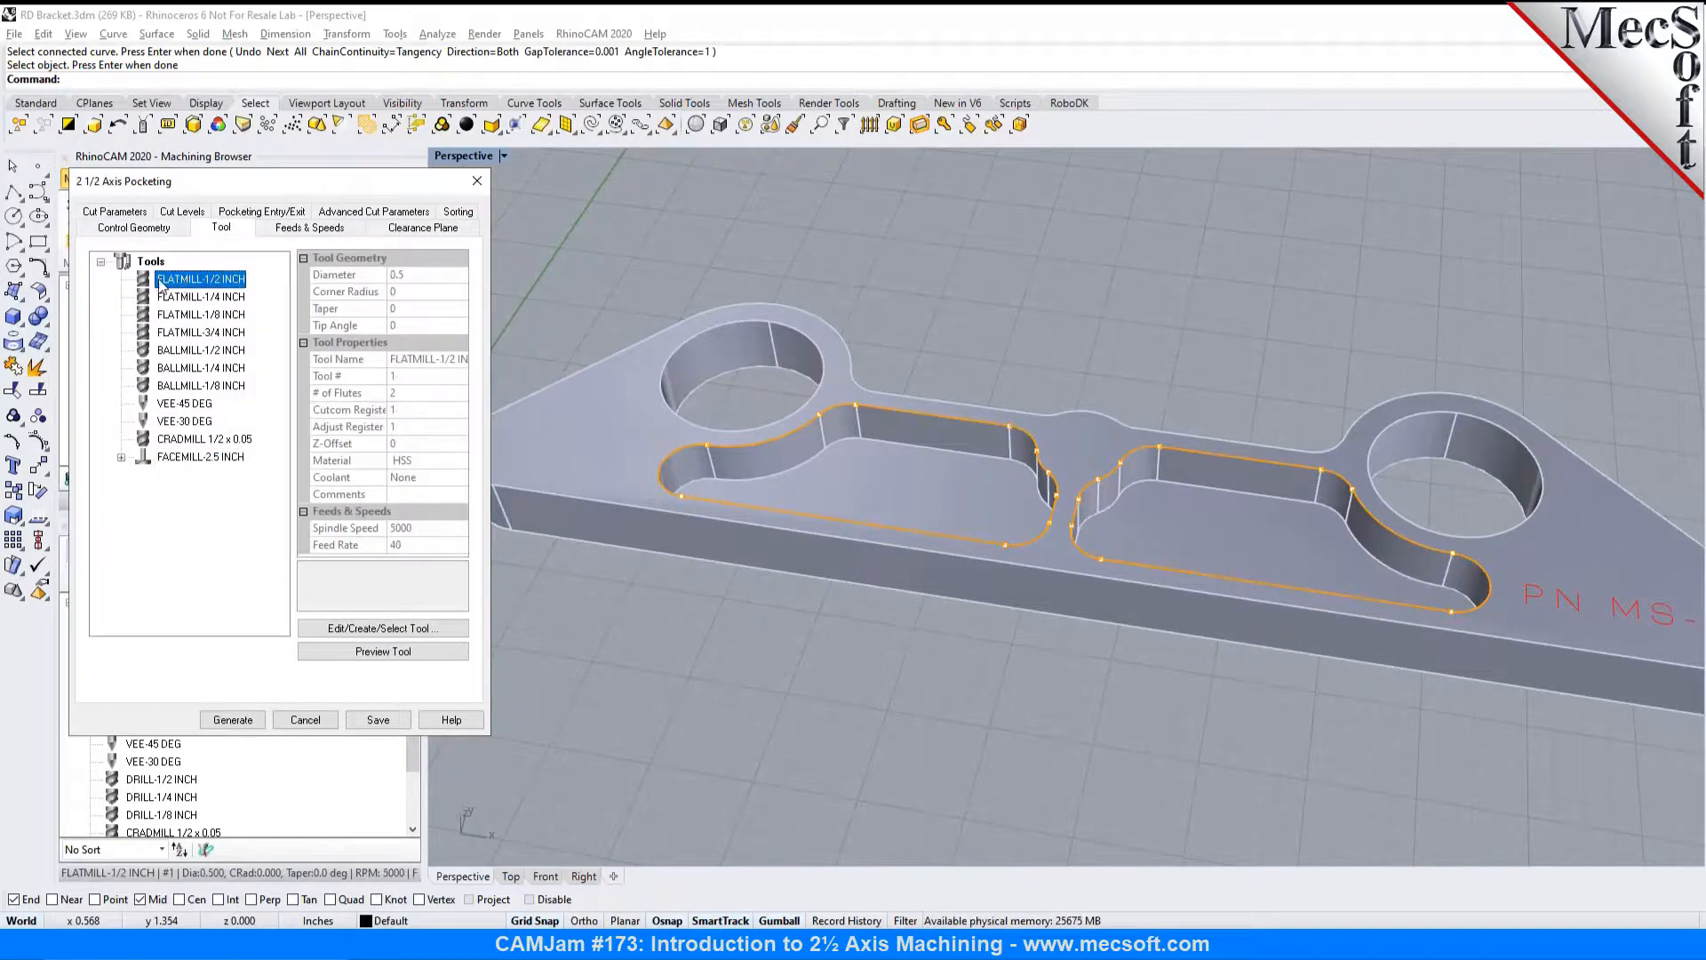
left_click(291, 229)
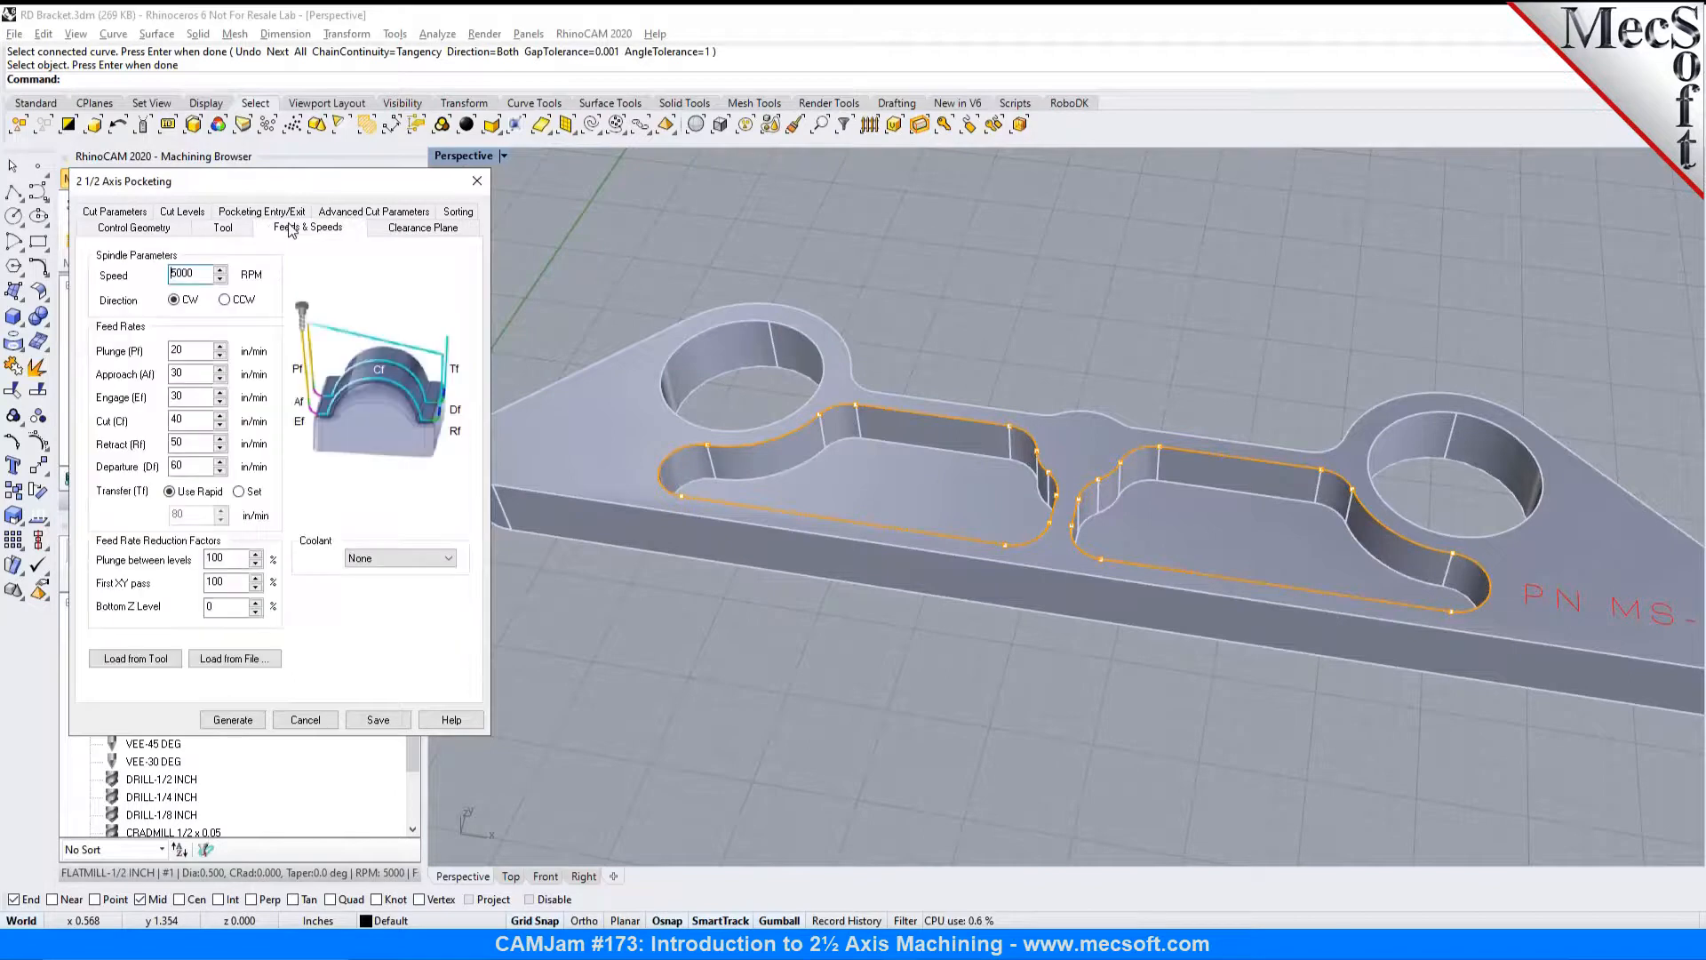
left_click(138, 659)
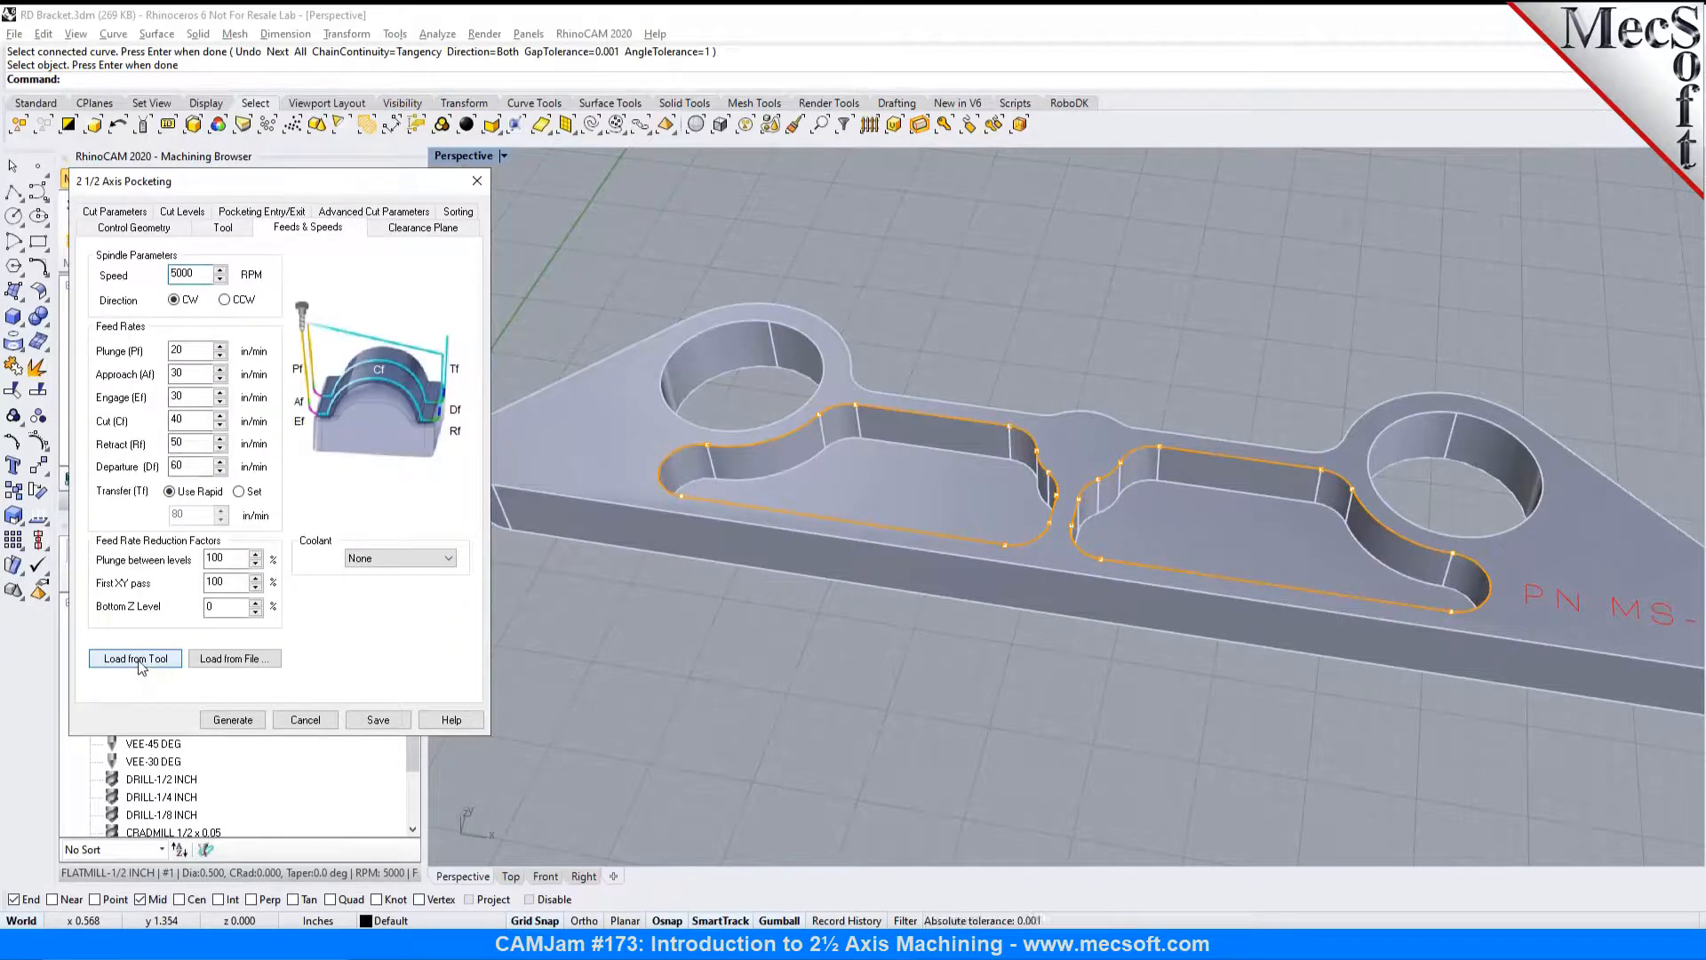
Step: Check the automatic clearance plane against the bracket, keep it, and set the pocketing operation's stock allowance to 0
right_click_drag(799, 654, 906, 595)
left_click(415, 230)
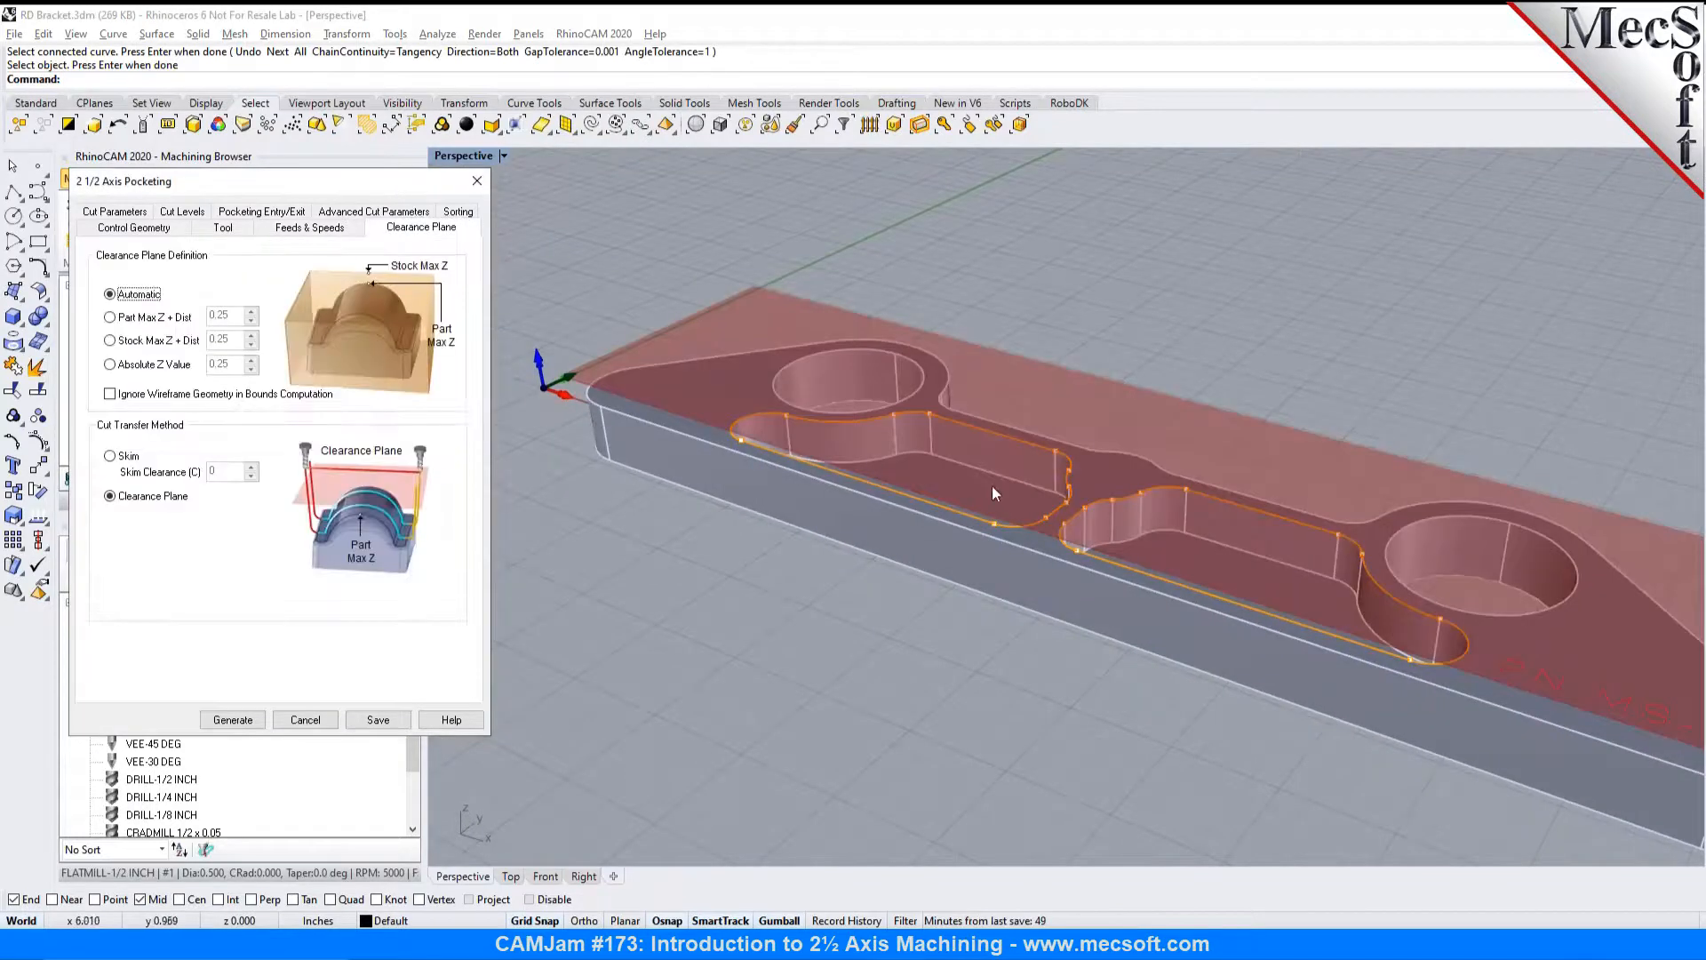
right_click_drag(930, 478, 974, 450)
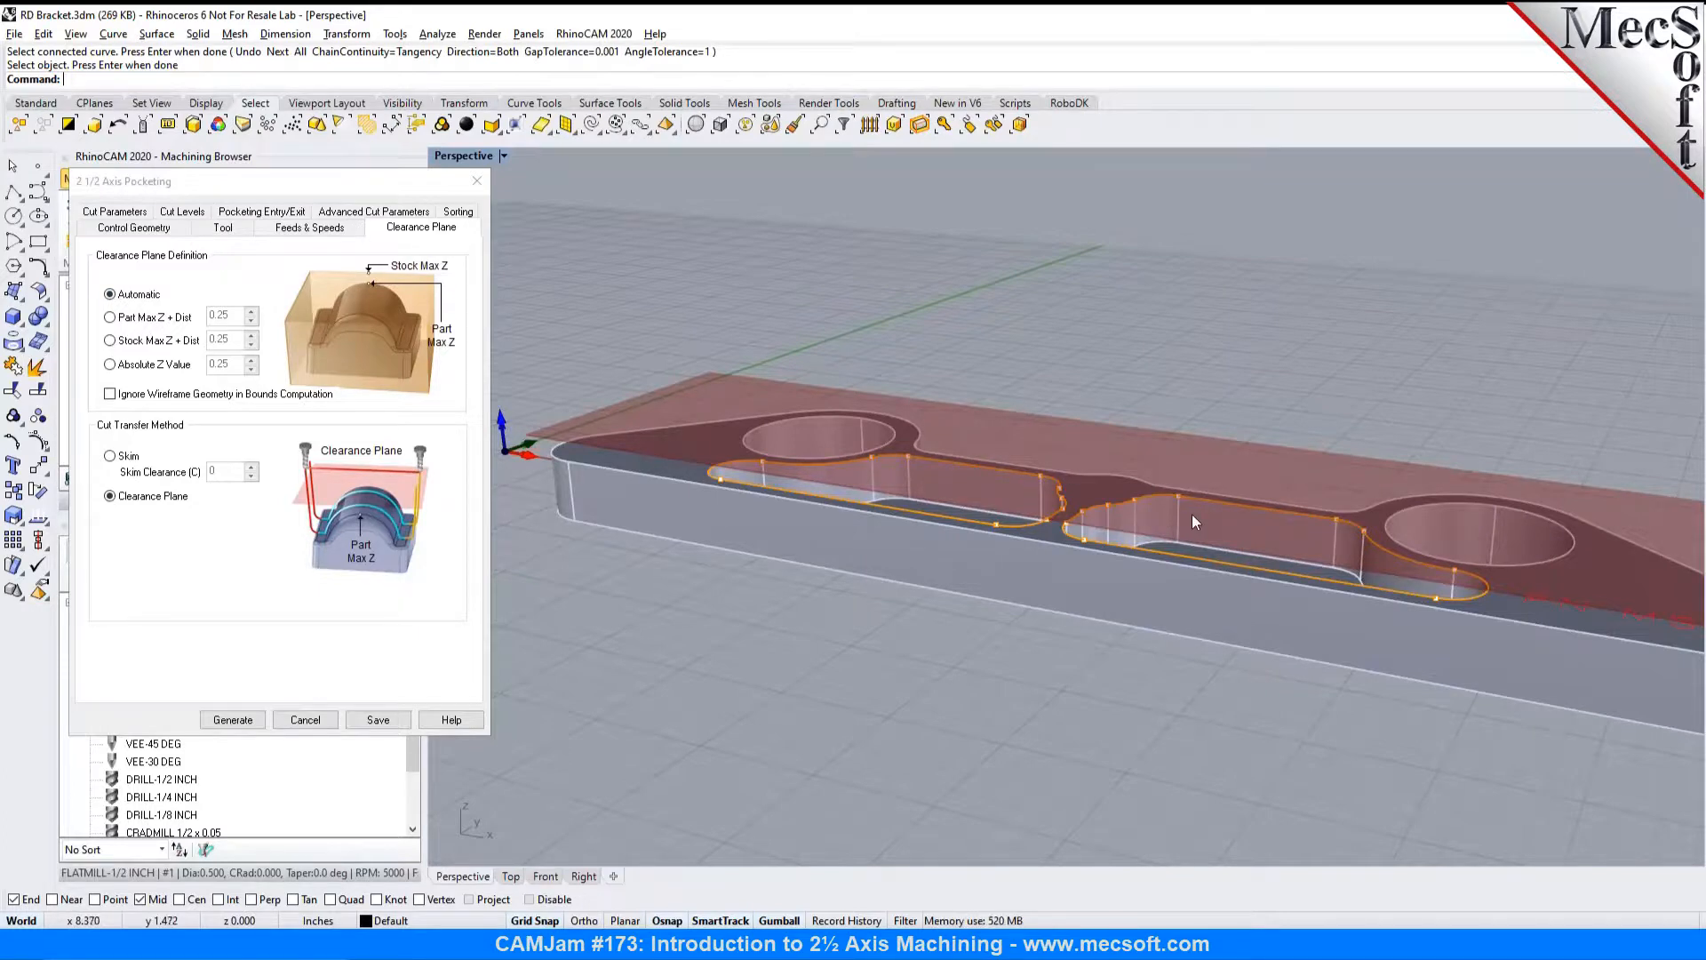
left_click(131, 214)
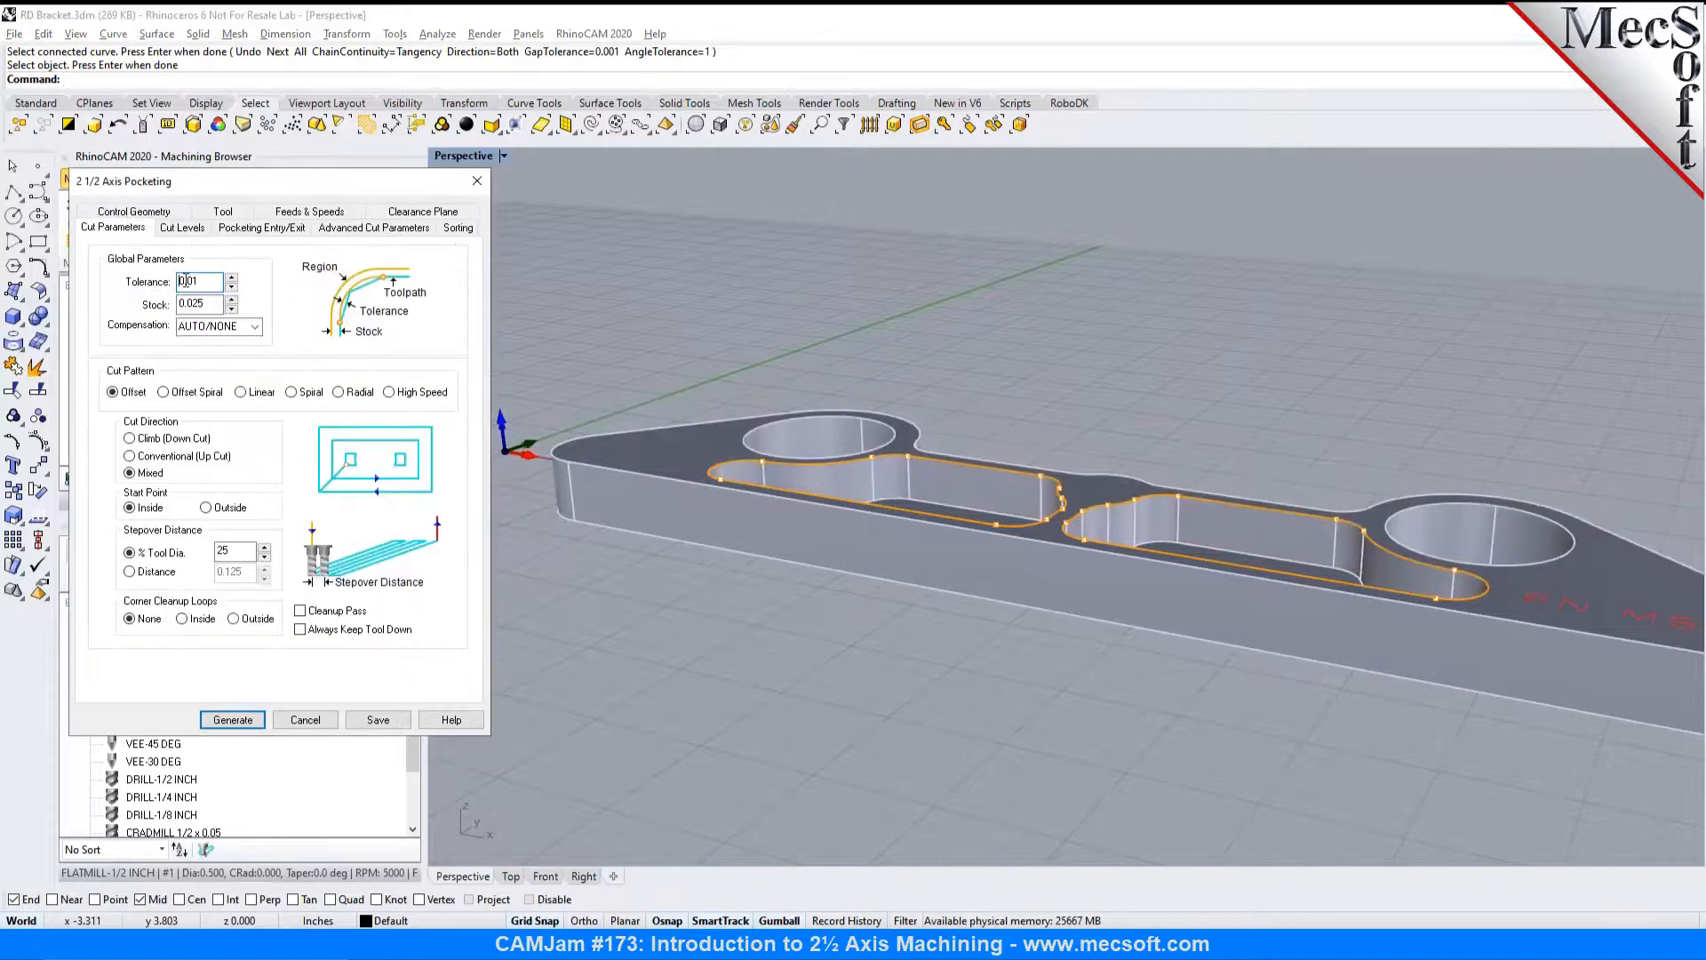
right_click_drag(883, 476, 881, 490)
scroll(798, 400, "up", 2)
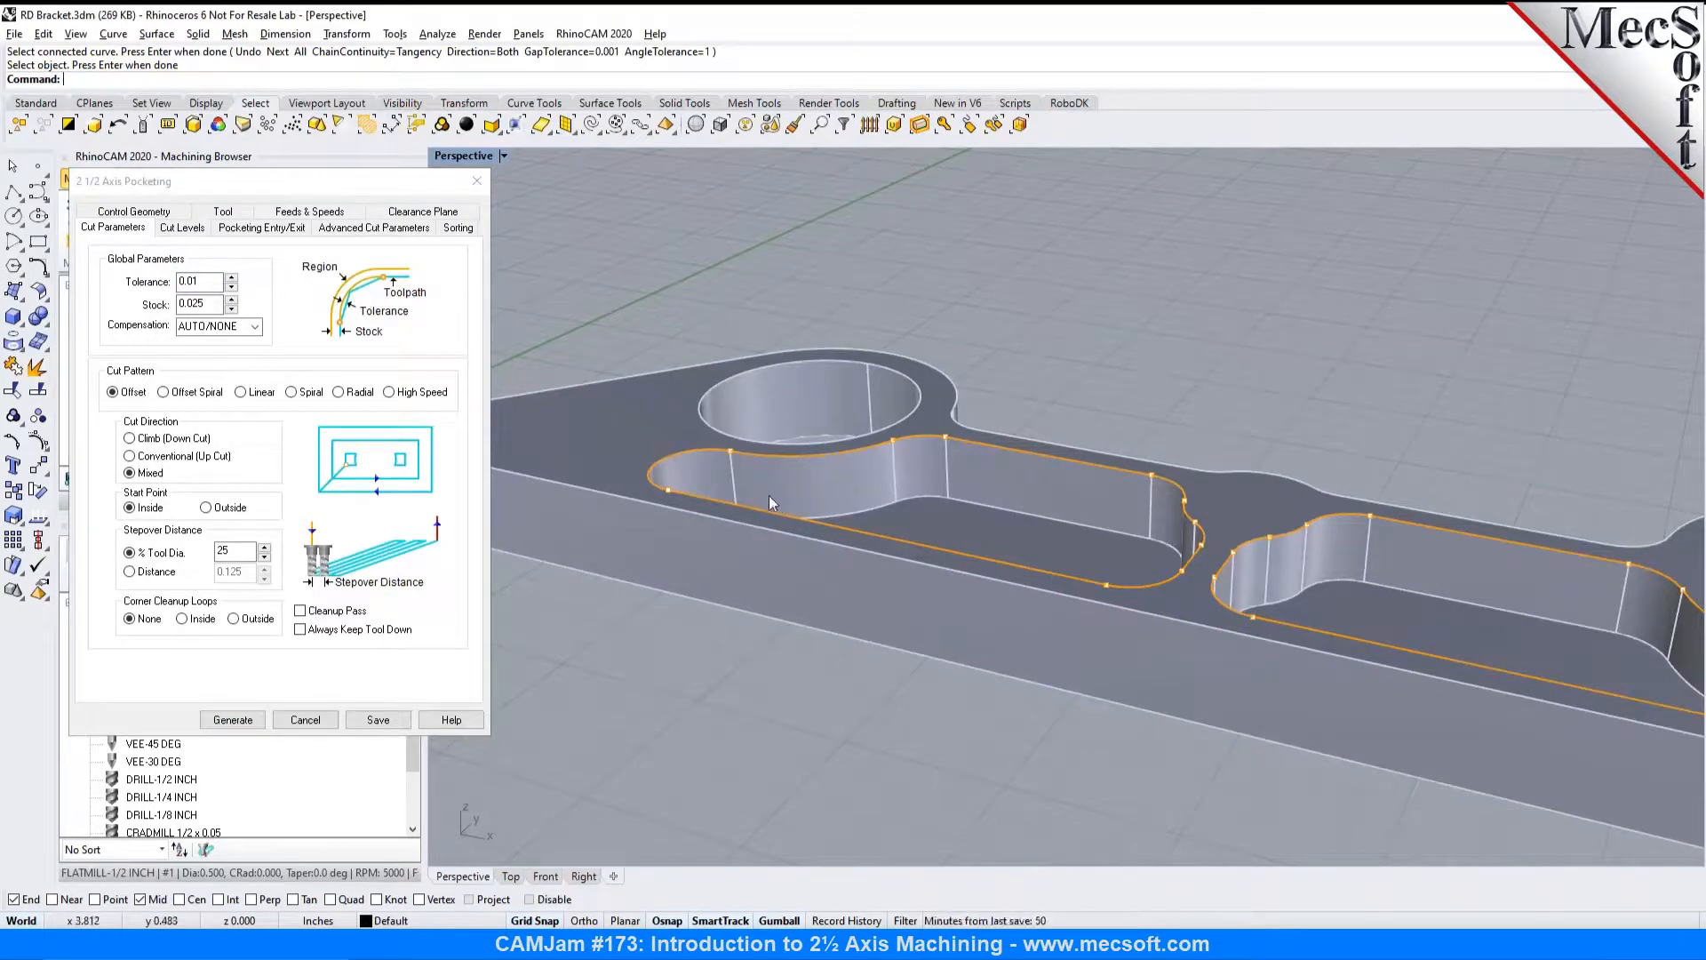
left_click_drag(208, 304, 159, 309)
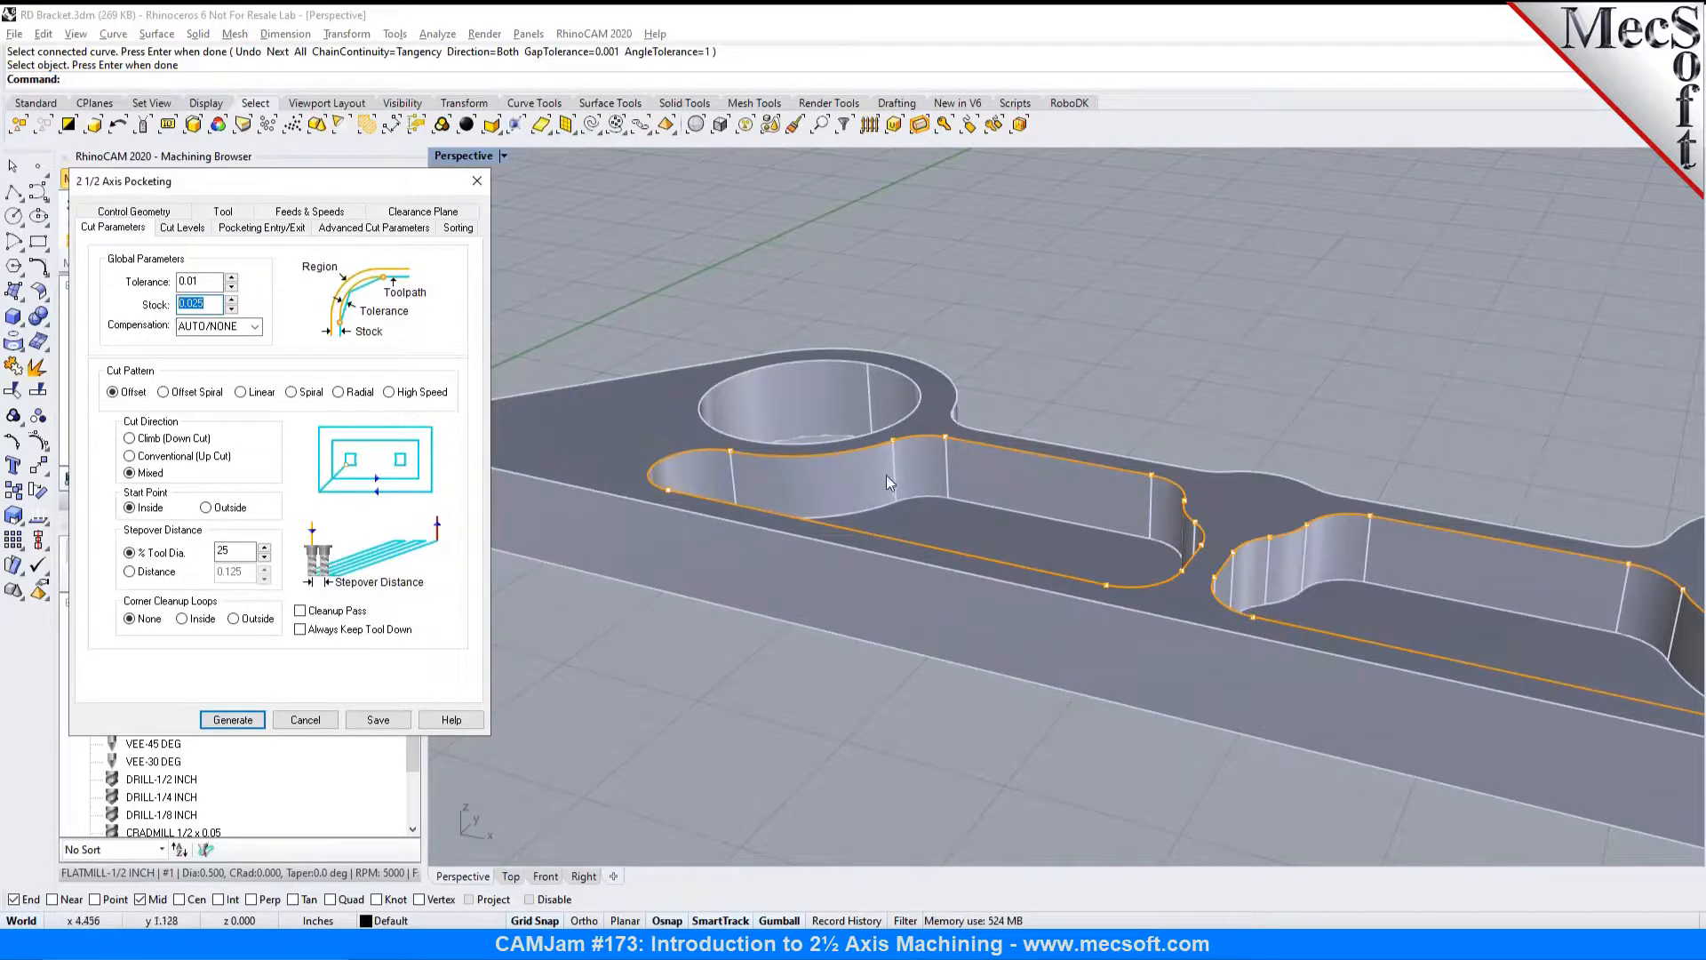
left_click(208, 306)
double_click(205, 306)
type("0")
scroll(729, 367, "down", 3)
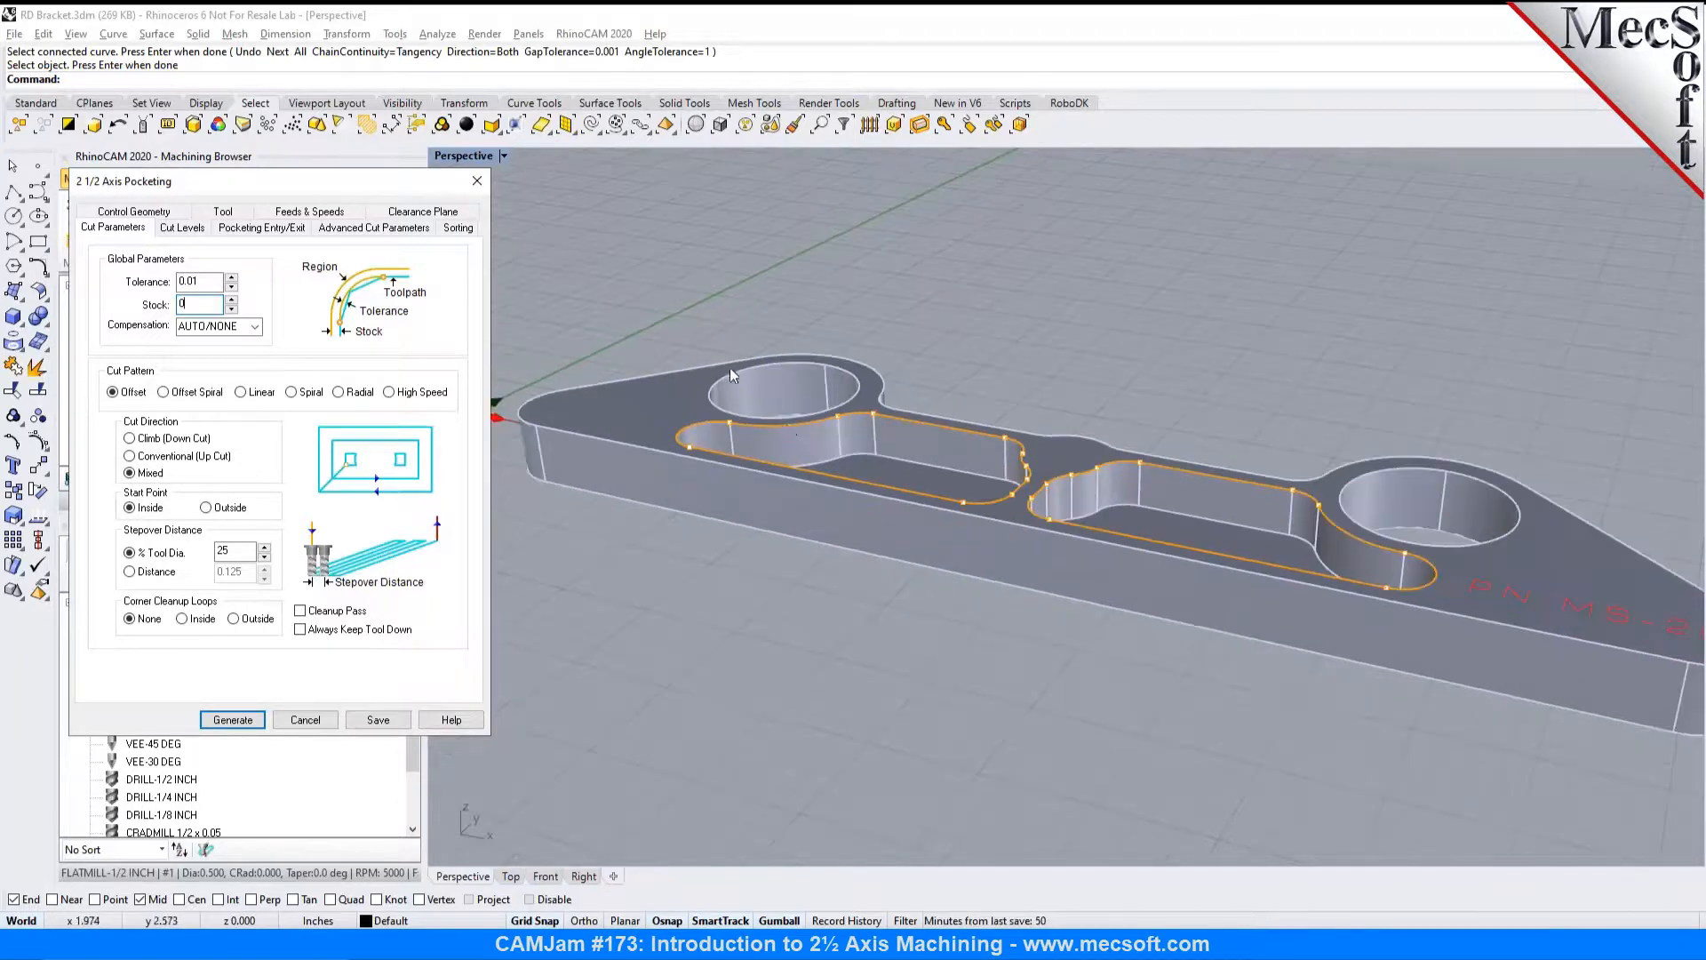
right_click_drag(798, 432, 808, 469)
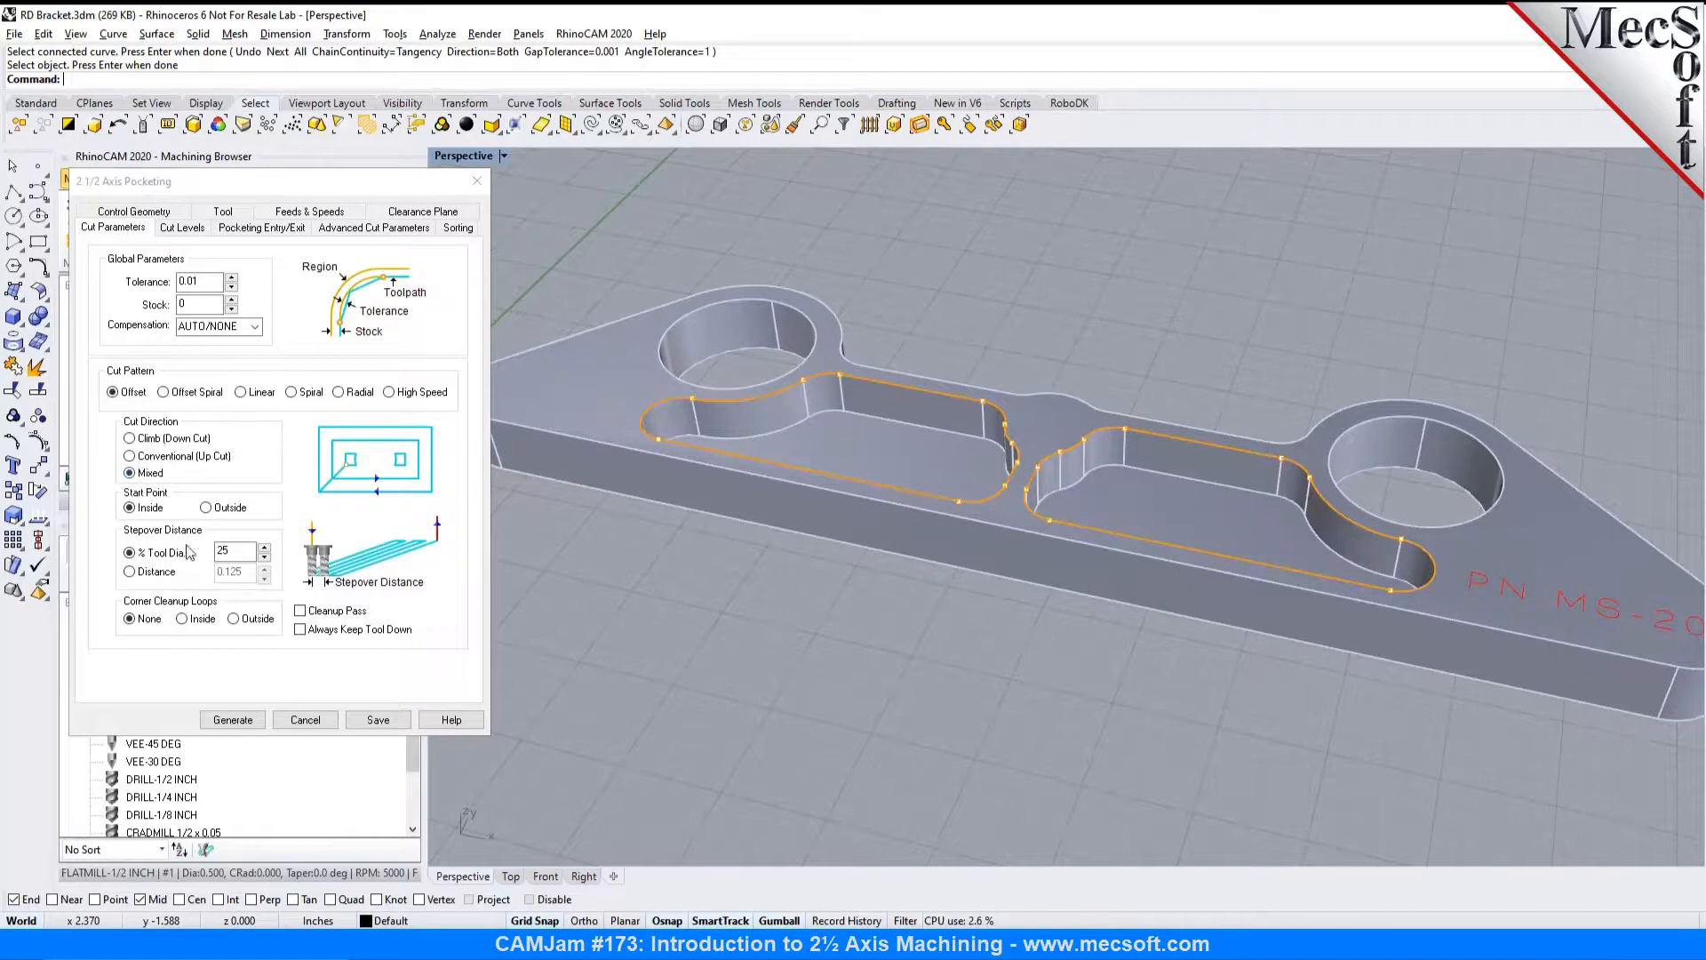
Step: Set the total cut depth to 0.551181 by picking a point on the pocket's top edge and one on its floor
left_click(182, 229)
scroll(702, 283, "up", 4)
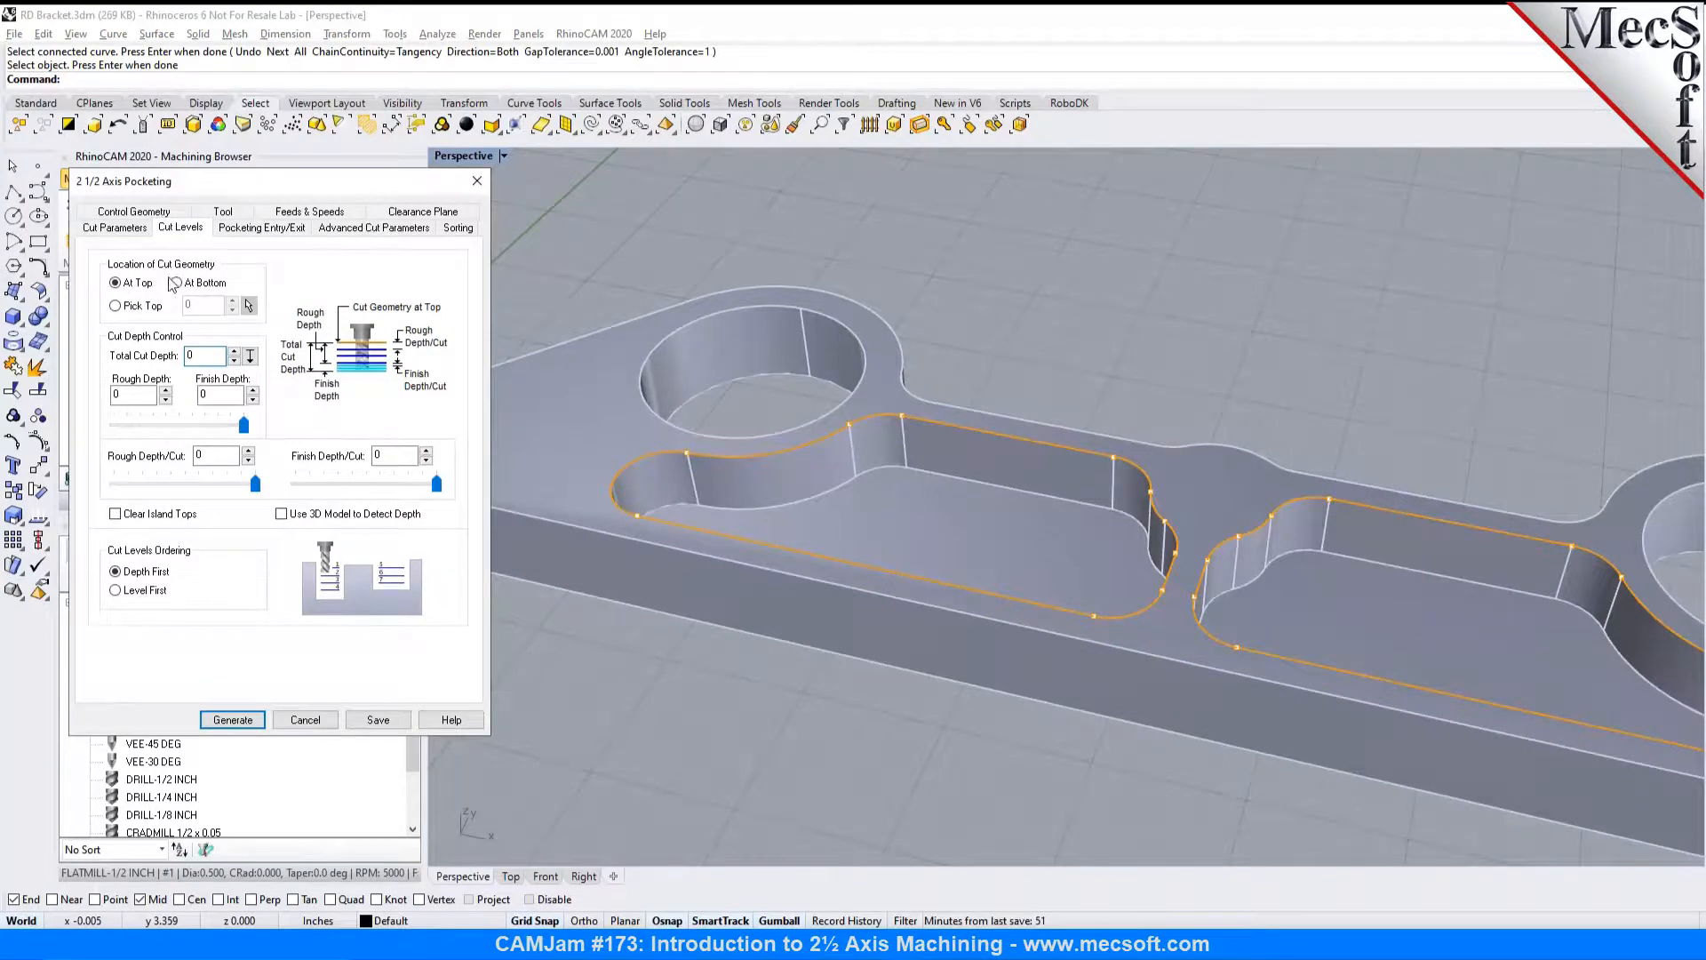
scroll(907, 415, "up", 2)
scroll(906, 416, "up", 1)
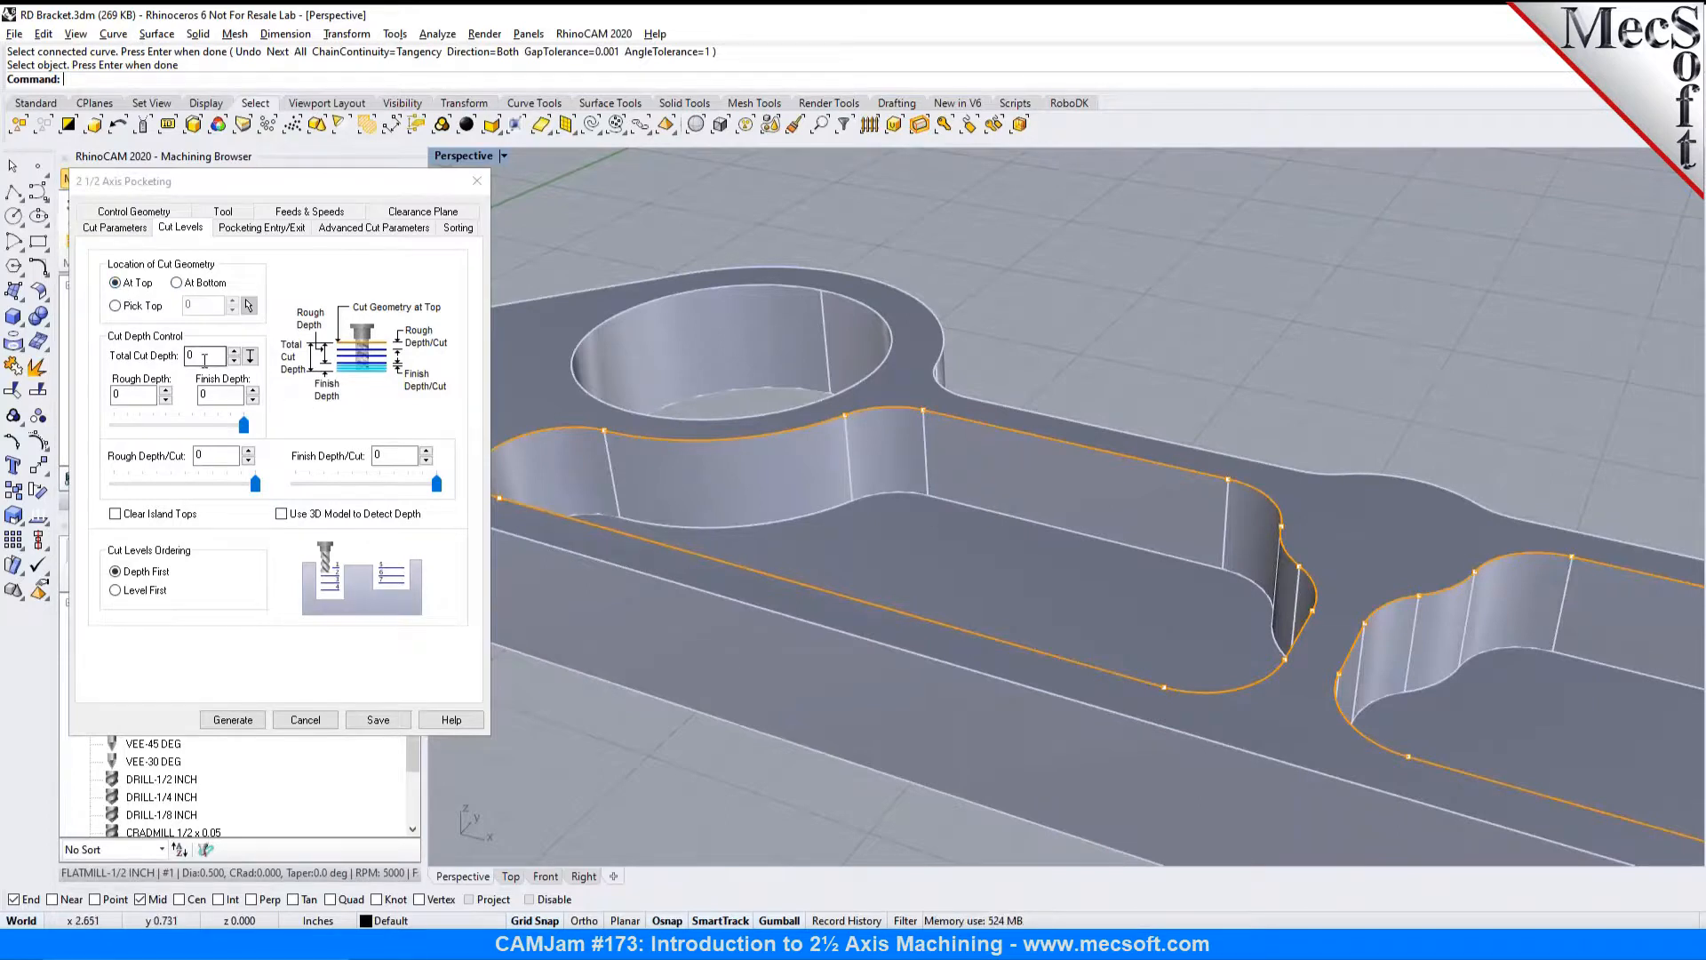
left_click(251, 356)
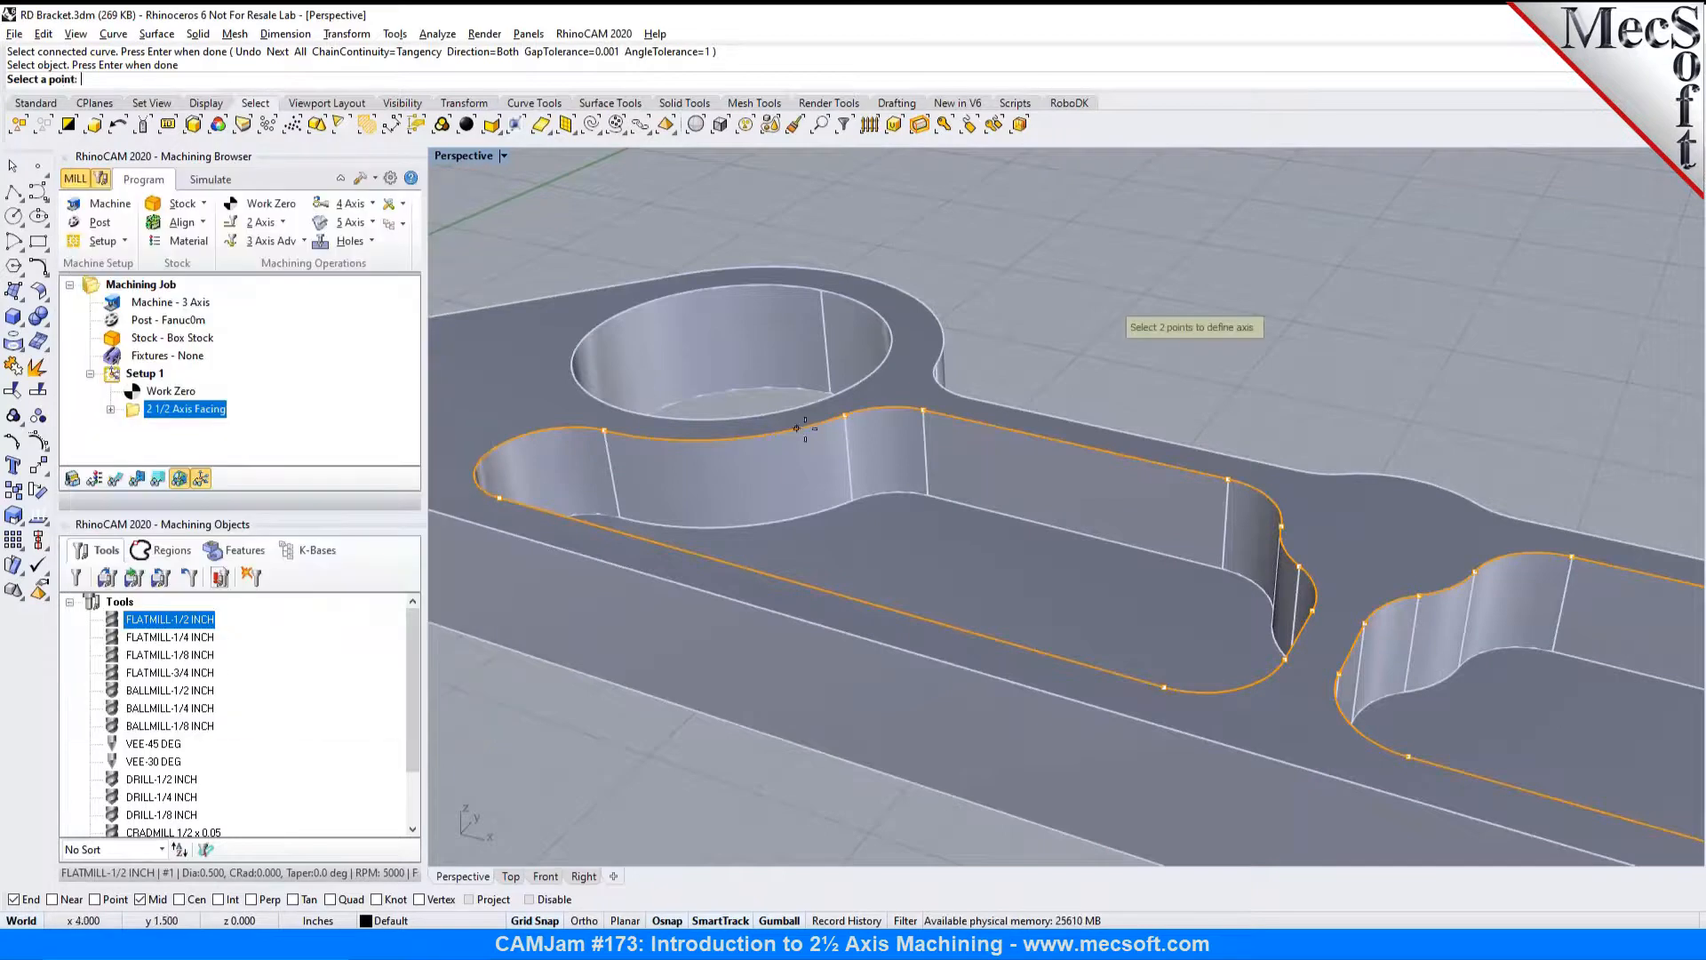
left_click(915, 418)
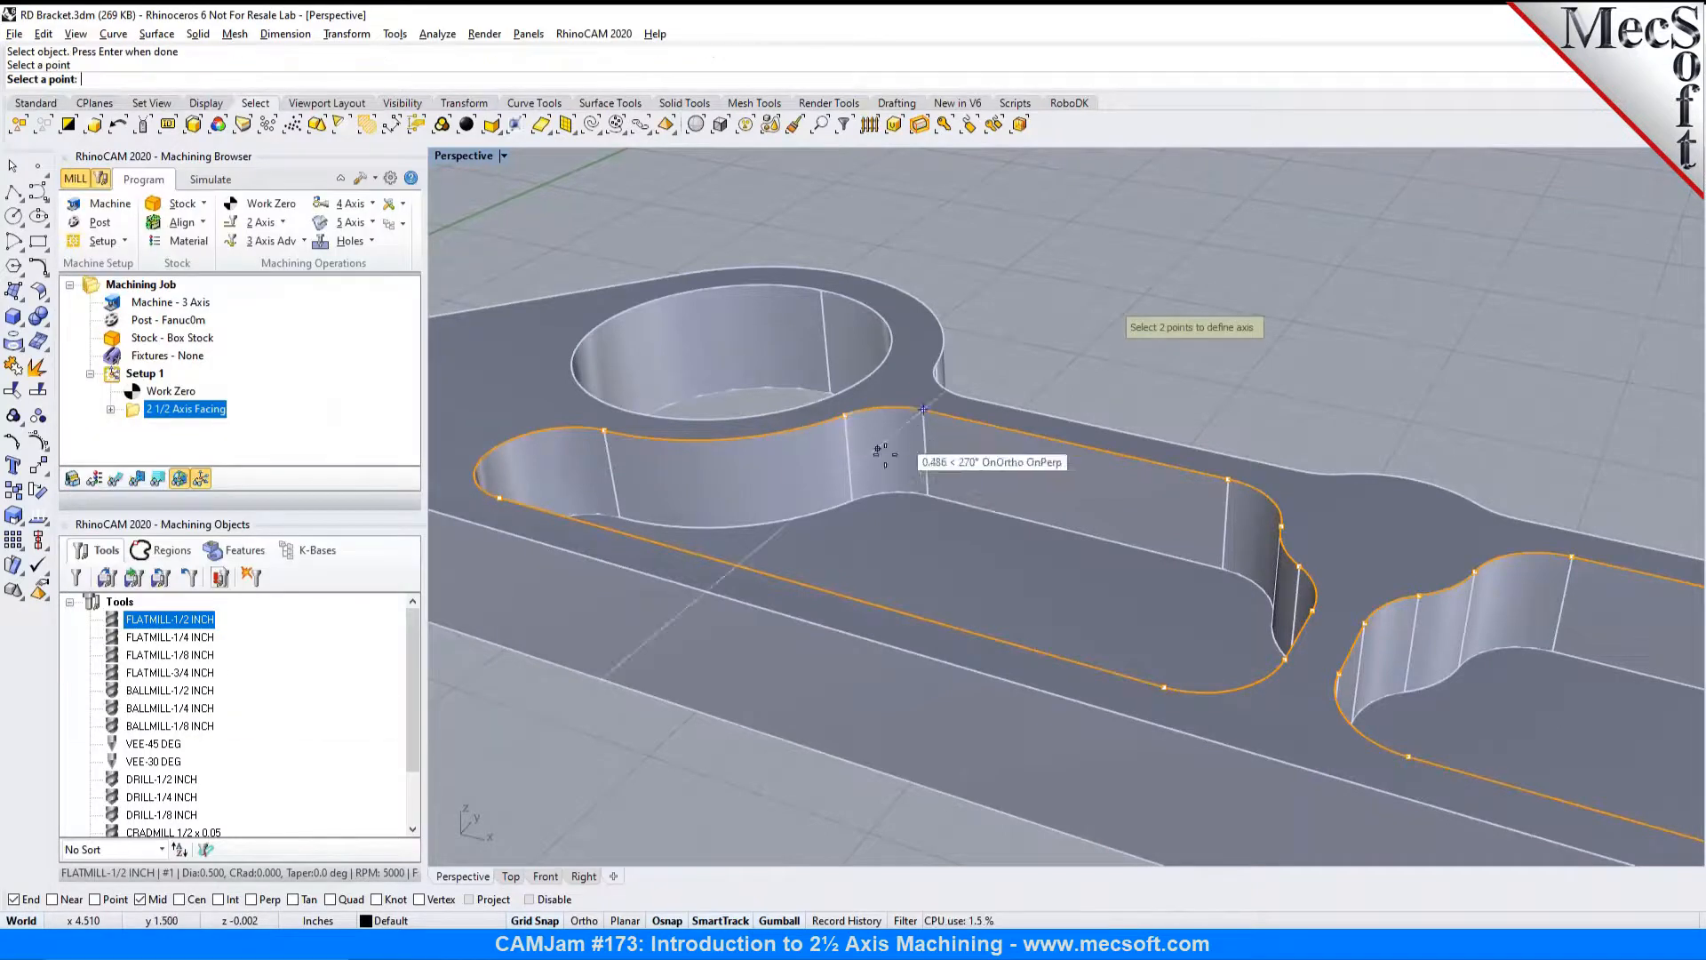
left_click(854, 500)
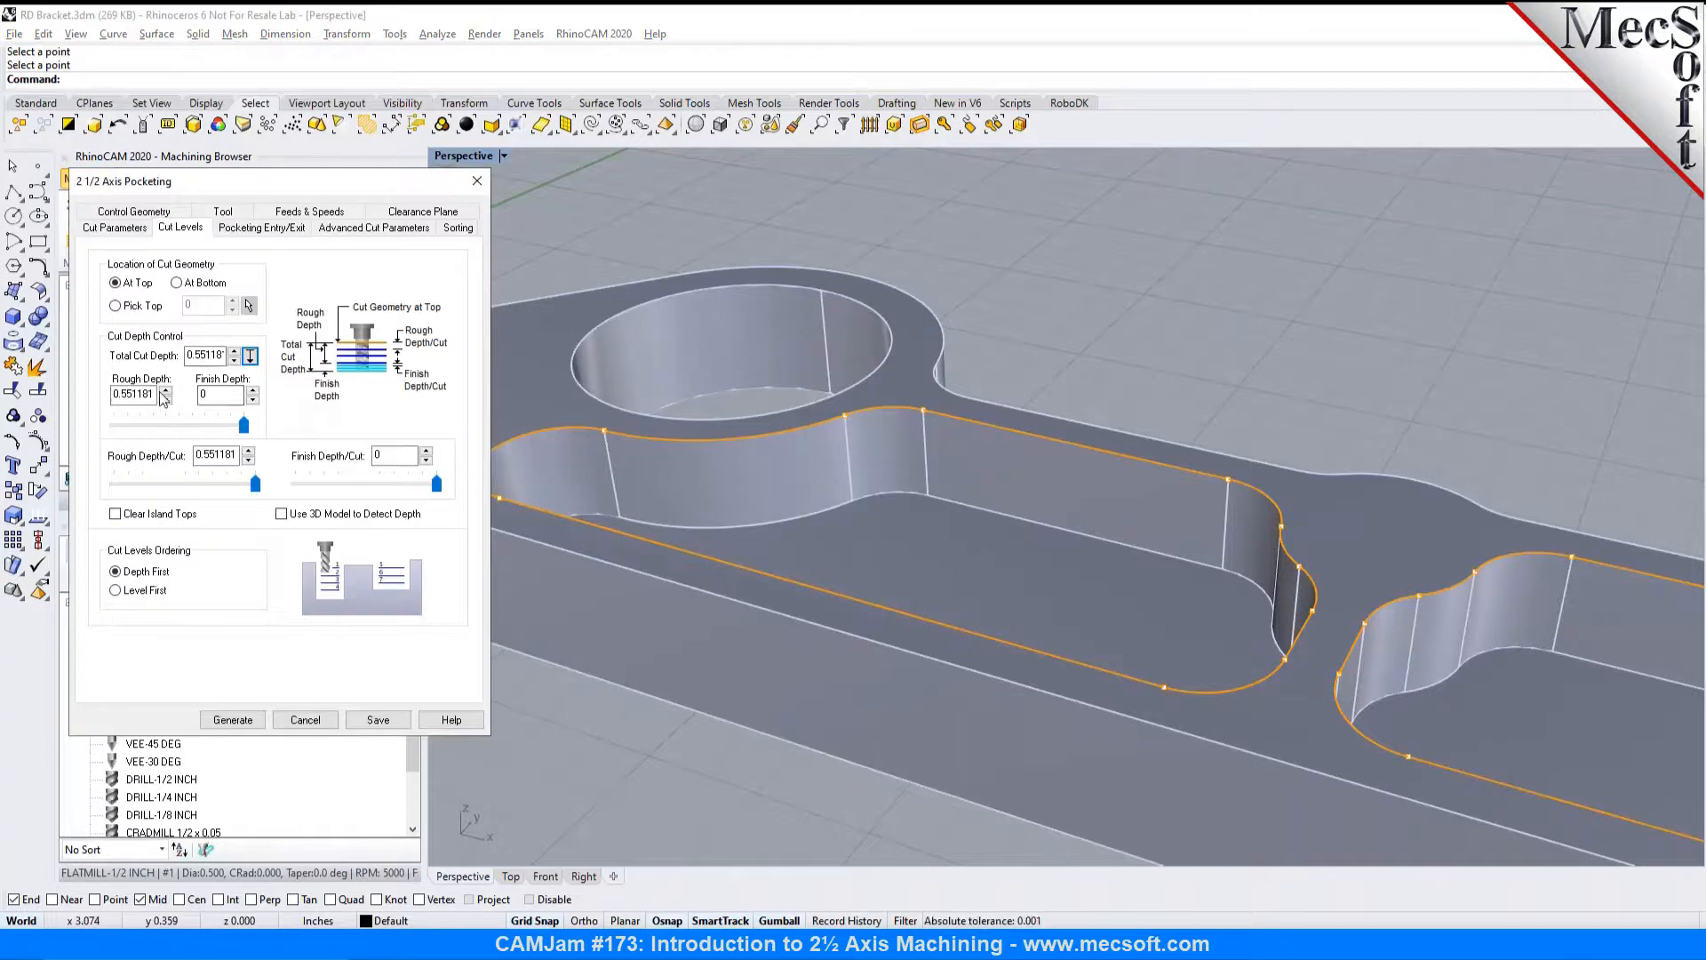
Step: Reduce the rough depth per cut to 0.275591 so the pocket depth is cut in two equal levels
left_click(252, 489)
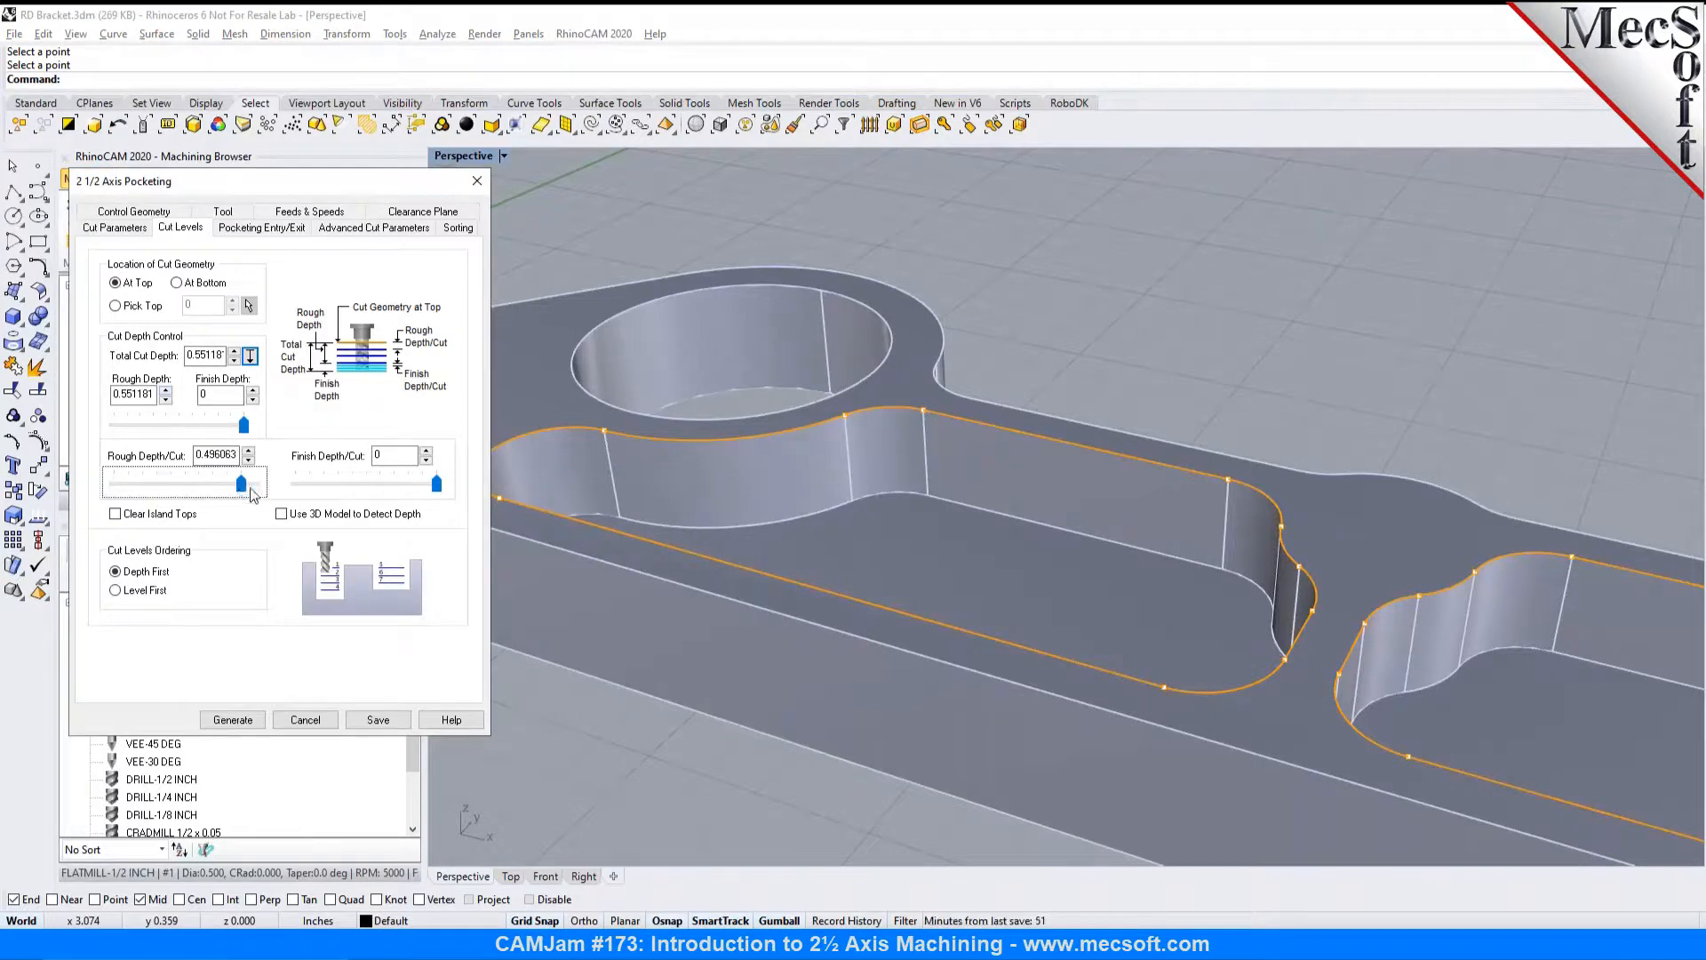
left_click_drag(240, 489, 186, 489)
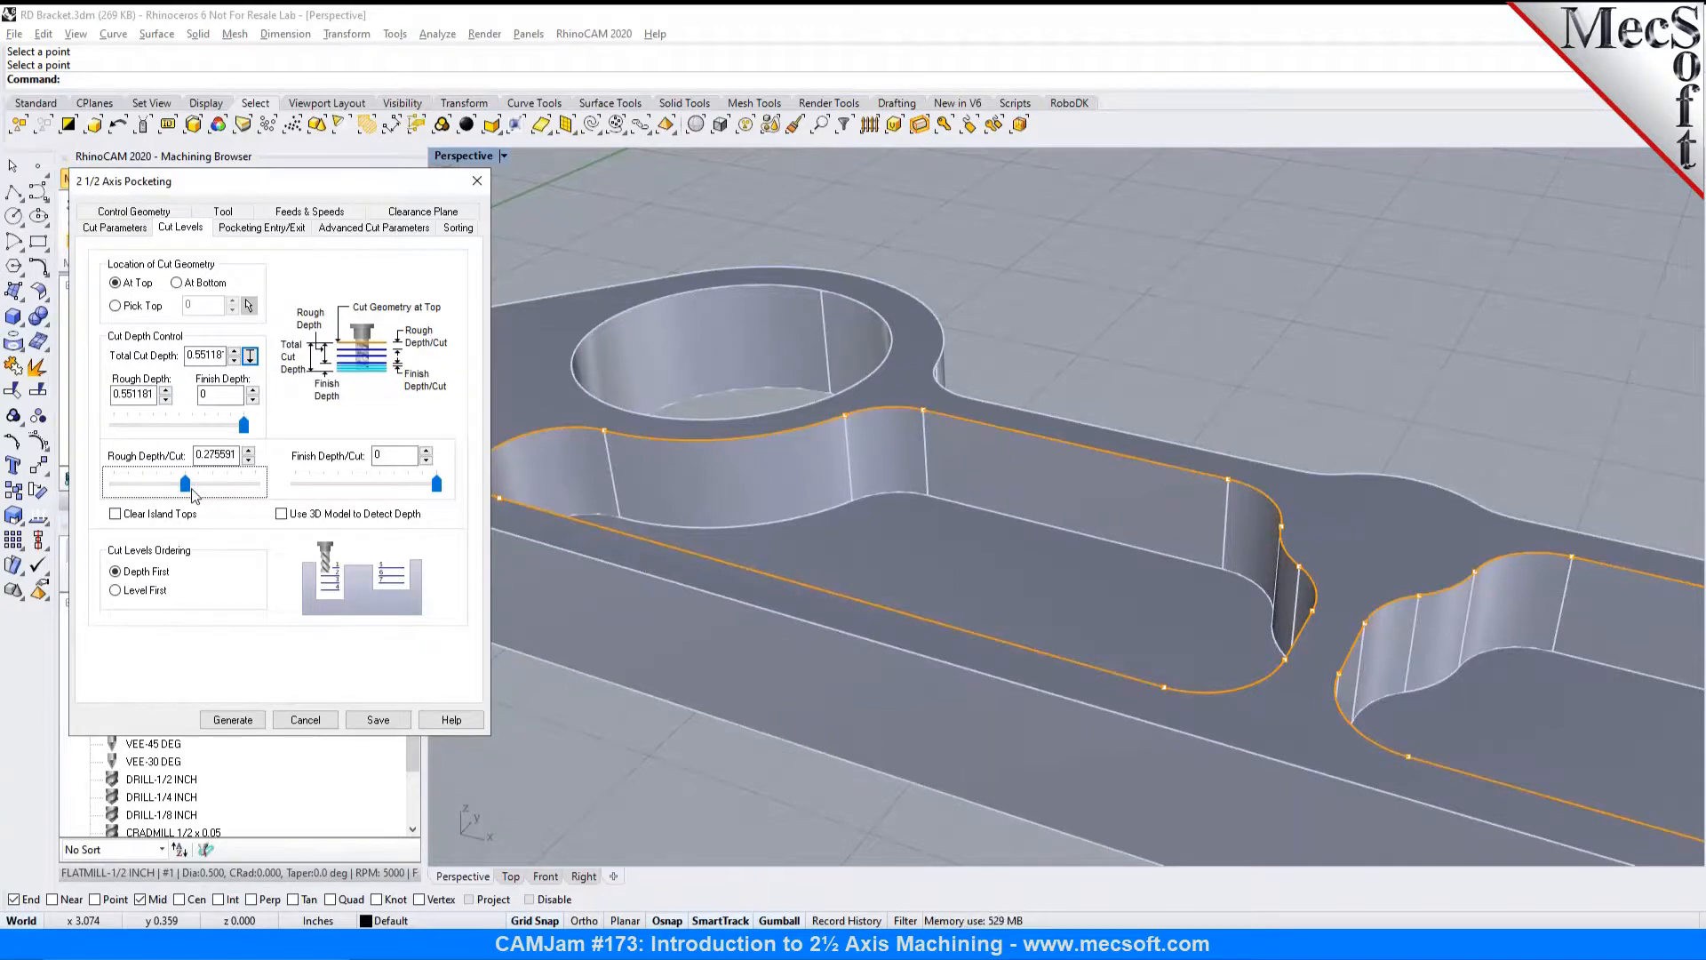
left_click_drag(196, 358, 221, 358)
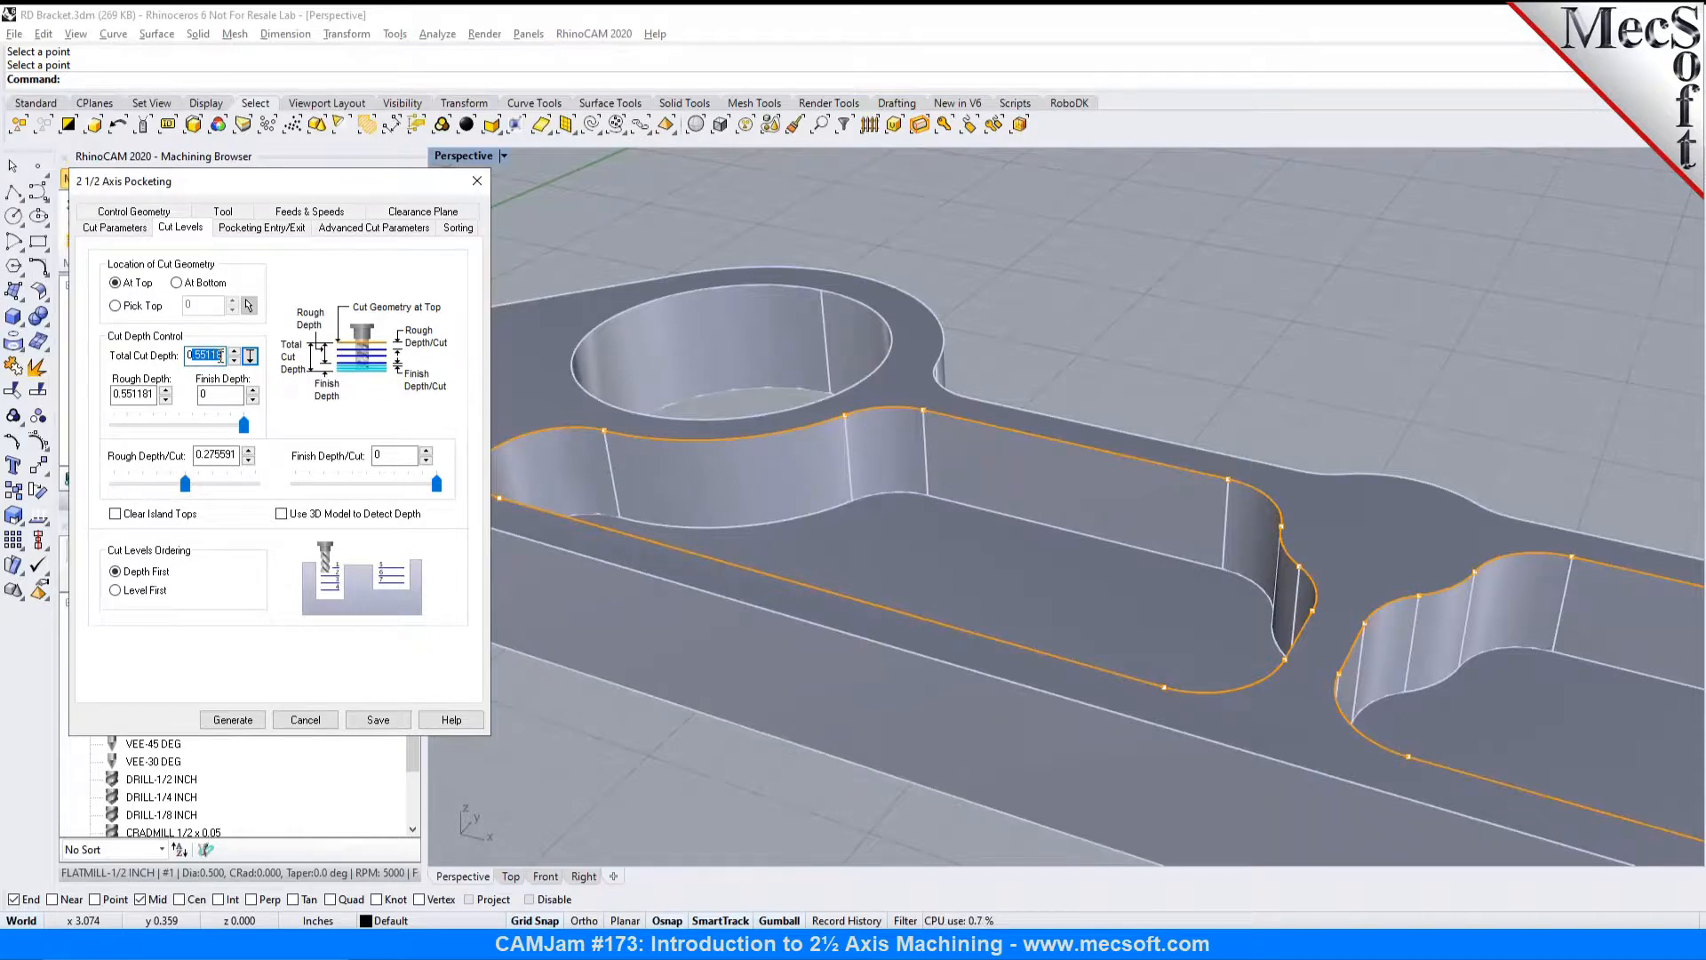
left_click(216, 454)
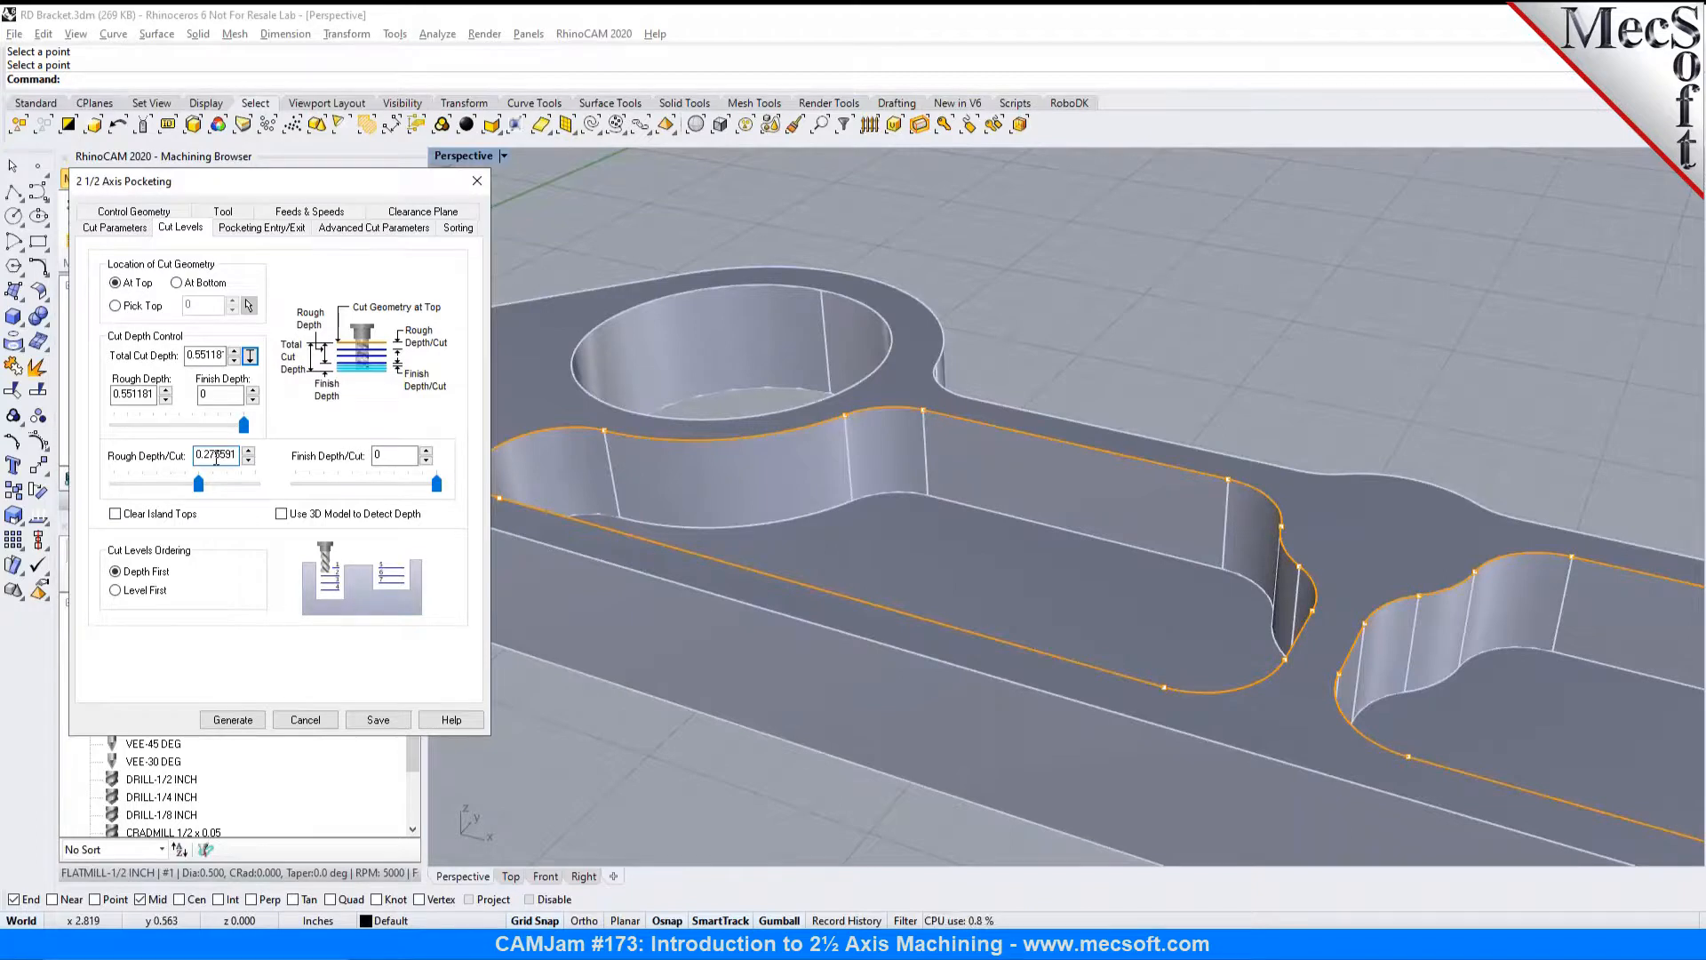
Step: Apply the entry and exit motions at all cut levels and generate the 2½ axis pocketing toolpath
left_click(264, 228)
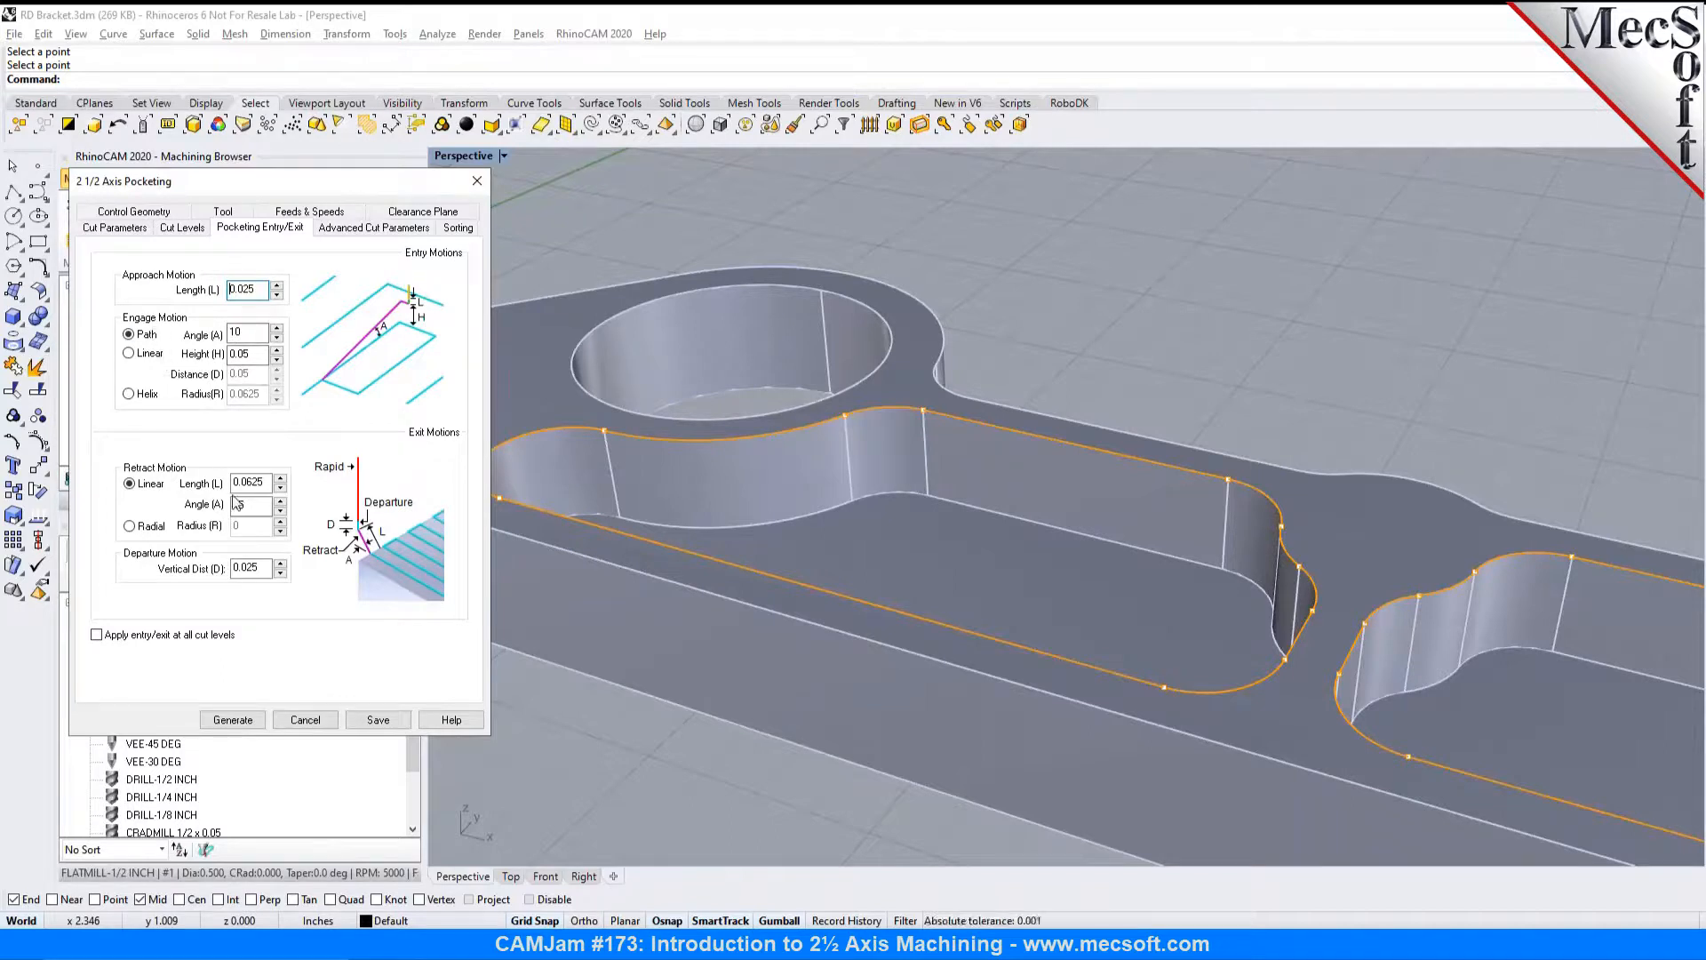
left_click(160, 637)
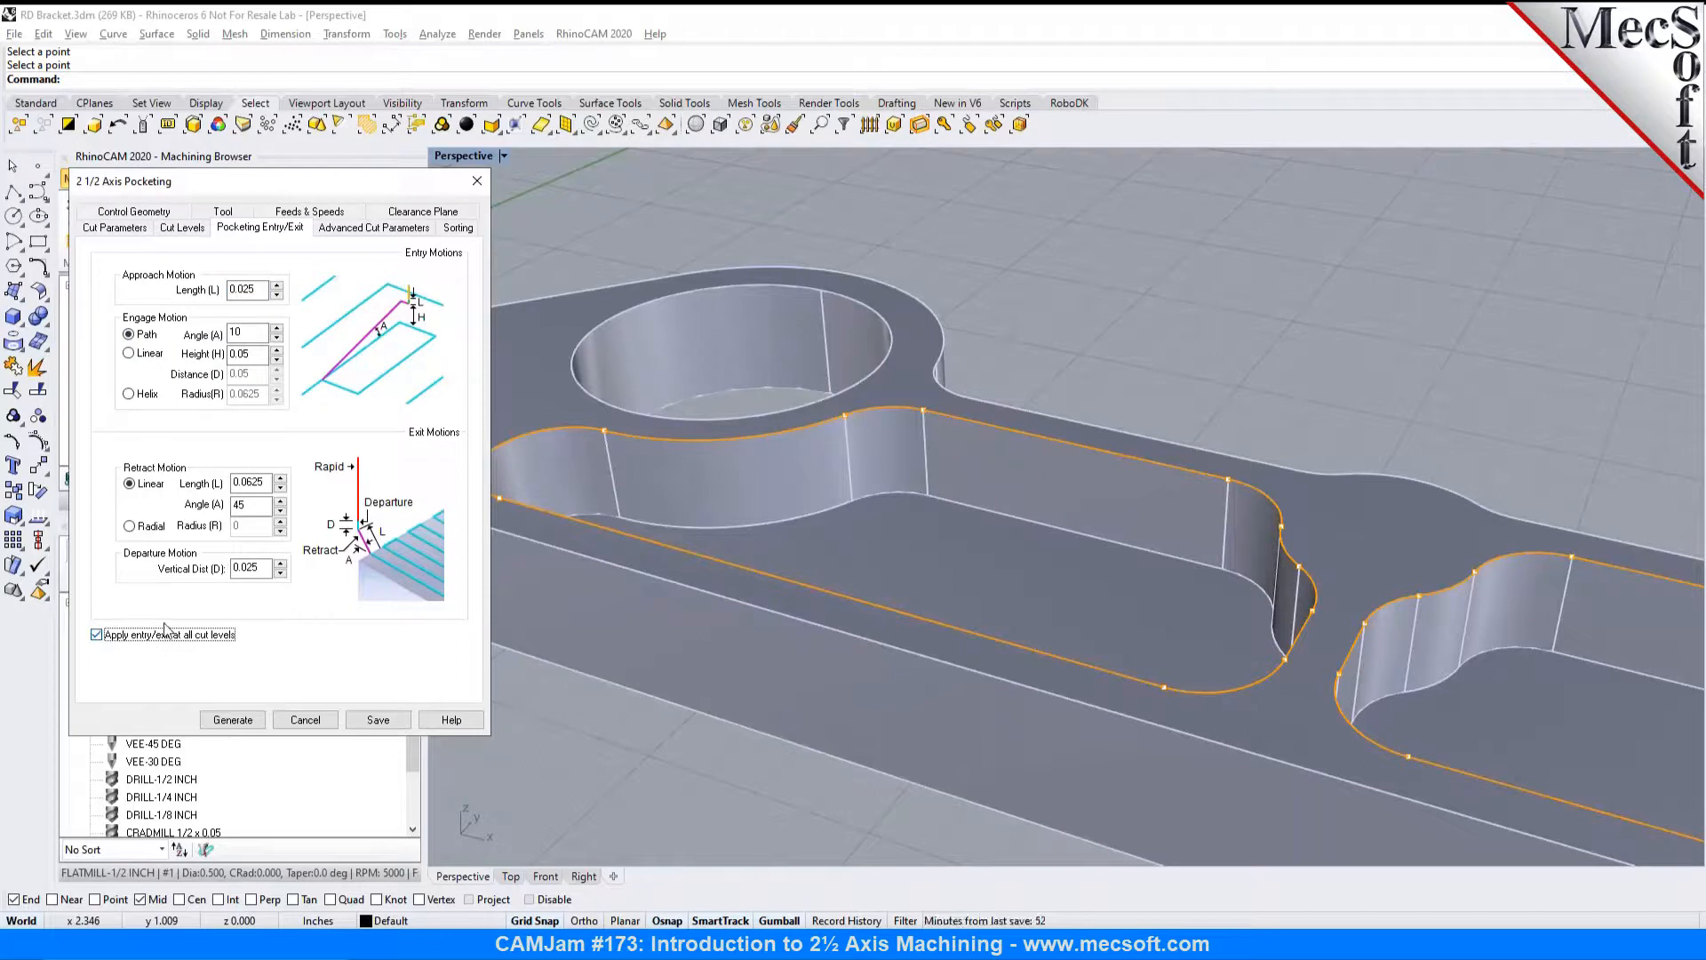
left_click(232, 720)
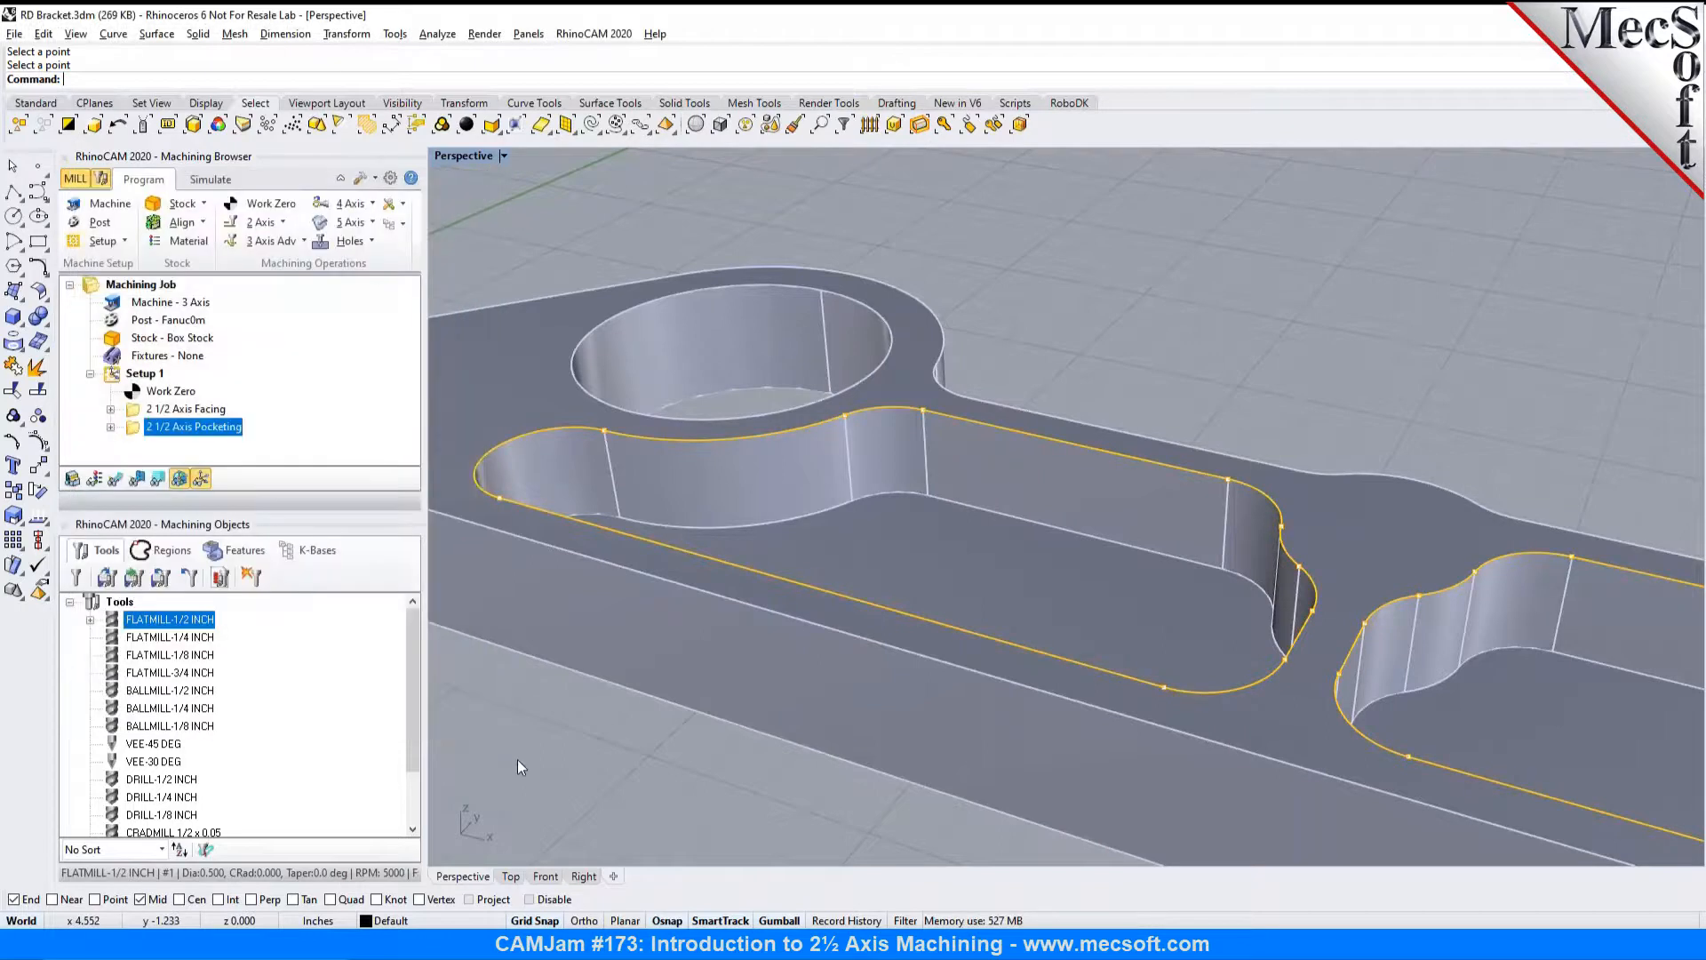
Step: Display the pocketing toolpath through the solid bracket and examine its cut levels and entry moves in front and perspective views
left_click(122, 487)
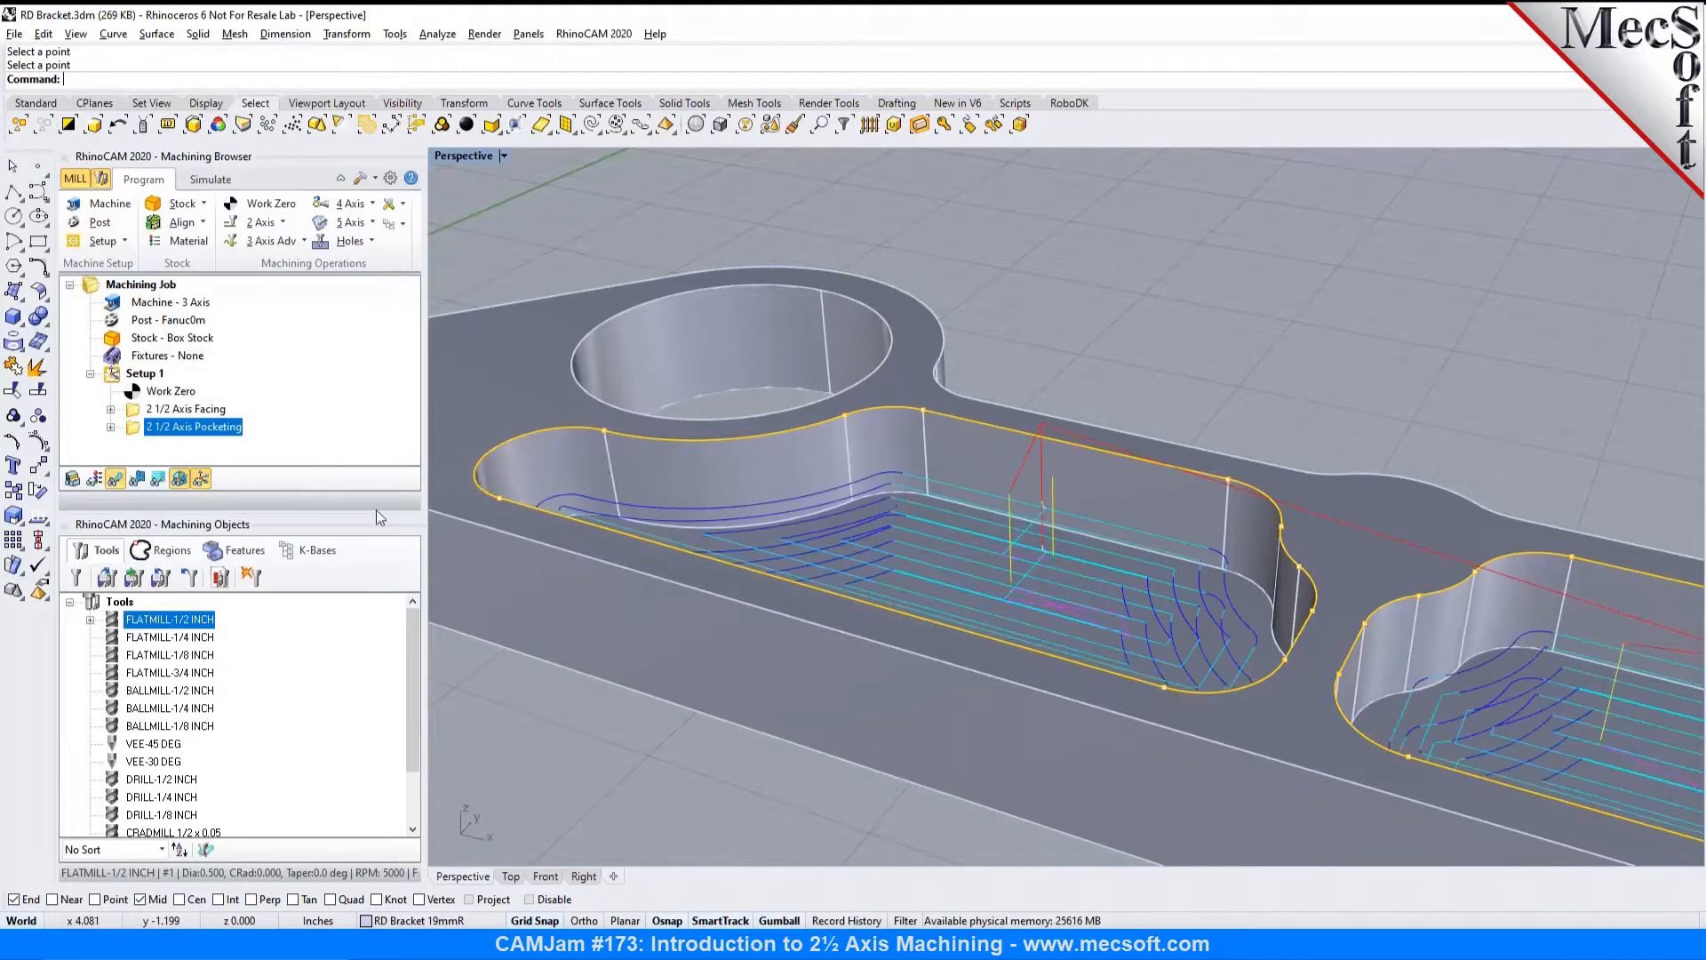
scroll(860, 443, "down", 3)
right_click_drag(1099, 577, 1108, 539)
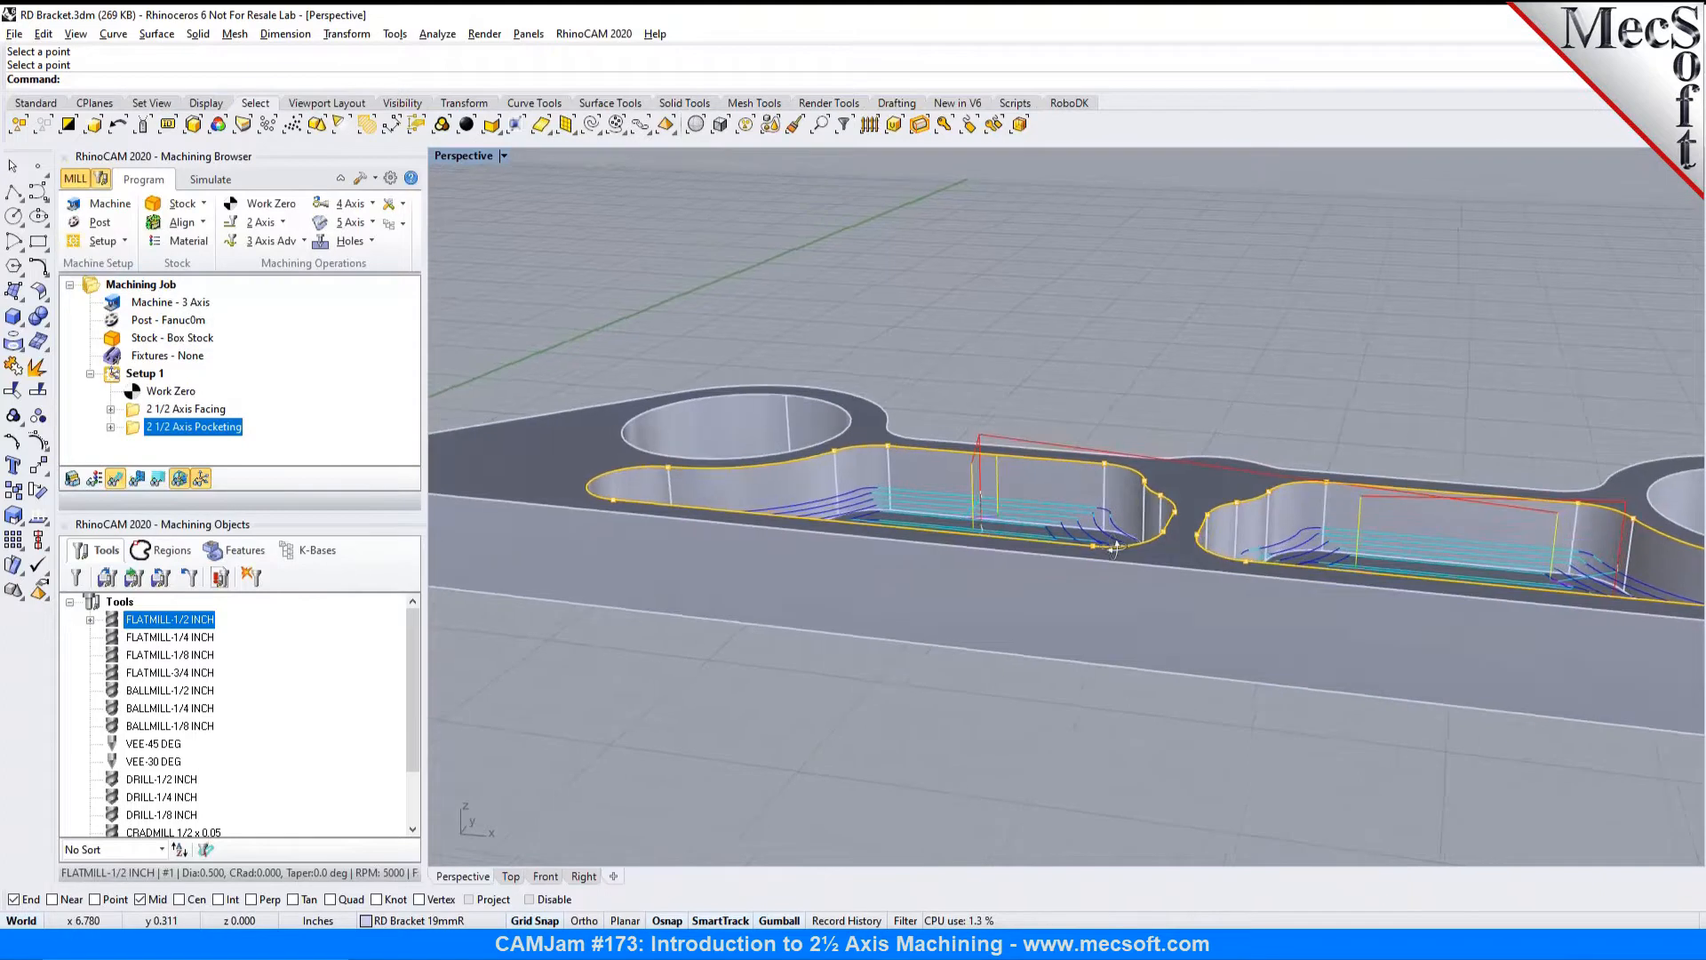
left_click(546, 876)
right_click_drag(685, 396, 542, 524)
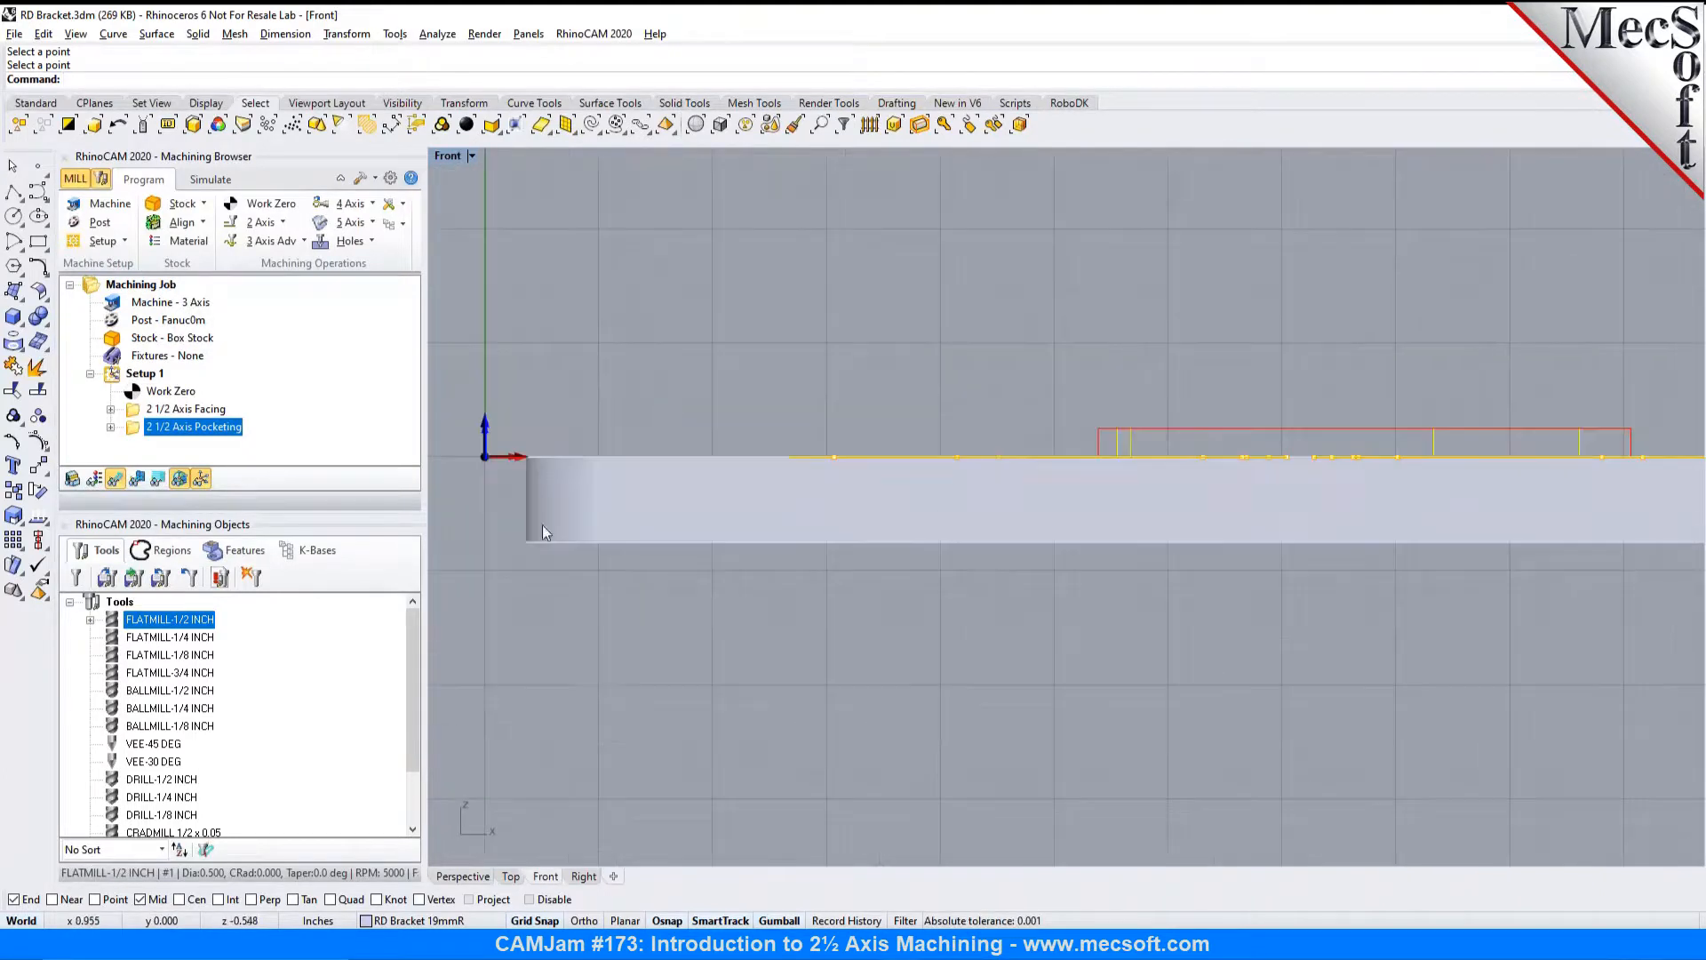
left_click(140, 482)
right_click_drag(1675, 496, 1351, 480)
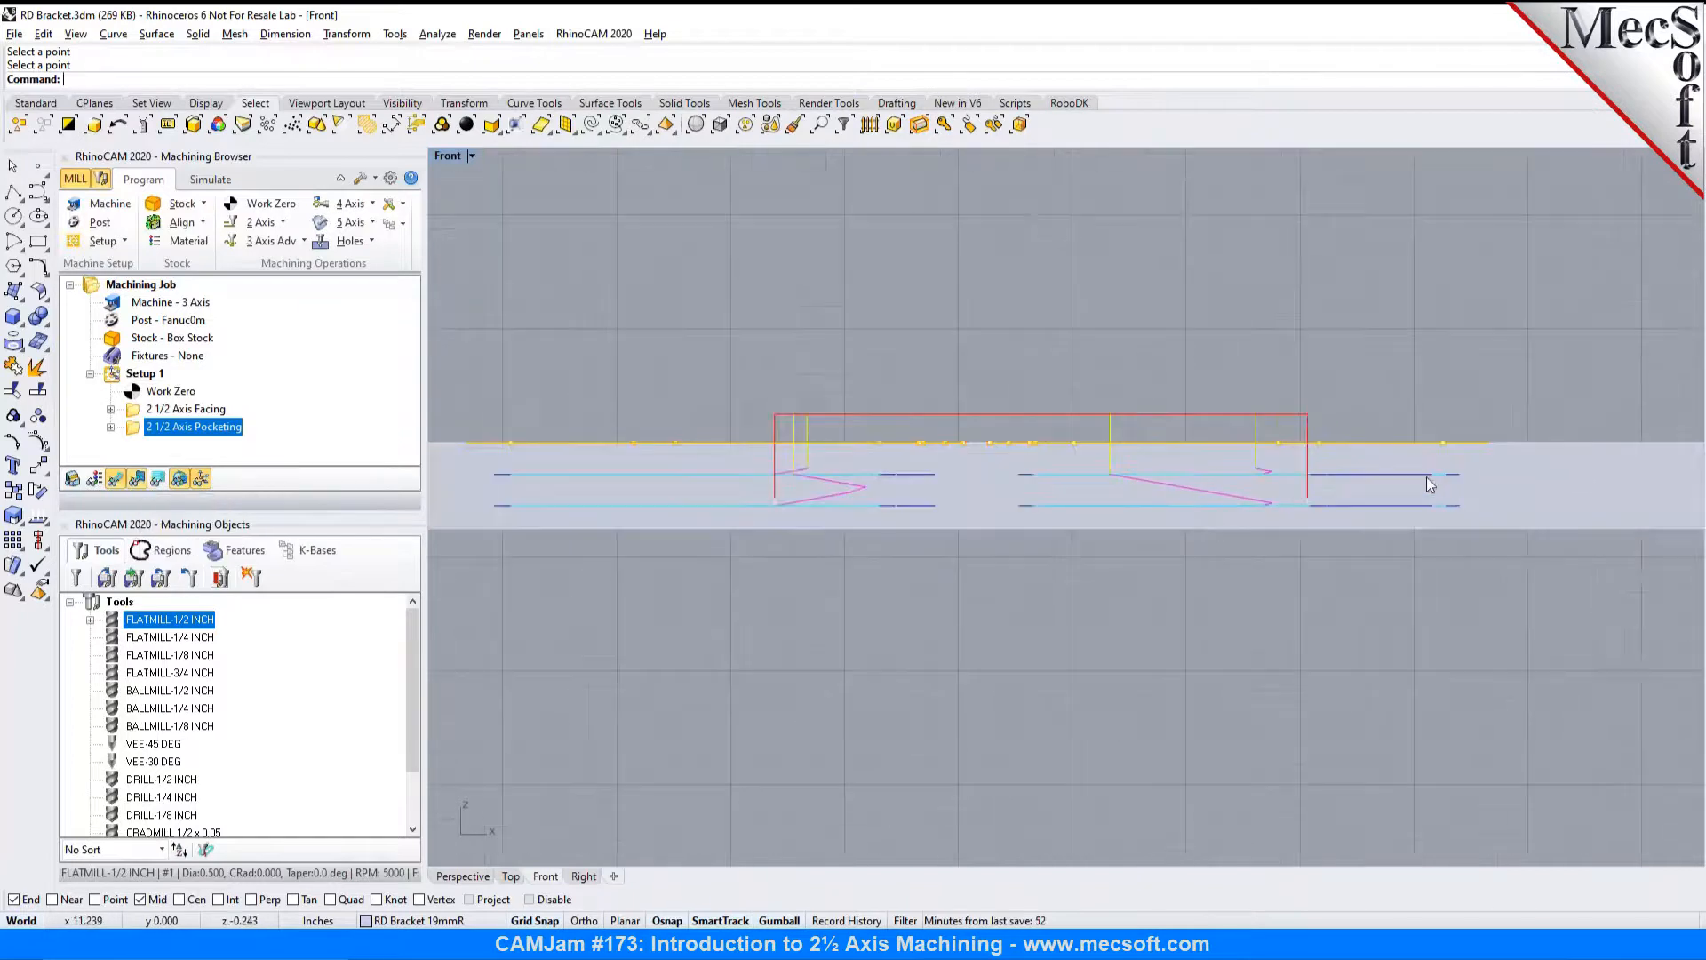
scroll(1192, 466, "up", 2)
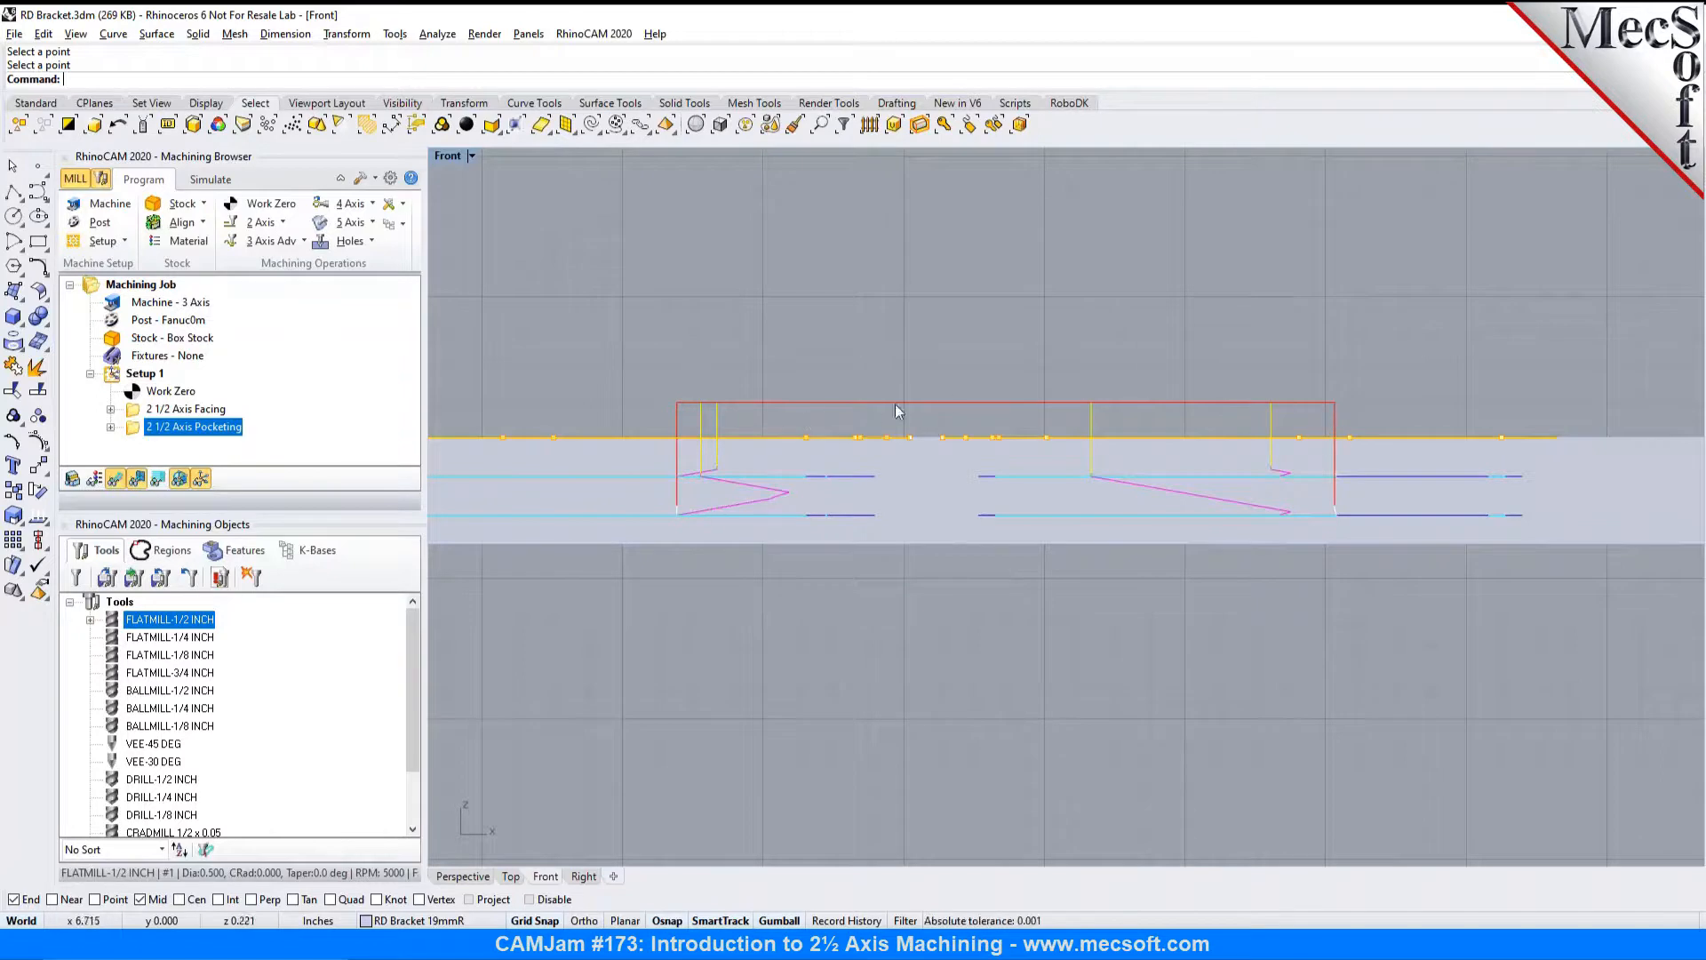
left_click(449, 878)
right_click_drag(869, 676, 975, 526)
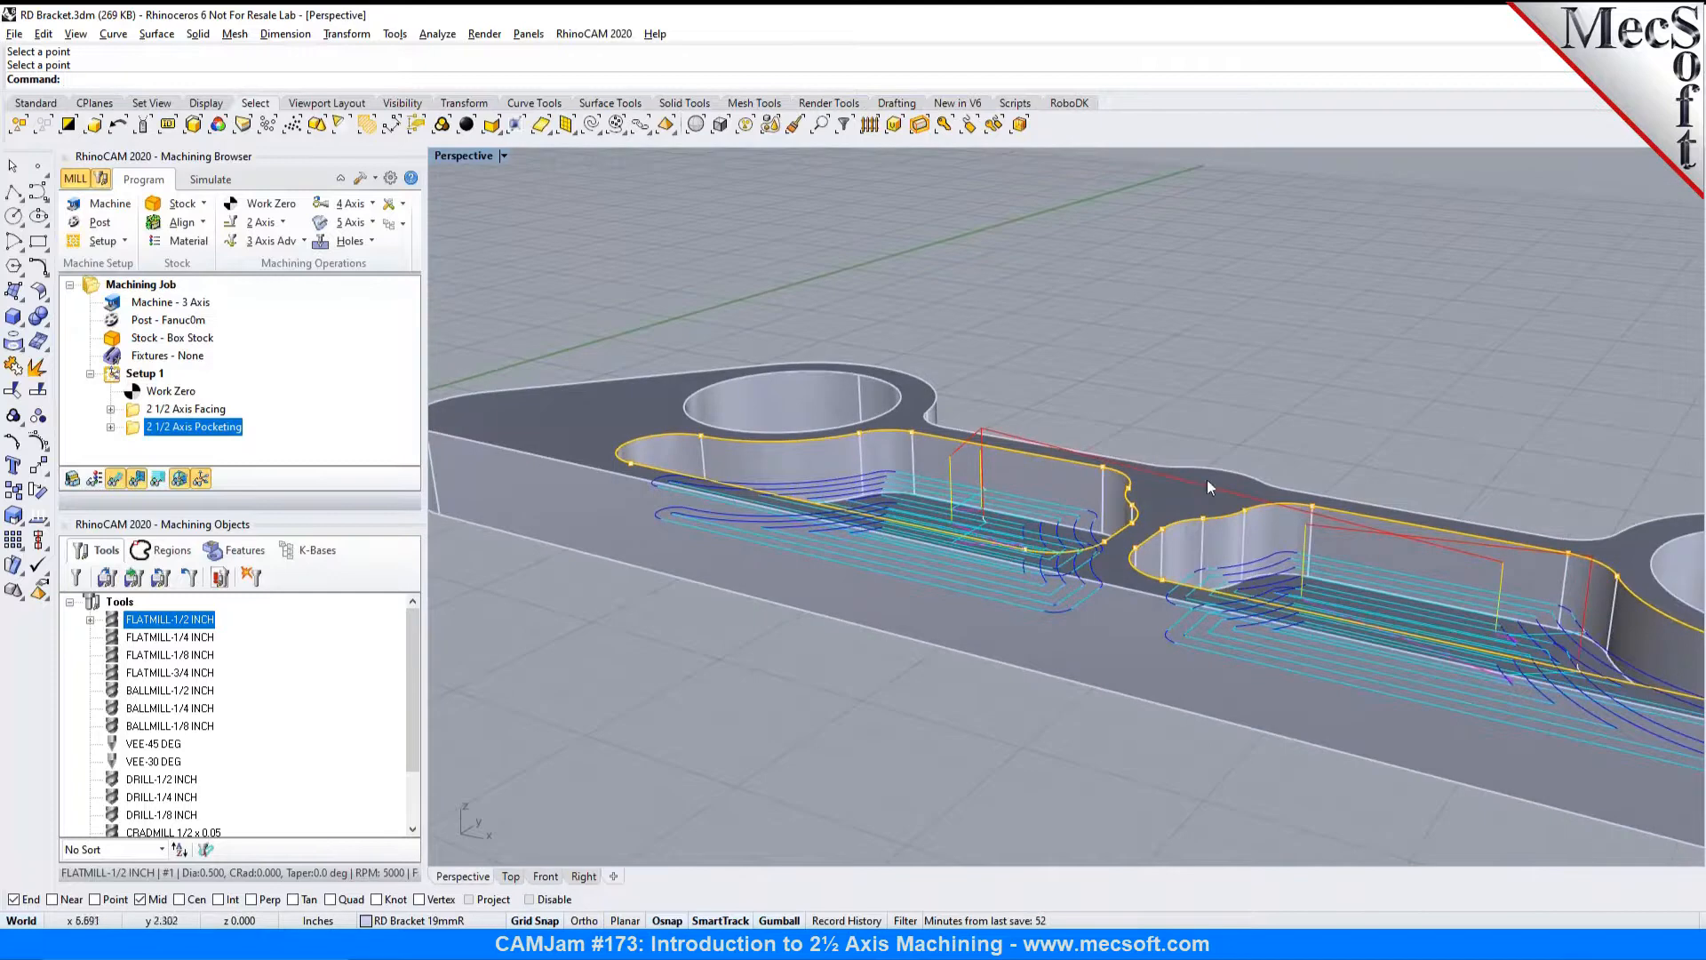
scroll(717, 445, "down", 5)
scroll(727, 455, "up", 4)
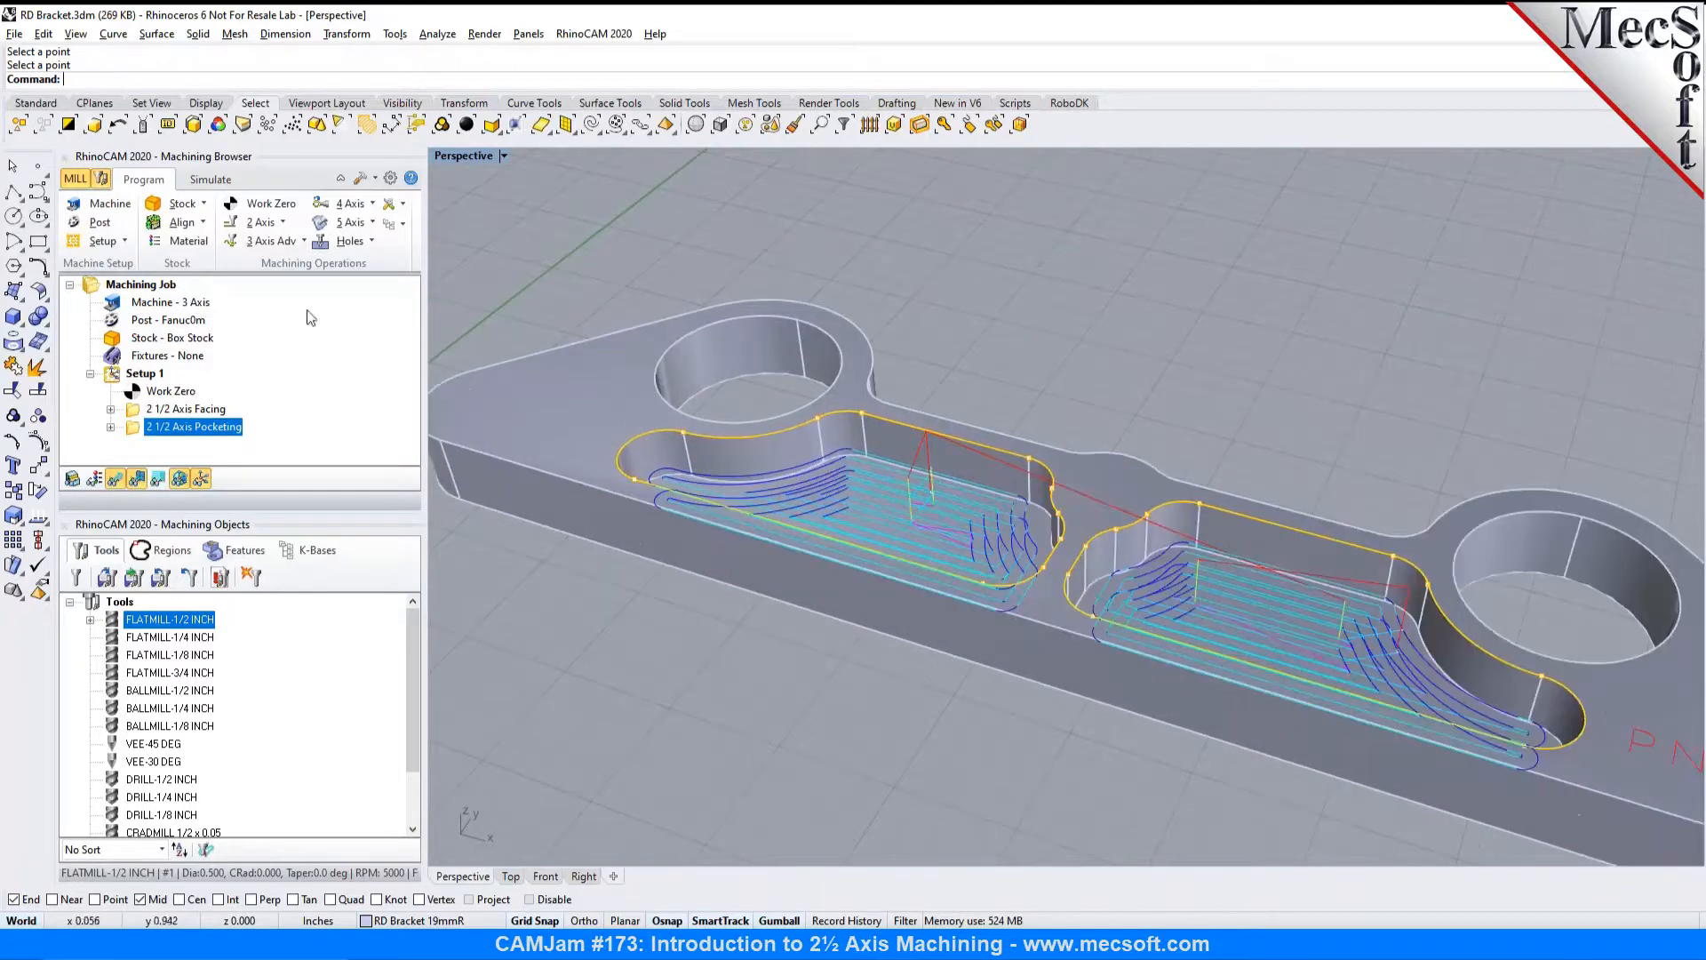
Step: Simulate the 2½ axis pocketing of both pockets, pausing partway to inspect the cut before running it to the end
left_click(206, 181)
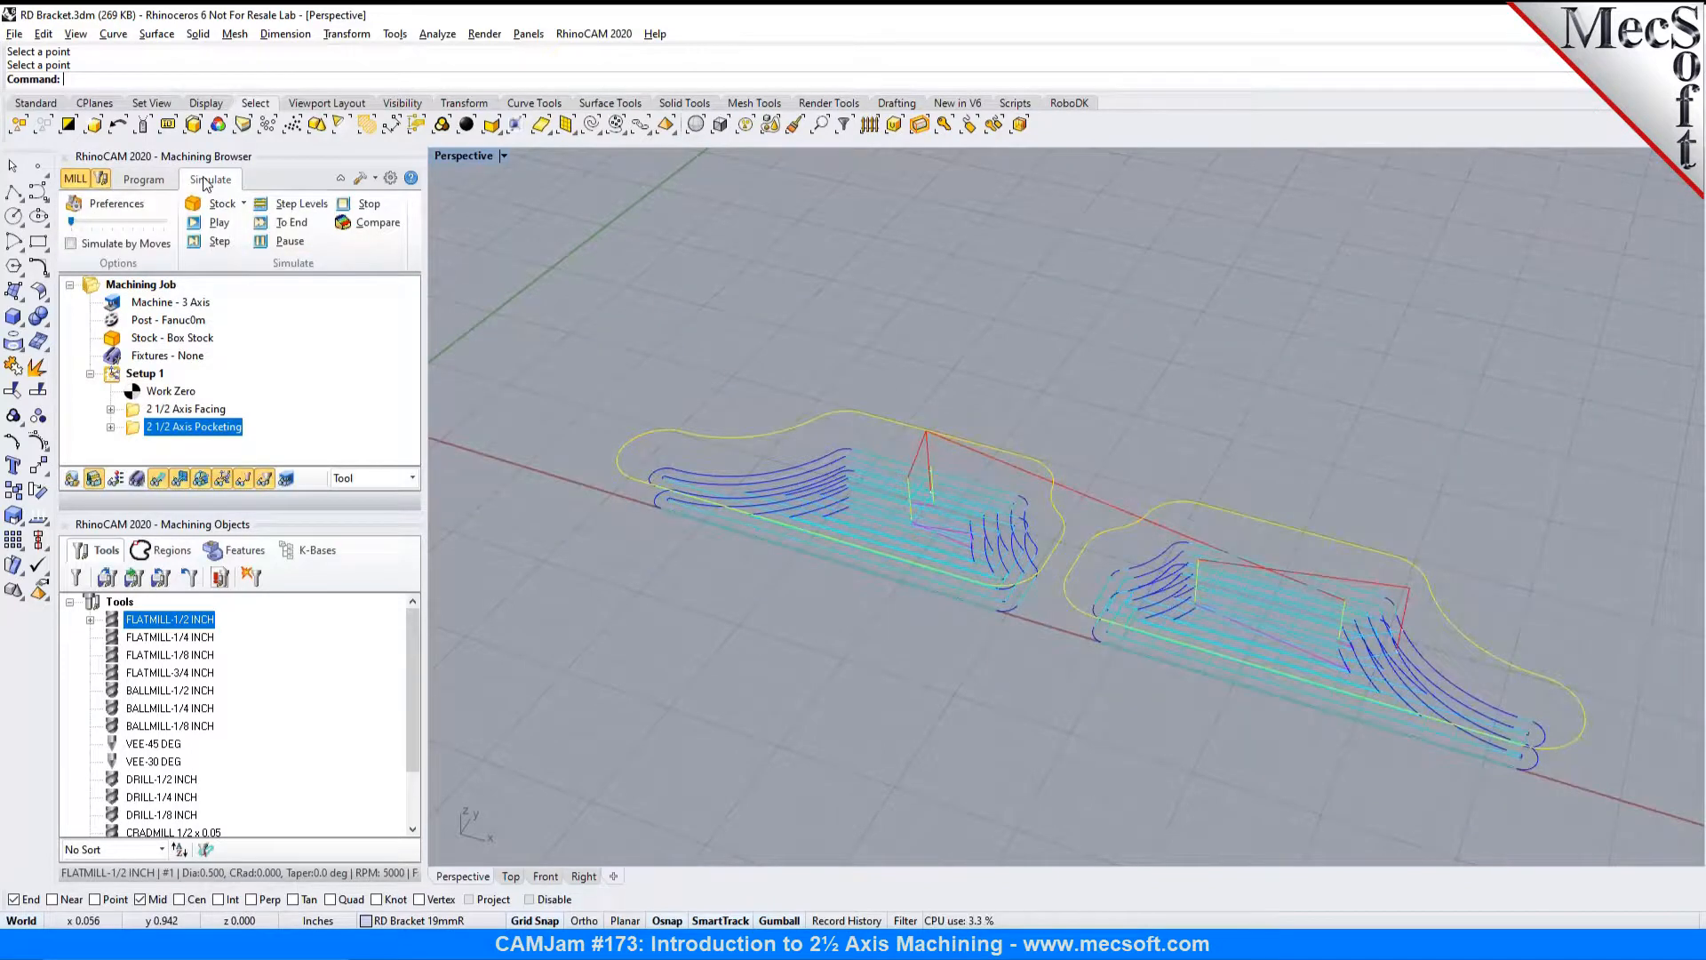
left_click(196, 224)
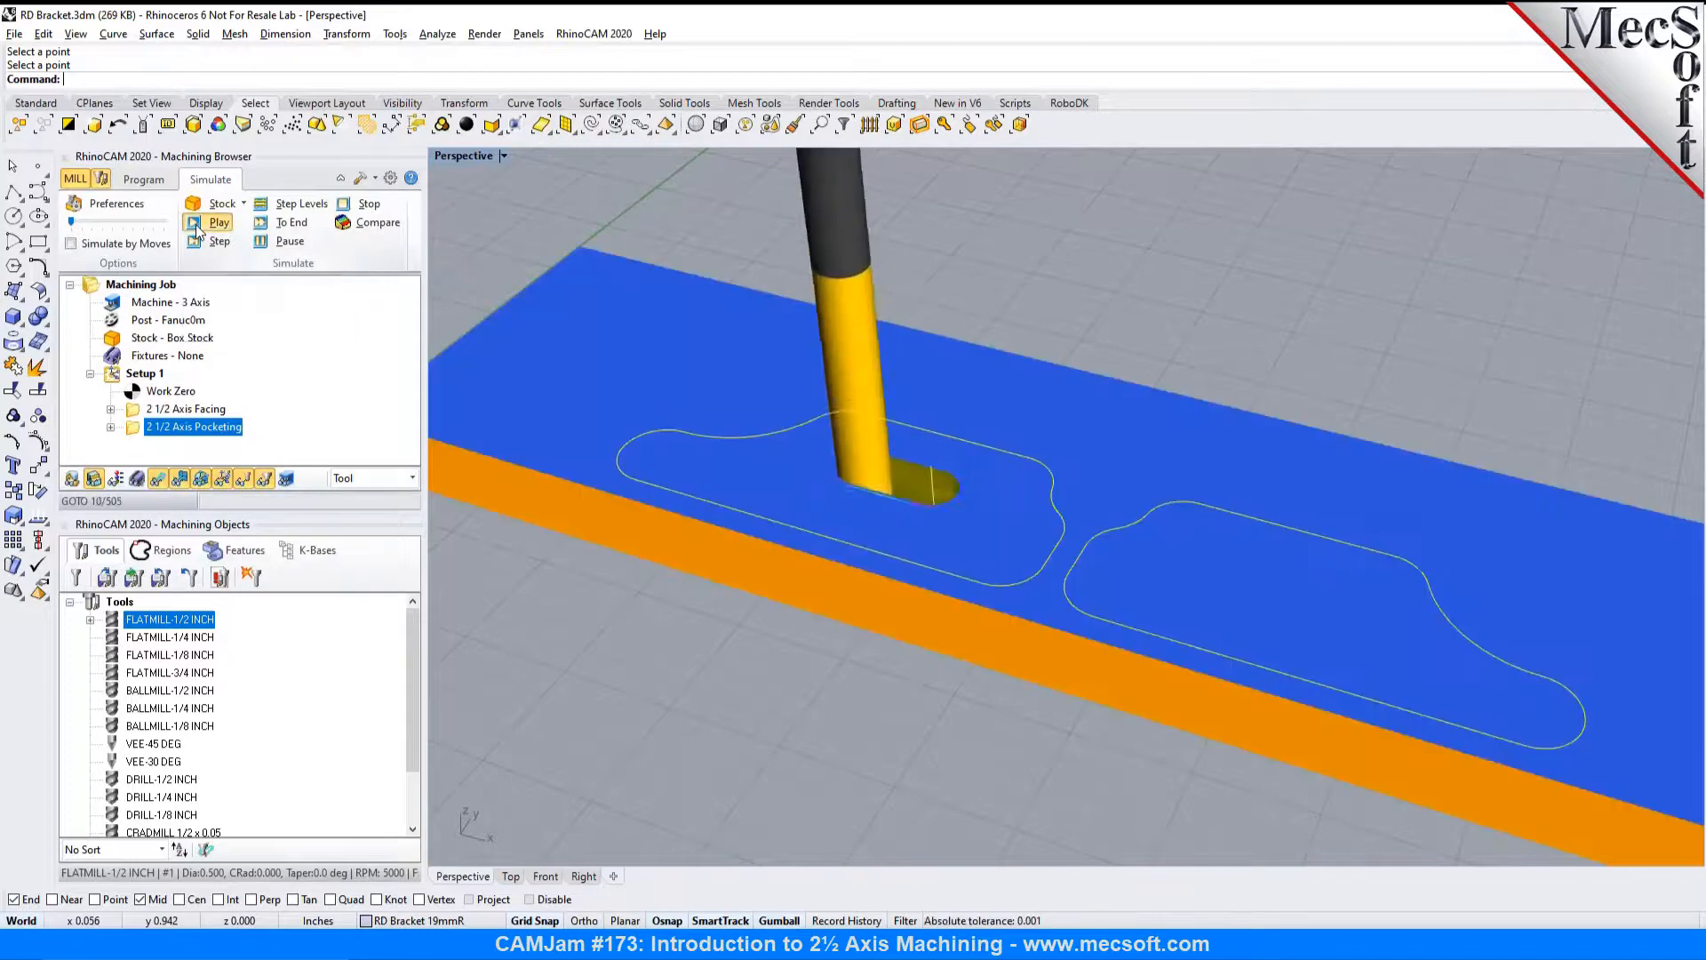
left_click(300, 242)
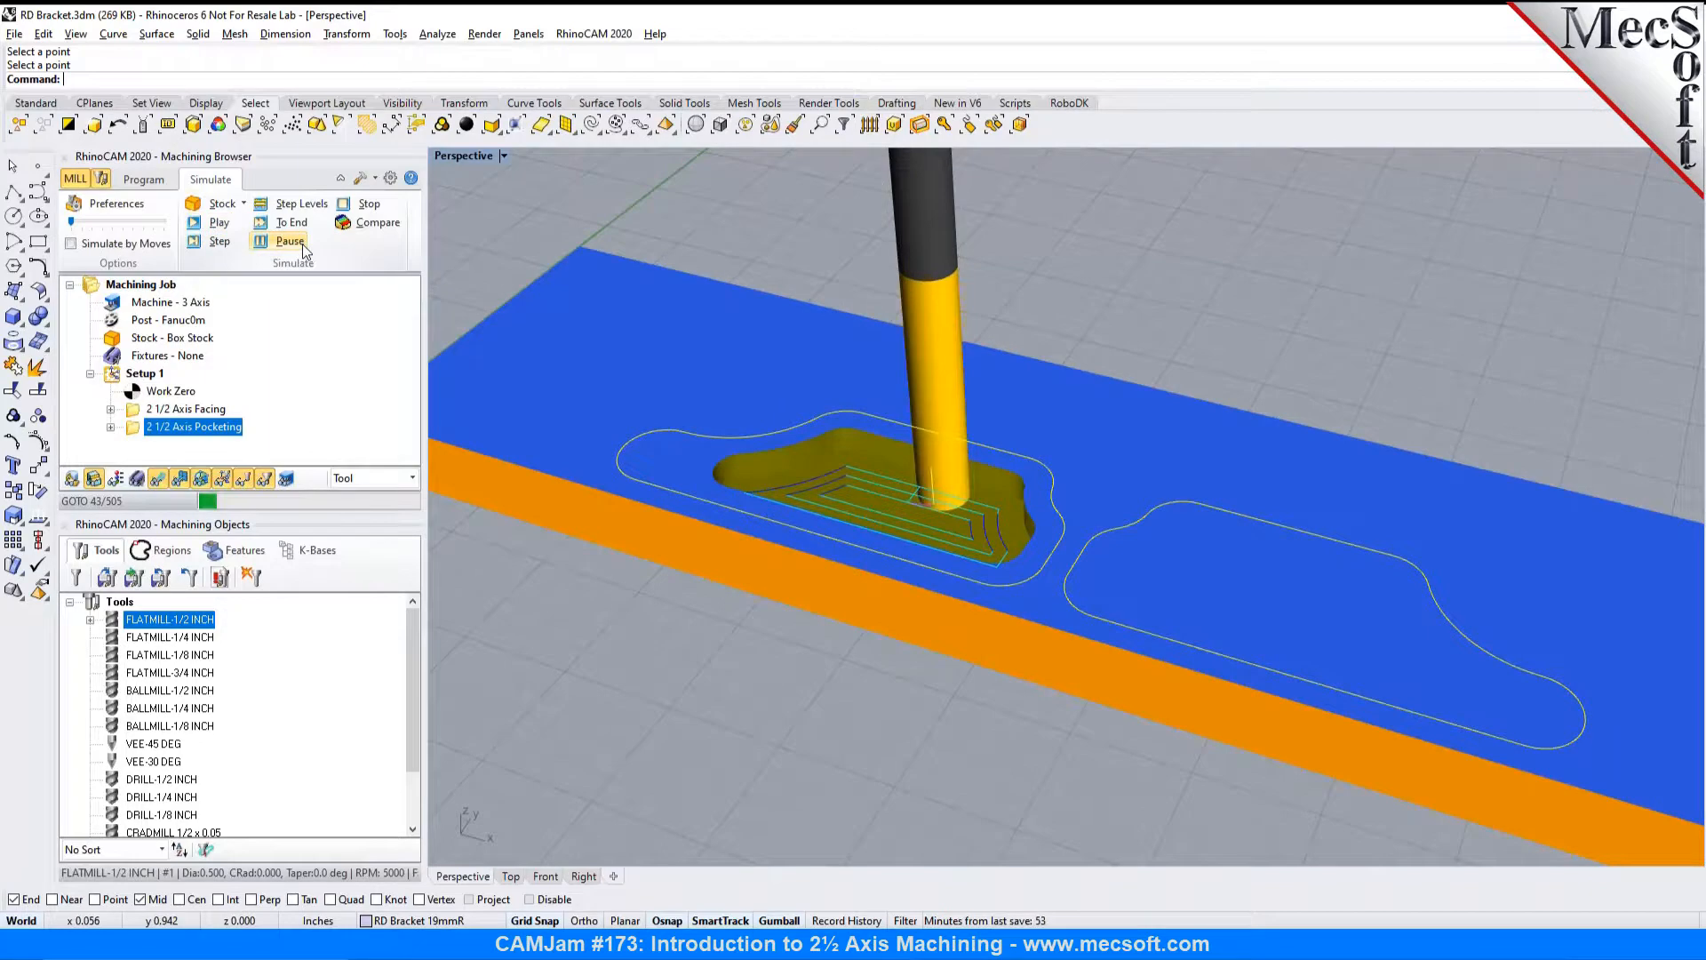
left_click(218, 225)
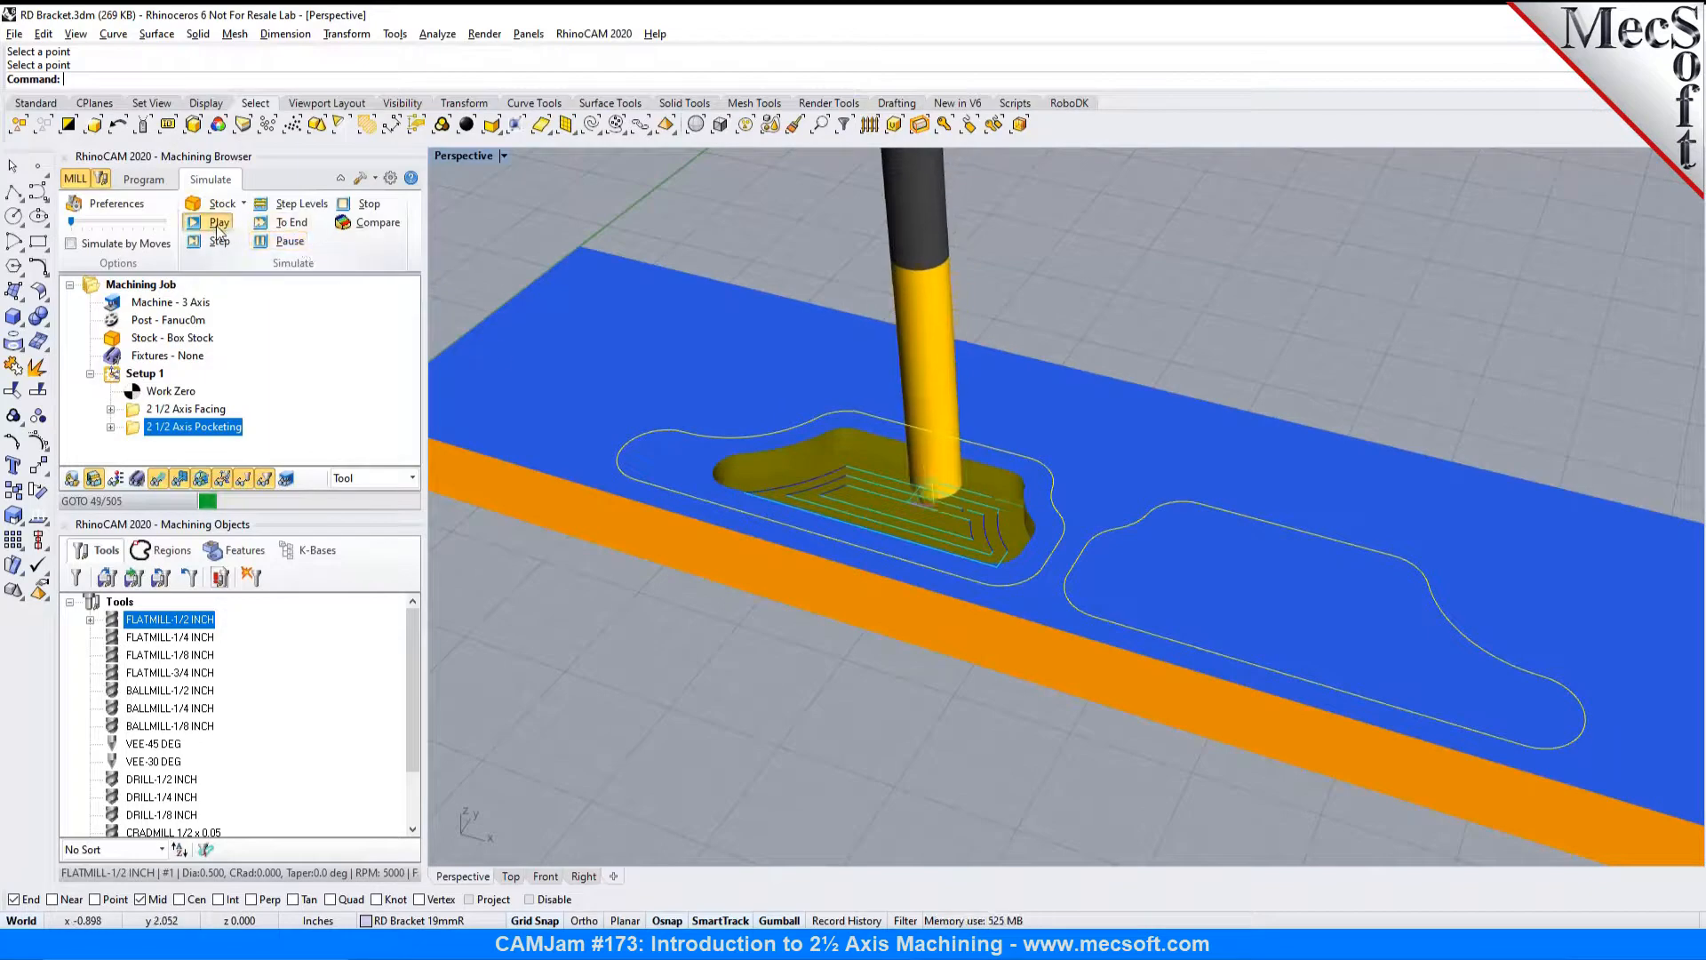
left_click(262, 246)
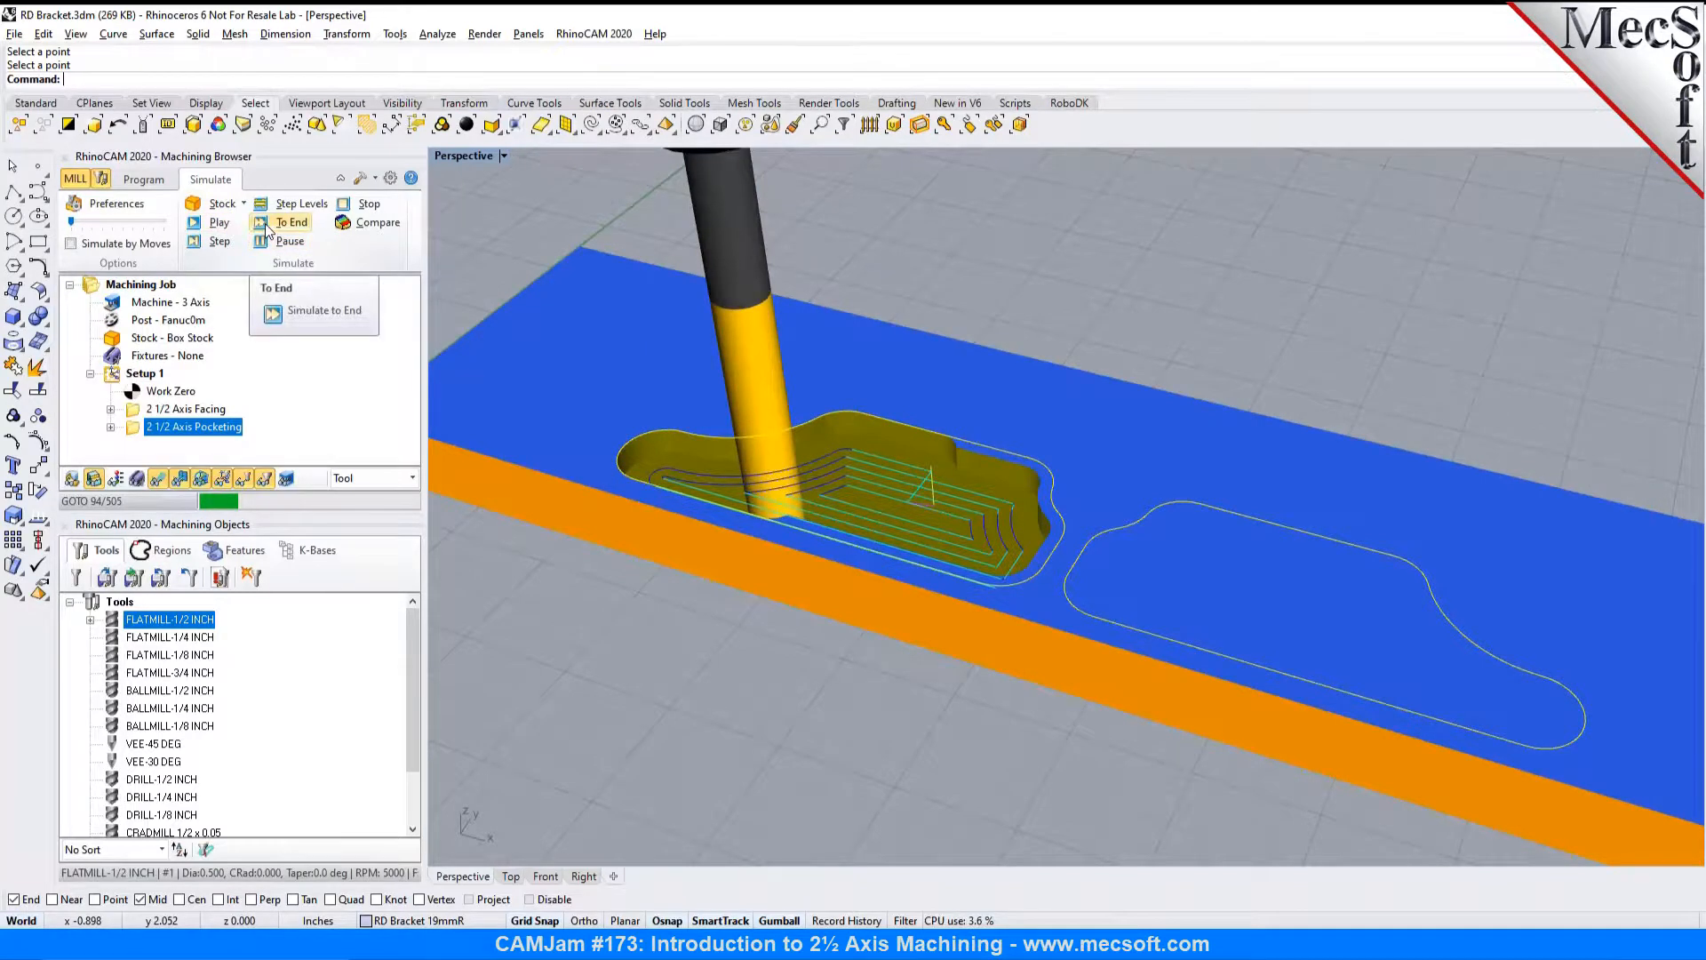
left_click(265, 222)
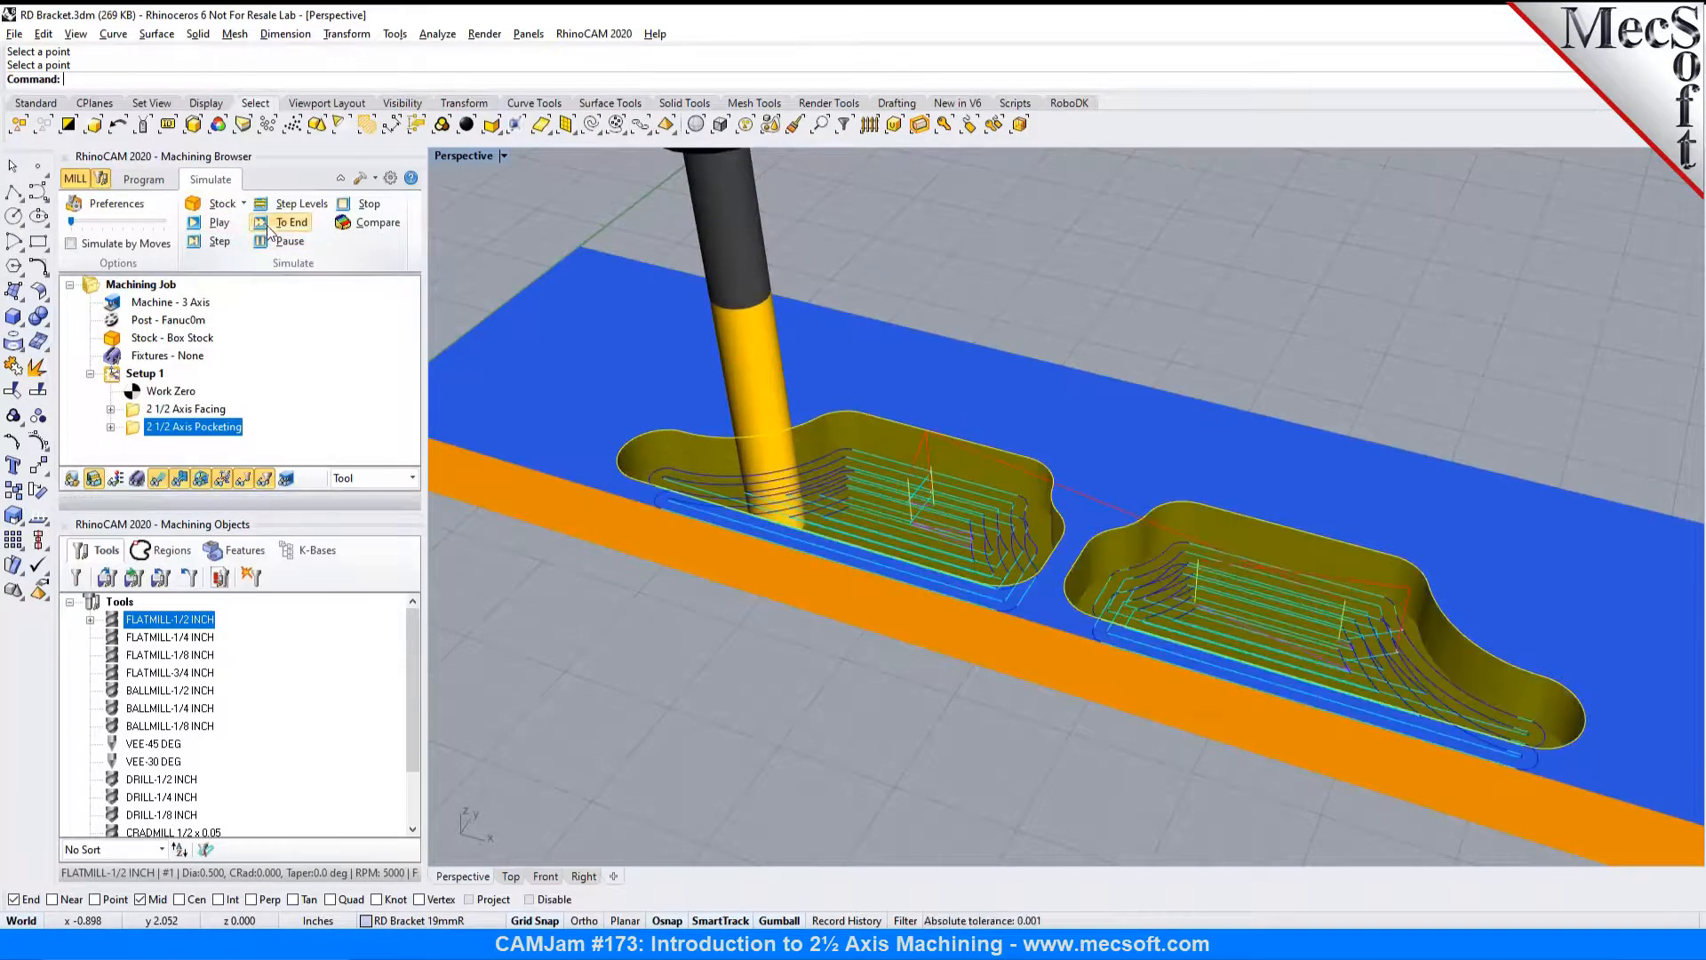
Step: Turn on simulation by moves, simulate the pocketing one cut level at a time, and examine both pockets
left_click(127, 252)
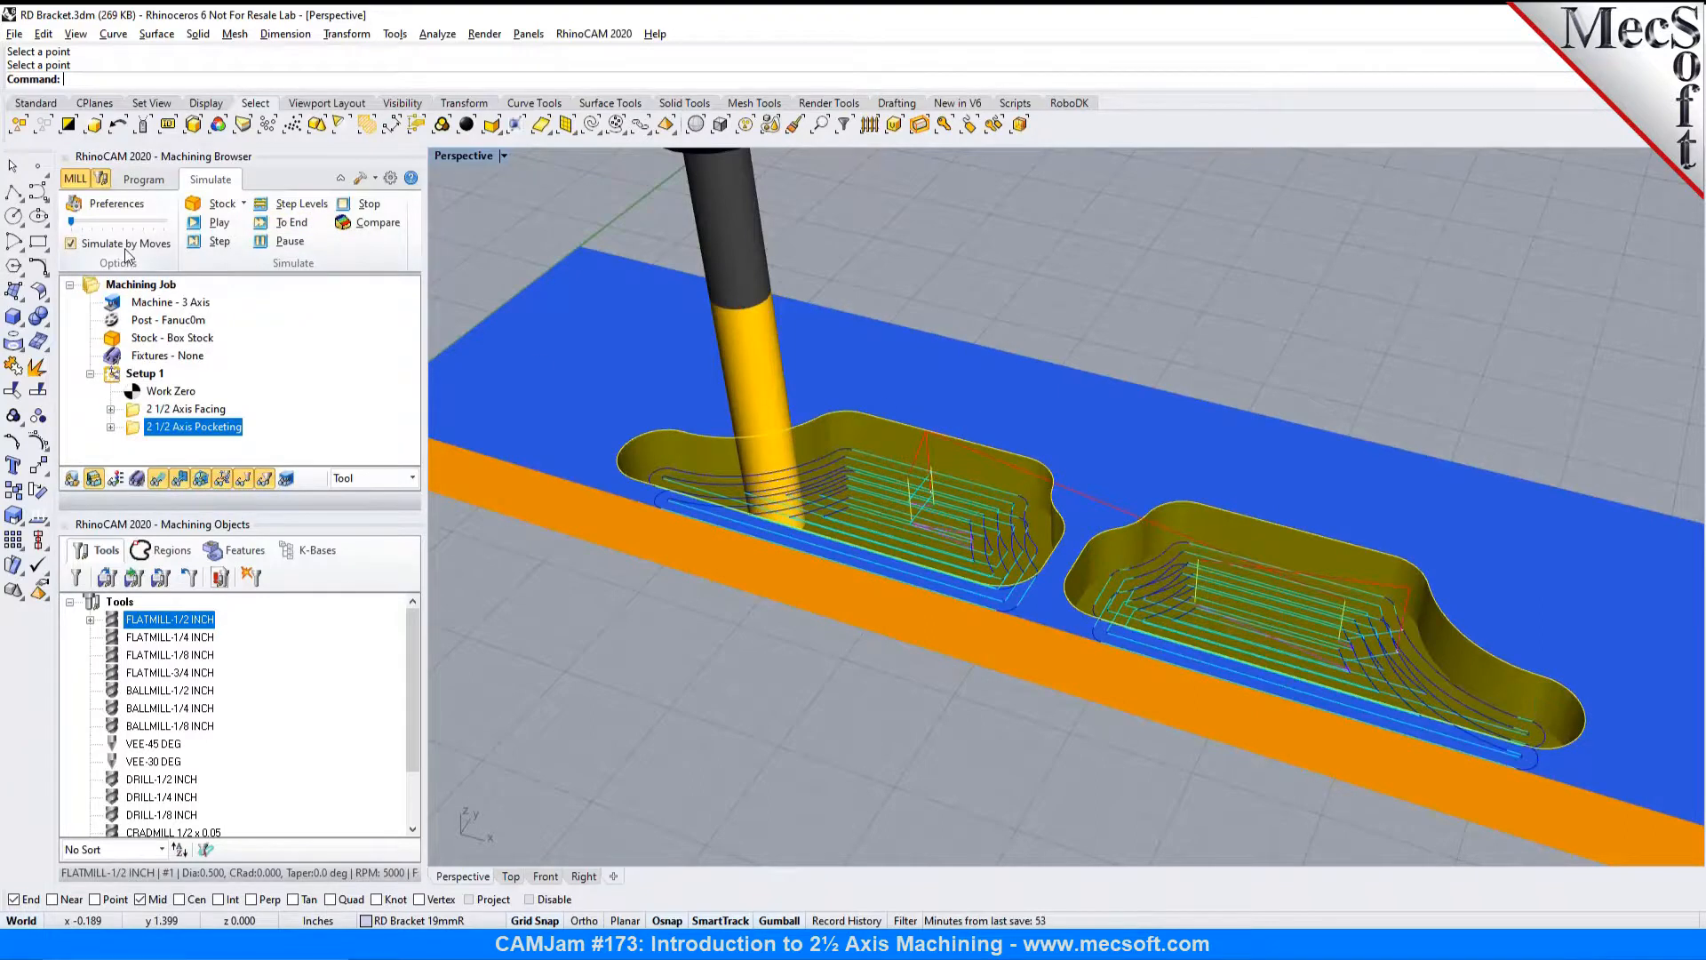
left_click(281, 210)
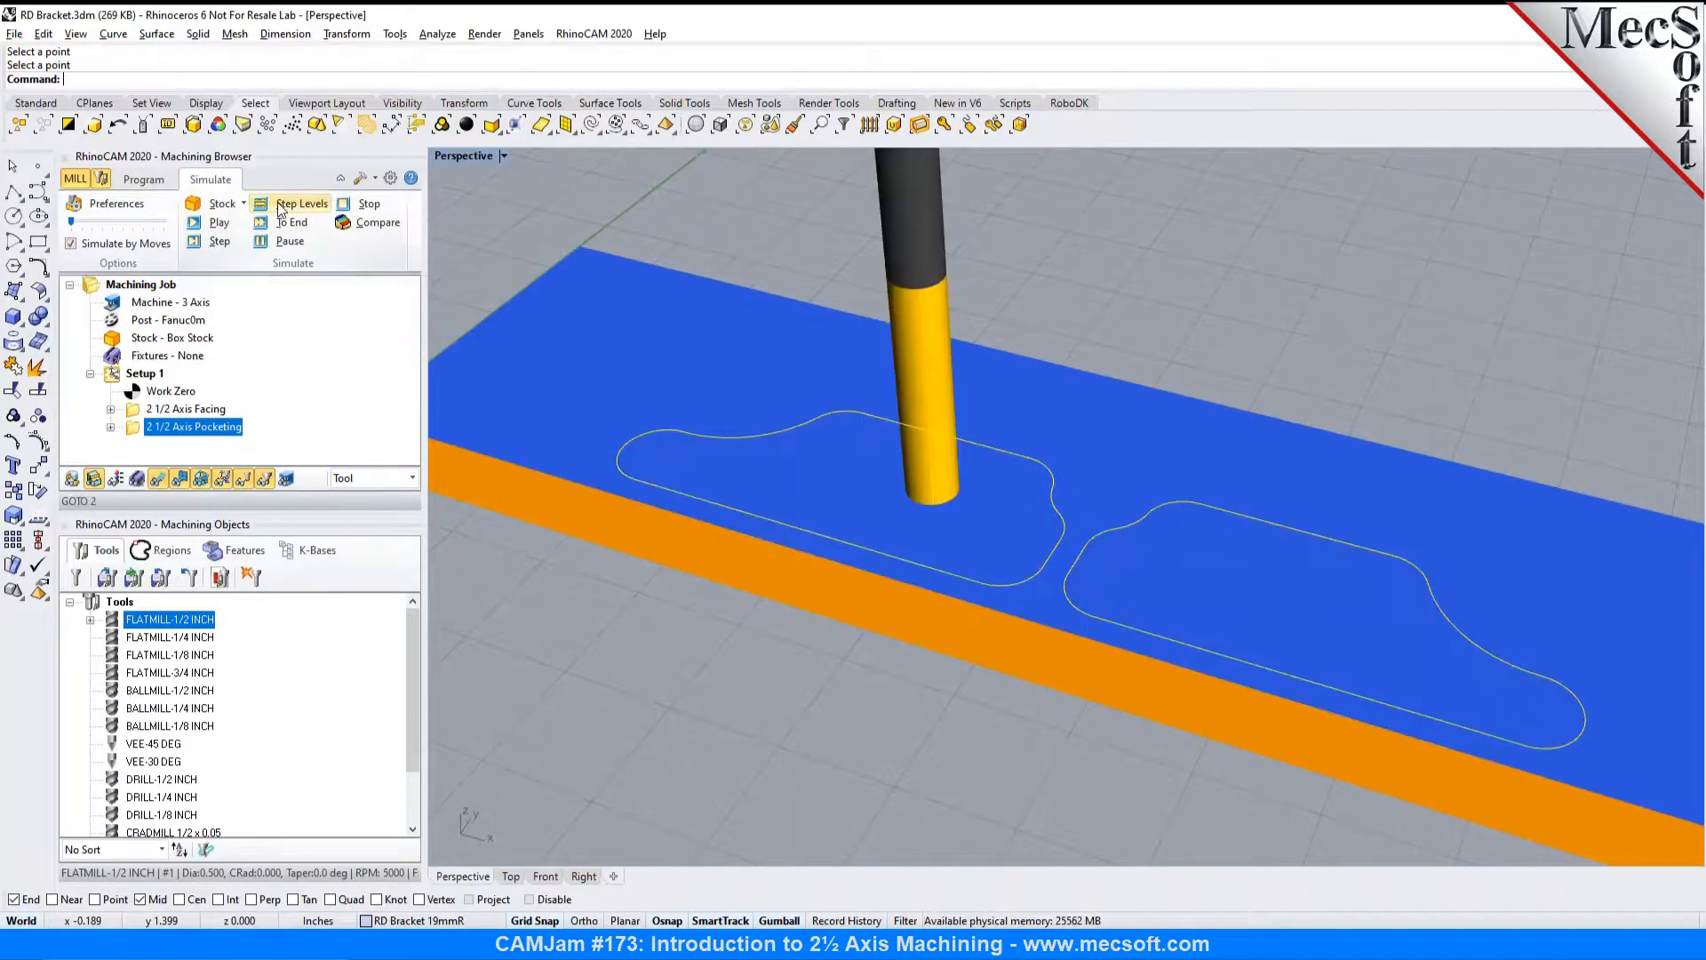
left_click(281, 210)
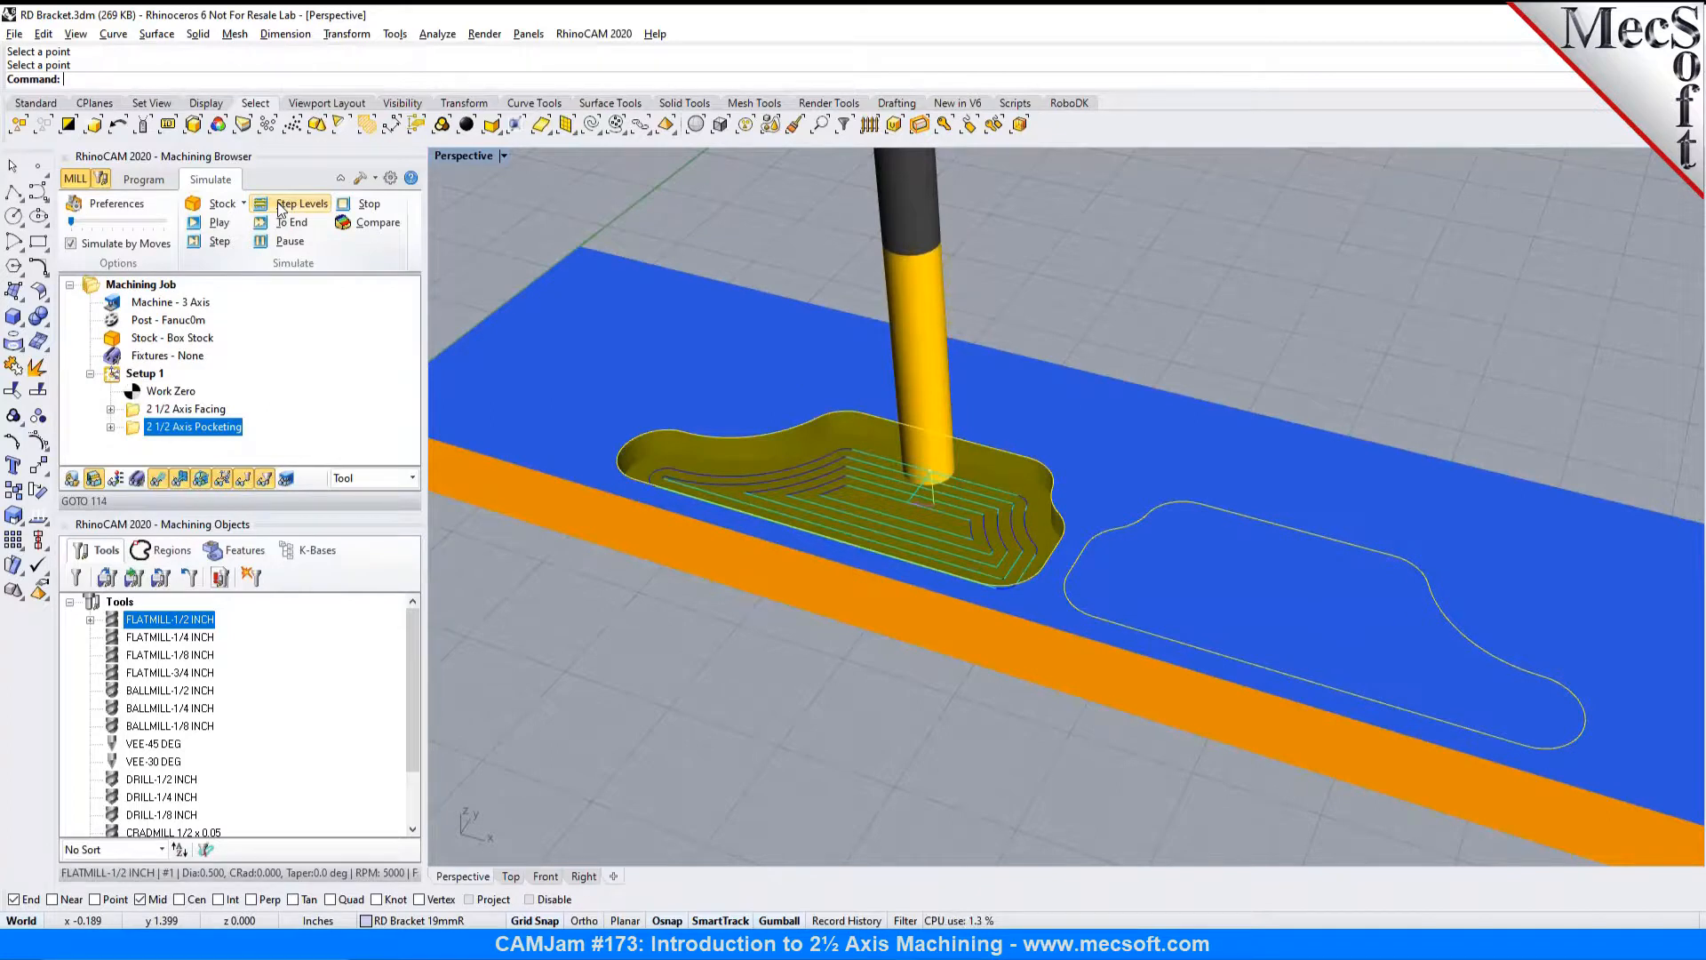
left_click(281, 210)
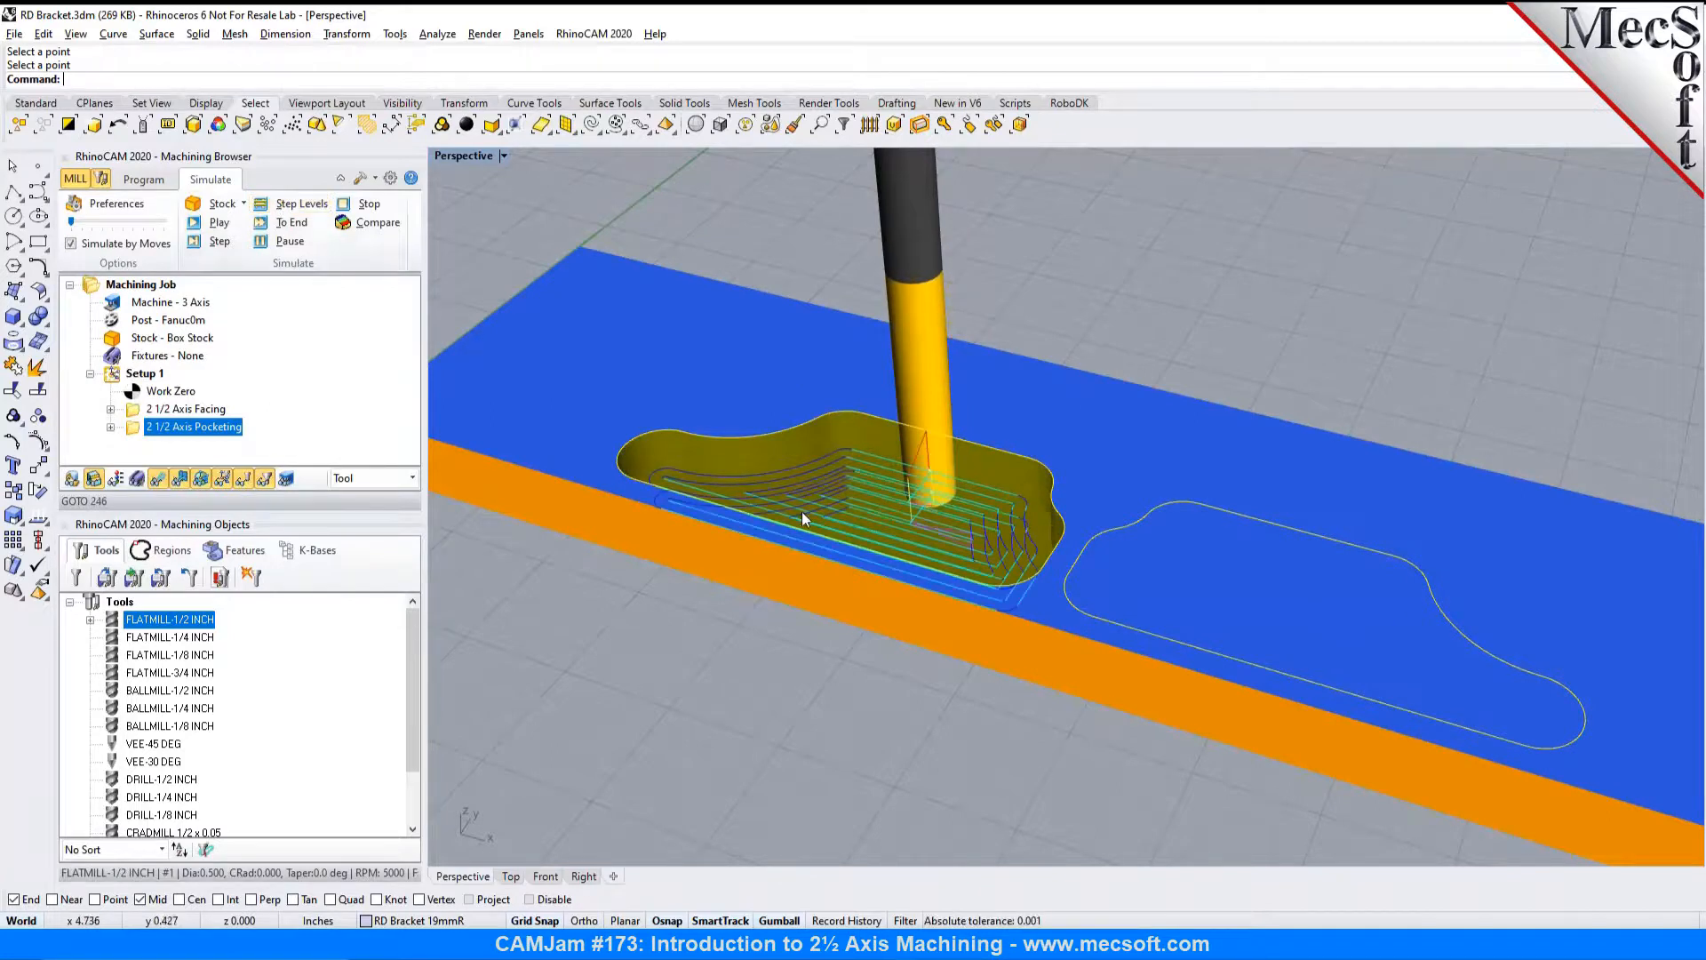
left_click(303, 208)
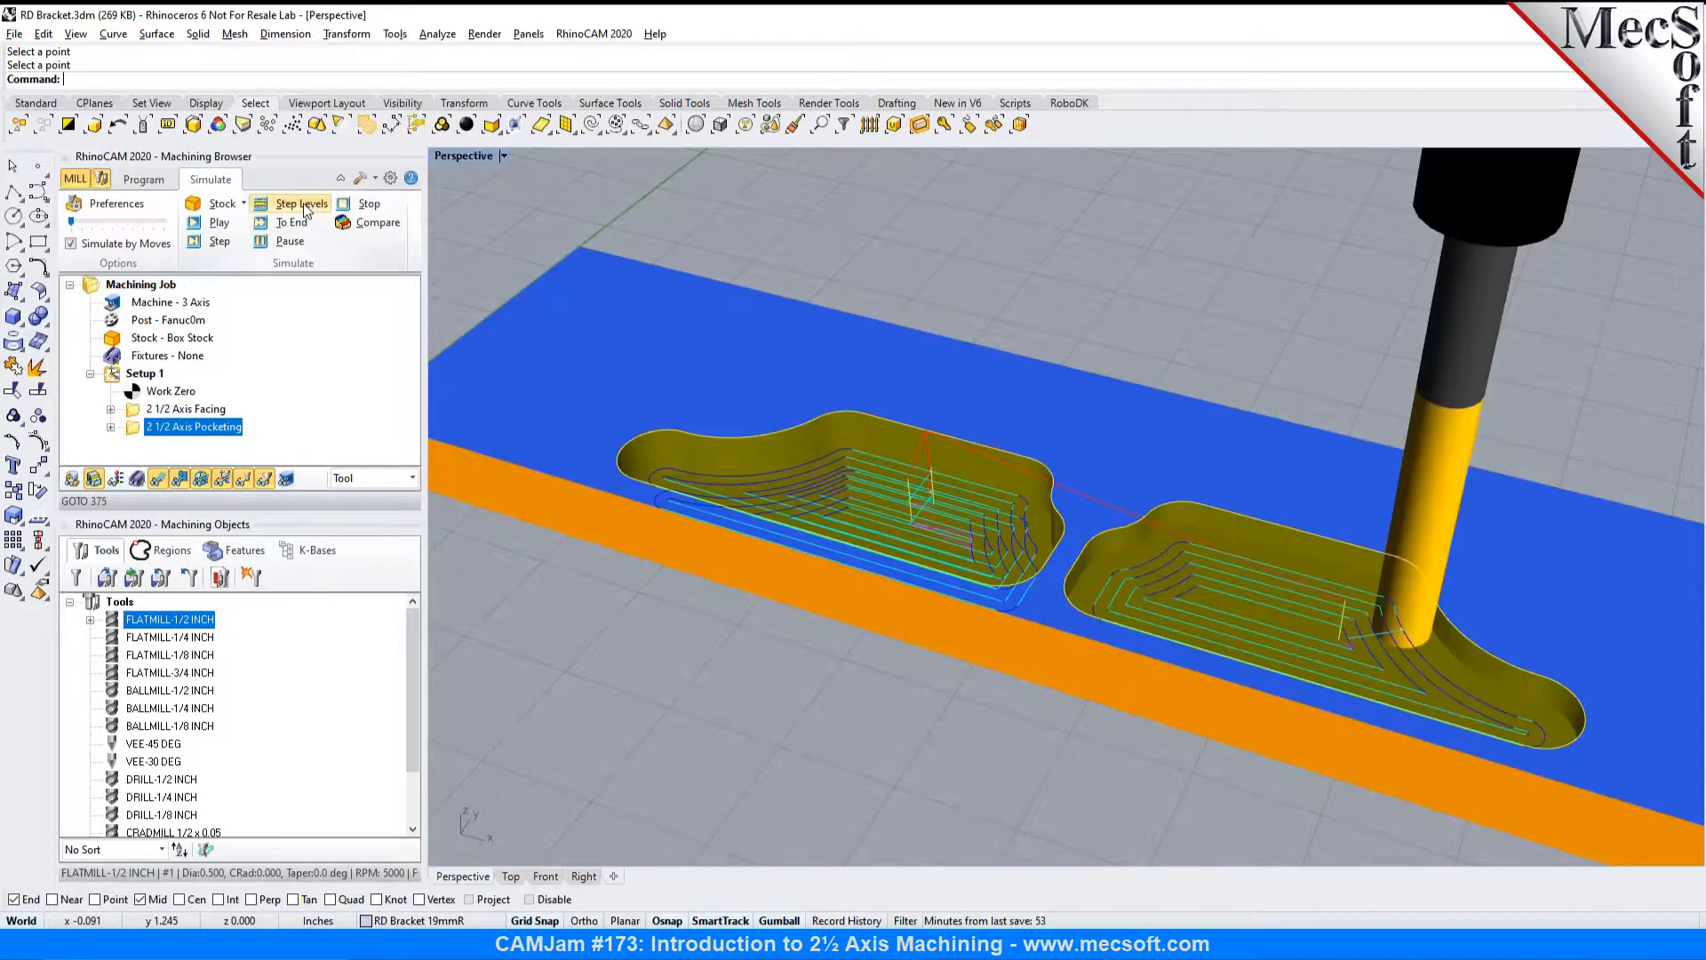
mouse_move(841, 526)
right_mouse_down()
mouse_move(862, 607)
mouse_move(845, 533)
right_mouse_up()
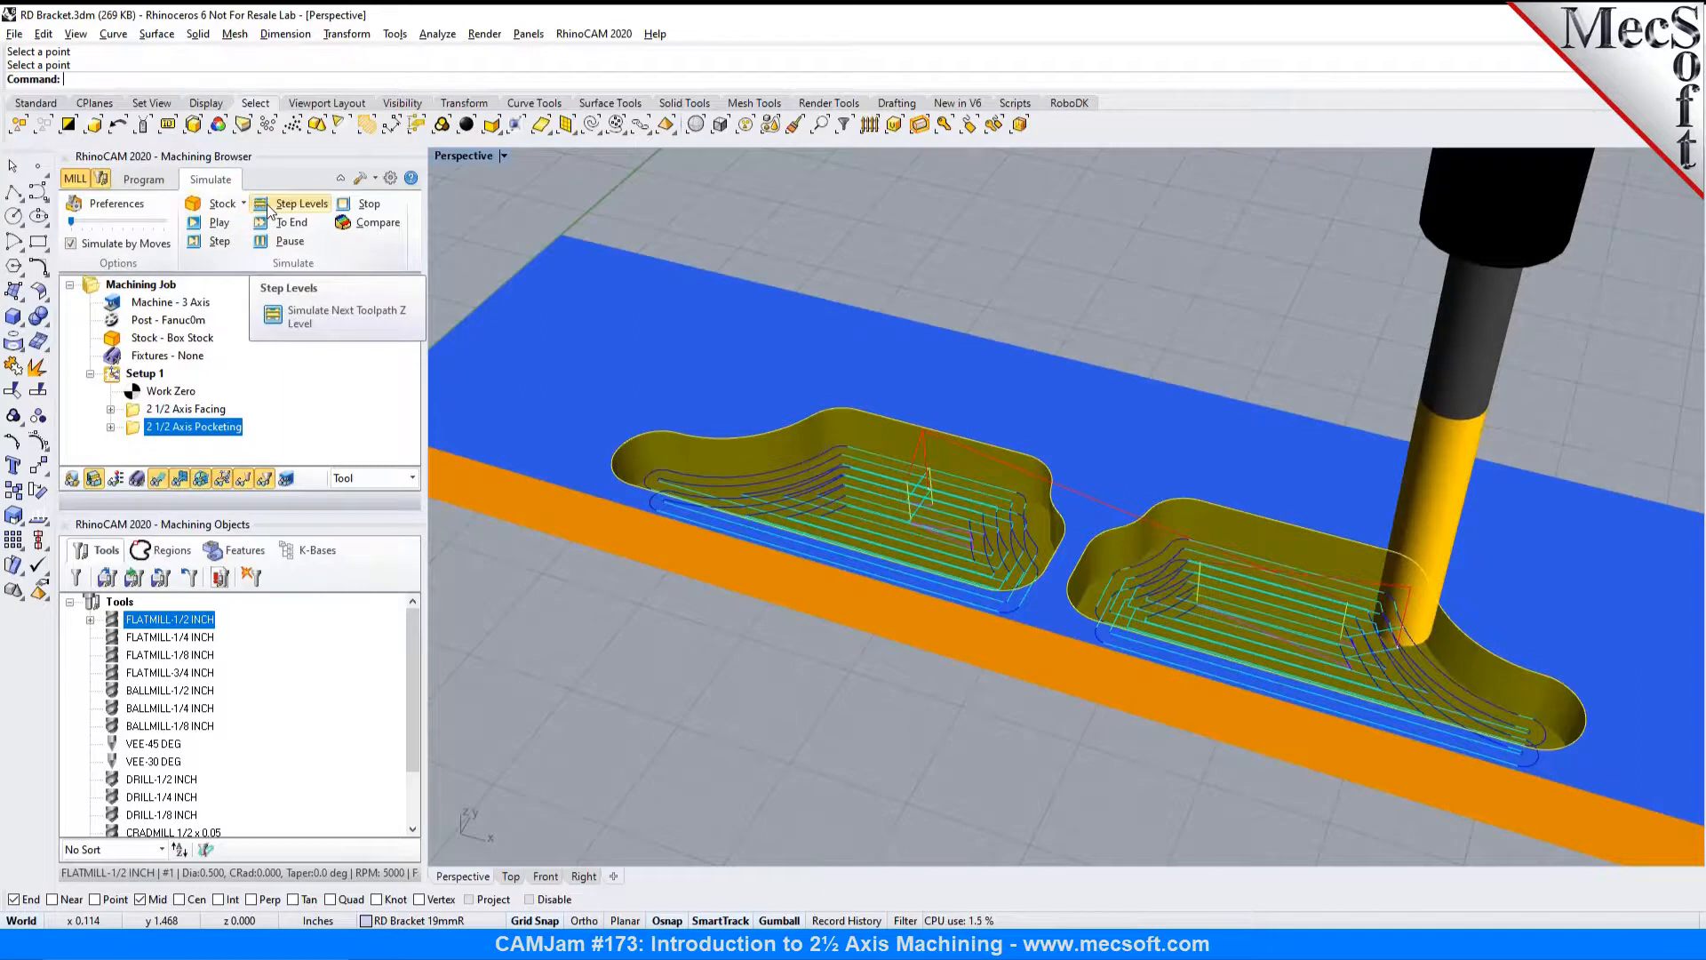
right_click_drag(866, 583, 875, 563)
right_click_drag(864, 567, 849, 493)
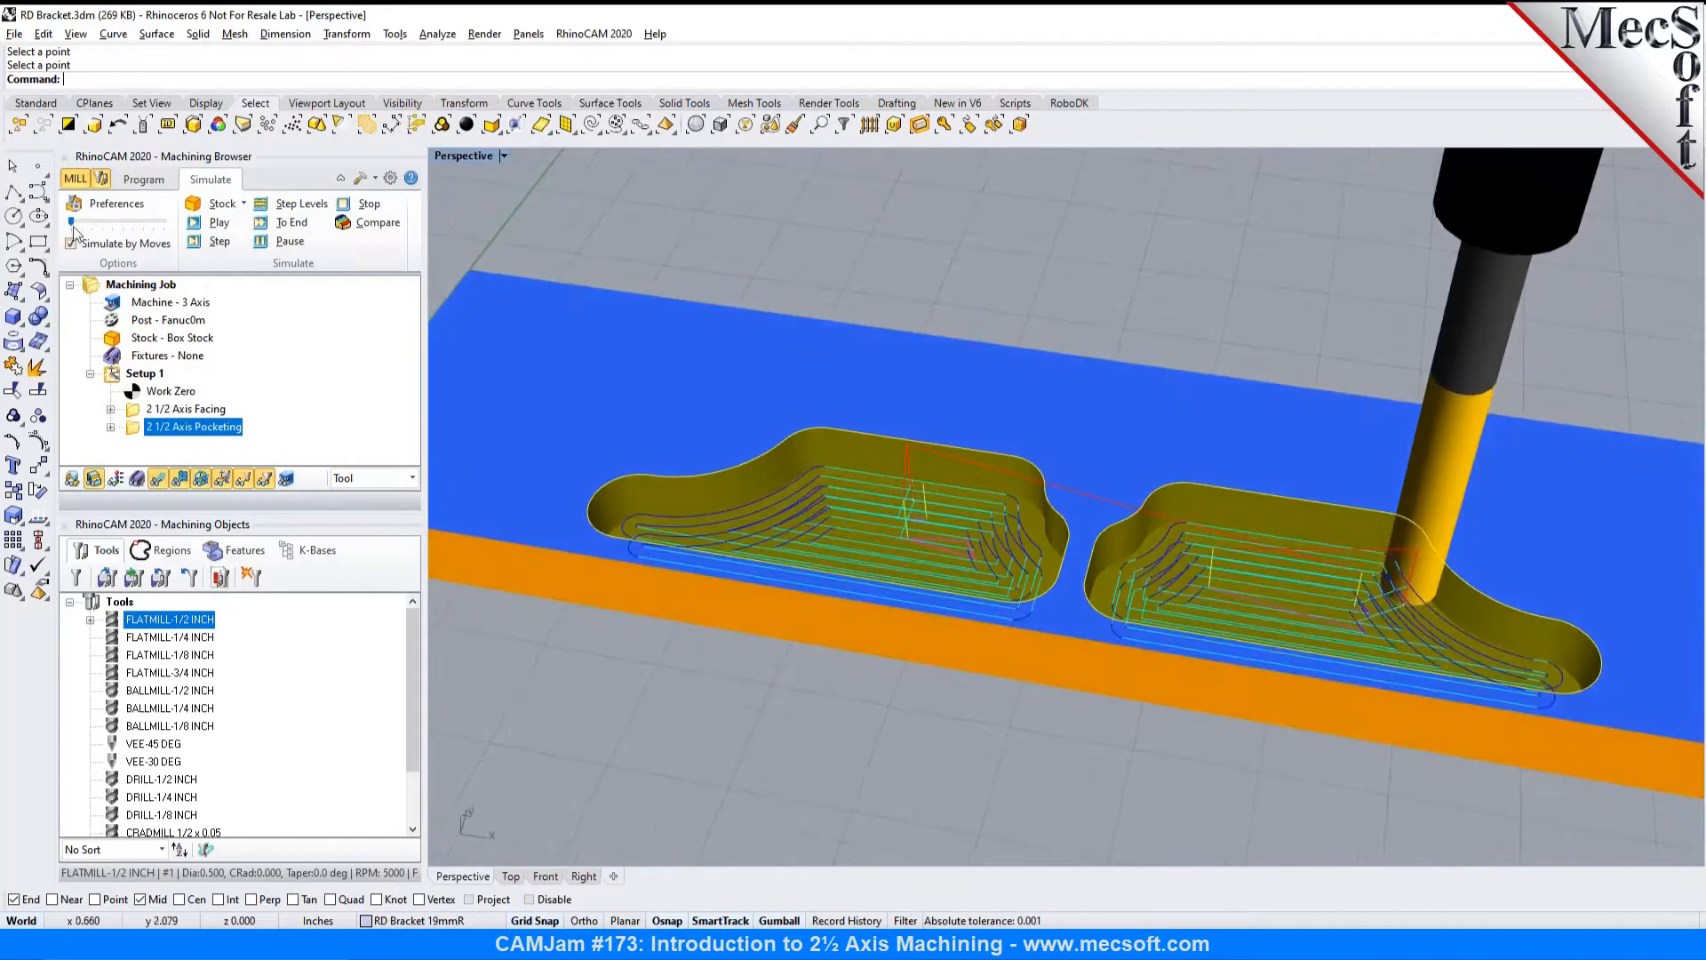
Step: Duplicate the 2½ axis pocketing operation within Setup 1 by copying and pasting it
left_click(135, 180)
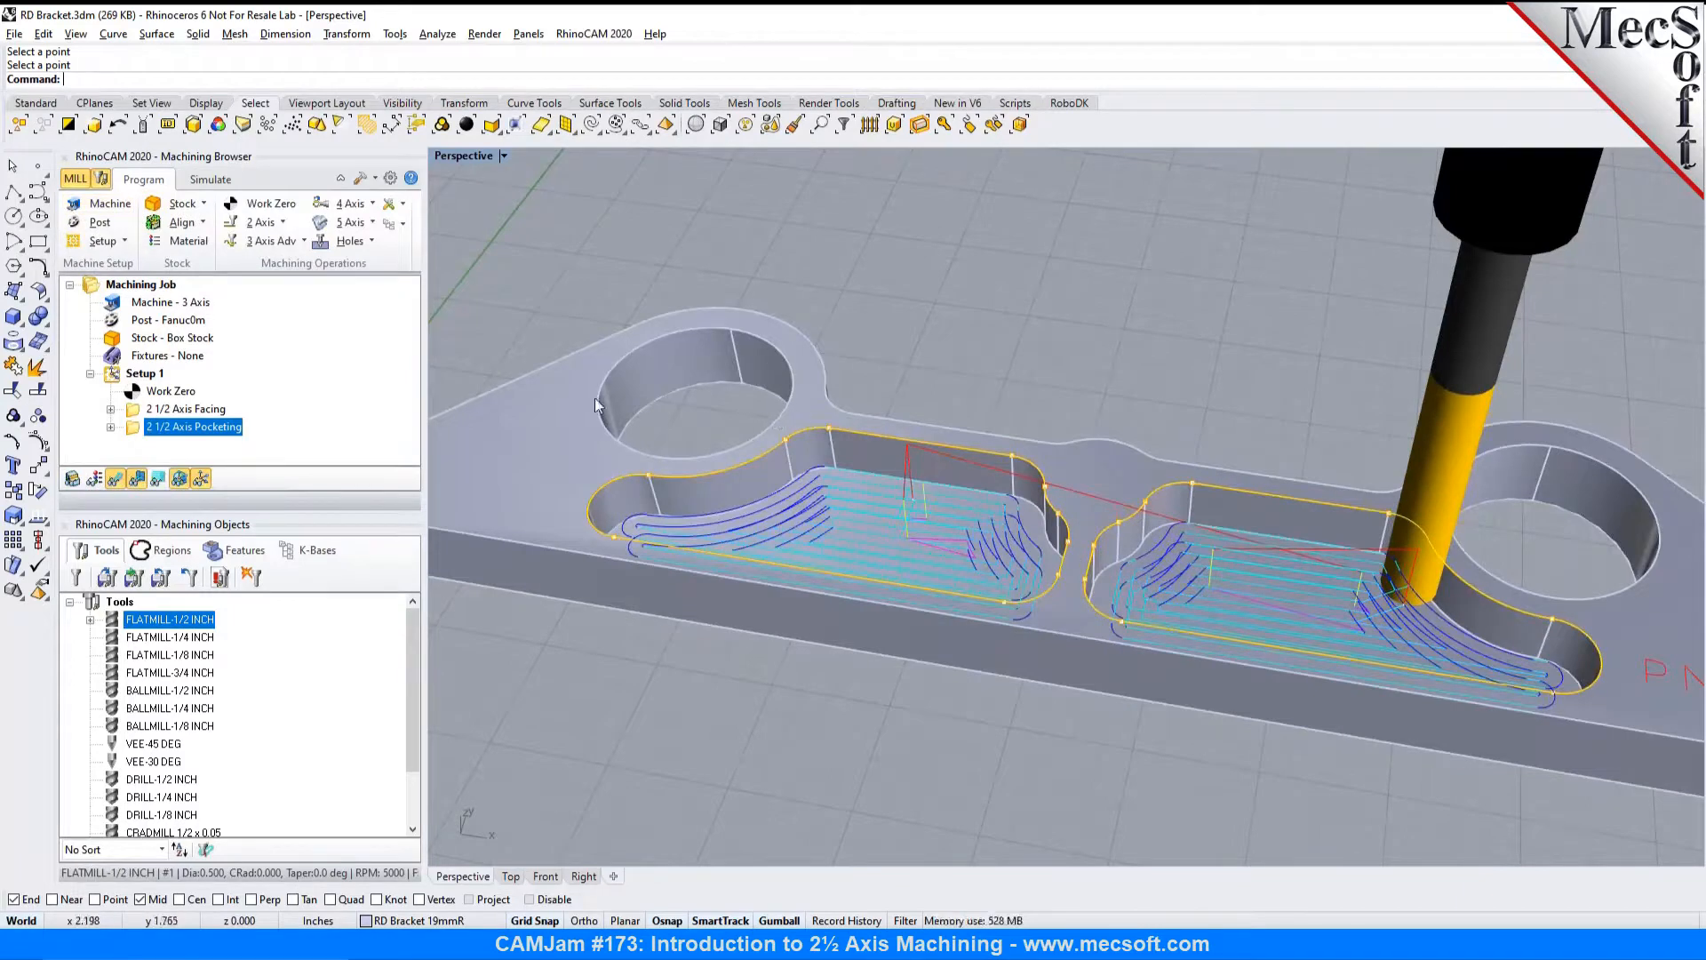
scroll(1093, 429, "down", 4)
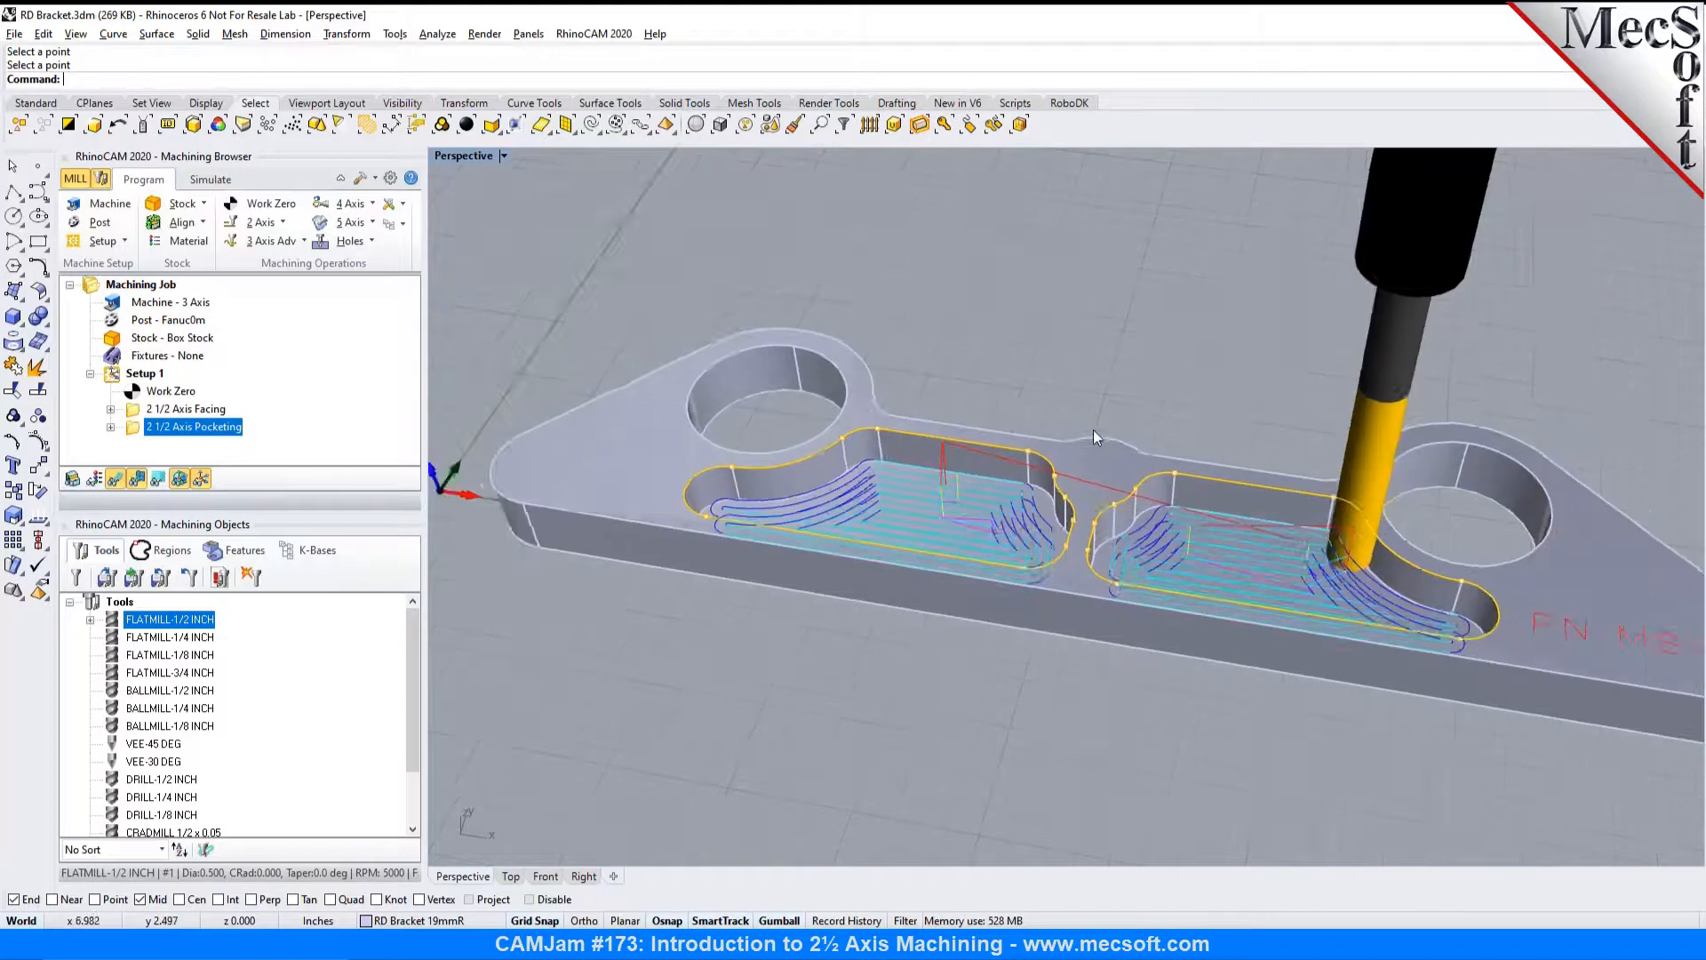
scroll(1332, 457, "up", 2)
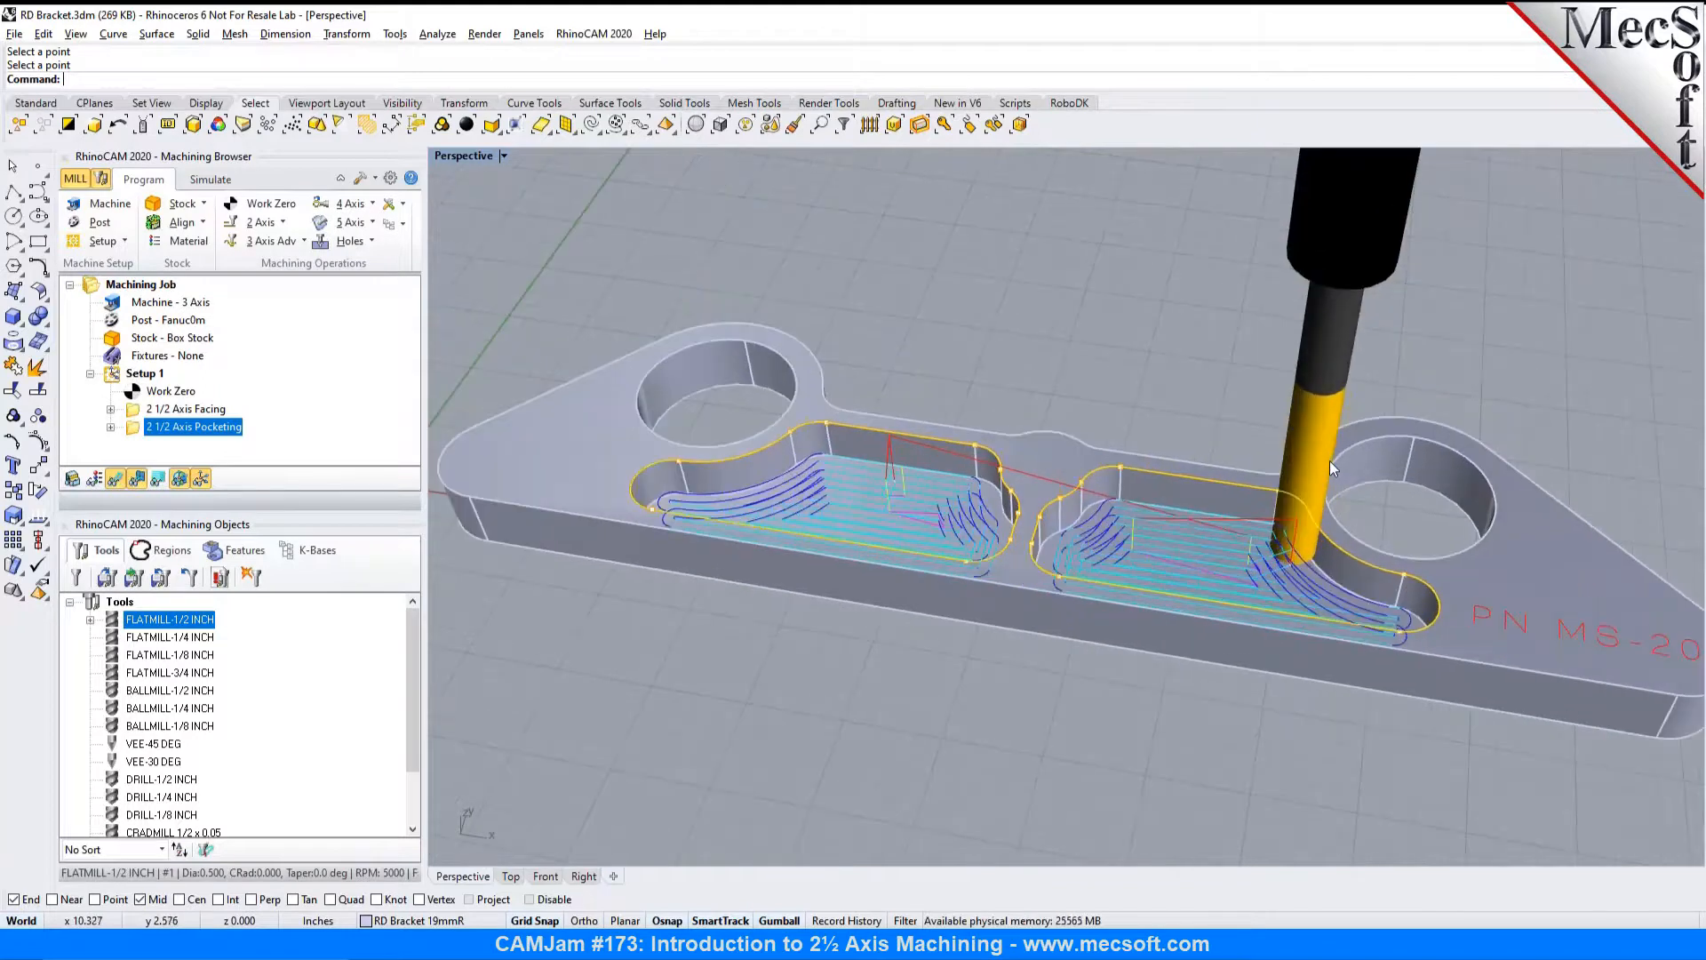
left_click(281, 222)
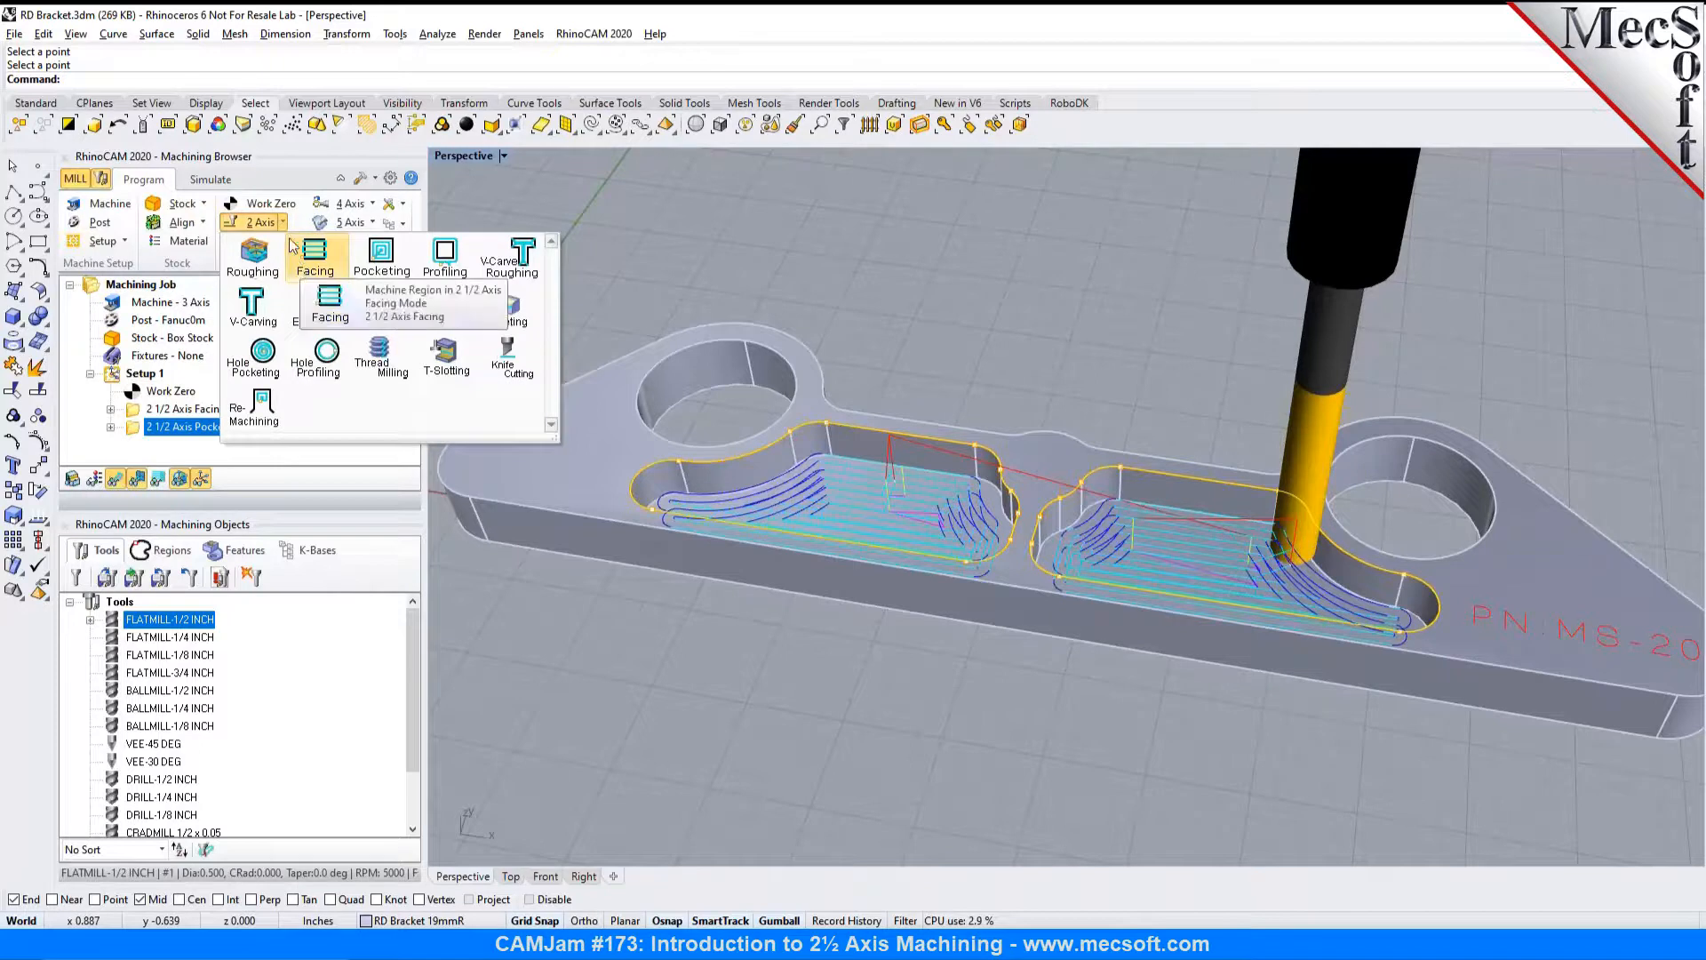
left_click(285, 224)
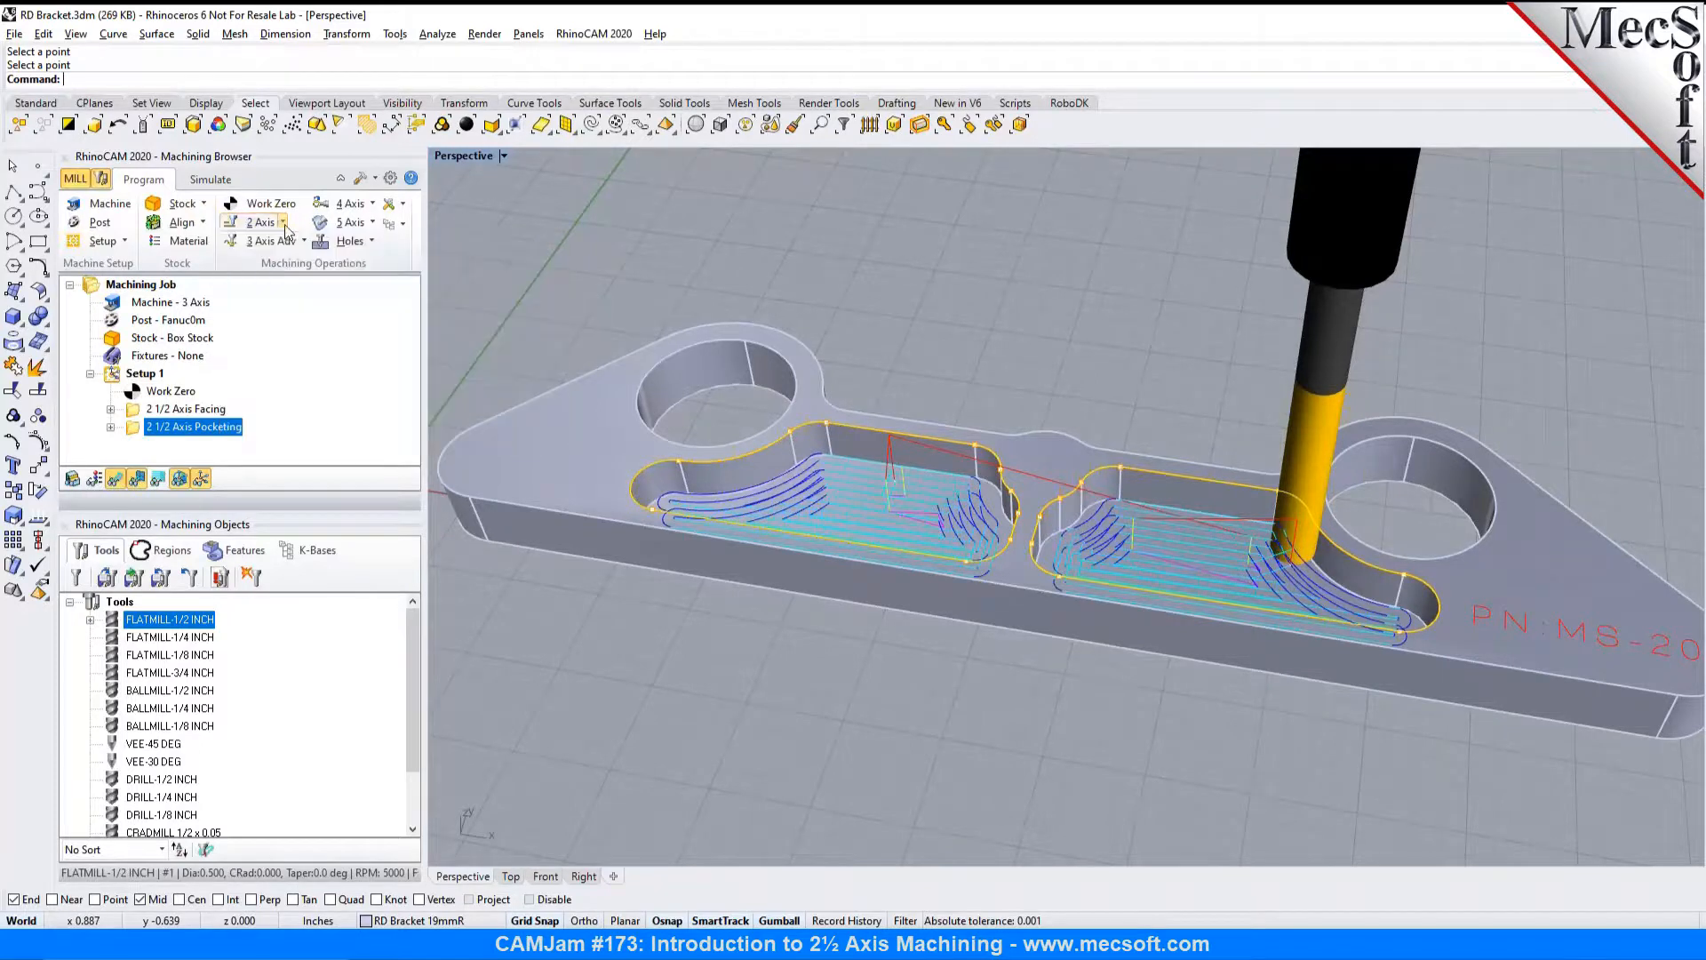
right_click(135, 434)
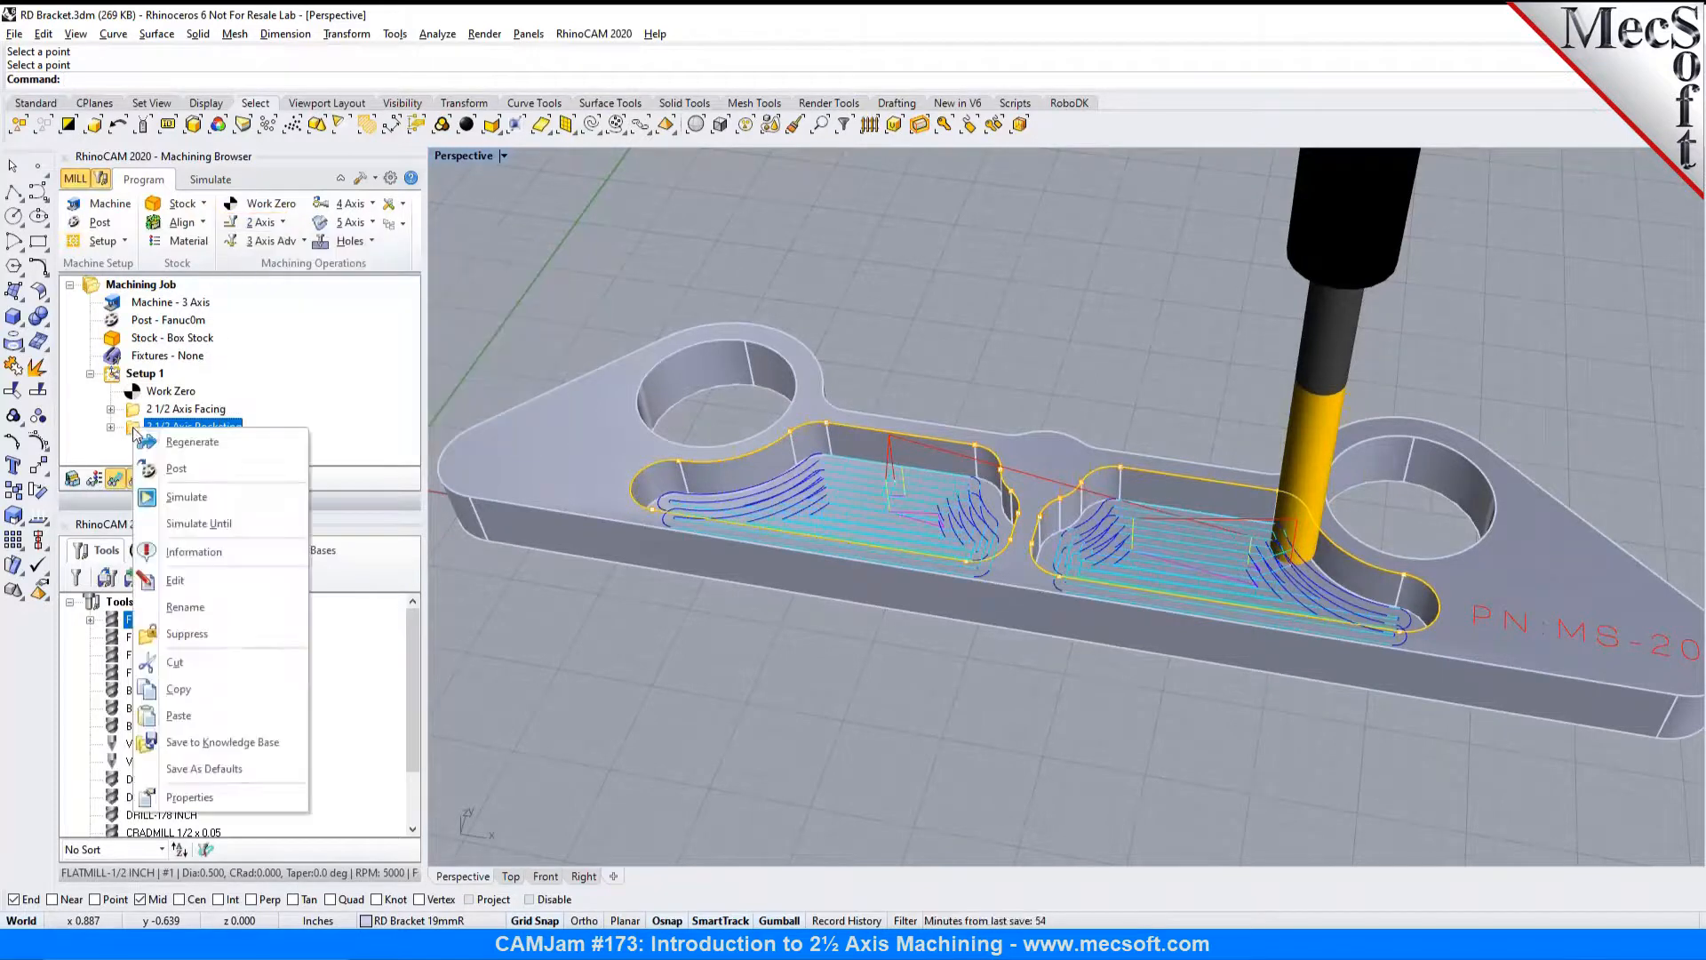
left_click(210, 690)
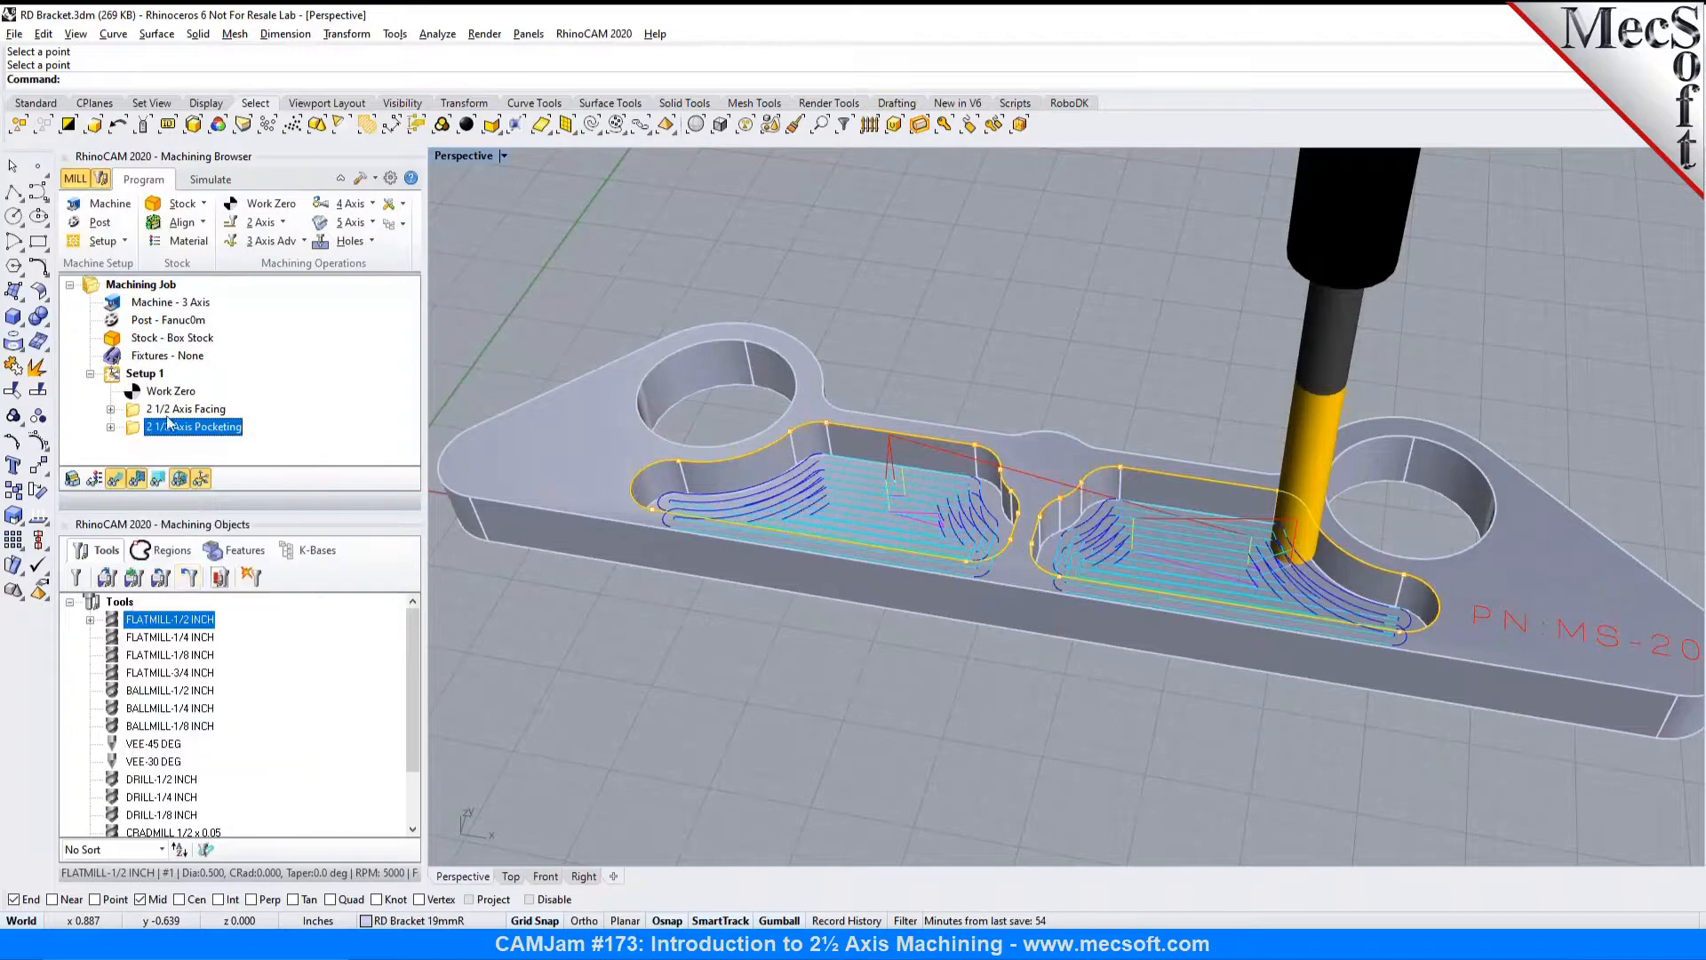
right_click(166, 426)
left_click(210, 711)
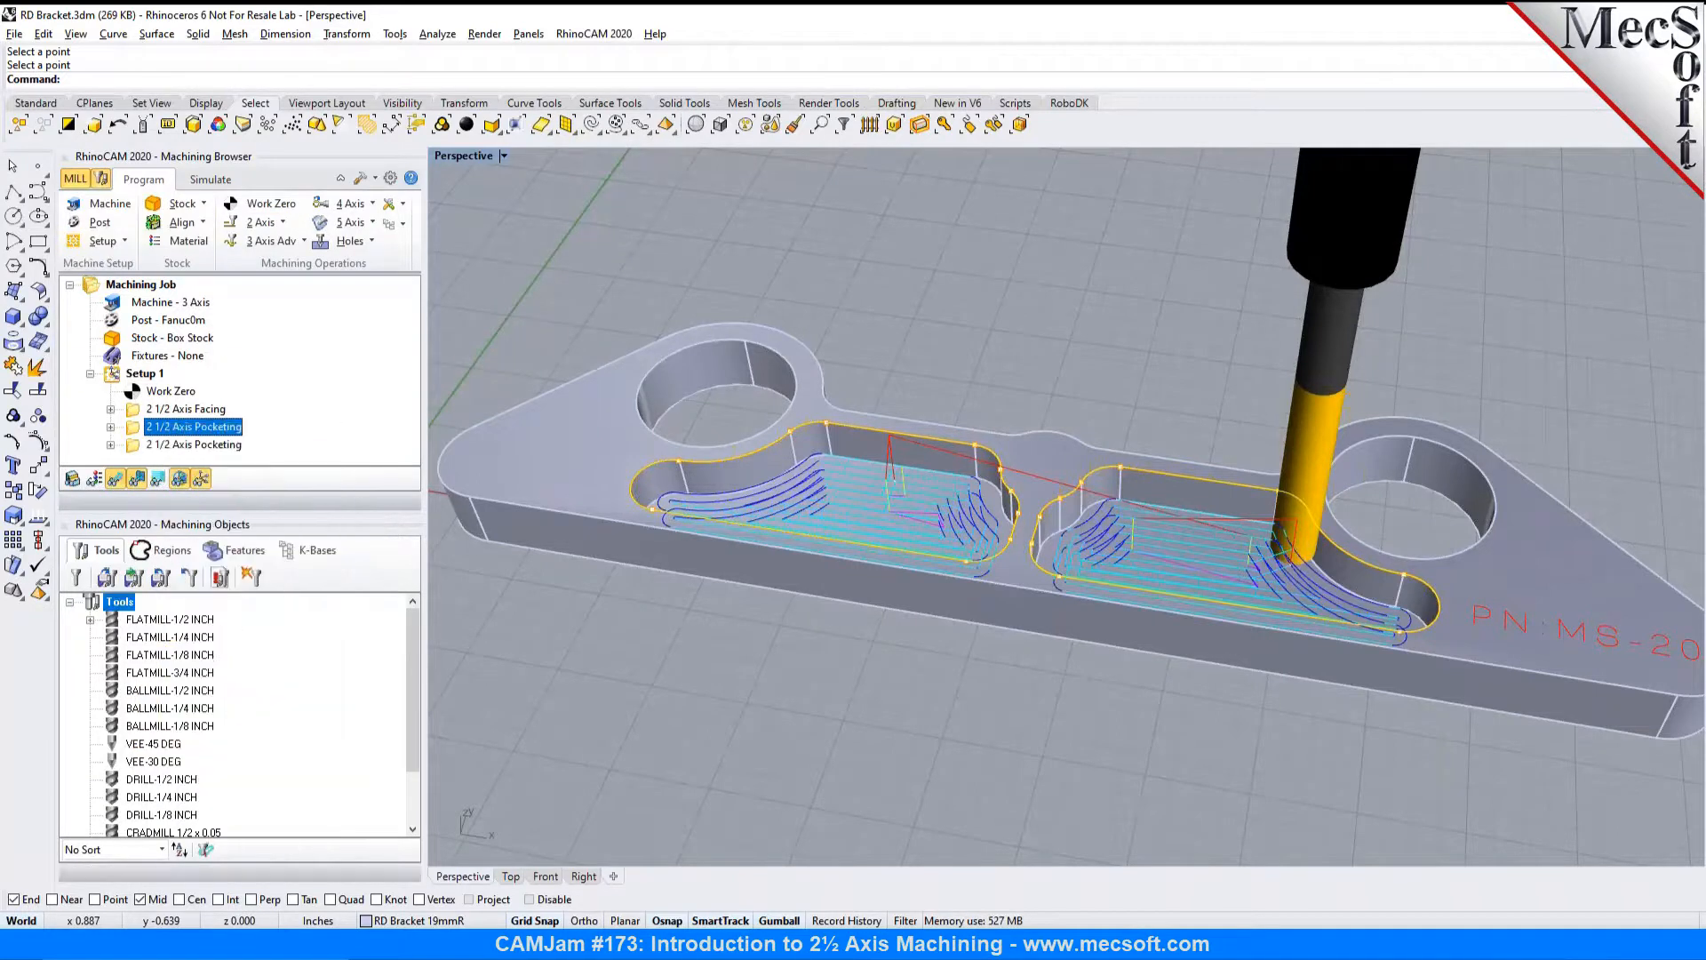
Step: Replace all part regions of the copied pocketing operation with the top edges of the two round holes
left_click(148, 449)
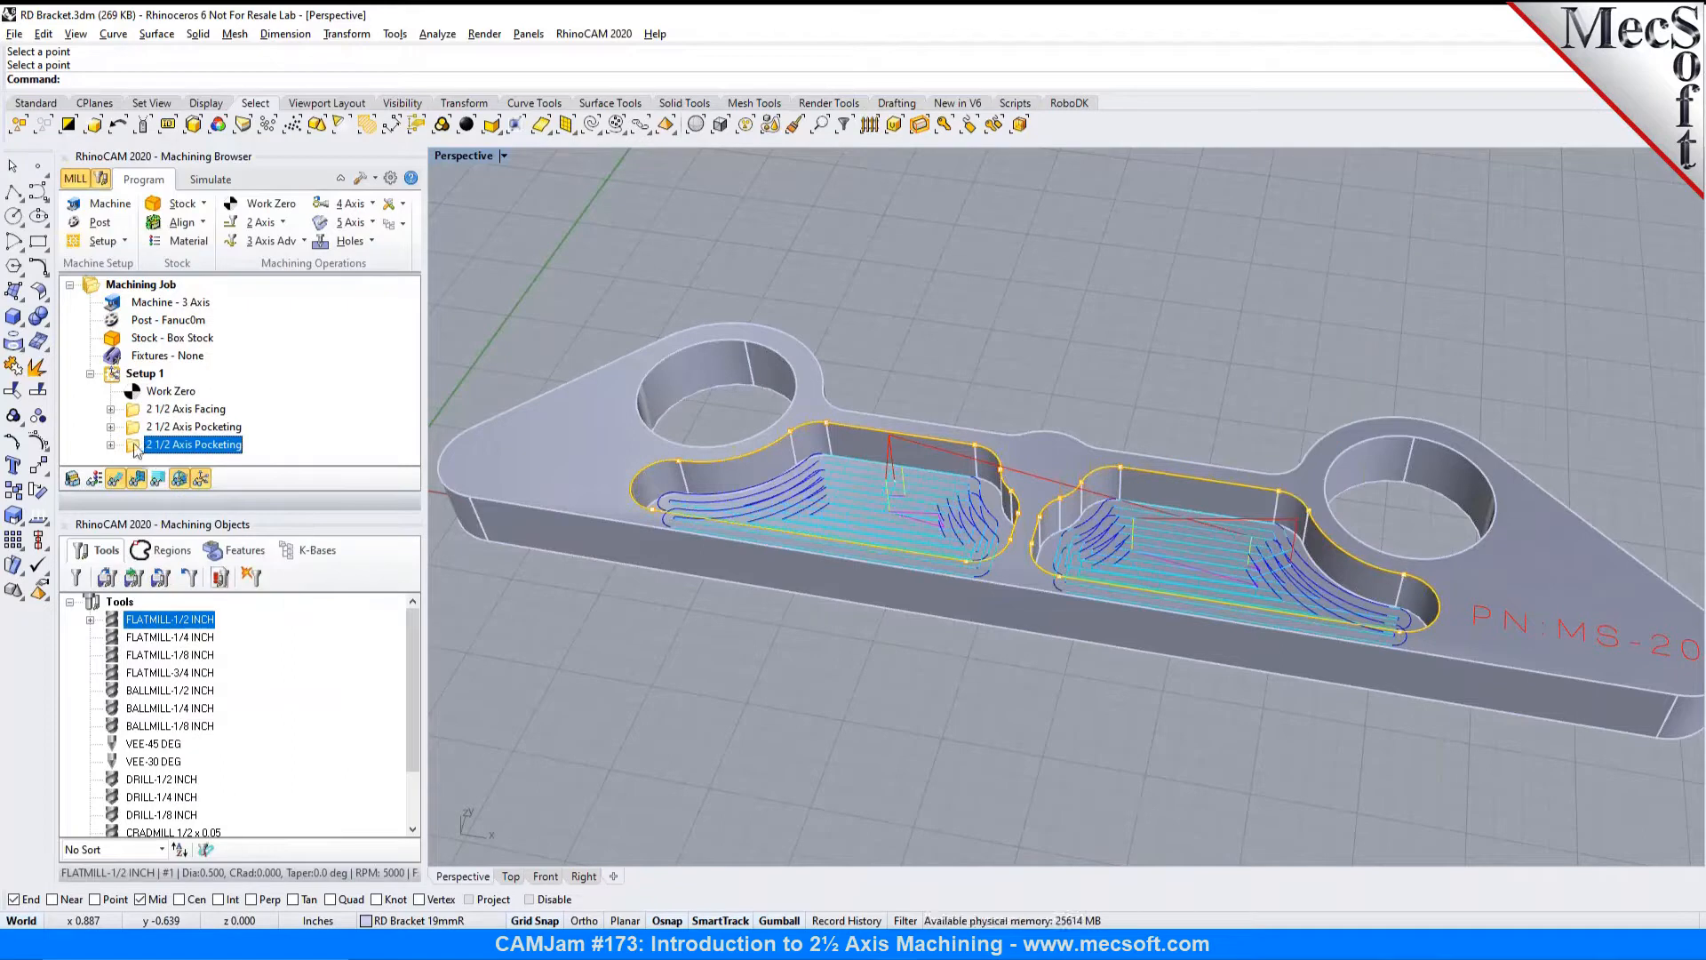
double_click(136, 449)
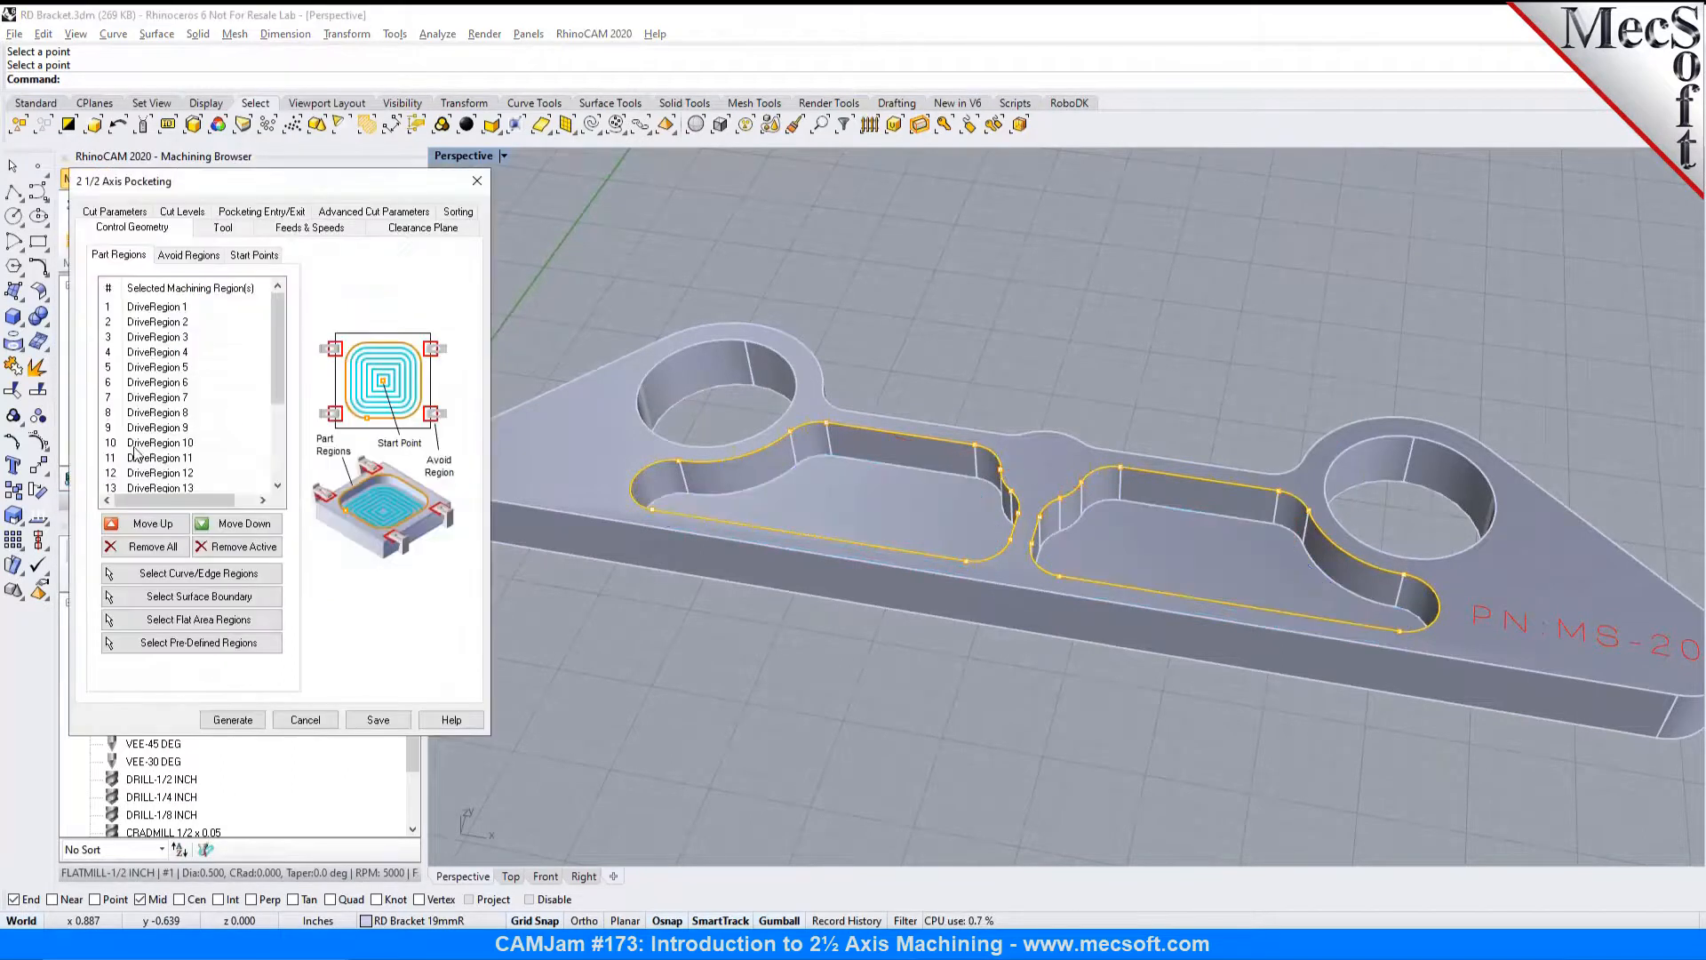
left_click(154, 549)
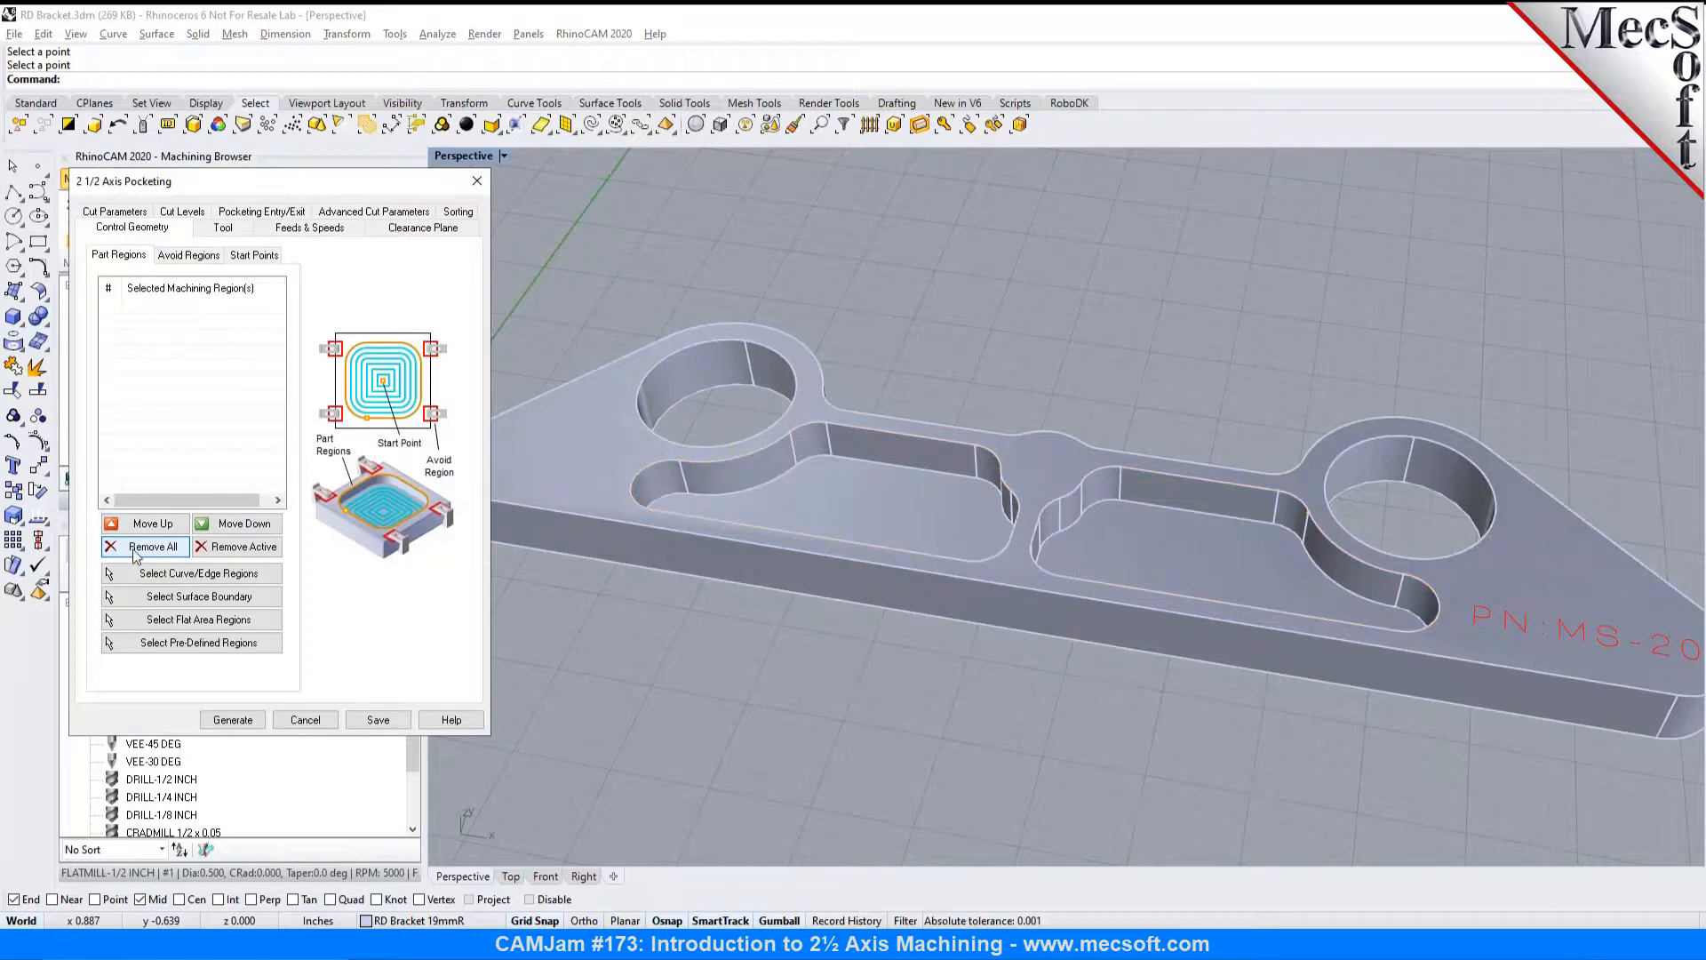
left_click(185, 576)
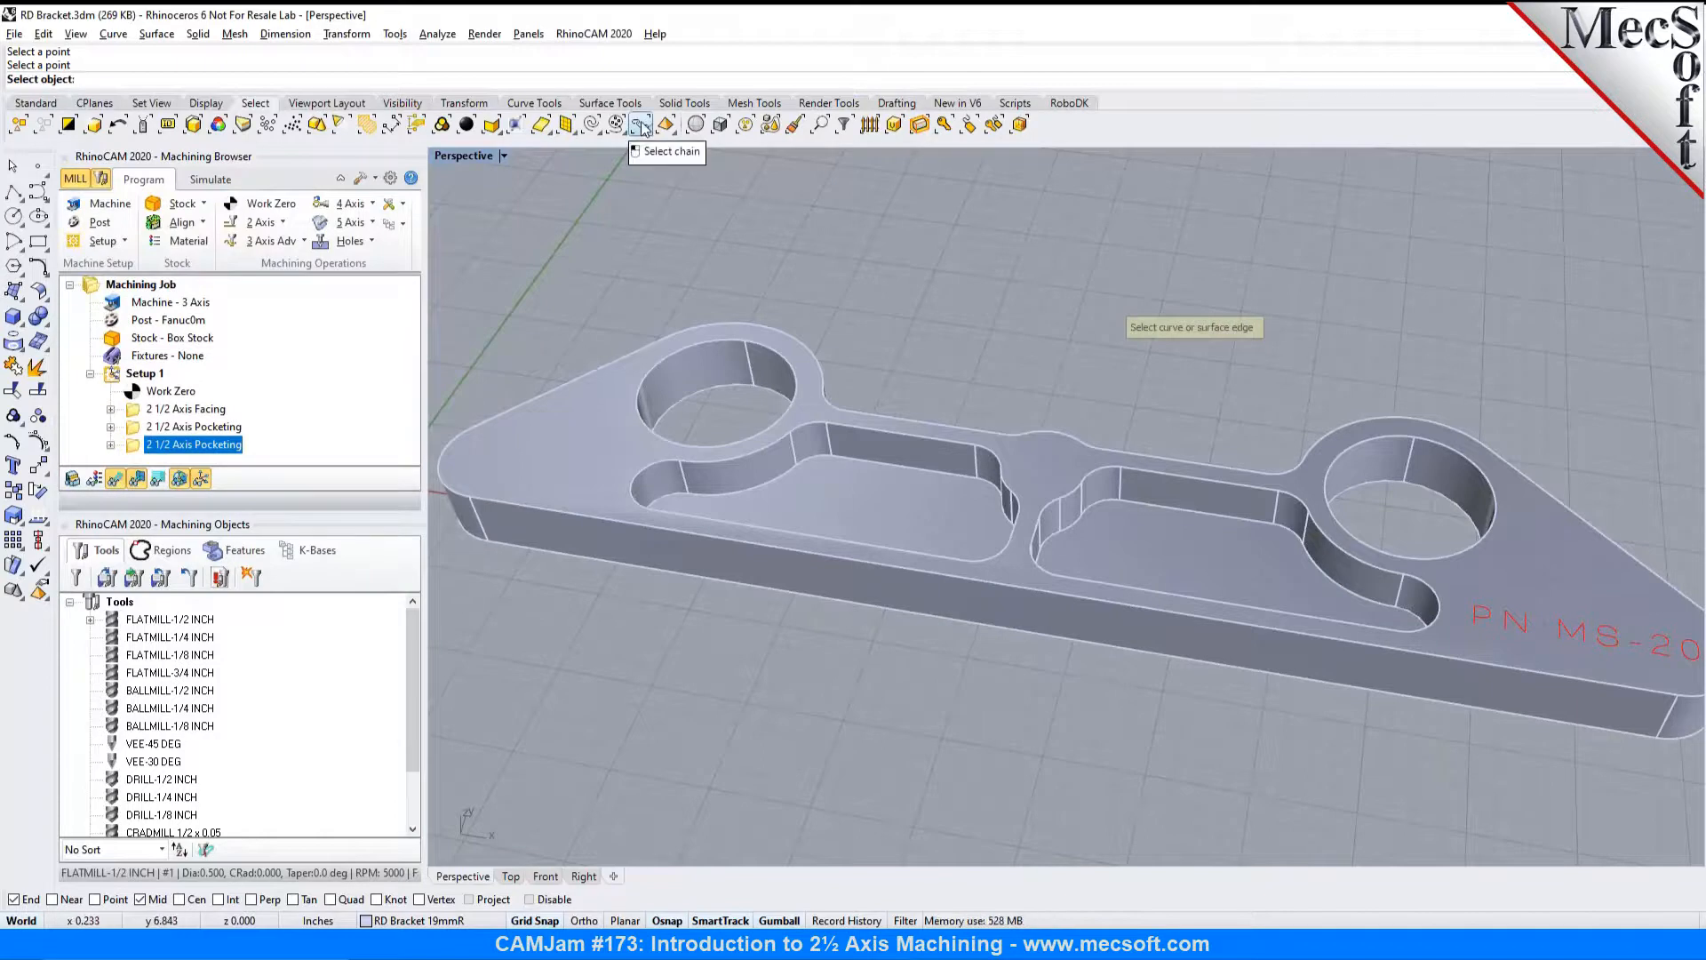
left_click(718, 341)
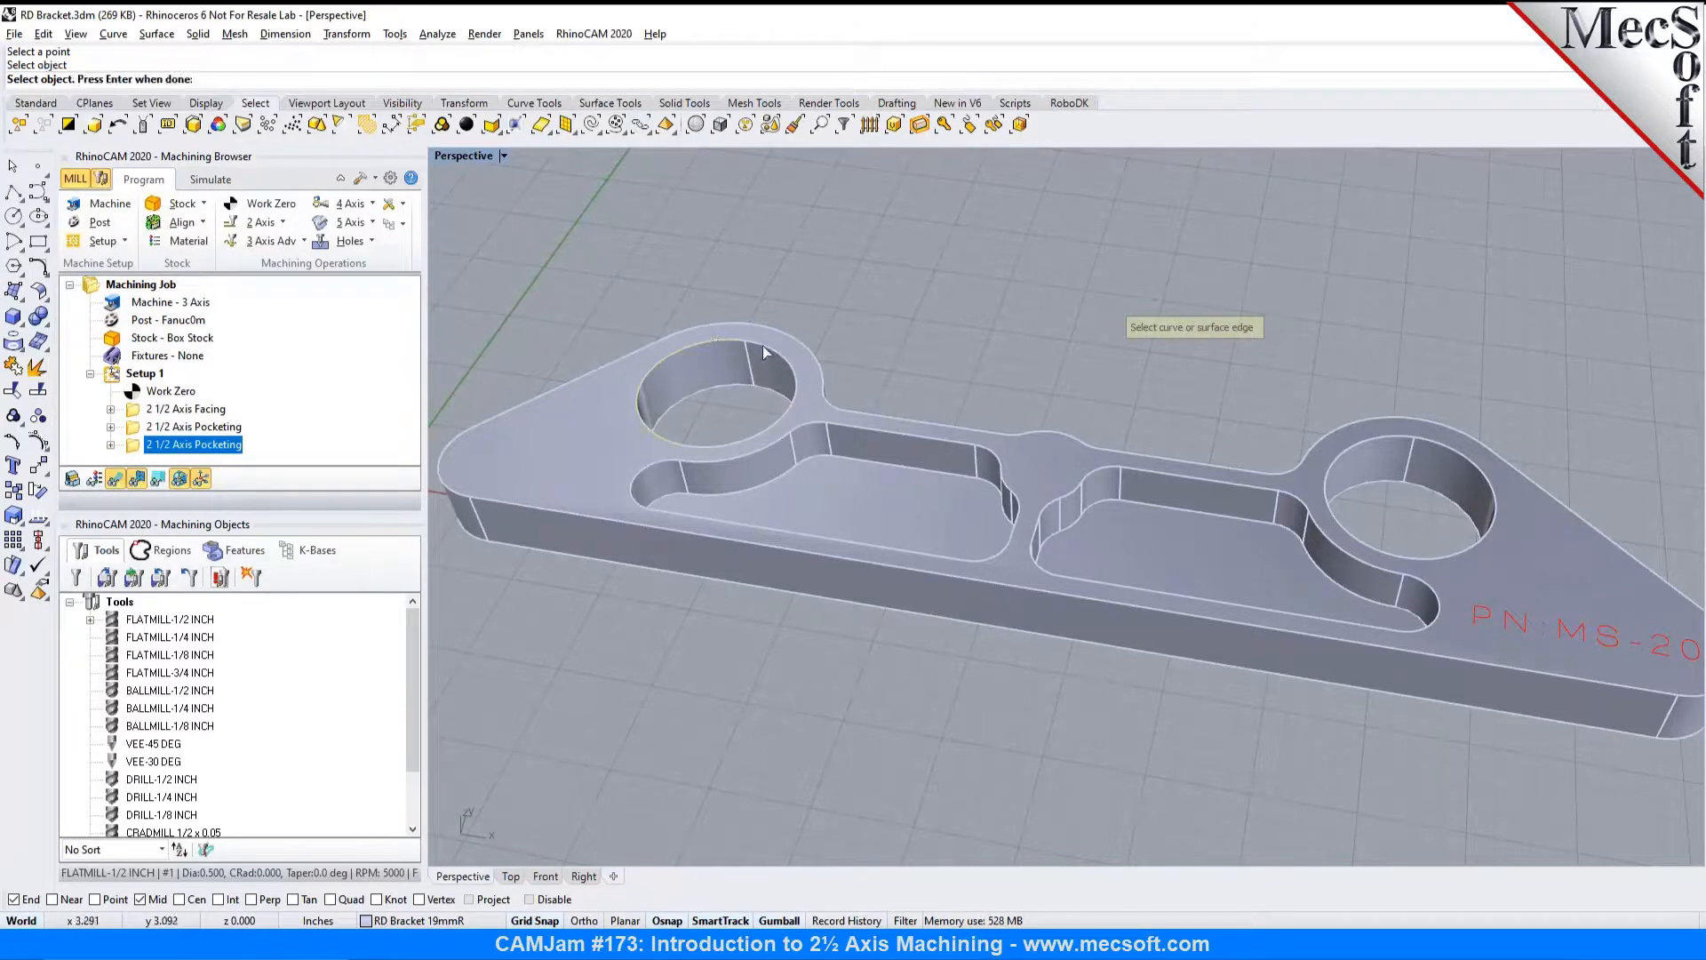
left_click(1357, 445)
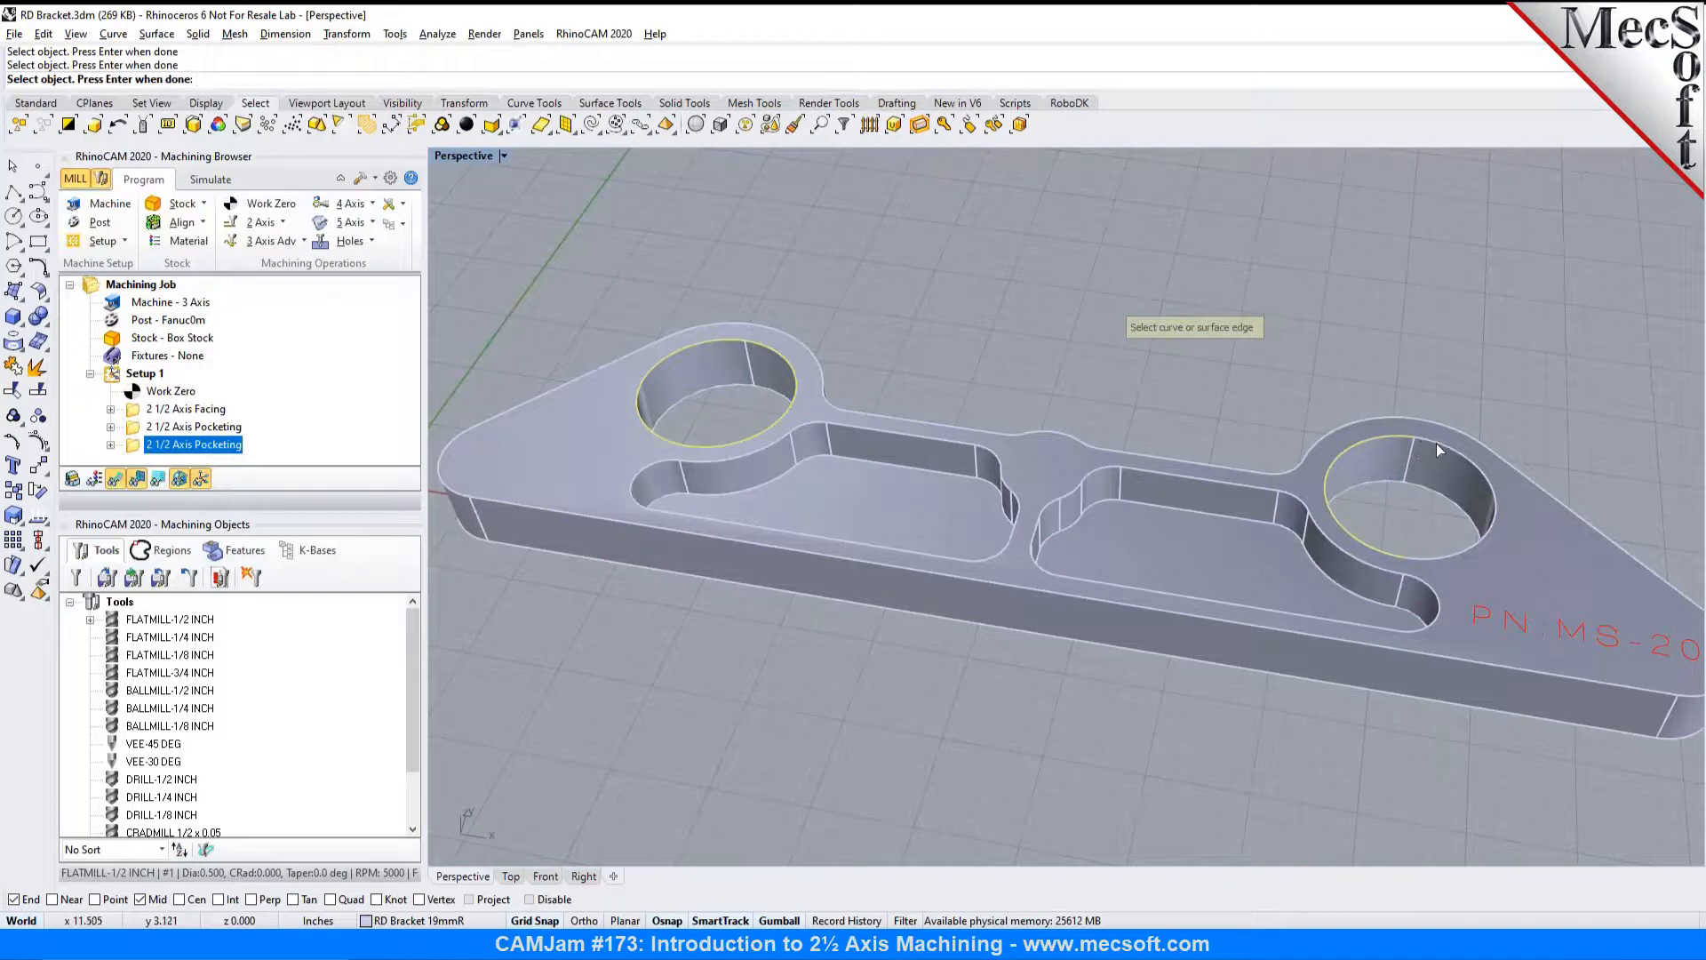
key("Return")
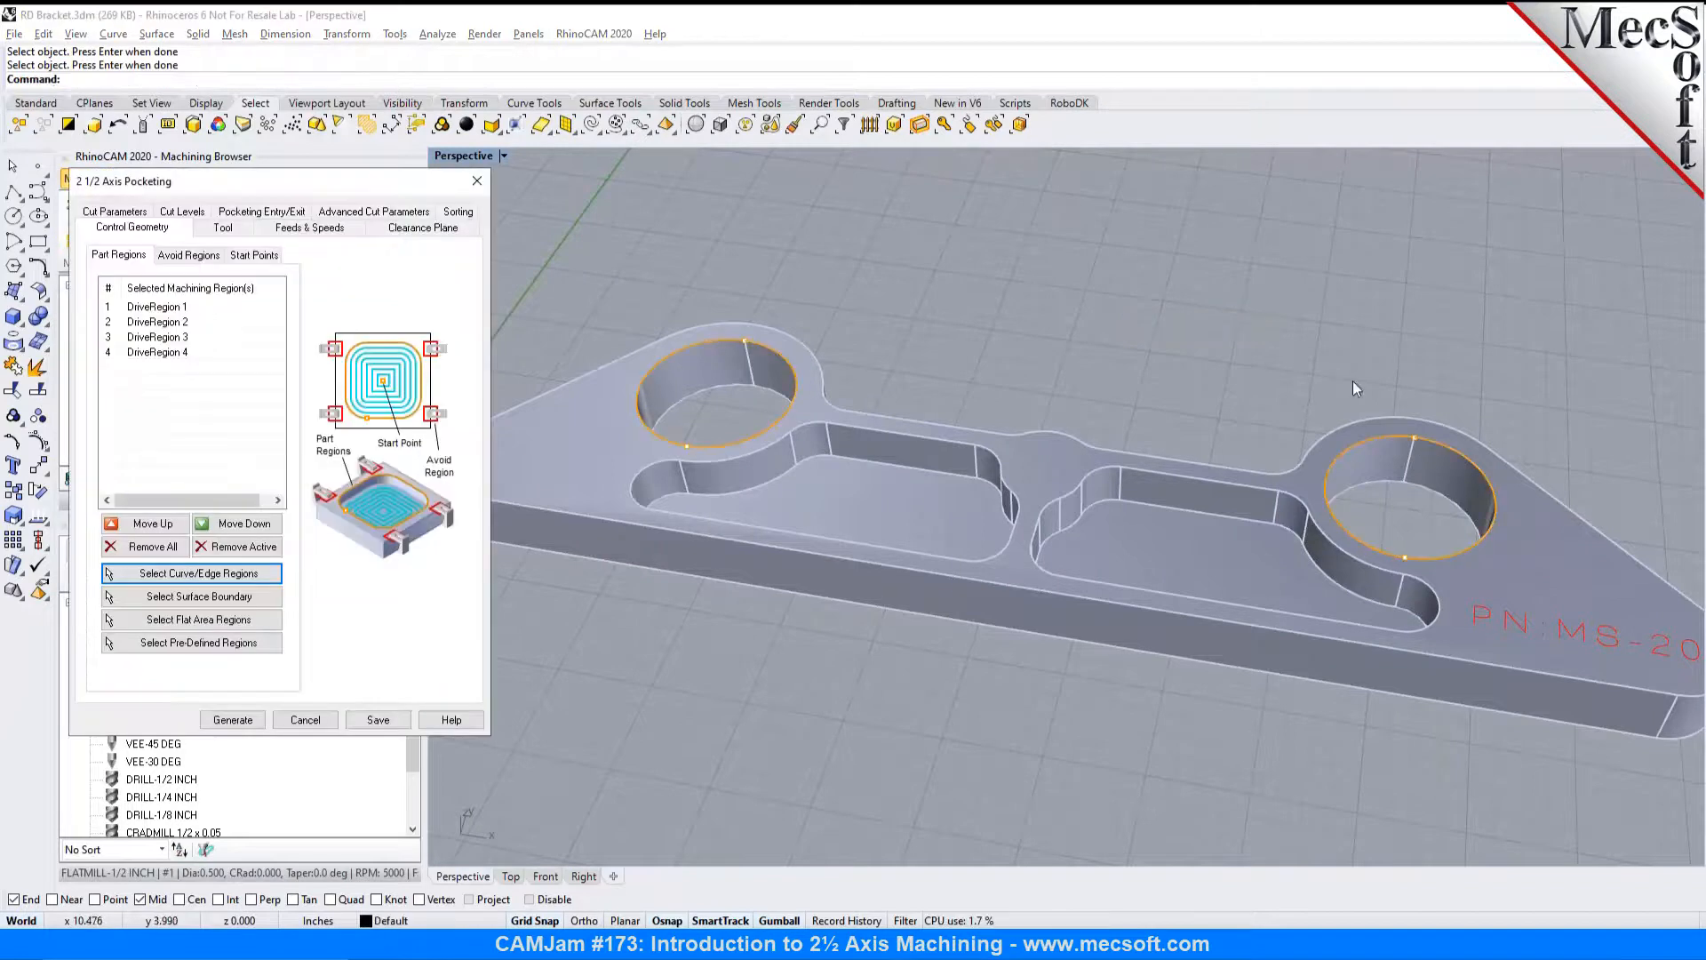
Step: Set the total cut depth to 0.748031 from two picked points on the hole wall, and the rough depth per cut to 0.299213
left_click(223, 227)
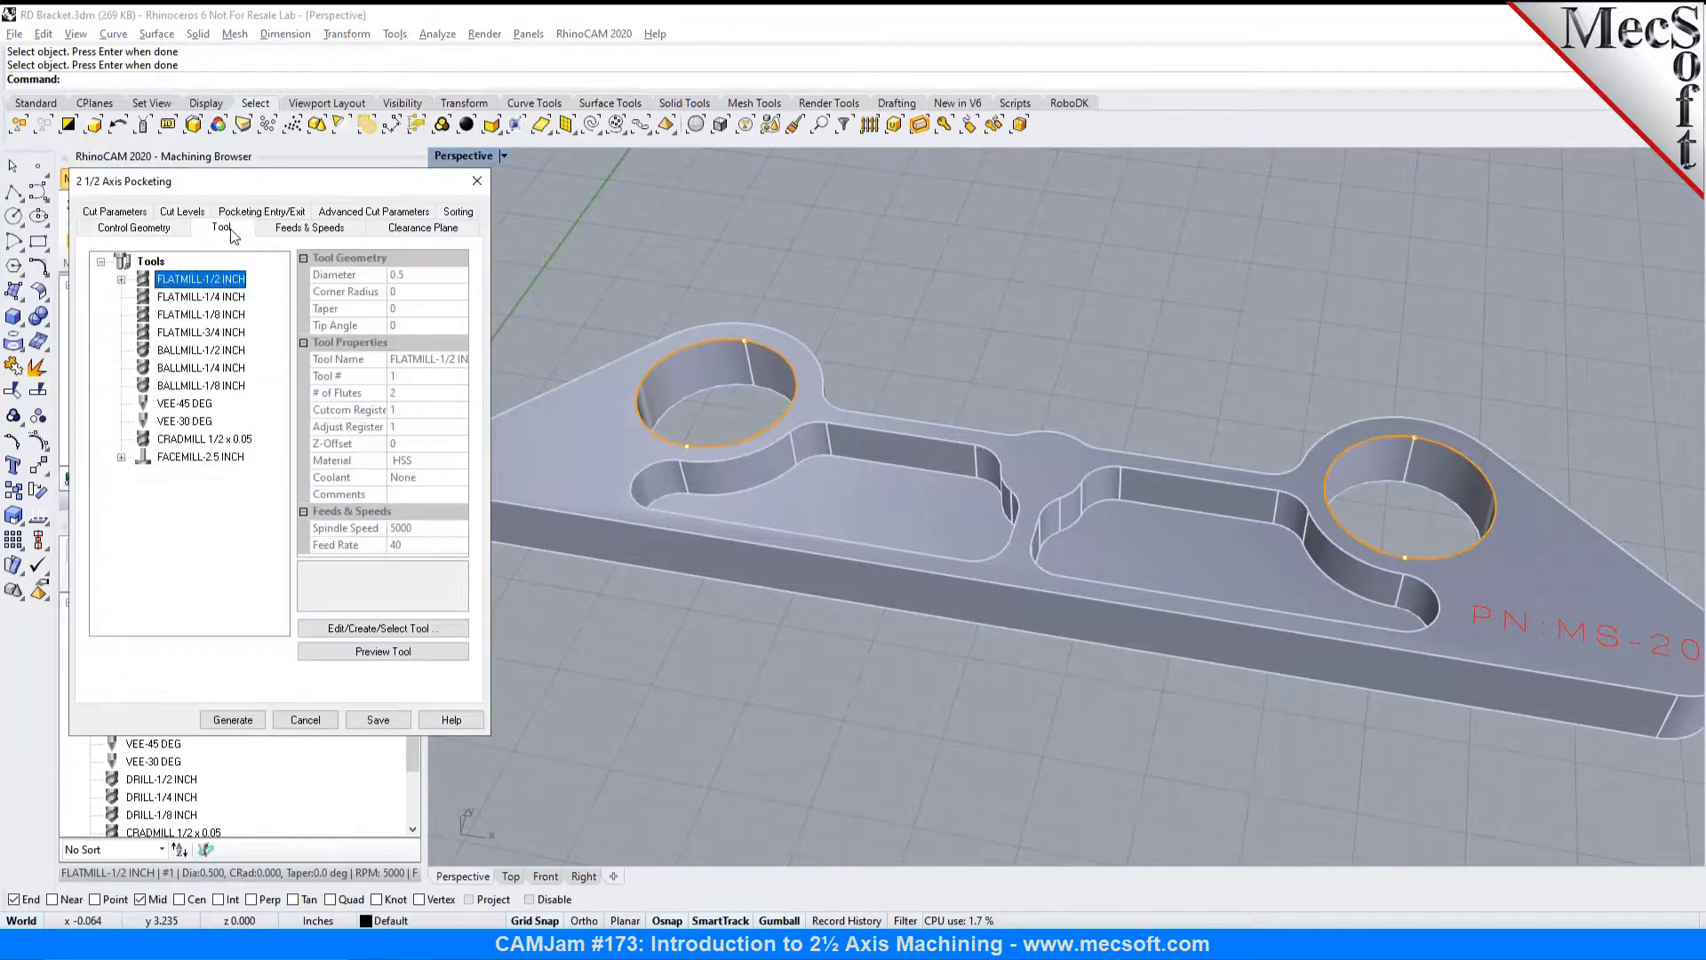
left_click(182, 212)
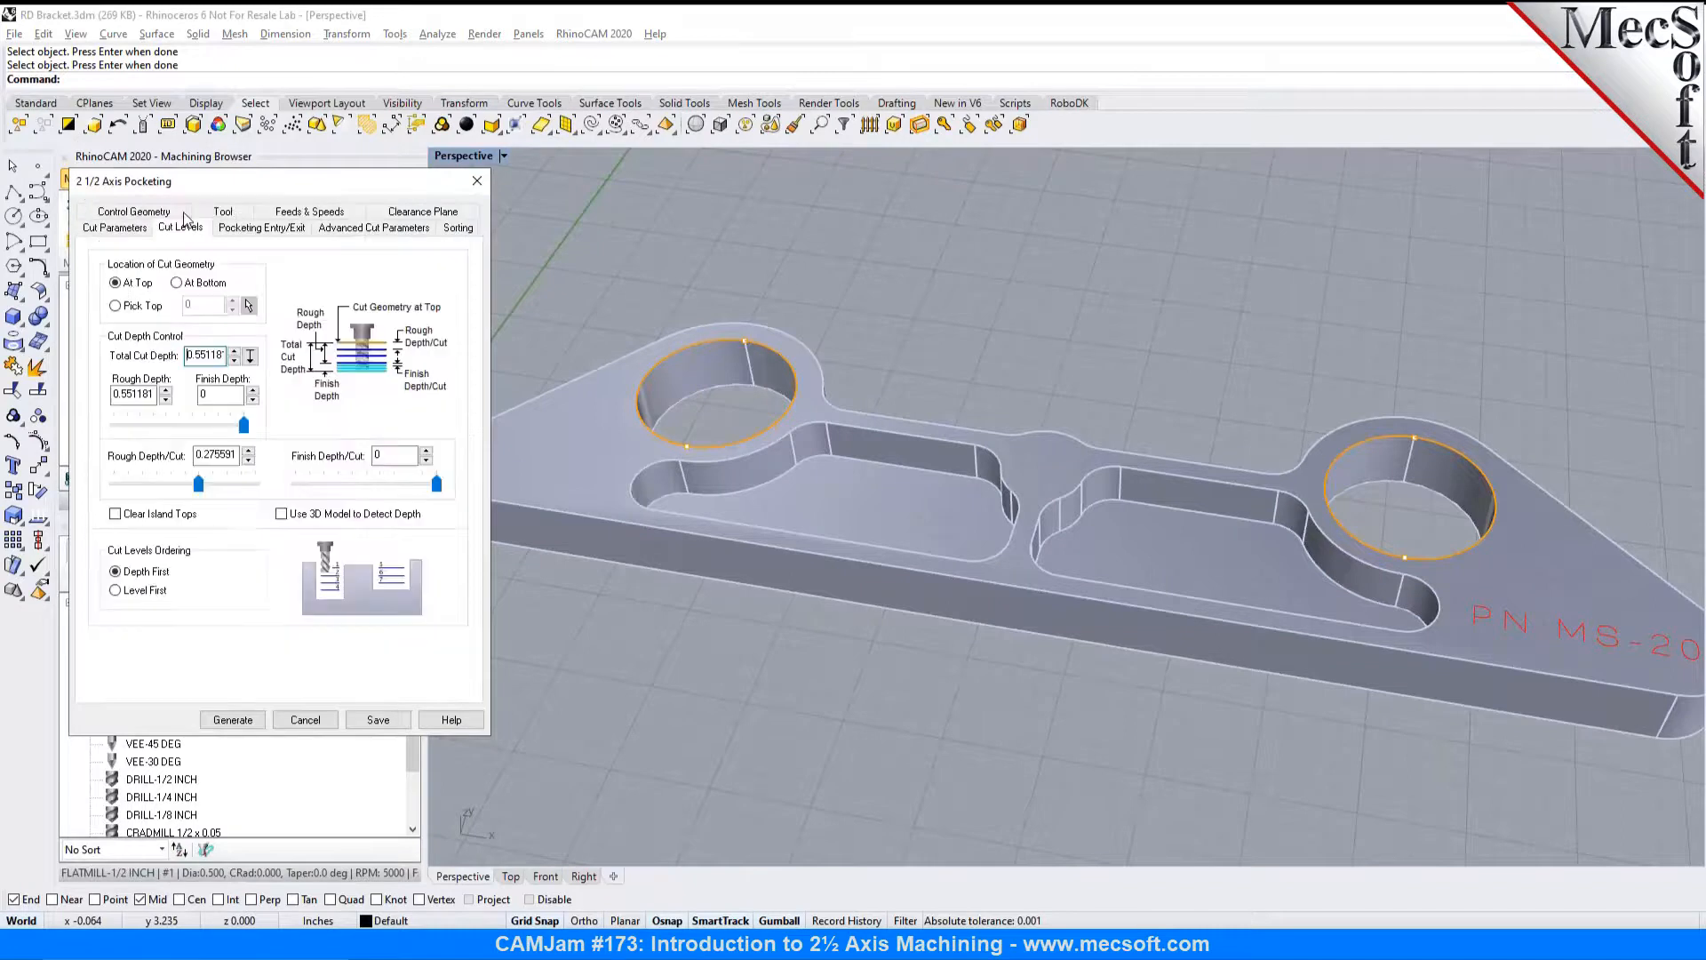
left_click(254, 363)
left_click(751, 365)
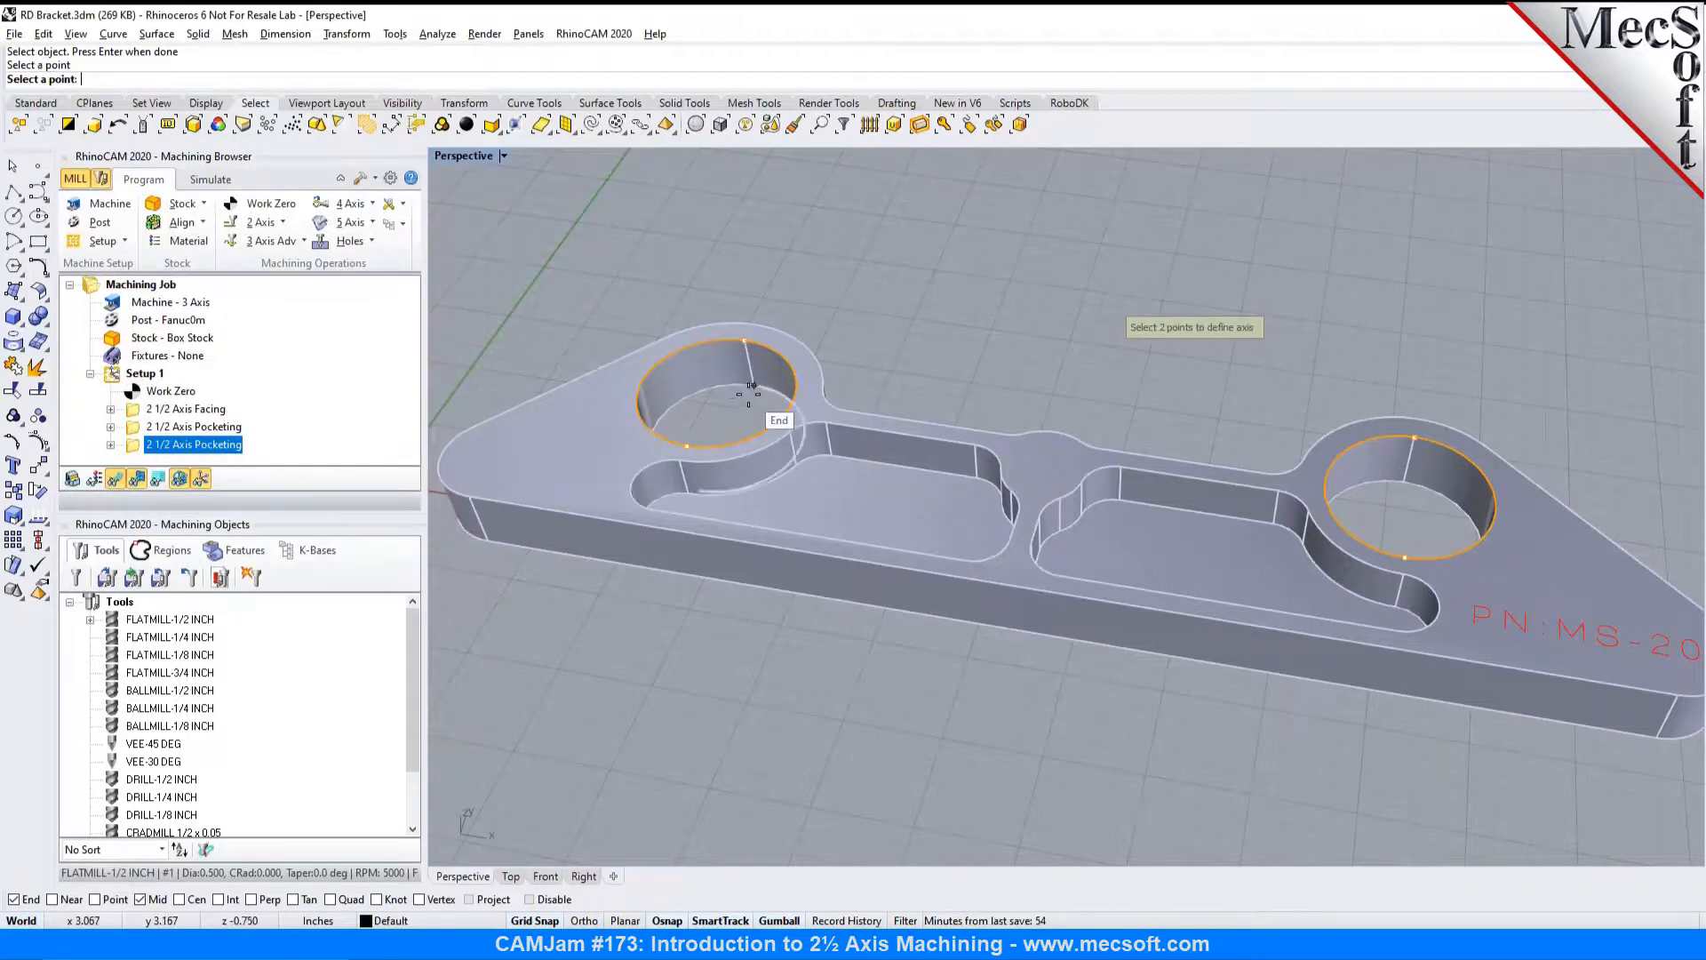
left_click(754, 398)
left_click_drag(199, 487, 176, 494)
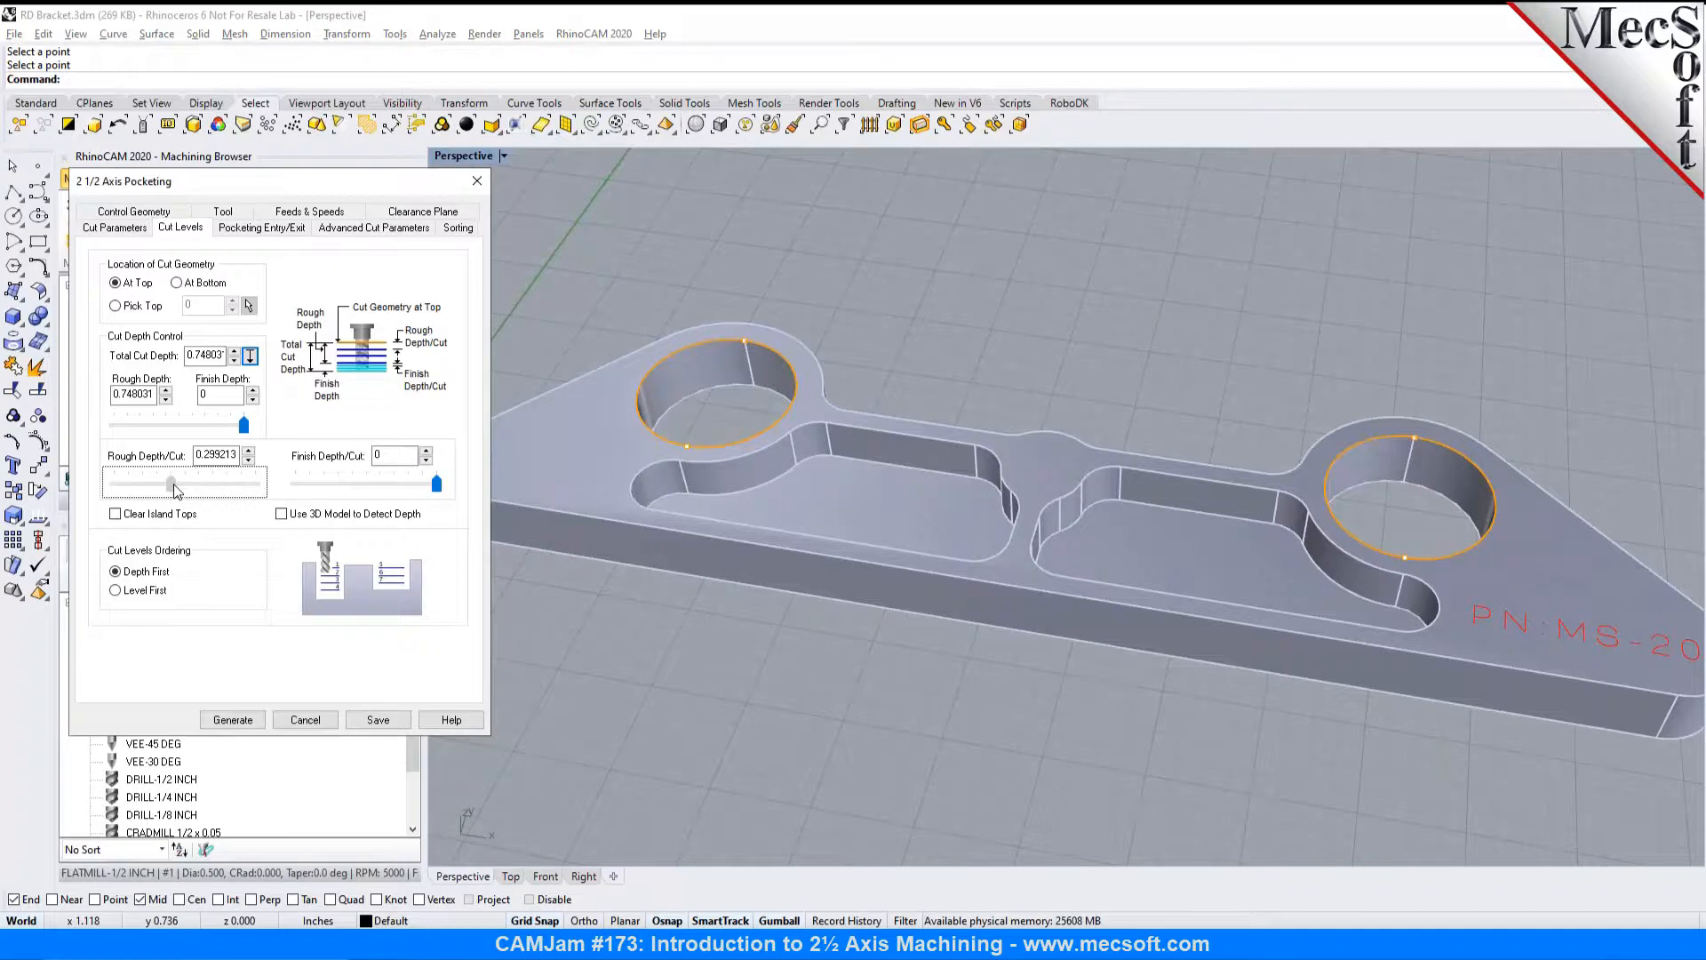
Step: Generate the pocketing toolpath for the two round holes and examine its cut levels from the side and above
left_click(237, 720)
right_click_drag(739, 681, 745, 557)
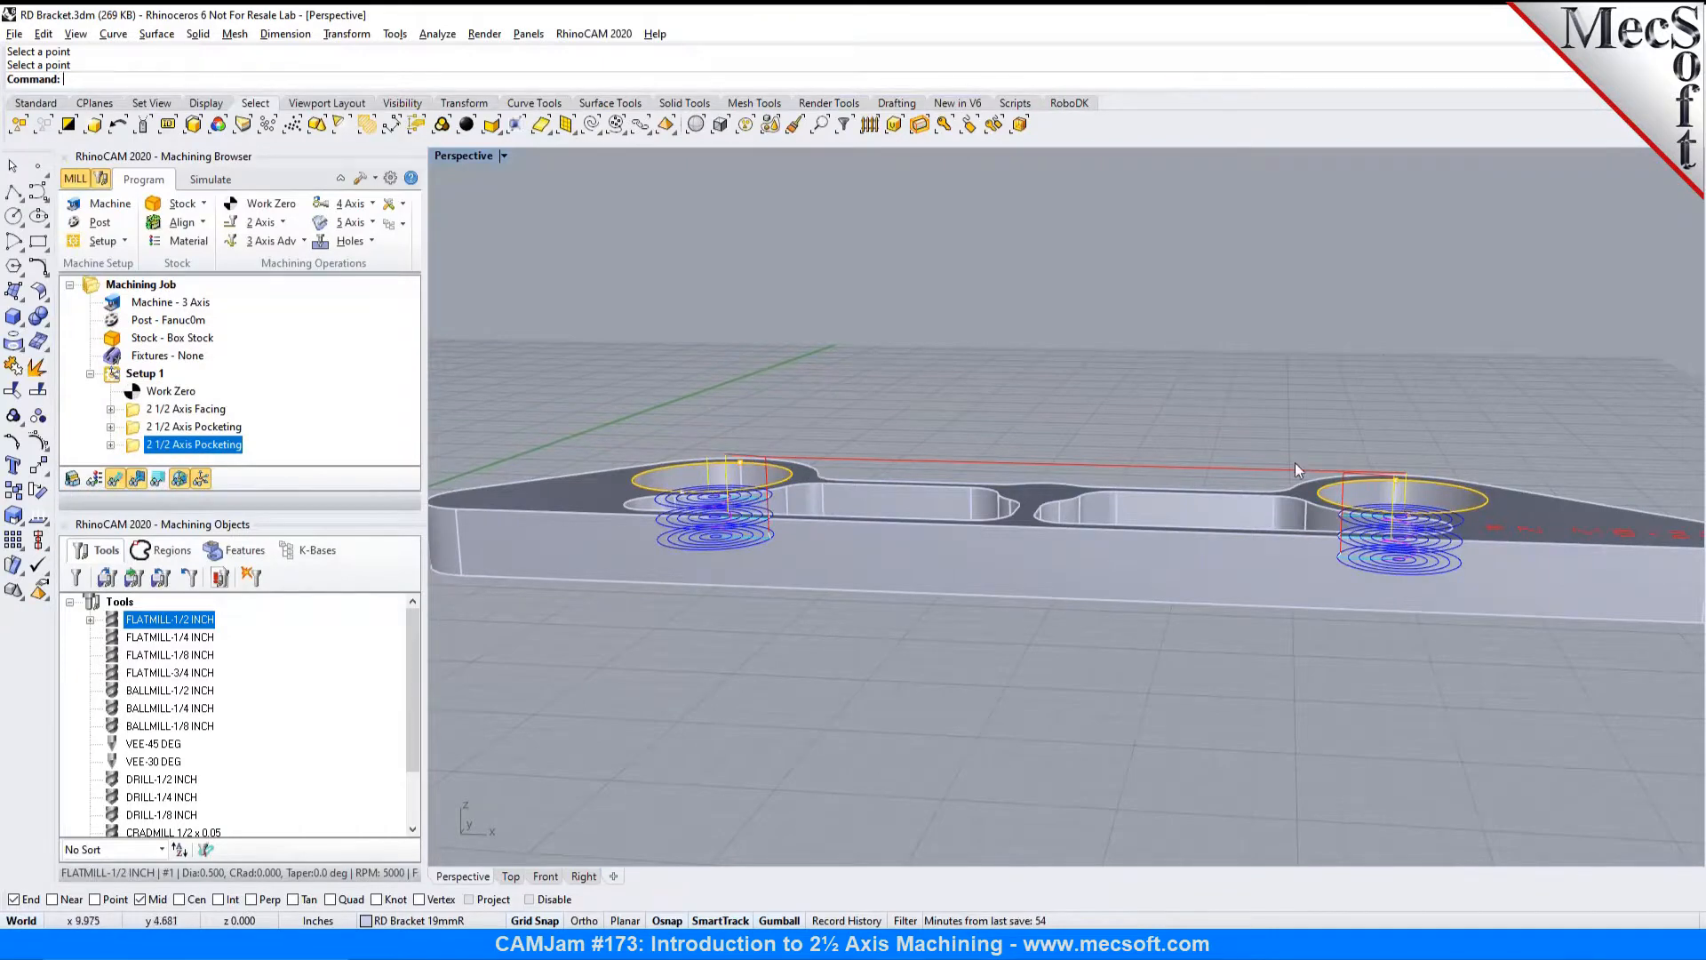
right_click_drag(954, 440, 906, 536)
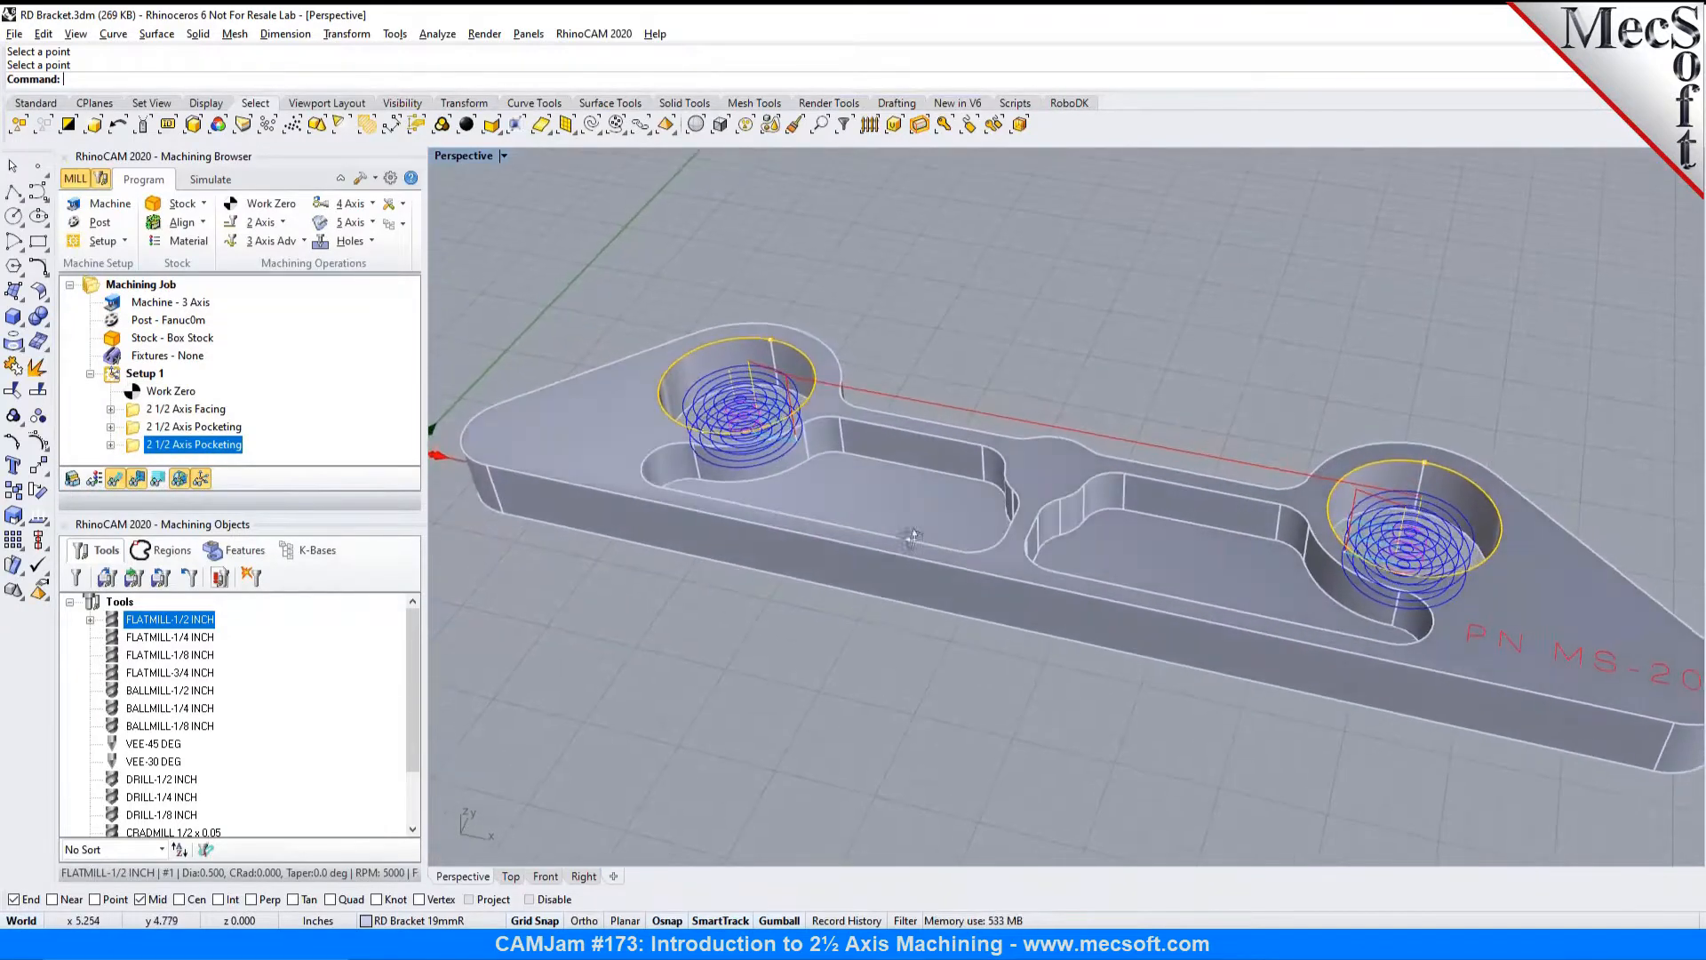
Step: Simulate the material removal of the pocketing operation for the two round holes, and return to programming
left_click(190, 182)
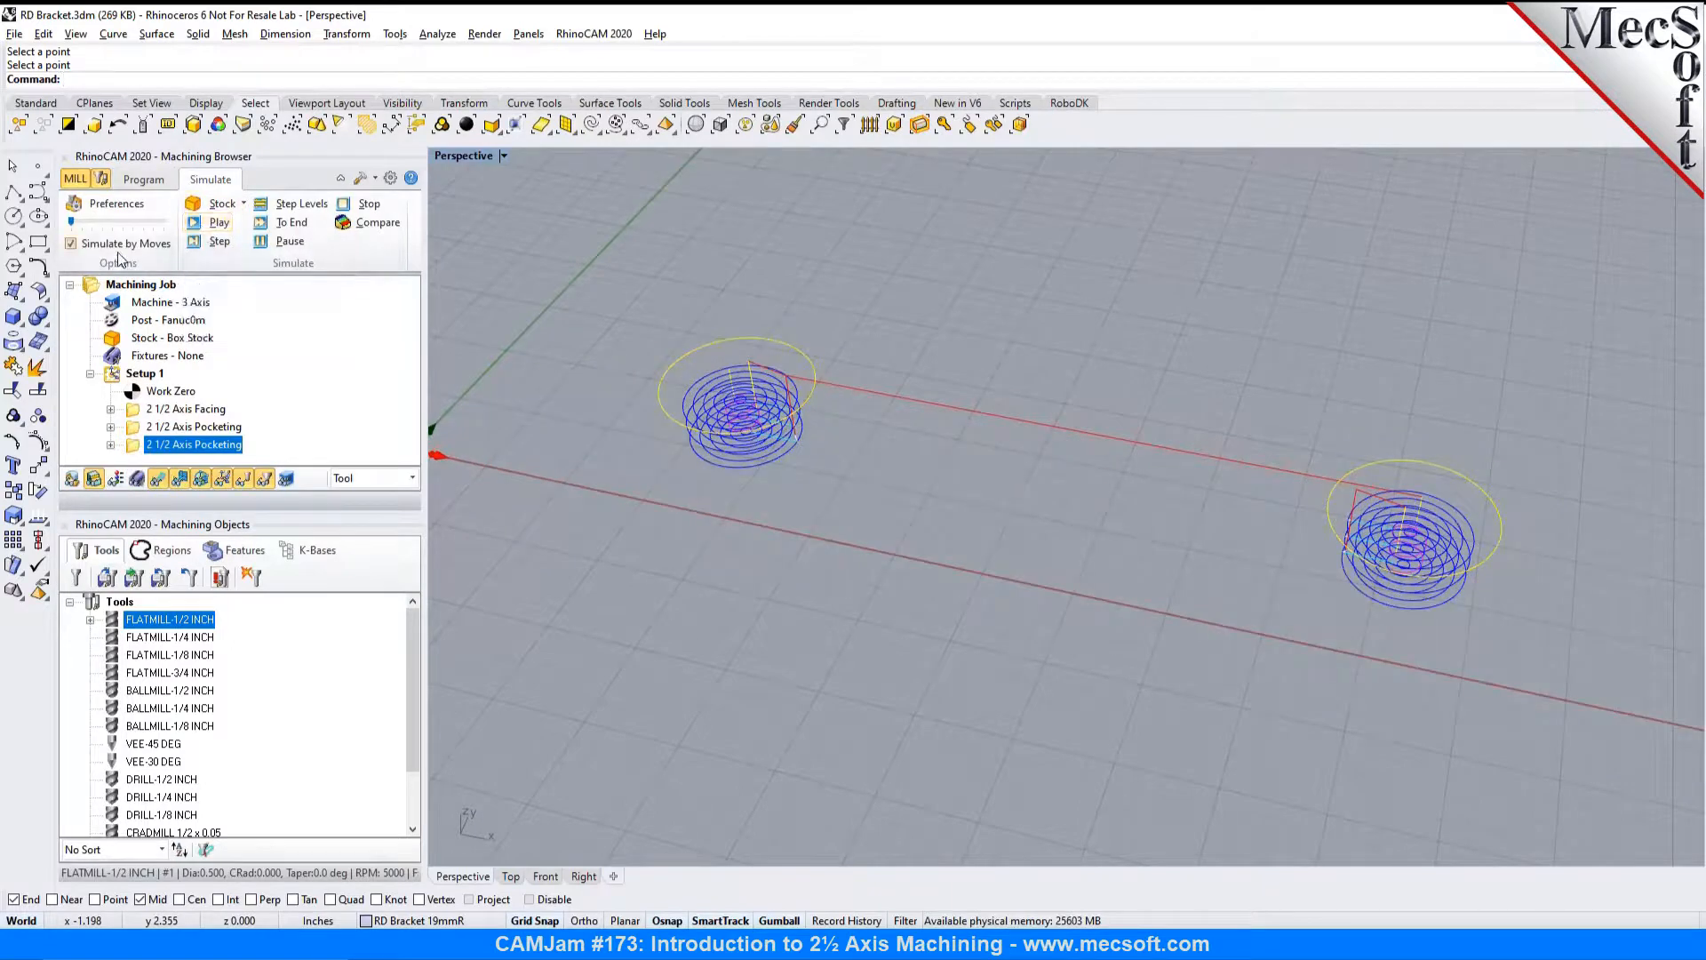
left_click(205, 224)
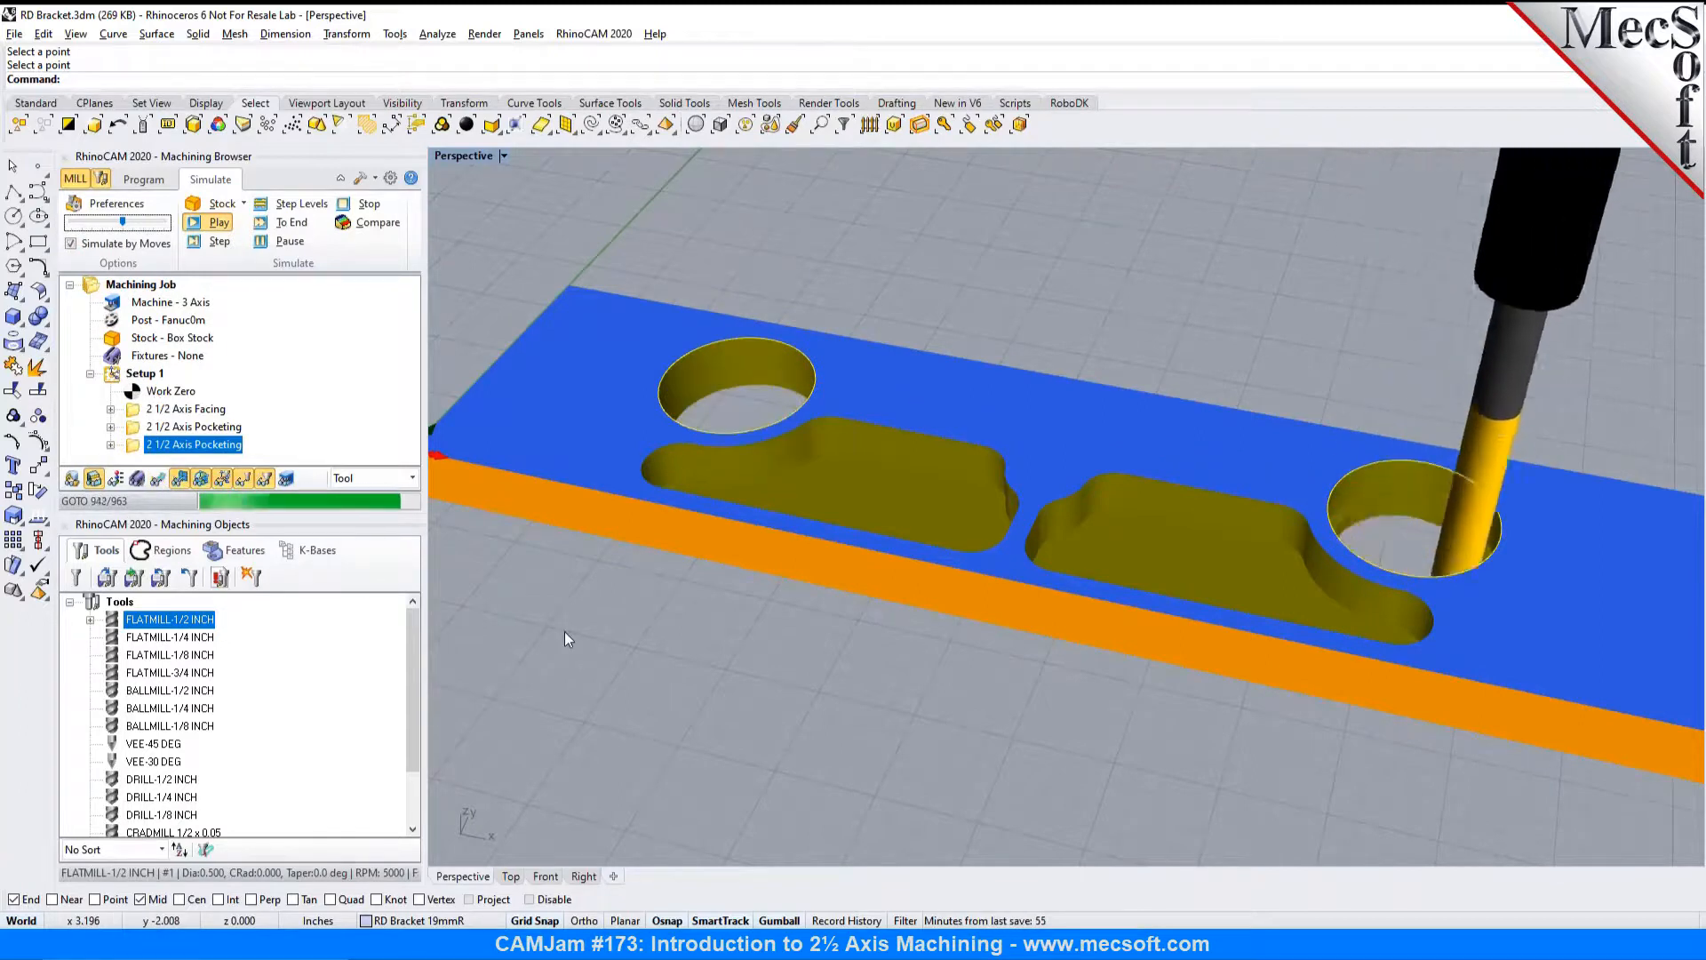
left_click(144, 179)
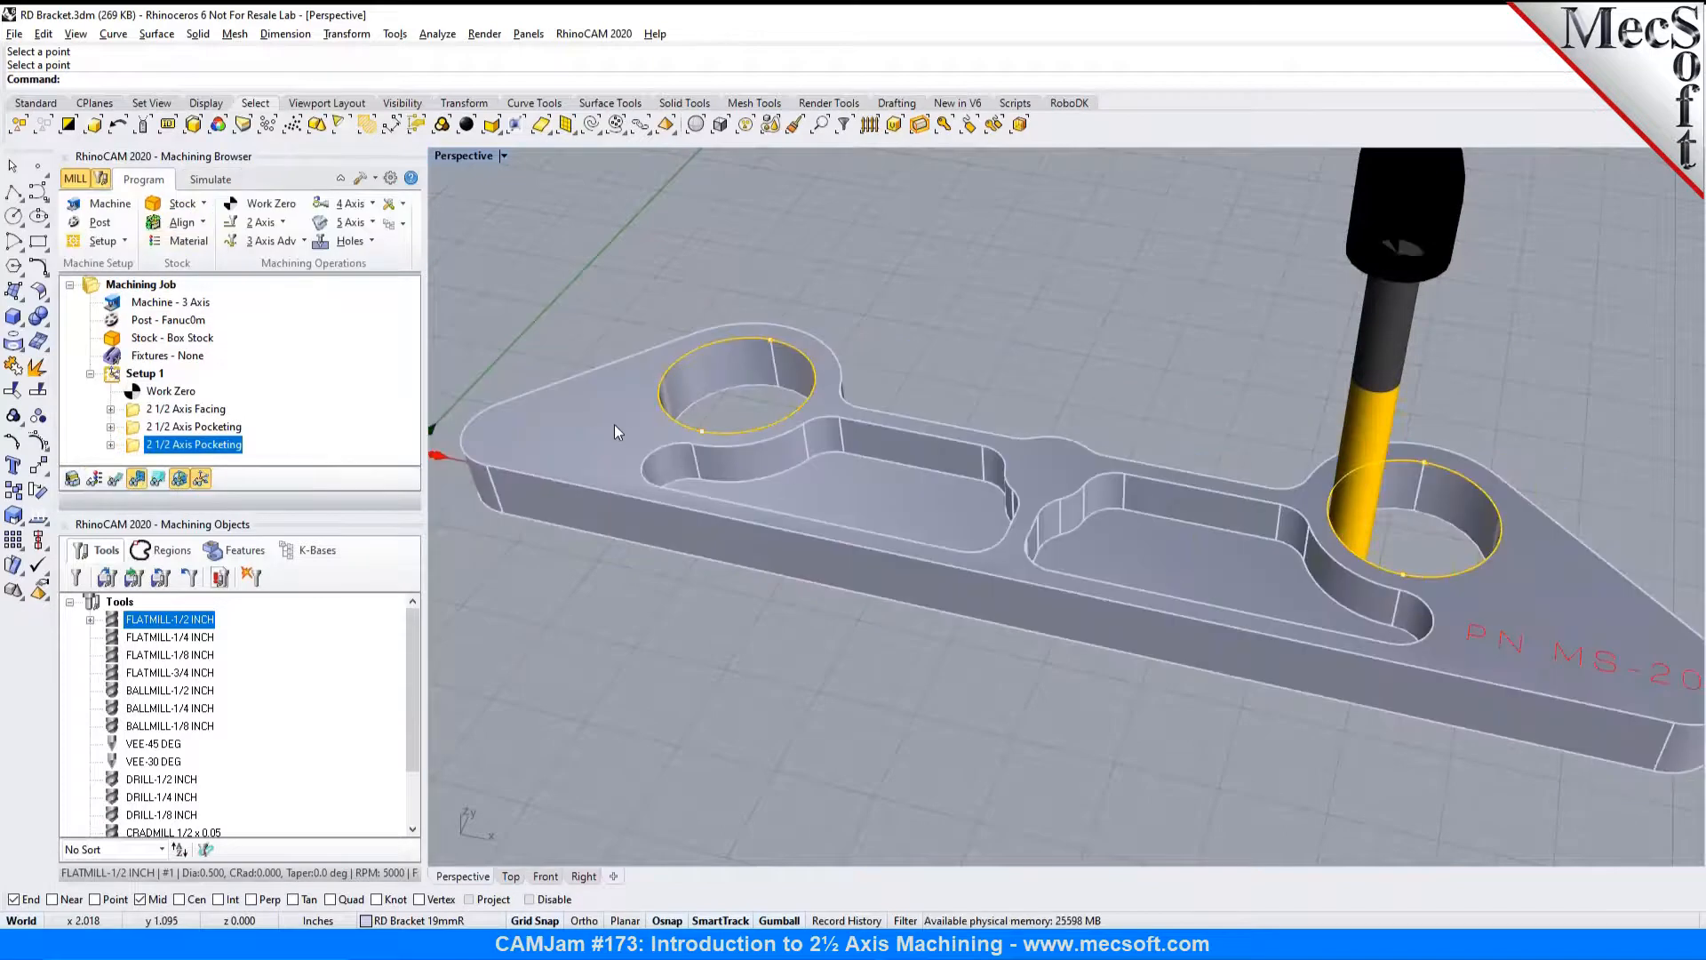
Step: Create a 2½ axis Engraving operation for the part number text on the bracket's top face
scroll(753, 443, "down", 3)
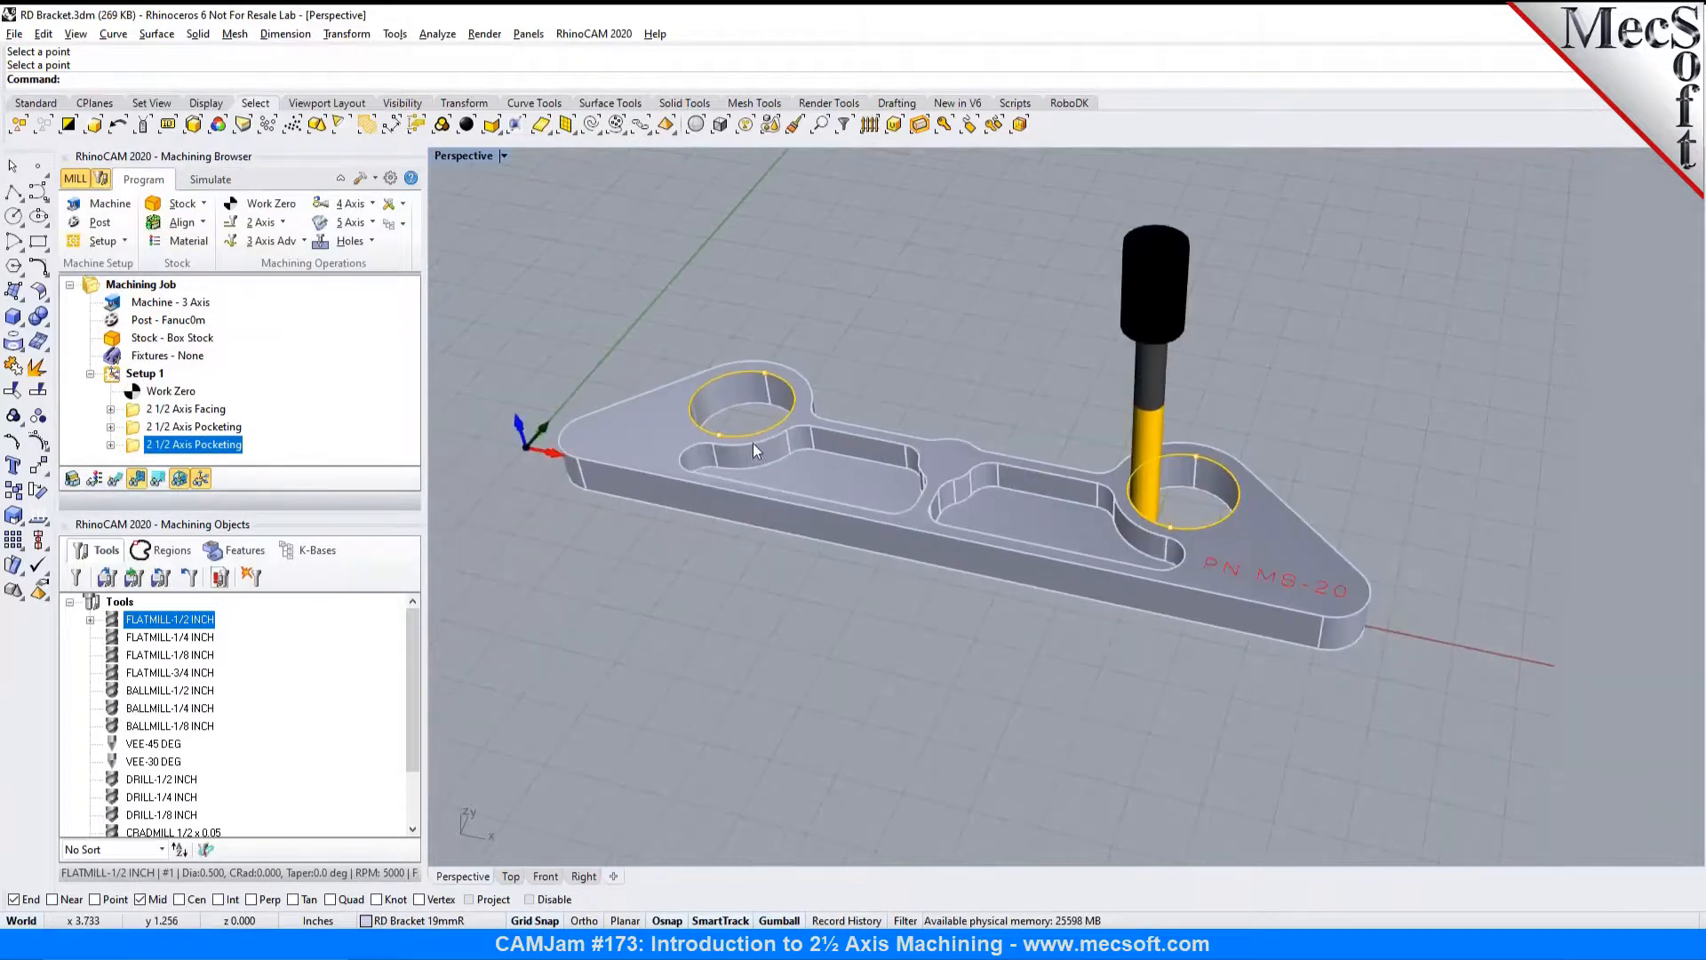
scroll(1306, 542, "up", 2)
scroll(1262, 572, "up", 2)
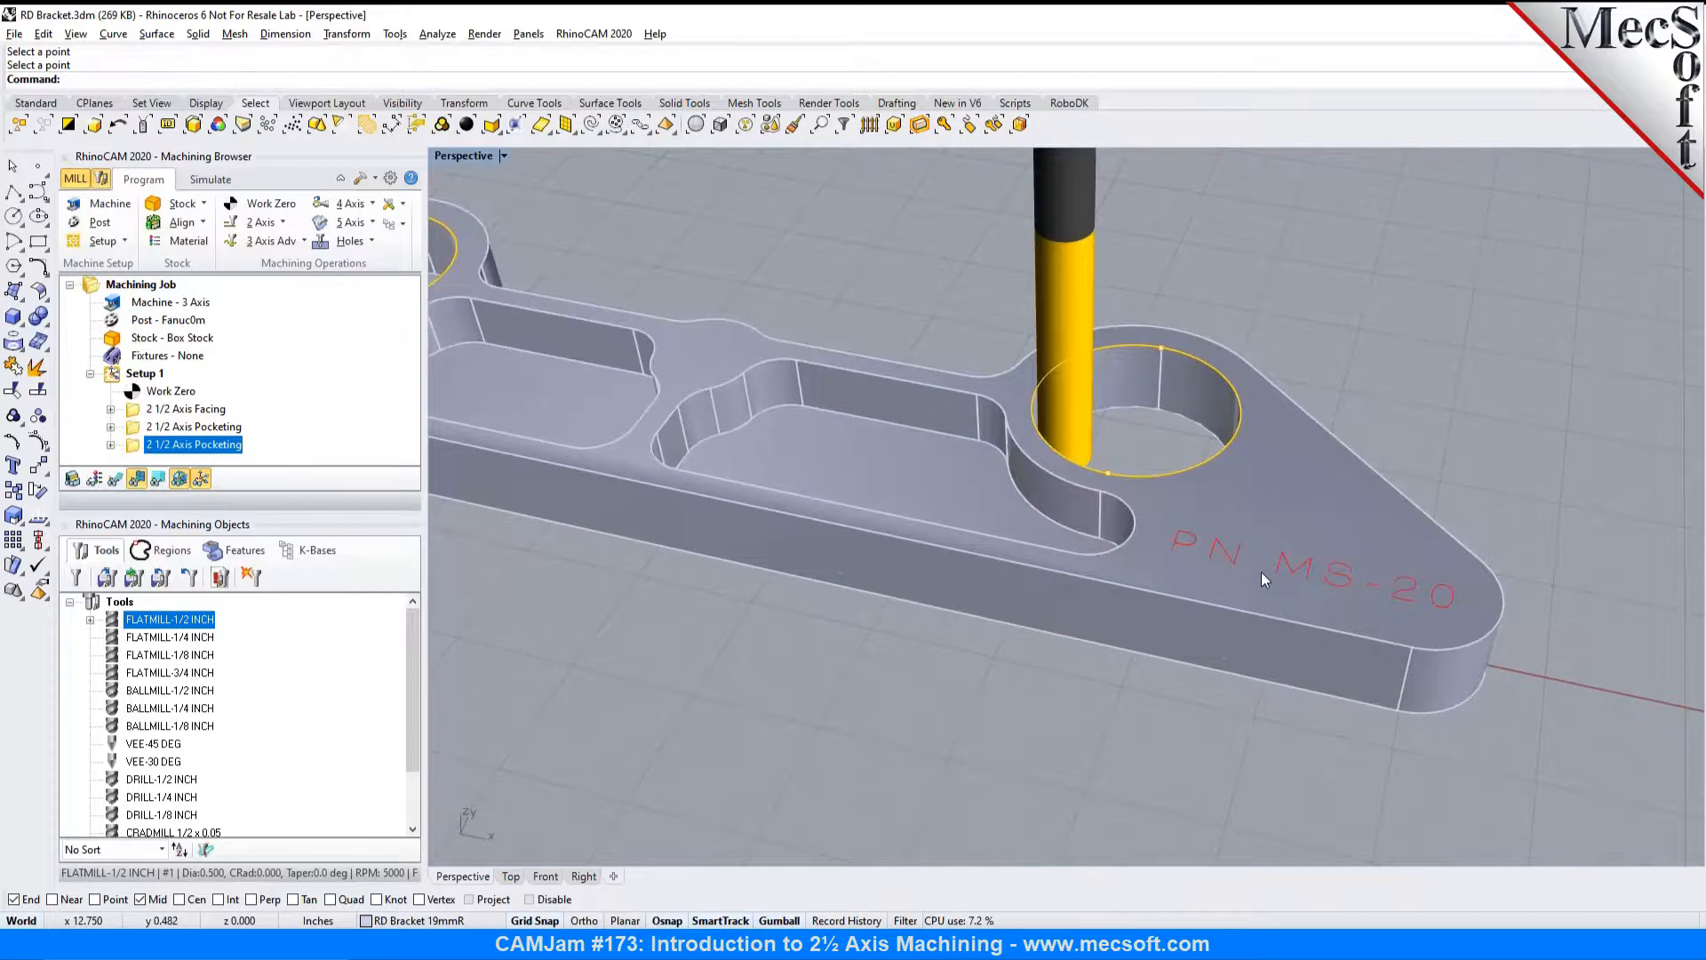
scroll(1342, 585, "up", 2)
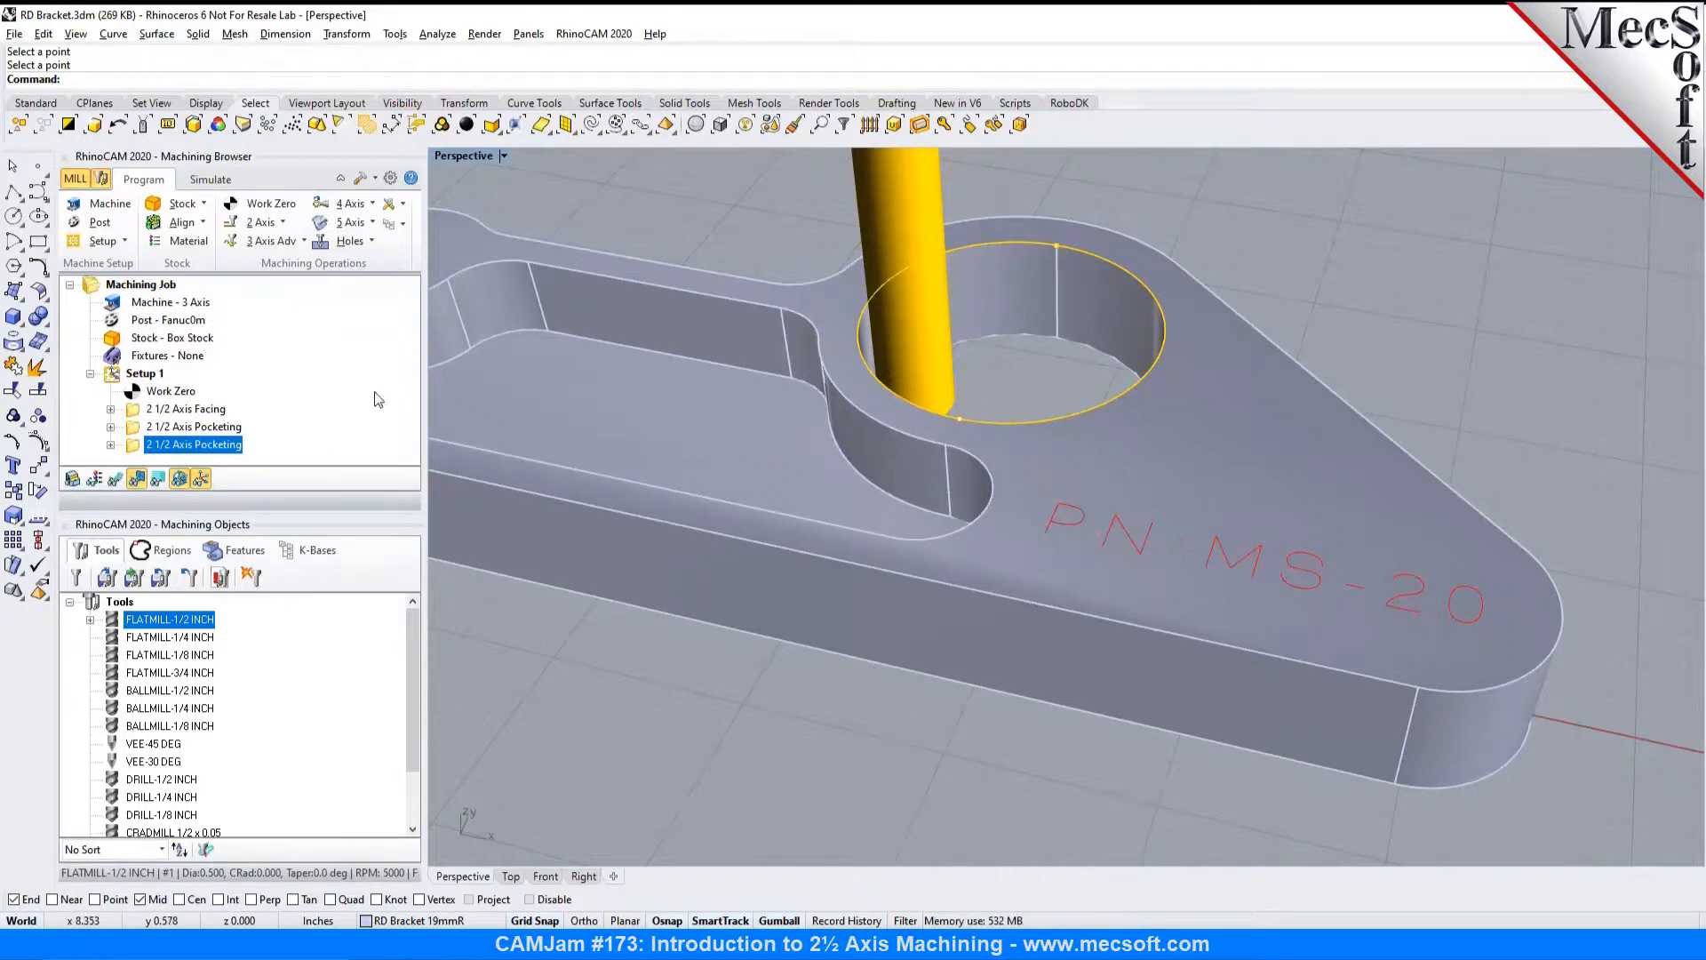
left_click(283, 223)
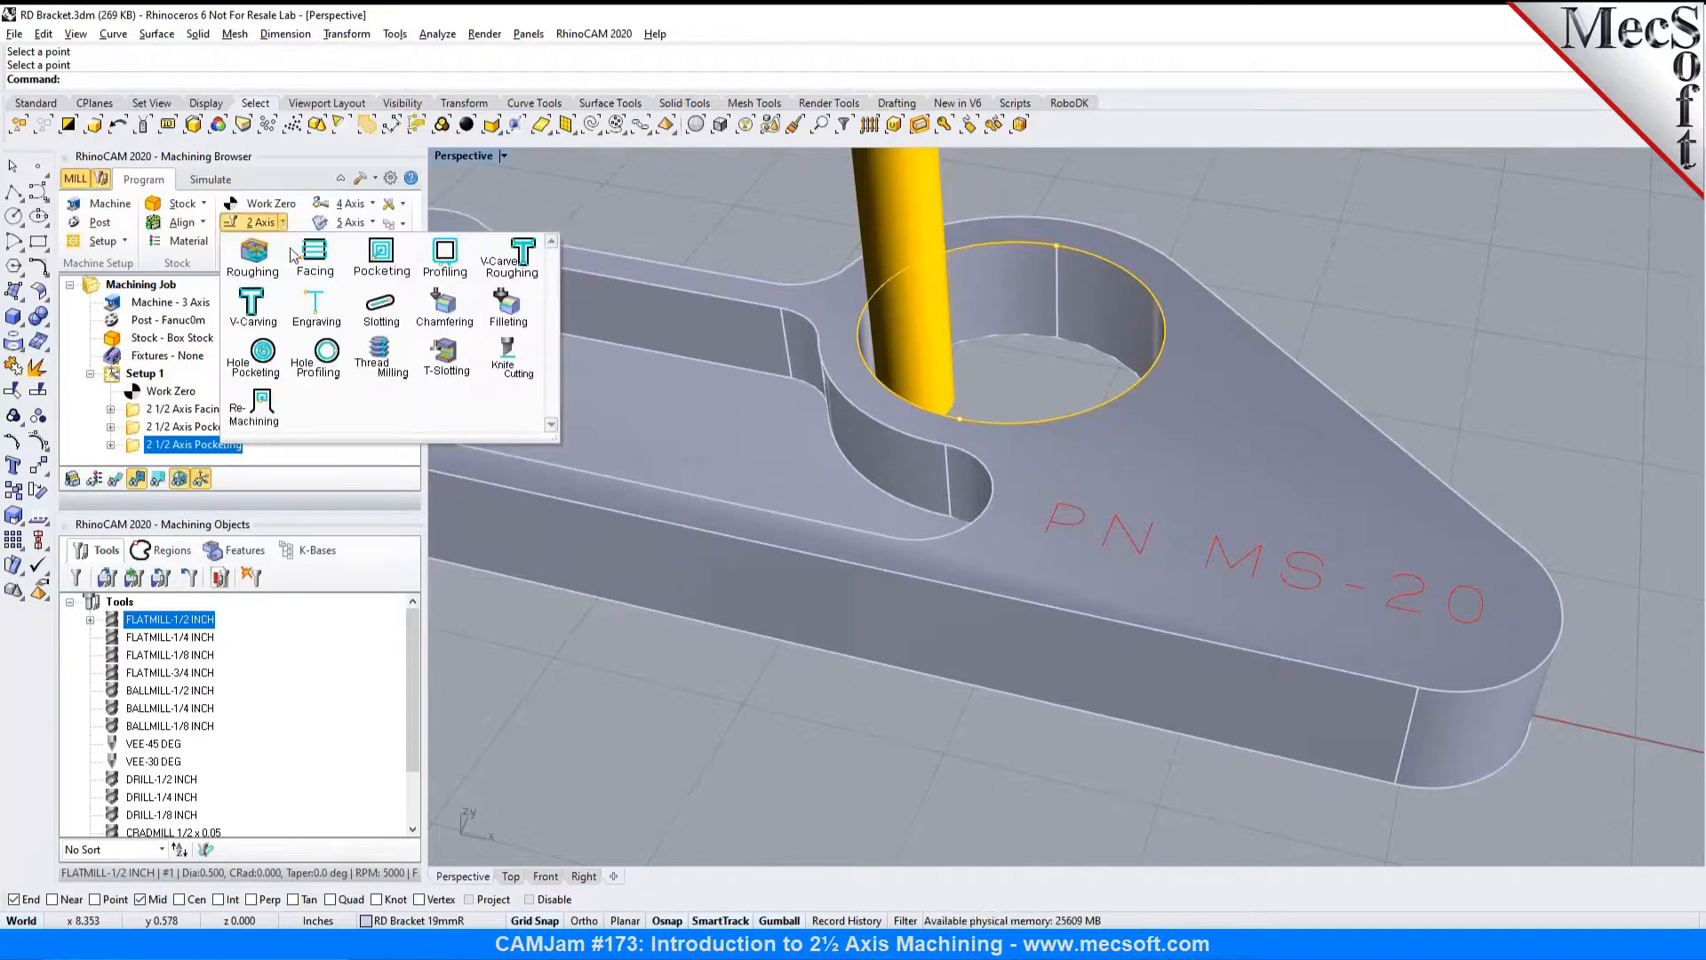
left_click(316, 307)
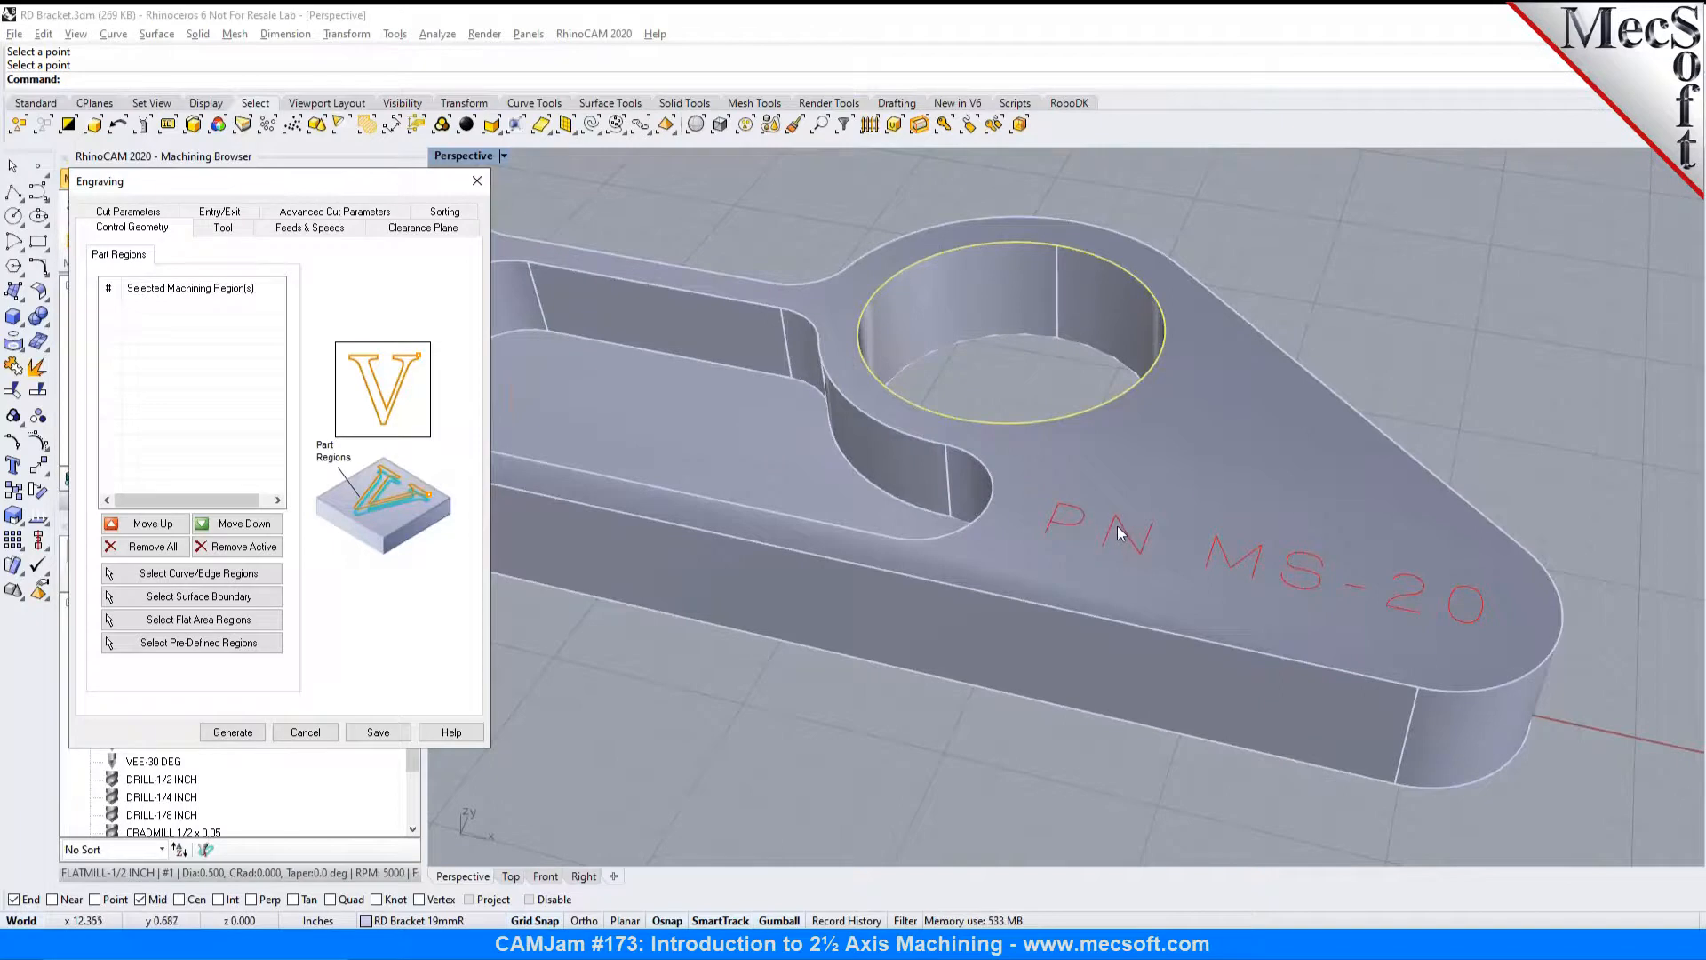
Step: Assign all the red part number text curves as the engraving's part regions, selecting them together by colour
left_click(190, 575)
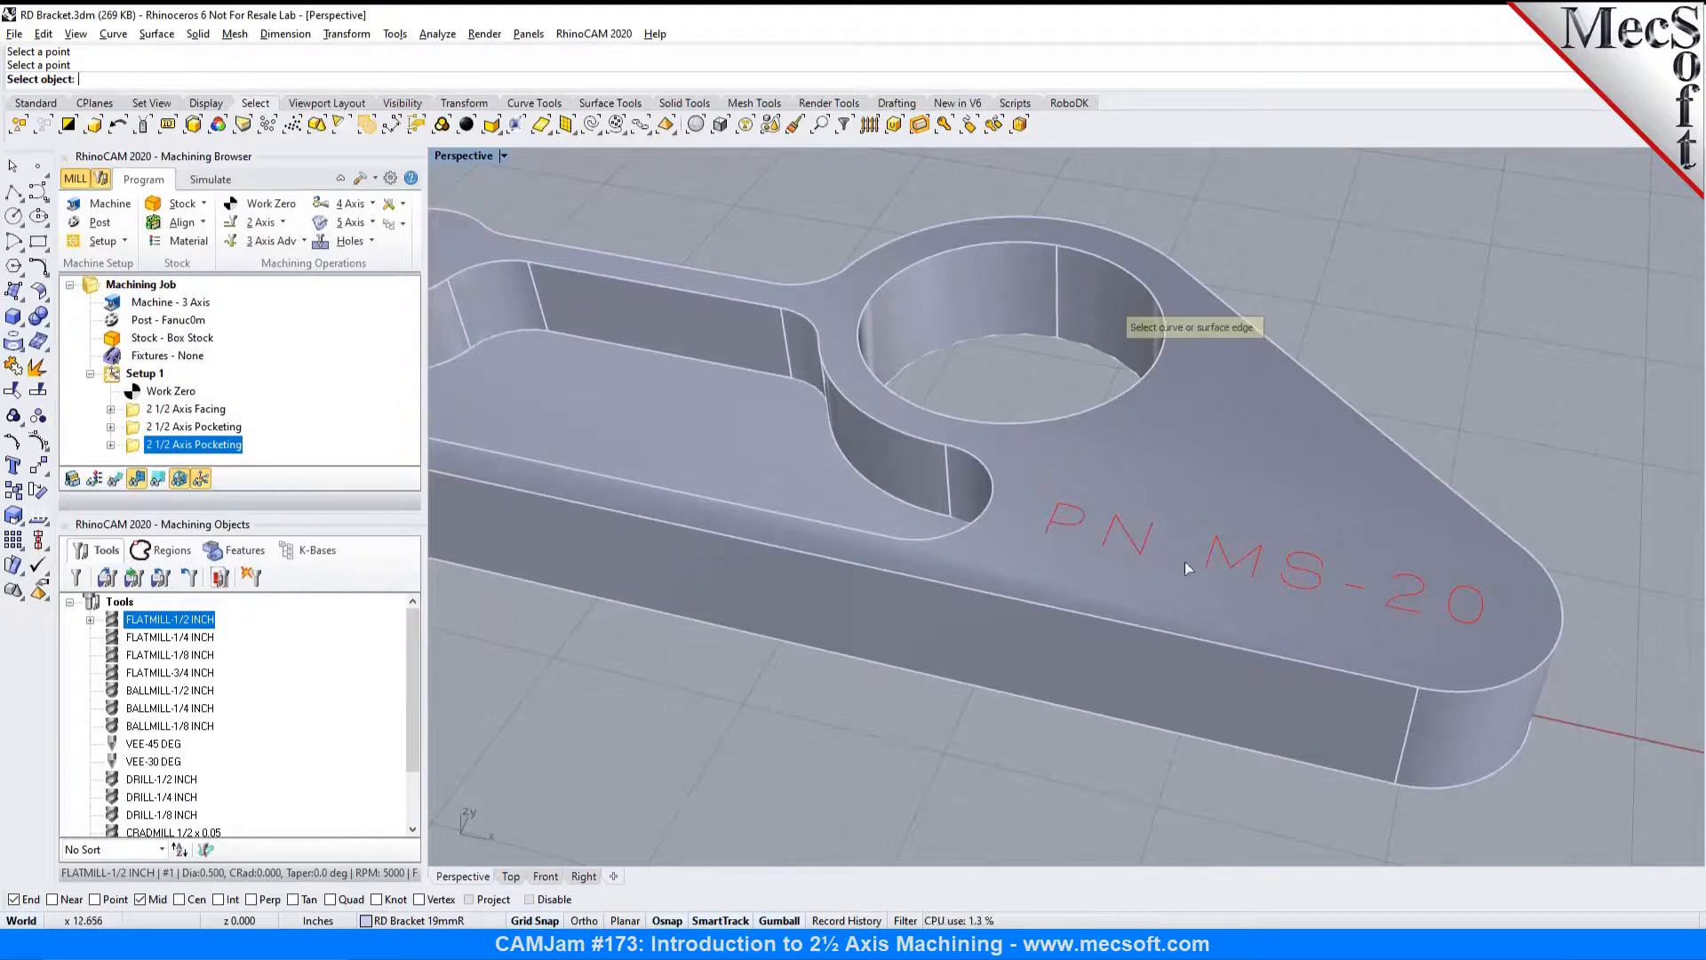
left_click(221, 126)
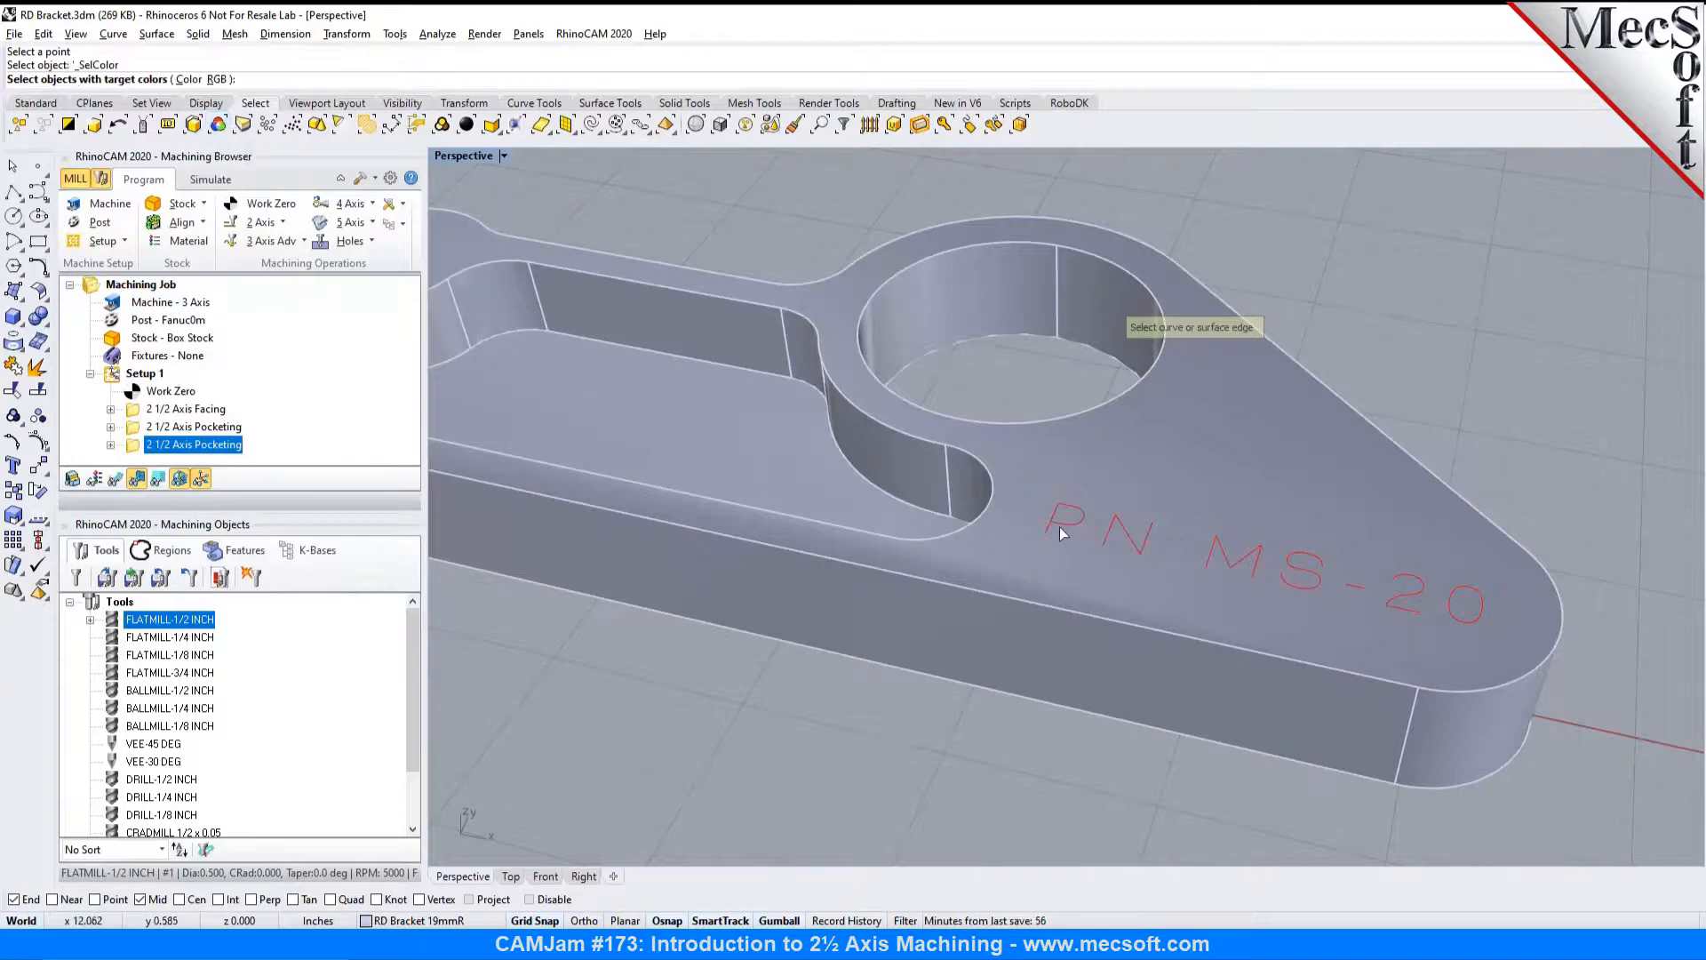
scroll(1048, 529, "up", 5)
left_click(1038, 537)
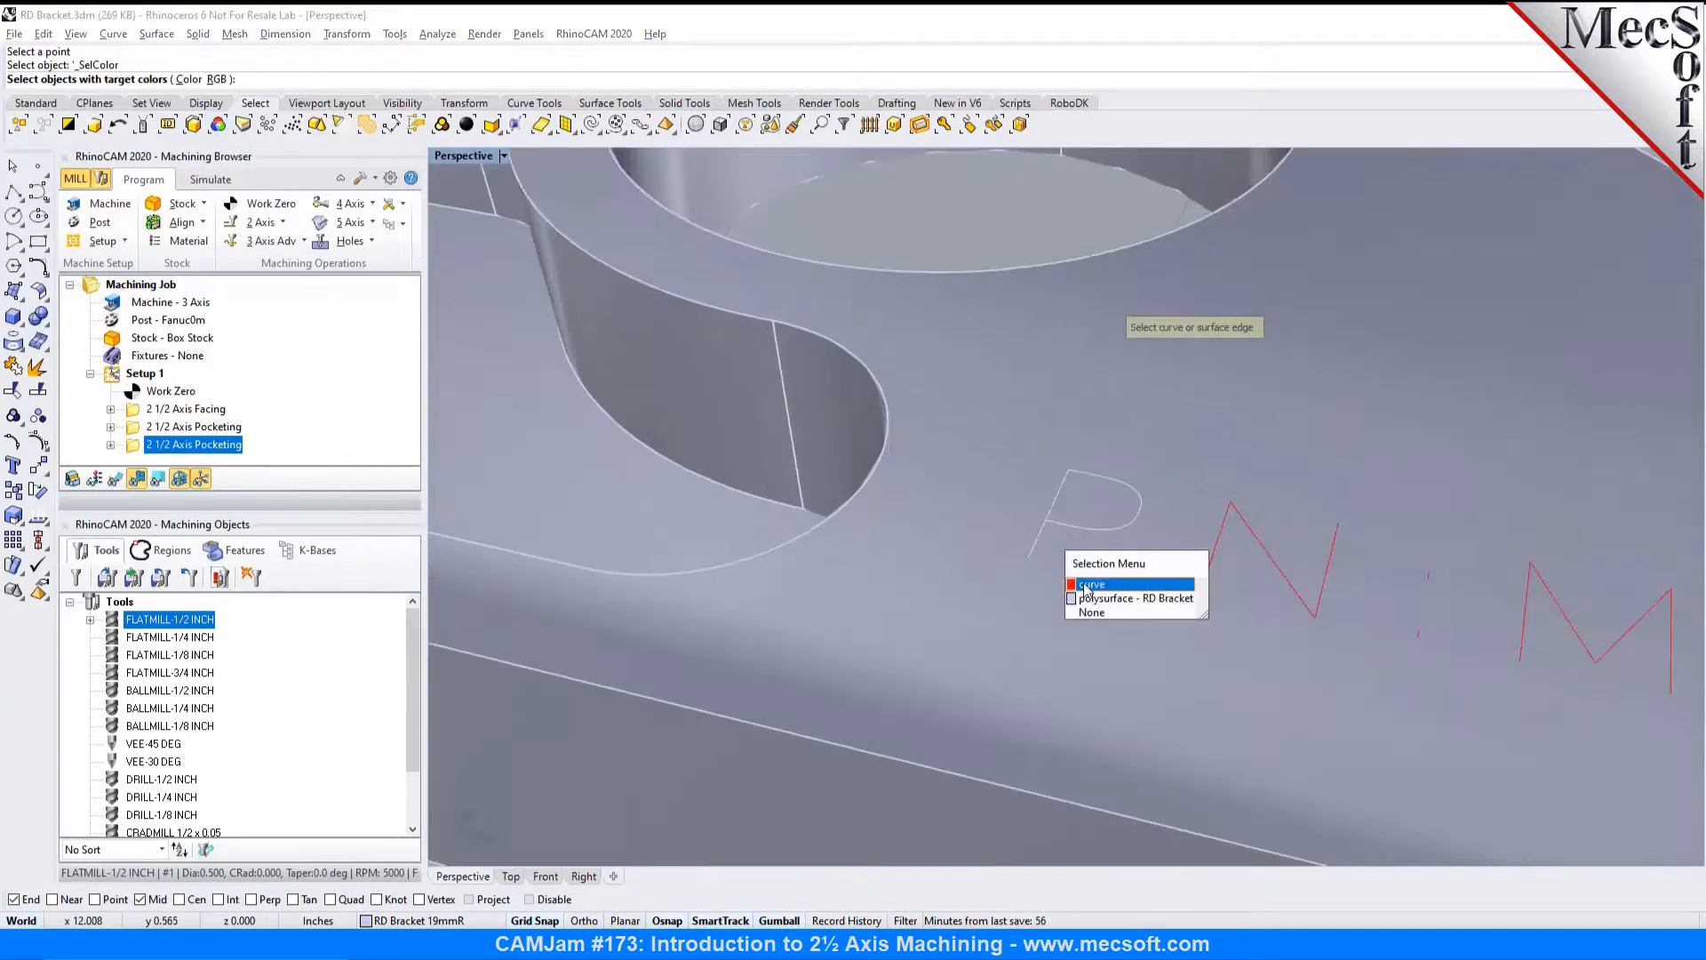
left_click(1088, 586)
scroll(978, 503, "down", 5)
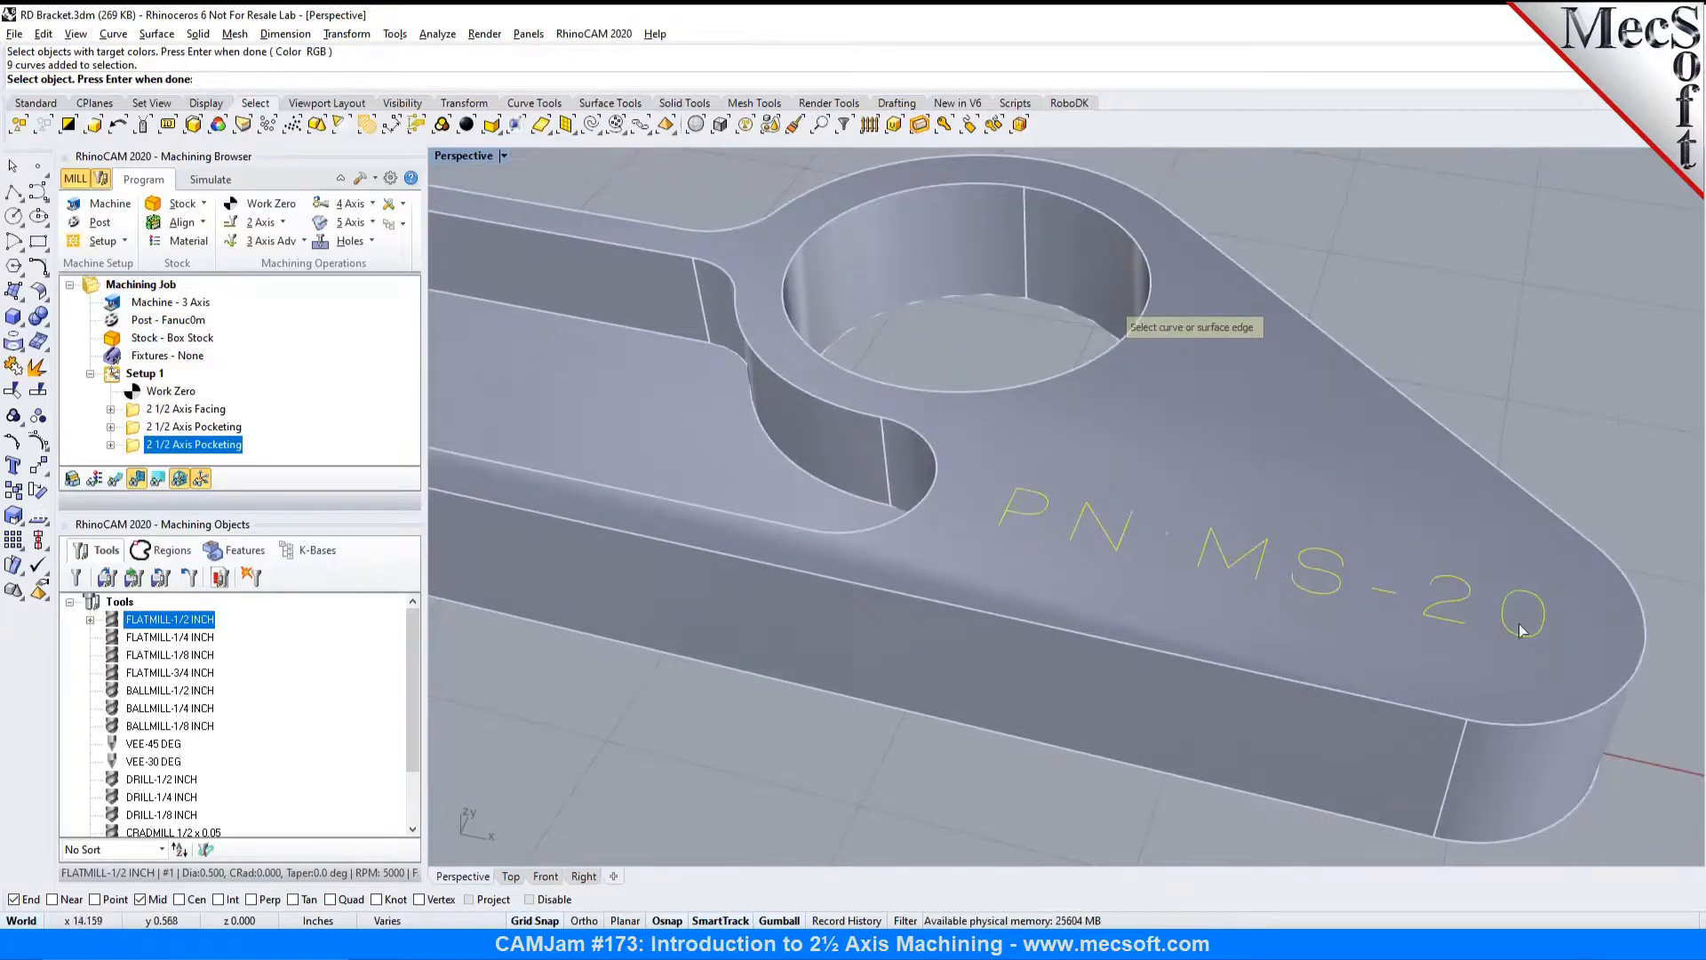
scroll(1431, 626, "down", 1)
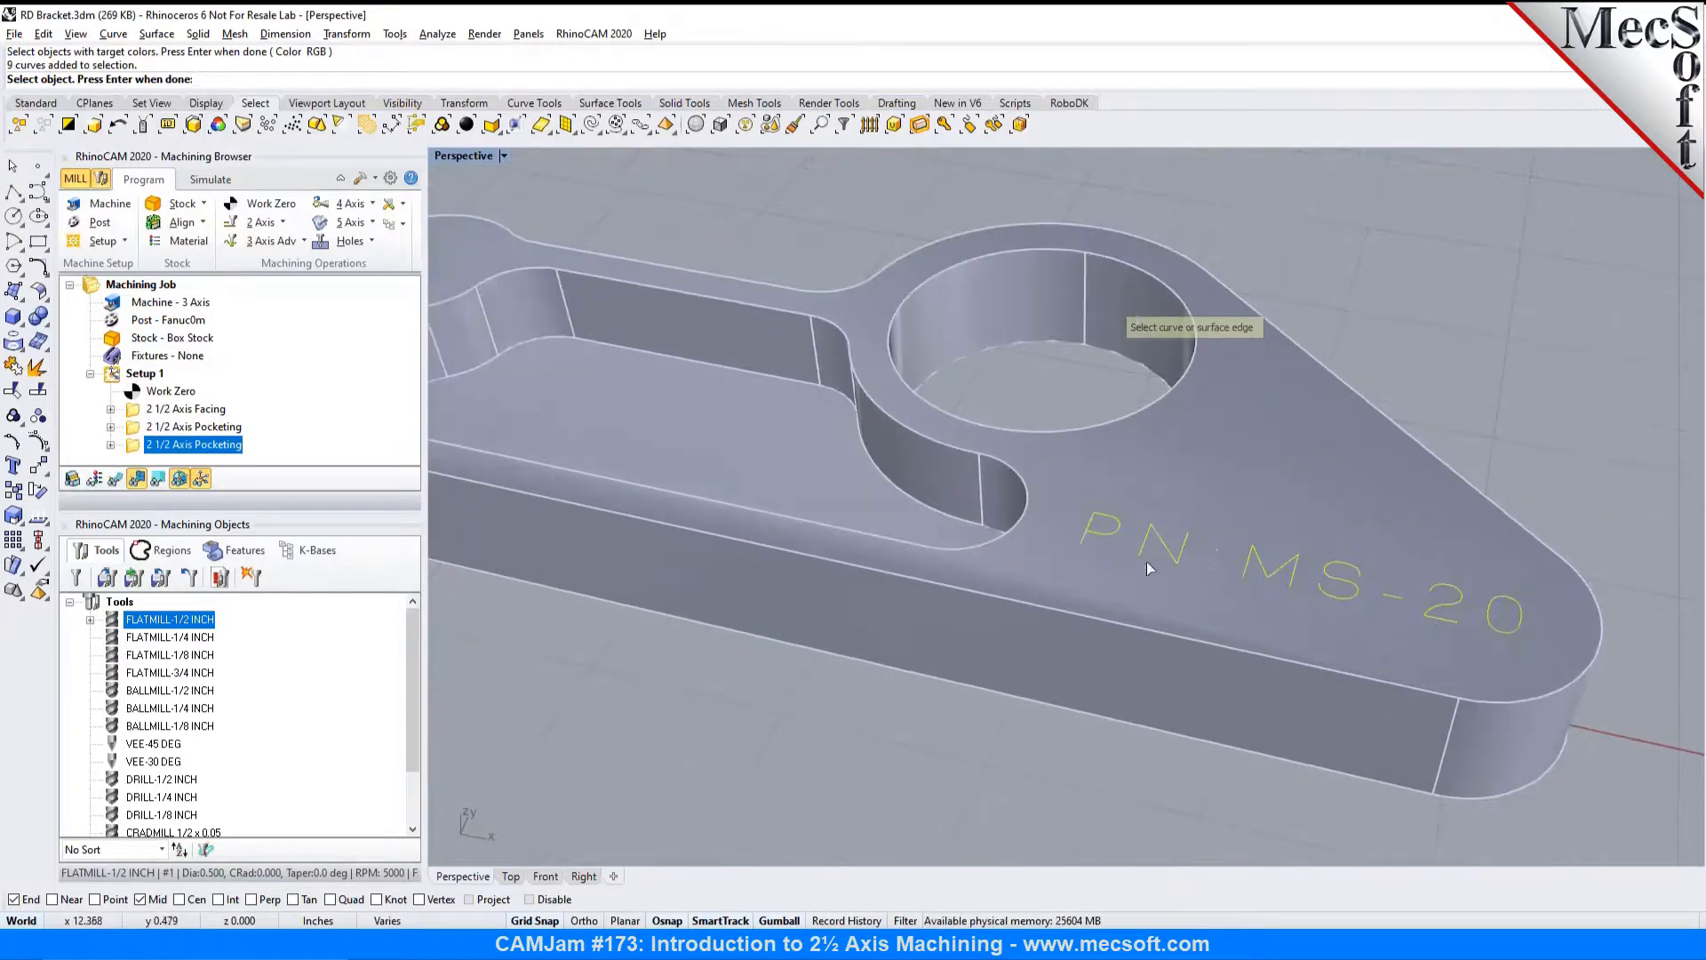
key("Return")
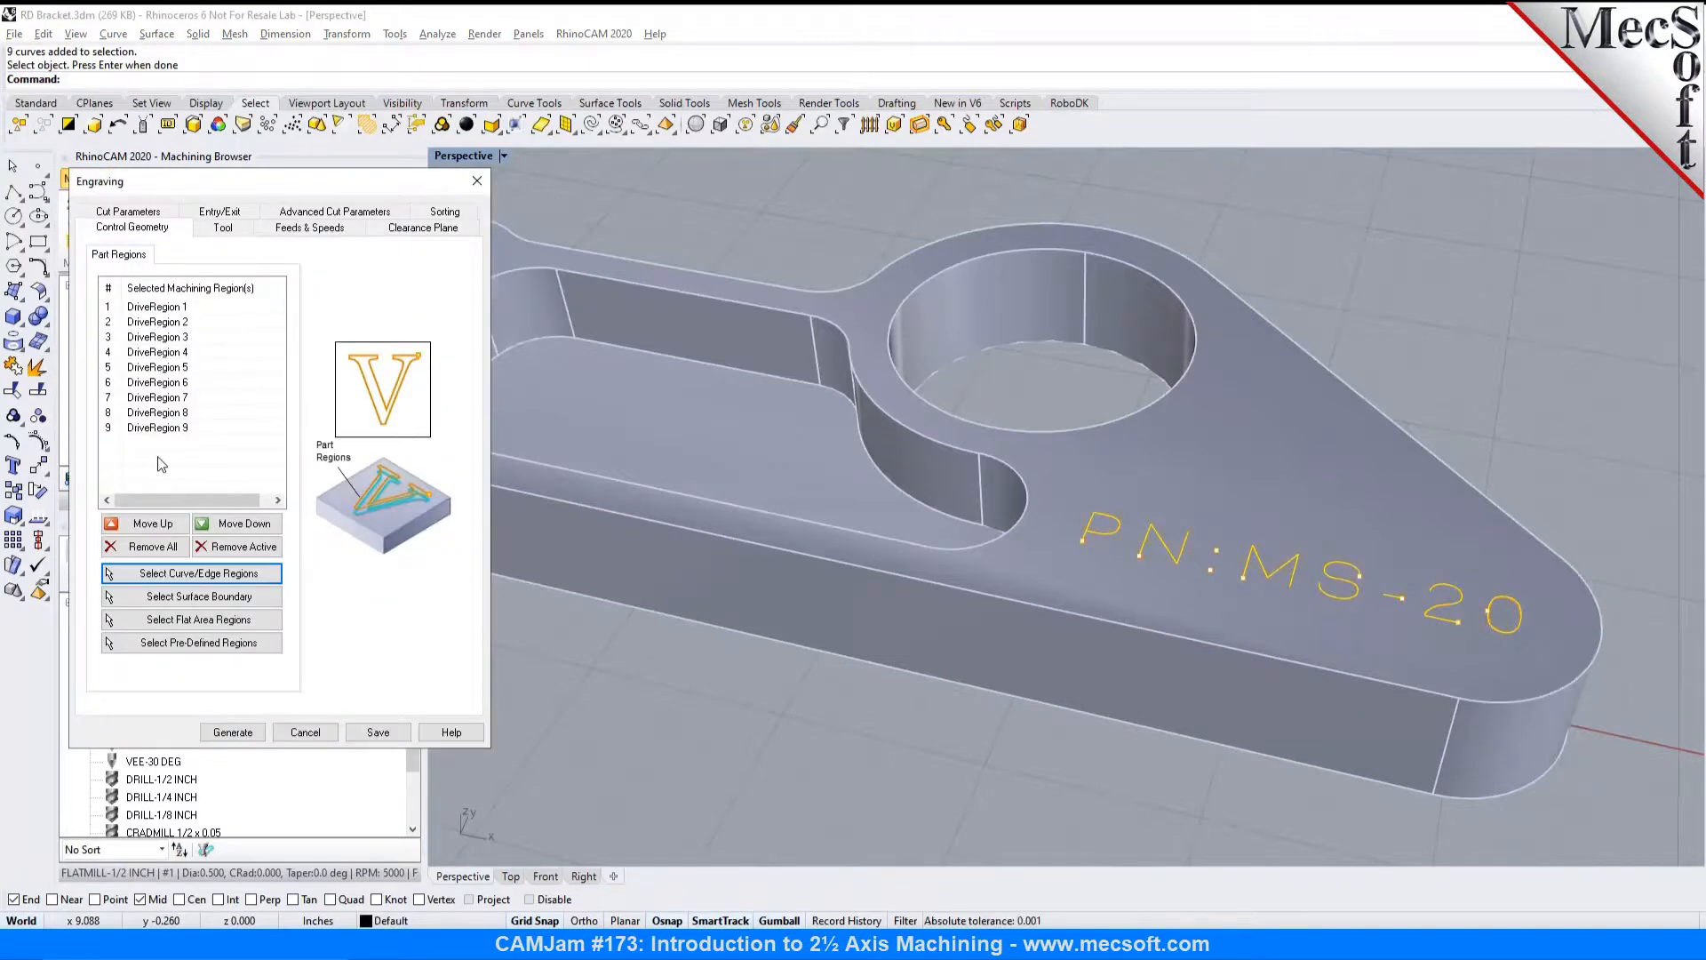
Step: Assign the VEE-45 DEG tool to the engraving operation and check its taper angle in the tool definition
left_click(214, 228)
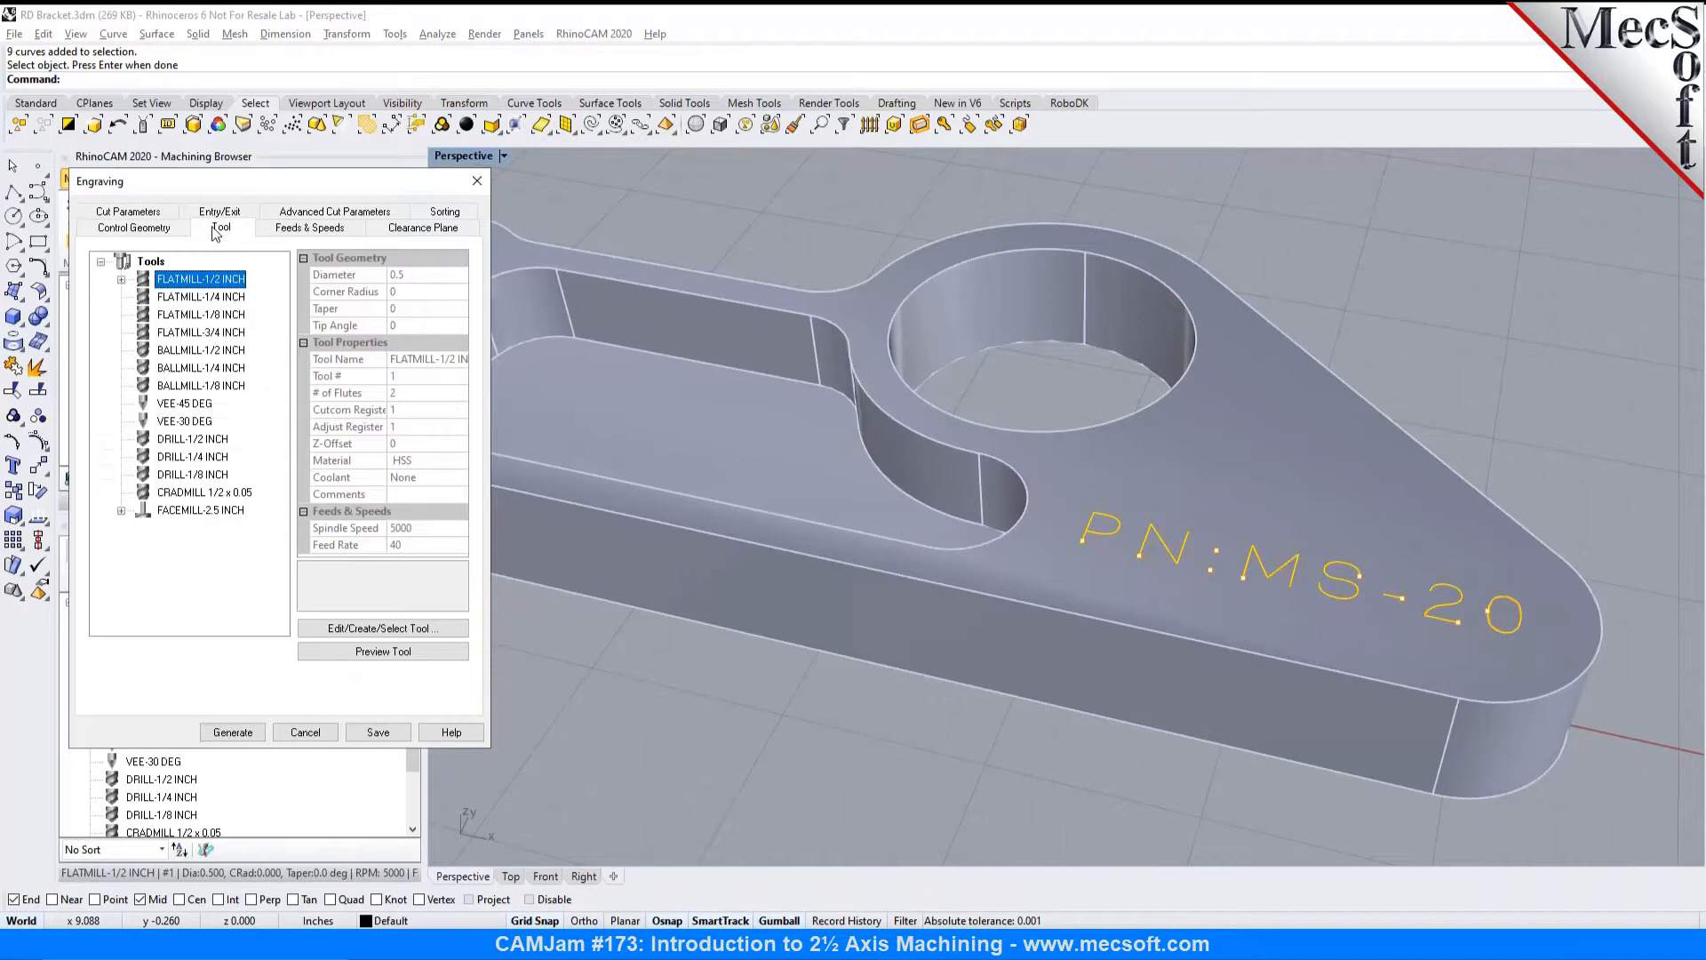
left_click(178, 403)
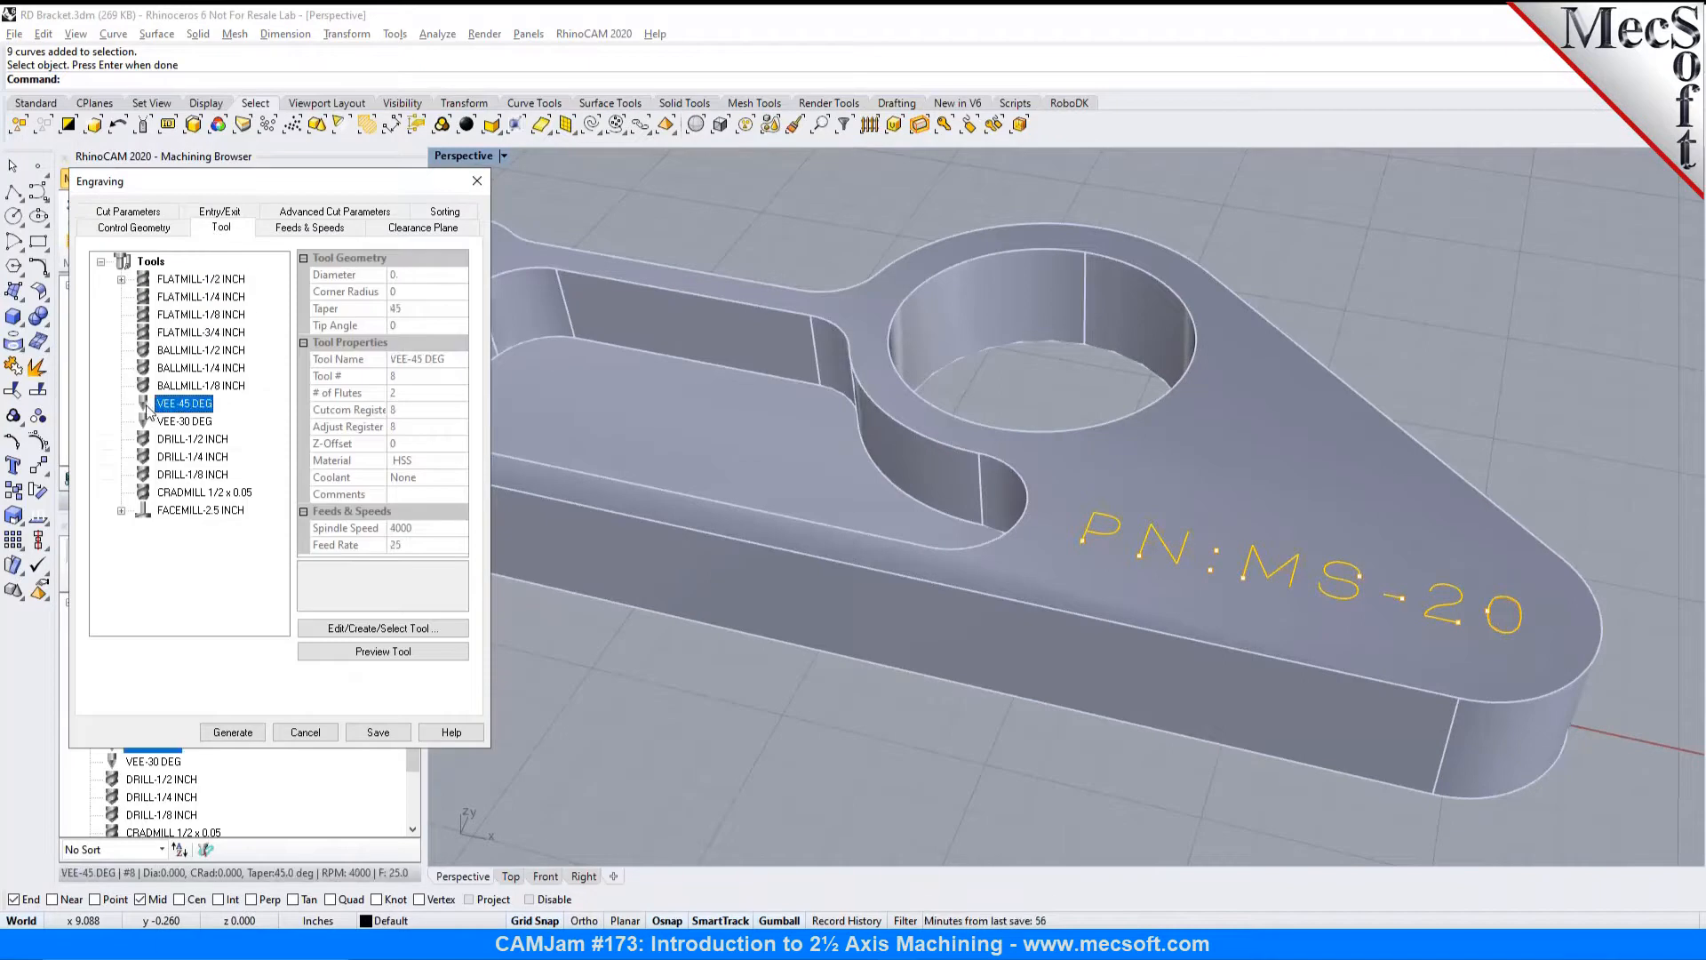
double_click(151, 405)
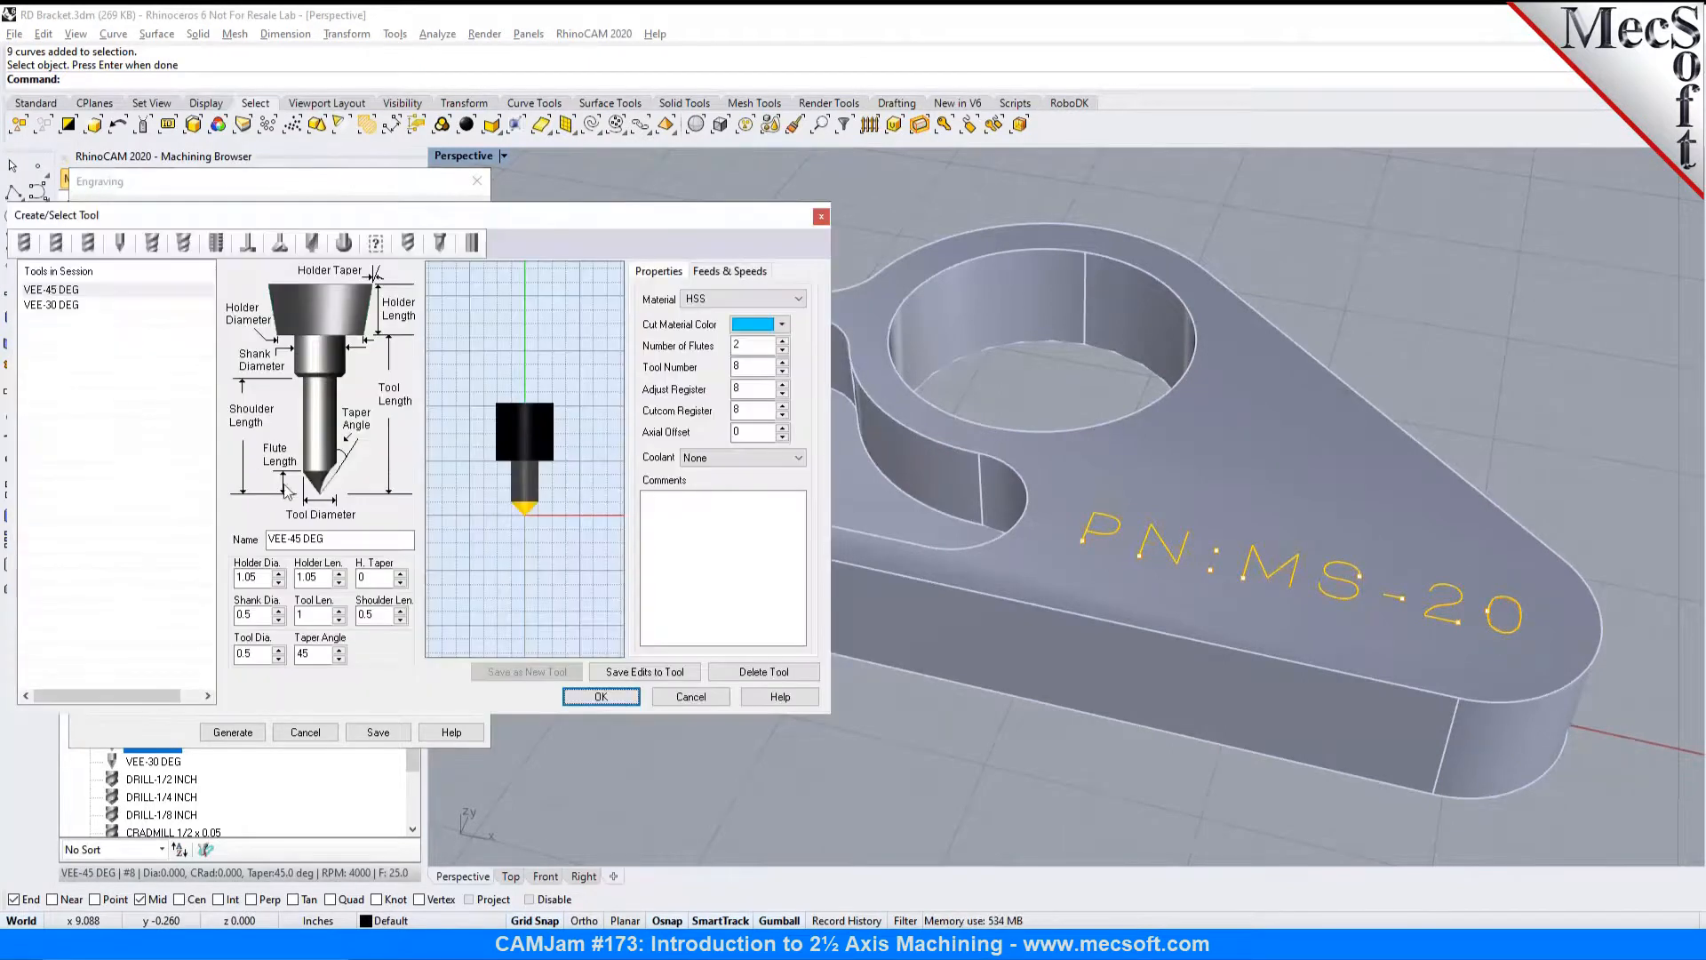
double_click(302, 654)
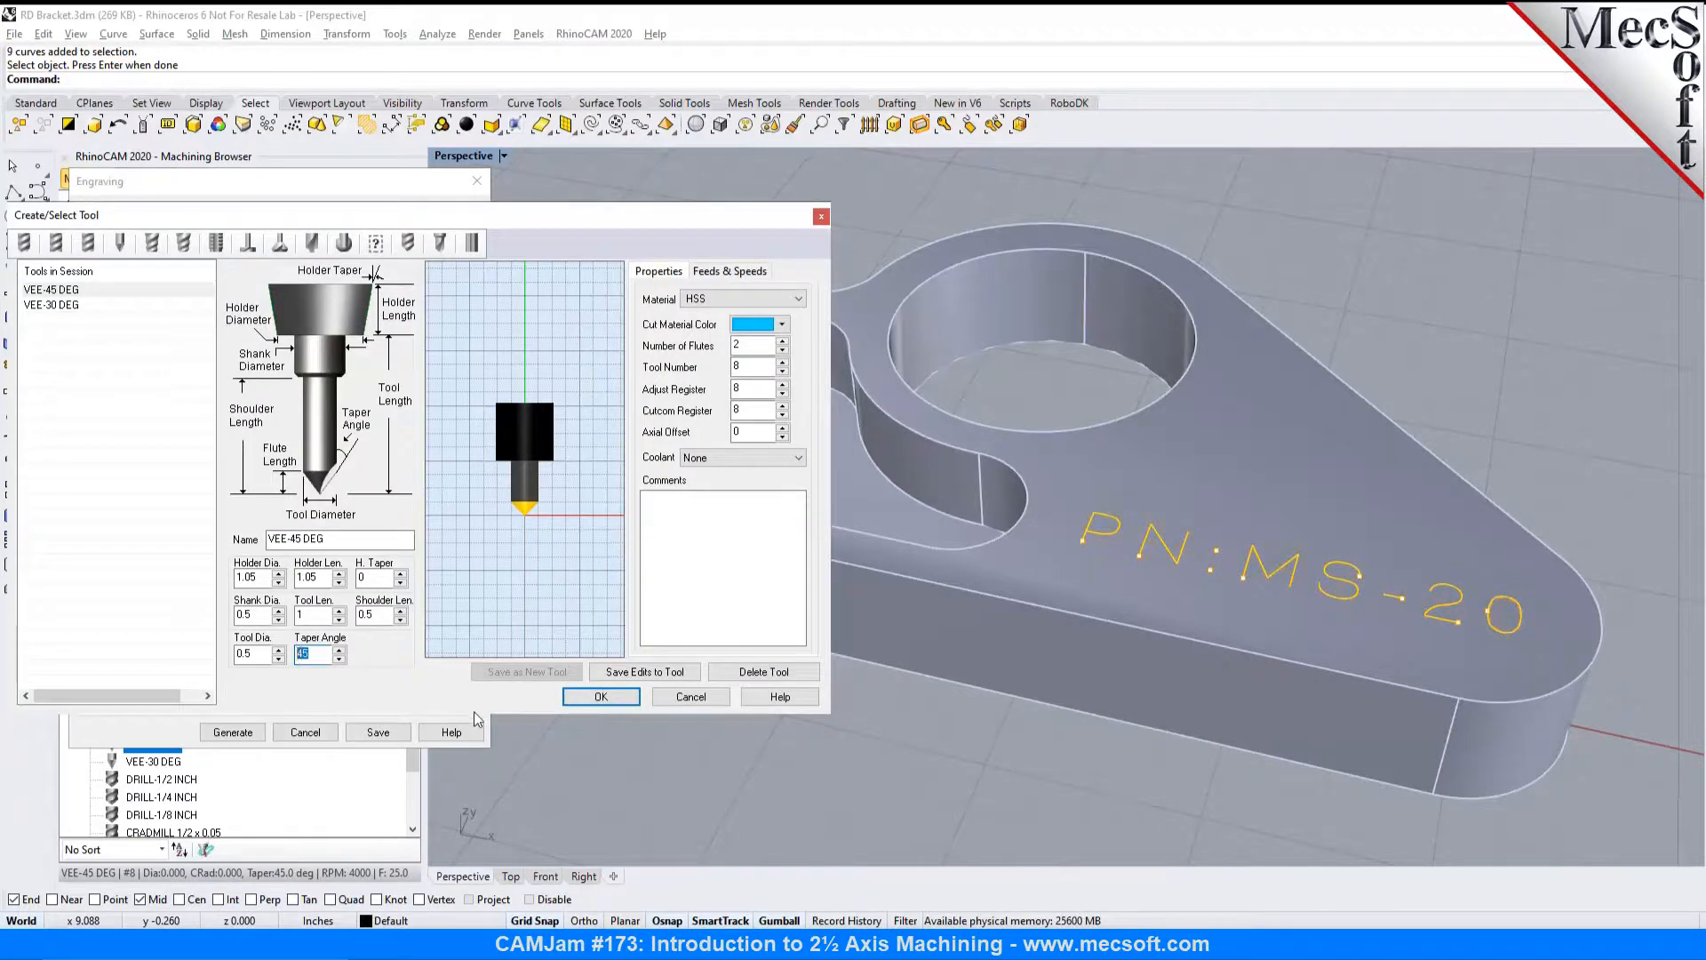
left_click(601, 697)
Step: Review the engraving's feeds and speeds and its clearance plane settings, examining the plane above the part from a low angle
left_click(325, 233)
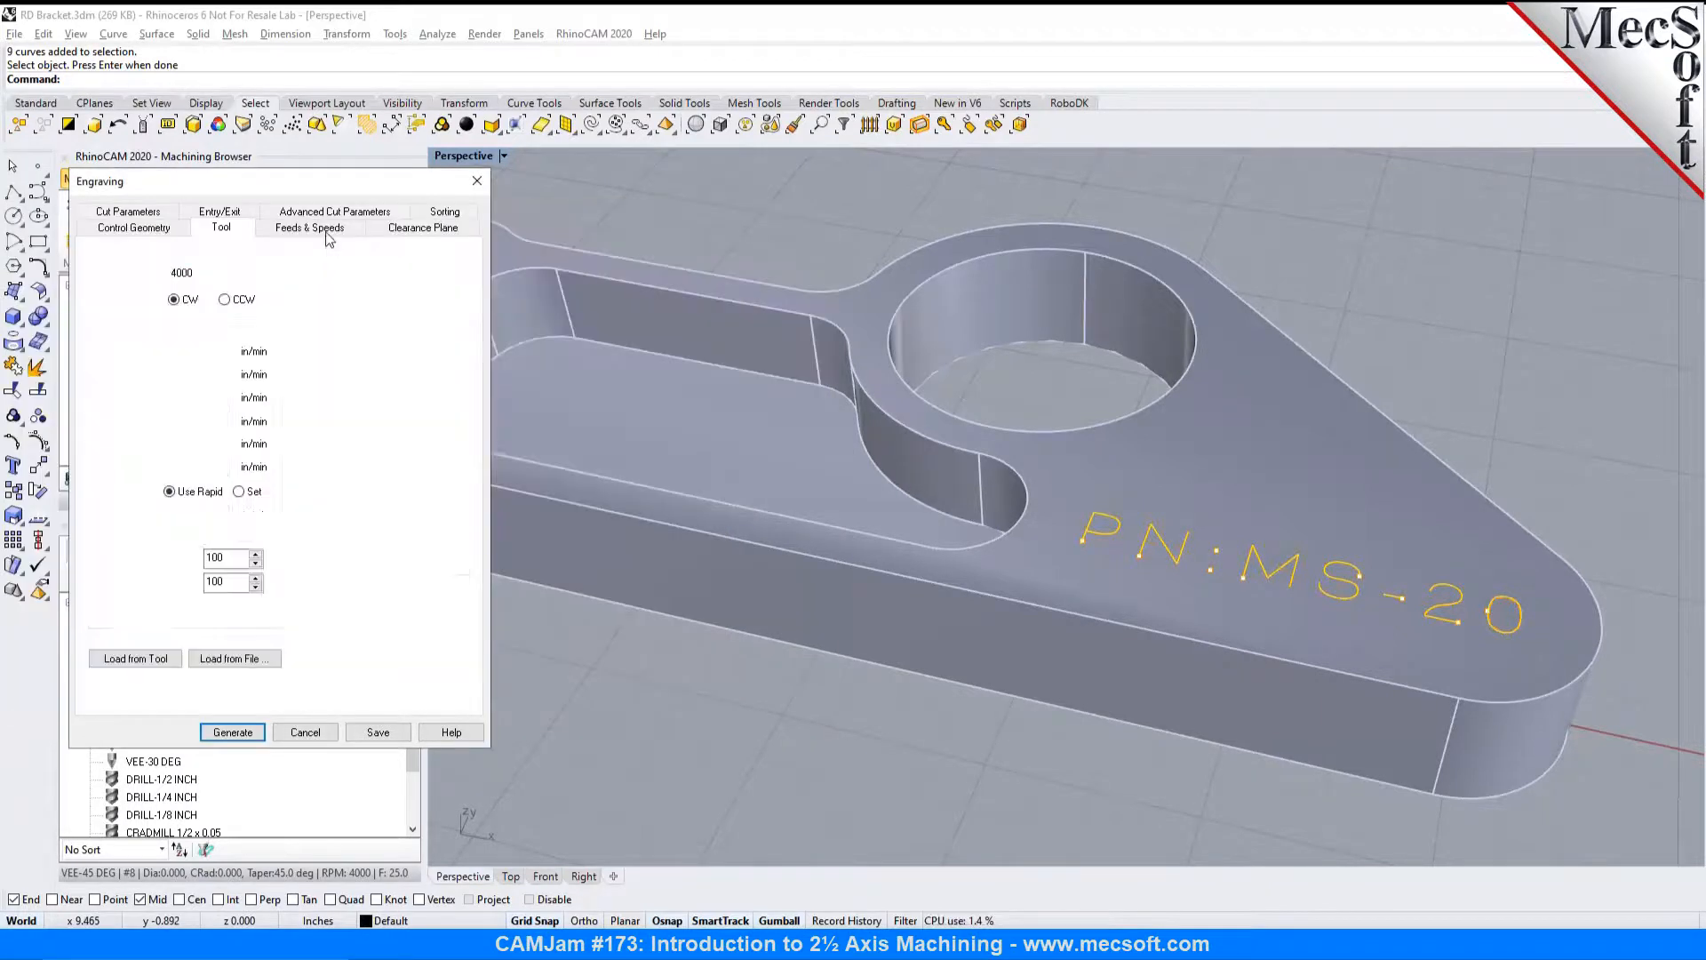
left_click(384, 231)
scroll(1147, 553, "up", 1)
scroll(1146, 553, "down", 1)
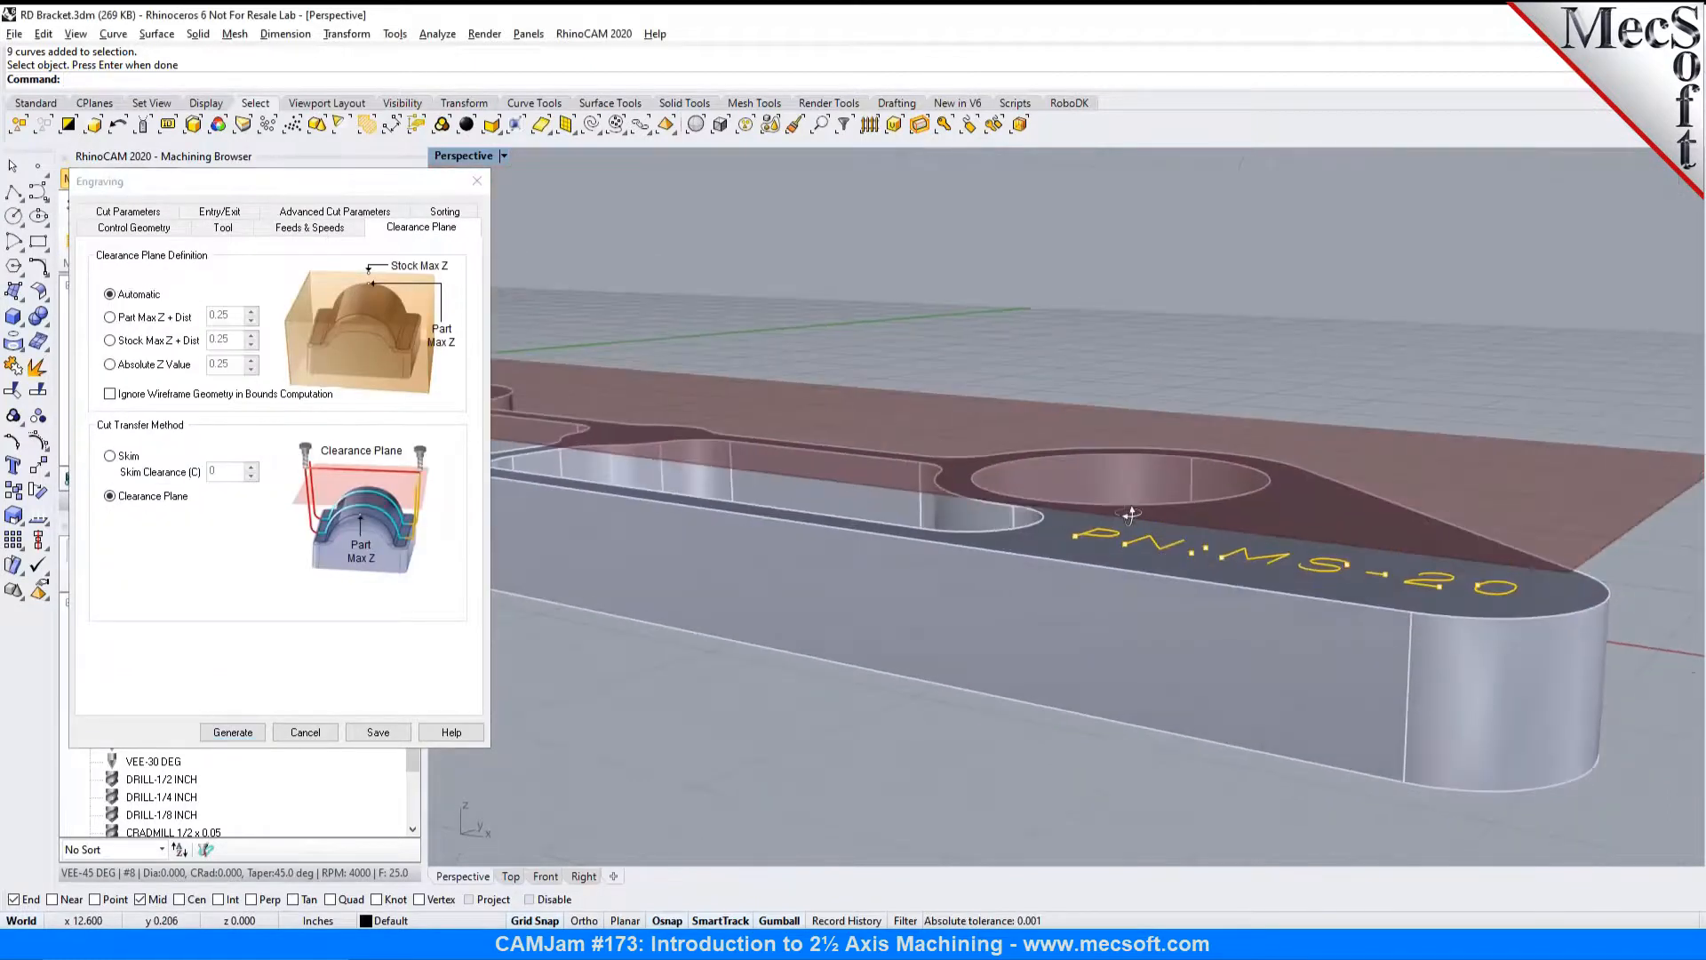
Step: Set the engraving operation's total cut depth to 0.02 and its rough depth per cut to 0.02
left_click(149, 216)
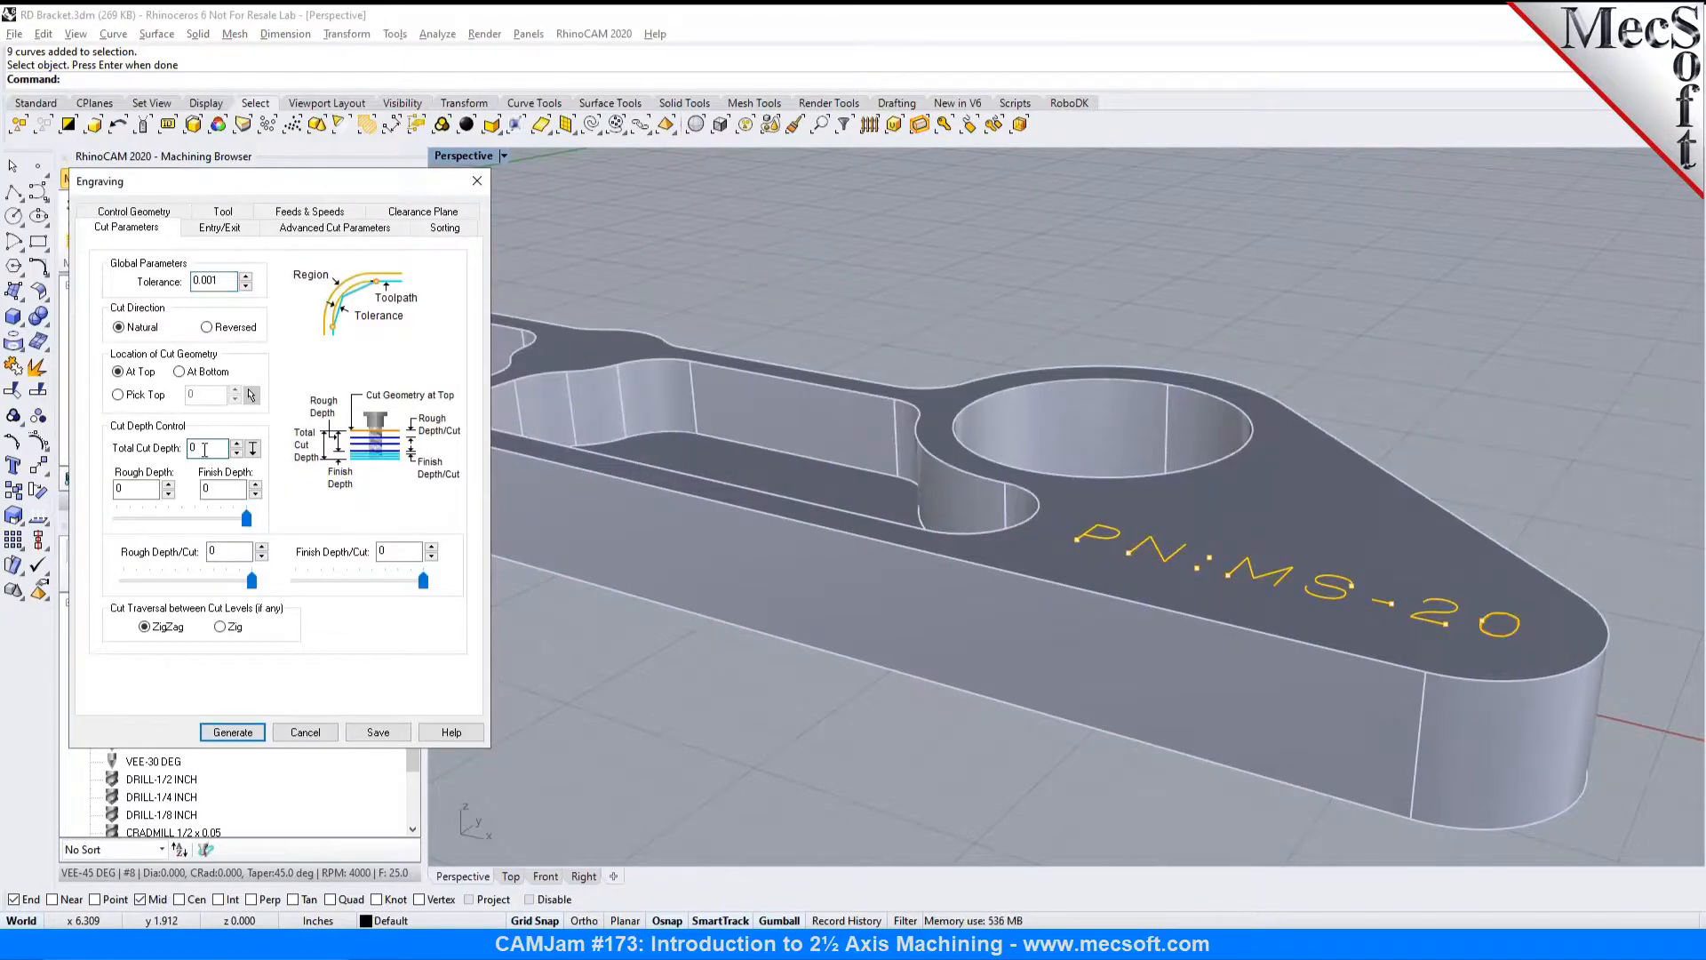
type("02")
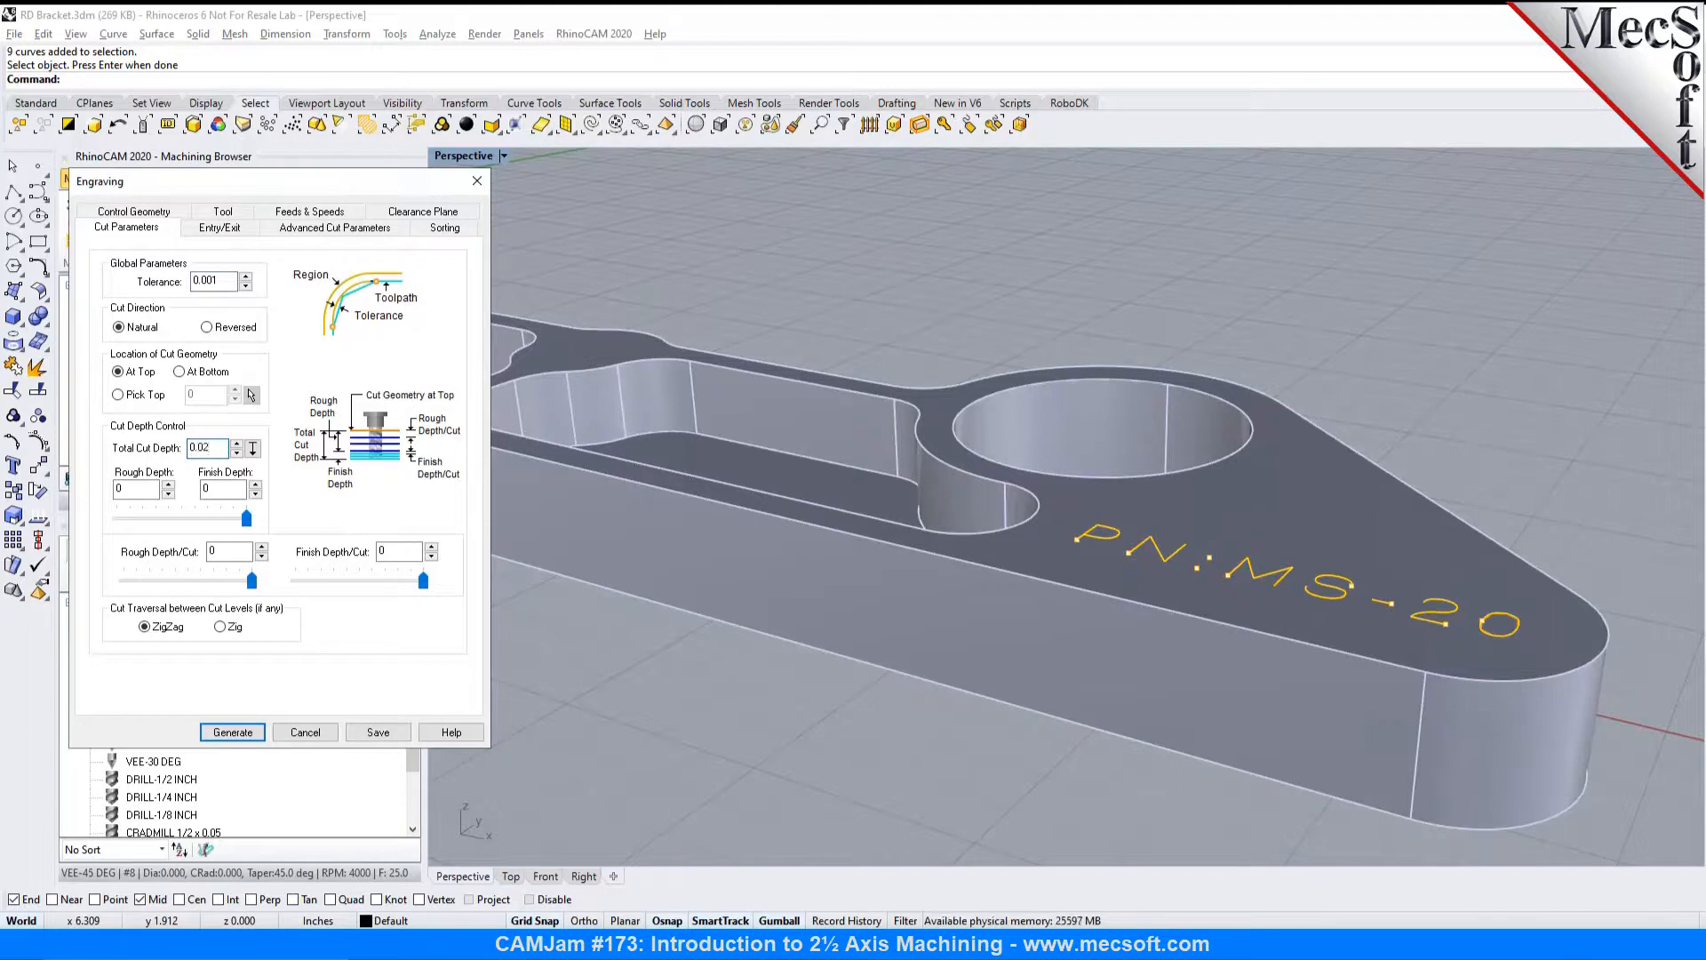
left_click(230, 552)
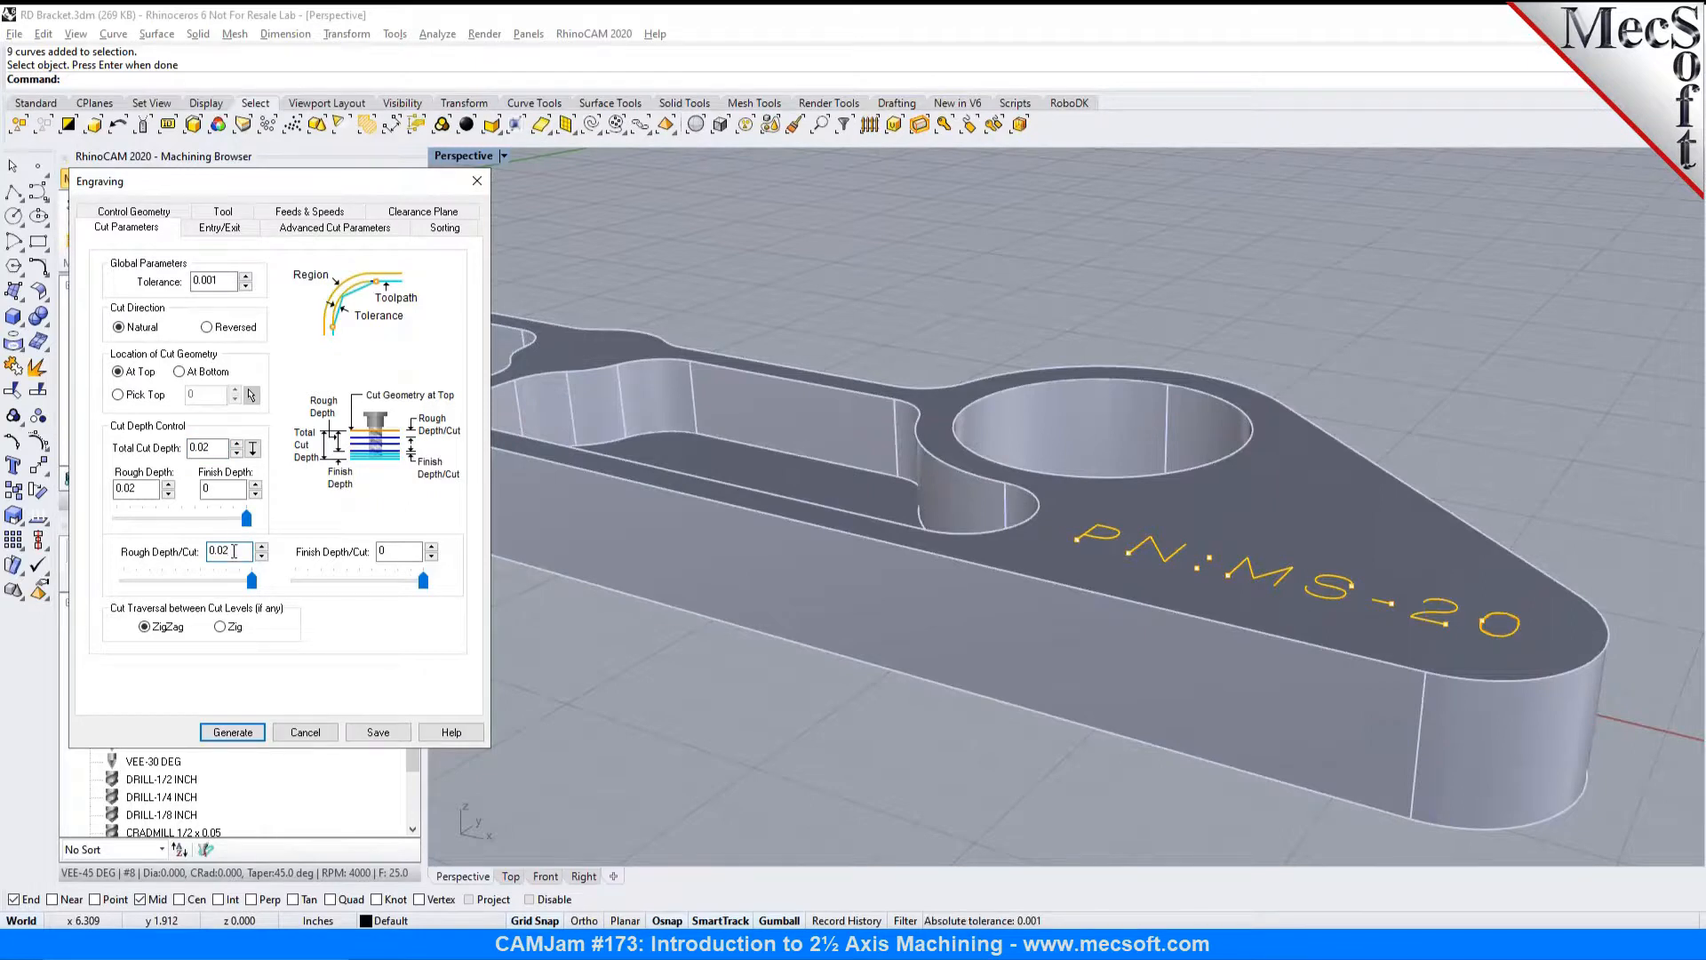
Step: Set the engraving's entry and exit motions to None and generate the toolpath
left_click(238, 230)
left_click(141, 513)
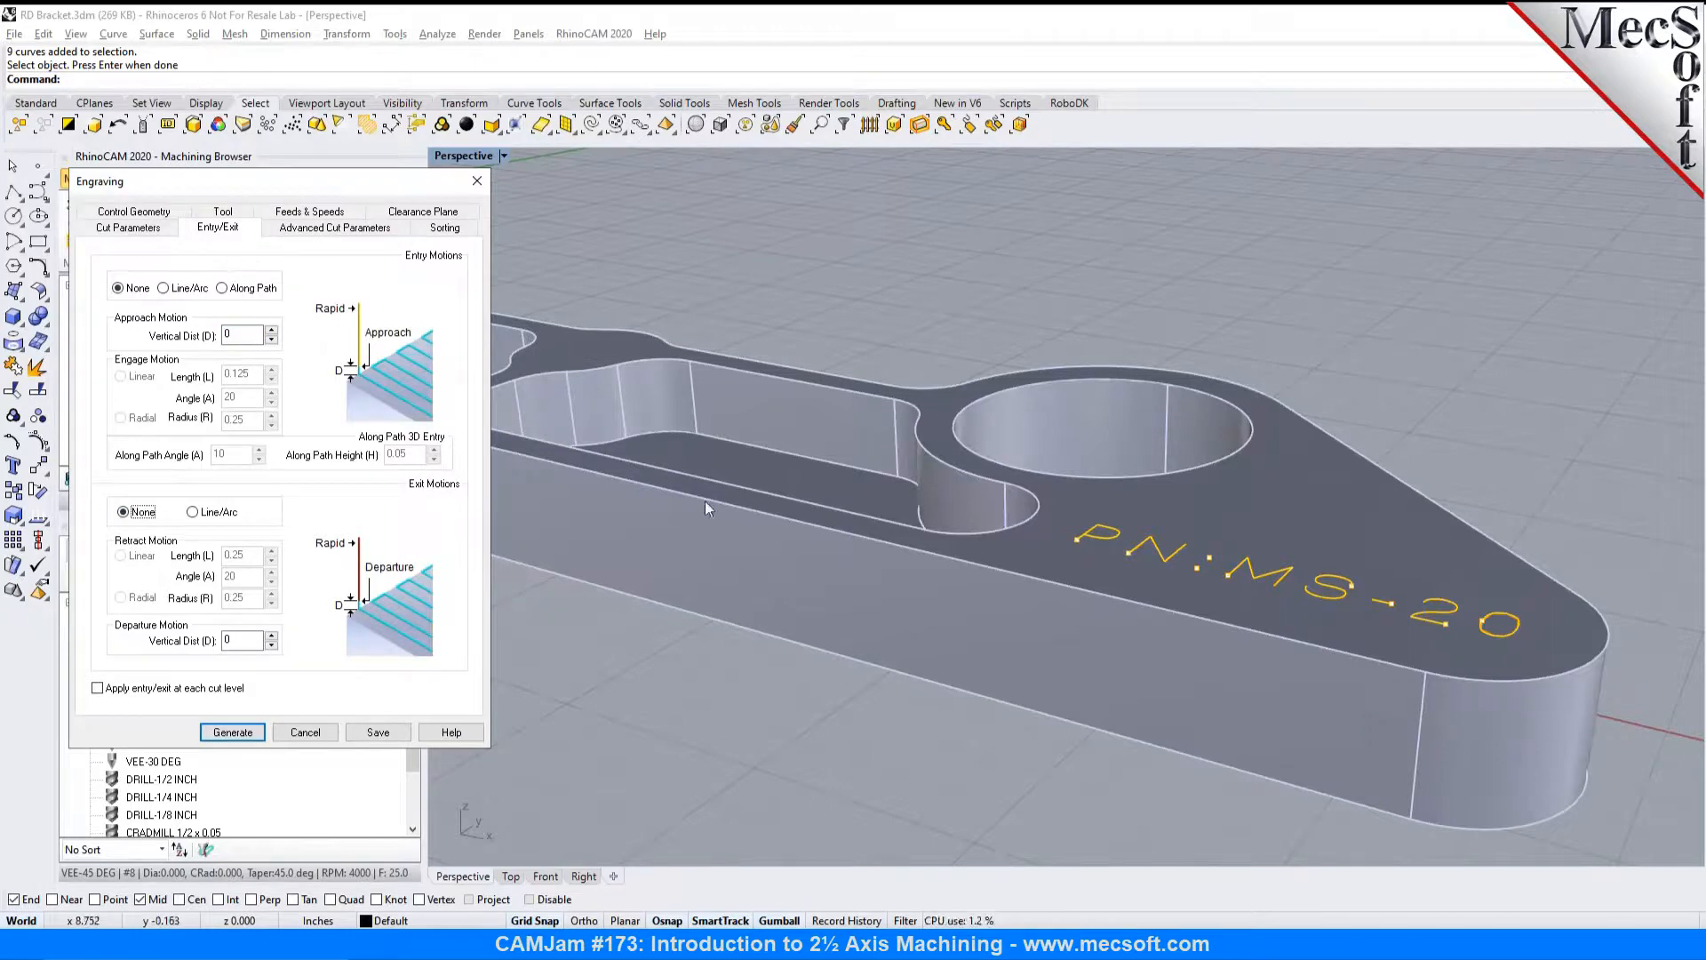
left_click(227, 733)
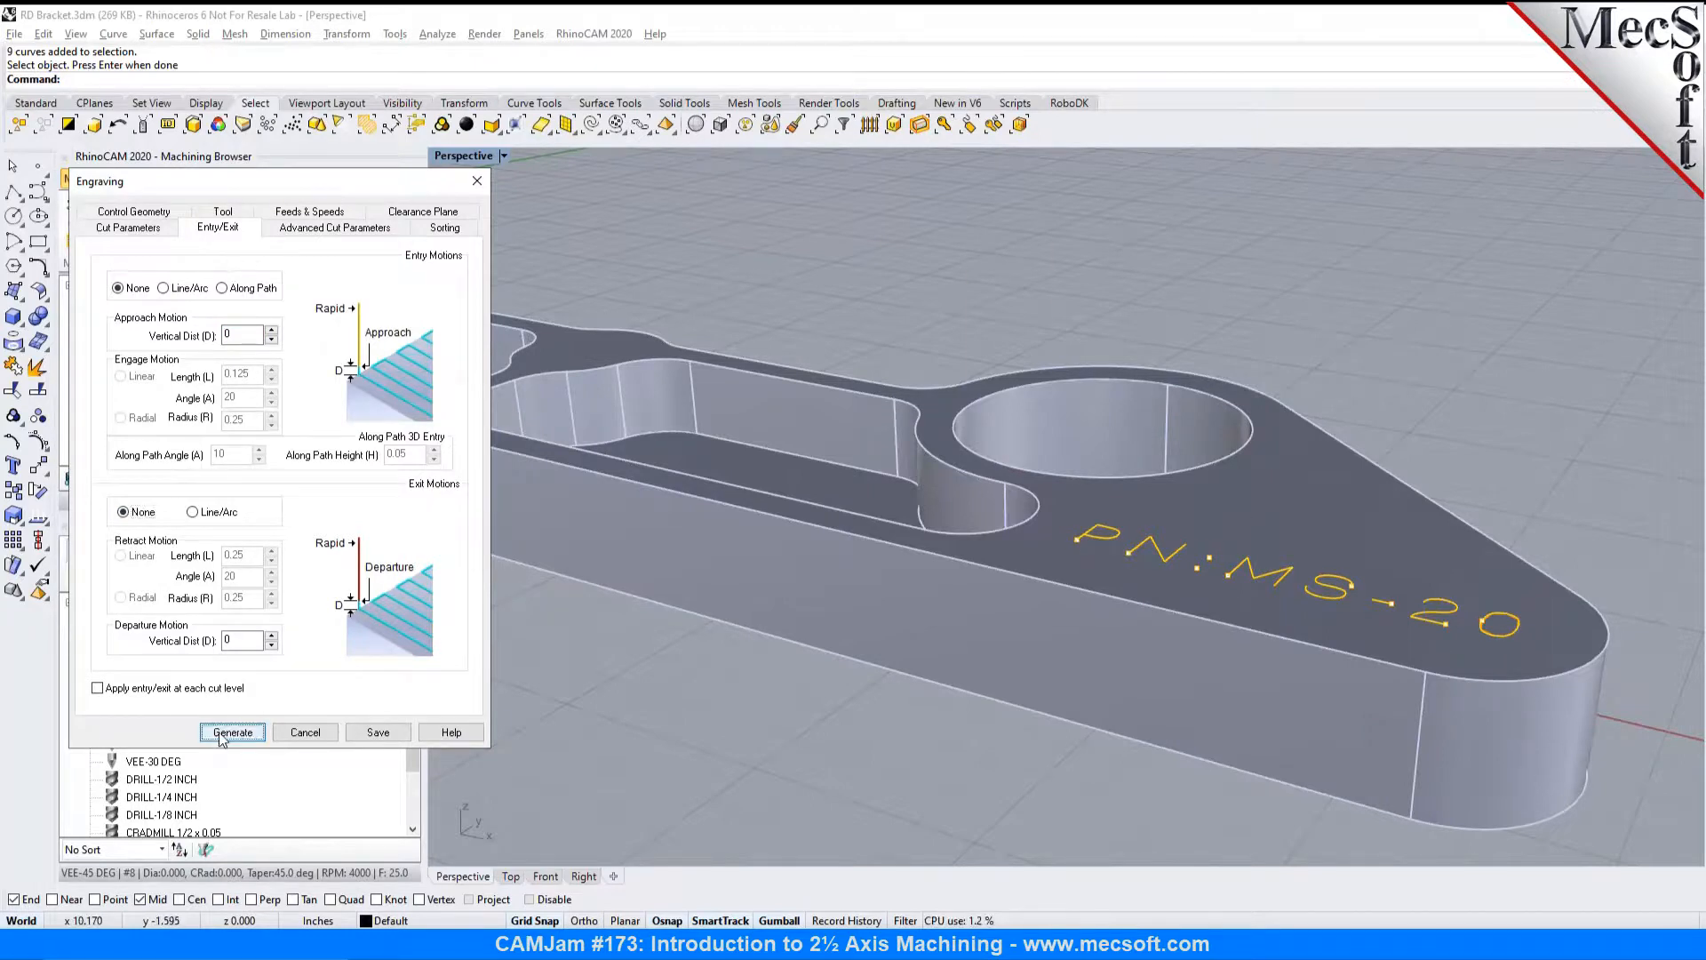
Step: Examine the engraving toolpath around the PN:MS-20 lettering up close, toggling the toolpath display
left_click(115, 479)
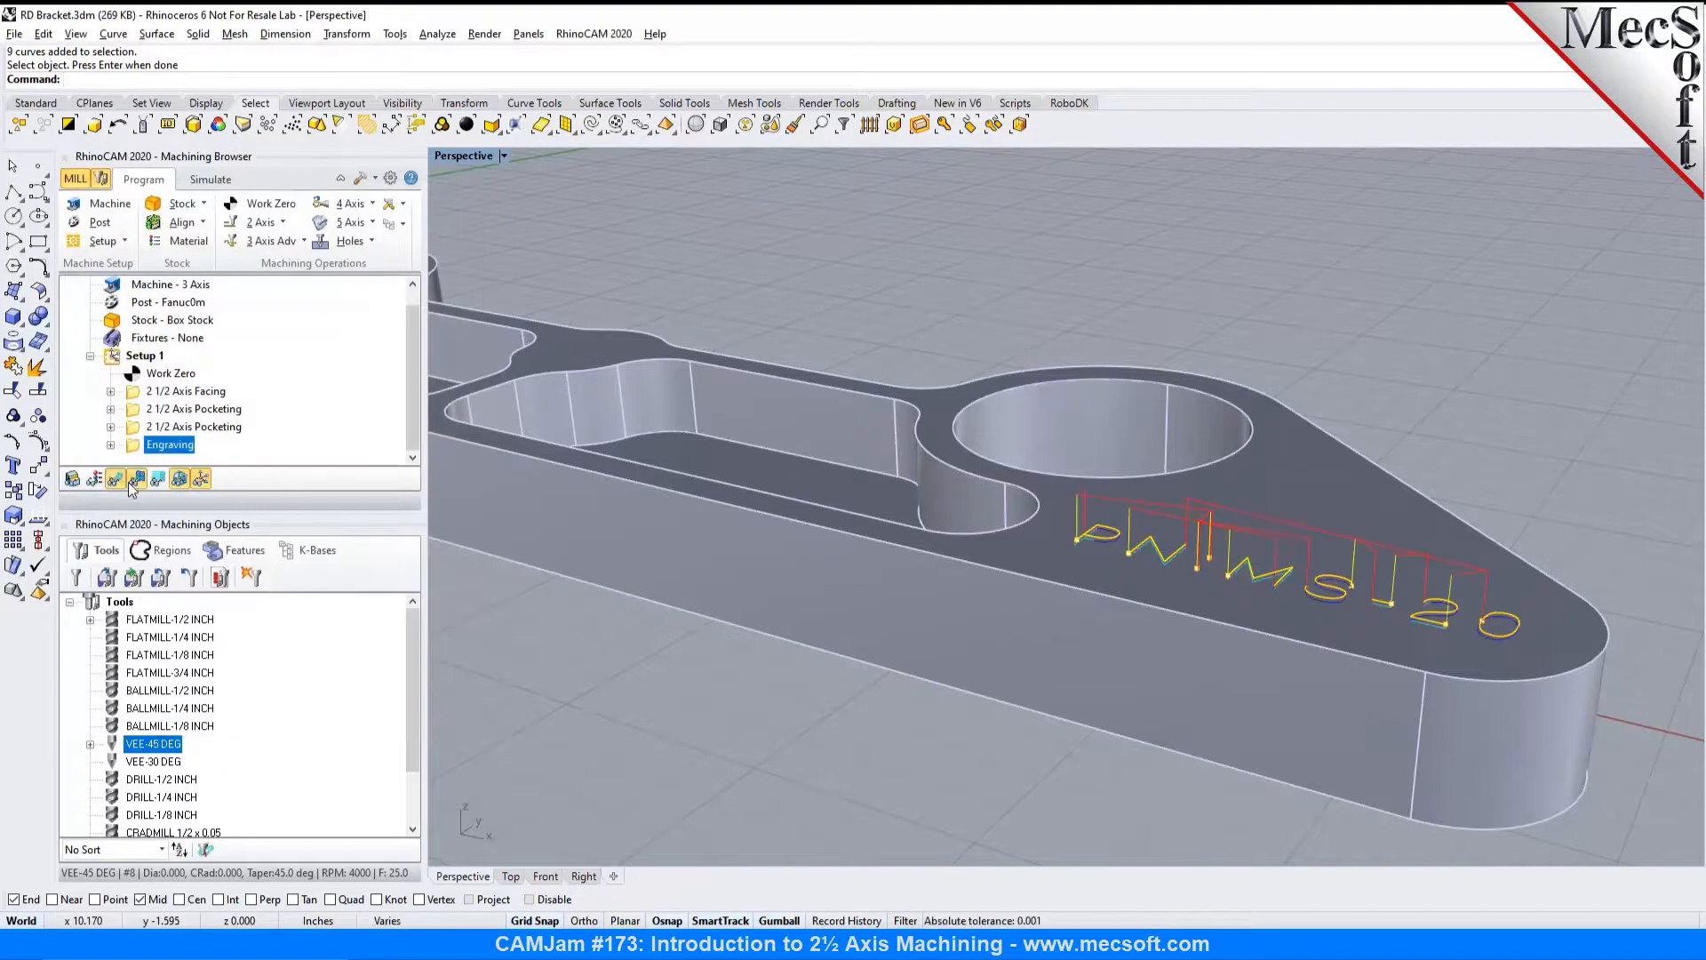
right_click_drag(978, 578, 1102, 582)
scroll(1102, 582, "up", 5)
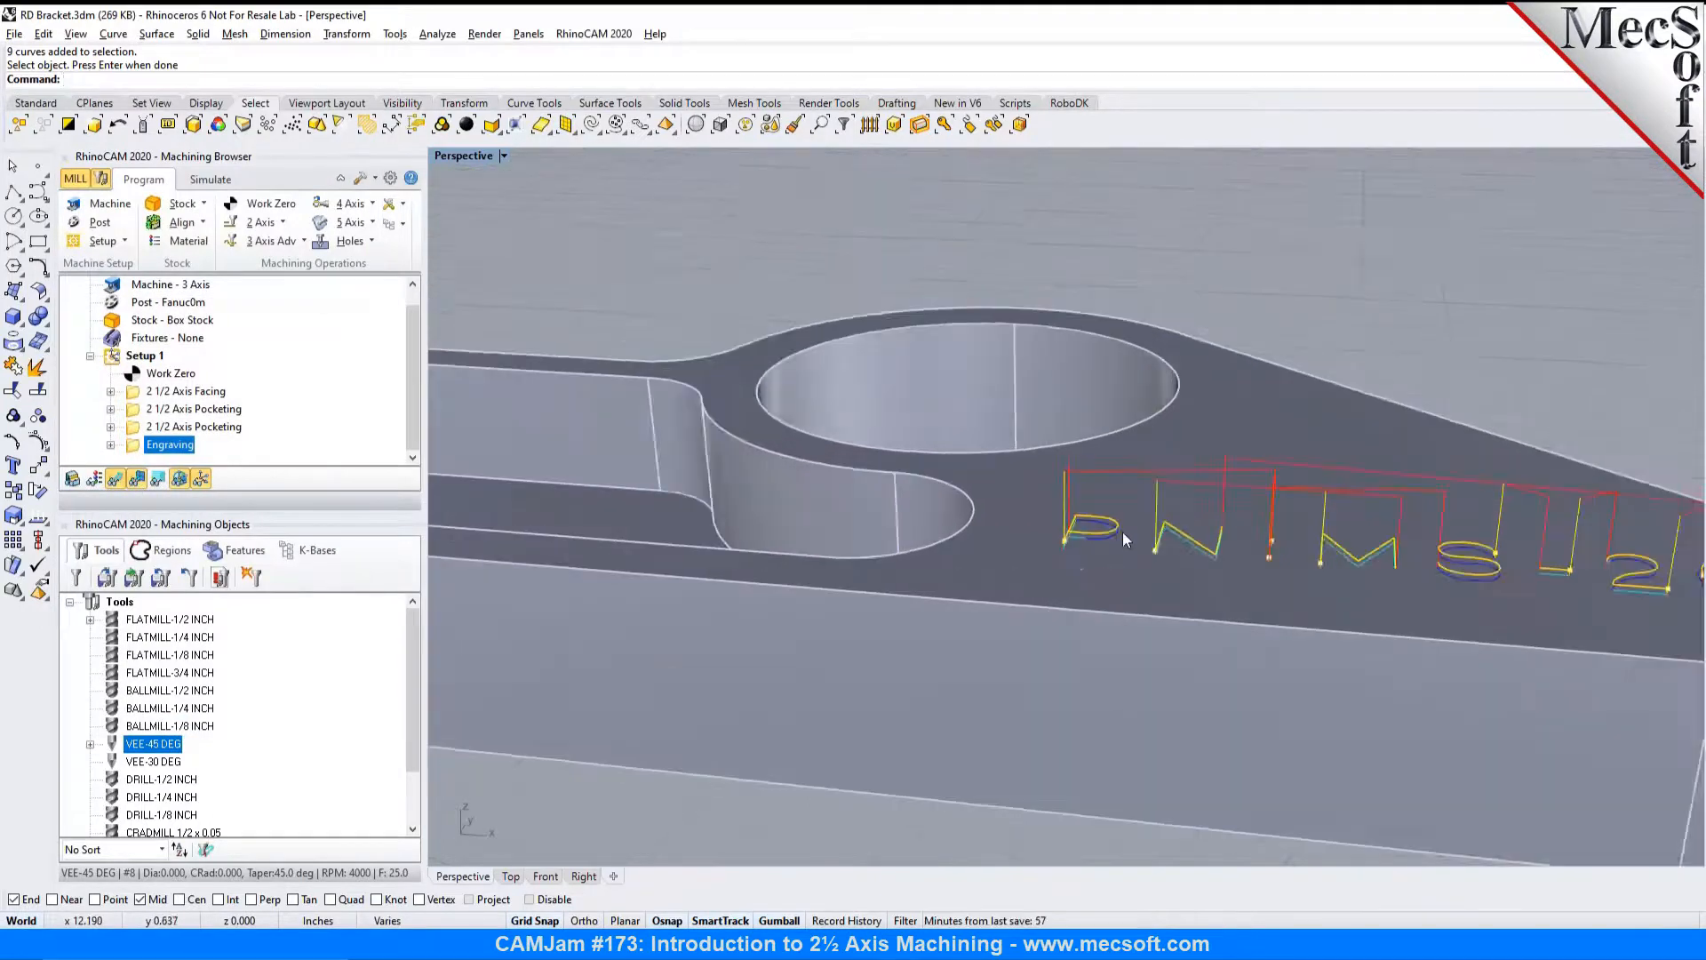
left_click(139, 480)
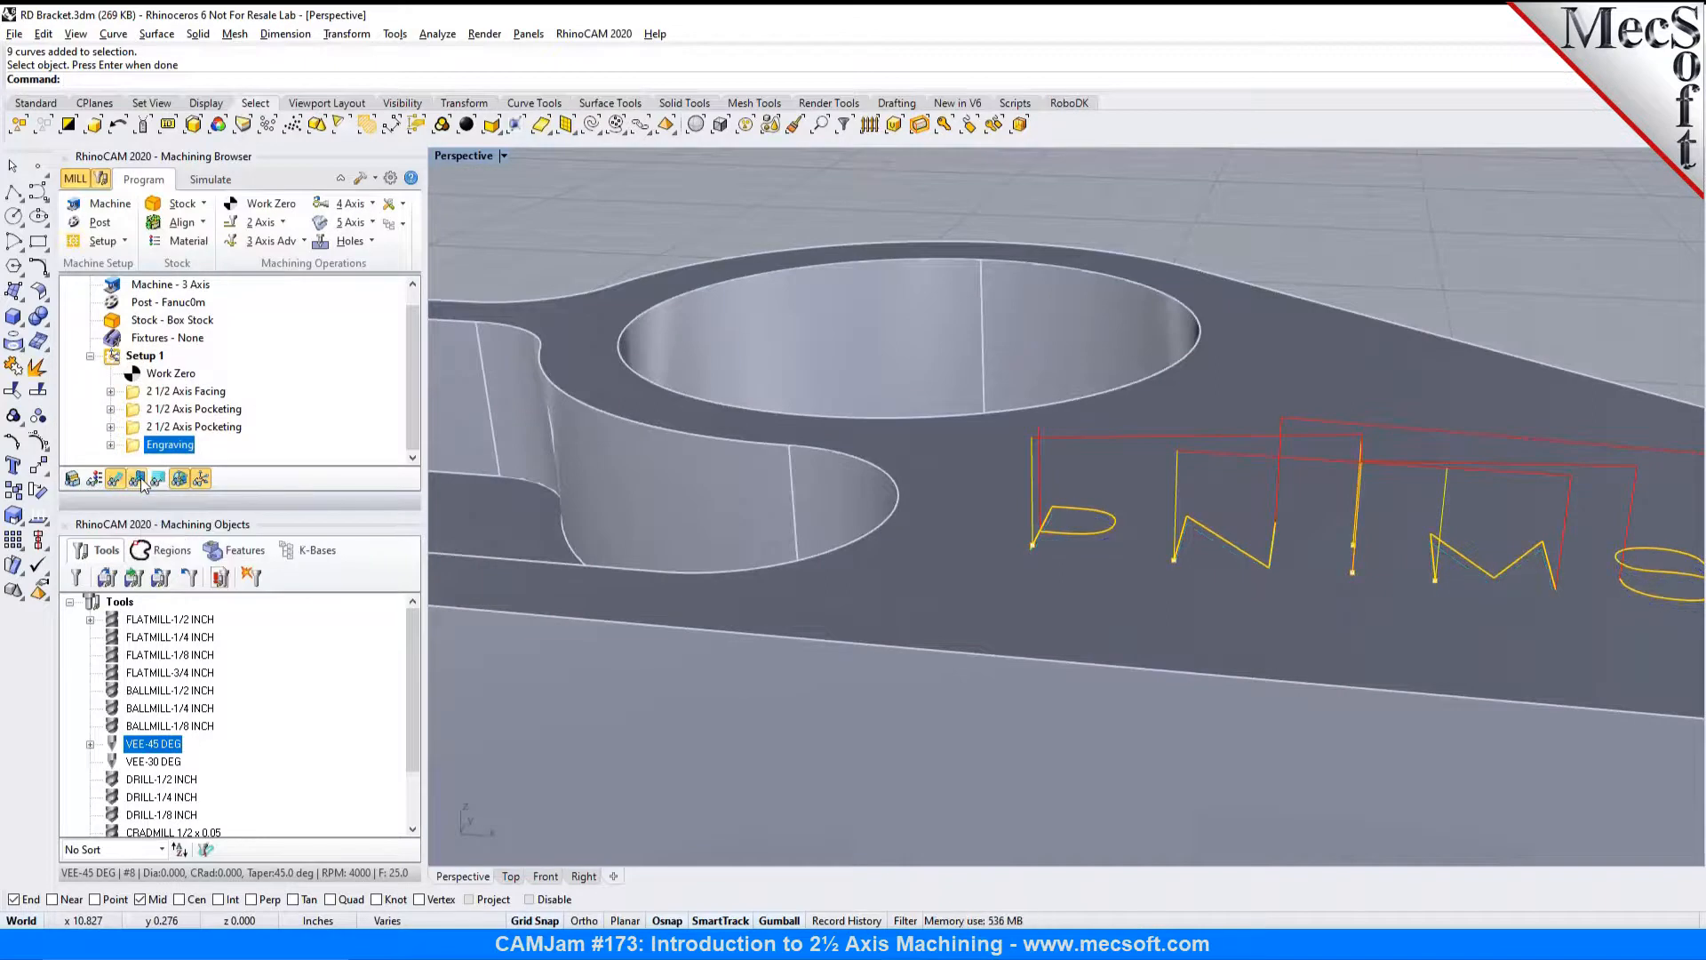
scroll(1032, 587, "up", 5)
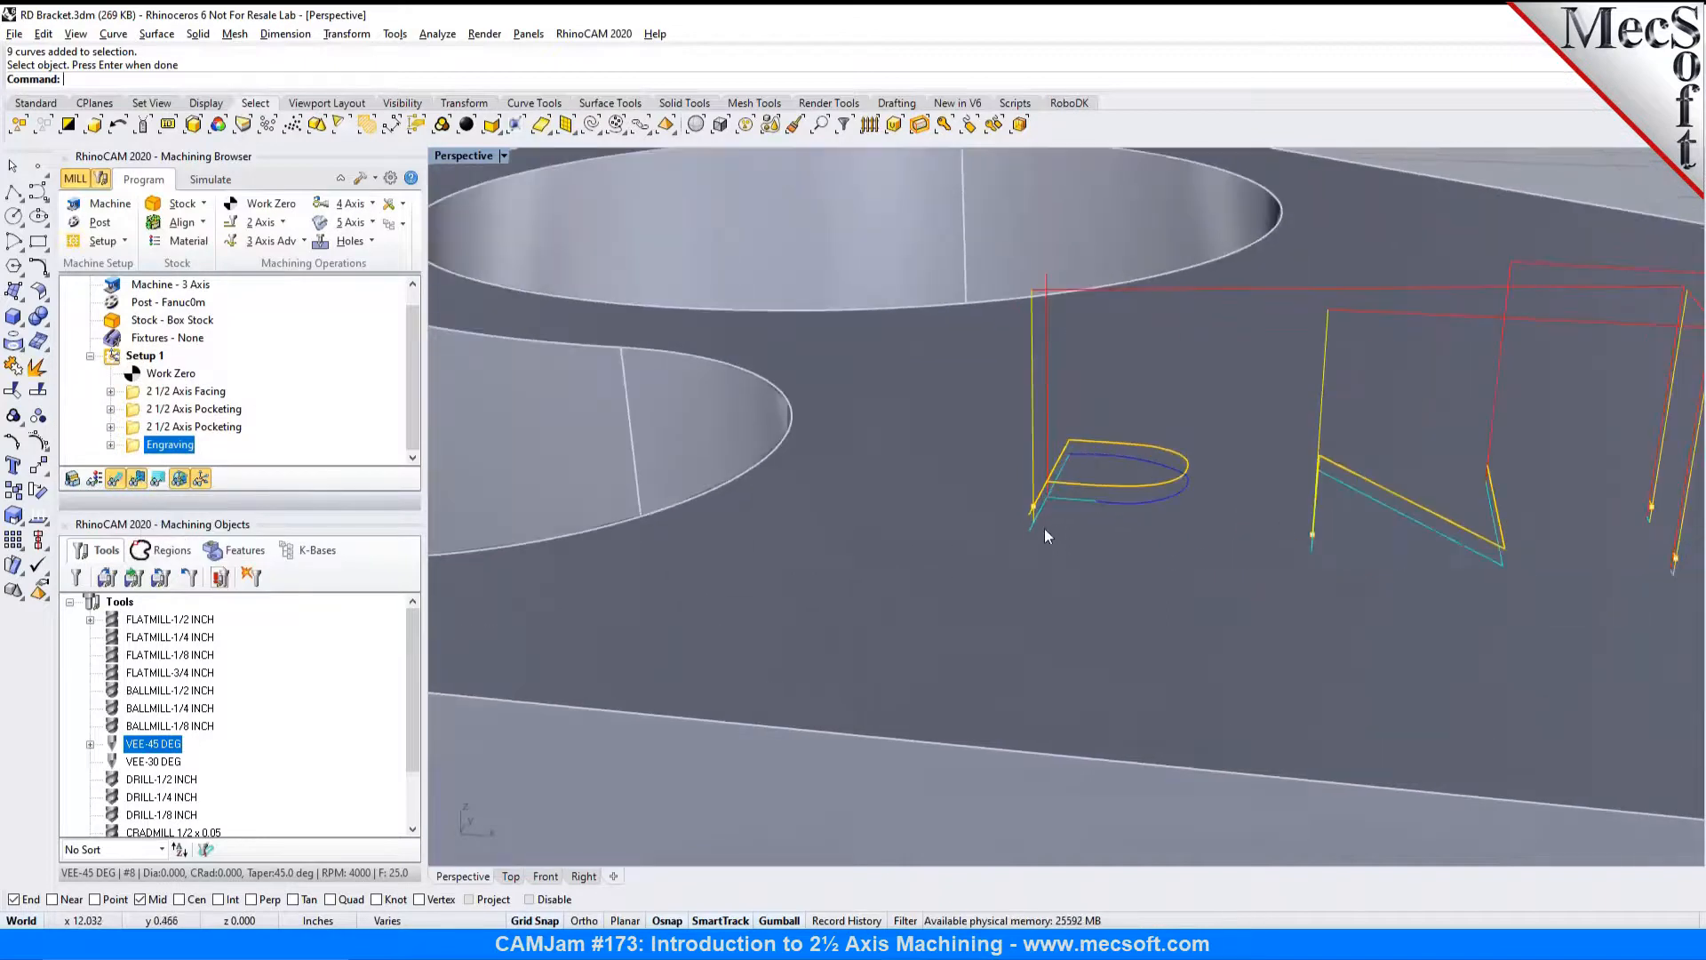
mouse_move(1076, 547)
right_mouse_down()
mouse_move(1077, 505)
mouse_move(1052, 531)
right_mouse_up()
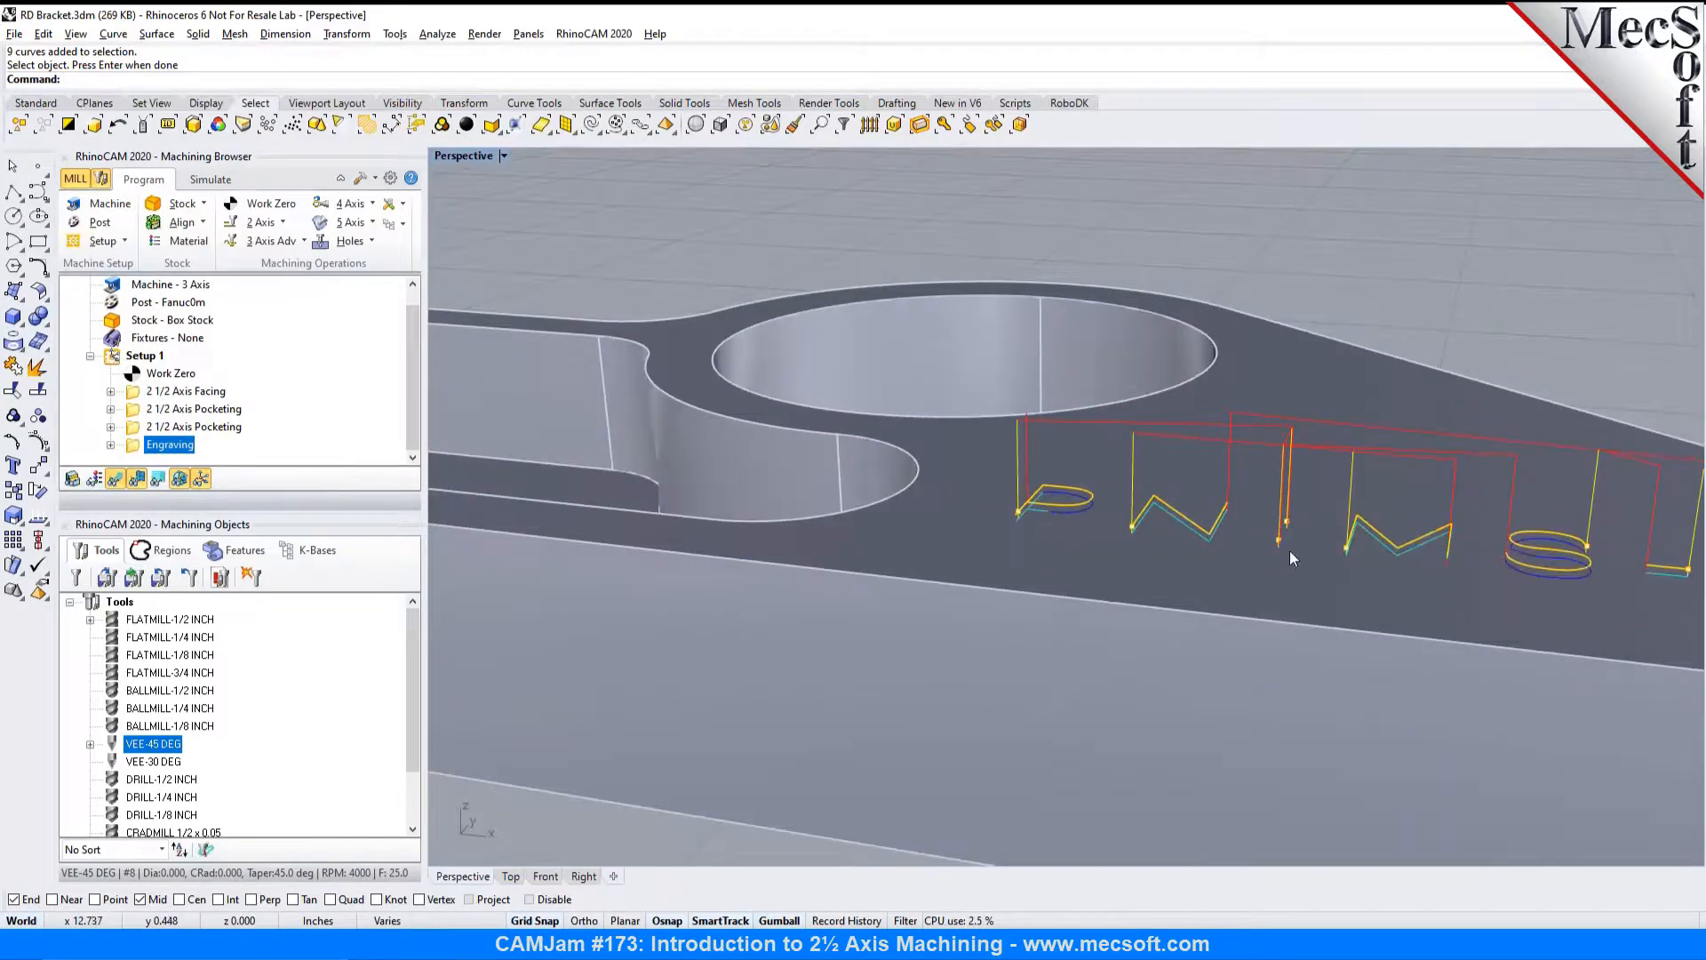
scroll(1053, 532, "down", 4)
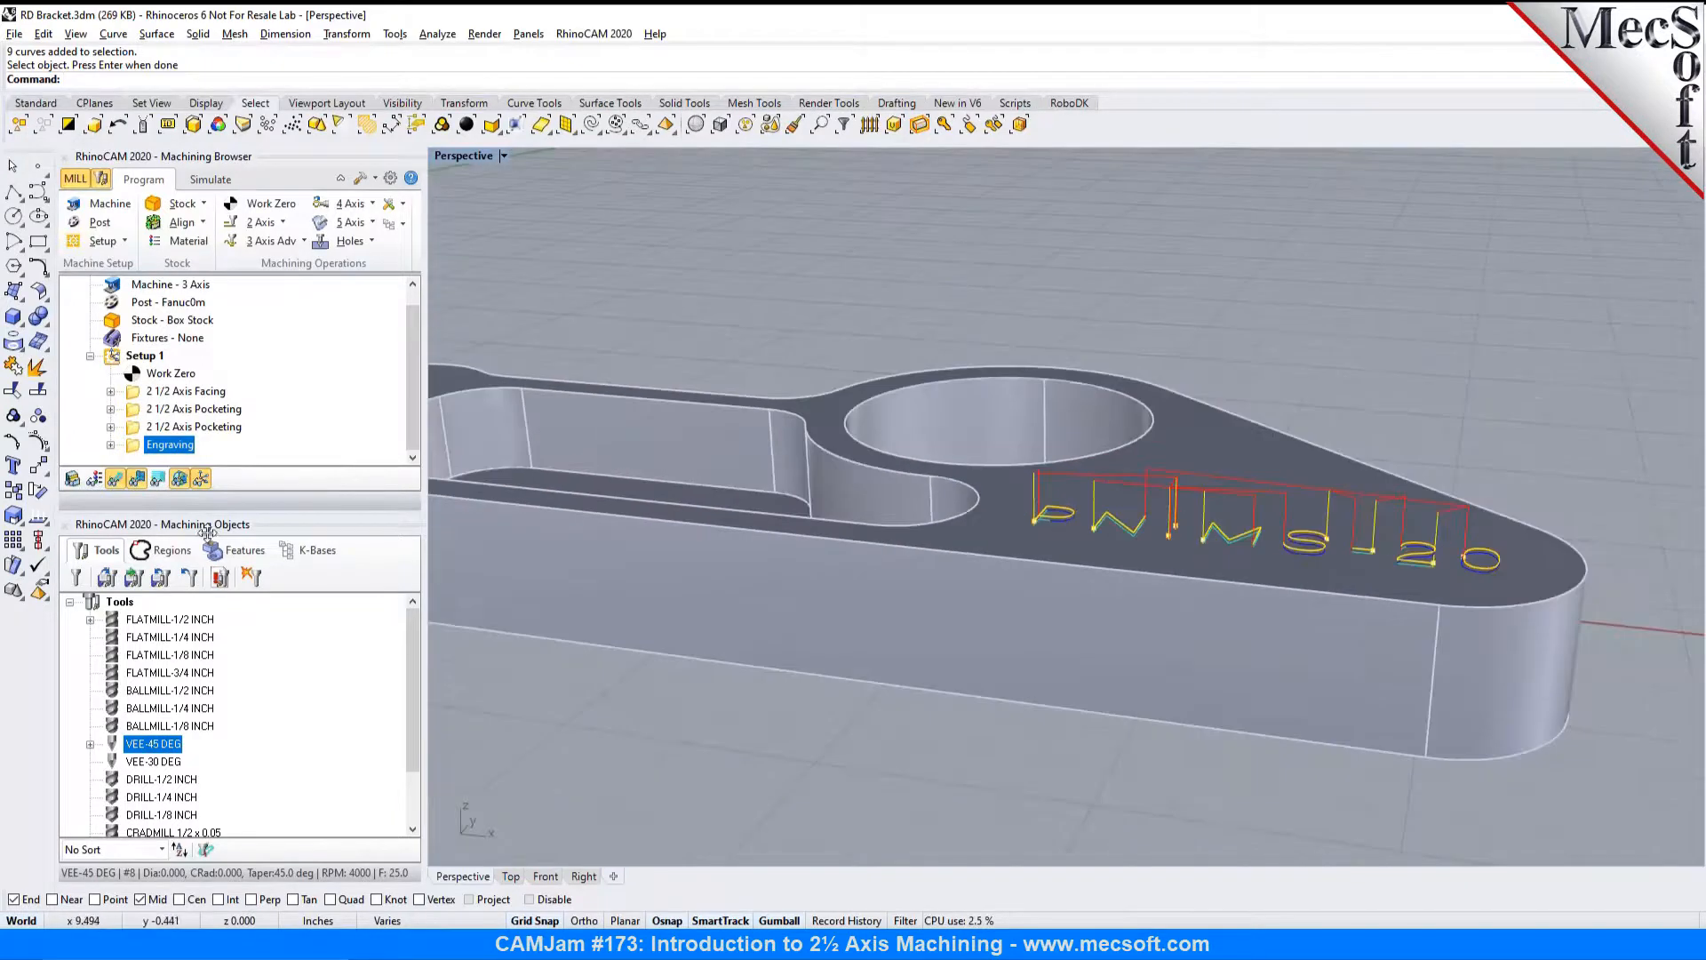
left_click(139, 482)
left_click(139, 481)
Step: Simulate the engraving operation on the stock and replay it at the slowest simulation speed
left_click(204, 181)
left_click(167, 240)
left_click(199, 224)
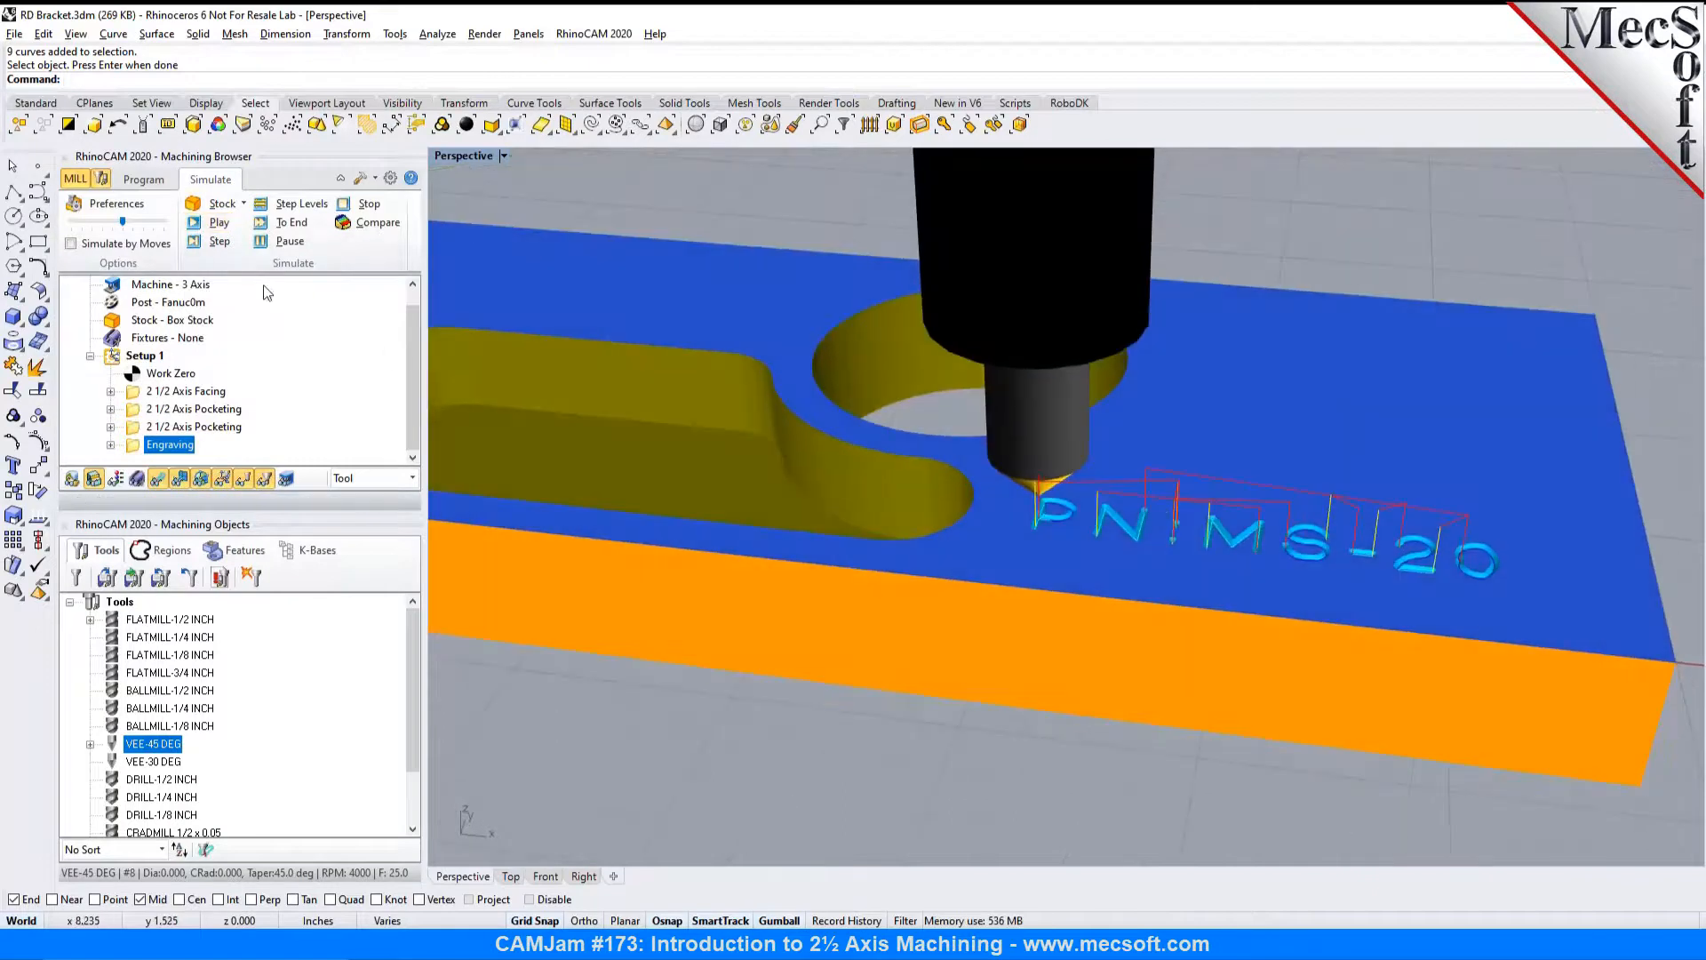
left_click_drag(123, 222, 71, 223)
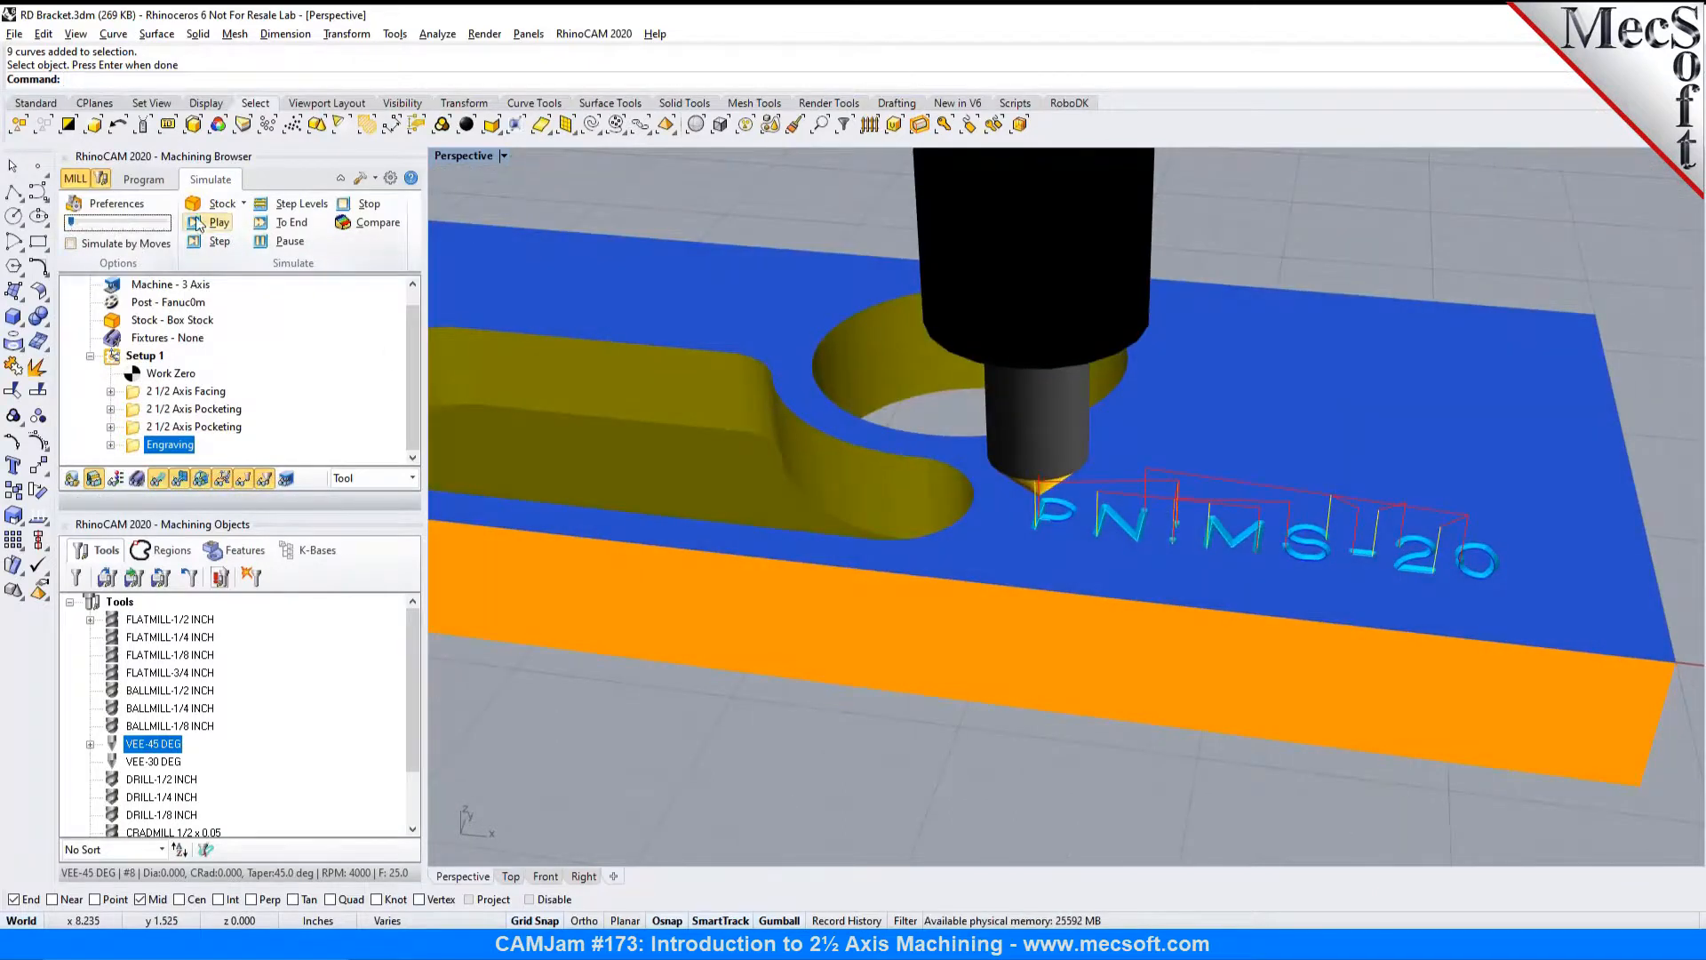
left_click(199, 224)
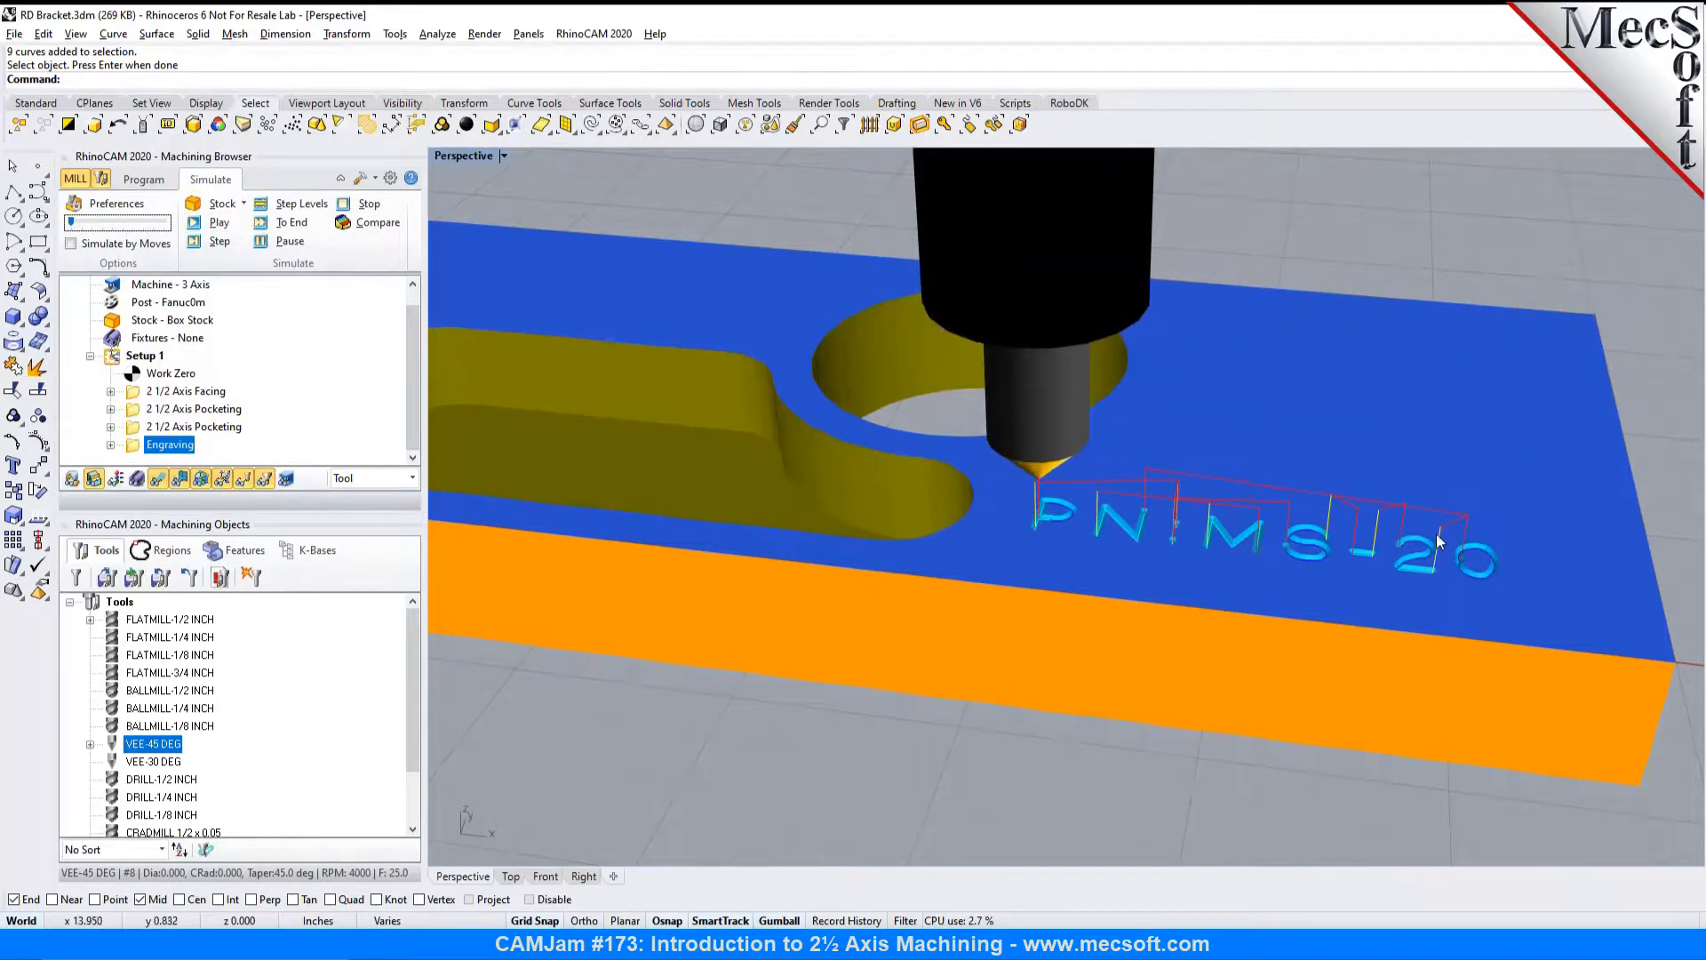
Step: Edit the Engraving operation to use Minimum Distance Sort and regenerate its toolpath
left_click(153, 183)
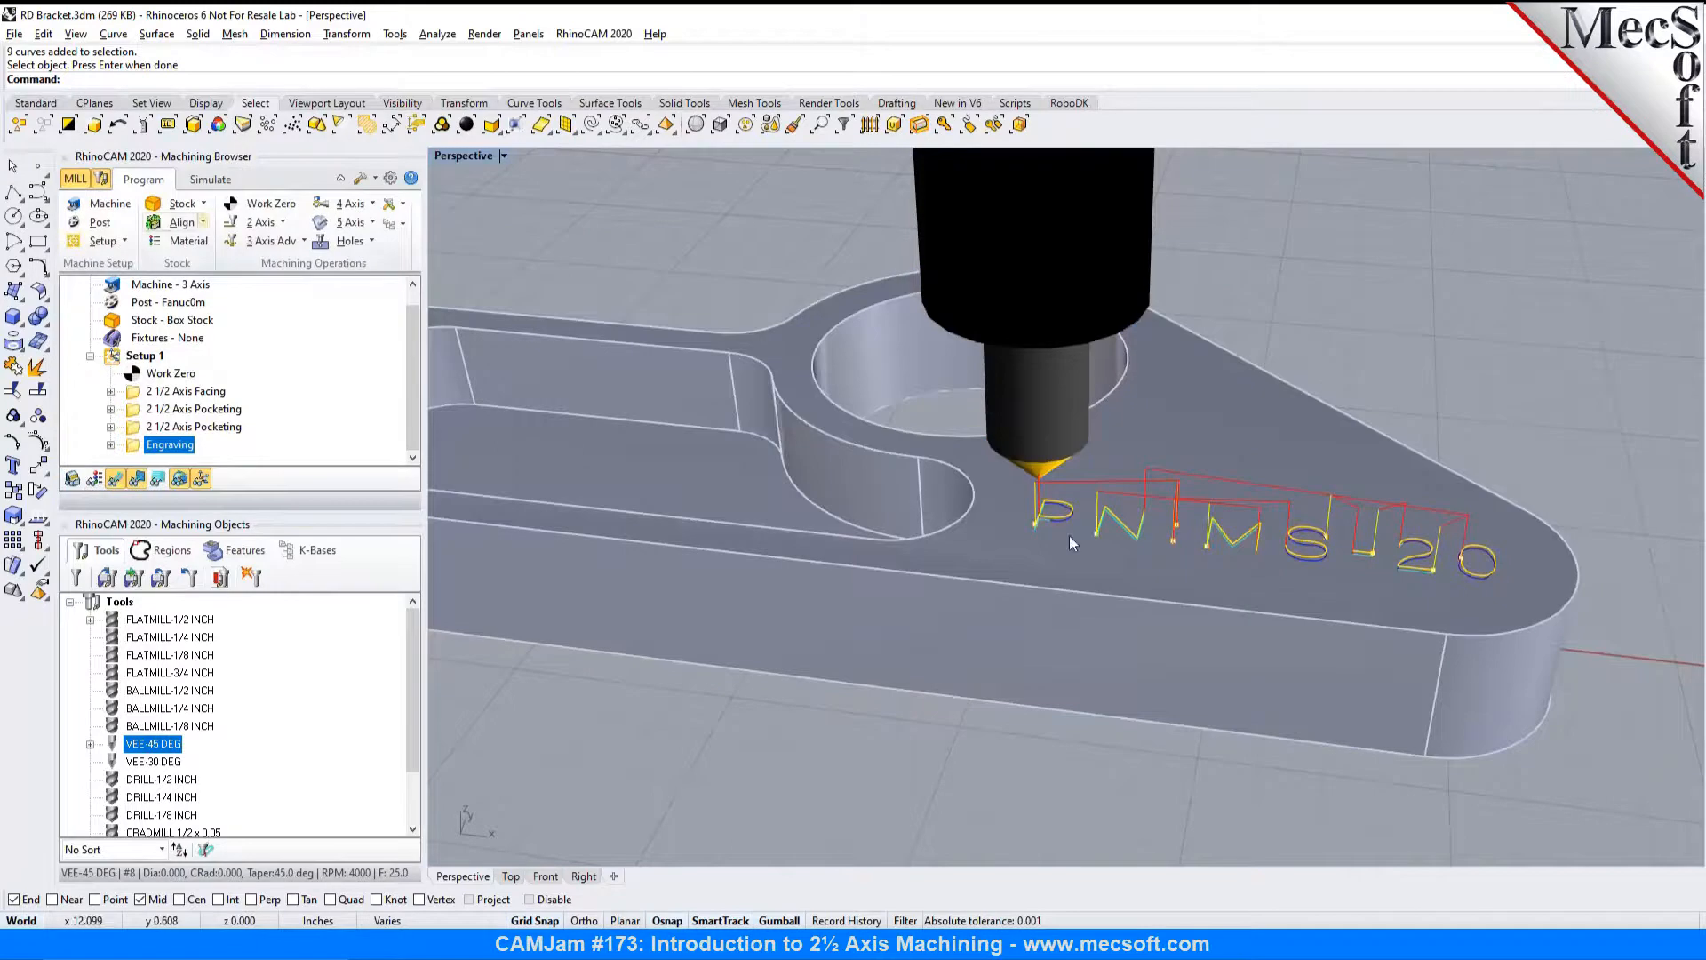
double_click(134, 448)
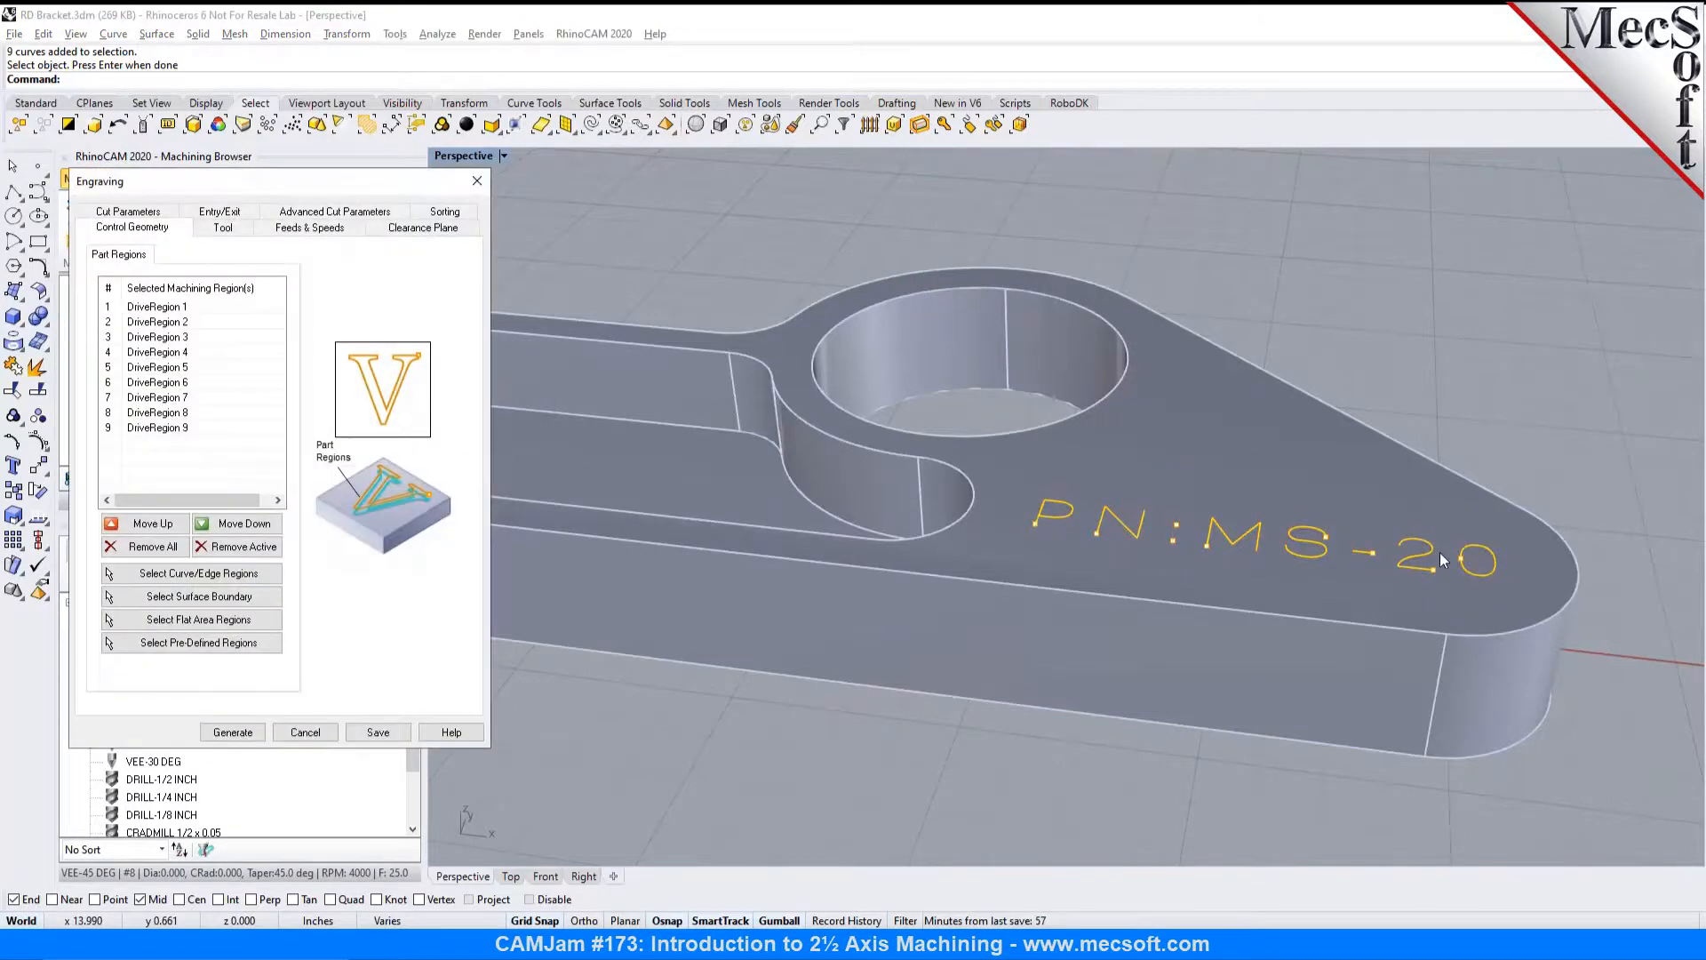
left_click(445, 218)
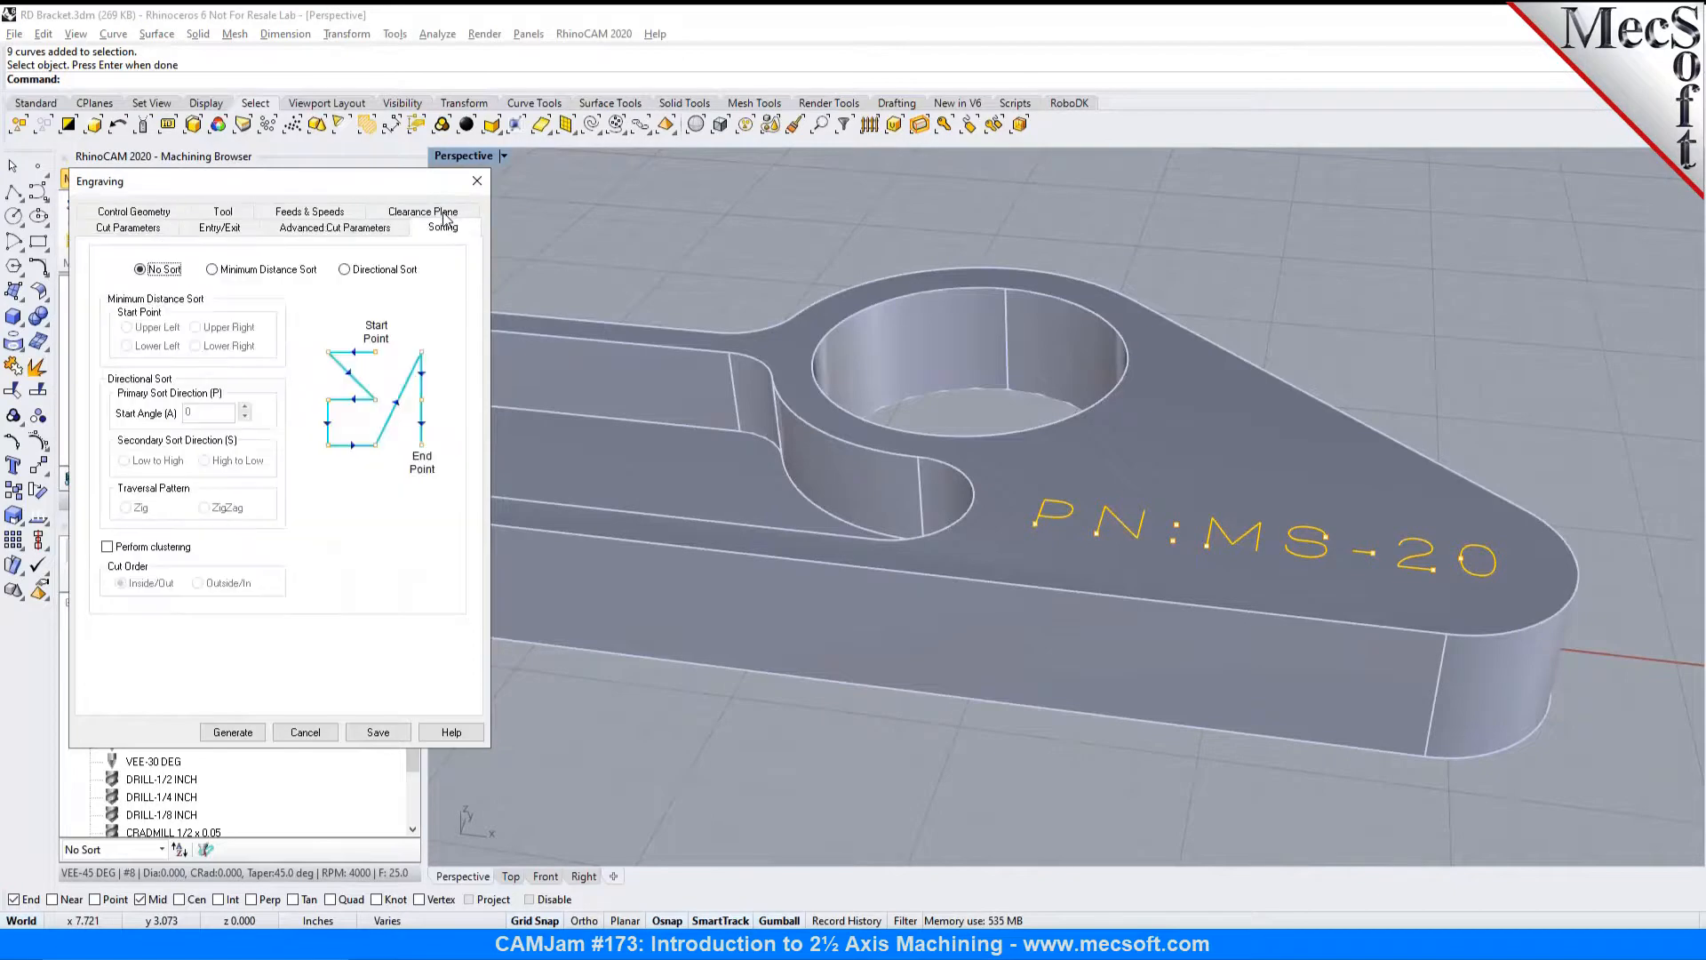
left_click(214, 270)
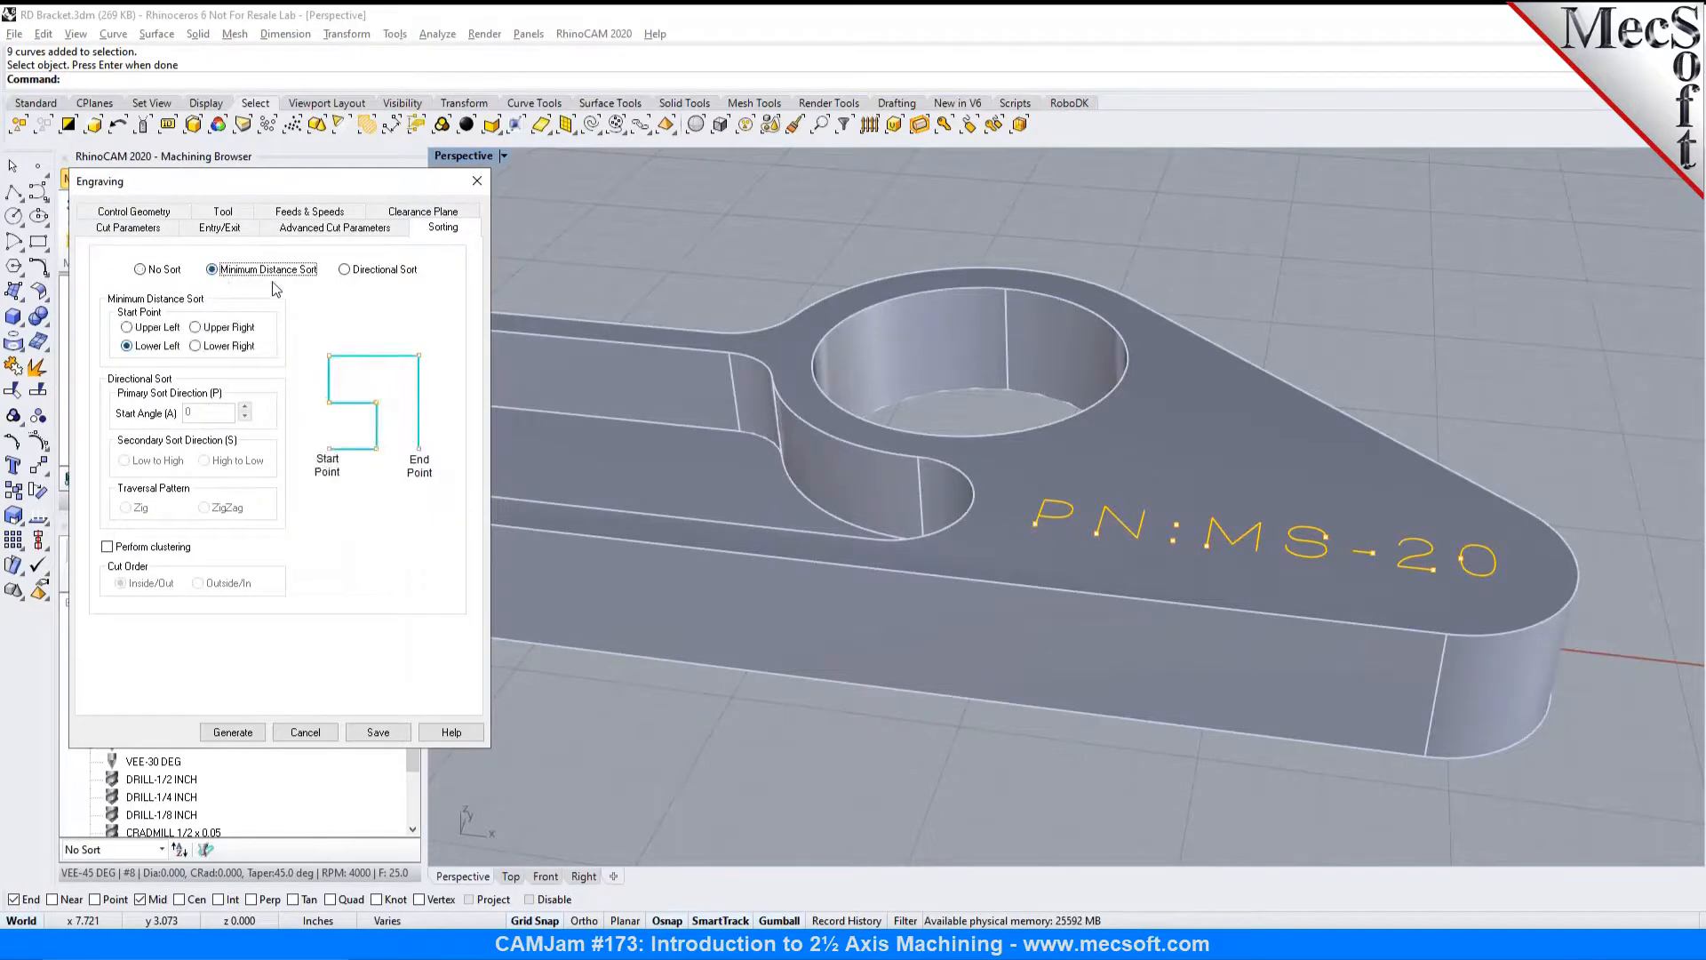
left_click(233, 732)
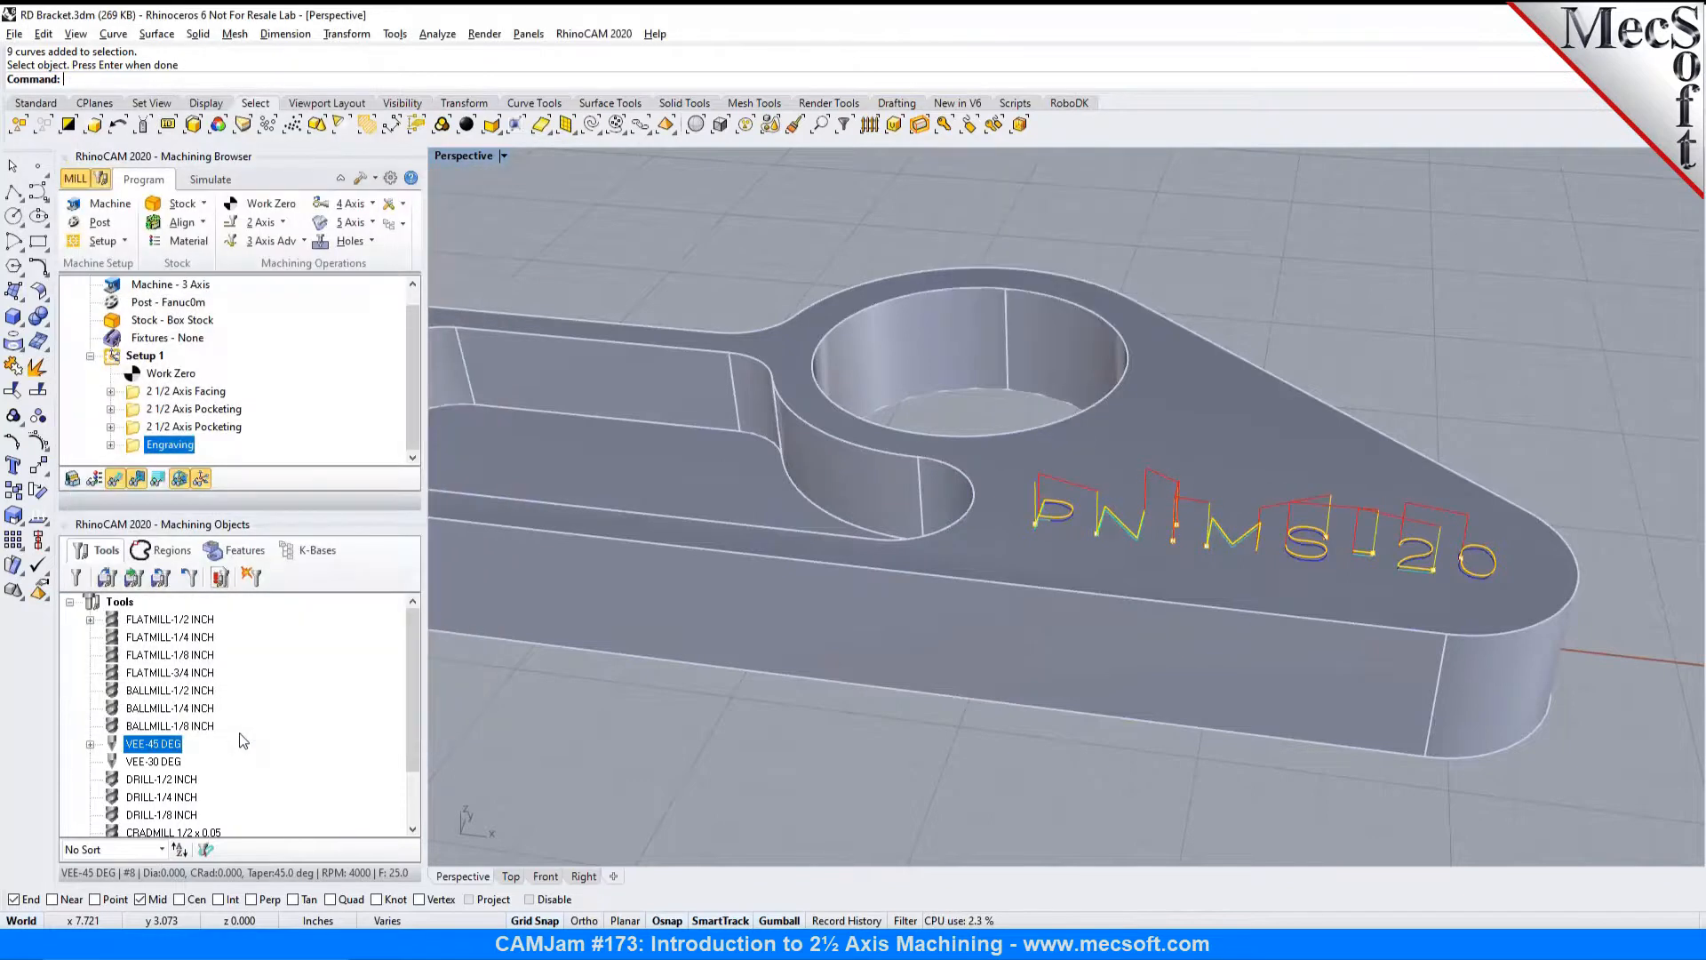
Step: Simulate the re-sorted engraving operation and inspect the cut stock
left_click(211, 180)
left_click(193, 223)
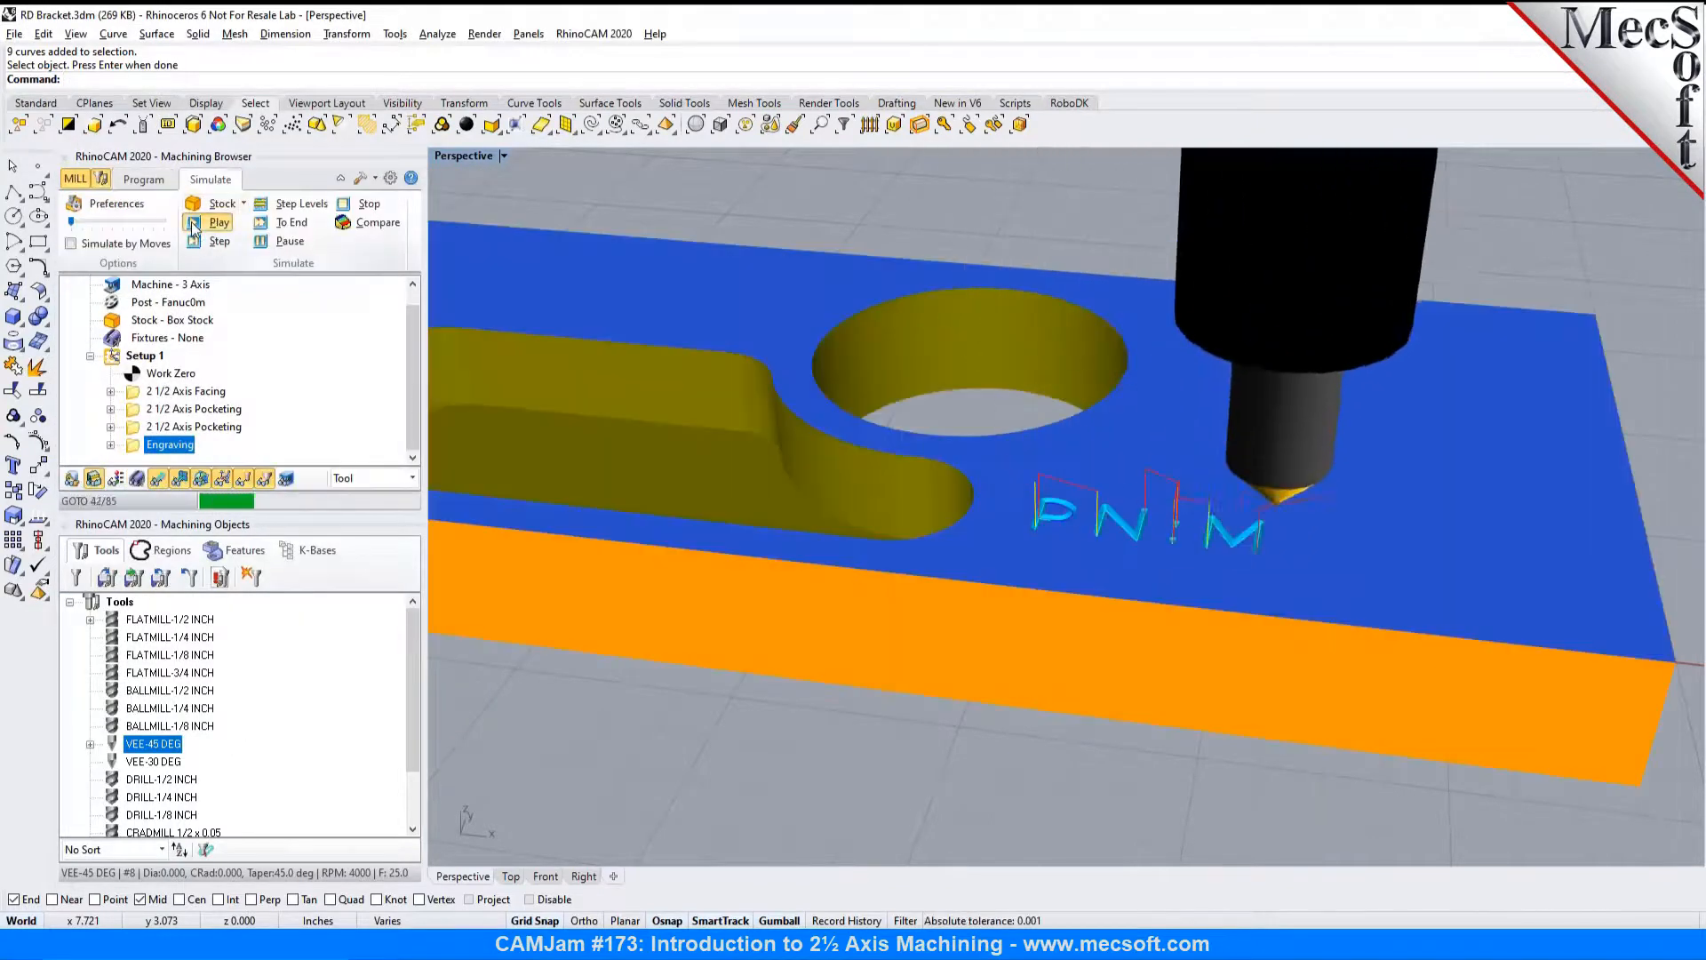
scroll(1300, 513, "down", 4)
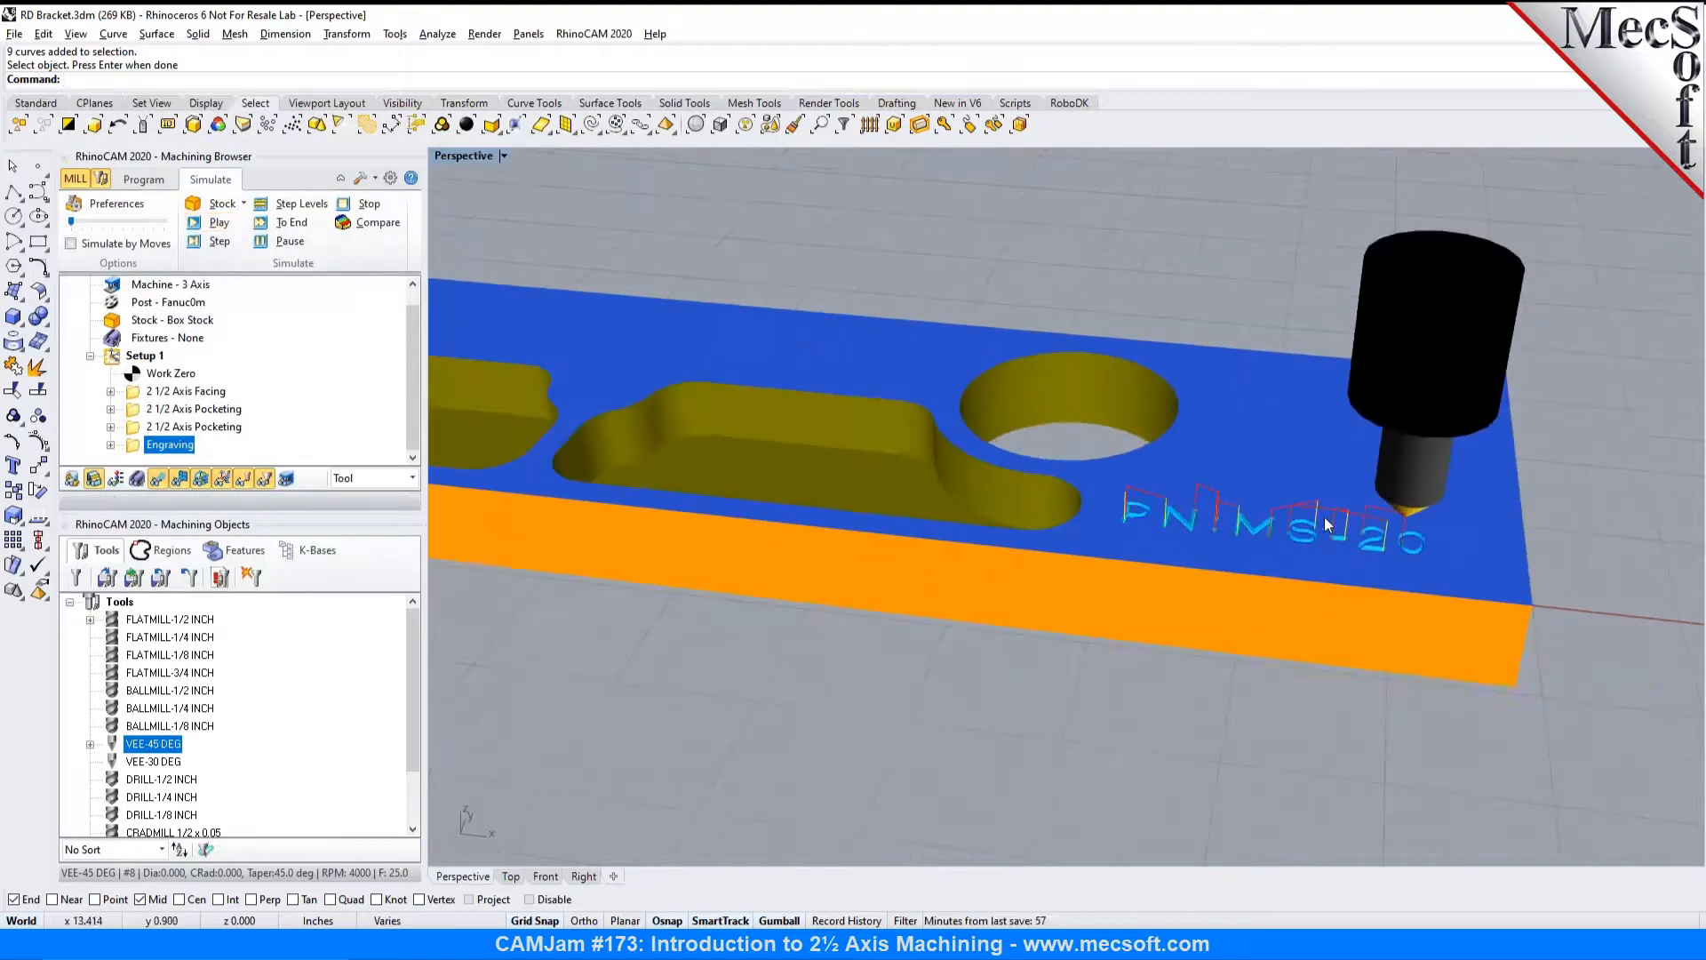
scroll(1362, 550, "down", 5)
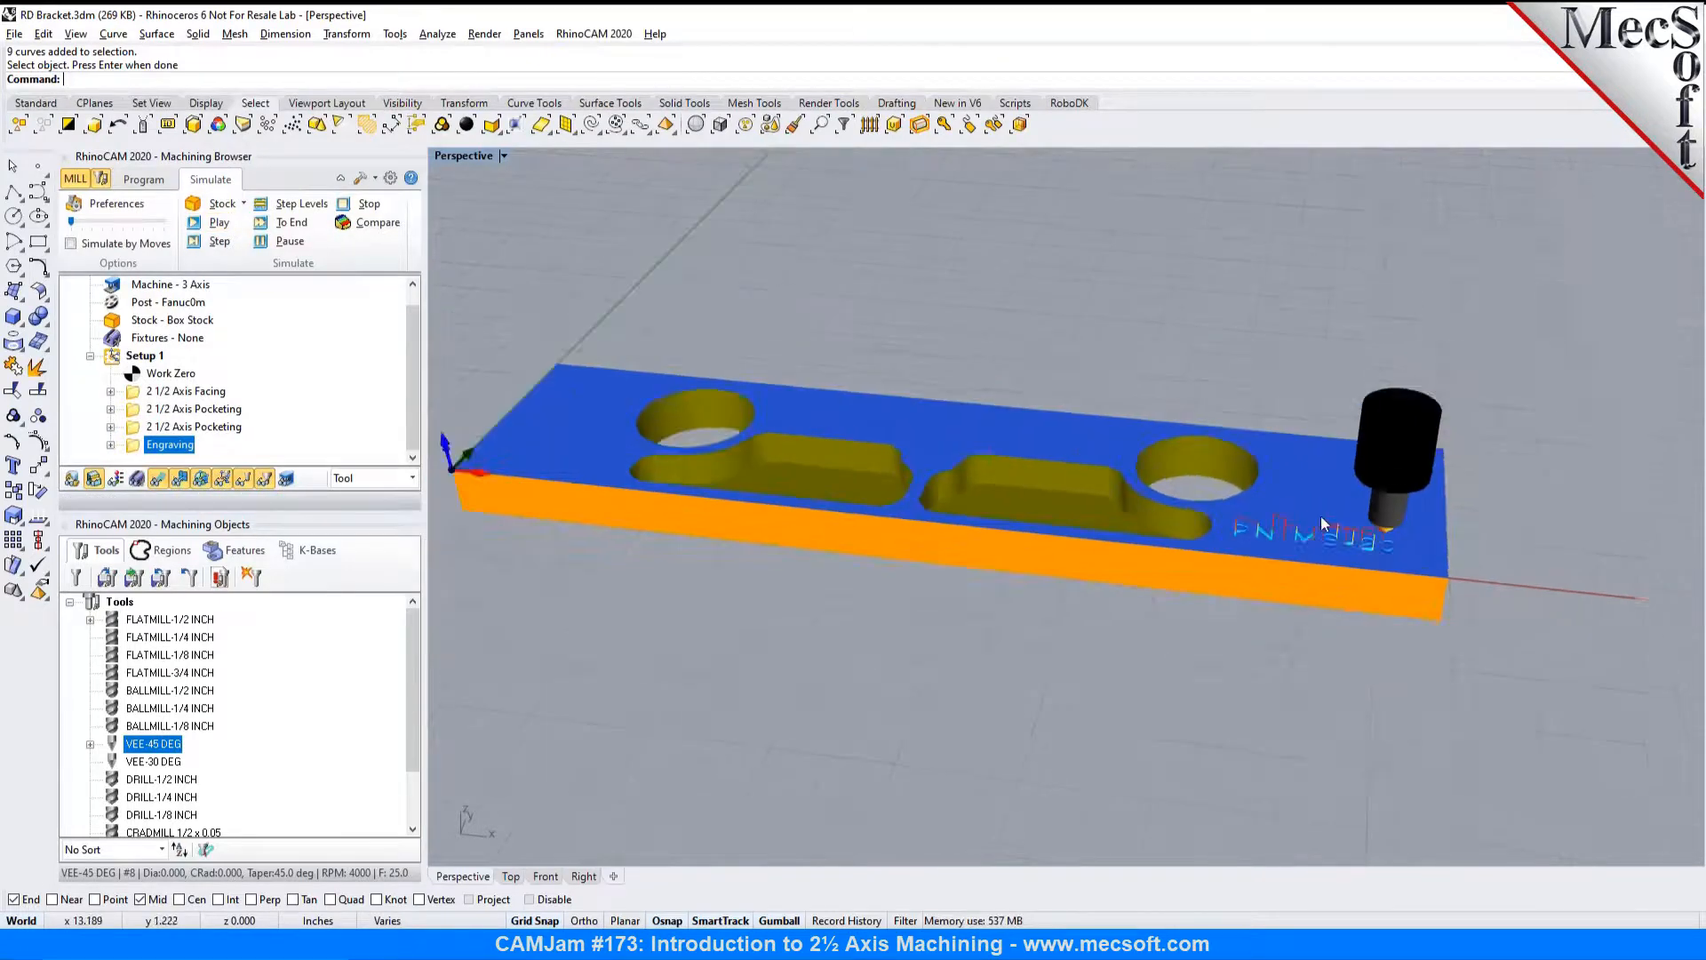
scroll(1289, 523, "up", 4)
scroll(1485, 573, "down", 4)
scroll(1325, 549, "up", 2)
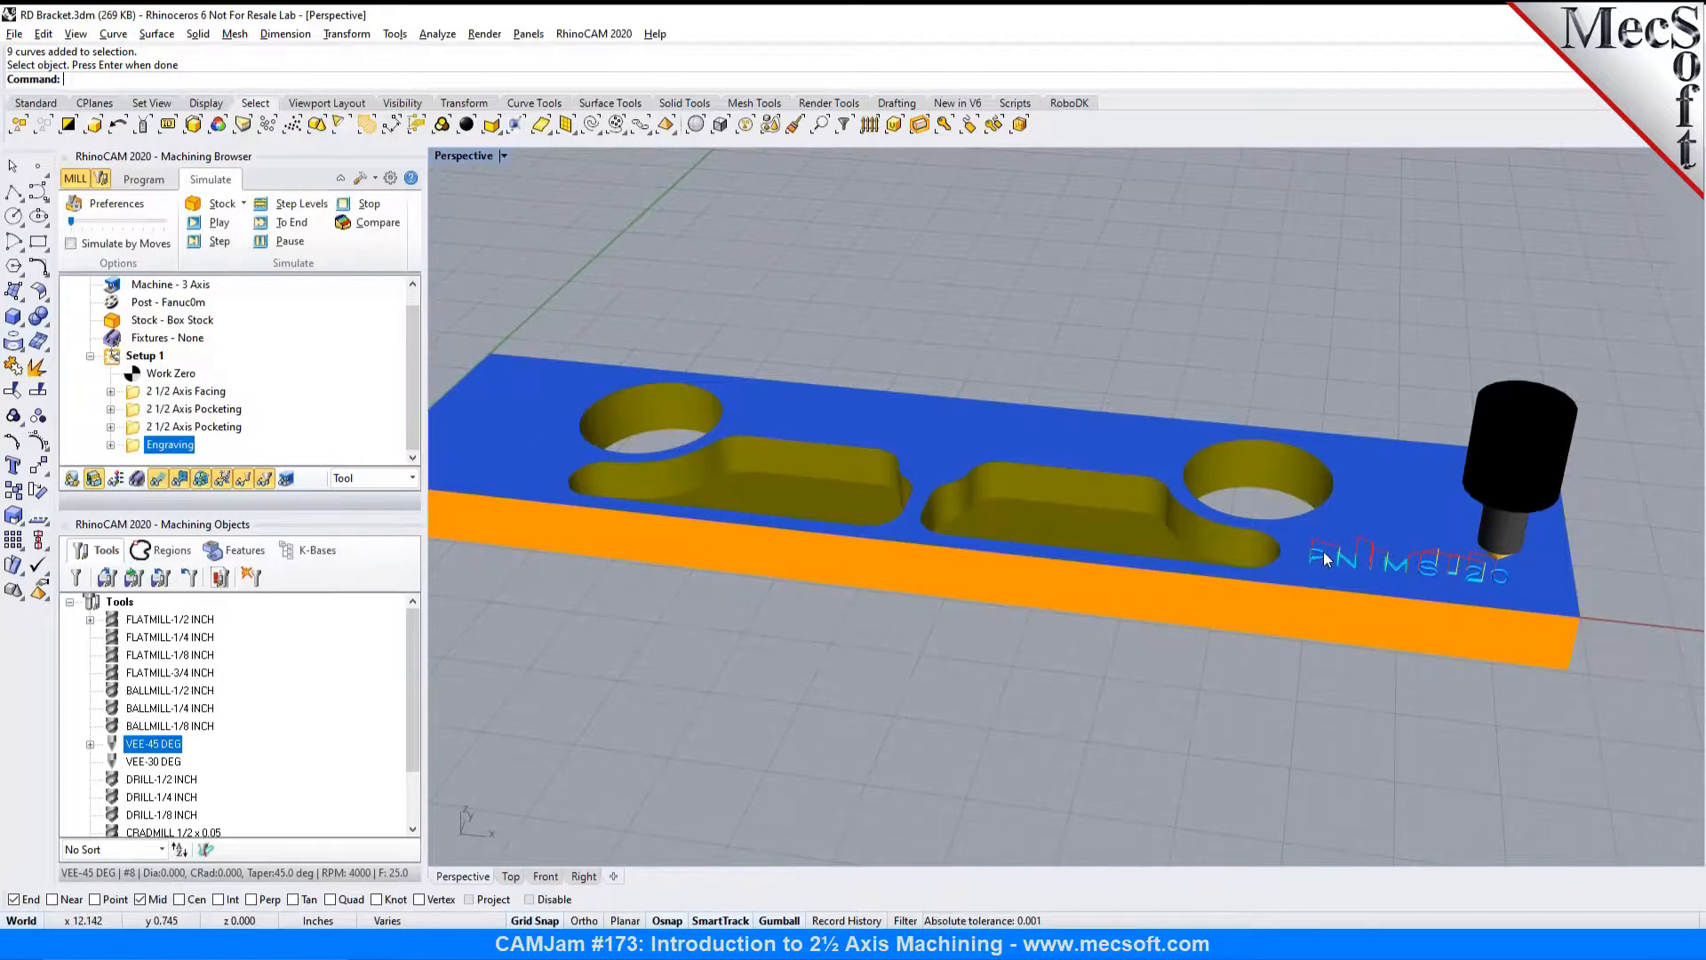
Step: Start a 2½ Axis Profiling operation and chain-select the bracket's outer top edges as its part regions
left_click(144, 180)
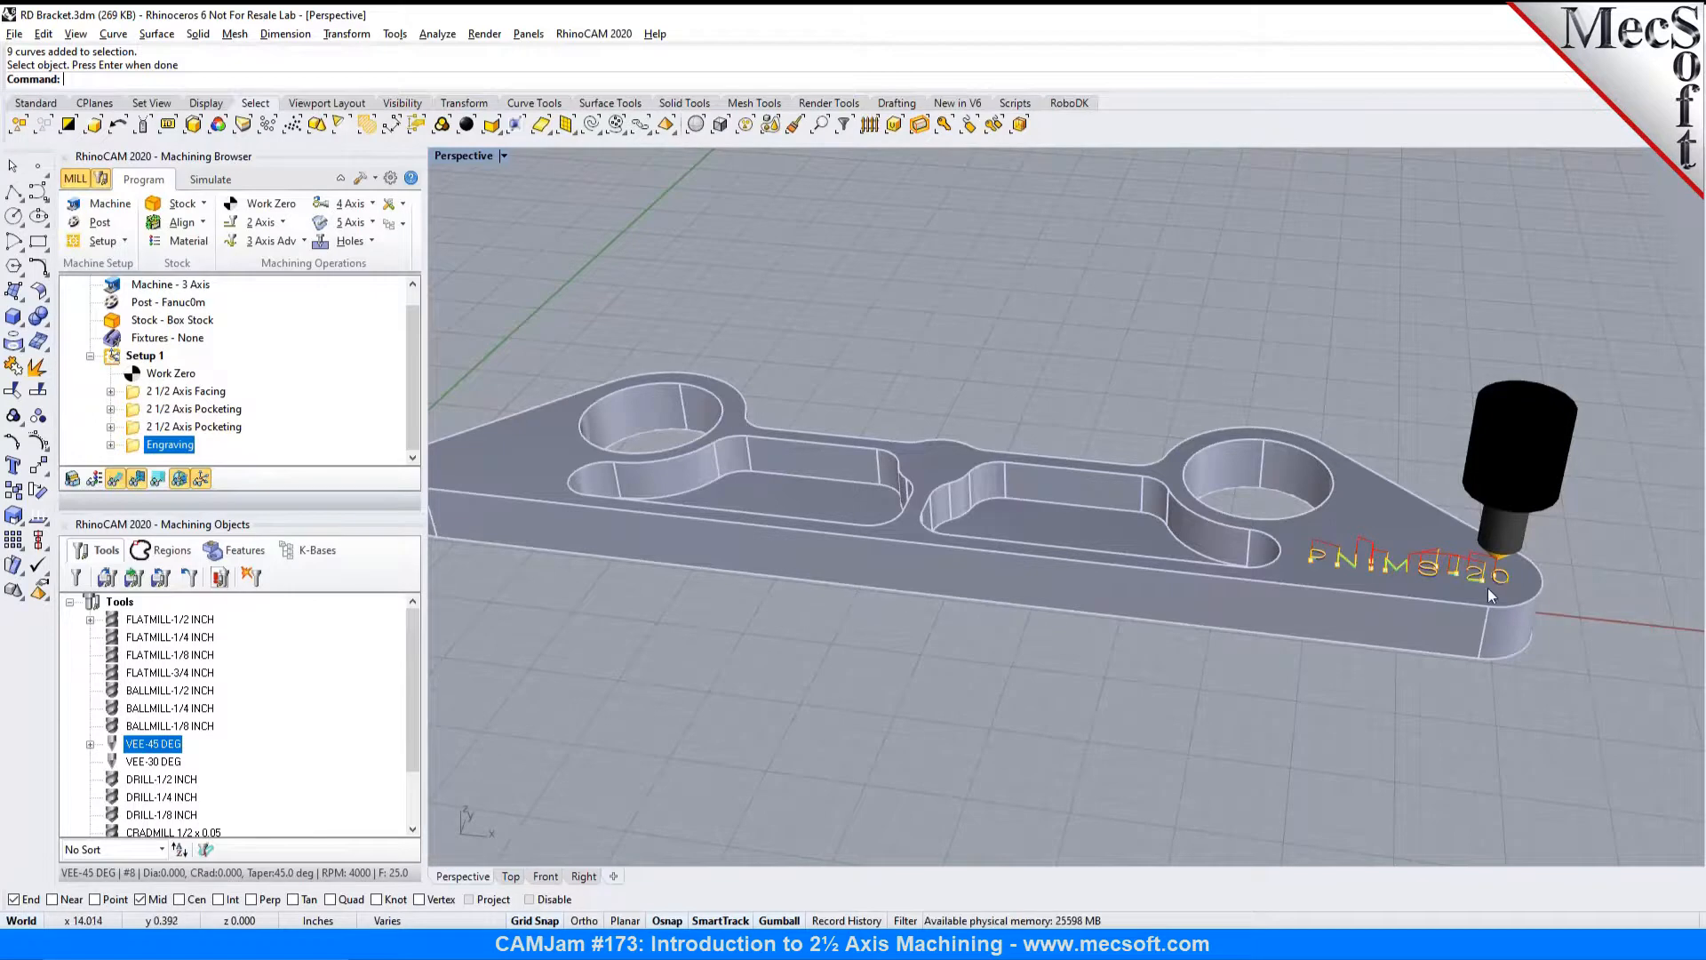
scroll(1511, 590, "down", 2)
scroll(1192, 569, "up", 2)
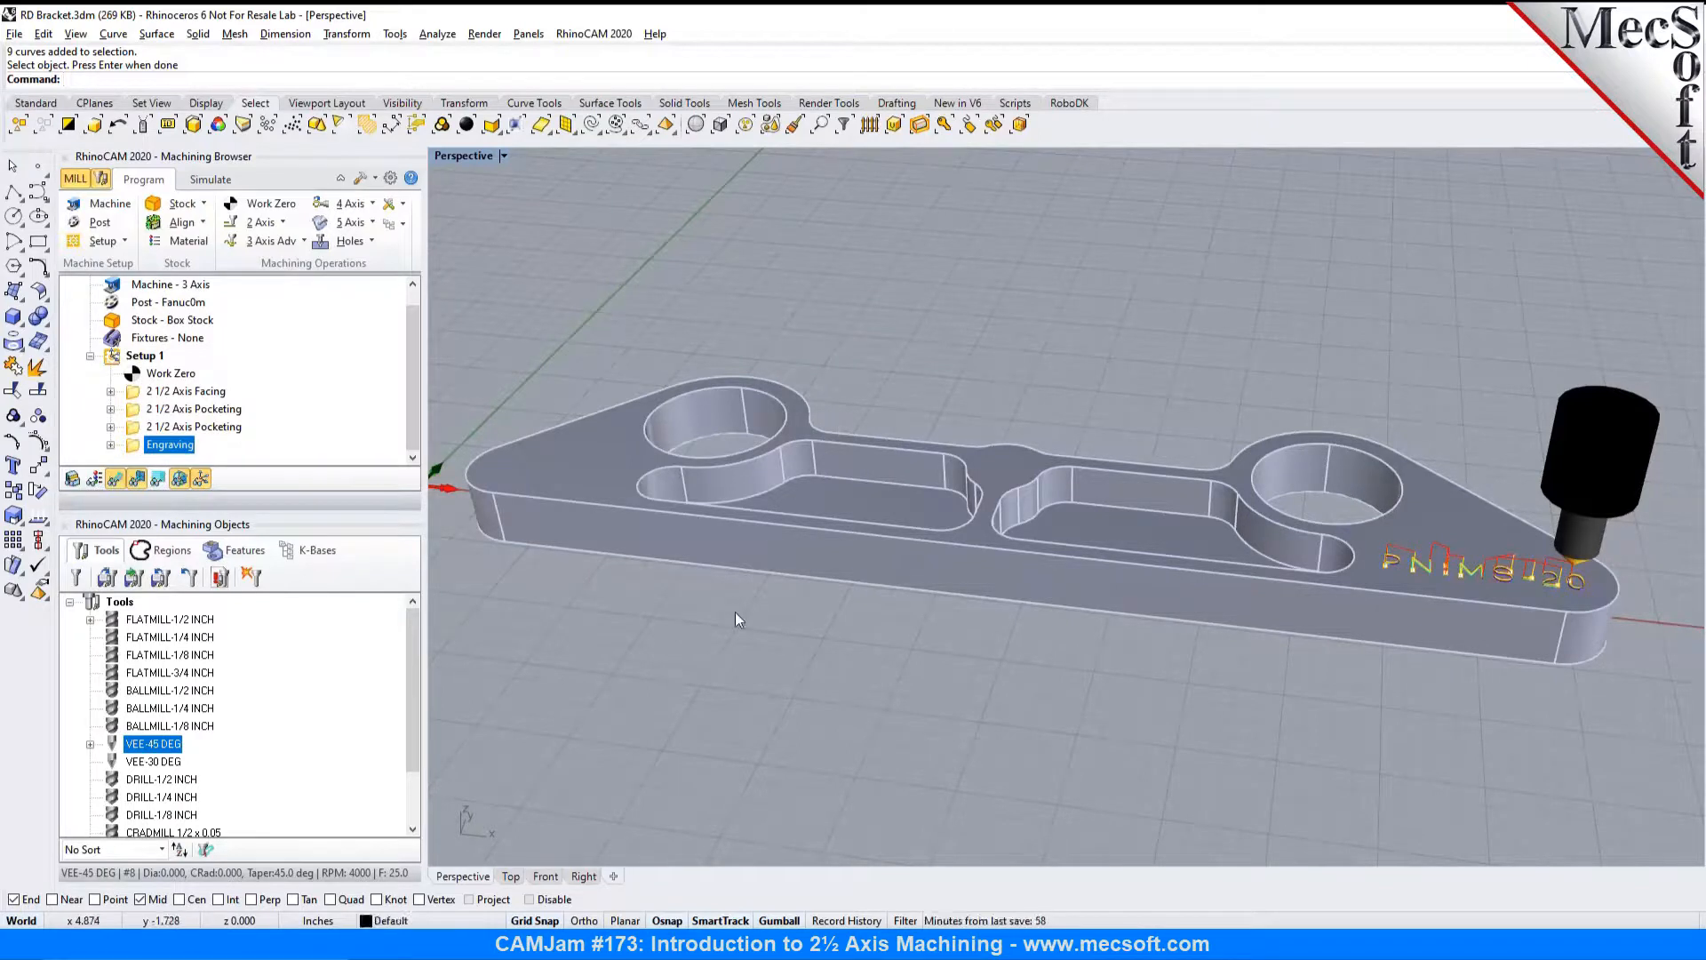
left_click(284, 223)
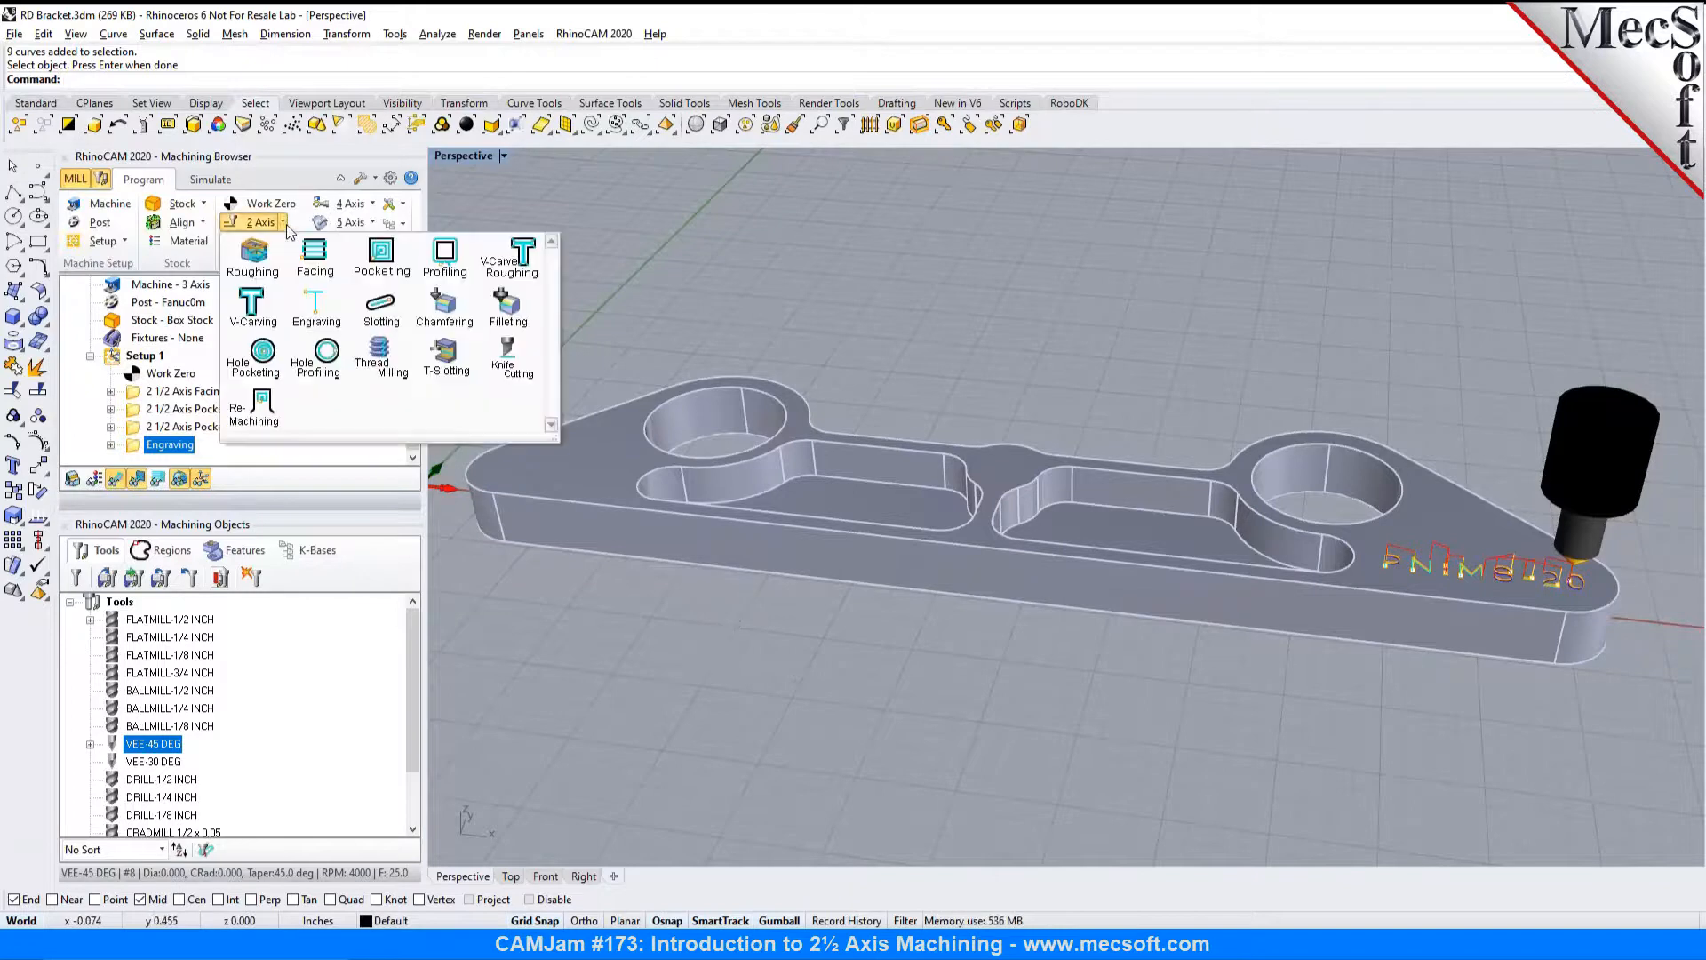
left_click(461, 285)
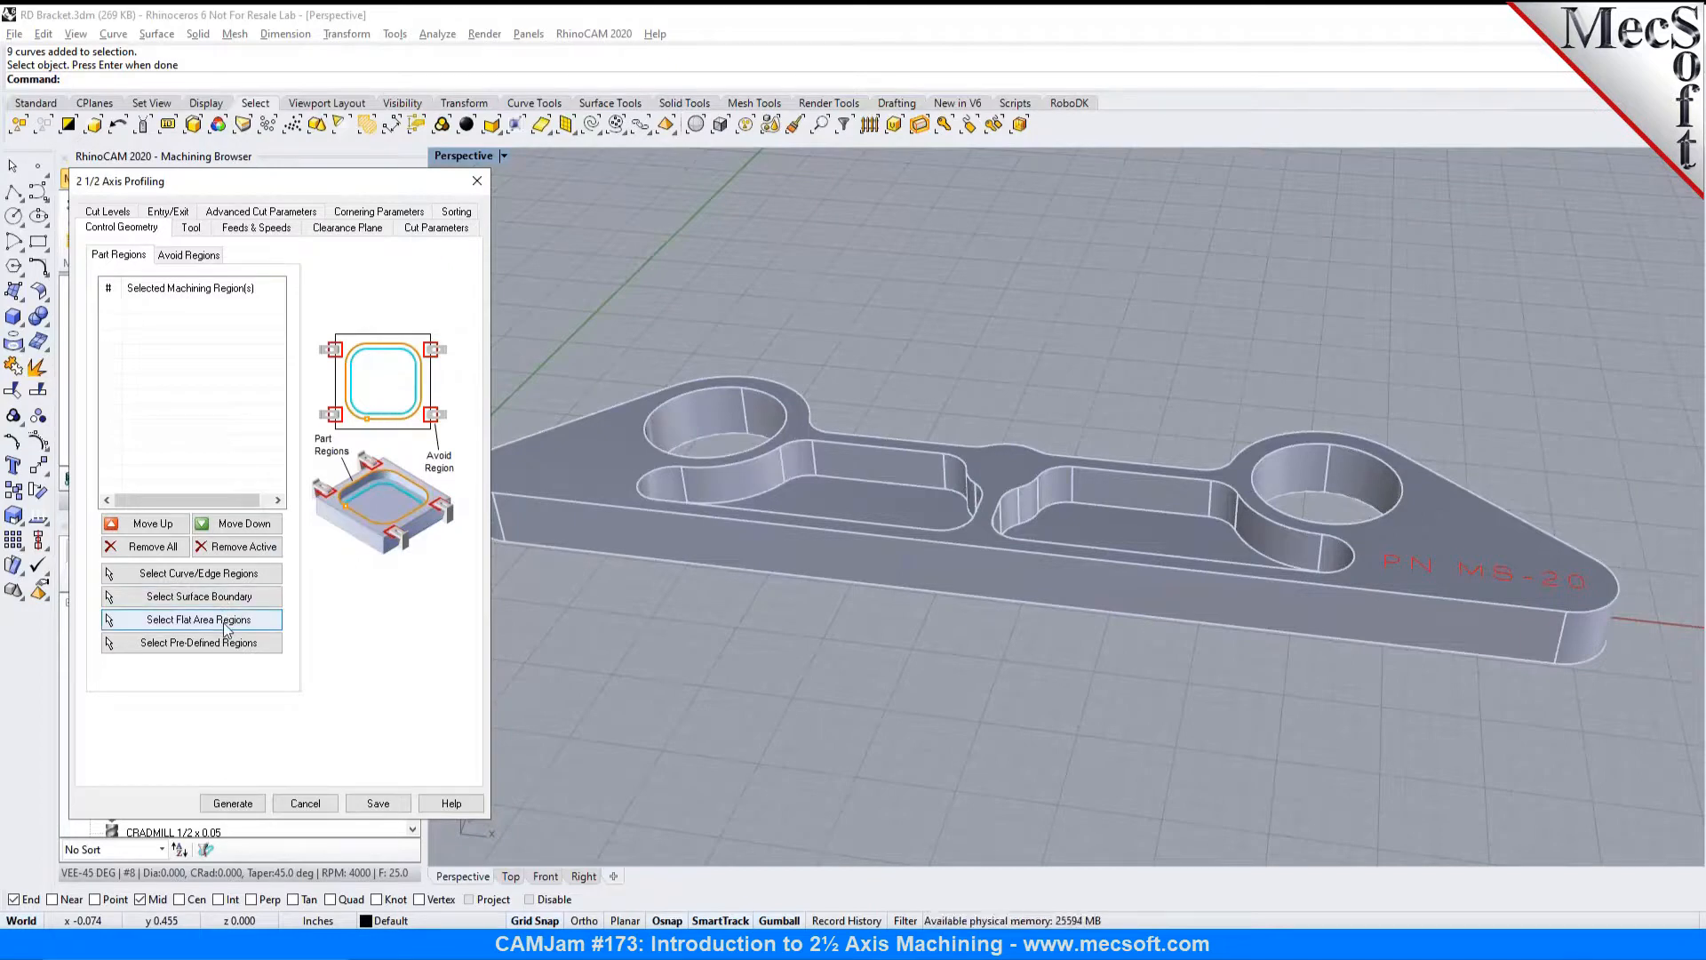
left_click(197, 575)
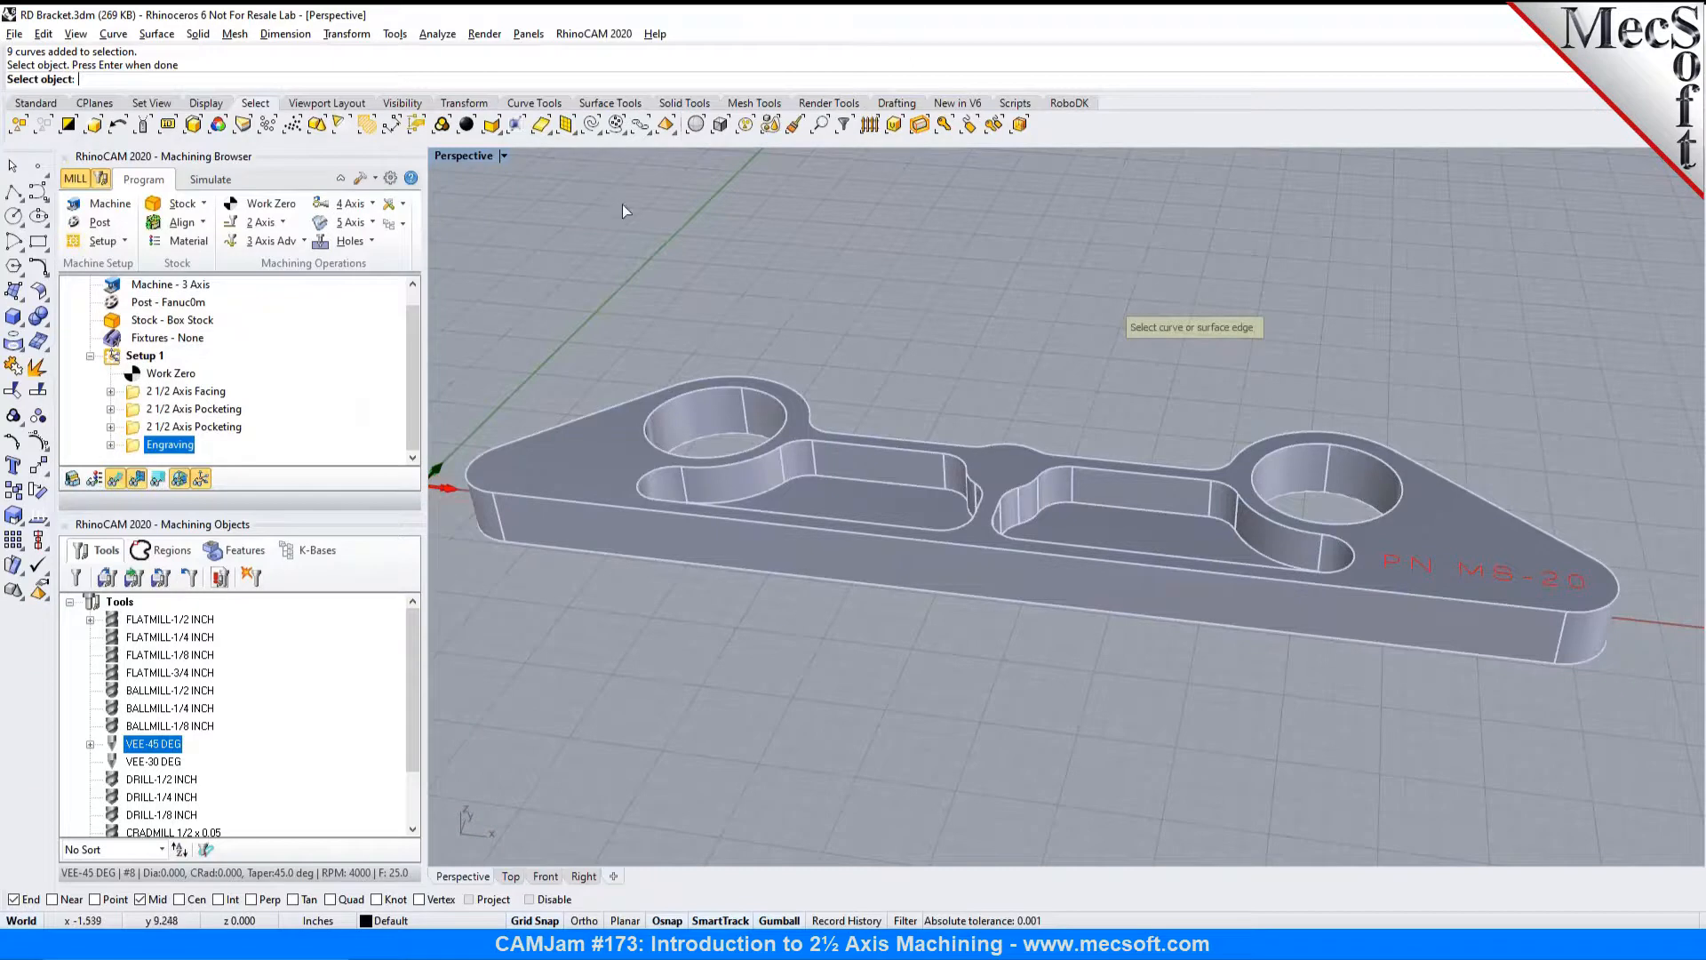
left_click(642, 126)
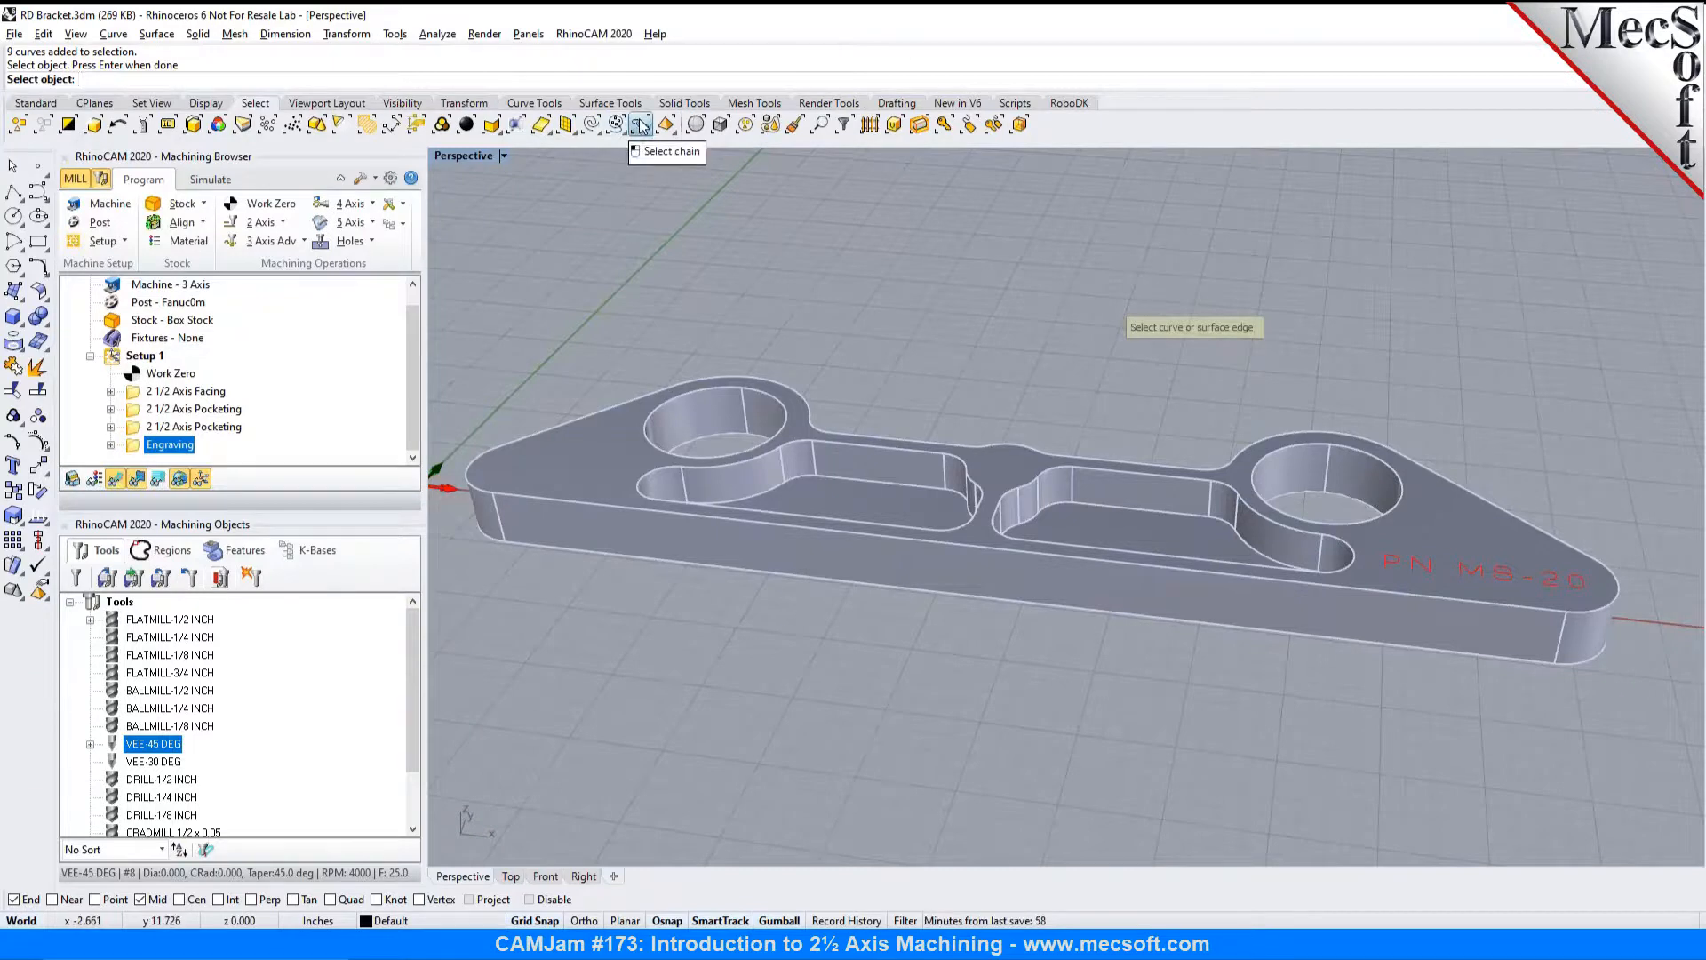
left_click(480, 496)
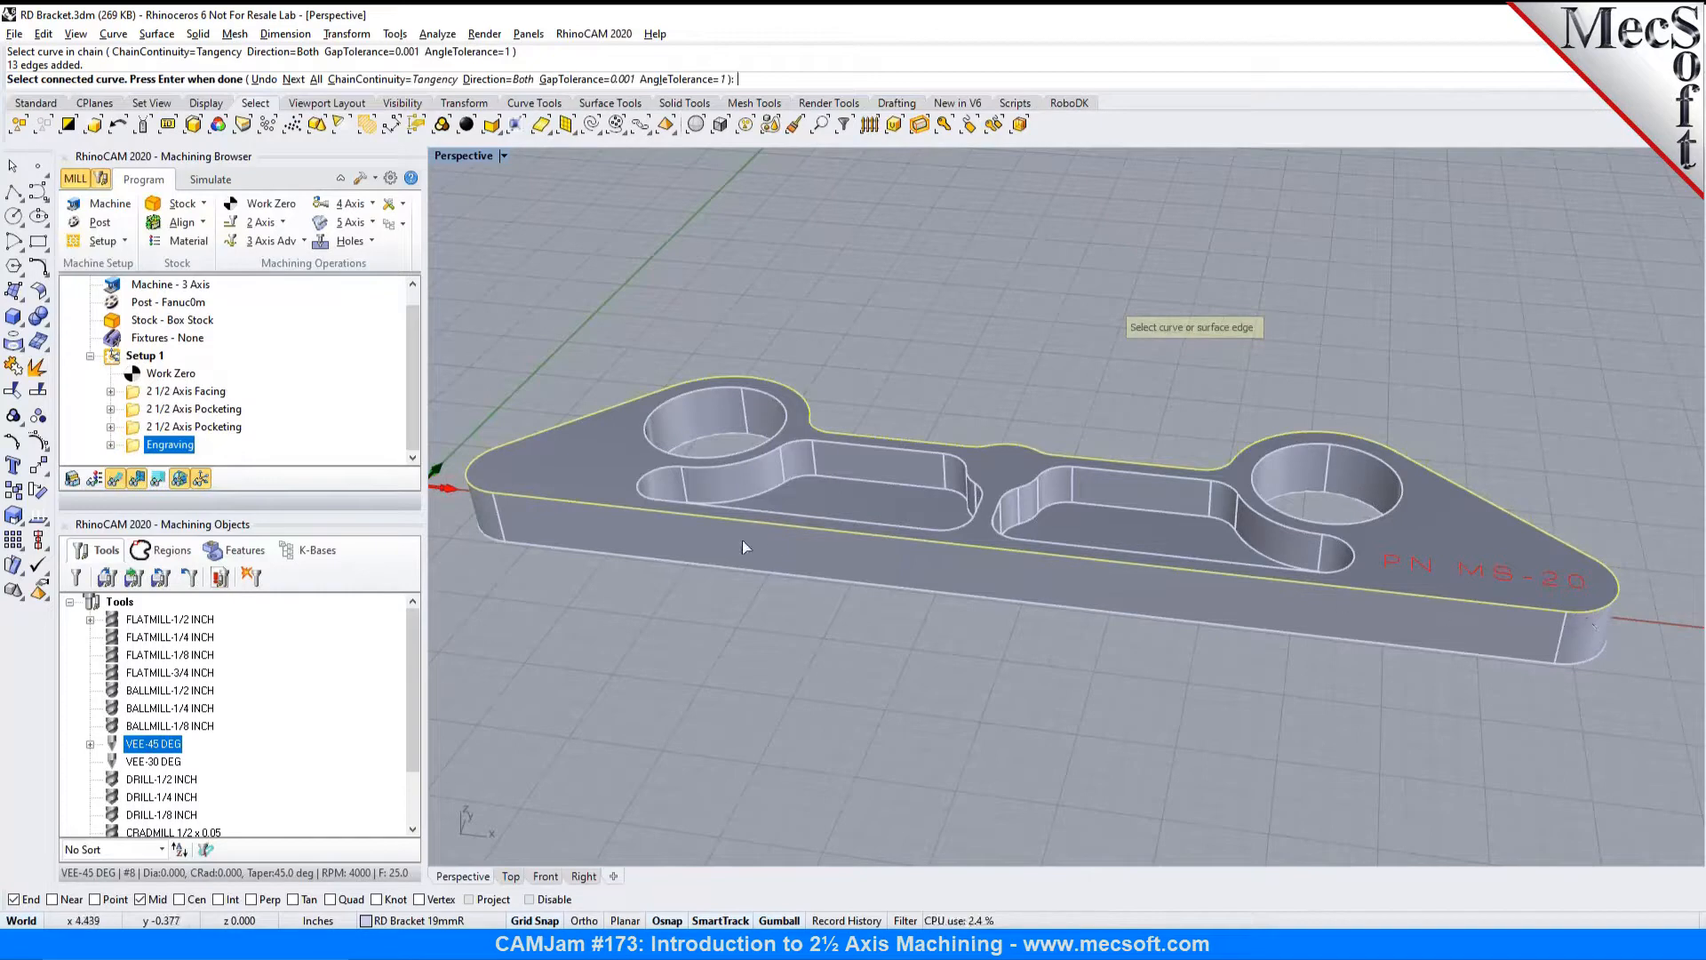
key("Return")
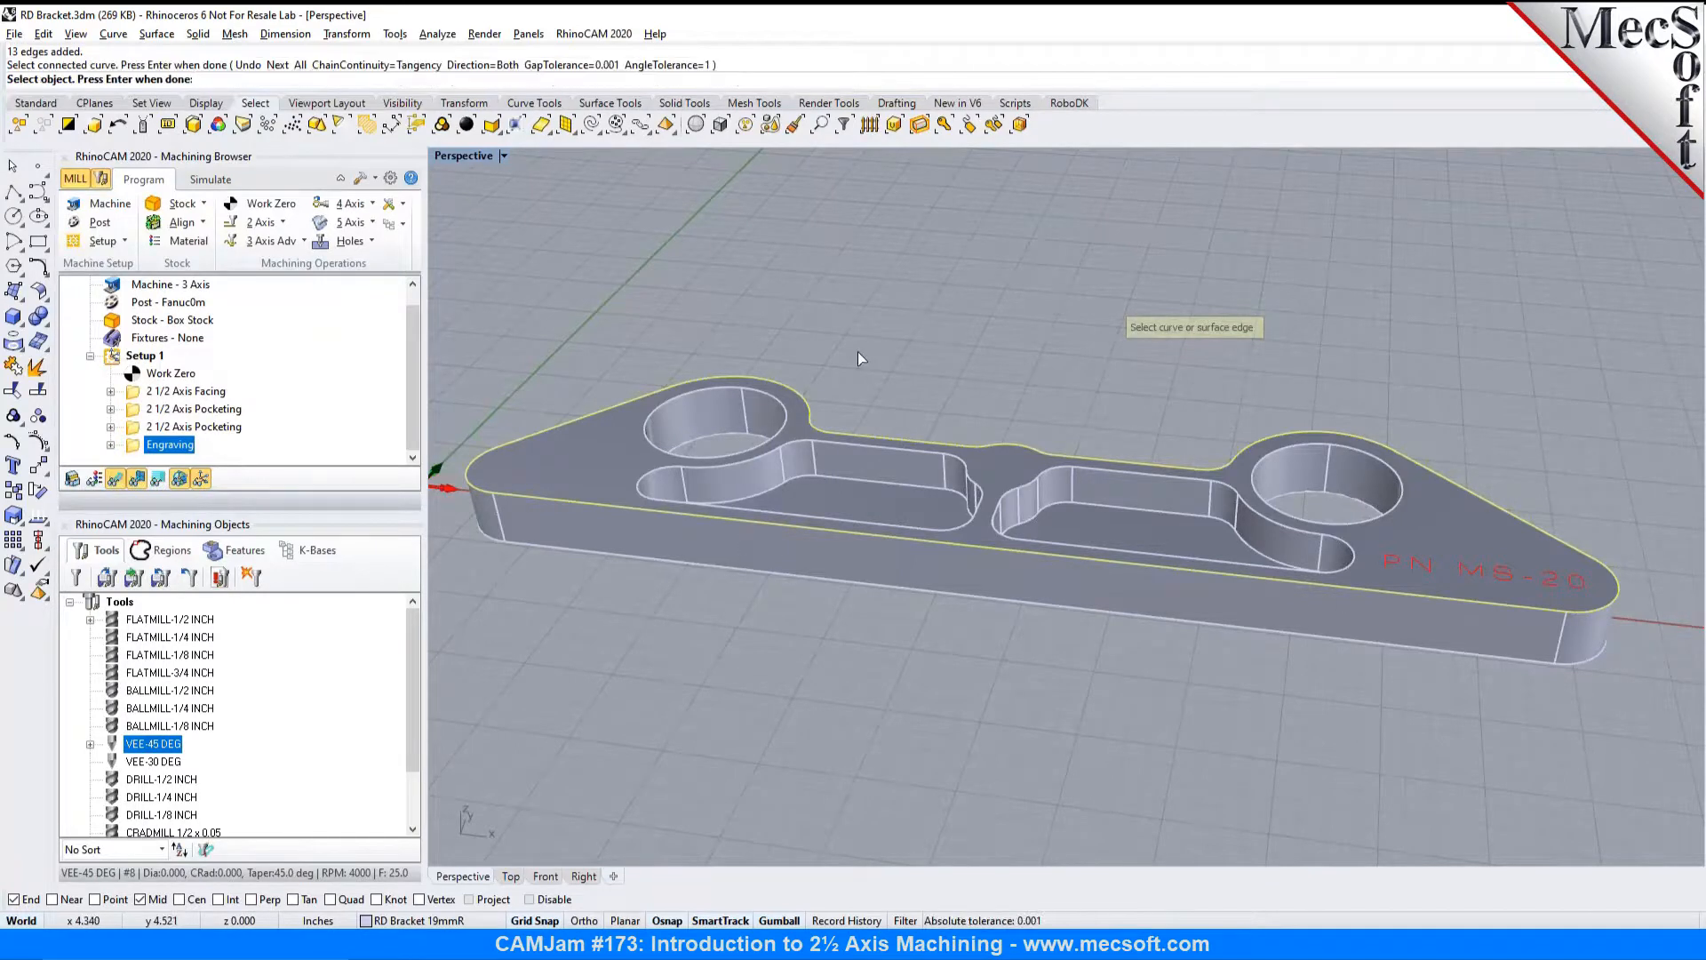
key("Return")
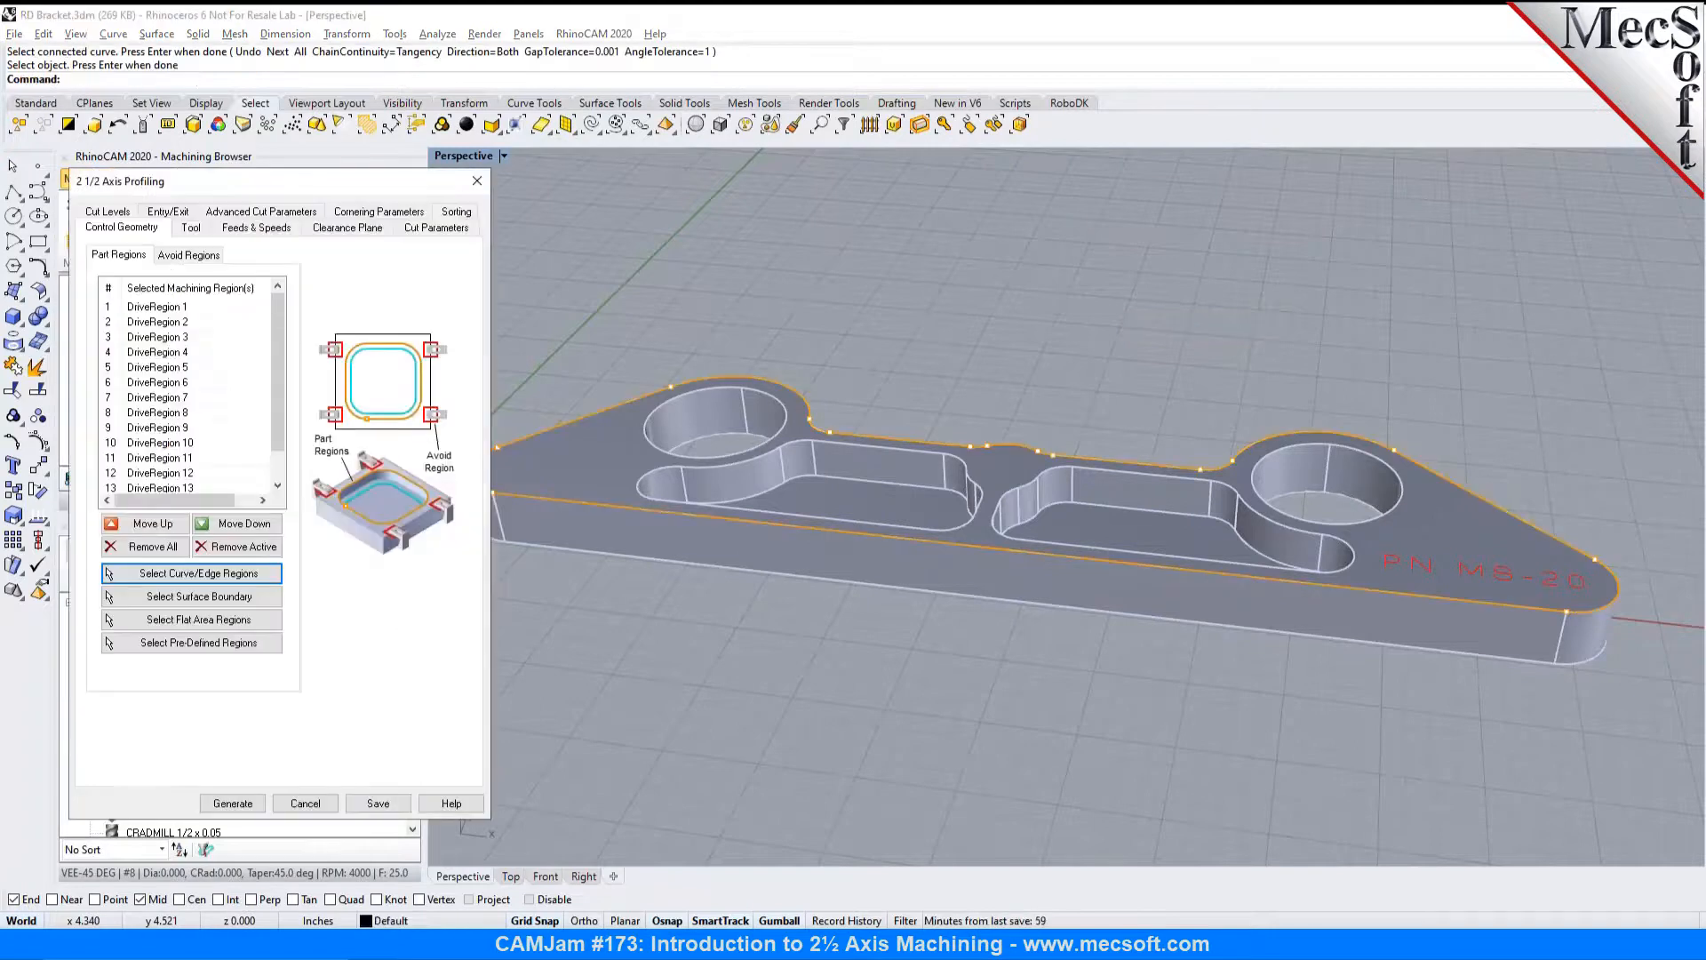
scroll(265, 355, "down", 1)
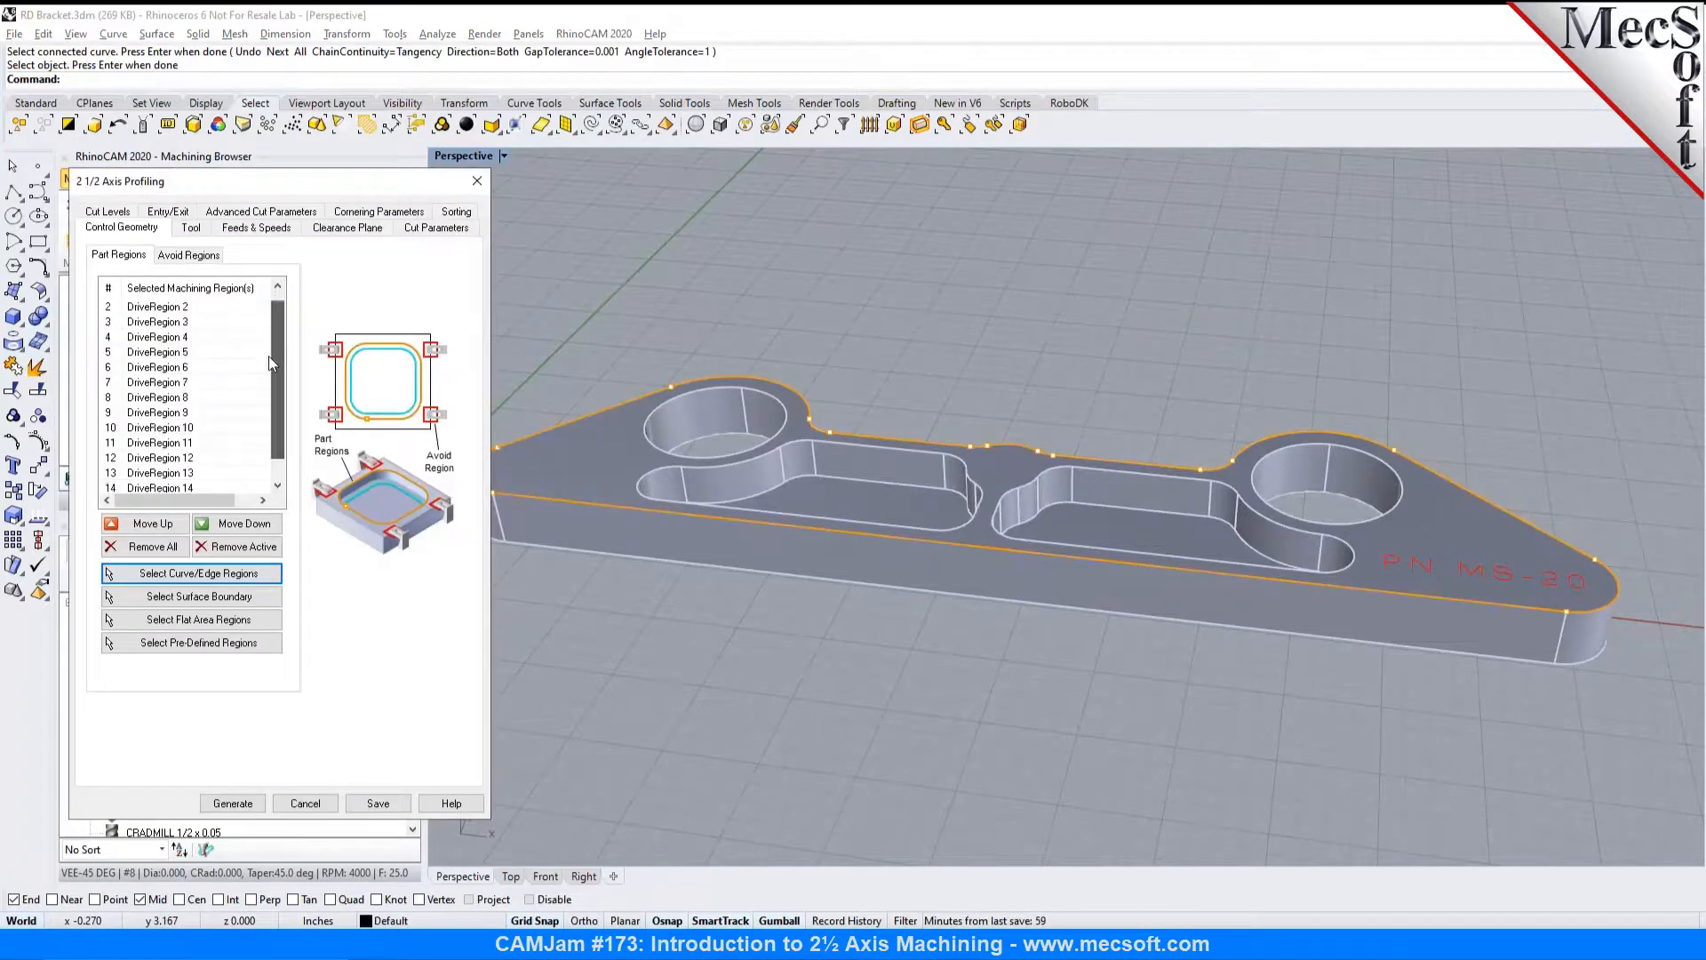
scroll(260, 400, "up", 1)
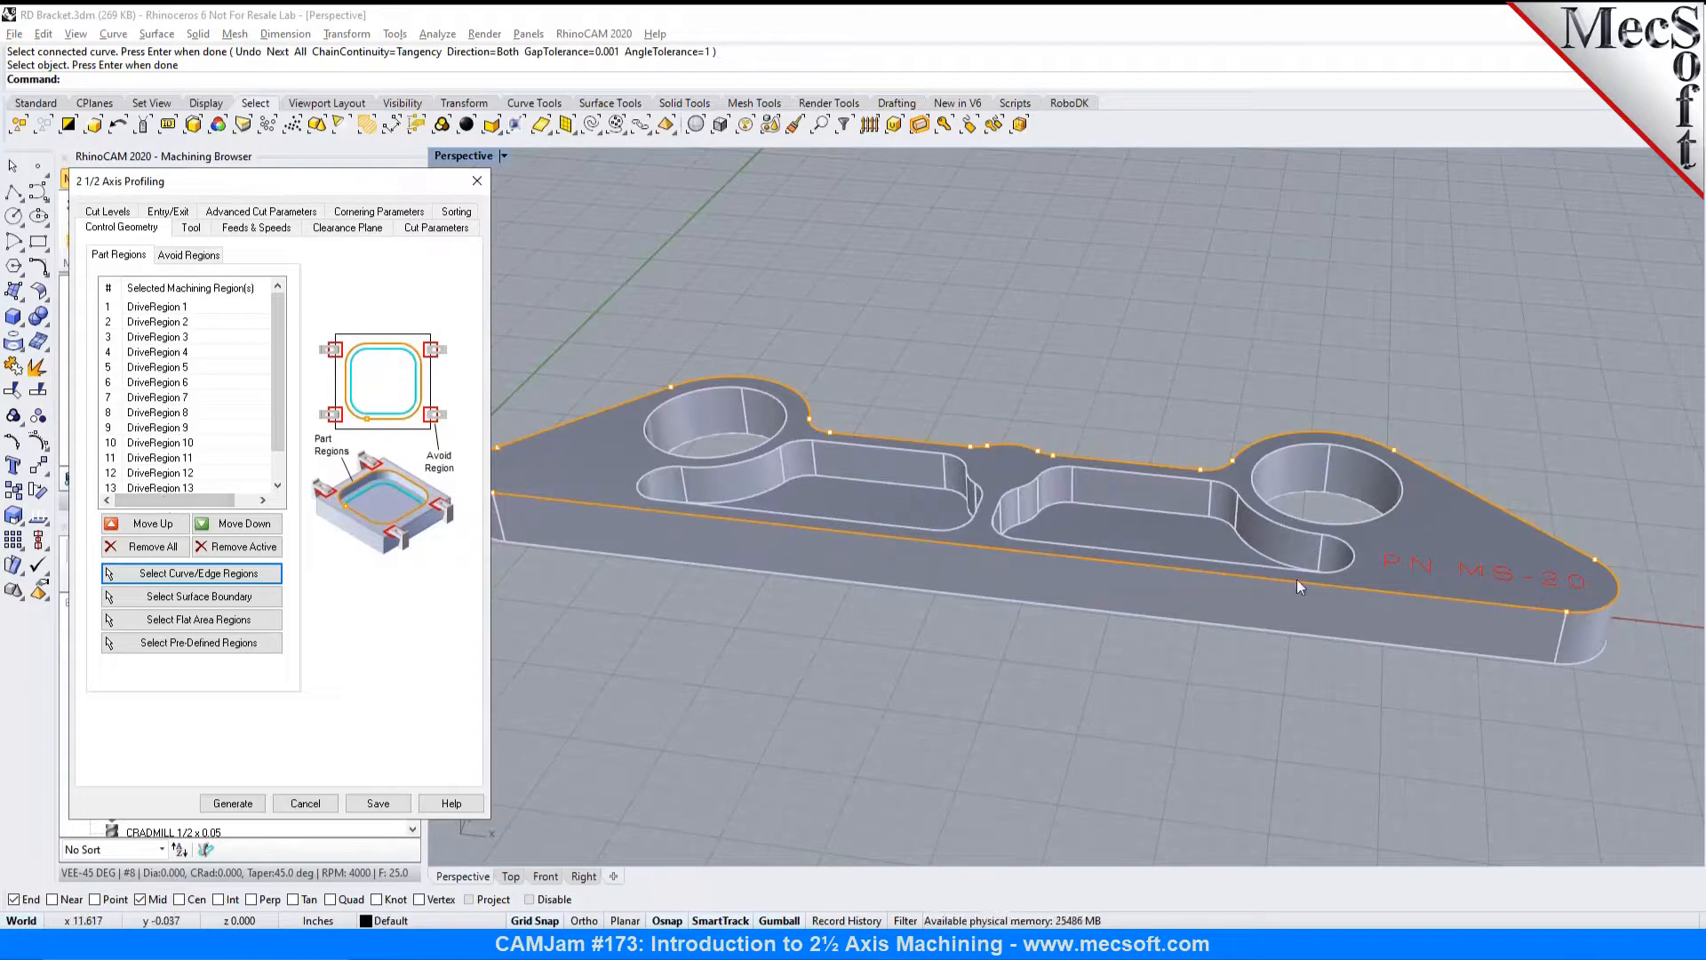
Step: Assign the FLATMILL-1/2 INCH tool to the profiling operation, load its feeds and speeds from the tool, and review the clearance plane
left_click(190, 228)
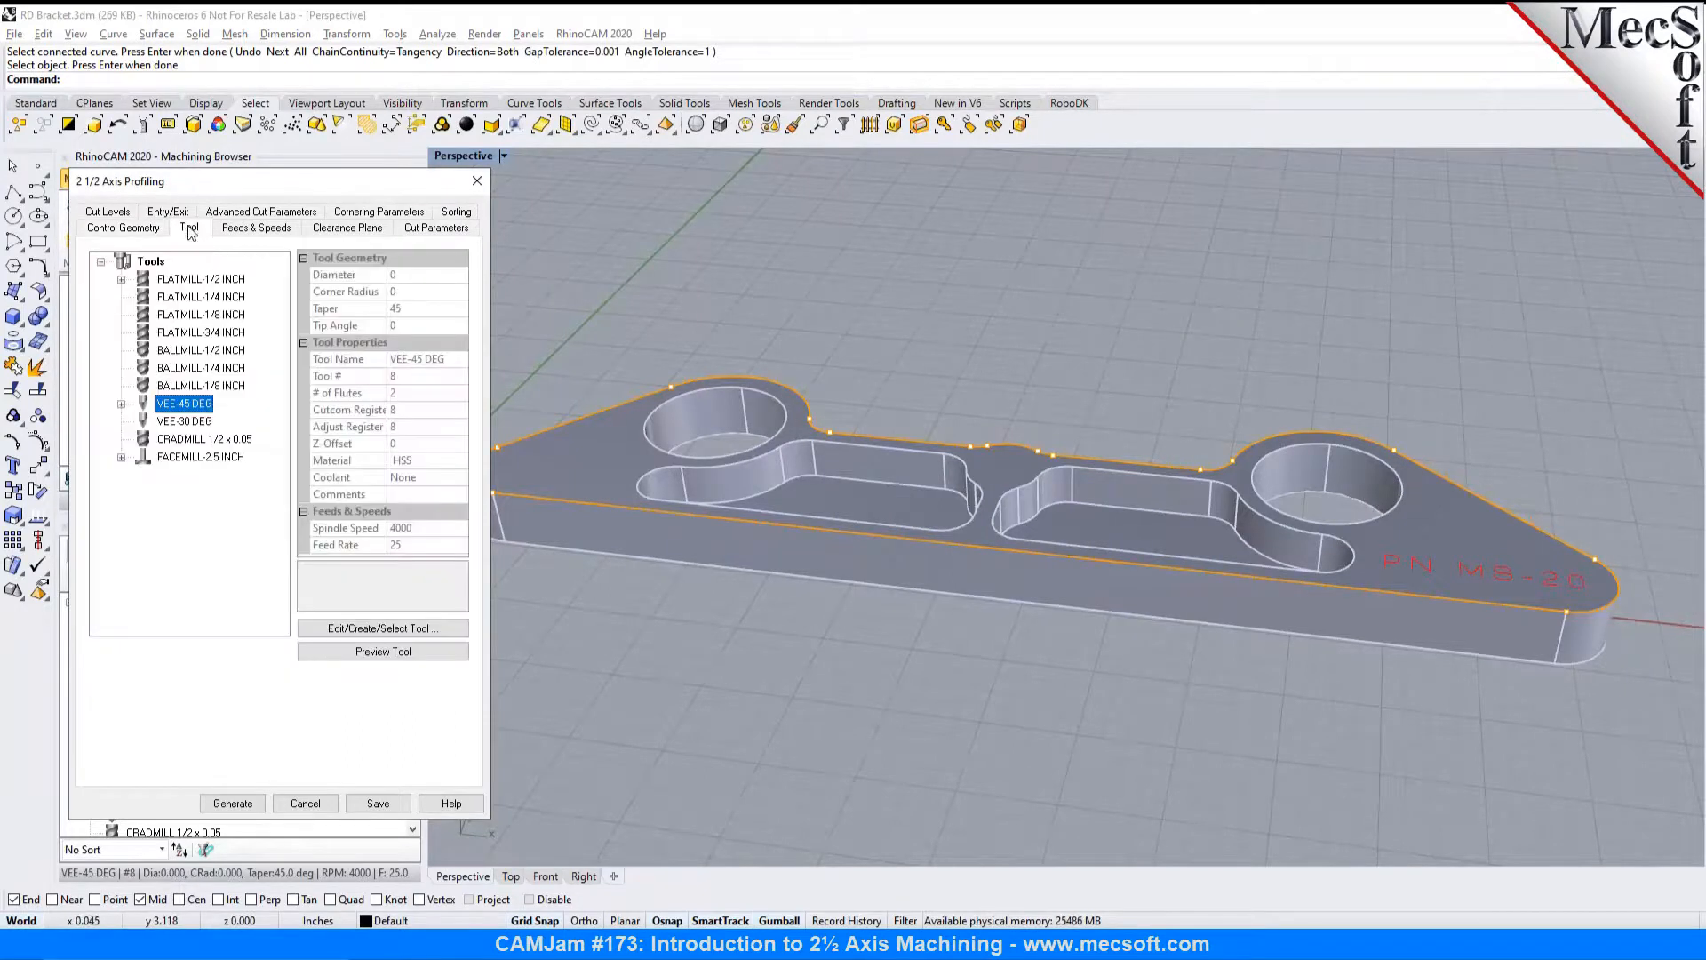
left_click(180, 280)
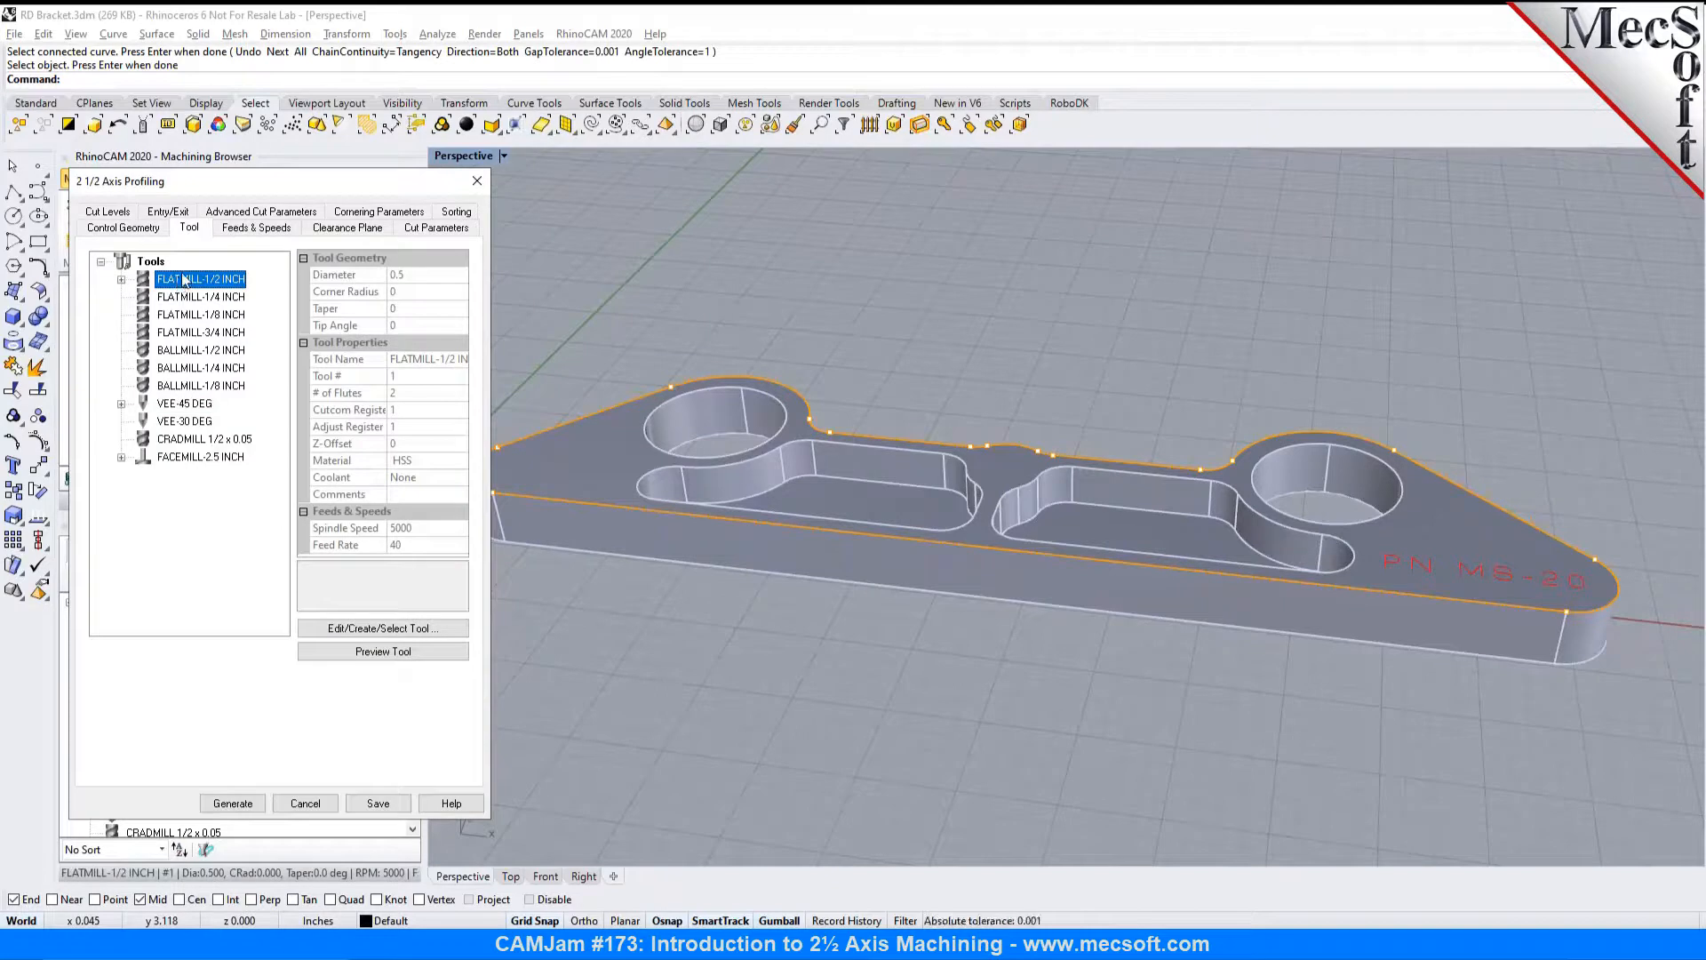
left_click(241, 231)
right_click_drag(1022, 516, 1165, 542)
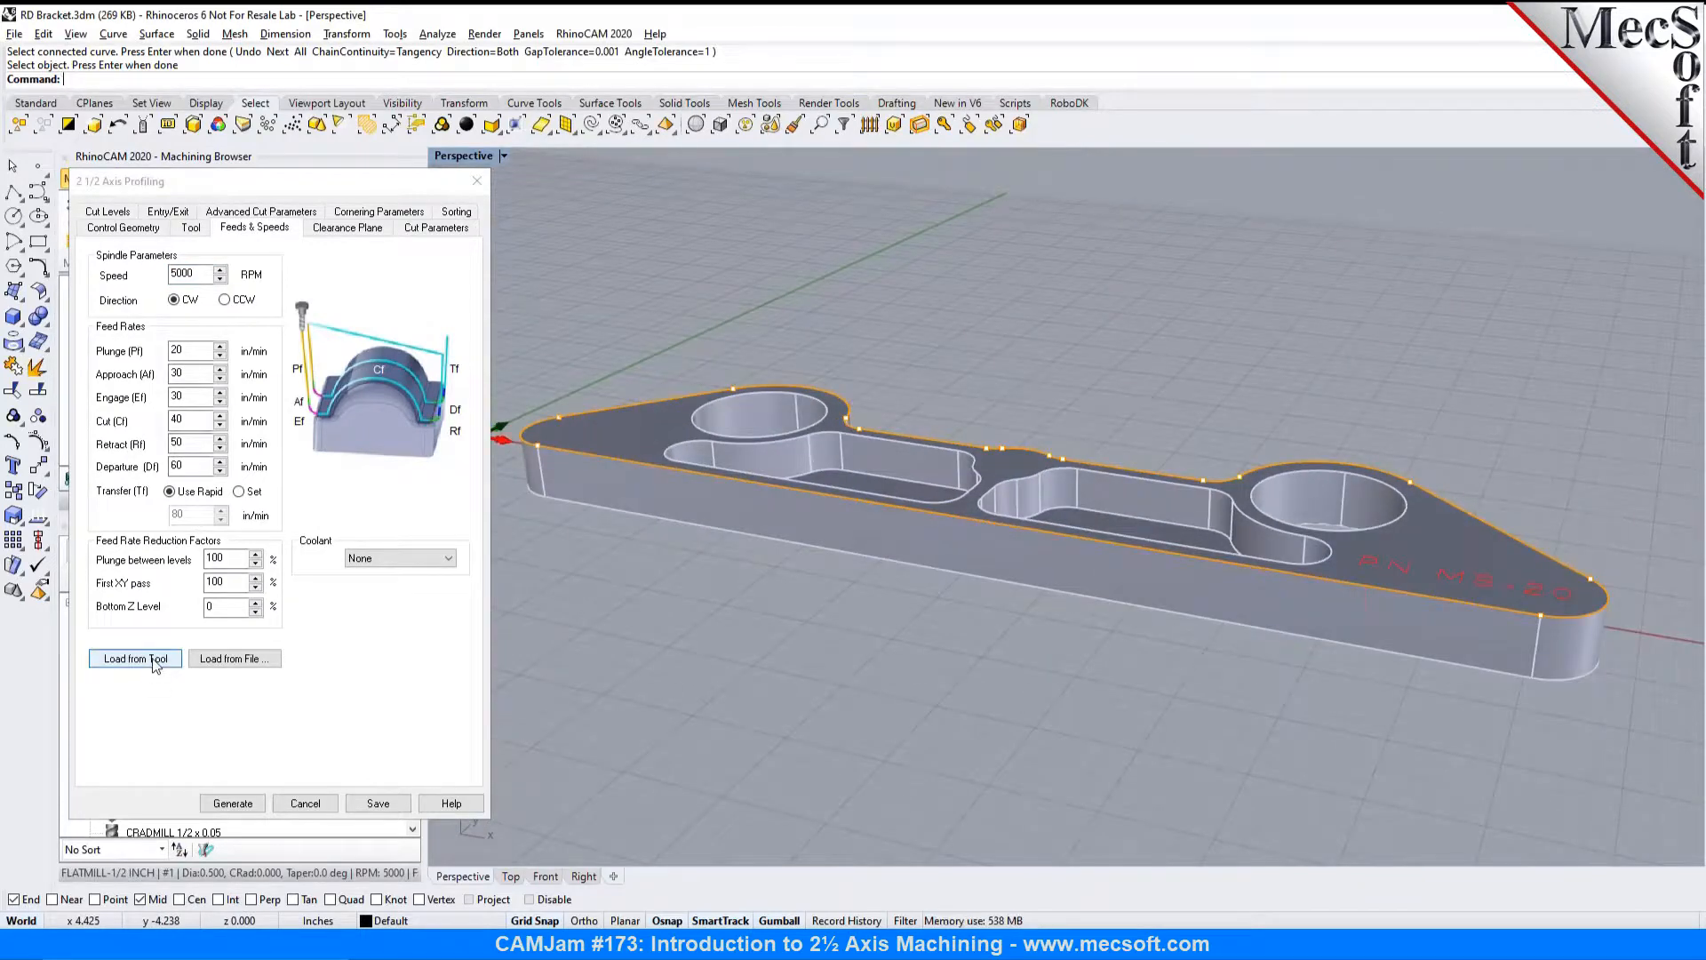
left_click(376, 231)
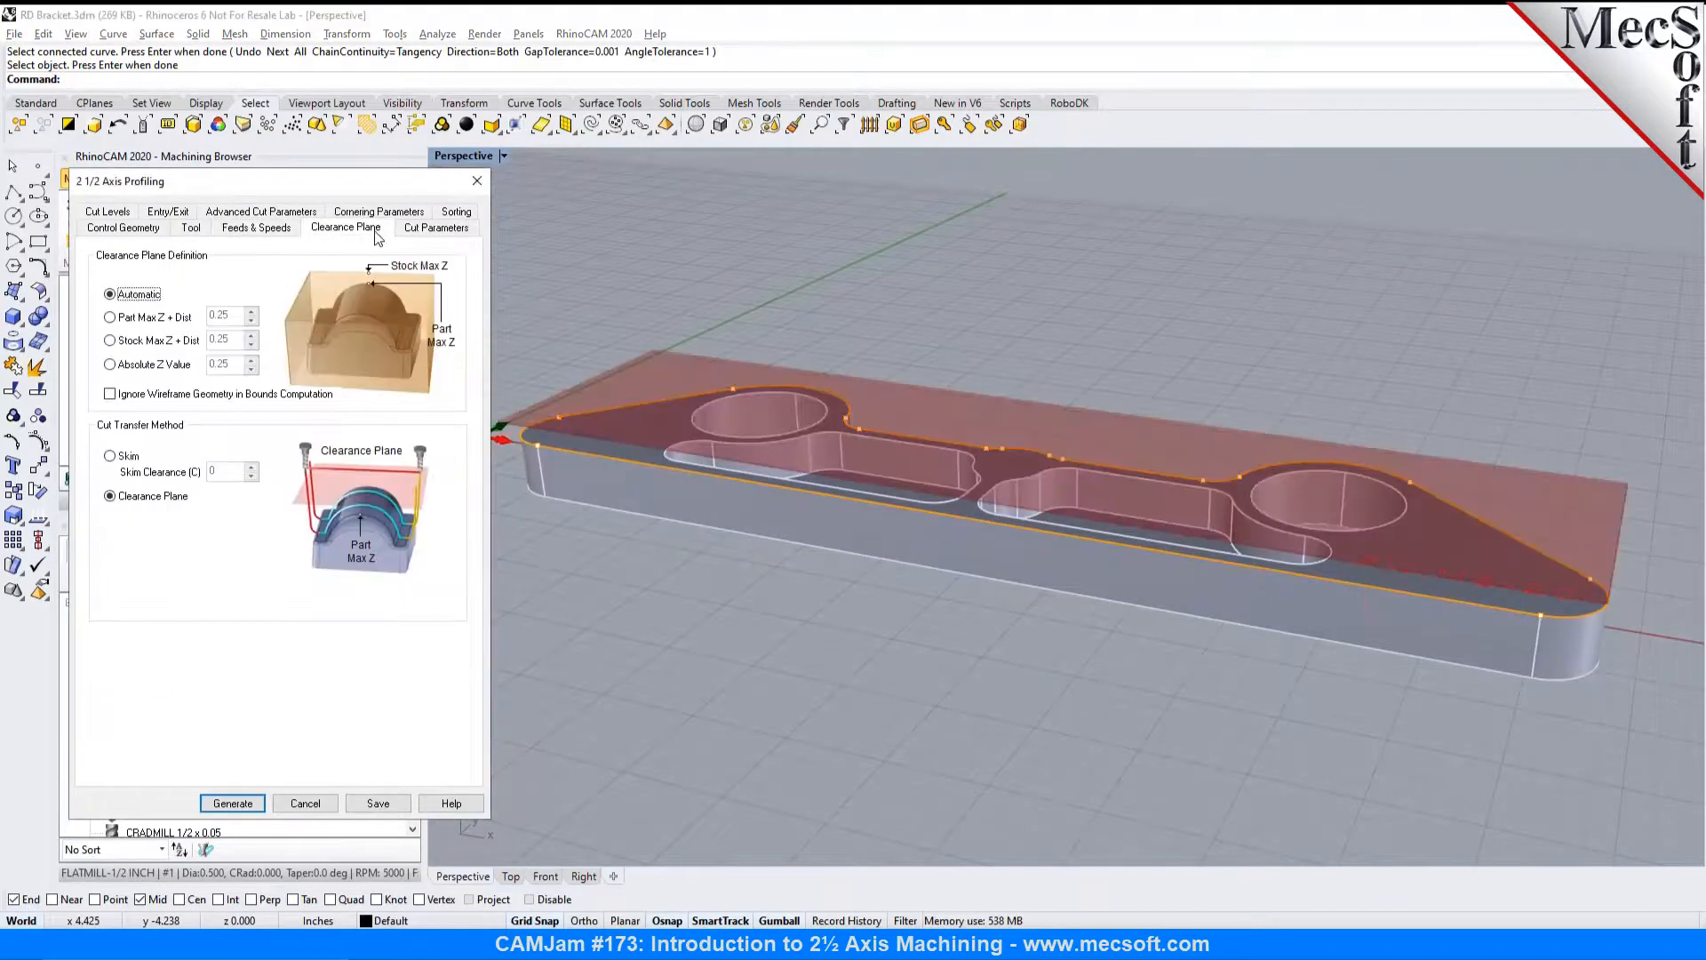
Step: Set the profiling cut direction to Climb (Down Cut) and the cutting side to Outside for closed curves
left_click(416, 228)
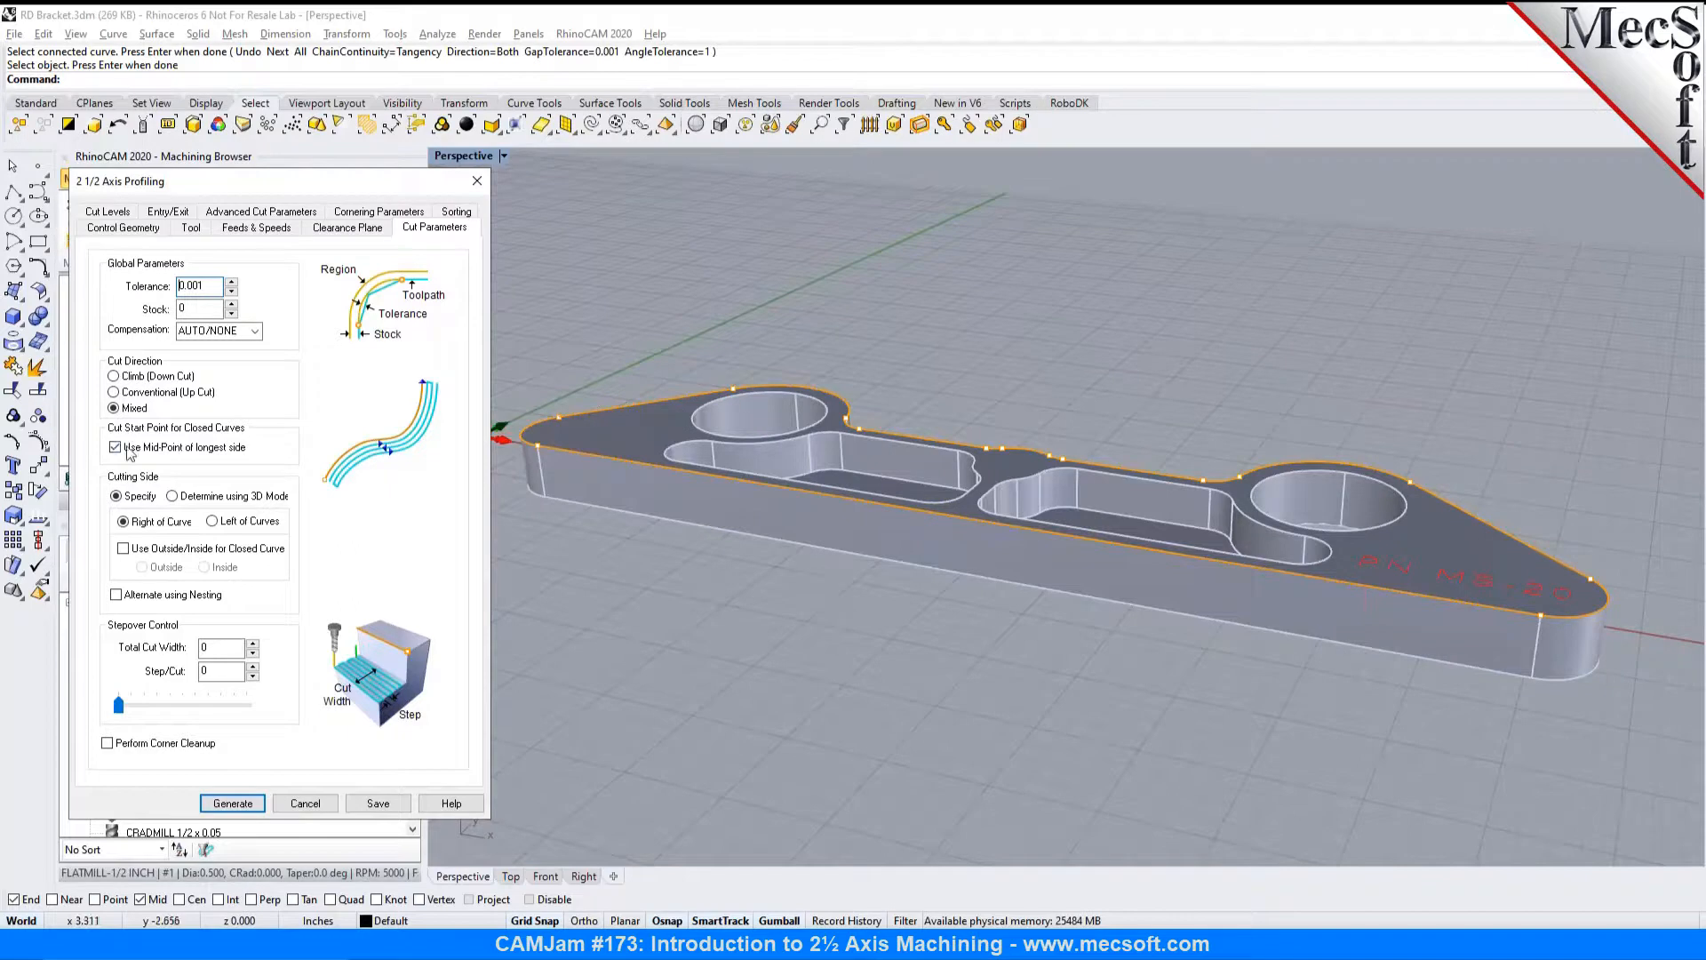
left_click(142, 377)
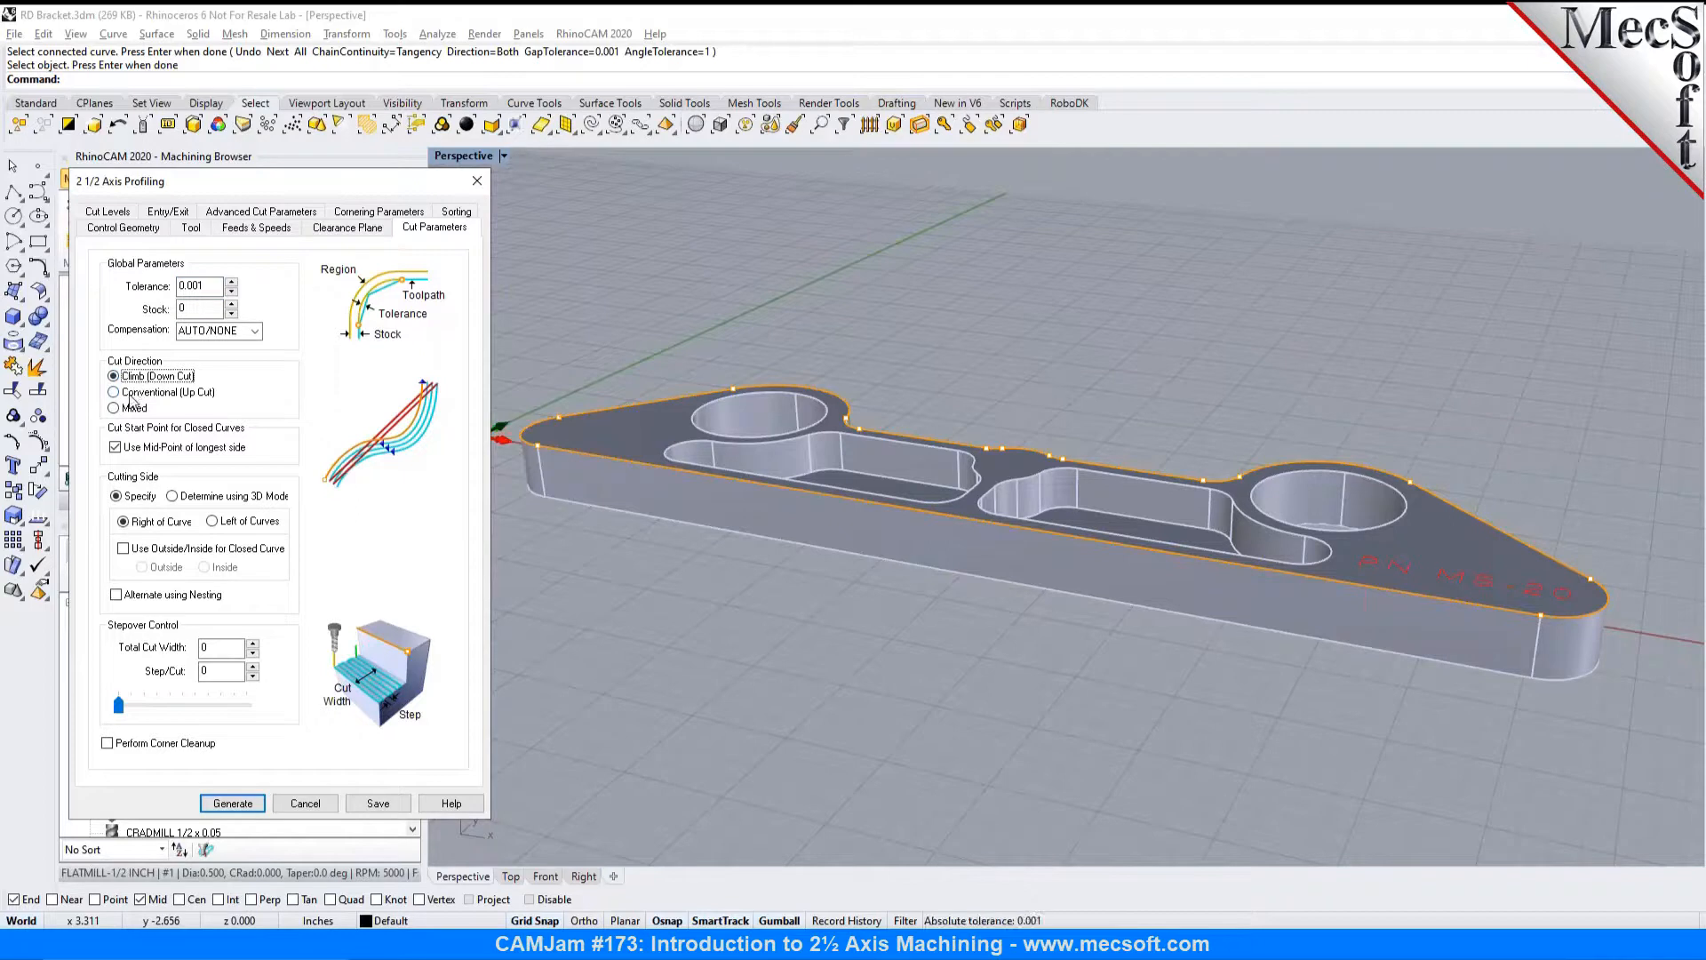
left_click(124, 549)
left_click(144, 568)
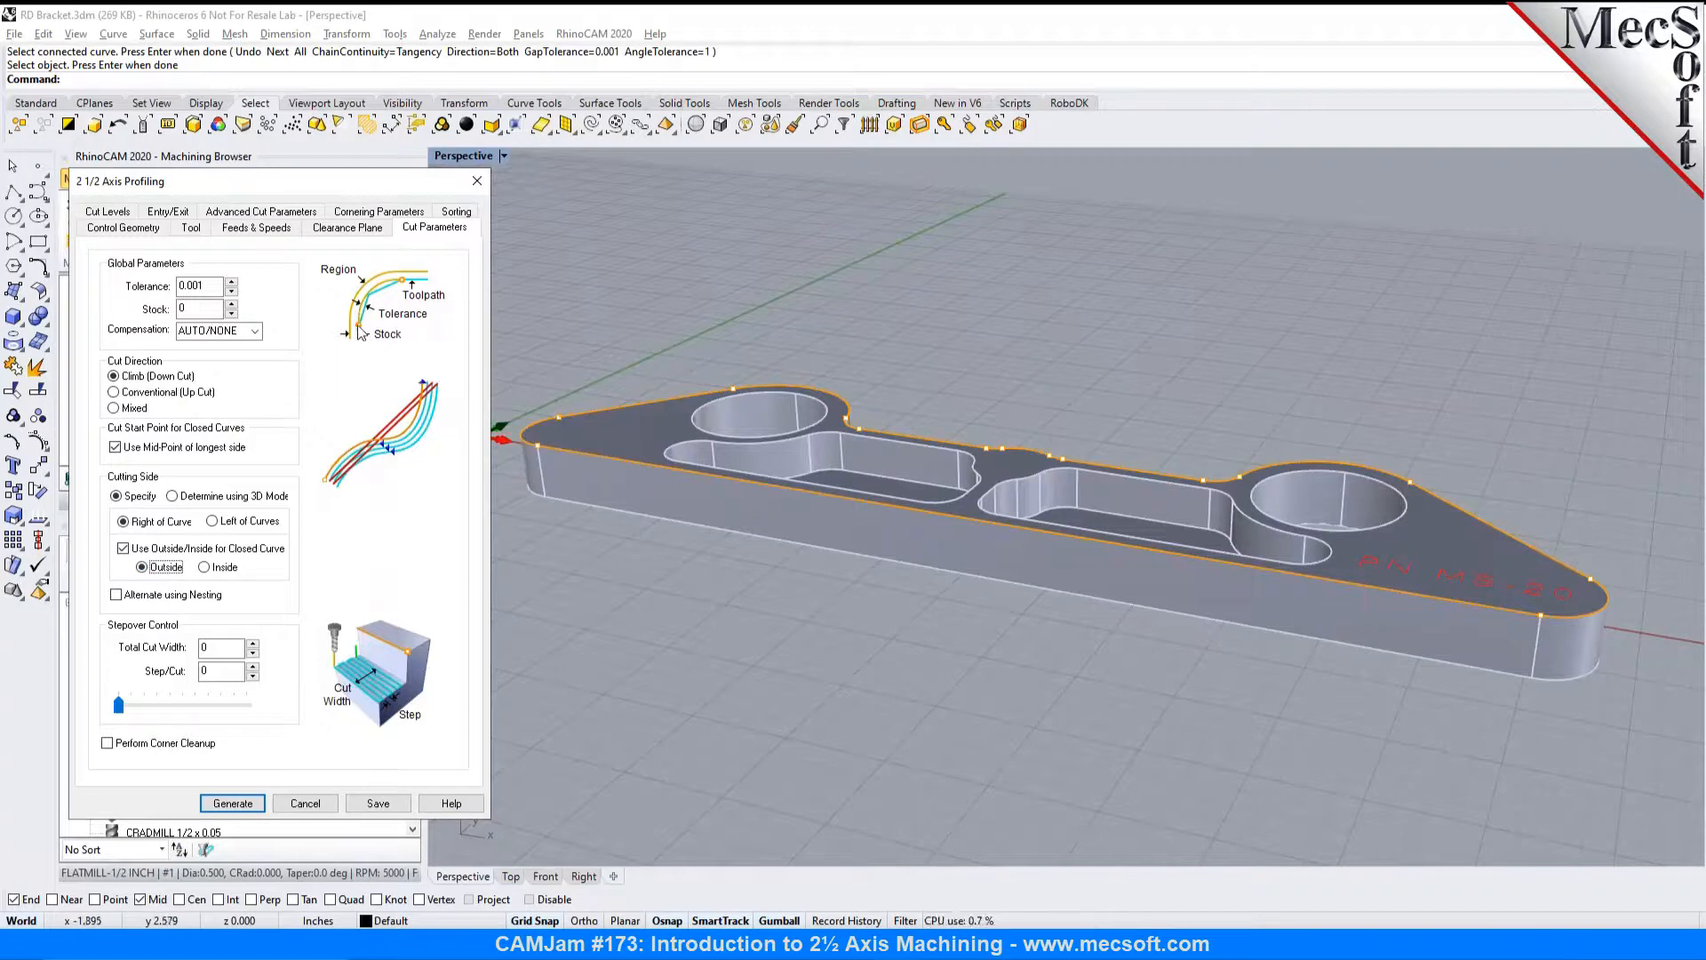
Step: Pick the total cut depth from the bracket's vertical end edge and set the rough depth per cut to 0.748031/3
left_click(122, 213)
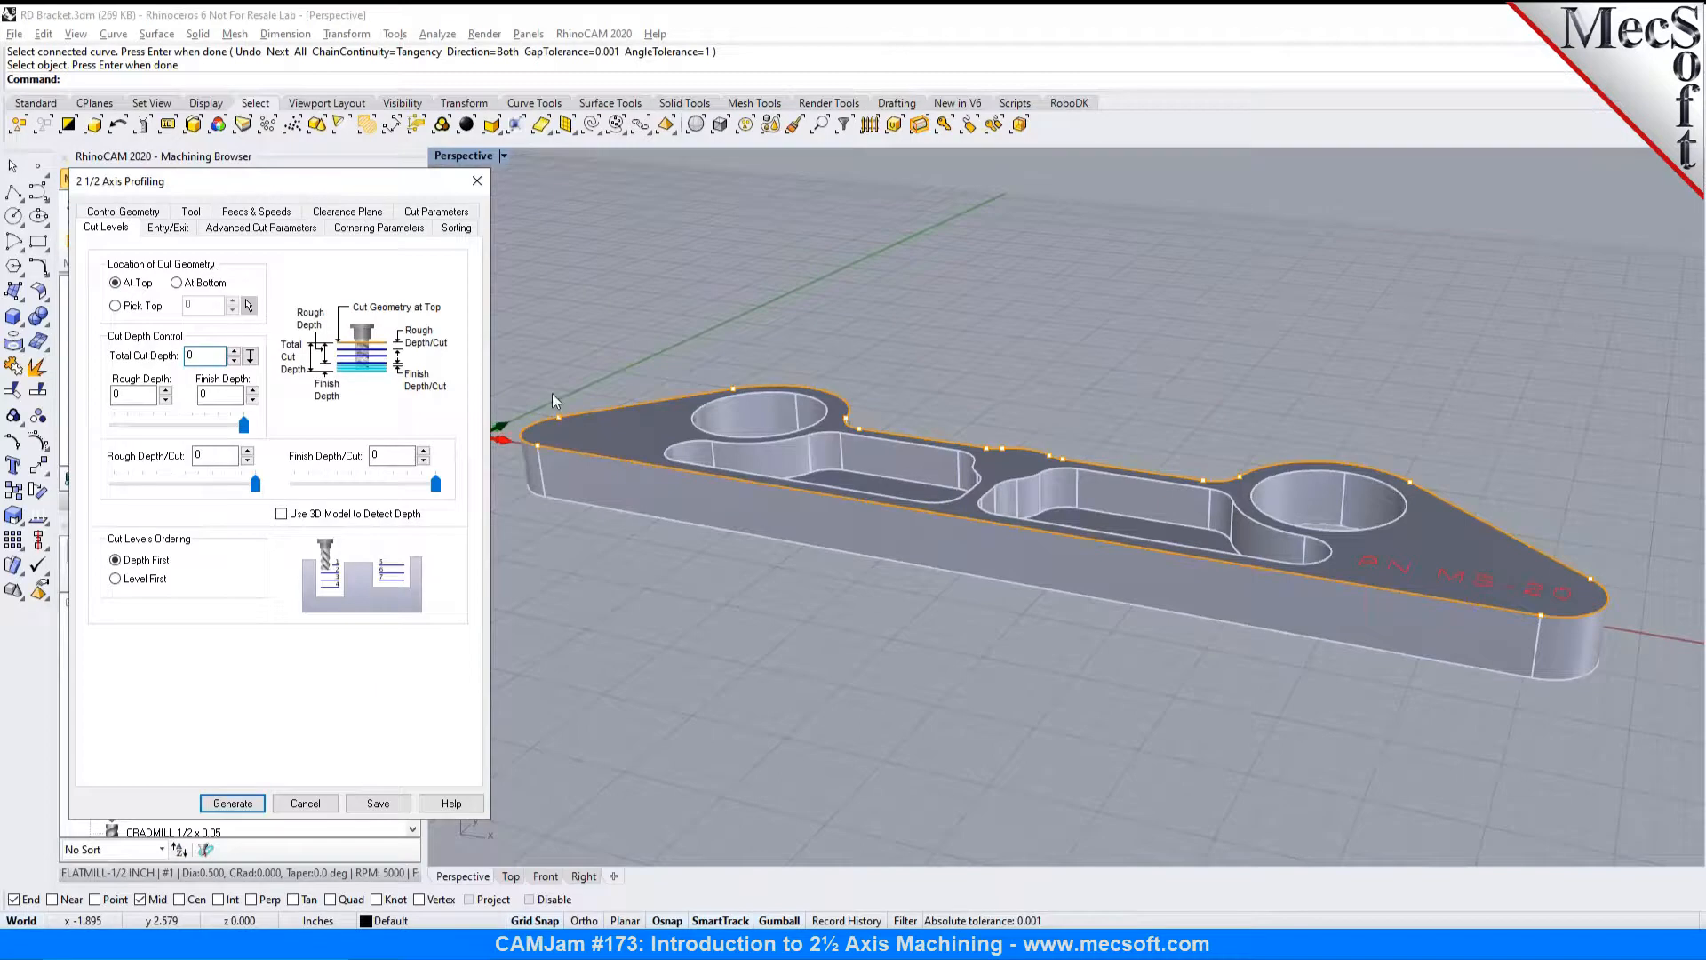
scroll(552, 393, "up", 5)
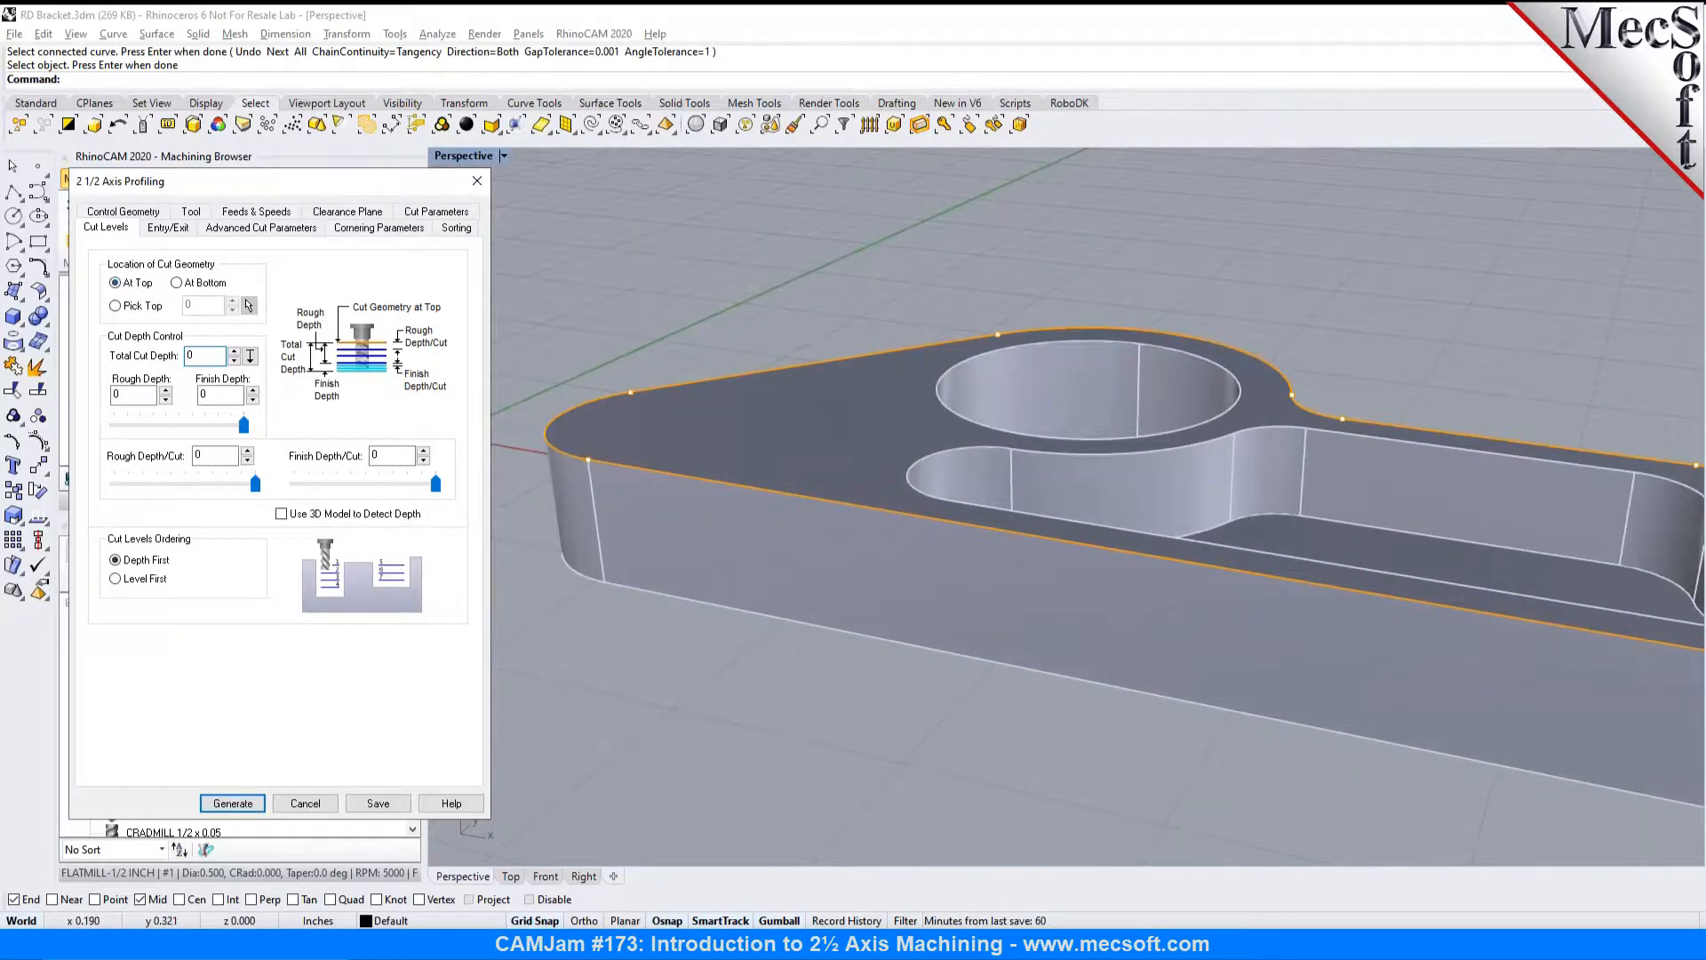
left_click(250, 356)
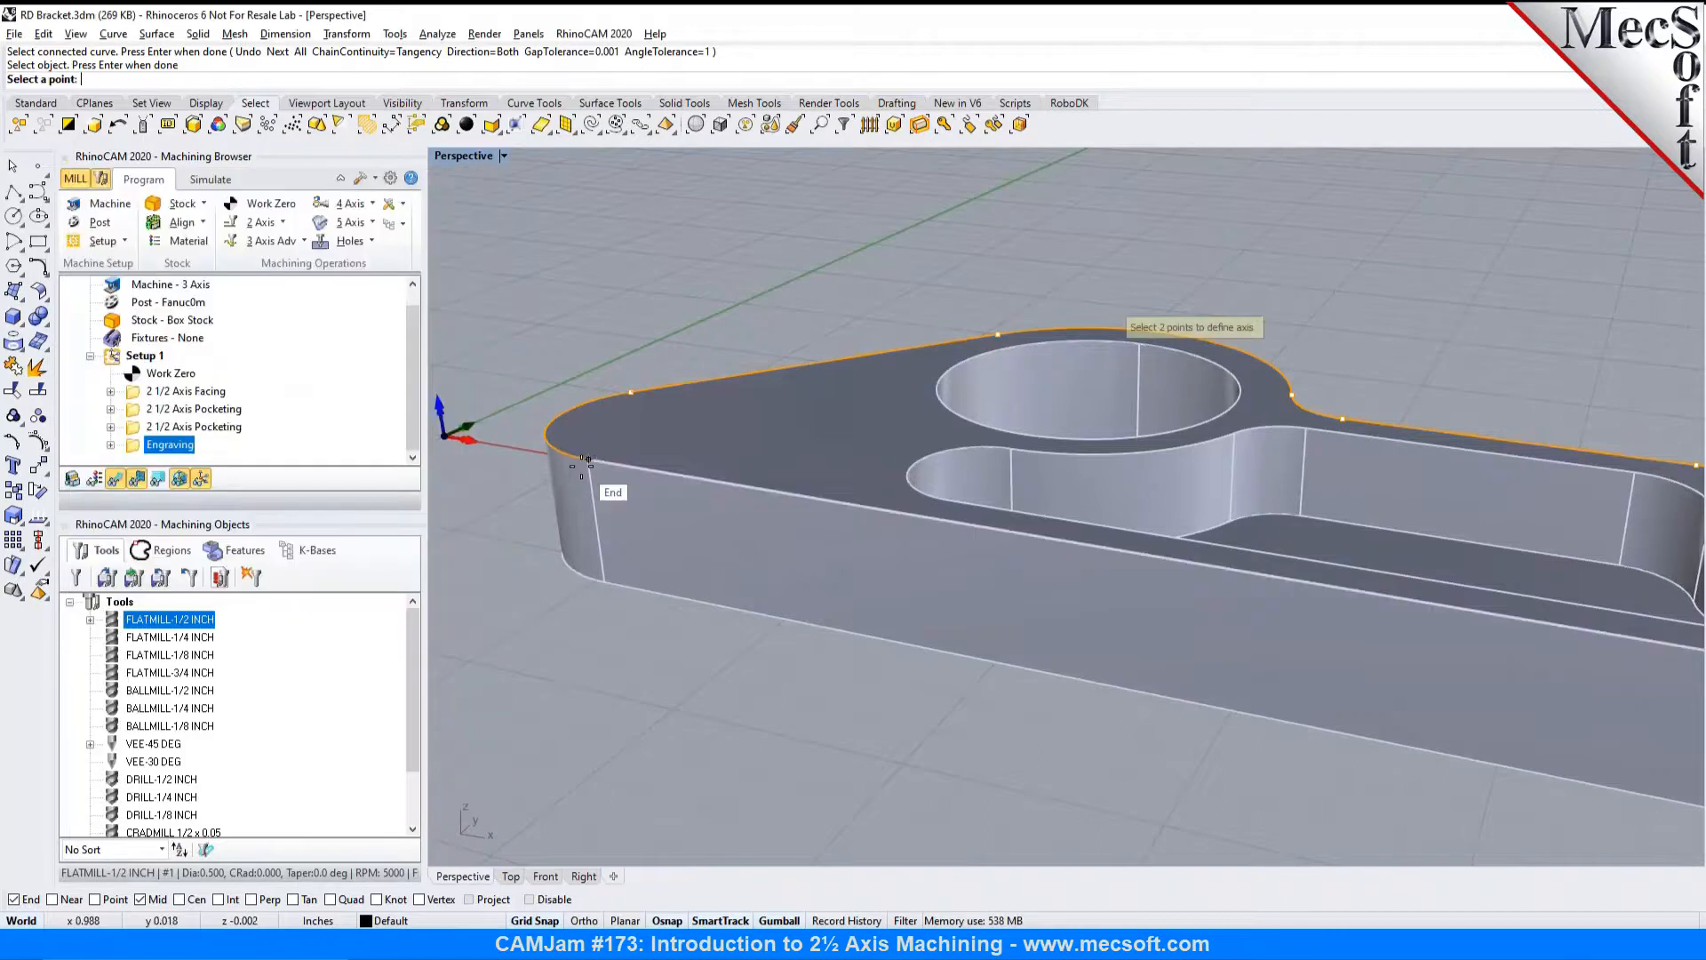
left_click(587, 459)
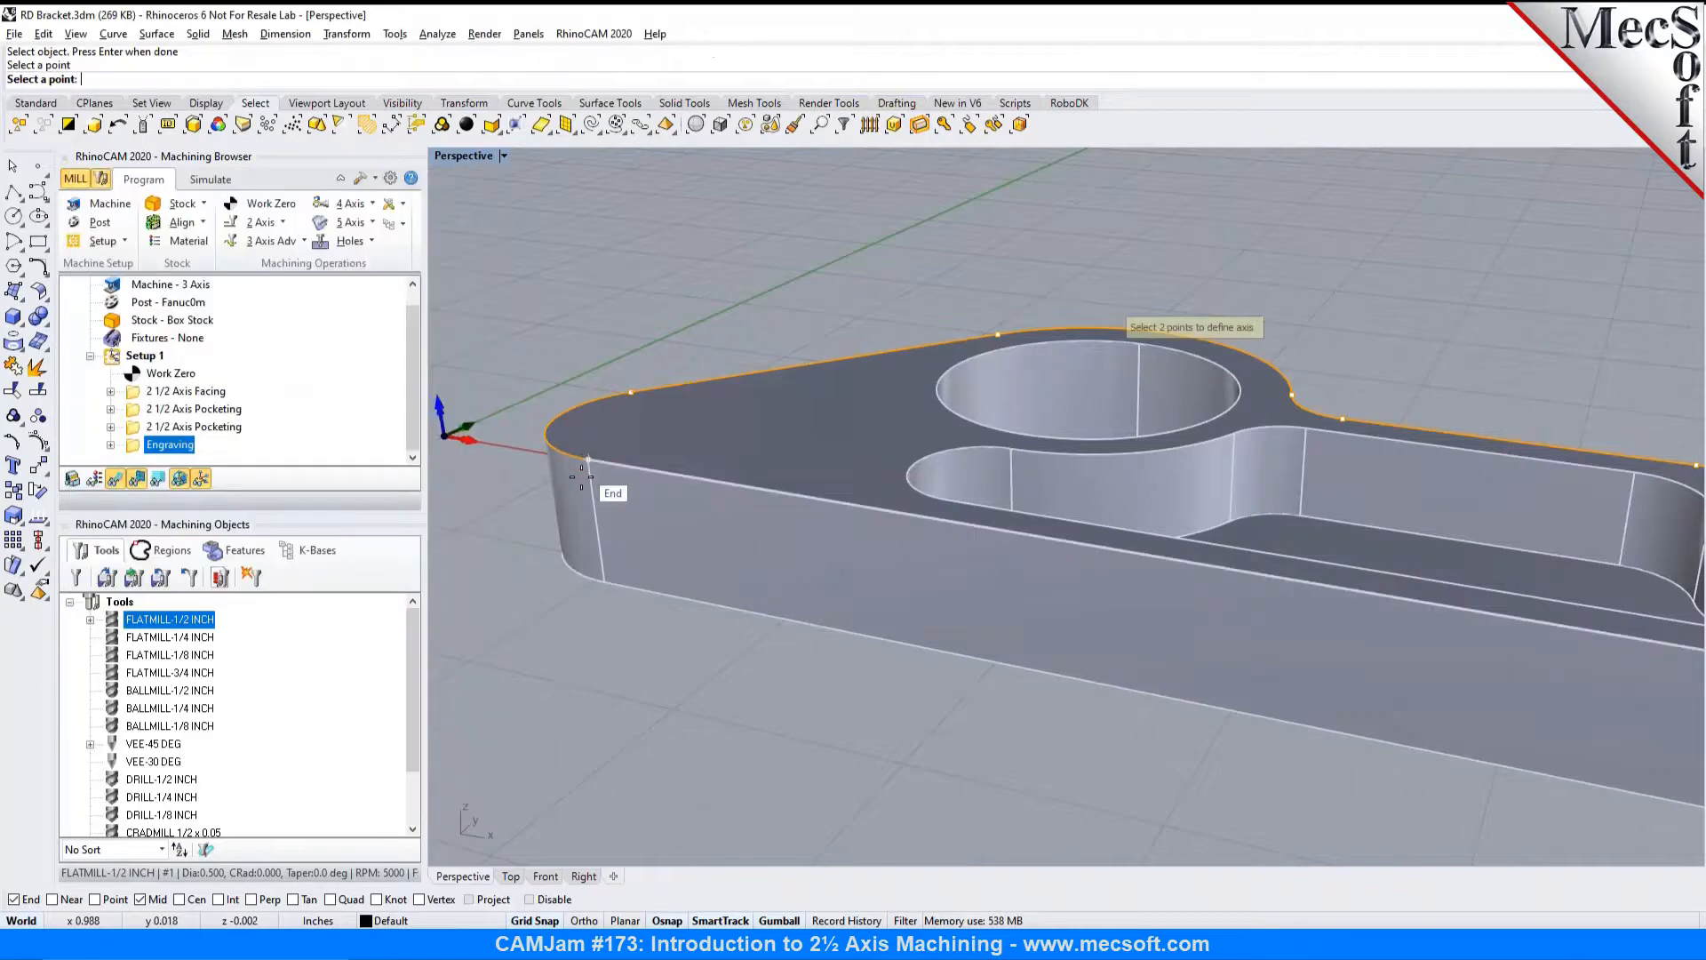
left_click(598, 579)
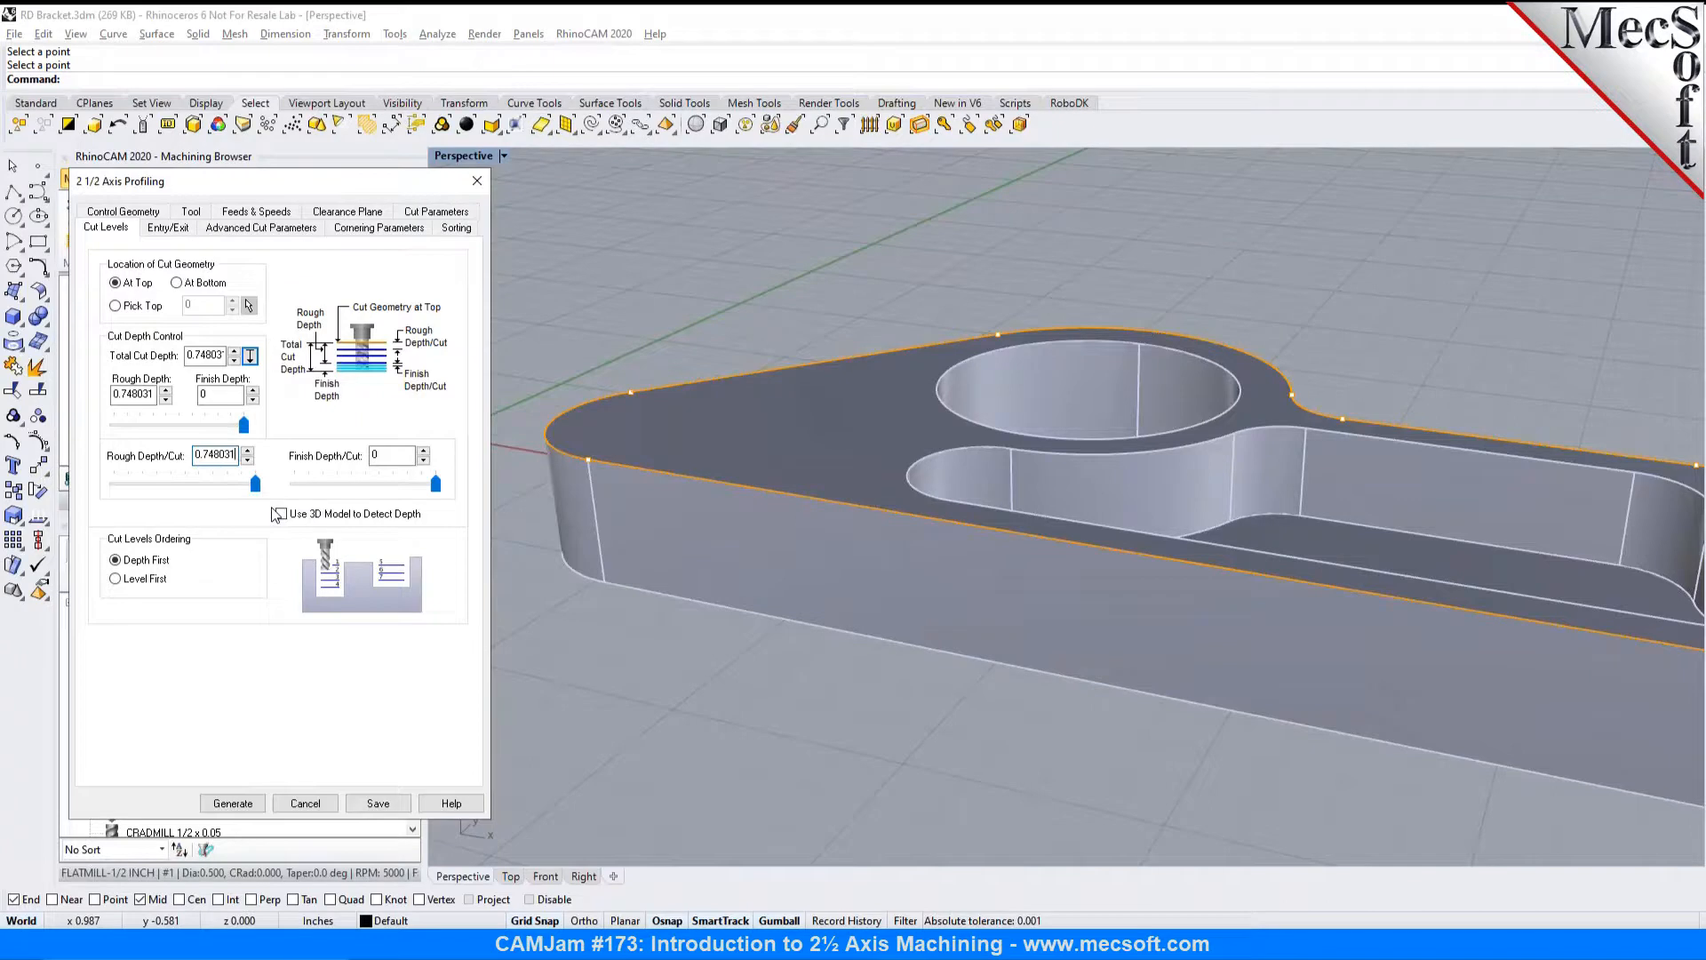
type("/3")
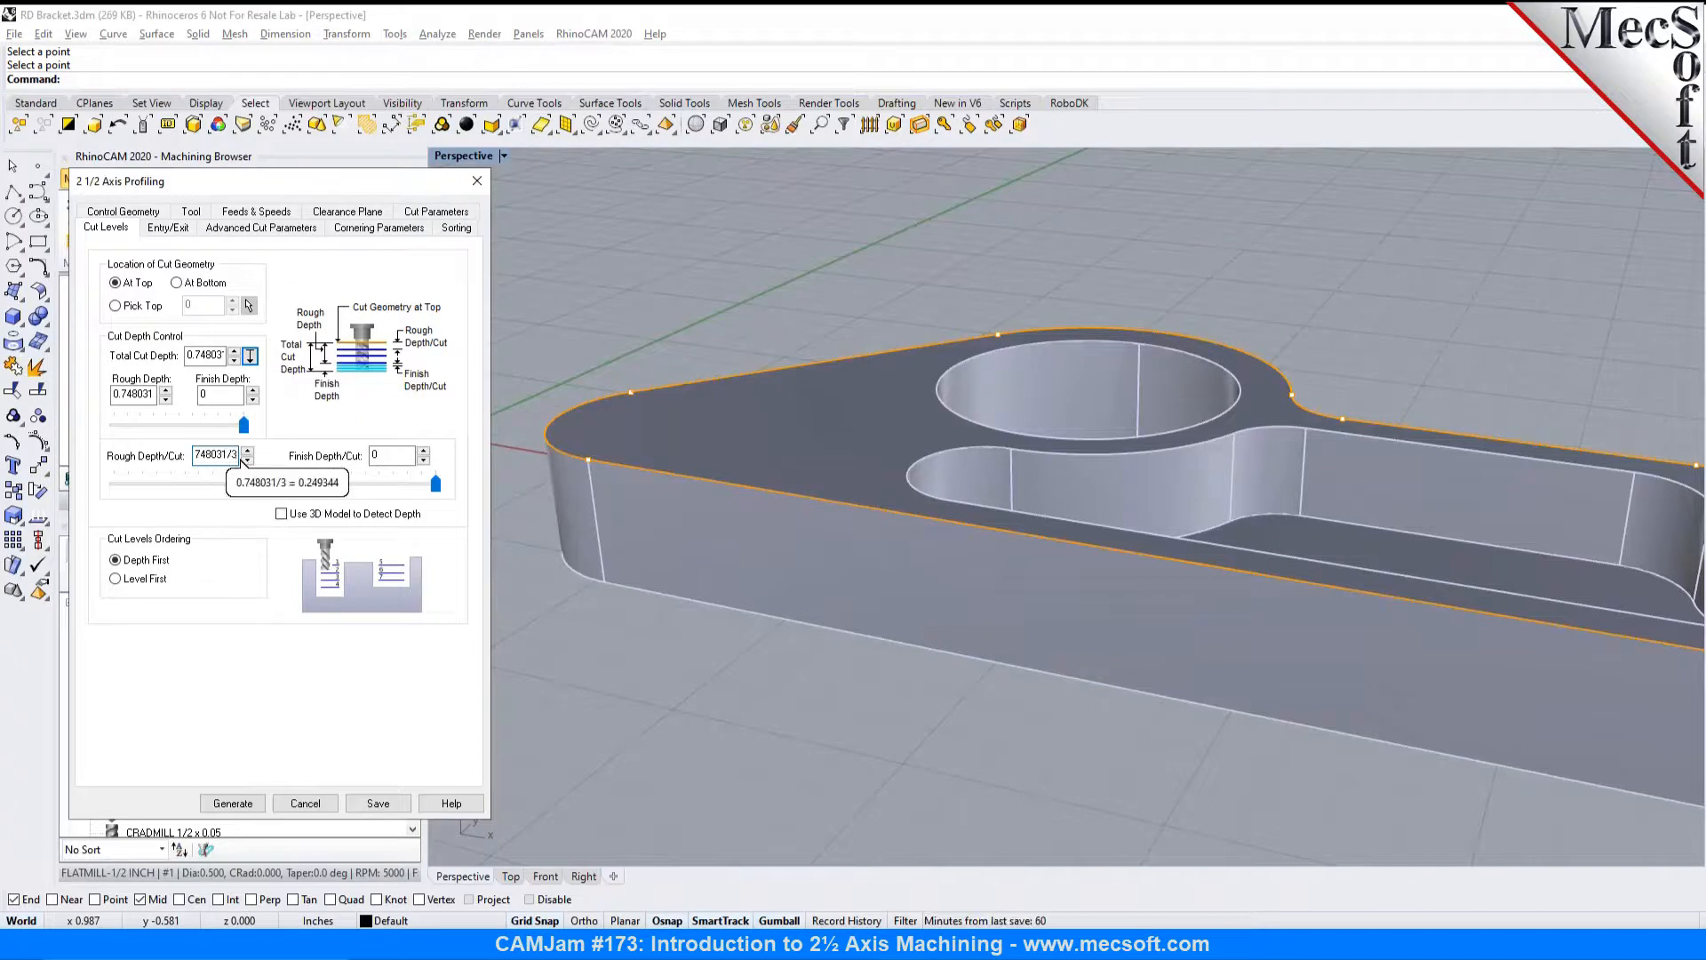
left_click(319, 489)
key("Tab")
Step: Apply the entry/exit motions at each cut level and generate the profiling toolpath
left_click(180, 230)
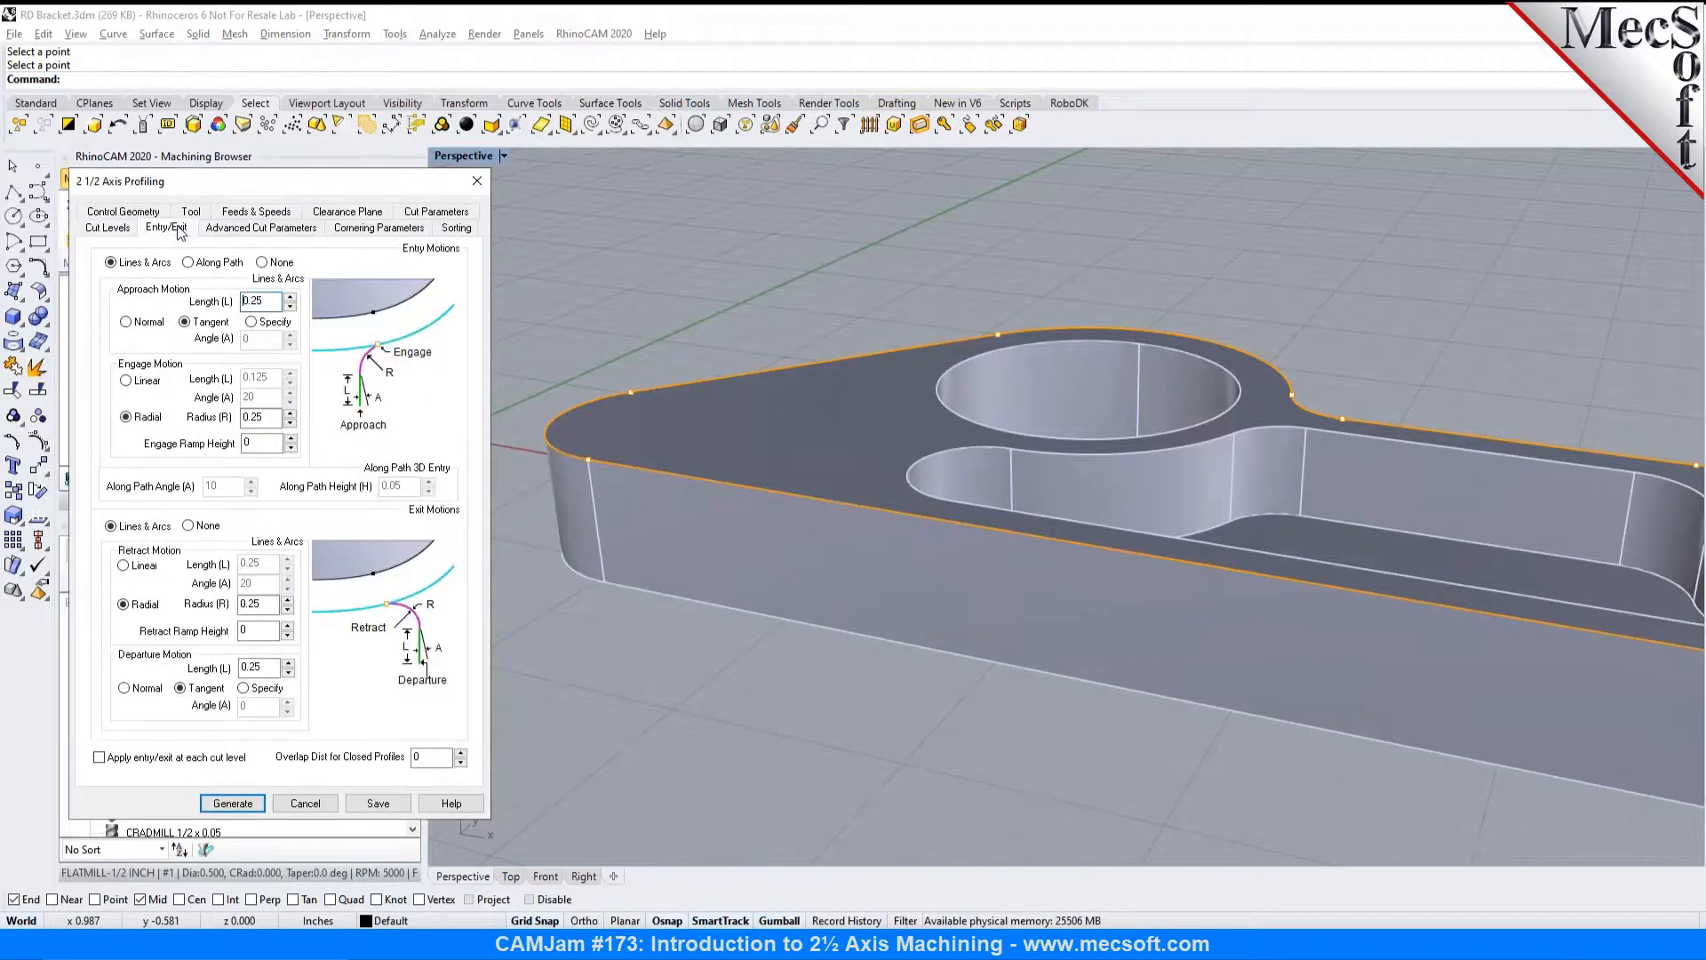
scroll(584, 393, "down", 3)
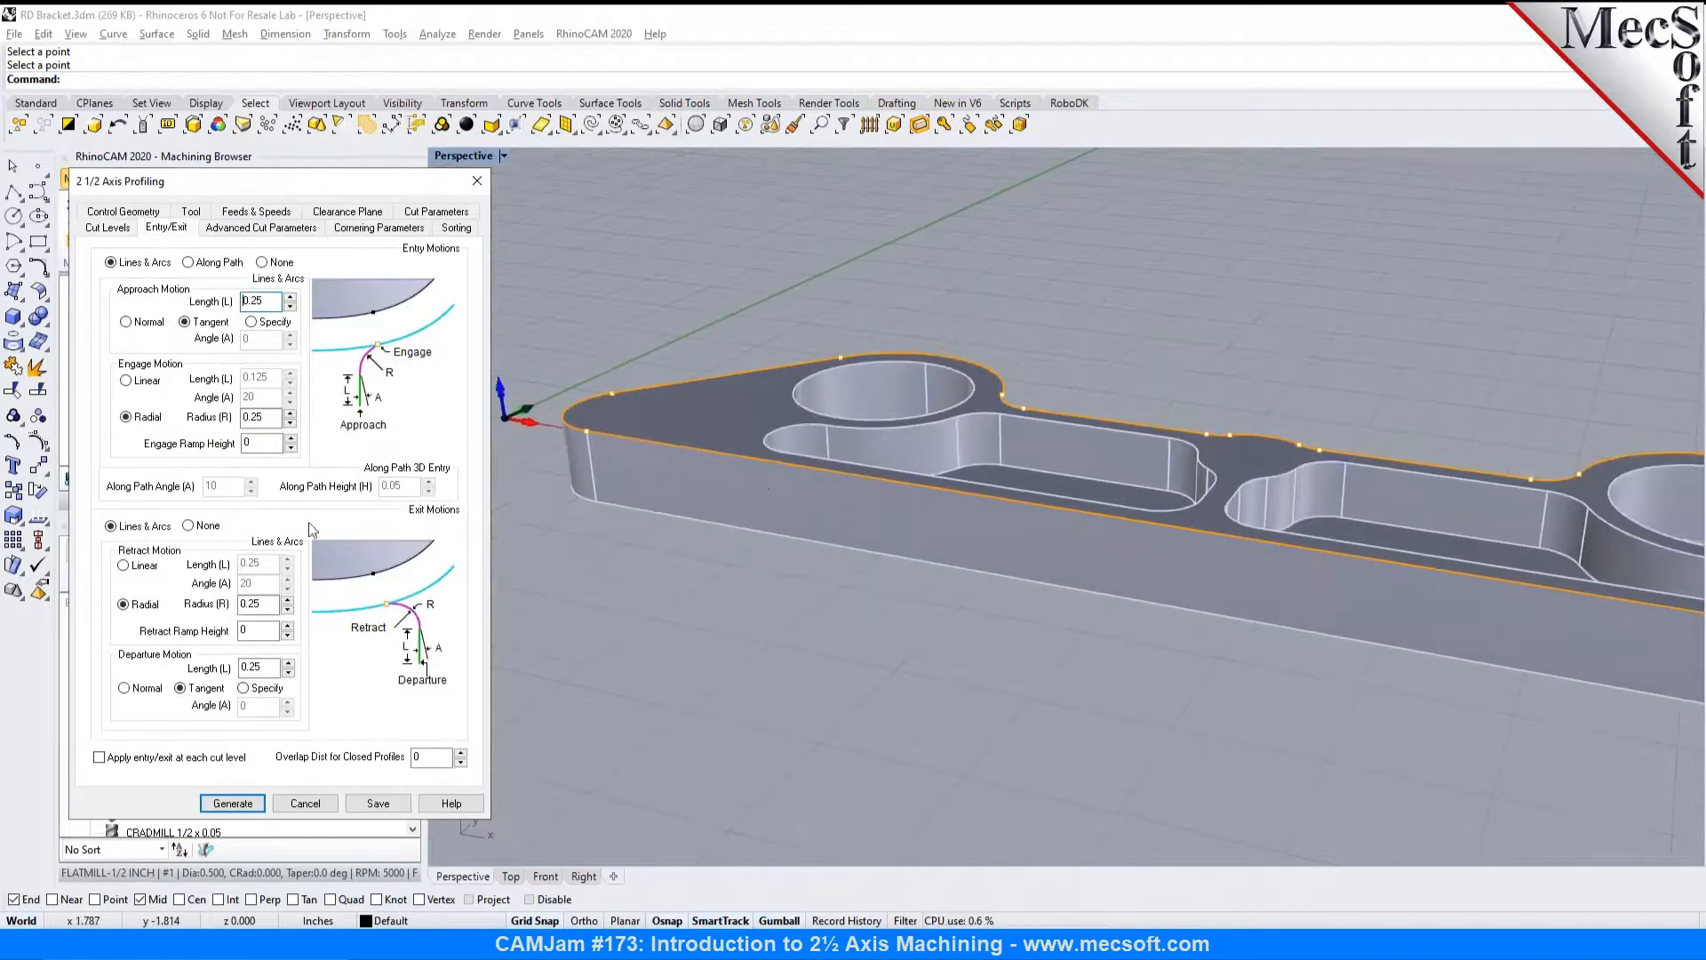
left_click(161, 758)
left_click(233, 804)
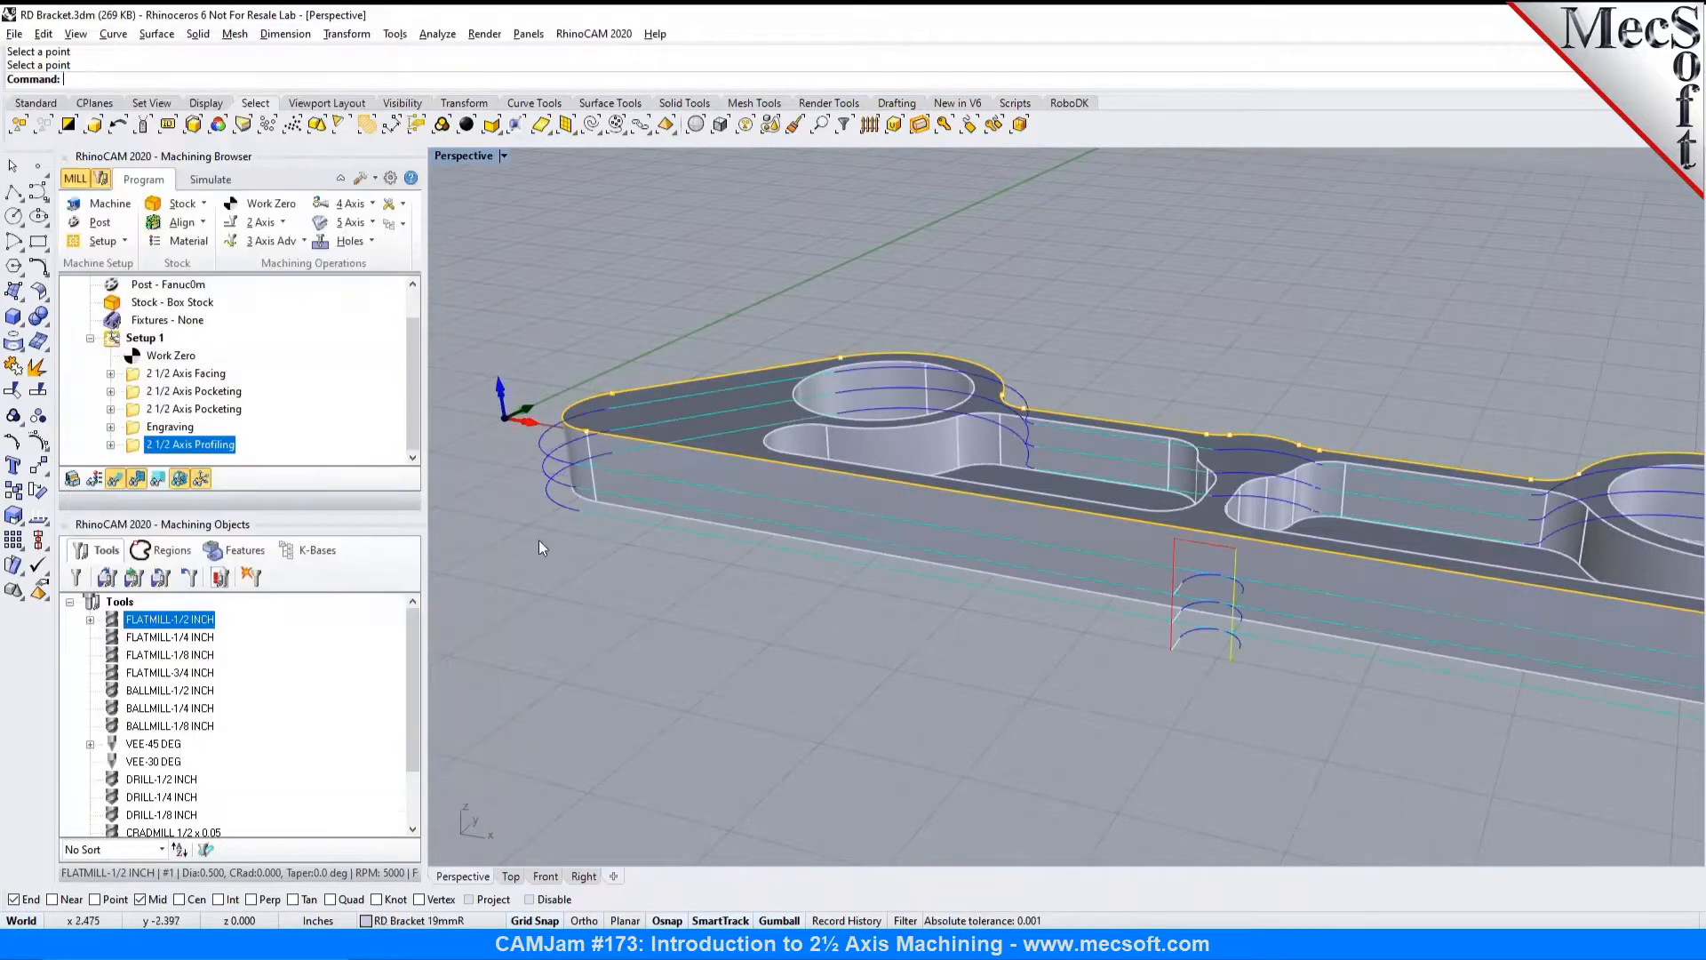
Step: Examine the profiling toolpath in Top and Perspective views, and simulate it on the stock with the simulation speed raised to about mid-range
scroll(527, 501, "down", 2)
right_click_drag(870, 670, 675, 853)
left_click(511, 877)
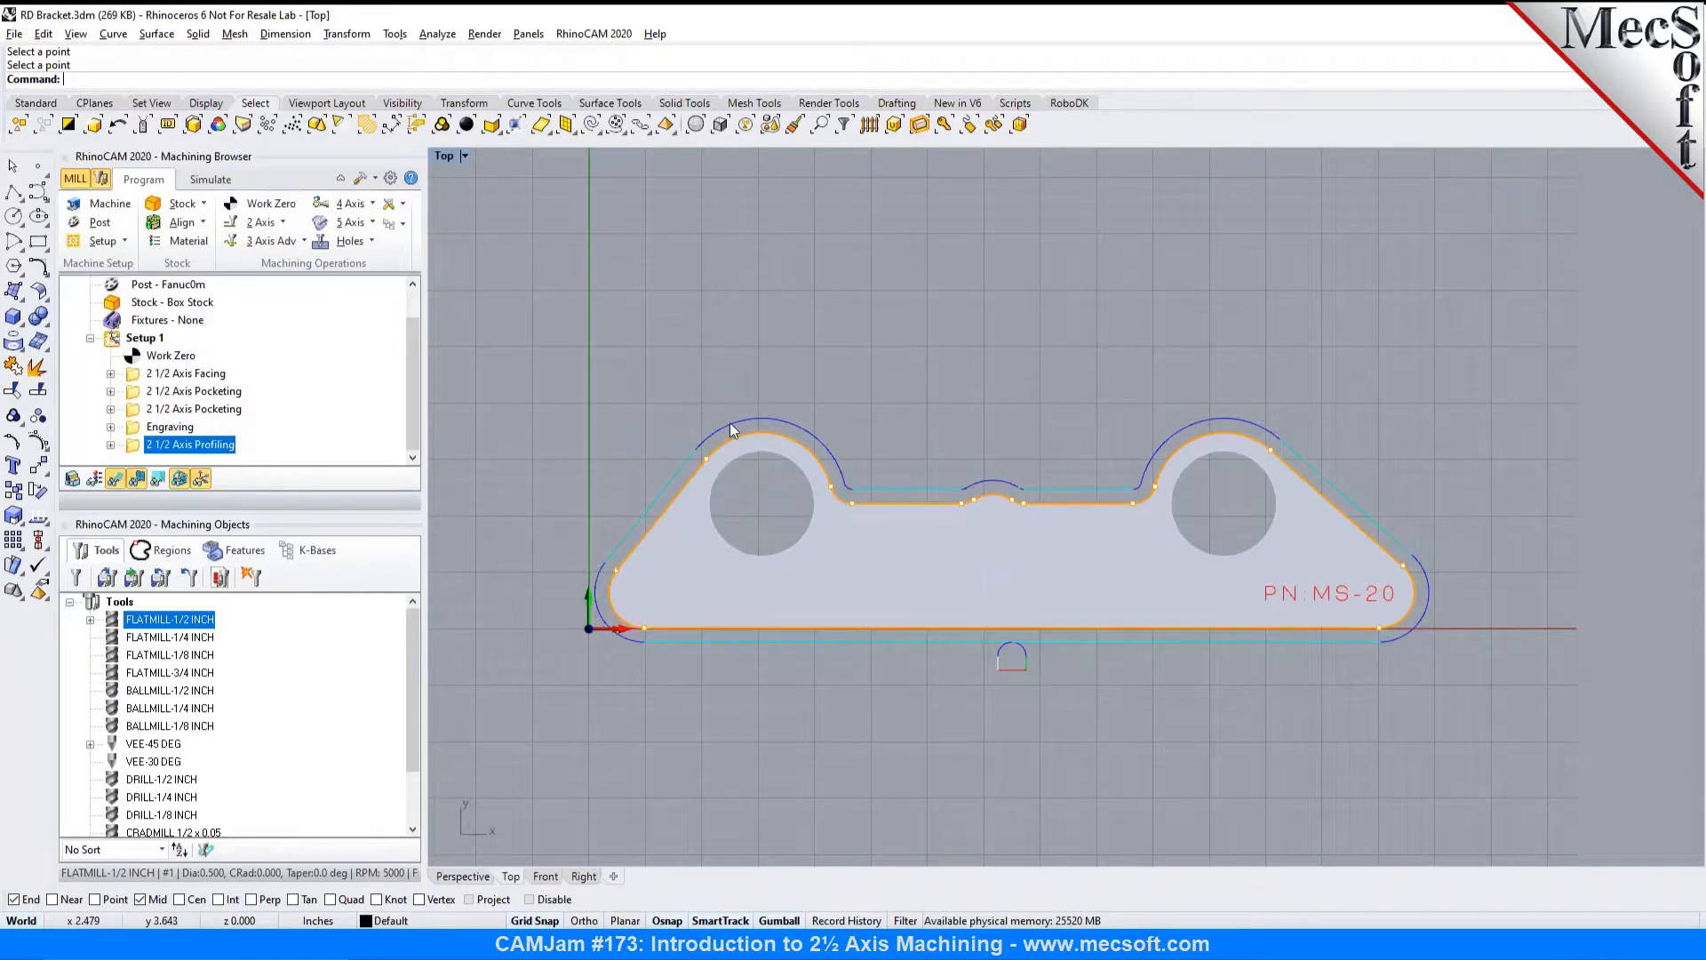
left_click(480, 877)
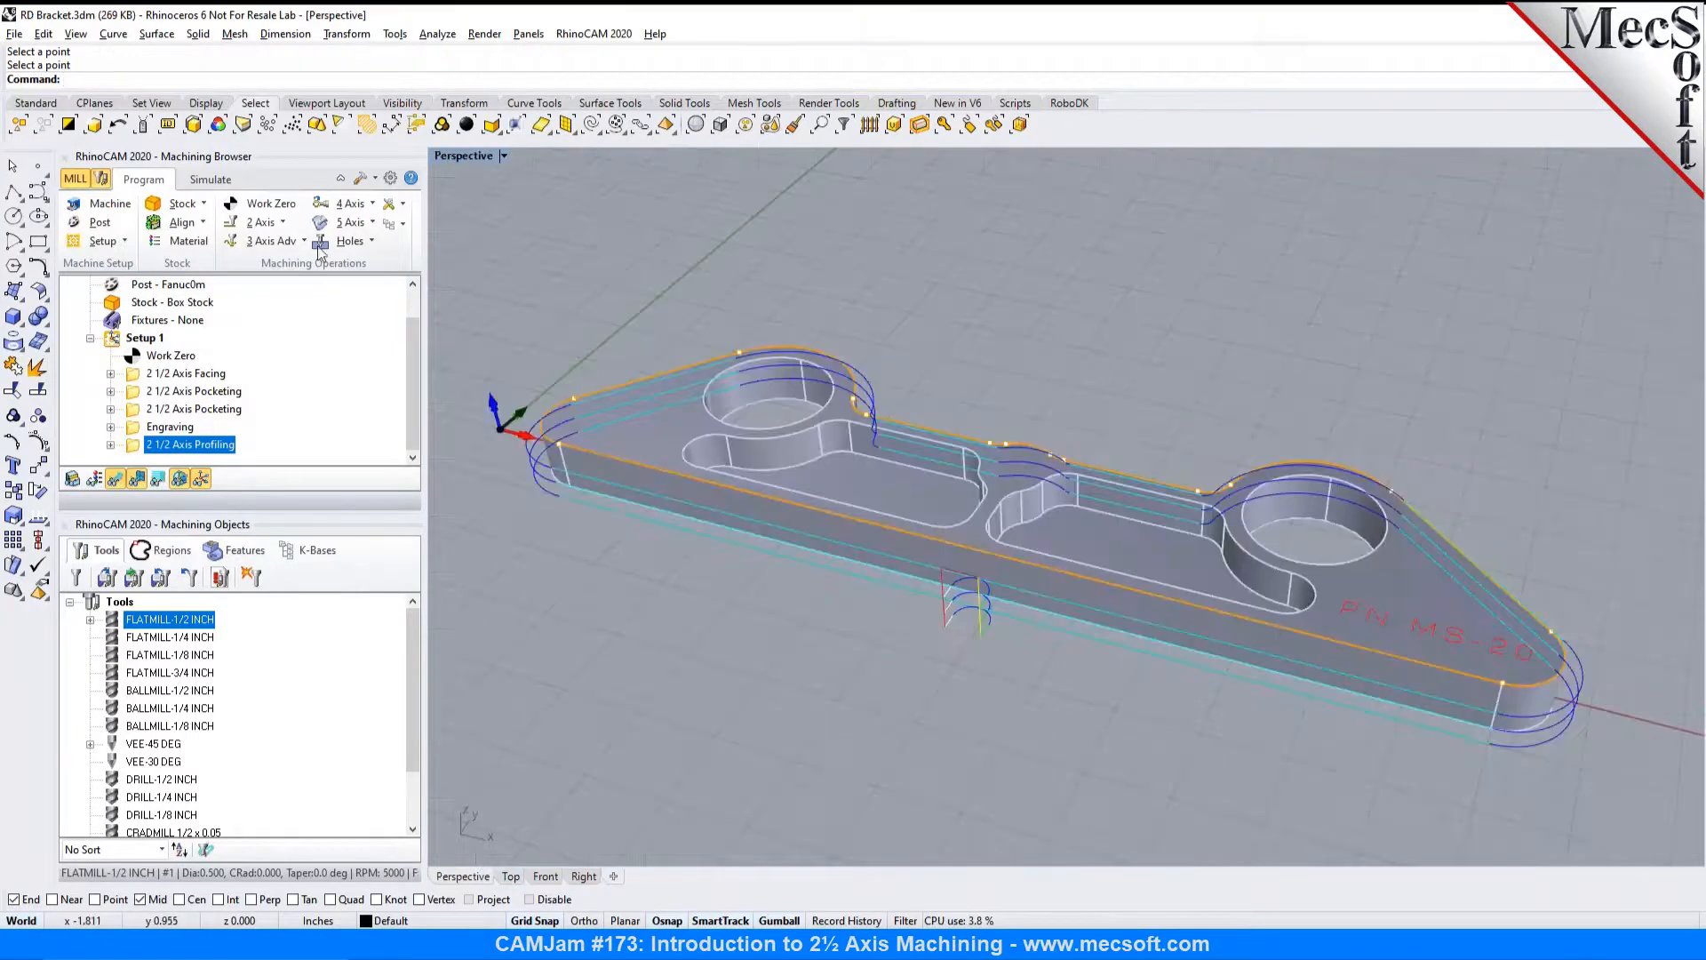
left_click(210, 180)
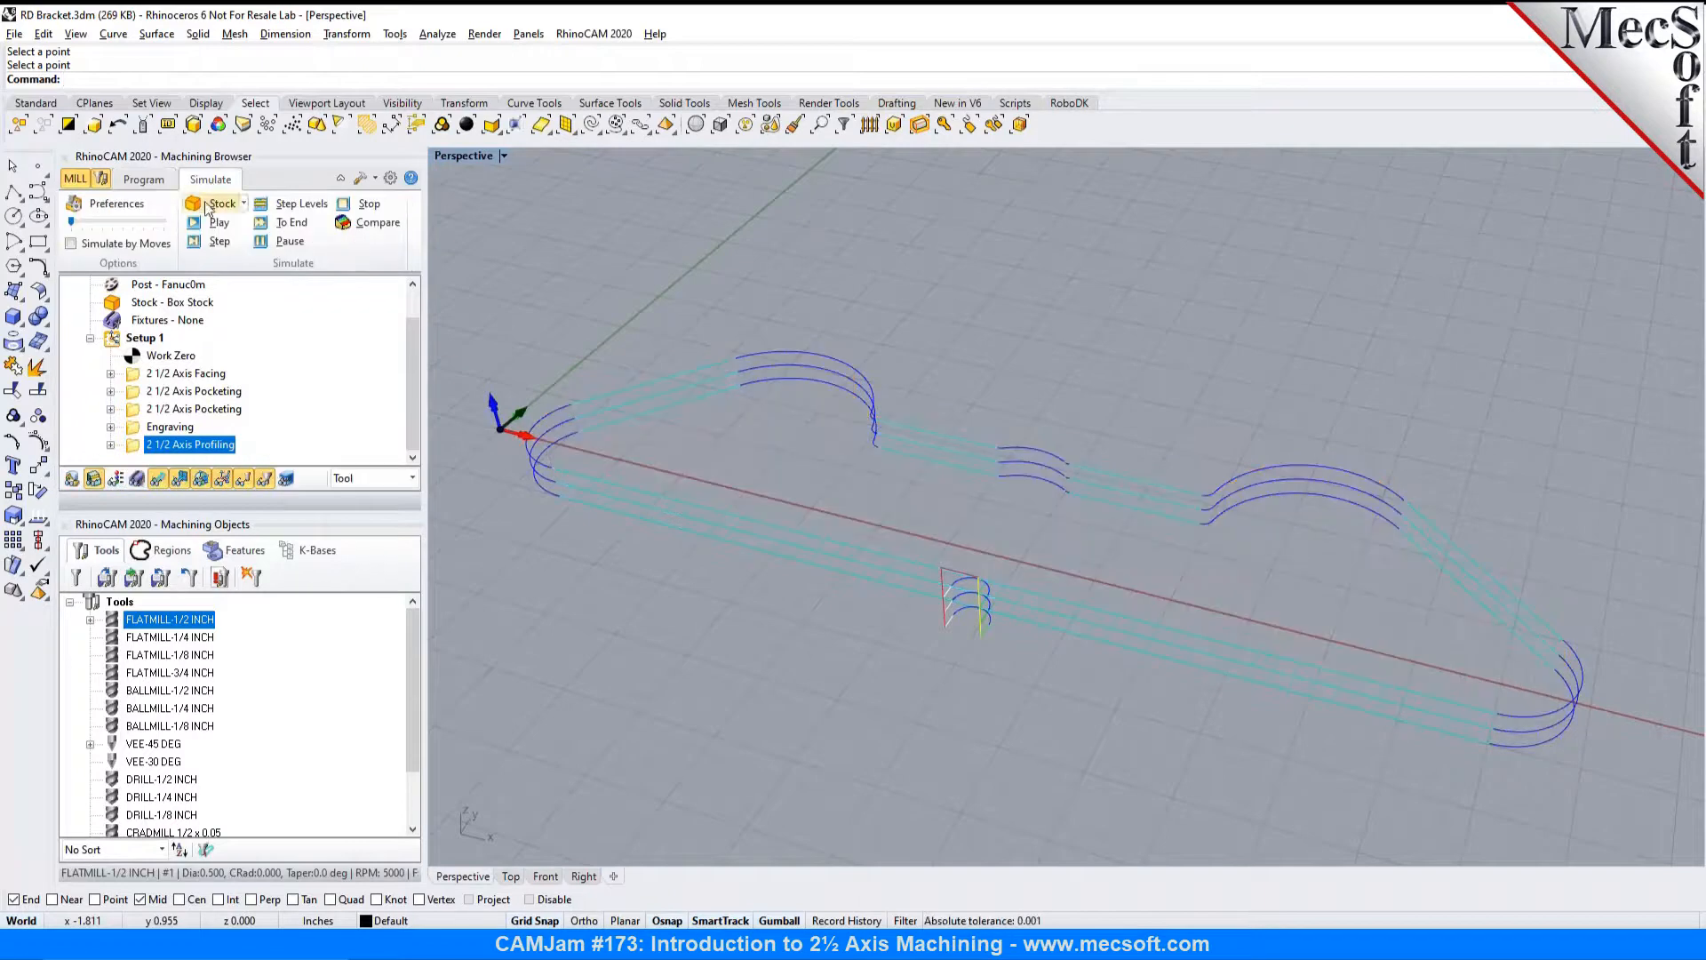
left_click(195, 224)
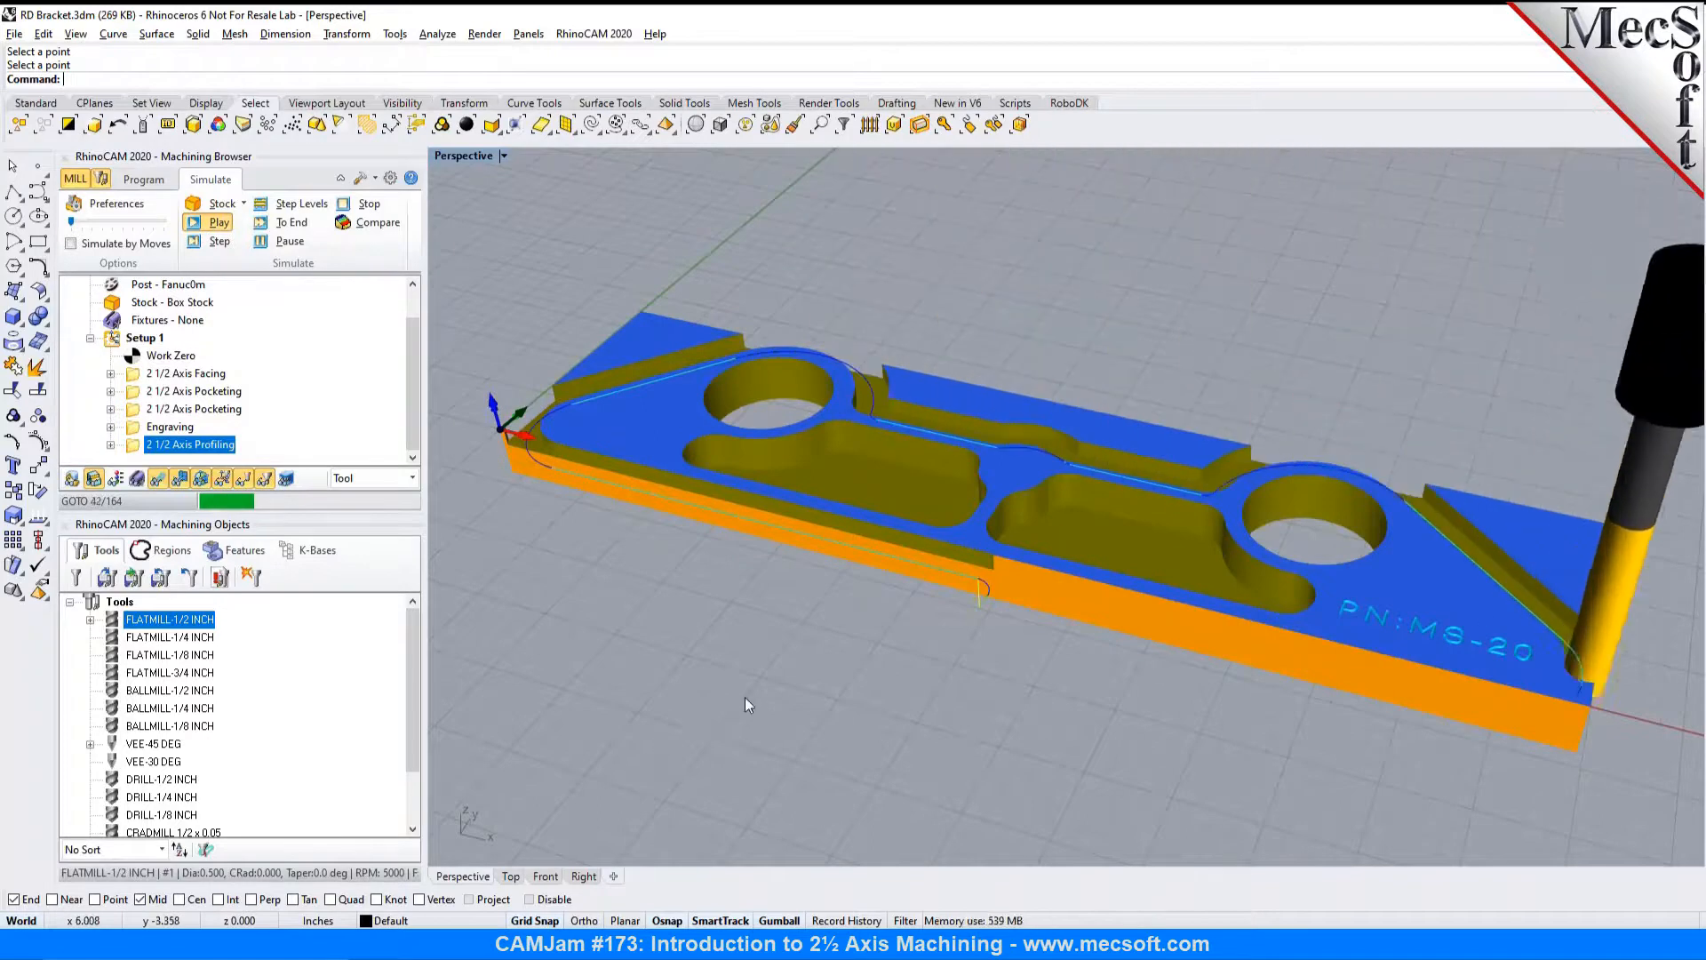
right_click_drag(745, 697, 711, 671)
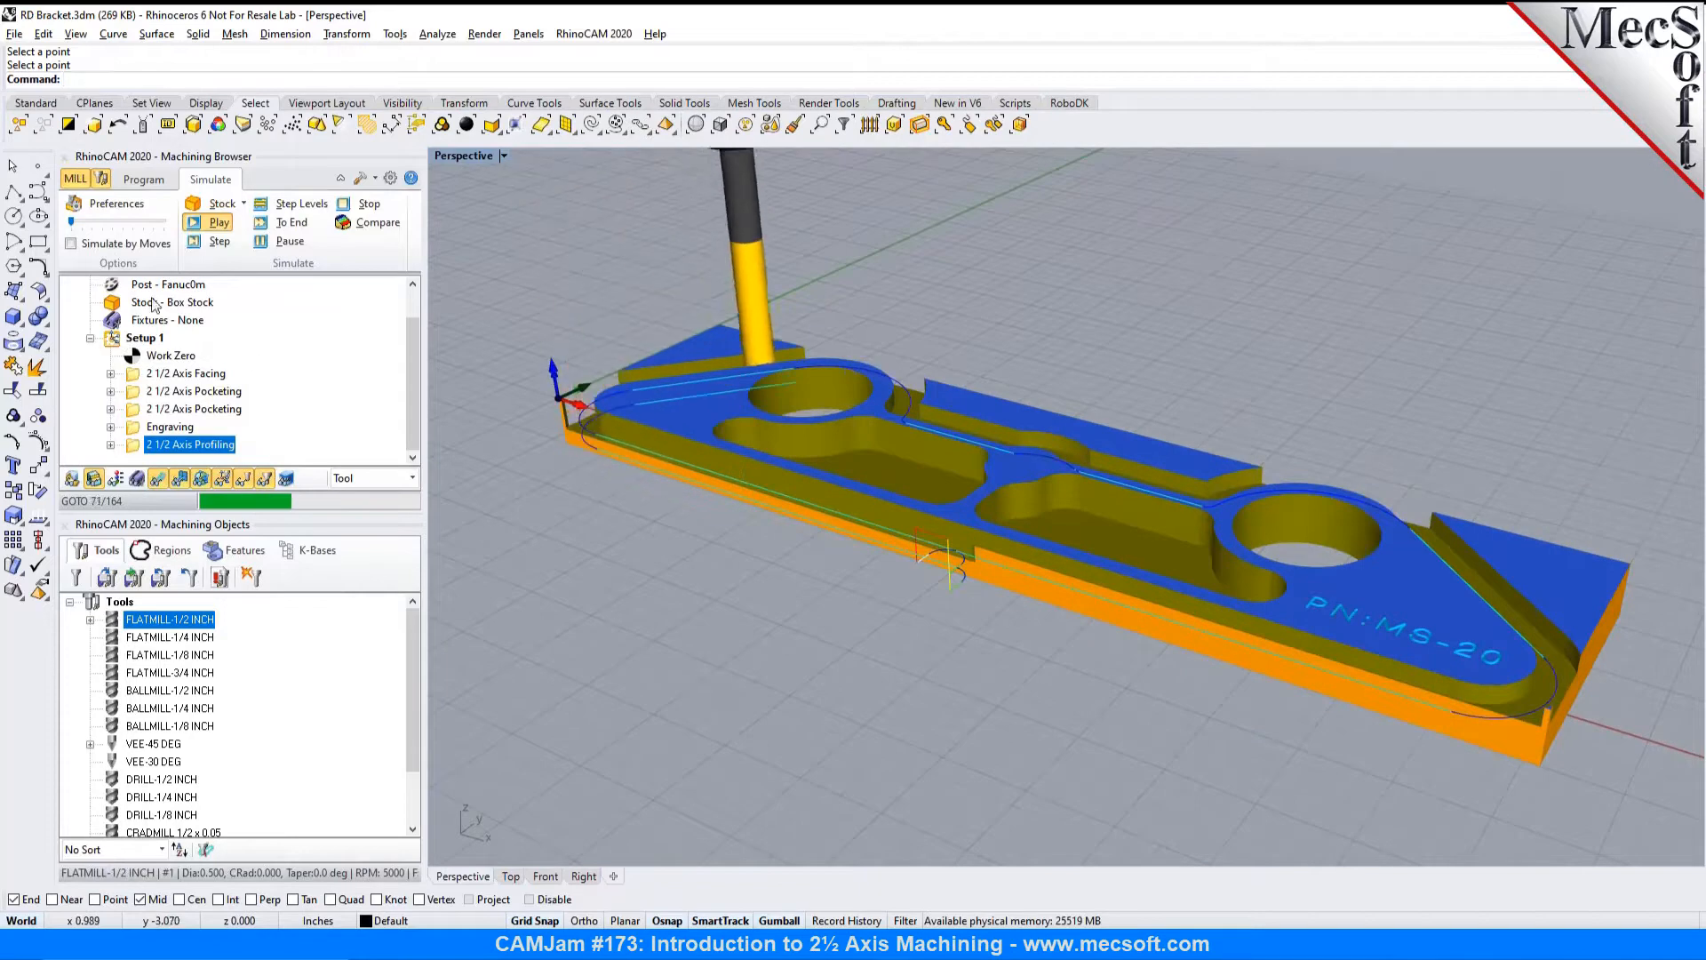
left_click_drag(78, 229, 116, 226)
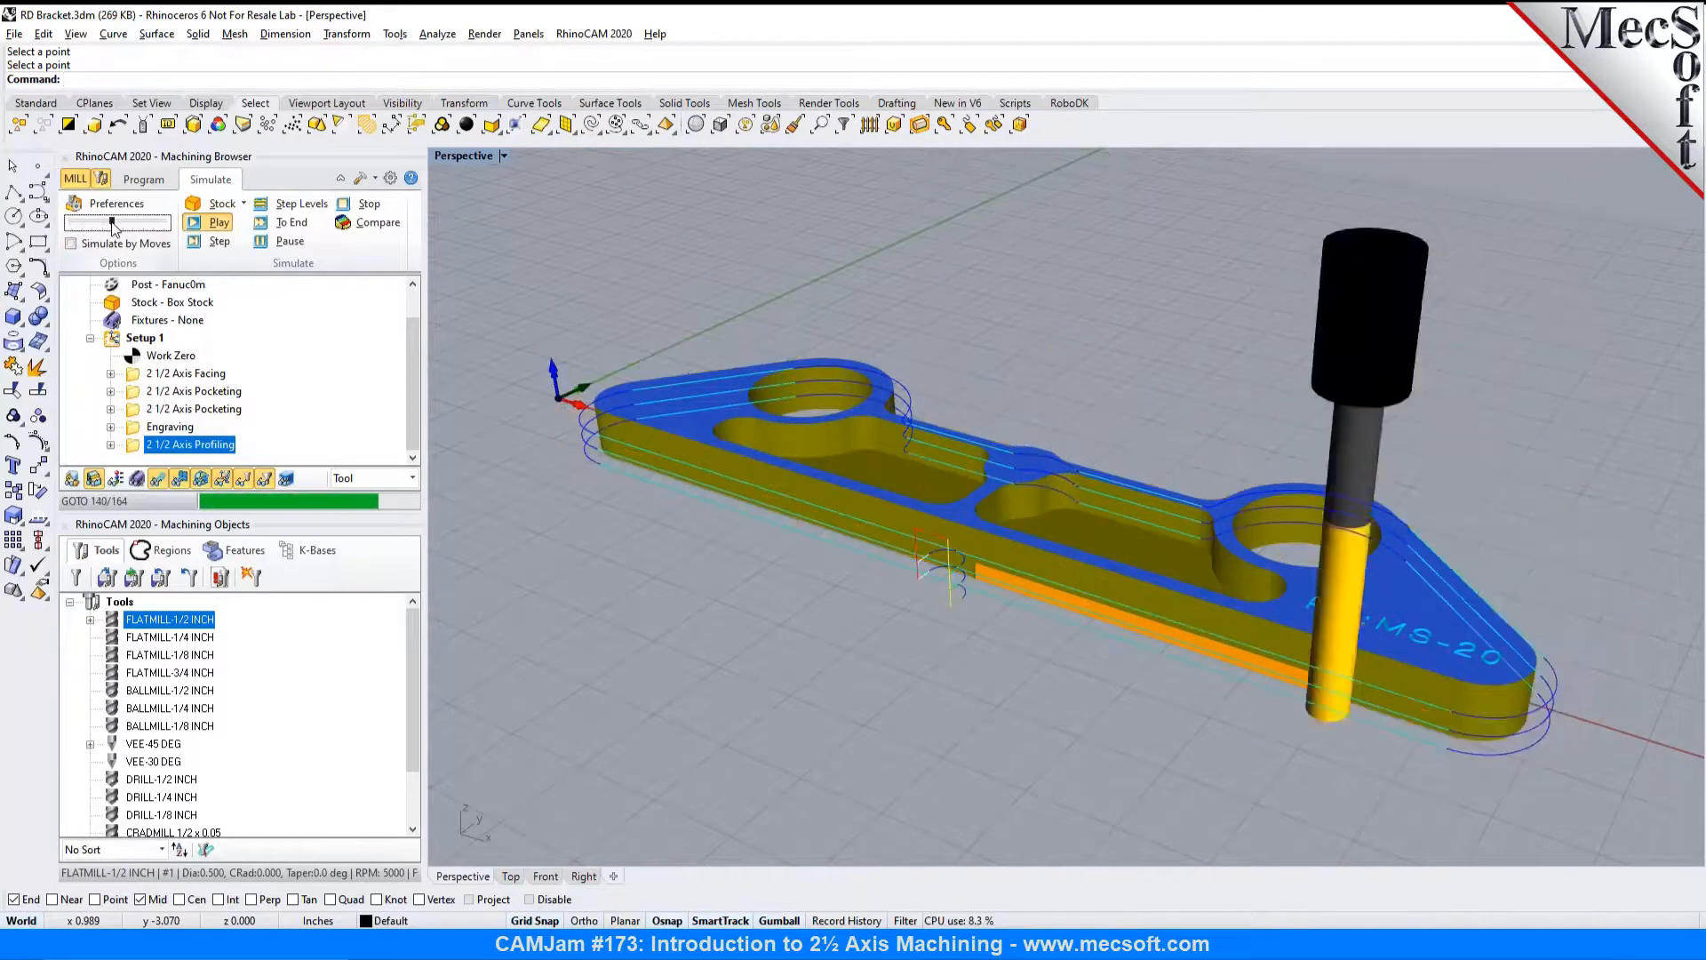
right_click_drag(808, 521, 960, 605)
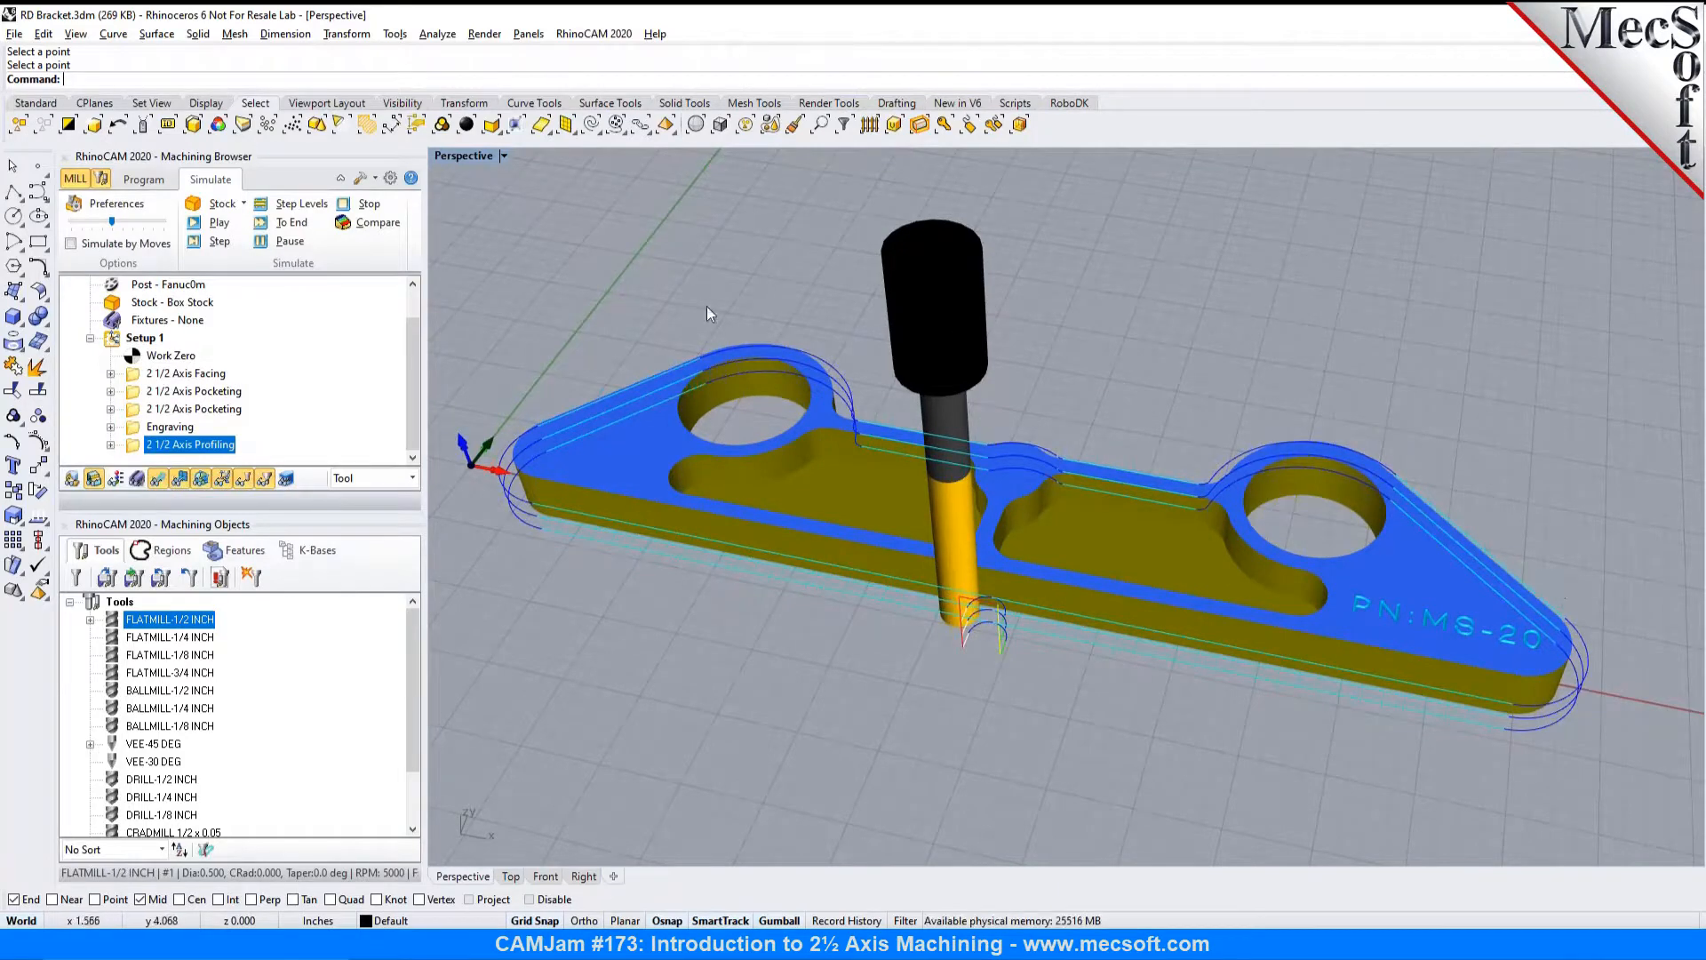
mouse_move(949, 594)
right_mouse_down()
mouse_move(925, 605)
mouse_move(742, 529)
mouse_move(933, 560)
mouse_move(938, 590)
right_mouse_up()
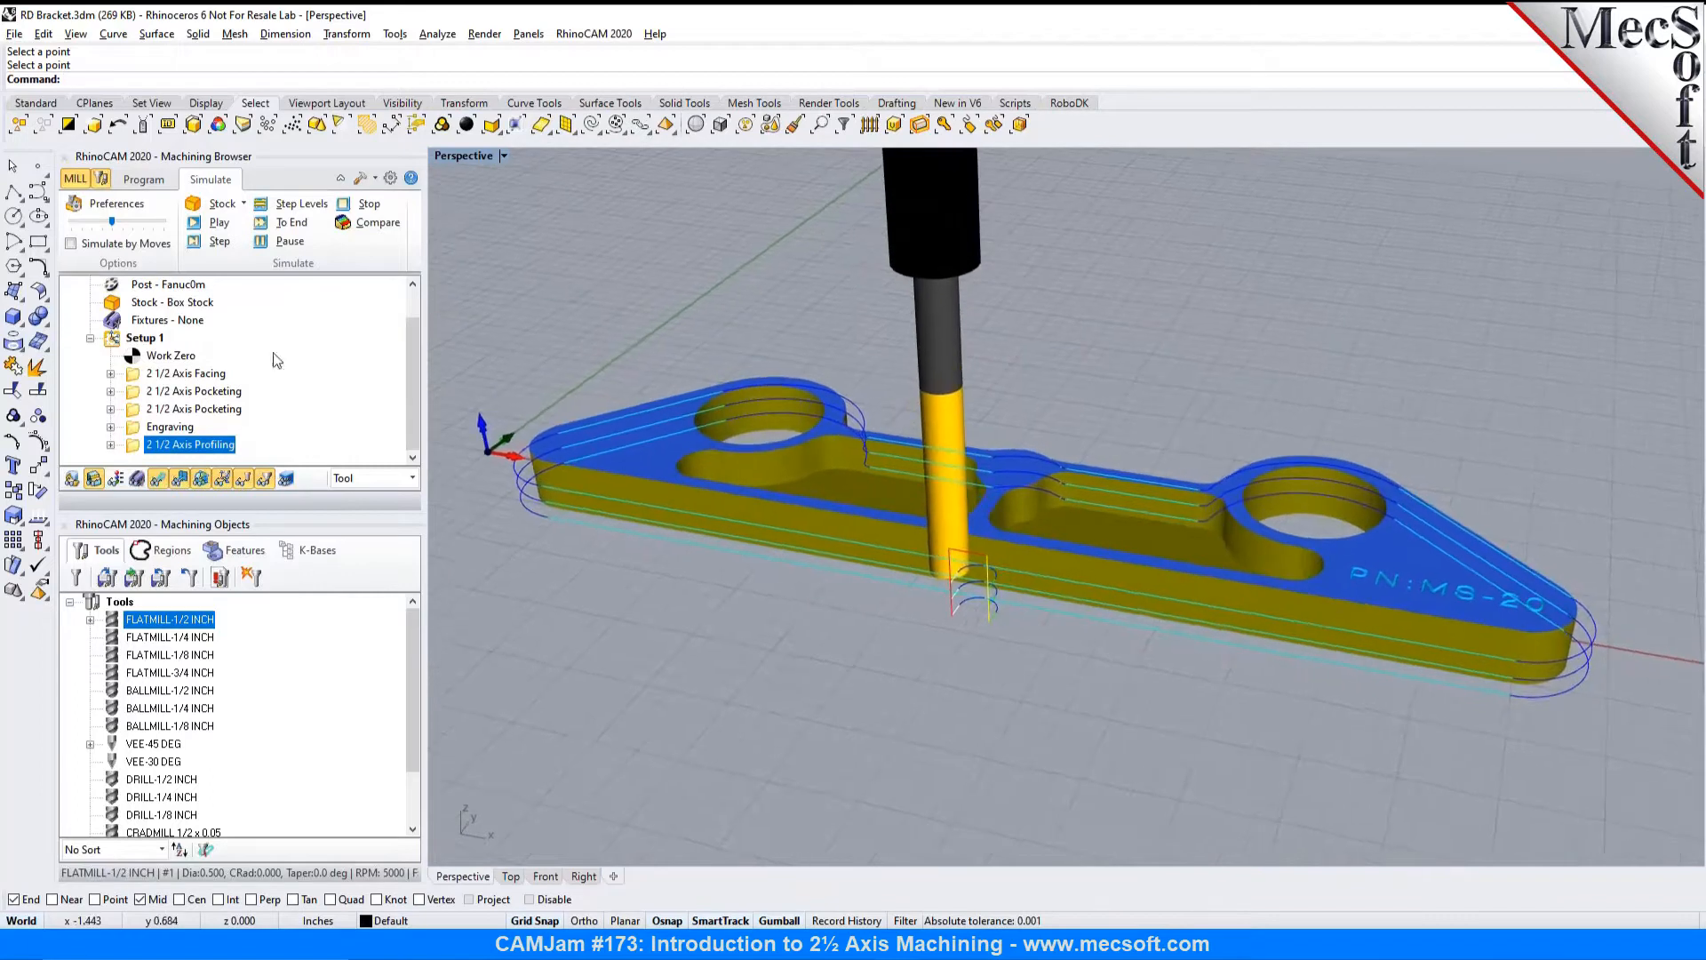
Step: Review the machining operations information for Setup 1, widening the Tool column to read the full tool names
left_click(139, 180)
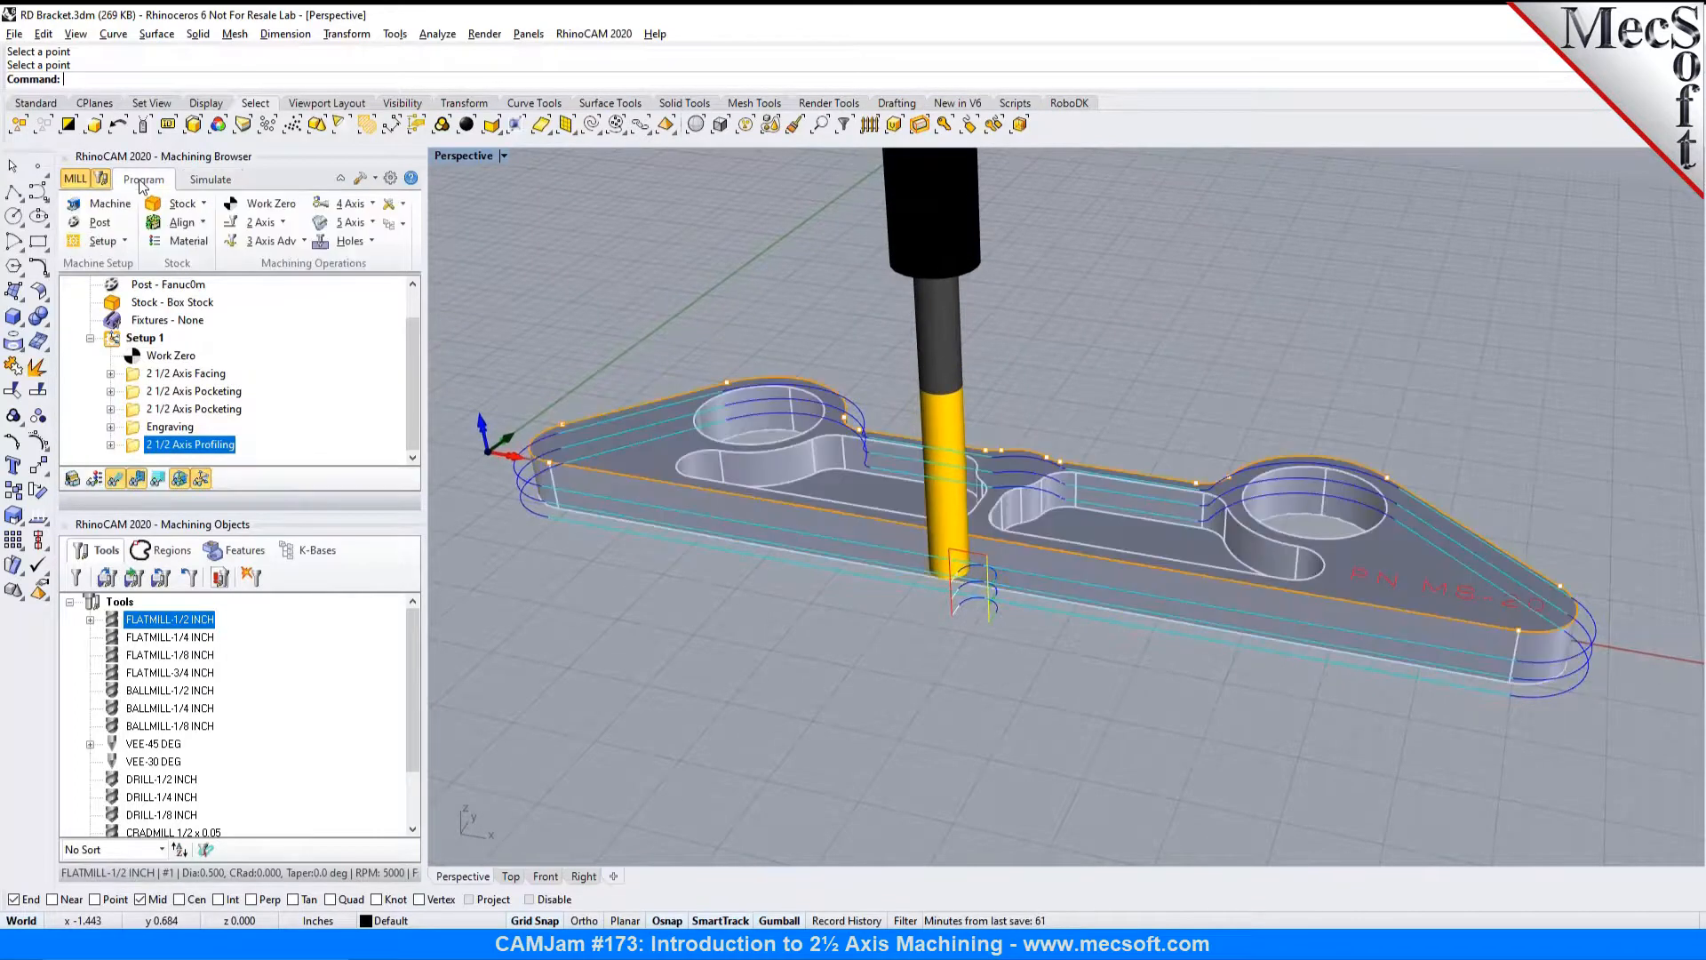
left_click(123, 344)
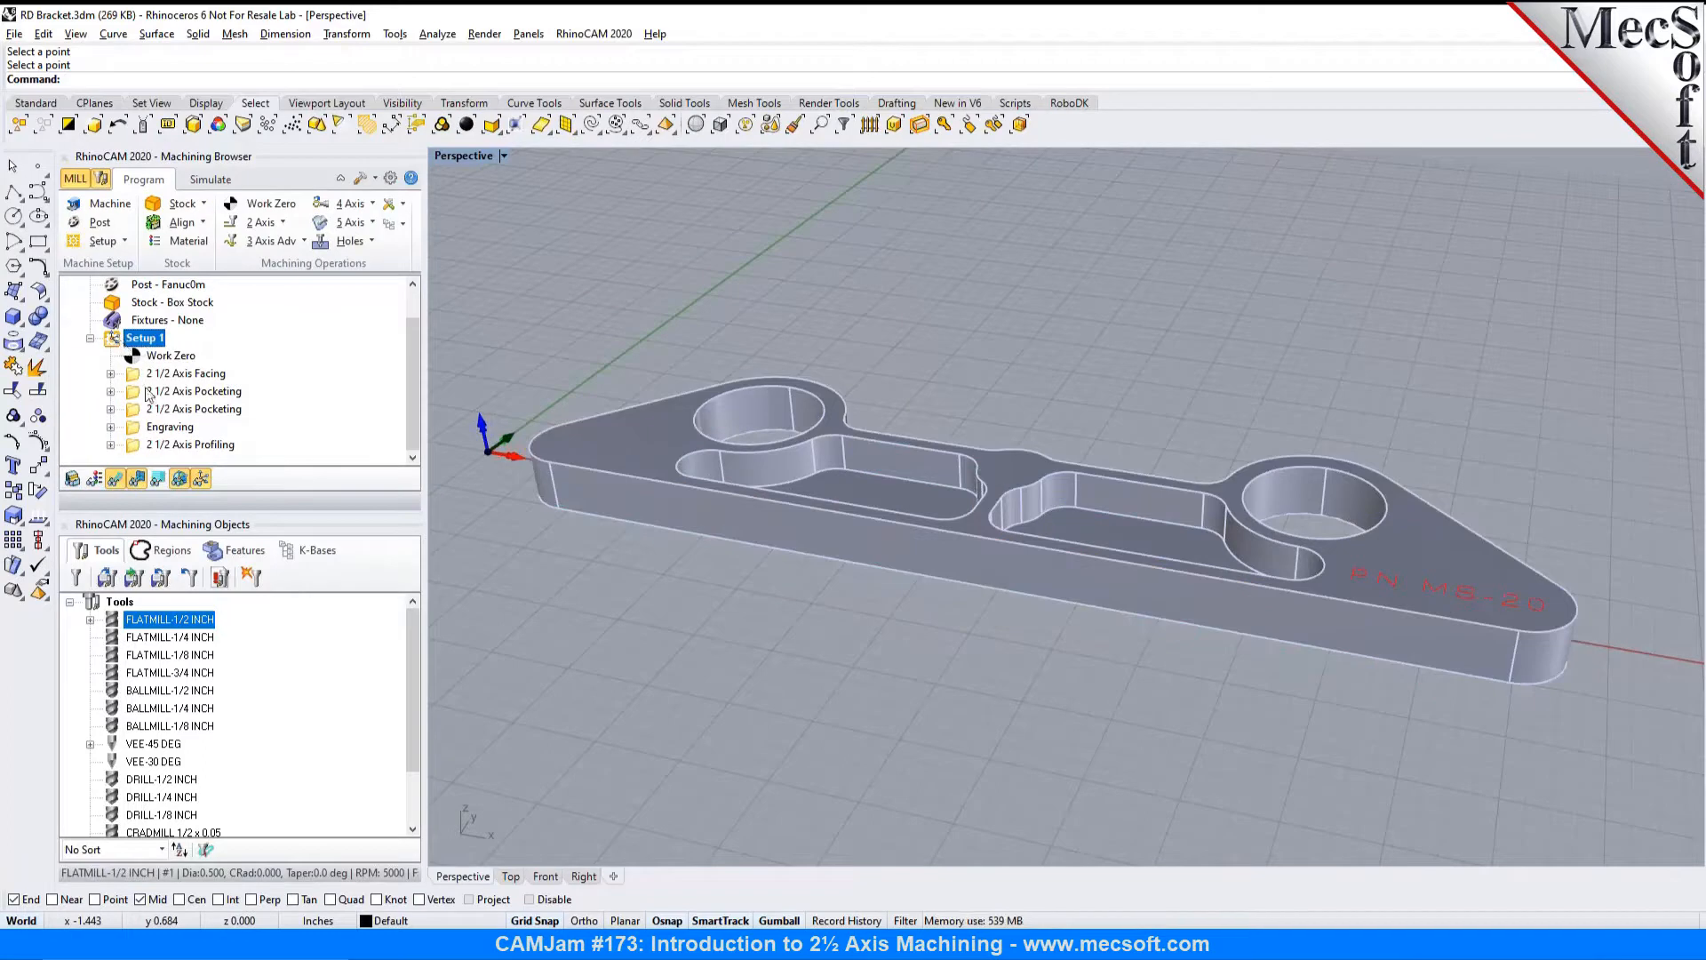
right_click(139, 345)
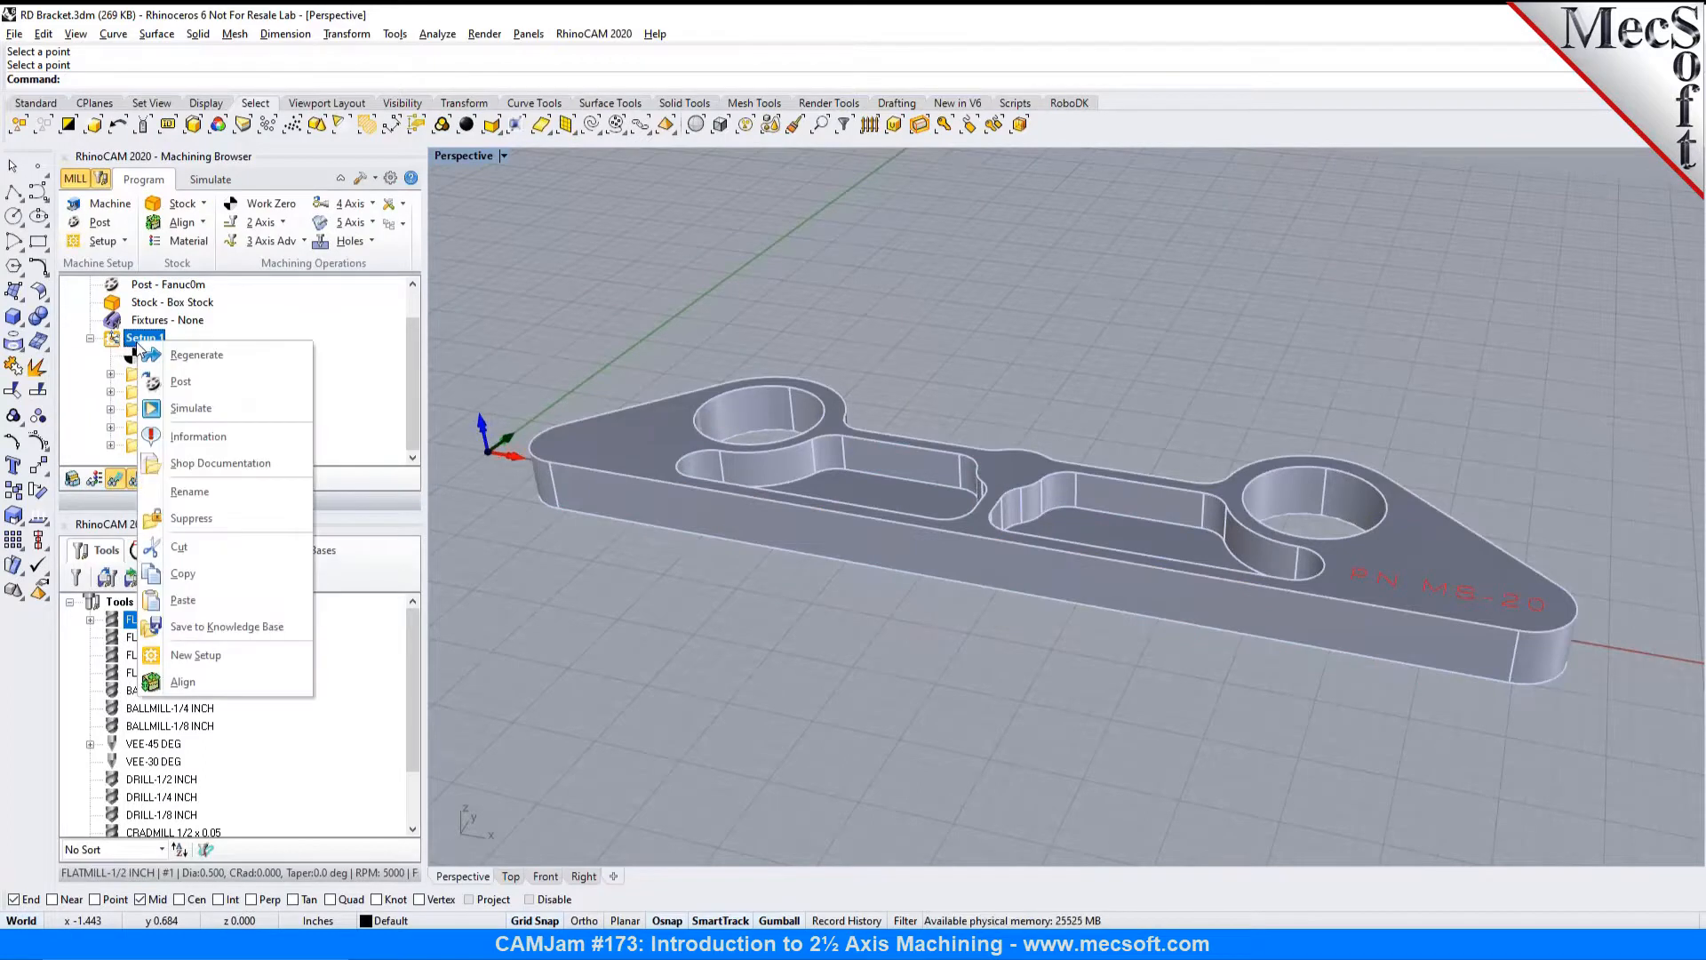
left_click(197, 440)
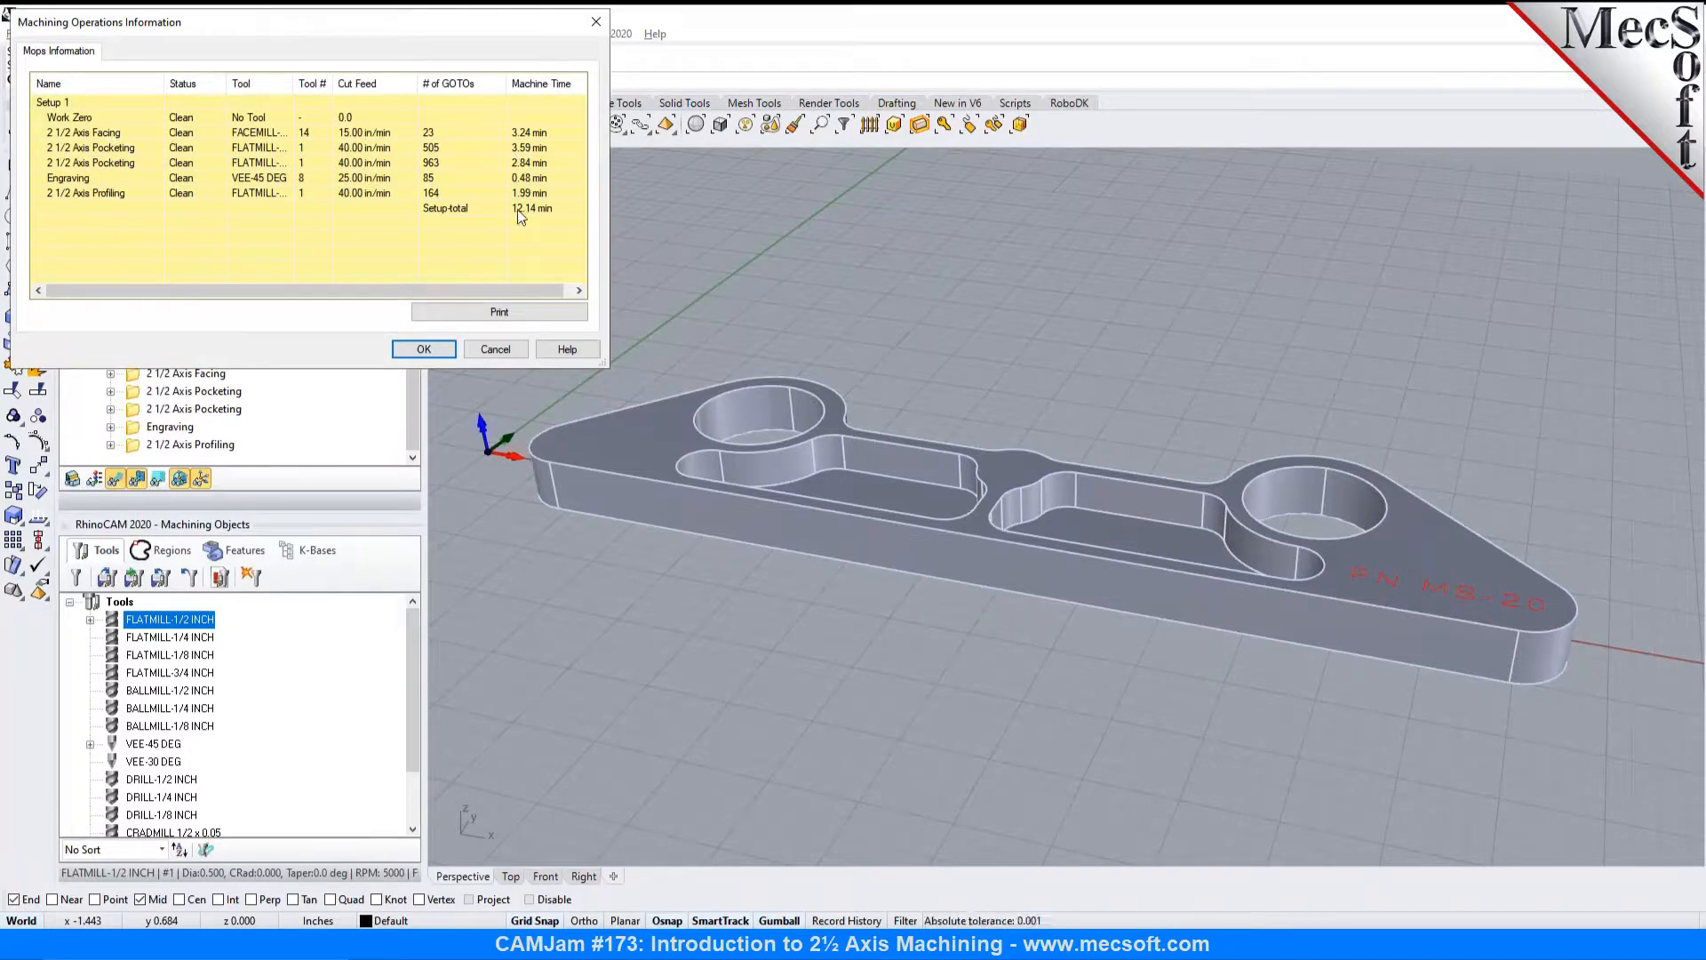
left_click_drag(297, 84, 334, 84)
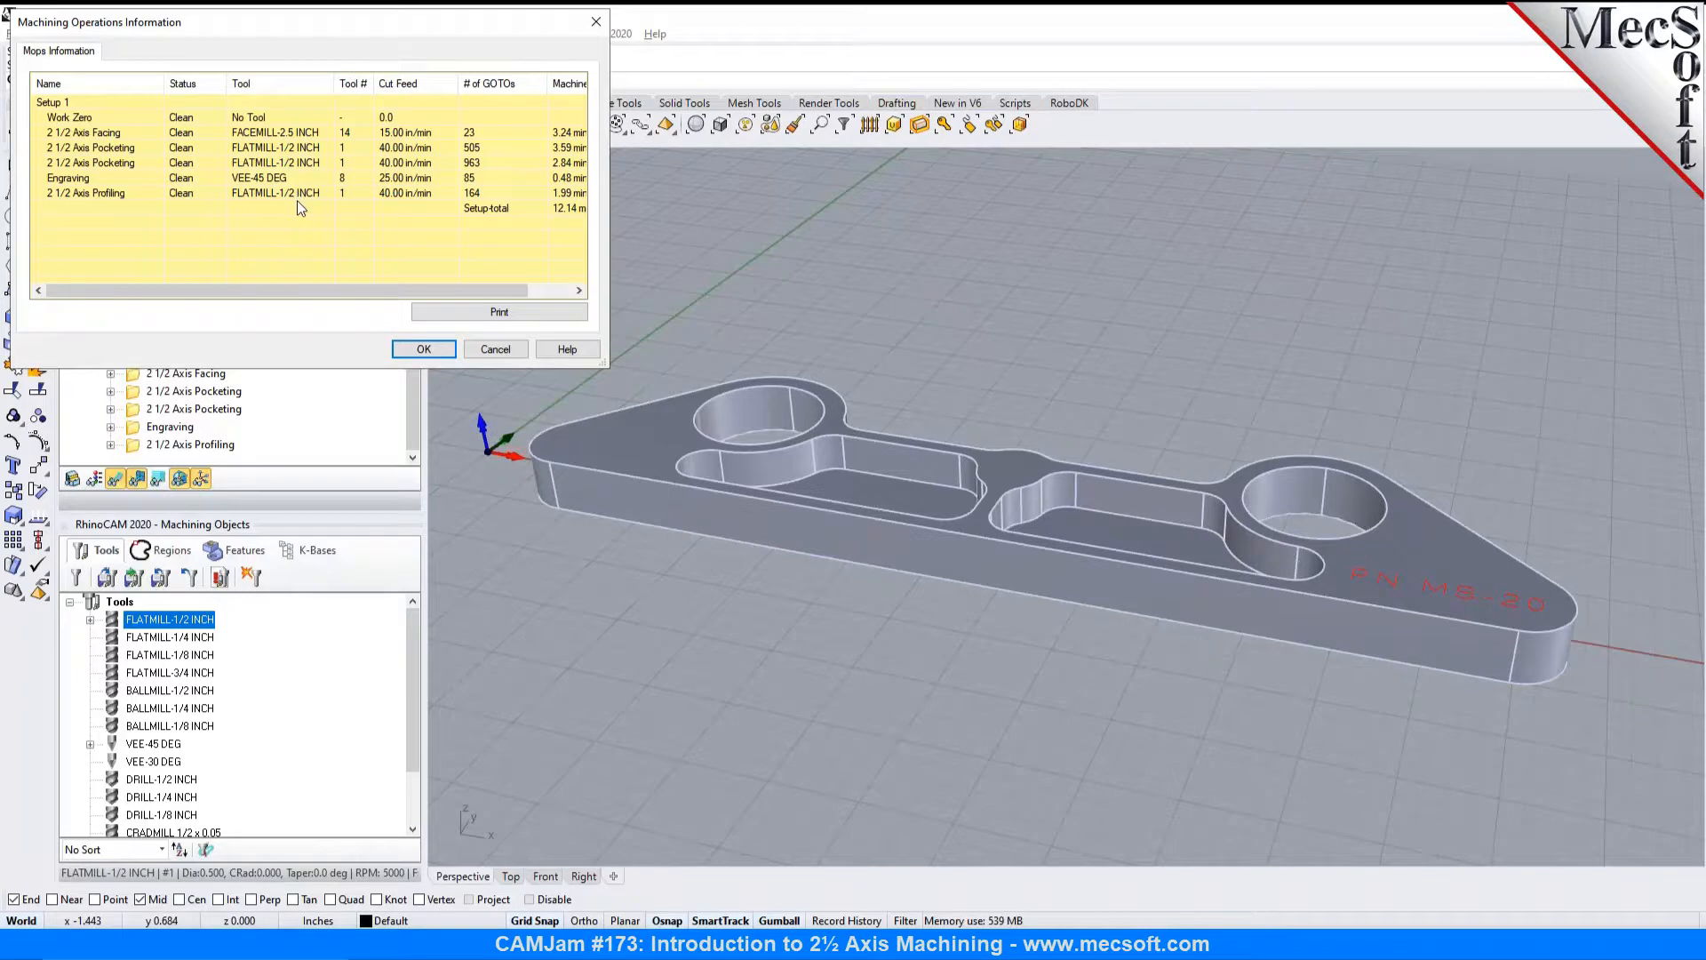
left_click(487, 349)
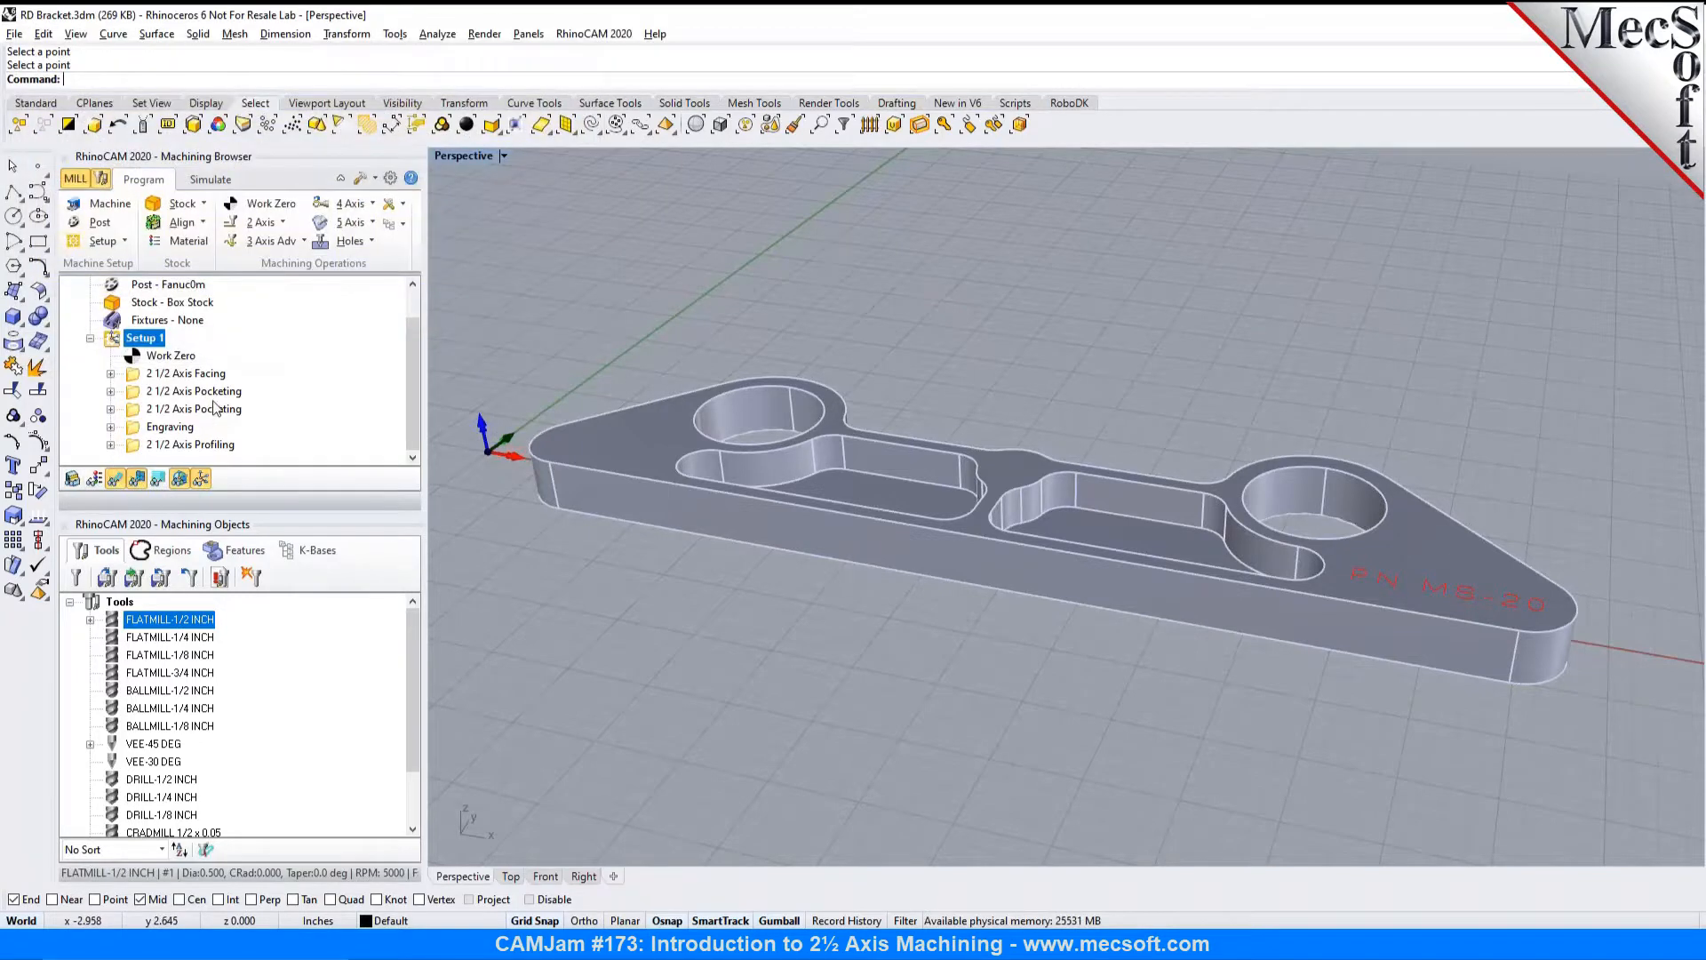
Step: Move the Engraving operation directly after 2 1/2 Axis Facing, ahead of both pocketing operations in Setup 1
left_click(138, 435)
left_click_drag(135, 434, 165, 387)
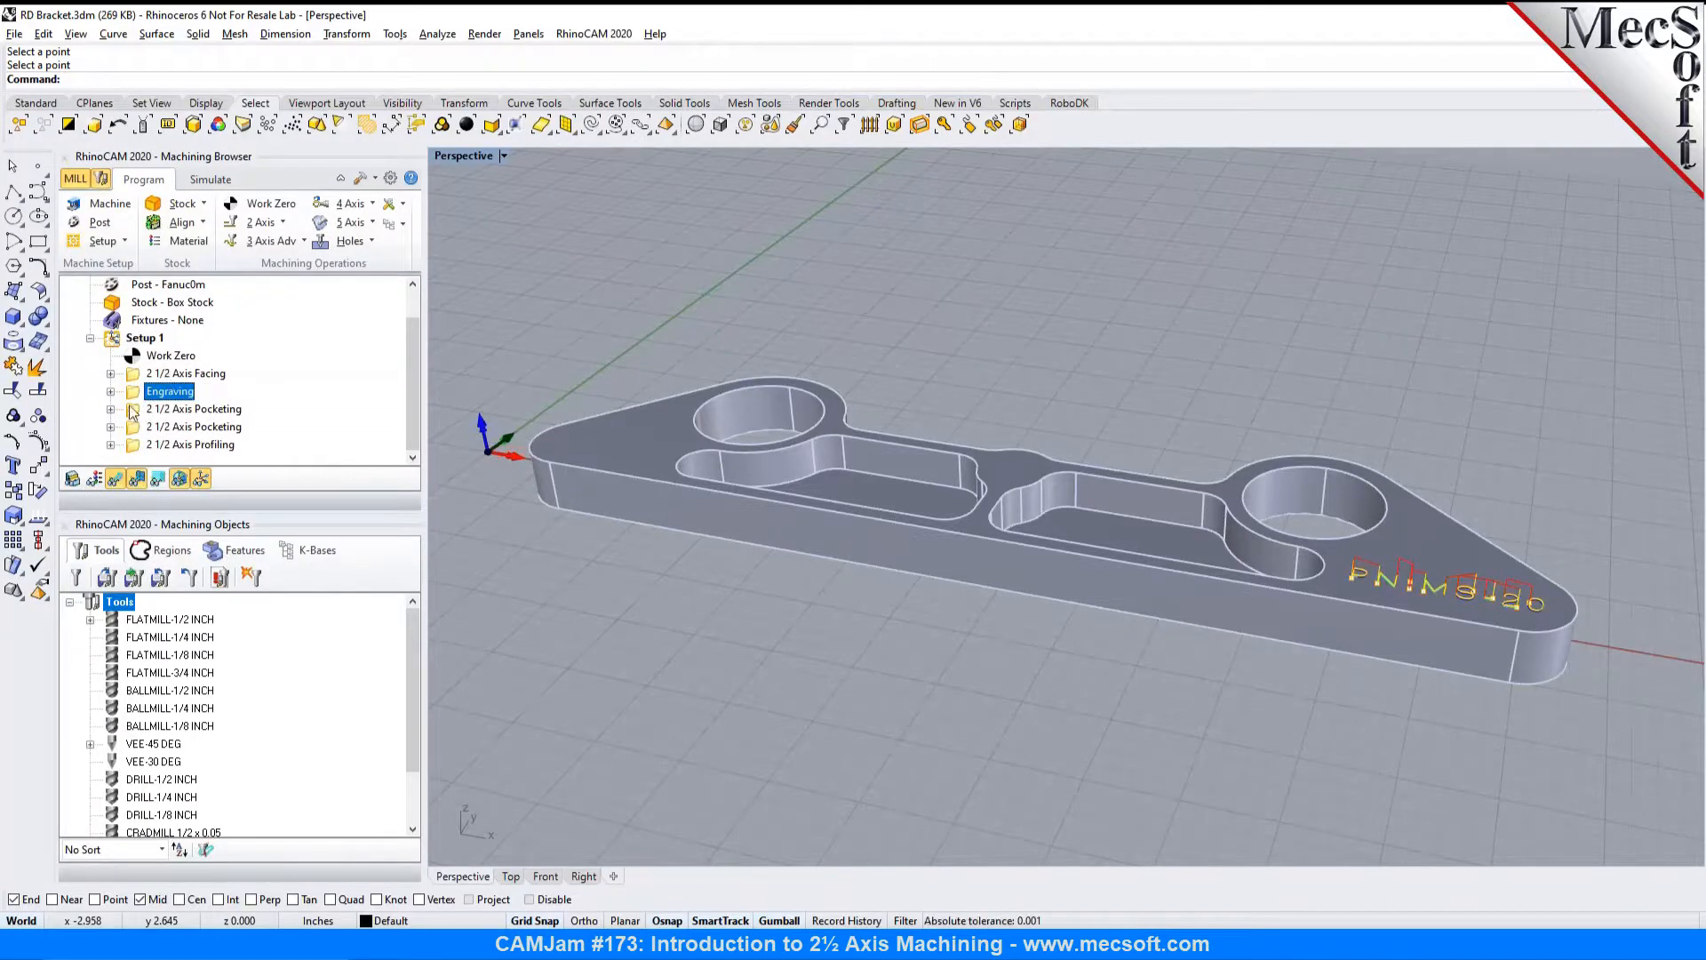
Step: Generate shop documentation for Setup 1 using Template2, saving it to the Desktop as RD Bracket.htm
left_click(137, 340)
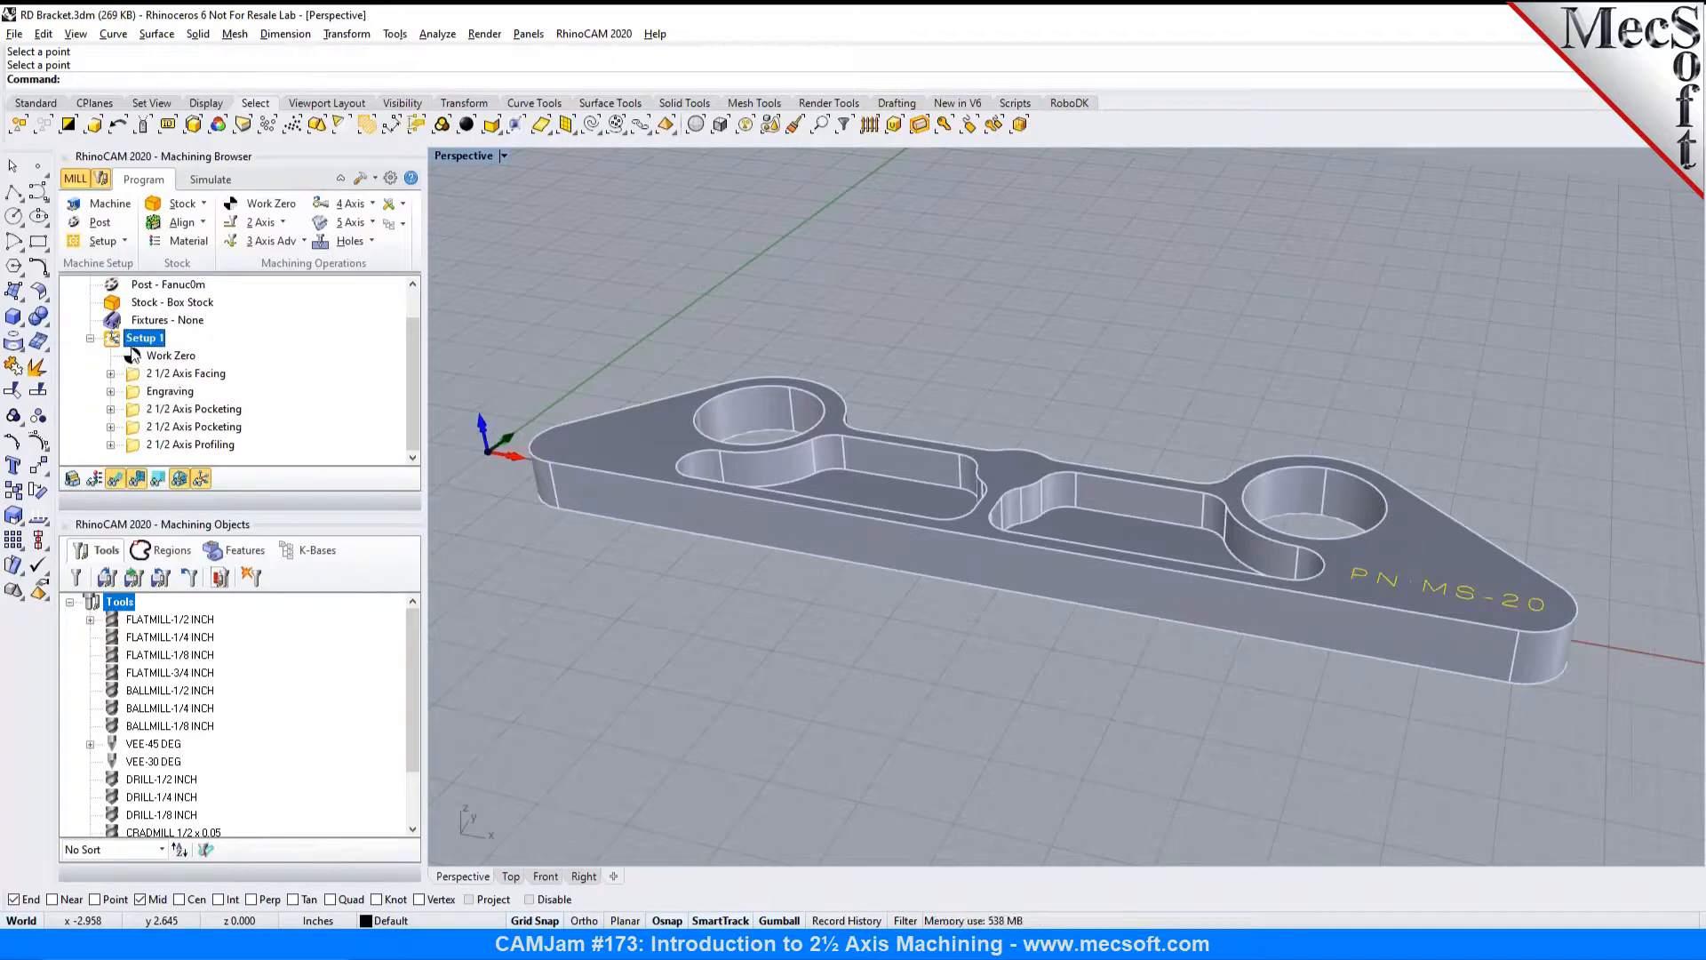
right_click(134, 348)
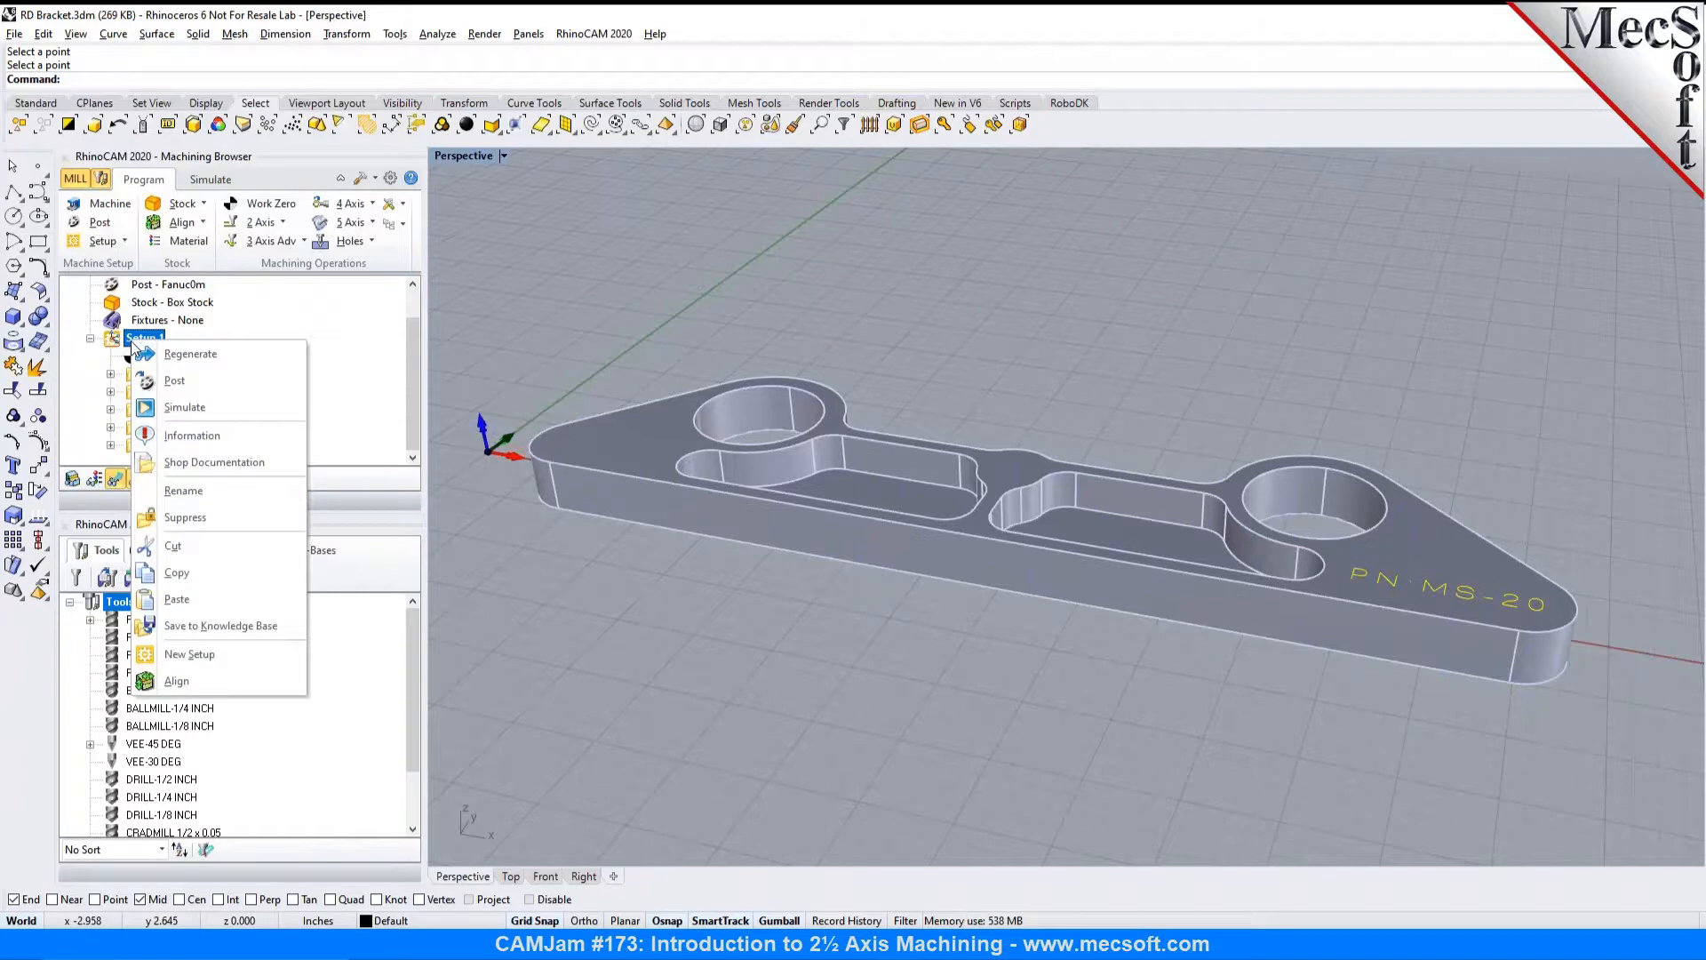
left_click(173, 464)
left_click(990, 631)
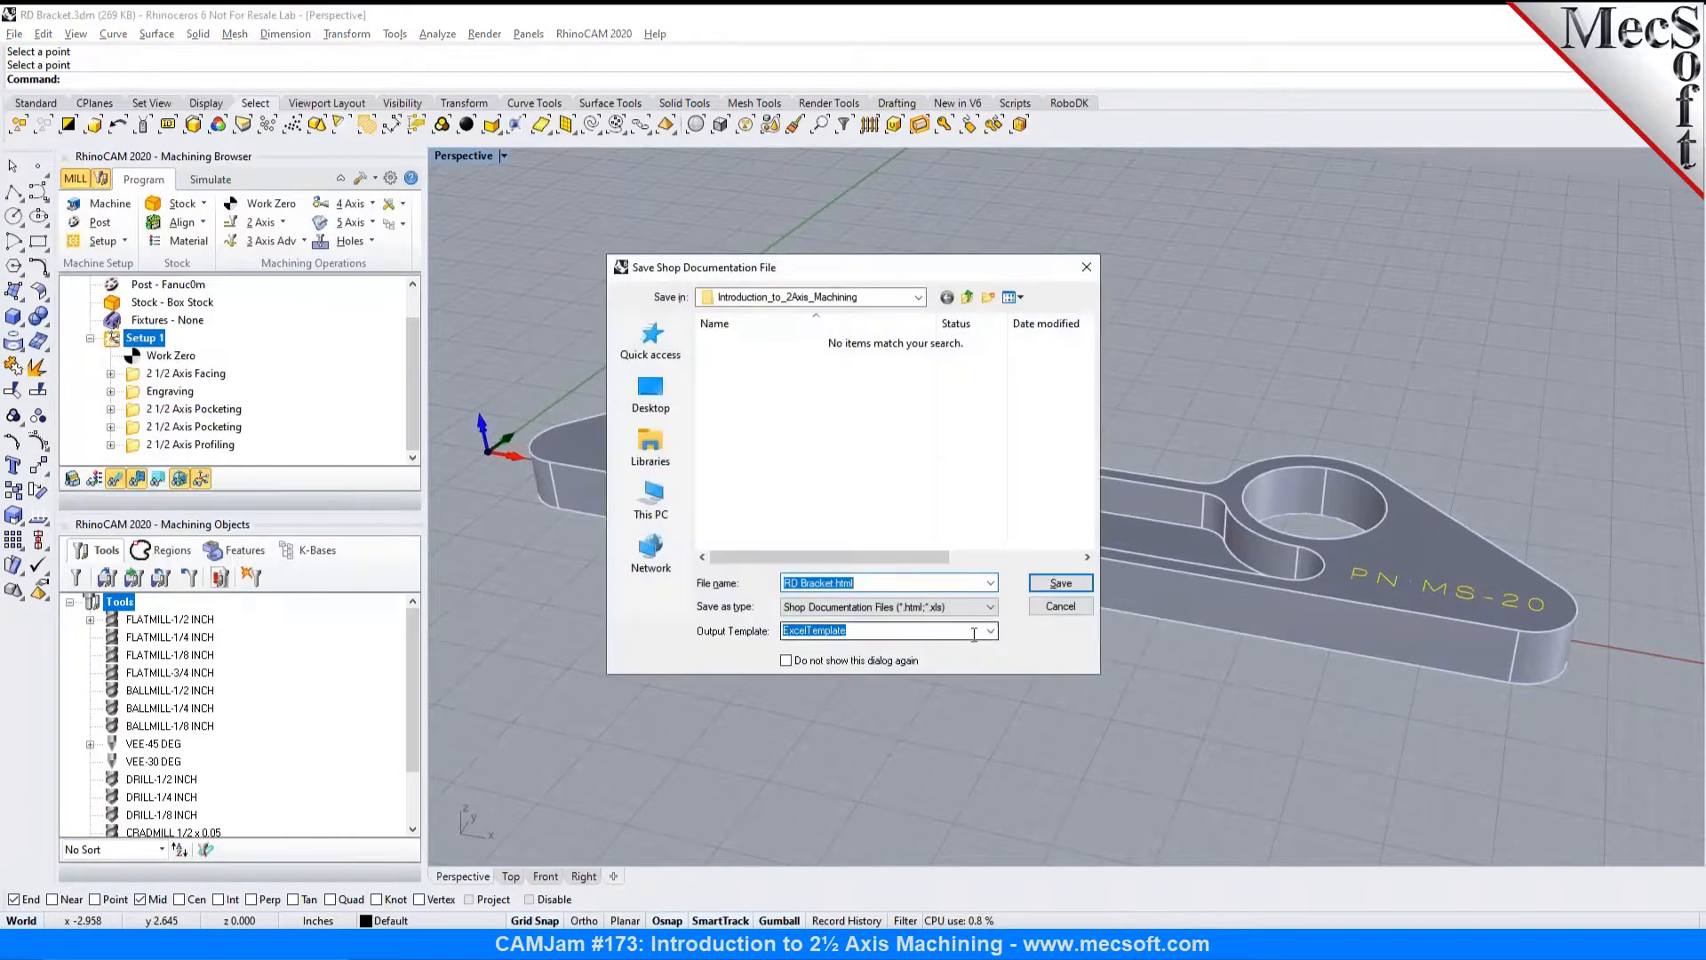
left_click(990, 631)
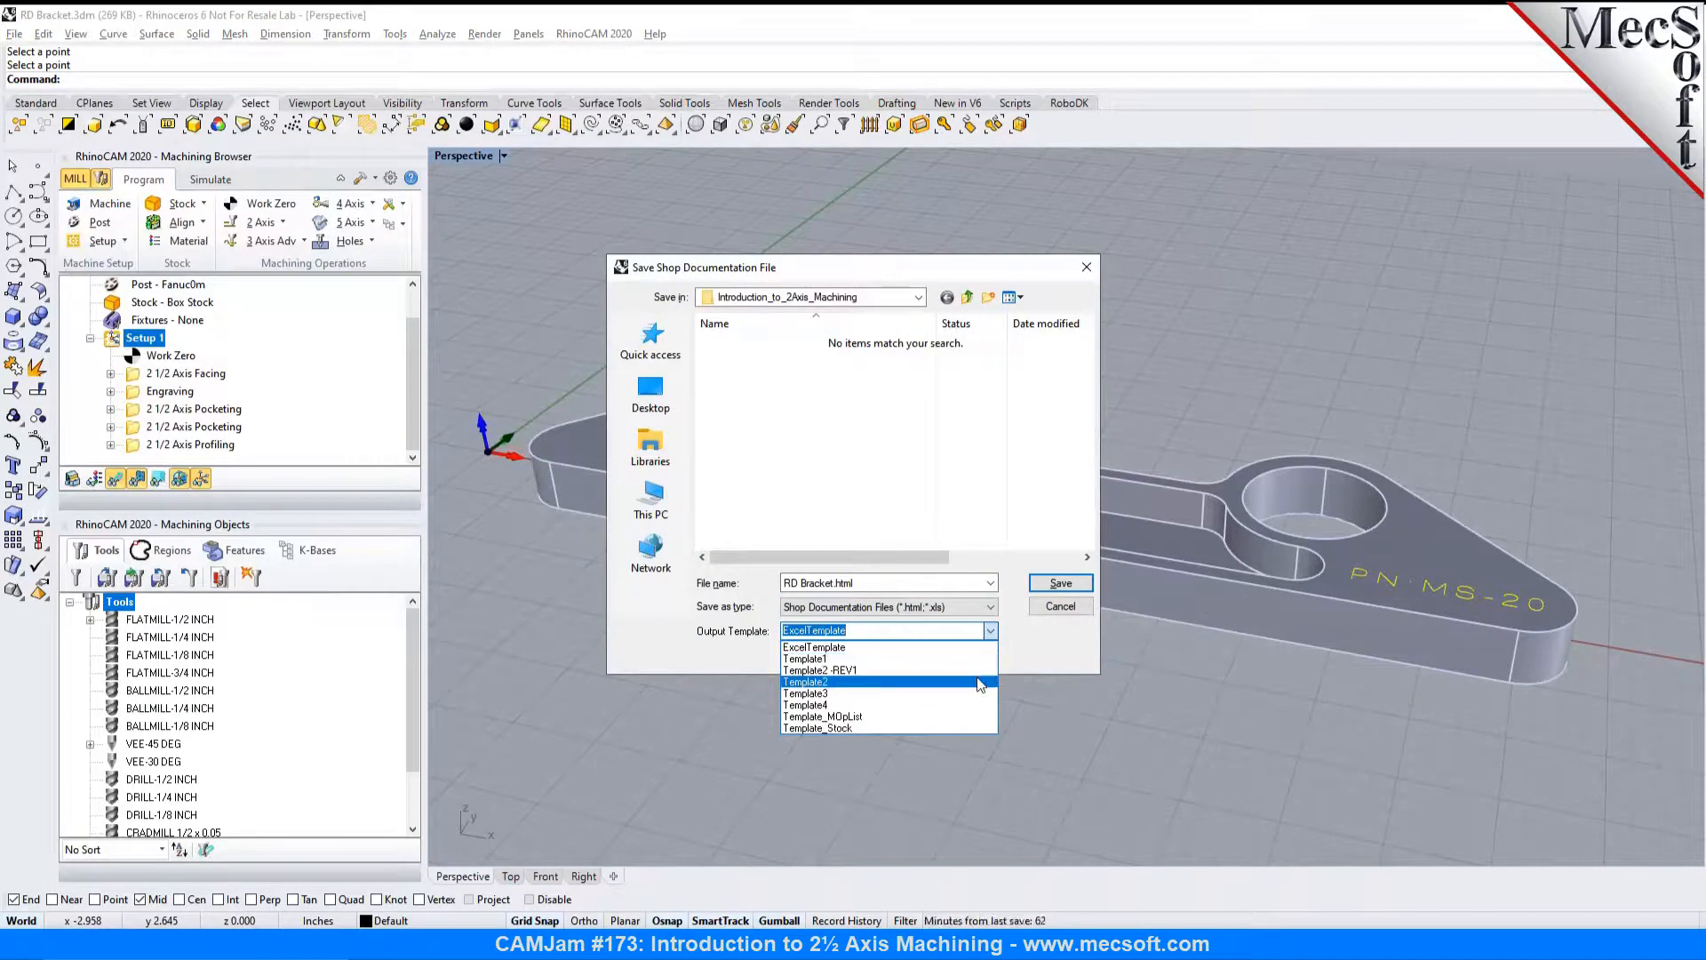
left_click(980, 681)
left_click(651, 391)
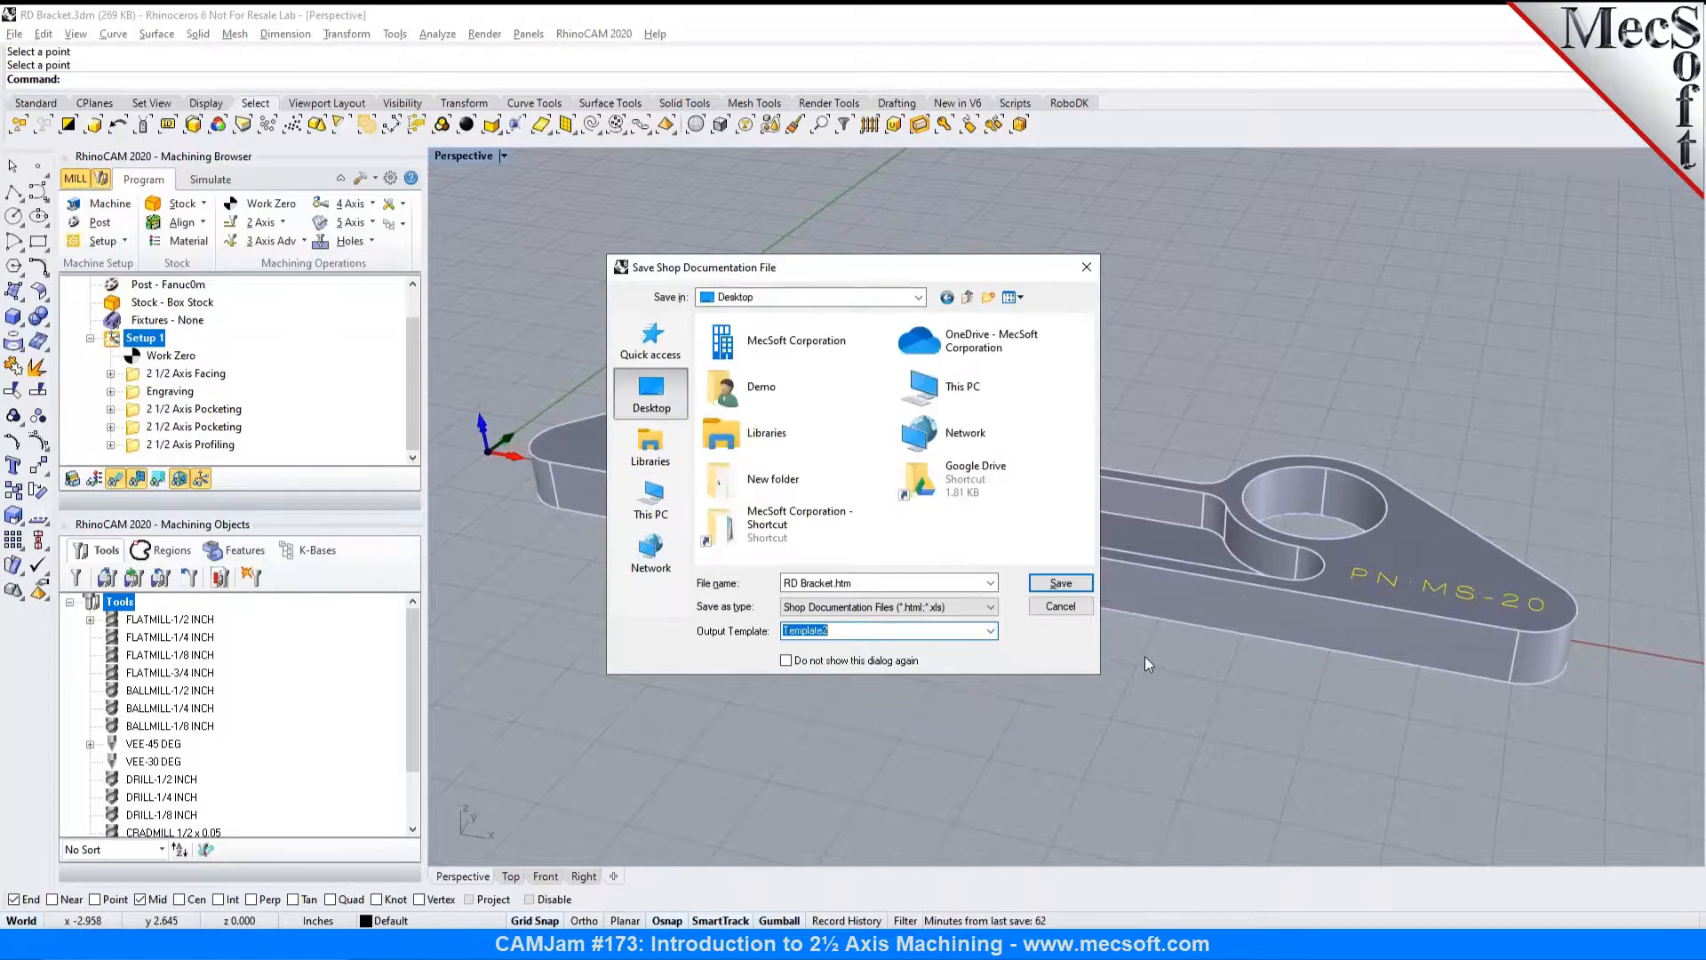
left_click(1060, 583)
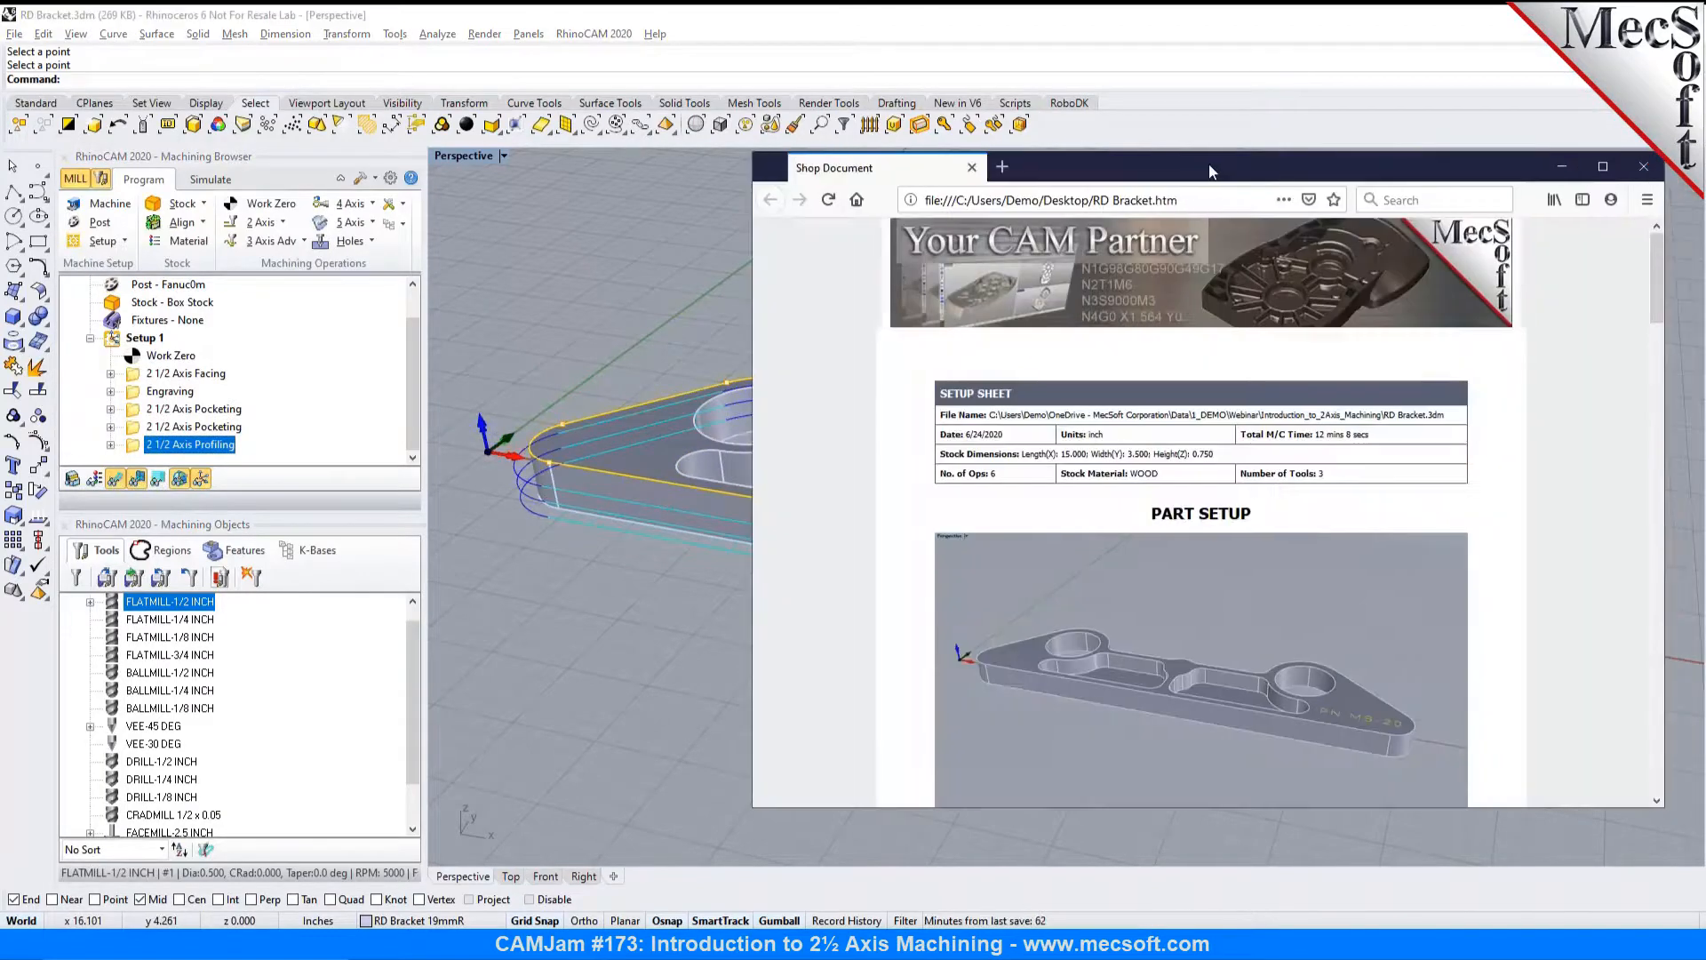
Step: Examine the shop document in a maximized browser window, reviewing the setup sheet, tool list and machining operations list
double_click(1209, 163)
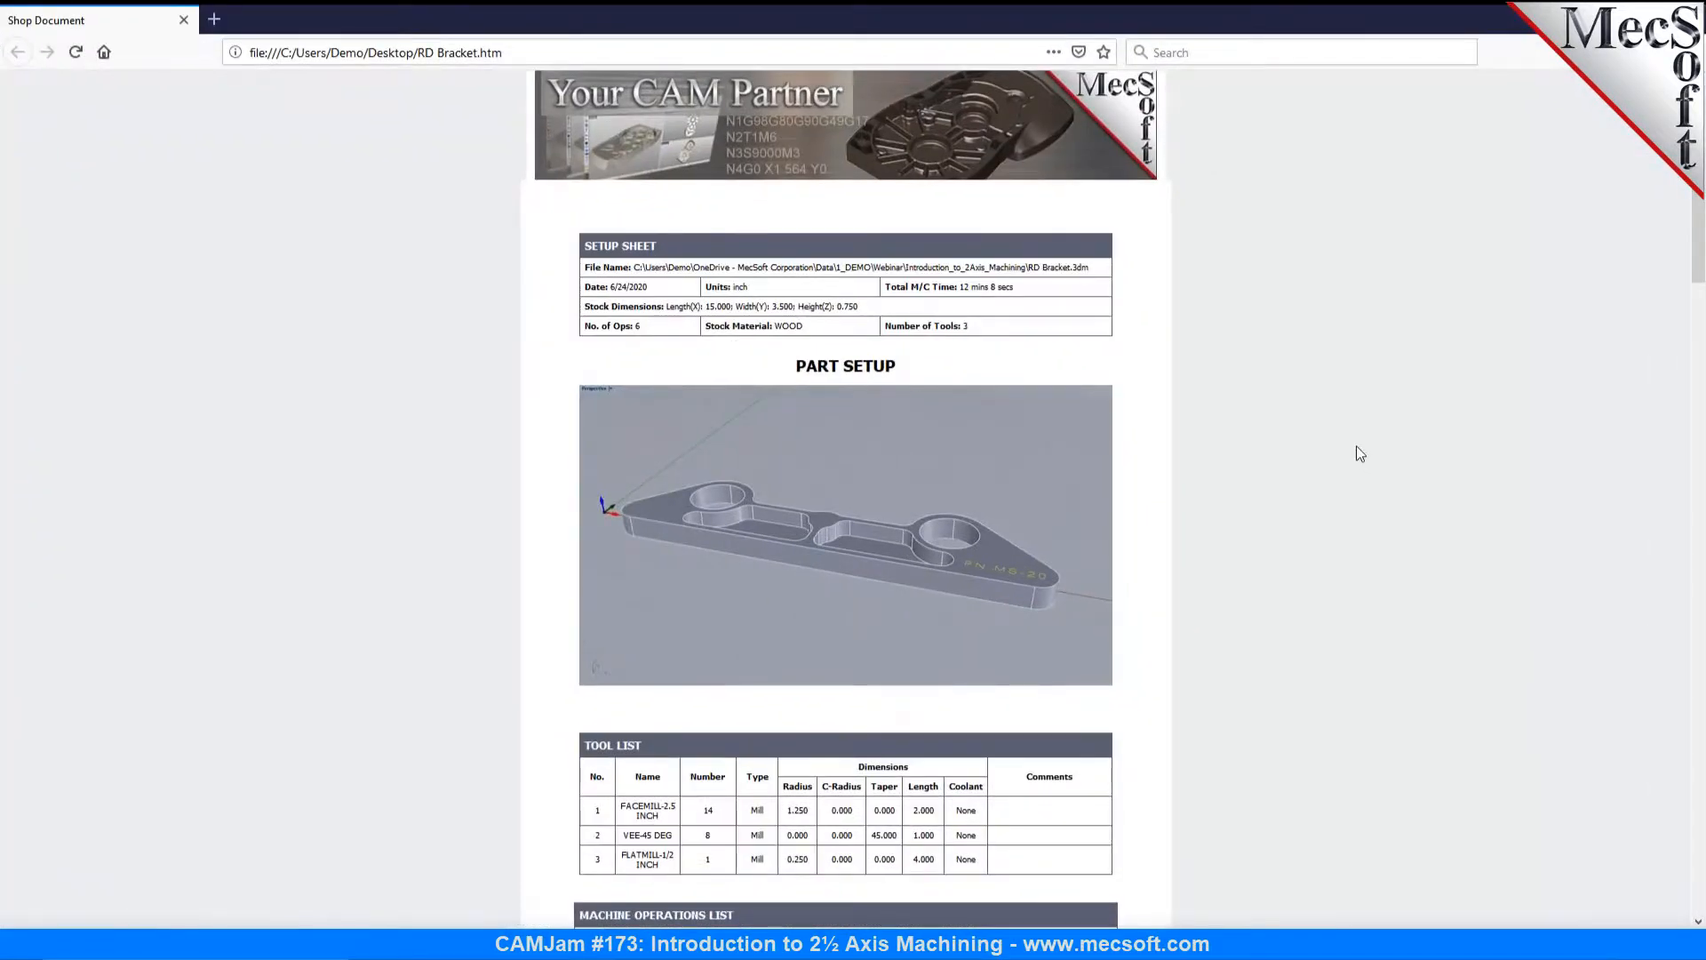
scroll(1357, 445, "down", 2)
scroll(1357, 445, "down", 12)
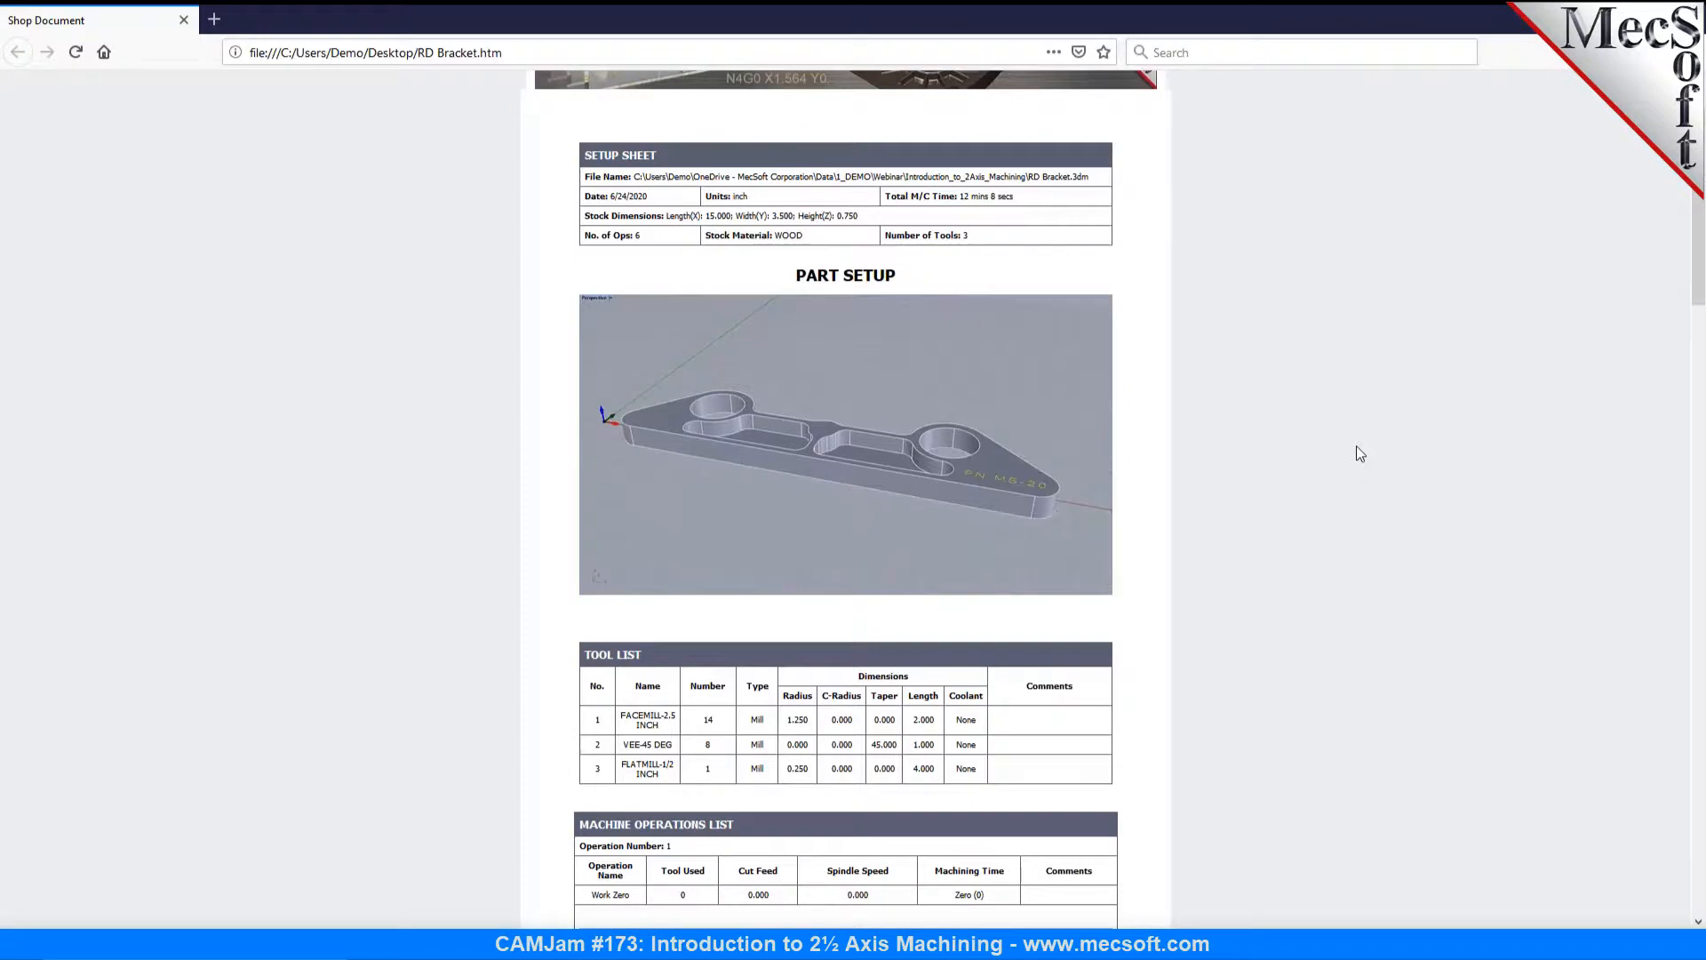
scroll(1357, 446, "down", 16)
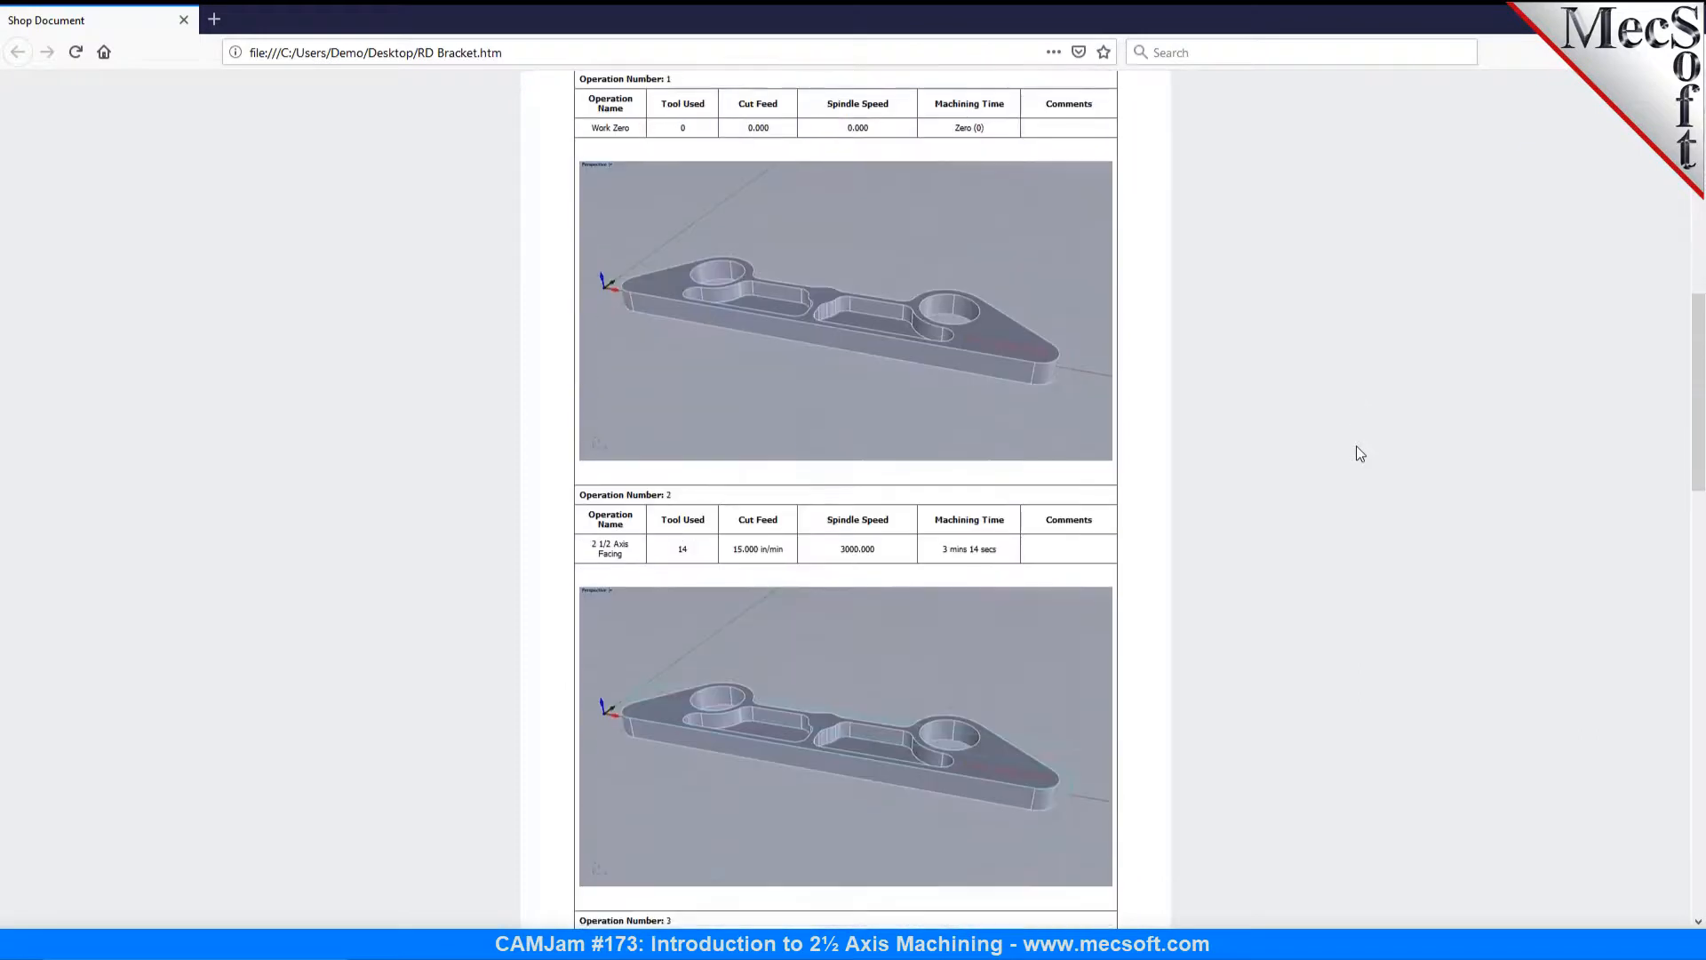
scroll(1356, 447, "down", 19)
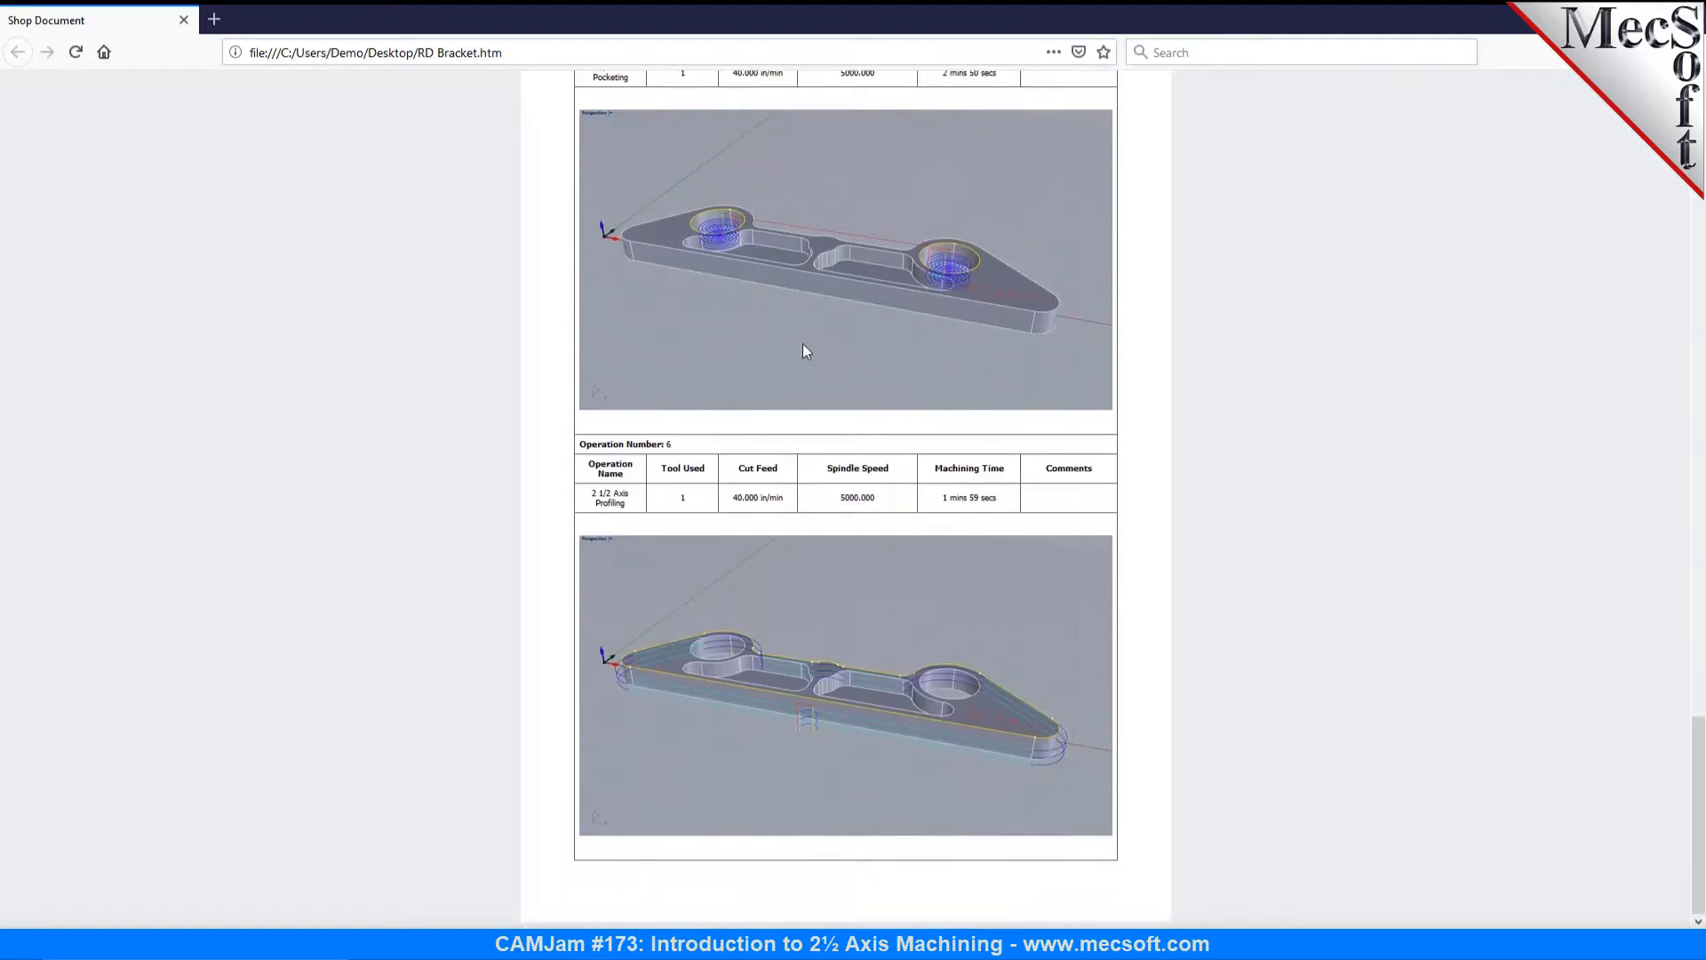
scroll(803, 345, "up", 20)
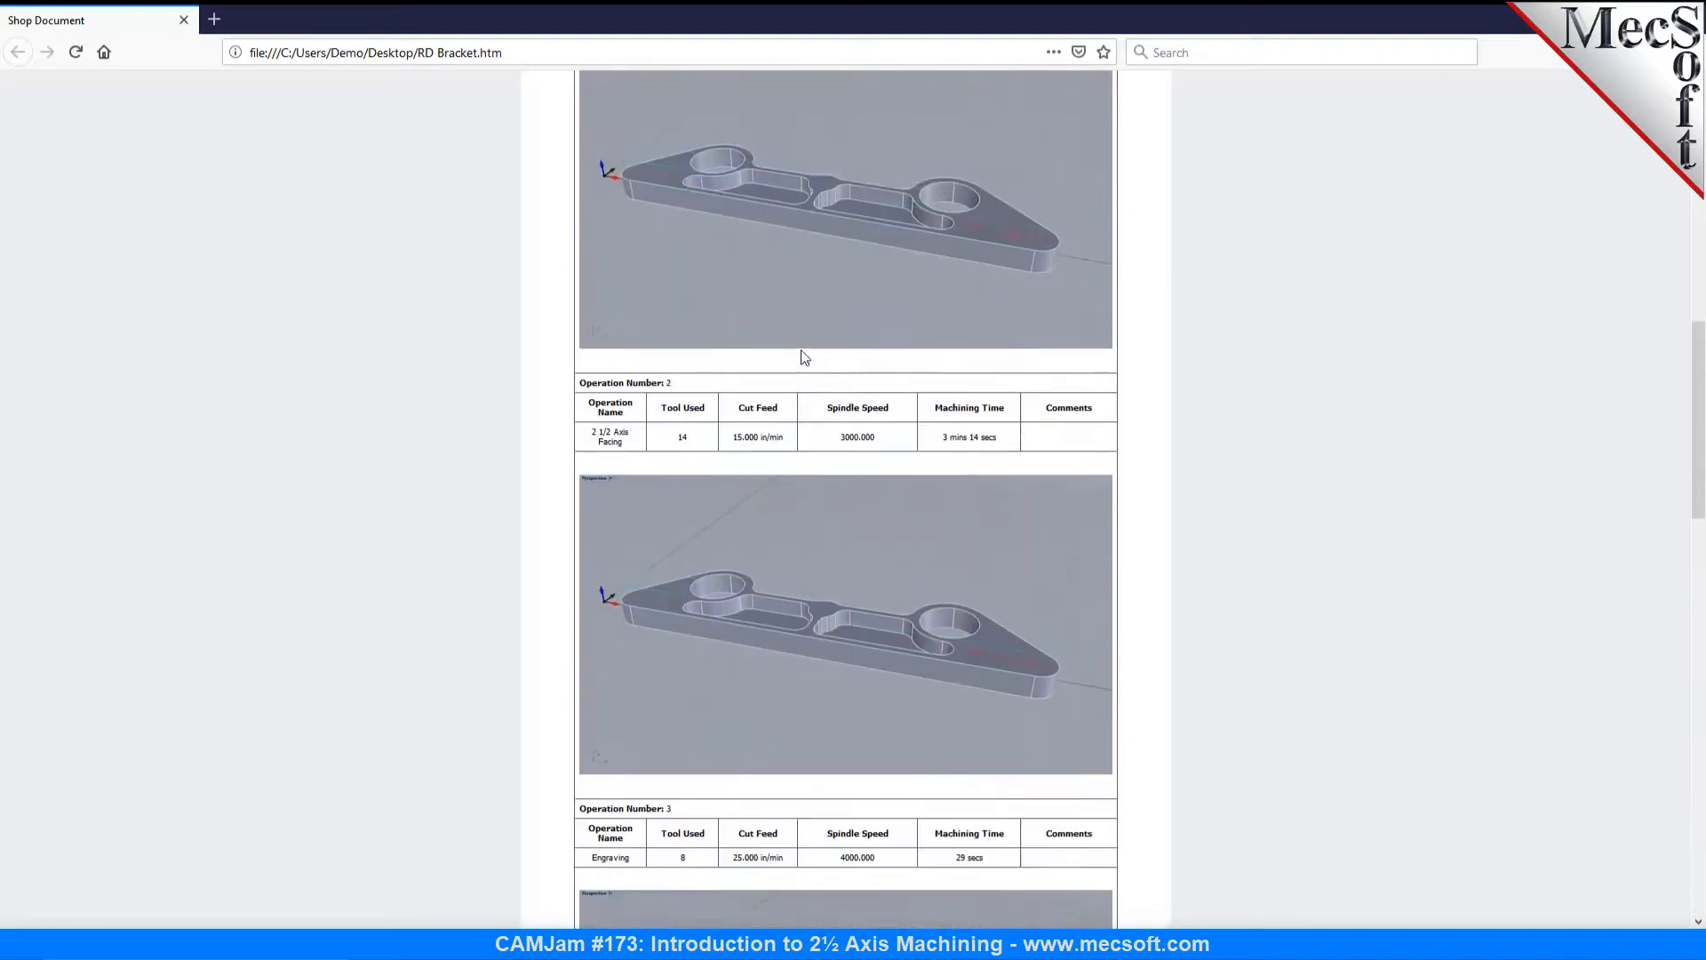
scroll(805, 357, "up", 8)
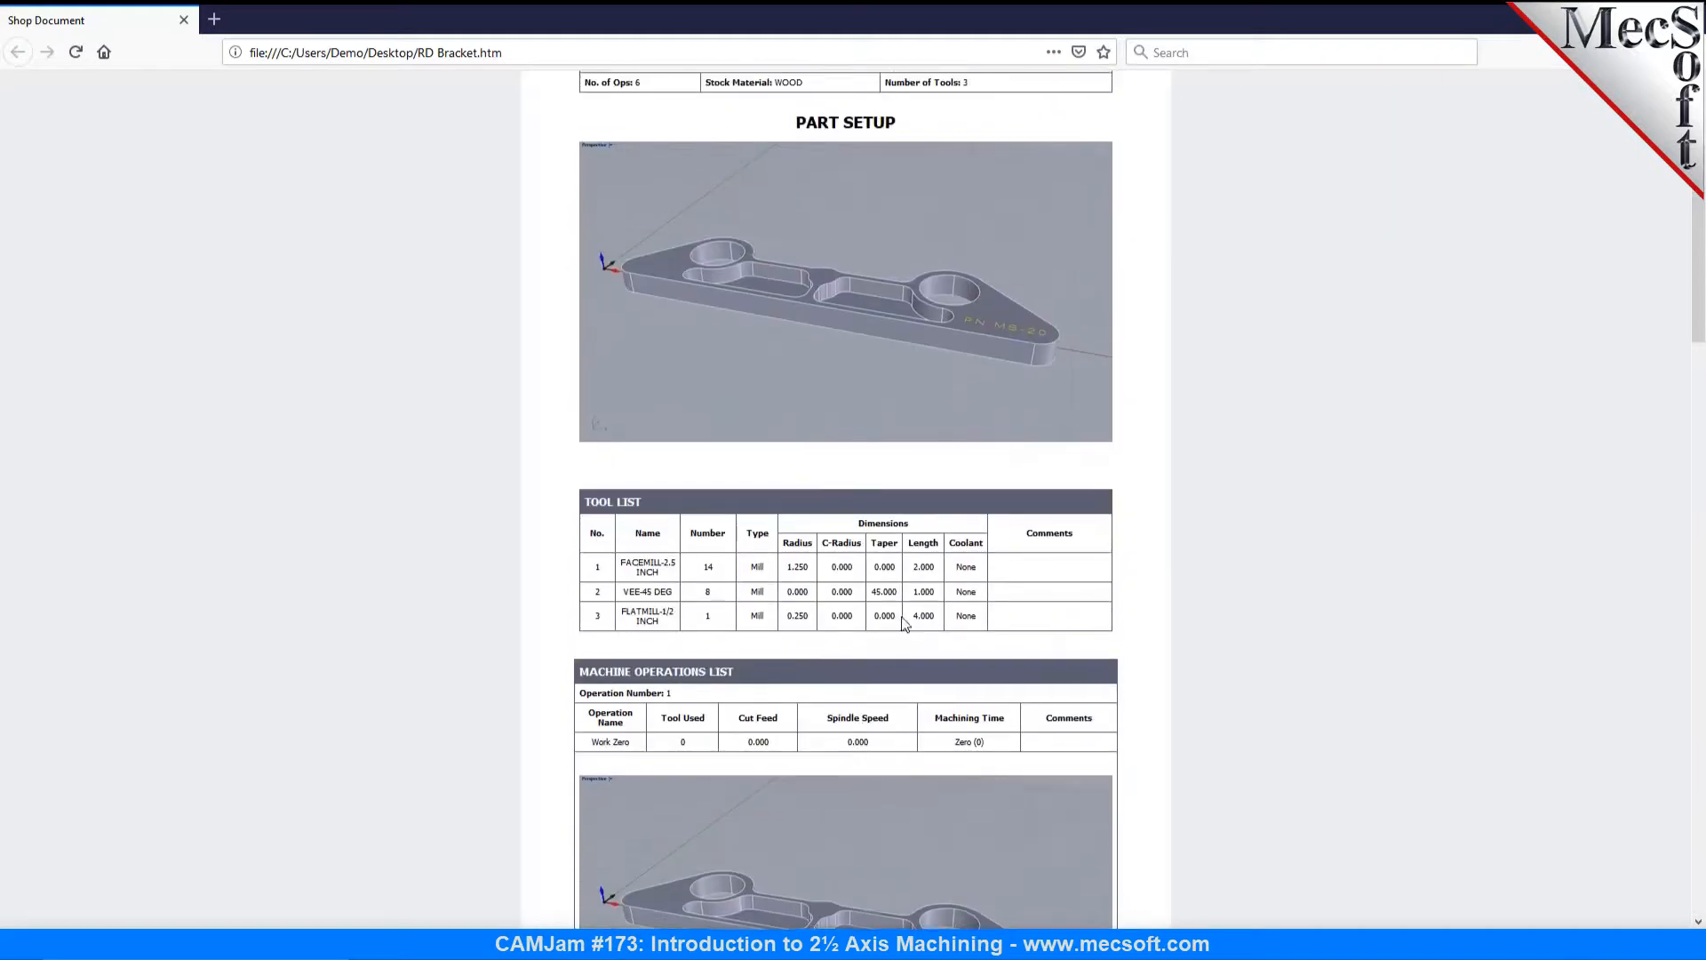
scroll(896, 613, "up", 3)
scroll(880, 444, "down", 1)
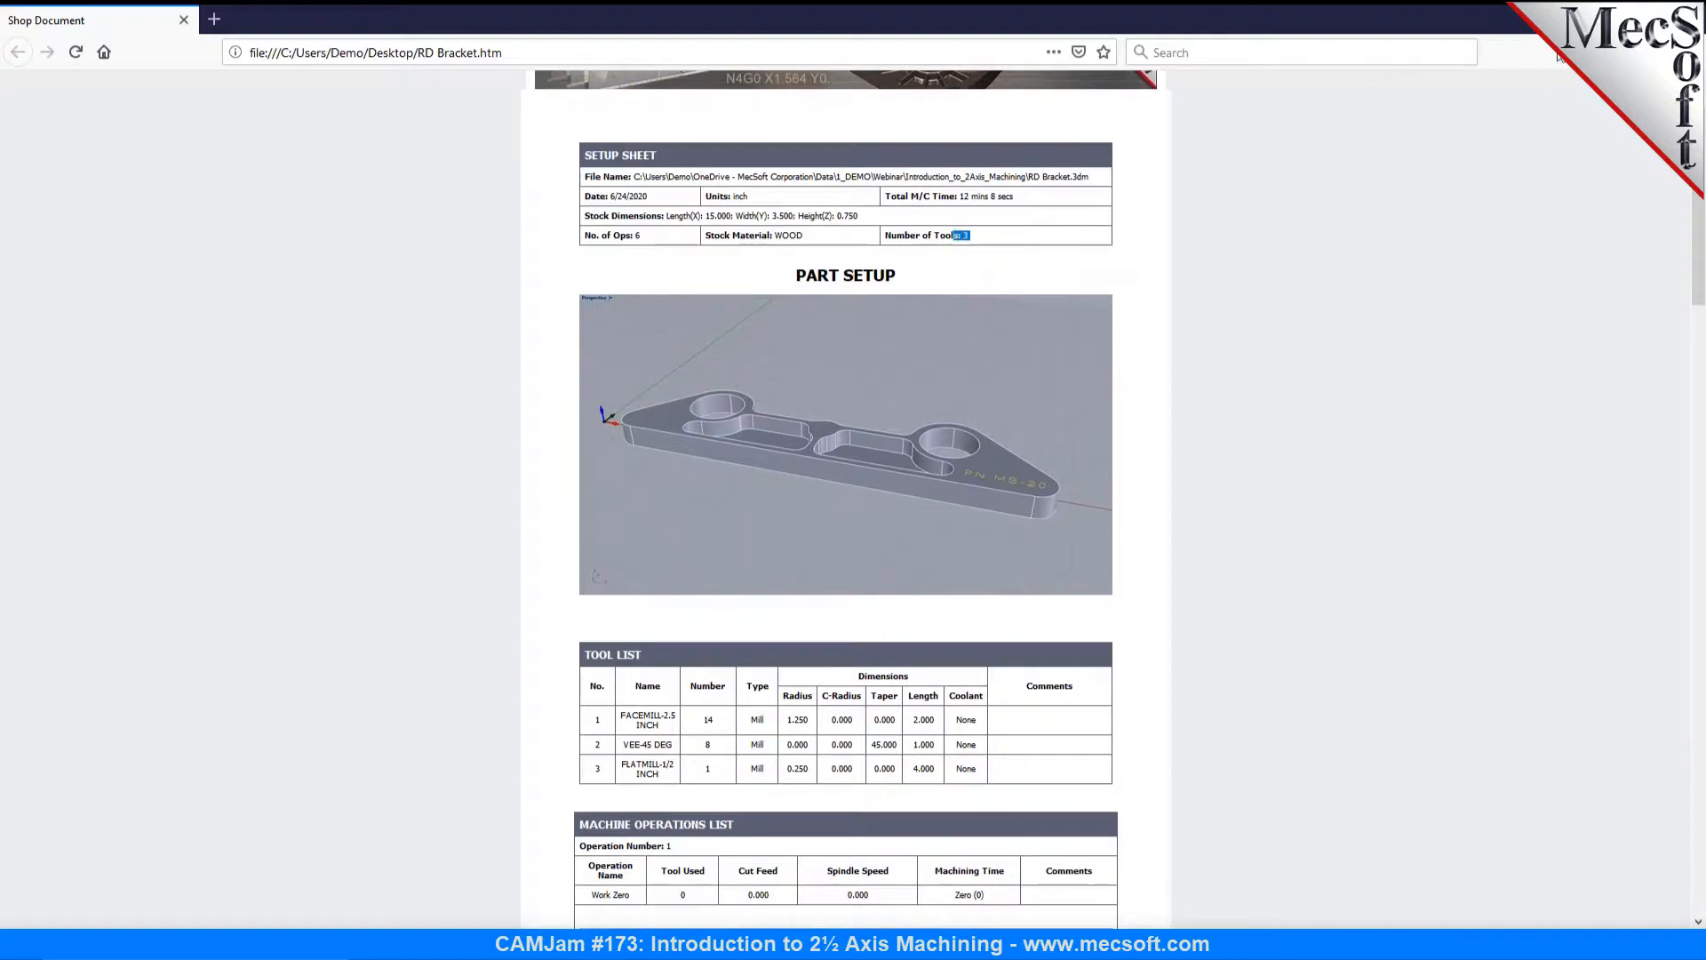
Step: Switch back to RhinoCAM and post Setup 1 with the Fanuc0m post, saving RD Bracket_Setup 1.nc to the Desktop
key("alt+Tab")
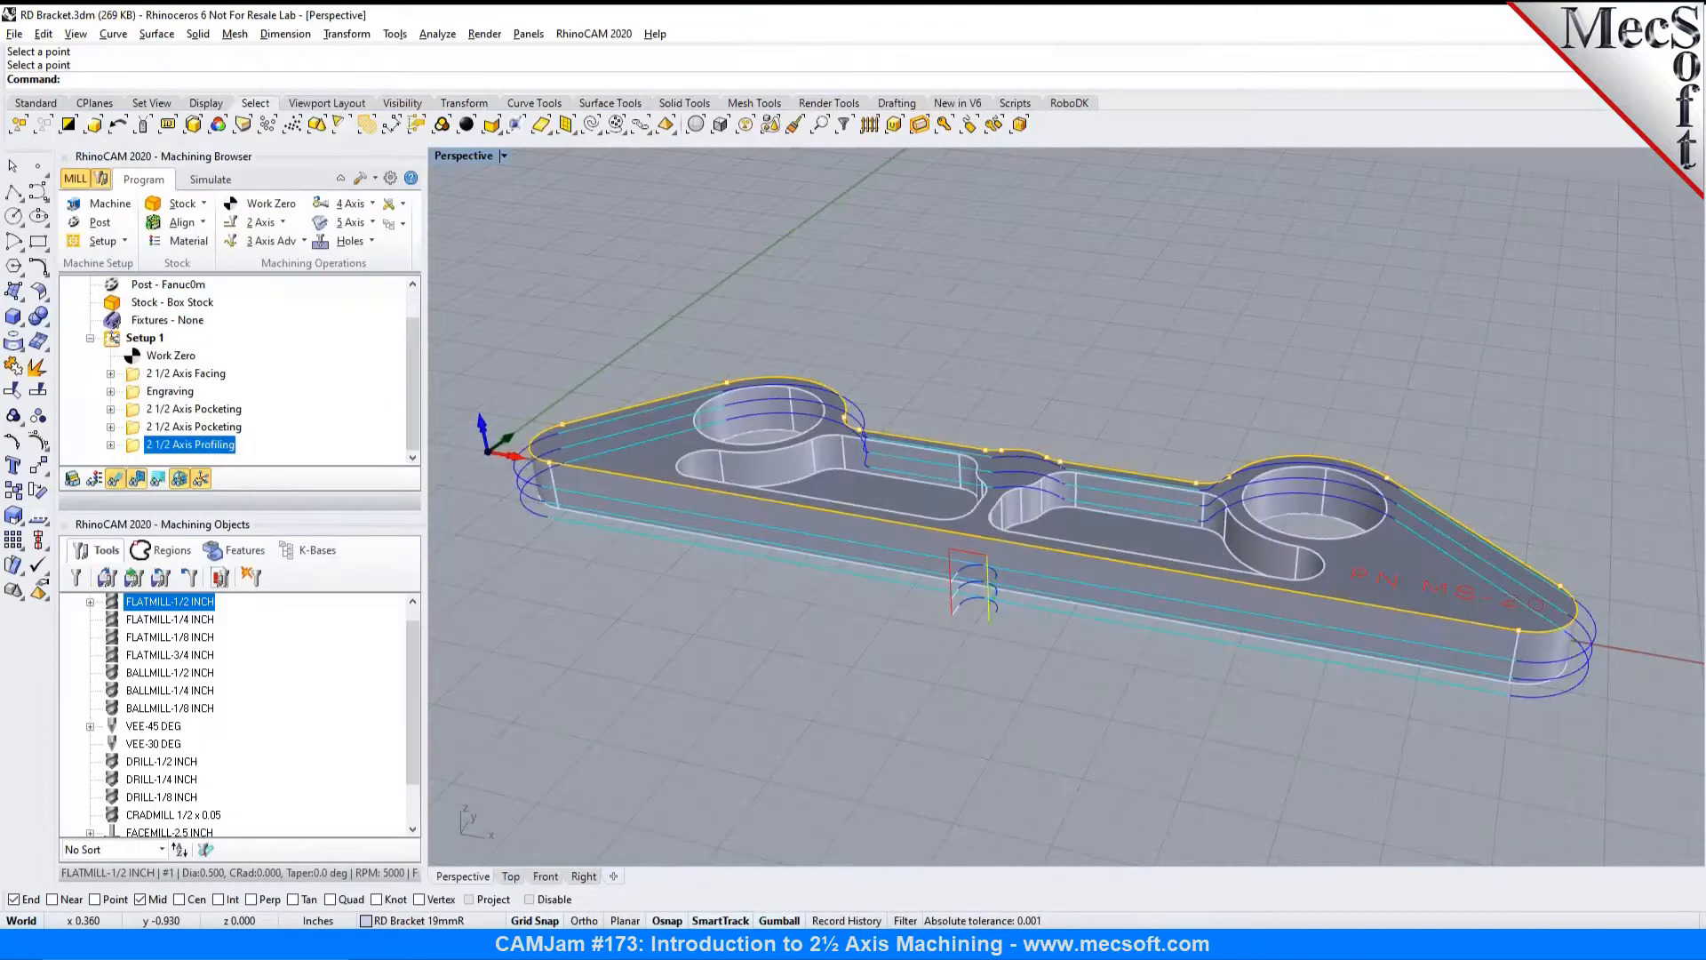
left_click(130, 342)
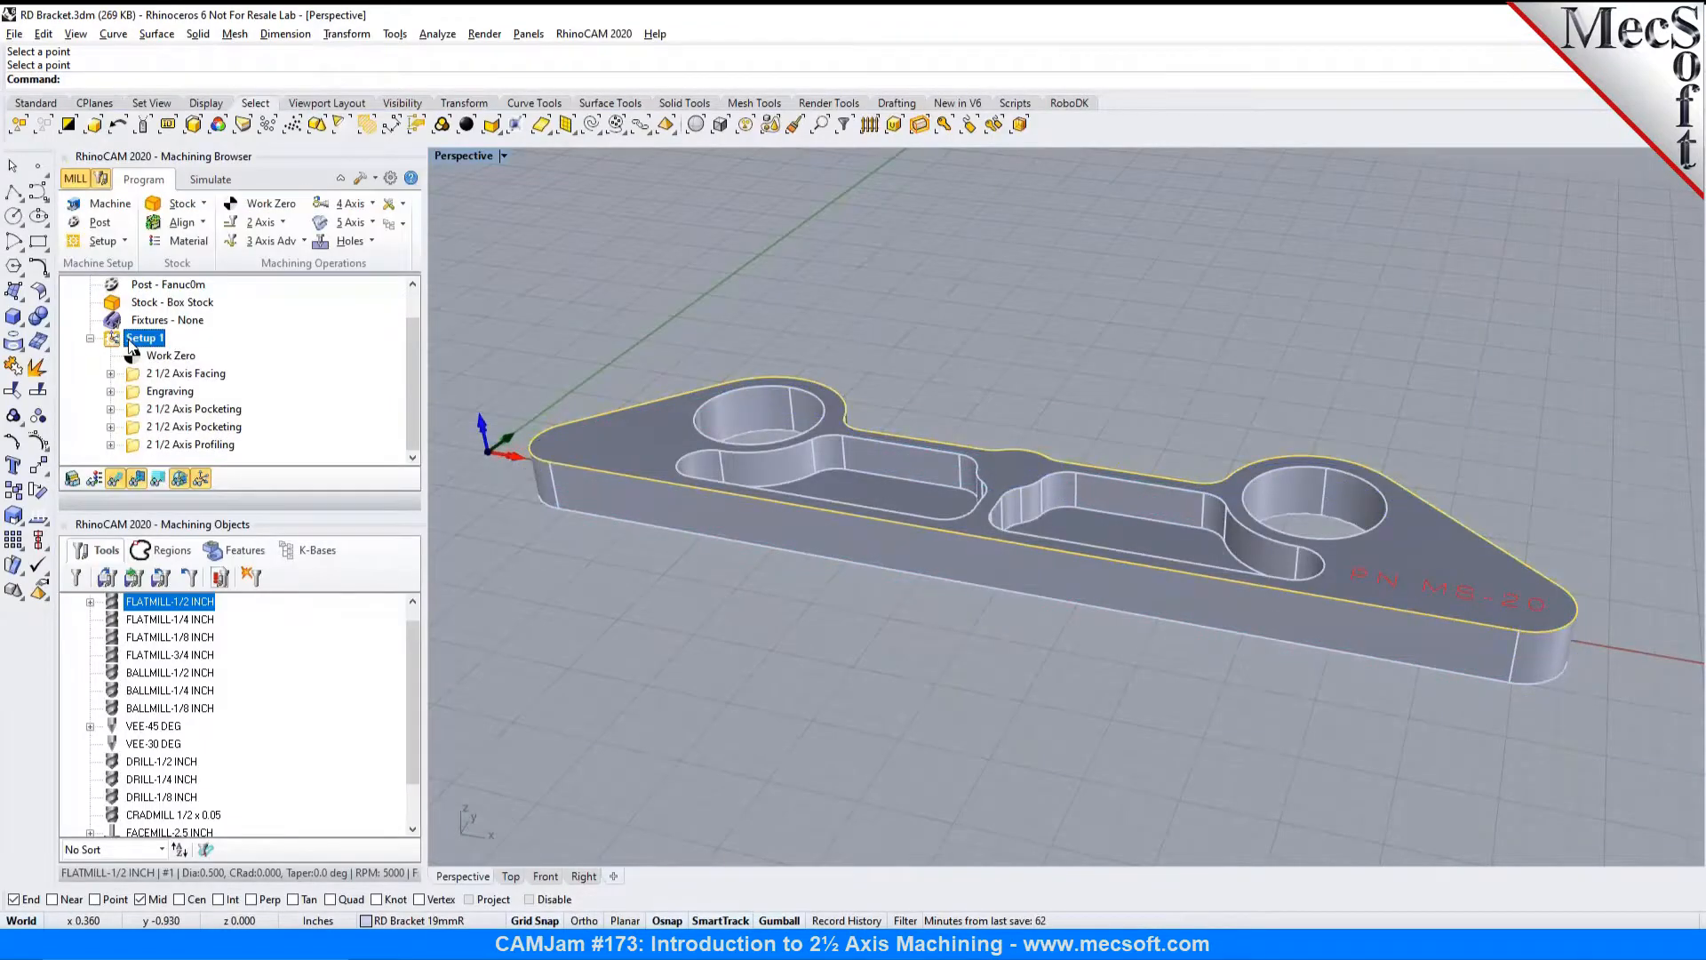
right_click(122, 340)
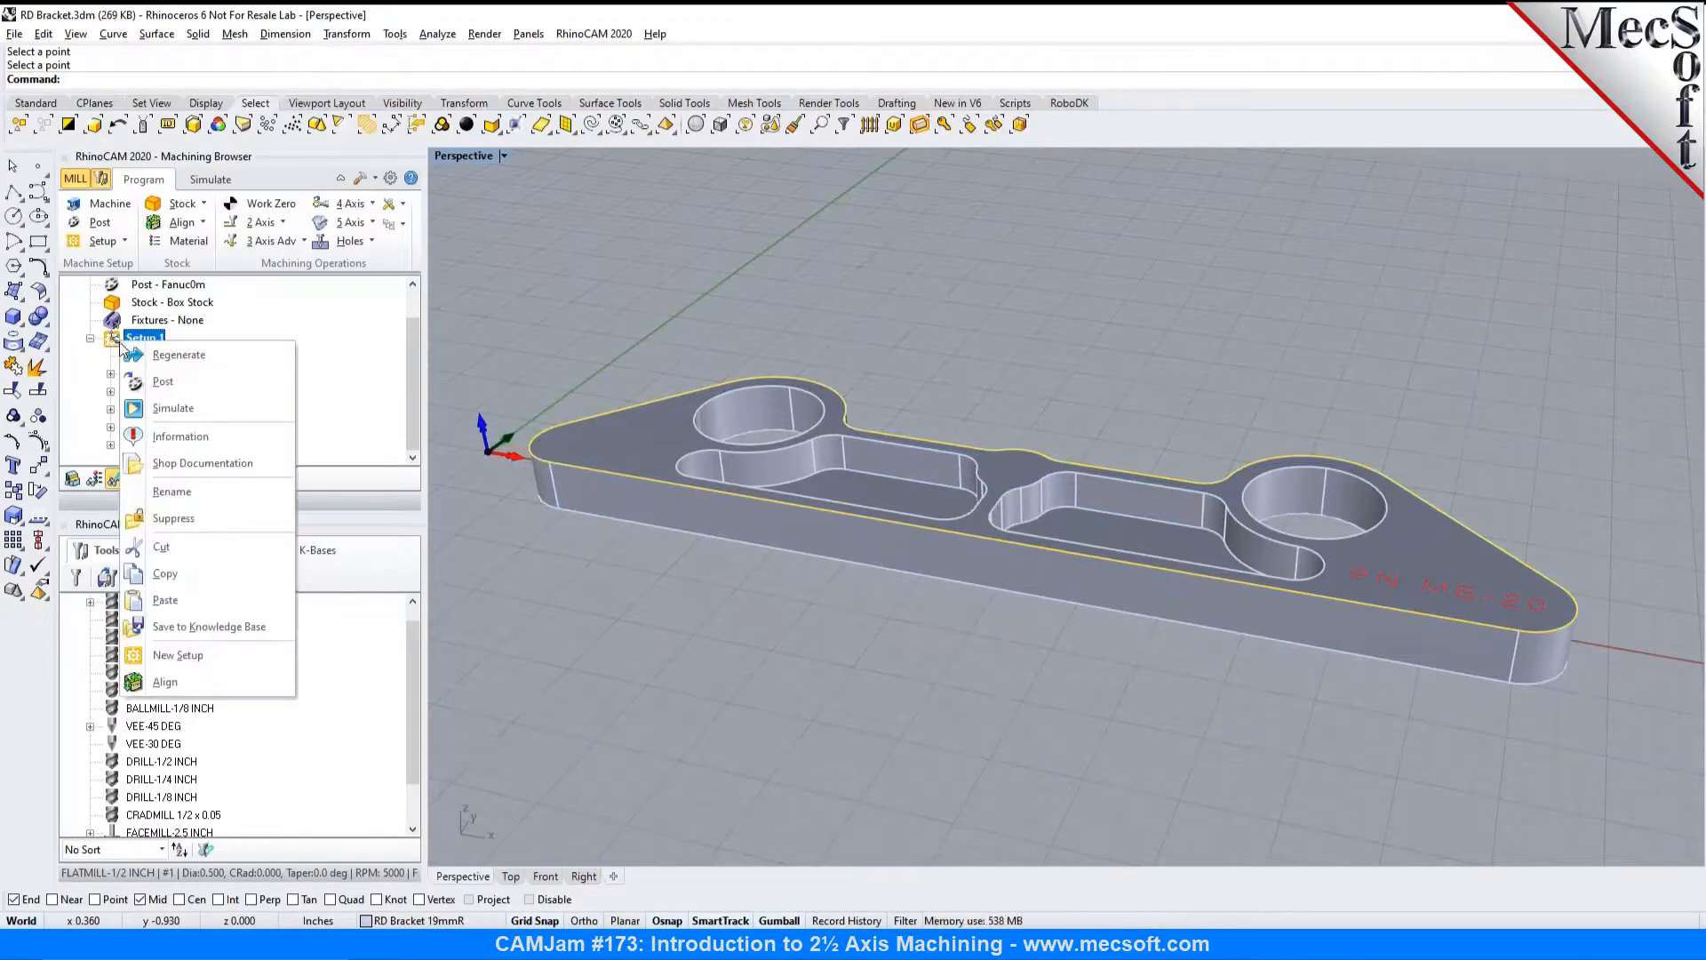
left_click(163, 381)
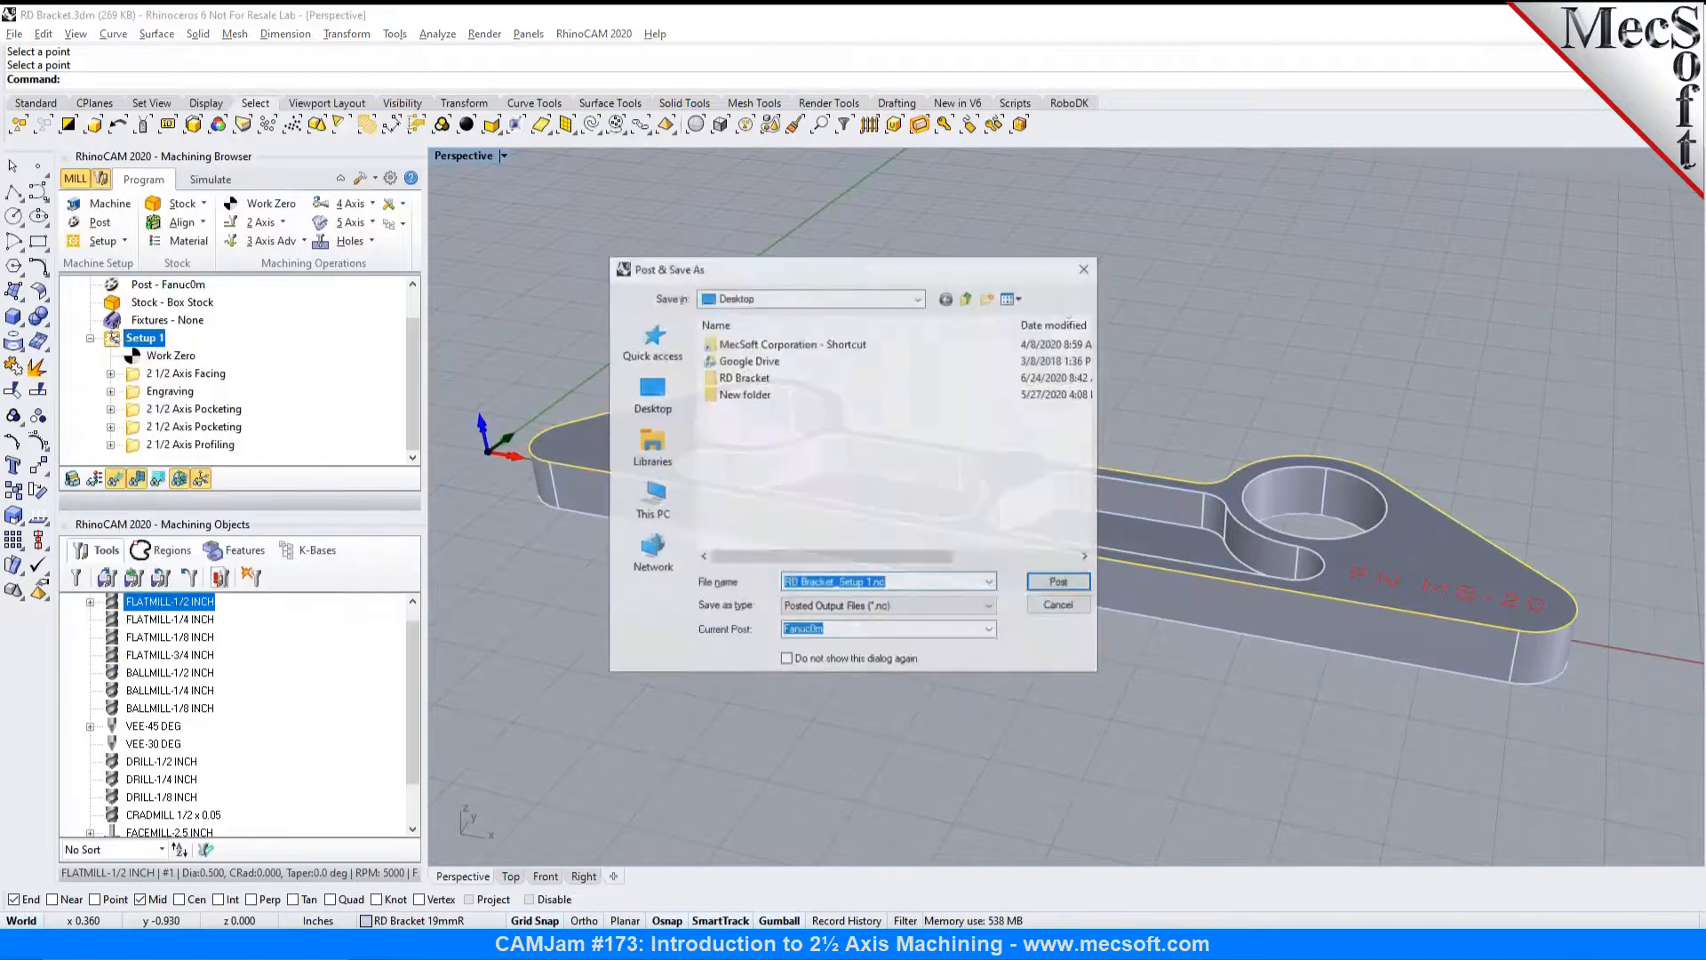
left_click(1061, 583)
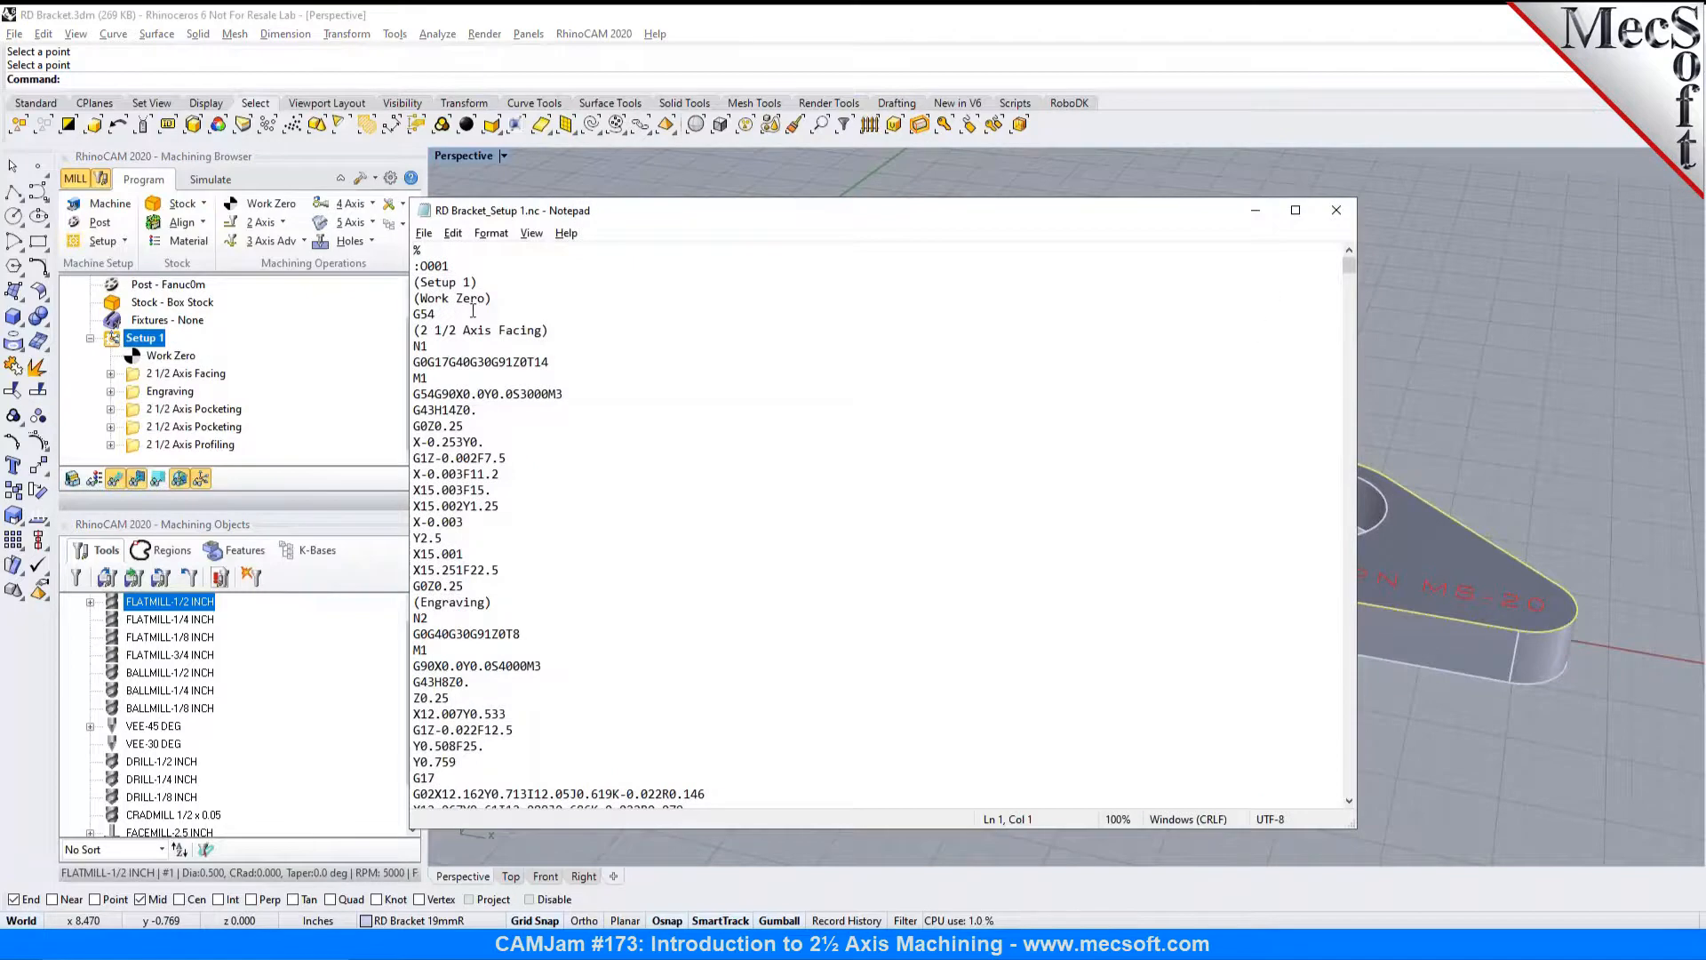
Step: Examine the posted G-code, including the G54 work zero line and the facing, engraving and pocketing sections, and close the file
left_click_drag(430, 317, 396, 322)
left_click(446, 316)
scroll(533, 387, "down", 20)
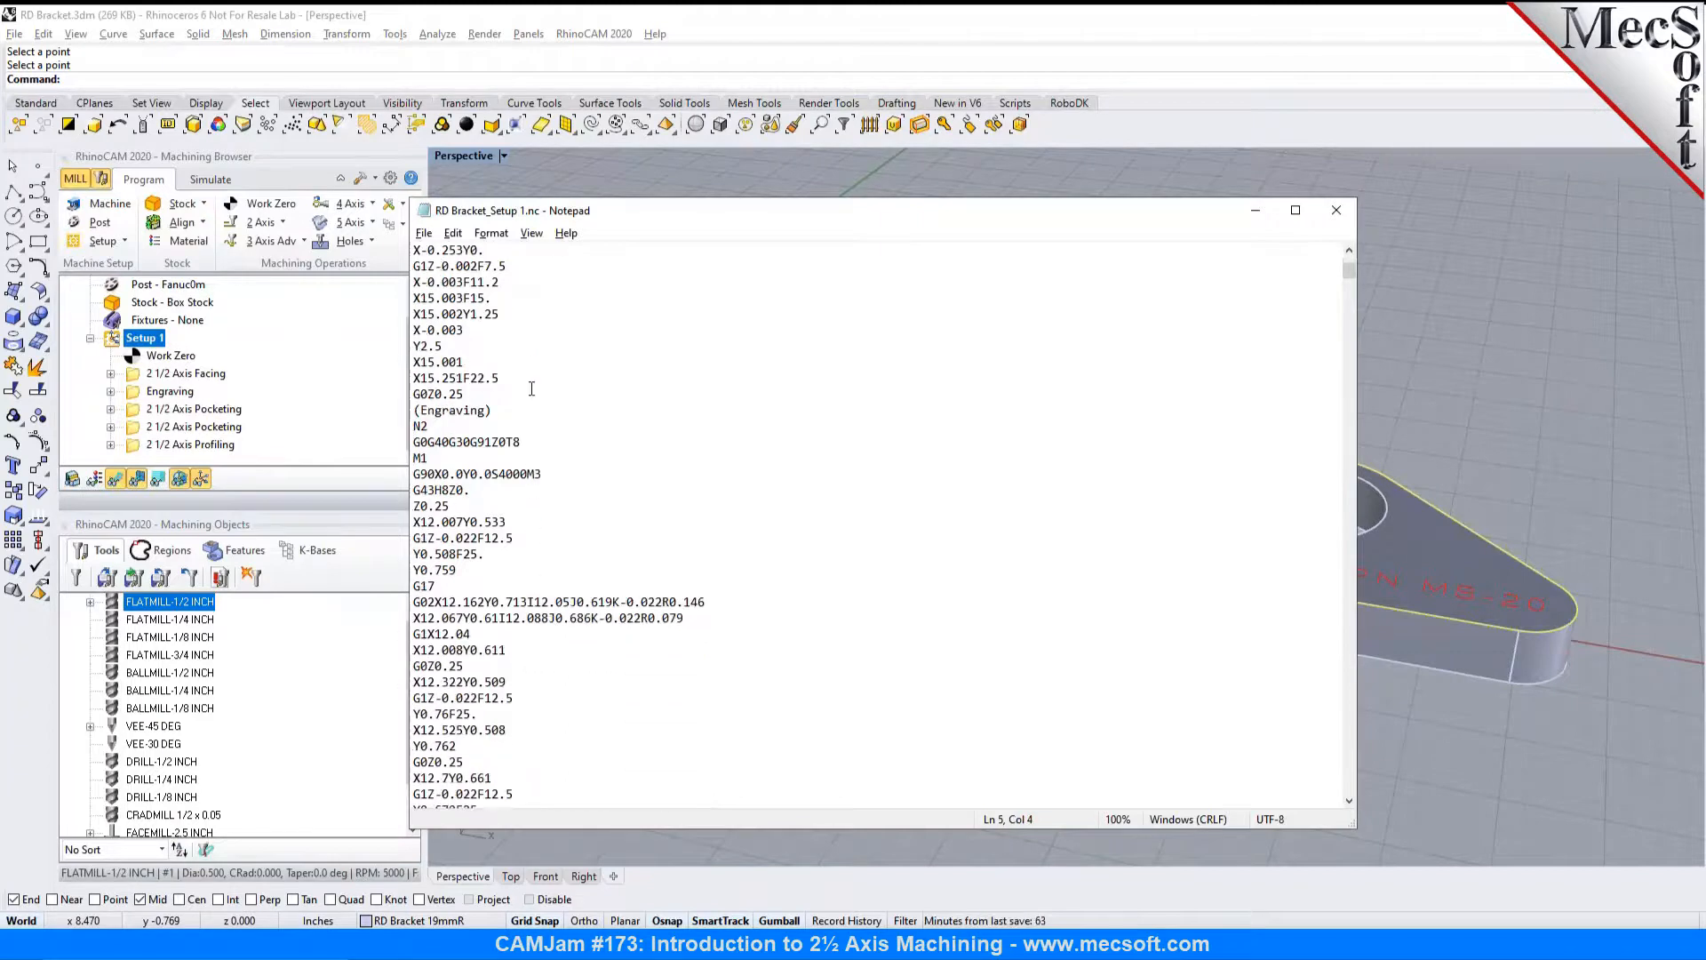
scroll(528, 391, "down", 11)
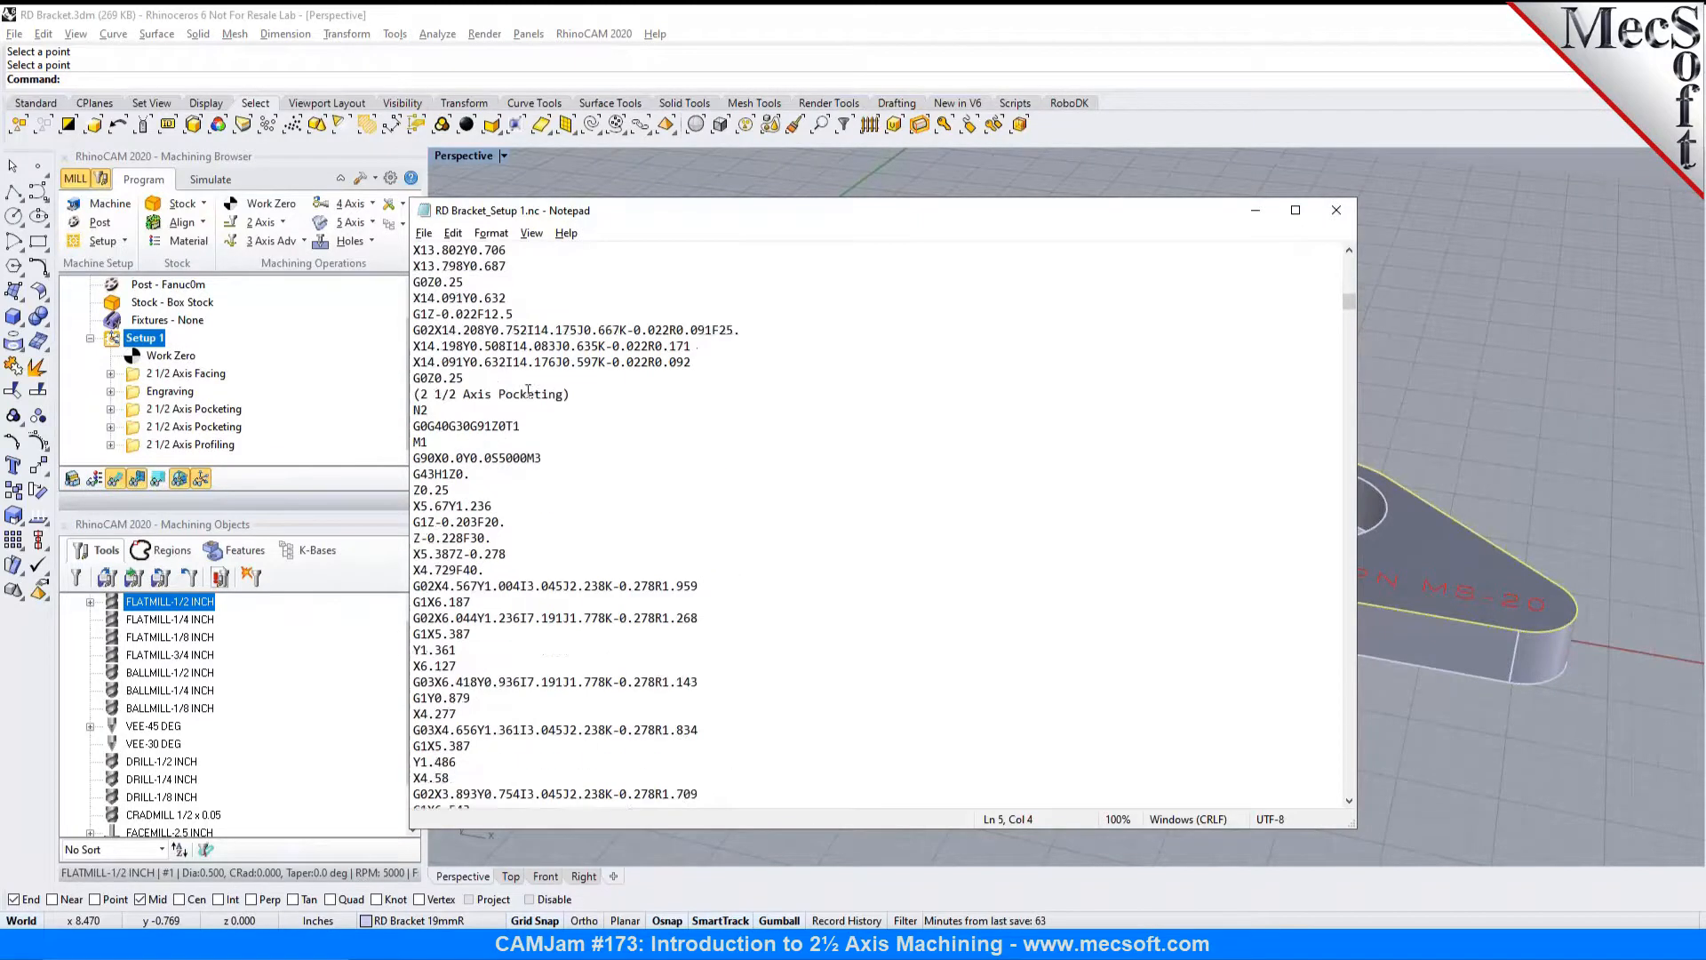
left_click_drag(1347, 318, 1347, 253)
left_click(1336, 210)
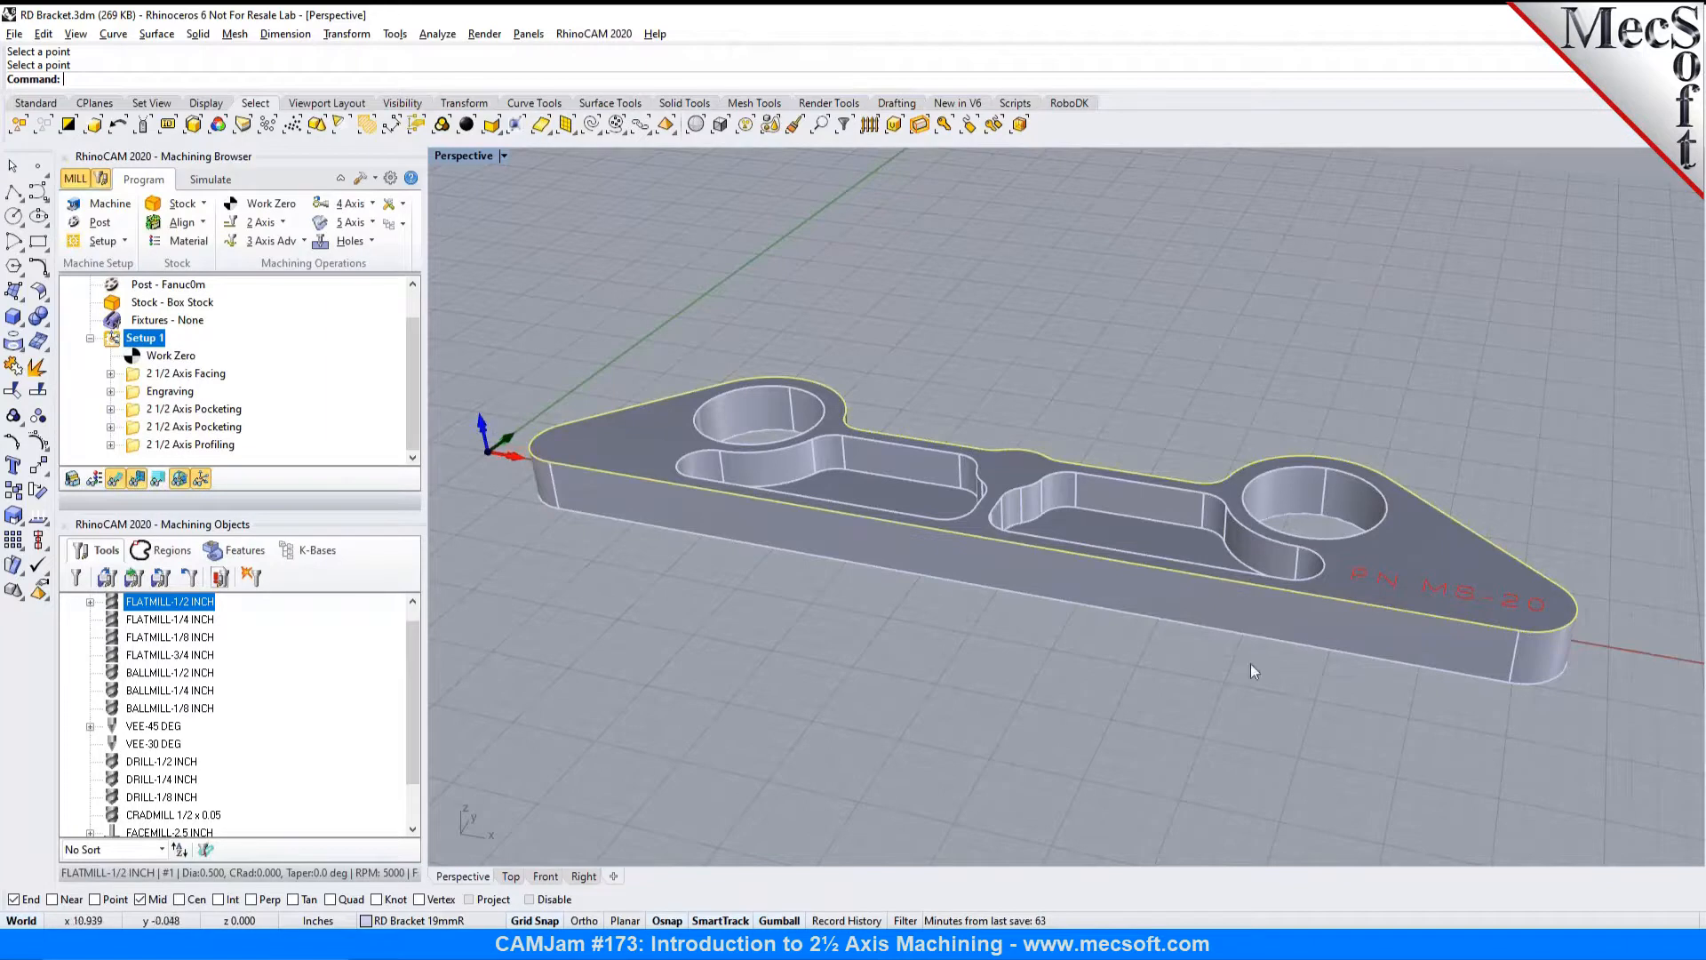
Step: Switch to RD Bracket.vcp in VisualCAM, show the part in four viewports, and return to a single Iso view
mouse_move(1238, 944)
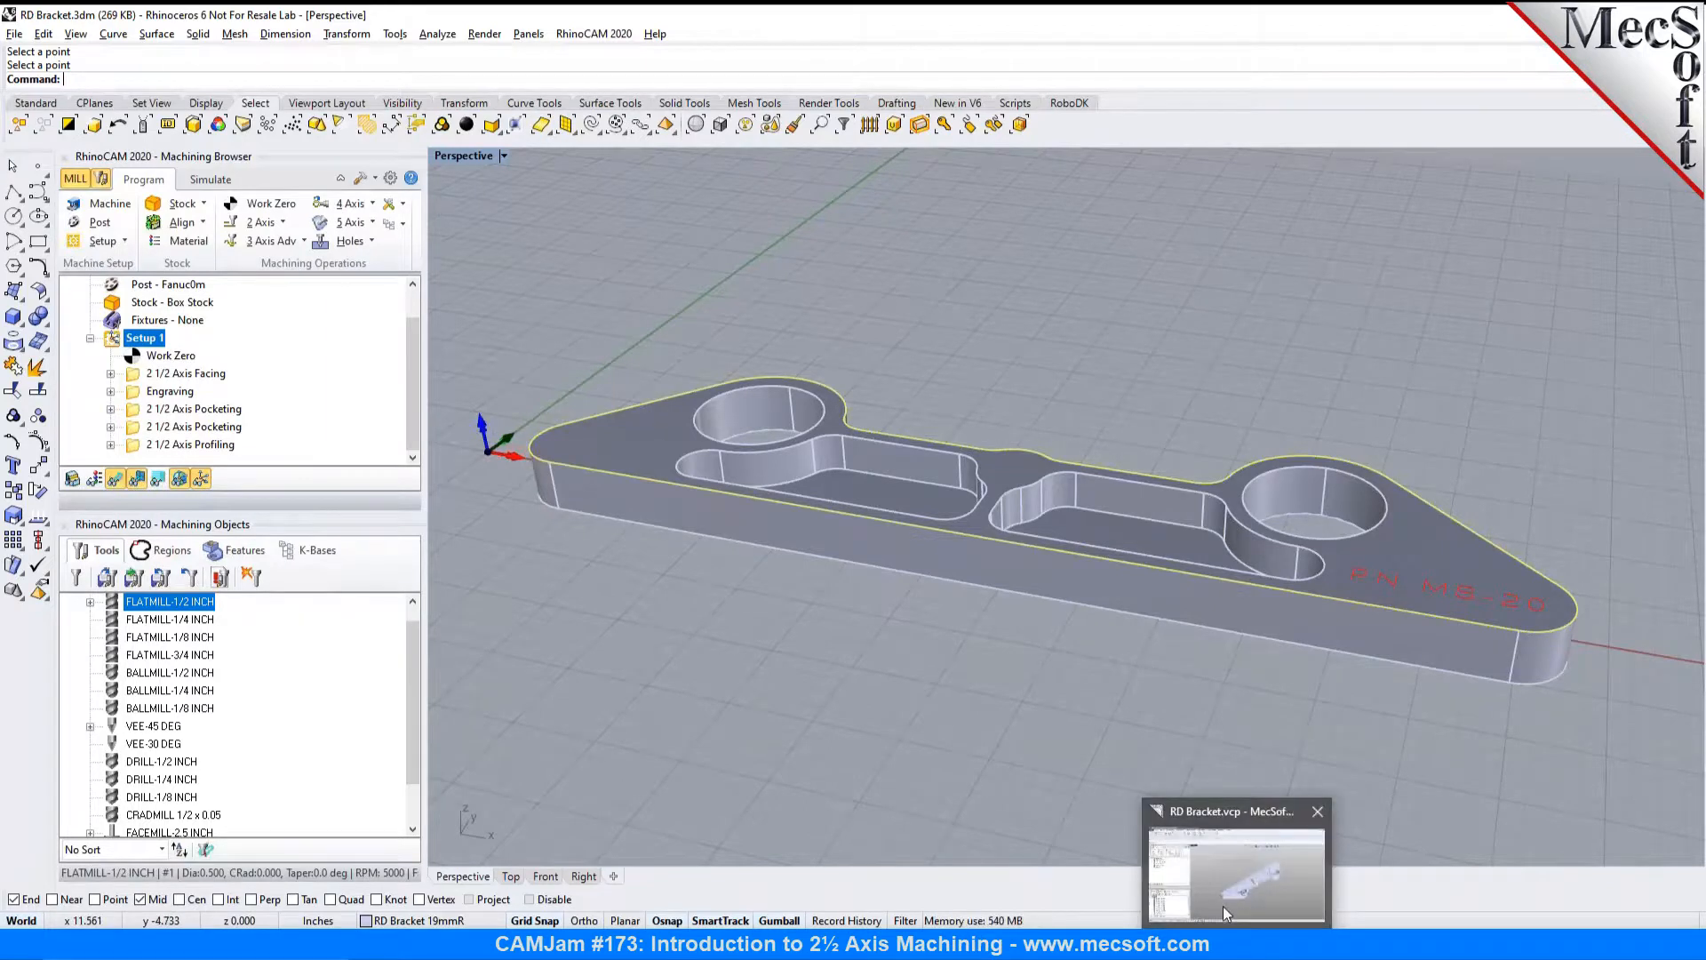
left_click(1238, 869)
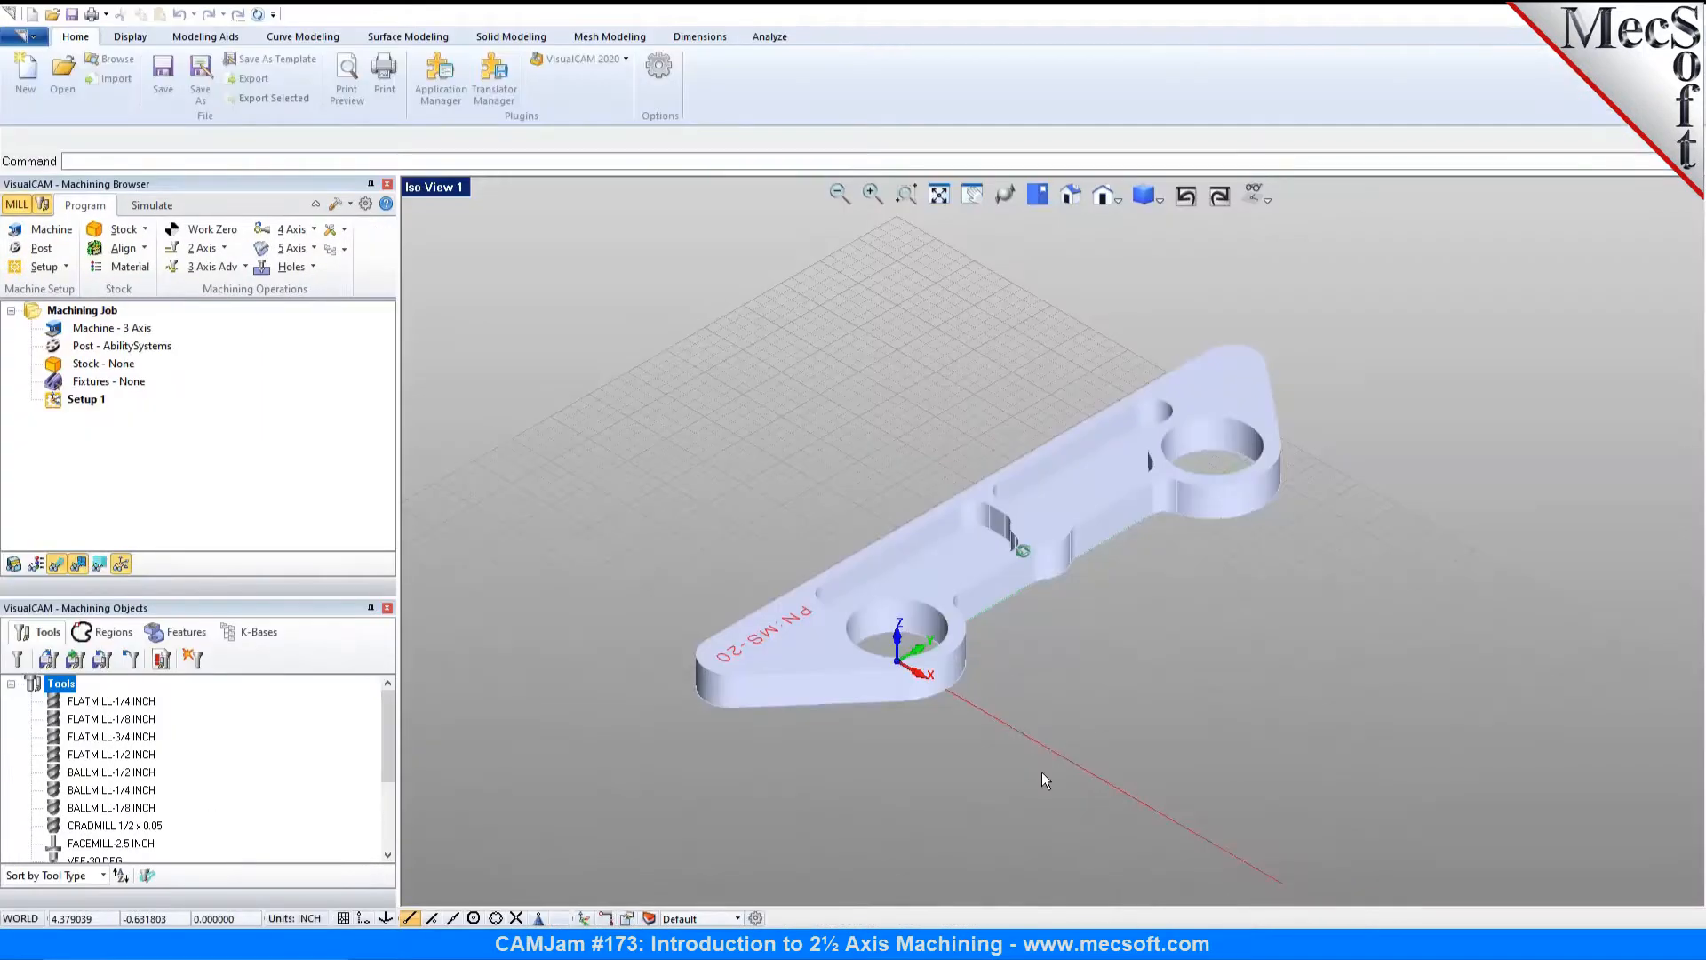
right_click(452, 191)
left_click(494, 405)
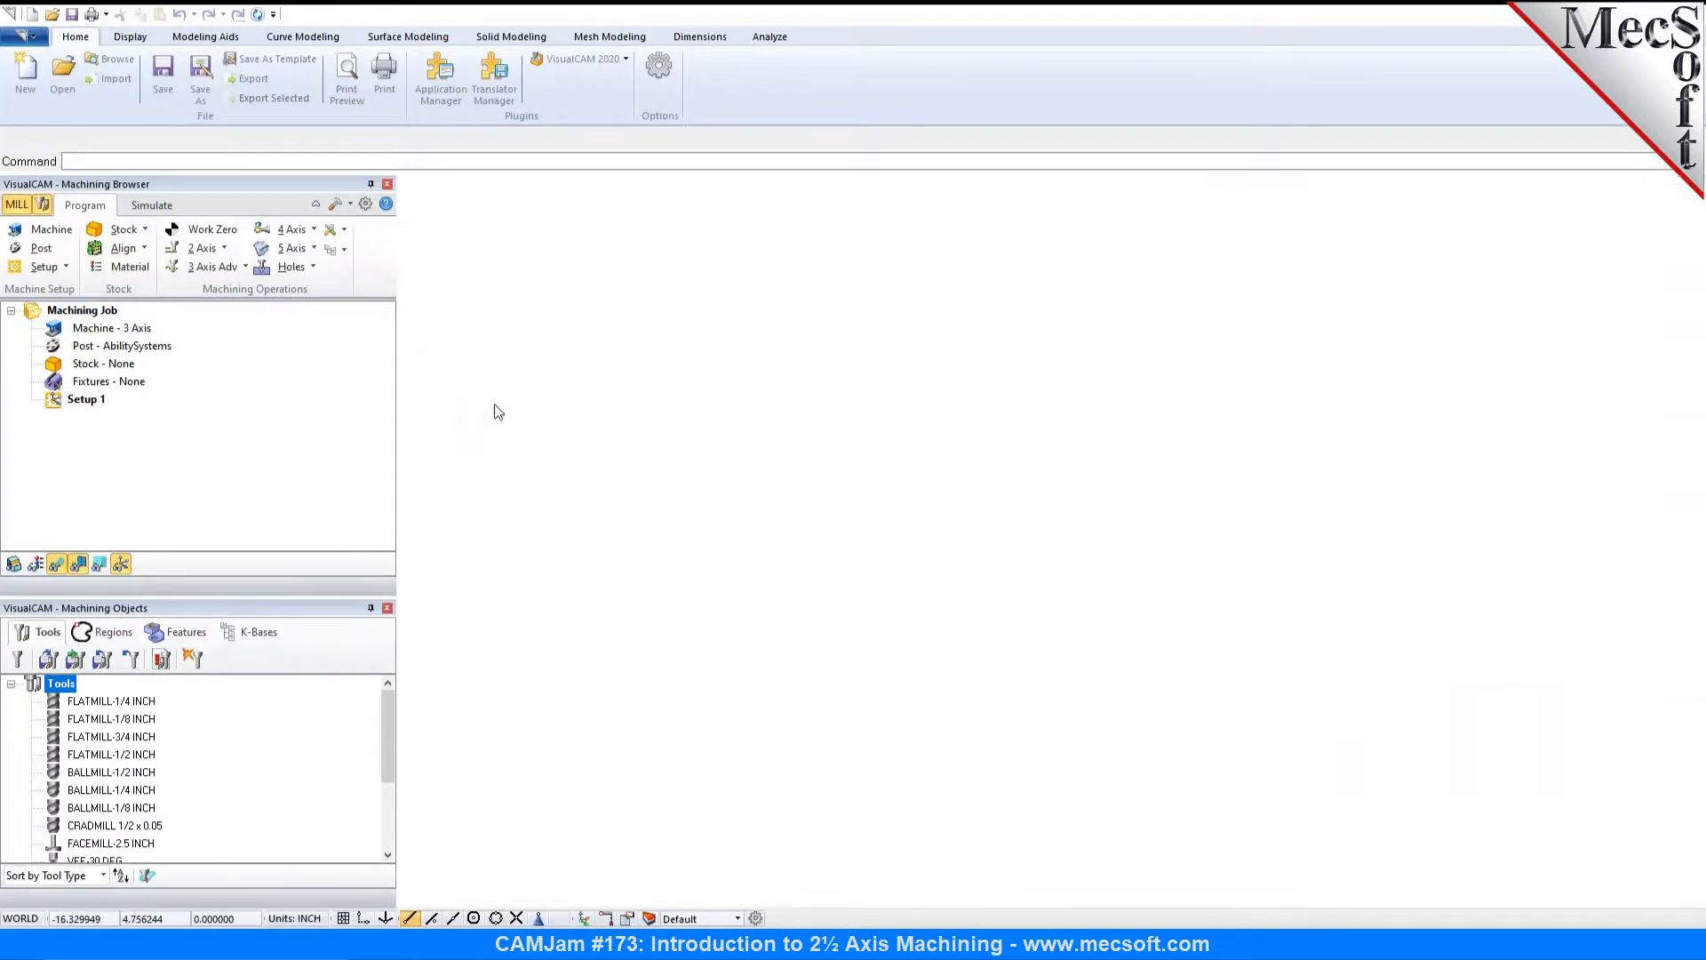
left_click(1158, 343)
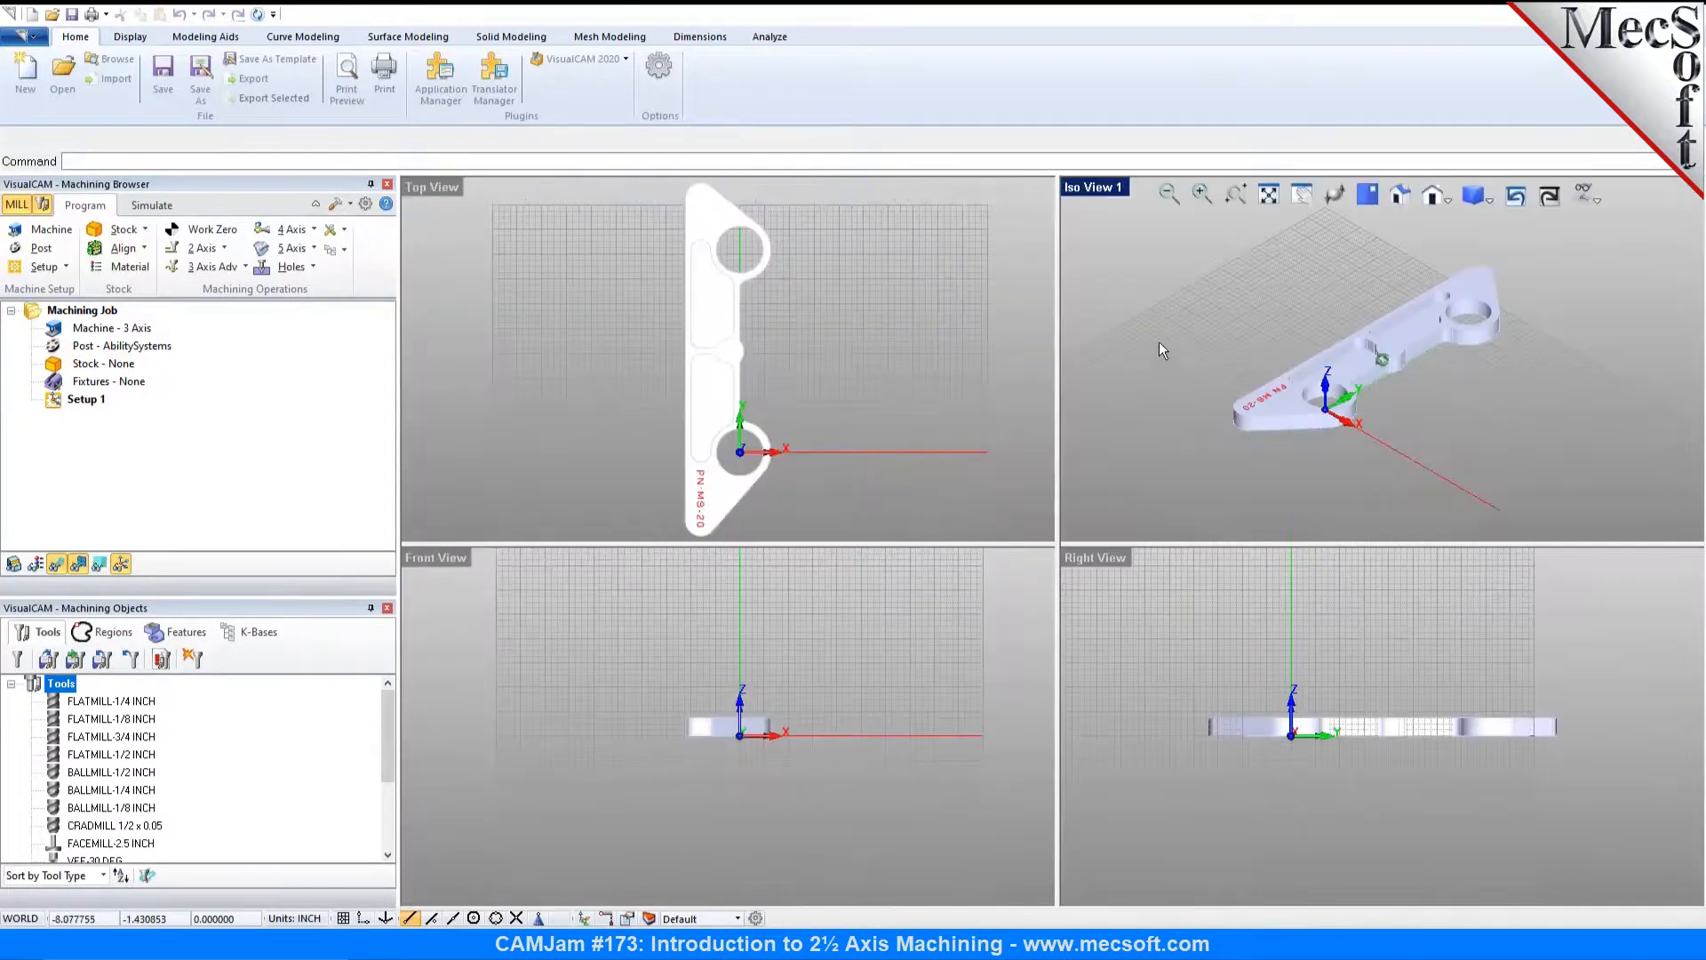
double_click(1085, 191)
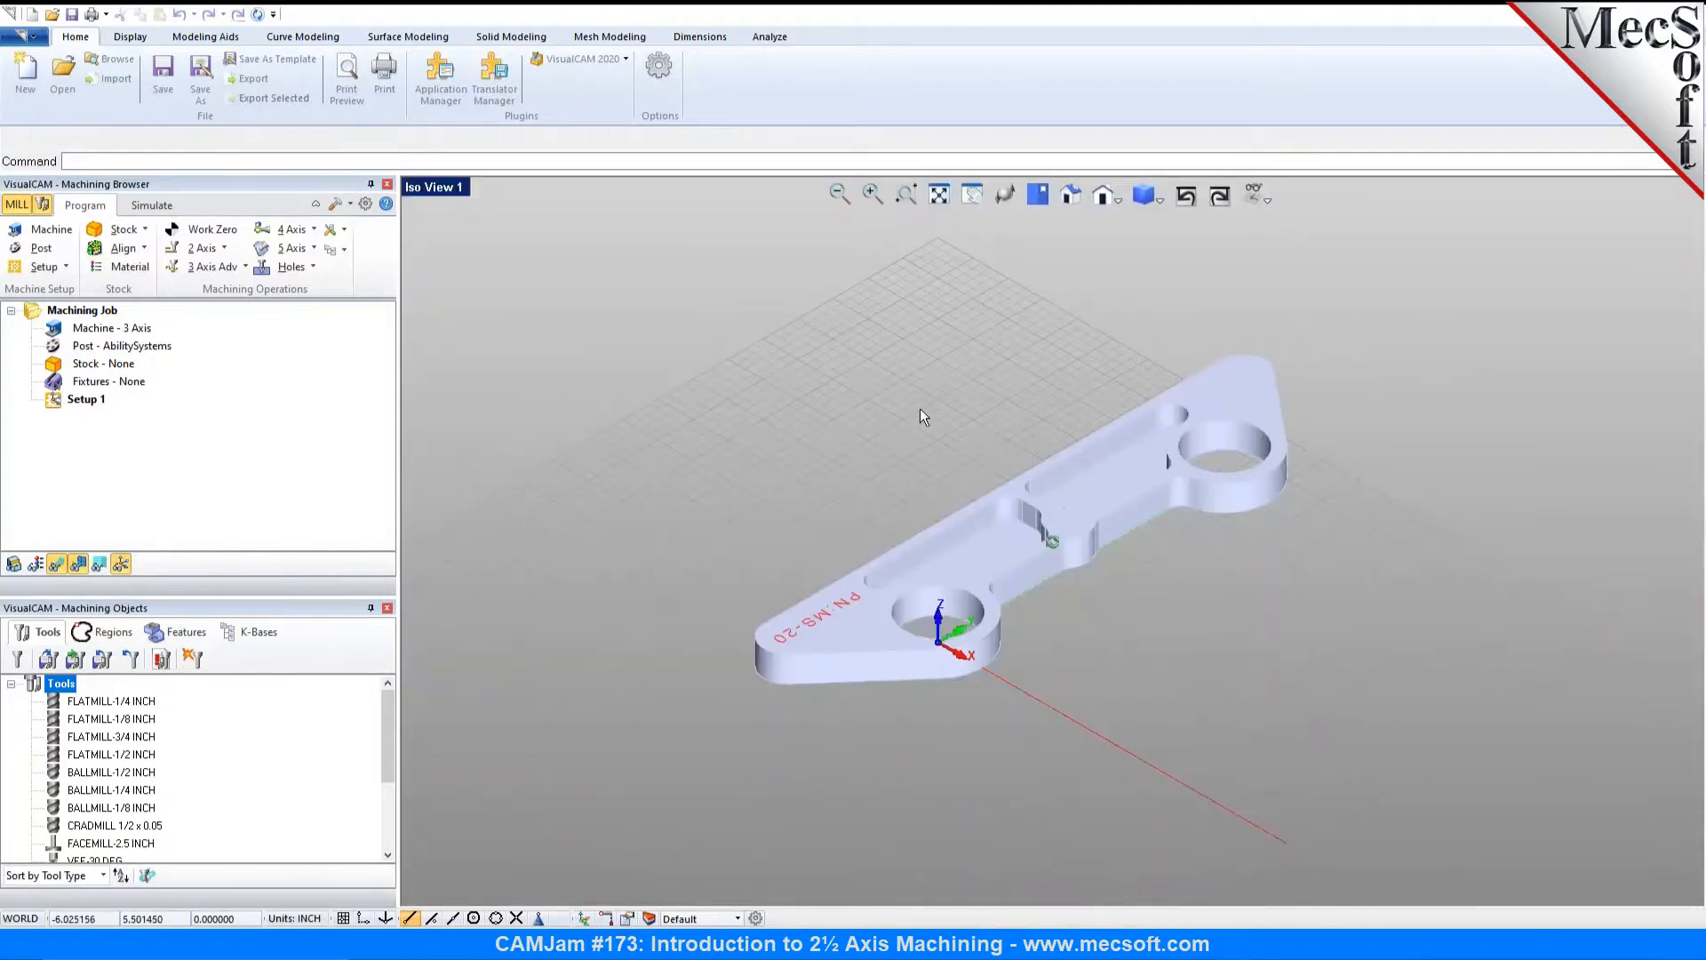
Step: Select all part geometry in the Top view, display the move/rotate manipulator on it, and exit the manipulator
left_click(1038, 195)
key("ctrl+a")
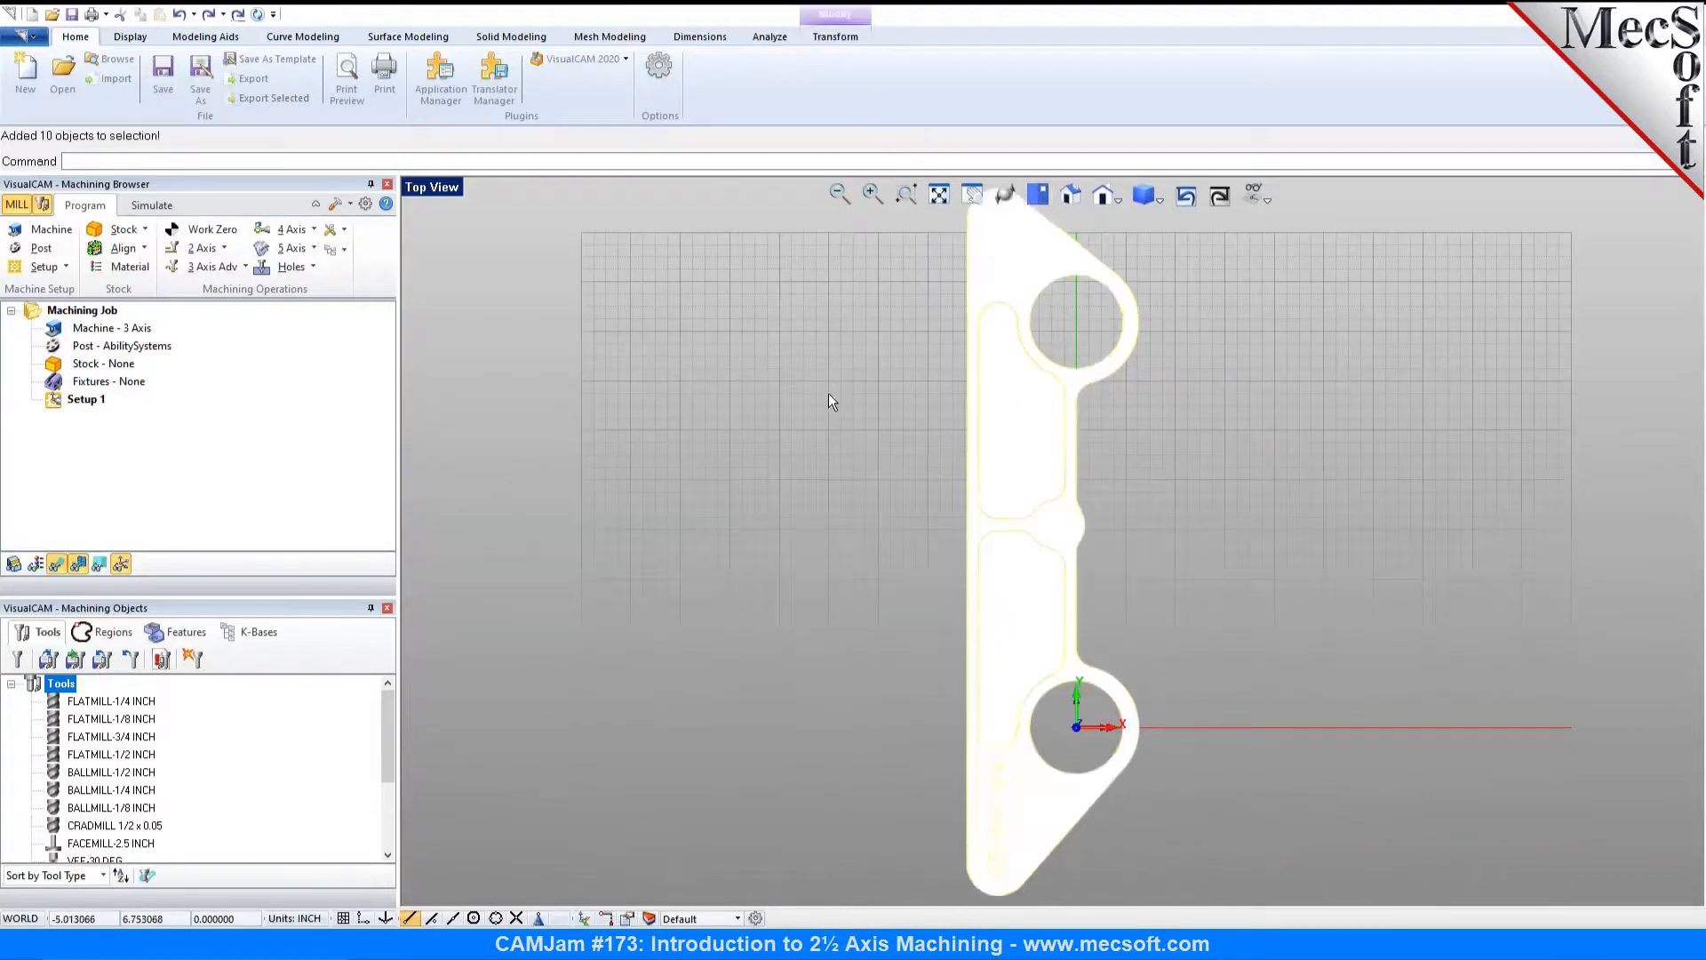
scroll(827, 392, "down", 1)
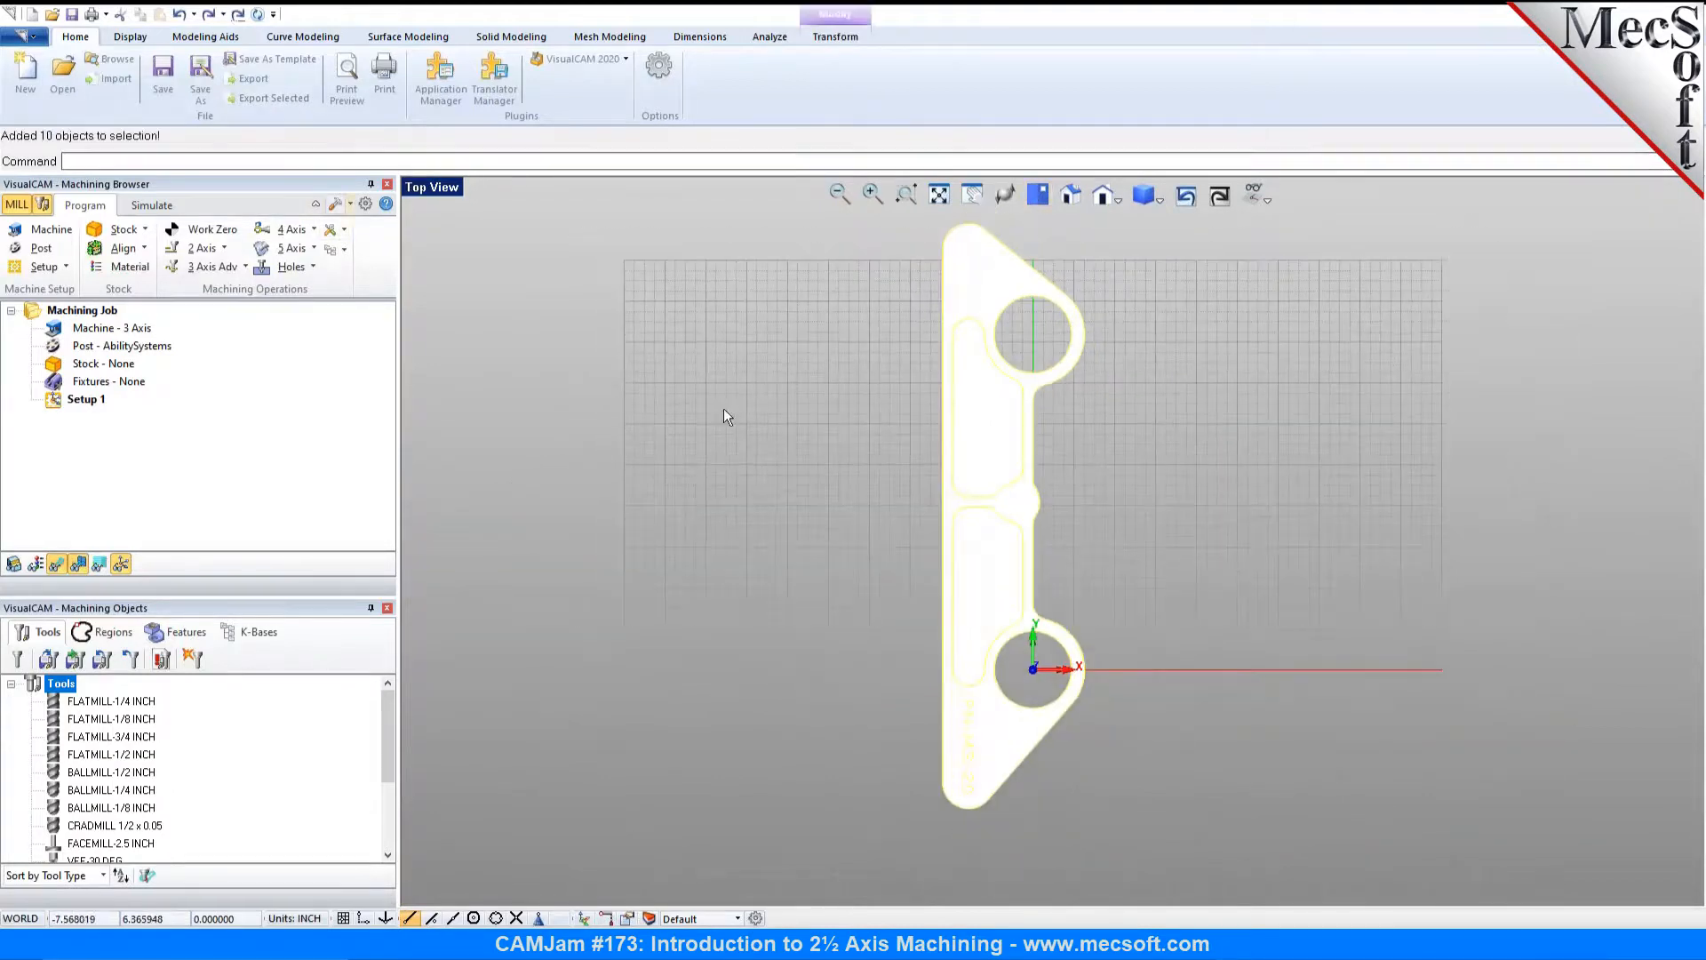
left_click(826, 40)
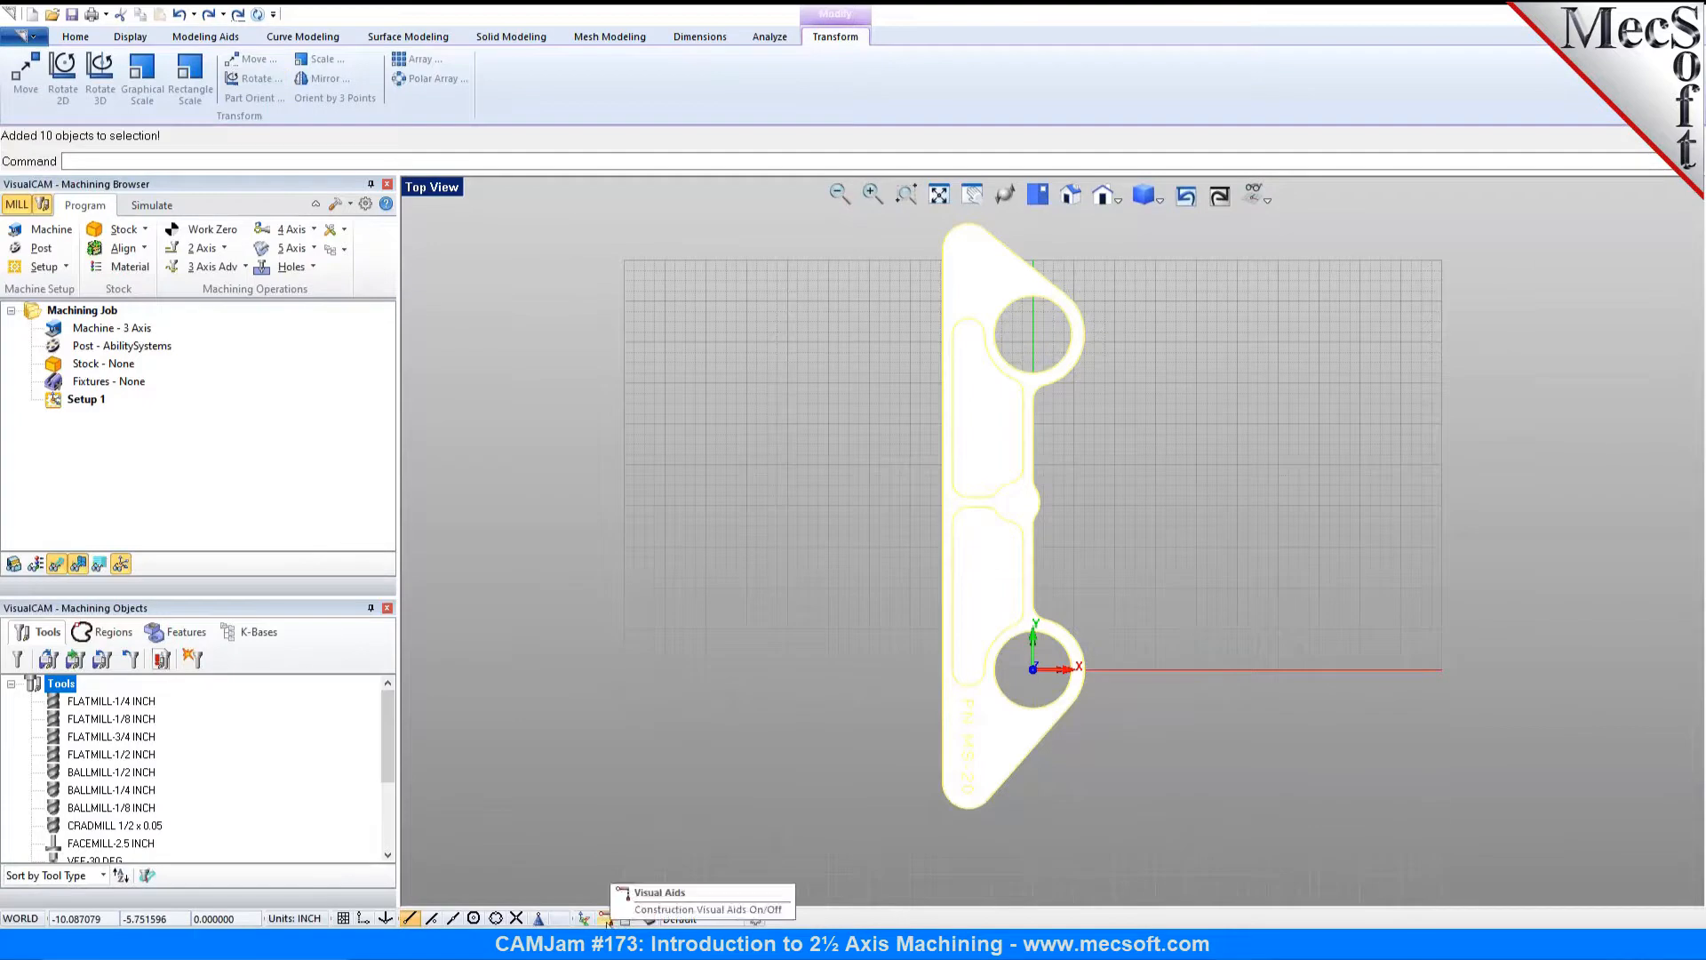
left_click(586, 919)
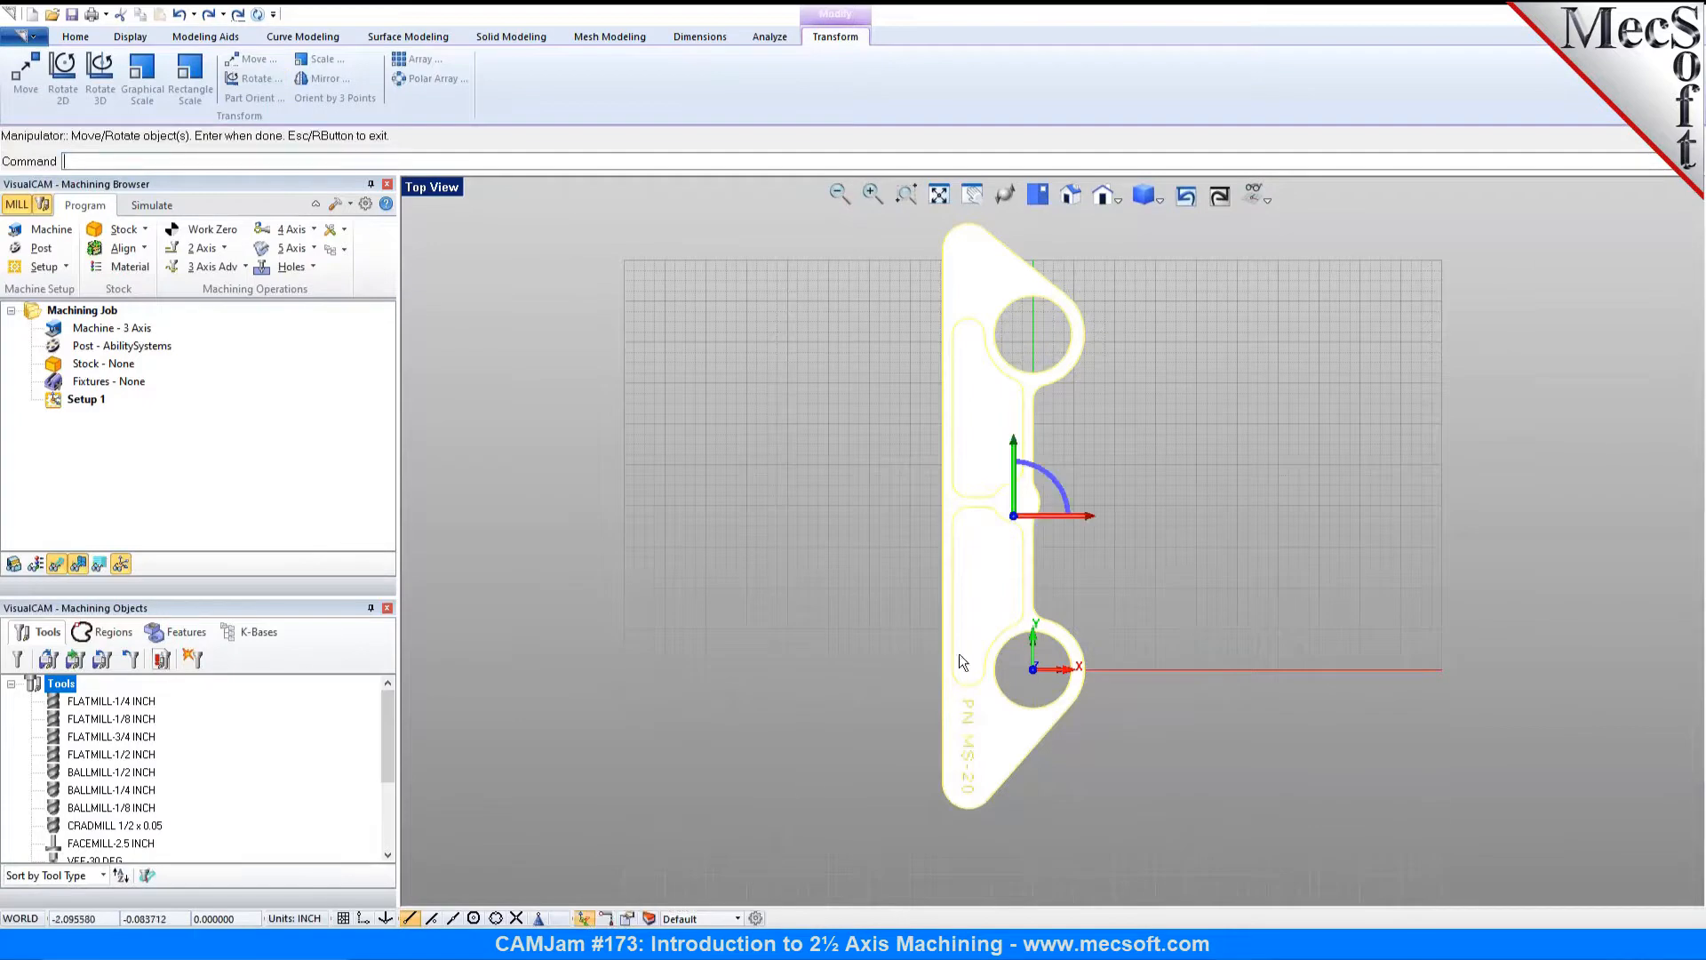
left_click(1061, 487)
key("Return")
key("Return")
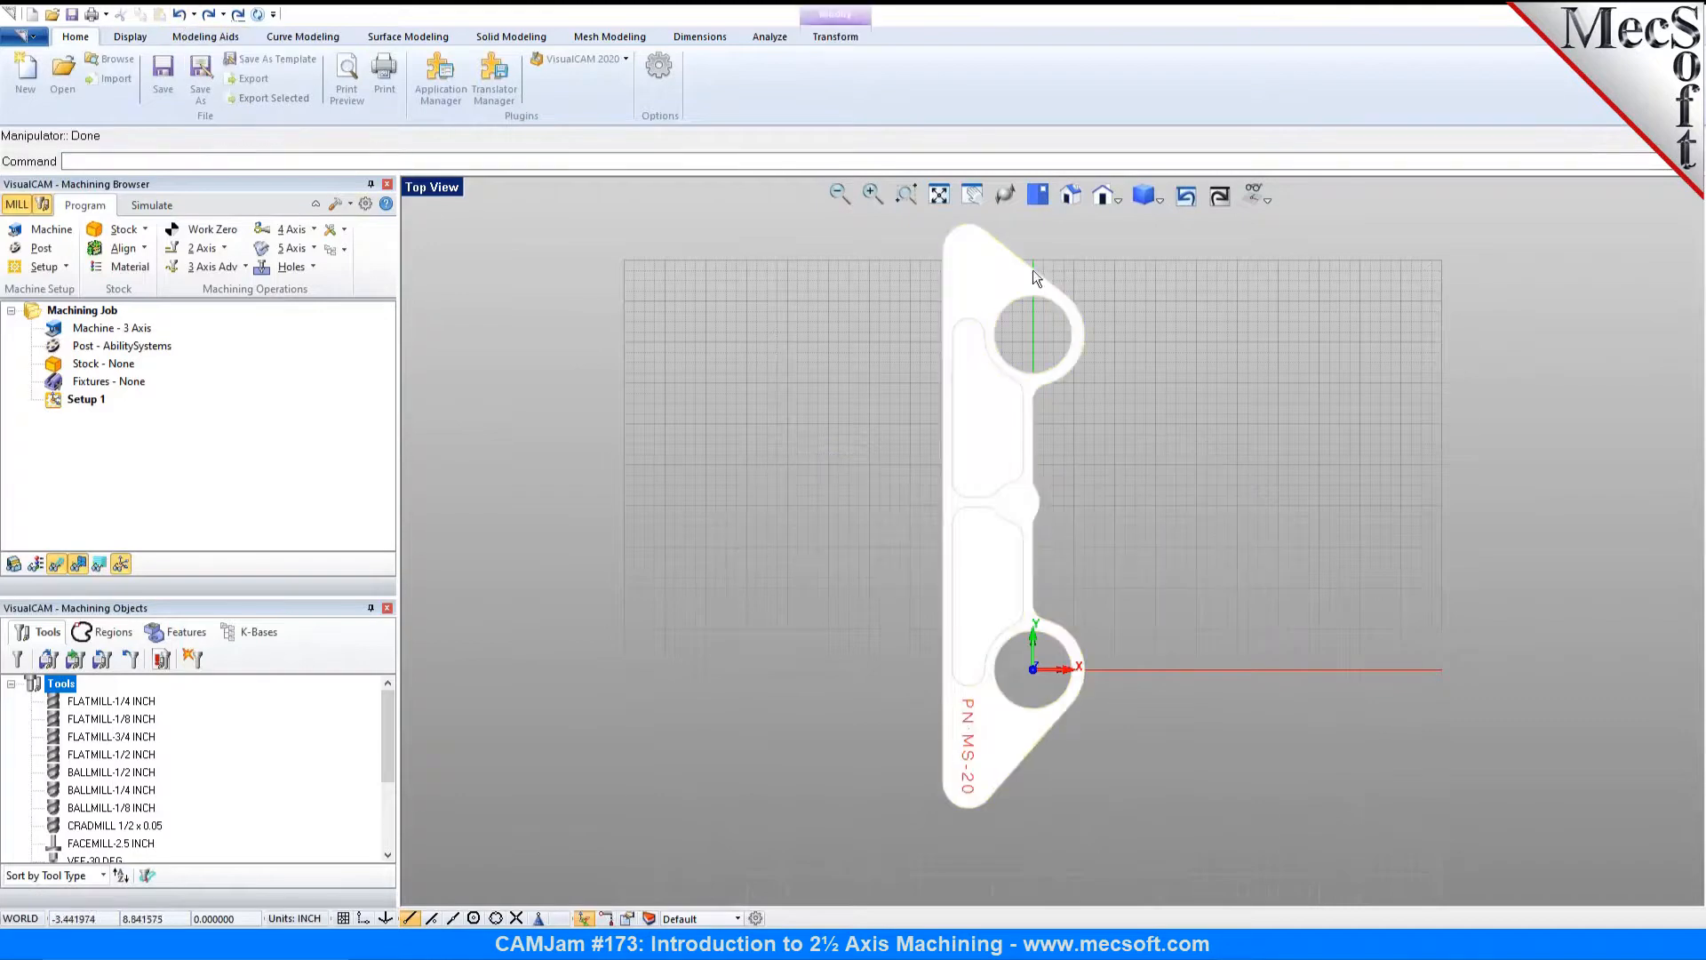
Step: Return to the Iso view and reorient the part by spinning the world coordinate system -90 degrees about Z
left_click(1067, 197)
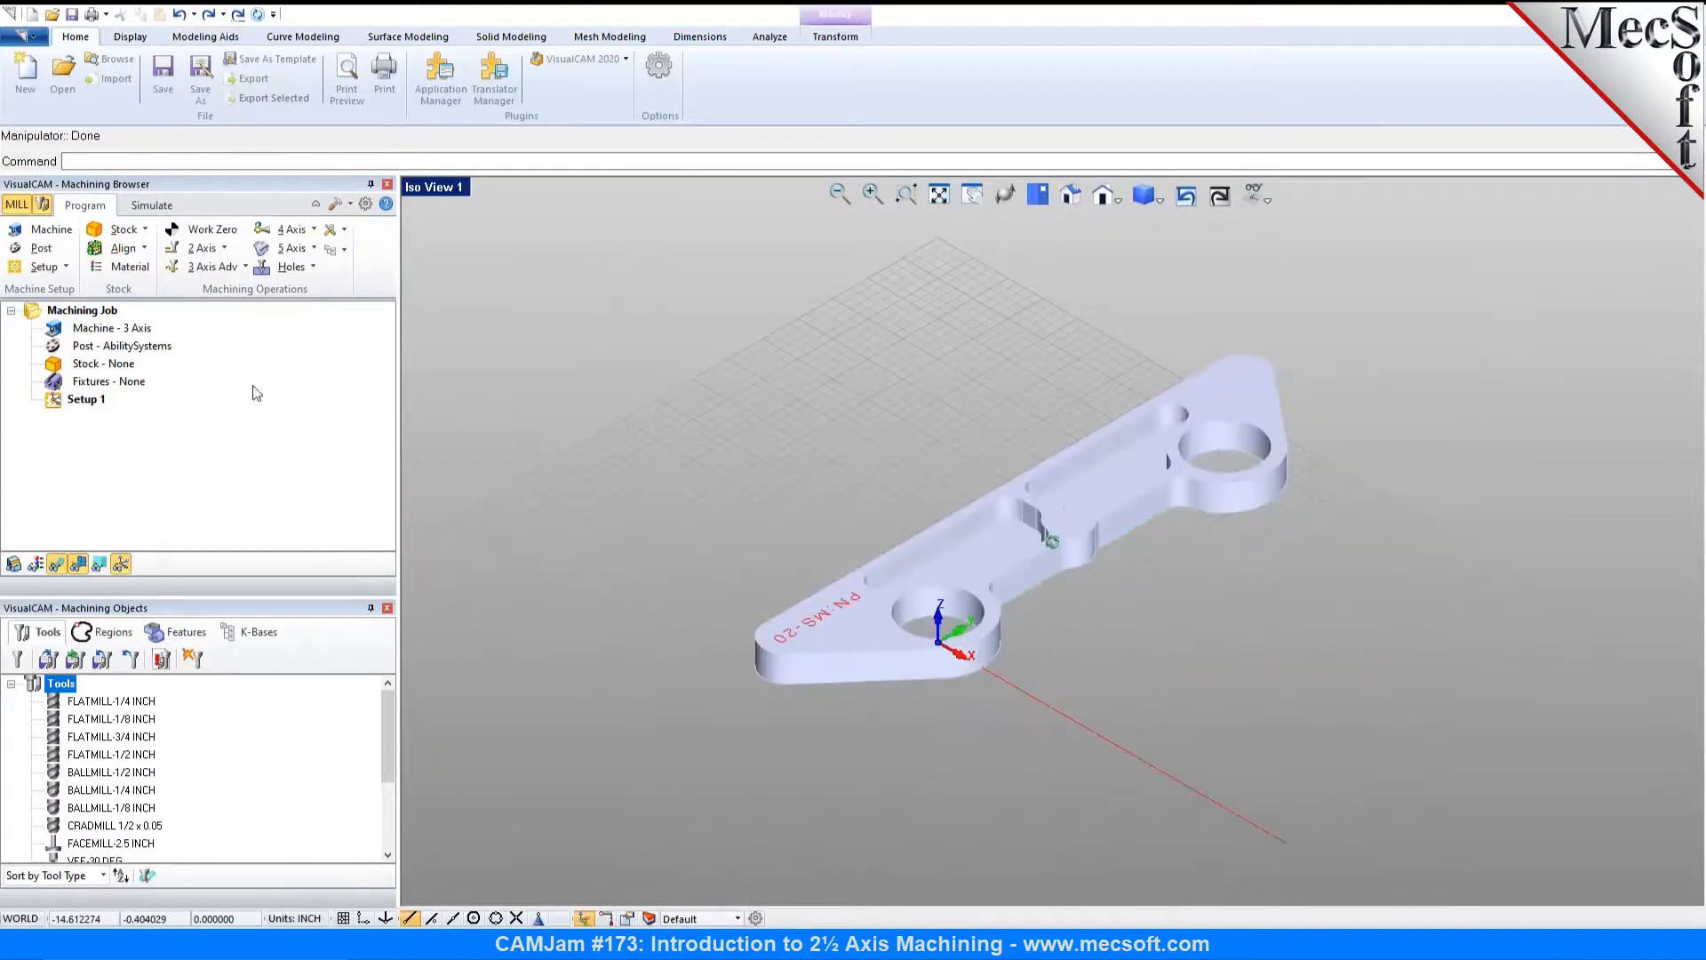
left_click(66, 266)
left_click(53, 307)
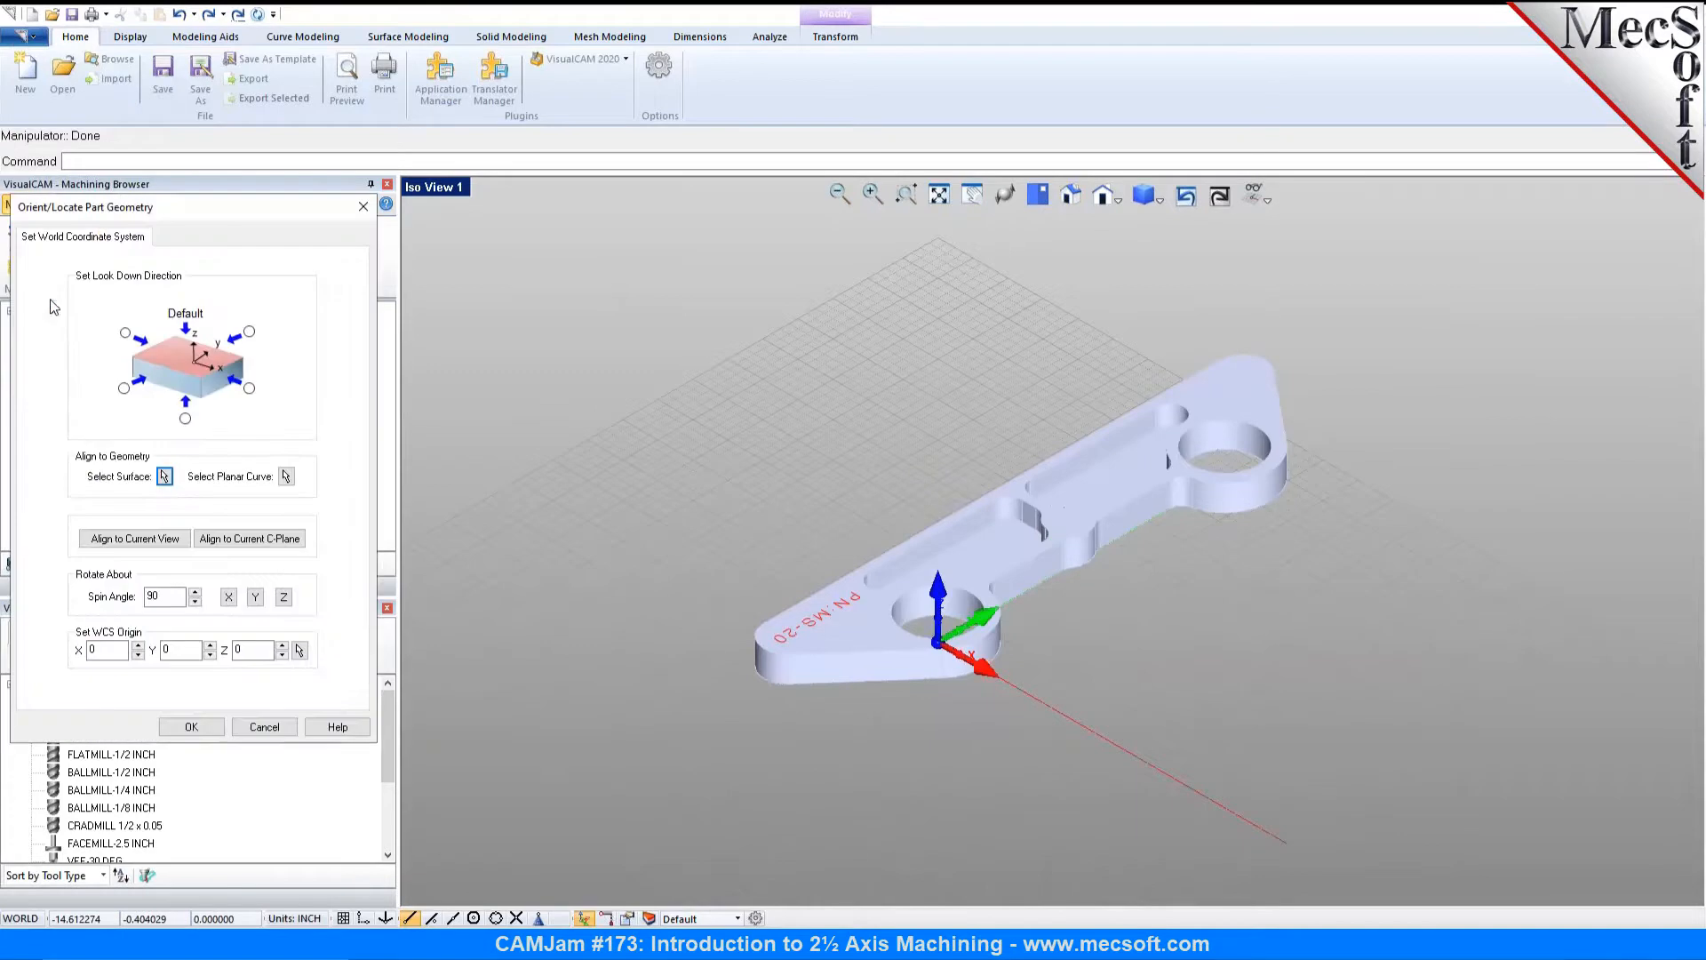
left_click(150, 597)
type("-")
left_click(284, 601)
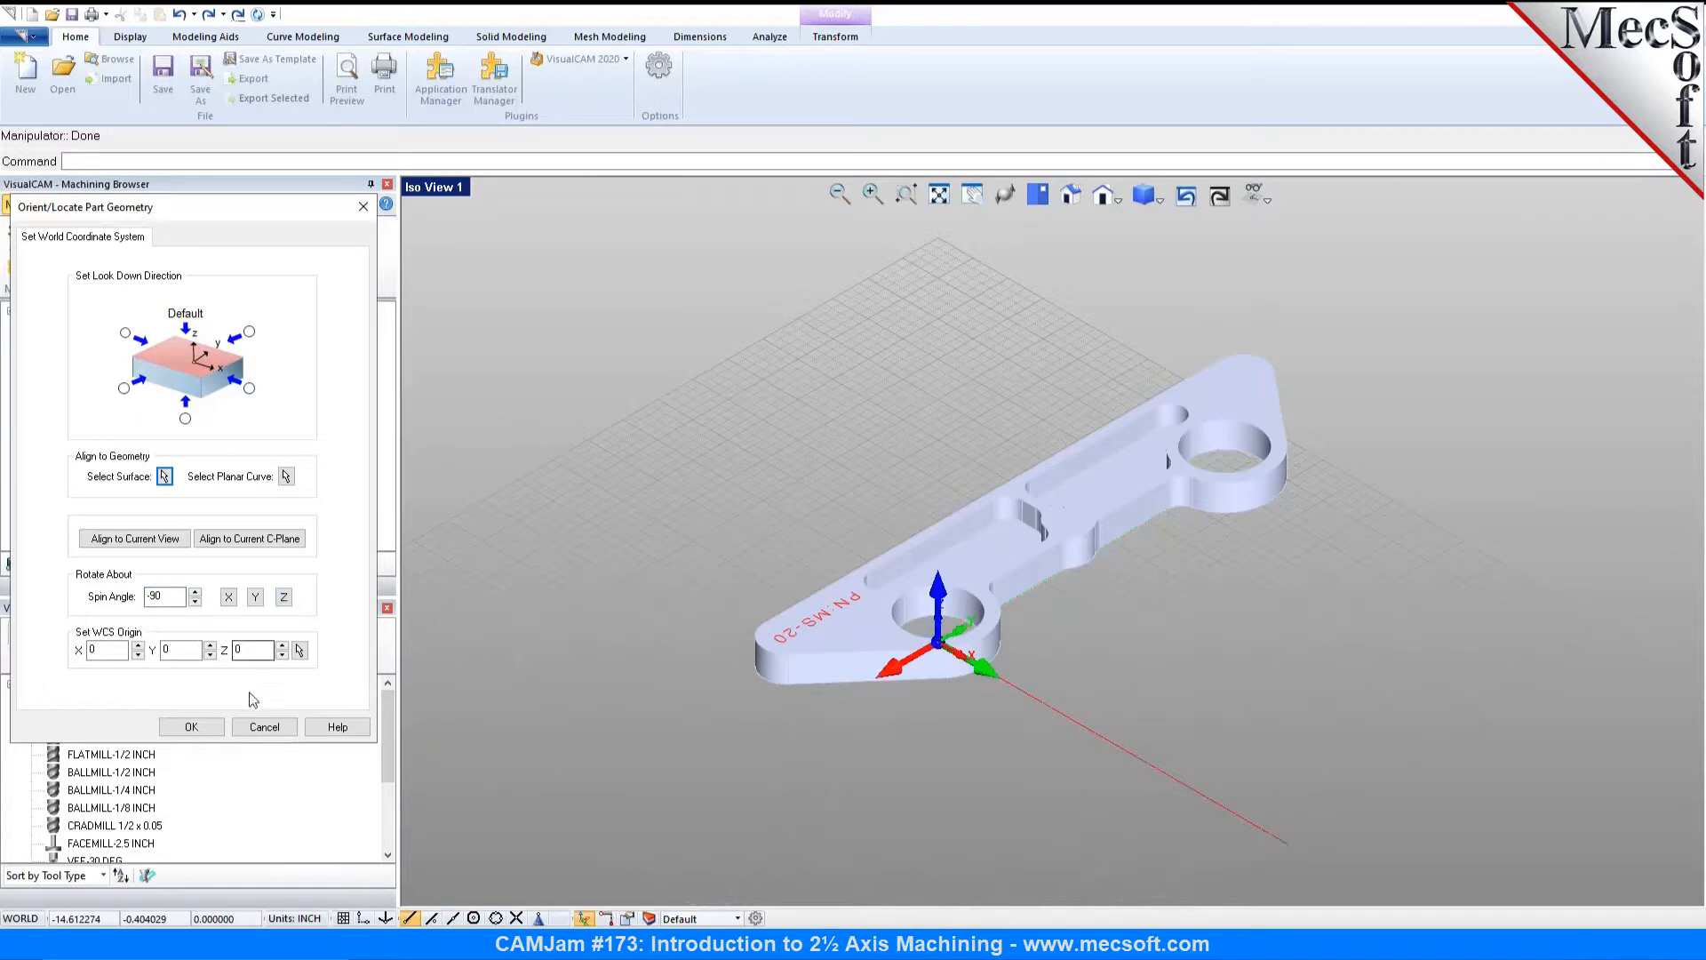
left_click(192, 727)
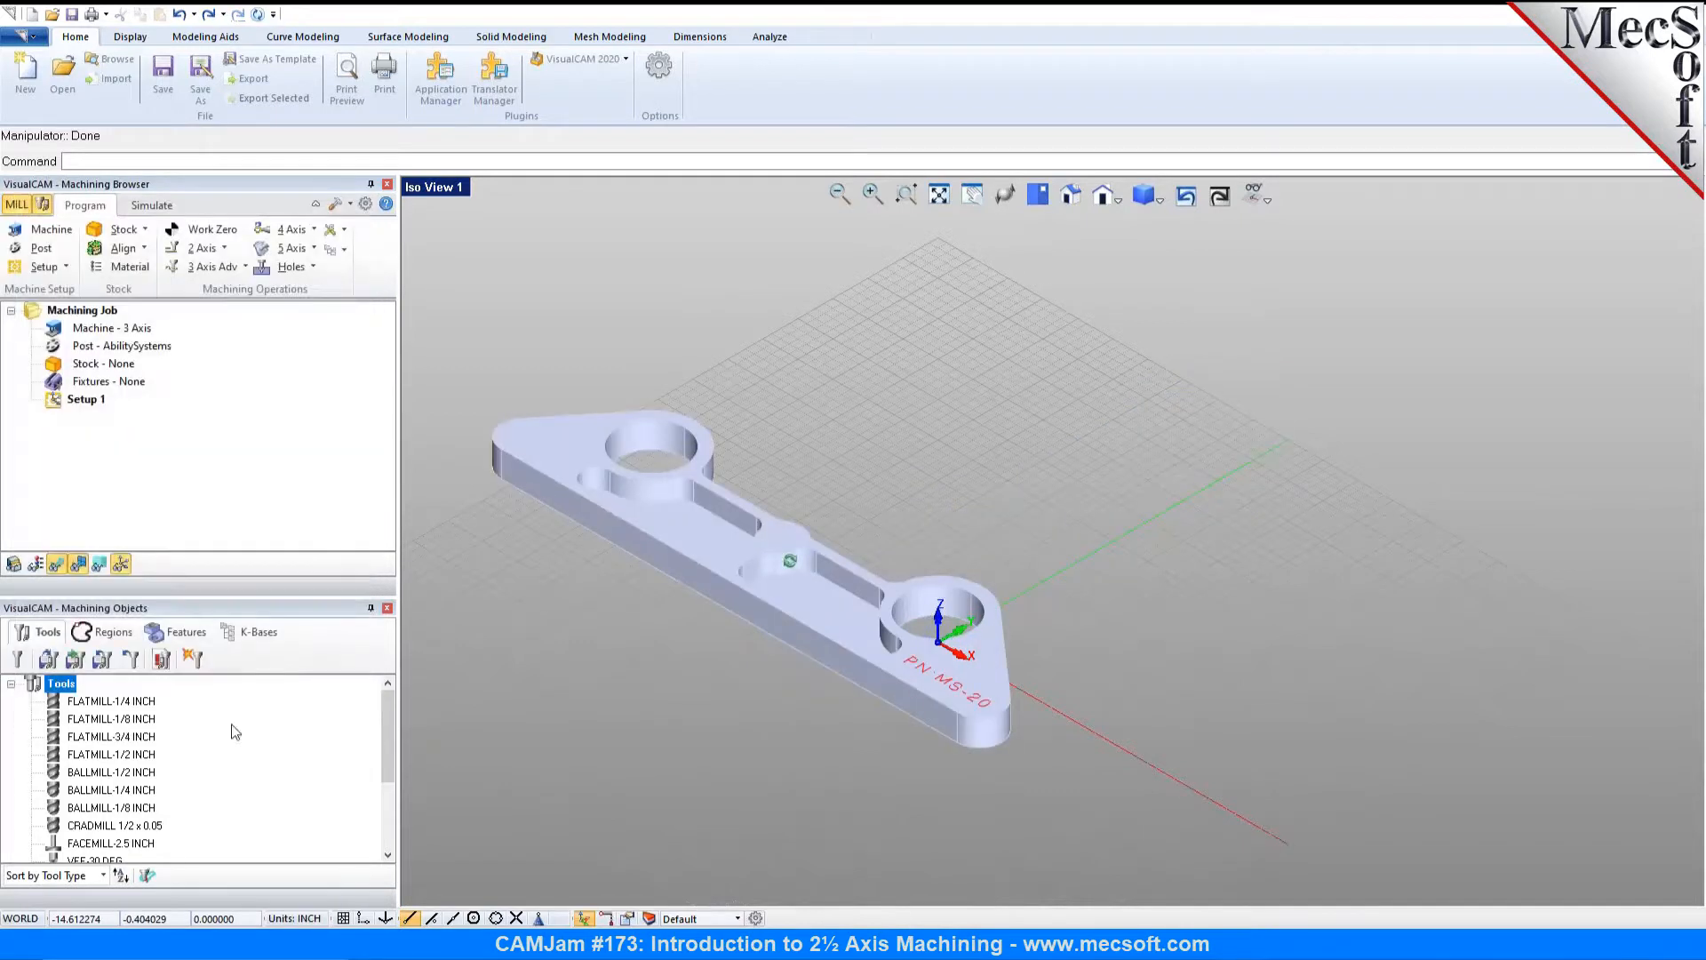
Step: Set the world coordinate system origin to the part box's south west corner at the lowest Z and fit the part in the Iso view
scroll(745, 753, "up", 2)
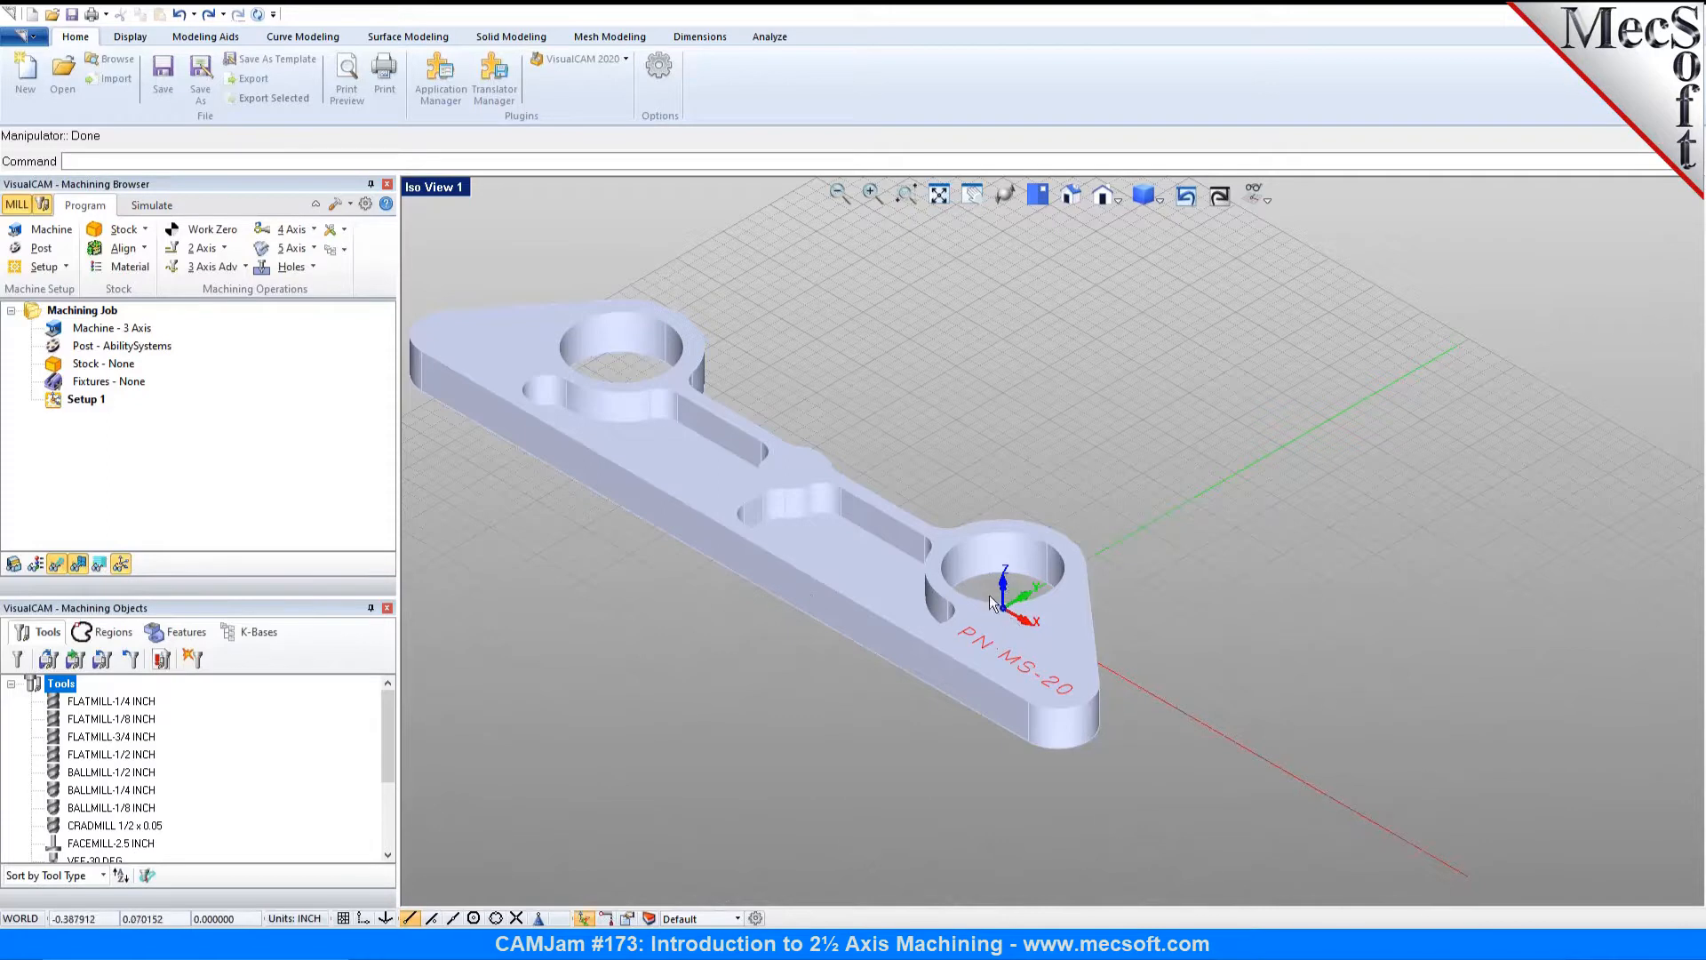
scroll(1066, 530, "down", 2)
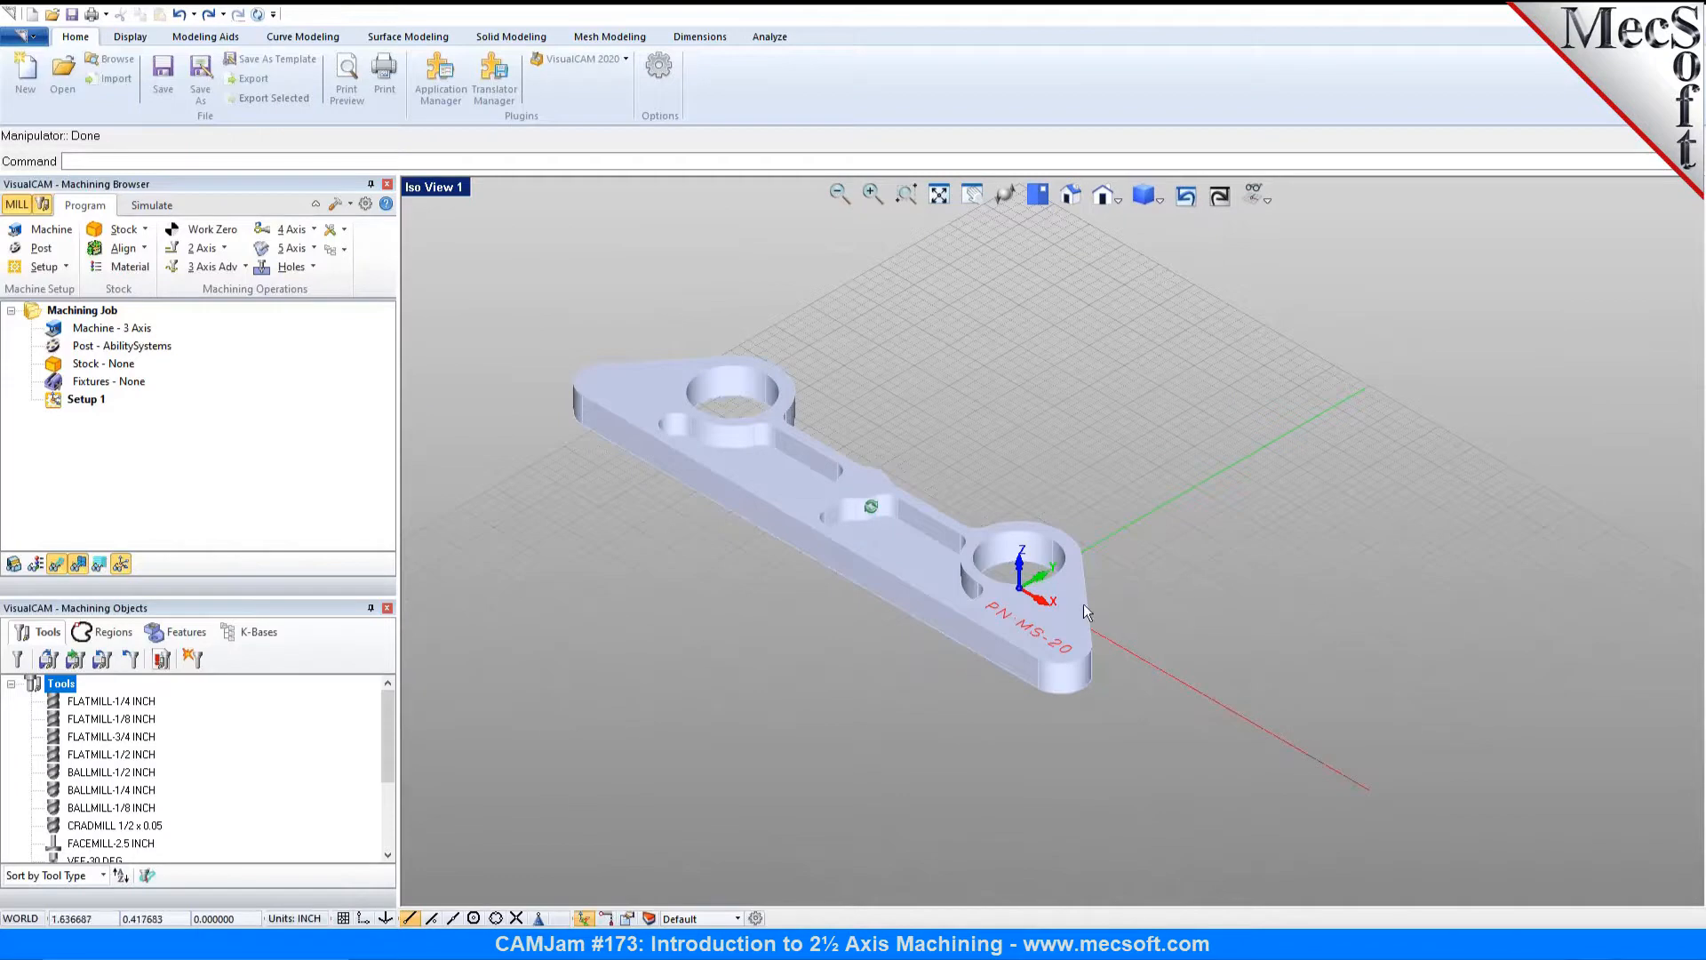
left_click(124, 248)
left_click(172, 277)
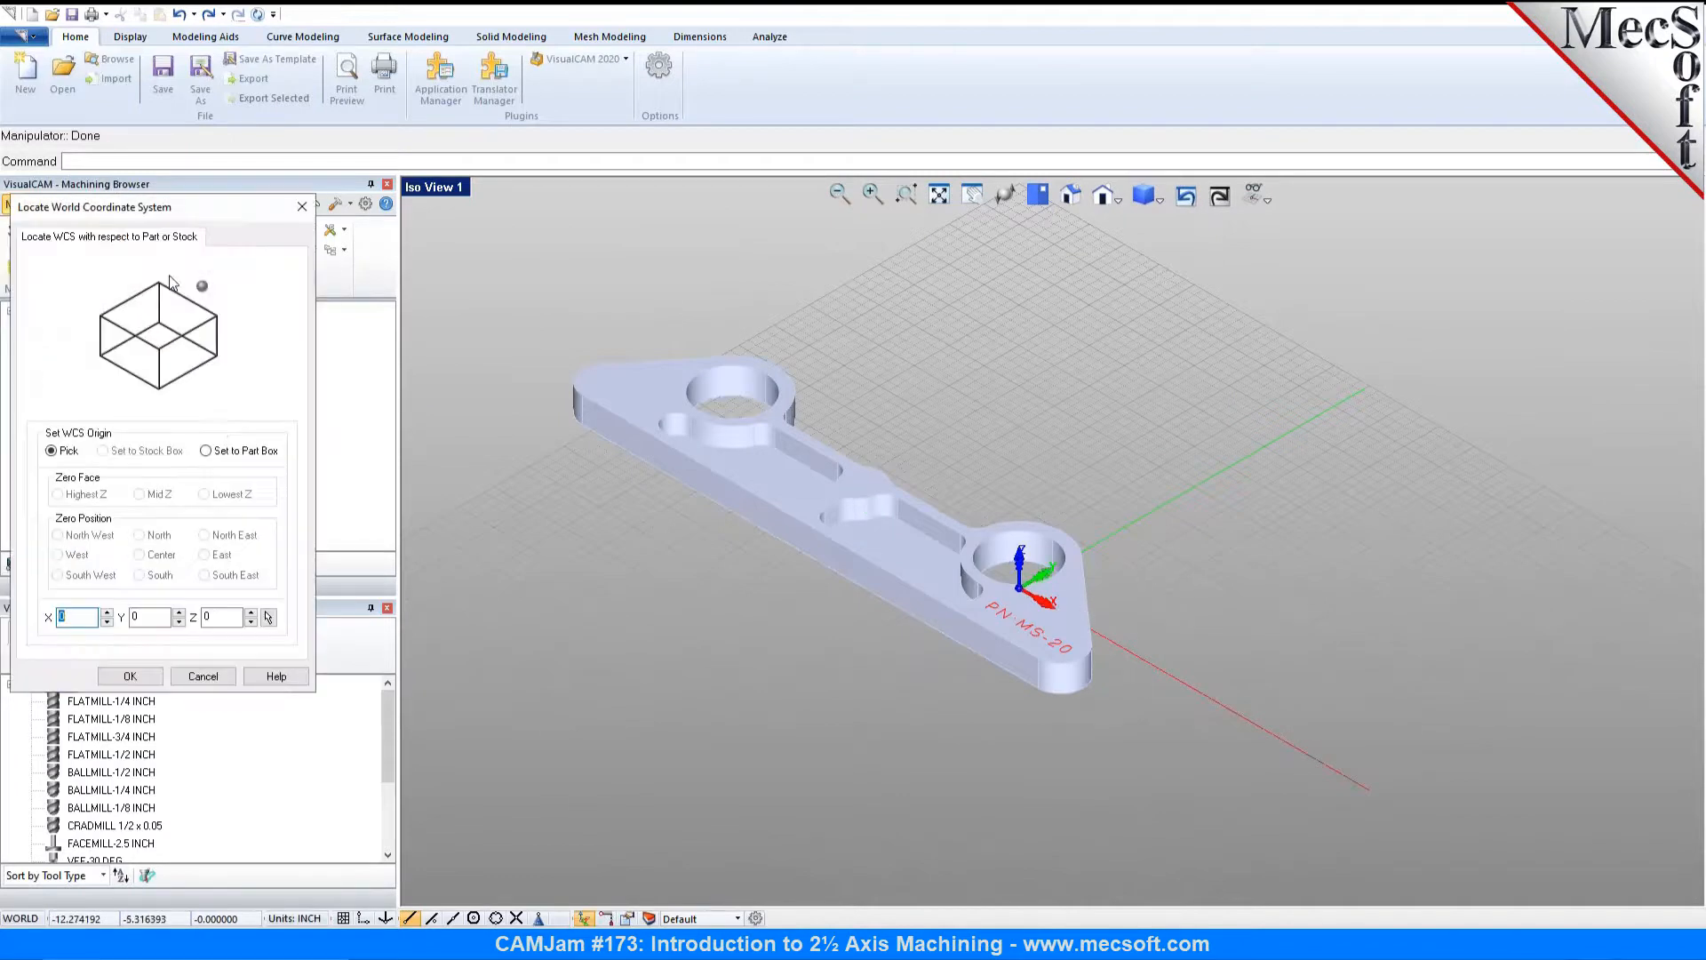
left_click(224, 453)
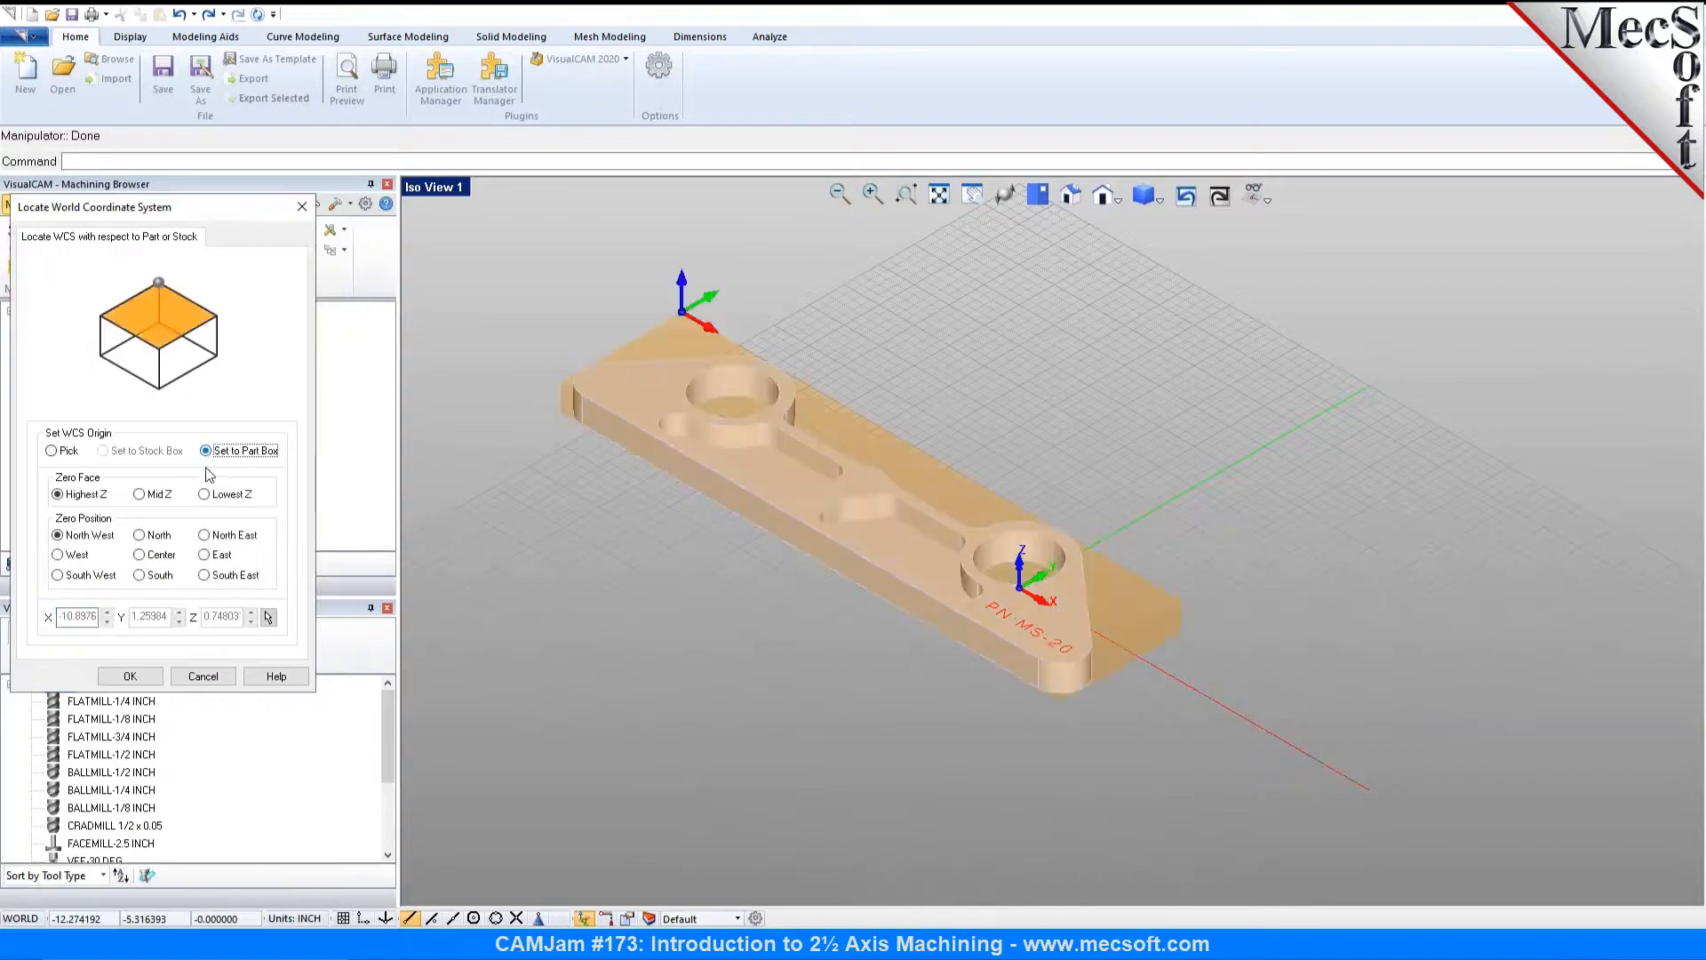
left_click(205, 499)
left_click(88, 578)
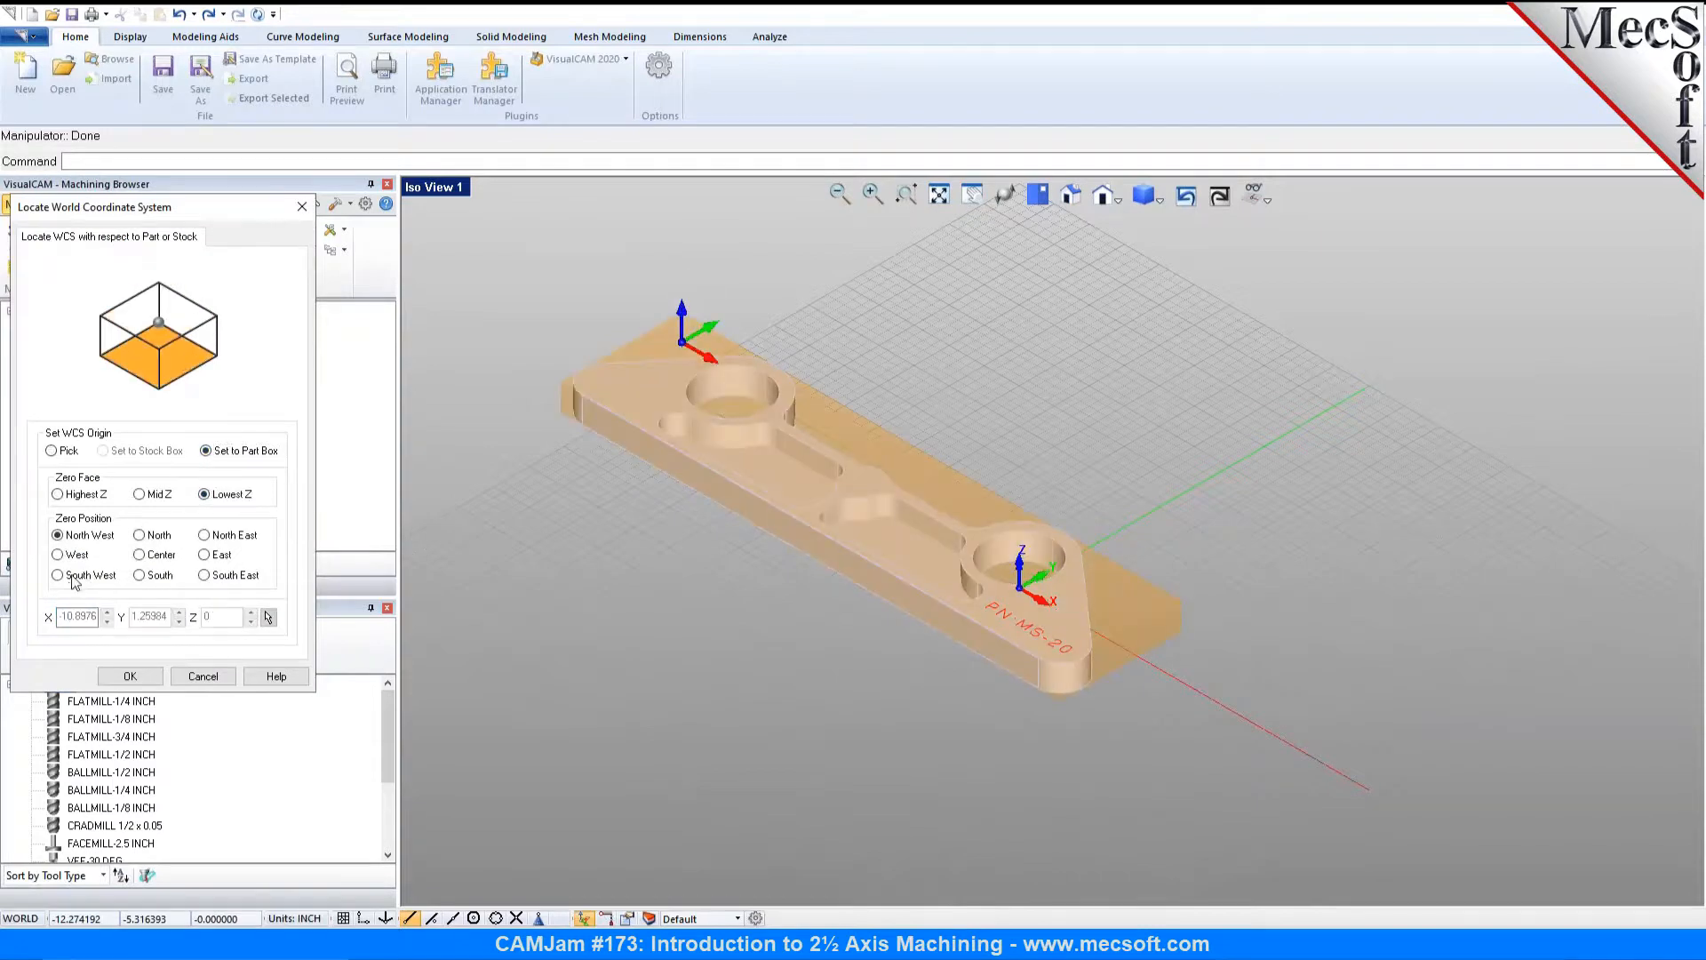
left_click(103, 675)
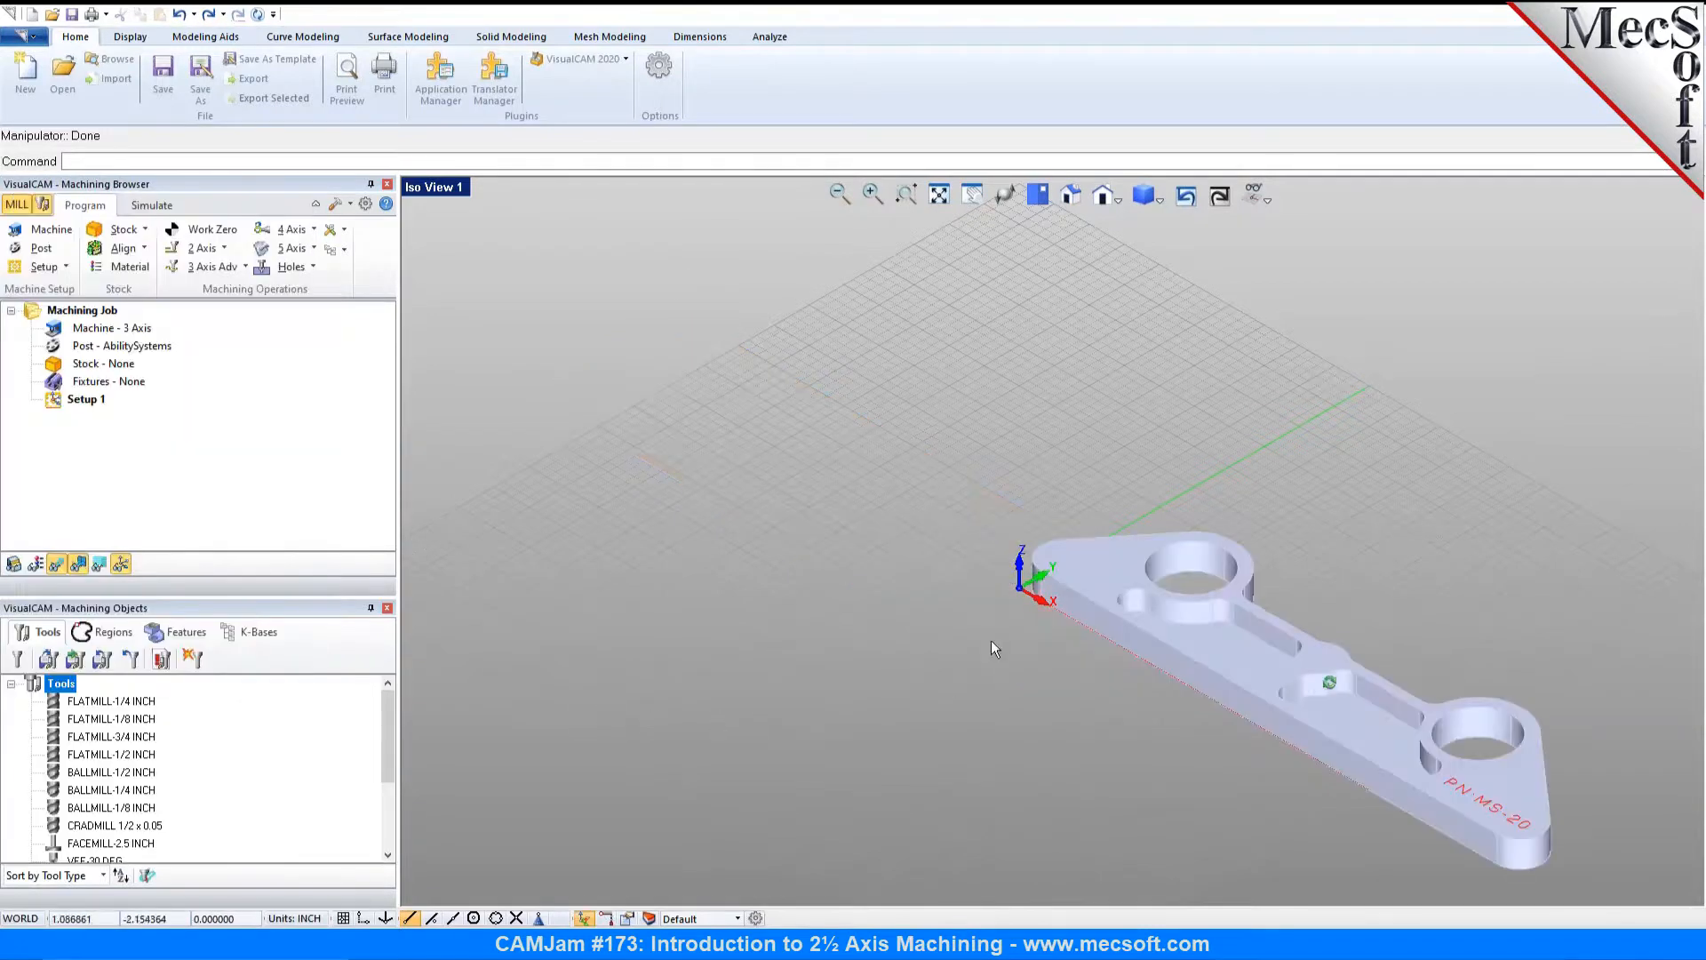
left_click(1038, 196)
left_click(1067, 198)
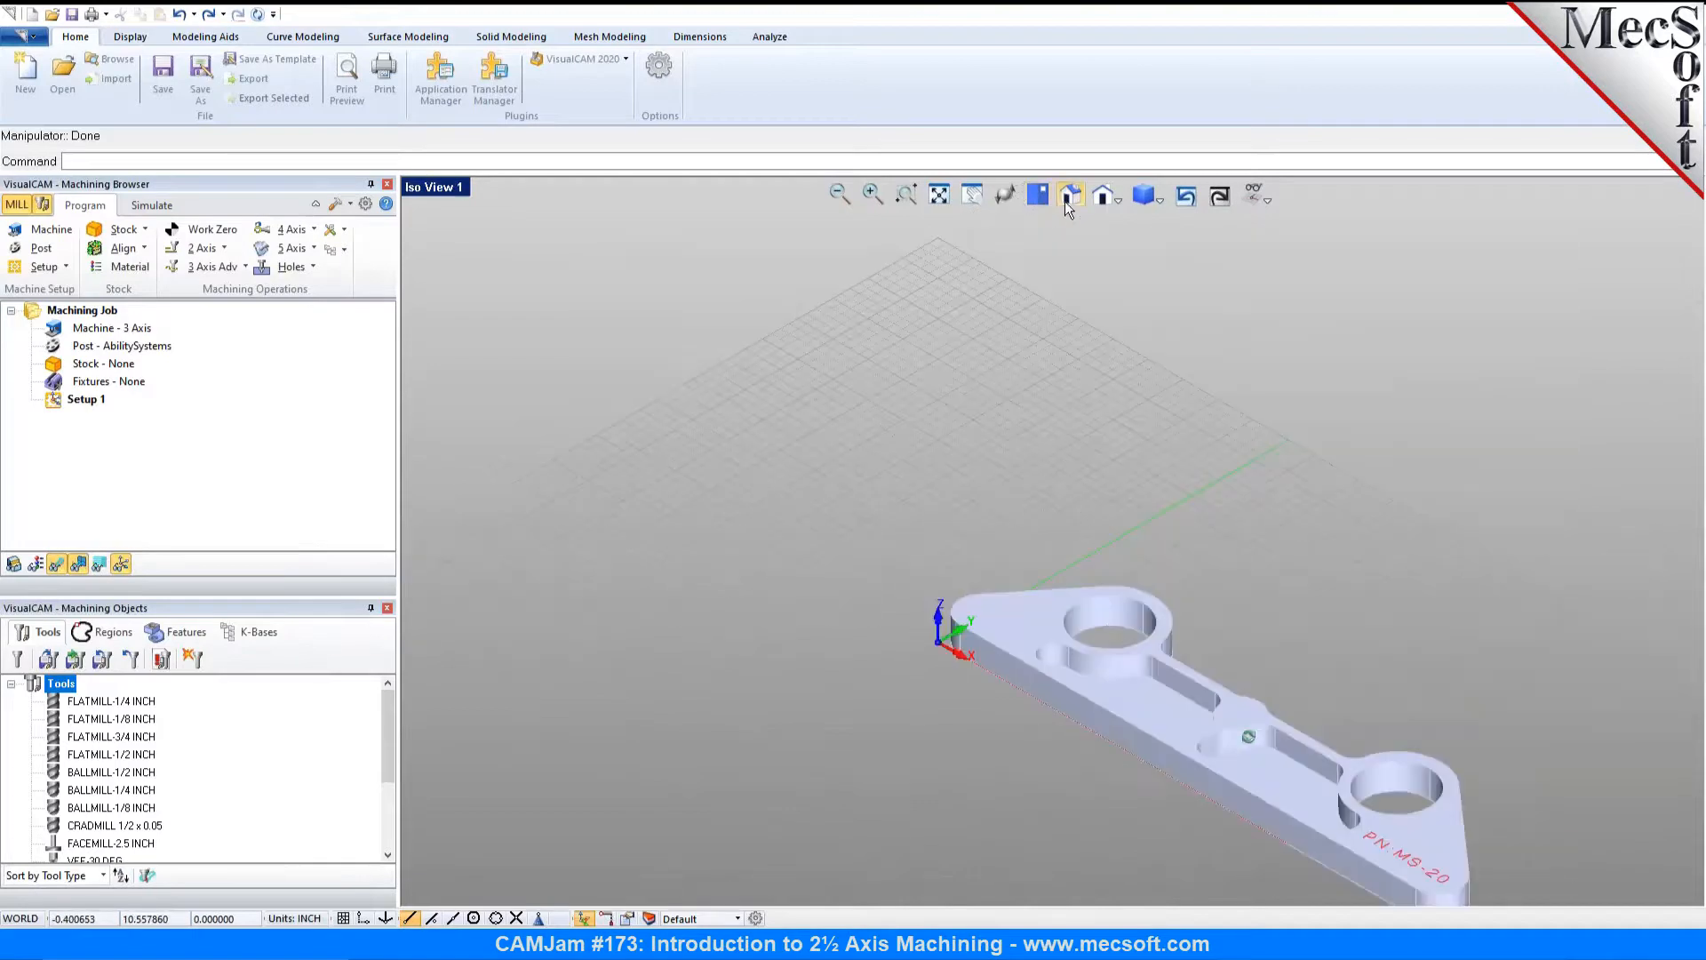
left_click(939, 194)
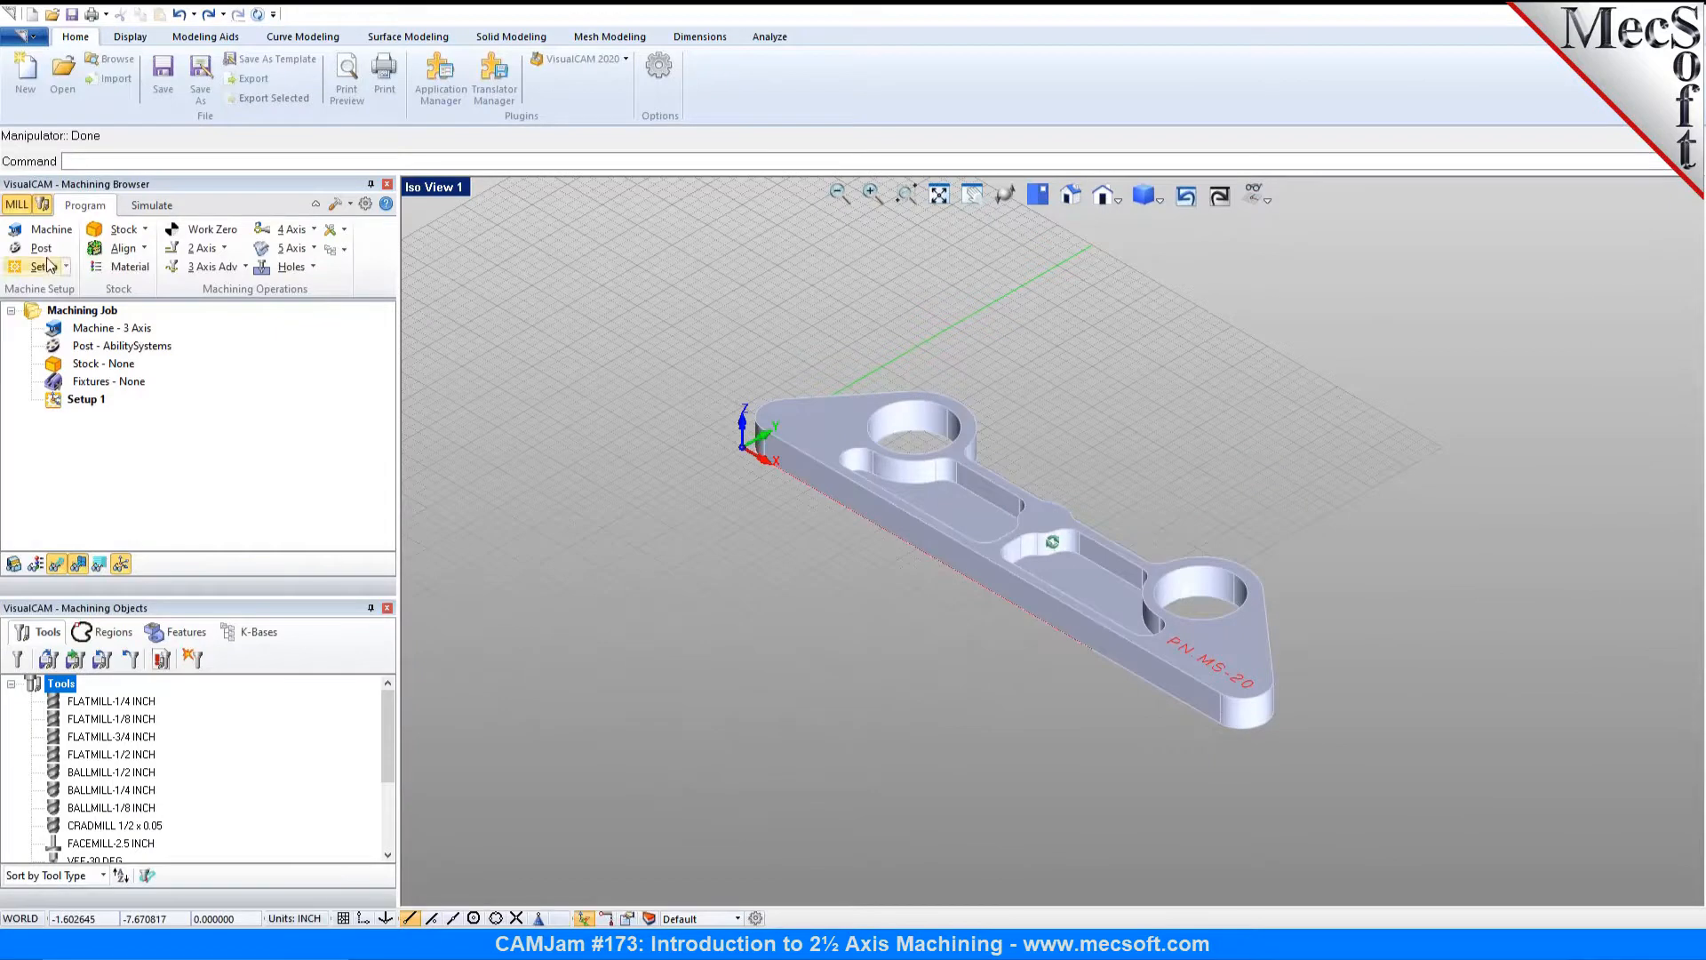
Step: Accept the manually defined 3 Axis machine and set the current post processor to Fanuc0m
left_click(53, 233)
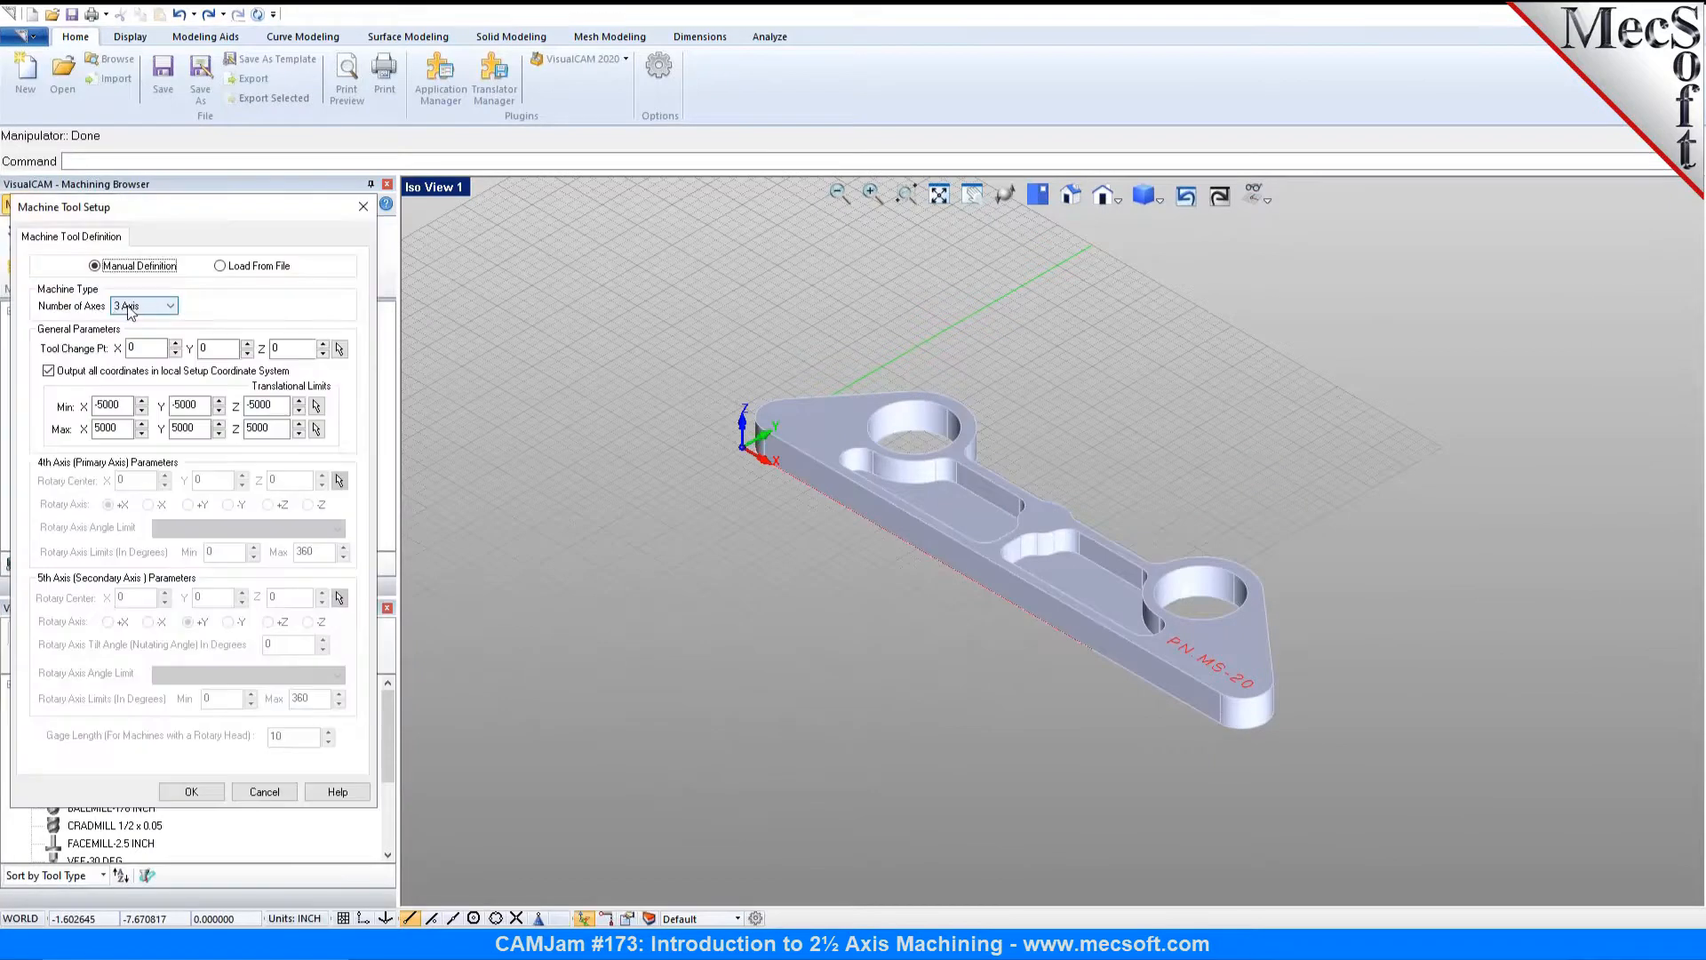
left_click(191, 792)
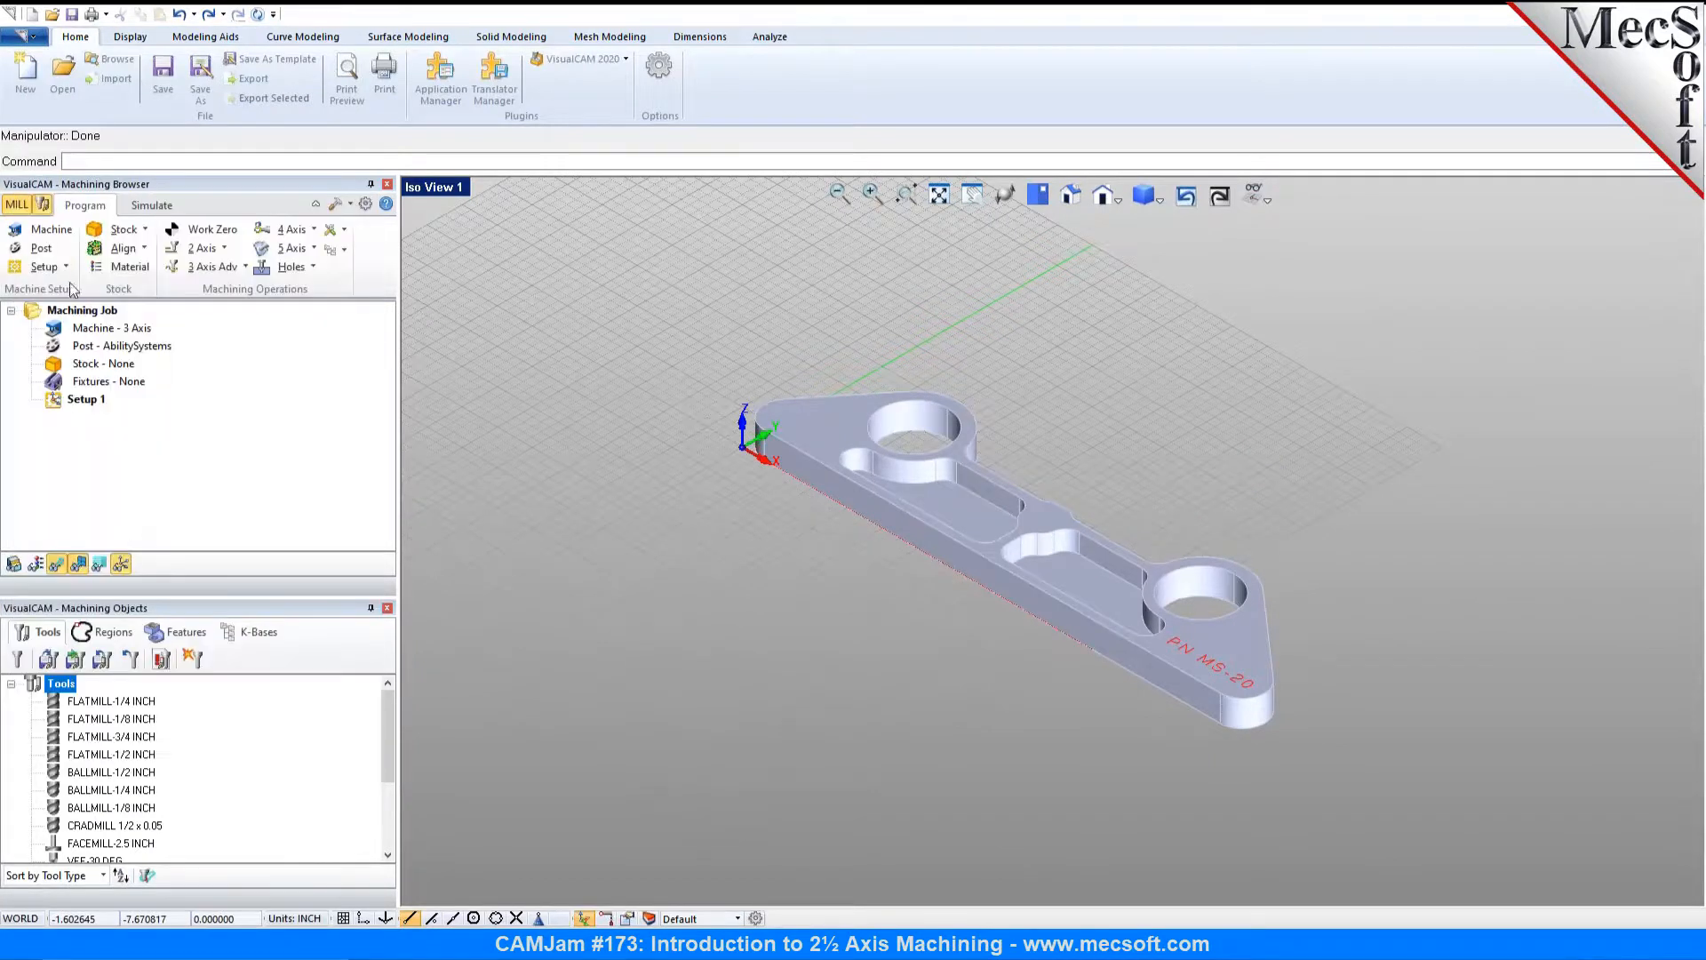
left_click(51, 252)
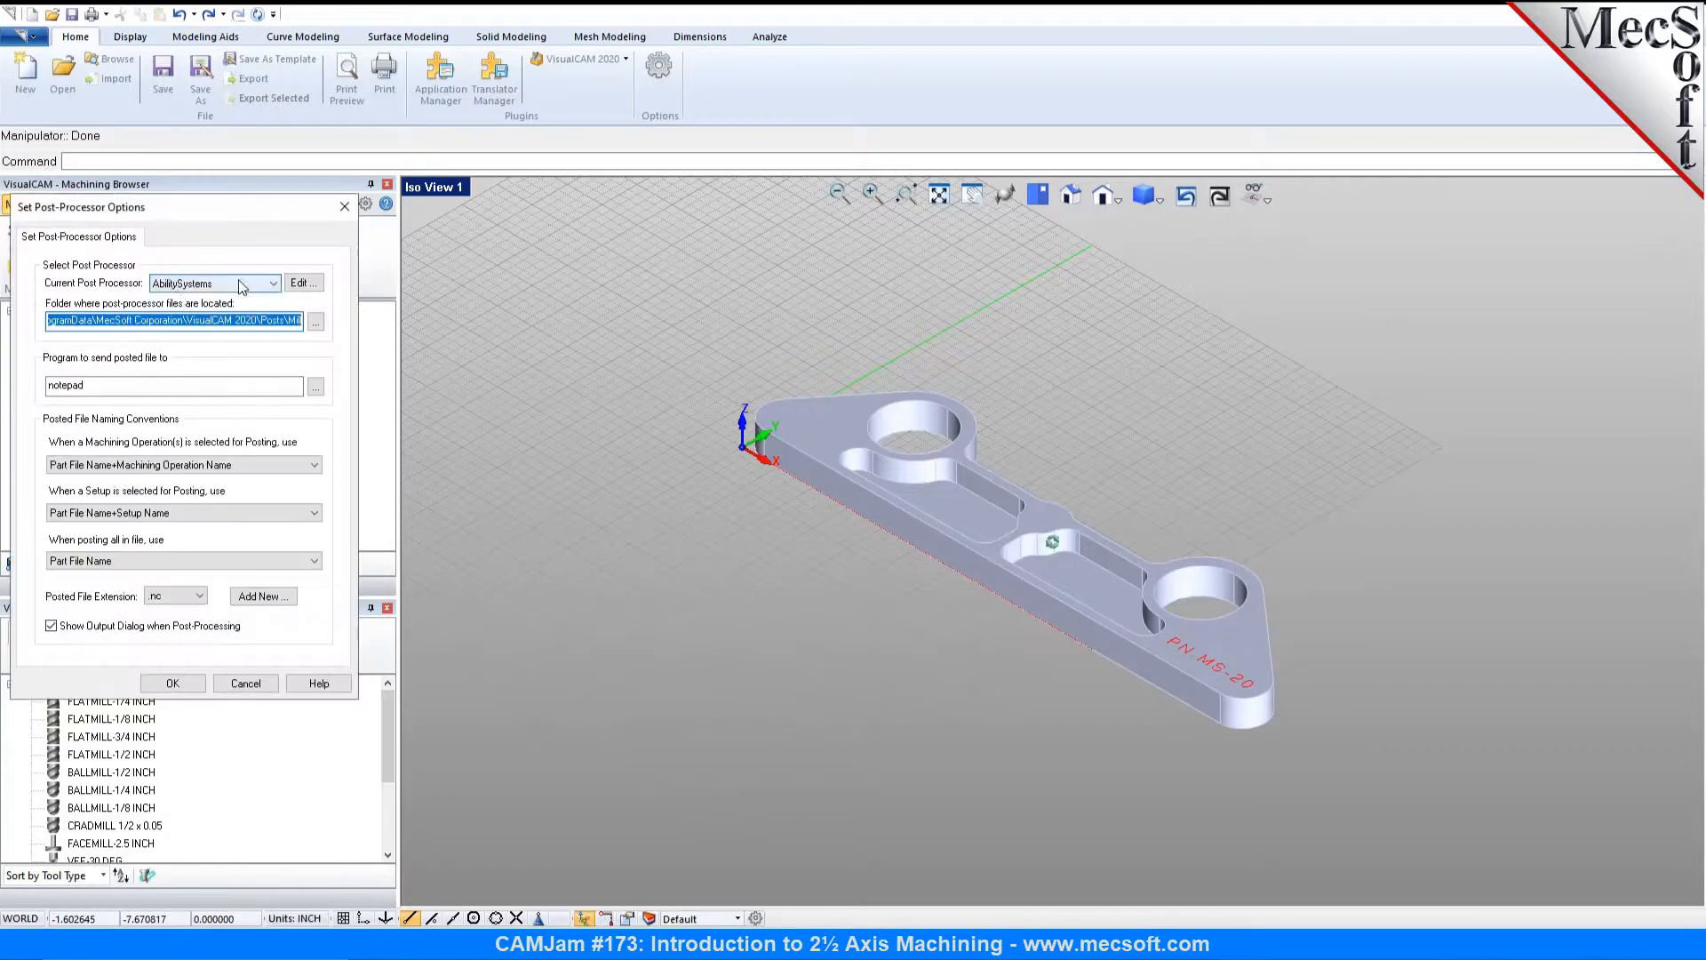
left_click(244, 285)
left_click_drag(273, 320, 273, 402)
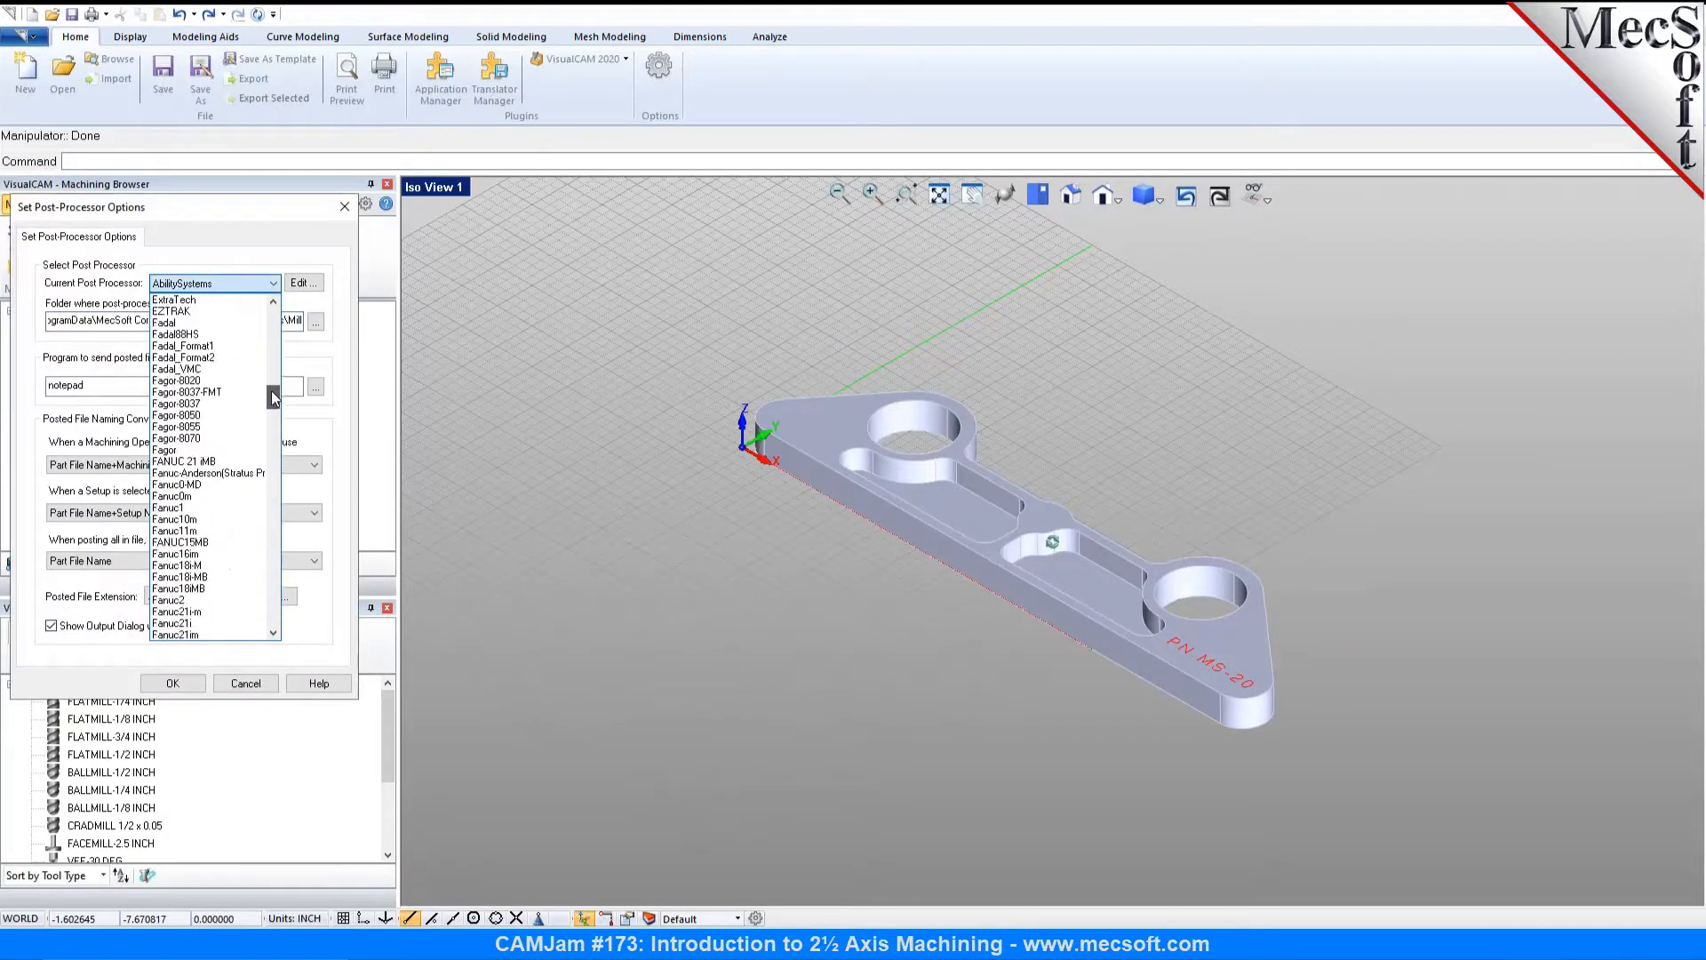
left_click(191, 493)
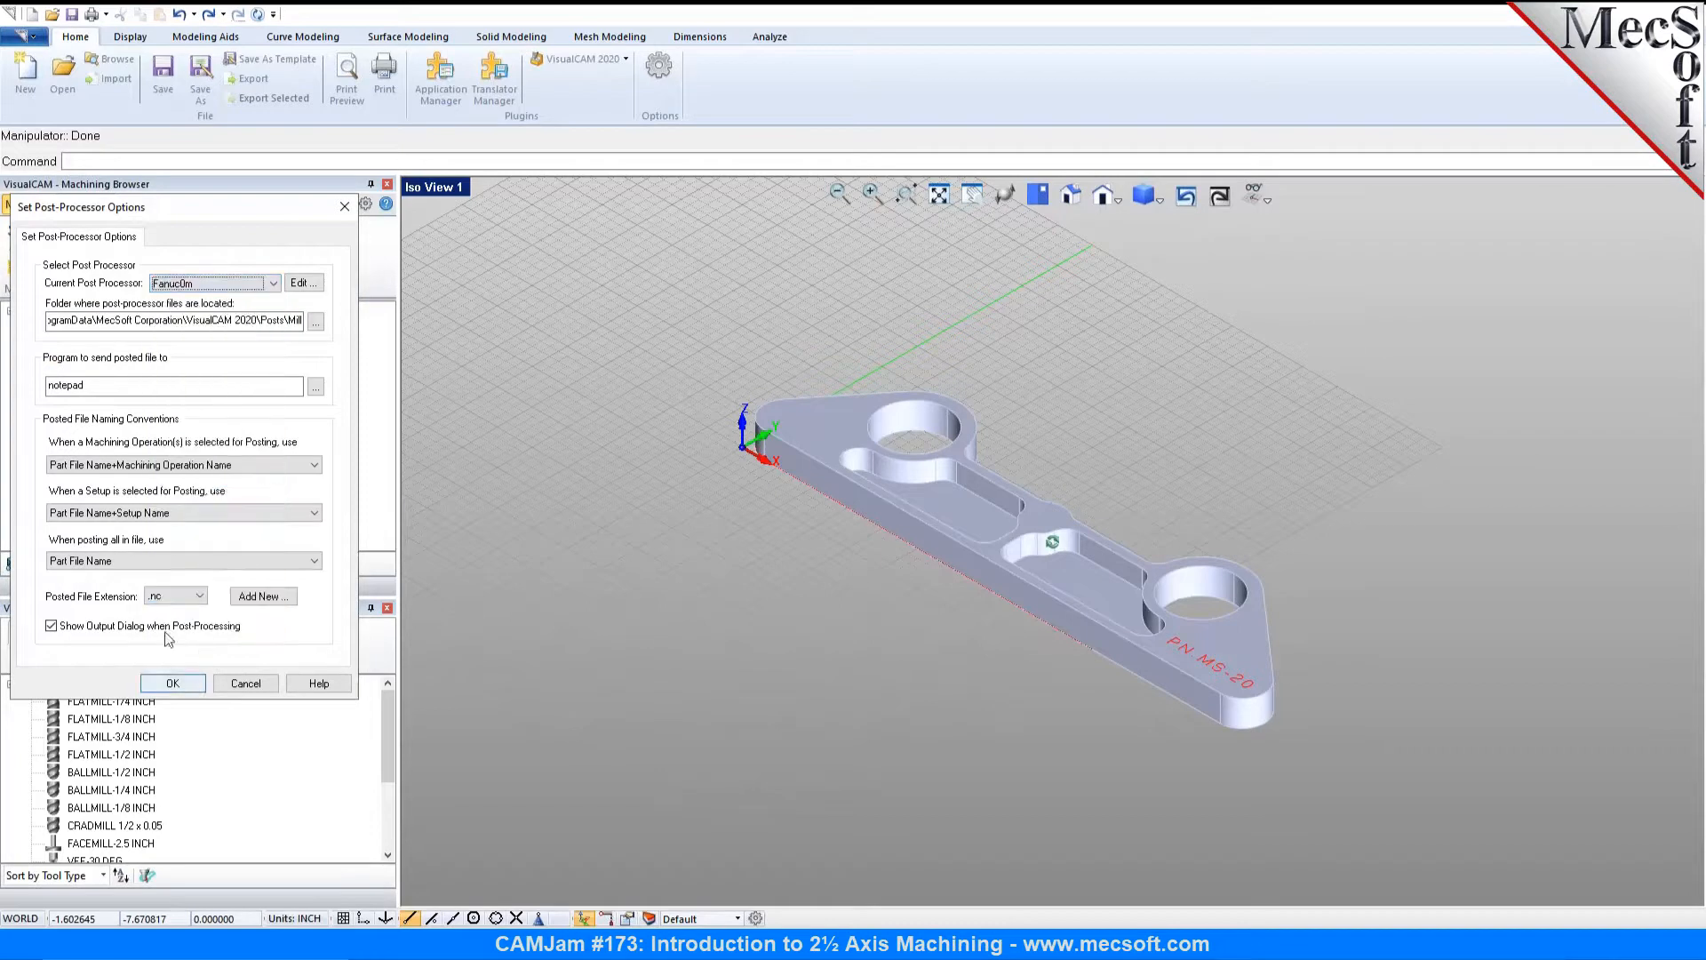
left_click(172, 684)
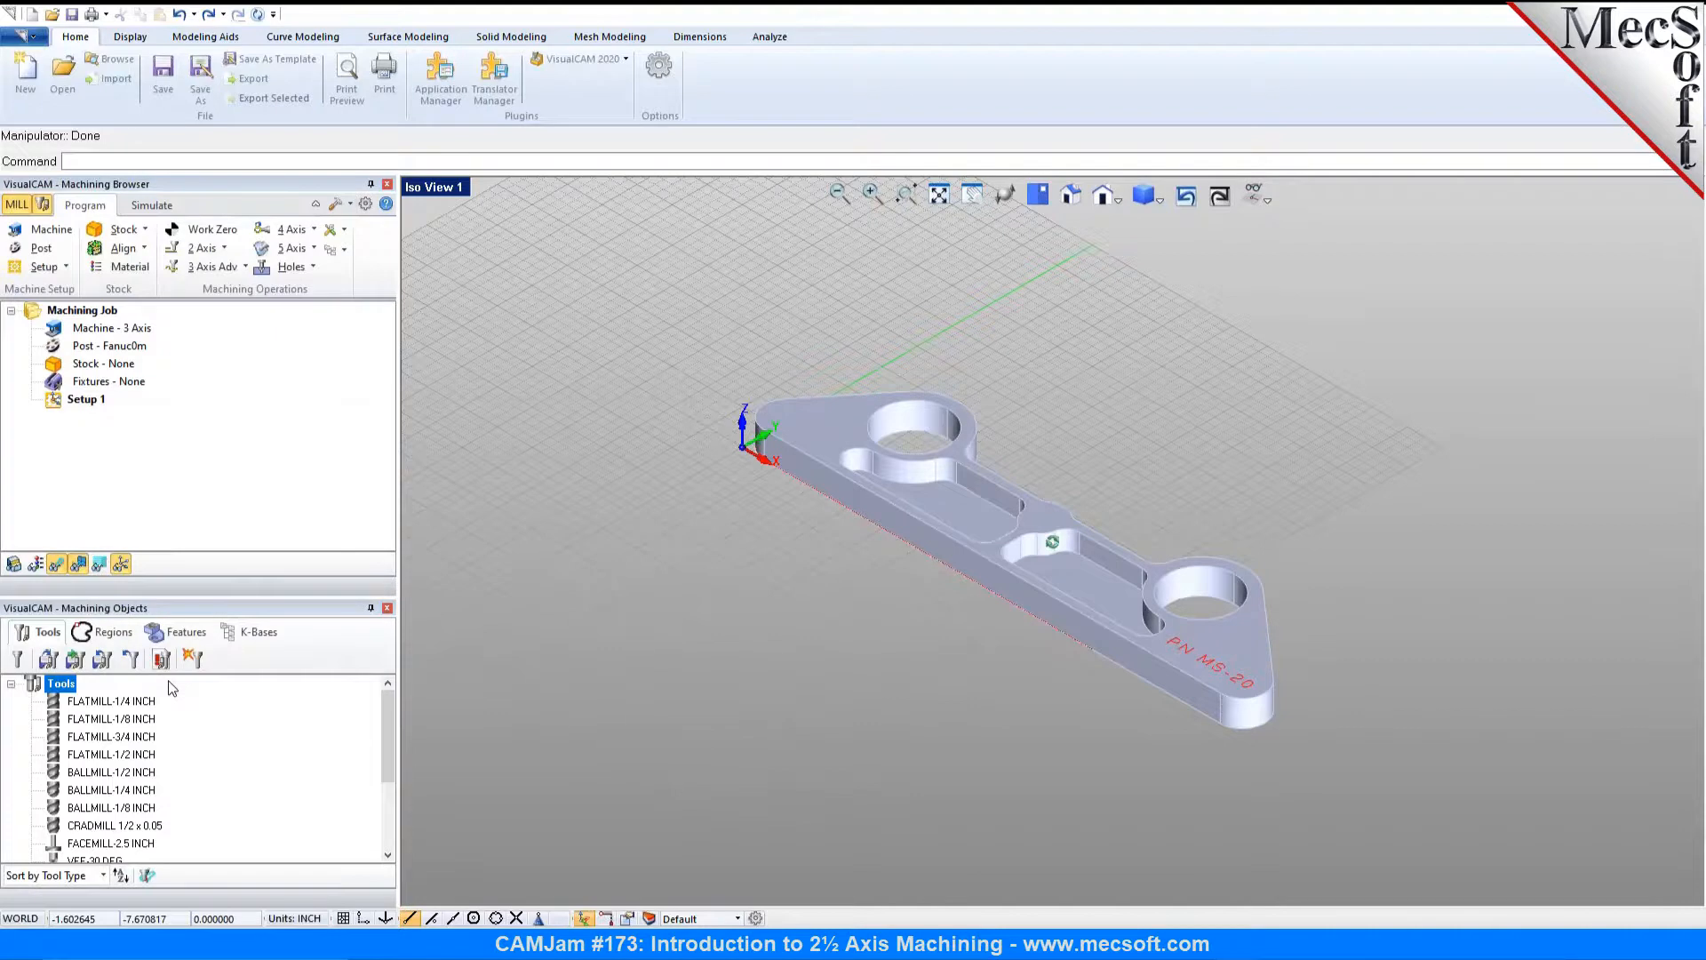
Step: Create a box stock 15 inches long, 3.5 inches wide and 0.75 inch high, and show the stock around the part
left_click(144, 229)
left_click(145, 252)
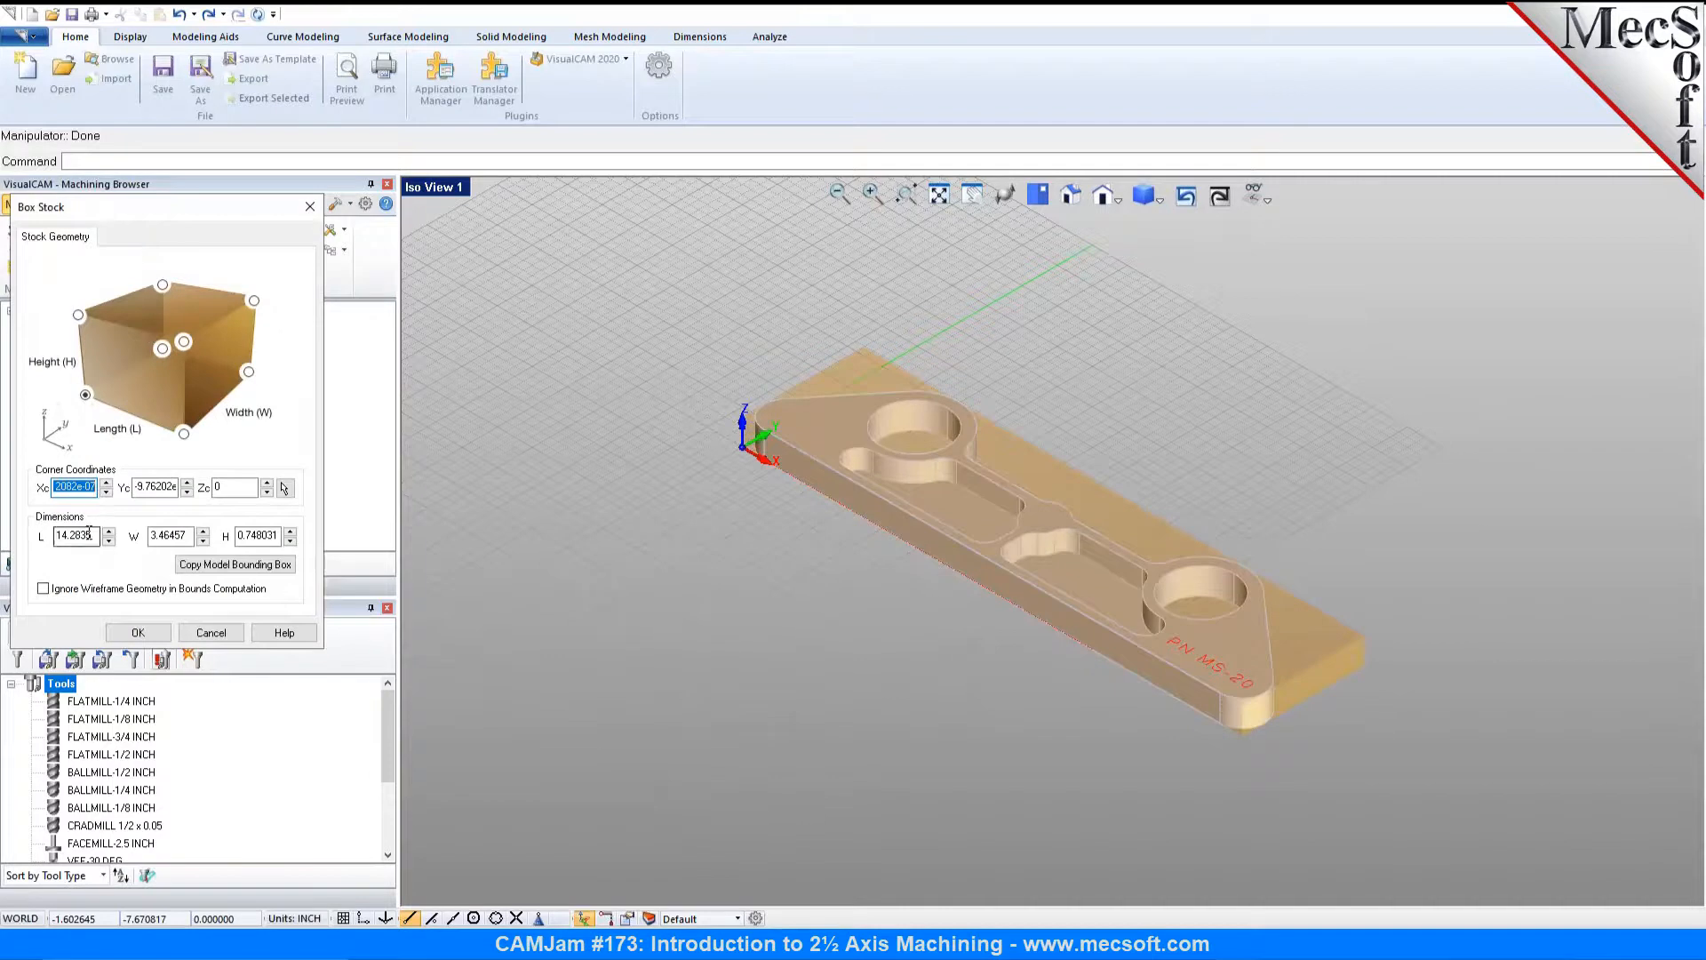
double_click(50, 535)
type("15")
double_click(173, 534)
type("3.5")
key("Tab")
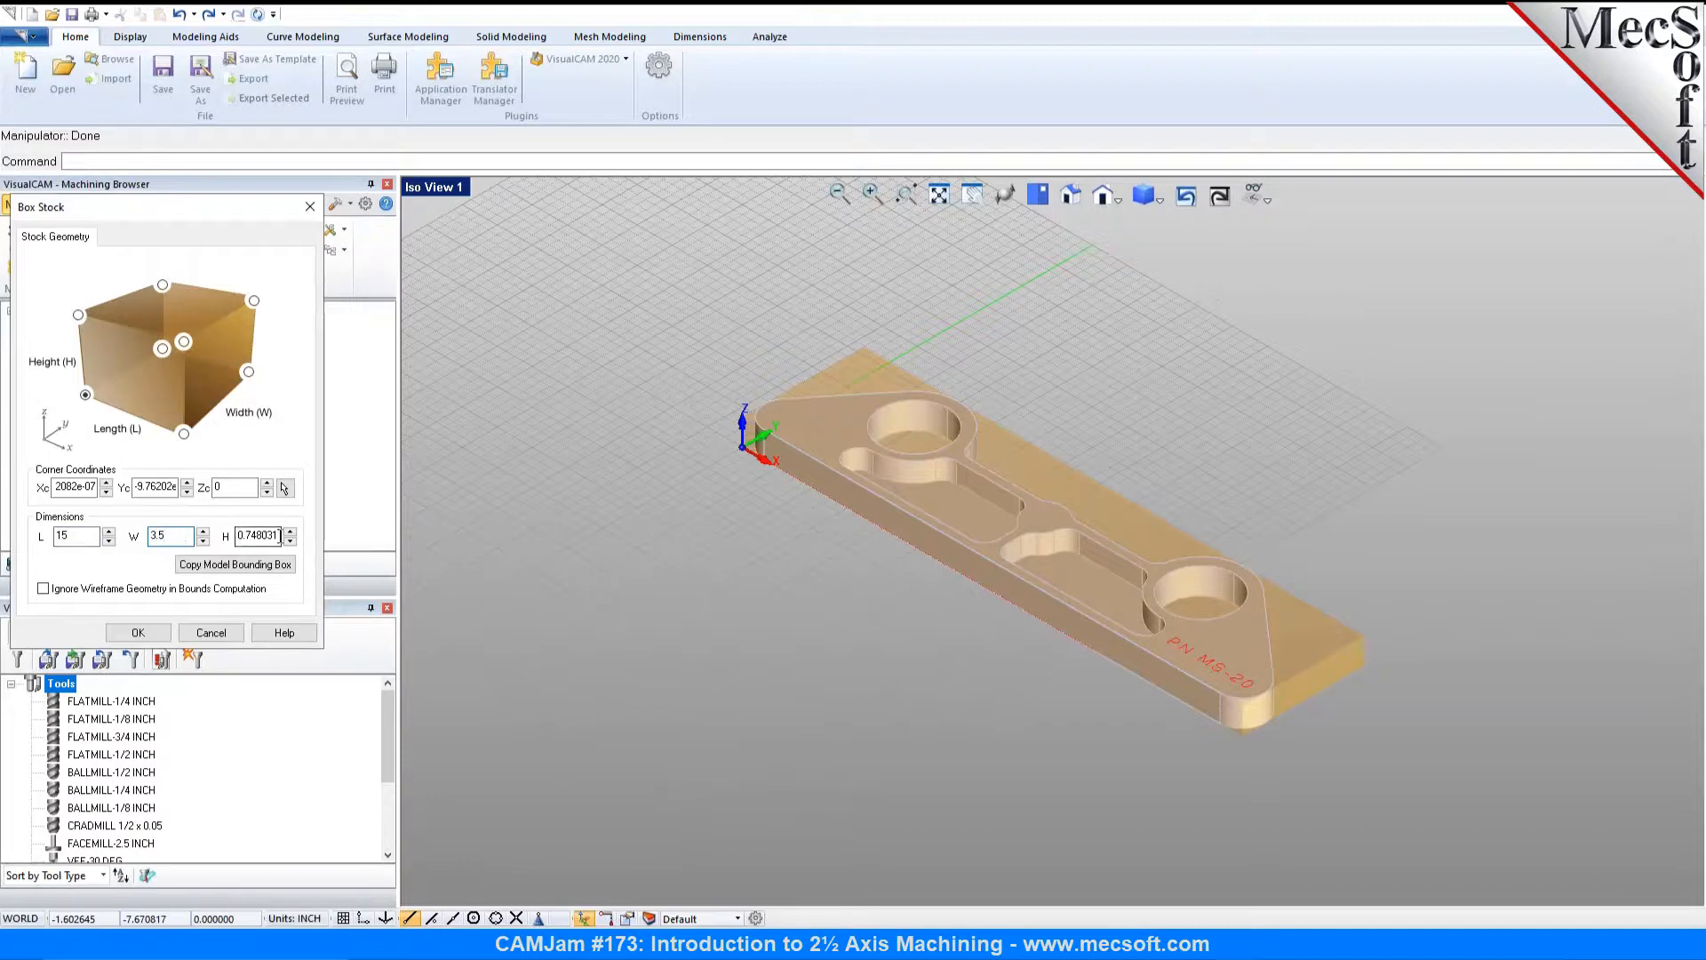
type("3/4")
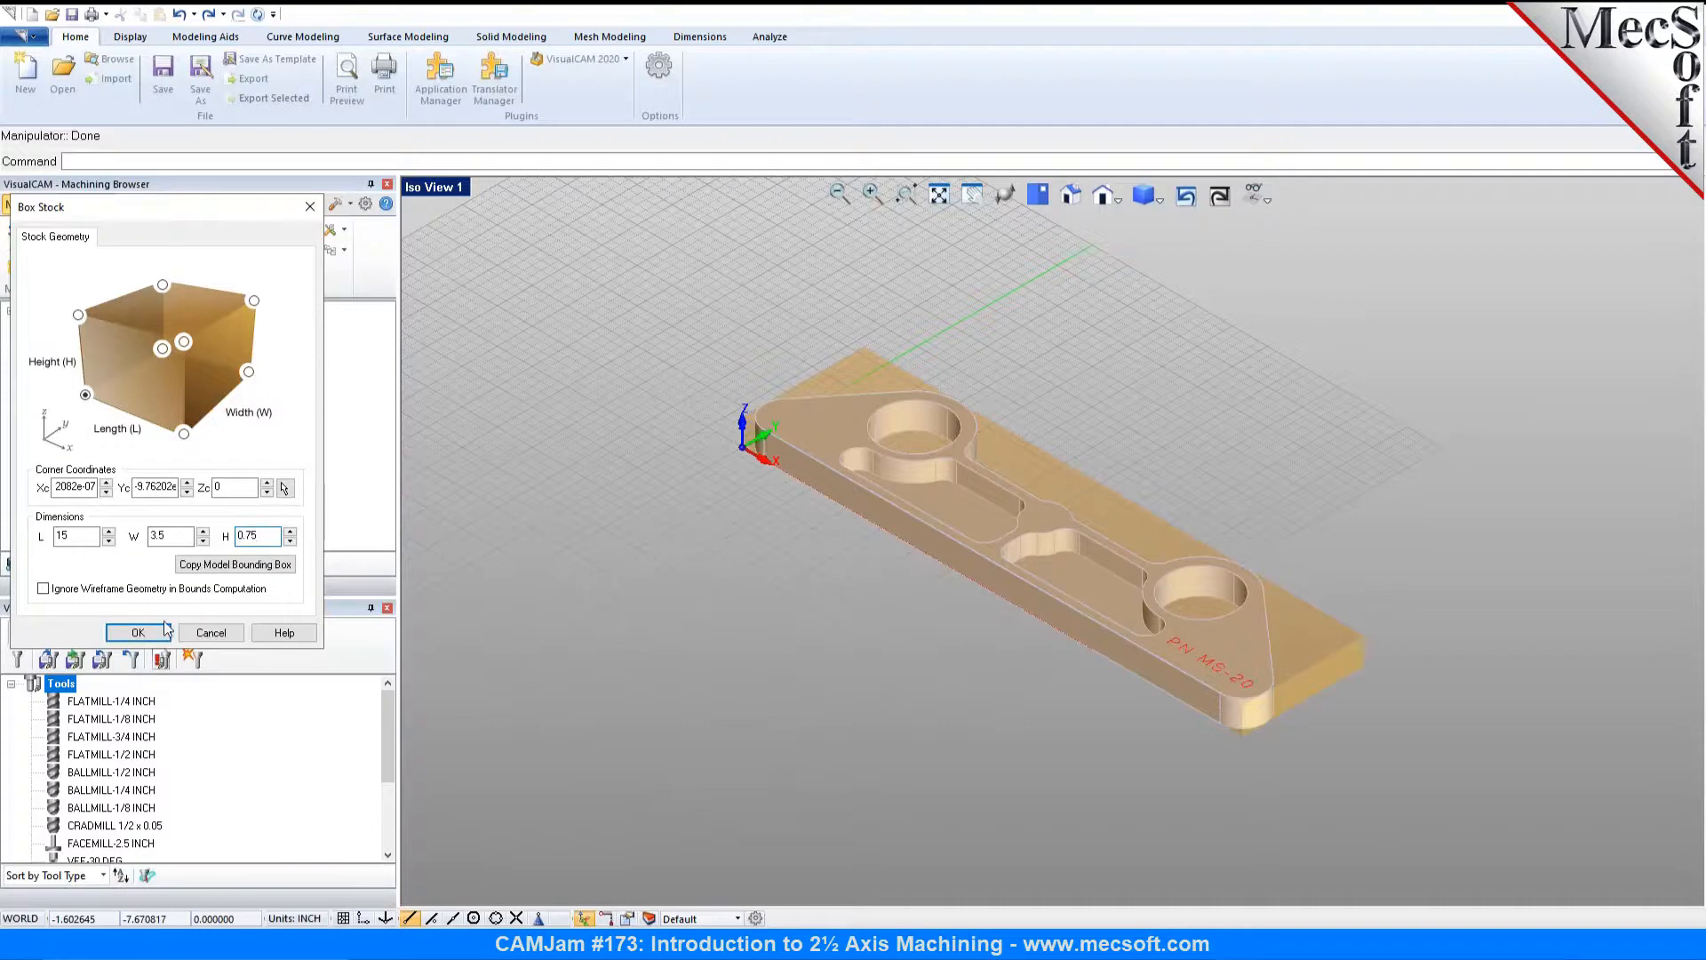
left_click(138, 632)
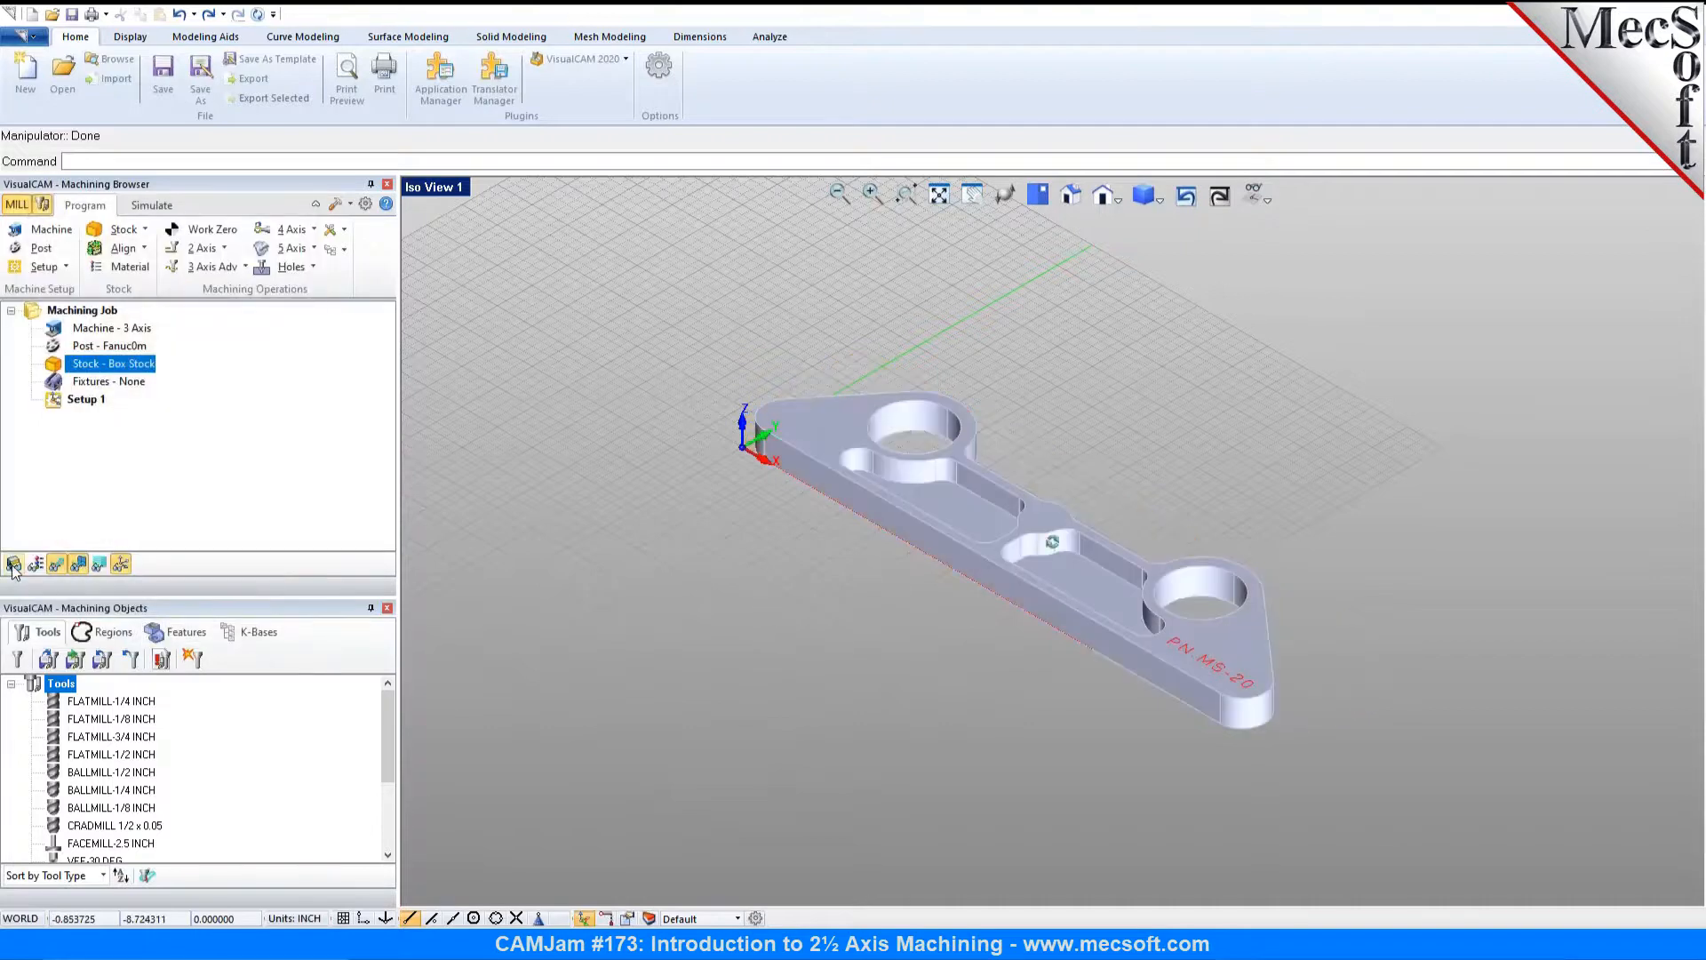
left_click(14, 565)
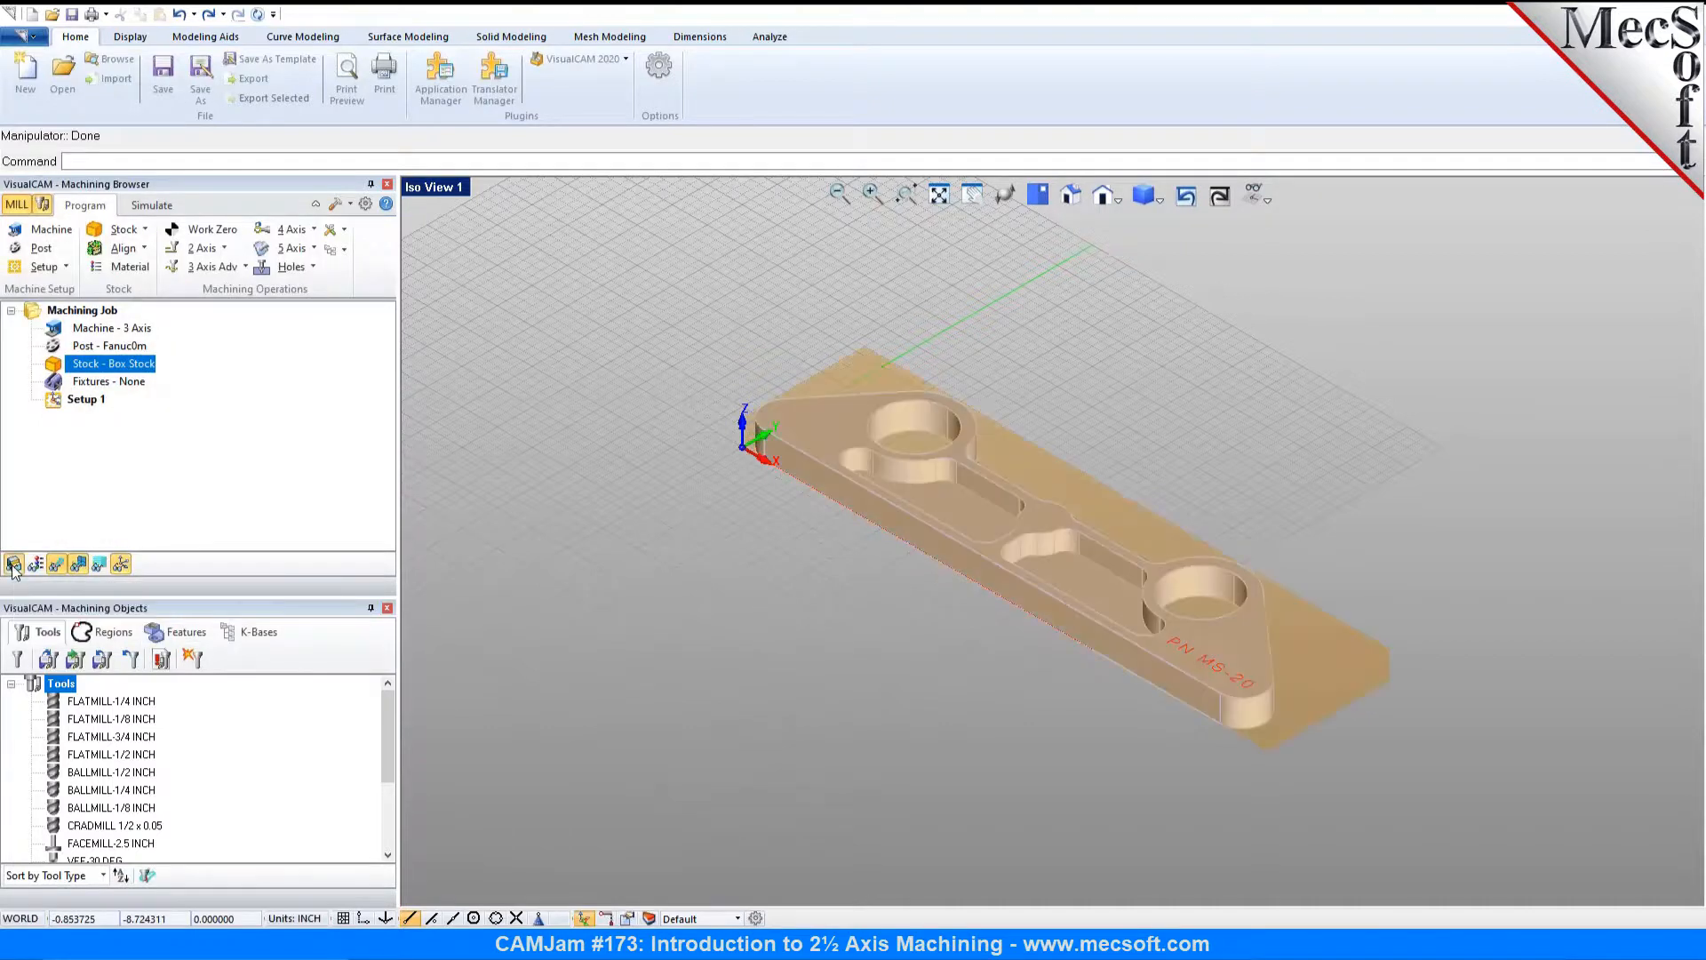
Step: Align the stock to the part with Bottom Z alignment and Center XY alignment, checking the fit in the Front and Top views
left_click(1038, 194)
scroll(1271, 468, "up", 4)
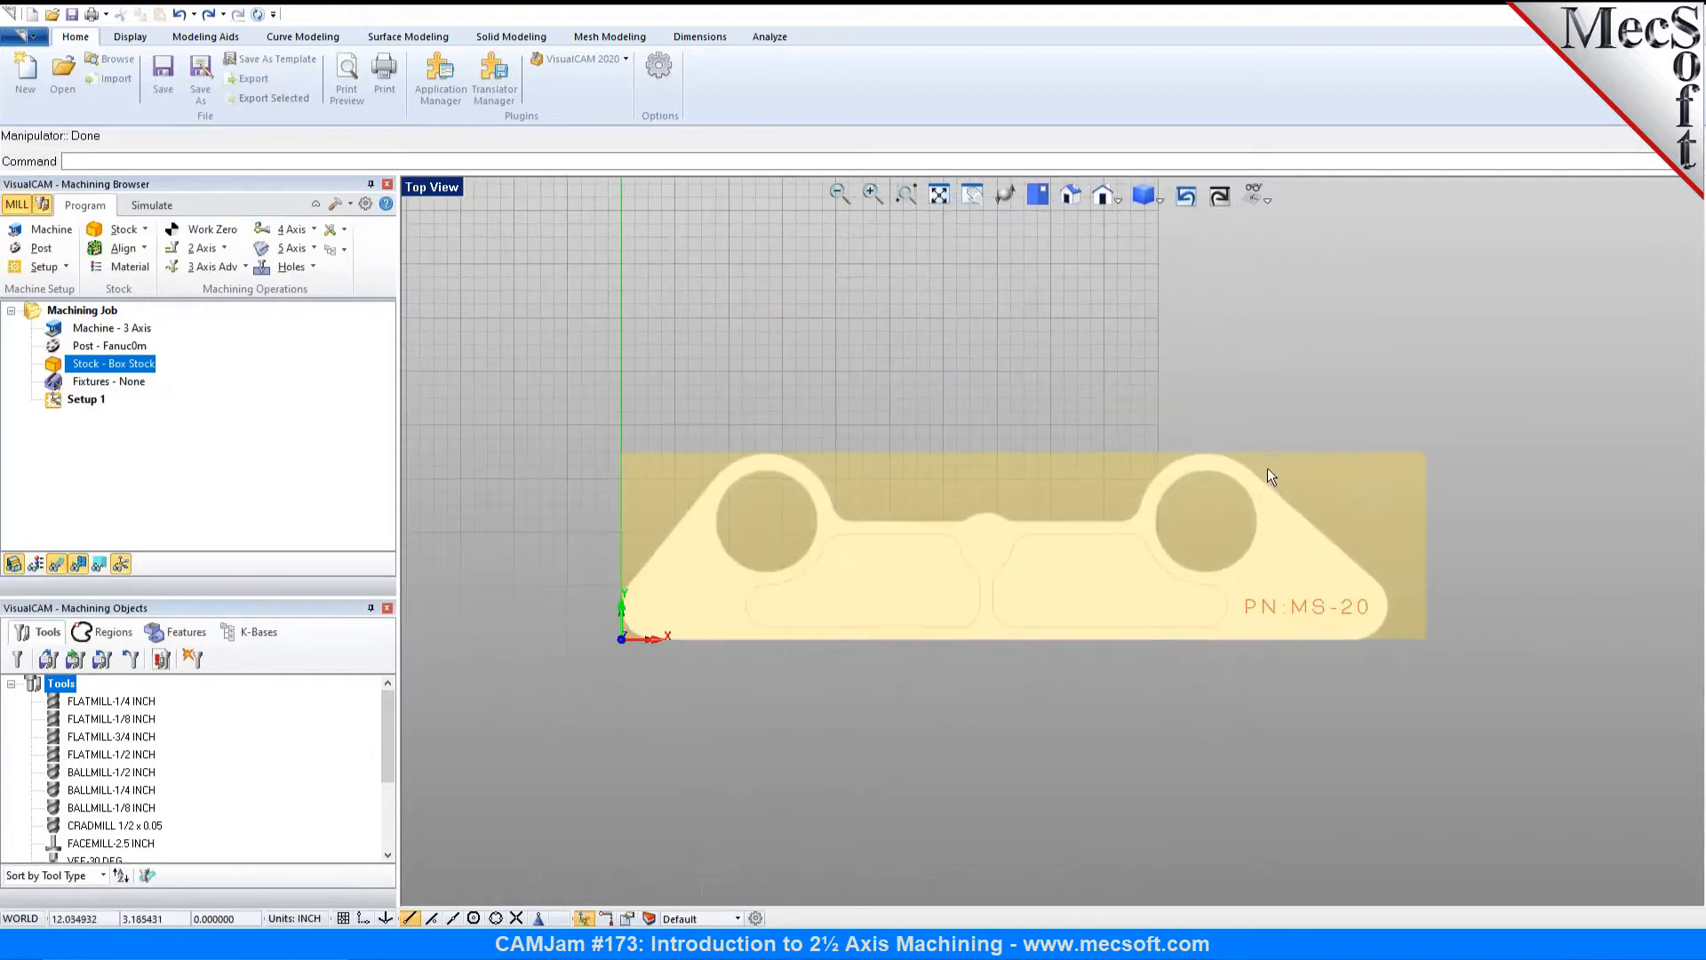
left_click(116, 250)
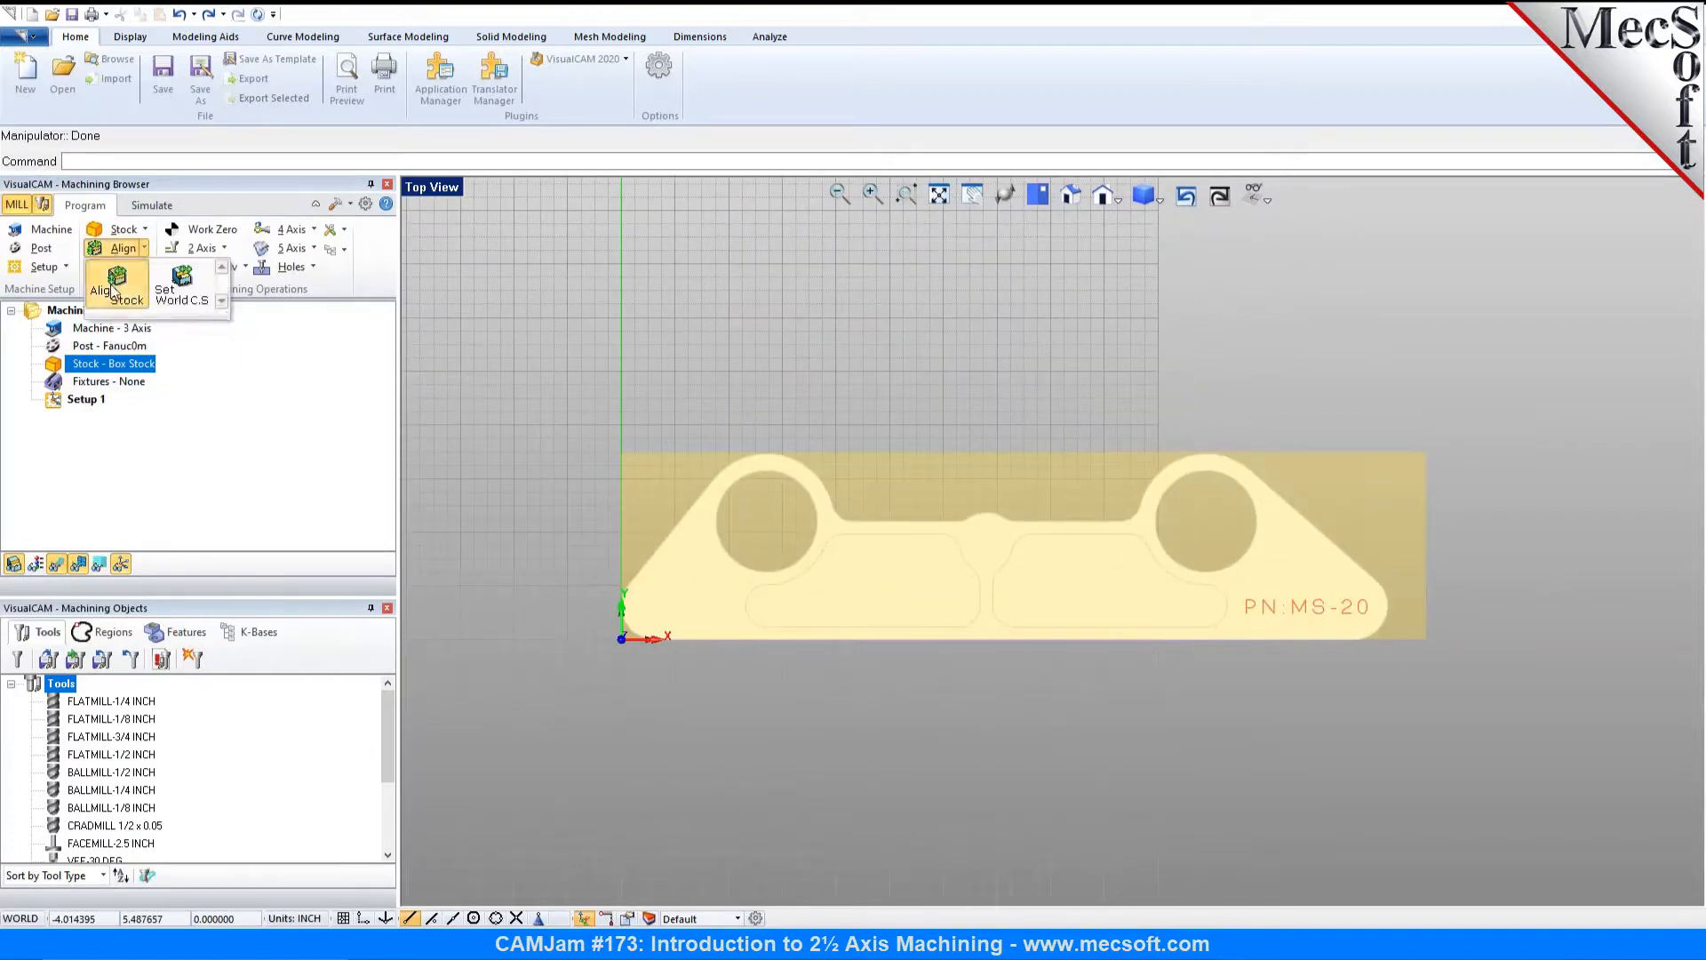
left_click(112, 286)
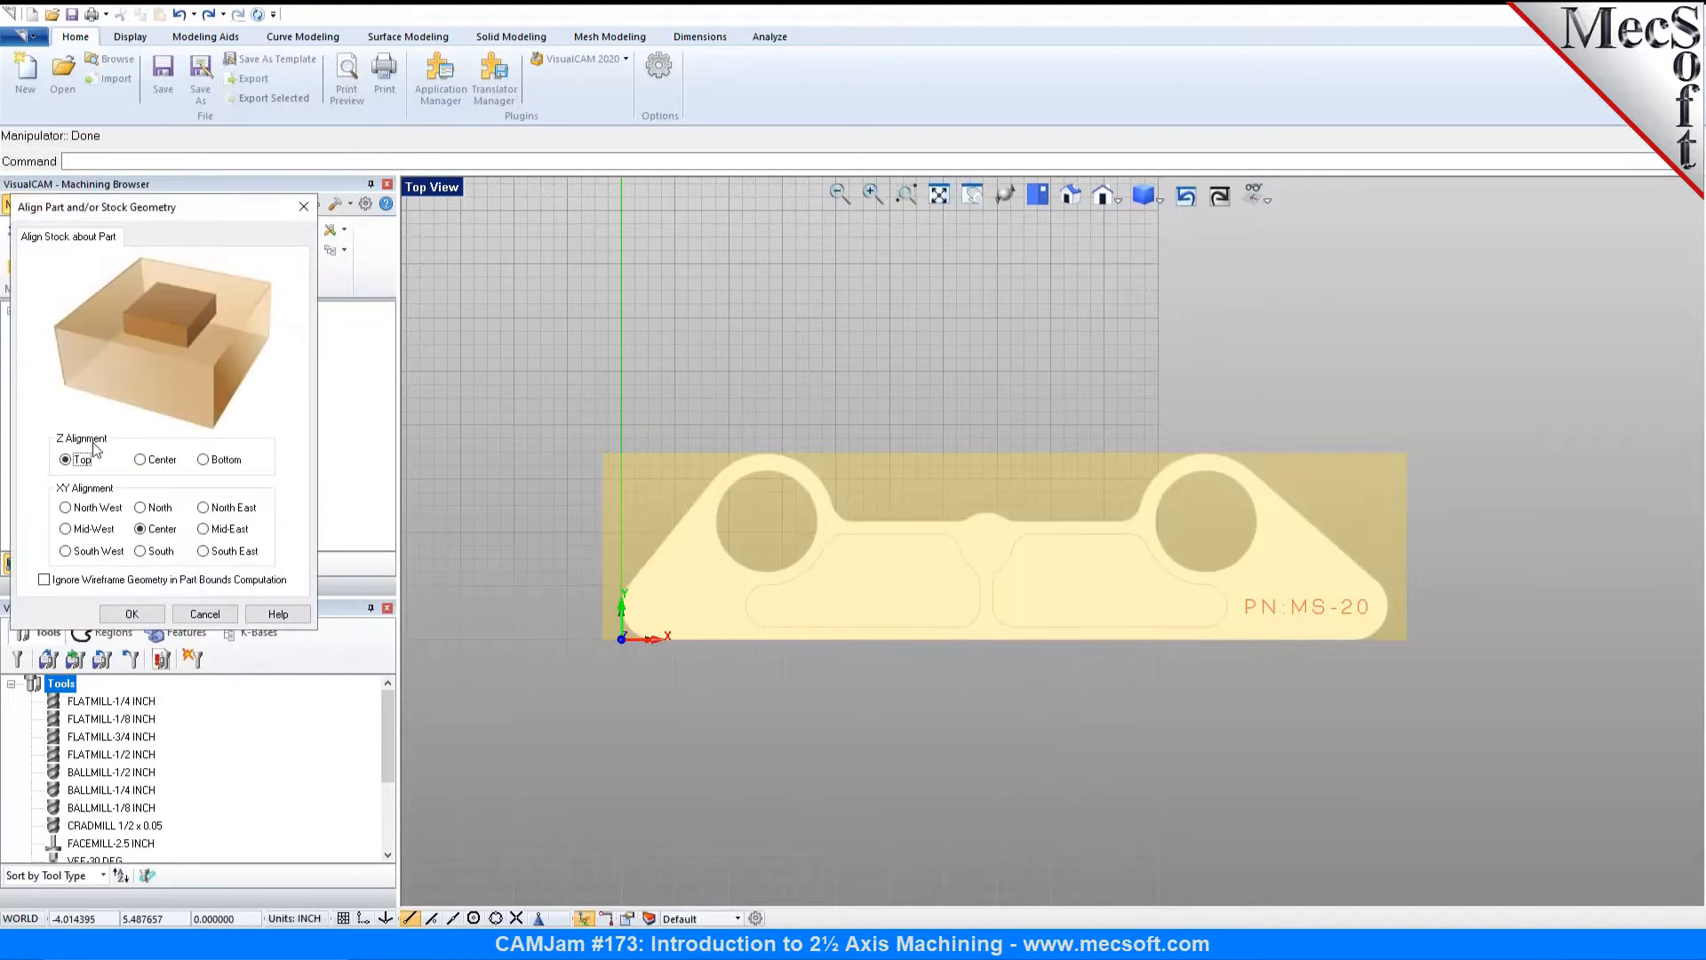
left_click(204, 460)
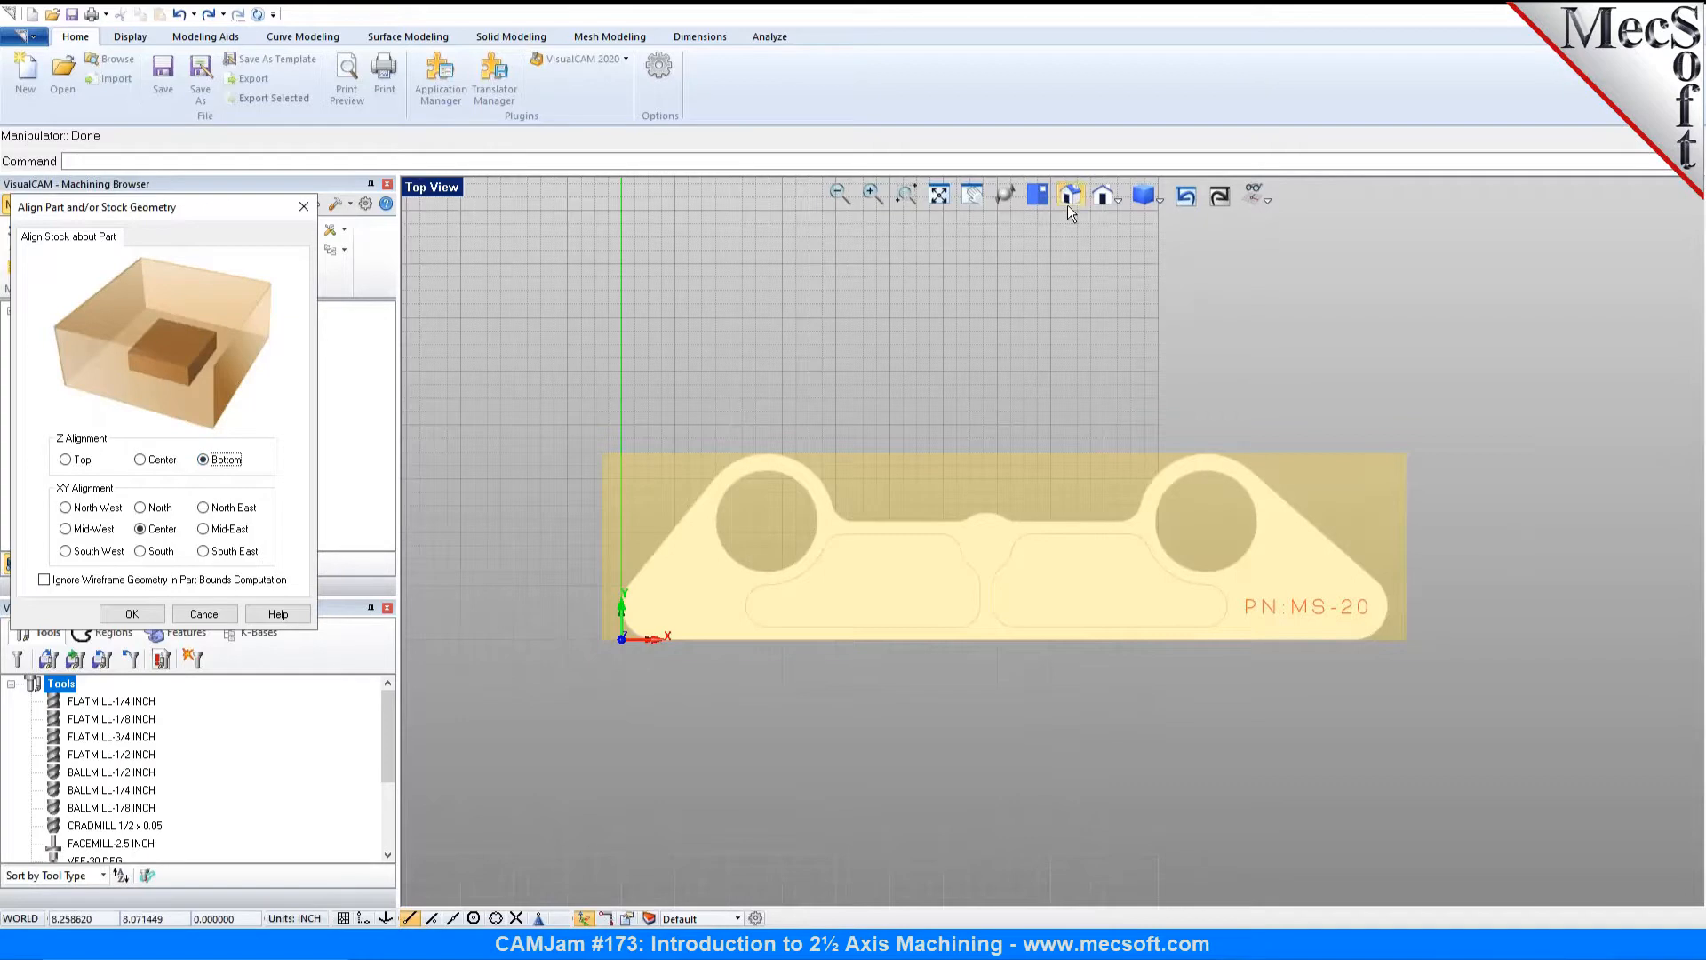
left_click(1113, 199)
left_click(1112, 246)
scroll(1127, 548, "up", 10)
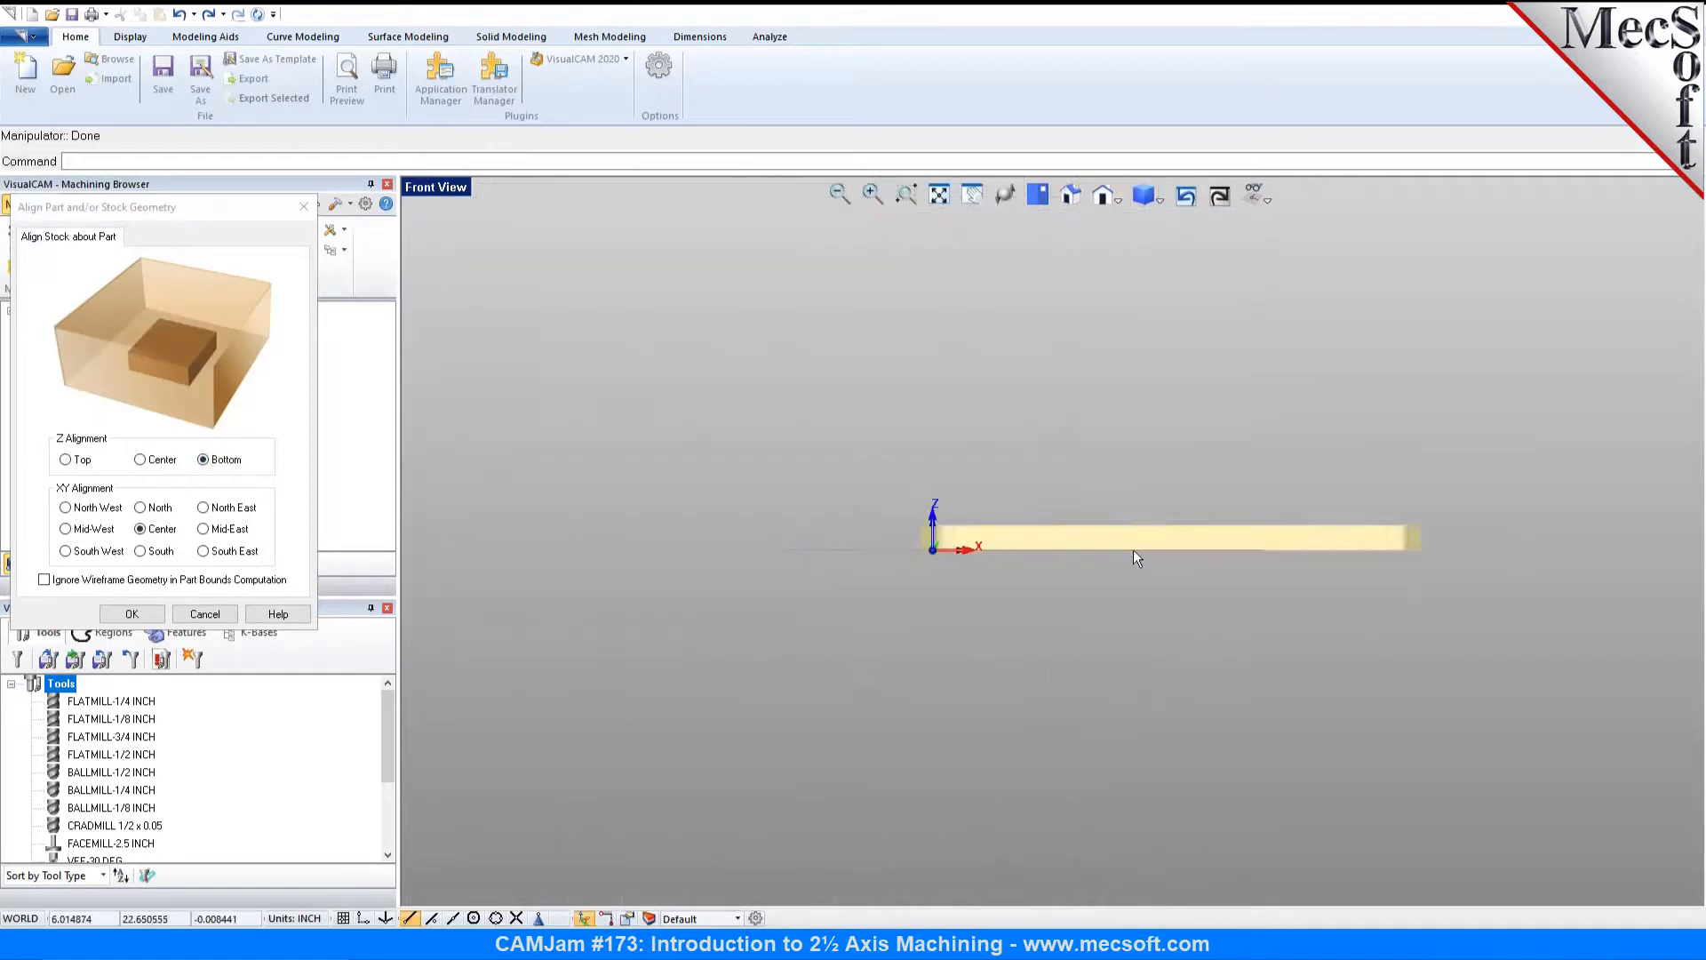
scroll(1093, 462, "down", 2)
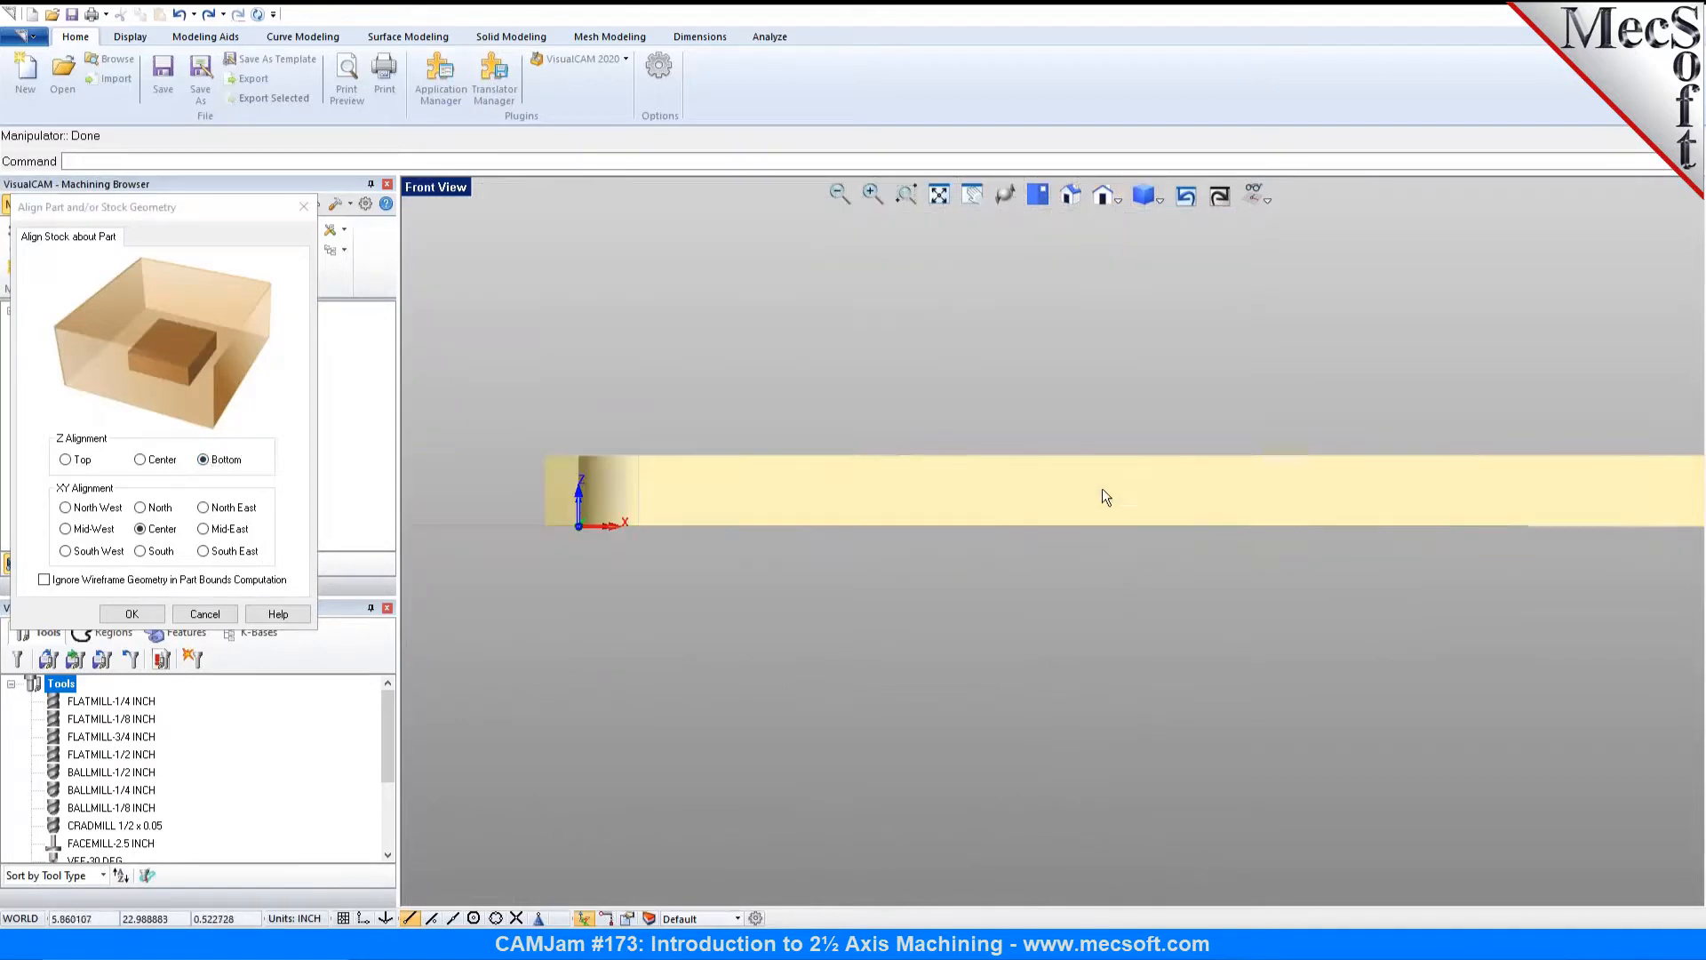
left_click(1028, 199)
scroll(1214, 513, "up", 3)
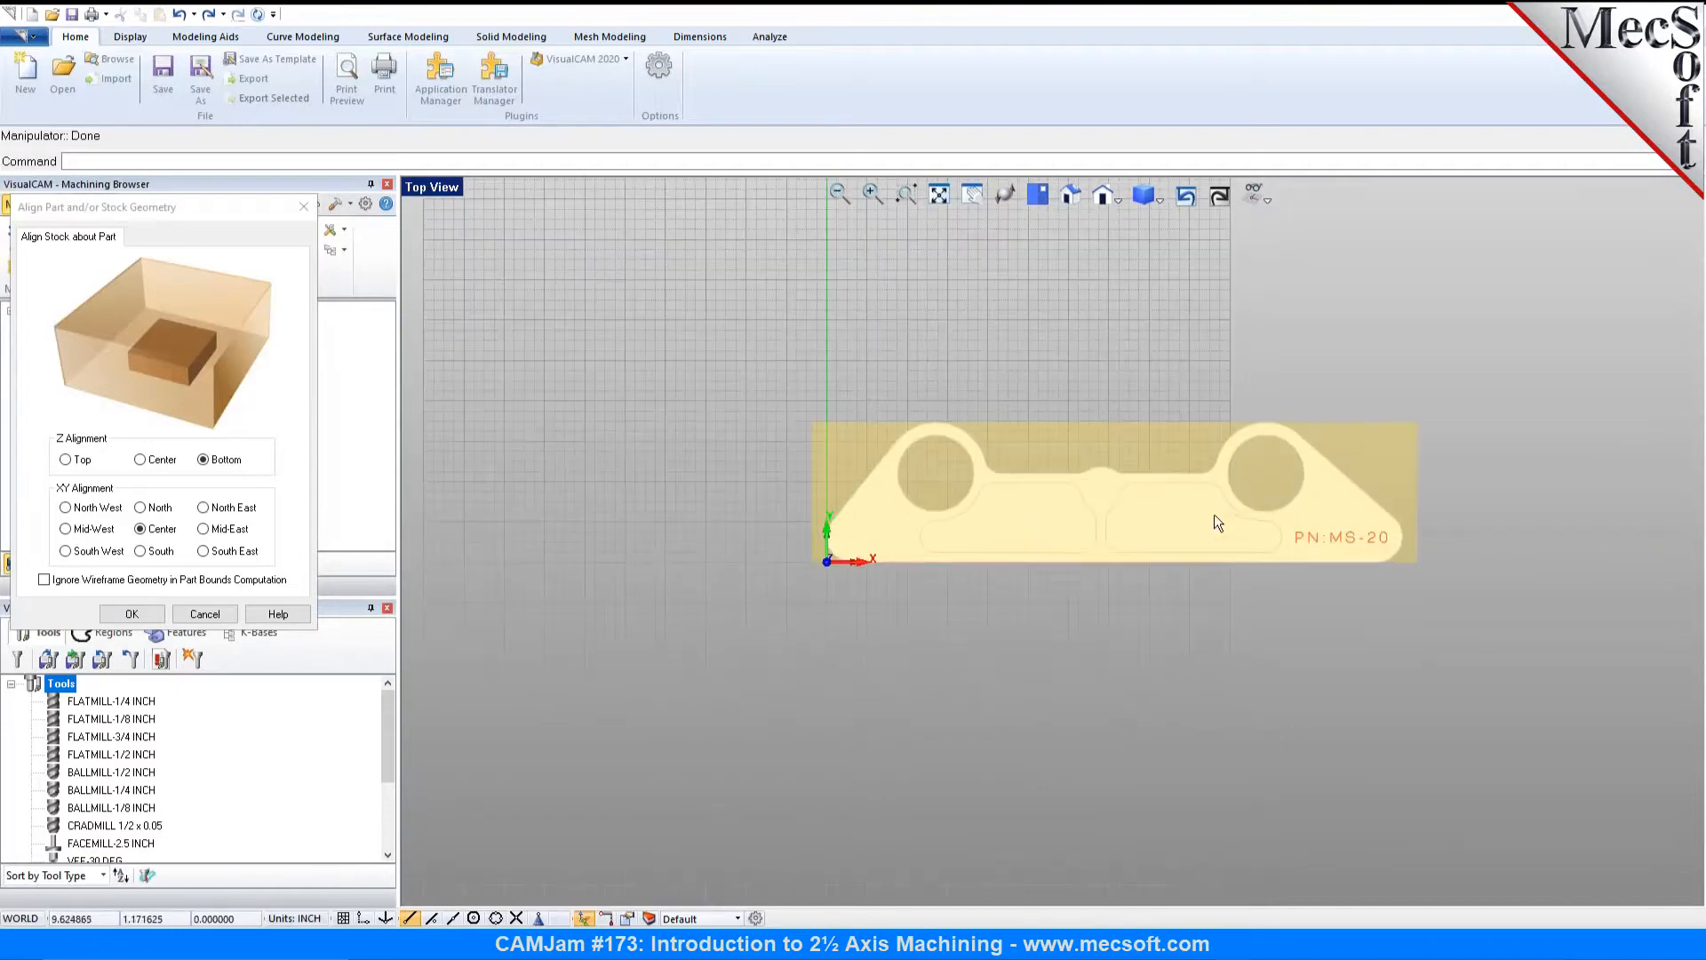
left_click(153, 530)
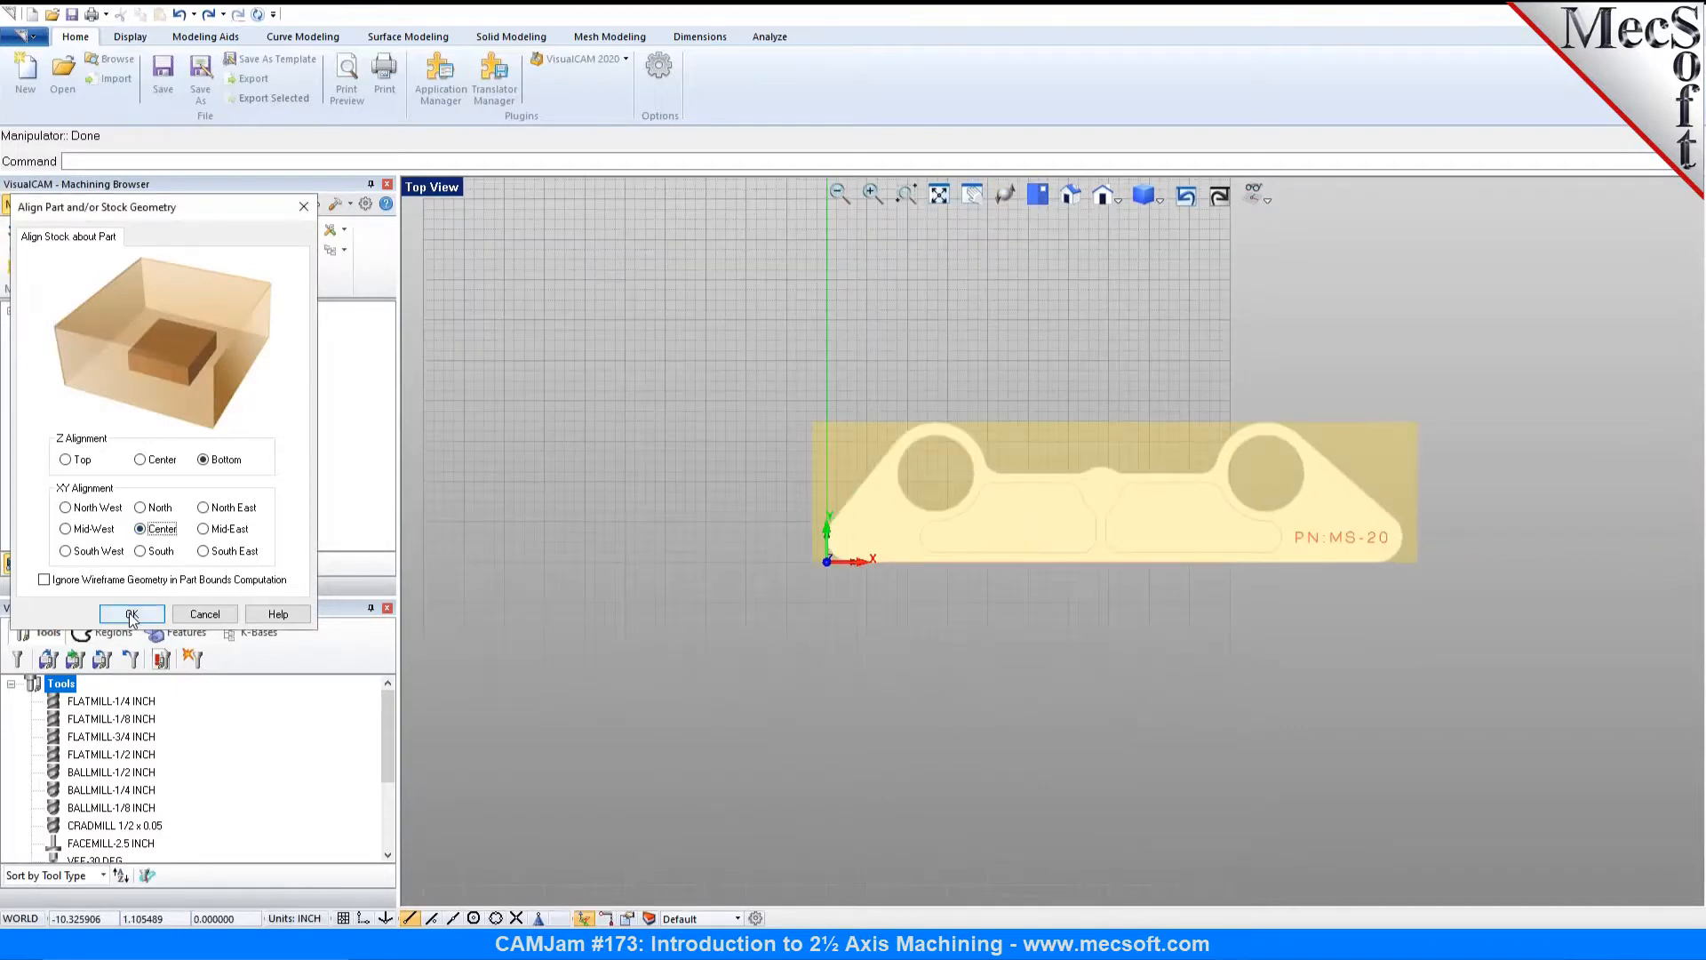
left_click(132, 614)
Step: Set the world coordinate system origin to the stock box's south west corner at the highest Z and fit the Iso view
scroll(1397, 493, "up", 3)
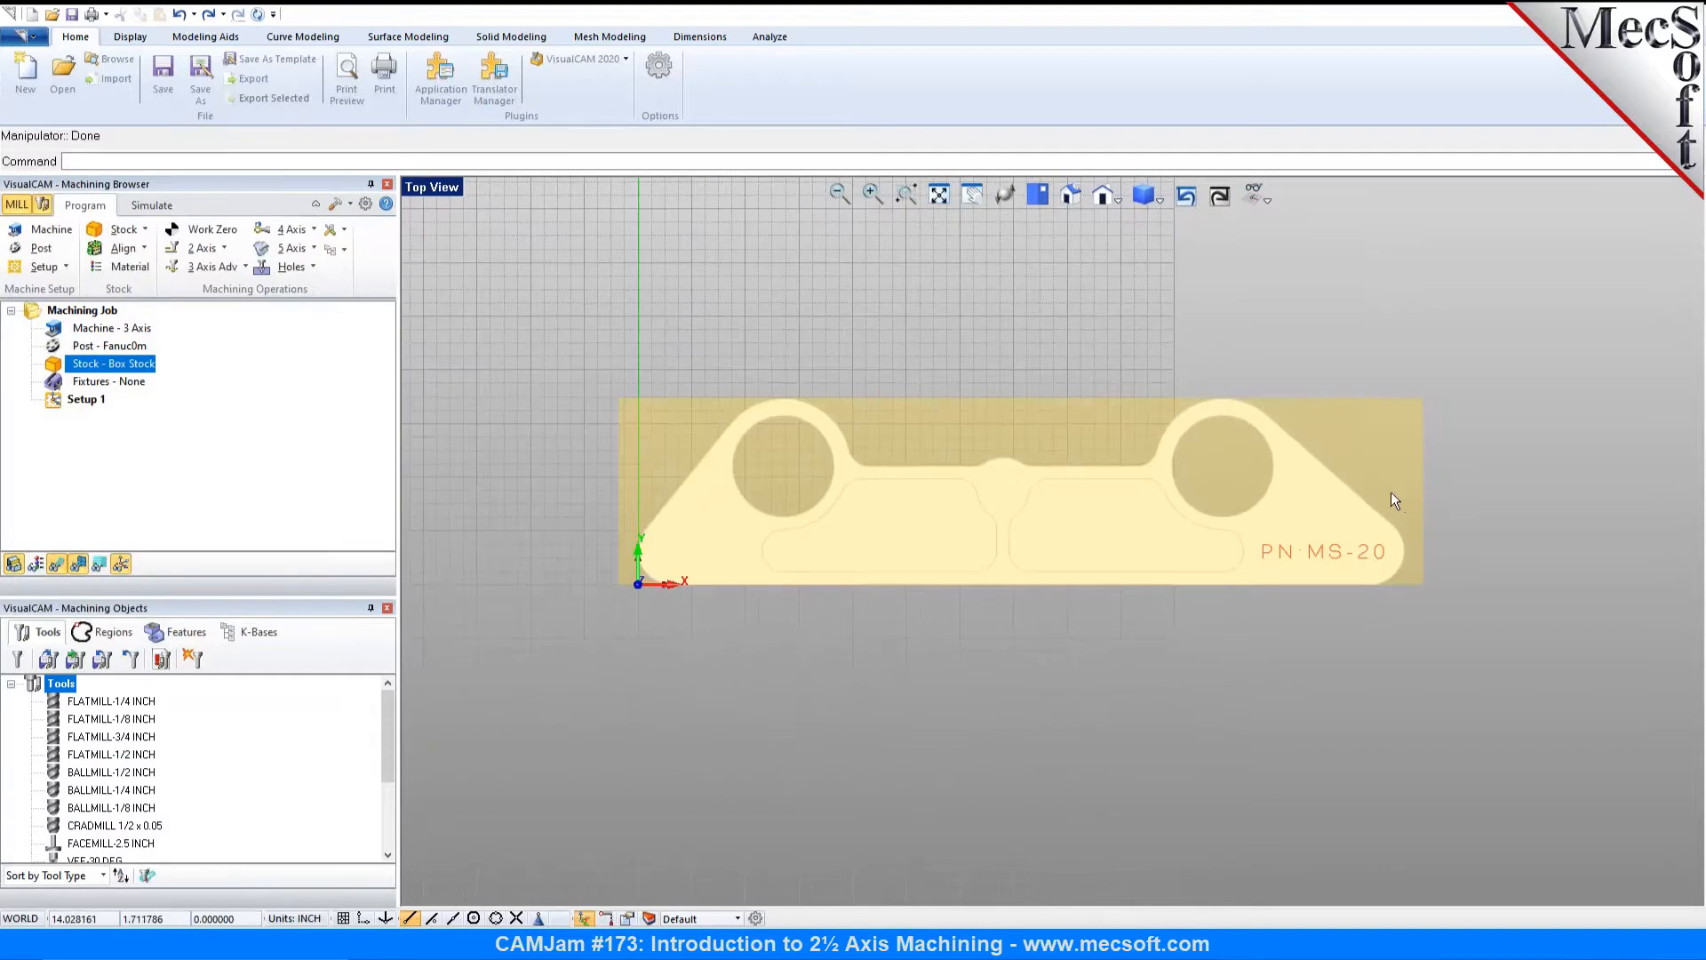
left_click(148, 252)
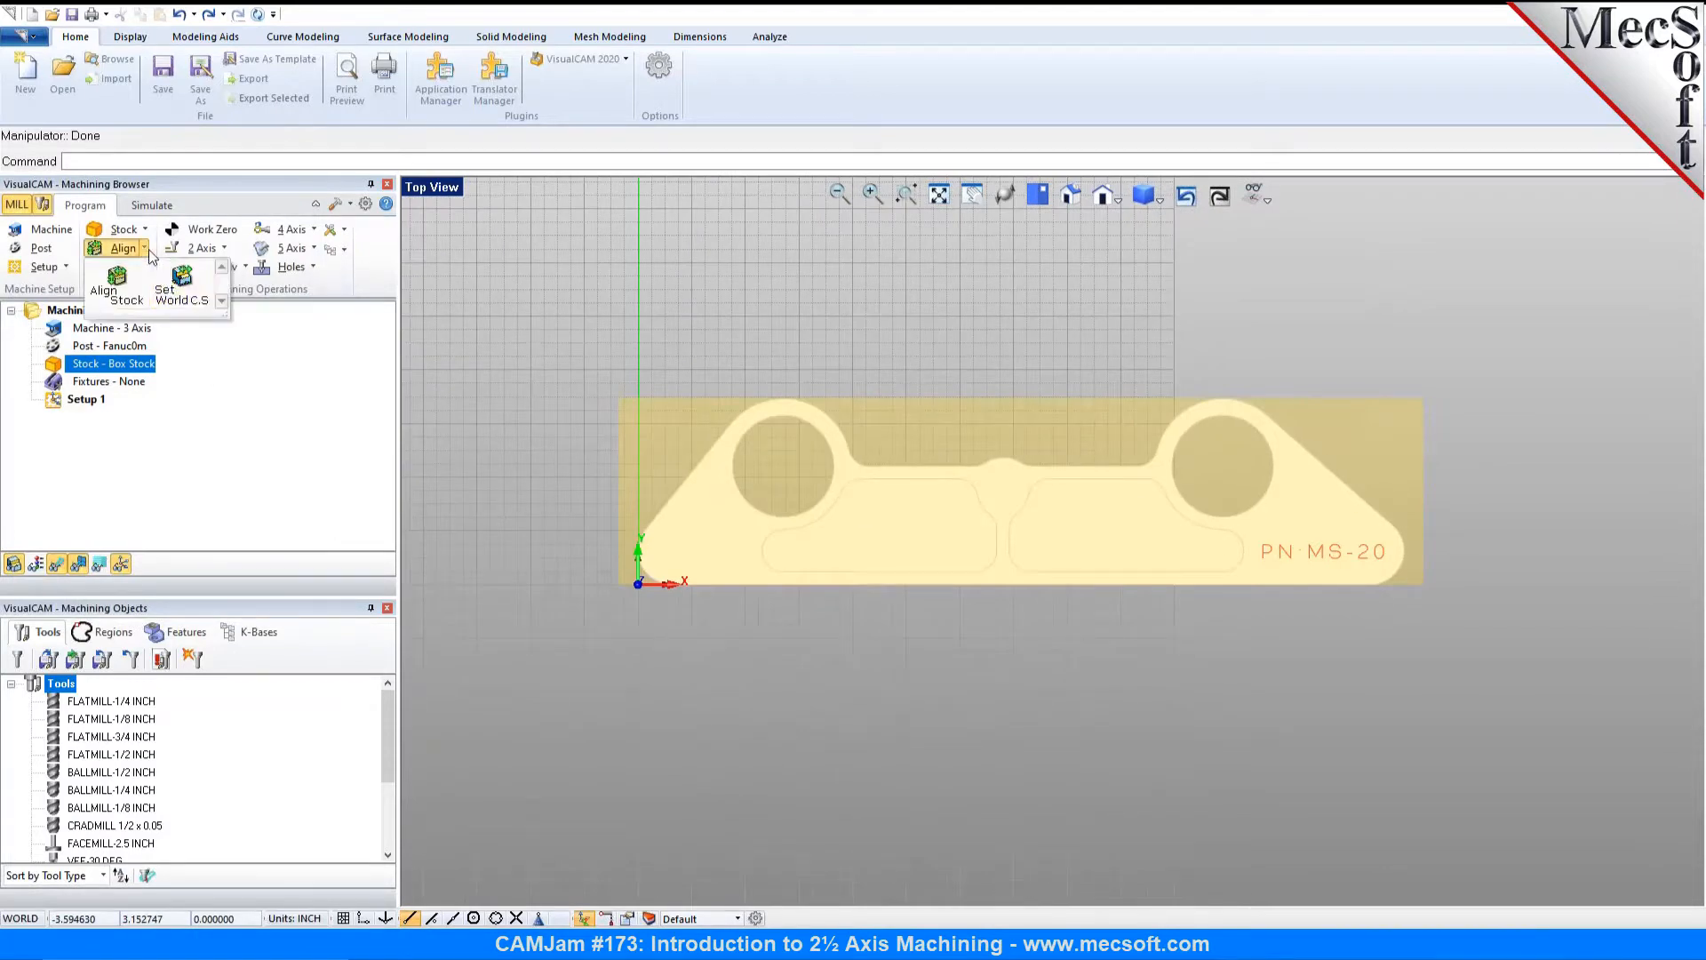
left_click(177, 296)
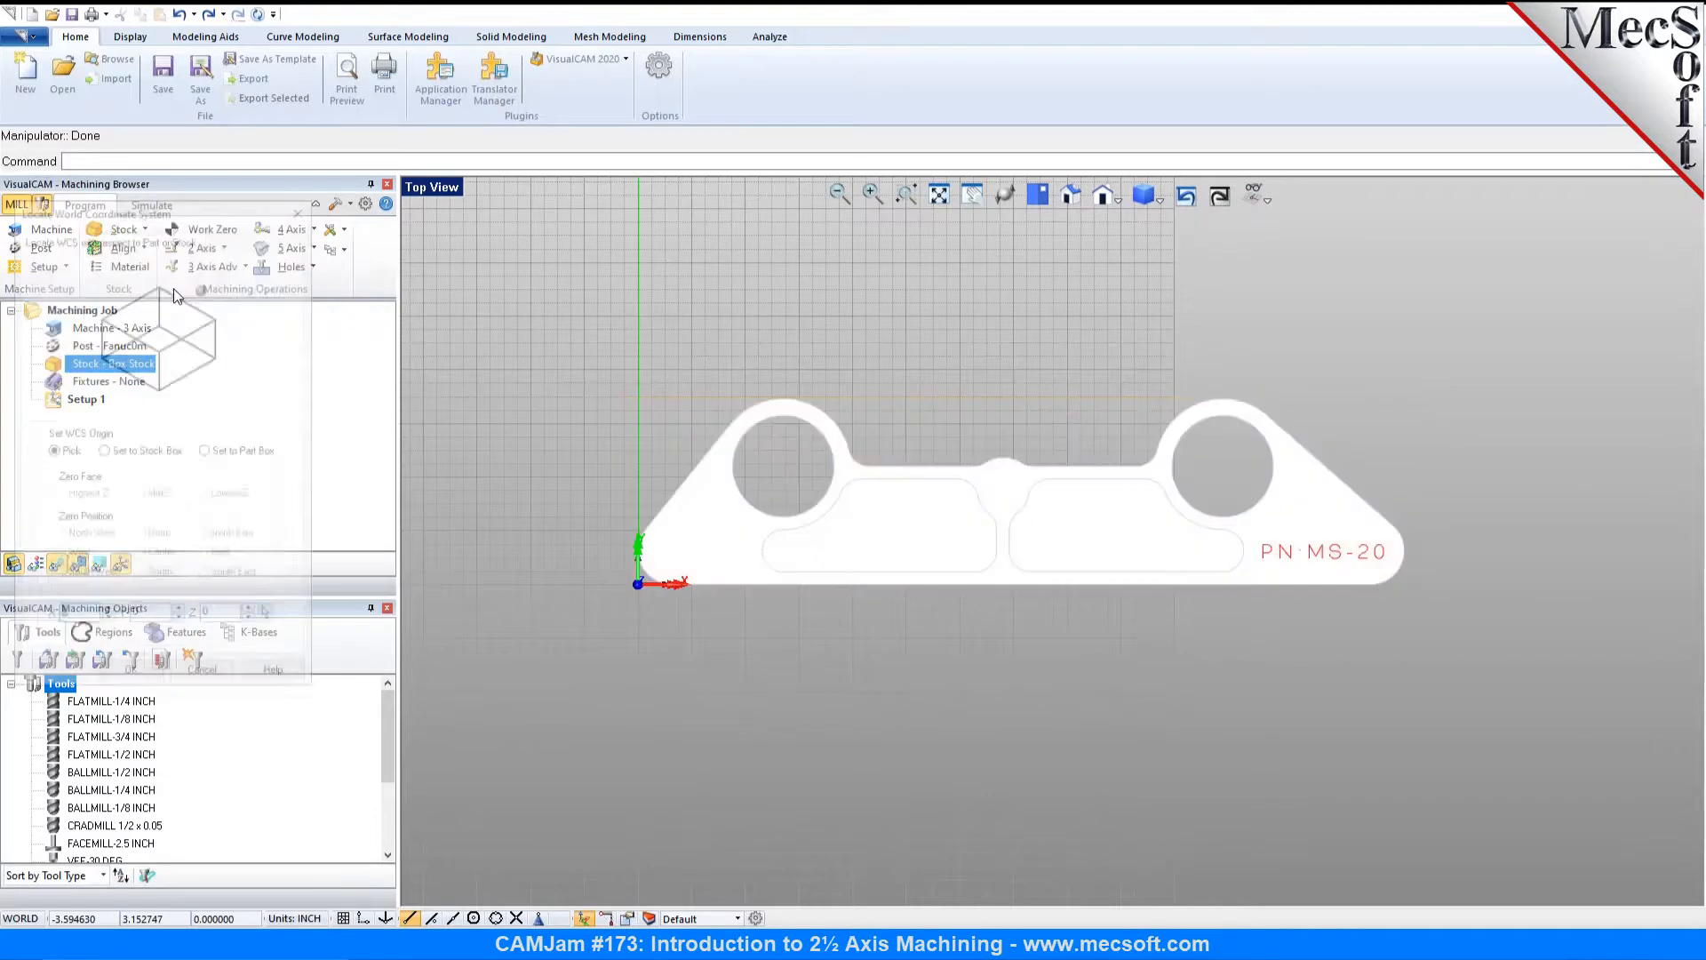
left_click(163, 450)
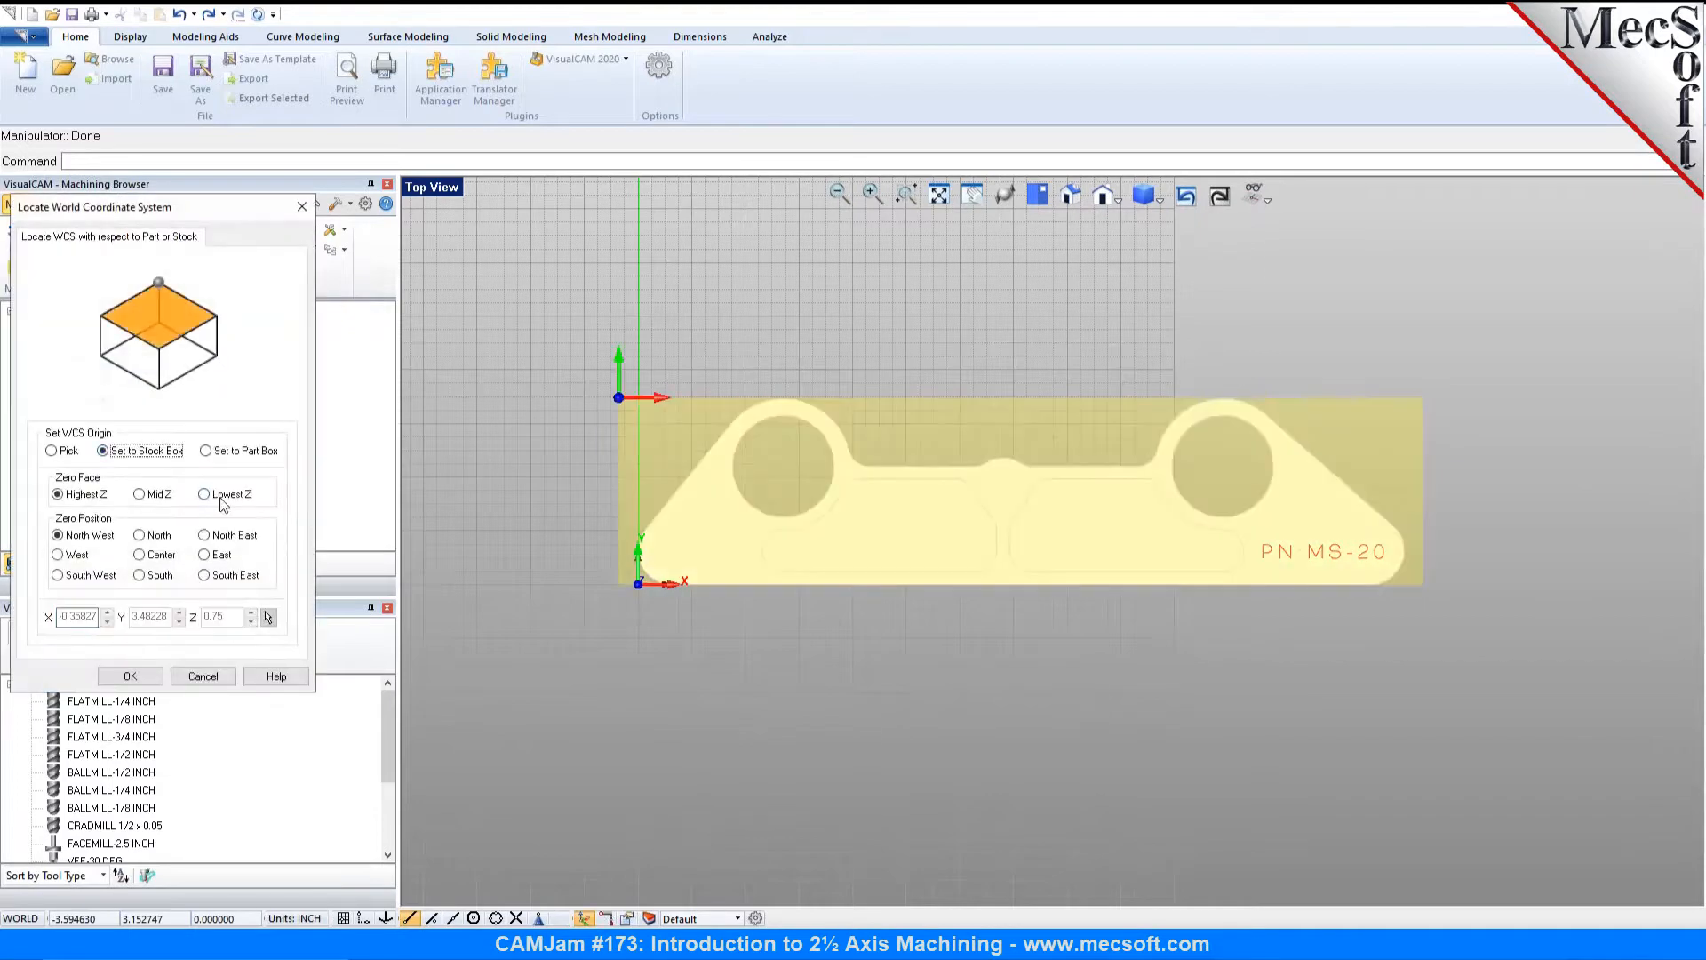
left_click(222, 496)
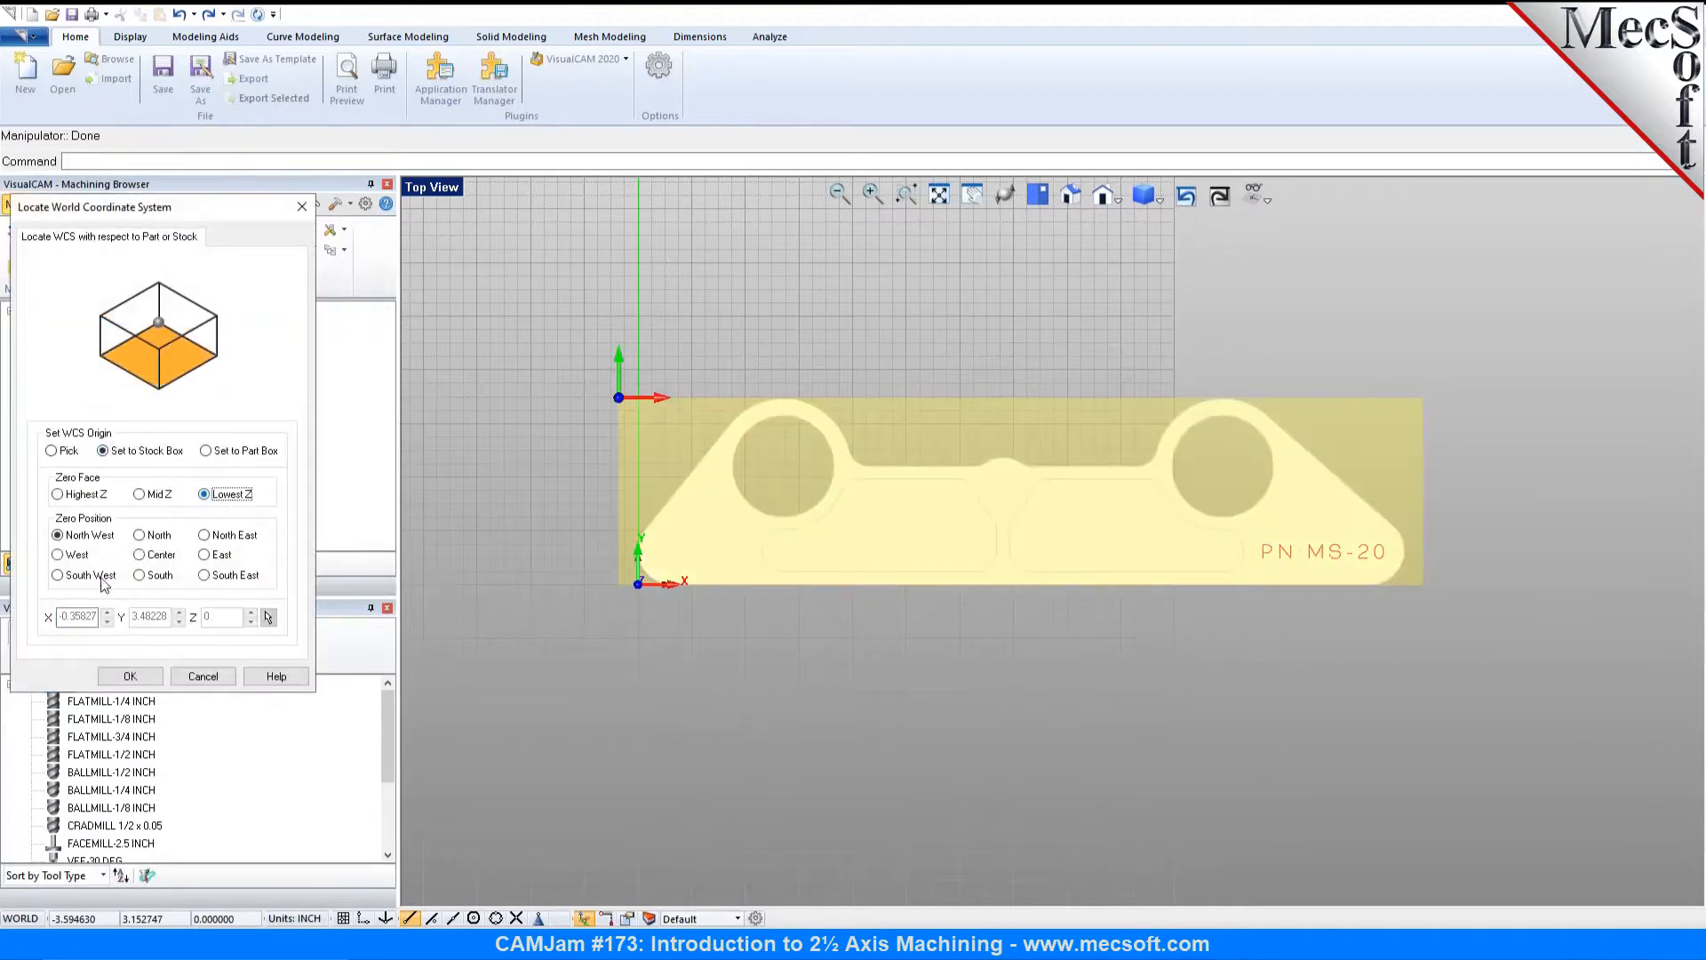
left_click(97, 580)
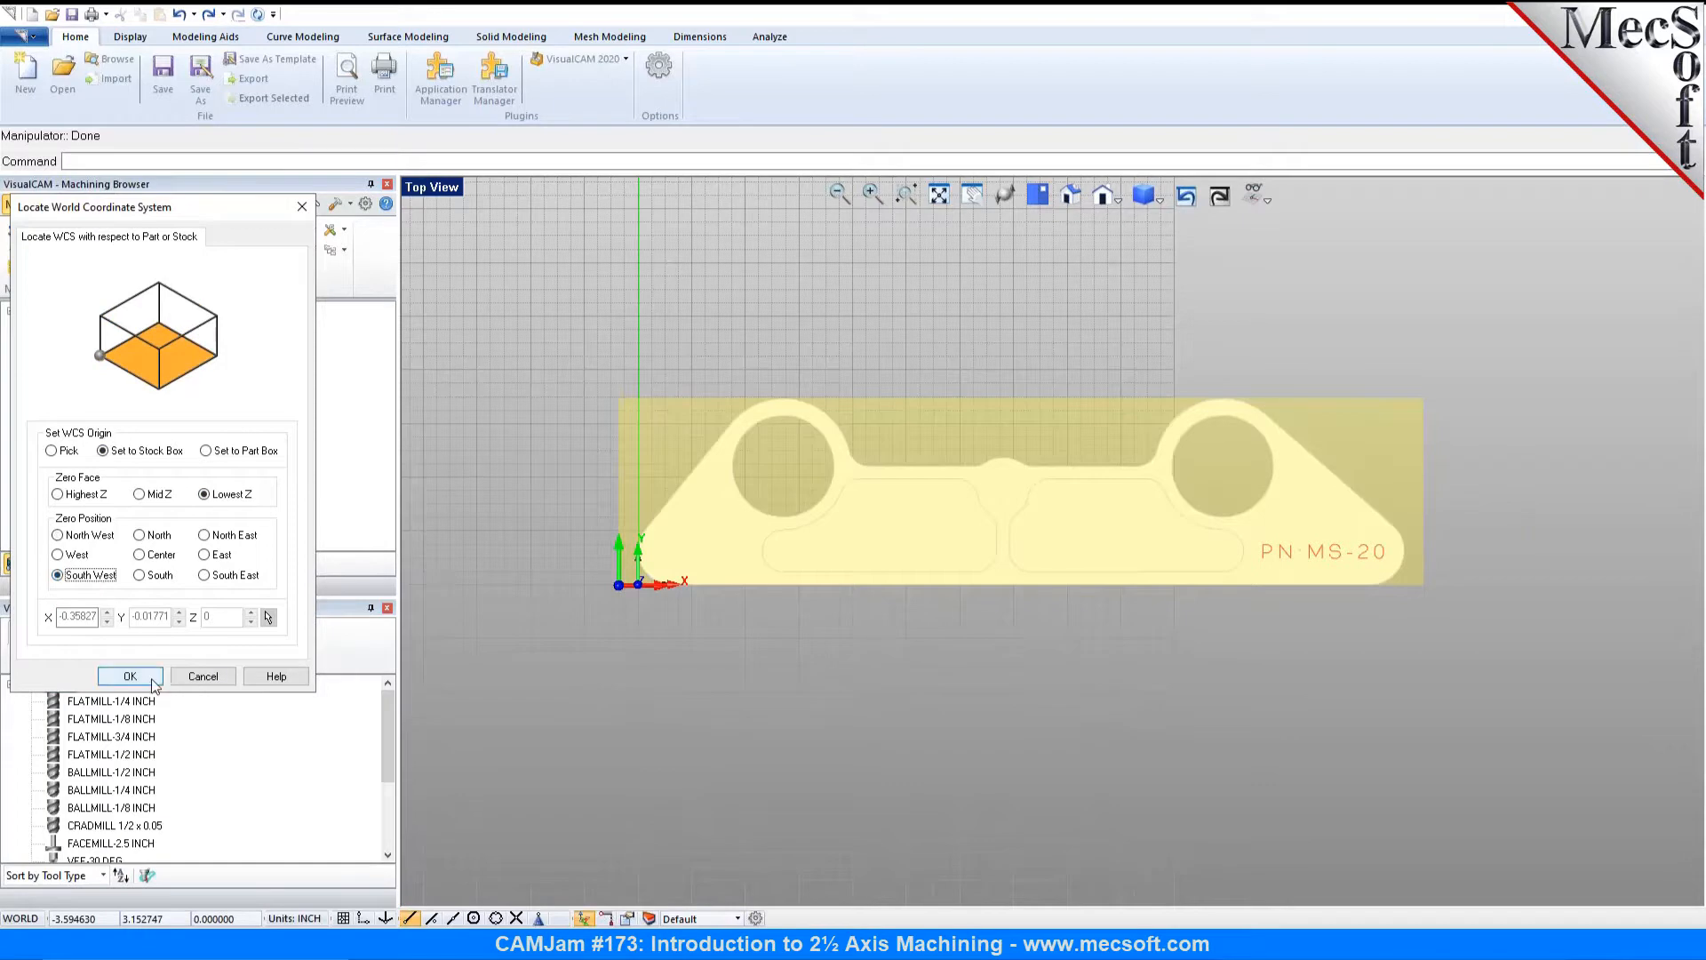
left_click(58, 494)
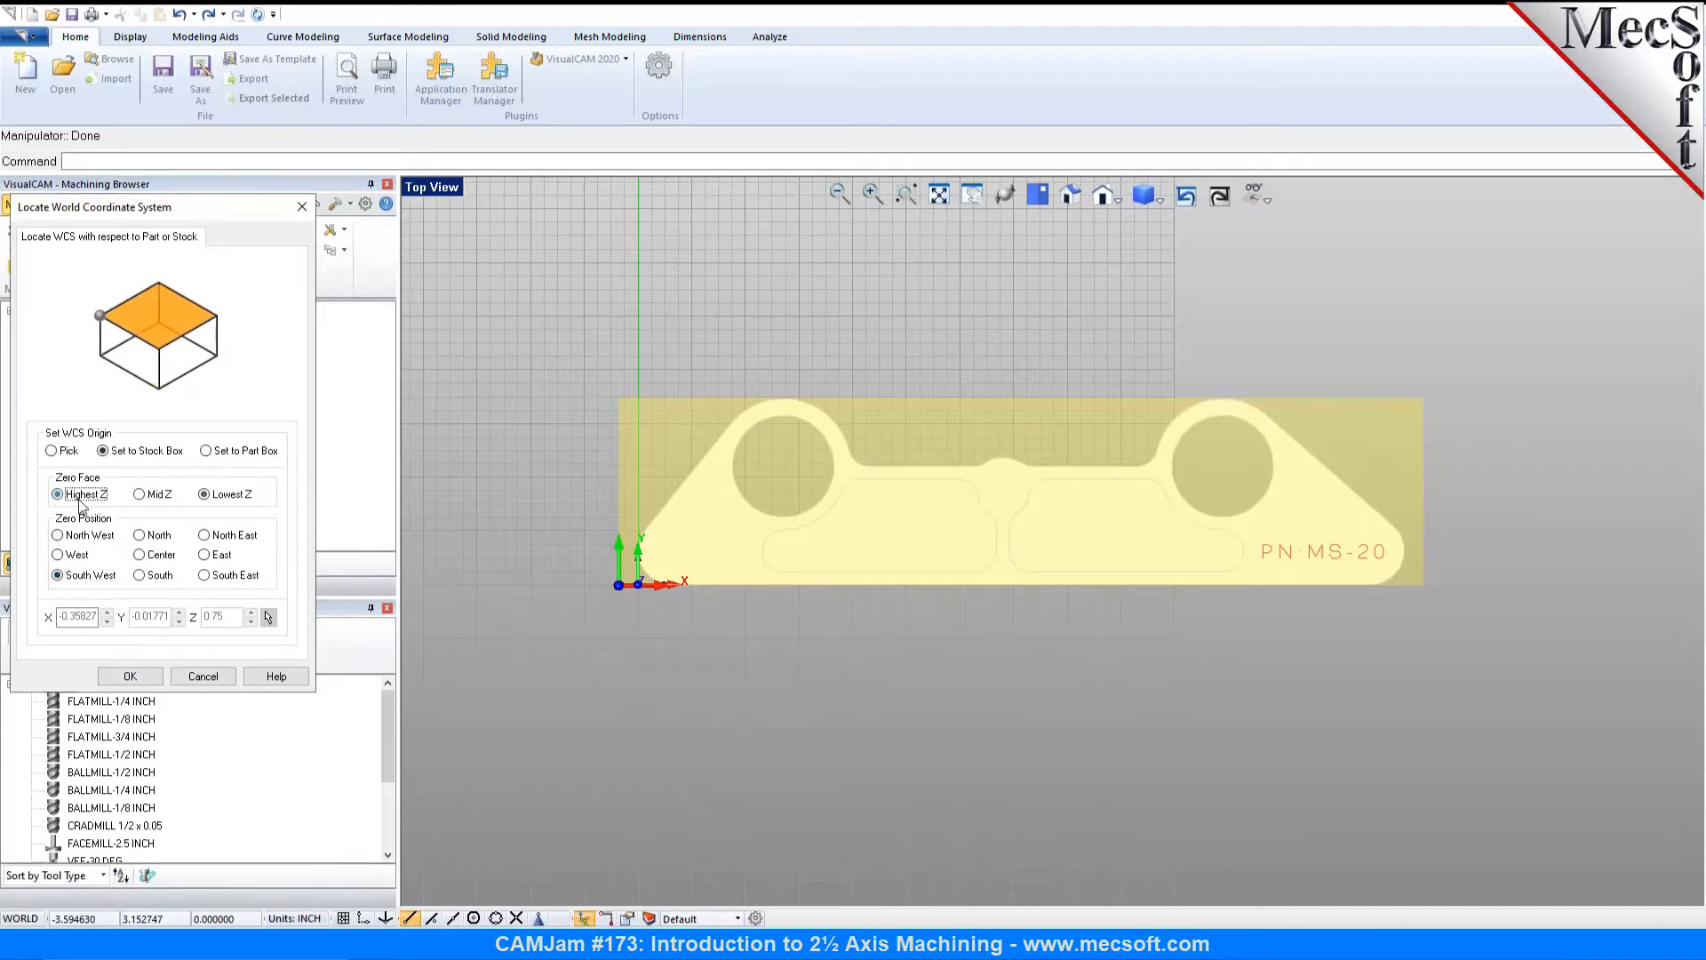
left_click(1070, 195)
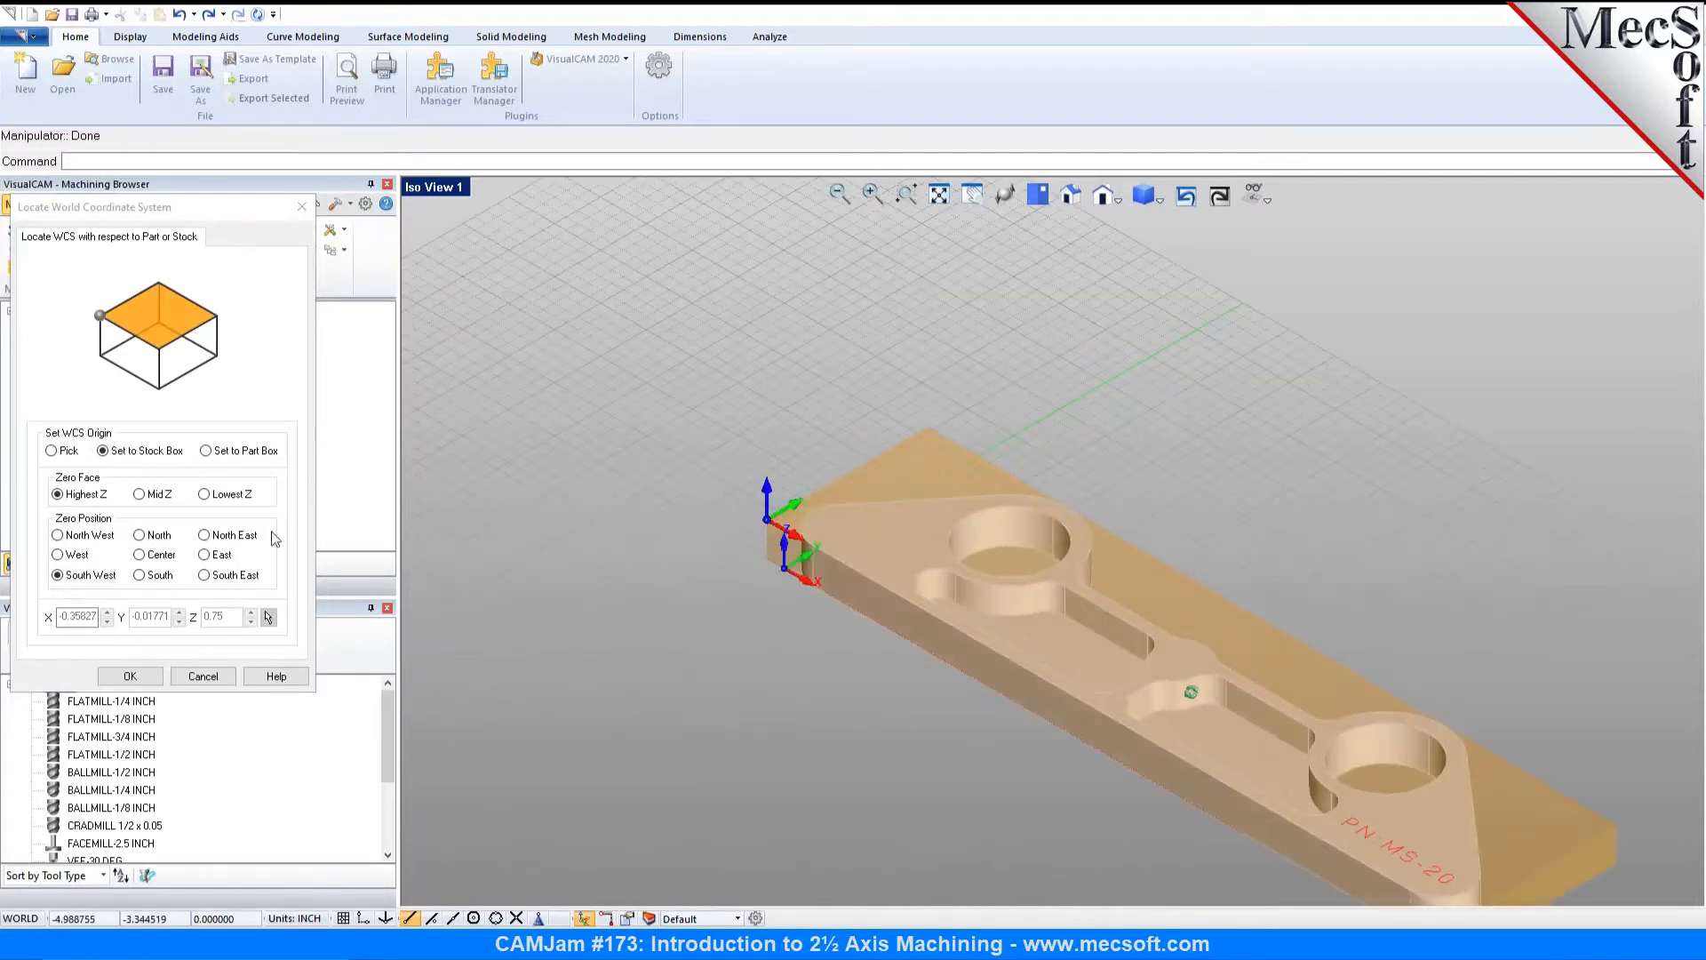
left_click(139, 681)
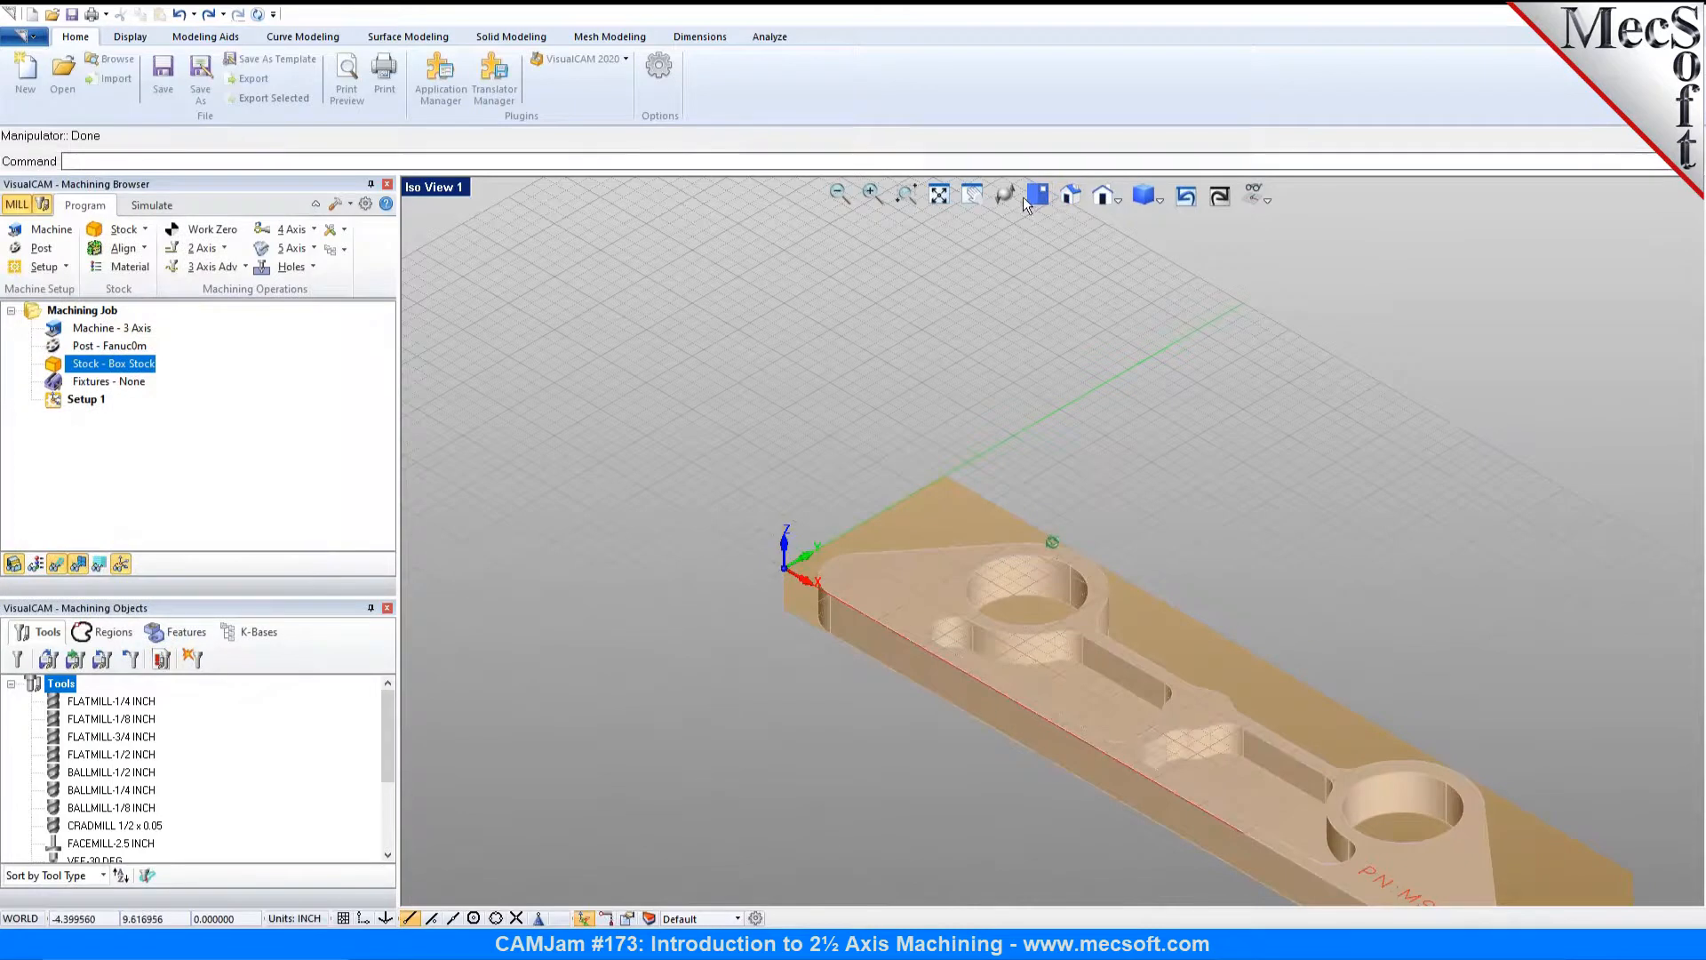
left_click(941, 193)
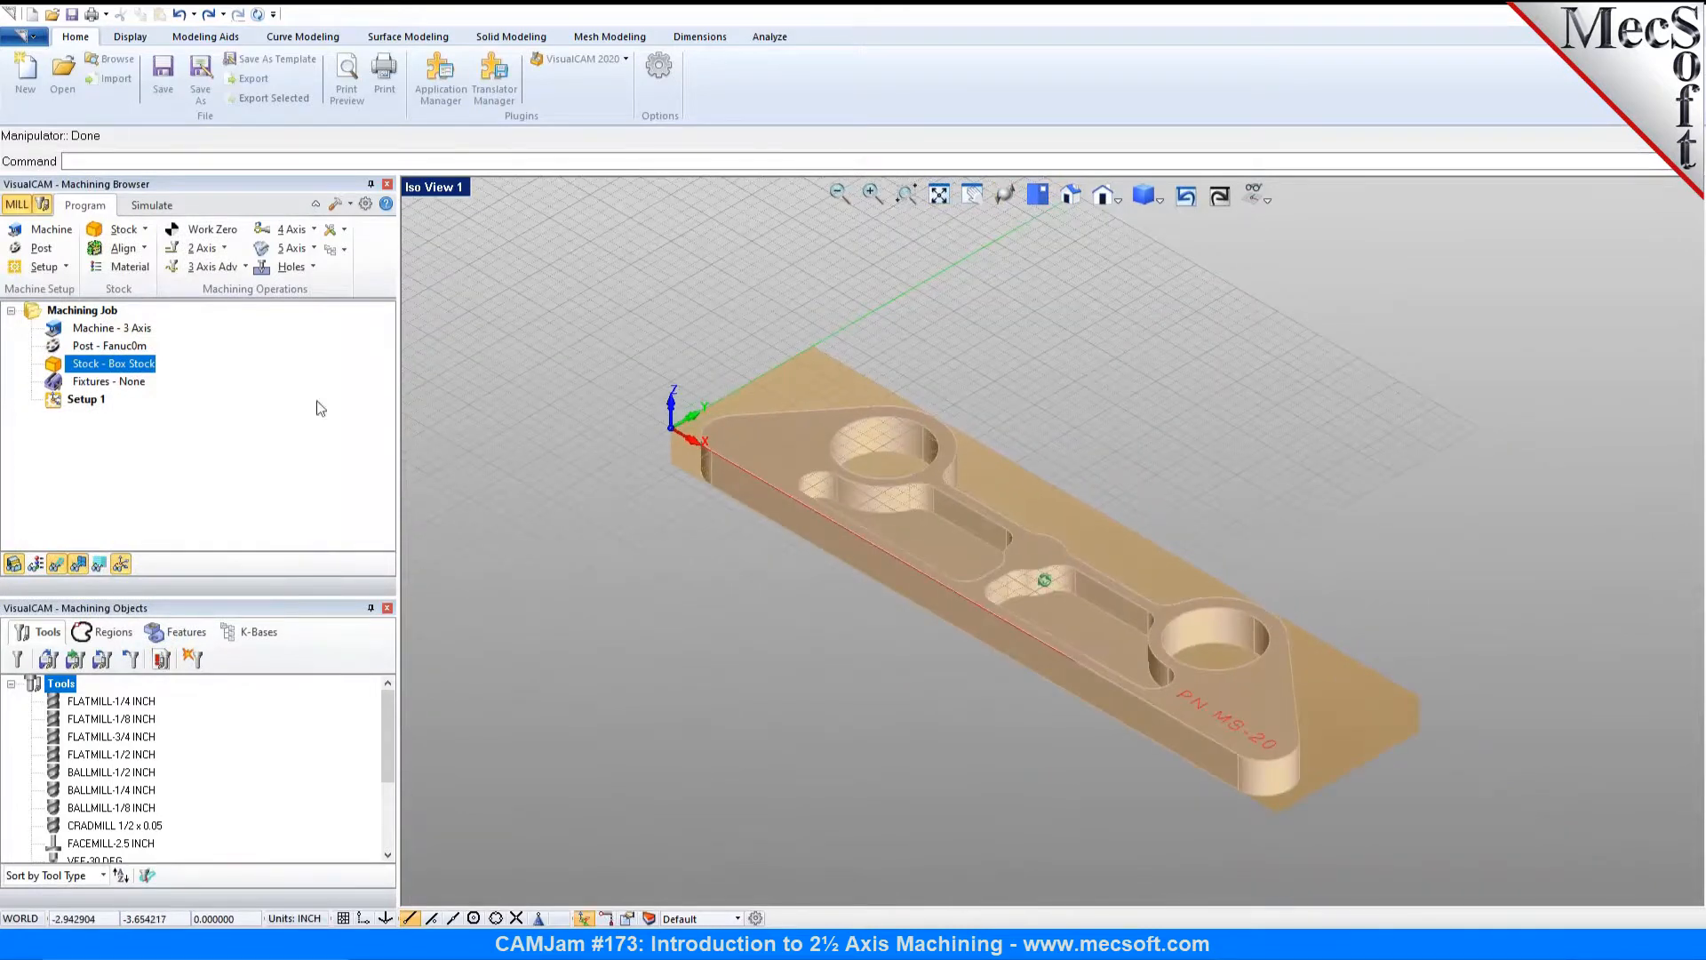
Step: Generate a work zero at X 0, Y 0, Z 0 with work offset output enabled for register number 54
left_click(206, 230)
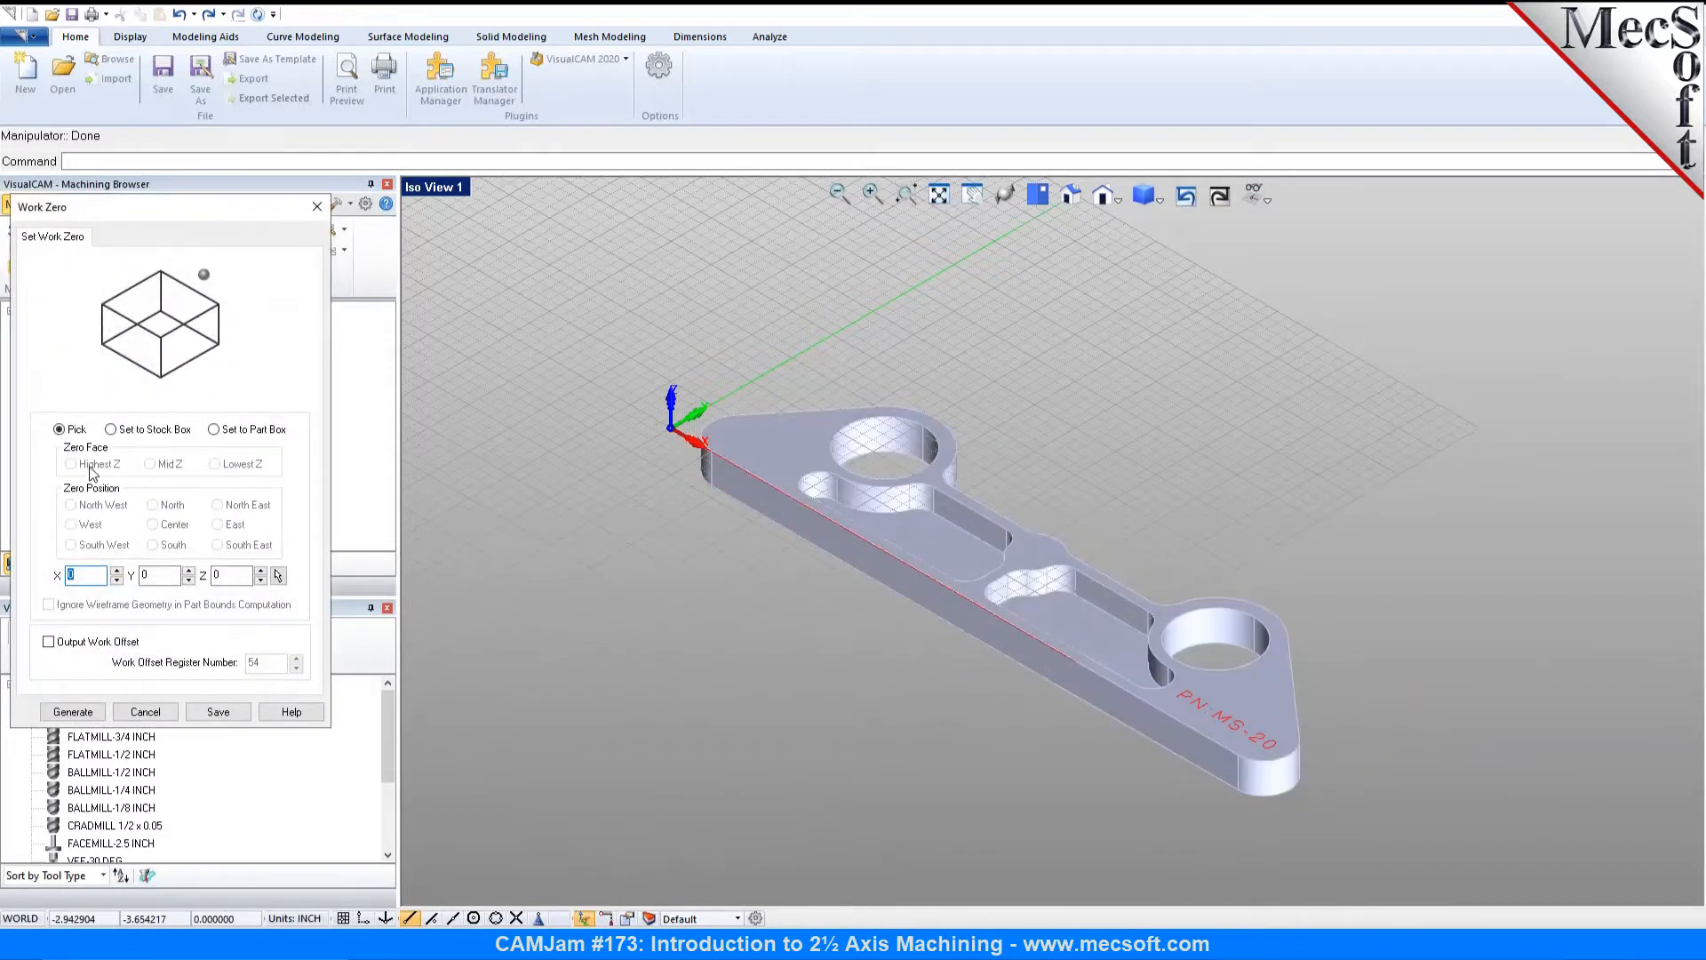
left_click(132, 642)
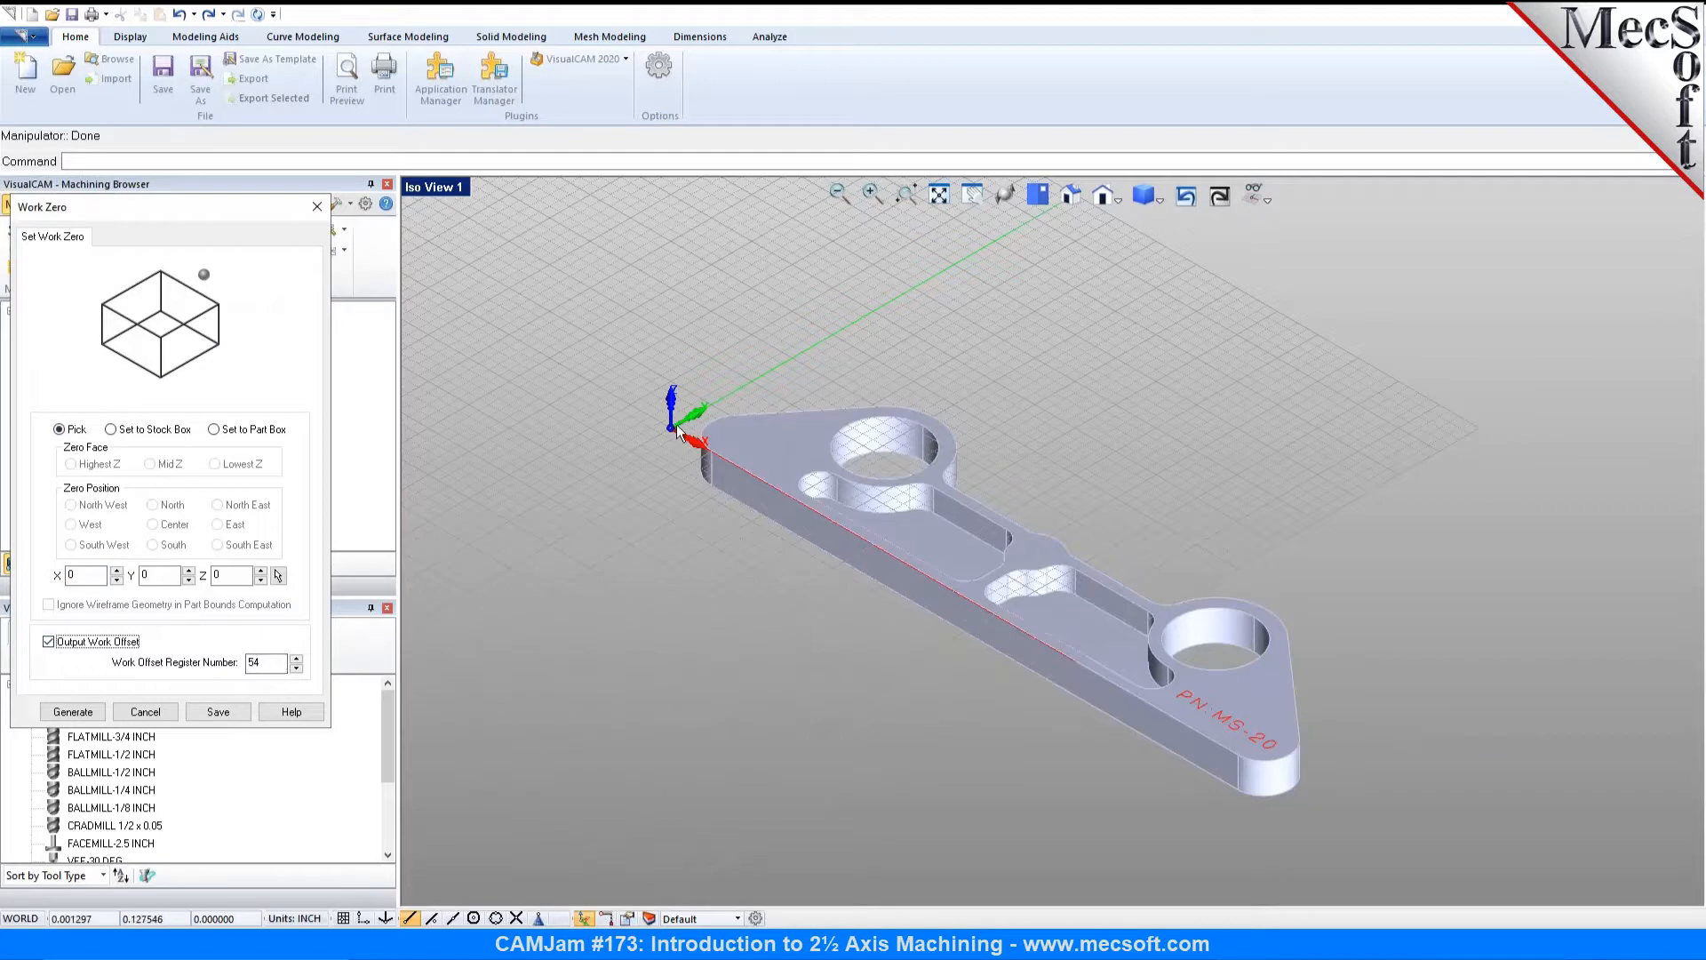
left_click(73, 712)
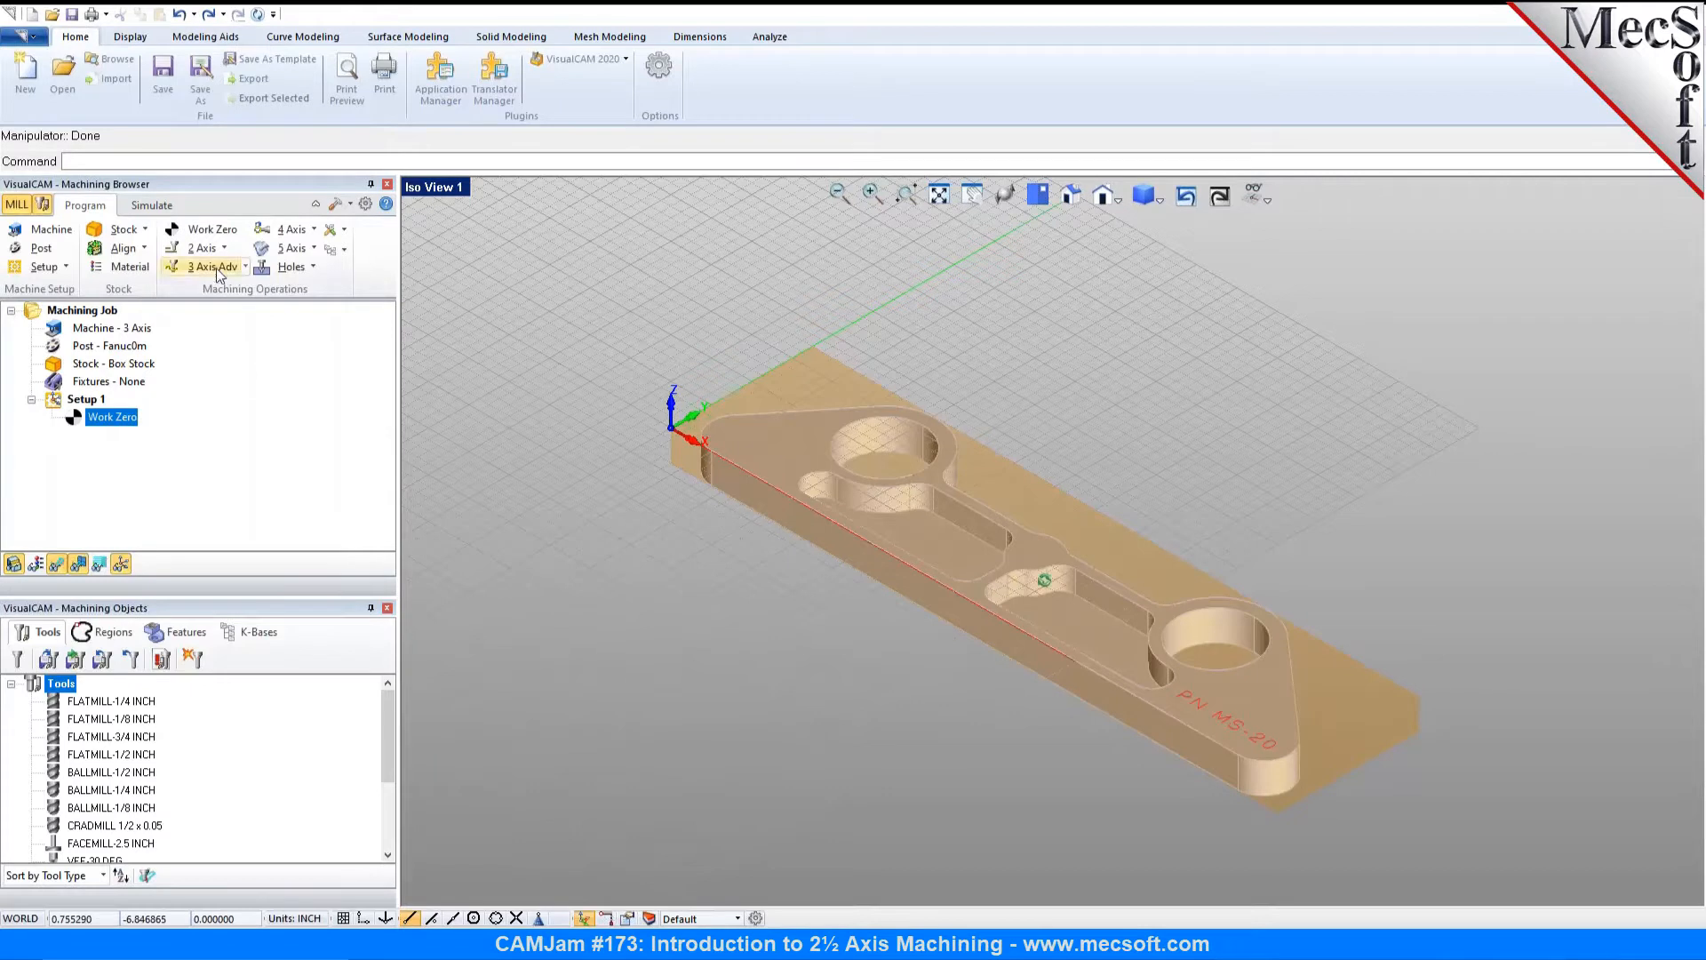
Step: Start a 2½ Axis Facing operation with the FACEMILL-2.5 INCH tool, reviewing its feeds and speeds and keeping the automatic clearance plane
left_click(223, 249)
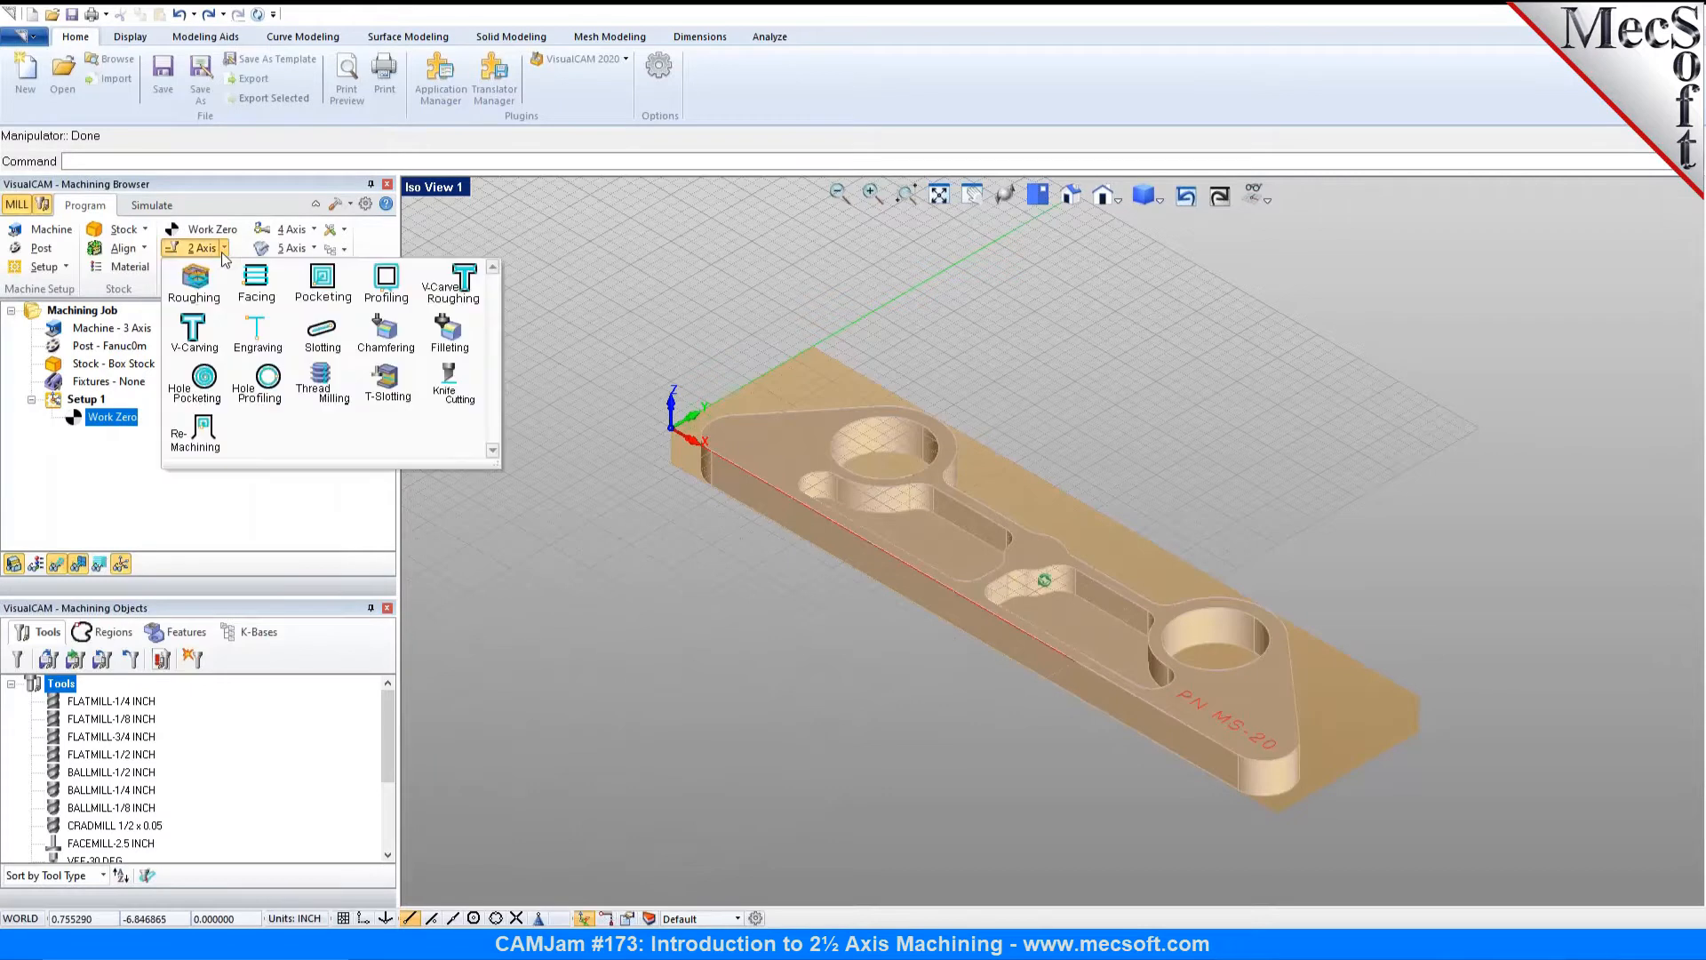
left_click(256, 290)
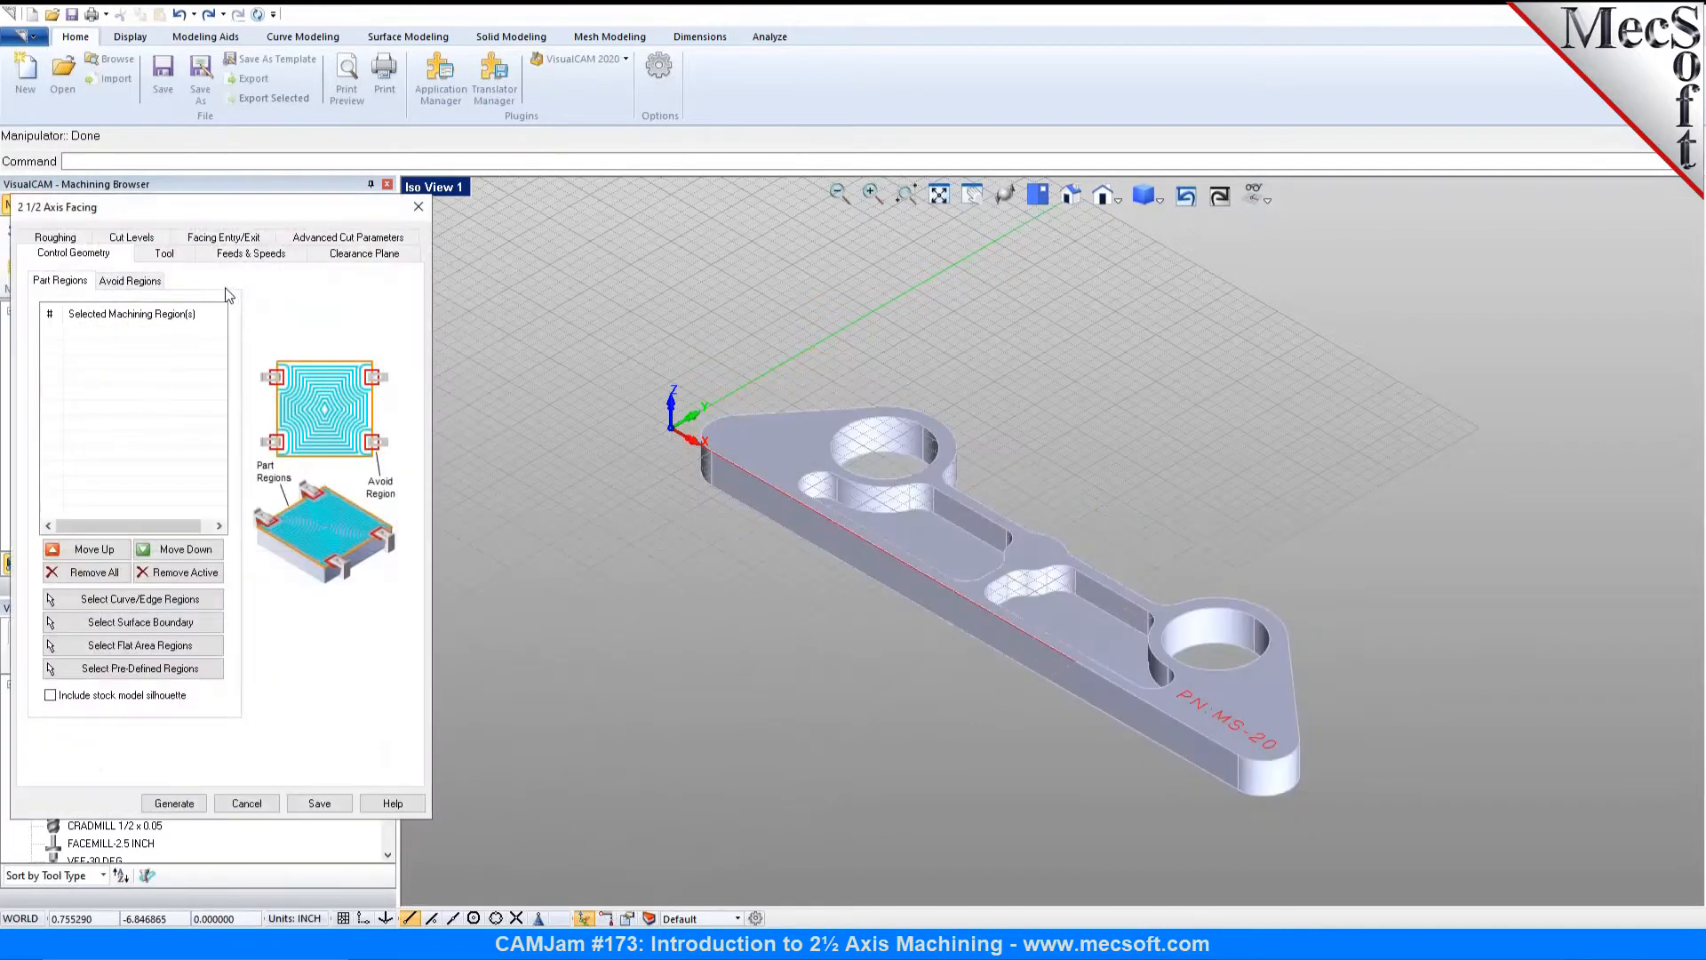
left_click(163, 254)
left_click(124, 449)
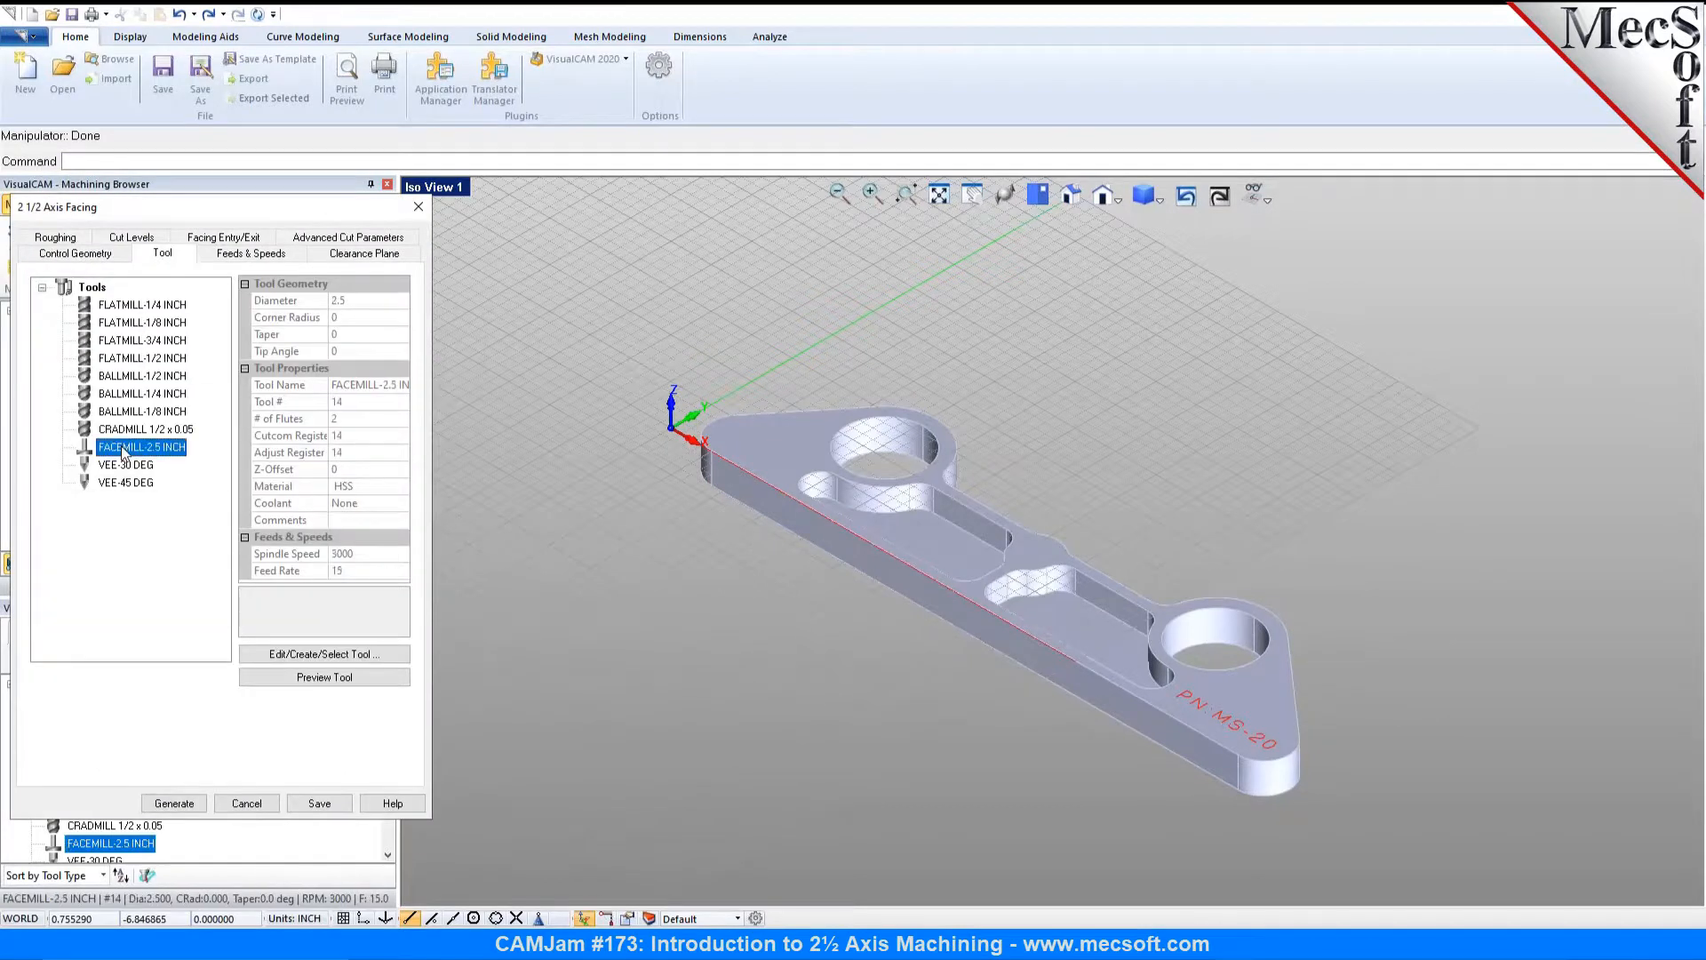
left_click(234, 255)
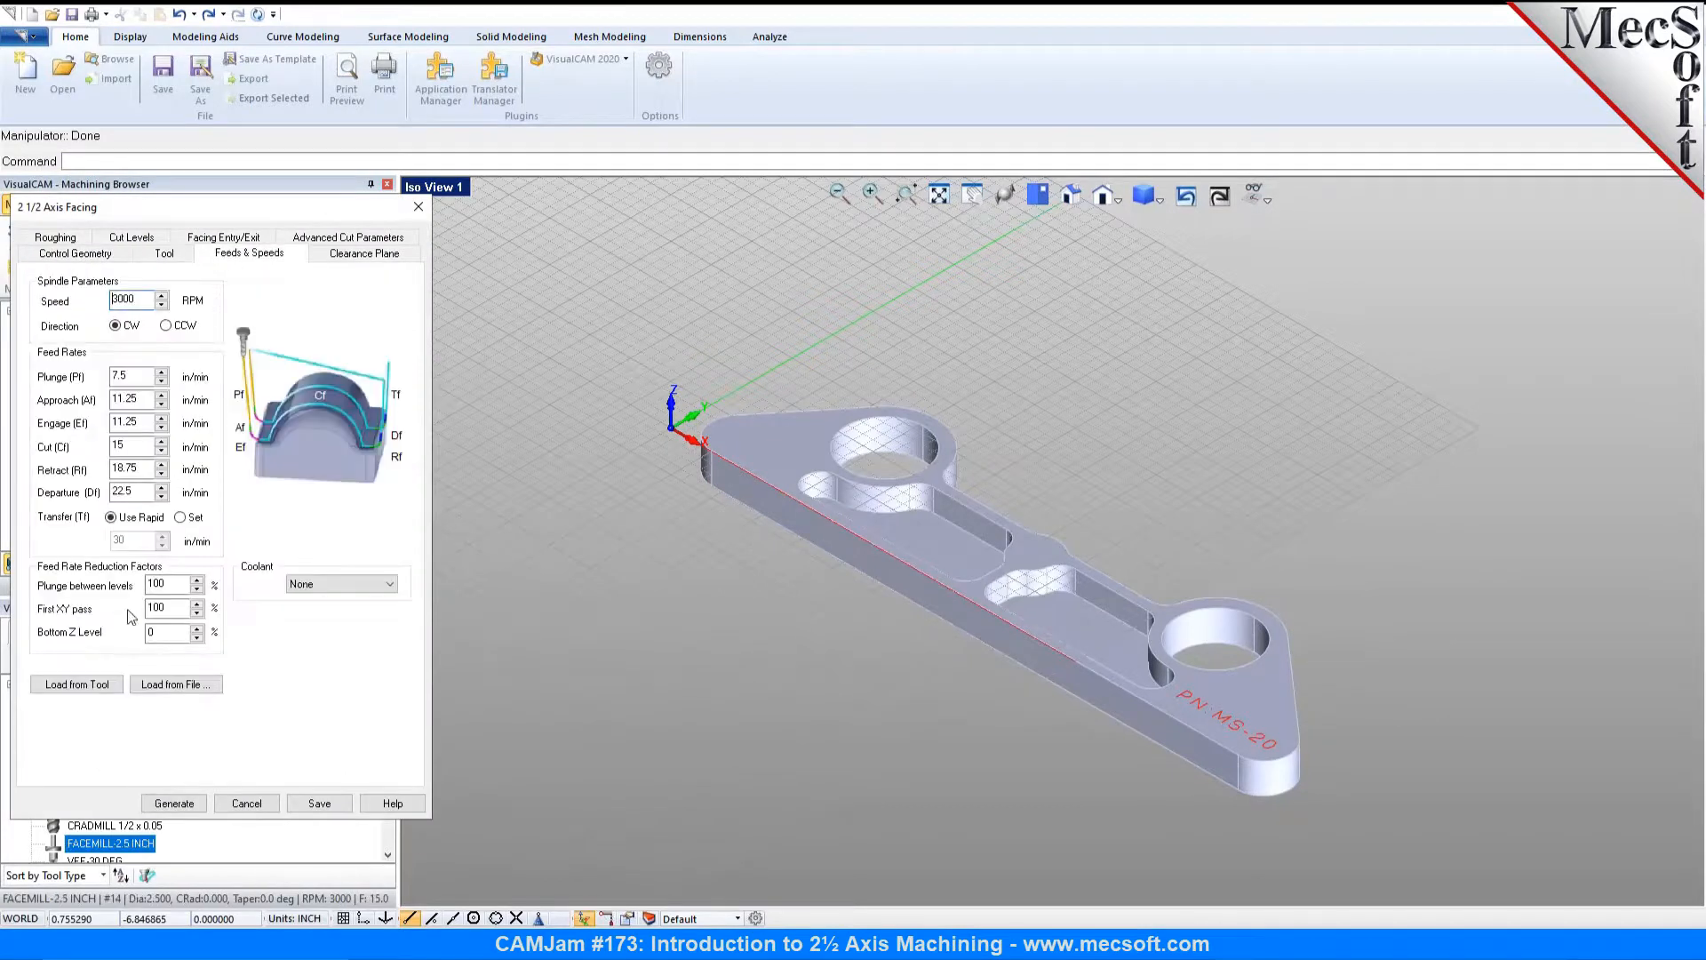
left_click(351, 258)
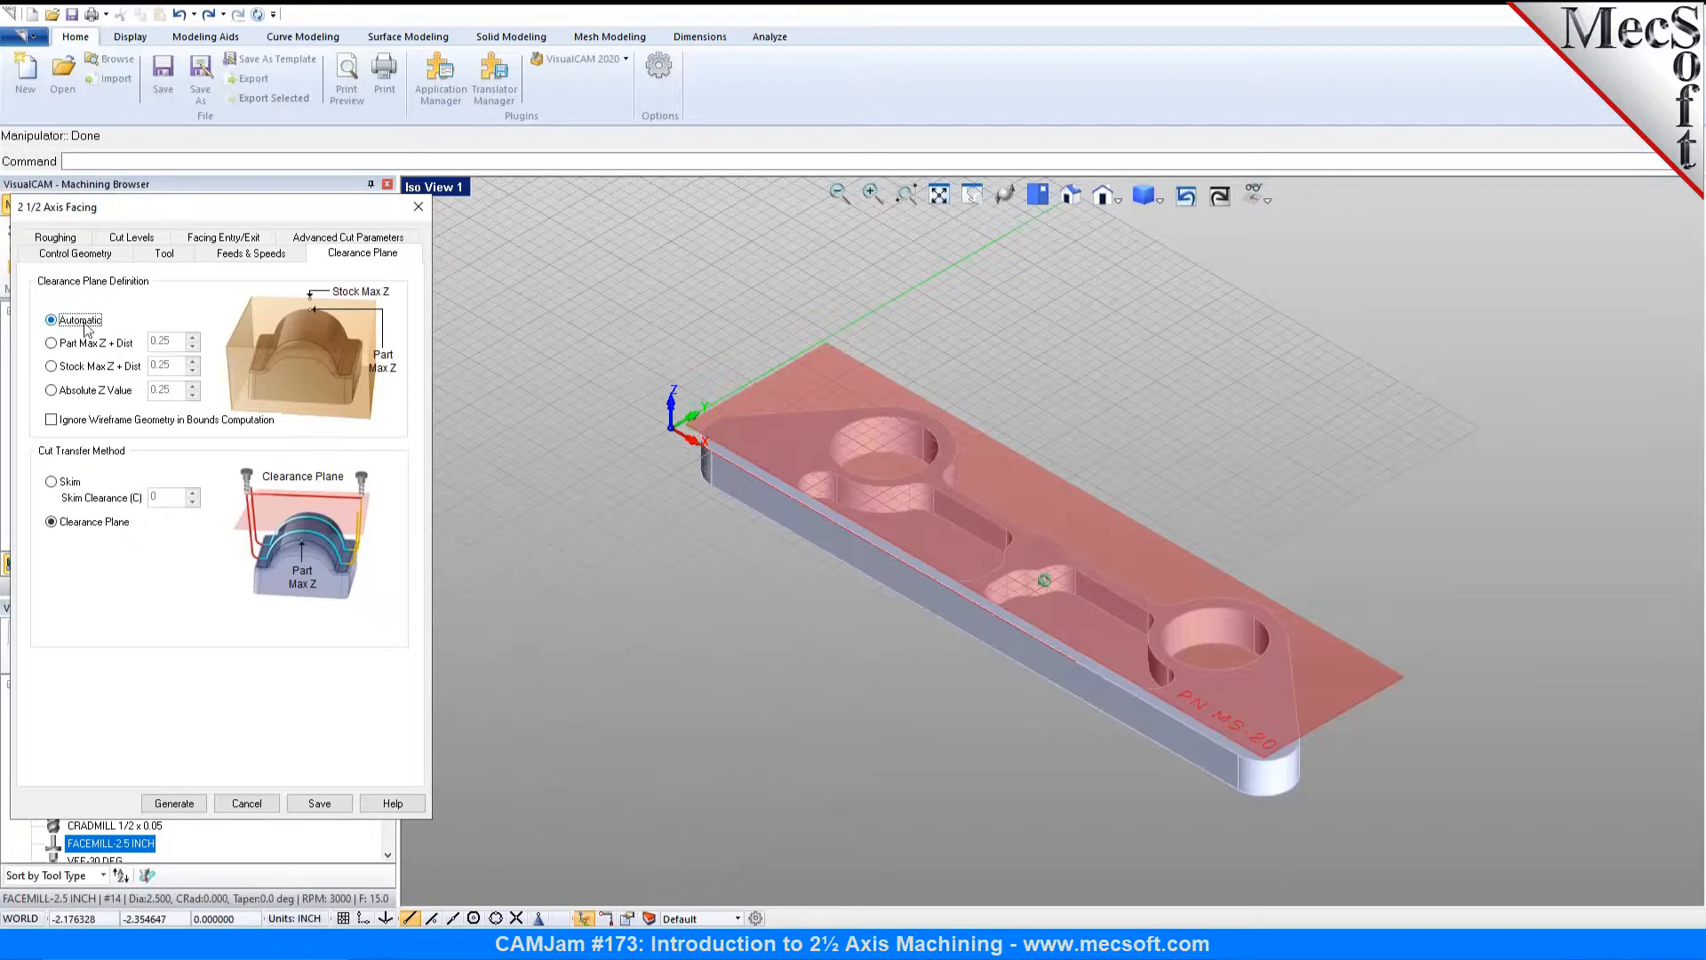
Step: Set the facing roughing parameters to 0 stock, linear cuts and a stepover of 50% of the tool diameter, and check the cut levels
left_click(56, 239)
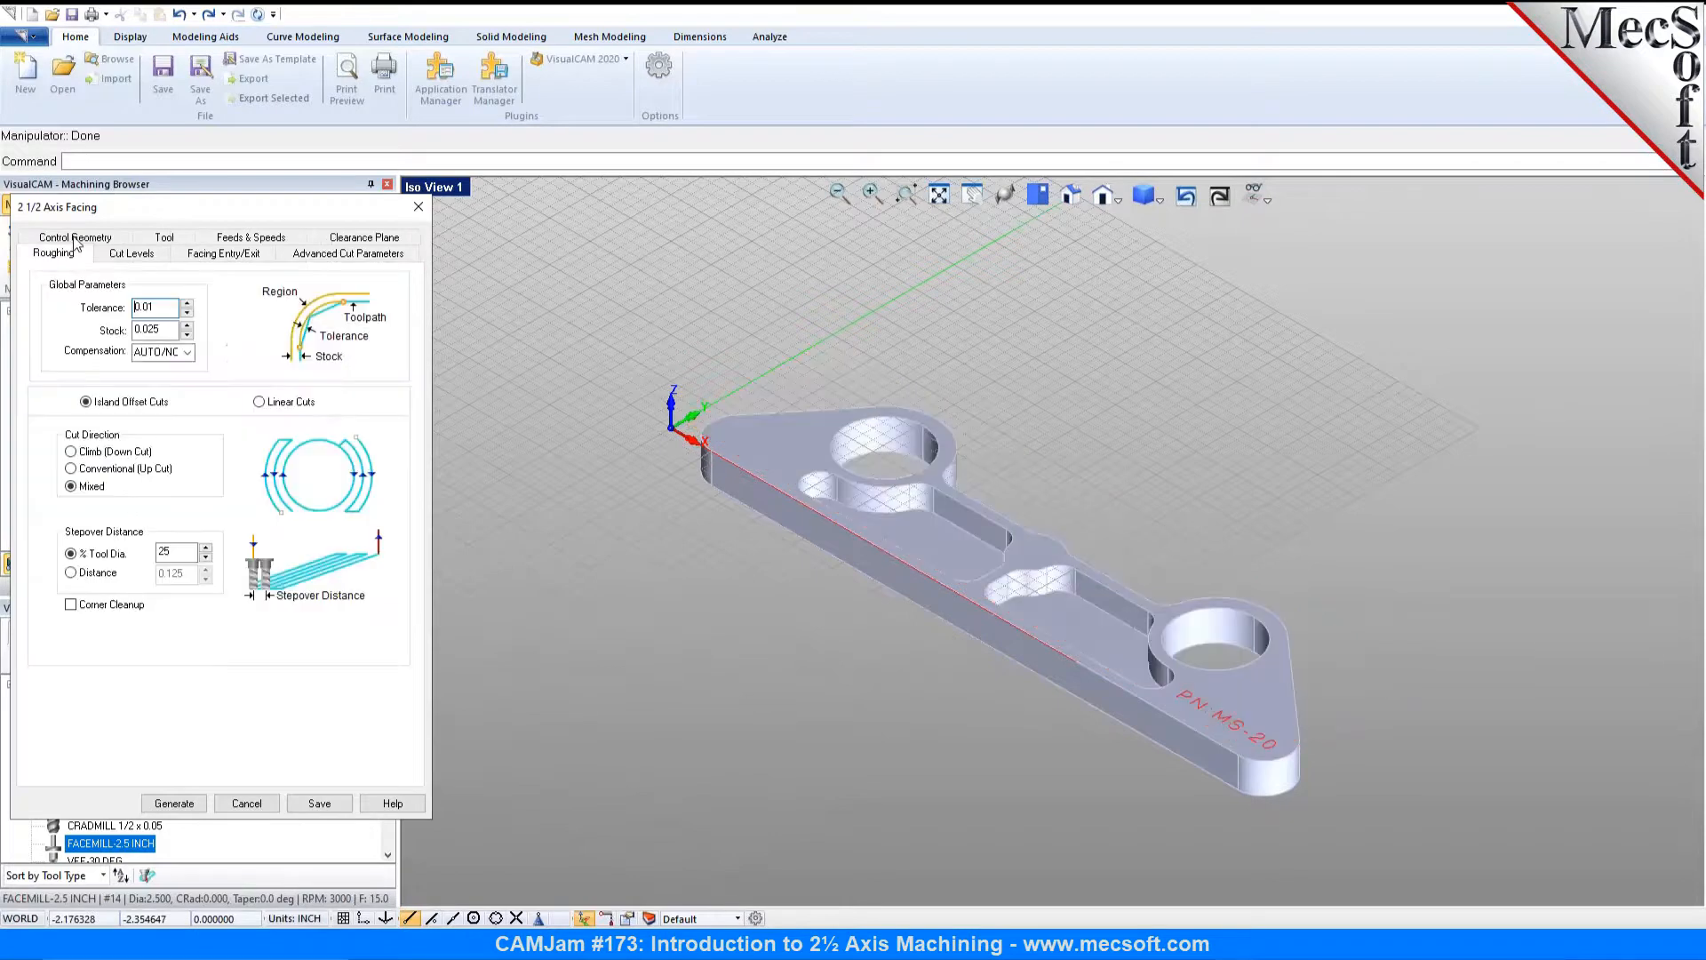
double_click(138, 328)
type("0")
left_click(259, 402)
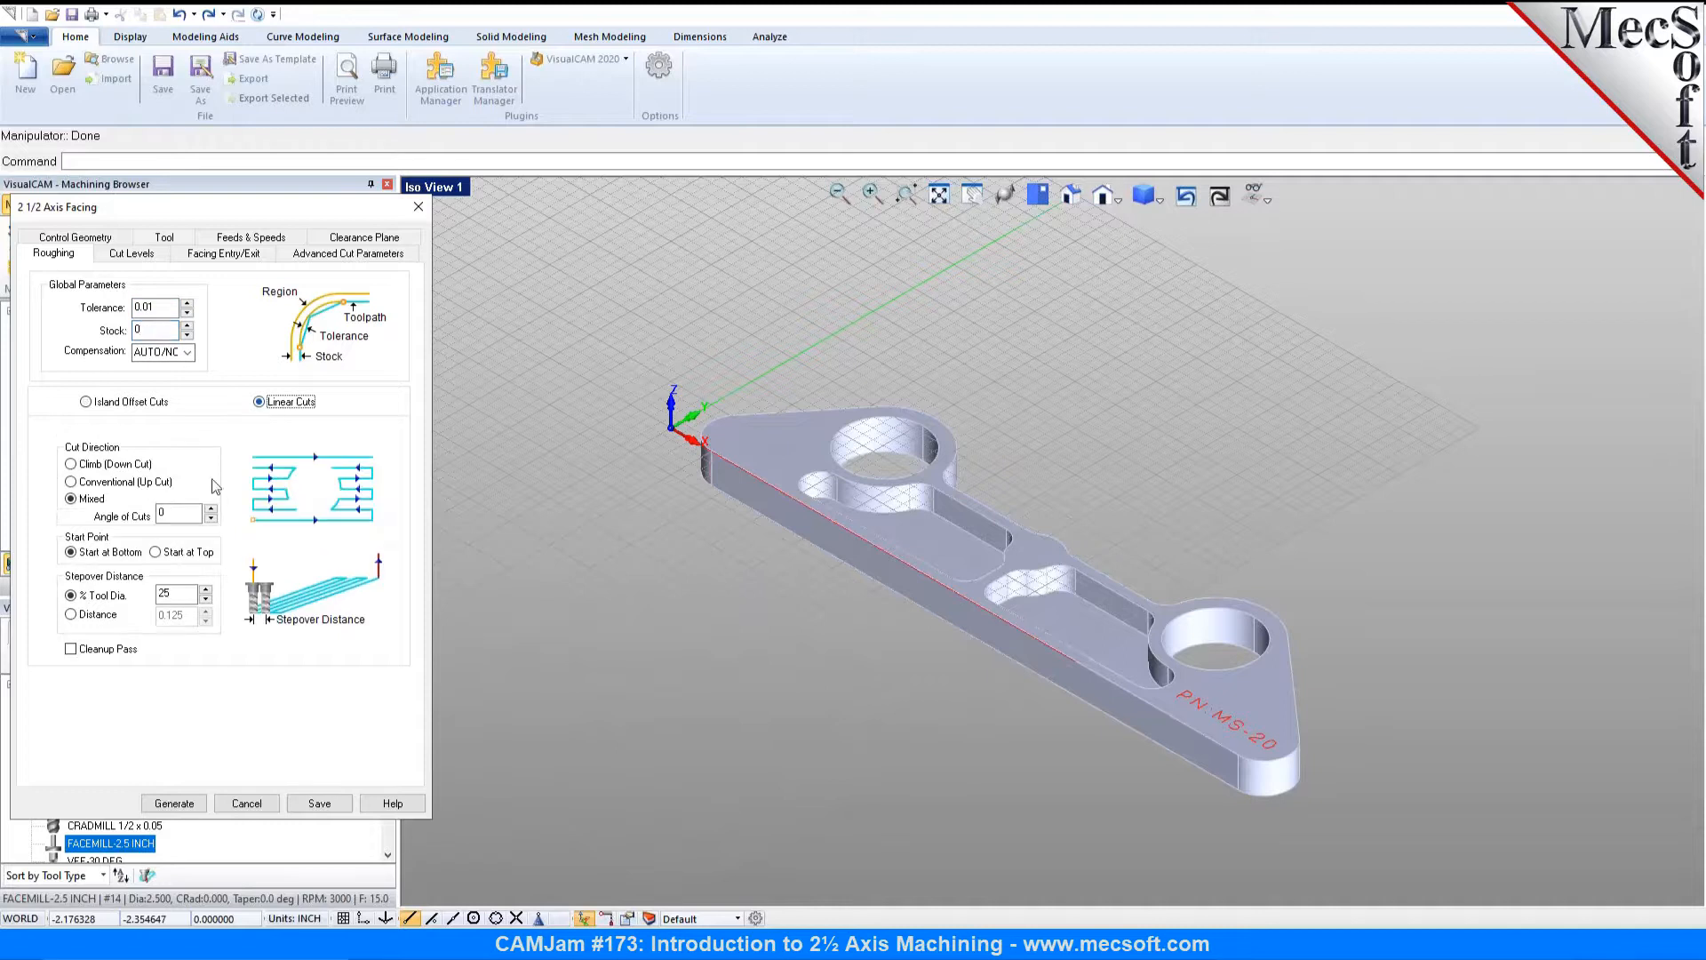
double_click(174, 592)
type("50")
left_click(132, 254)
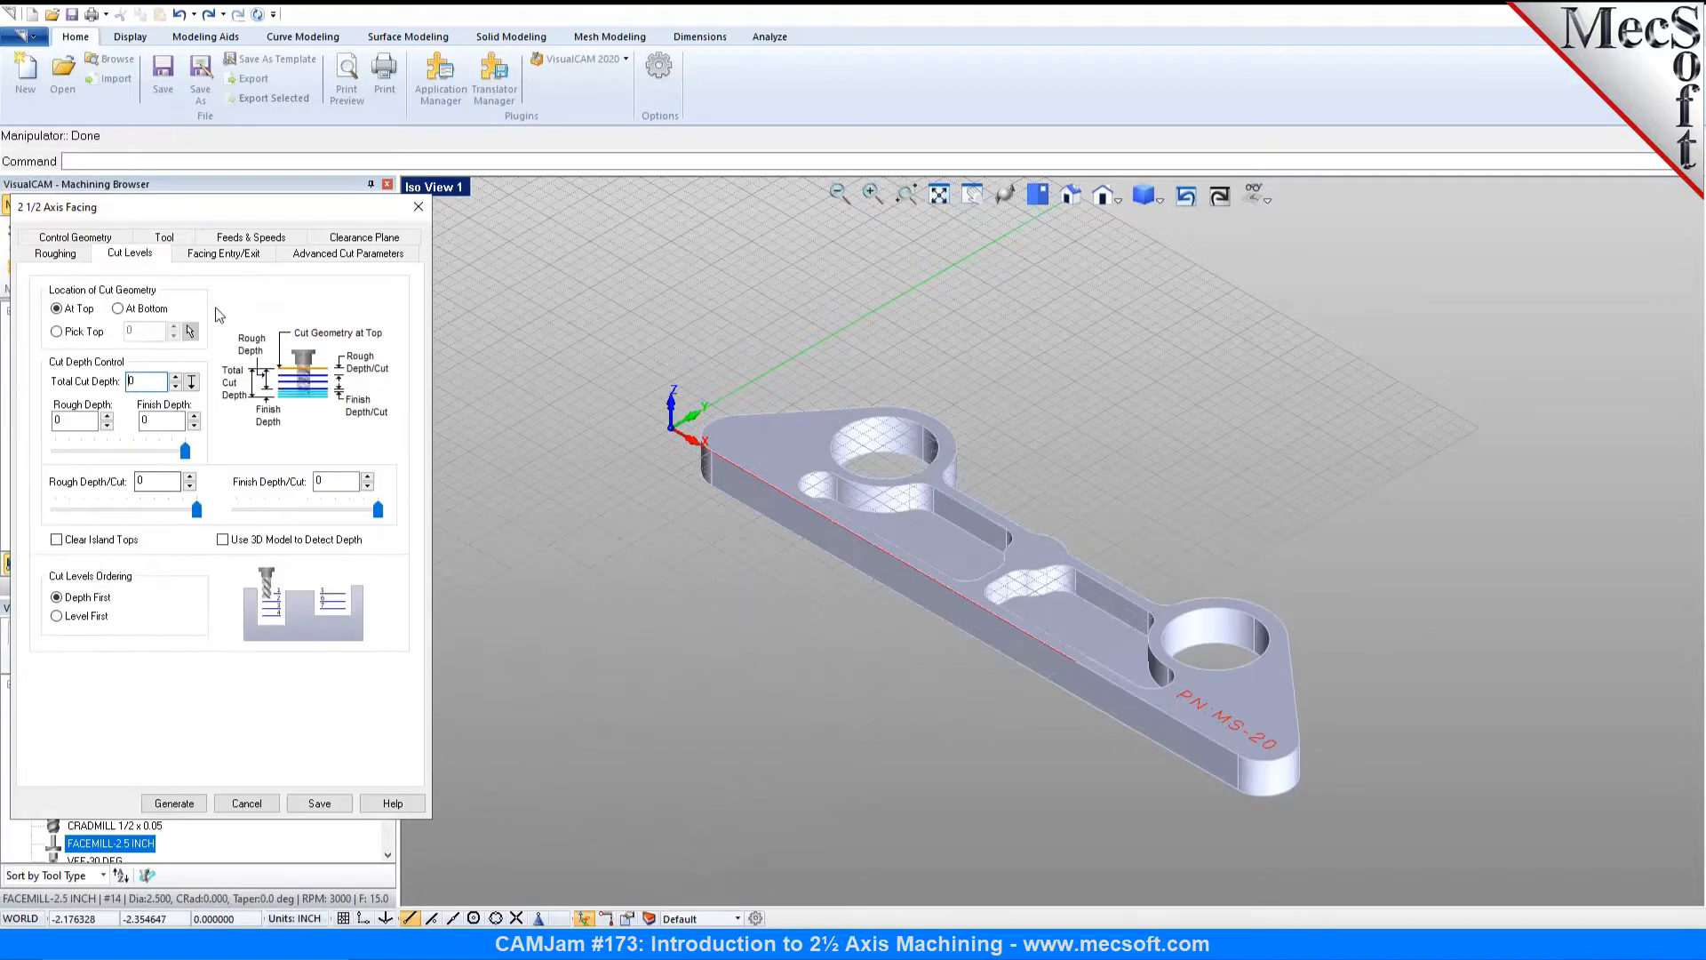
Step: Set the facing entry motion to Lines & Arcs with a linear engage motion of length 1 and angle 0
left_click(237, 257)
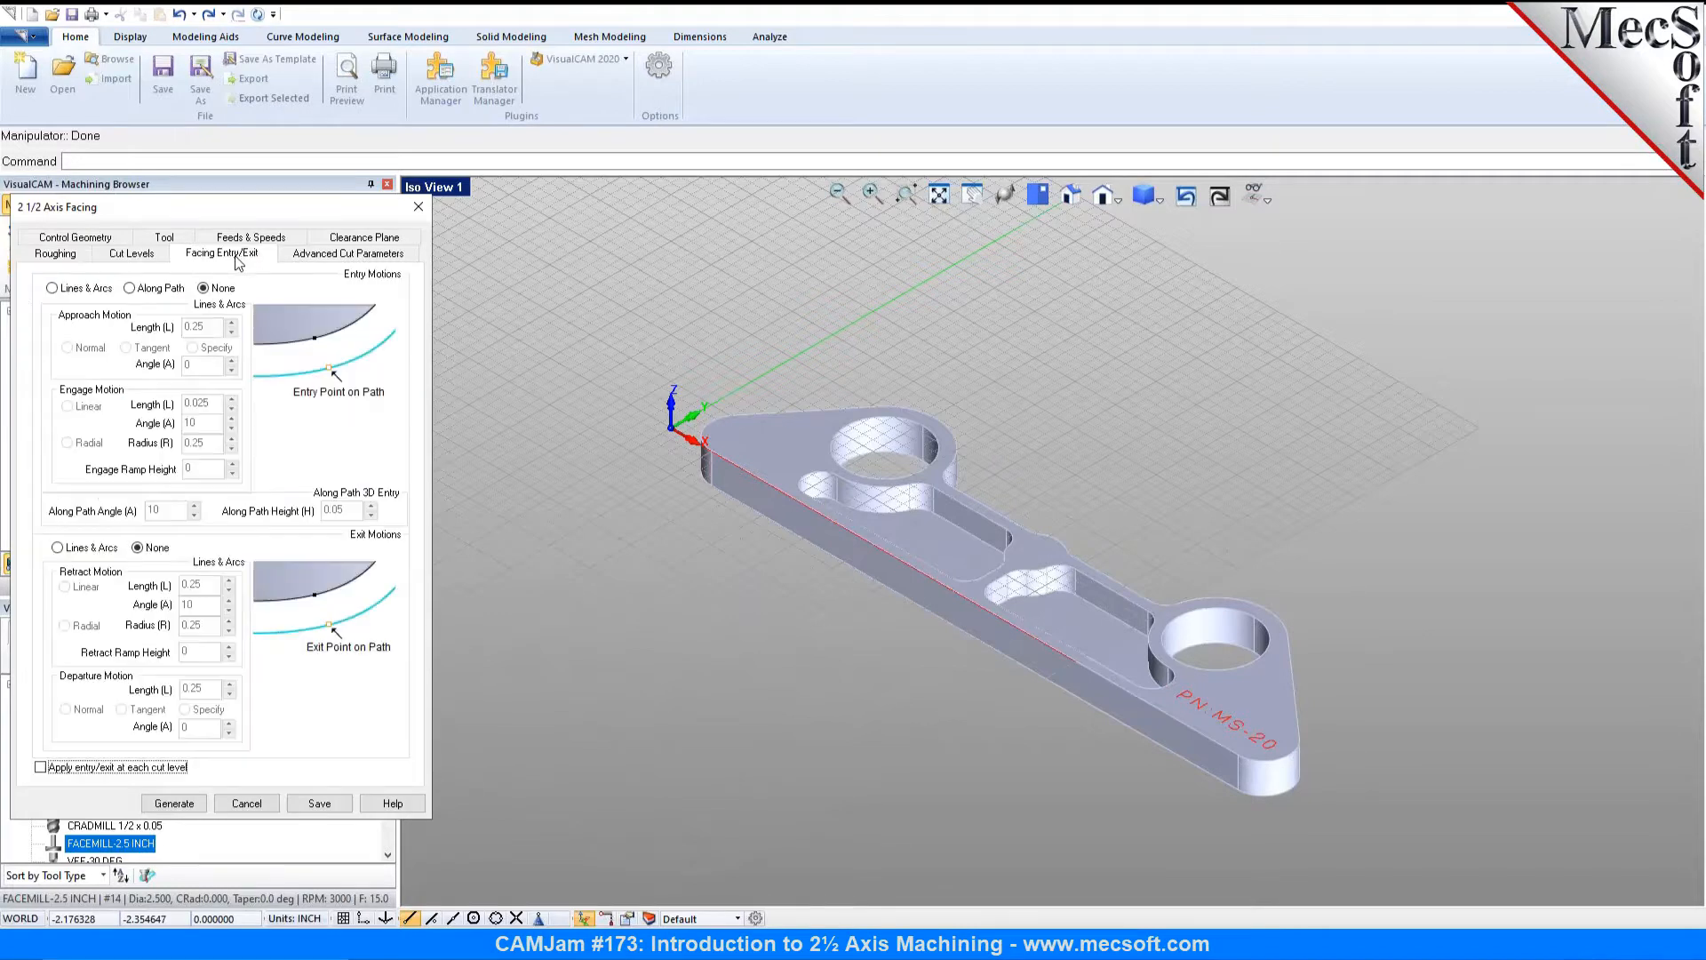
left_click(51, 288)
left_click(66, 407)
left_click_drag(218, 403, 133, 405)
type("0")
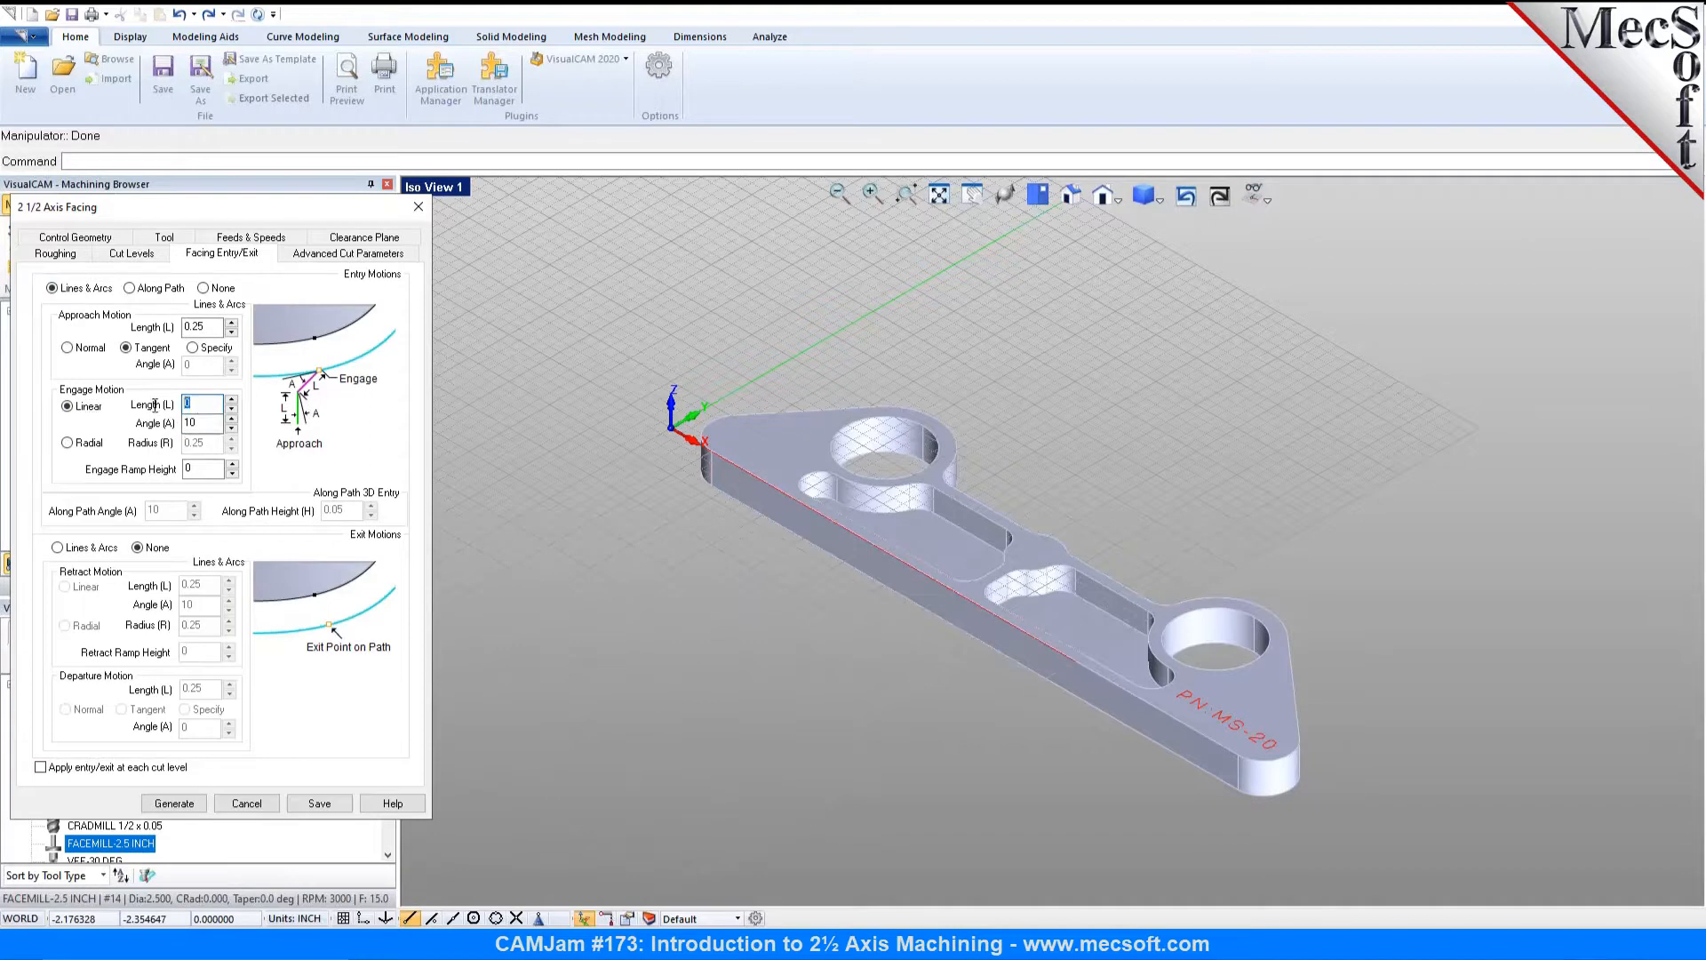
left_click_drag(194, 422, 147, 423)
Step: Set a Lines & Arcs exit with linear retract length 1 and angle 0, and generate the facing toolpath using the stock silhouette
left_click(74, 551)
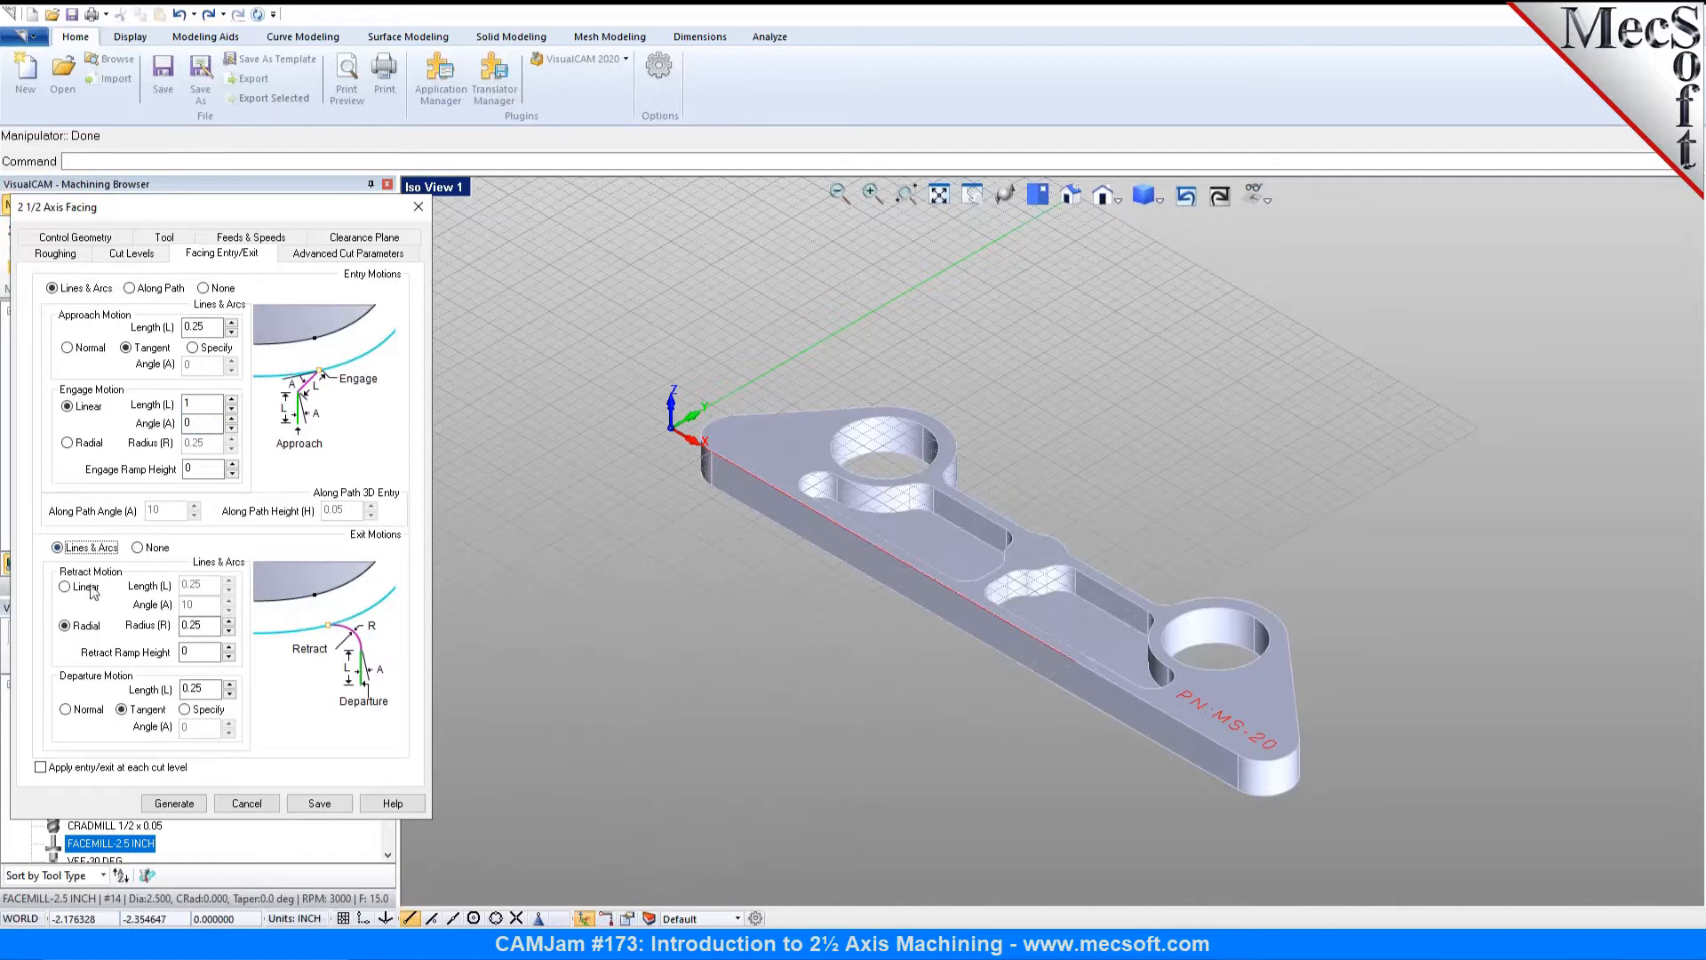
left_click(89, 588)
left_click_drag(195, 584, 135, 591)
double_click(190, 604)
type("0")
left_click(176, 804)
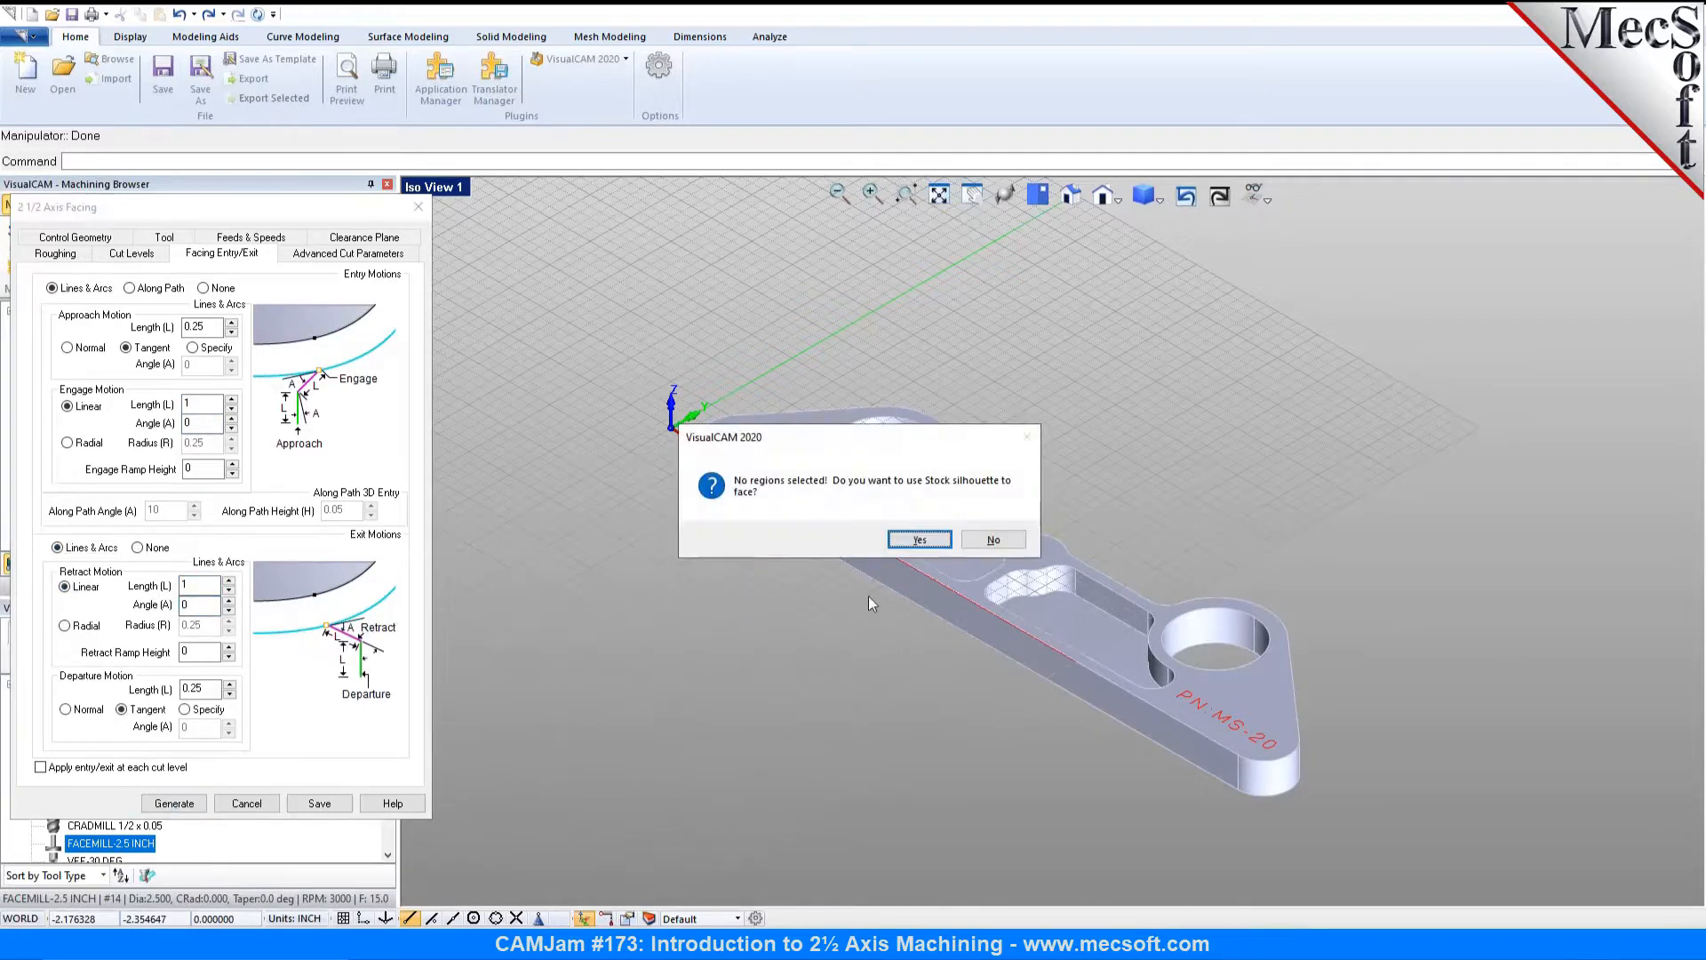
left_click(919, 542)
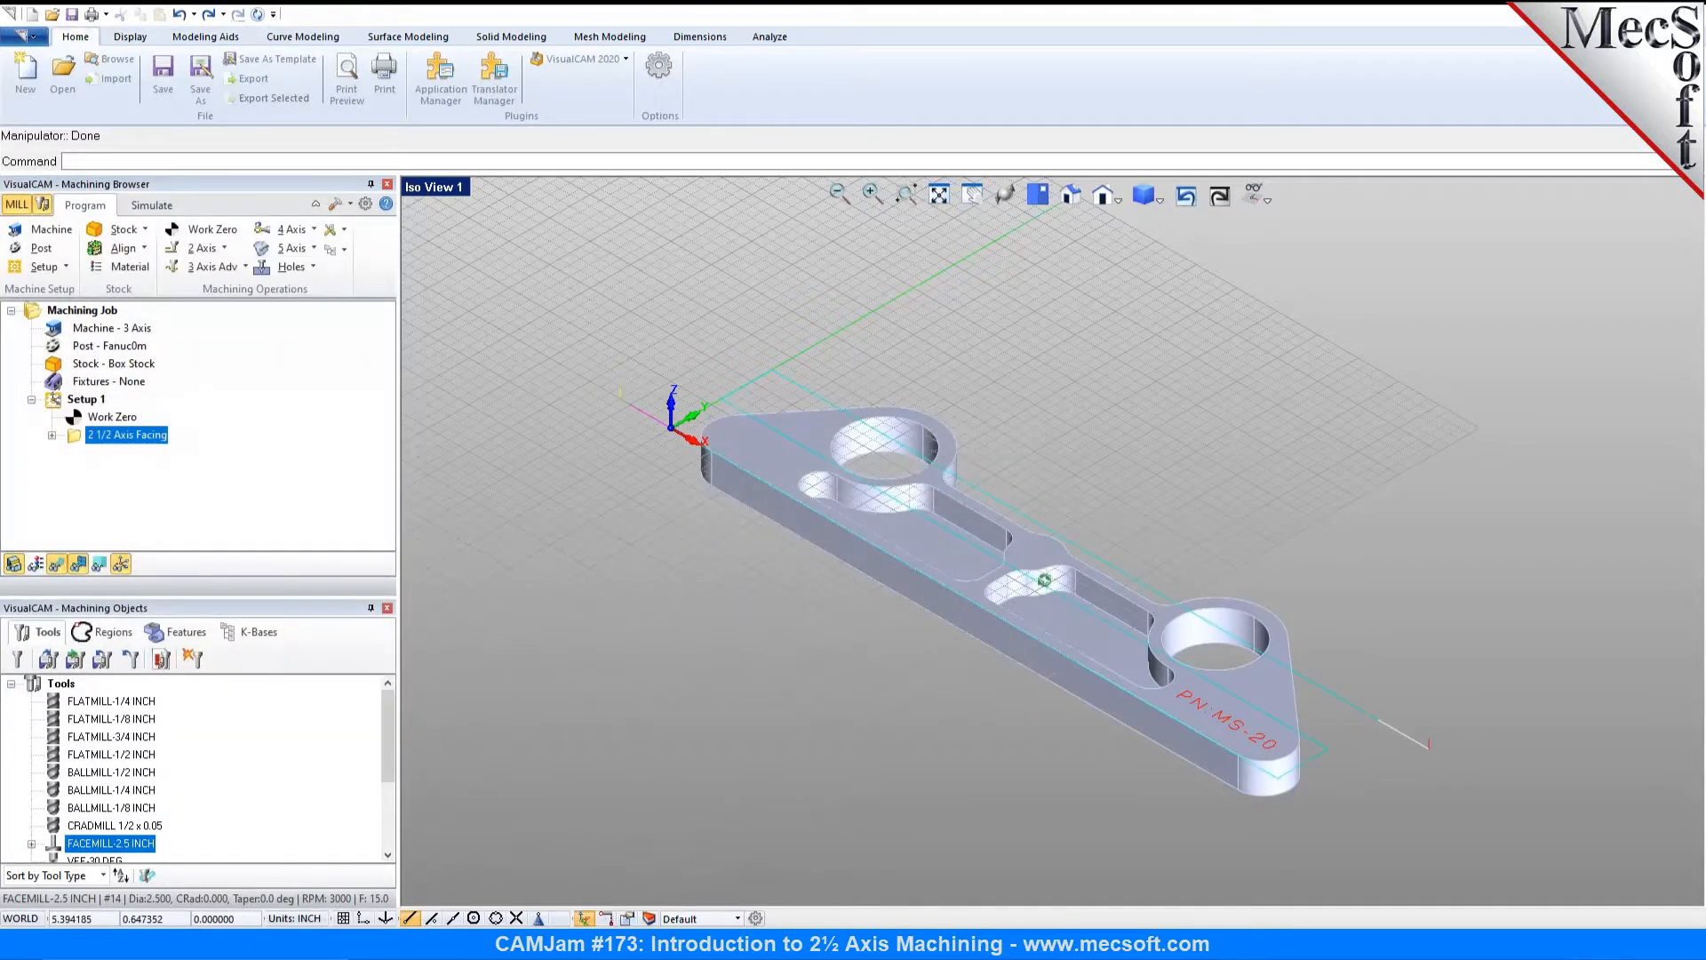
Step: Hide the part and the grid, and simulate the 2½ Axis Facing operation on the box stock
left_click(157, 212)
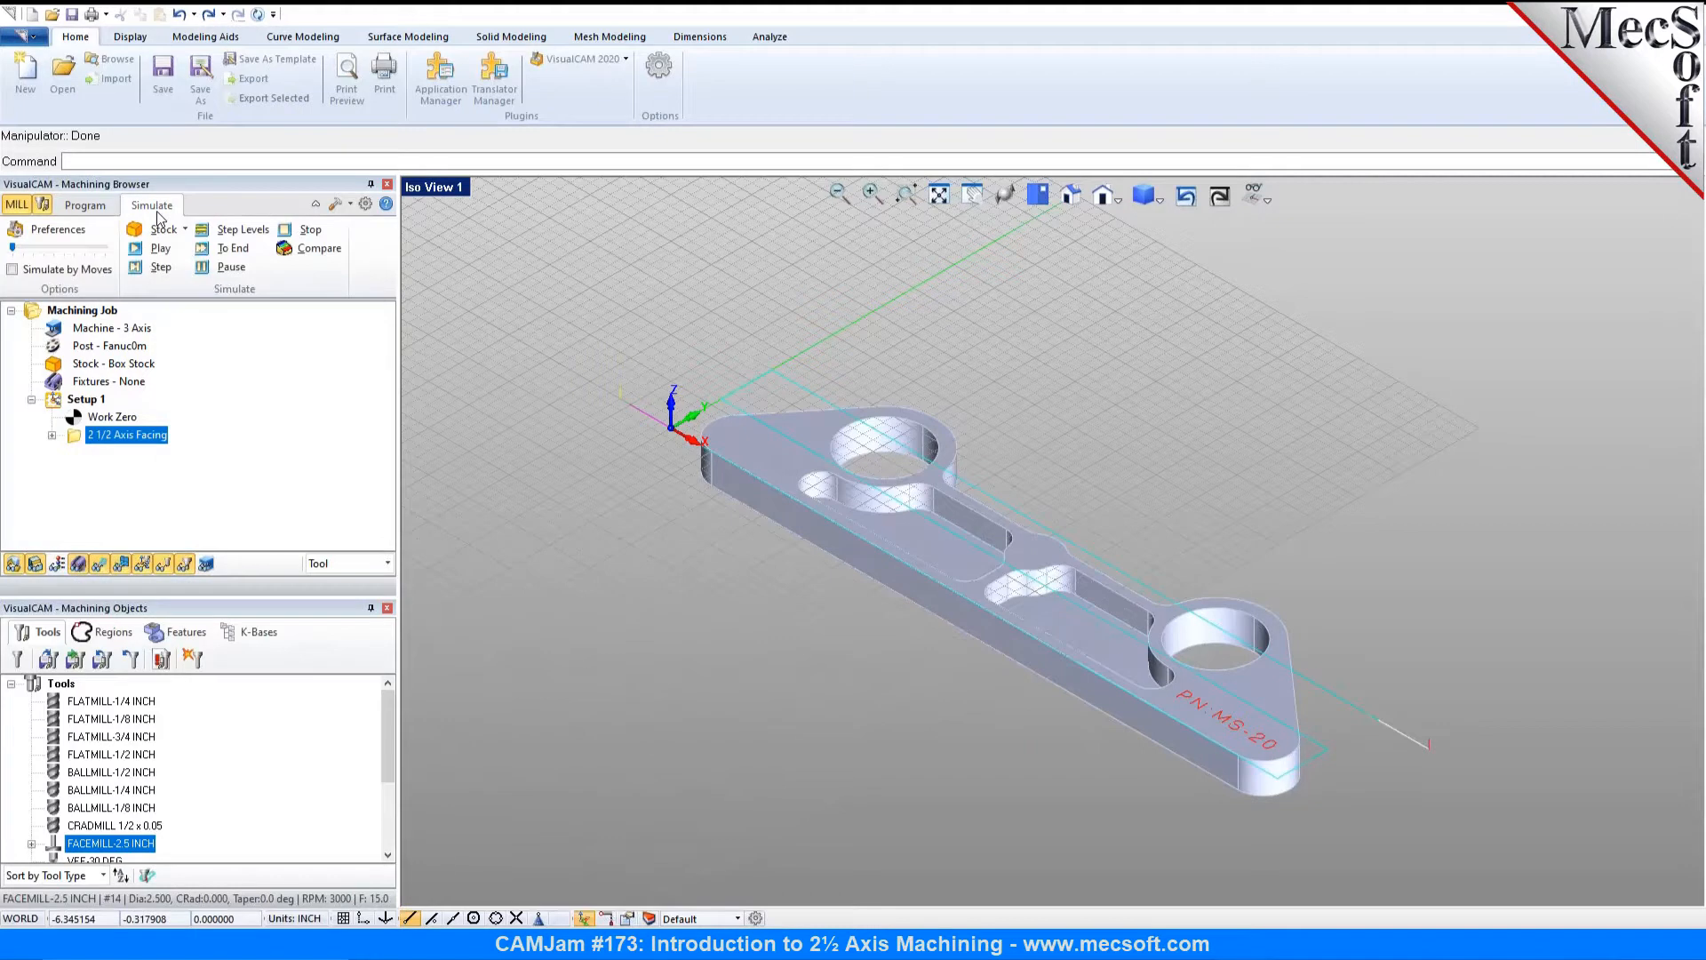
left_click(13, 562)
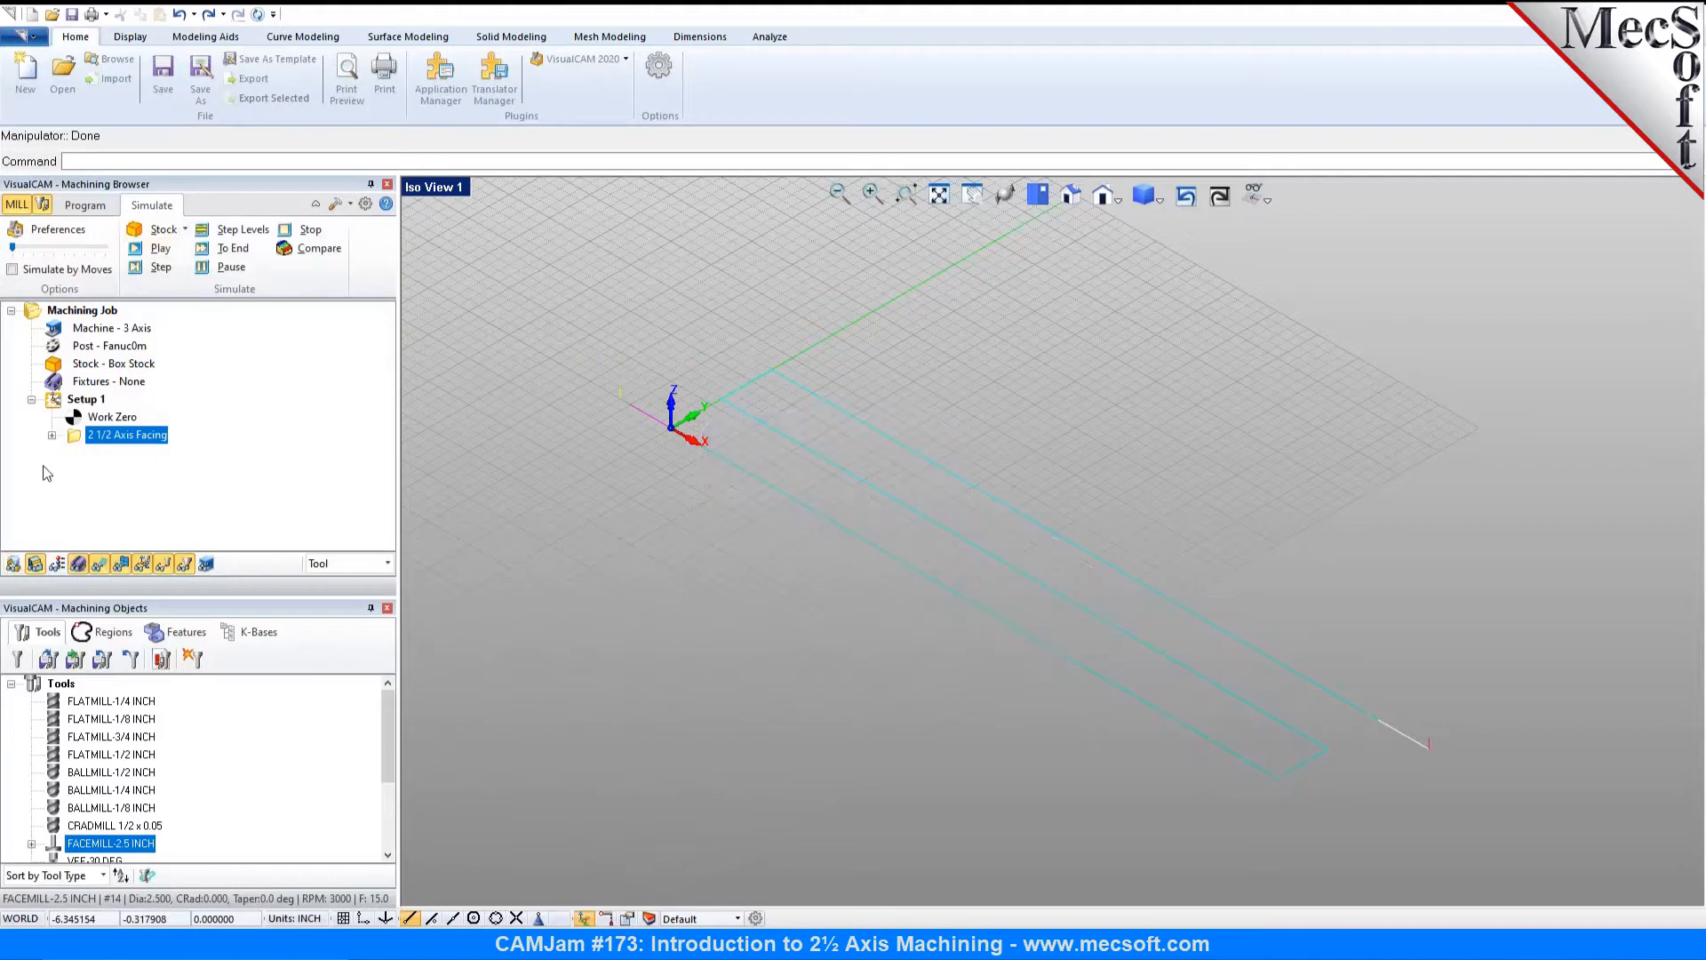
left_click(102, 364)
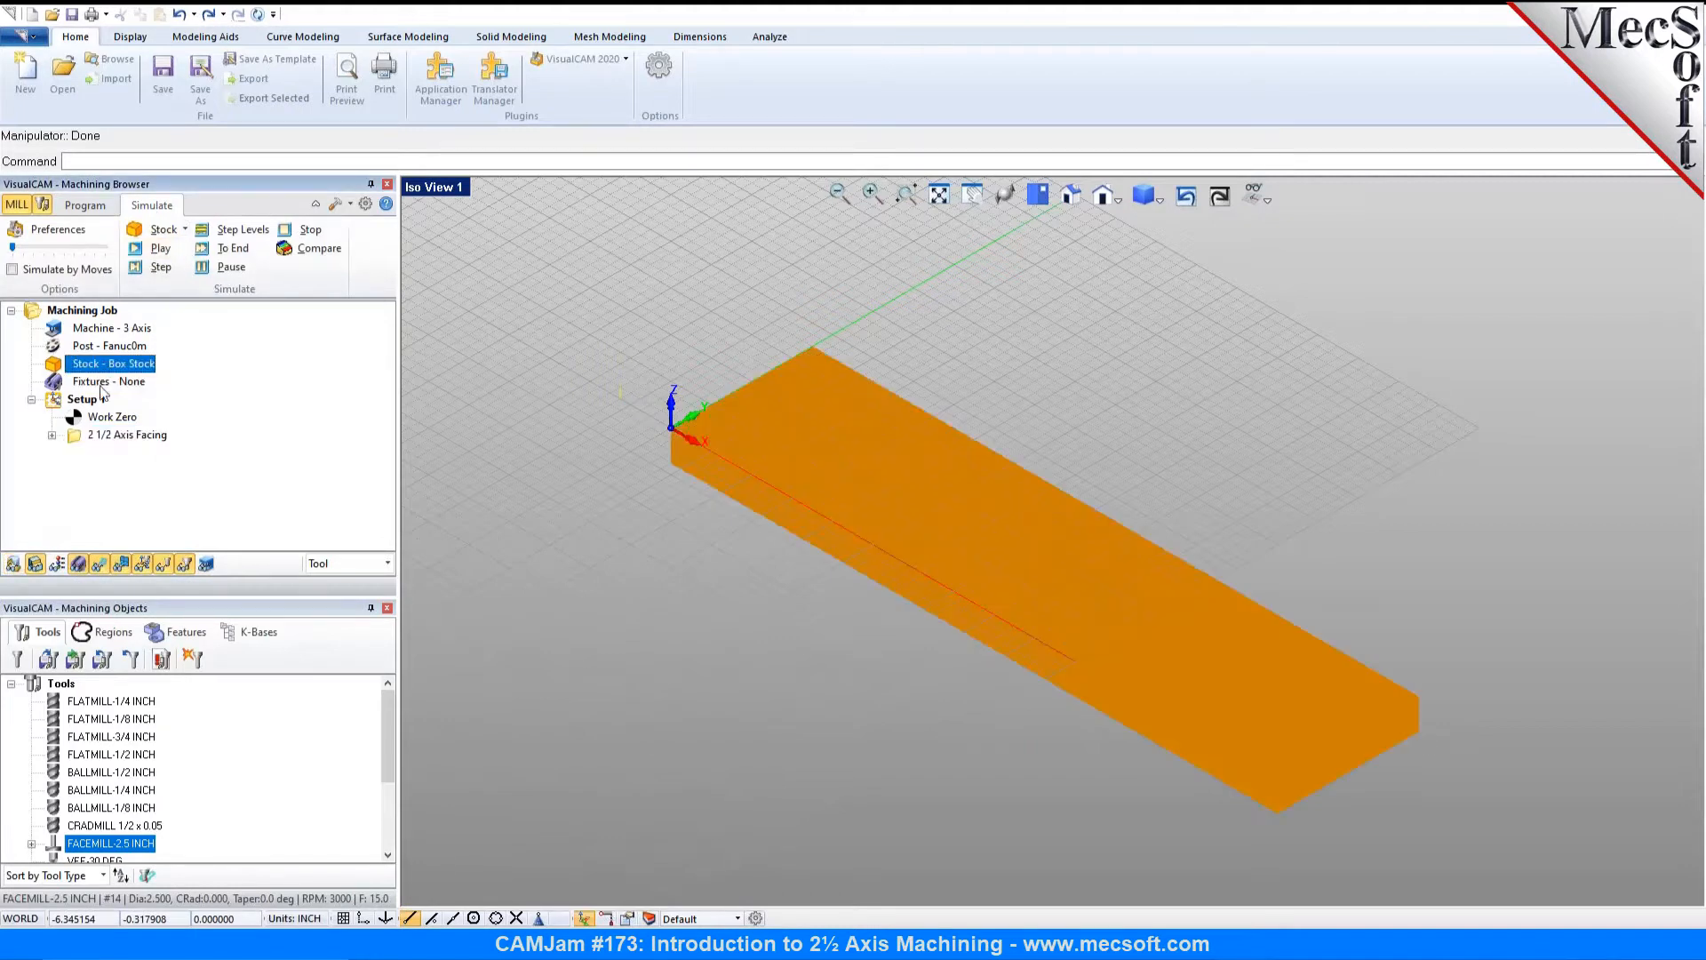
left_click(96, 435)
left_click(160, 250)
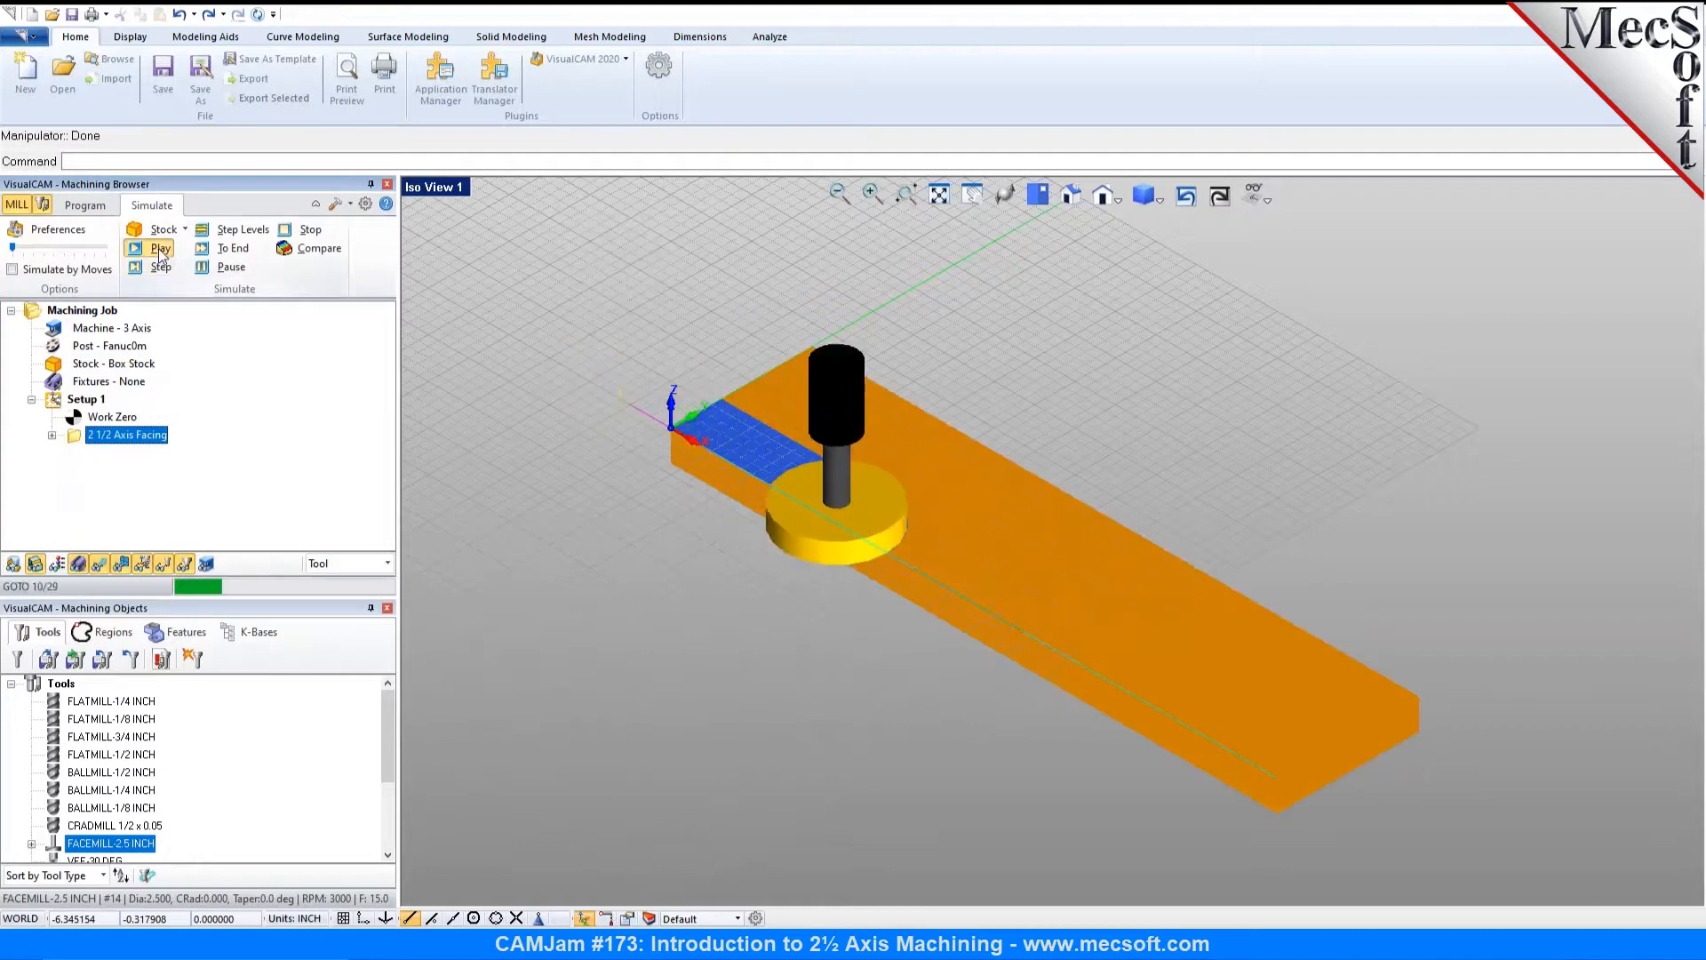
left_click(1262, 196)
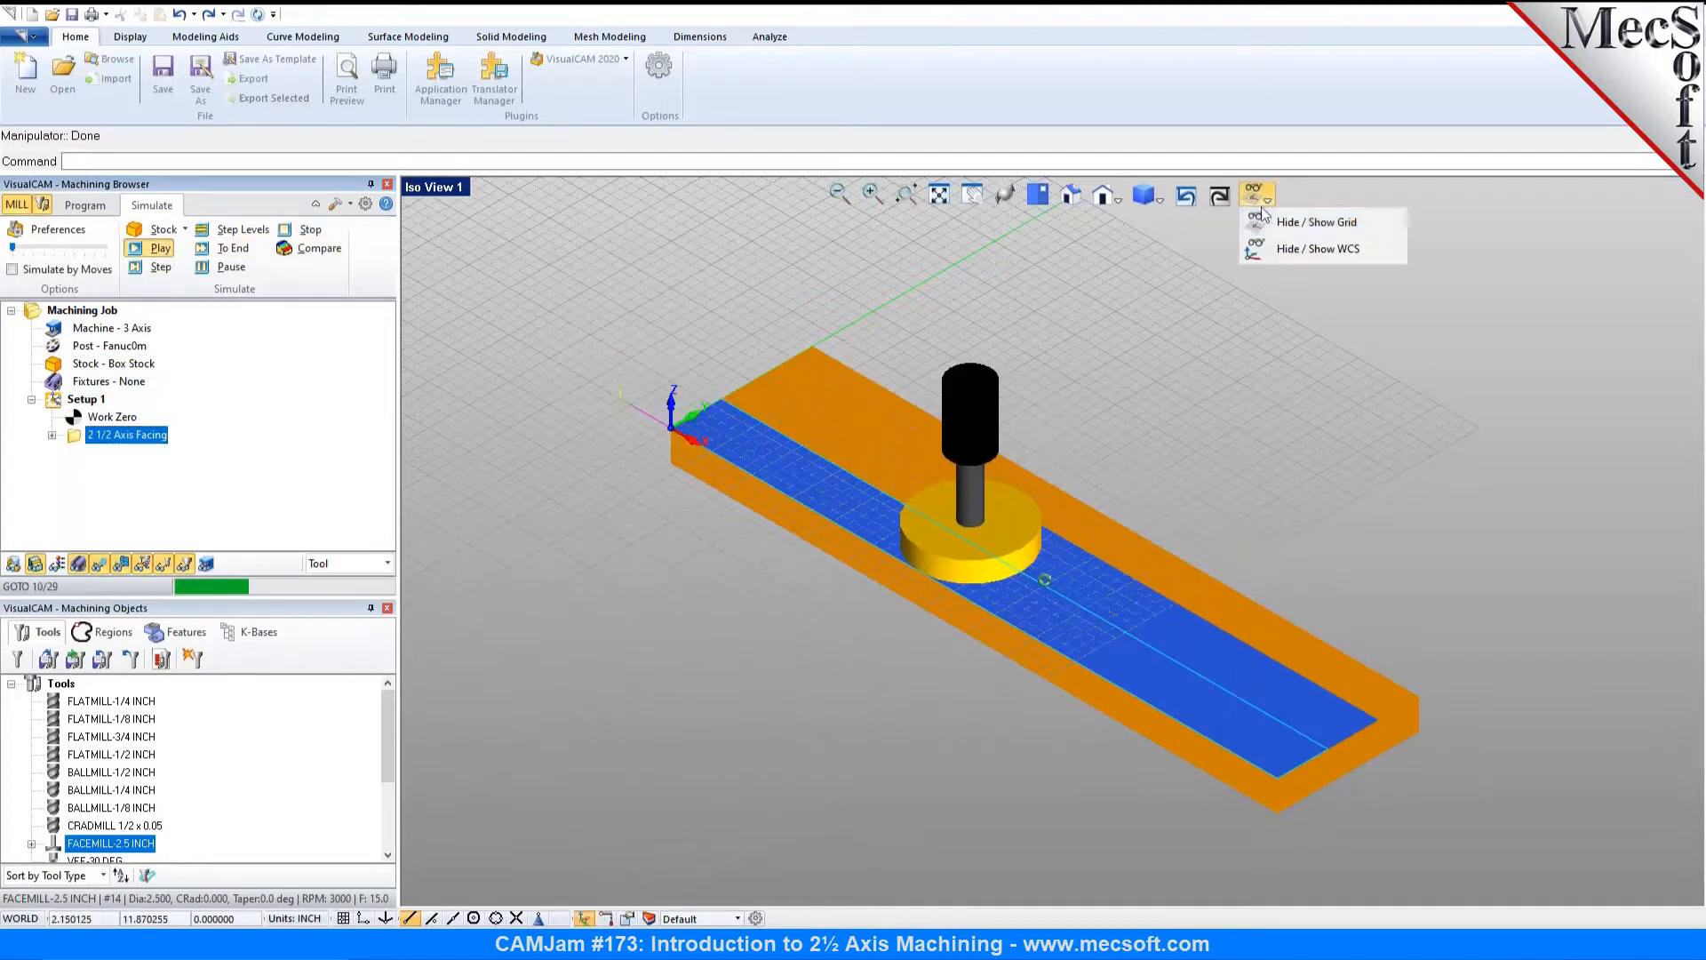
left_click(1267, 222)
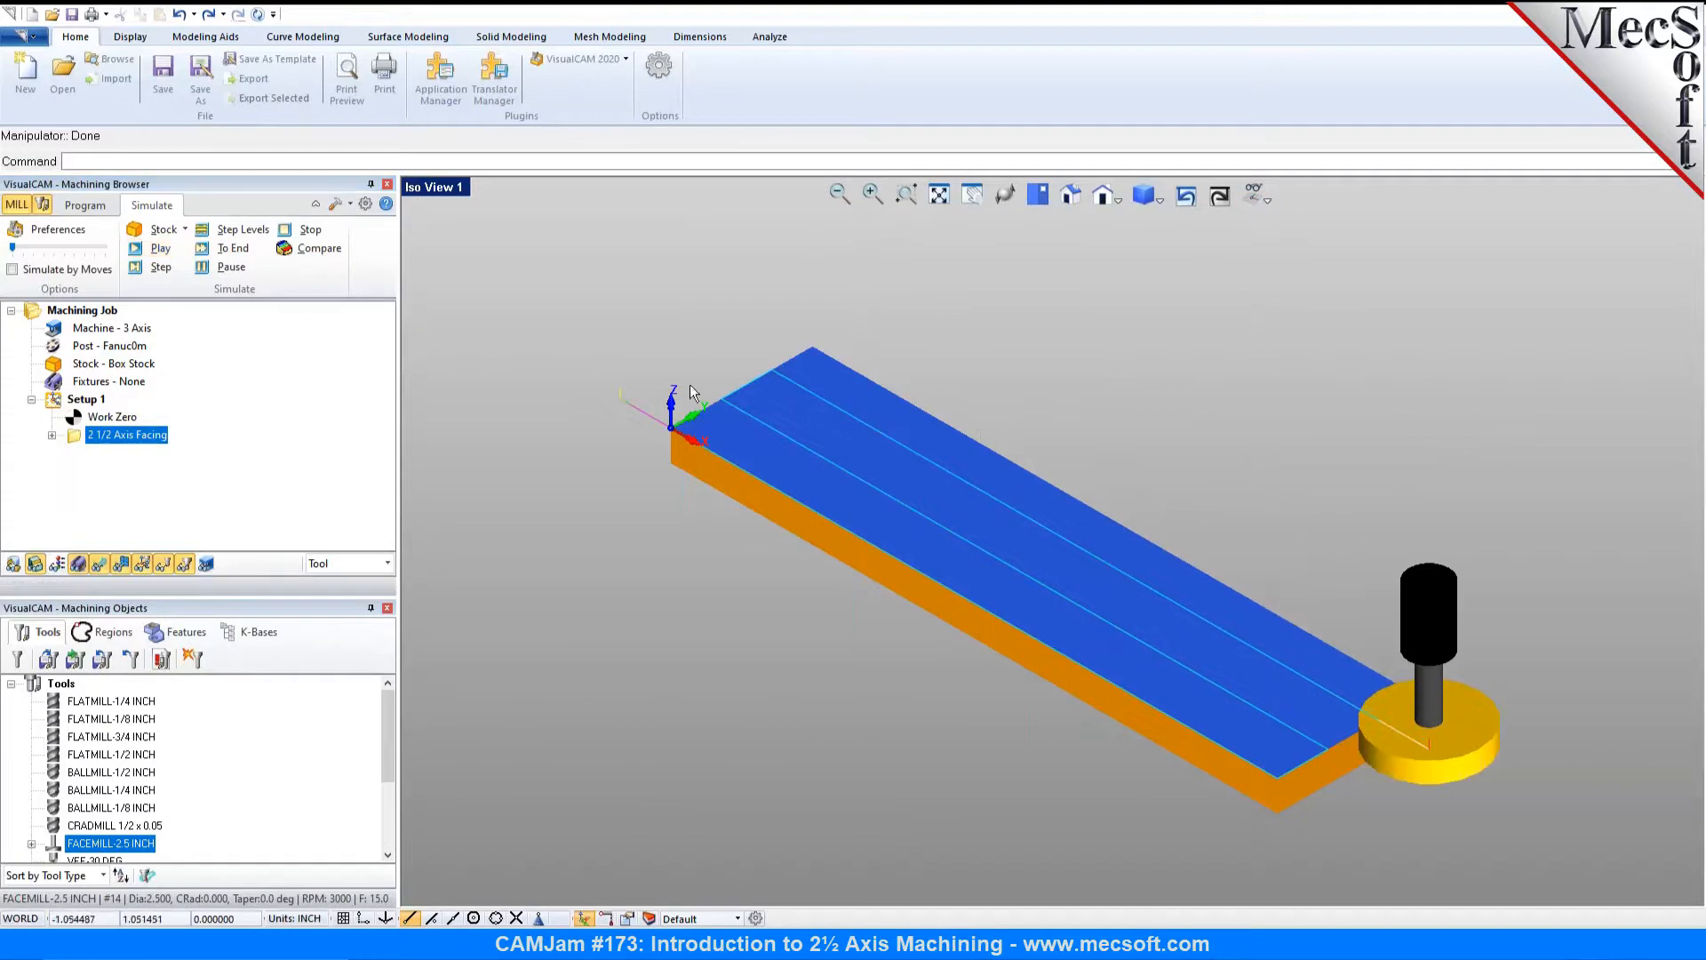
Step: Create a 2½ Axis Pocketing operation and select the top edge loops of the two irregular pockets as its part regions
left_click(86, 205)
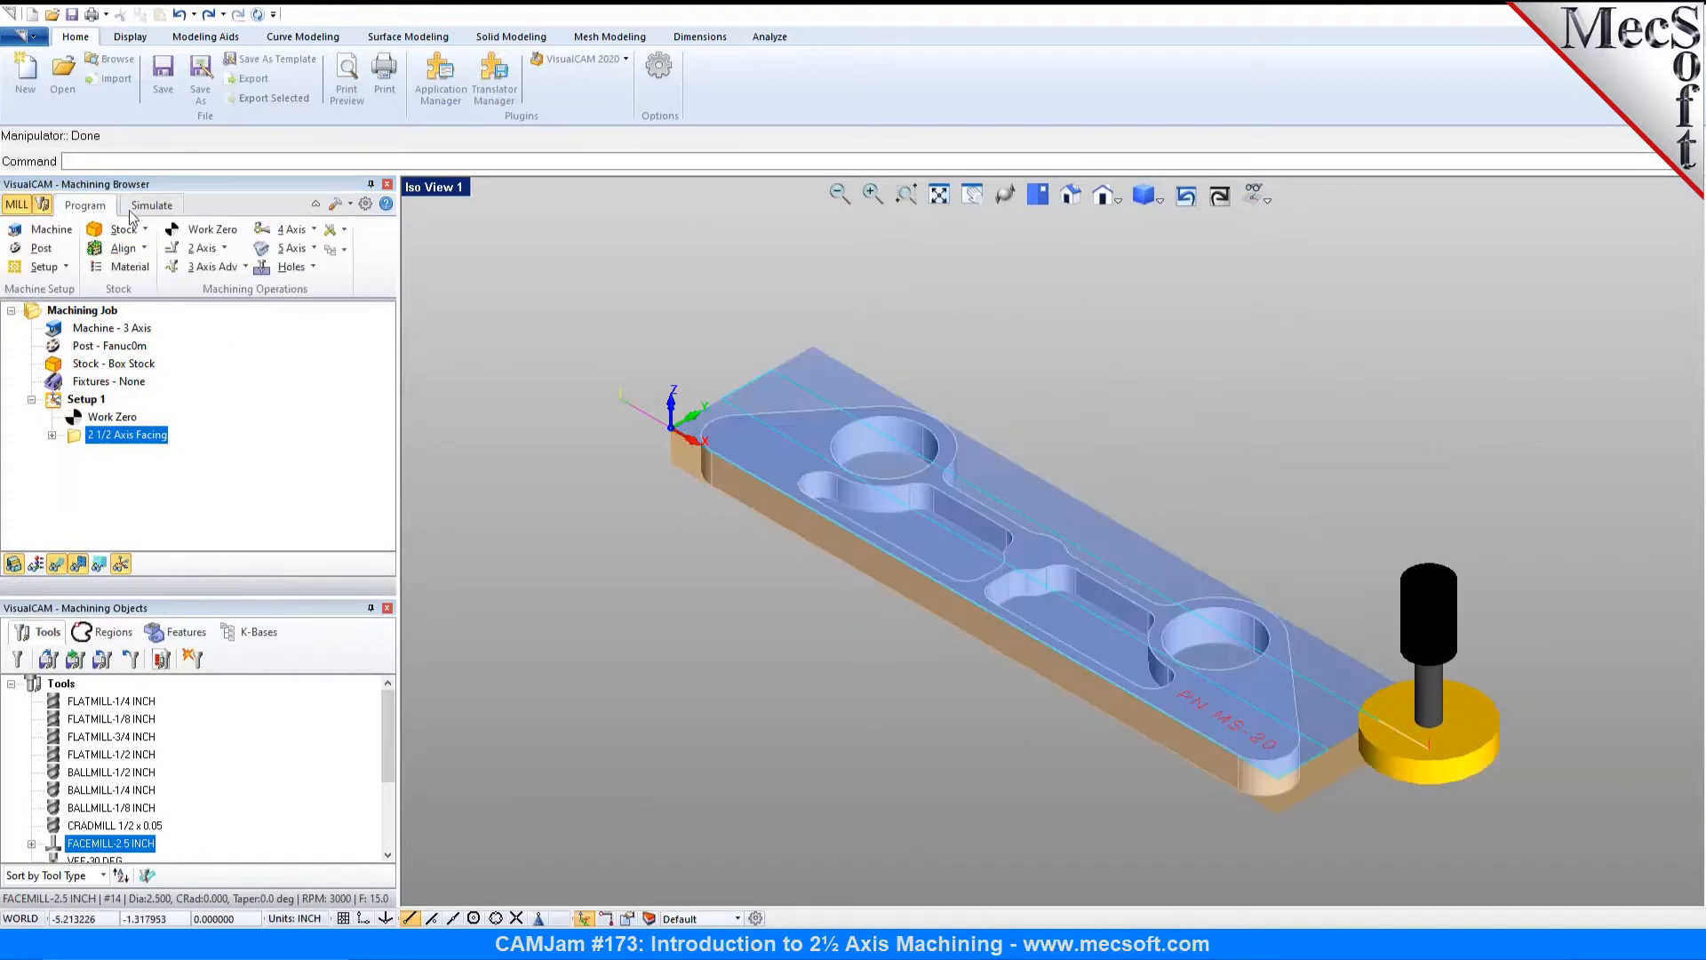
left_click(224, 249)
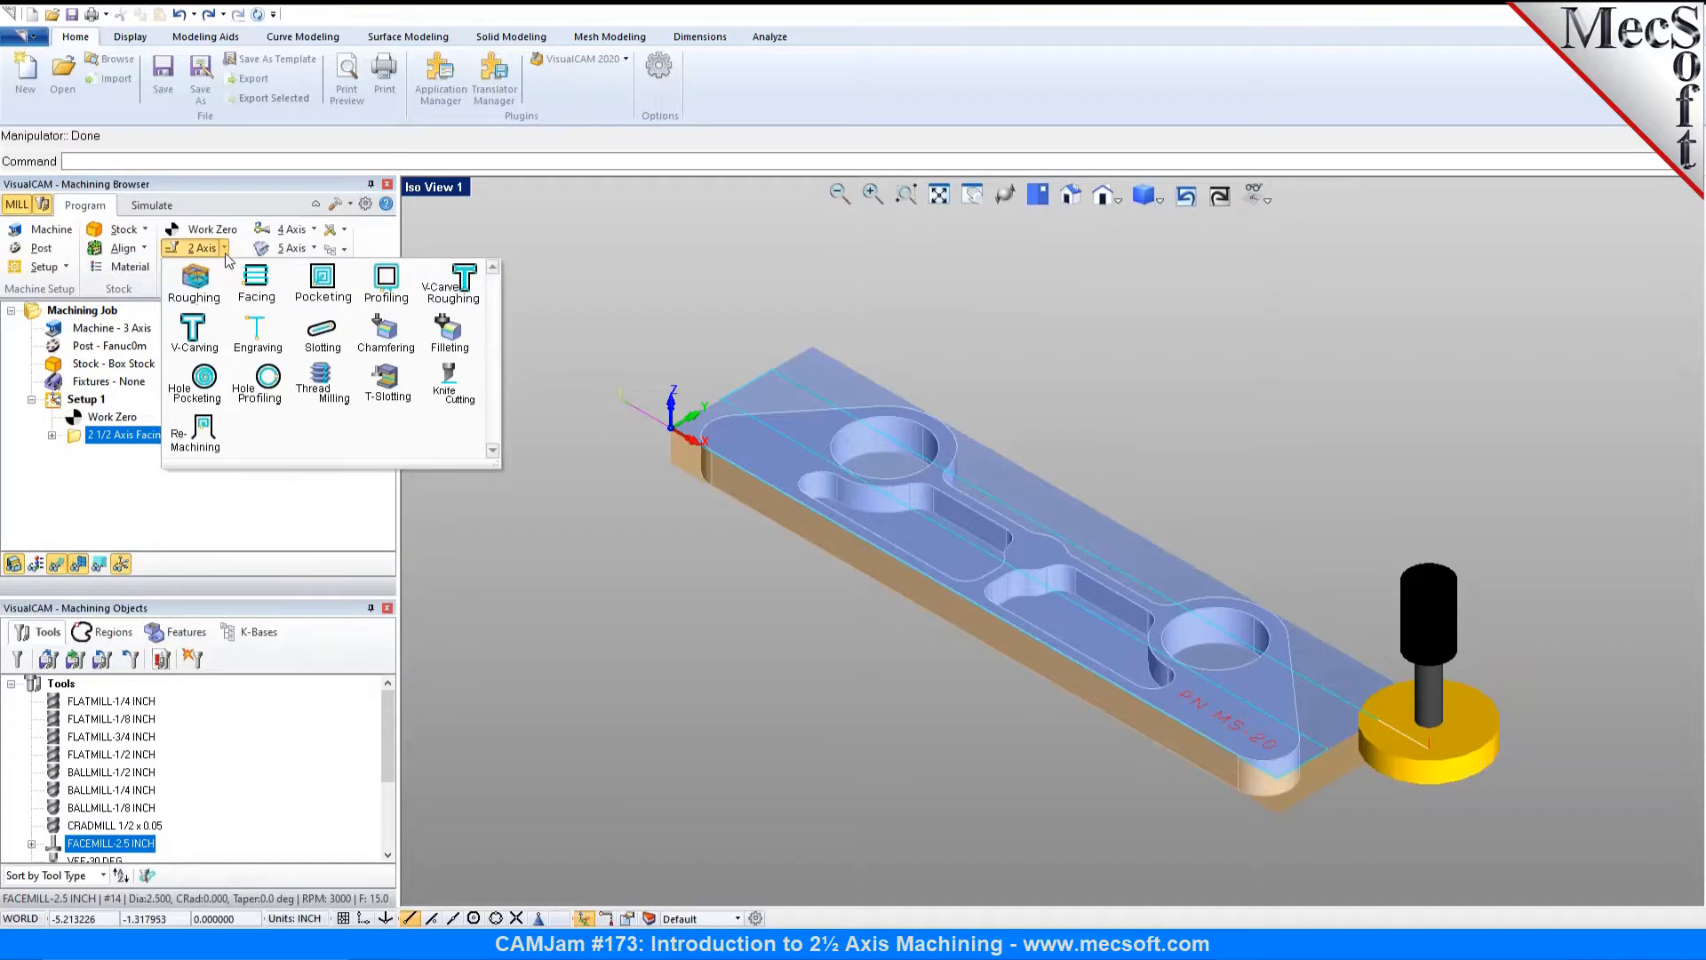
left_click(336, 280)
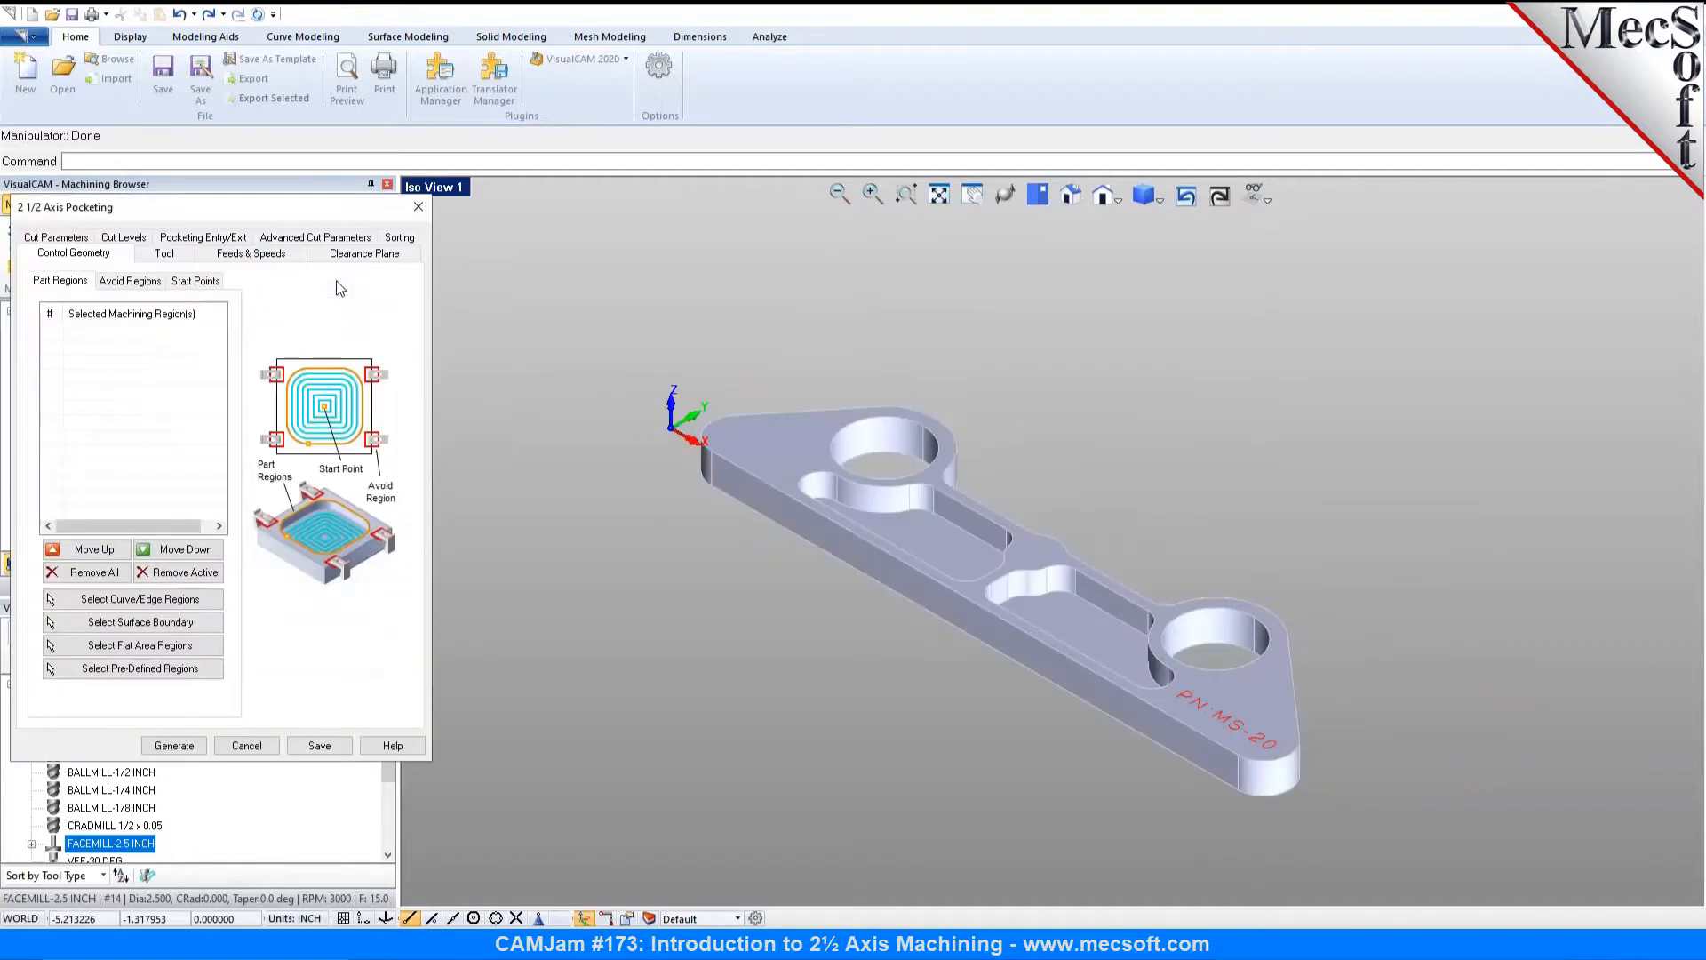
scroll(985, 574, "up", 3)
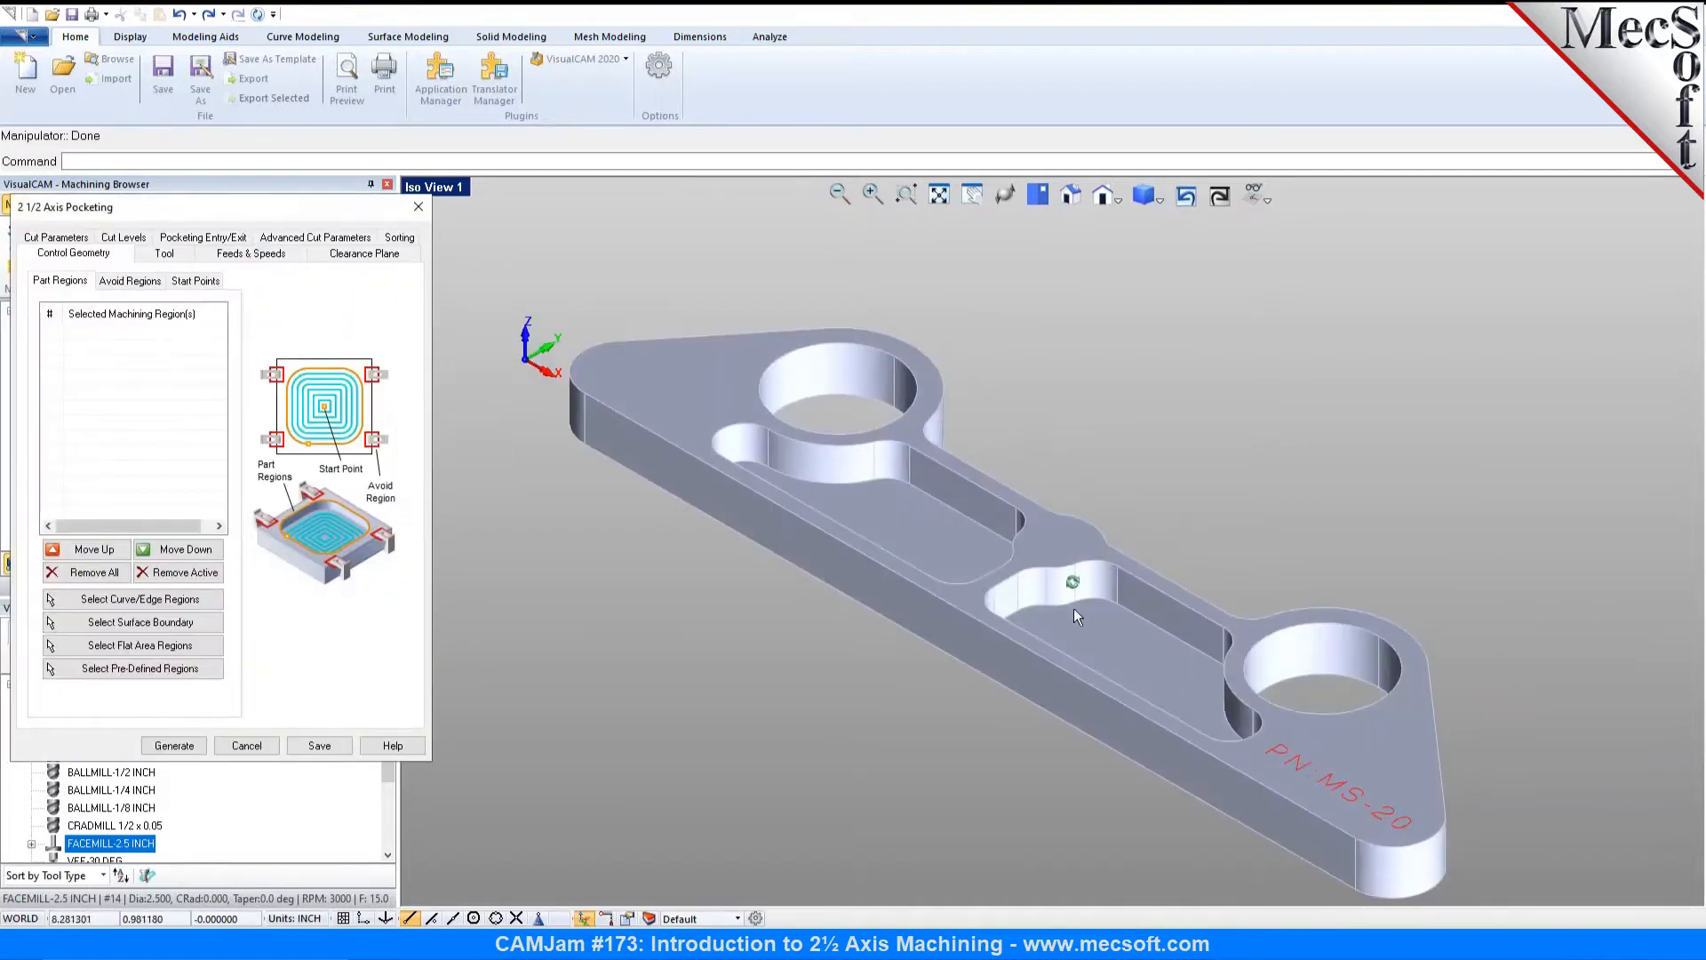
left_click(156, 601)
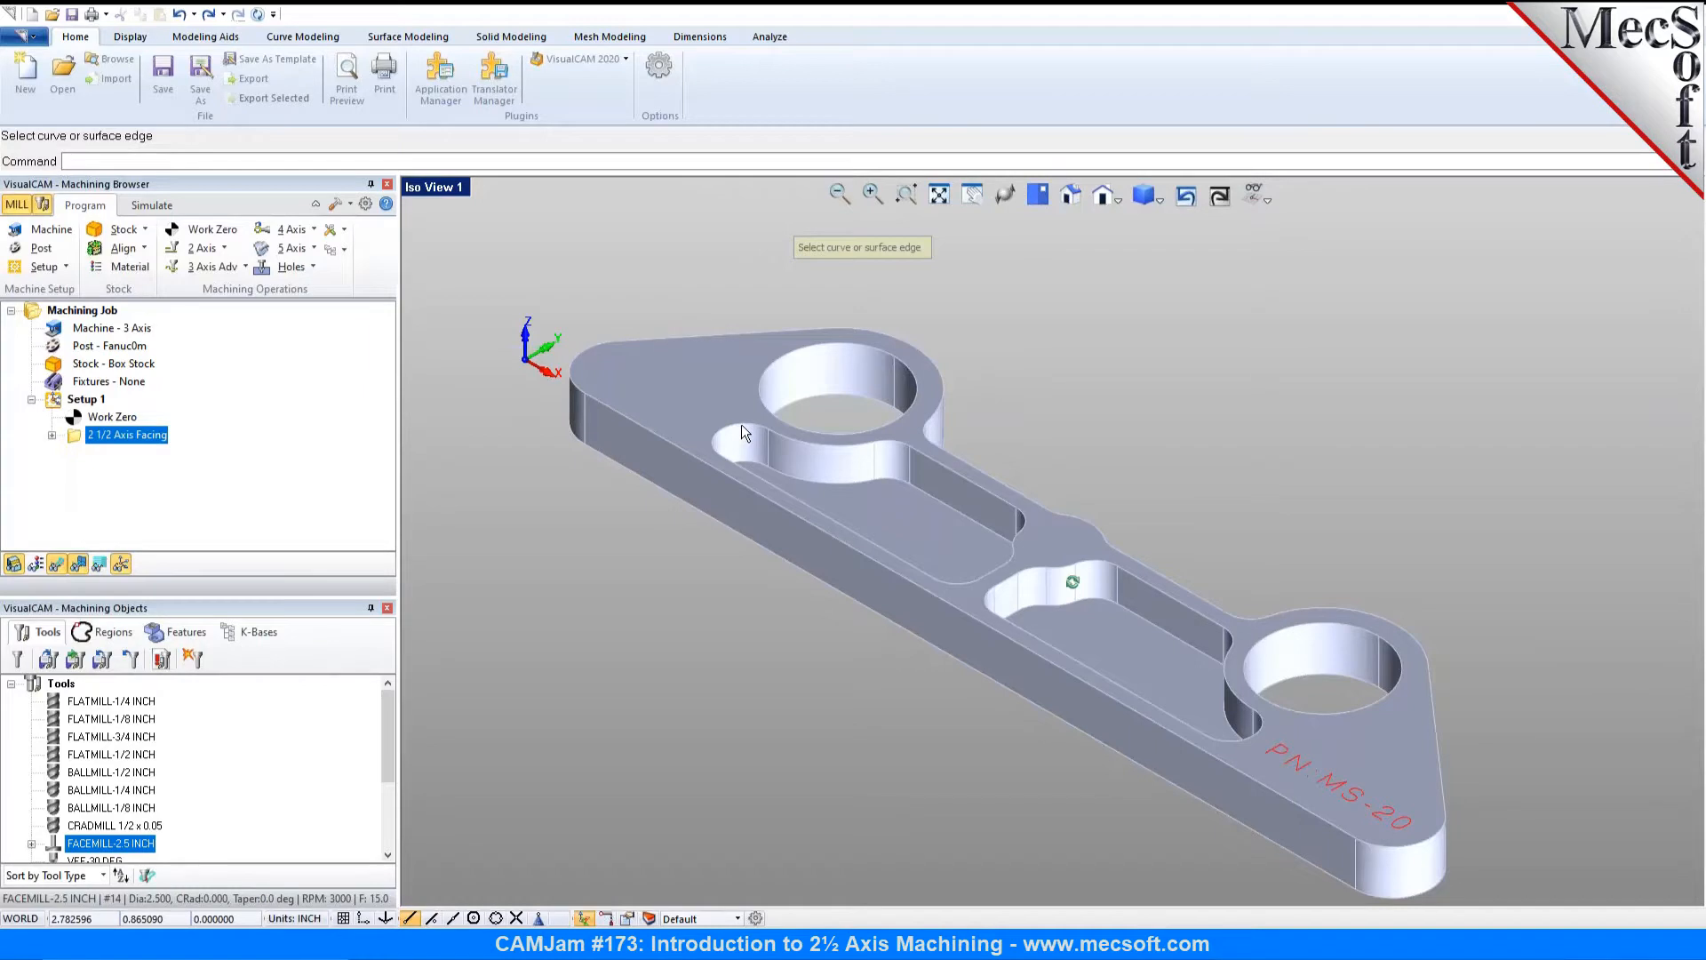
left_click(742, 426)
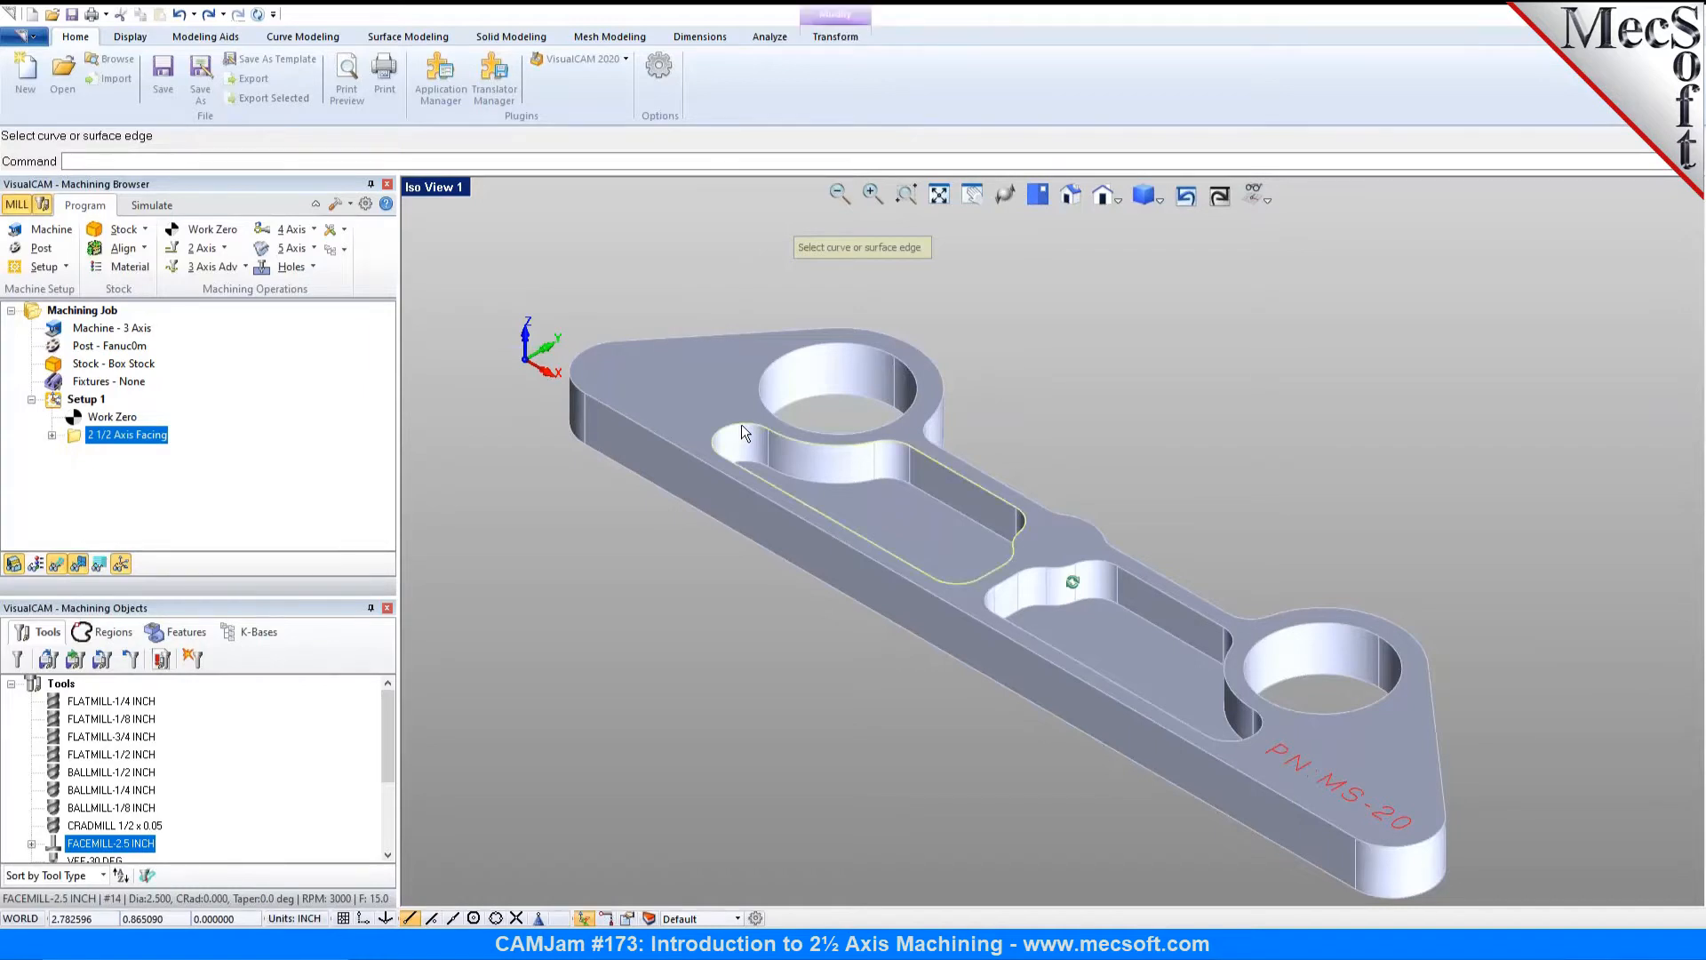
left_click(1102, 562)
right_click(1225, 557)
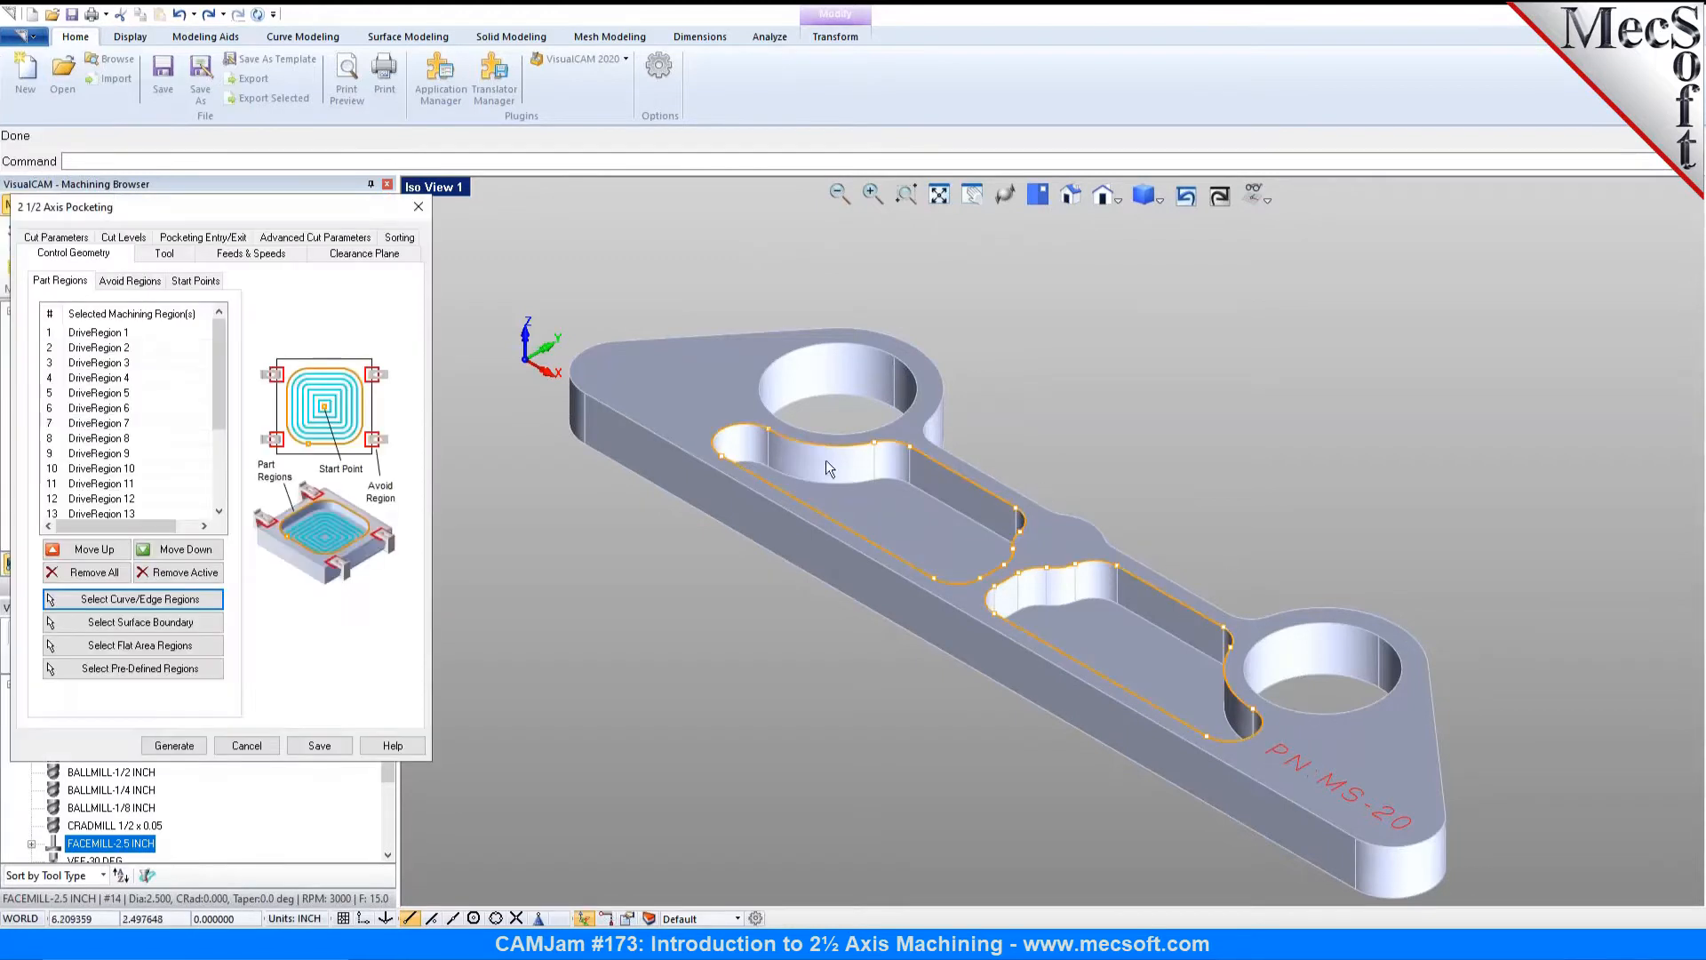
Step: Choose the FLATMILL-1/2 INCH tool for the pocketing operation, and check its feeds and speeds and the clearance plane
left_click(162, 255)
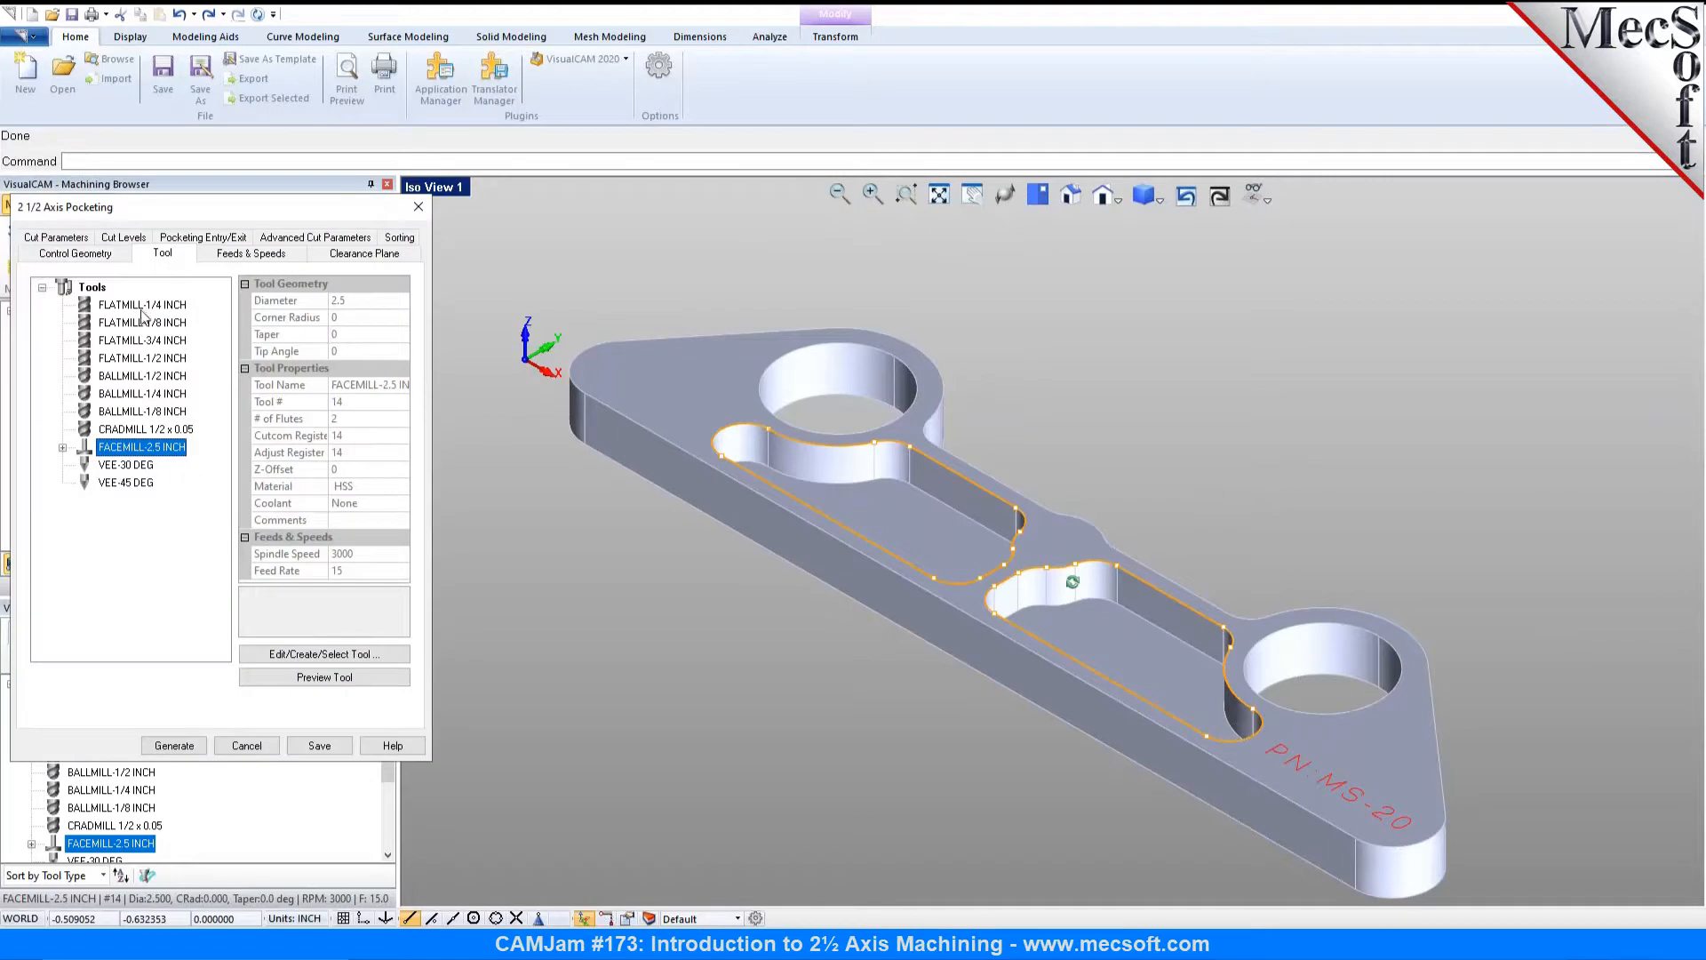
left_click(143, 358)
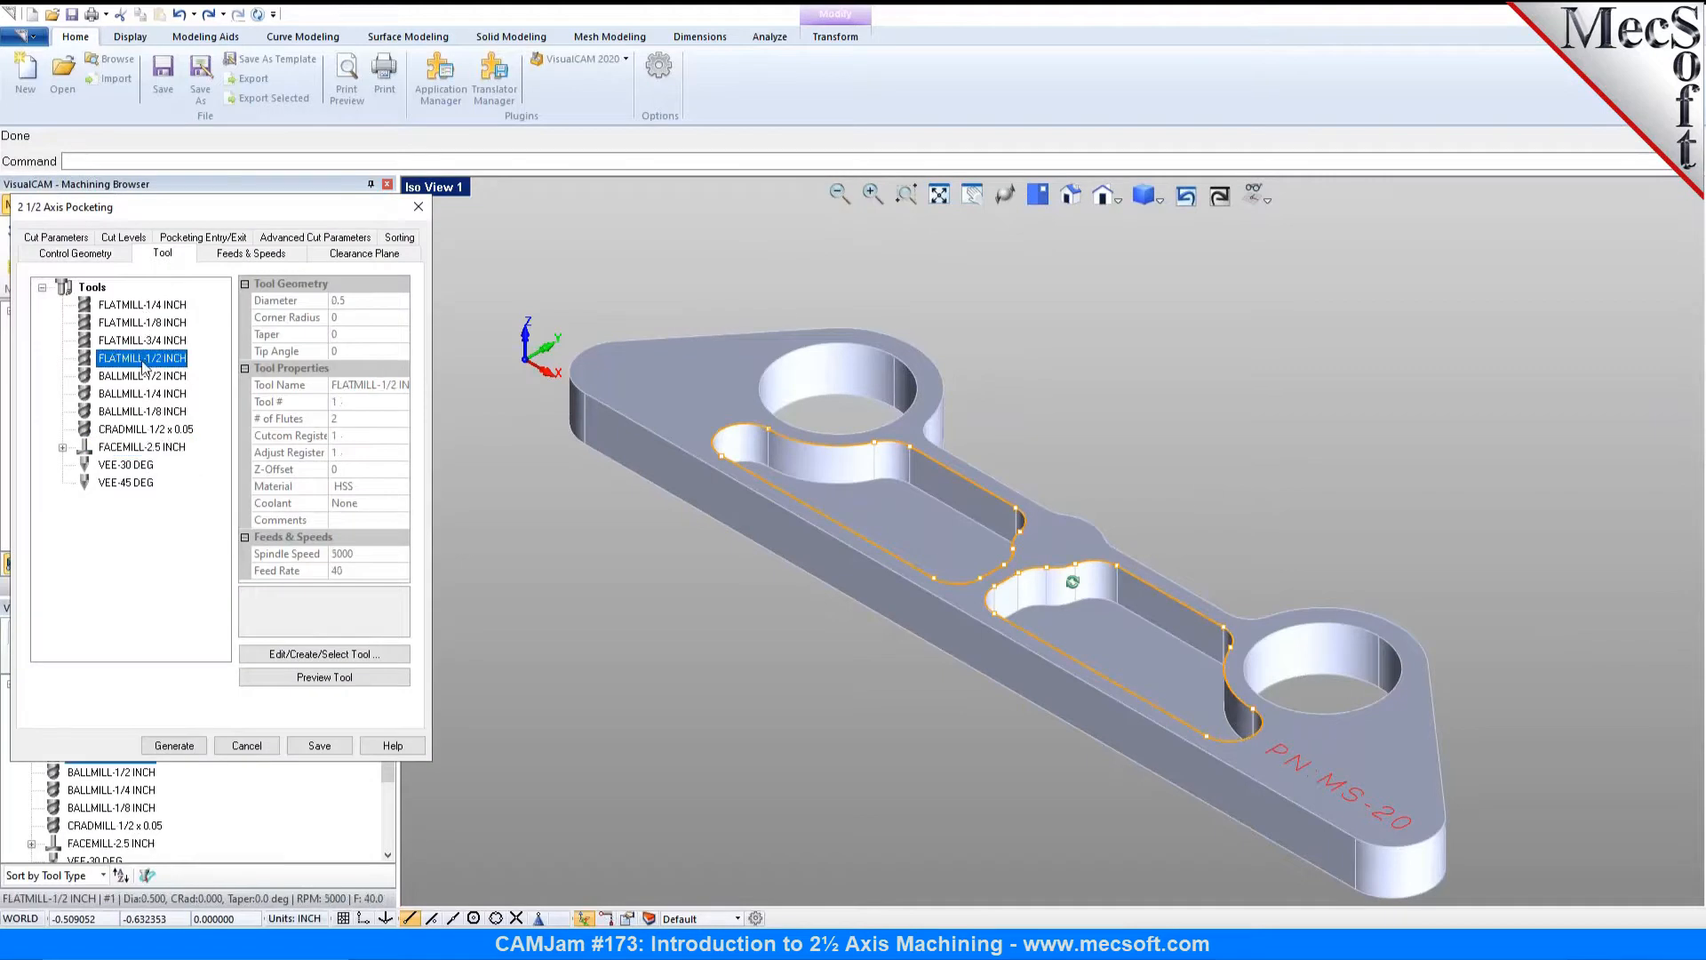
left_click(230, 258)
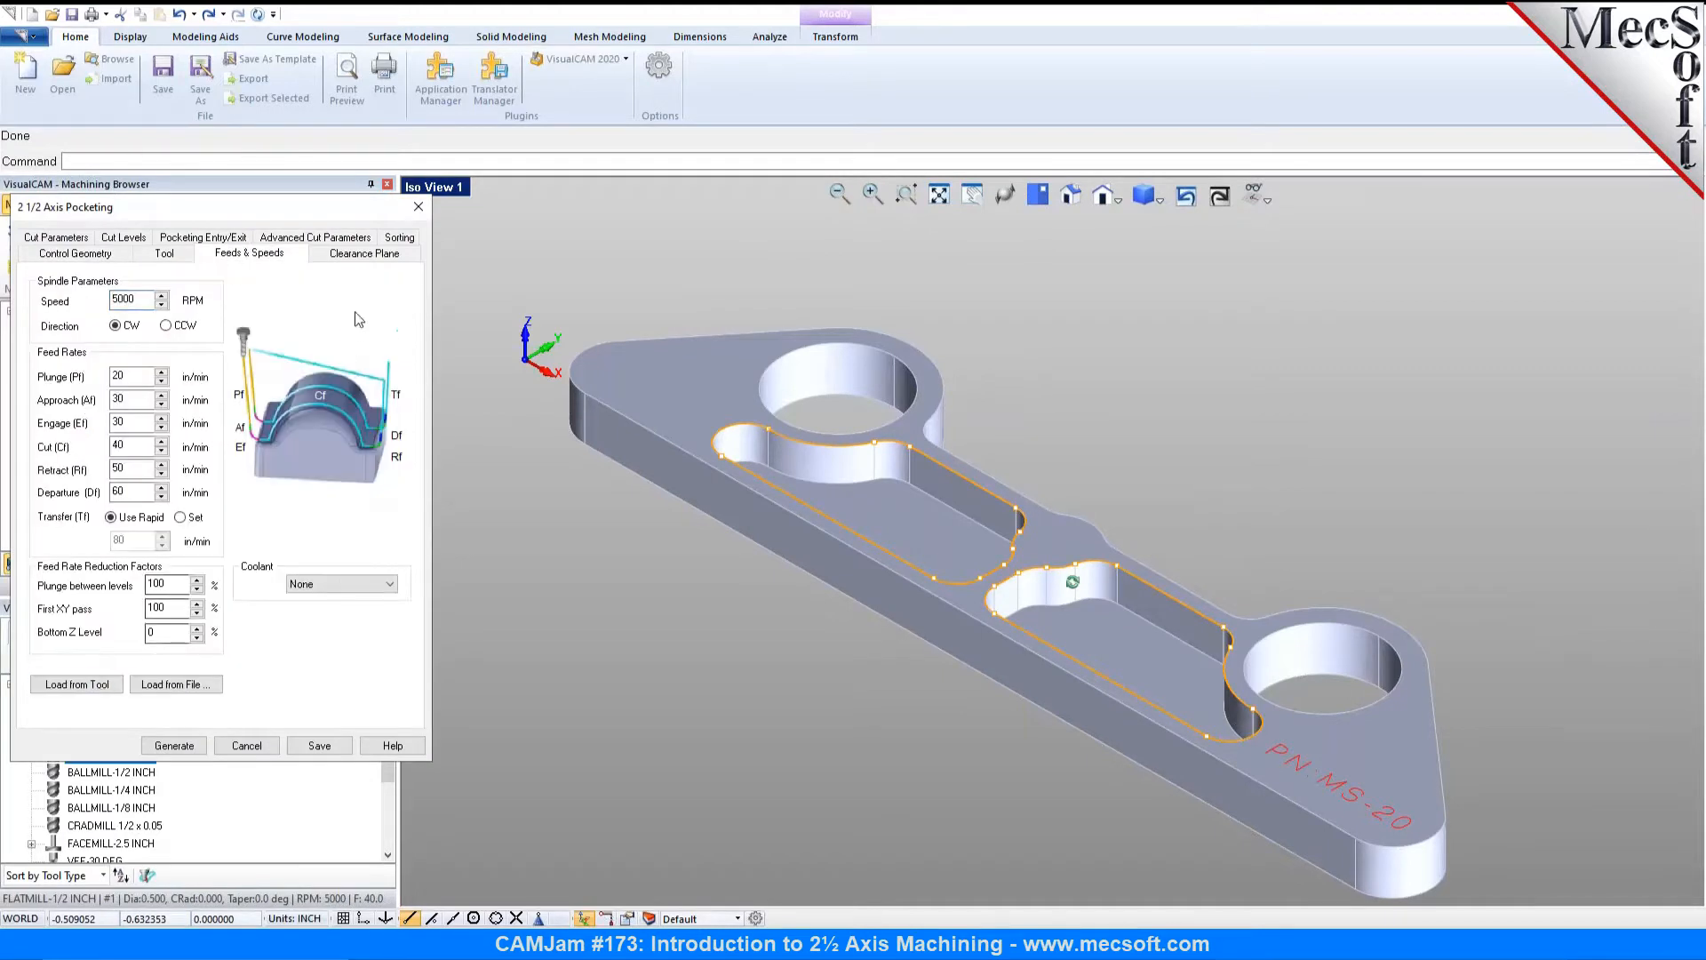
left_click(365, 259)
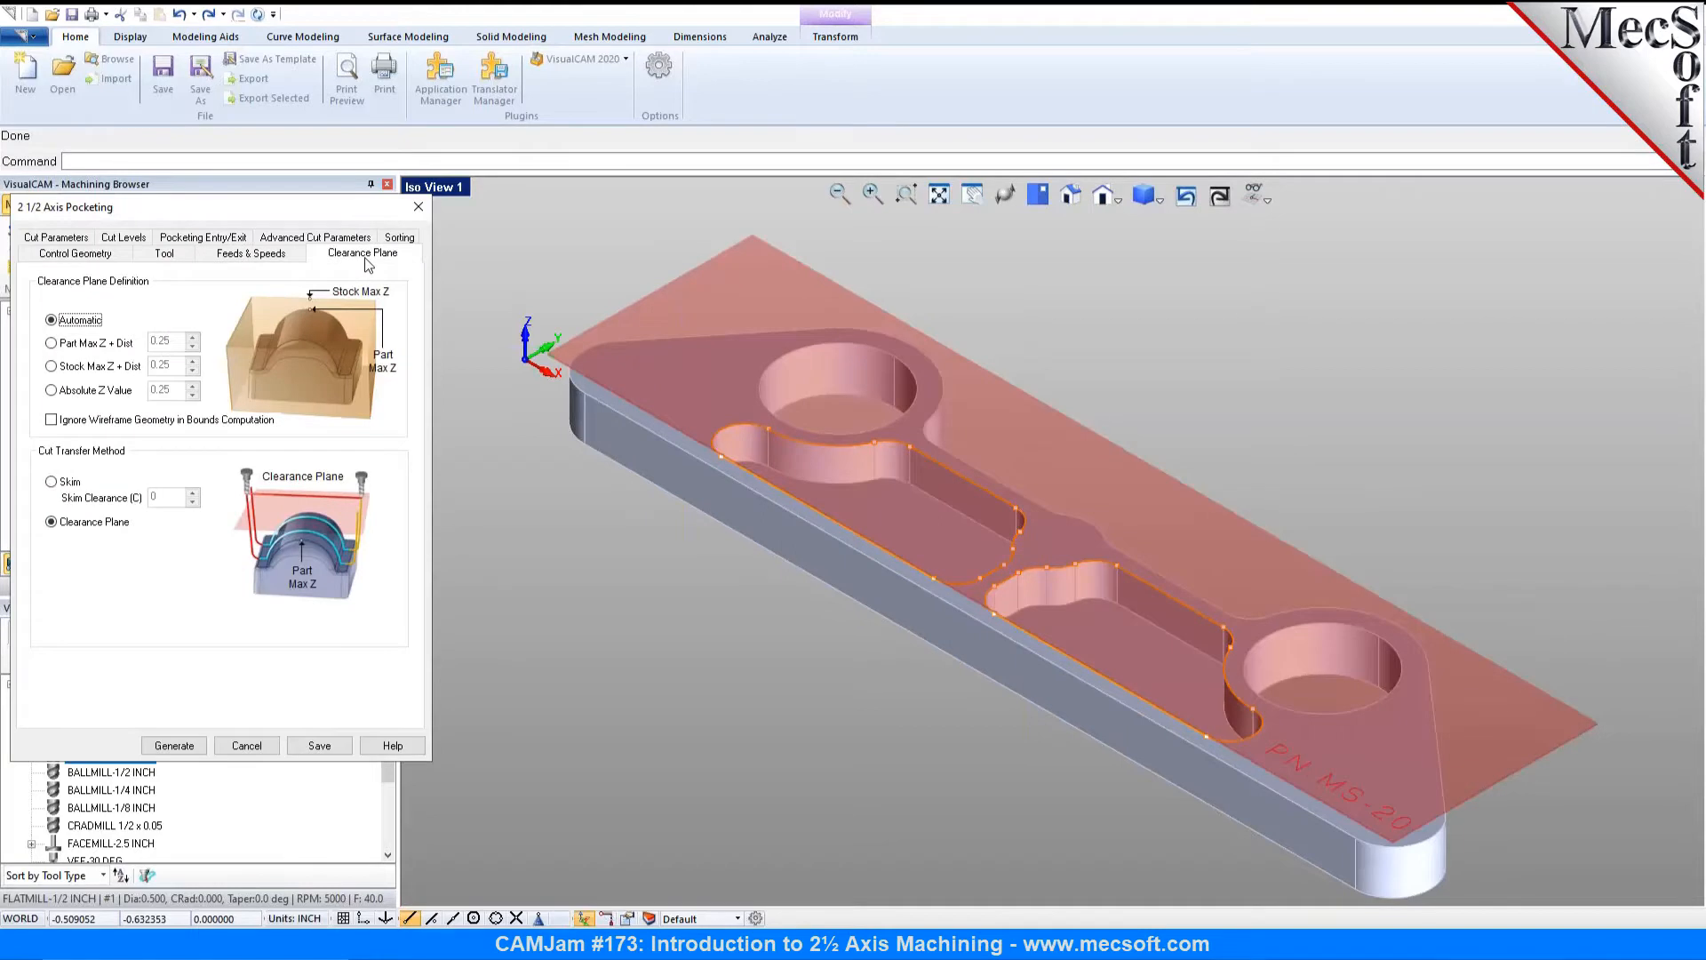
Step: Set the pocketing stock to 0, and check the offset cut pattern and the stepover distance
left_click(86, 241)
left_click_drag(161, 328, 93, 330)
type("0")
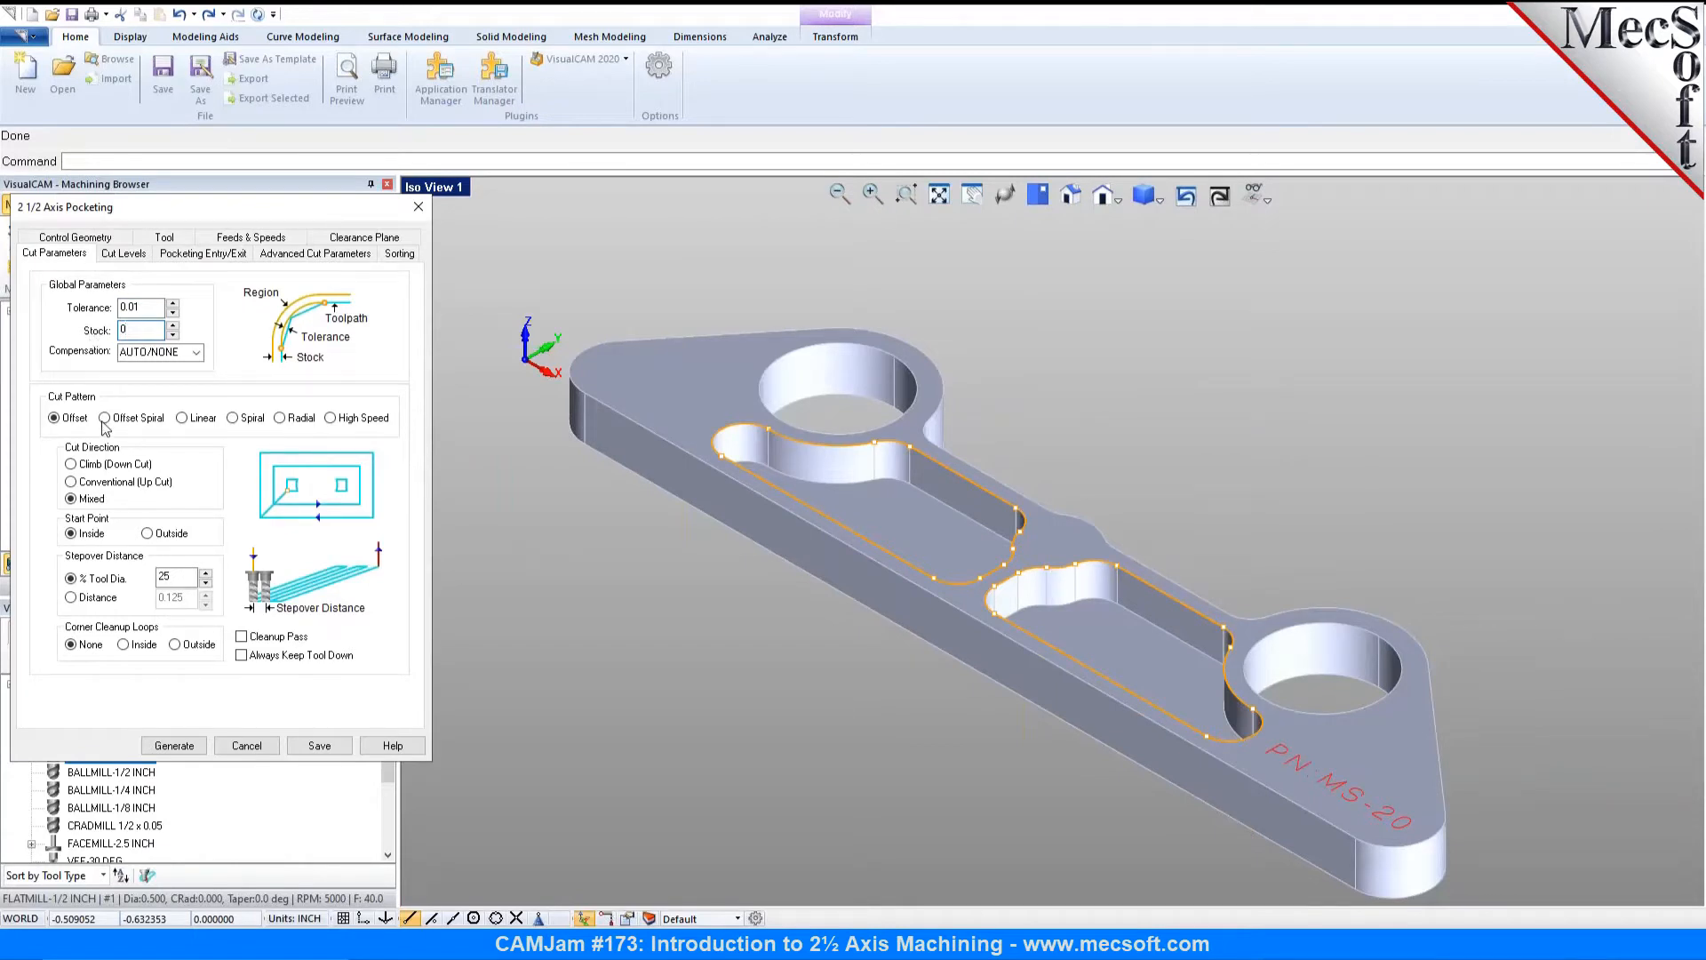
left_click(172, 579)
Step: Define the total cut depth by picking both ends of the pocket's vertical wall edge, and set the rough depth per cut to 0.275591
left_click(128, 255)
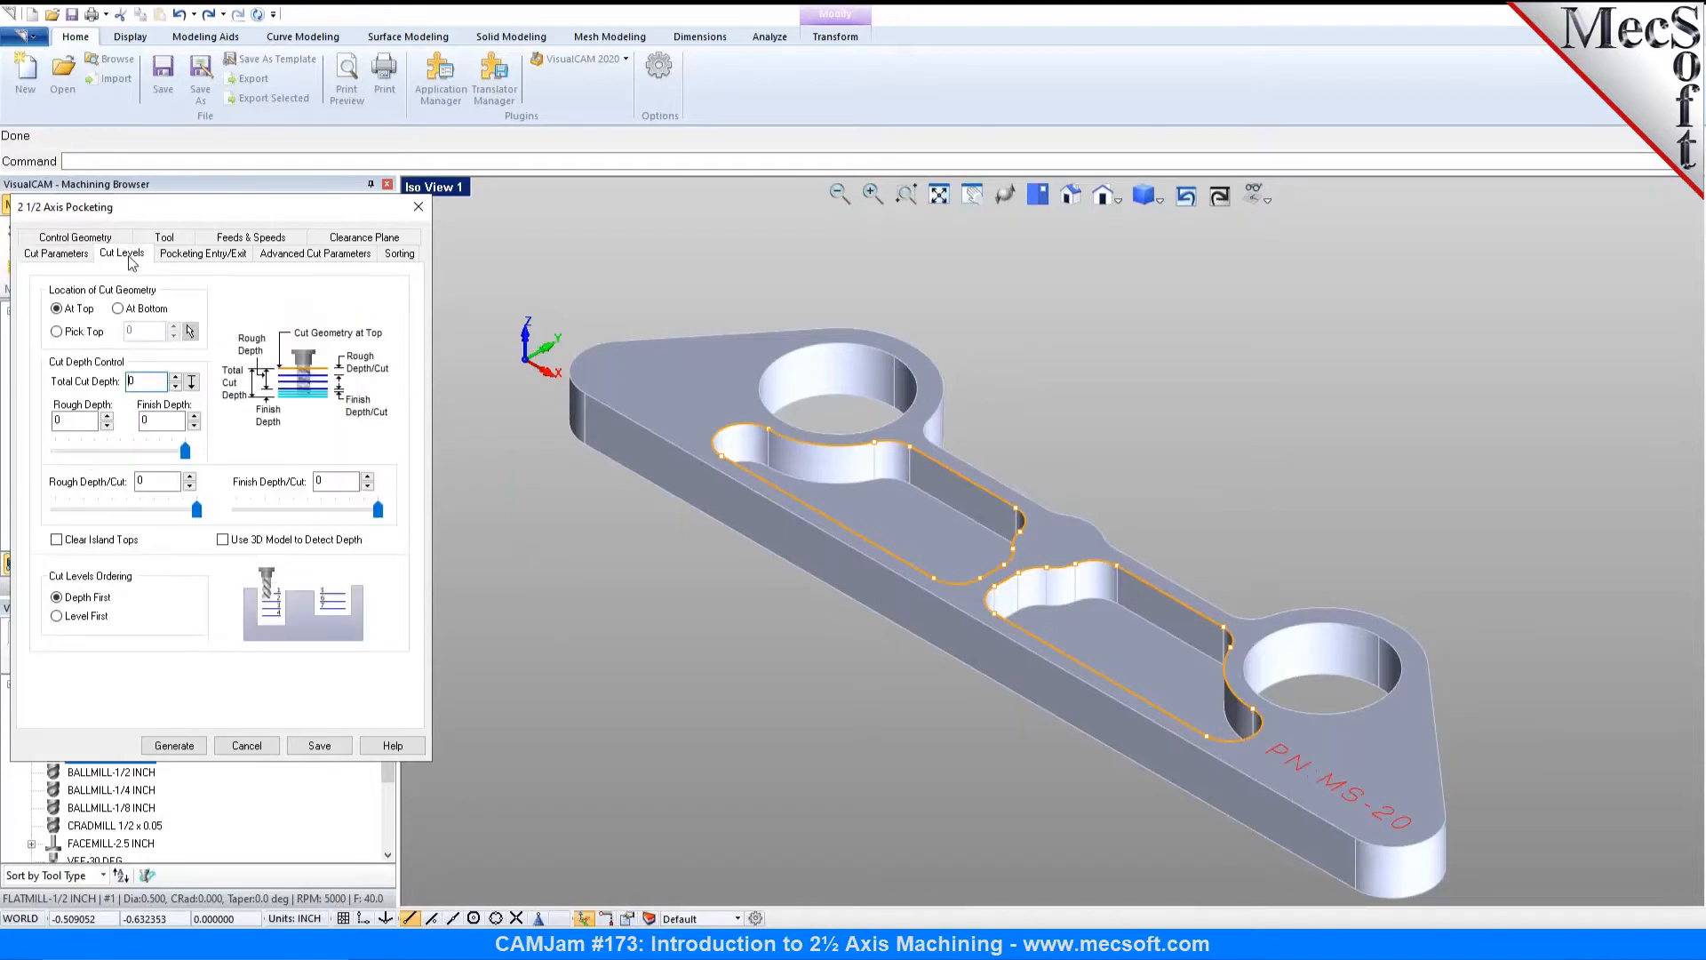
left_click(192, 382)
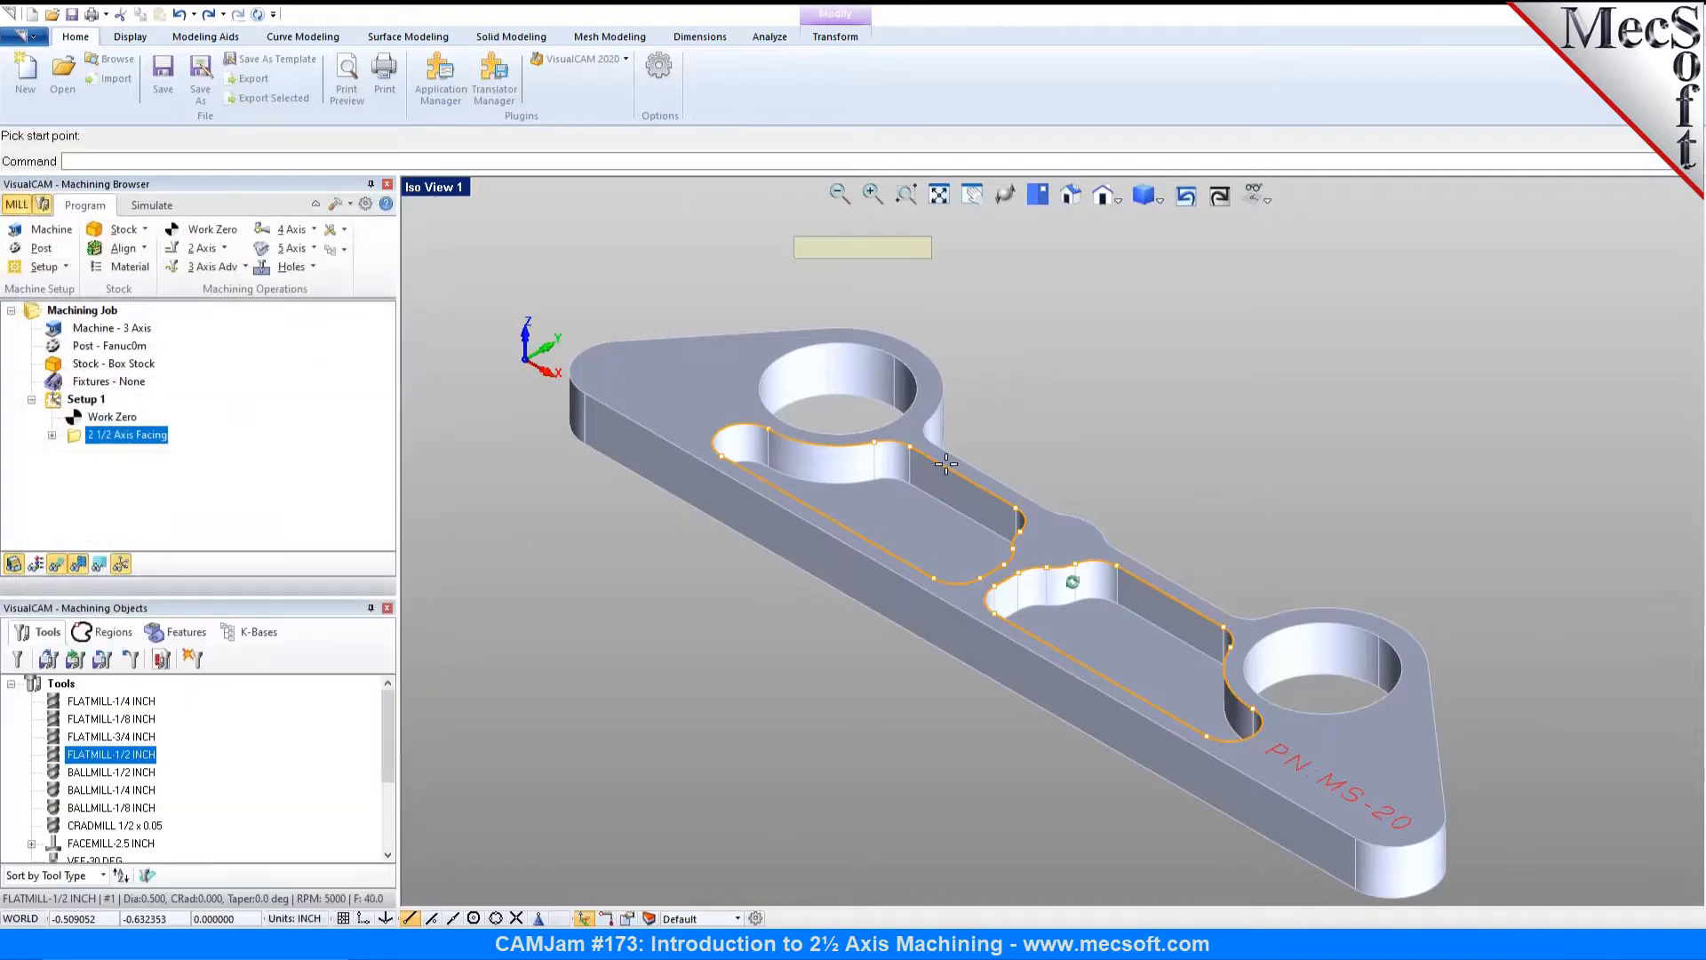
scroll(932, 461, "up", 4)
left_click(819, 420)
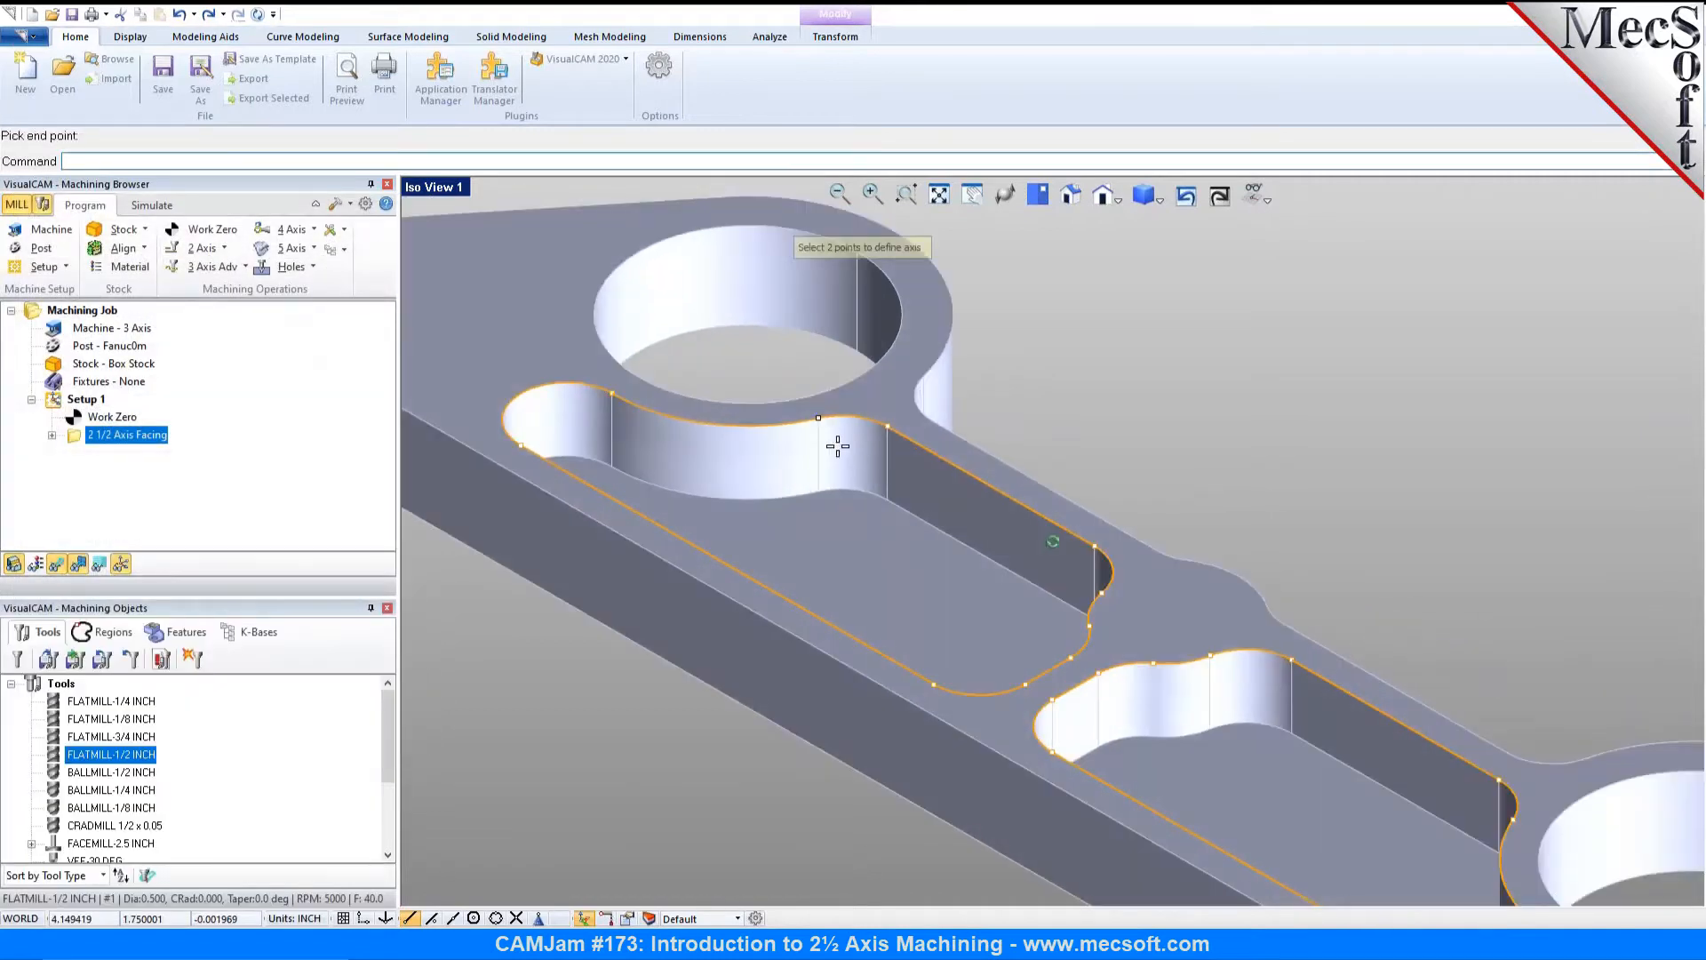
left_click(888, 494)
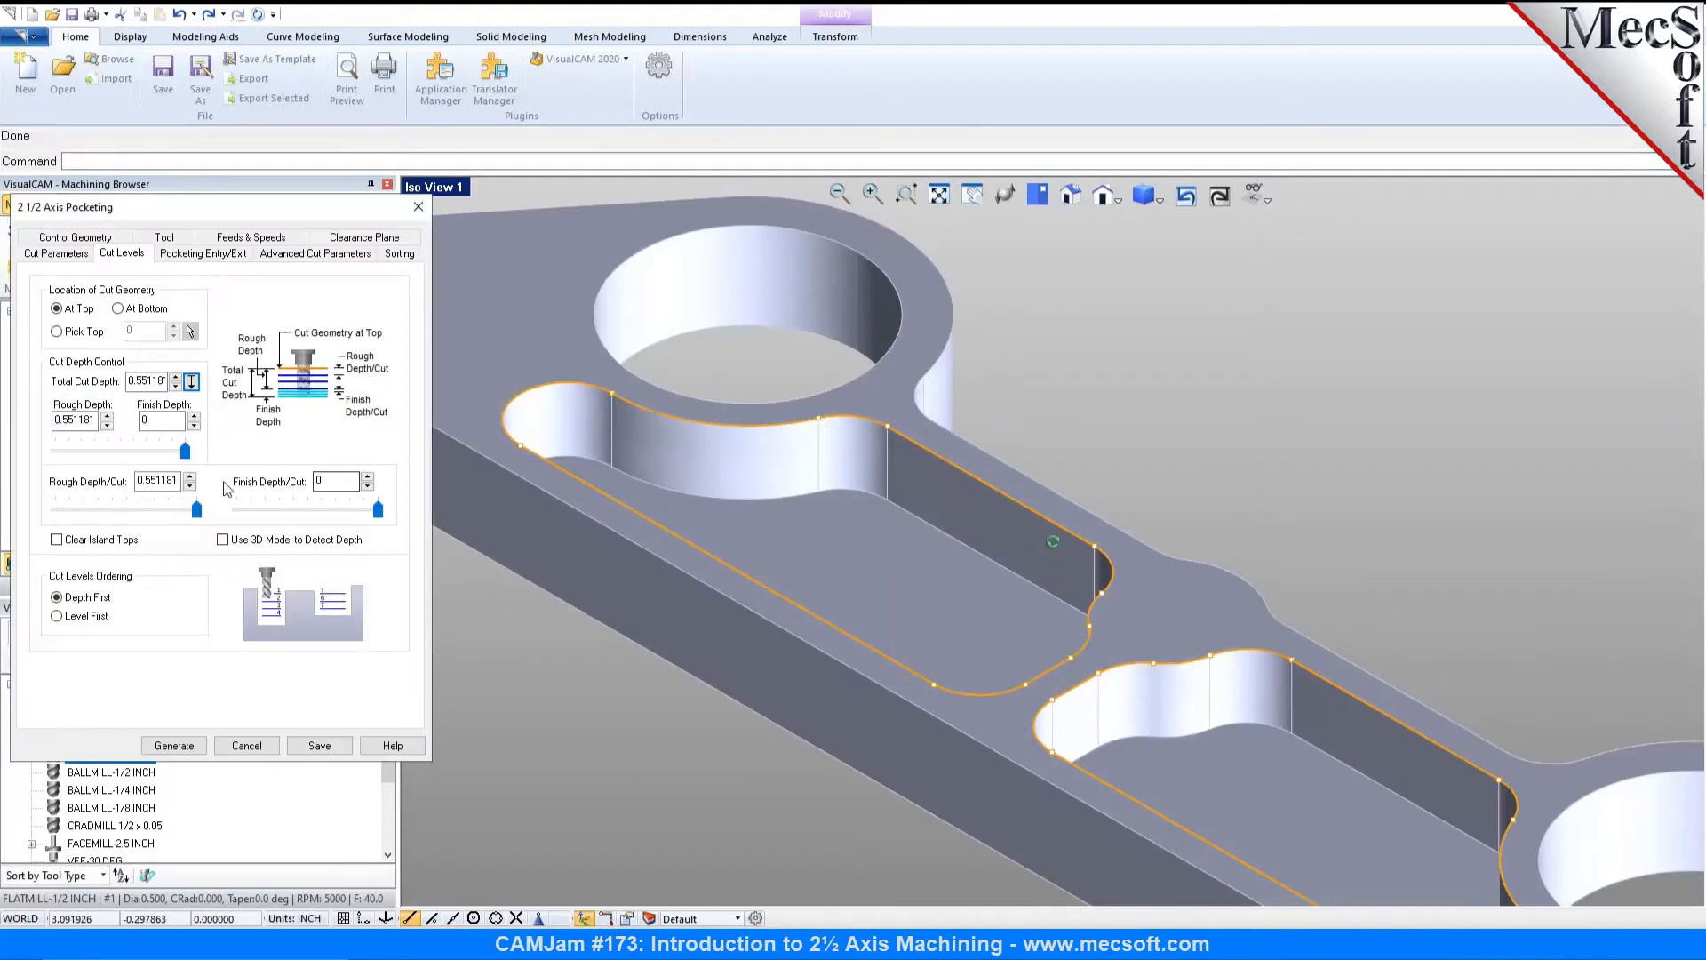
left_click_drag(197, 509, 131, 518)
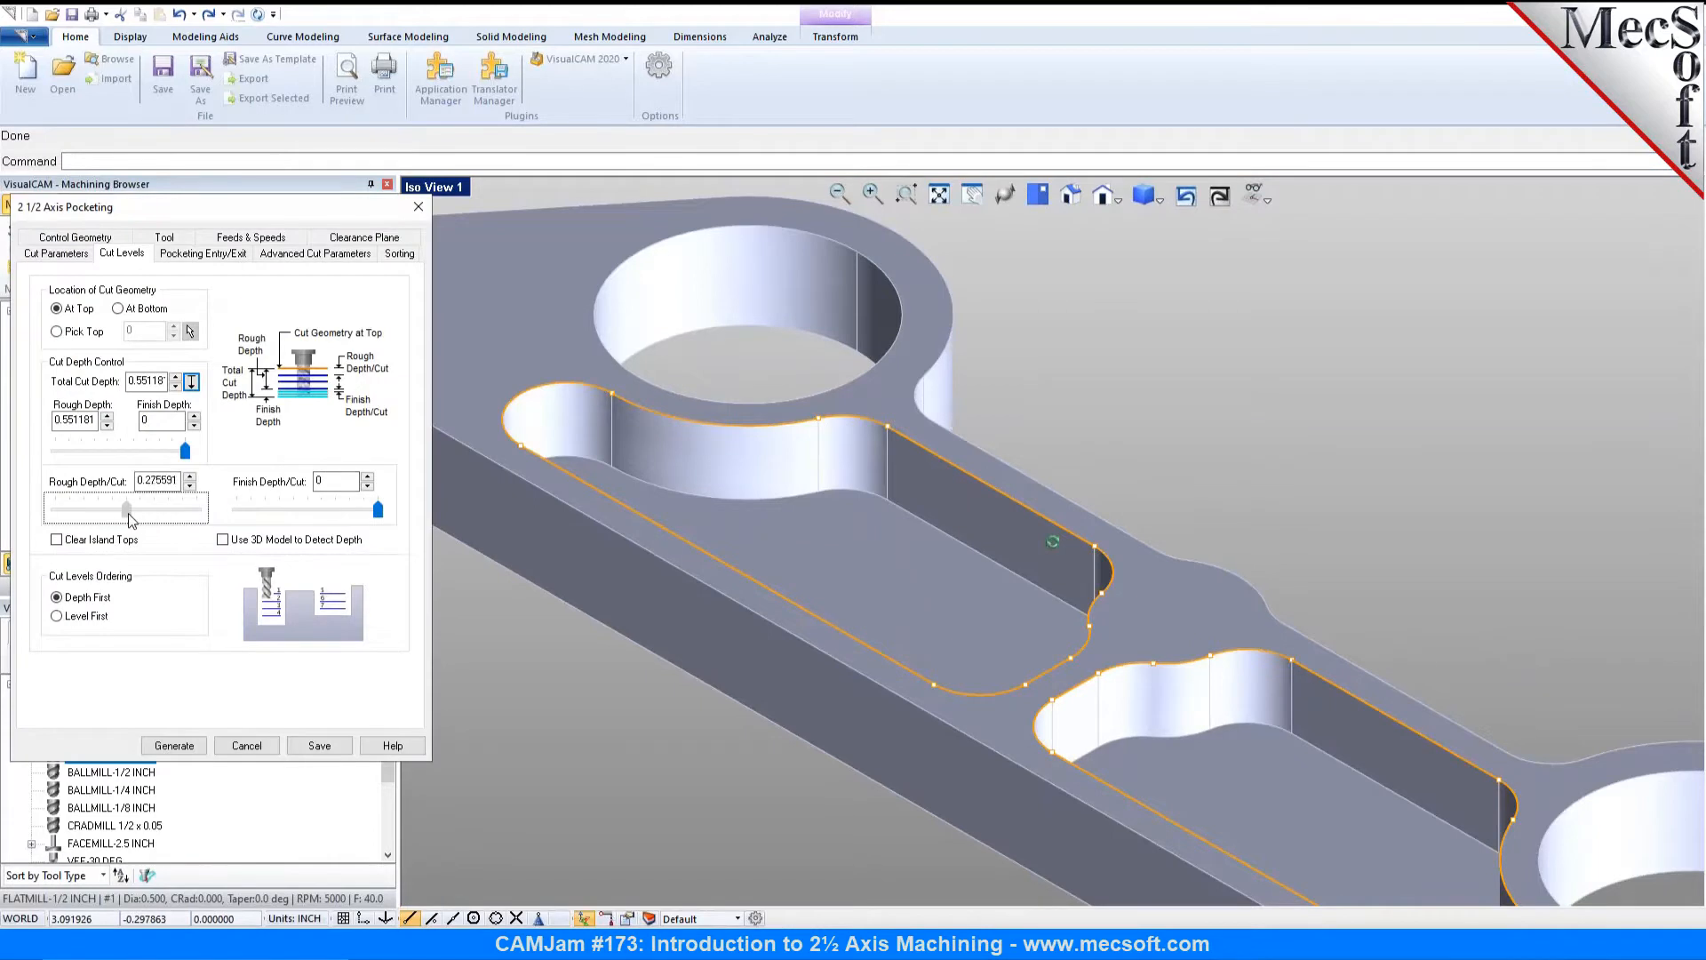
Step: Check the pocketing entry and exit settings, and generate the toolpath for the two irregular pockets
left_click(219, 255)
left_click(148, 663)
left_click(166, 741)
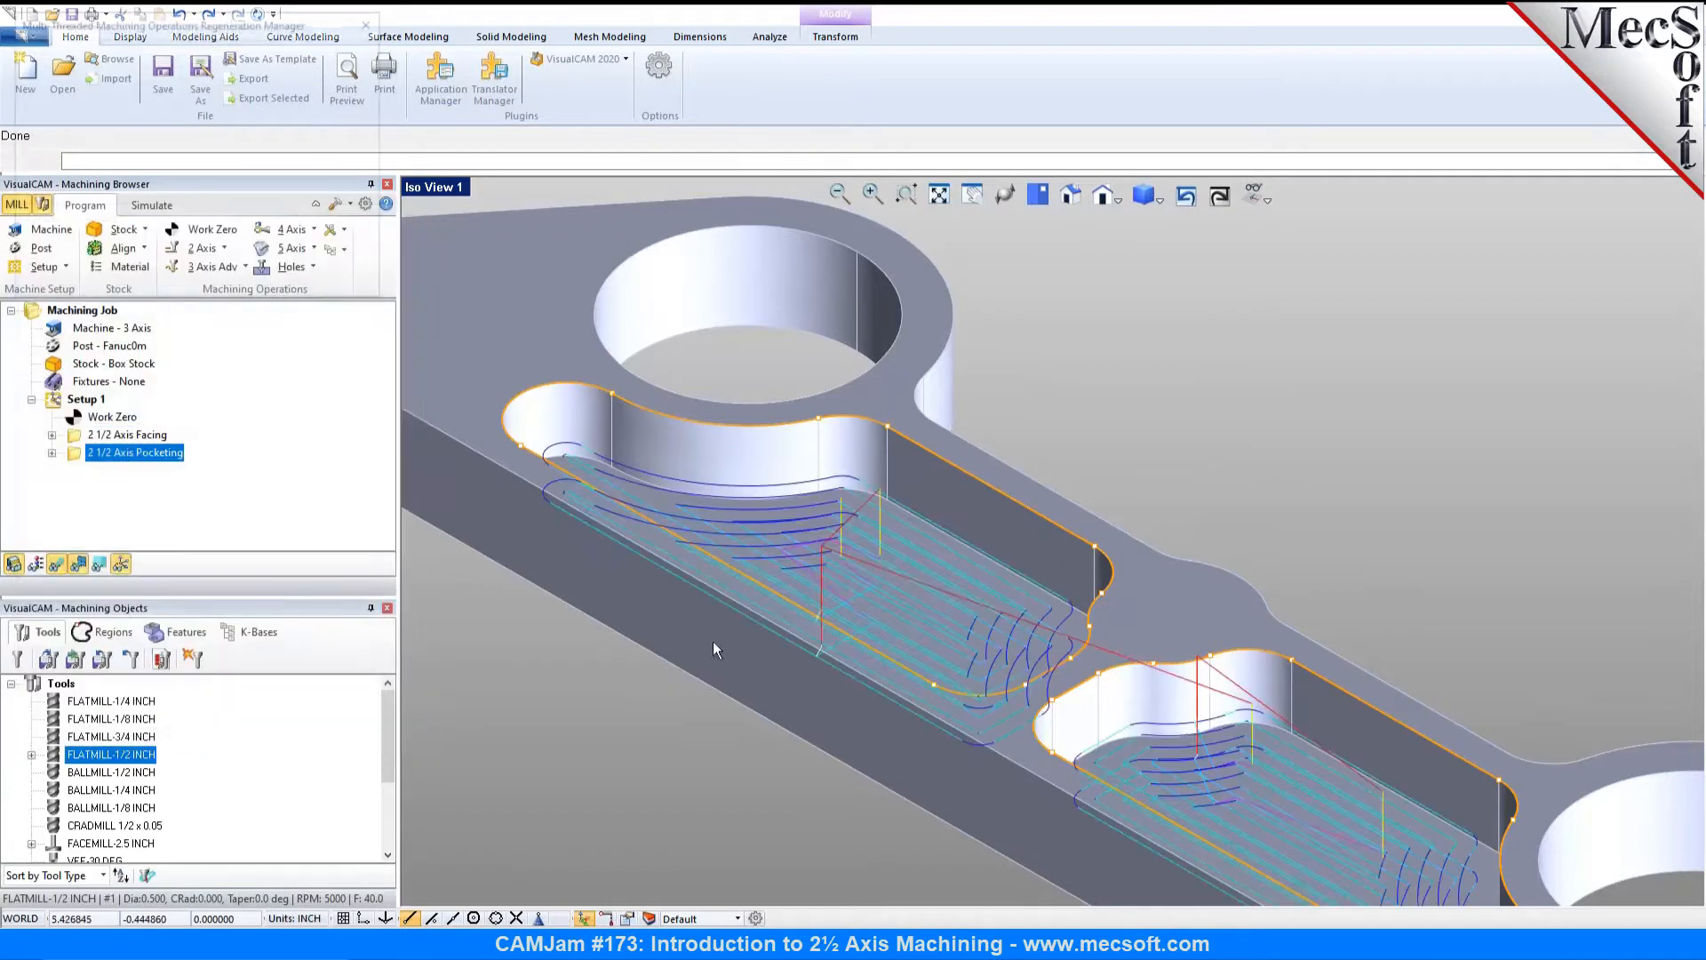
Step: Inspect the two-level pocketing toolpath and simulate the operation on the faced stock through to its end
scroll(760, 410, "down", 2)
middle_click_drag(1148, 627, 1167, 601)
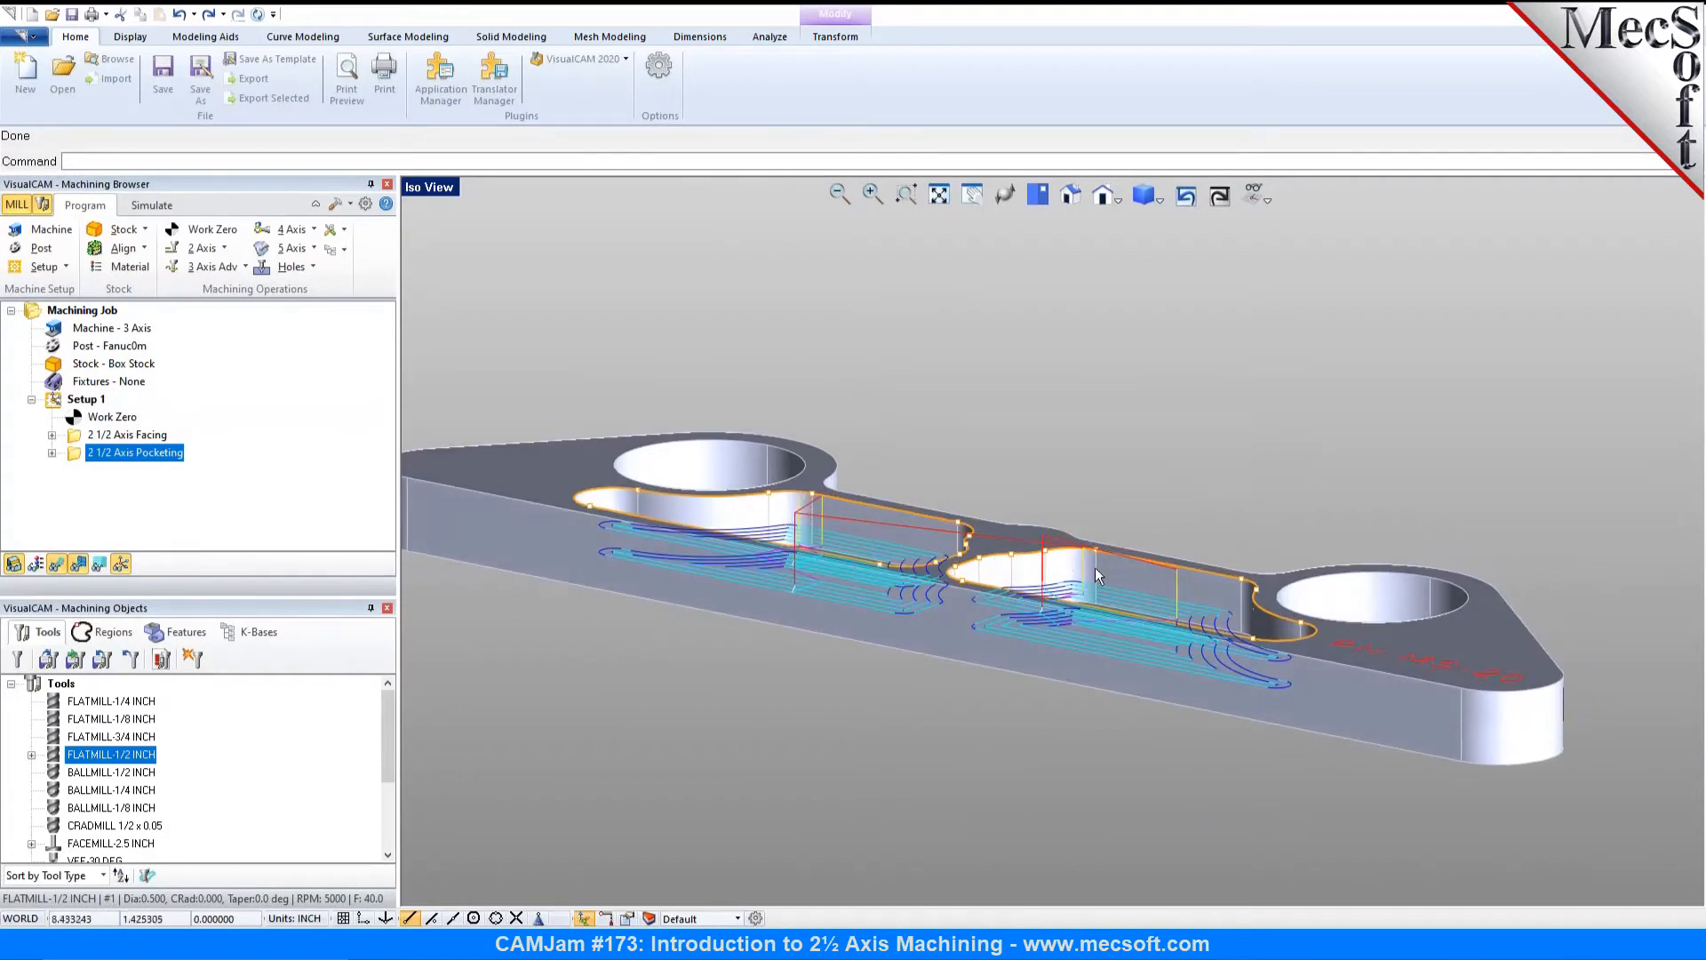
mouse_move(1054, 552)
middle_mouse_down()
mouse_move(1048, 591)
mouse_move(1040, 573)
middle_mouse_up()
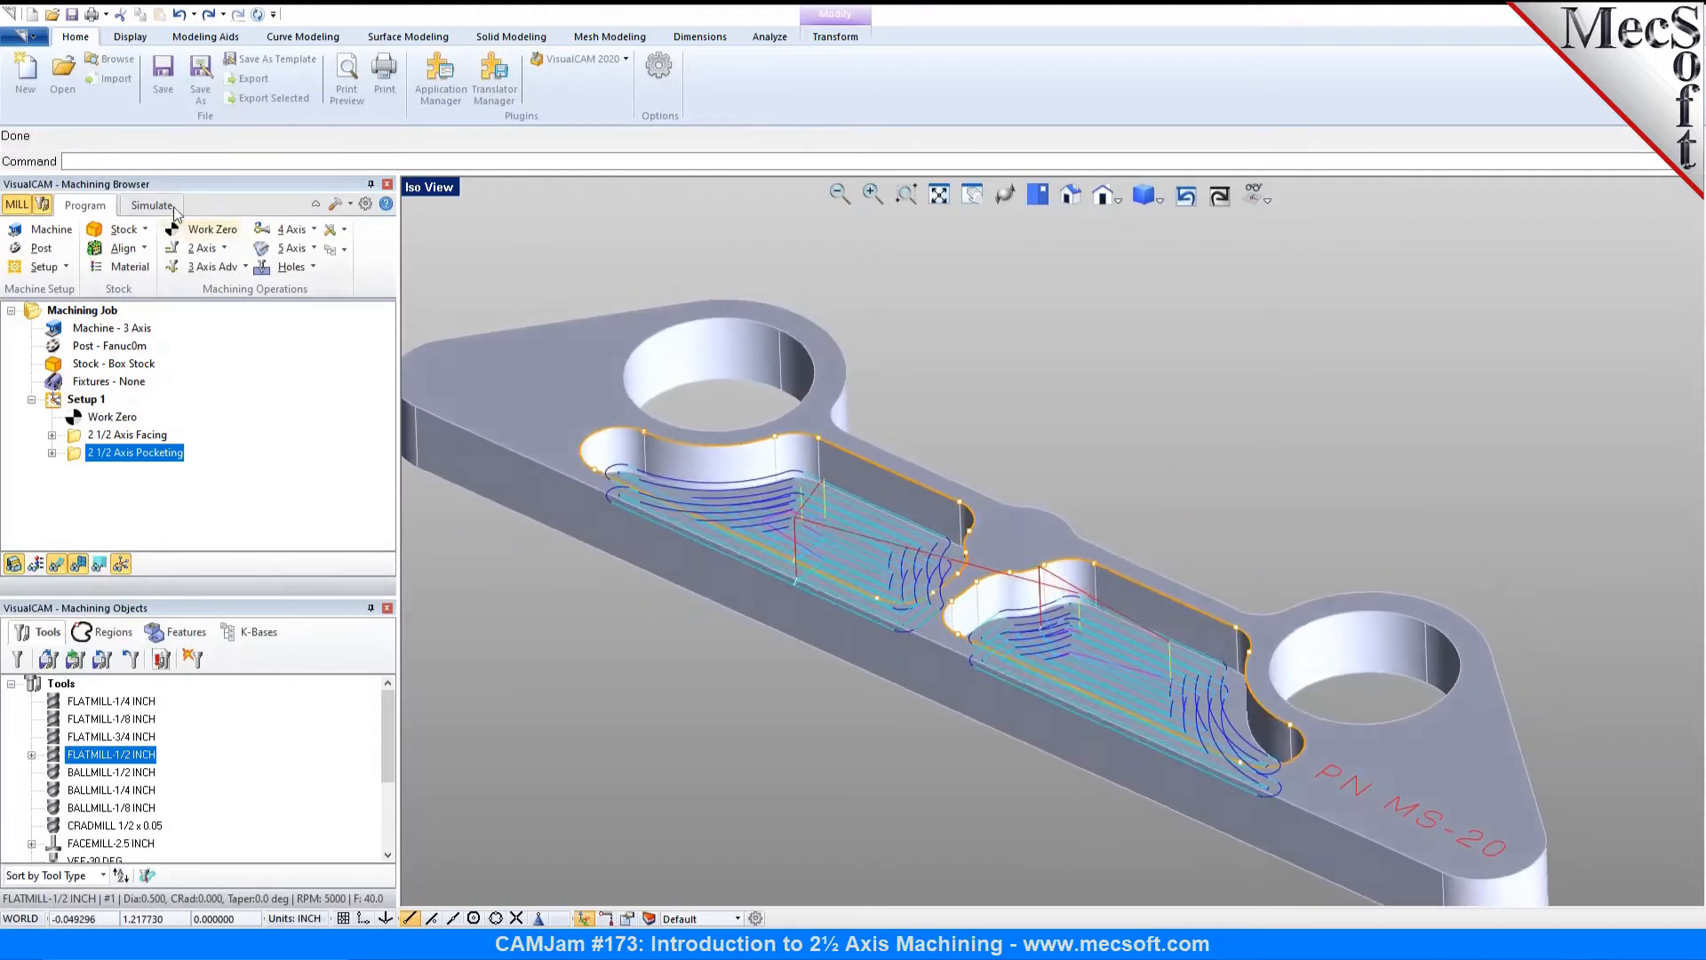
left_click(161, 204)
left_click(156, 249)
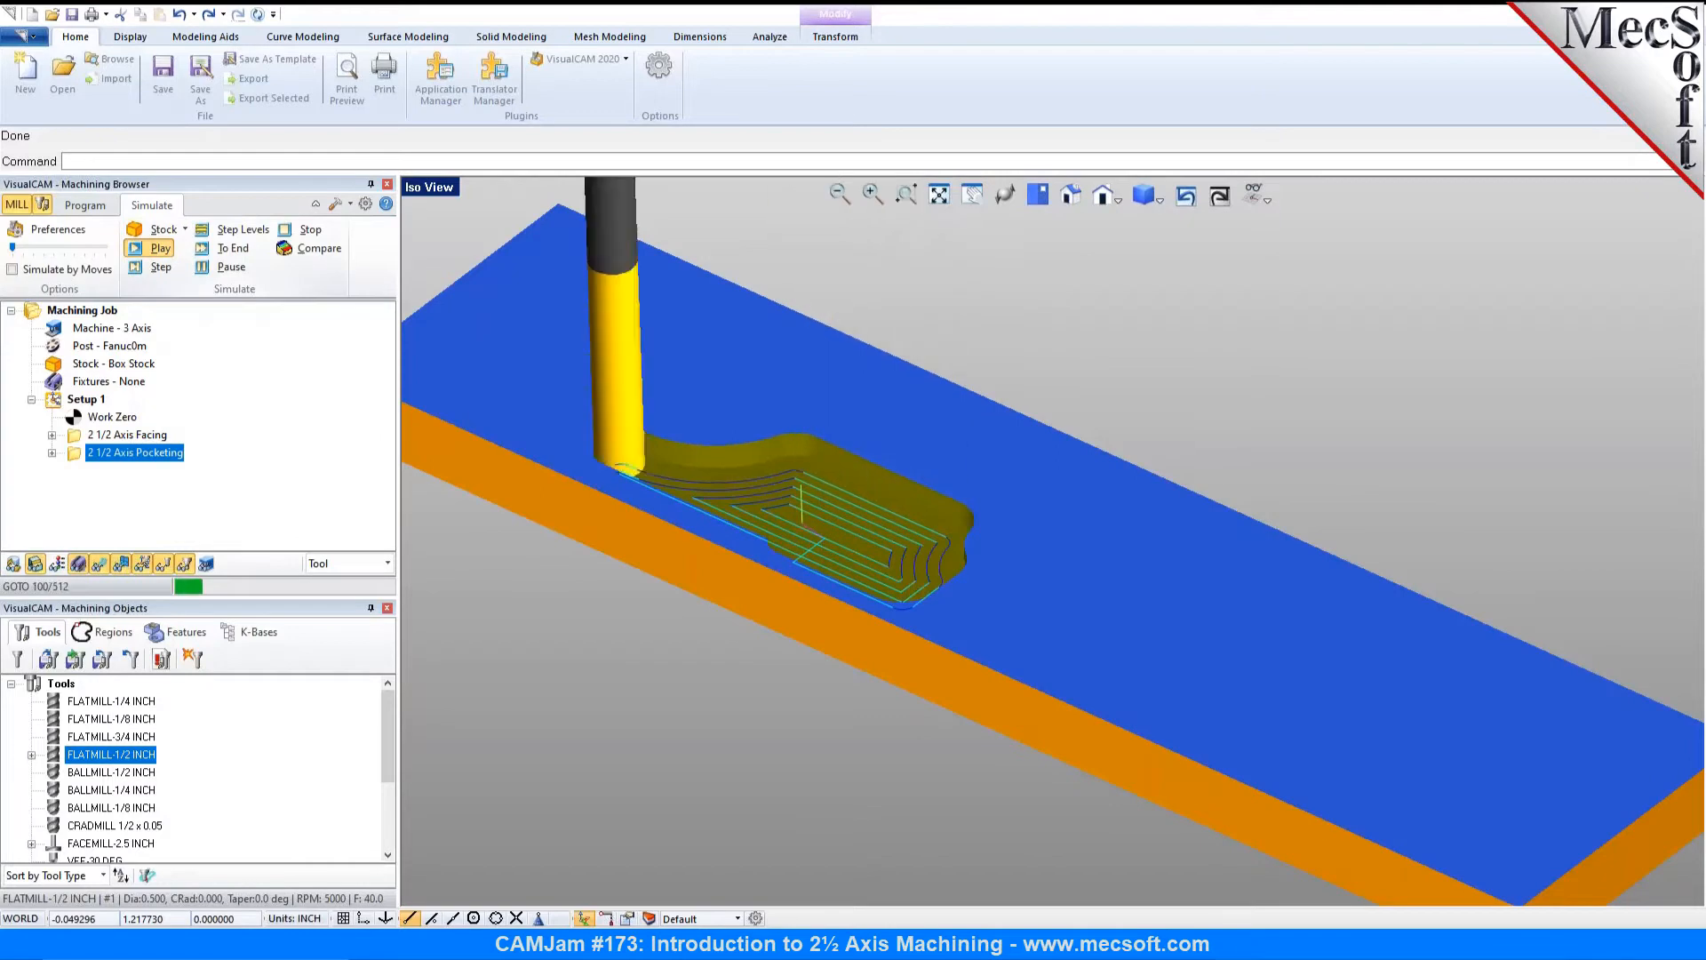
left_click(205, 250)
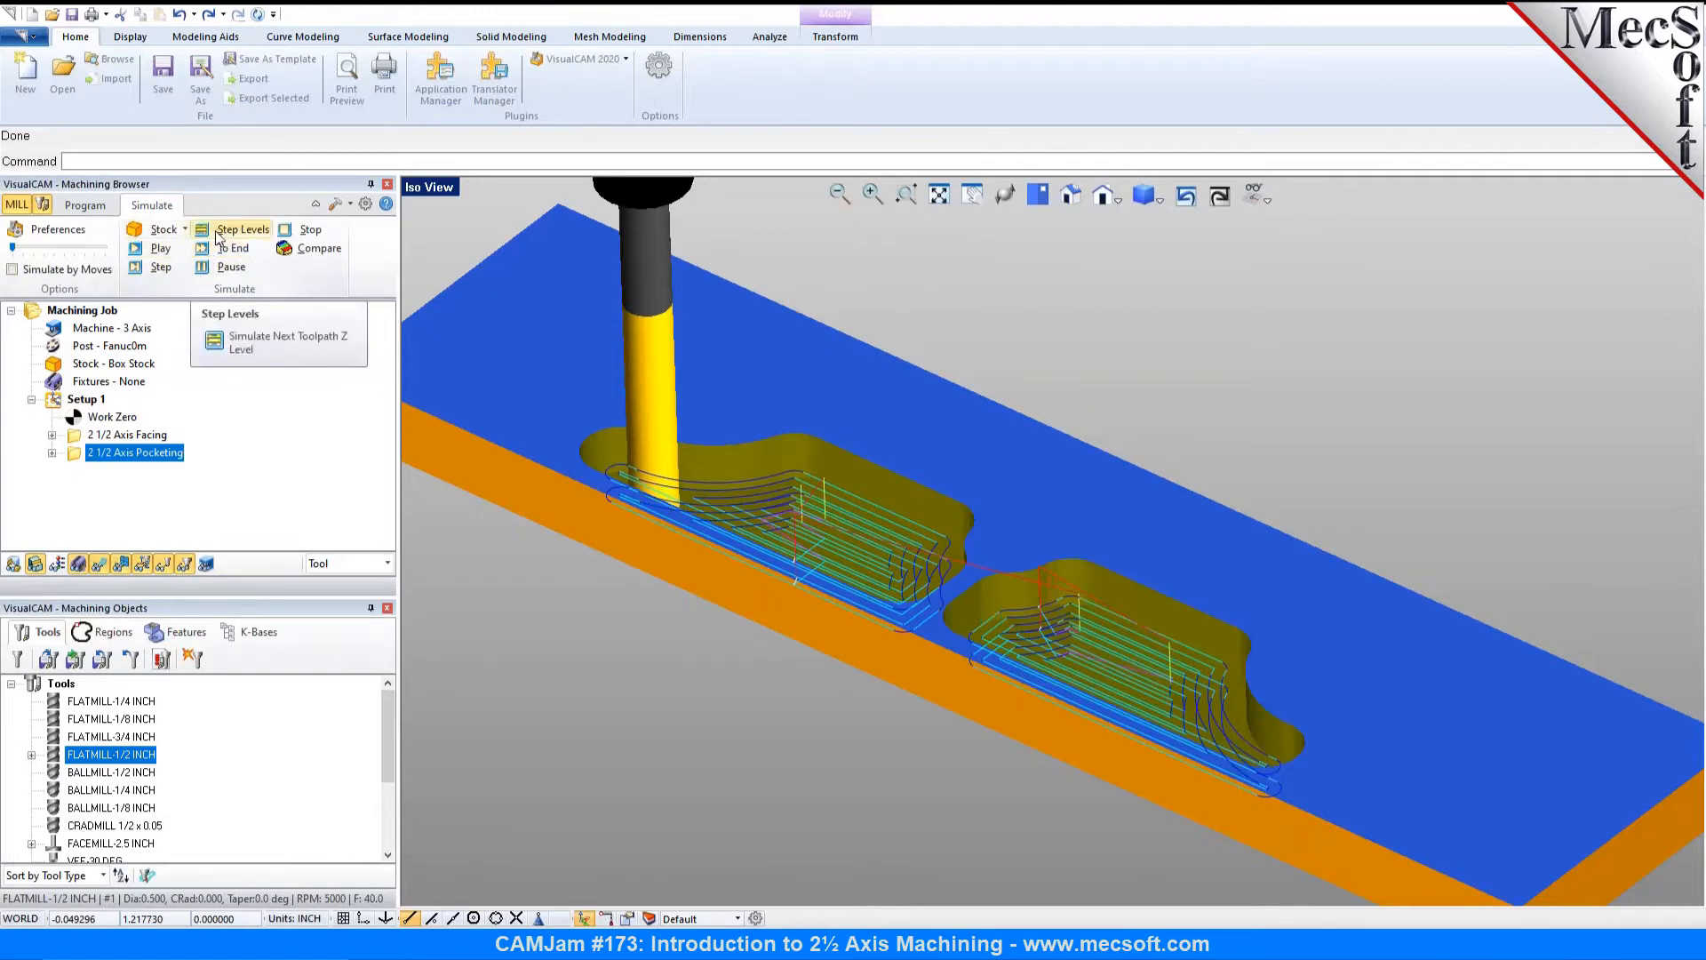
Step: Copy the 2½ Axis Pocketing operation and paste the duplicate after the original in Setup 1
left_click(96, 206)
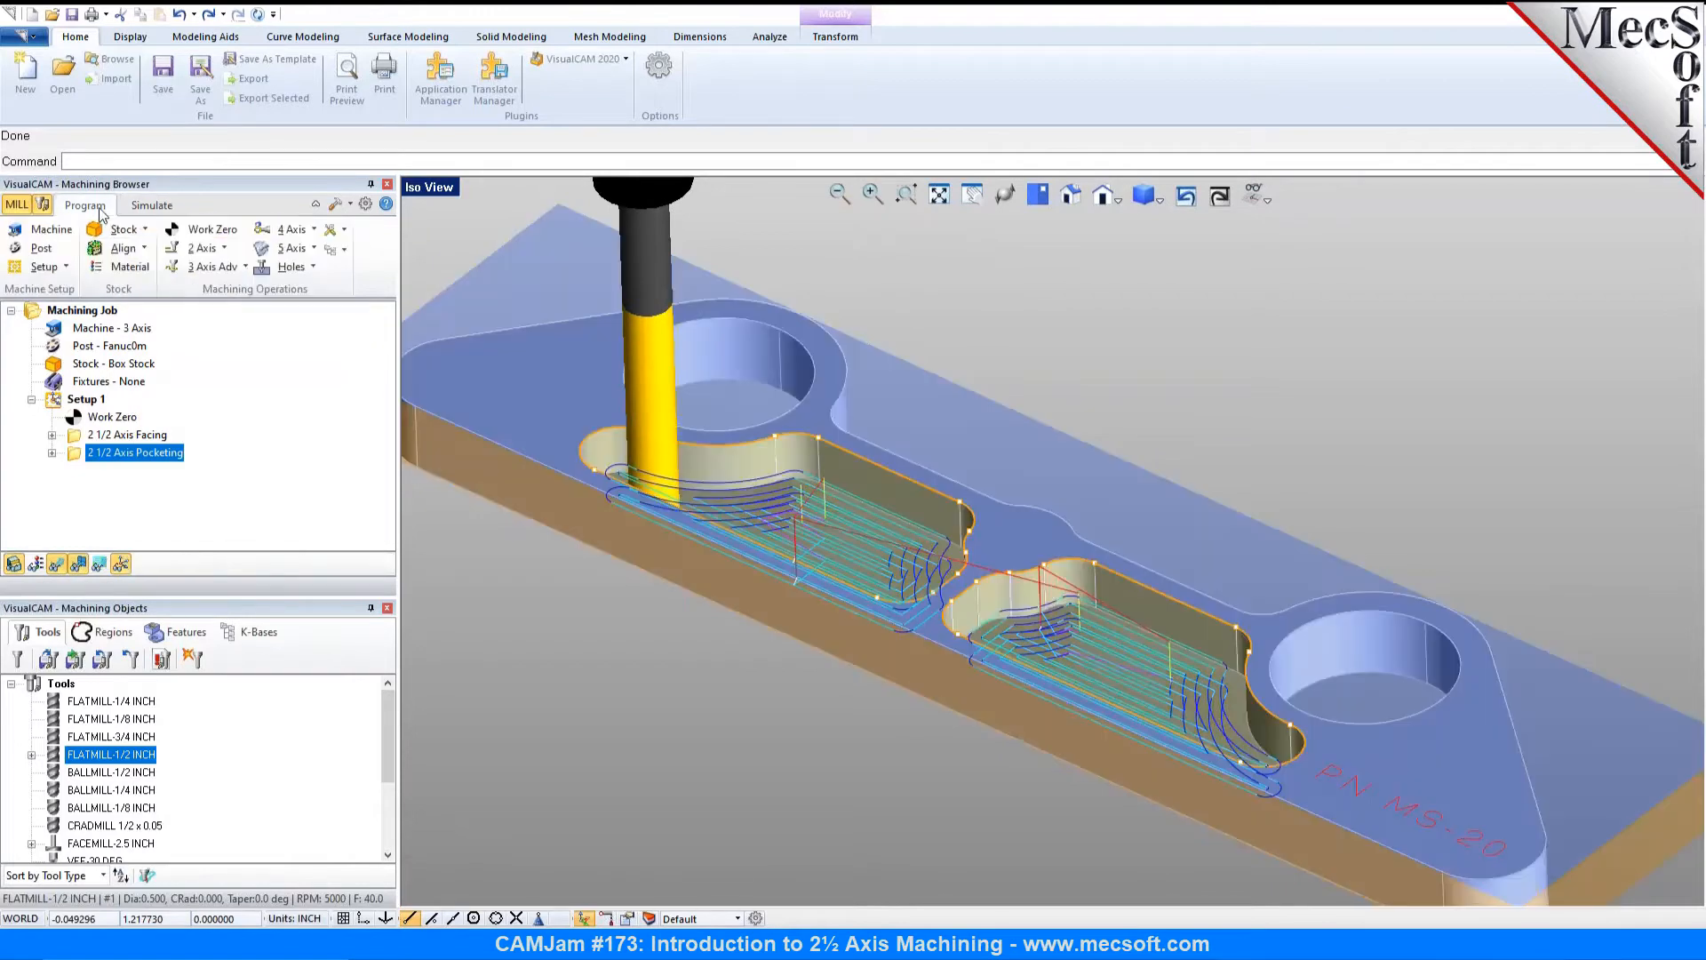
right_click(70, 460)
left_click(122, 717)
right_click(81, 455)
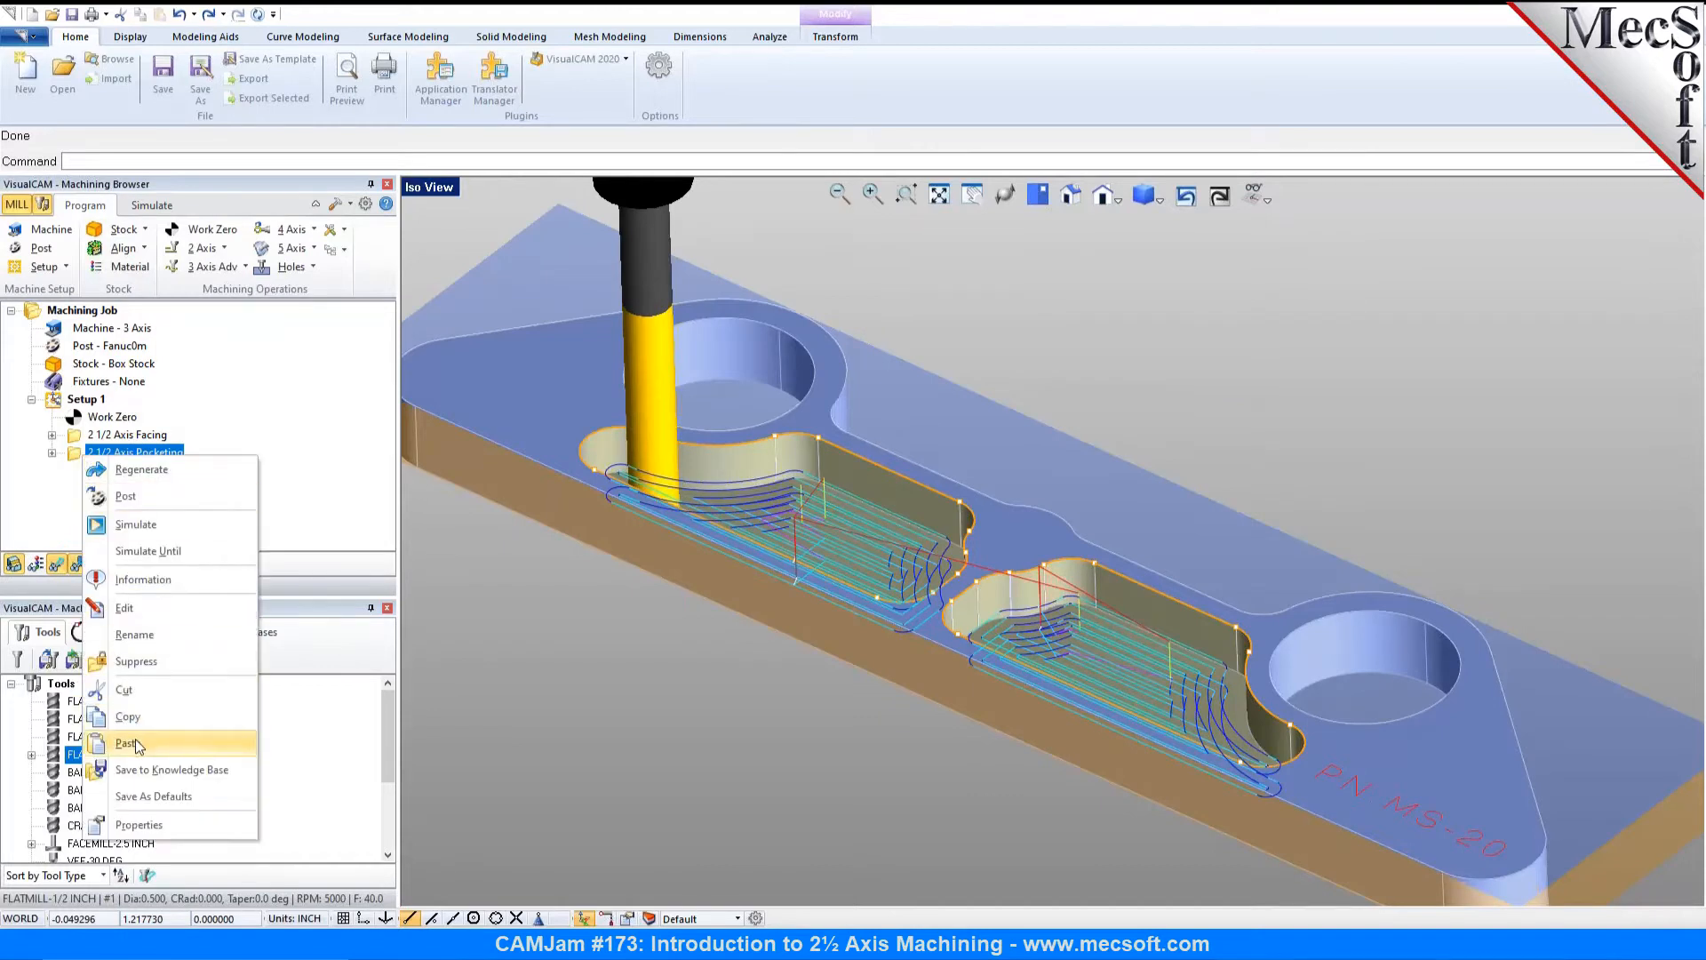
left_click(125, 743)
Step: Replace all part regions of the copied pocketing operation with the top edges of the two large circular holes
left_click(79, 473)
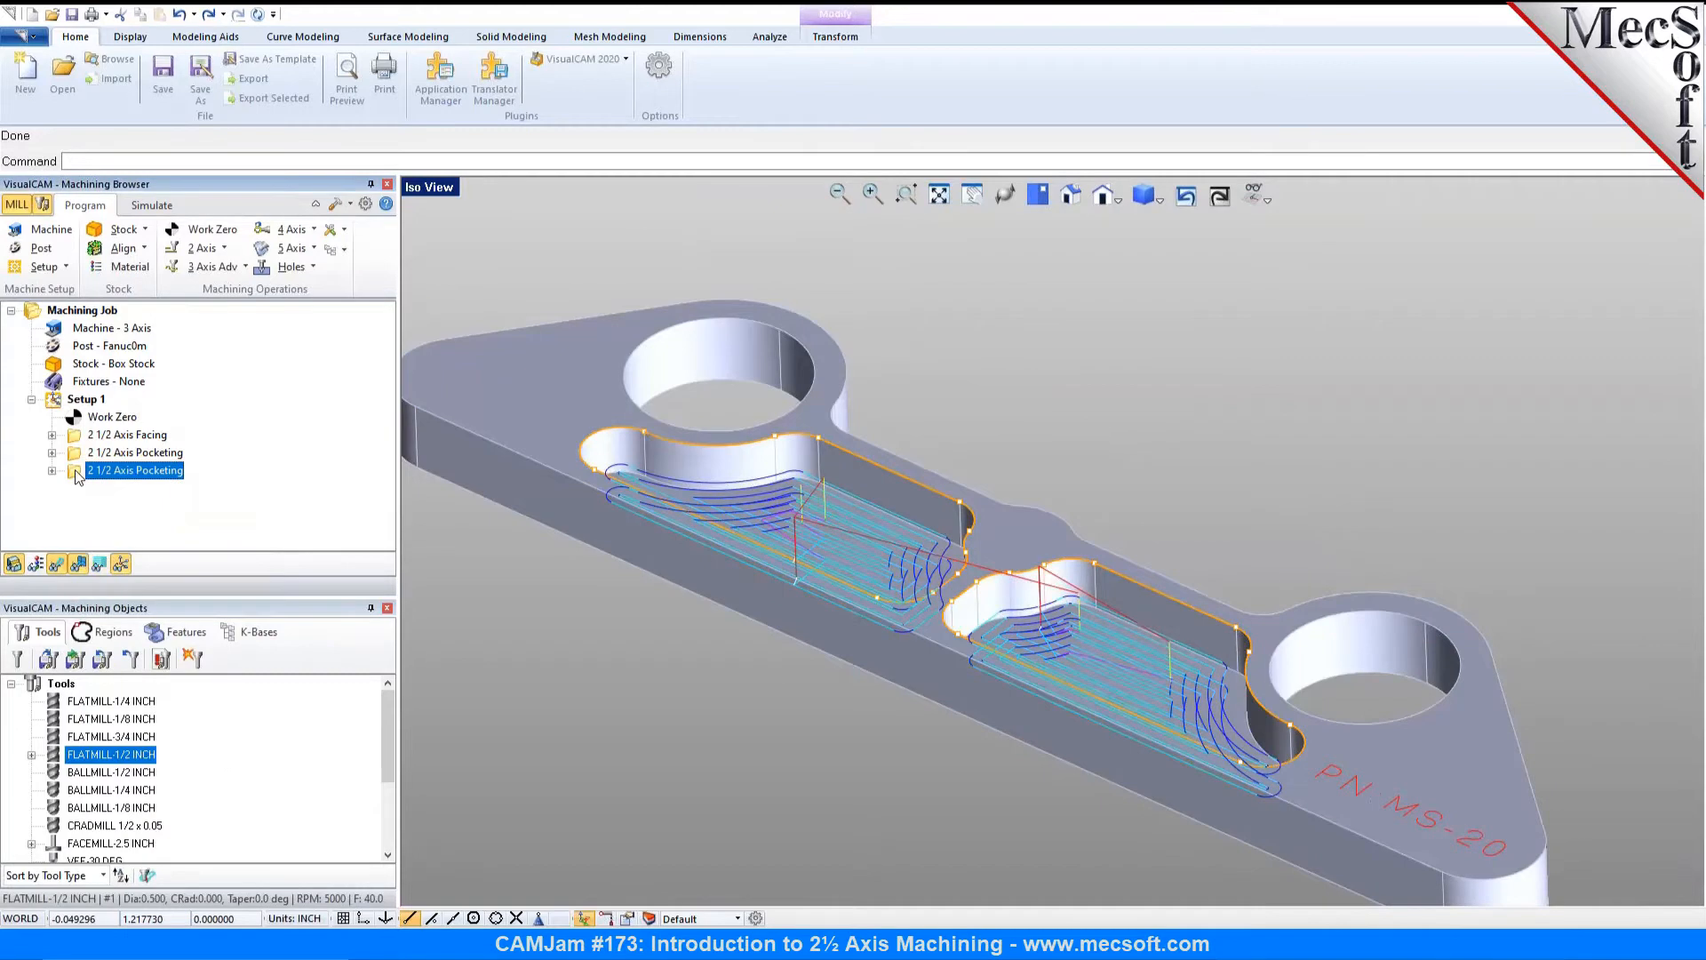
double_click(77, 473)
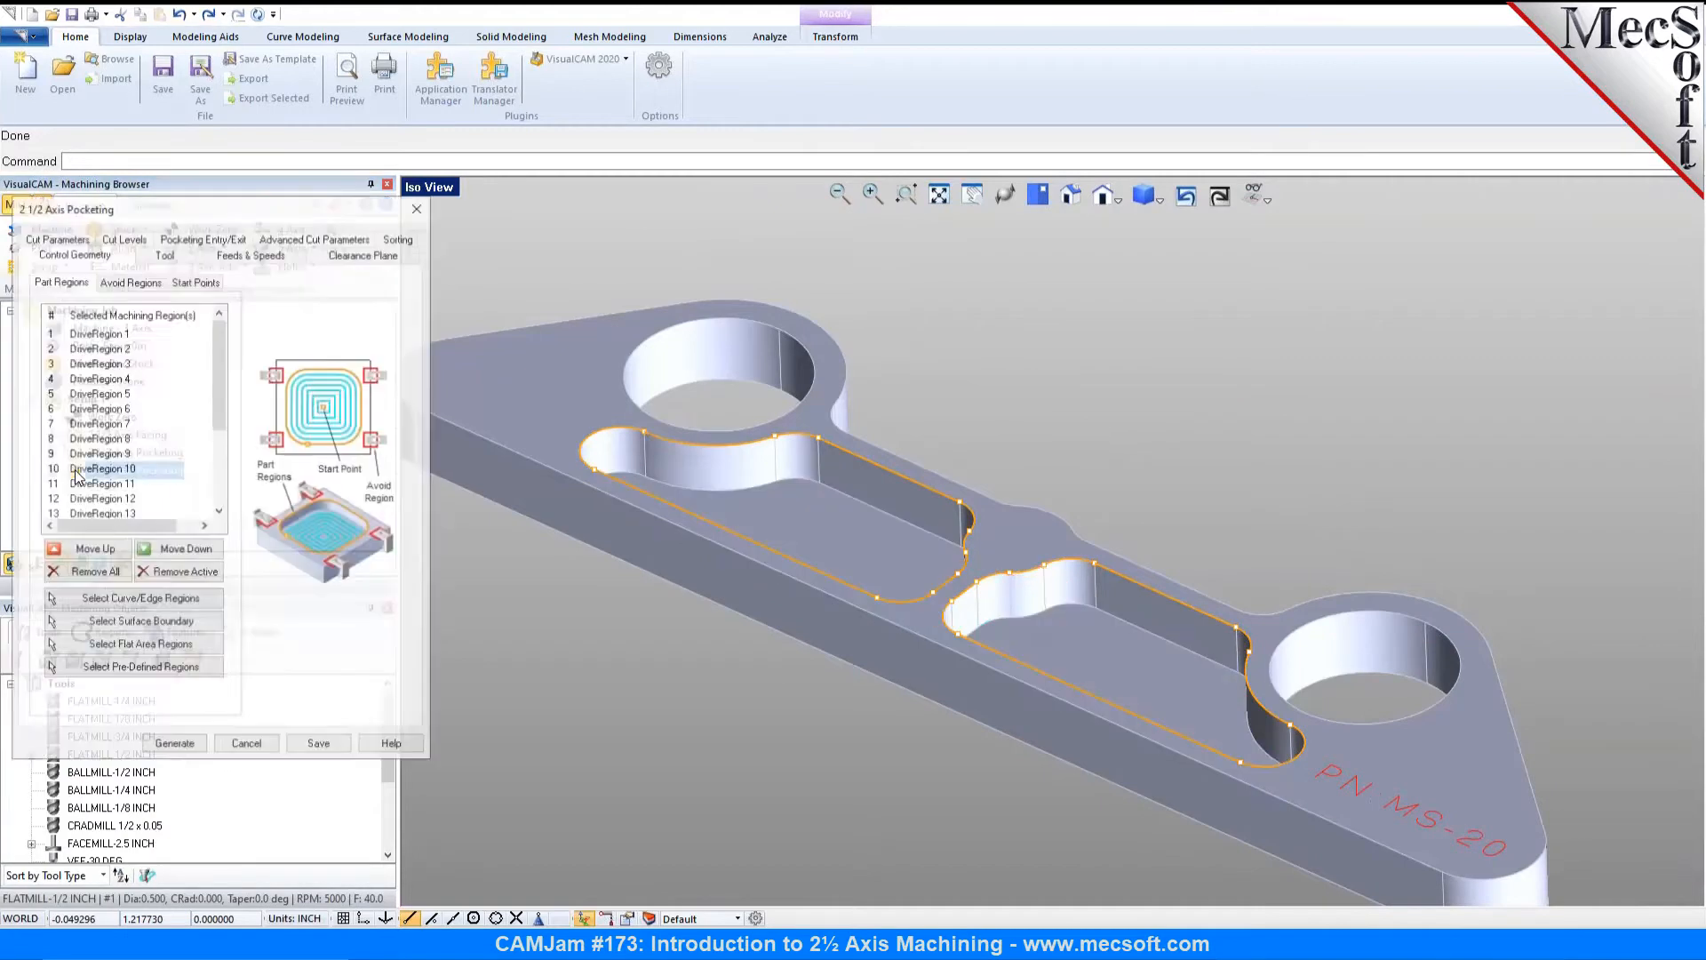
left_click(92, 577)
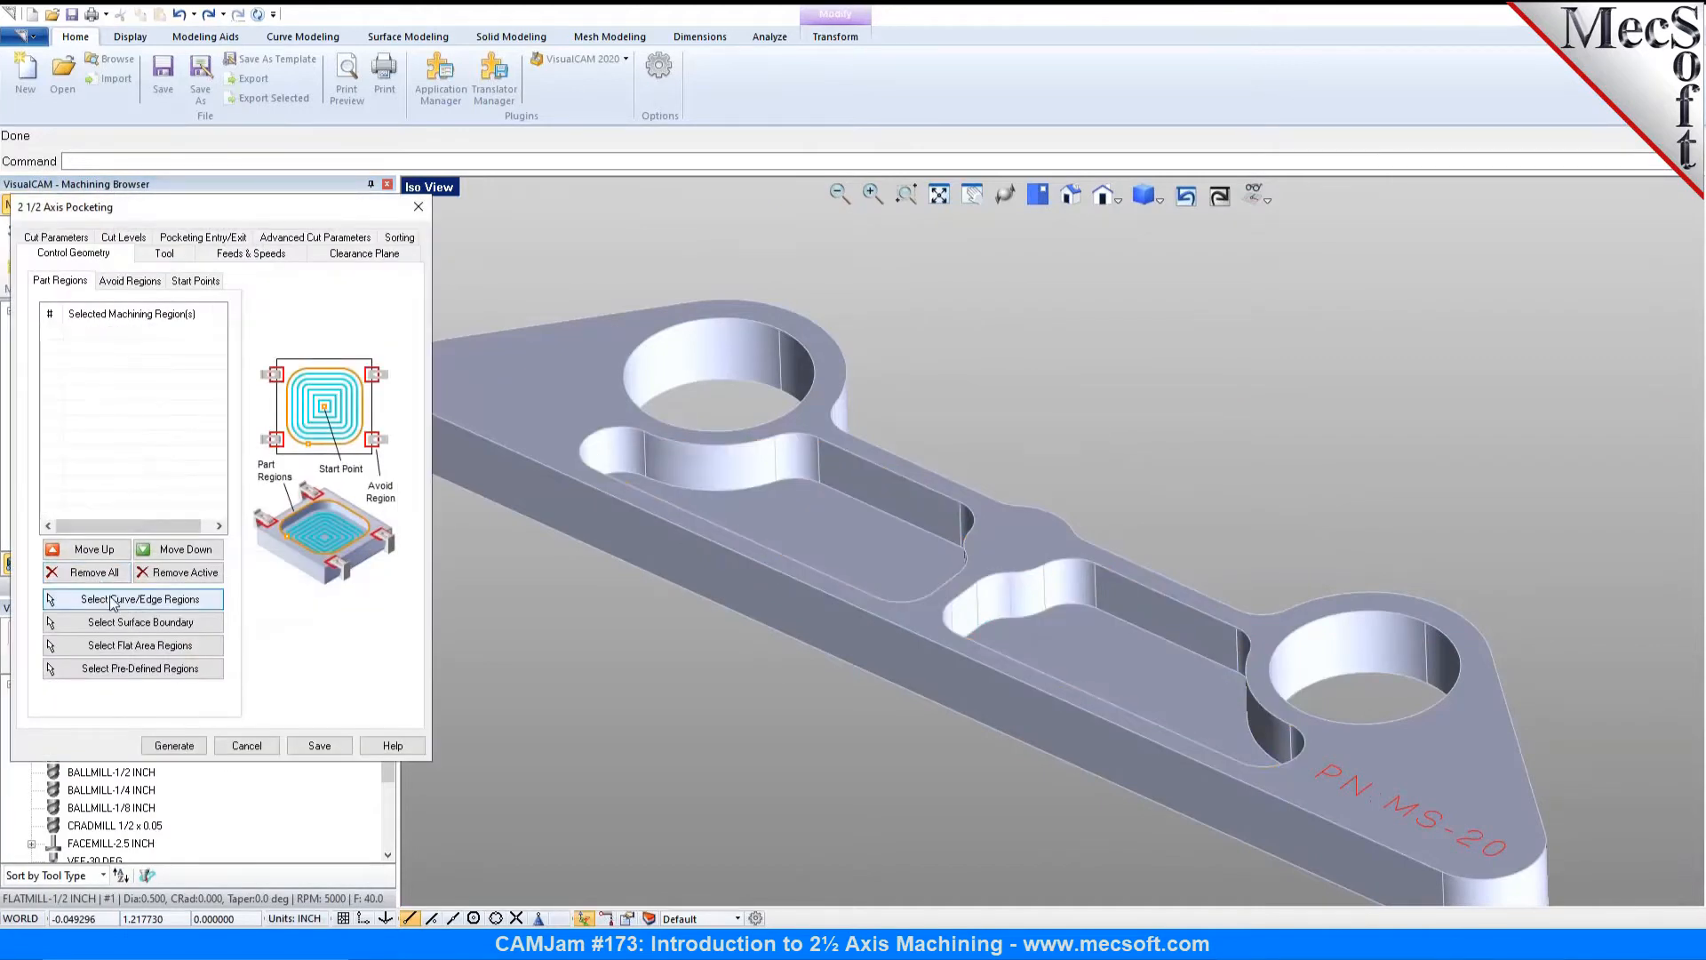
left_click(113, 601)
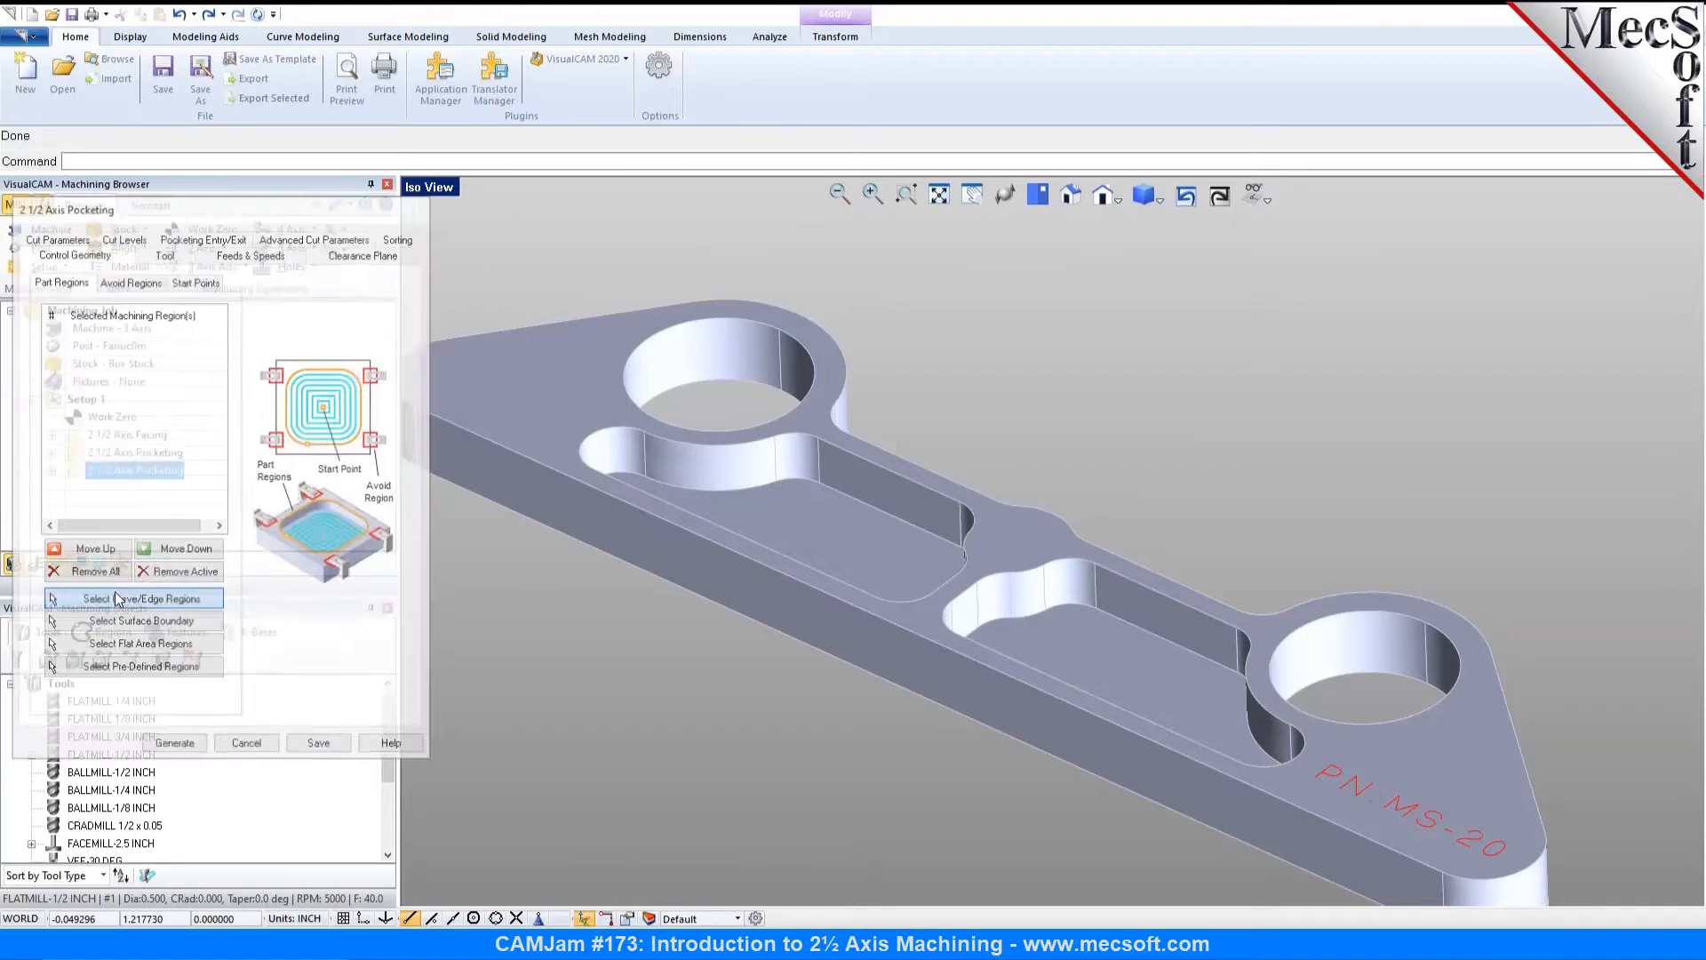
left_click(709, 321)
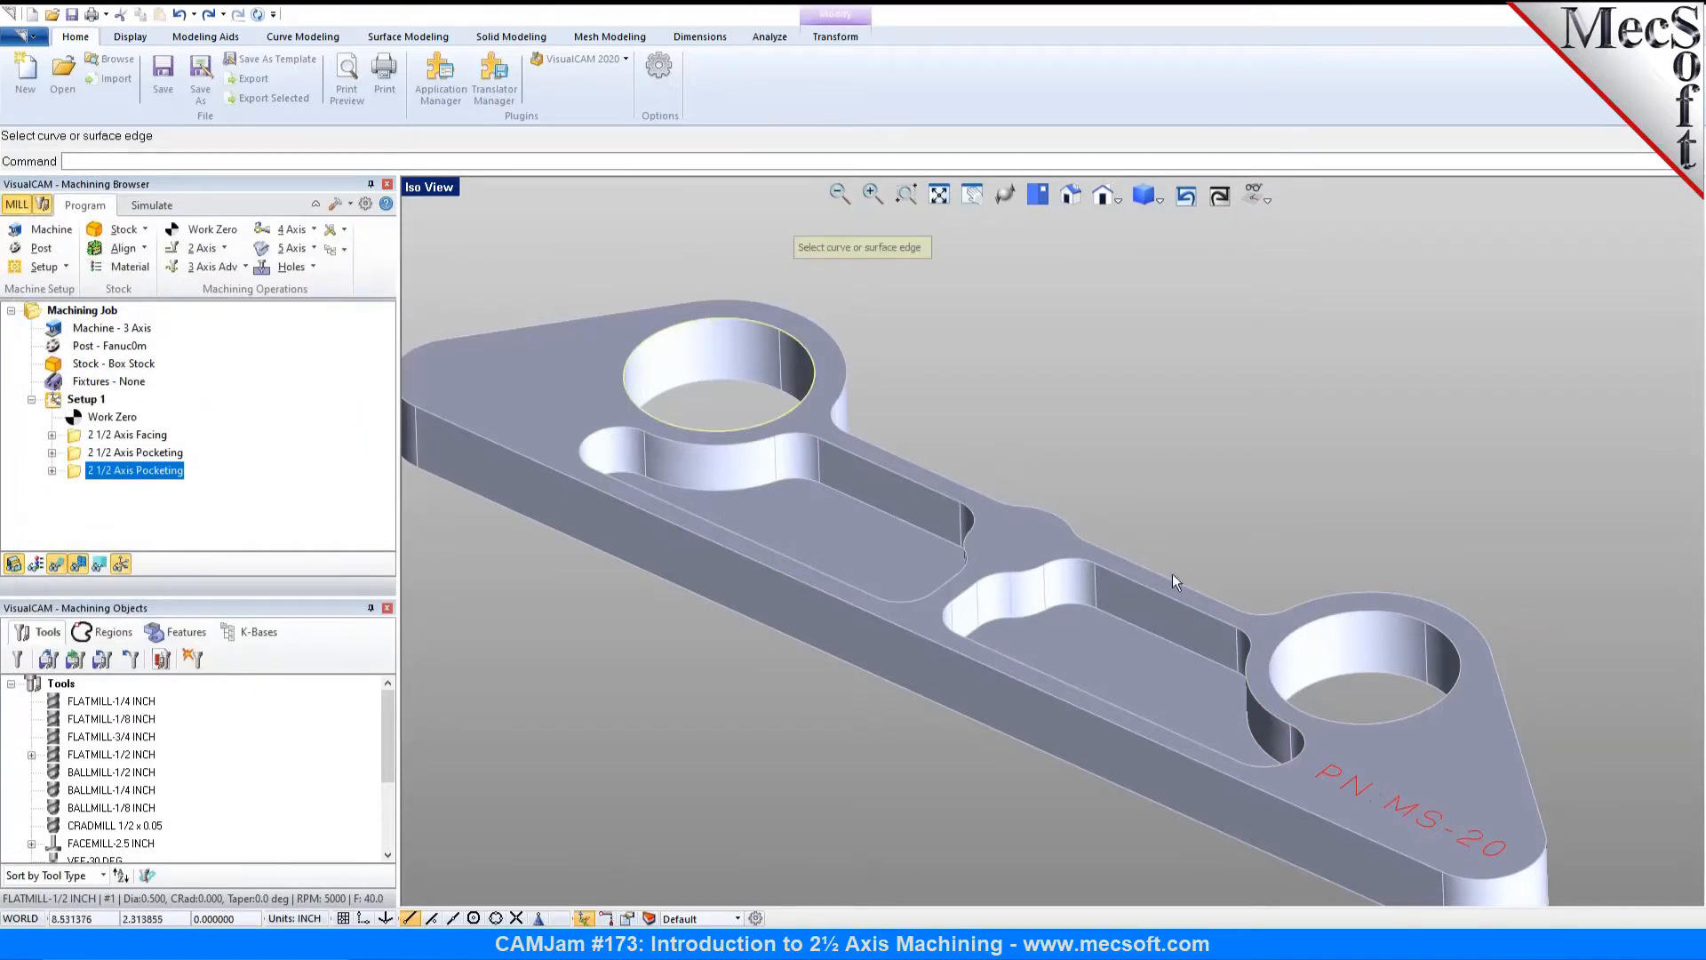
left_click(1382, 613)
right_click(1282, 528)
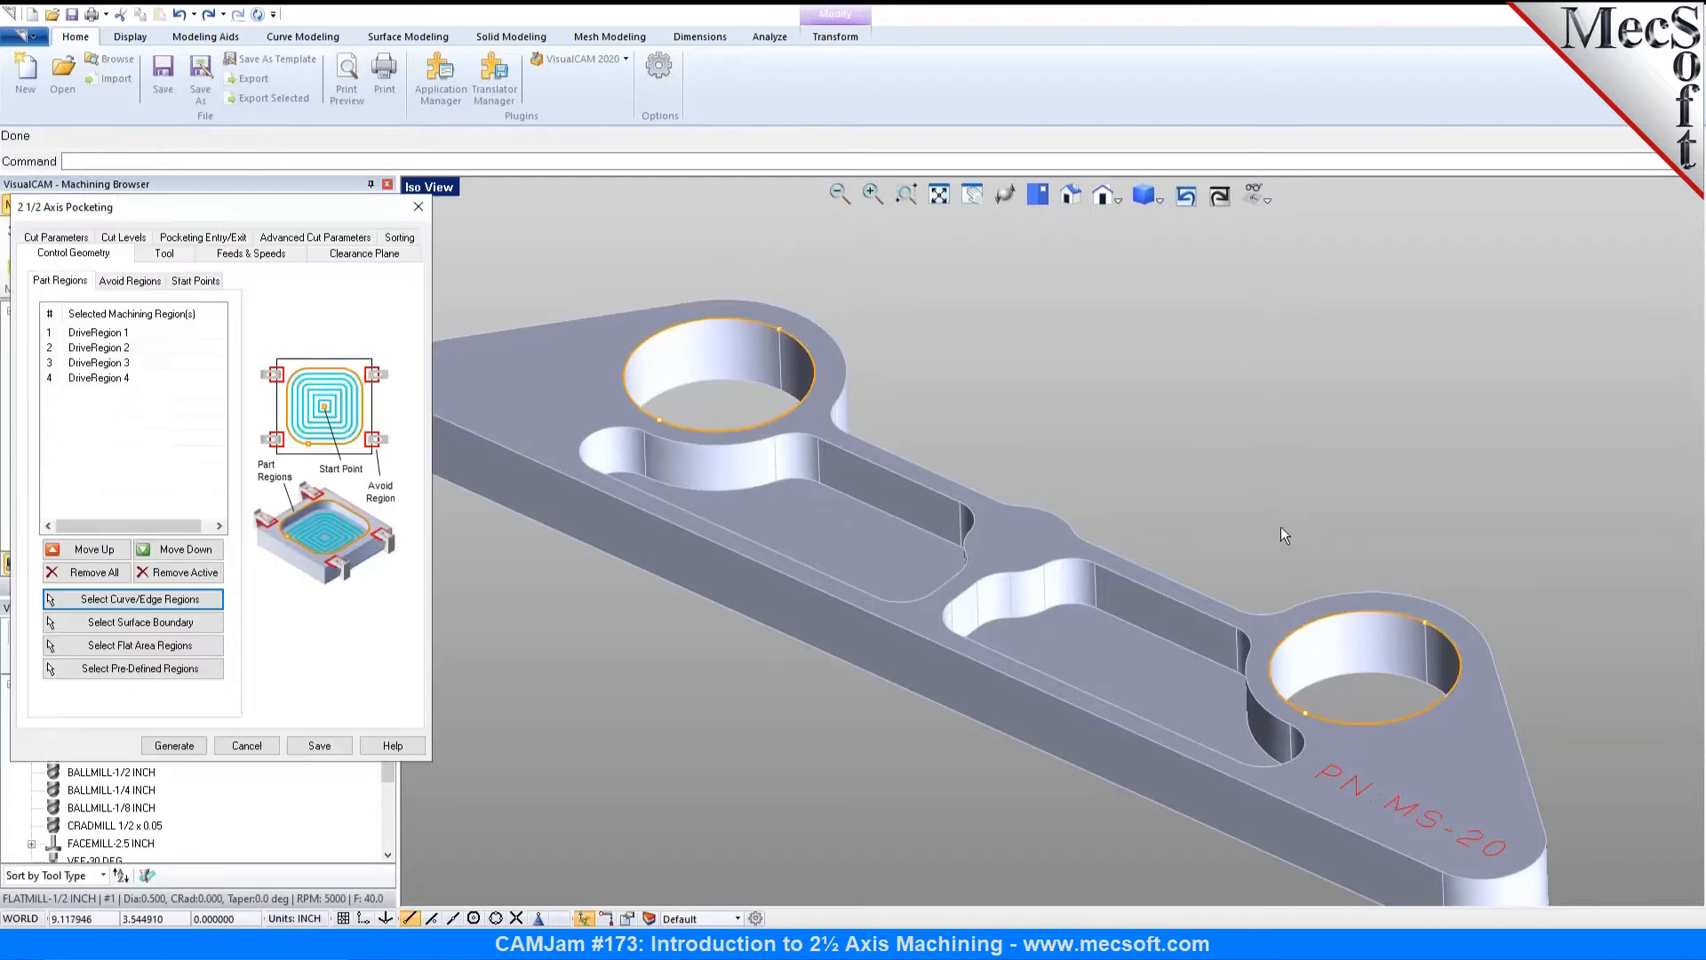
Step: Define the copied operation's total cut depth by picking the top and bottom of the circular hole's vertical wall edge
left_click(135, 239)
left_click(192, 382)
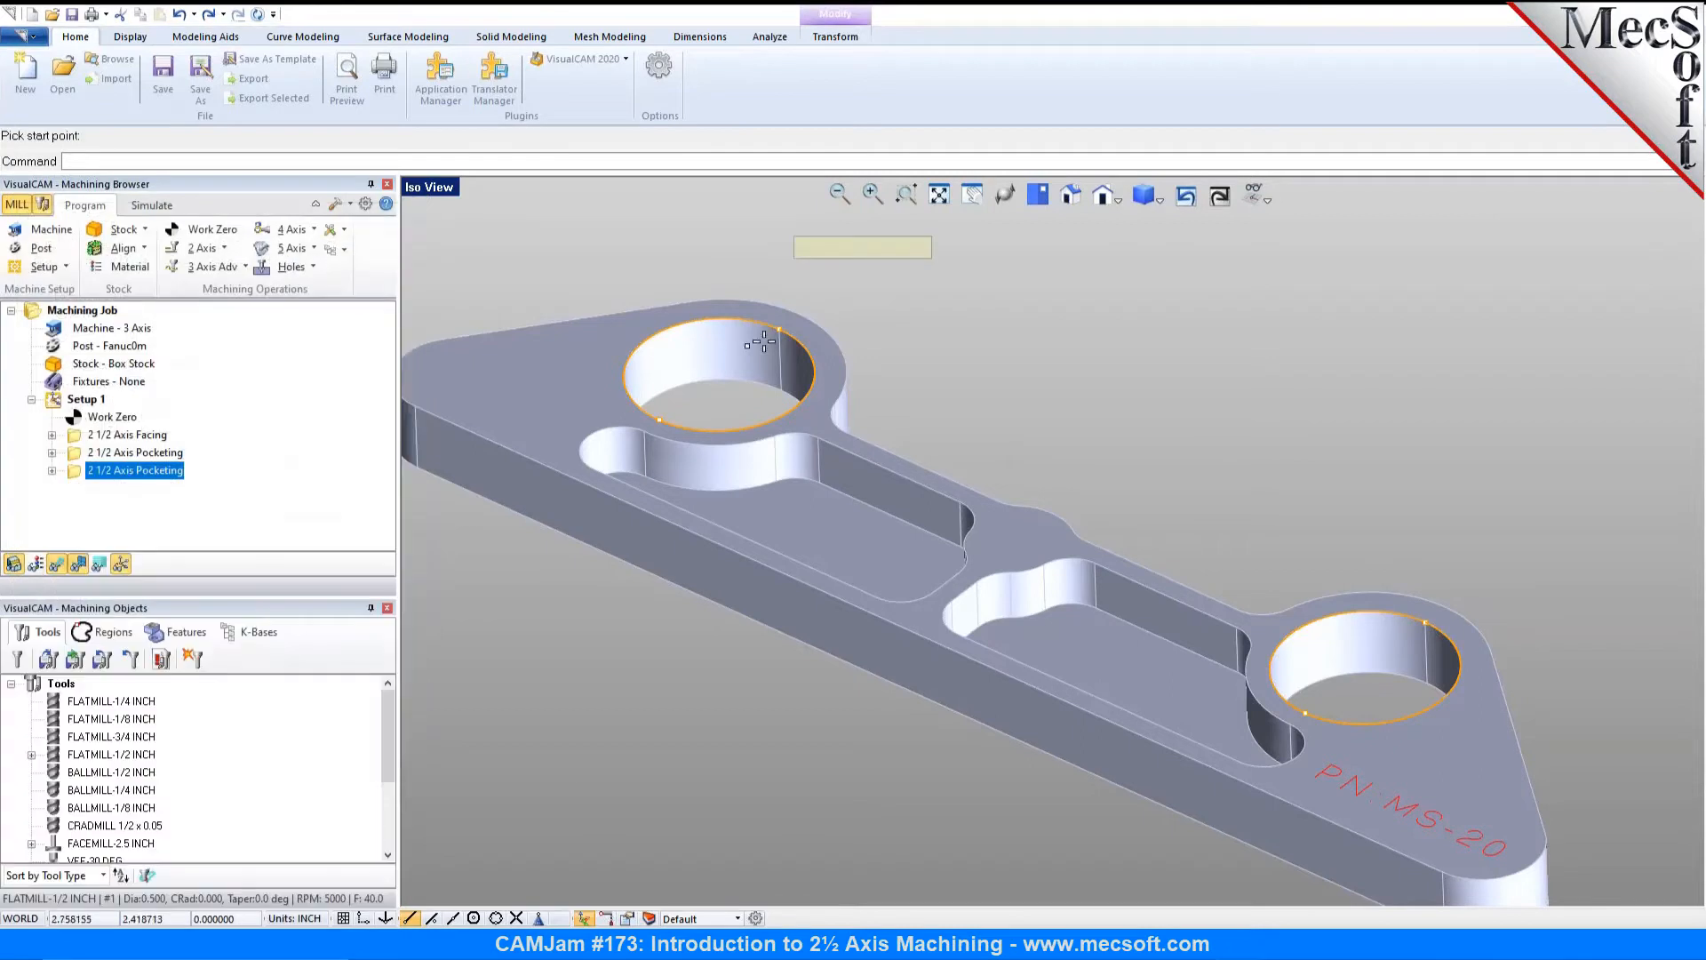
left_click(780, 329)
left_click(774, 389)
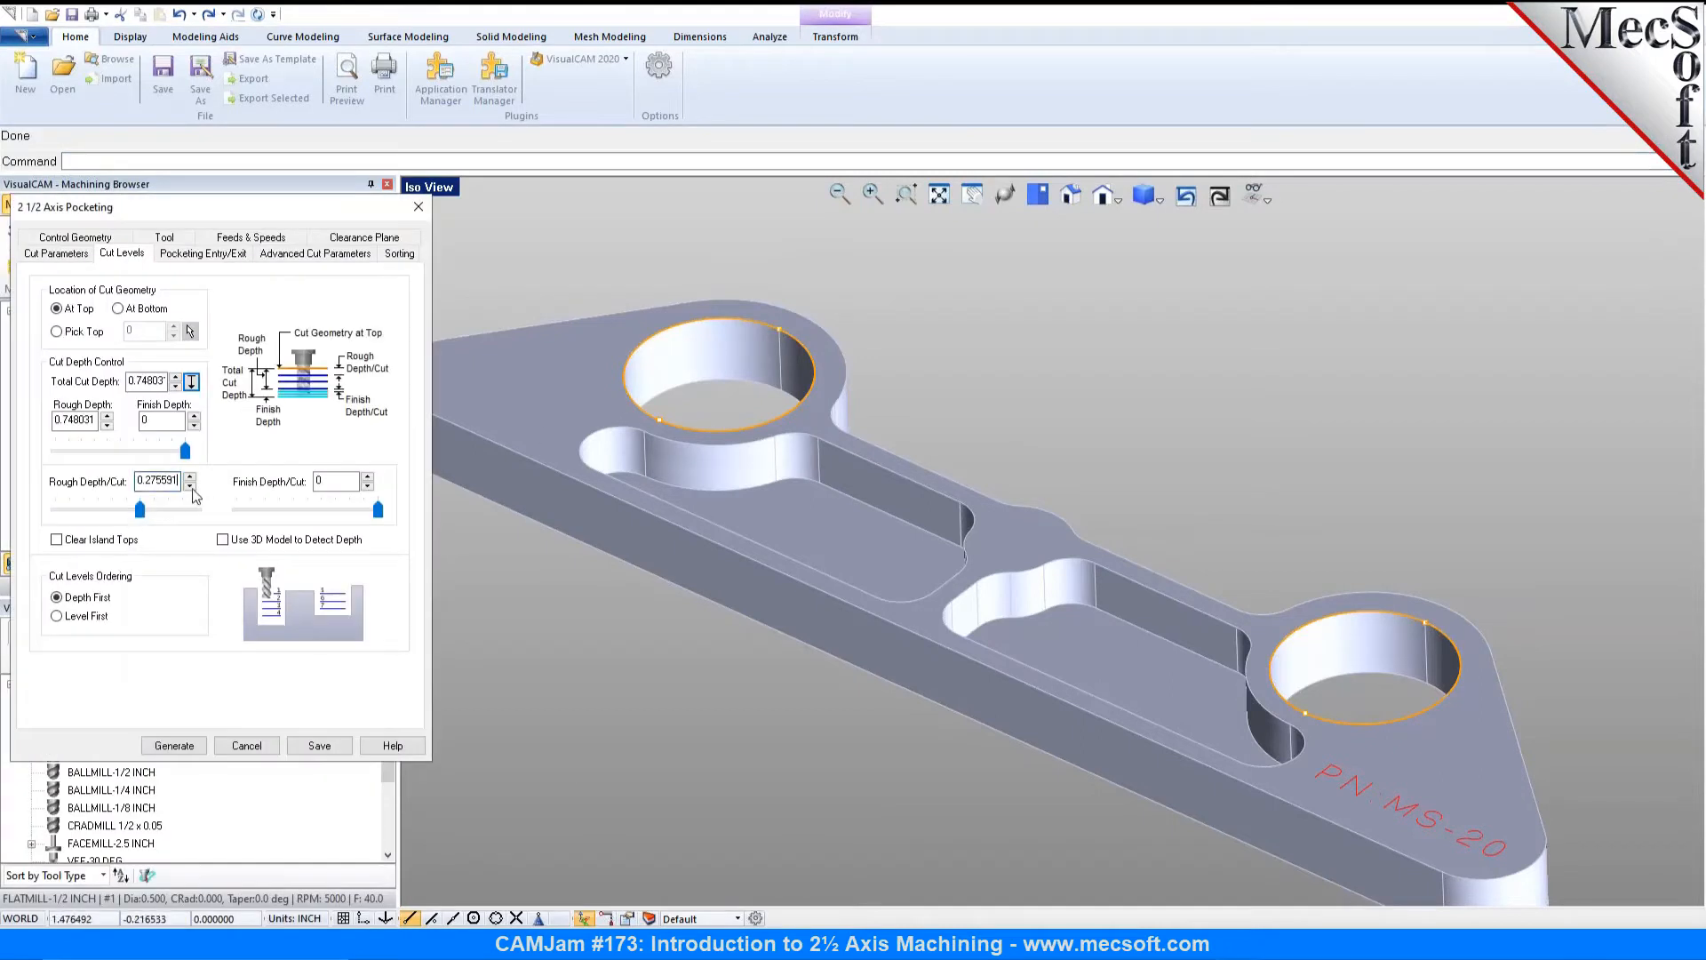
Step: Set the rough depth per cut to 0.275591/3 and generate the toolpath for the two circular holes
type("/3")
key("Tab")
left_click(174, 746)
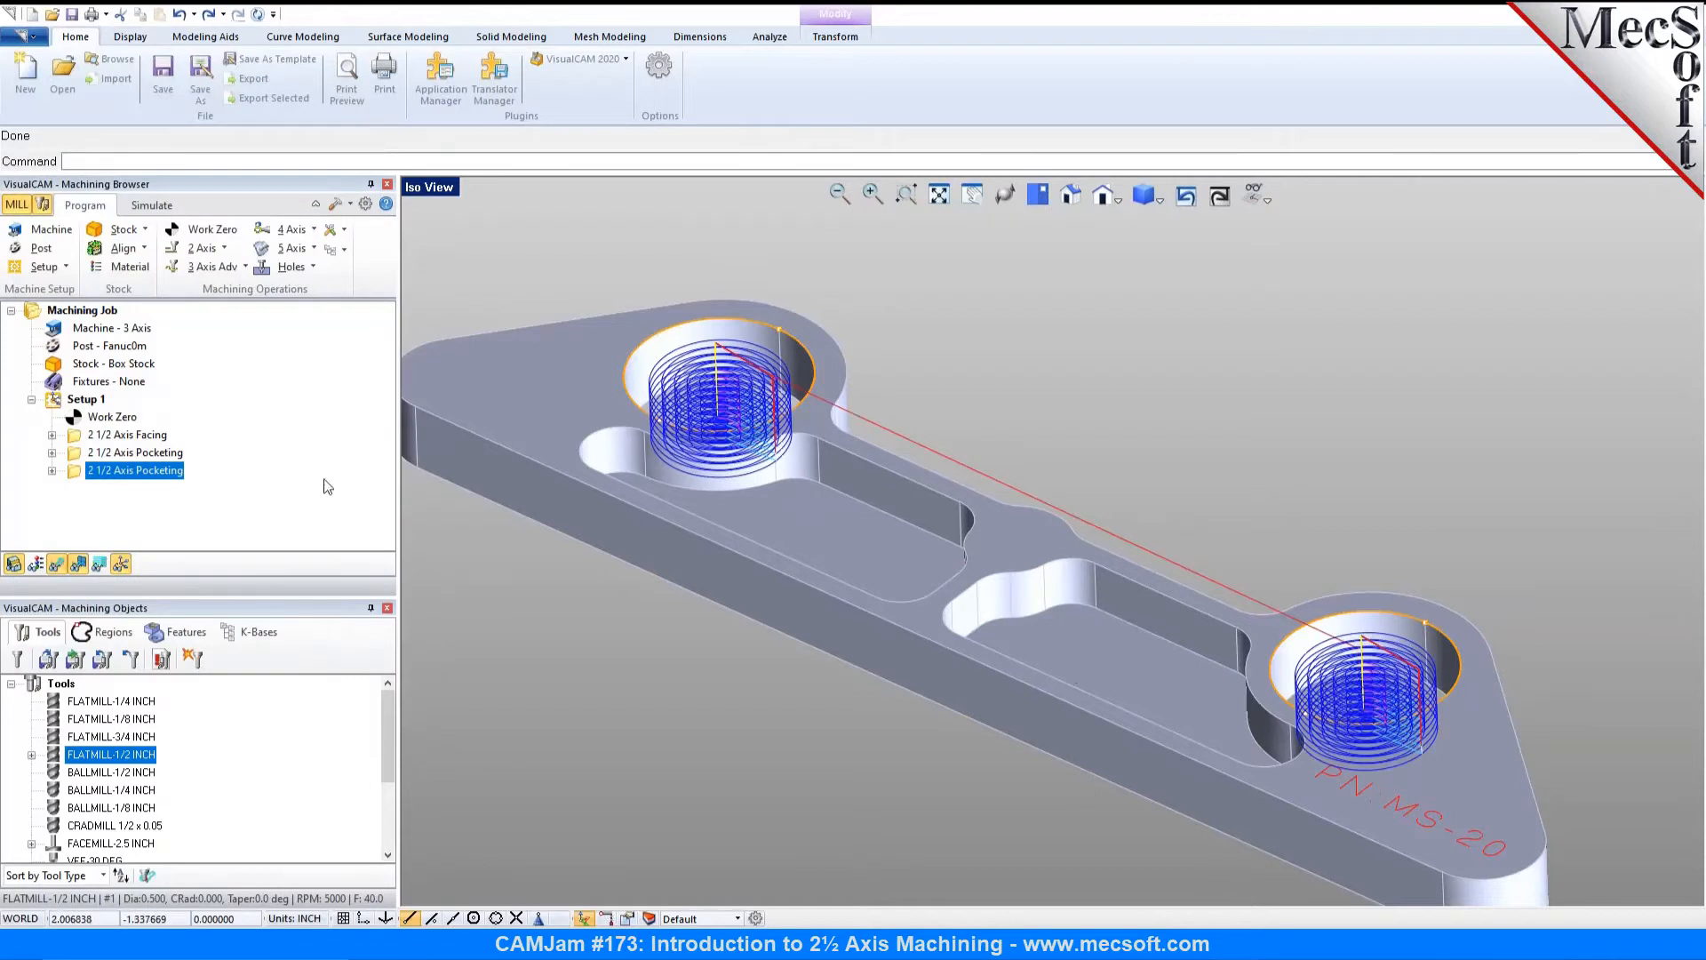
Step: Set the rough depth per cut of the circular-hole pocketing operation to 0.299212 and regenerate its toolpath
double_click(79, 477)
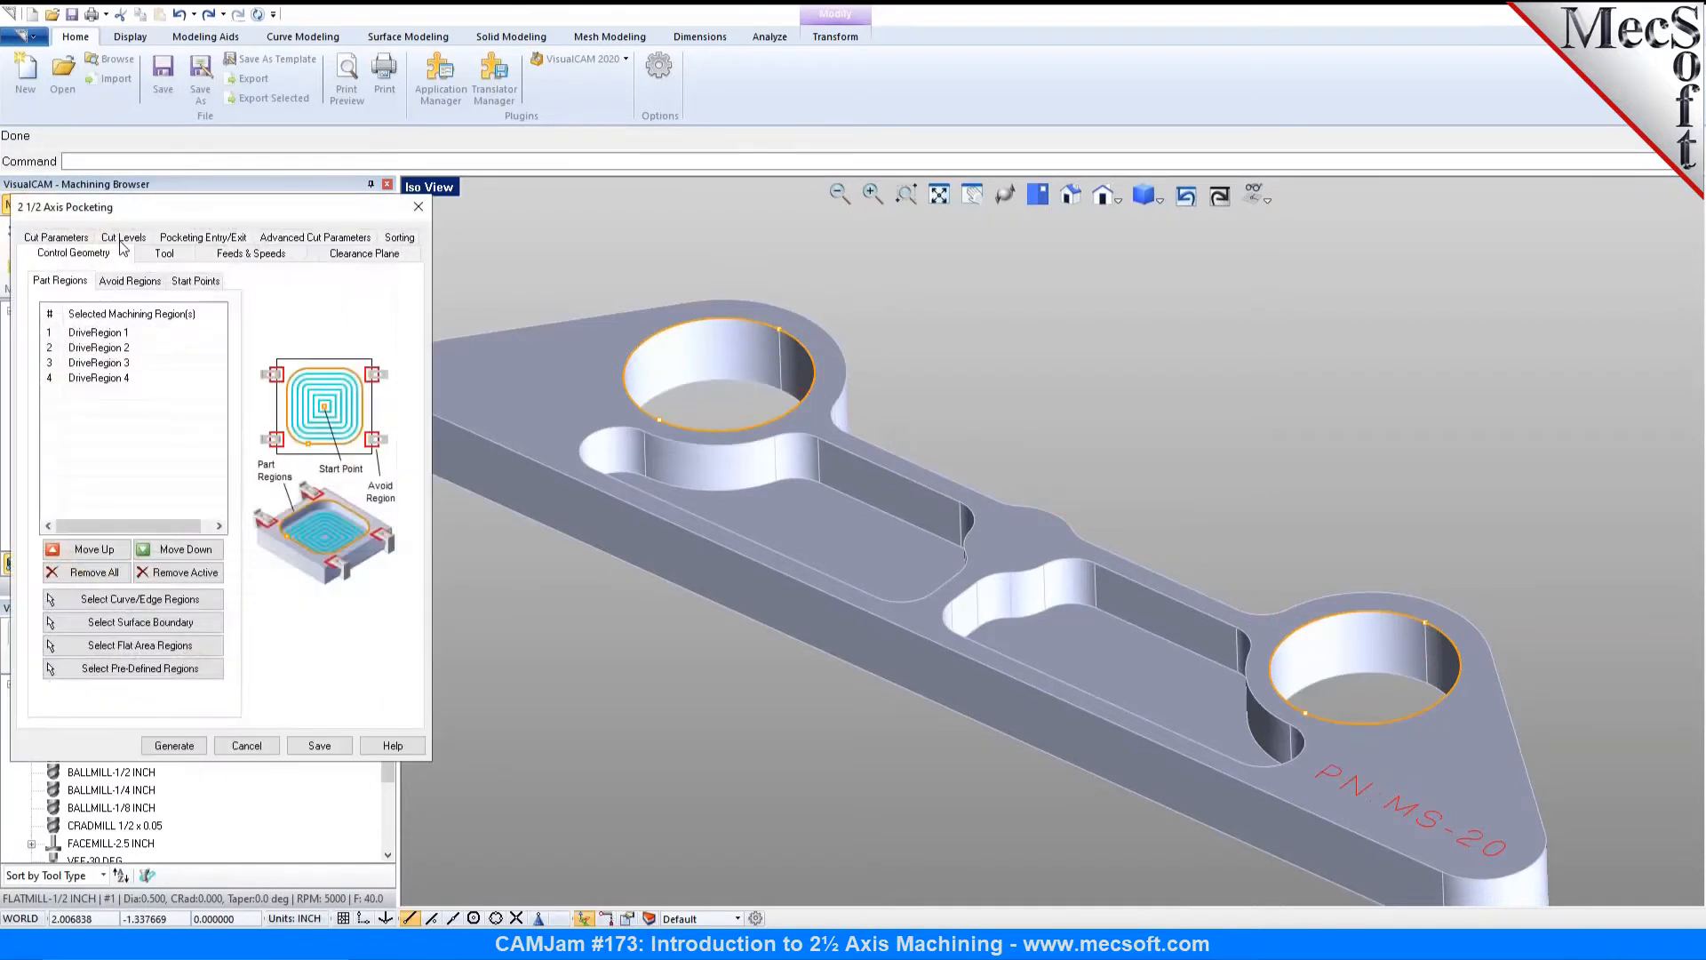
left_click_drag(91, 500, 99, 513)
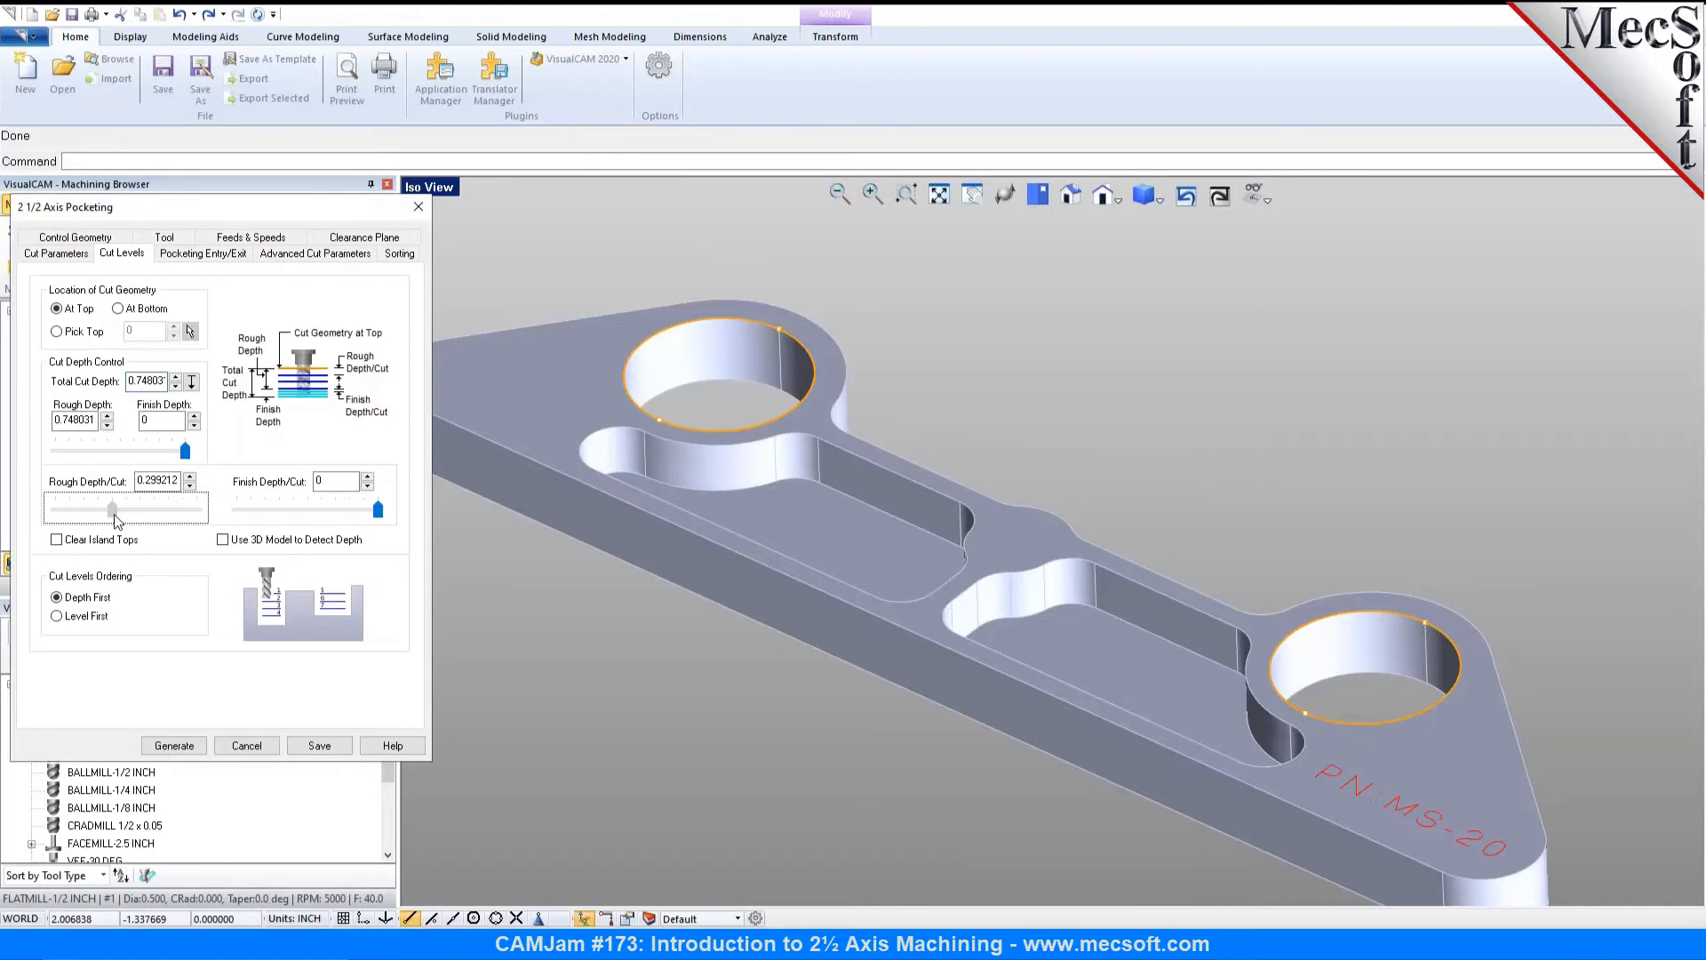
left_click(174, 746)
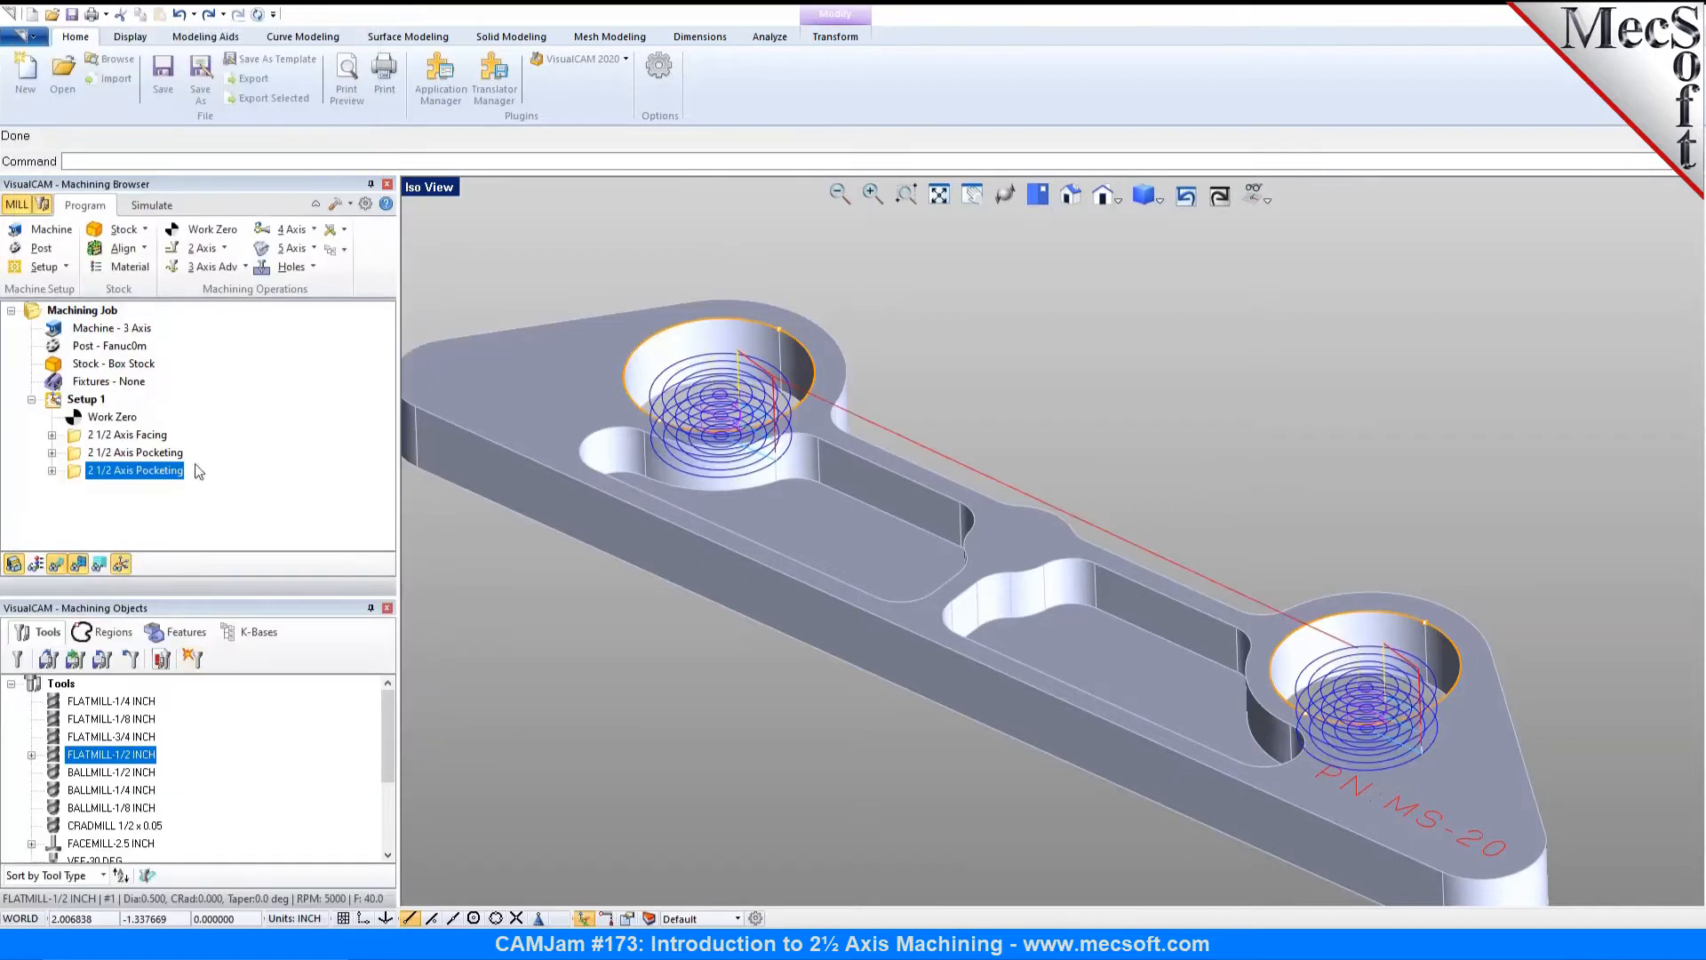
Step: Simulate the pocketing of the two circular holes, raising the playback speed while it runs
left_click(151, 206)
left_click(147, 248)
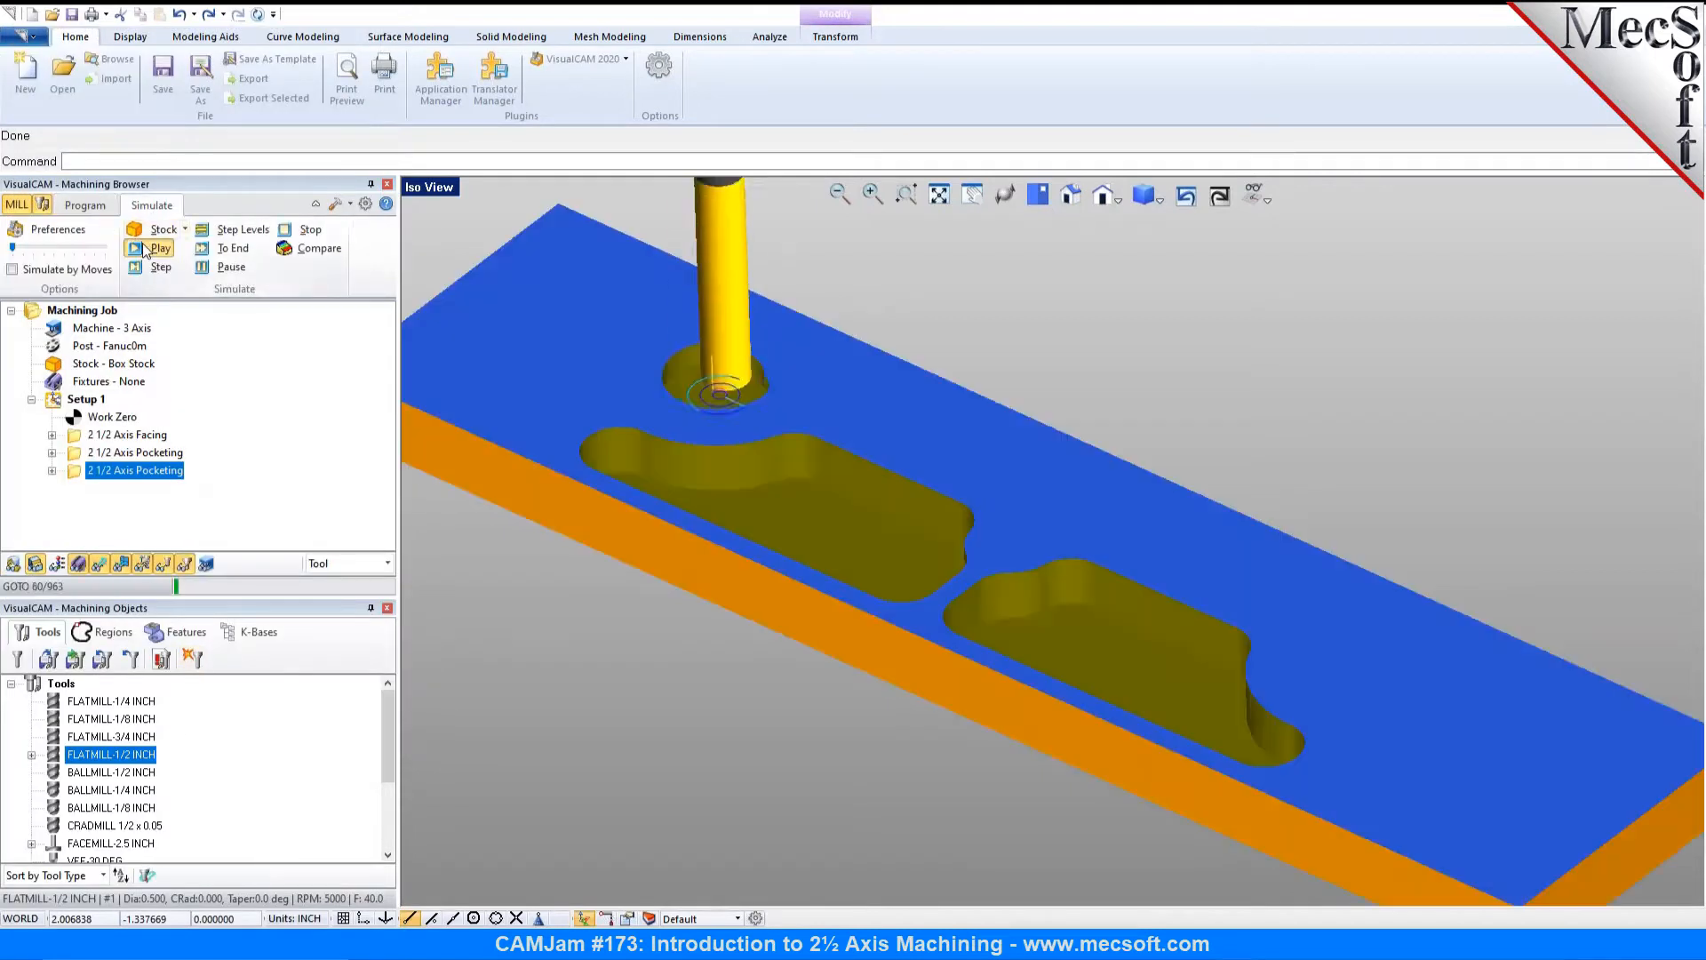
left_click_drag(11, 248, 74, 265)
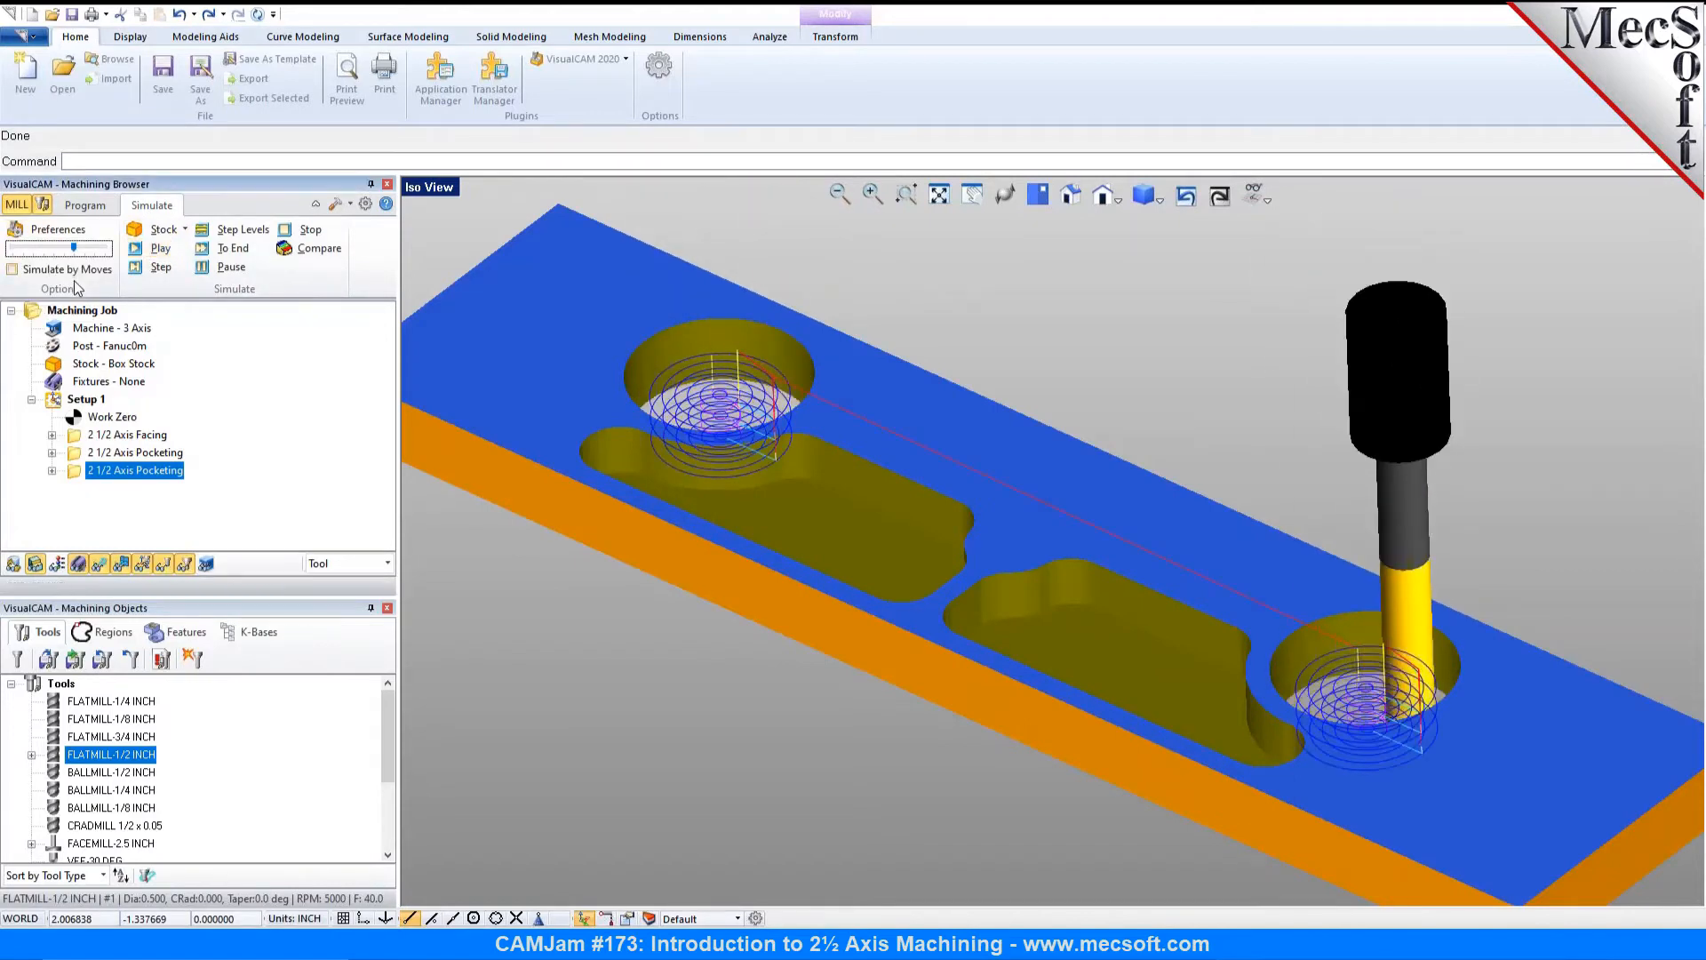
left_click(91, 208)
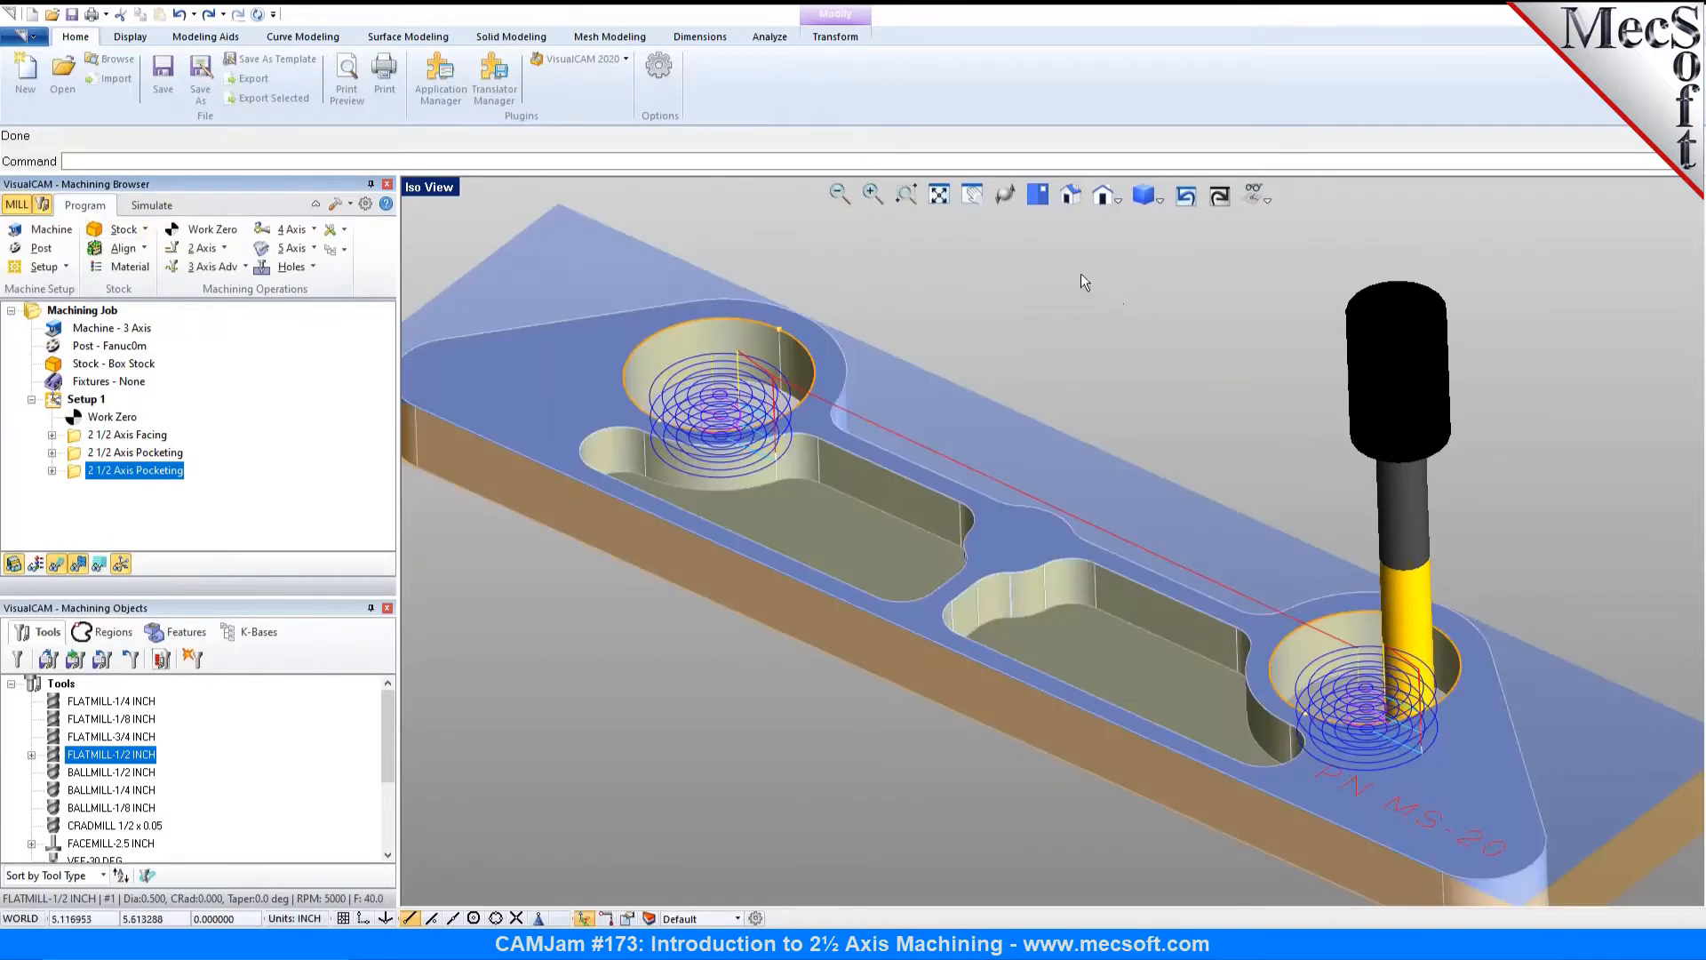
Step: Start a 2 Axis Engraving operation and remove all of its preselected part regions
left_click(1036, 194)
scroll(1320, 534, "up", 5)
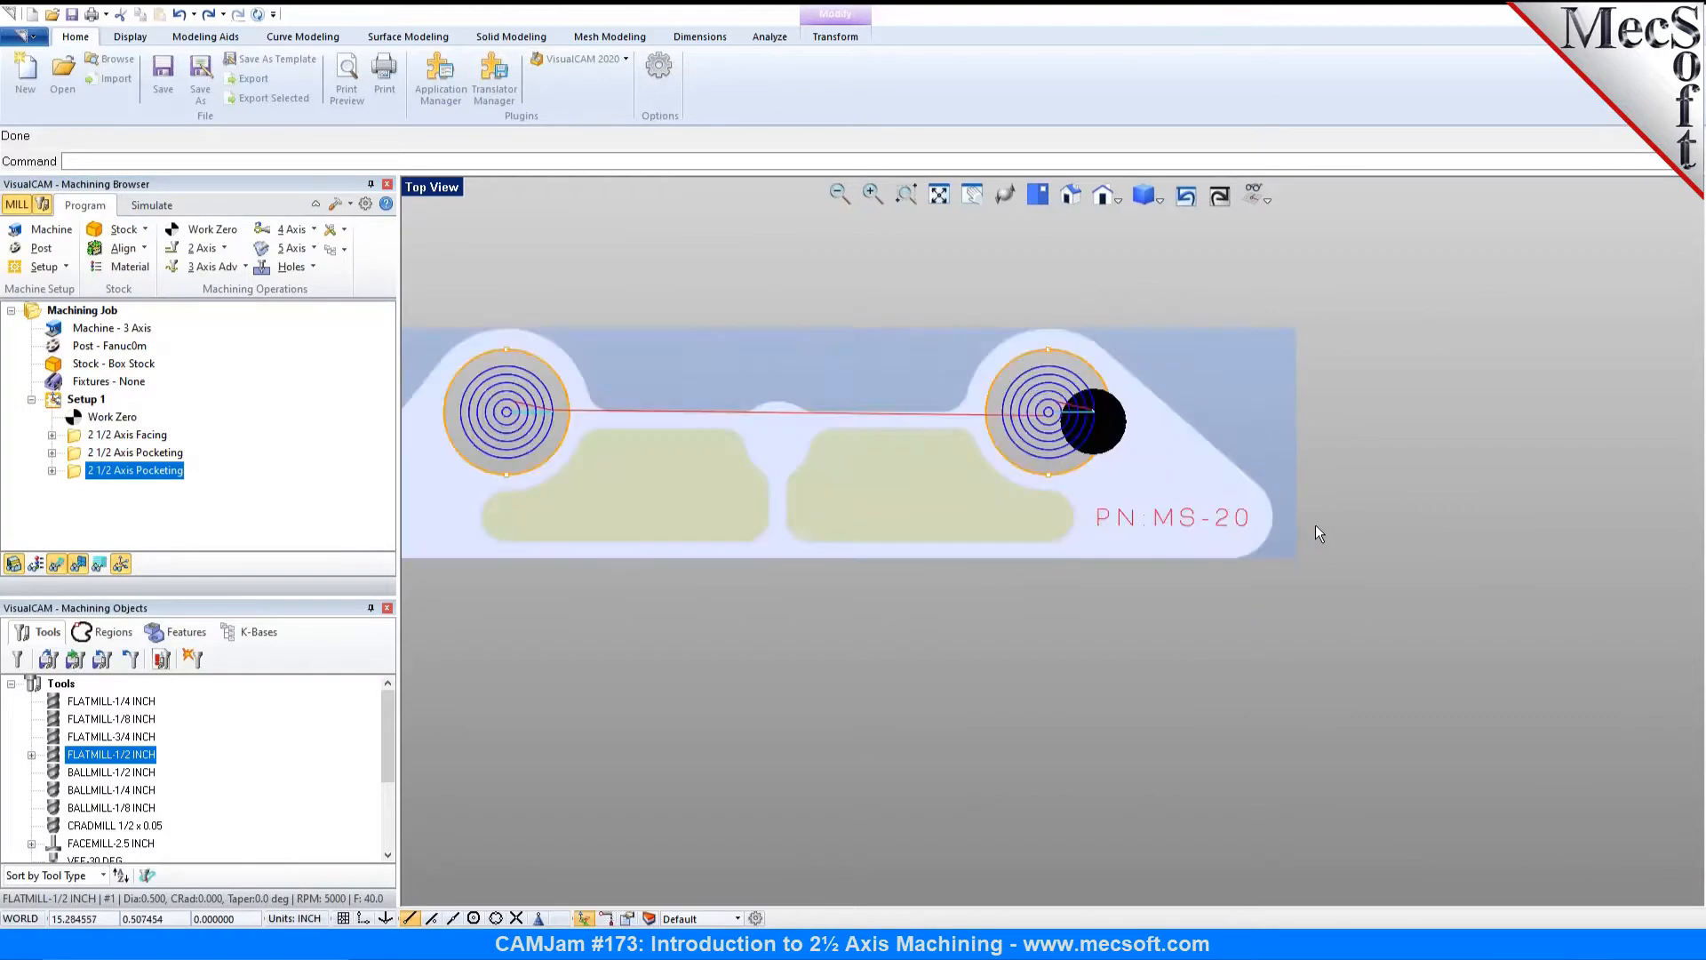
left_click(224, 248)
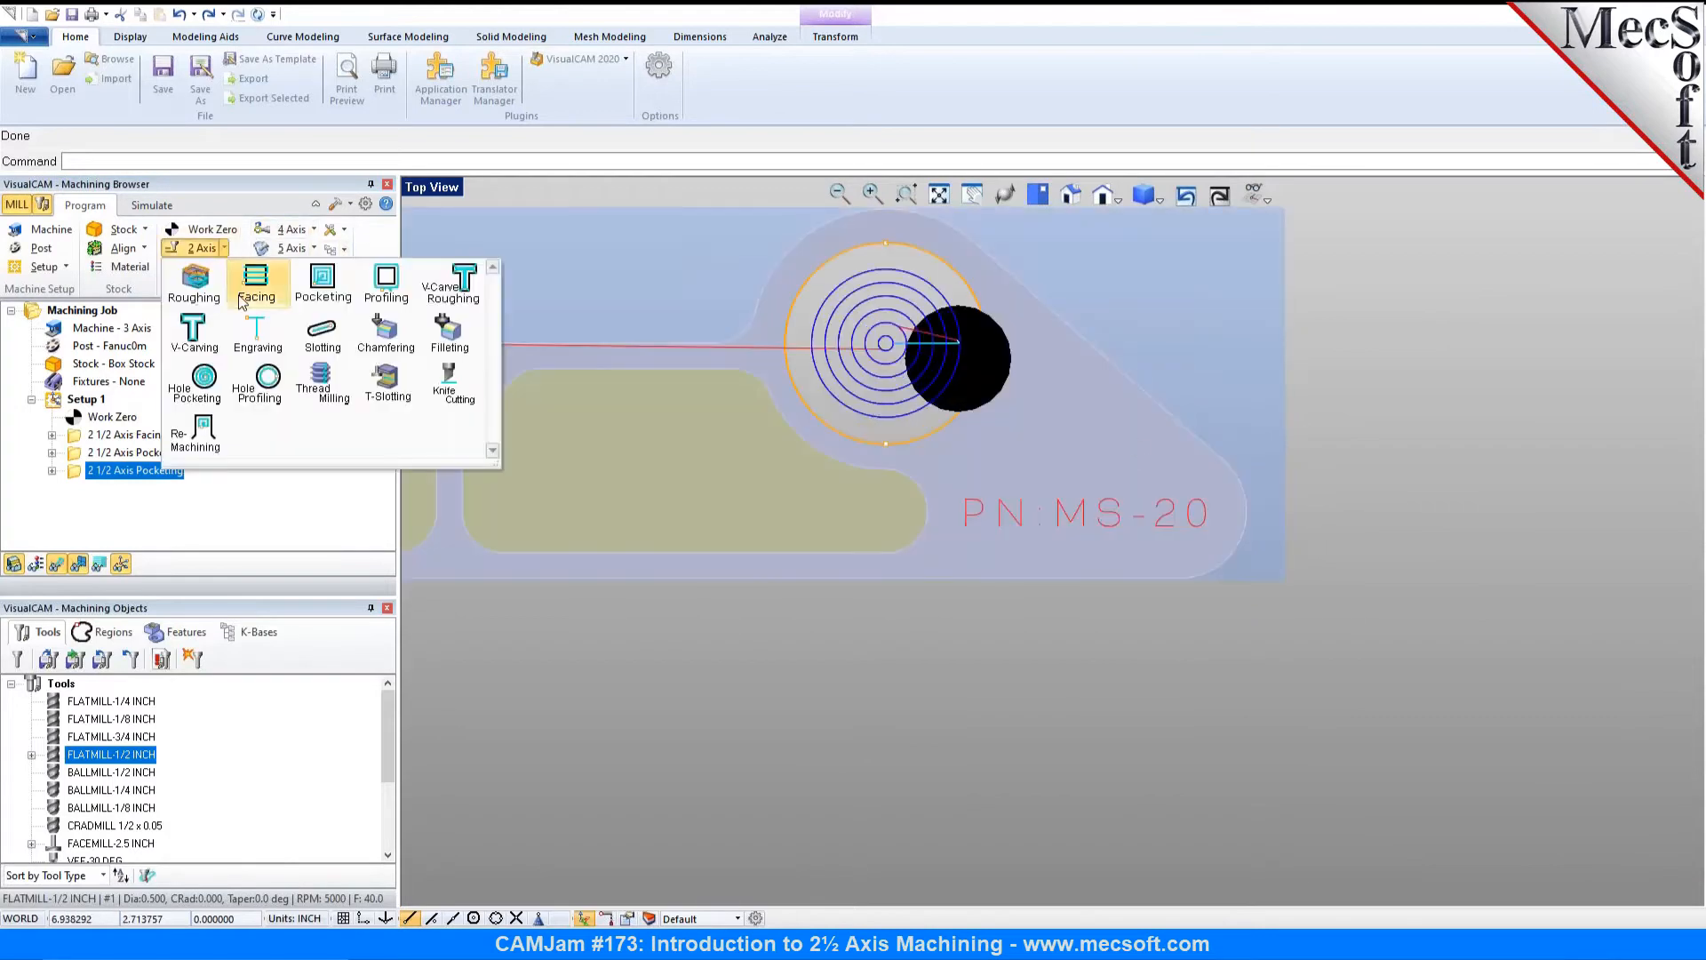
left_click(246, 331)
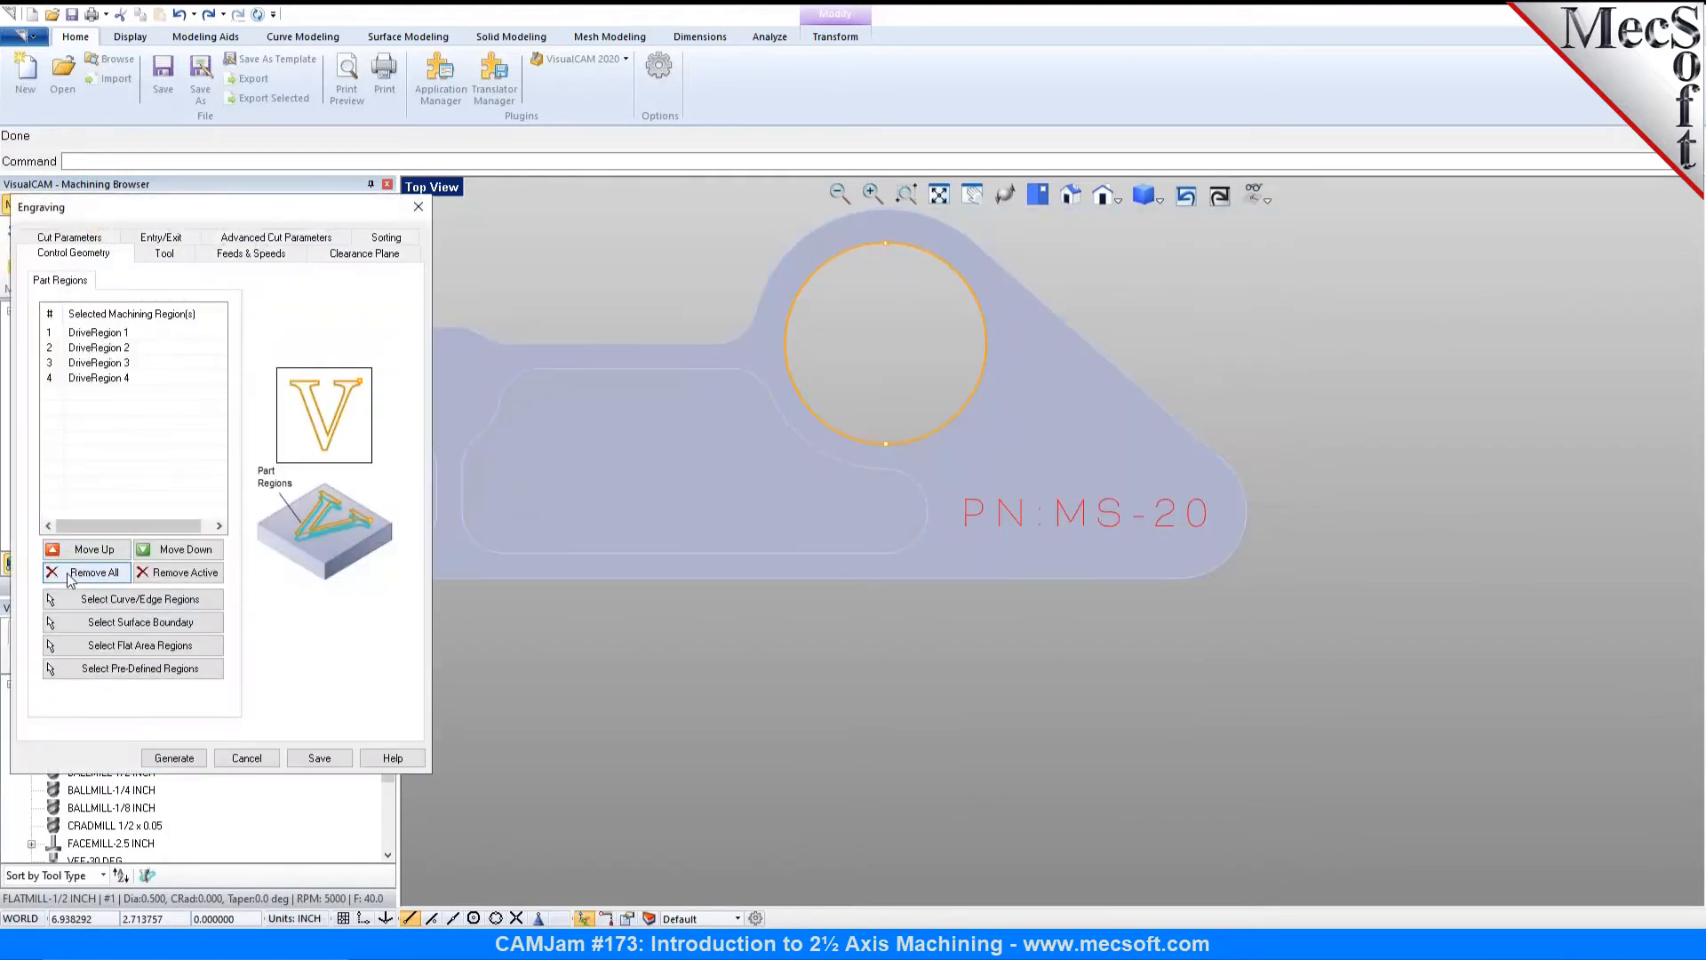
left_click(71, 580)
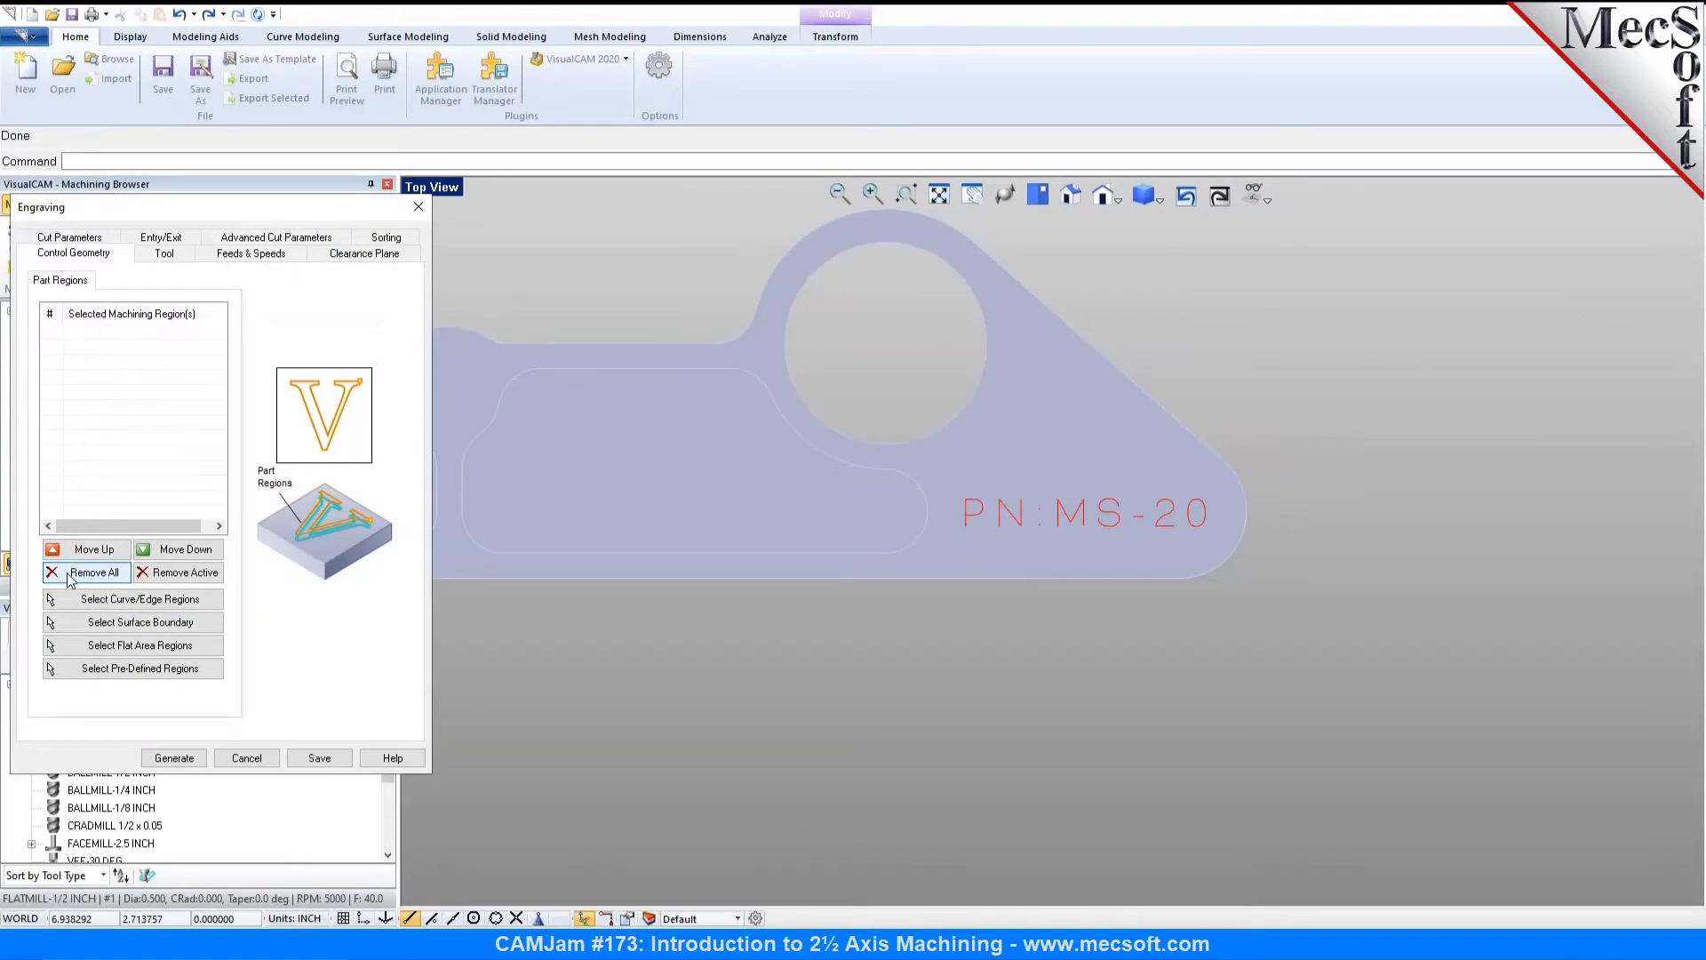
Step: Assign the red PN:MS-20 text curves as the engraving part regions by selecting them by color
left_click(89, 601)
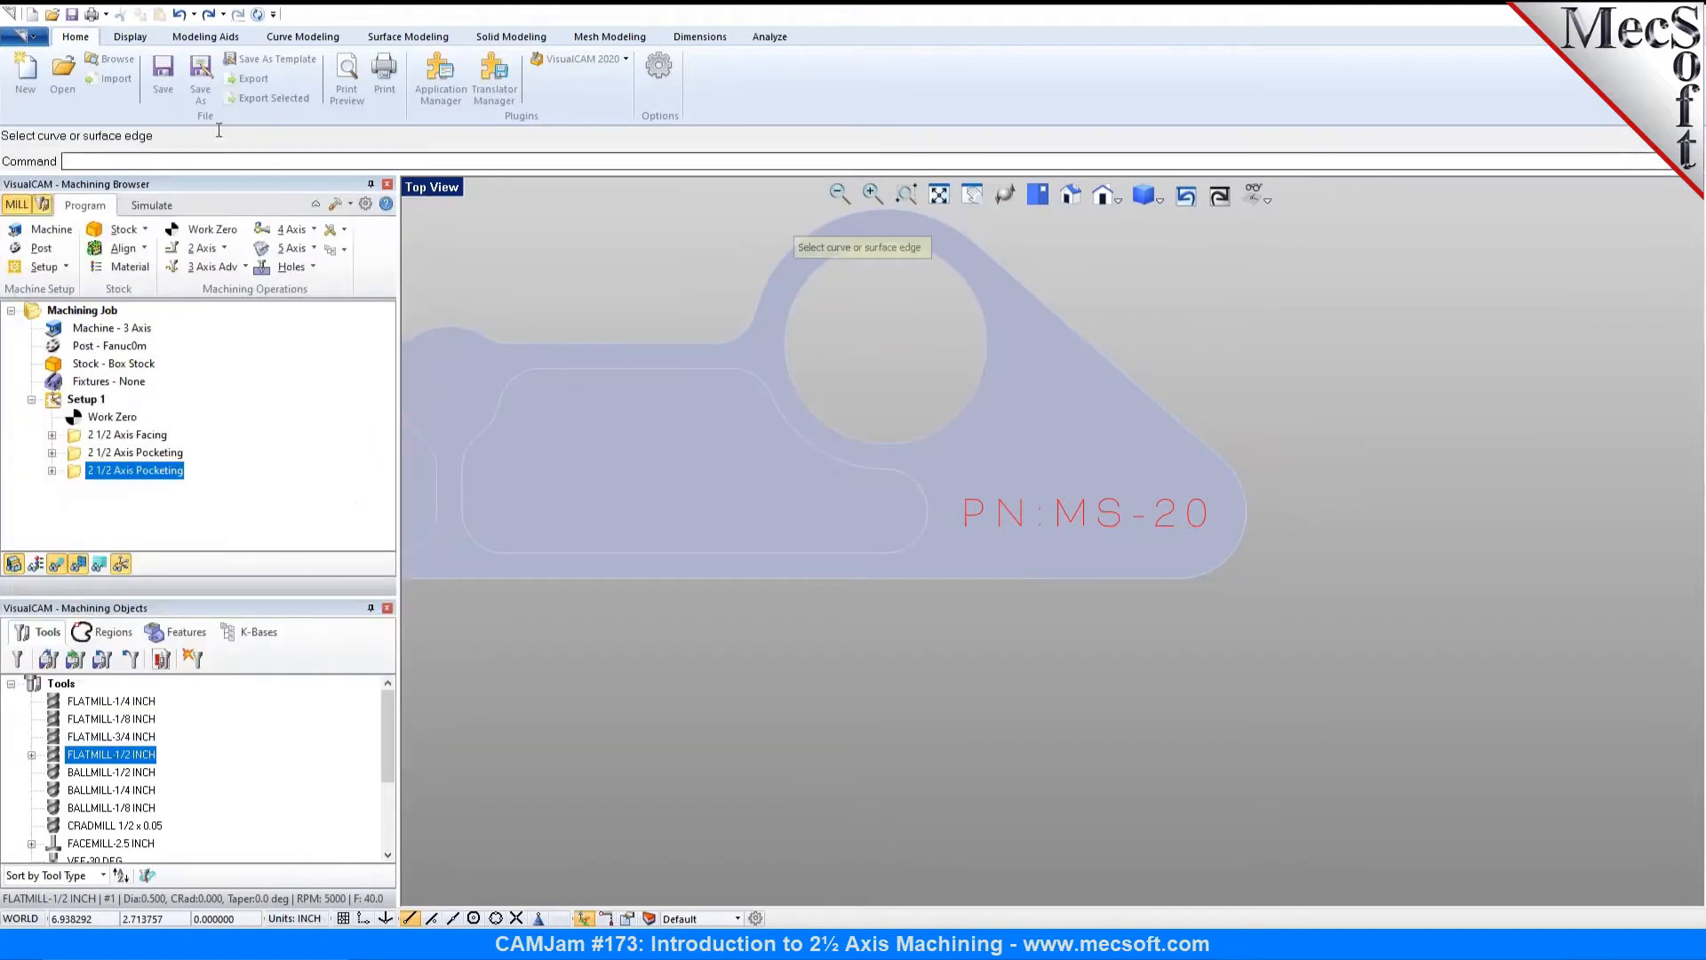
left_click(208, 42)
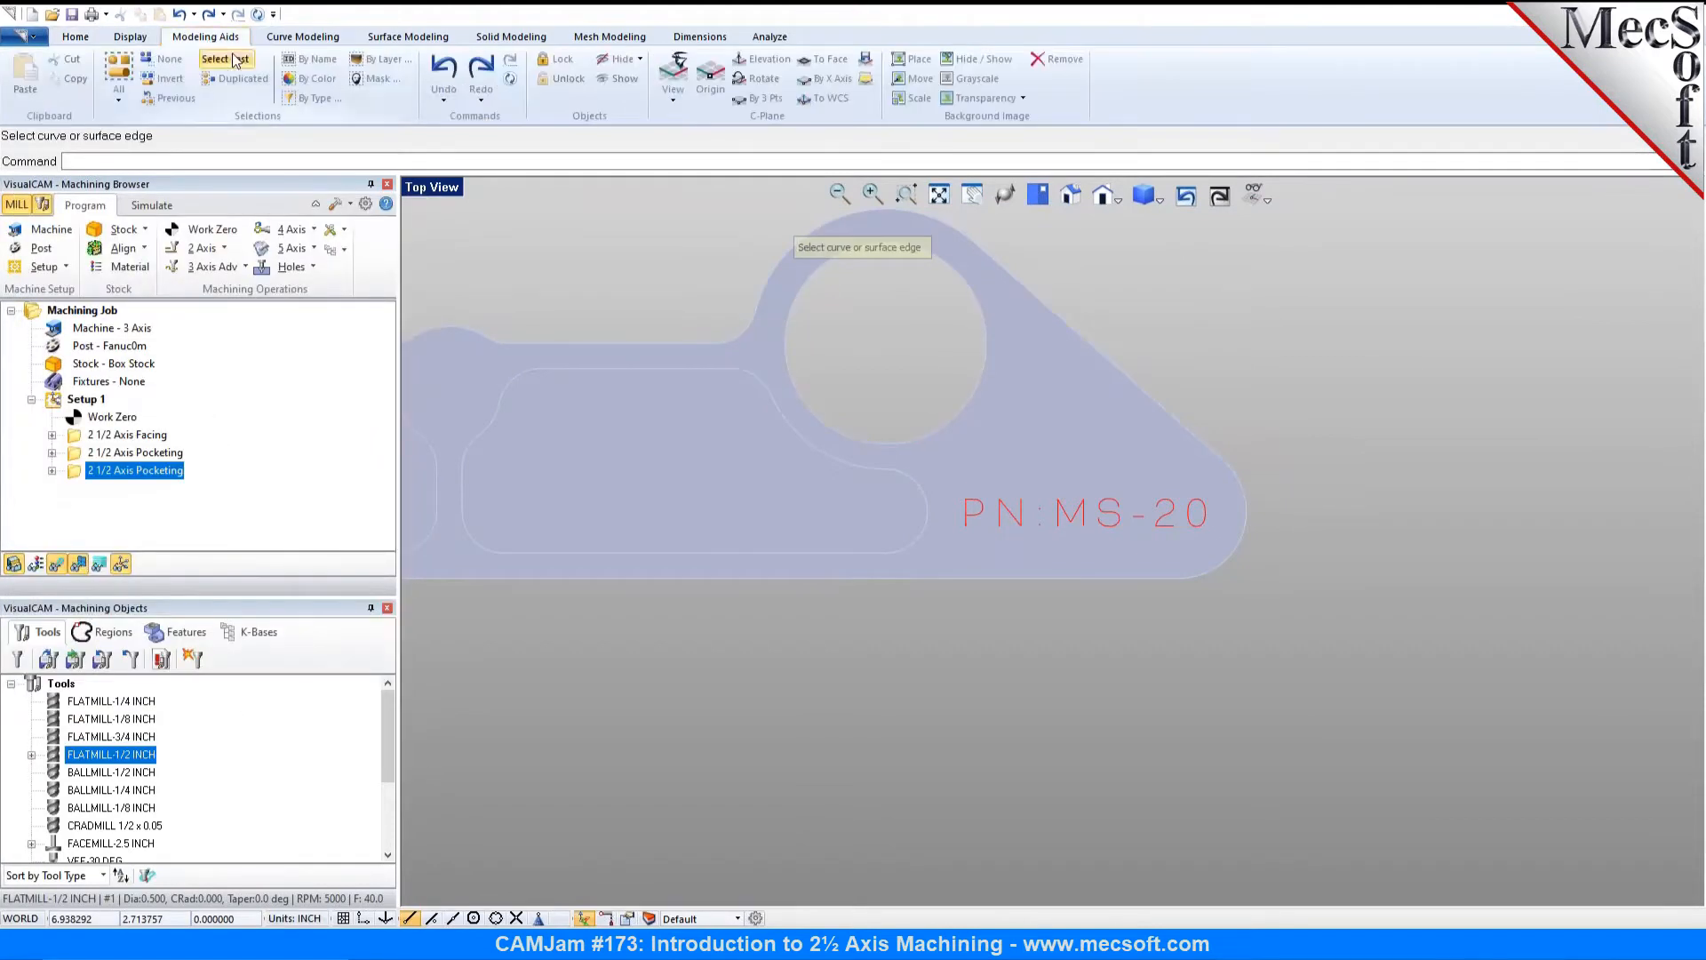
left_click(307, 80)
scroll(971, 551, "up", 4)
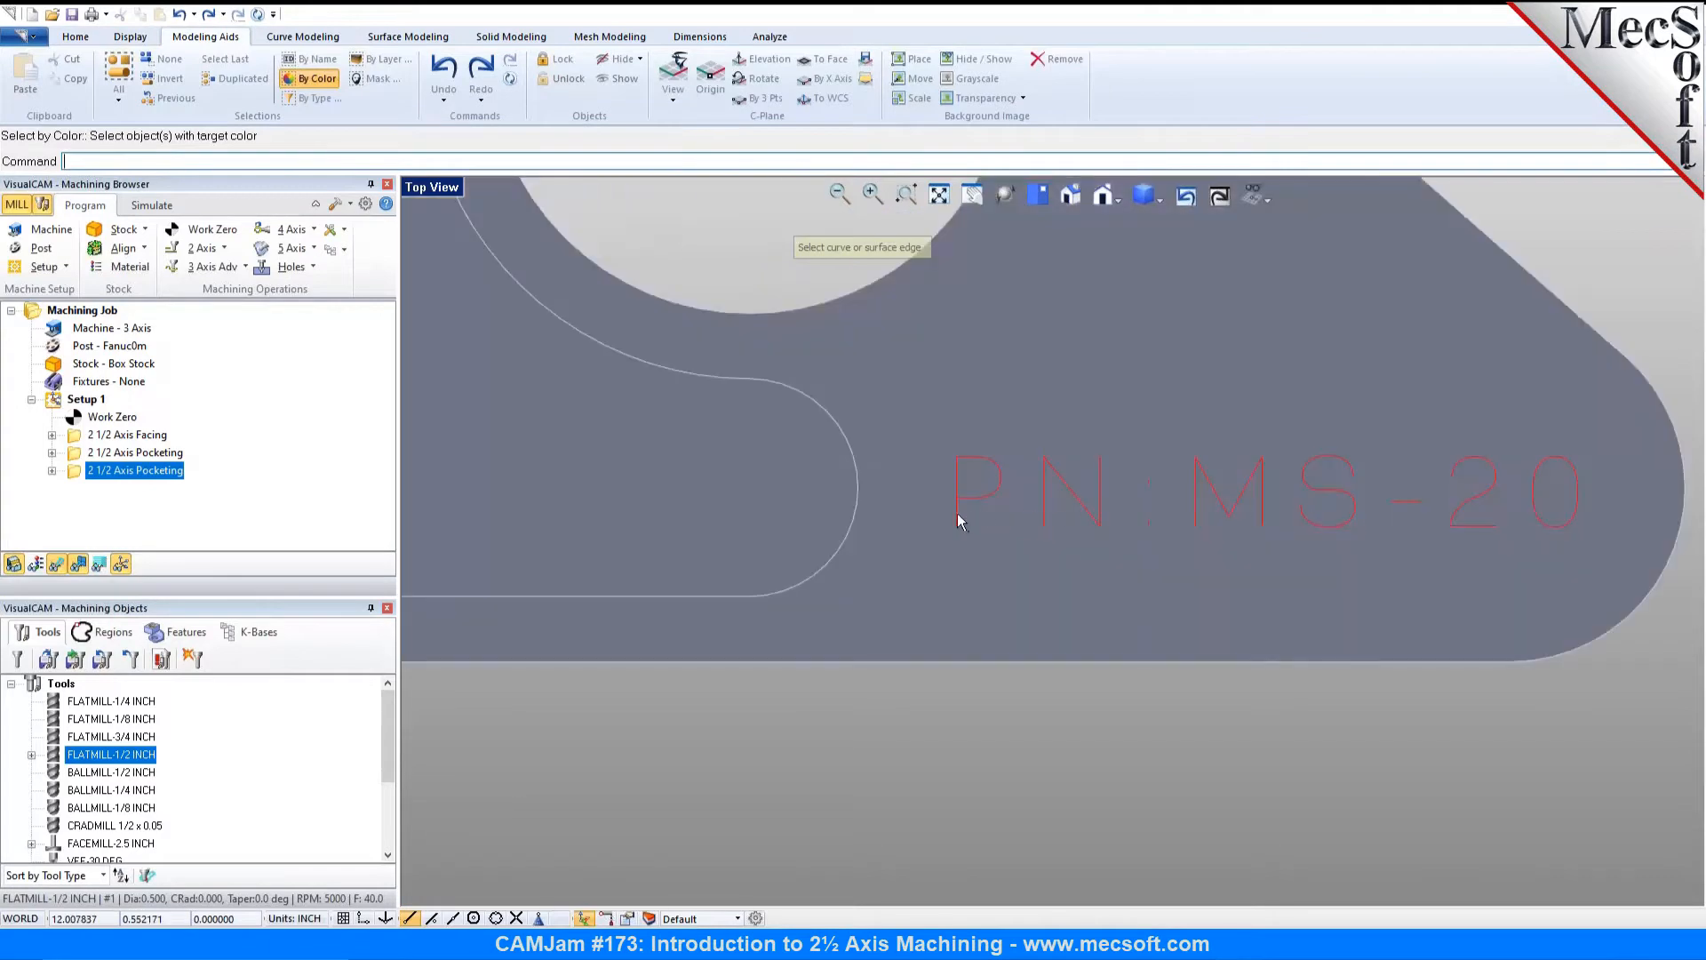
left_click(957, 513)
left_click(996, 593)
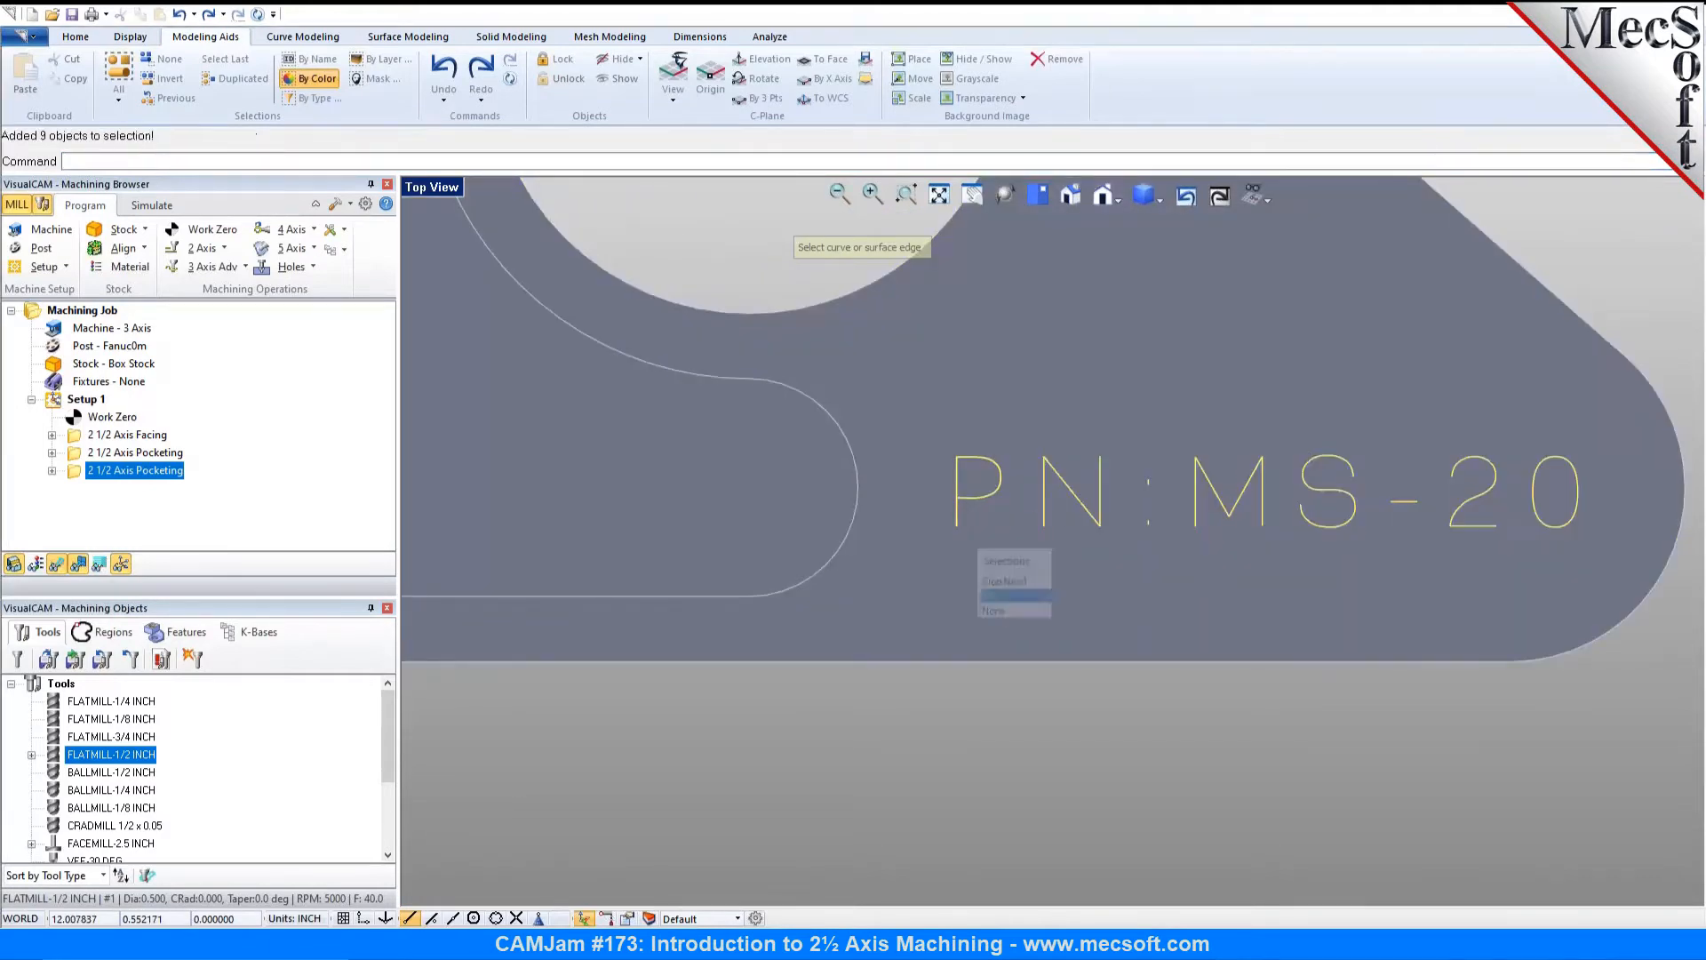
right_click(992, 600)
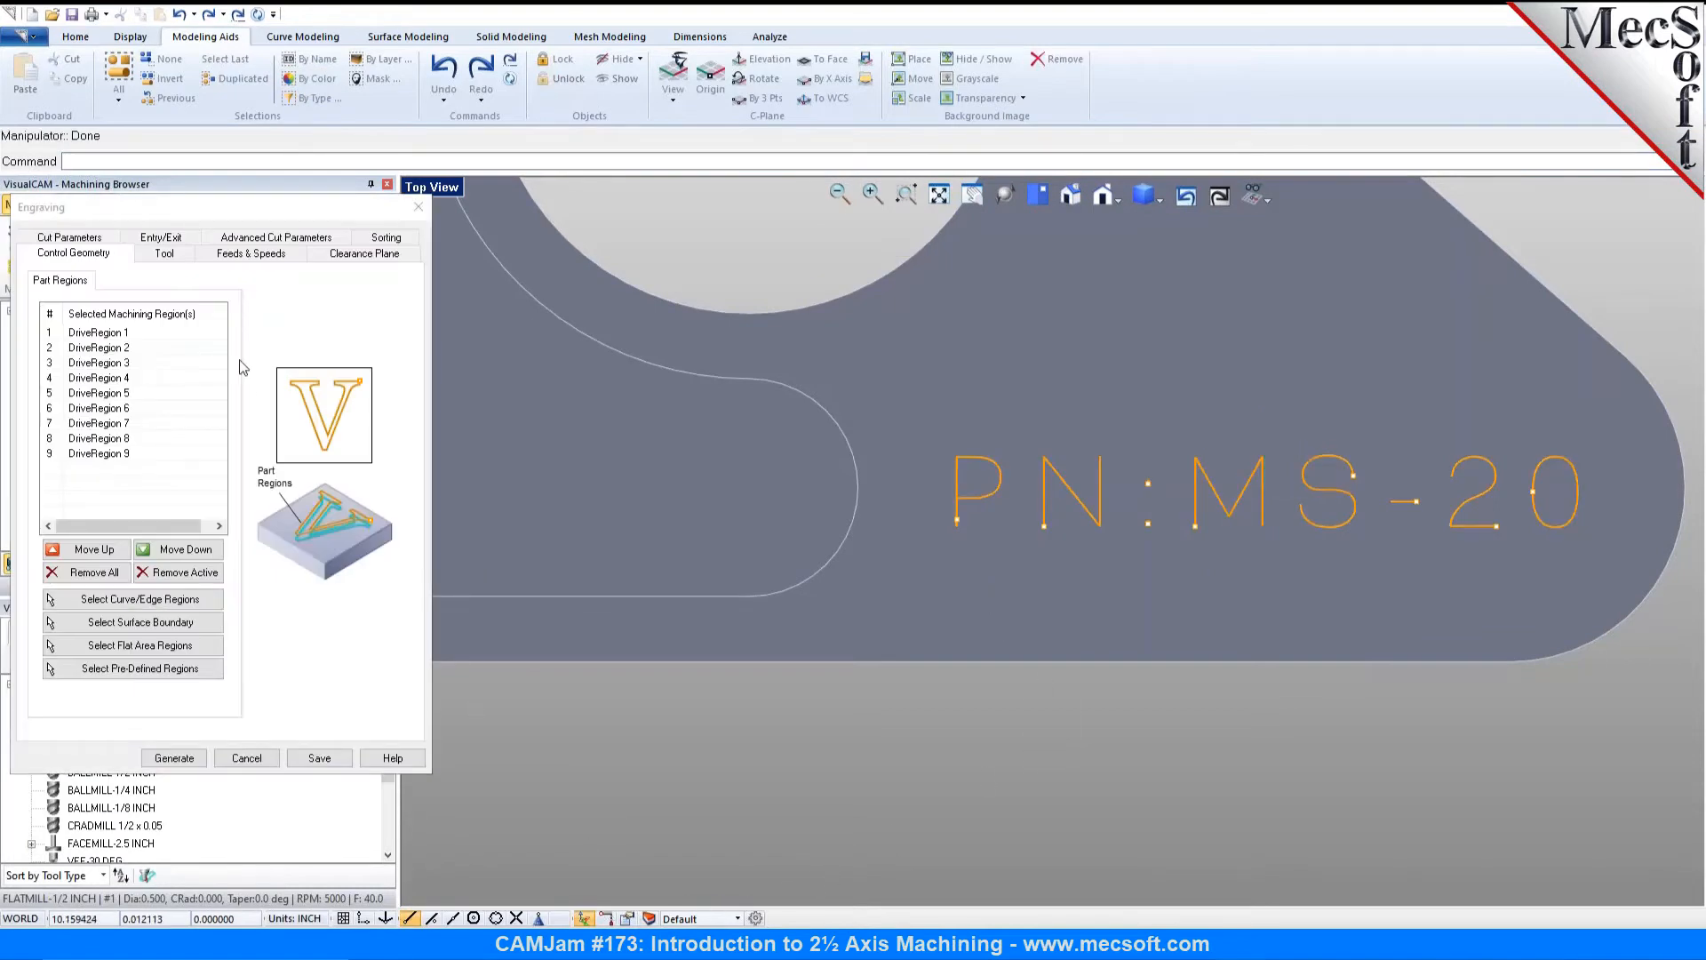
Step: Choose the VEE-45 DEG tool for the engraving and review its feeds, speeds and clearance plane
left_click(165, 256)
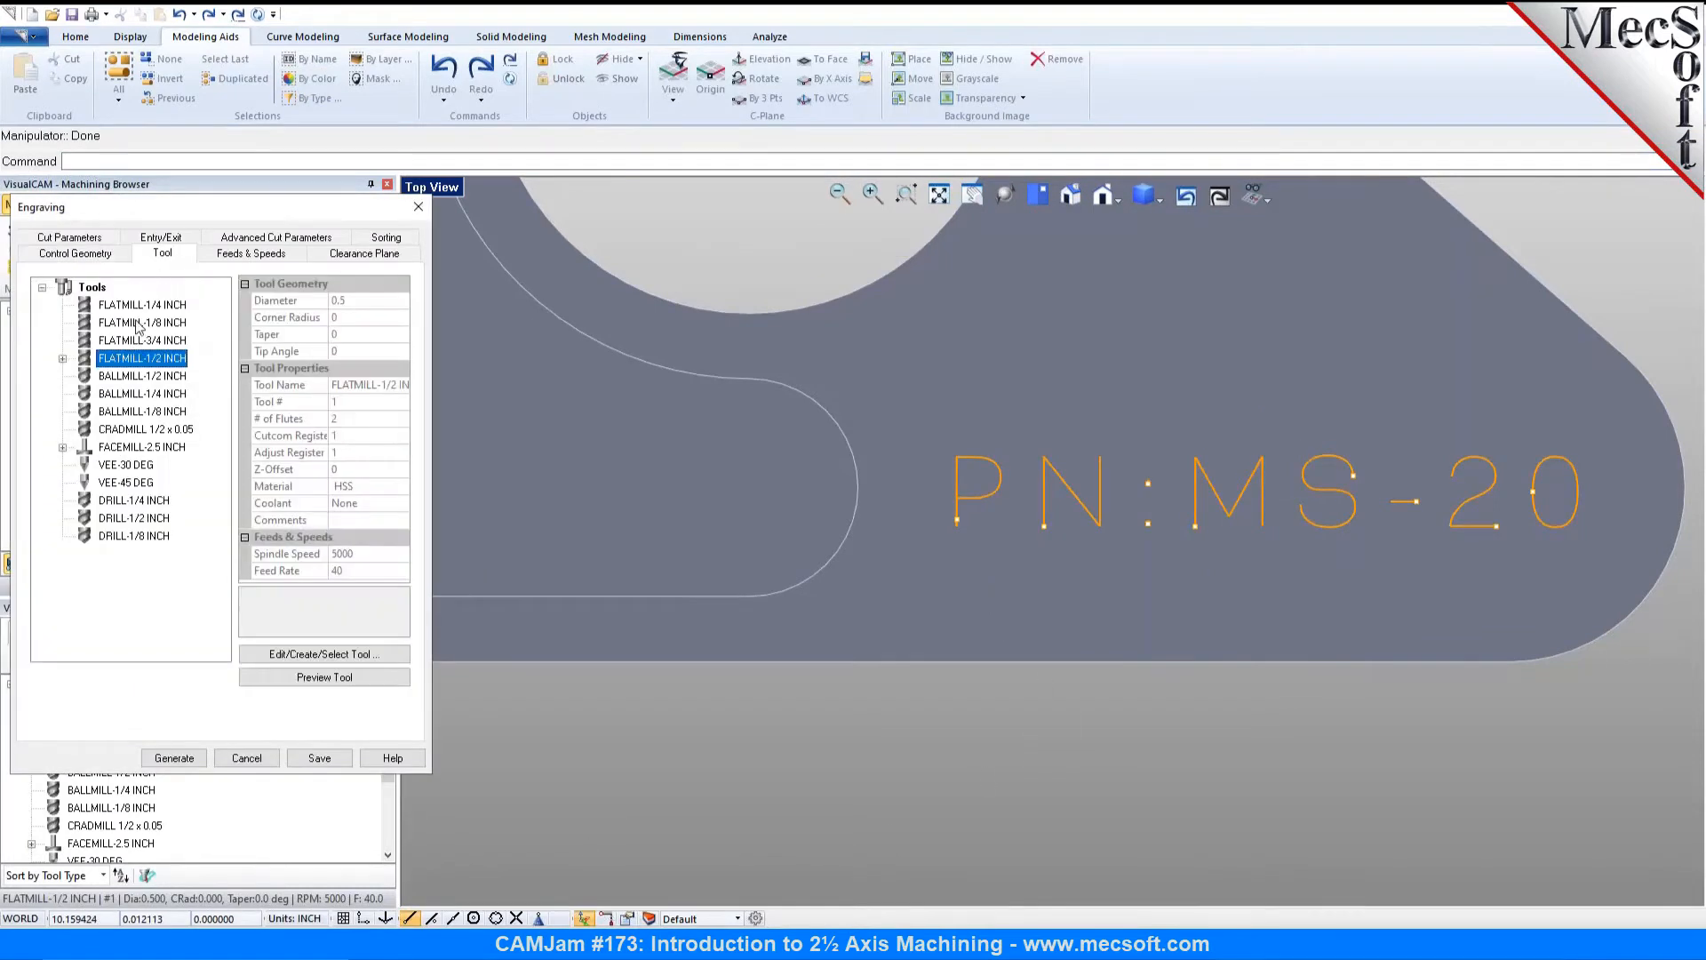
left_click(135, 481)
left_click(250, 254)
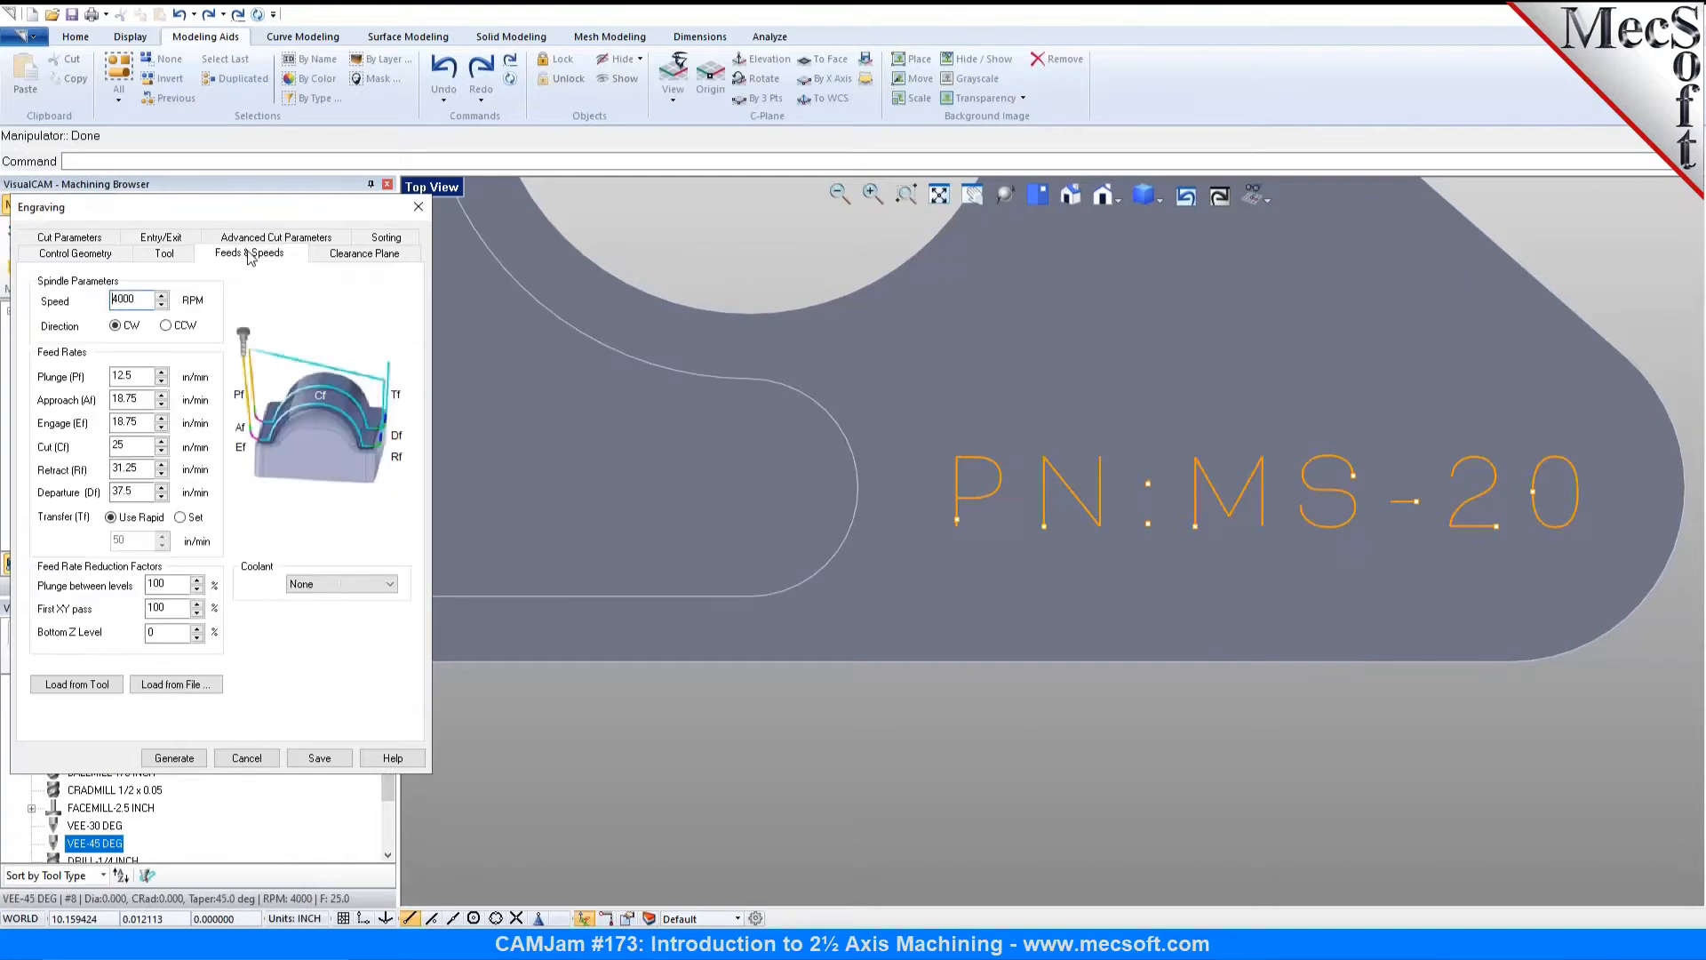
left_click(364, 253)
left_click(1070, 194)
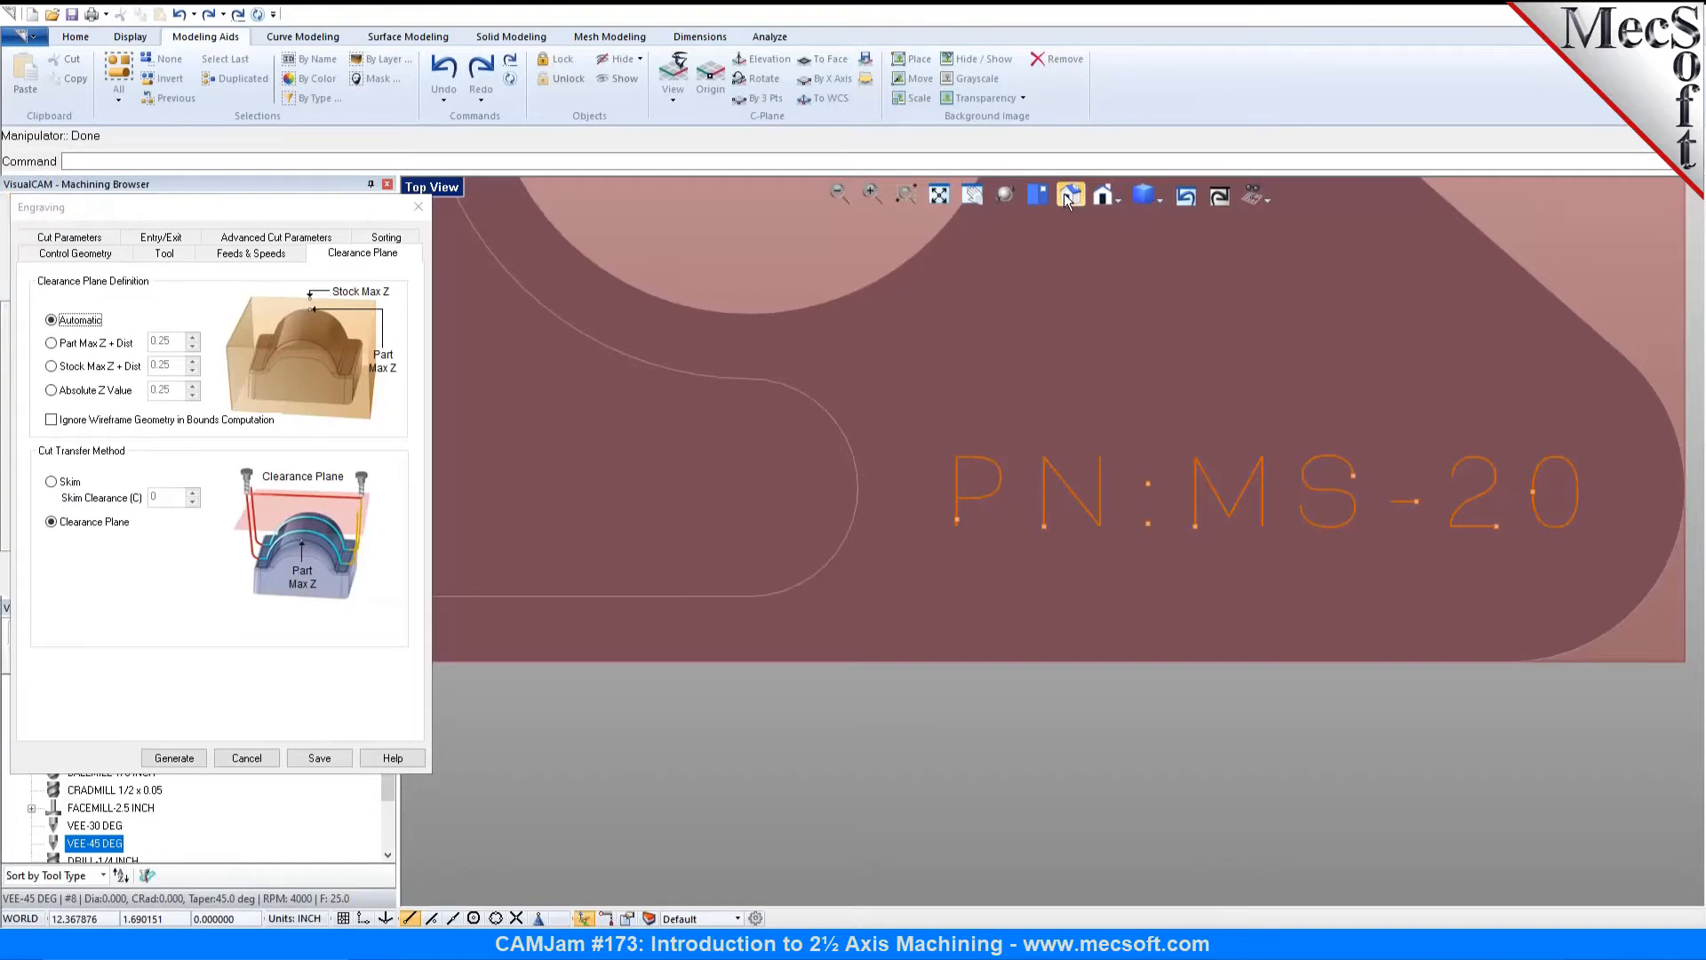
scroll(1225, 616, "up", 6)
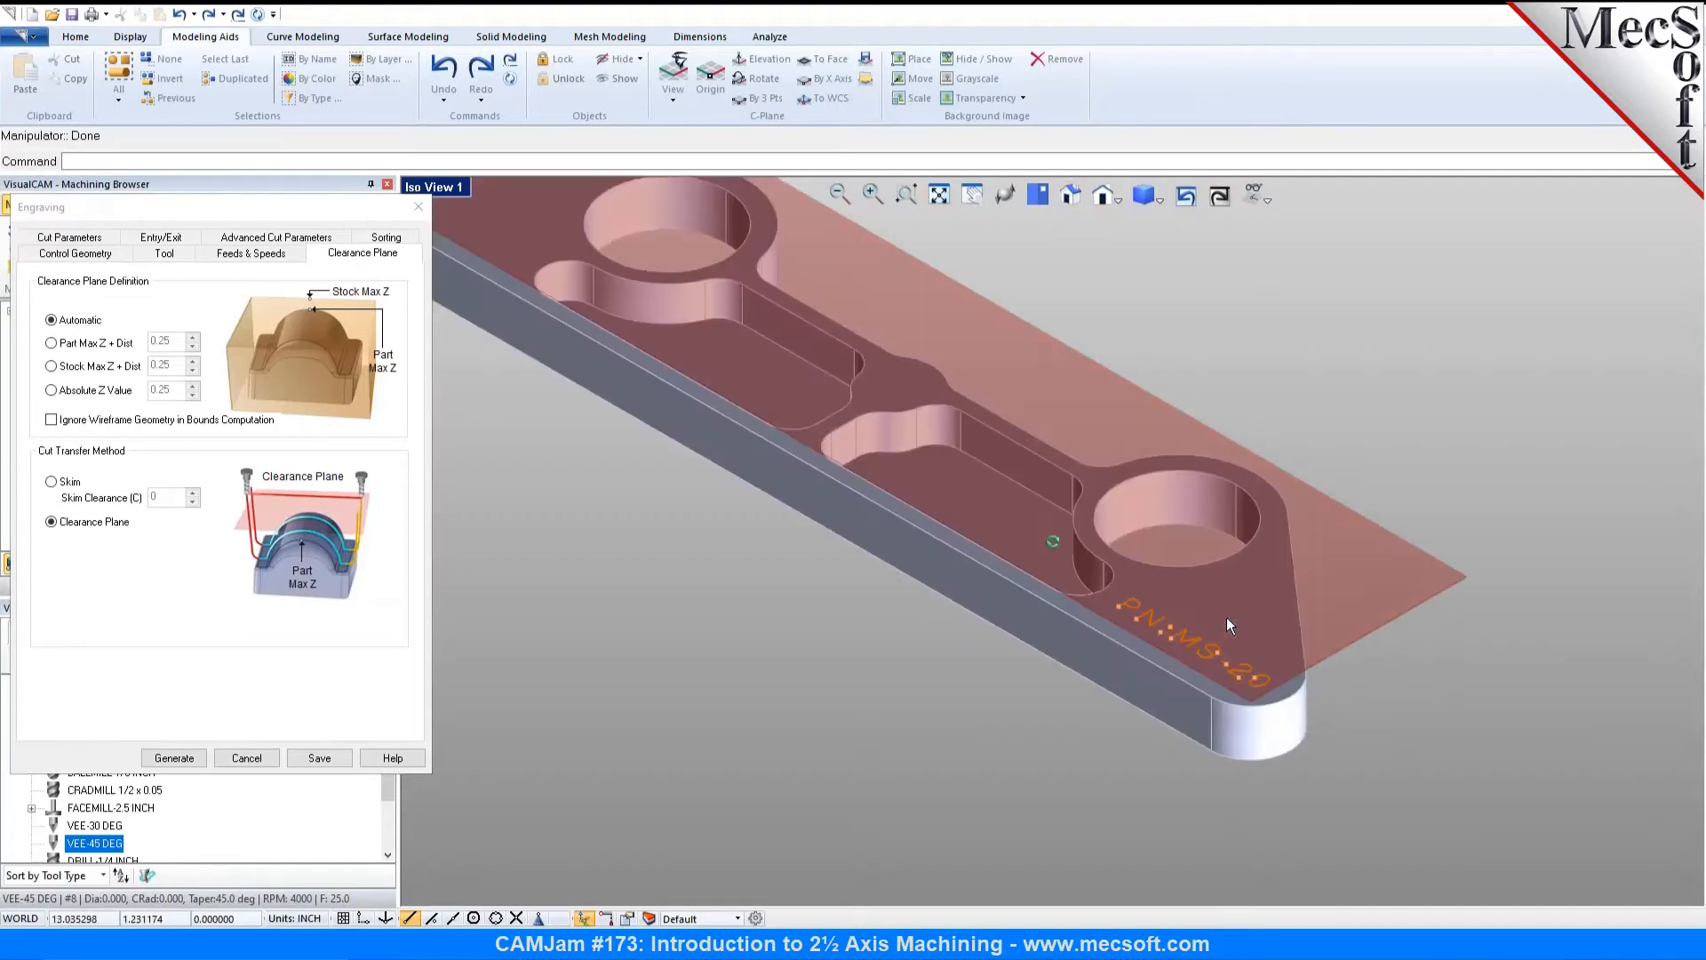
Step: Set the engraving's total cut depth to 0.02 and generate the toolpath
left_click(40, 239)
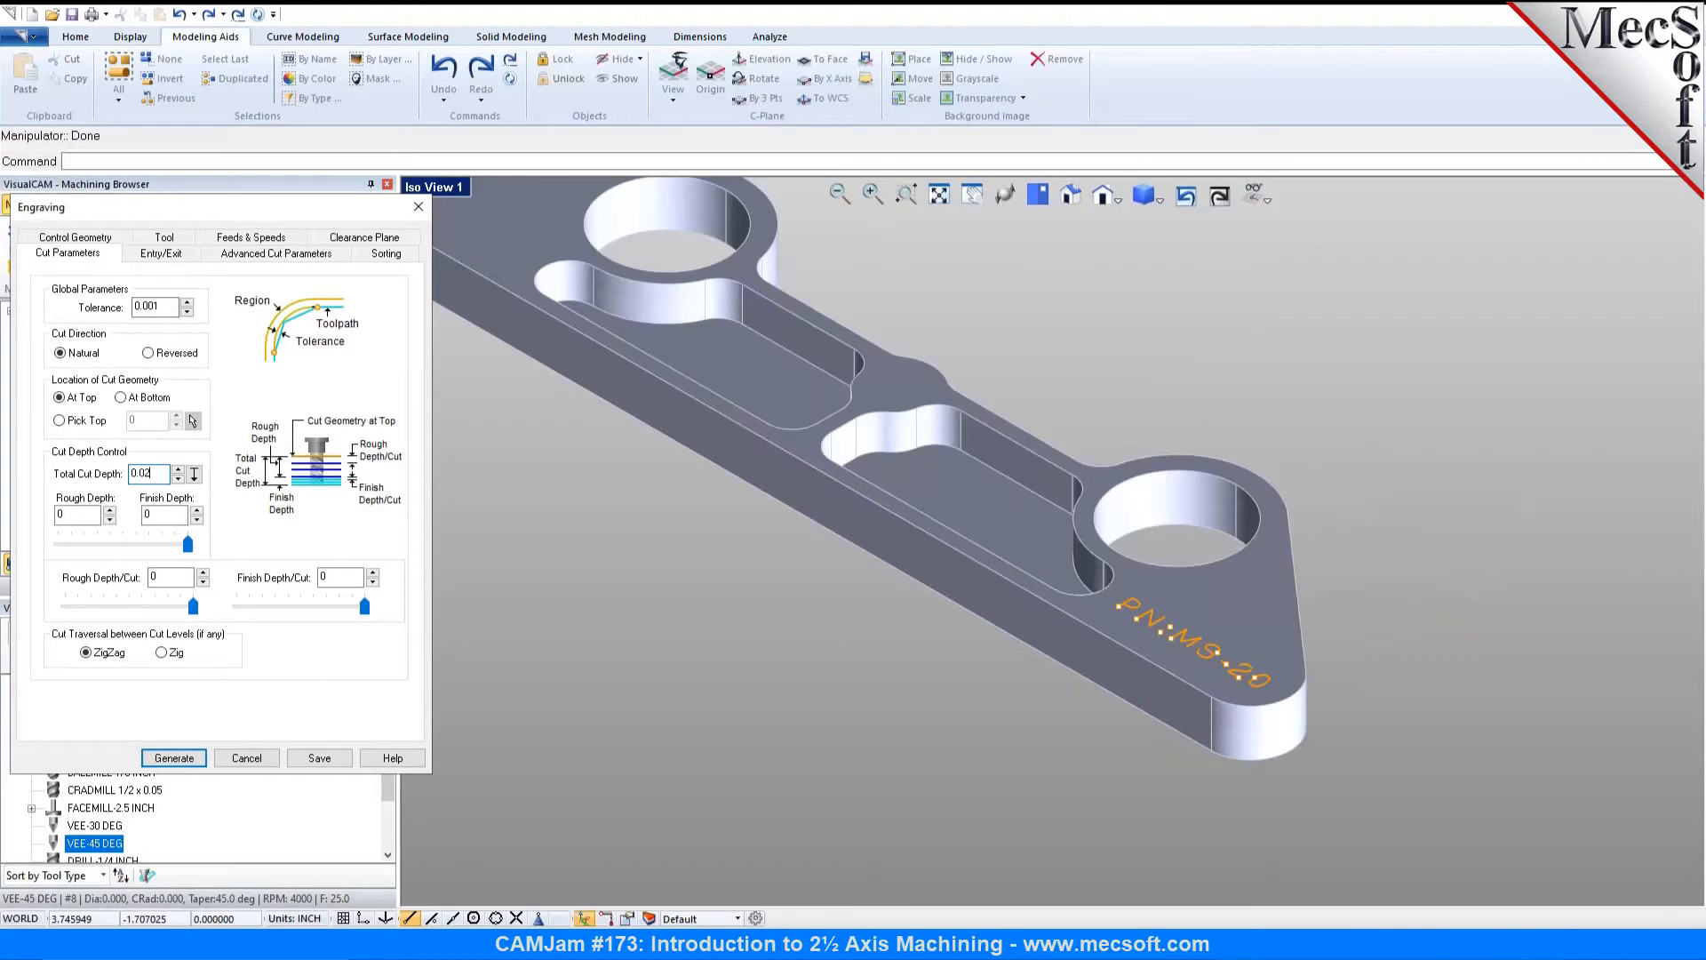
left_click(194, 474)
left_click(174, 758)
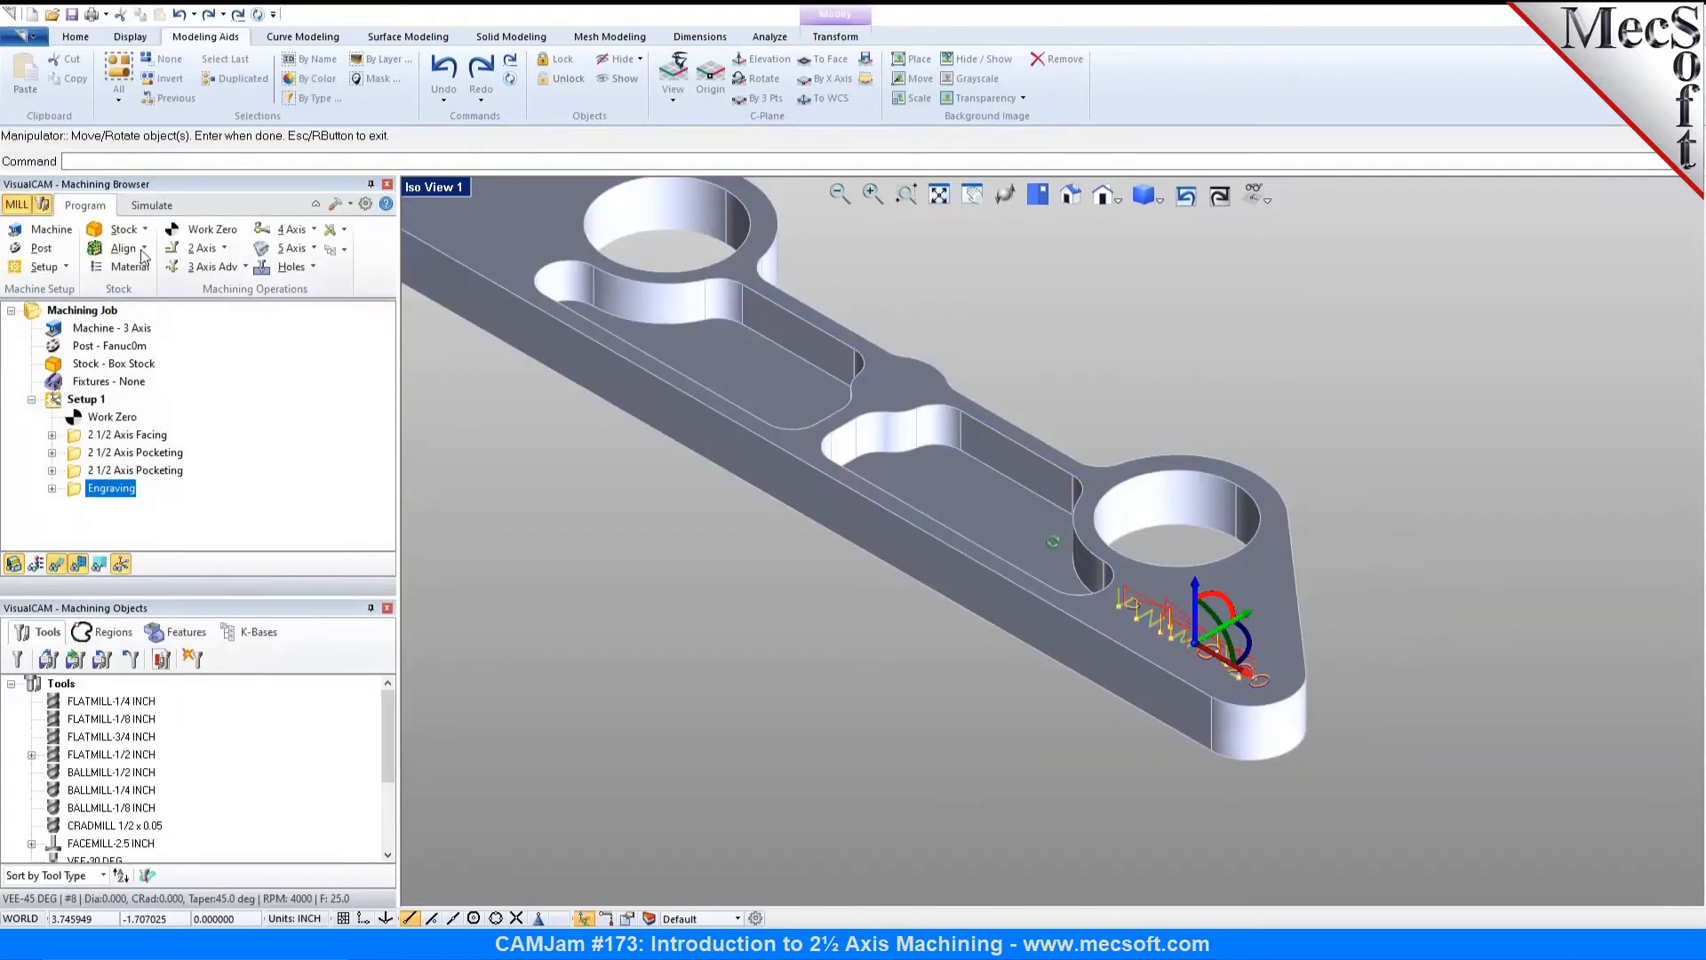
Step: Simulate the engraving operation, replay it at the slowest speed and inspect the order in which the characters are cut
left_click(153, 206)
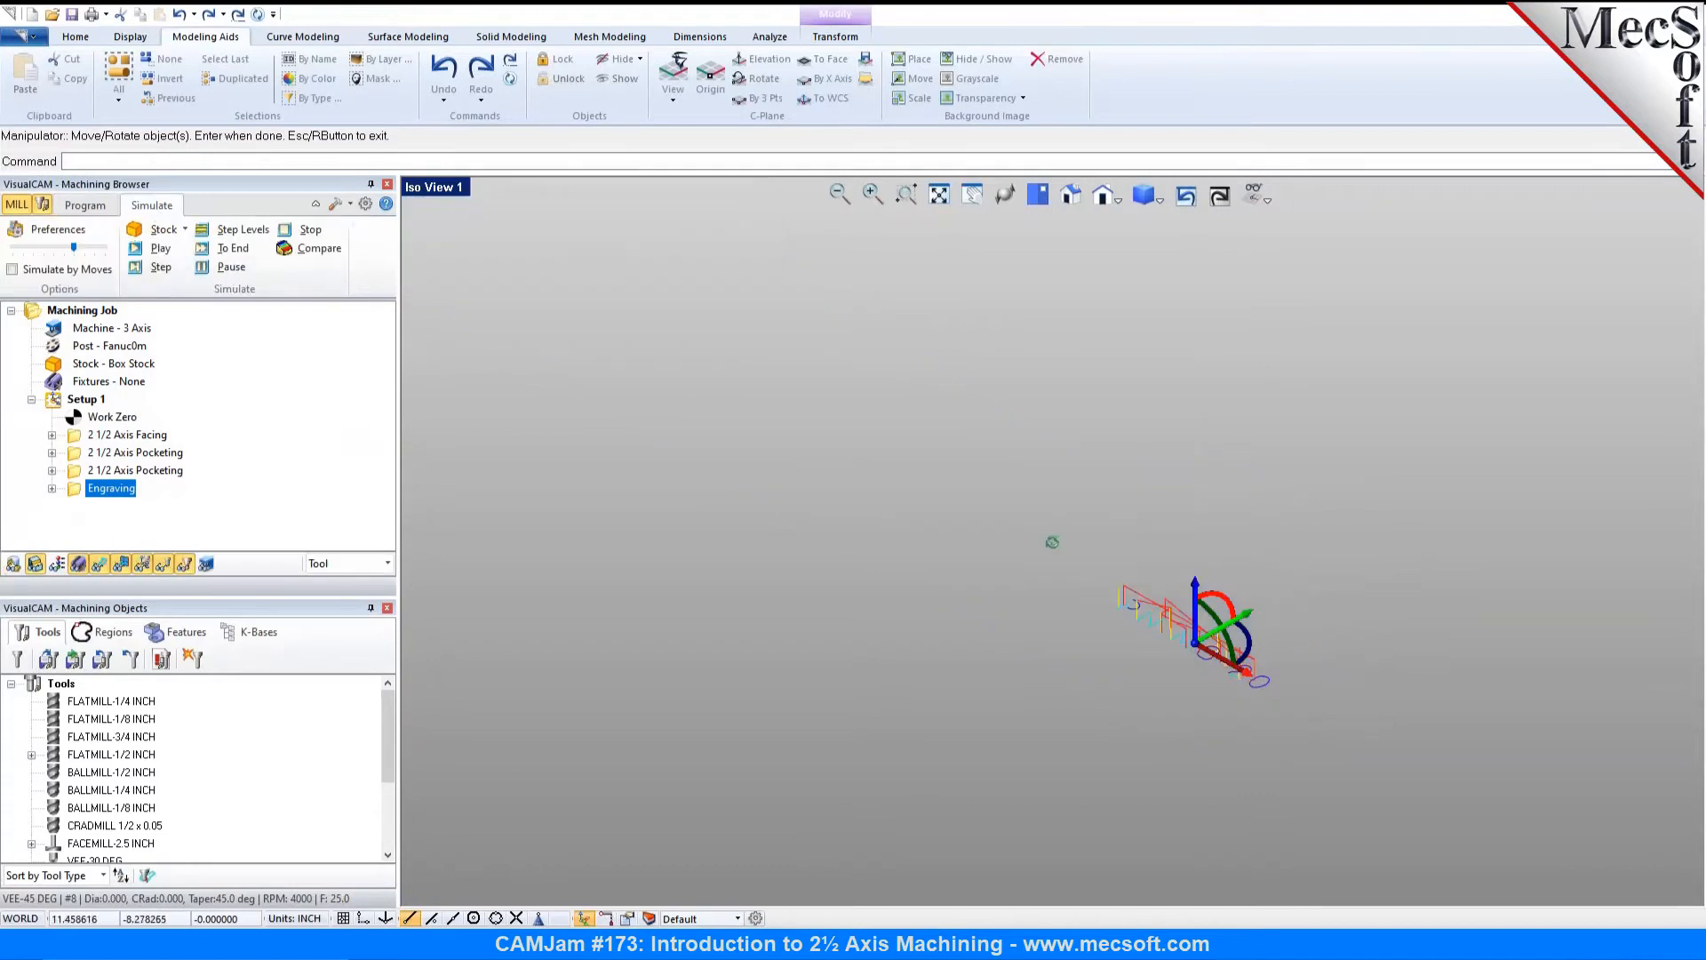
key("Escape")
left_click(135, 248)
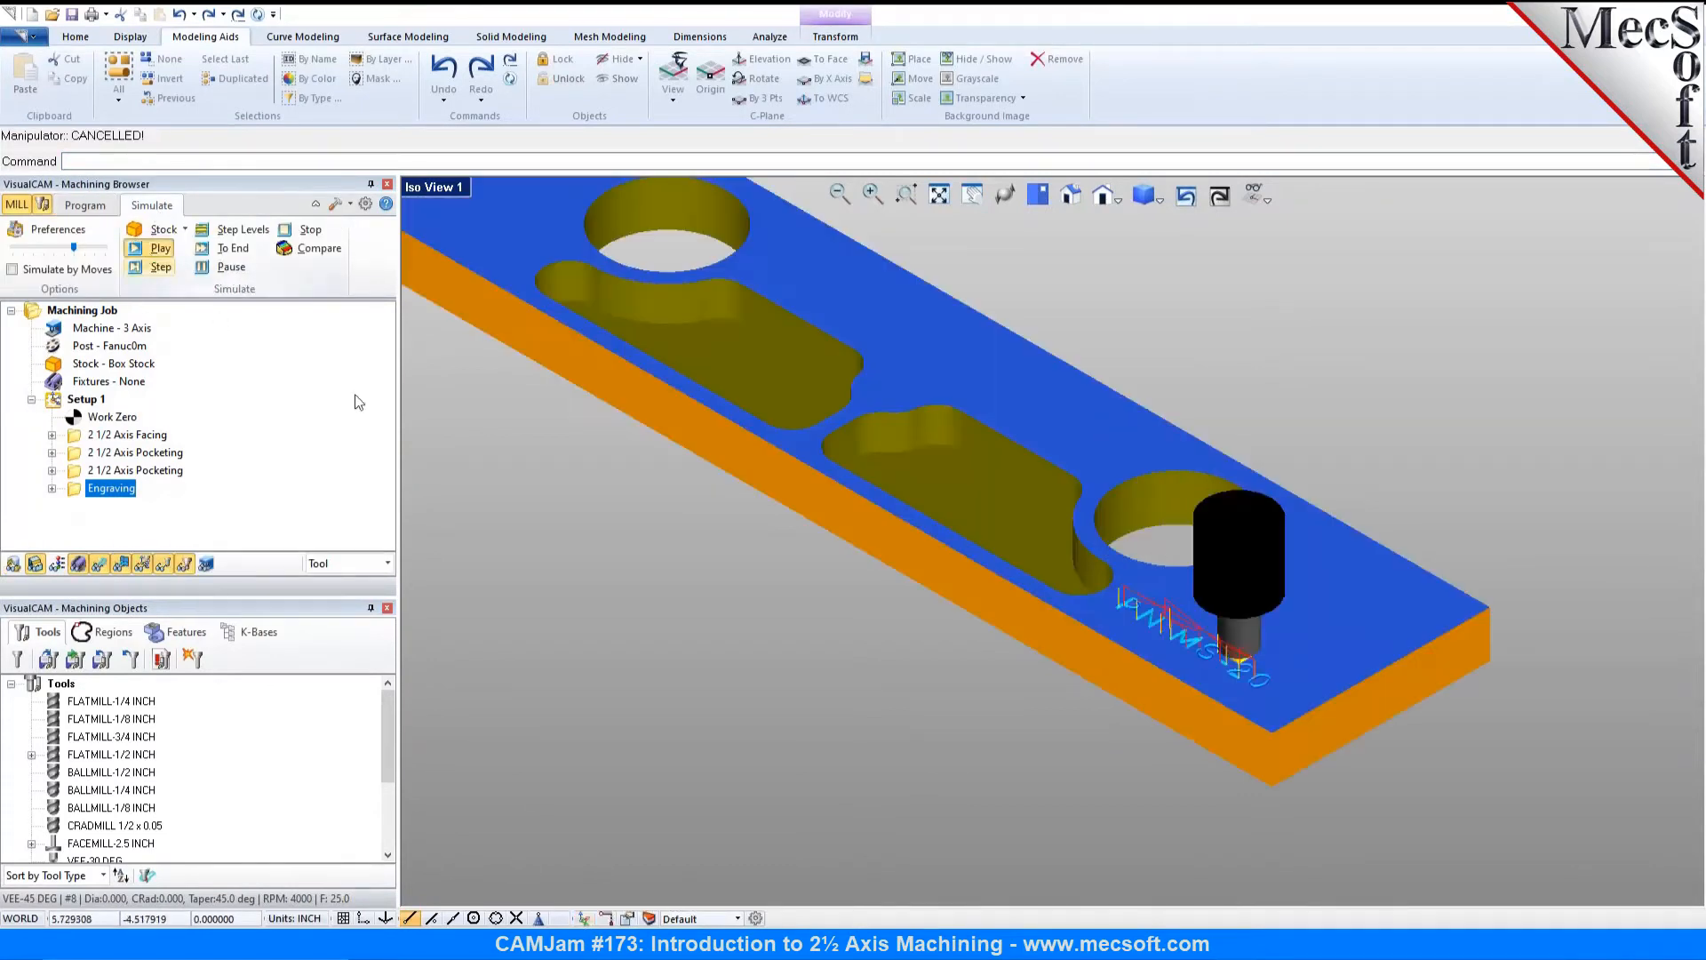
left_click_drag(73, 251, 10, 250)
left_click(133, 252)
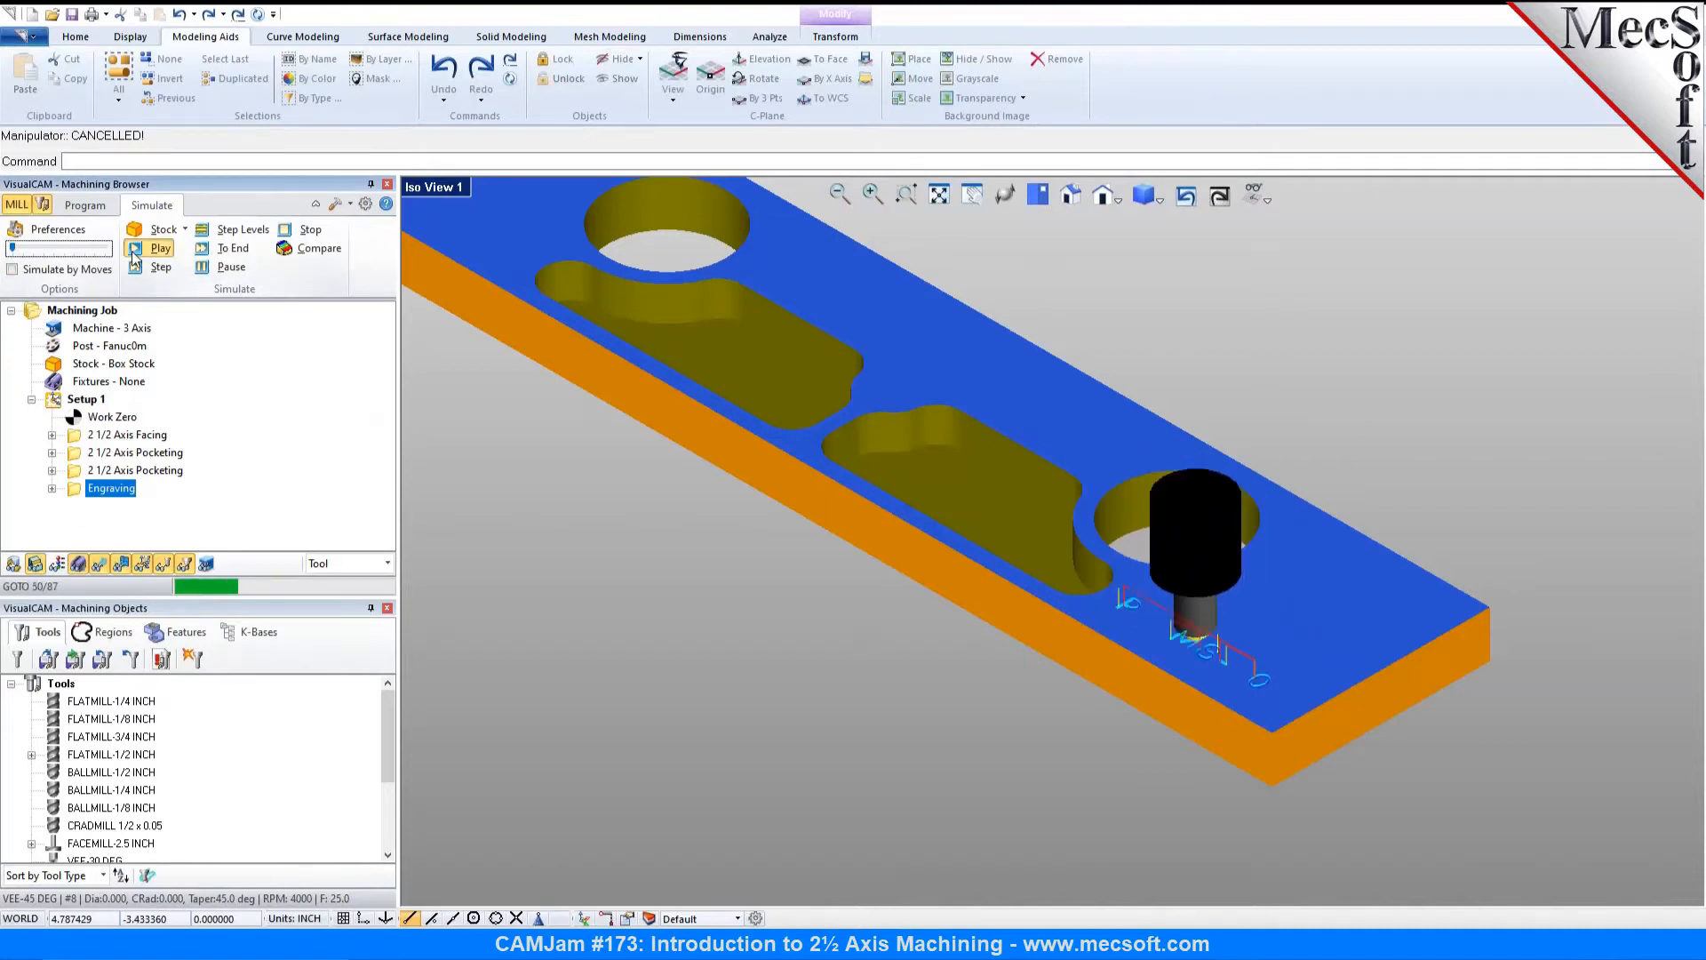
scroll(1269, 677, "up", 3)
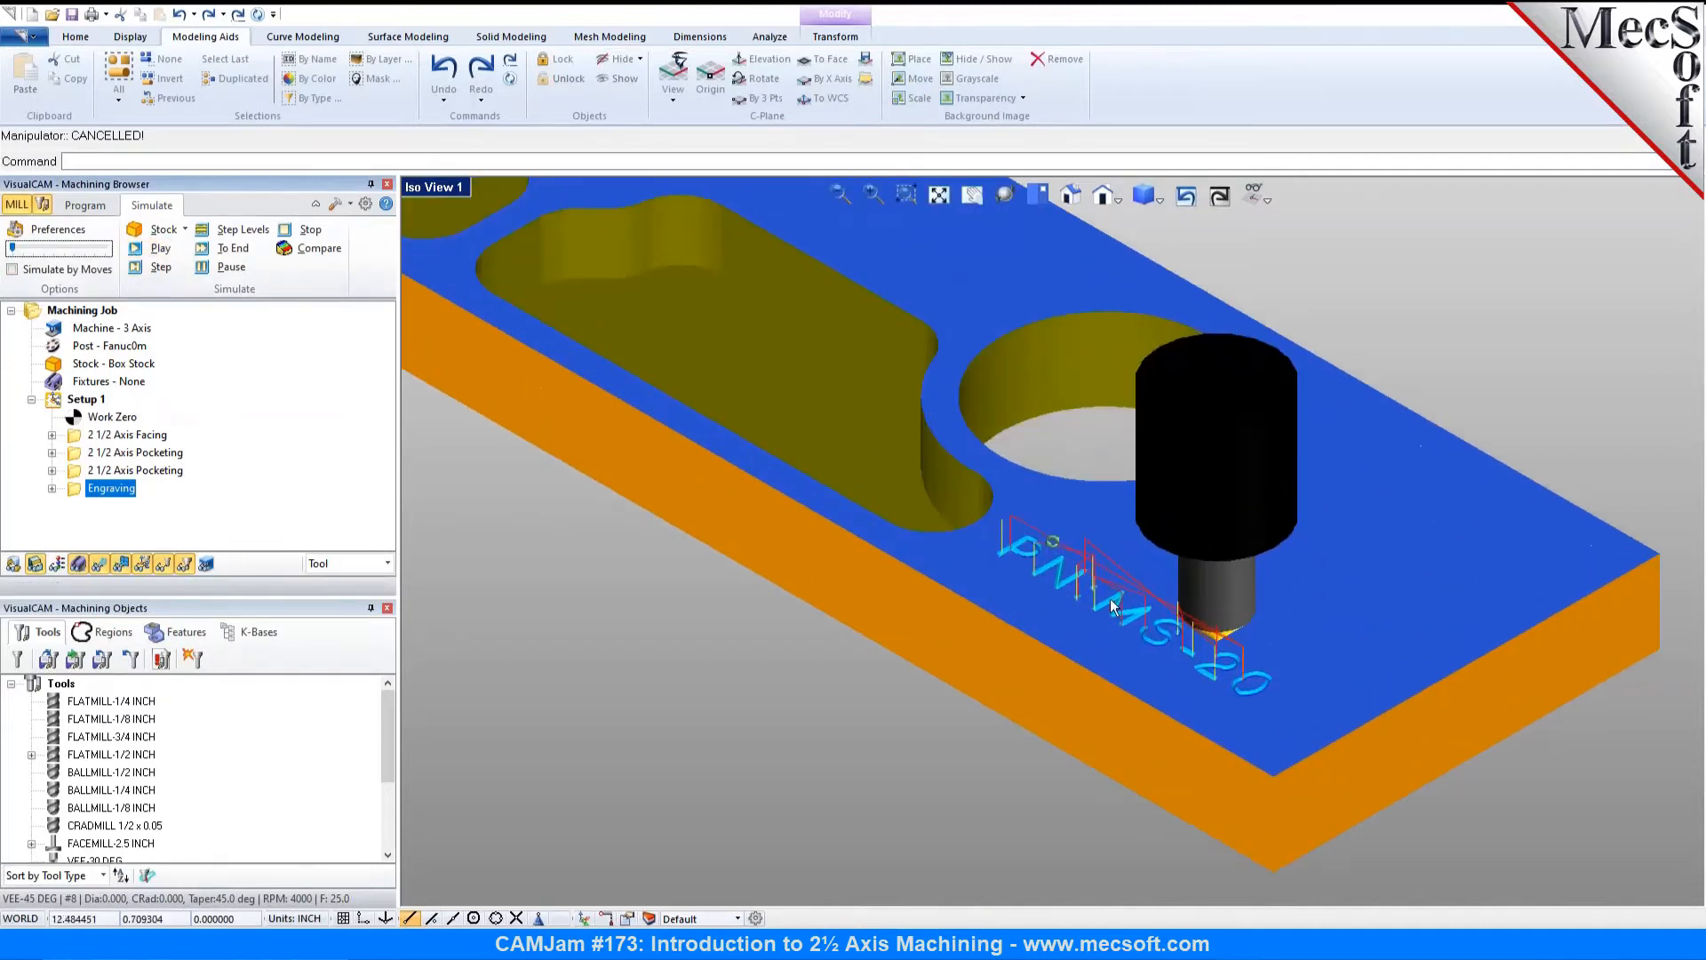
Step: Change the engraving's sorting to Minimum Distance Sort and regenerate its toolpath
double_click(80, 491)
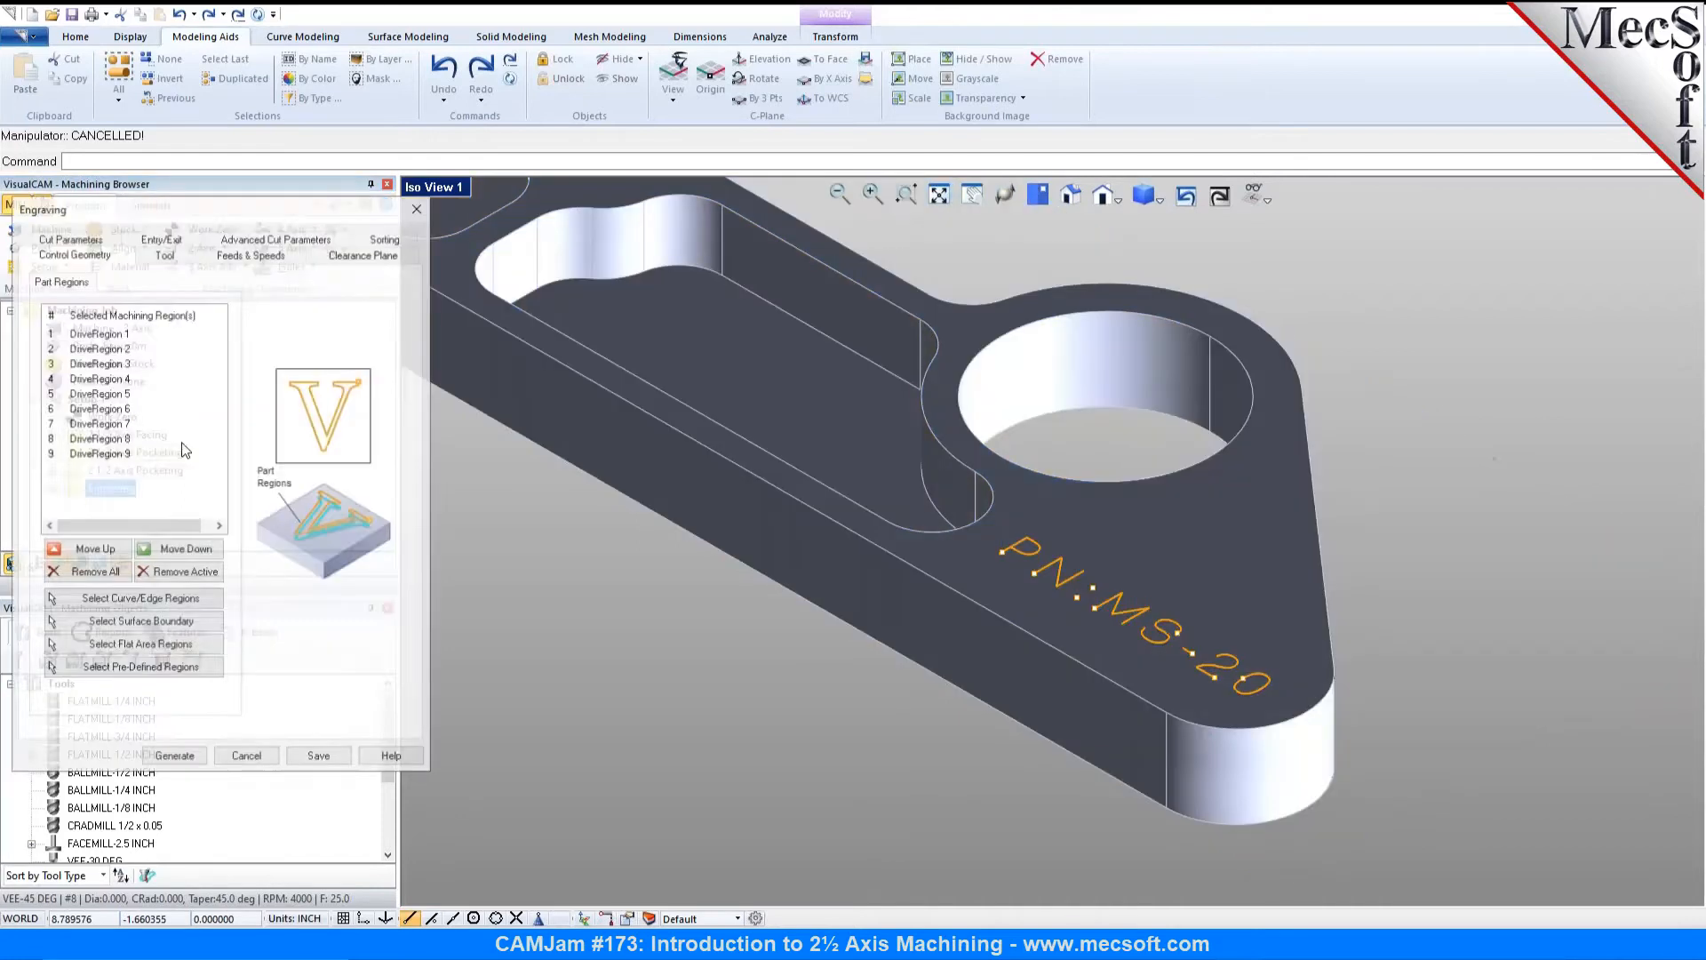
left_click(378, 238)
left_click(154, 295)
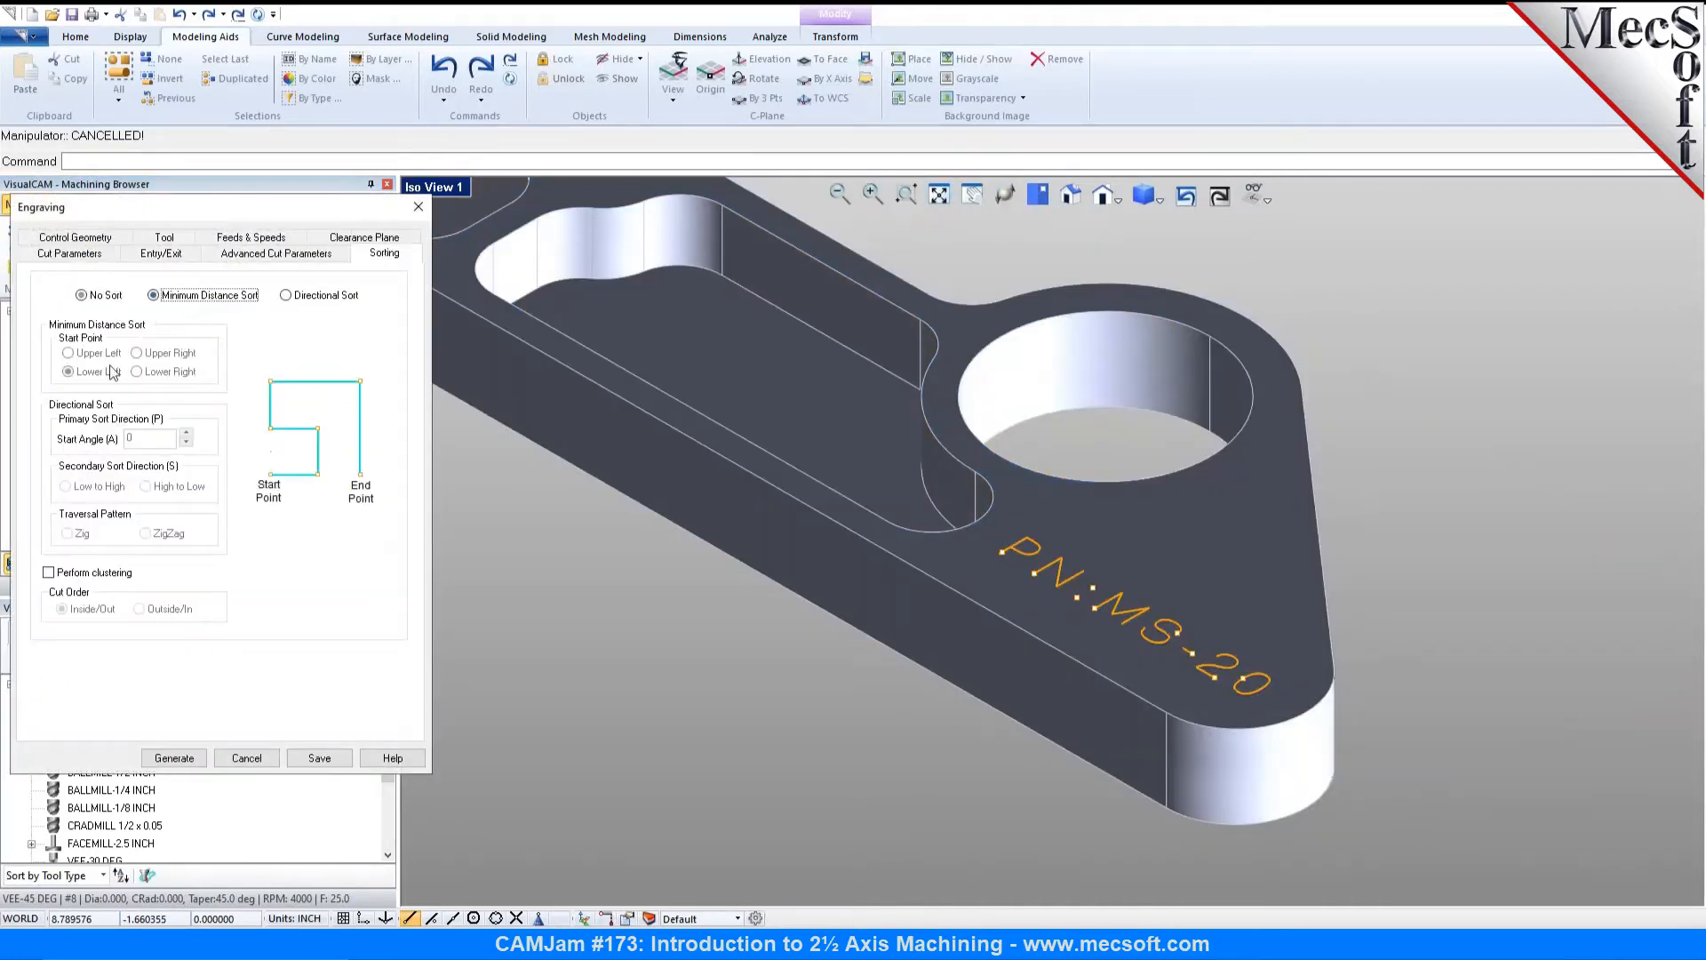
left_click(186, 755)
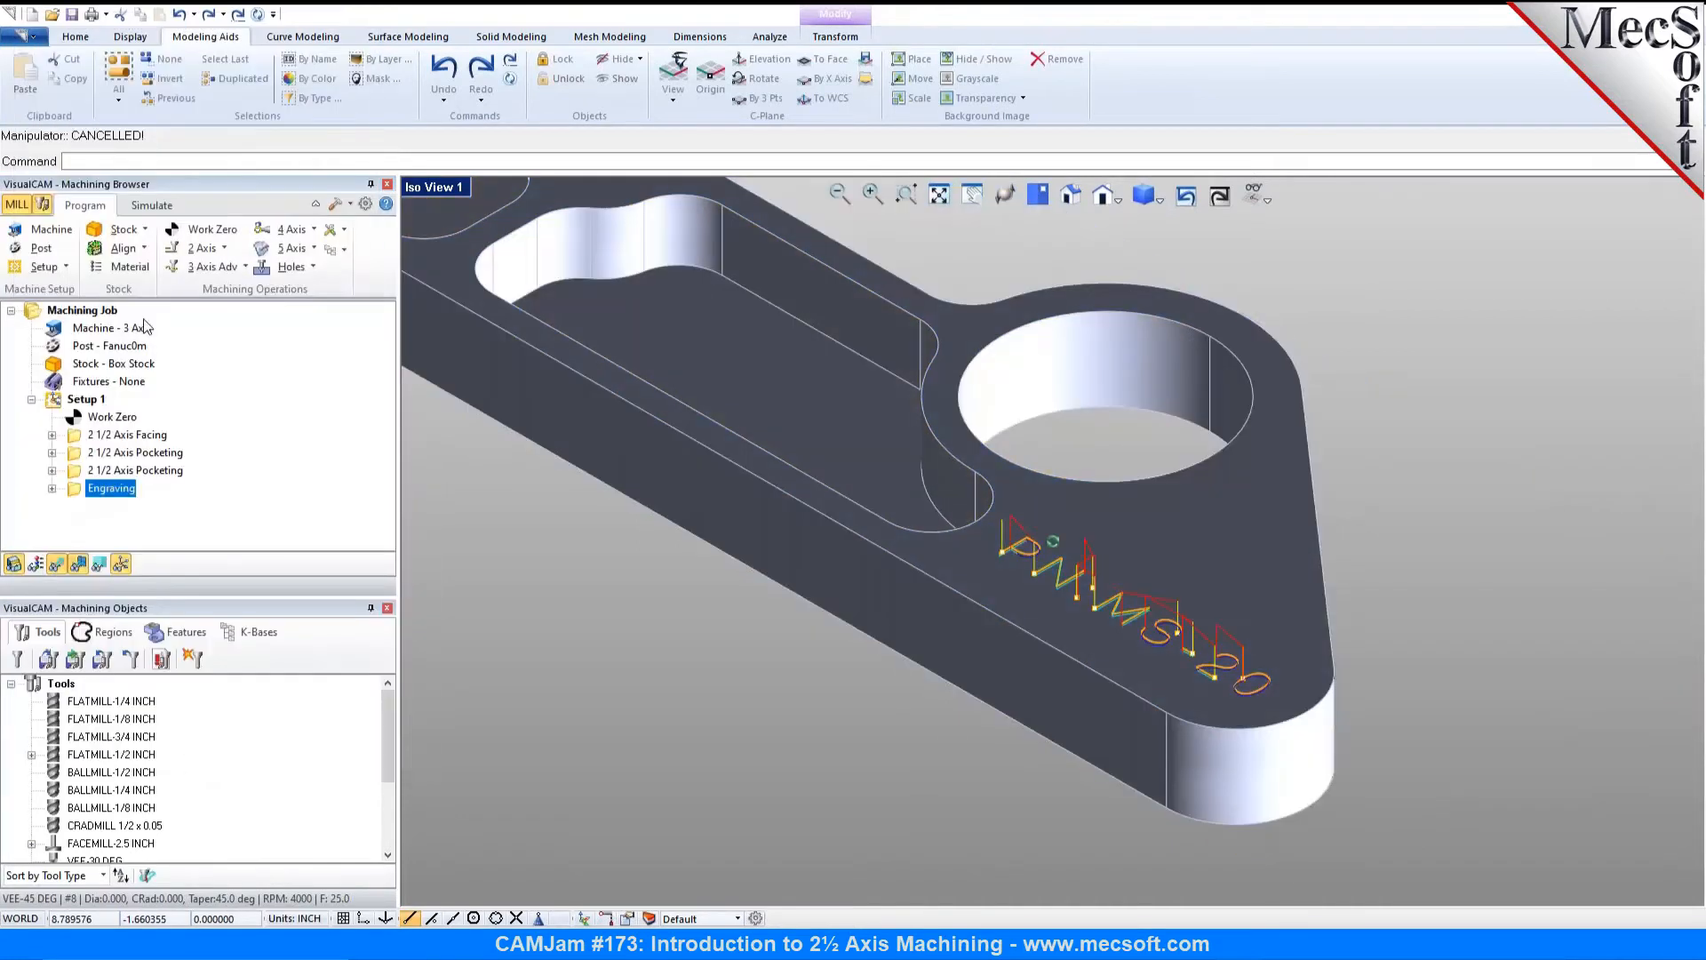
Step: Simulate the re-sorted engraving toolpath and return to programming
left_click(152, 206)
left_click(147, 249)
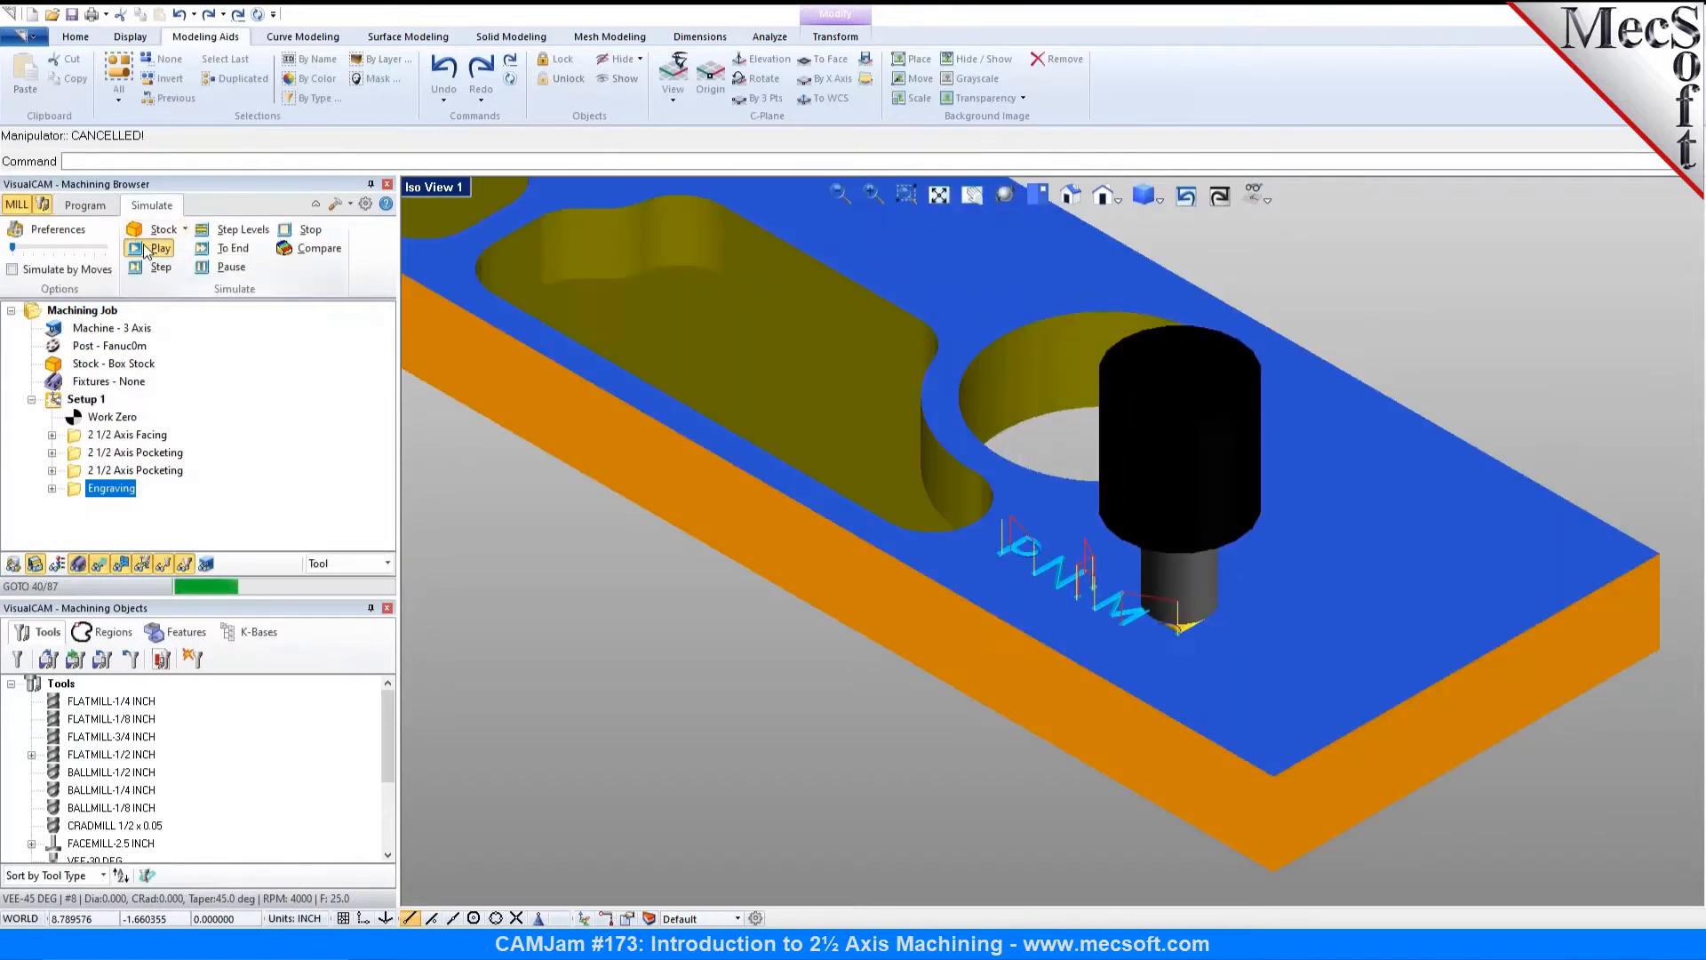
left_click(87, 207)
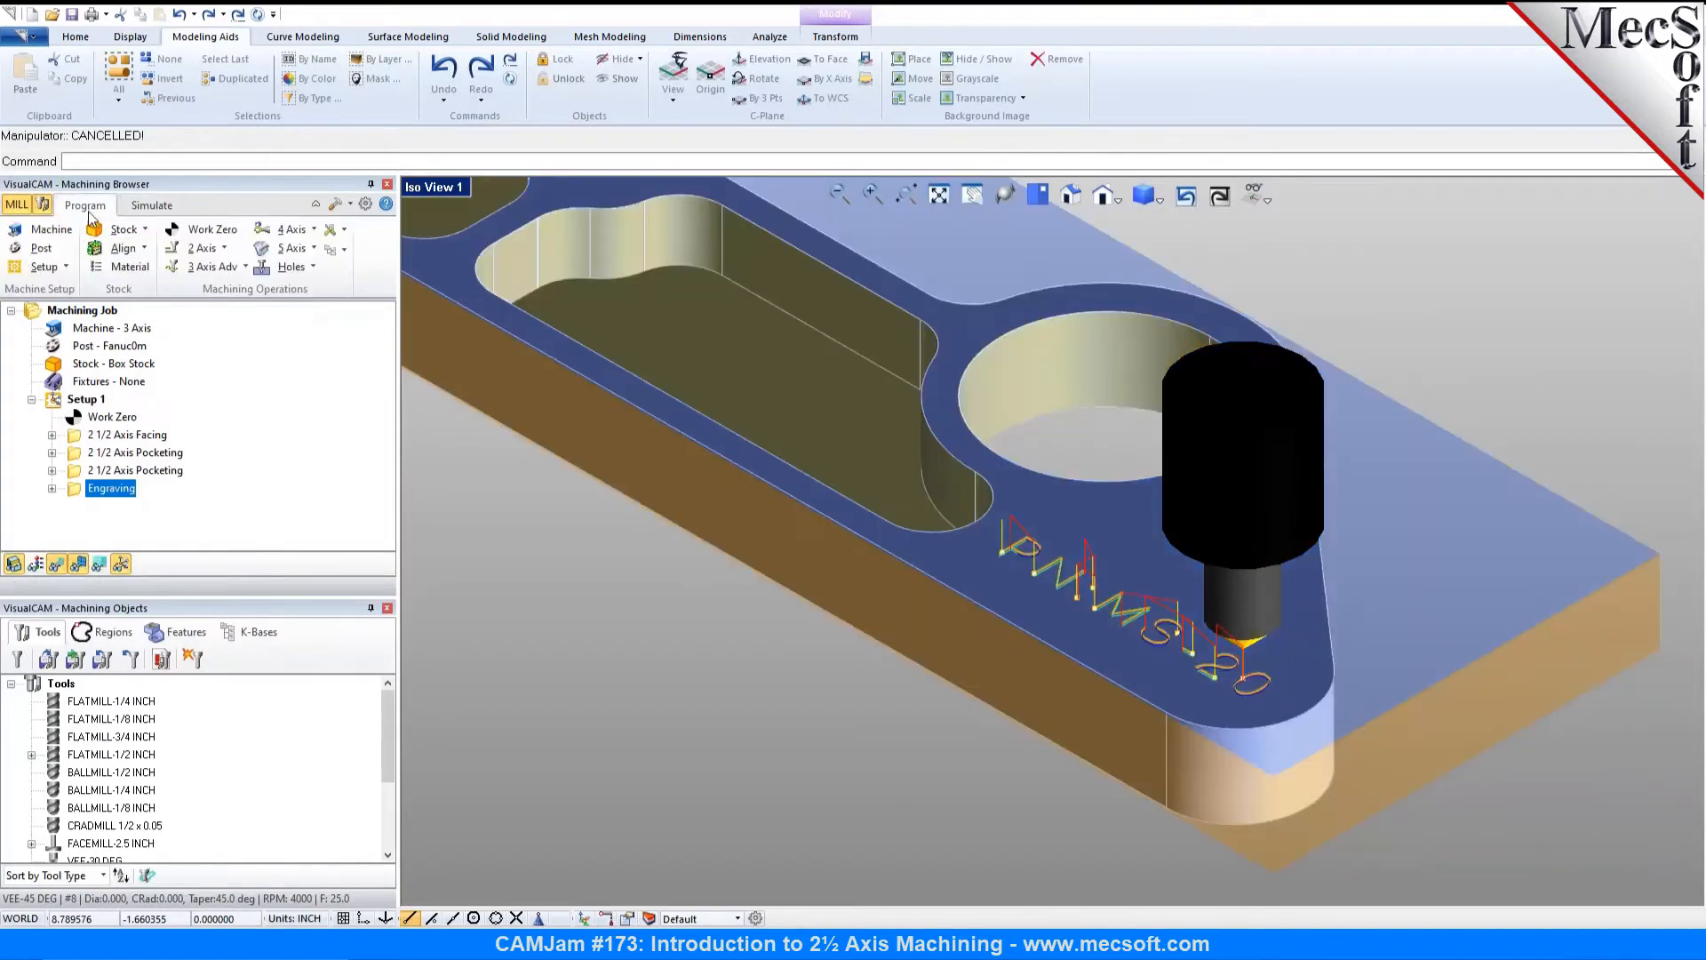
Step: Start a 2½ axis profiling operation, clear its existing part regions and select the part's outer top edge loop as the machining region
scroll(1554, 742, "down", 2)
scroll(1366, 664, "down", 1)
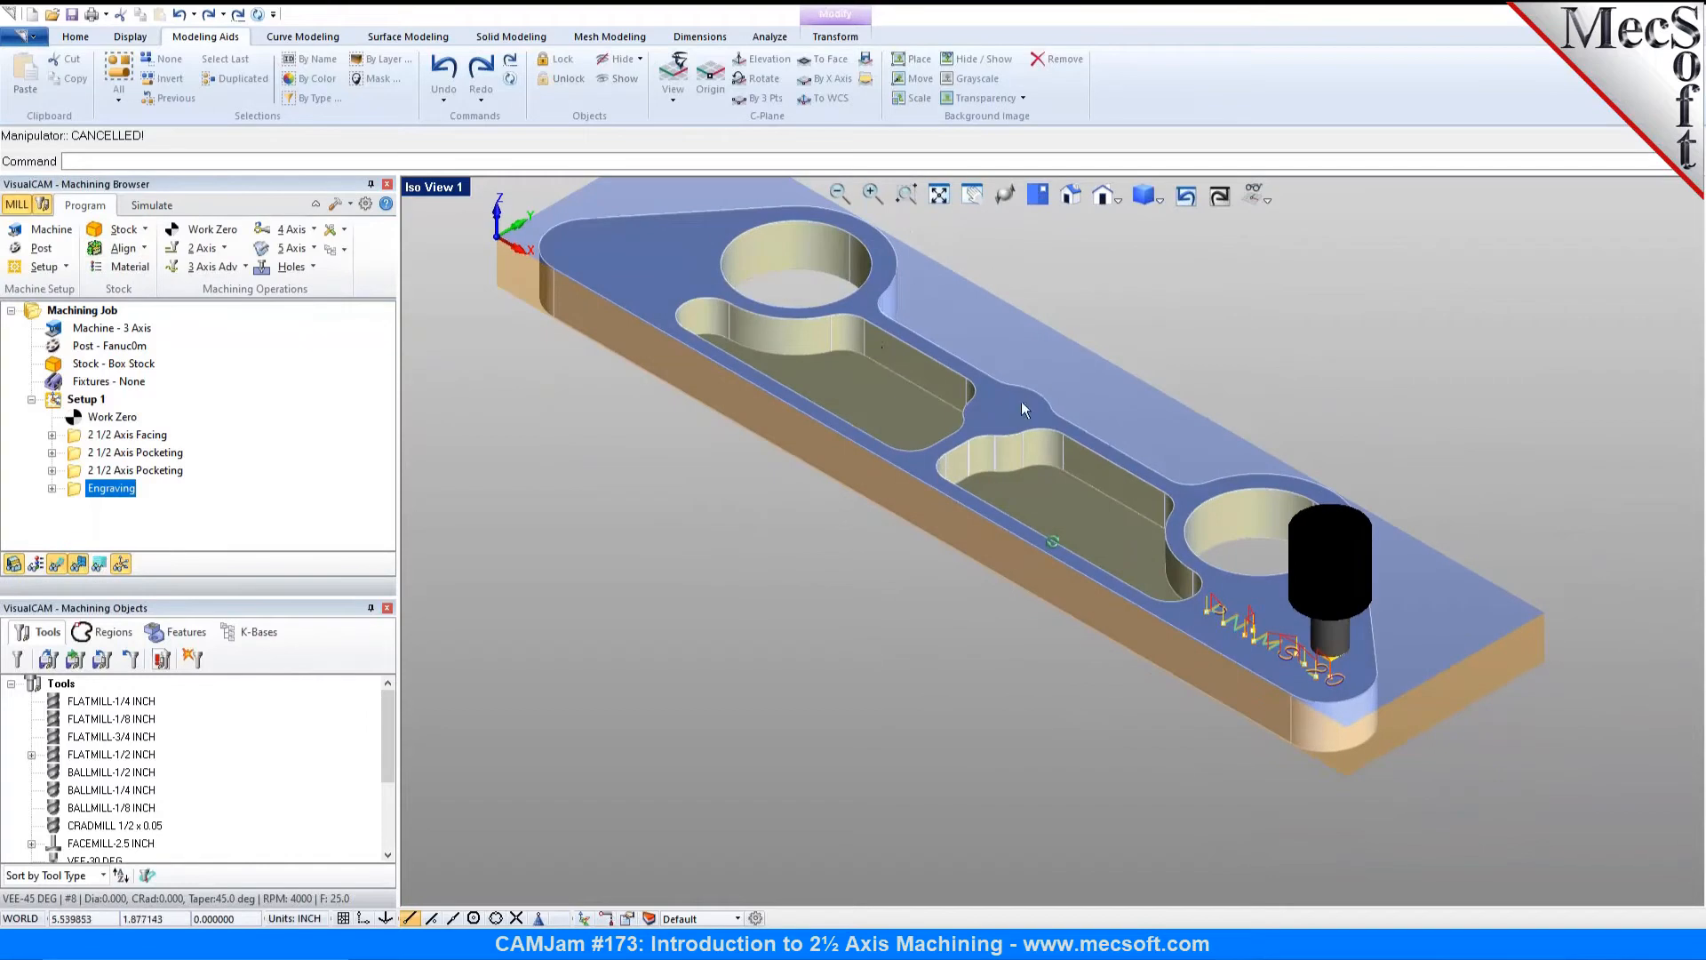
left_click(224, 249)
left_click(386, 286)
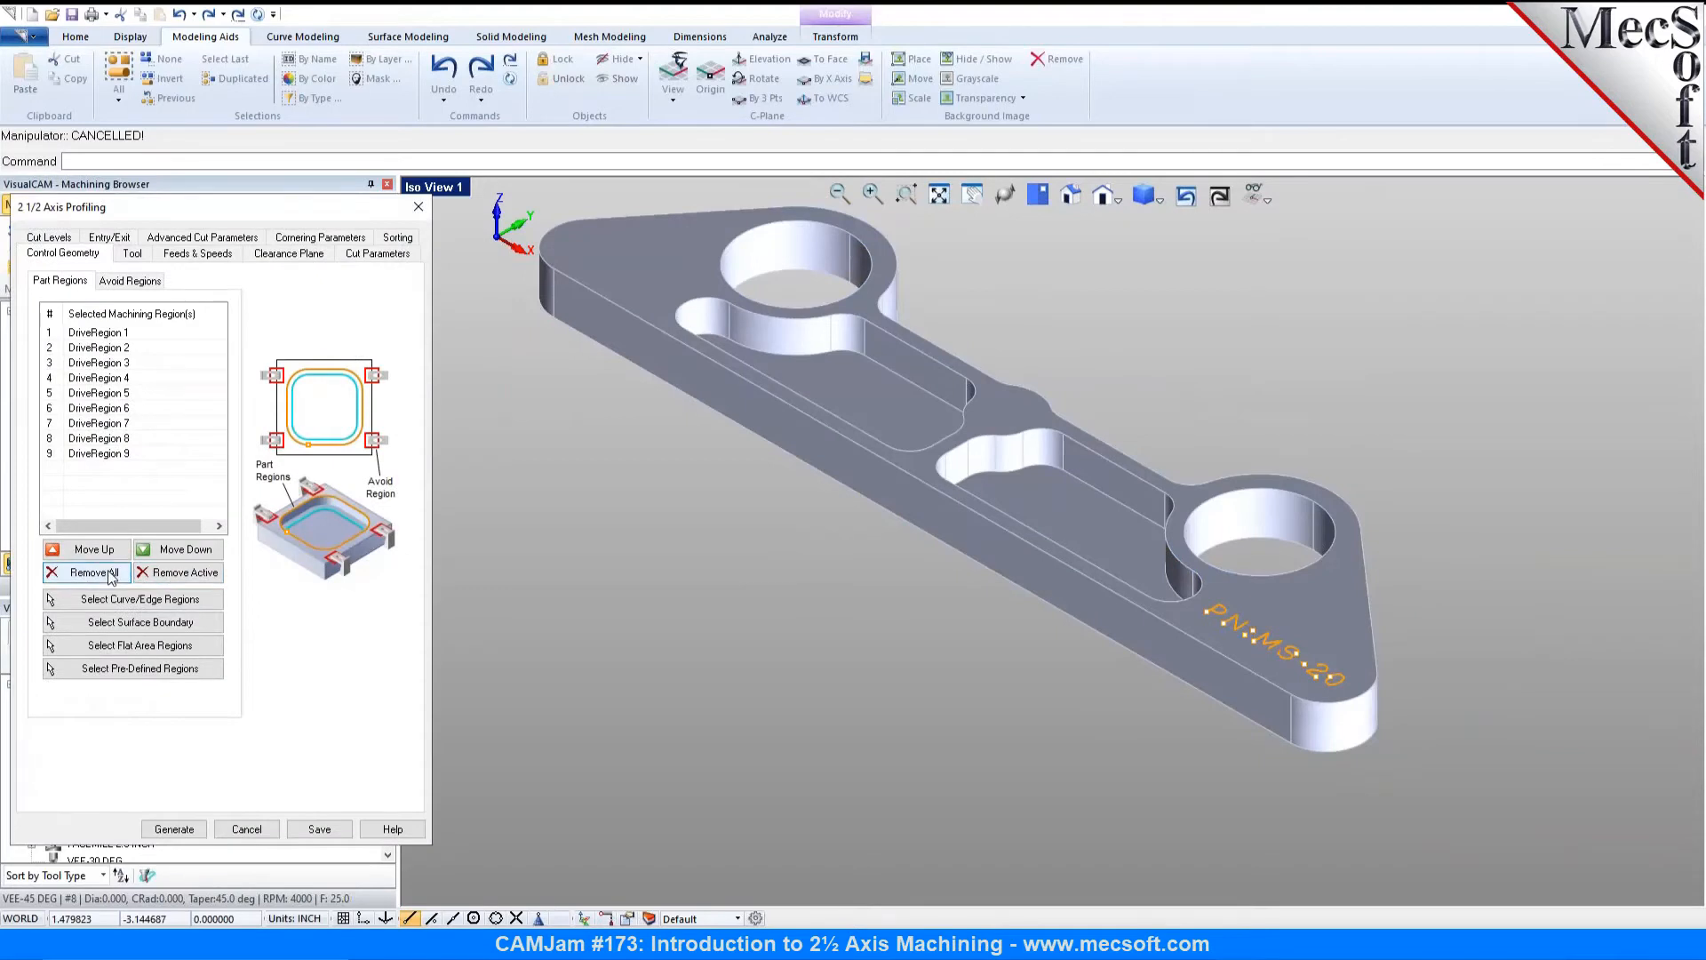
left_click(93, 573)
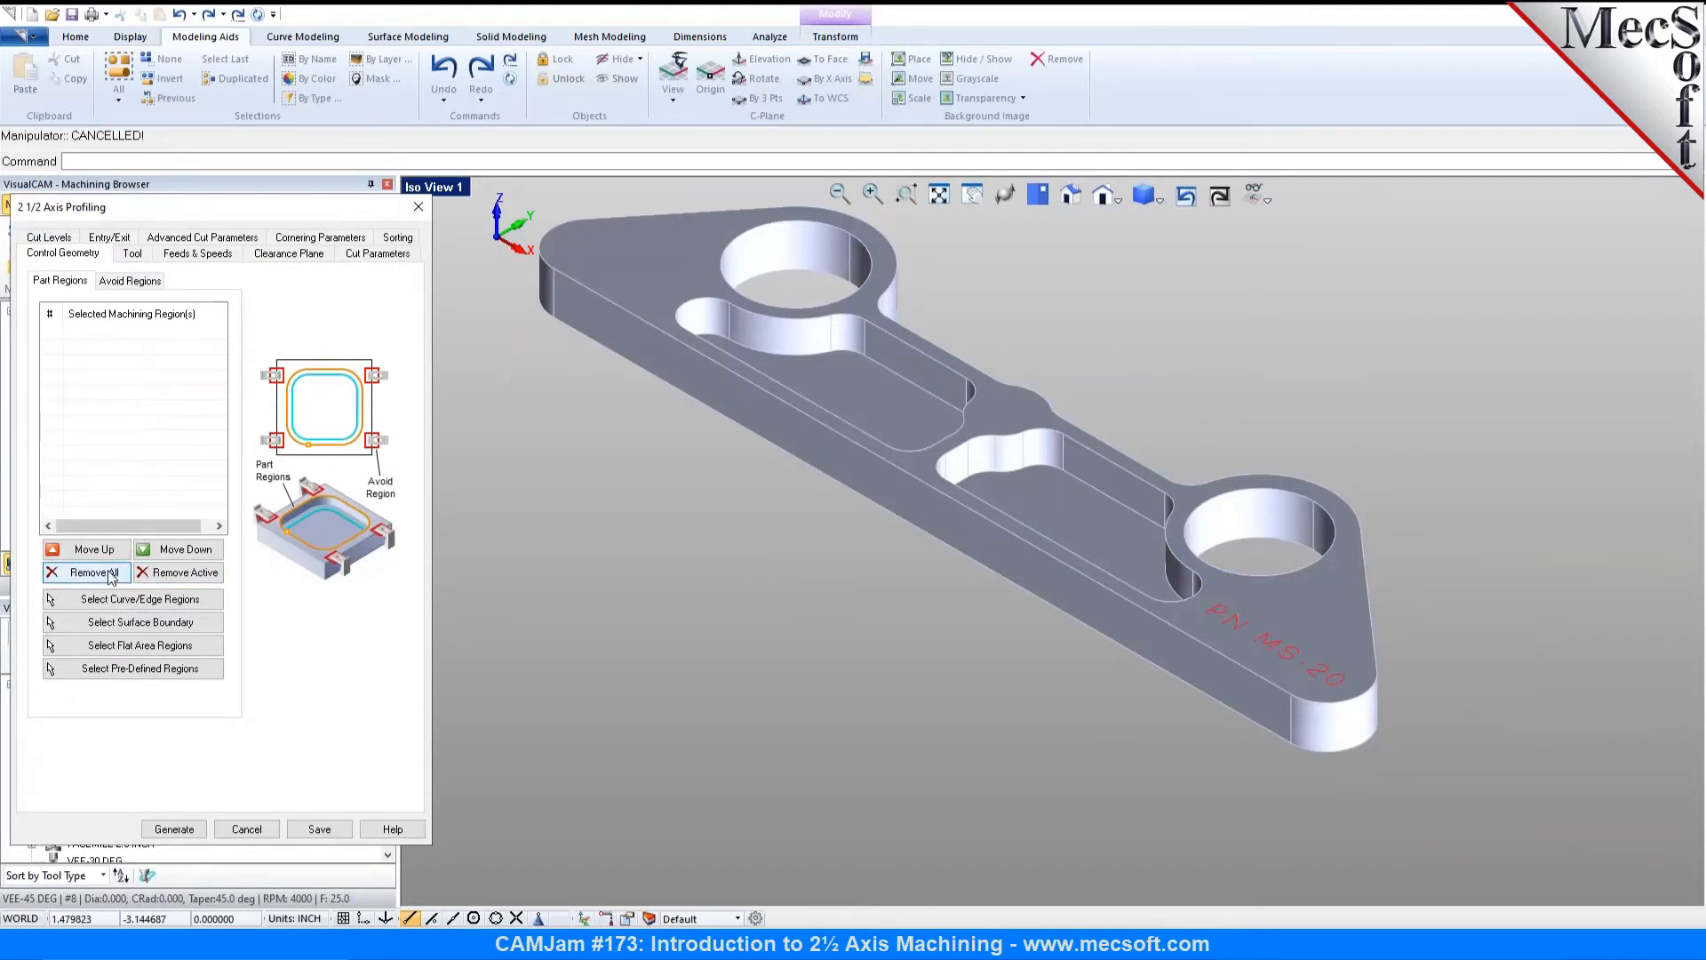
left_click(133, 599)
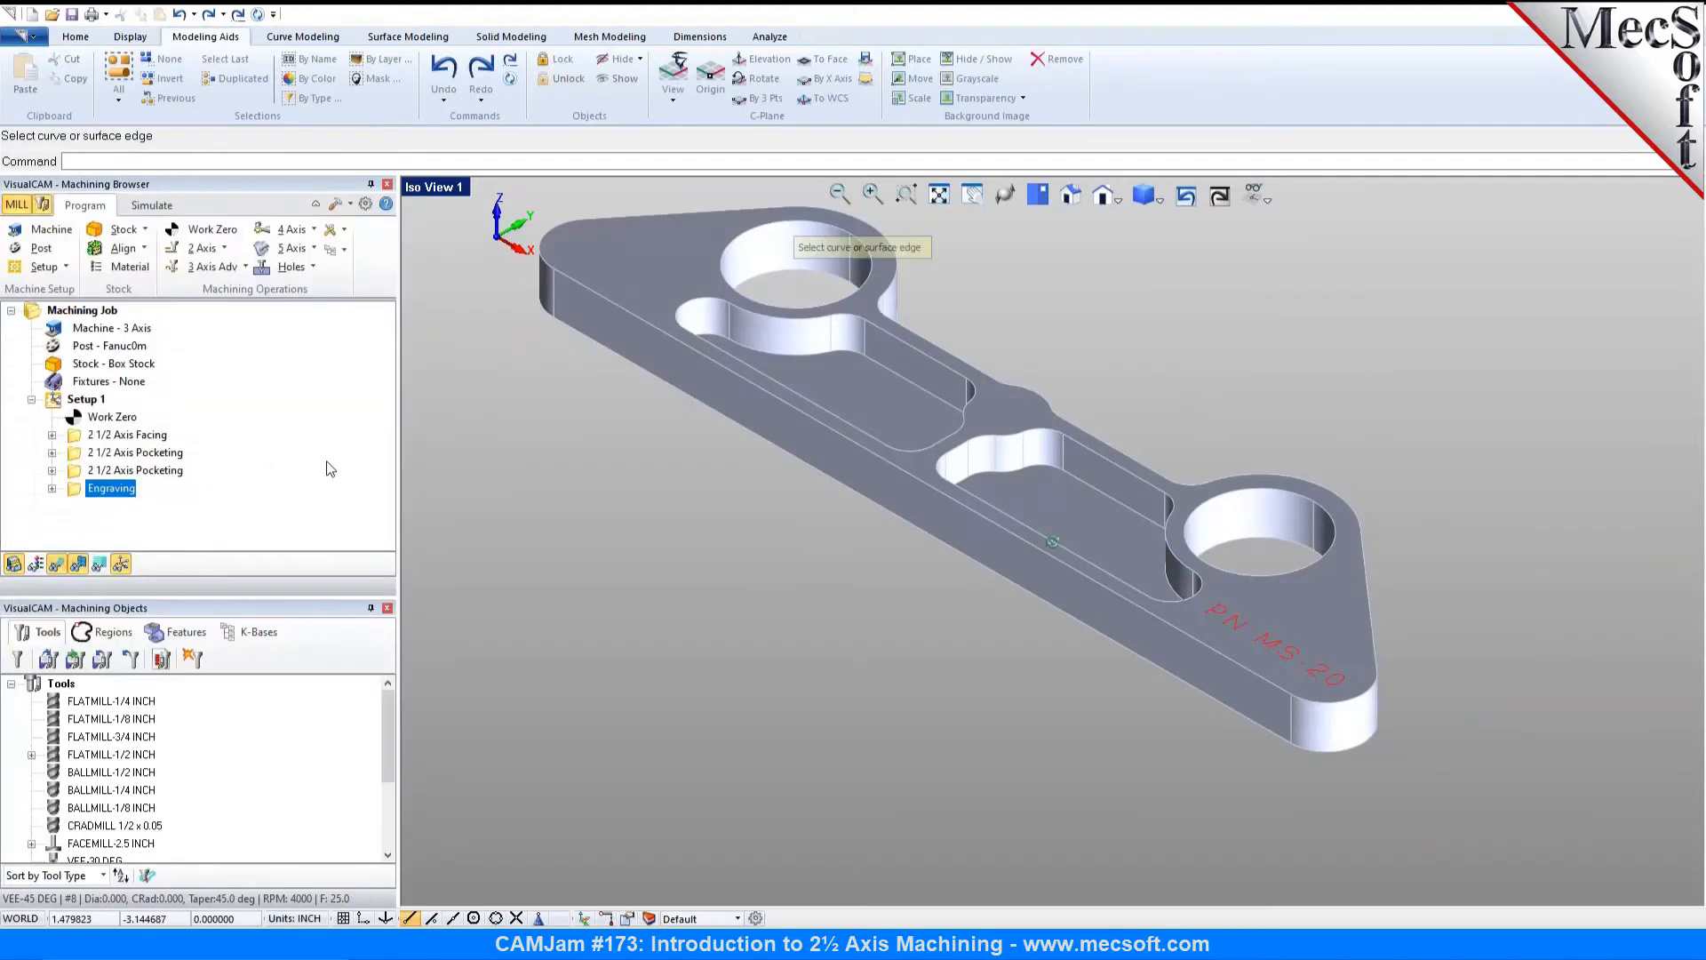
left_click(1324, 702)
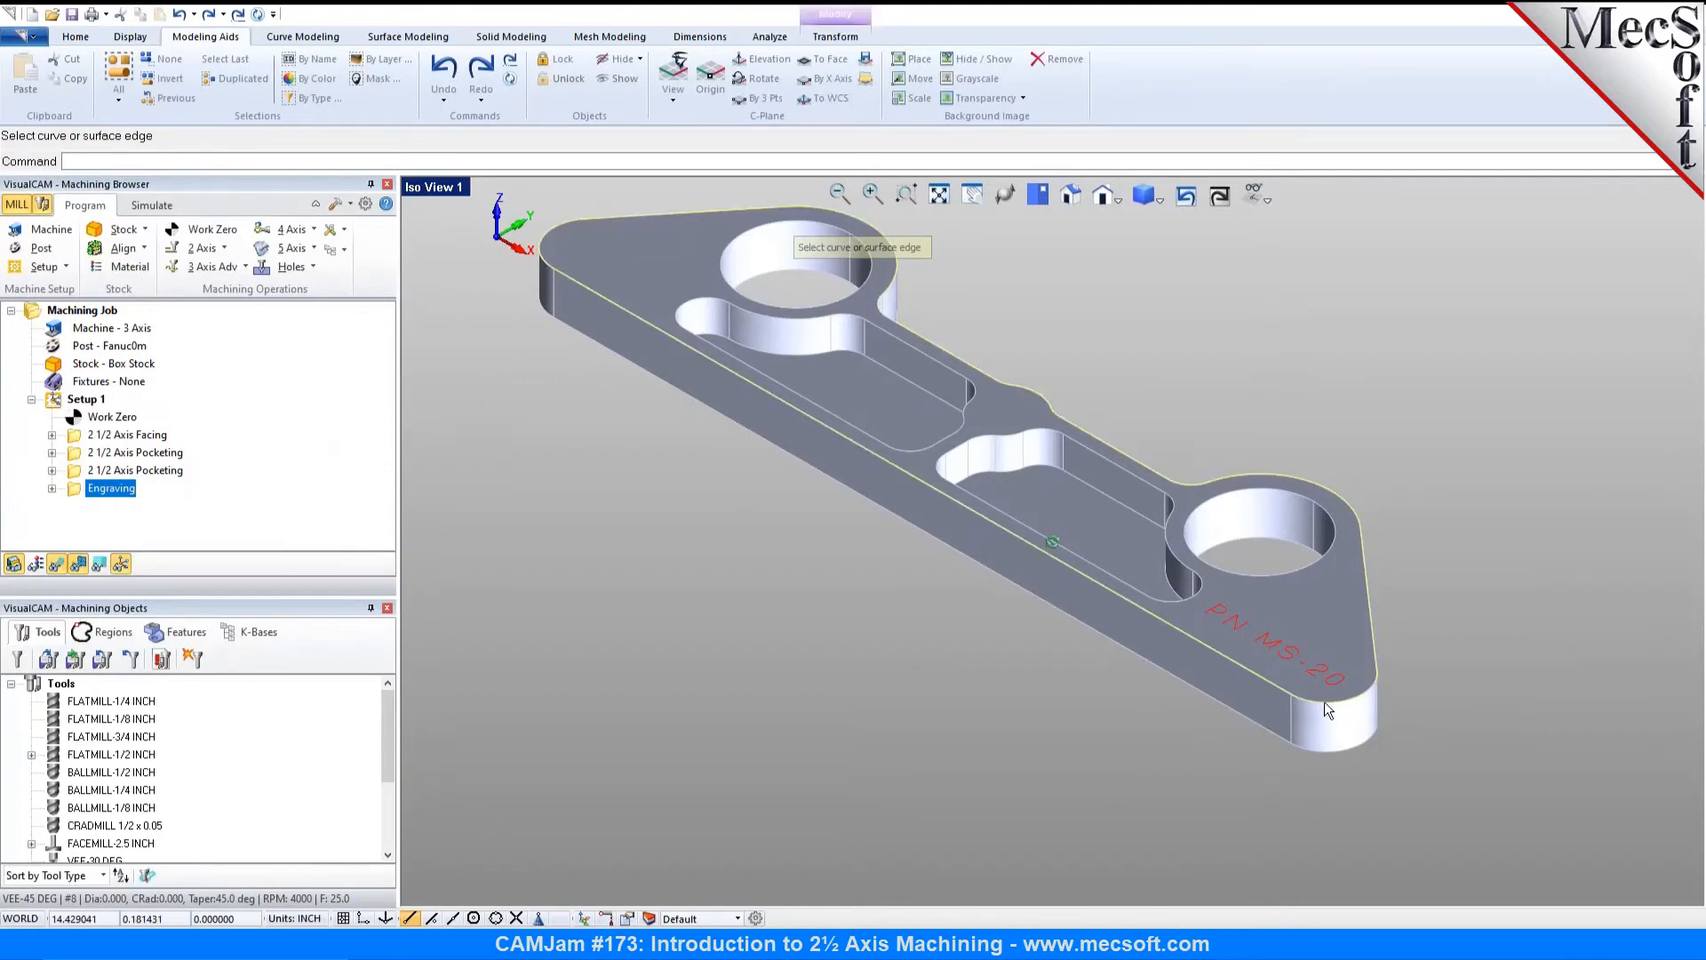
right_click(1324, 701)
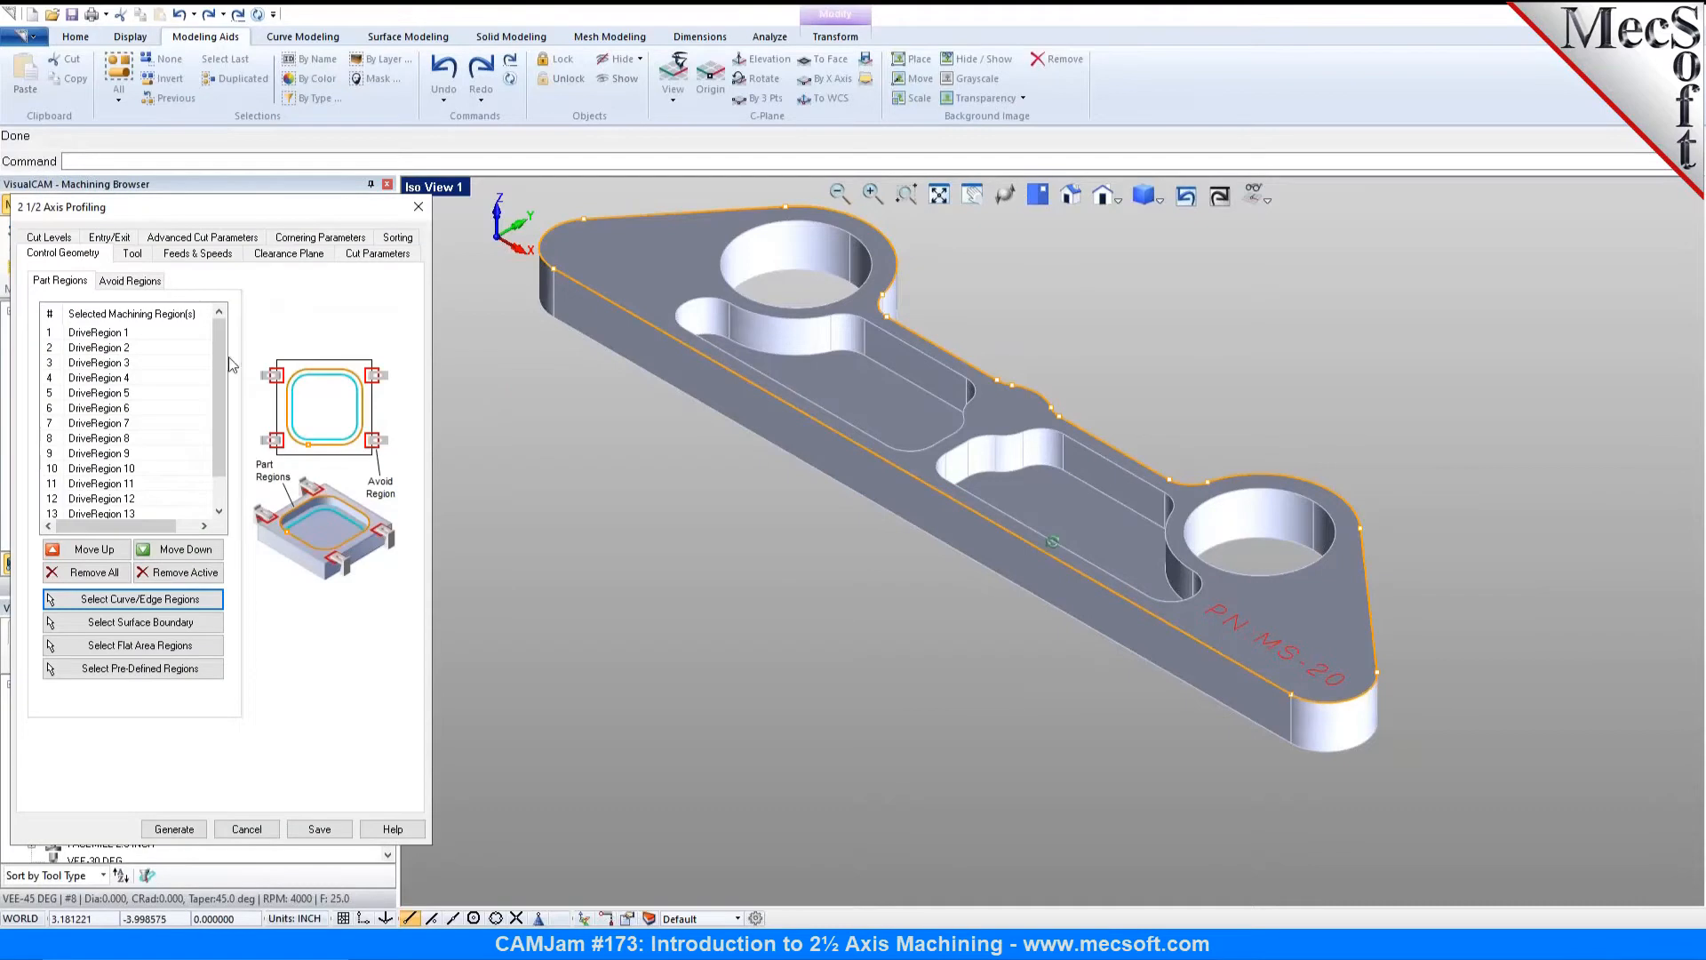
Step: Assign the FLATMILL-1/2 INCH tool to the profiling operation and check its feeds, speeds and clearance plane settings
left_click(131, 254)
left_click(116, 357)
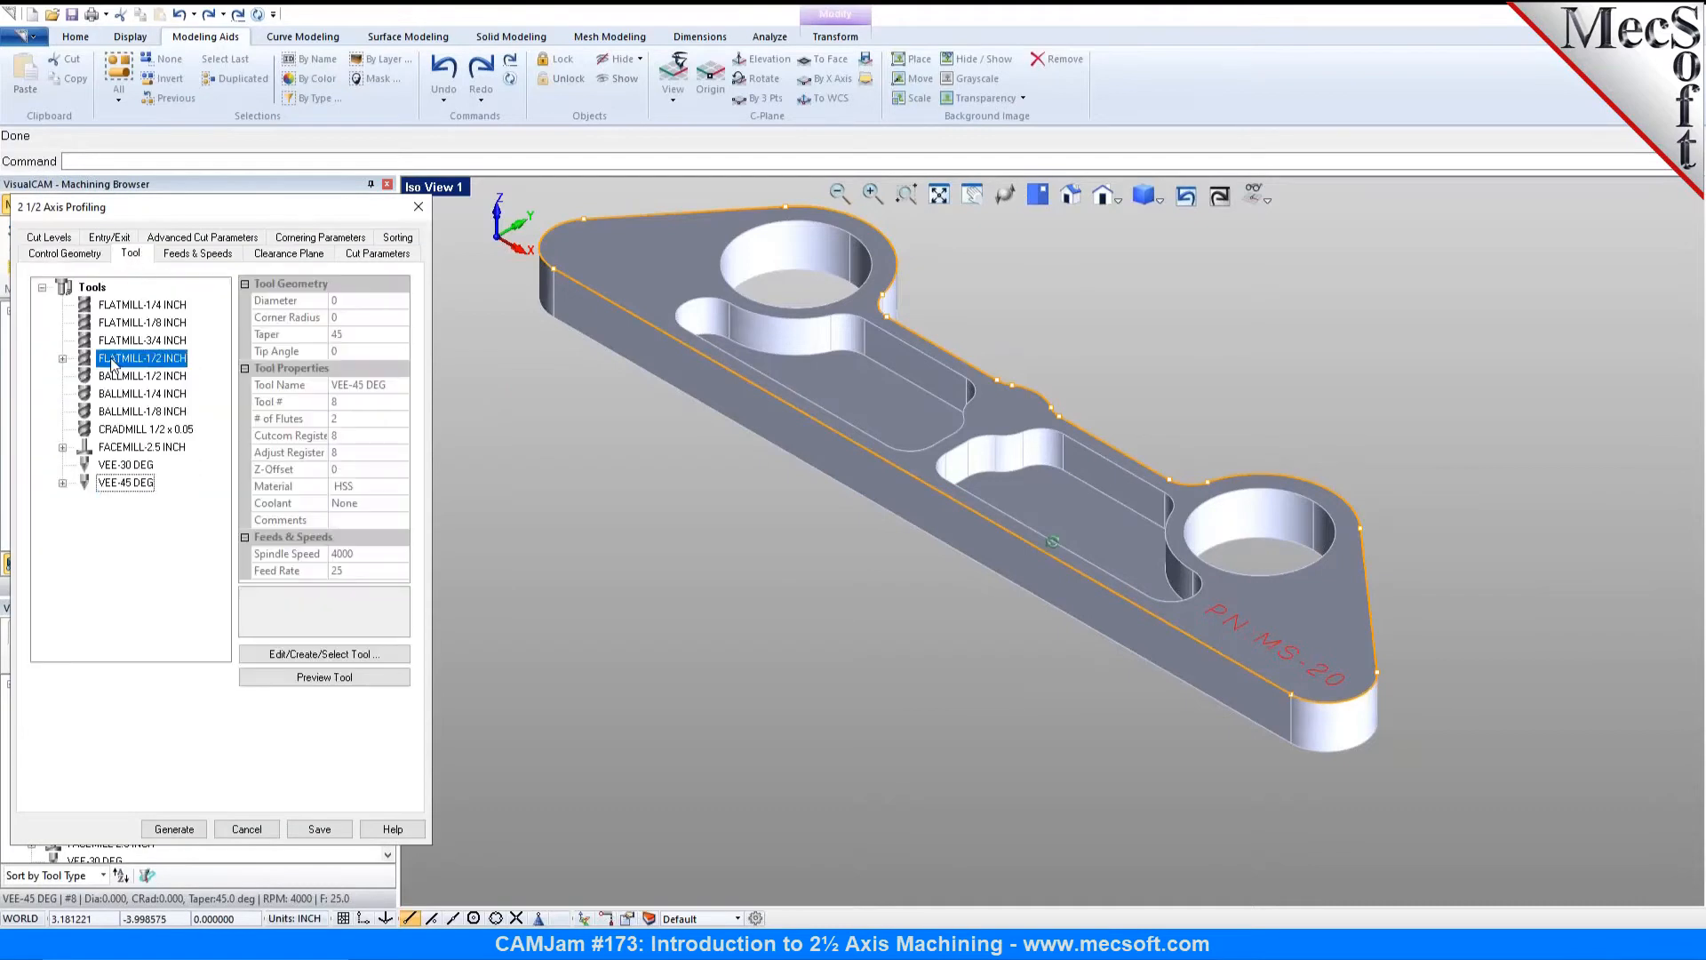
left_click(198, 255)
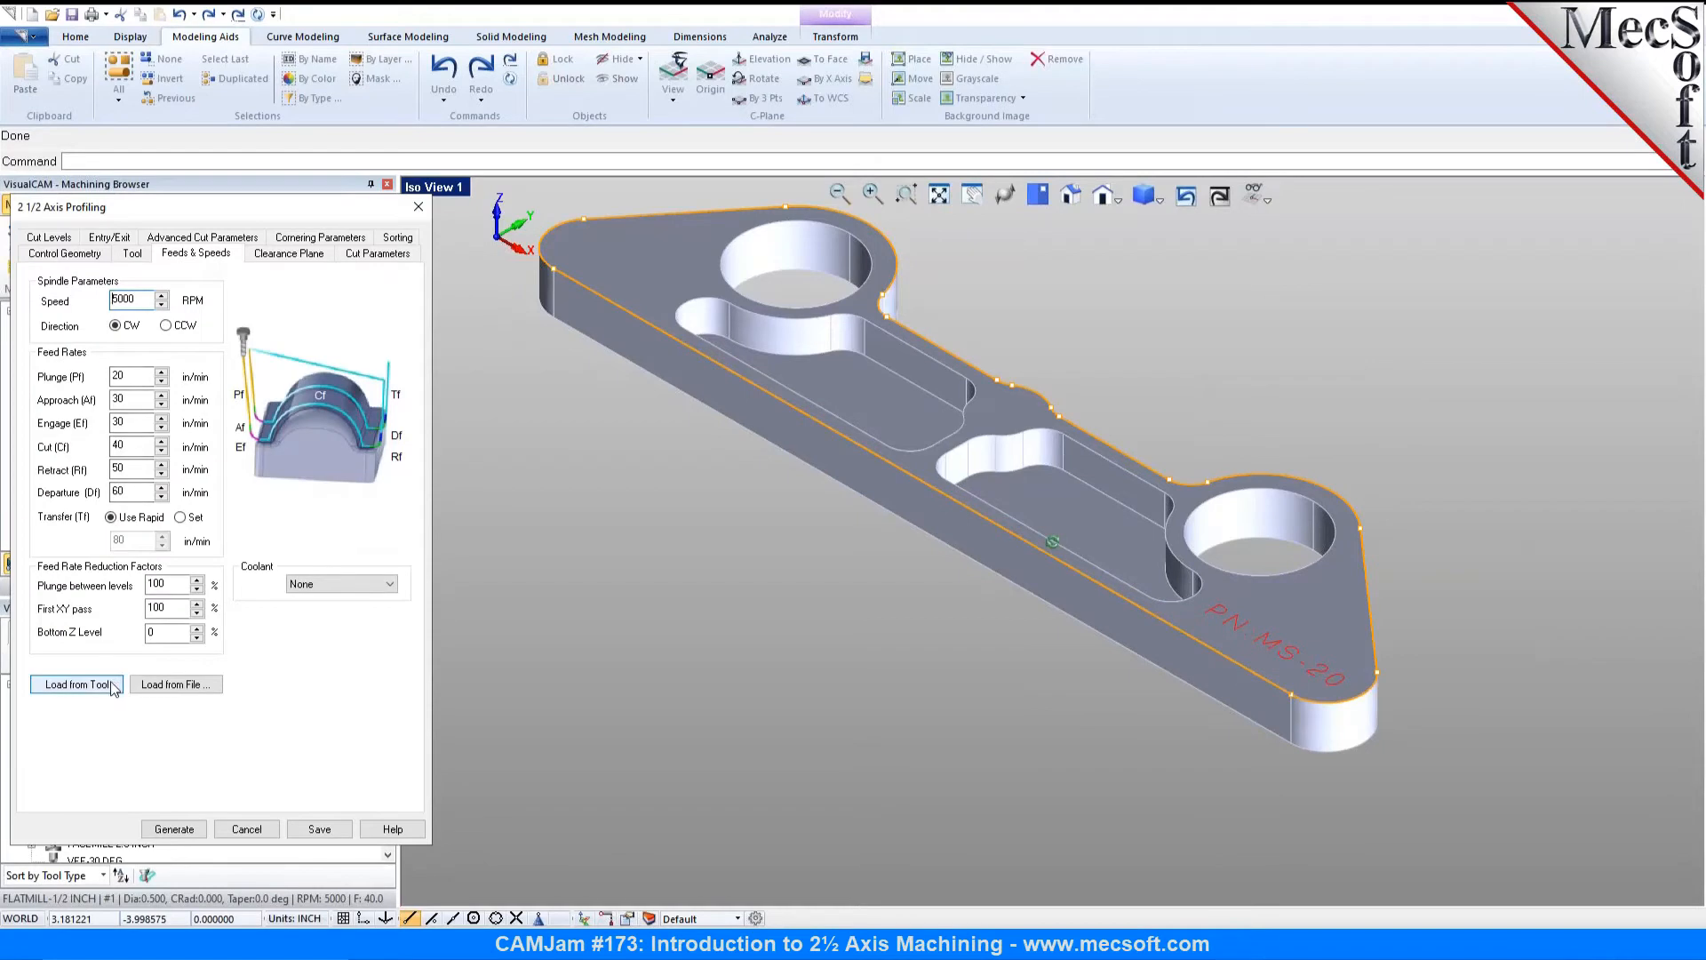
left_click(295, 256)
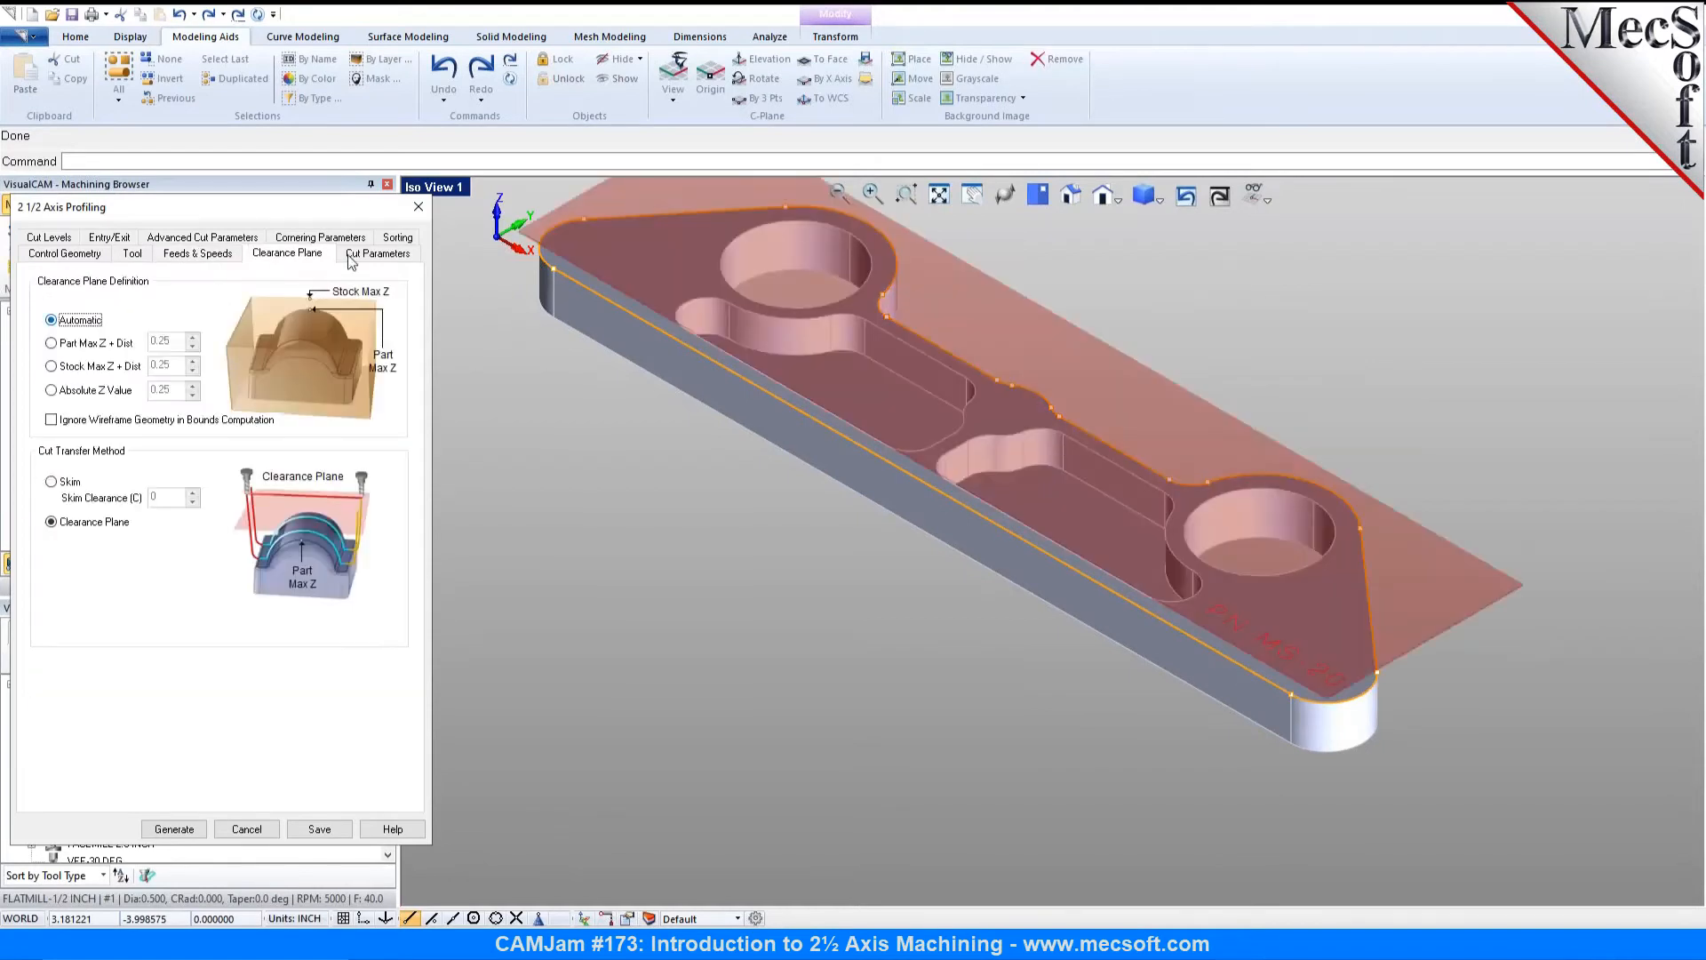
Step: Set the profiling cut direction to Climb and the cutting side to Outside for closed curves
left_click(401, 256)
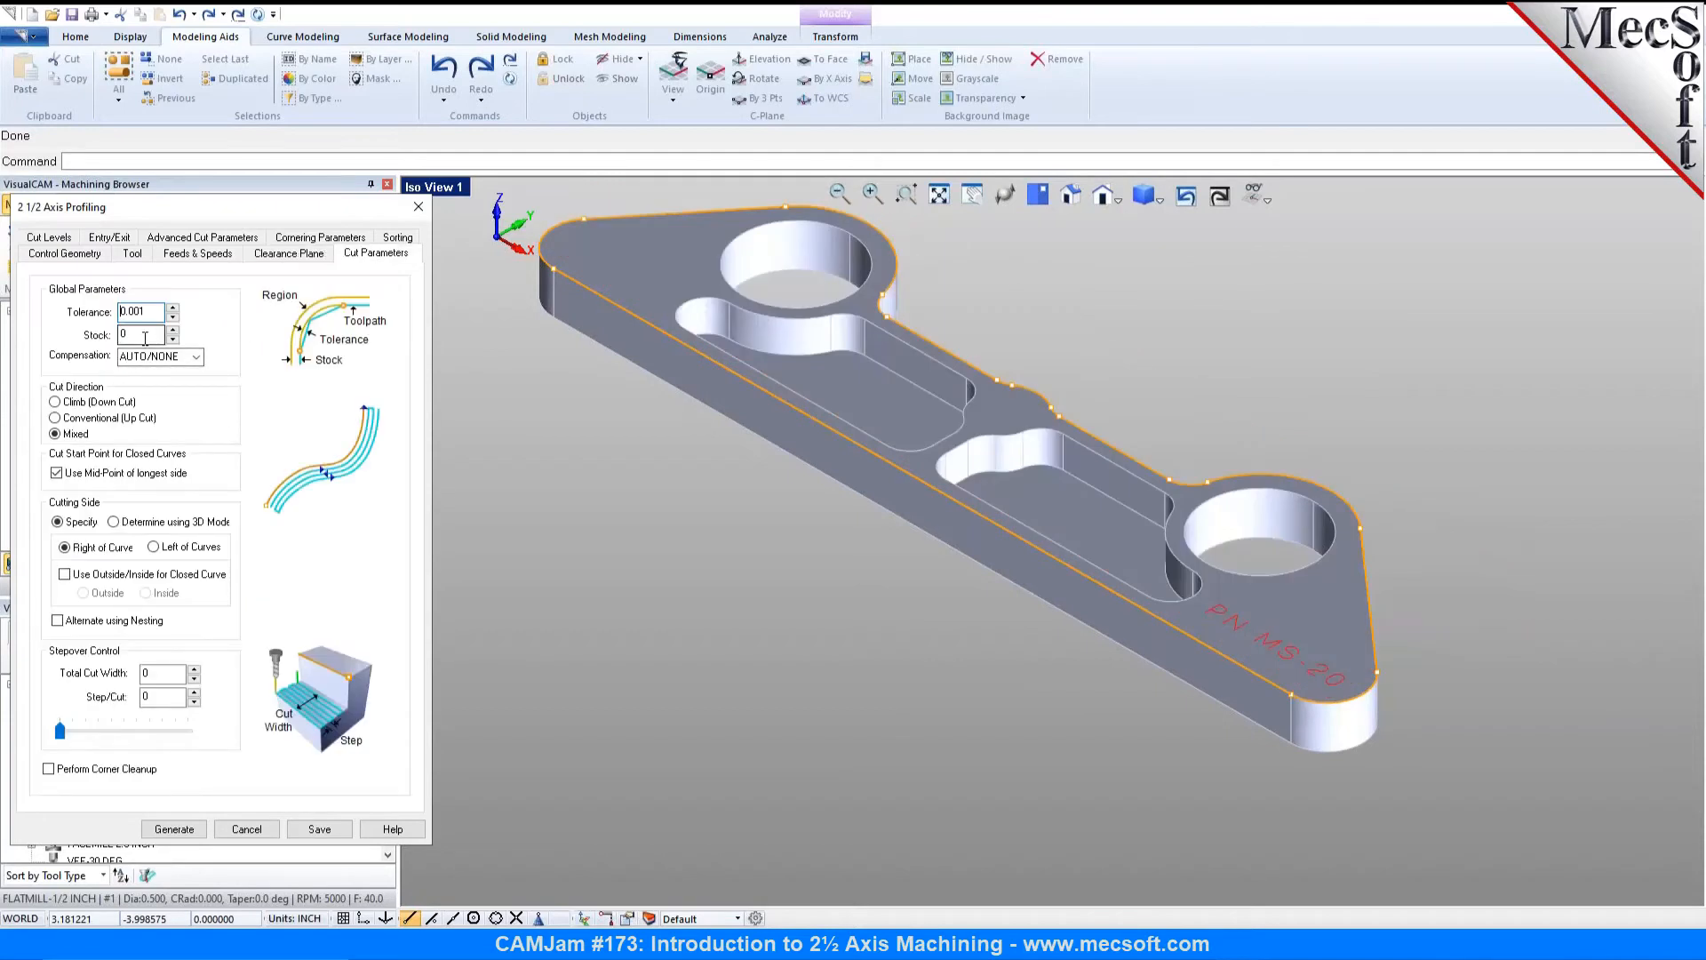
left_click(78, 403)
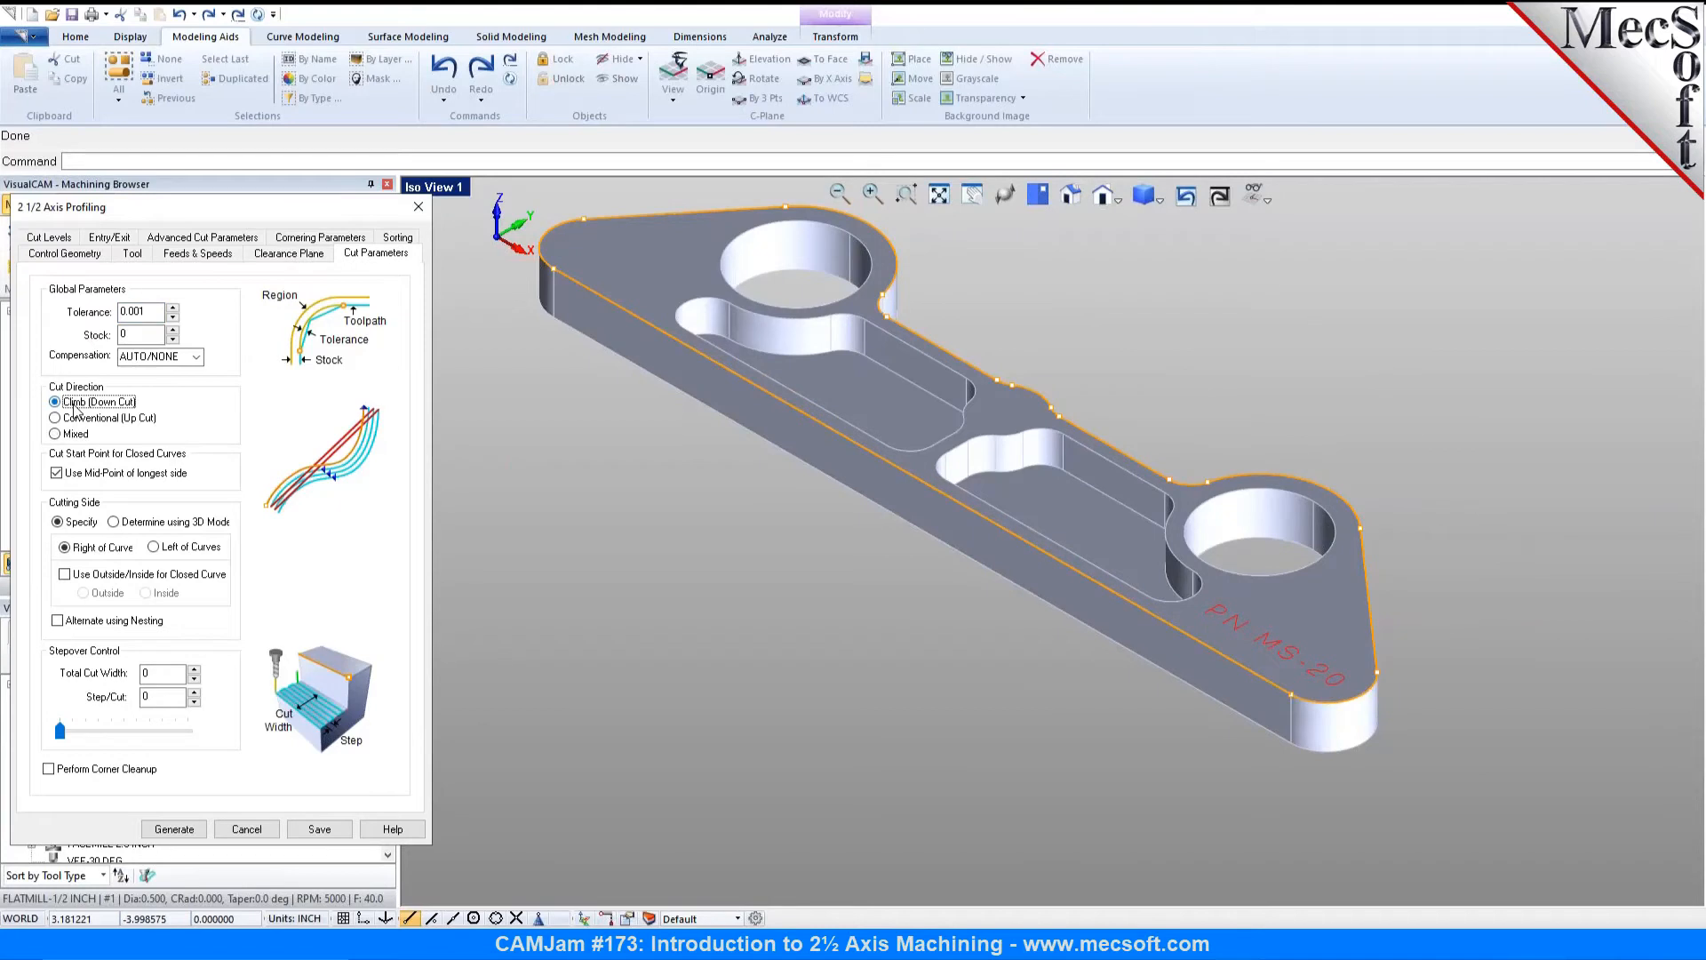
left_click(70, 576)
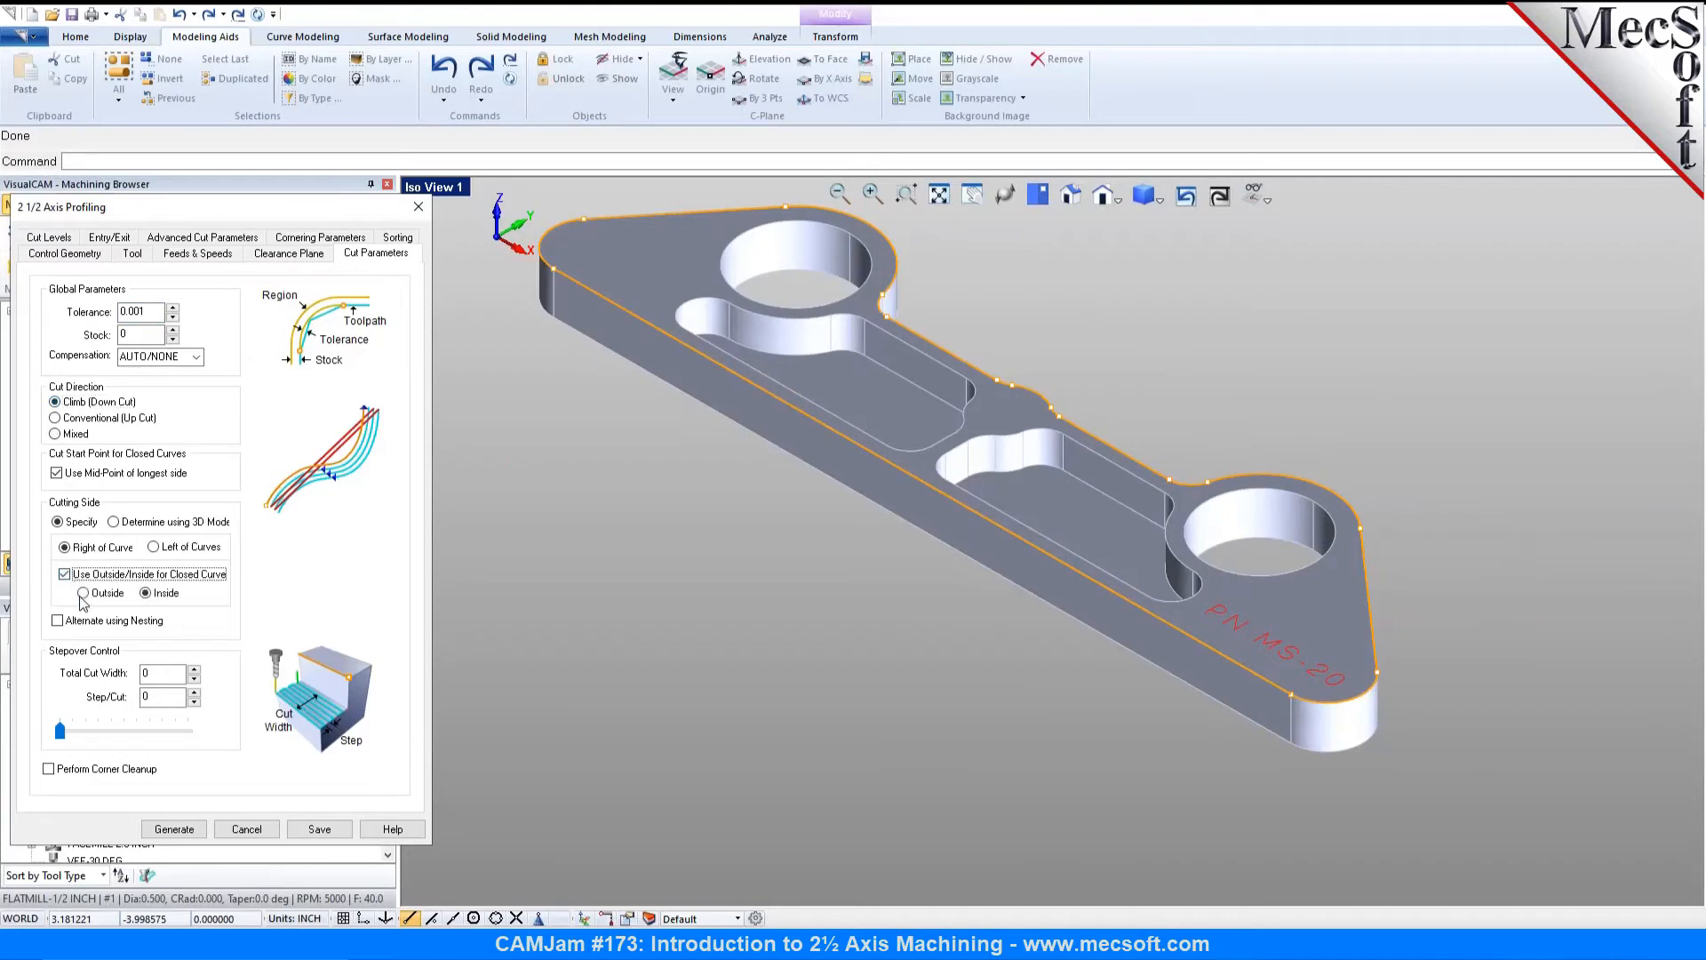
left_click(87, 595)
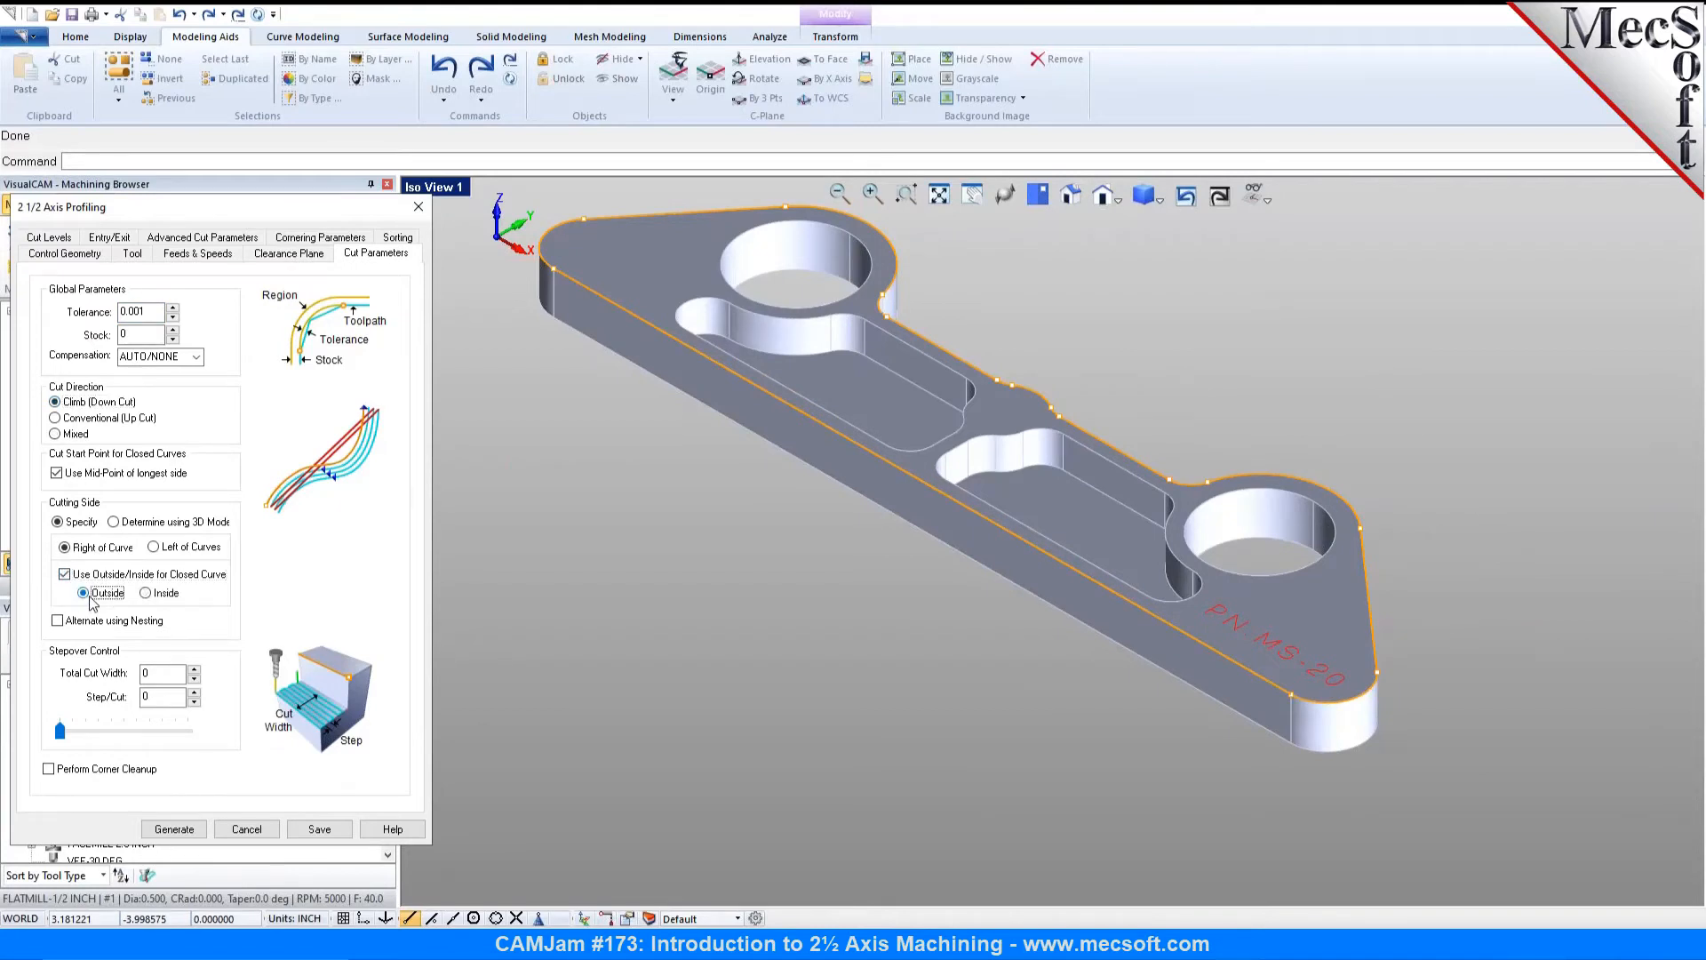
Step: Set the profiling's total cut depth by picking the outer wall's top and bottom, and reduce the rough depth per cut for three levels
left_click(49, 238)
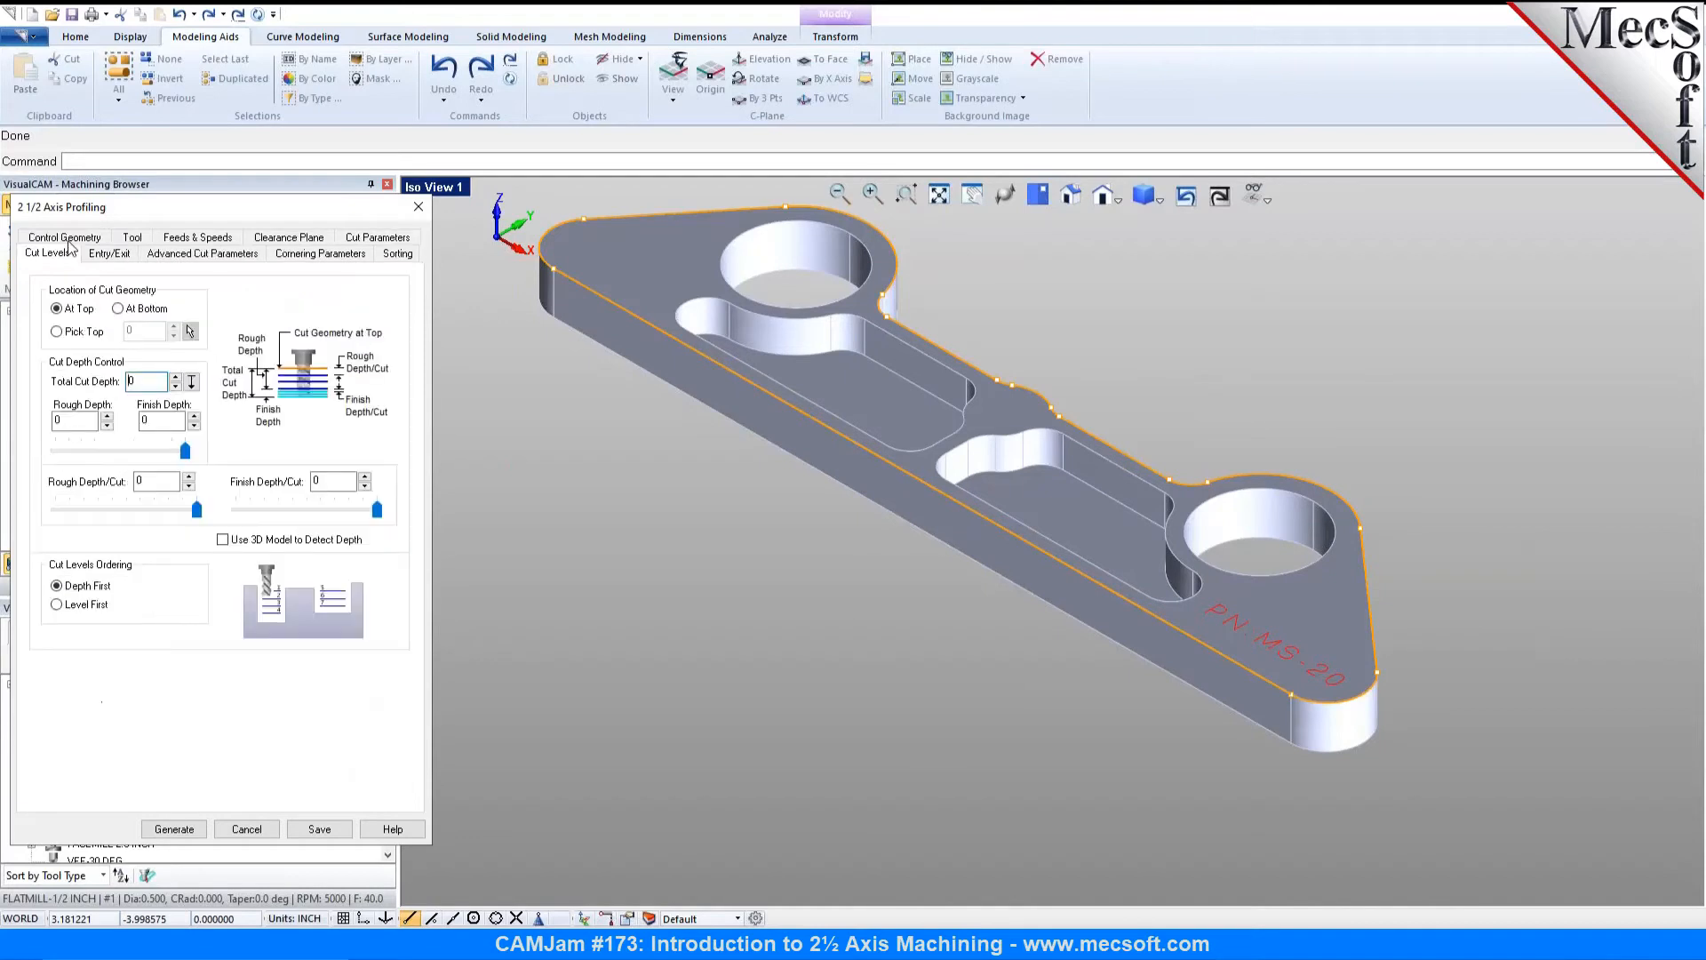
left_click(191, 383)
left_click(553, 268)
left_click(546, 316)
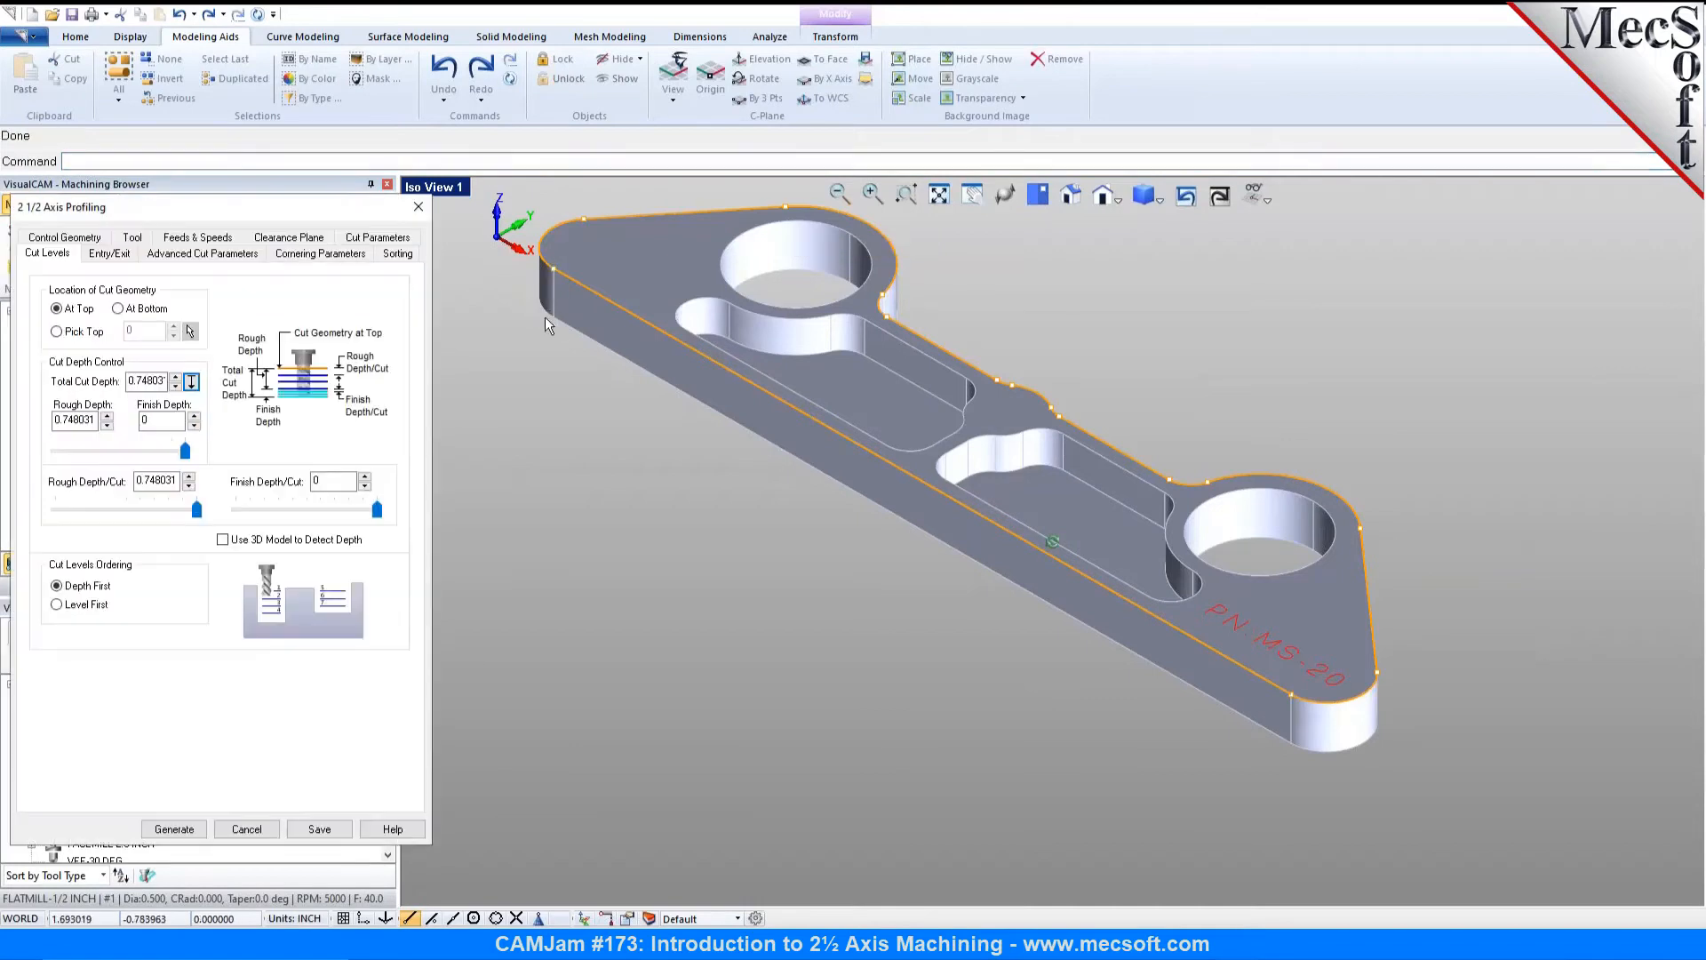
left_click_drag(197, 509, 112, 510)
Step: Apply the entry and exit motions at each cut level and generate the profiling toolpath
left_click(121, 255)
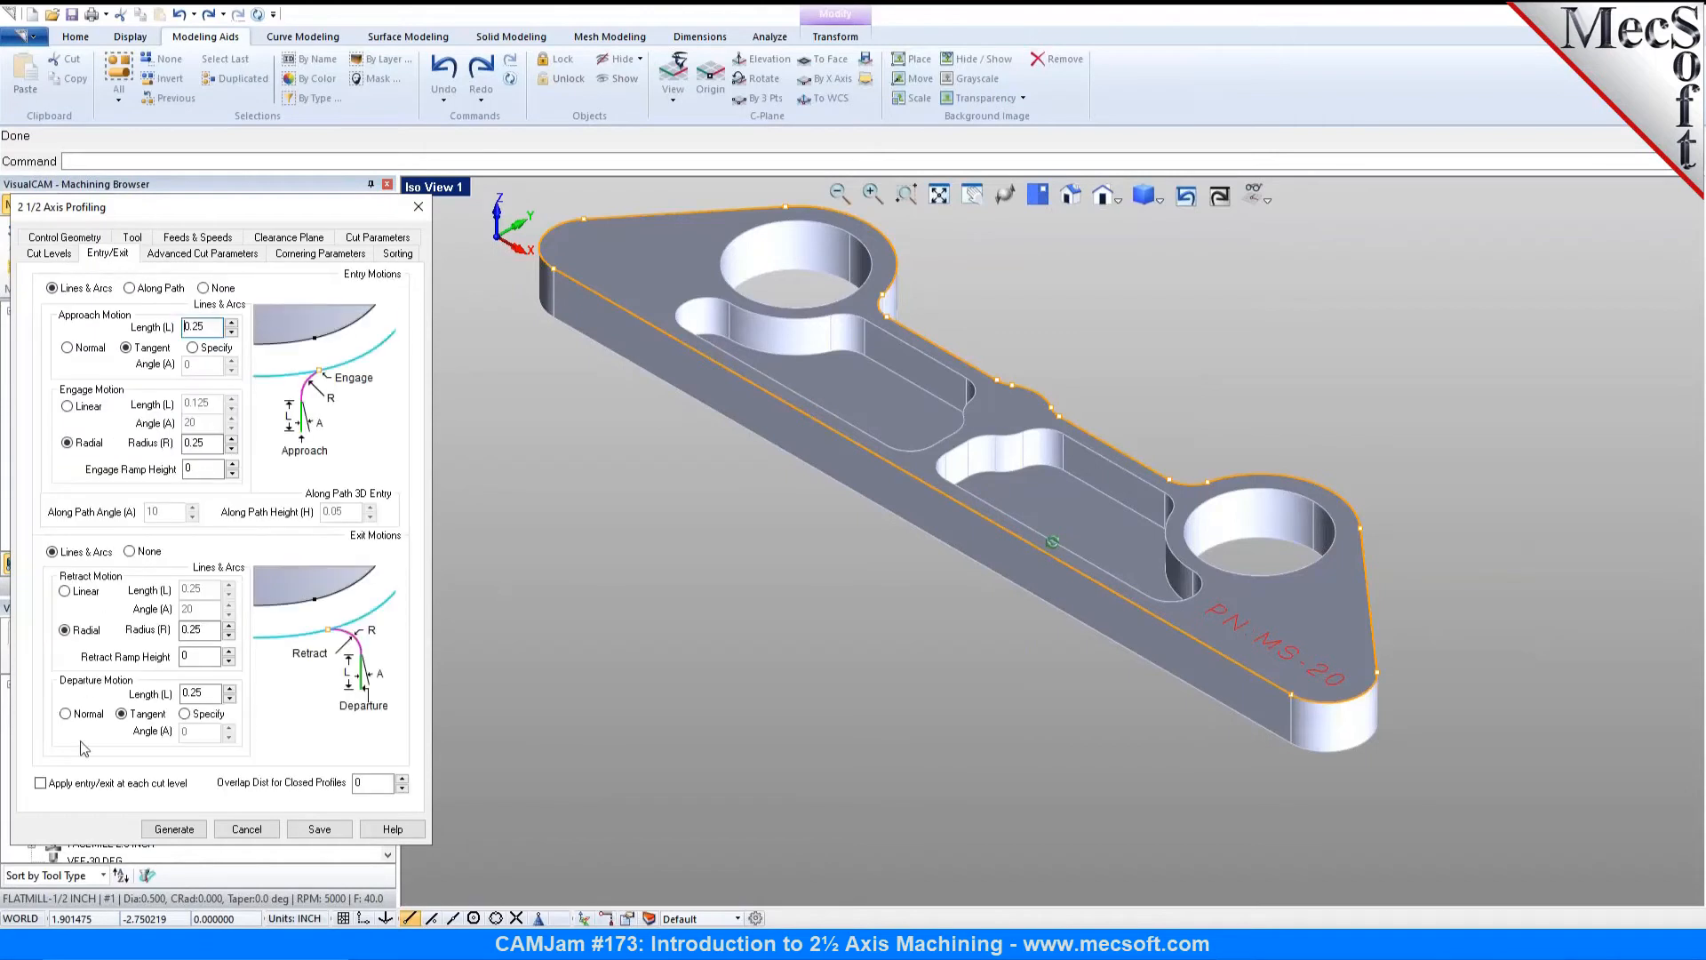
left_click(89, 789)
left_click(160, 829)
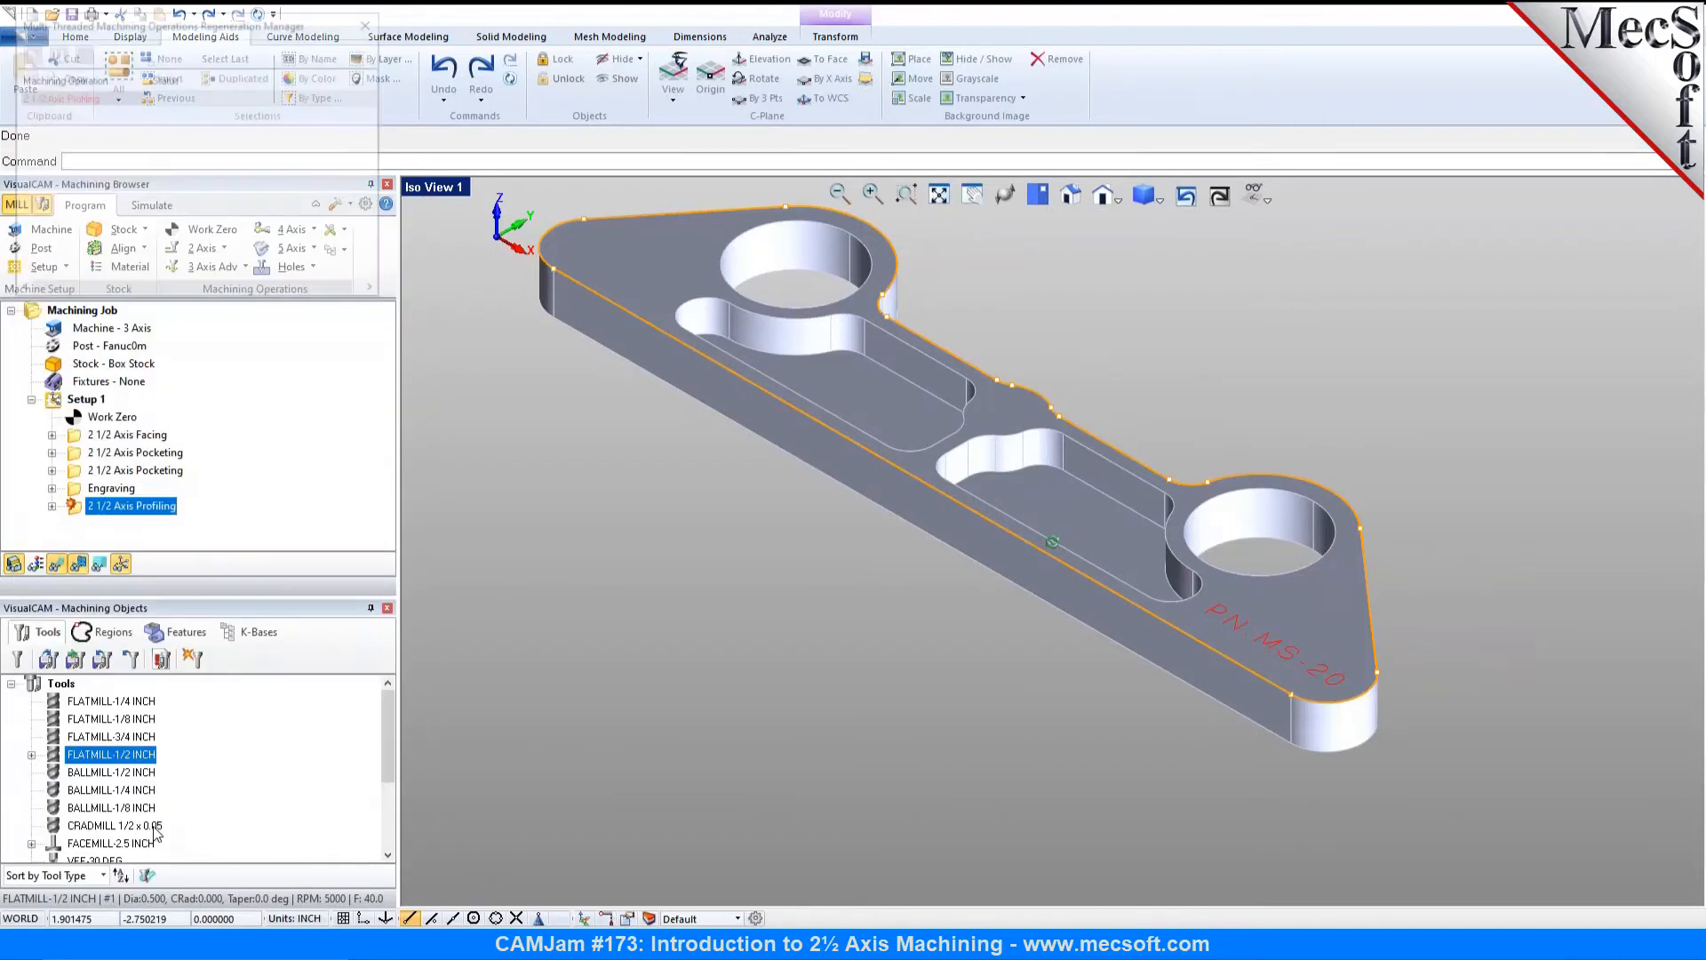
Step: Simulate the profiling operation, inspect the cut part from another angle and return to programming
left_click(152, 205)
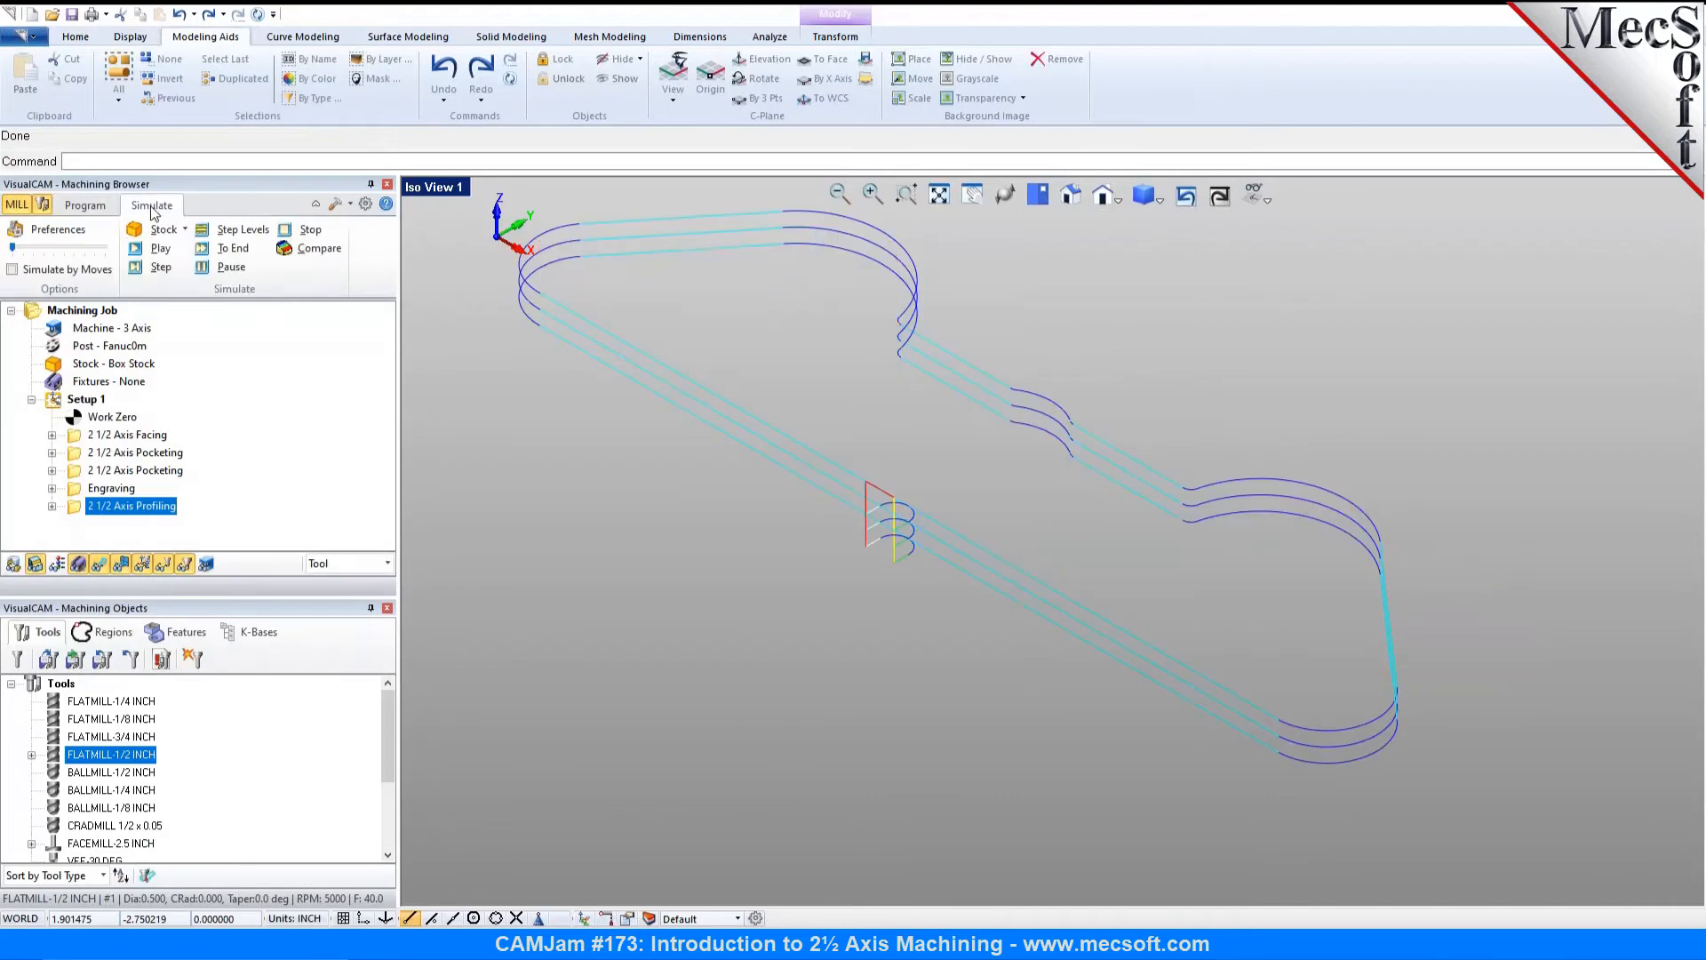
left_click(148, 248)
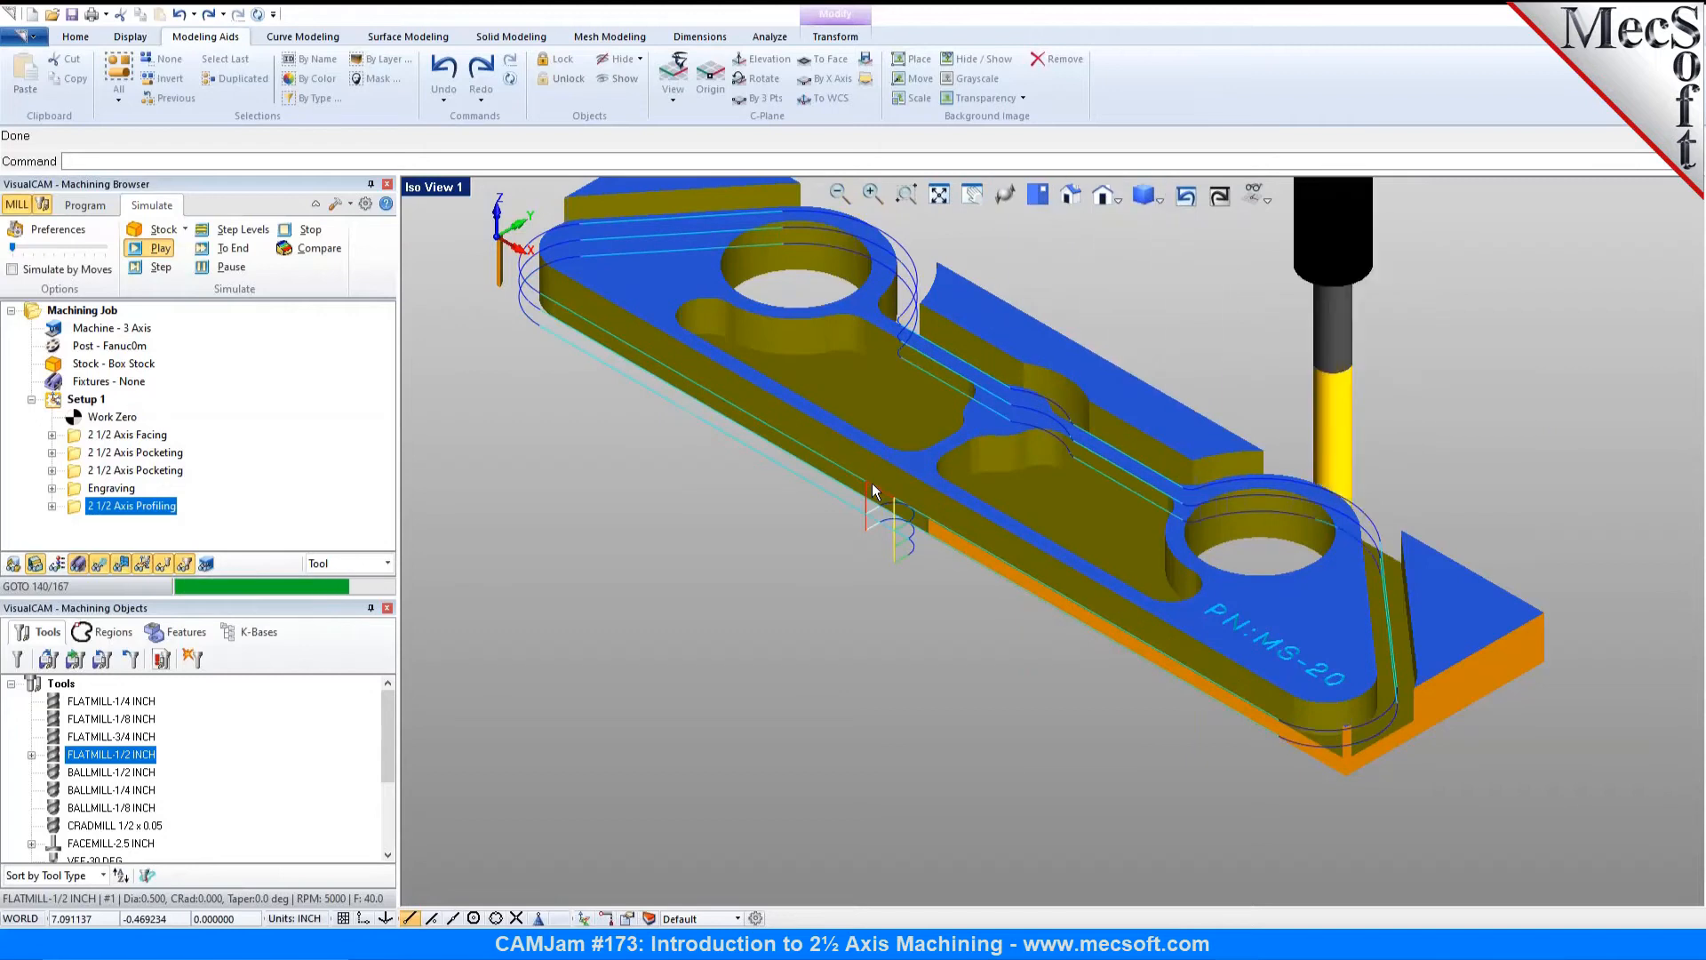
right_click_drag(872, 491, 840, 537)
left_click(76, 206)
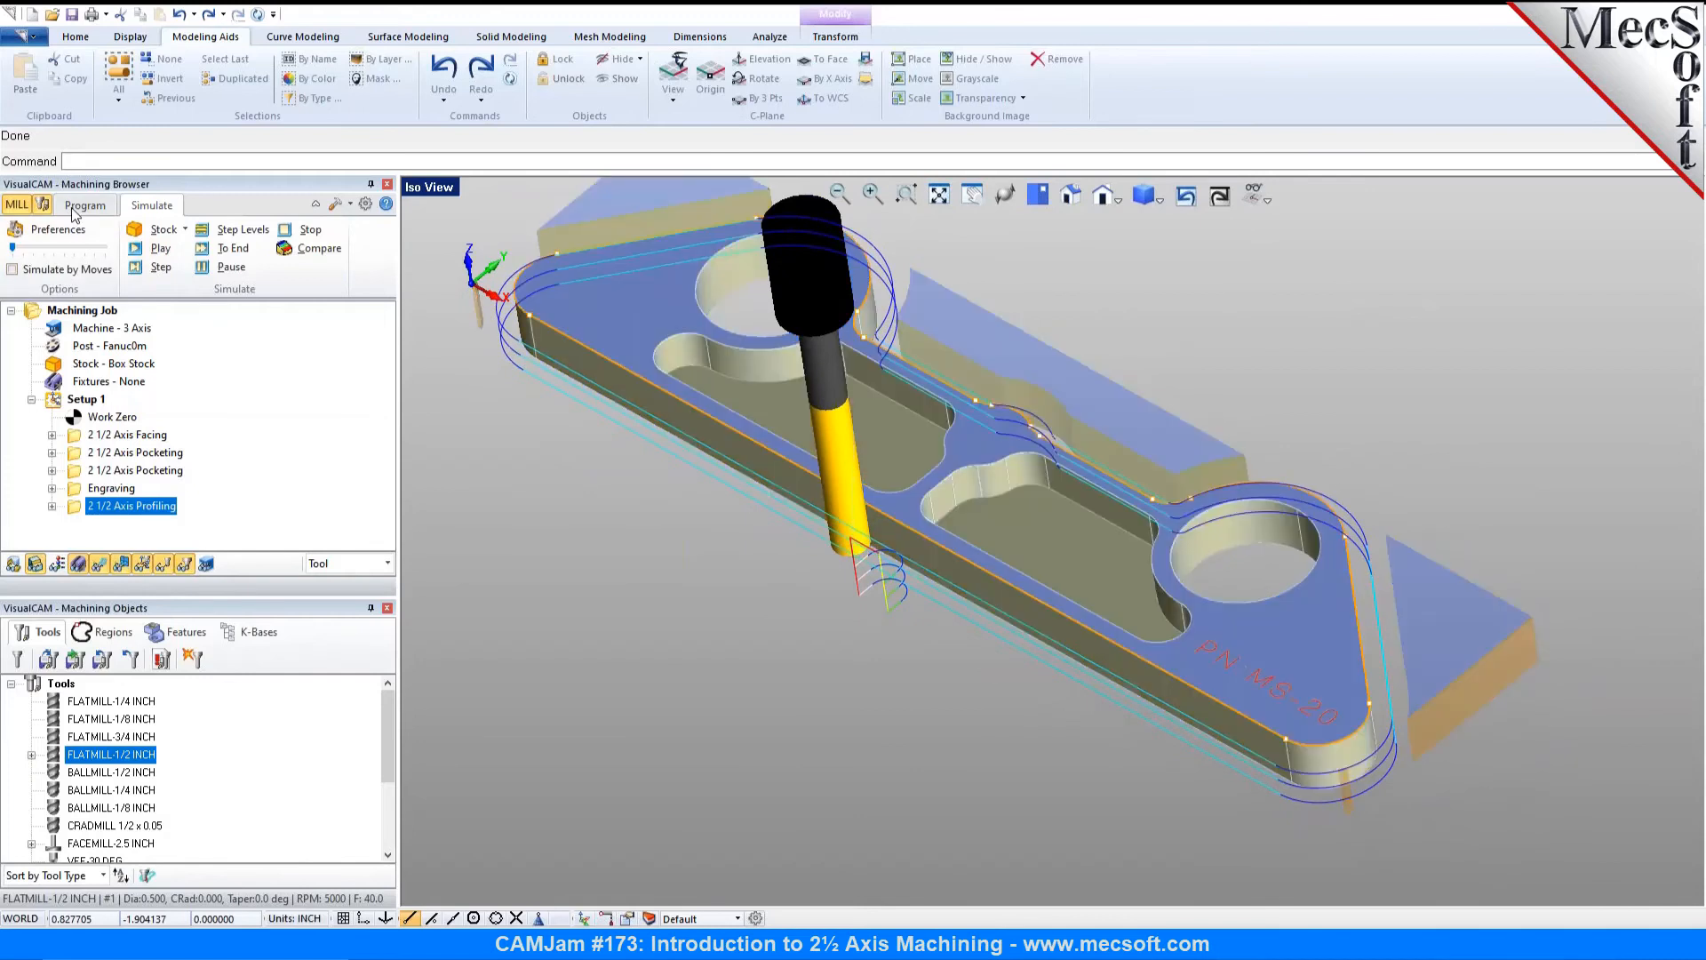
right_click_drag(1210, 554, 1155, 533)
Step: Review the machining operations information for Setup 1, including tools, feeds and machine times
left_click(92, 404)
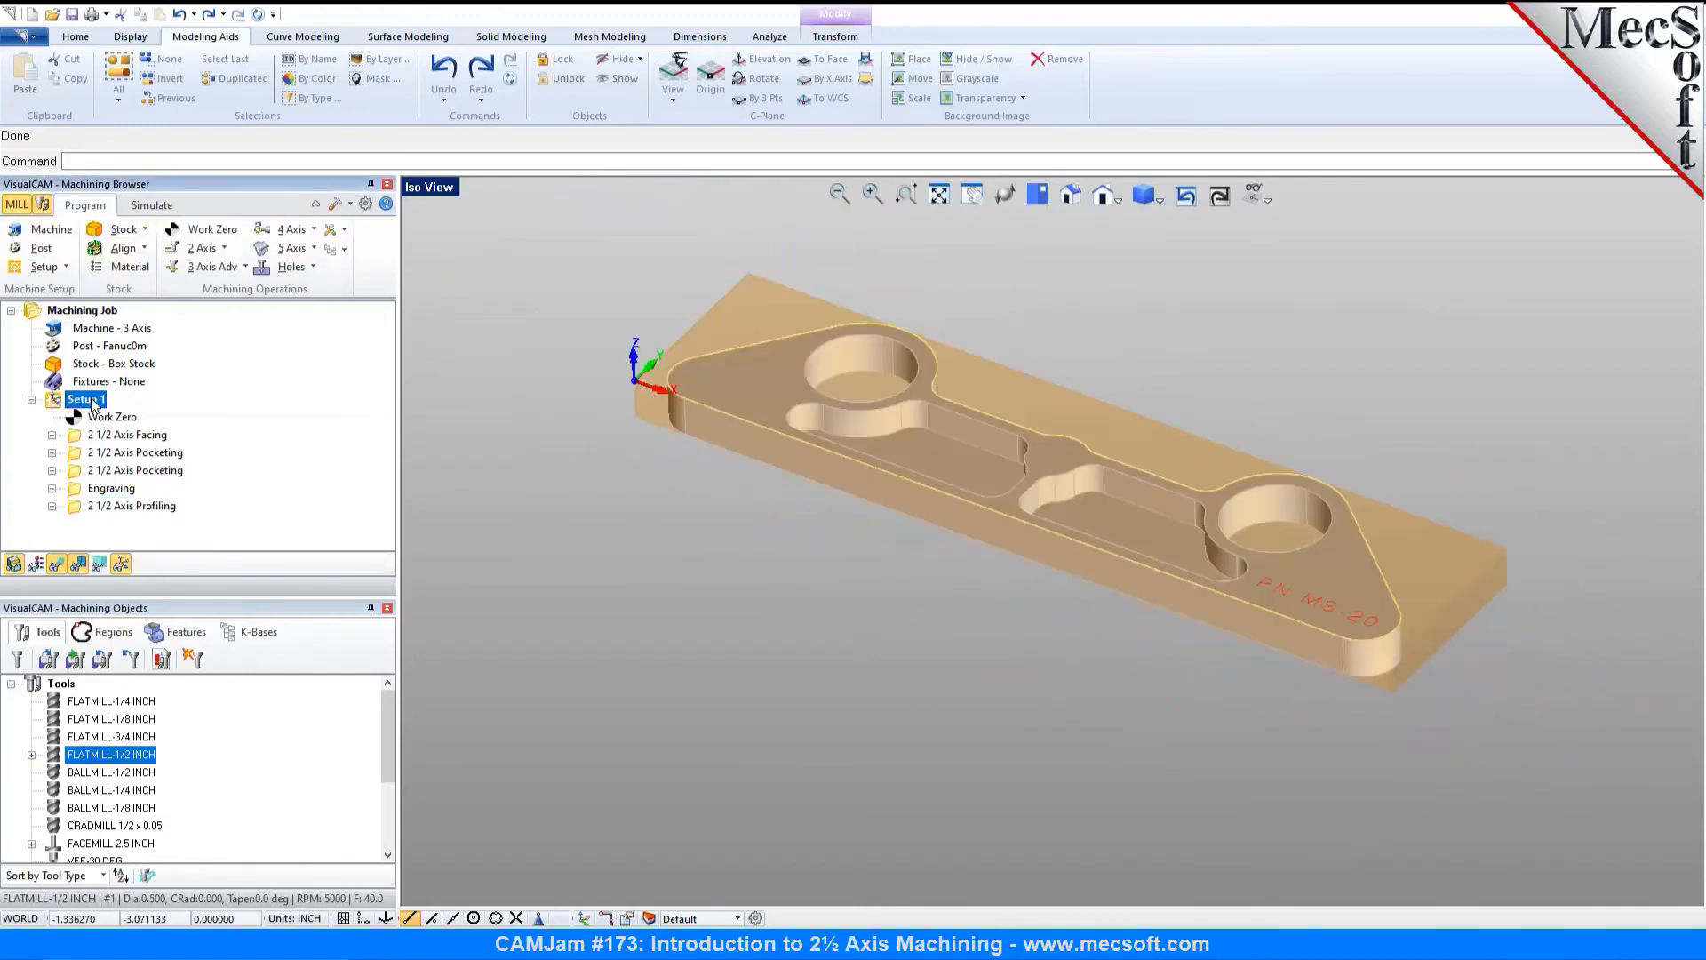
right_click(92, 402)
left_click(117, 494)
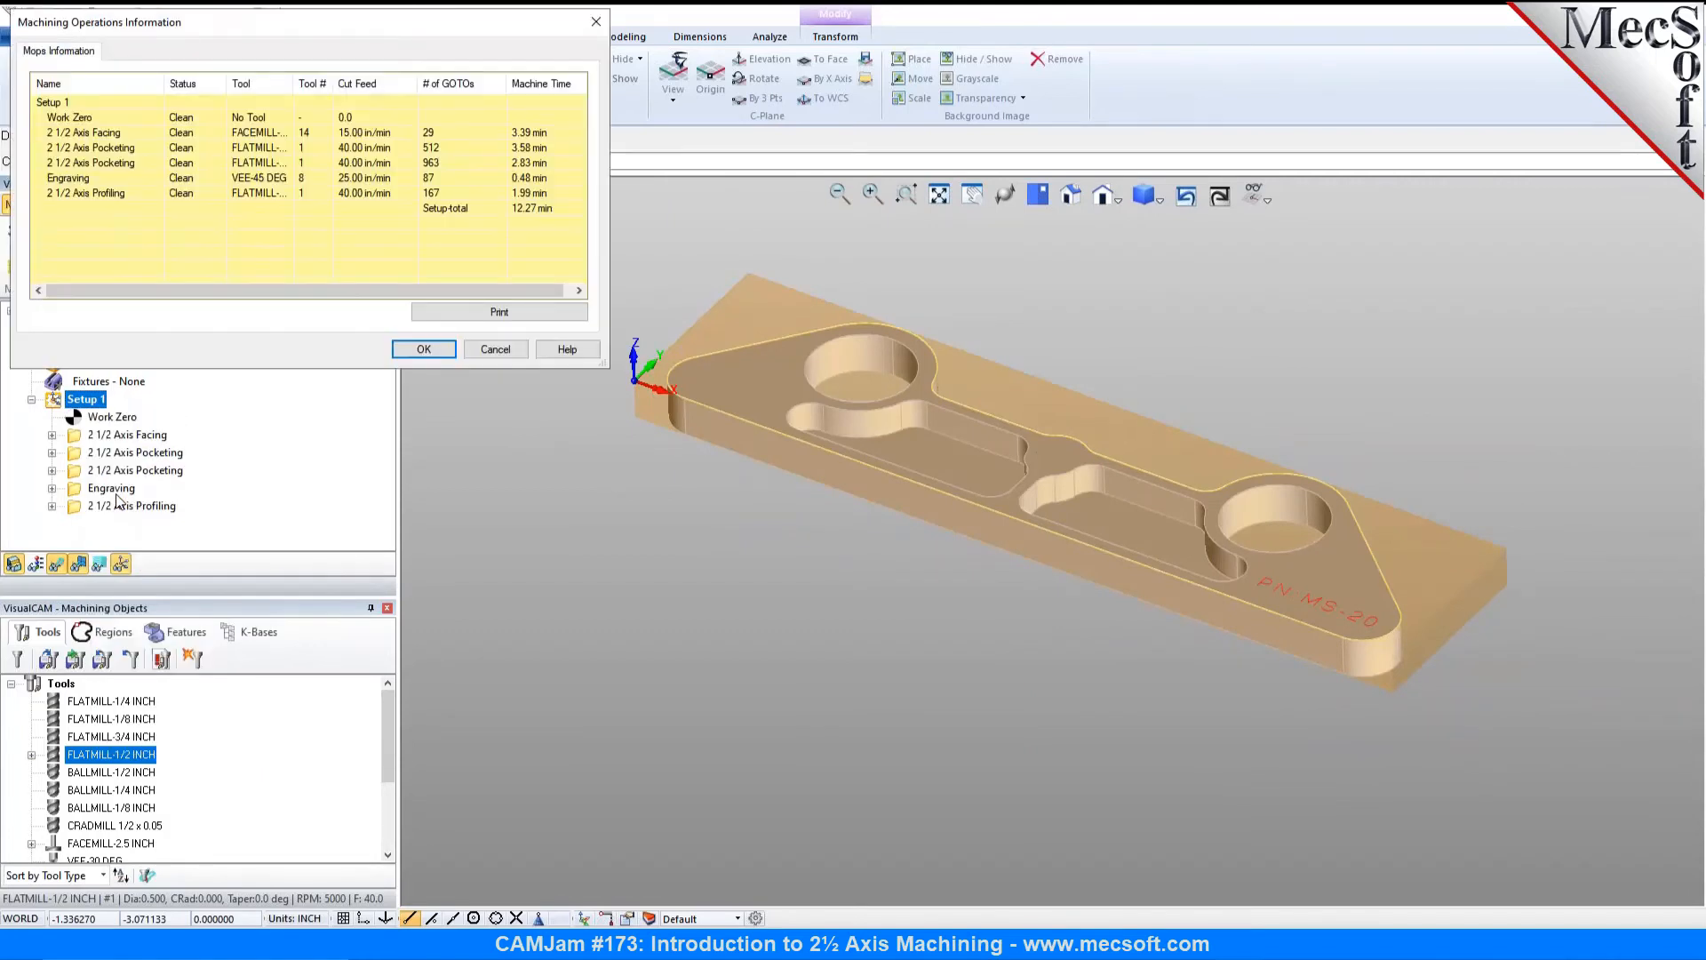
left_click(445, 354)
Step: Move the Engraving operation directly after 2 1/2 Axis Facing in Setup 1, ahead of both pocketing operations
left_click(92, 491)
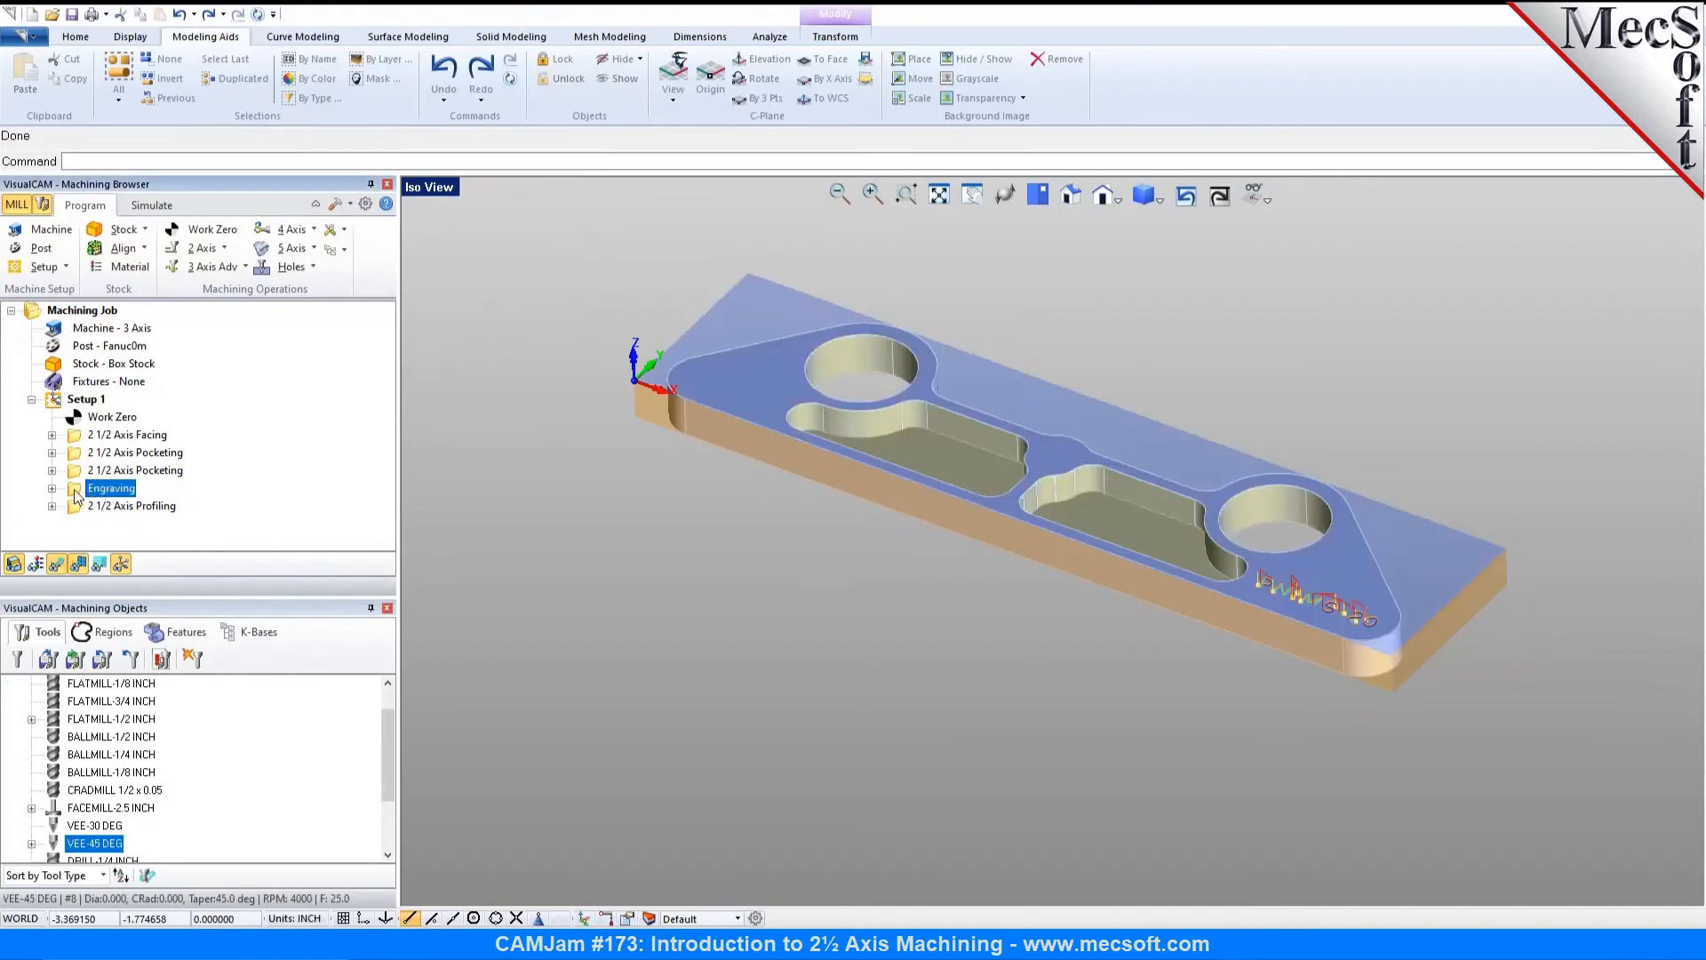
left_click_drag(91, 492, 90, 456)
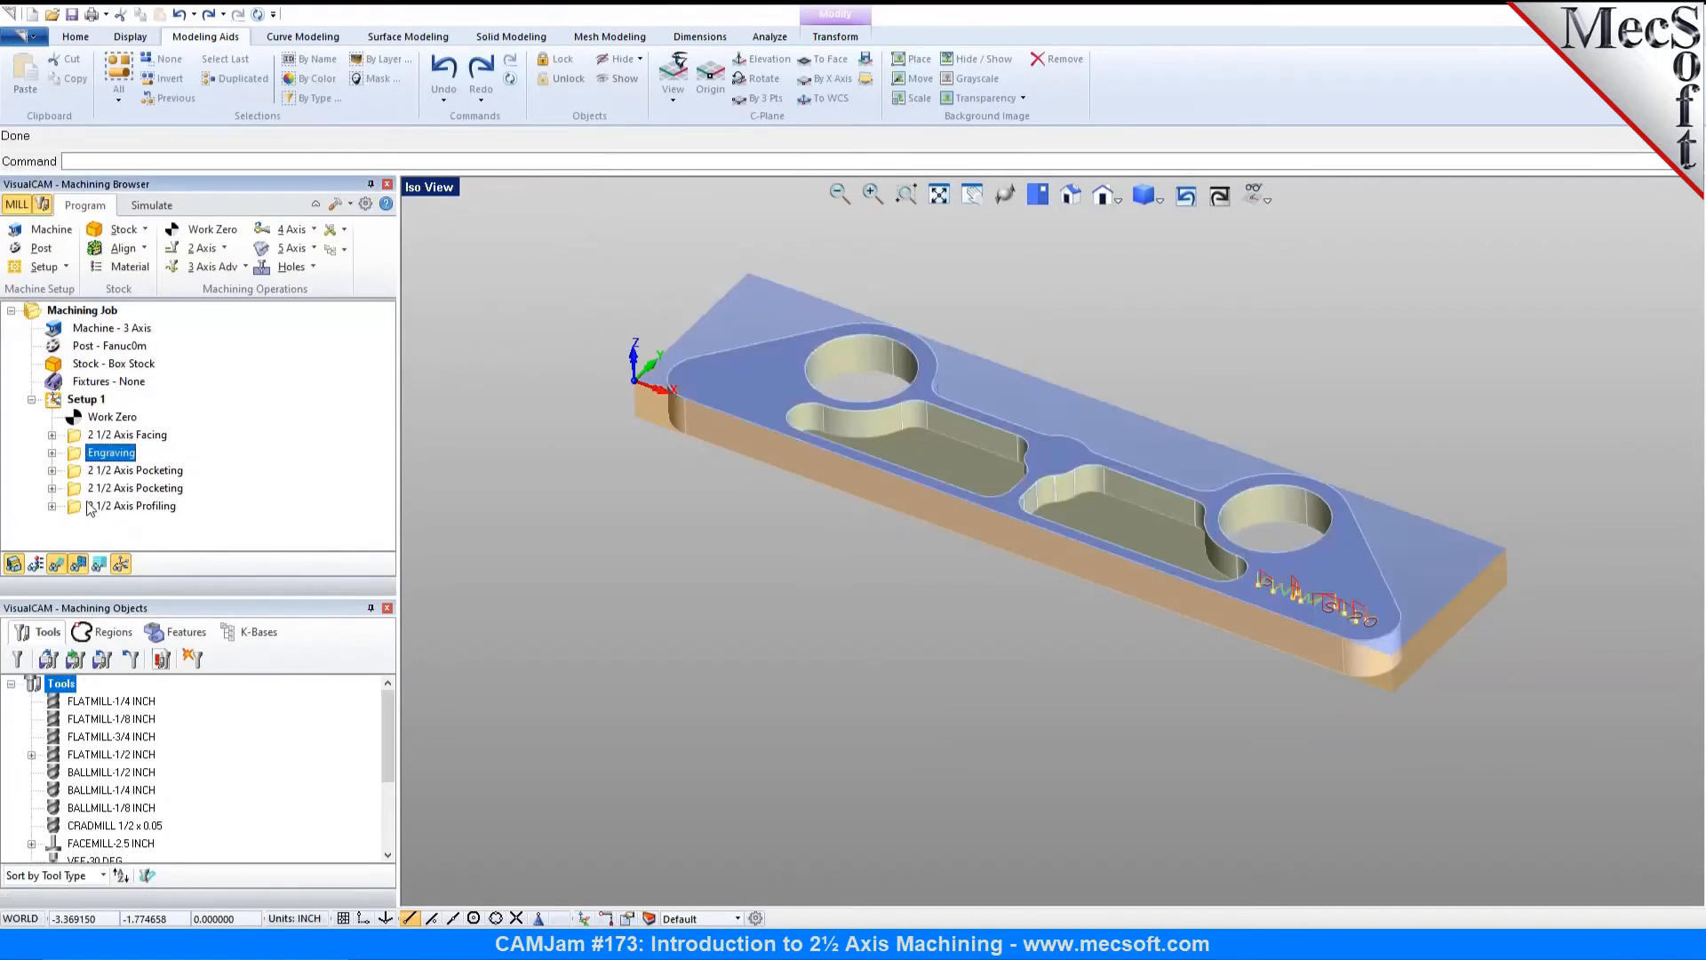
Step: Create shop documentation for Setup 1 with Template2, saved to the Desktop as RD Bracket.htm and replacing the existing file
left_click(84, 400)
right_click(82, 400)
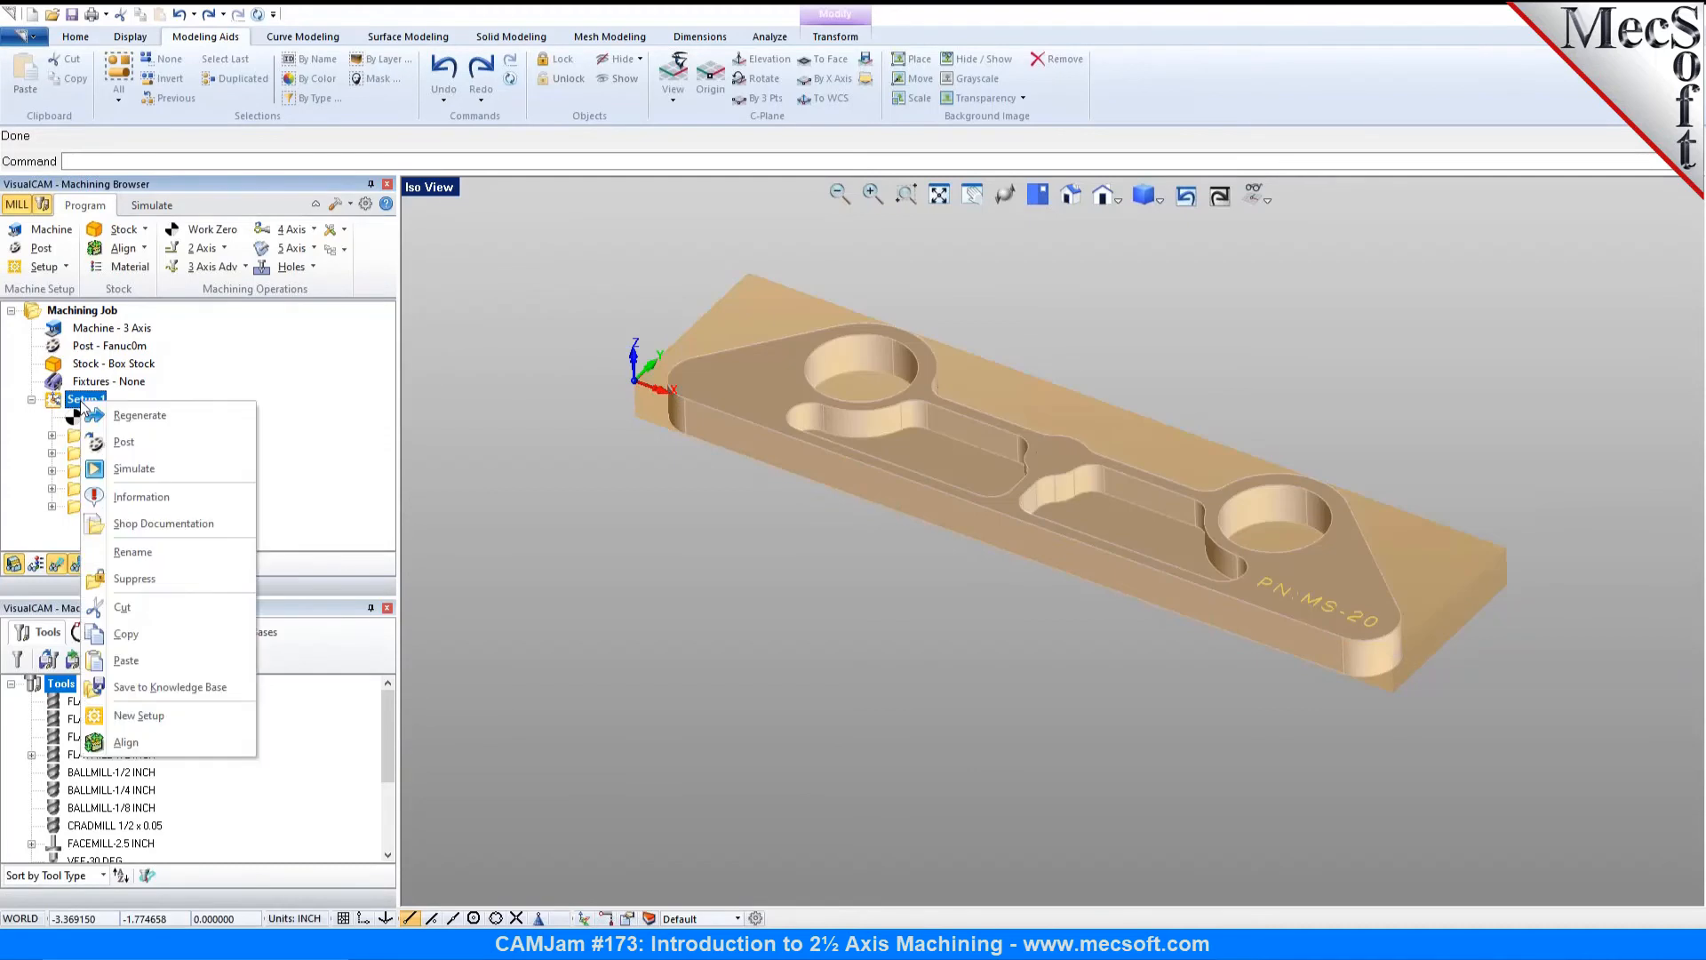
left_click(164, 525)
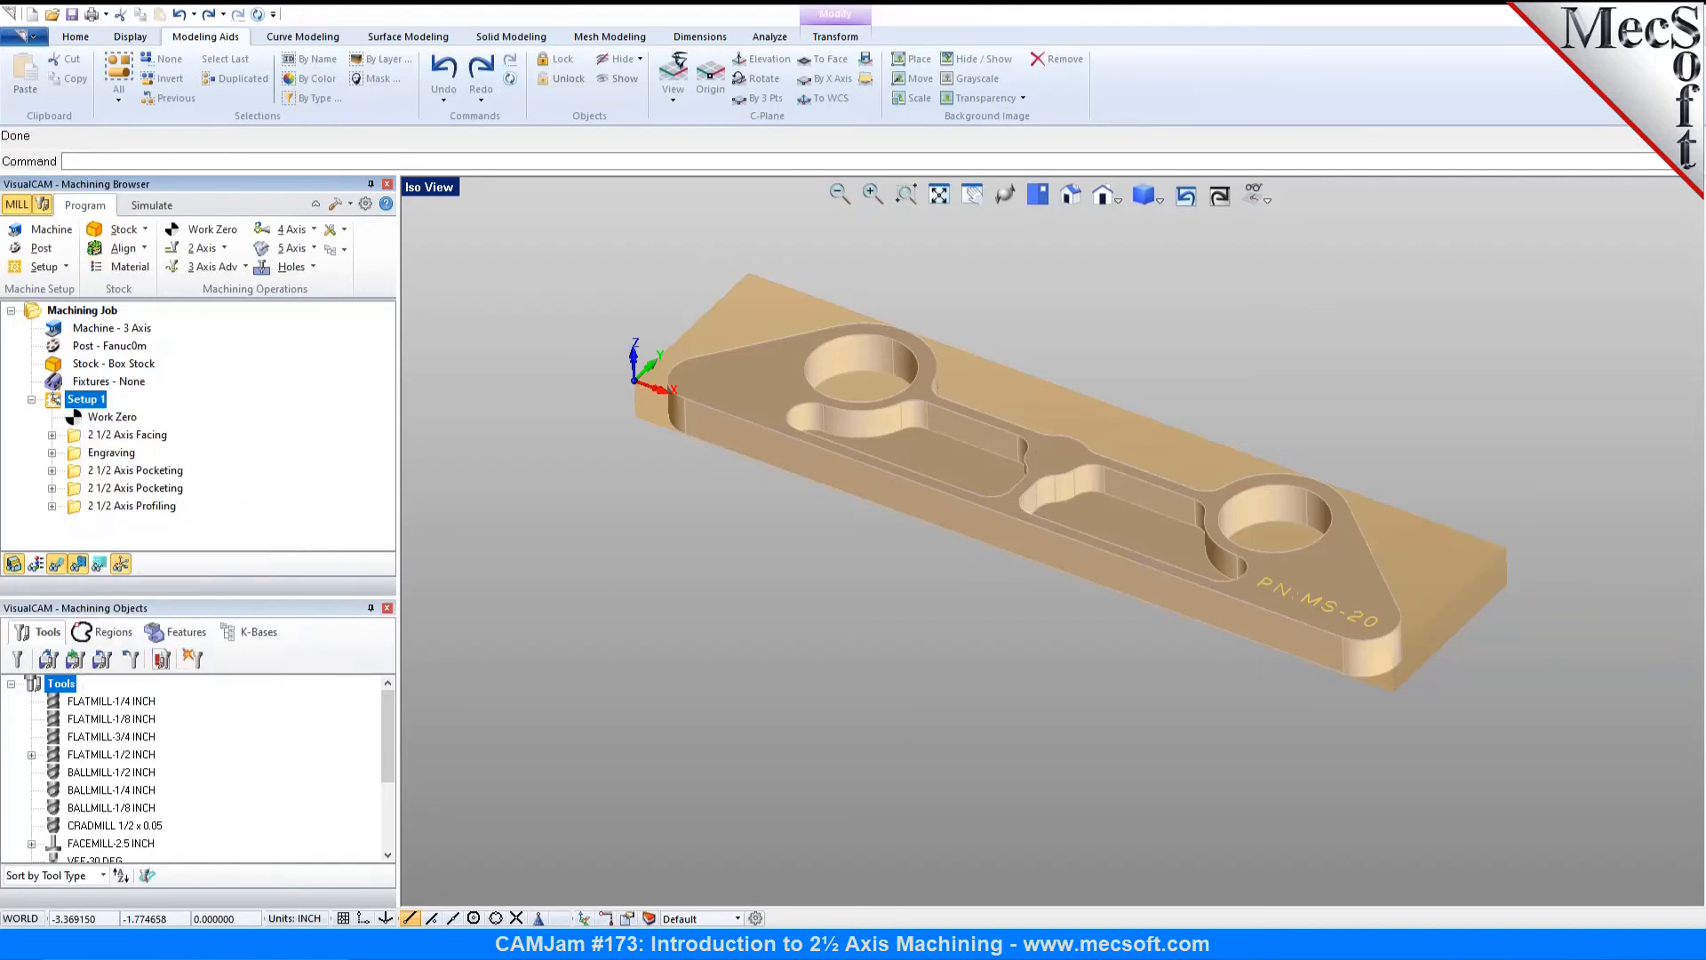
left_click(970, 630)
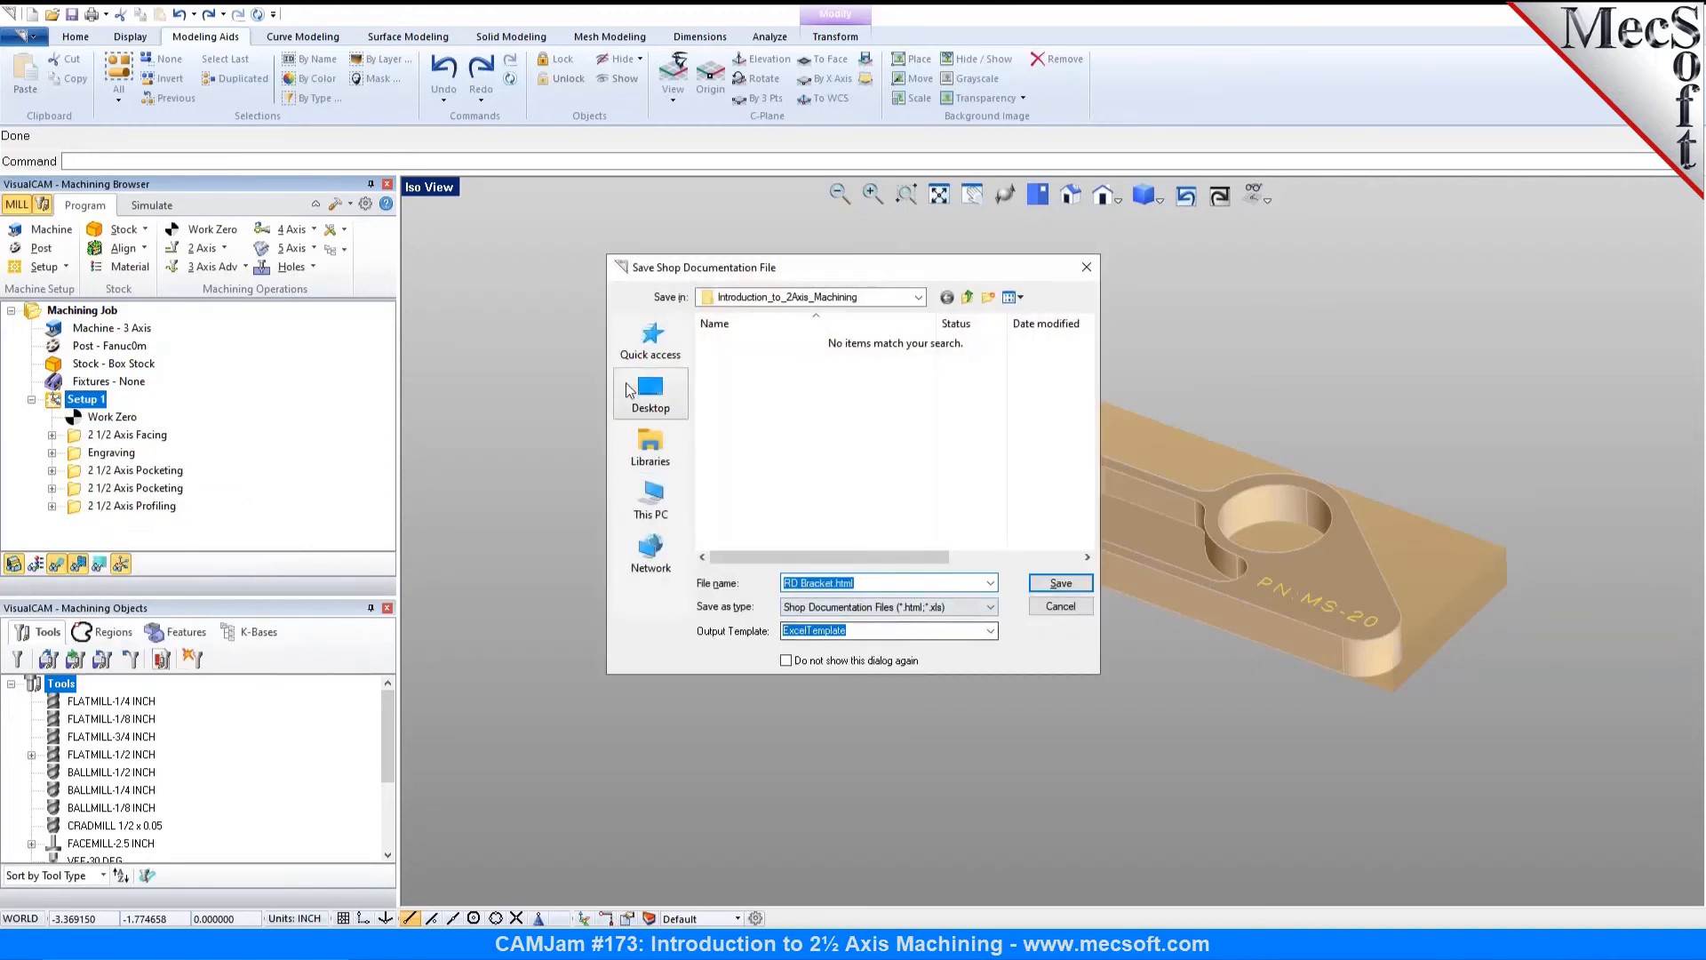
left_click(990, 631)
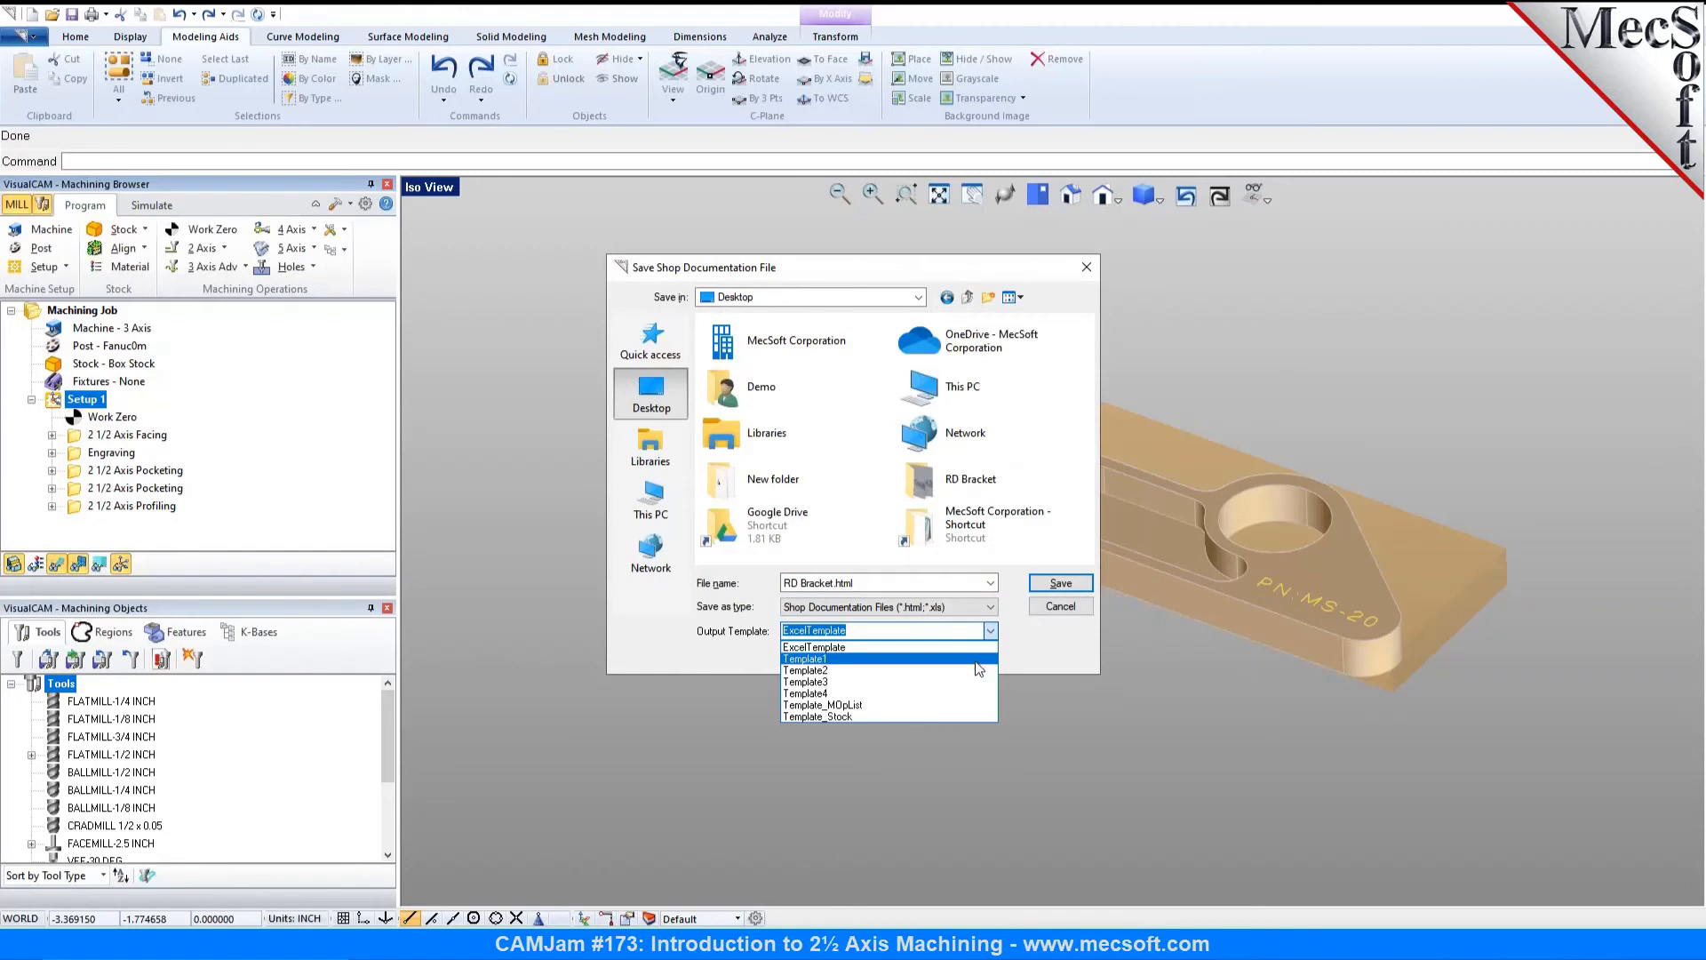
left_click(978, 670)
left_click(1060, 584)
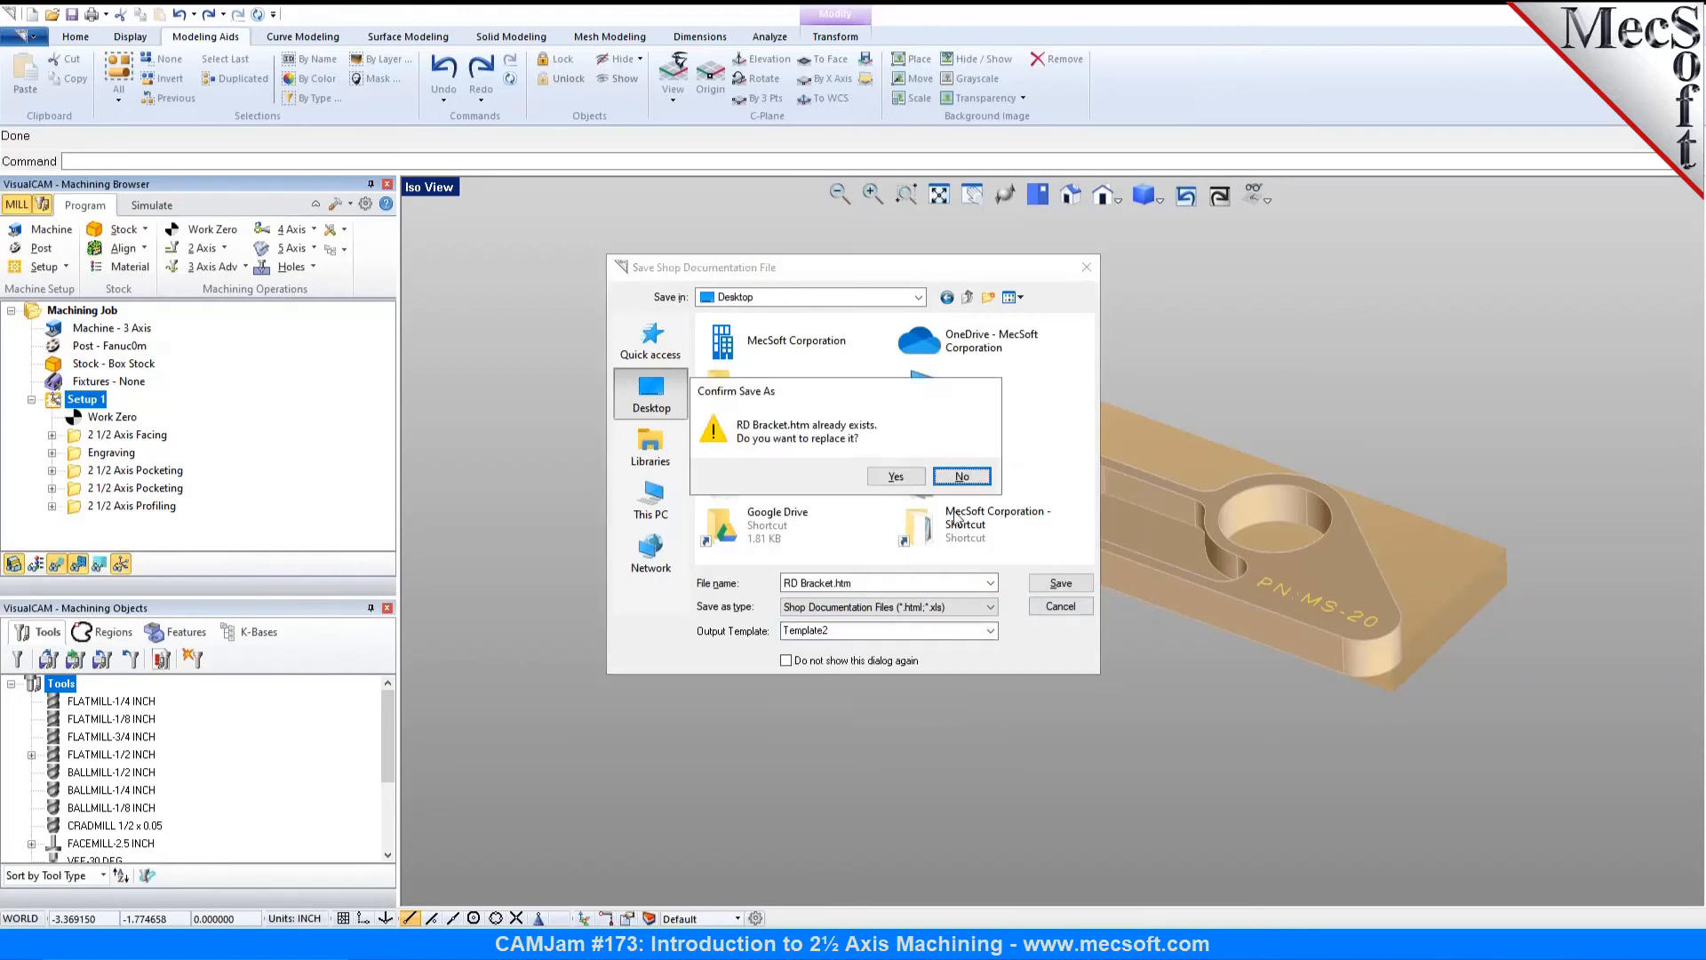
left_click(888, 479)
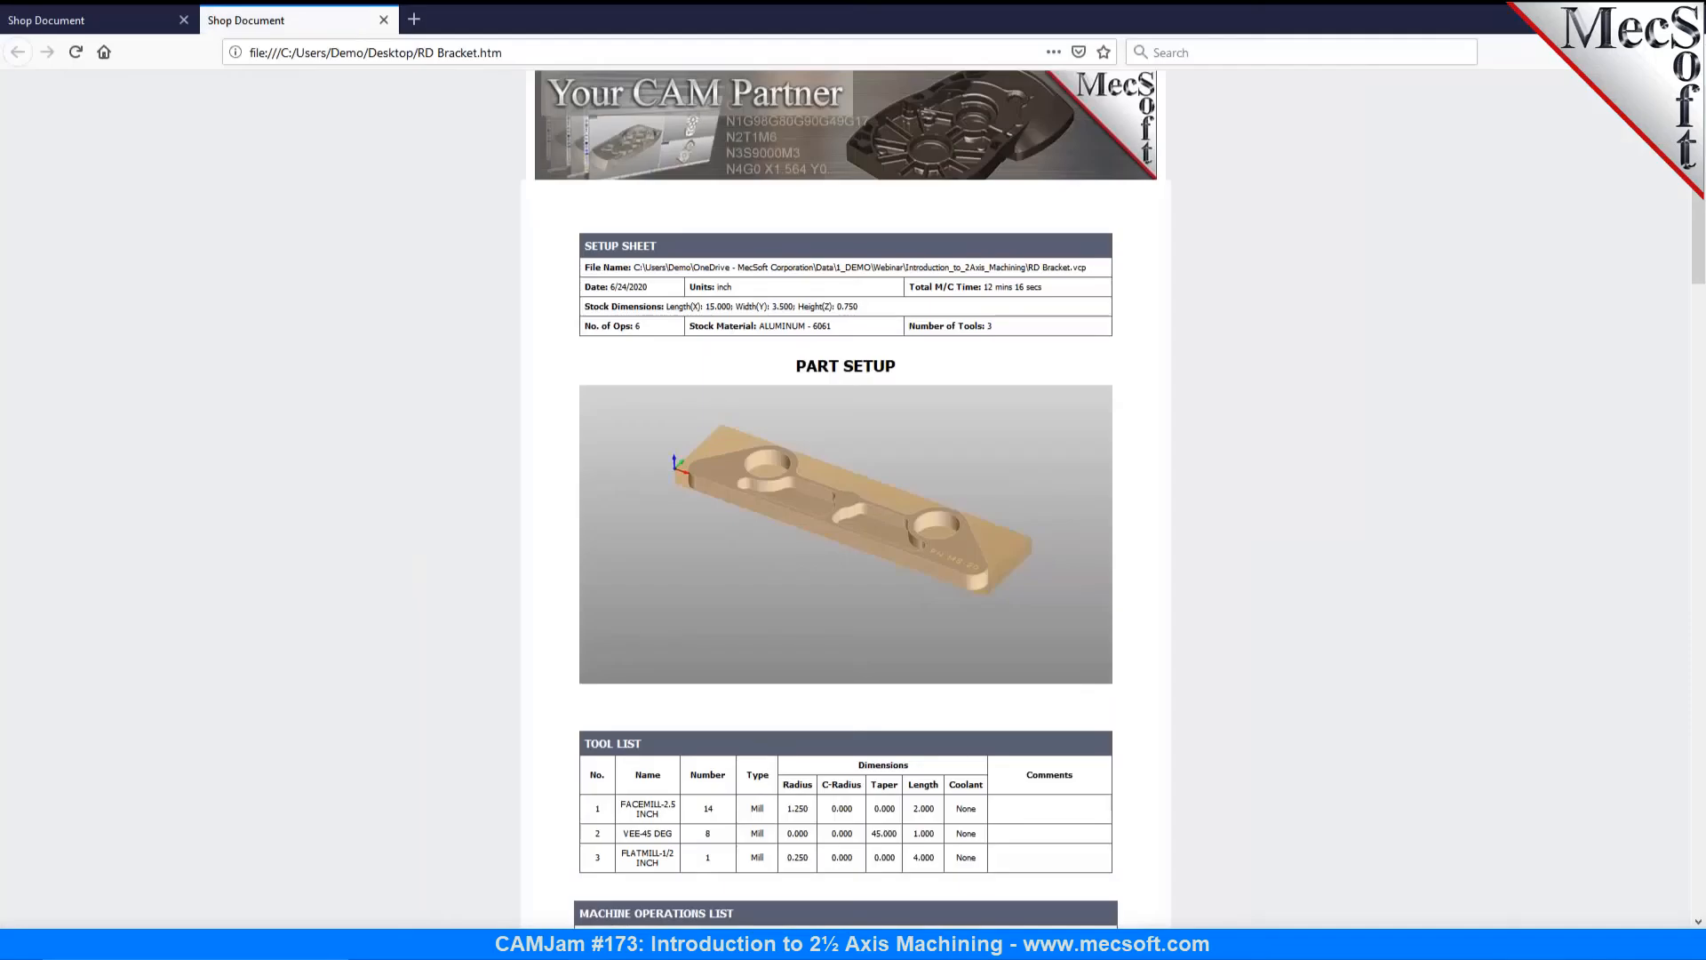
Step: Examine the setup sheet, tool list and machine operations list in the browser, and switch back to VisualCAM
scroll(749, 321, "down", 2)
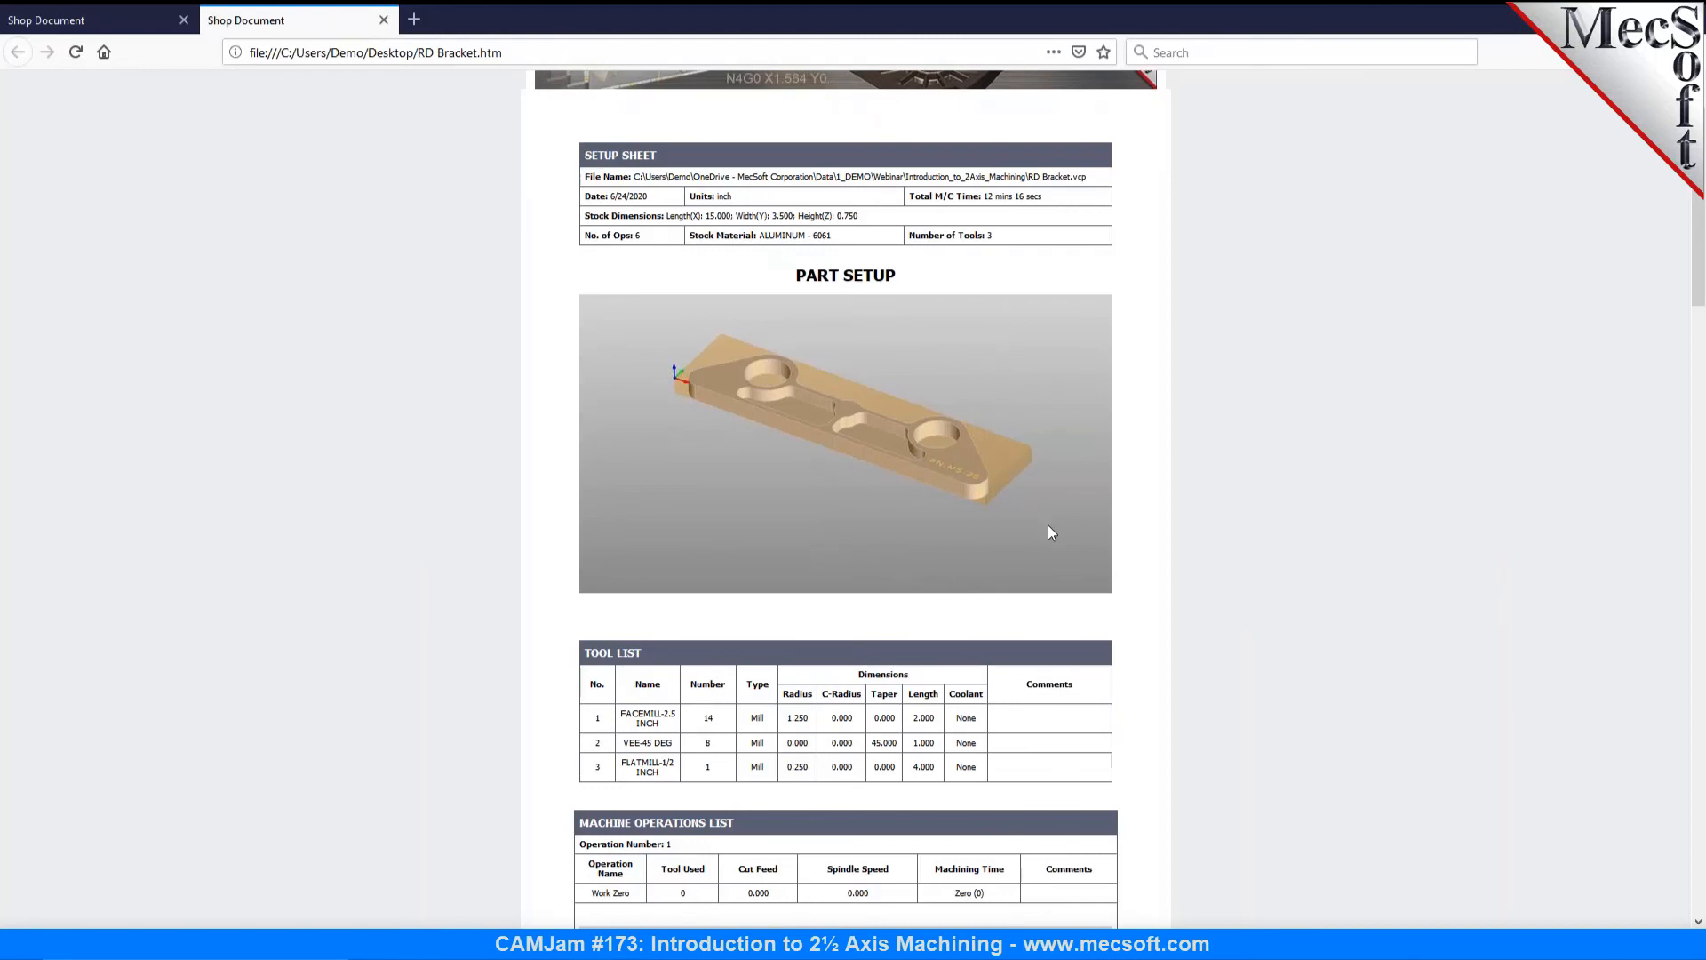
scroll(1052, 532, "down", 10)
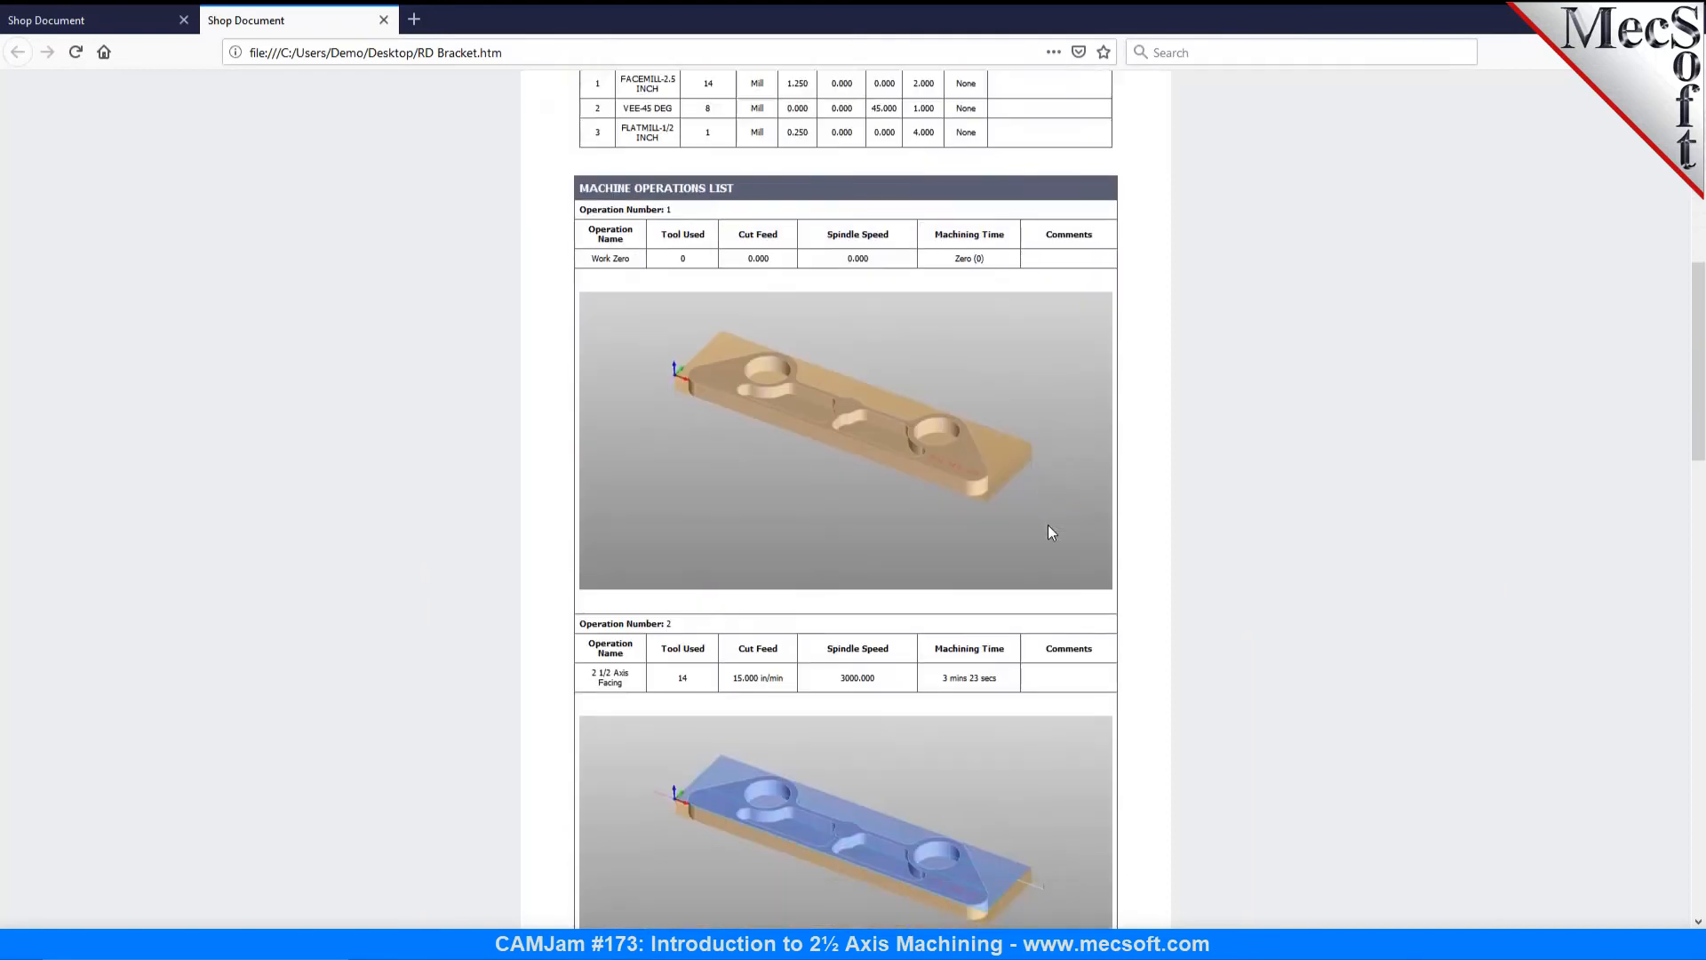
scroll(1050, 531, "down", 15)
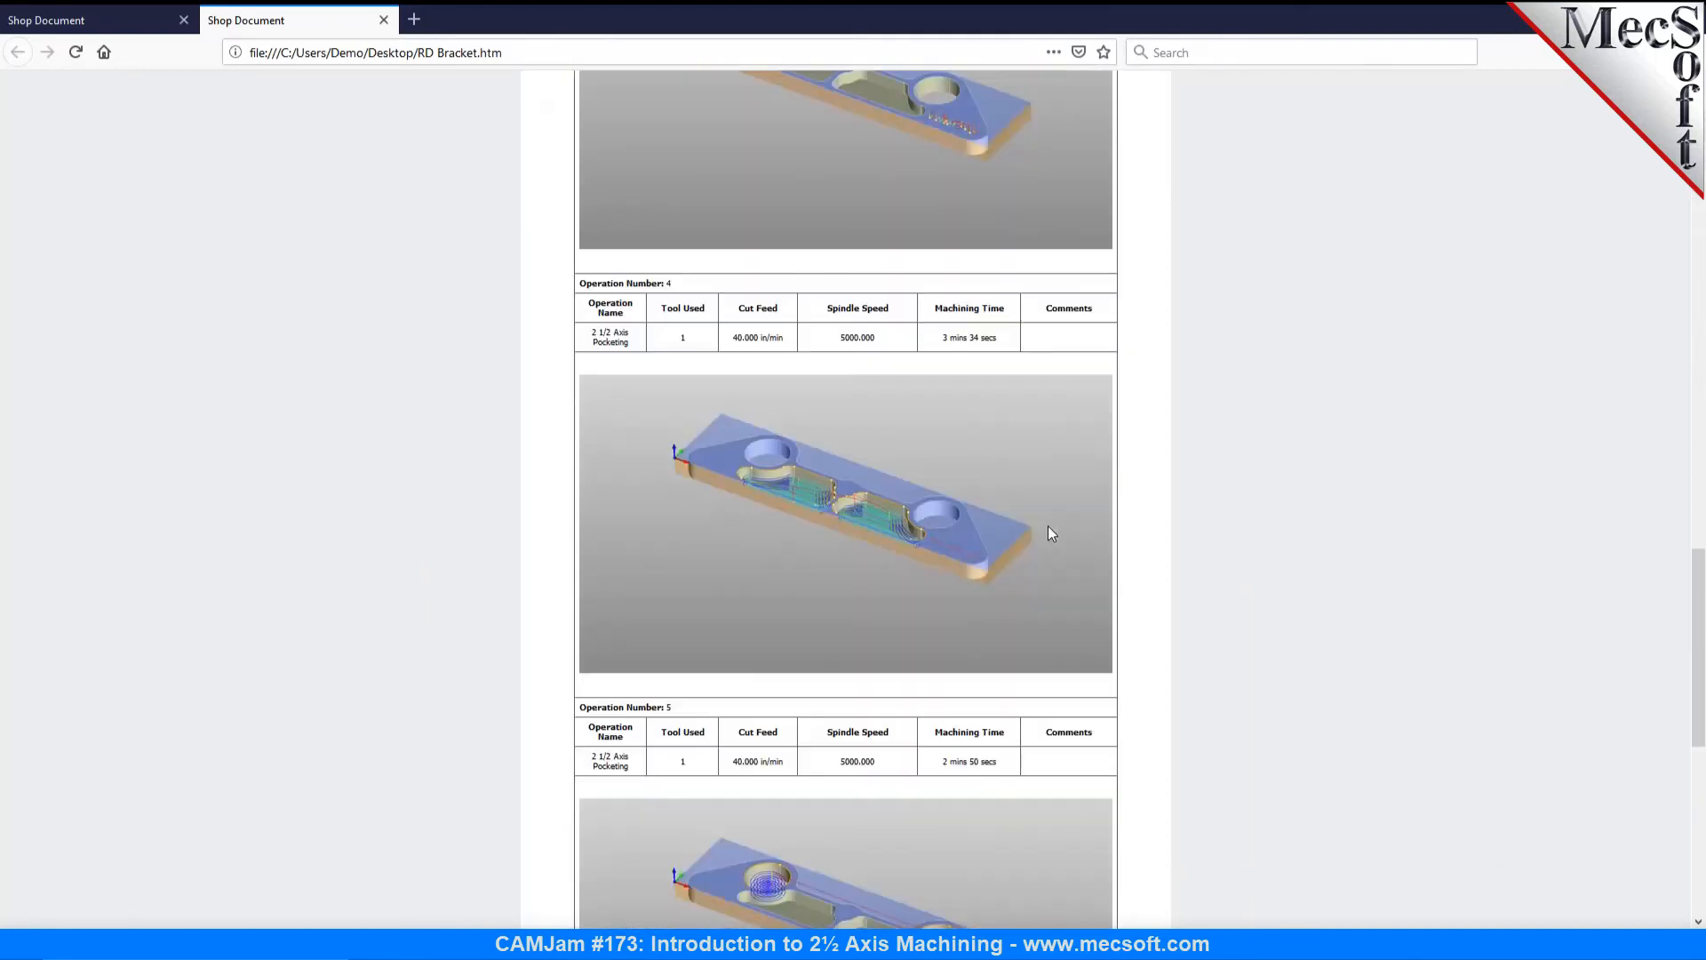
scroll(1049, 531, "down", 5)
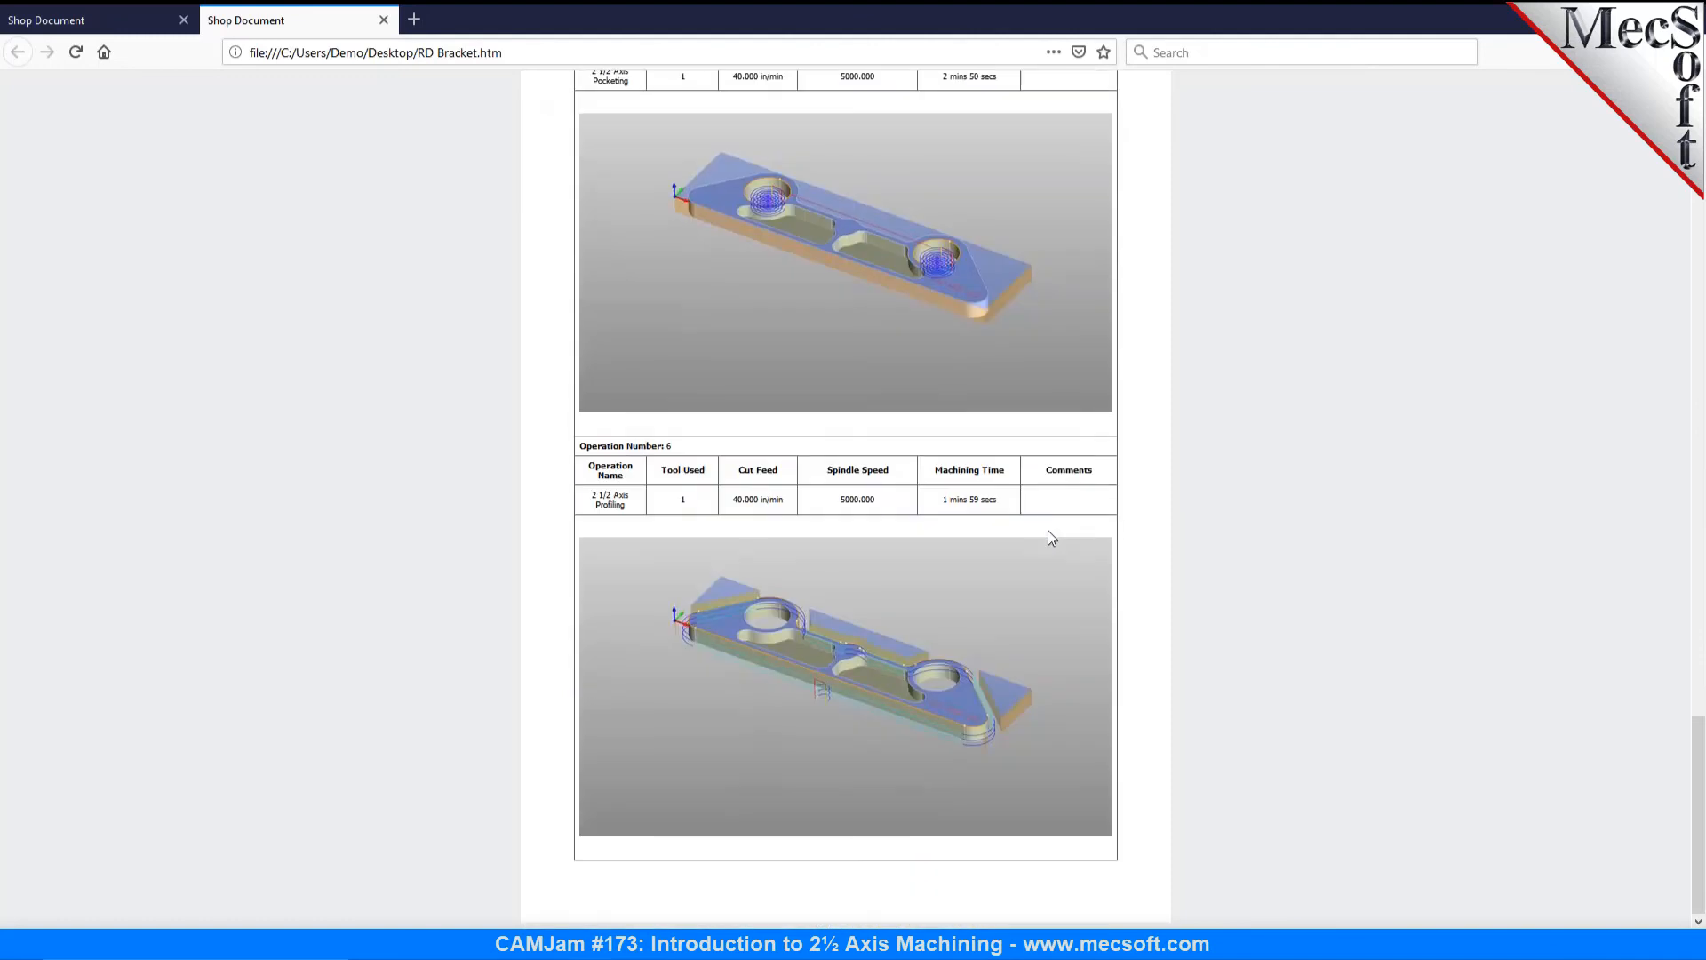
mouse_move(1238, 944)
left_click(1241, 903)
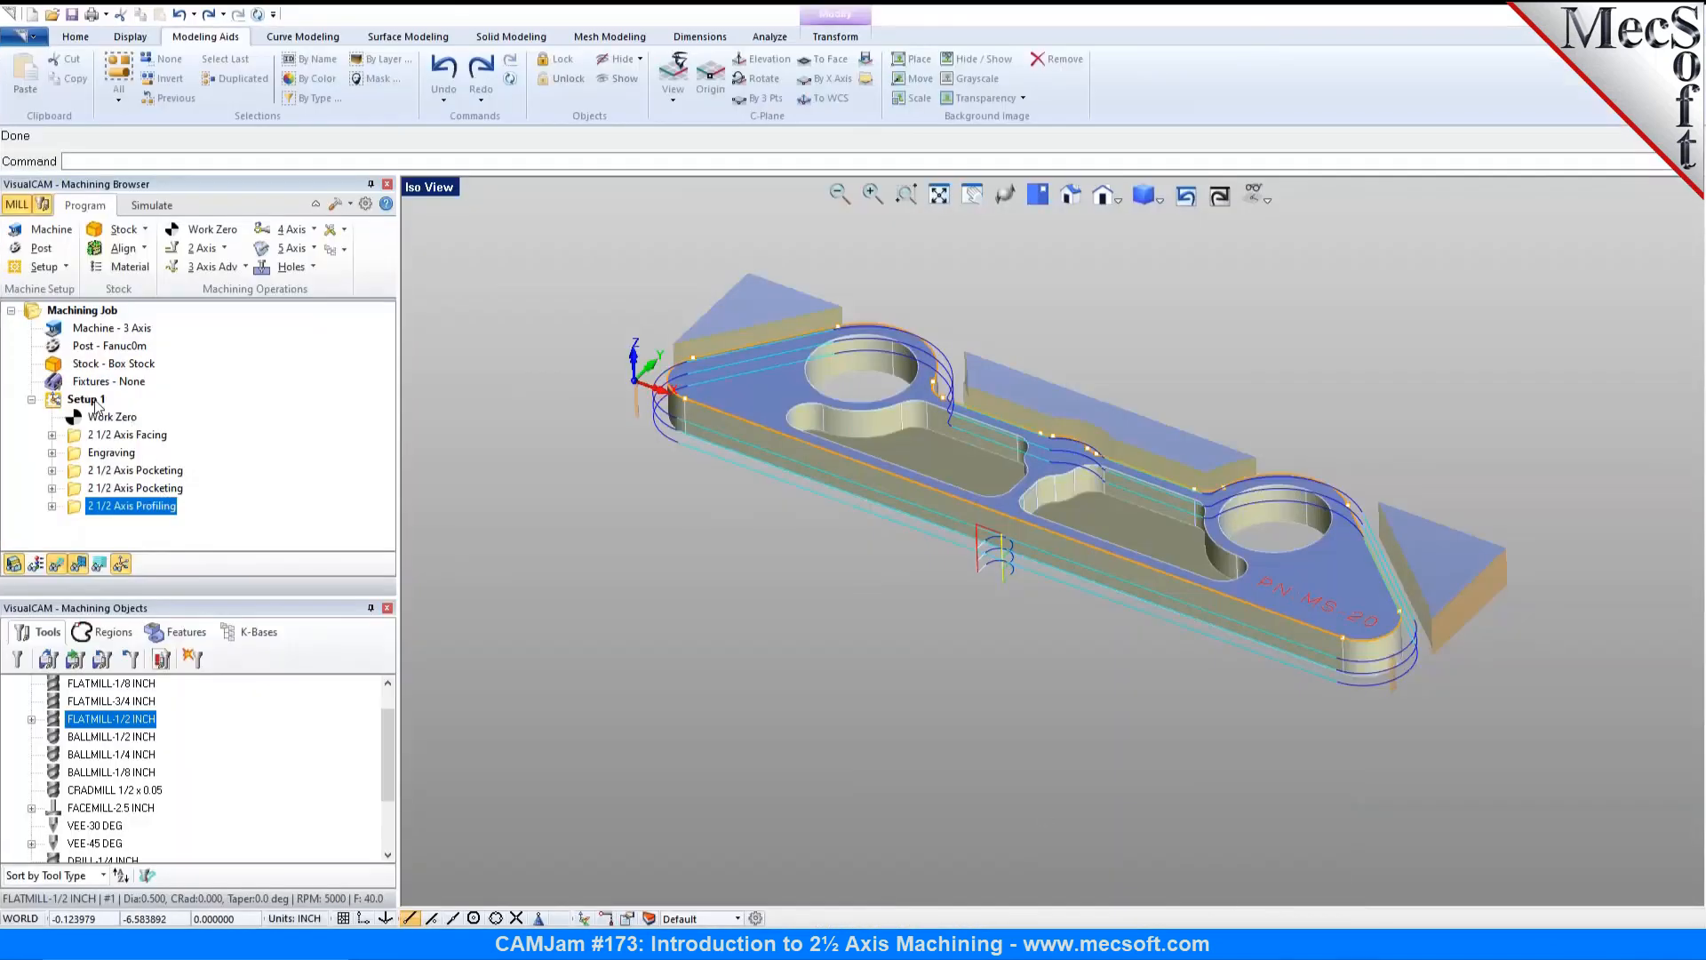
Step: Post-process Setup 1 to RD Bracket_Setup 1.nc, replacing the existing file, and look through the G-code in Notepad
left_click(86, 399)
right_click(96, 402)
left_click(186, 454)
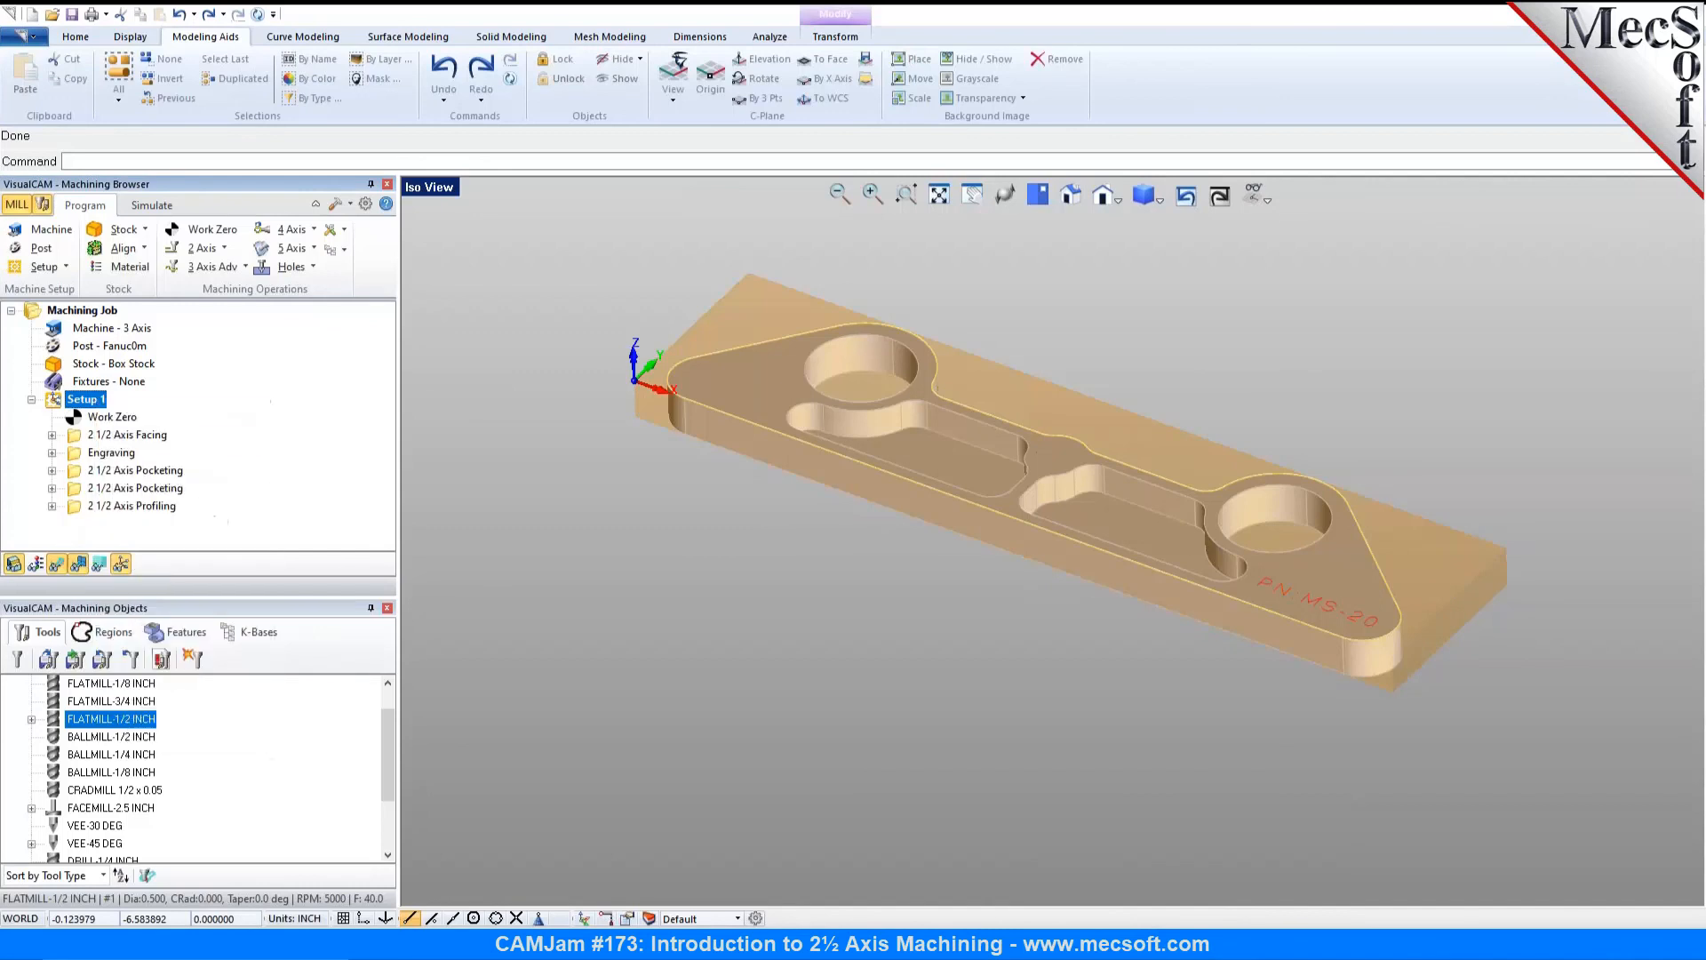
left_click(1062, 583)
left_click(893, 483)
scroll(1326, 312, "down", 20)
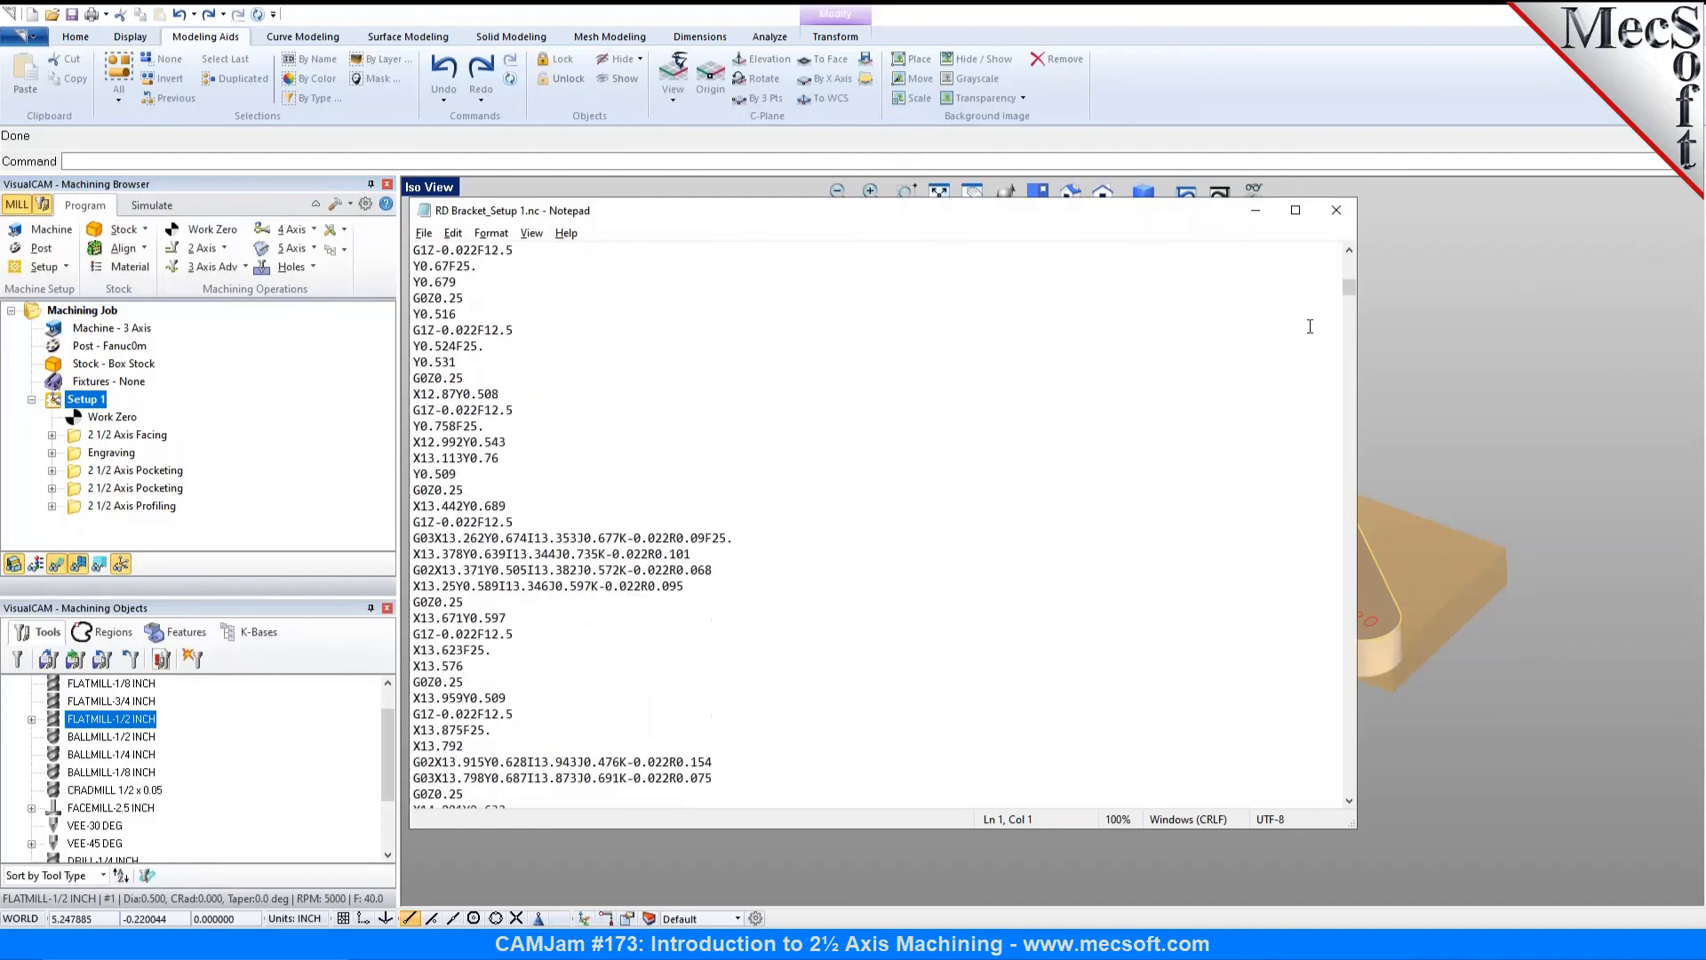
scroll(1310, 326, "down", 2)
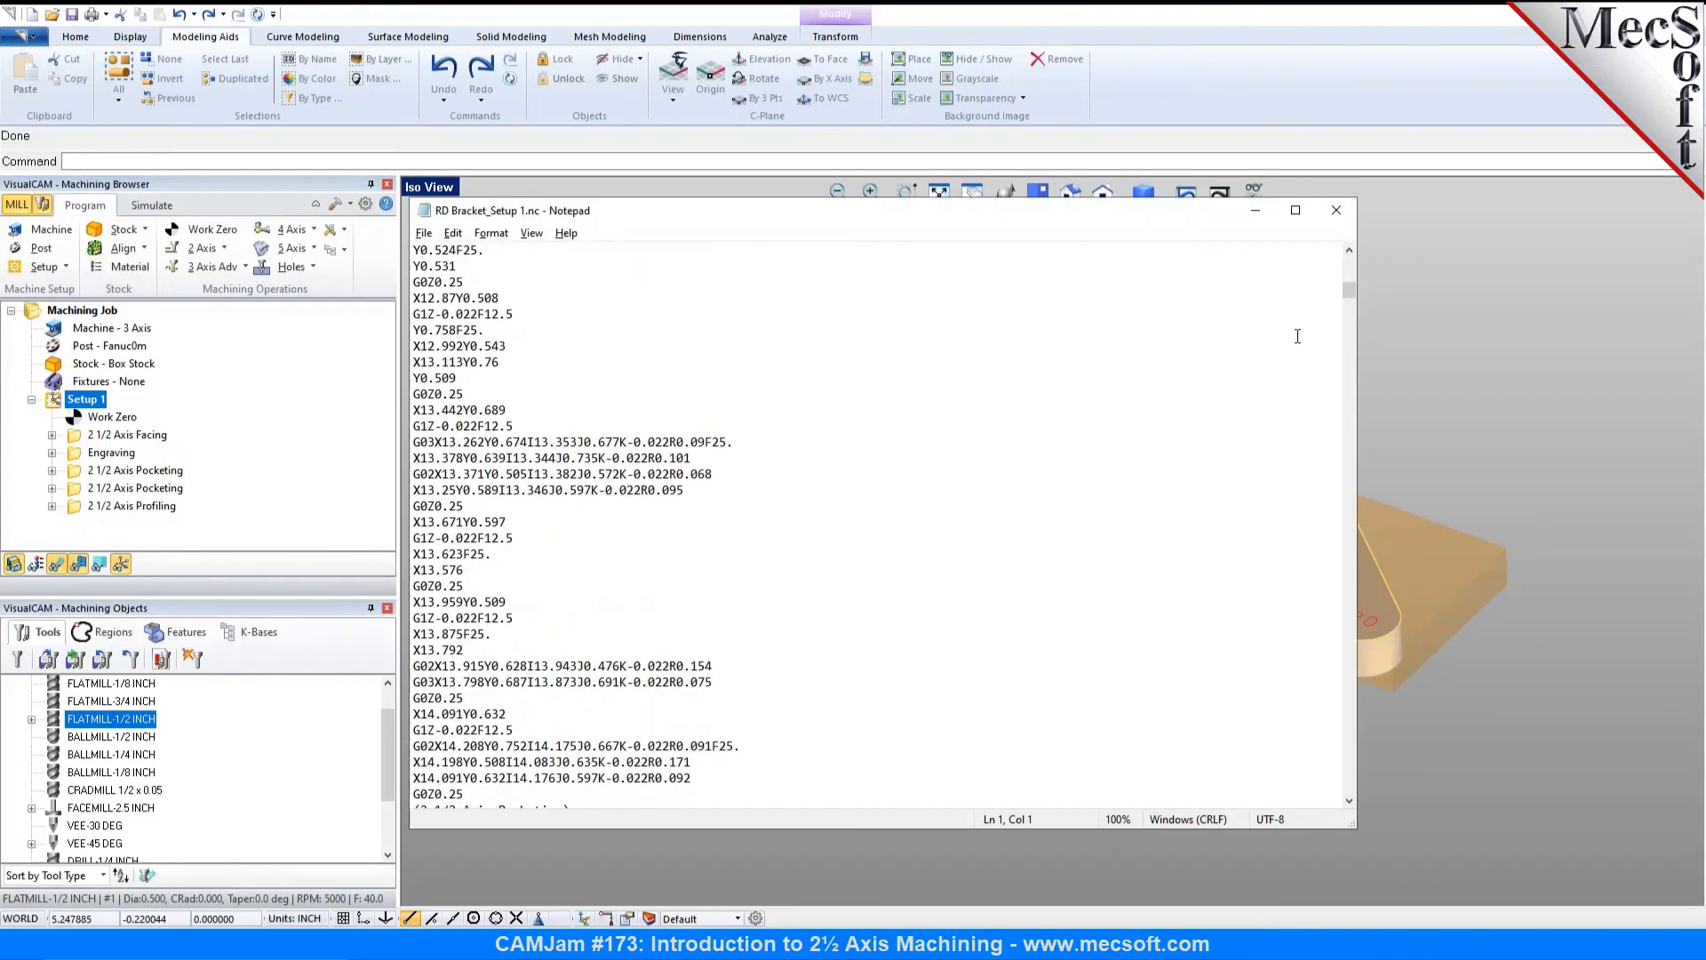
scroll(1297, 336, "down", 4)
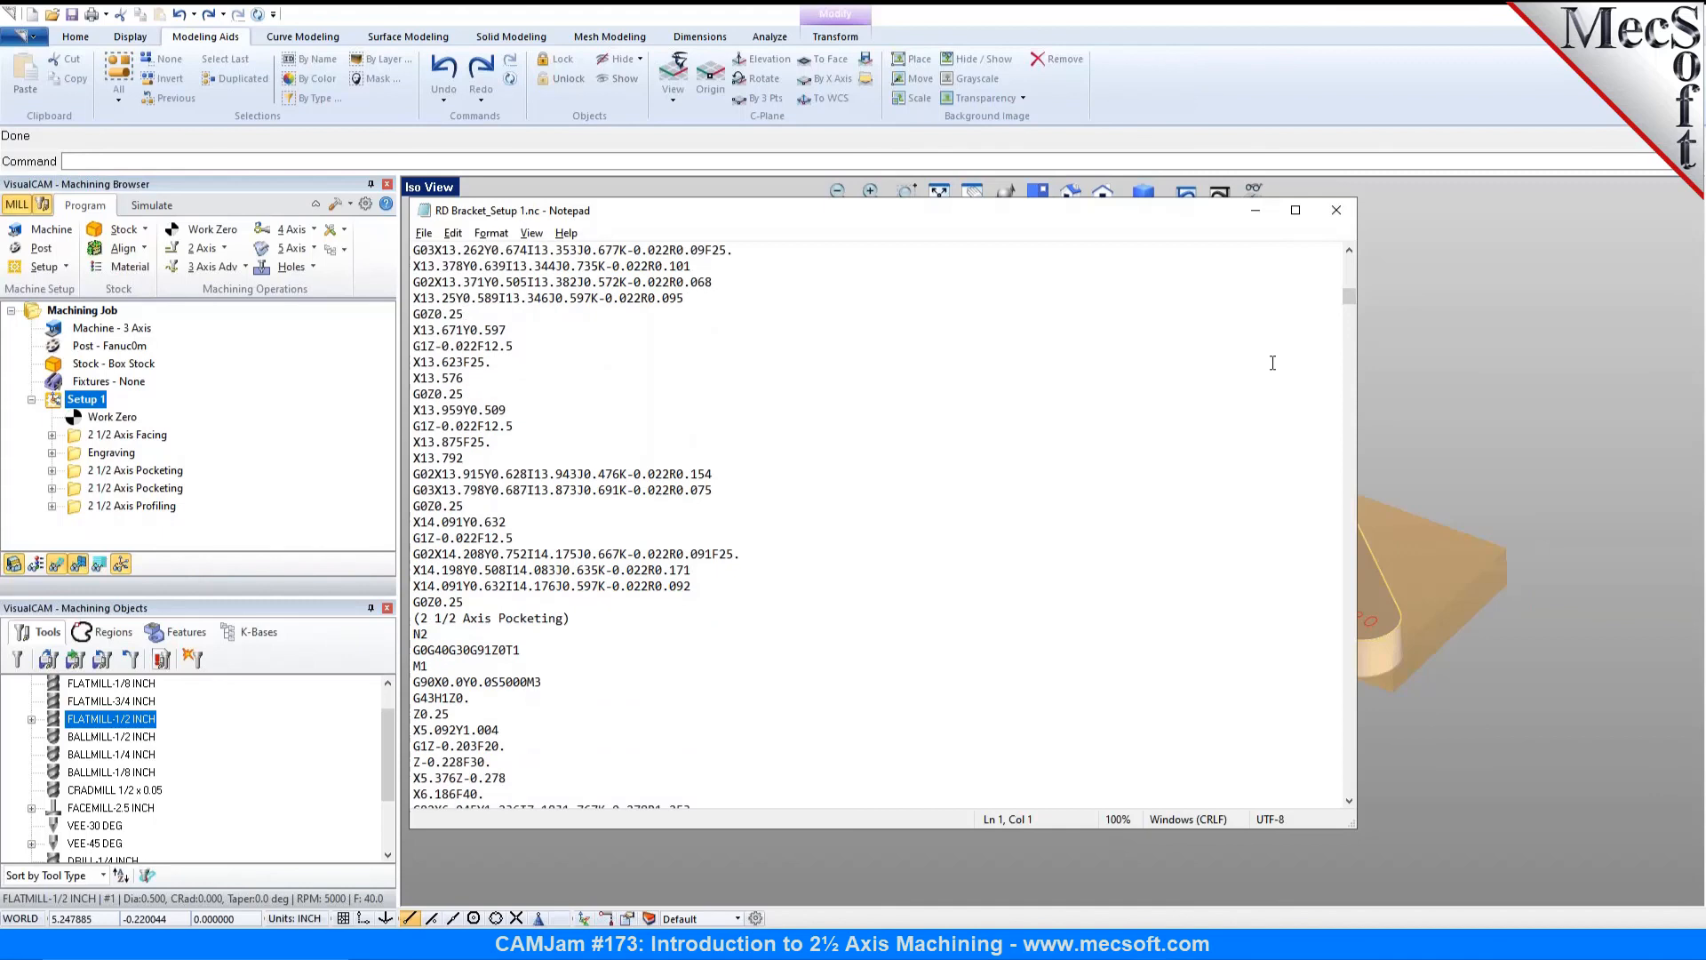